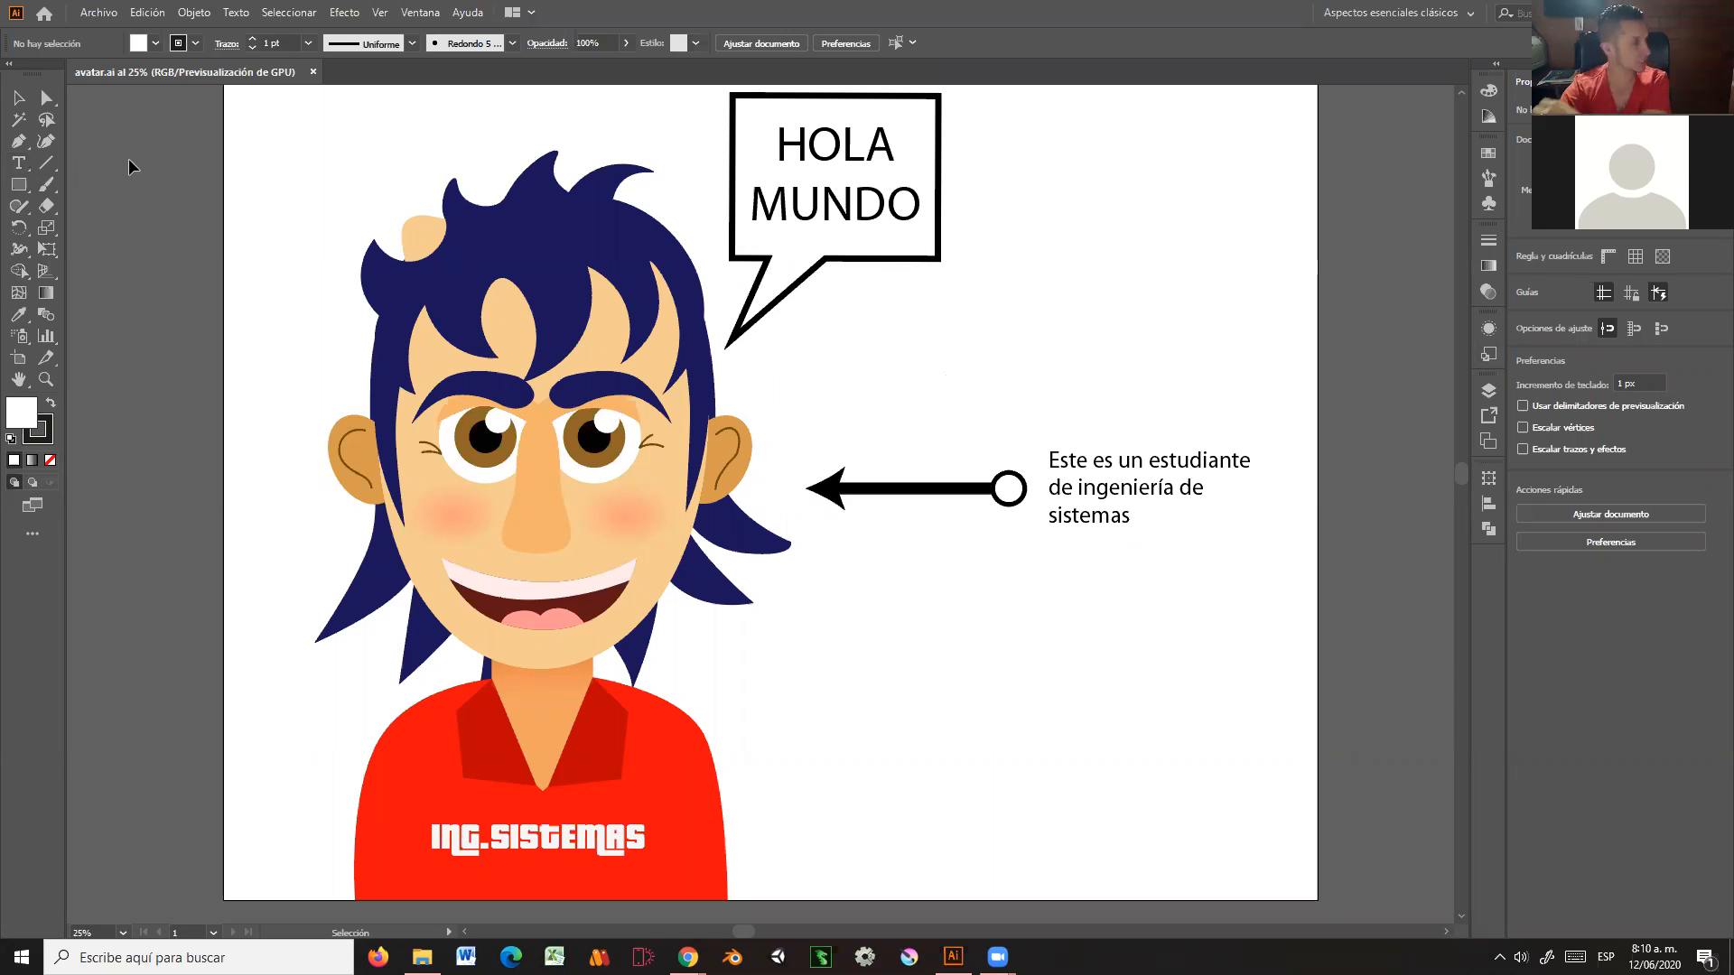
Step: Create a new layer above all the existing layers of the avatar artwork, ready for text
click(17, 164)
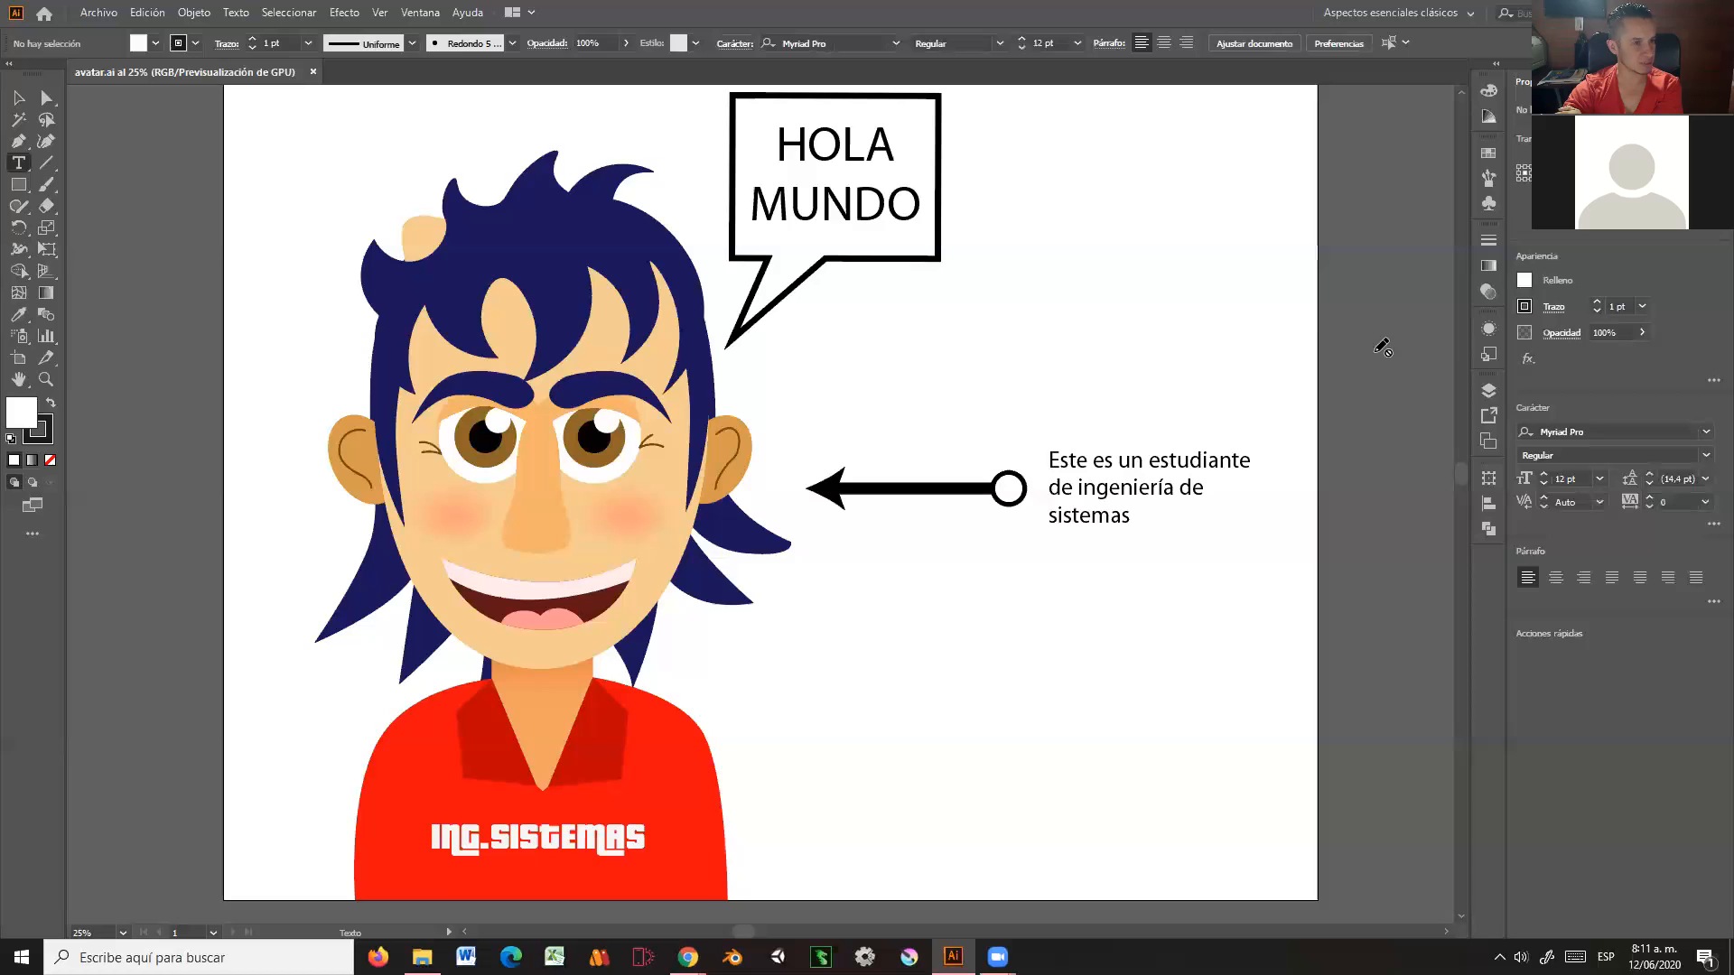
click(1489, 390)
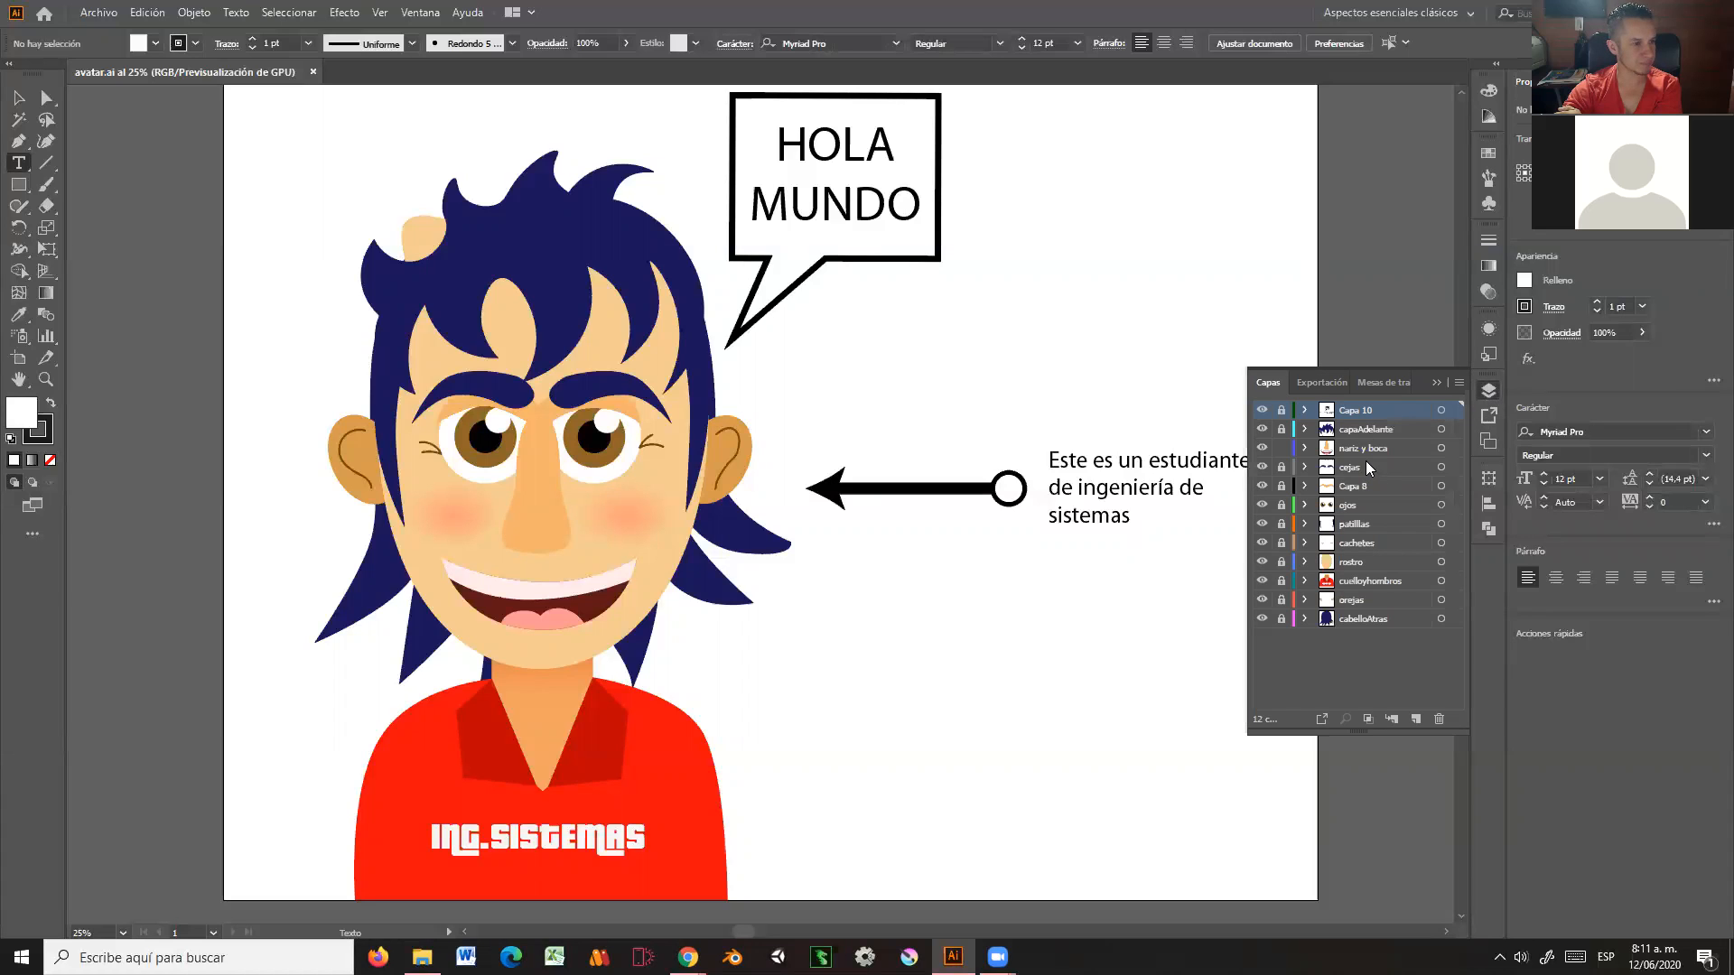
click(1280, 448)
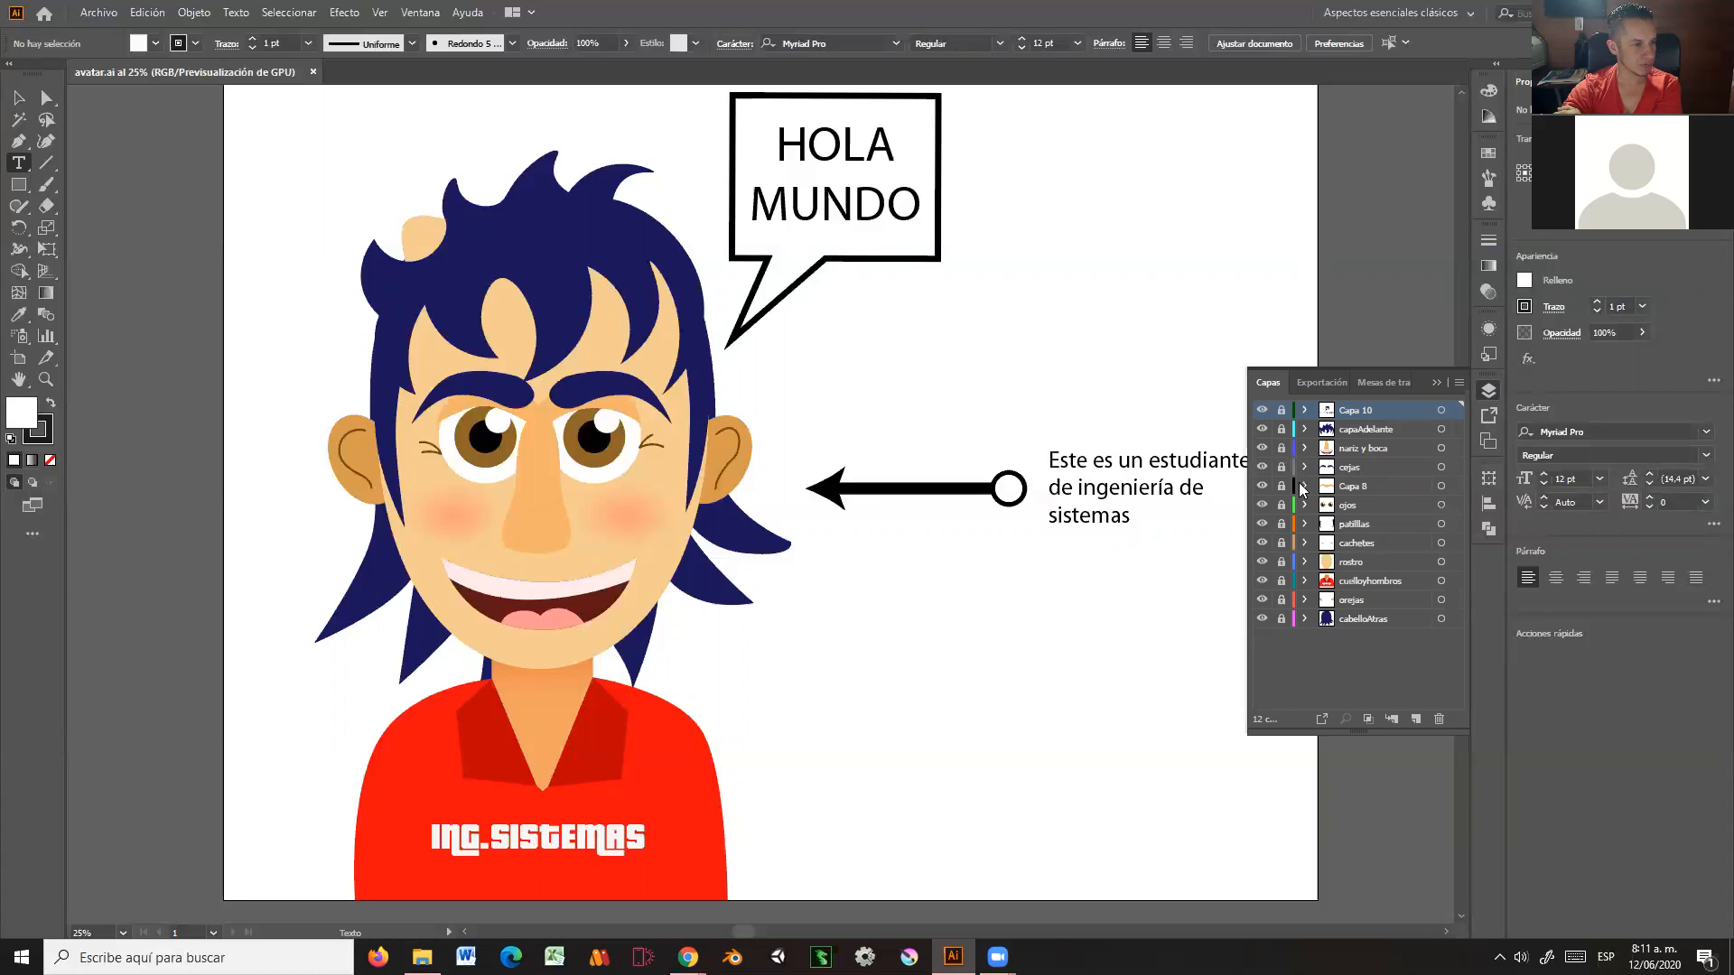
click(1414, 721)
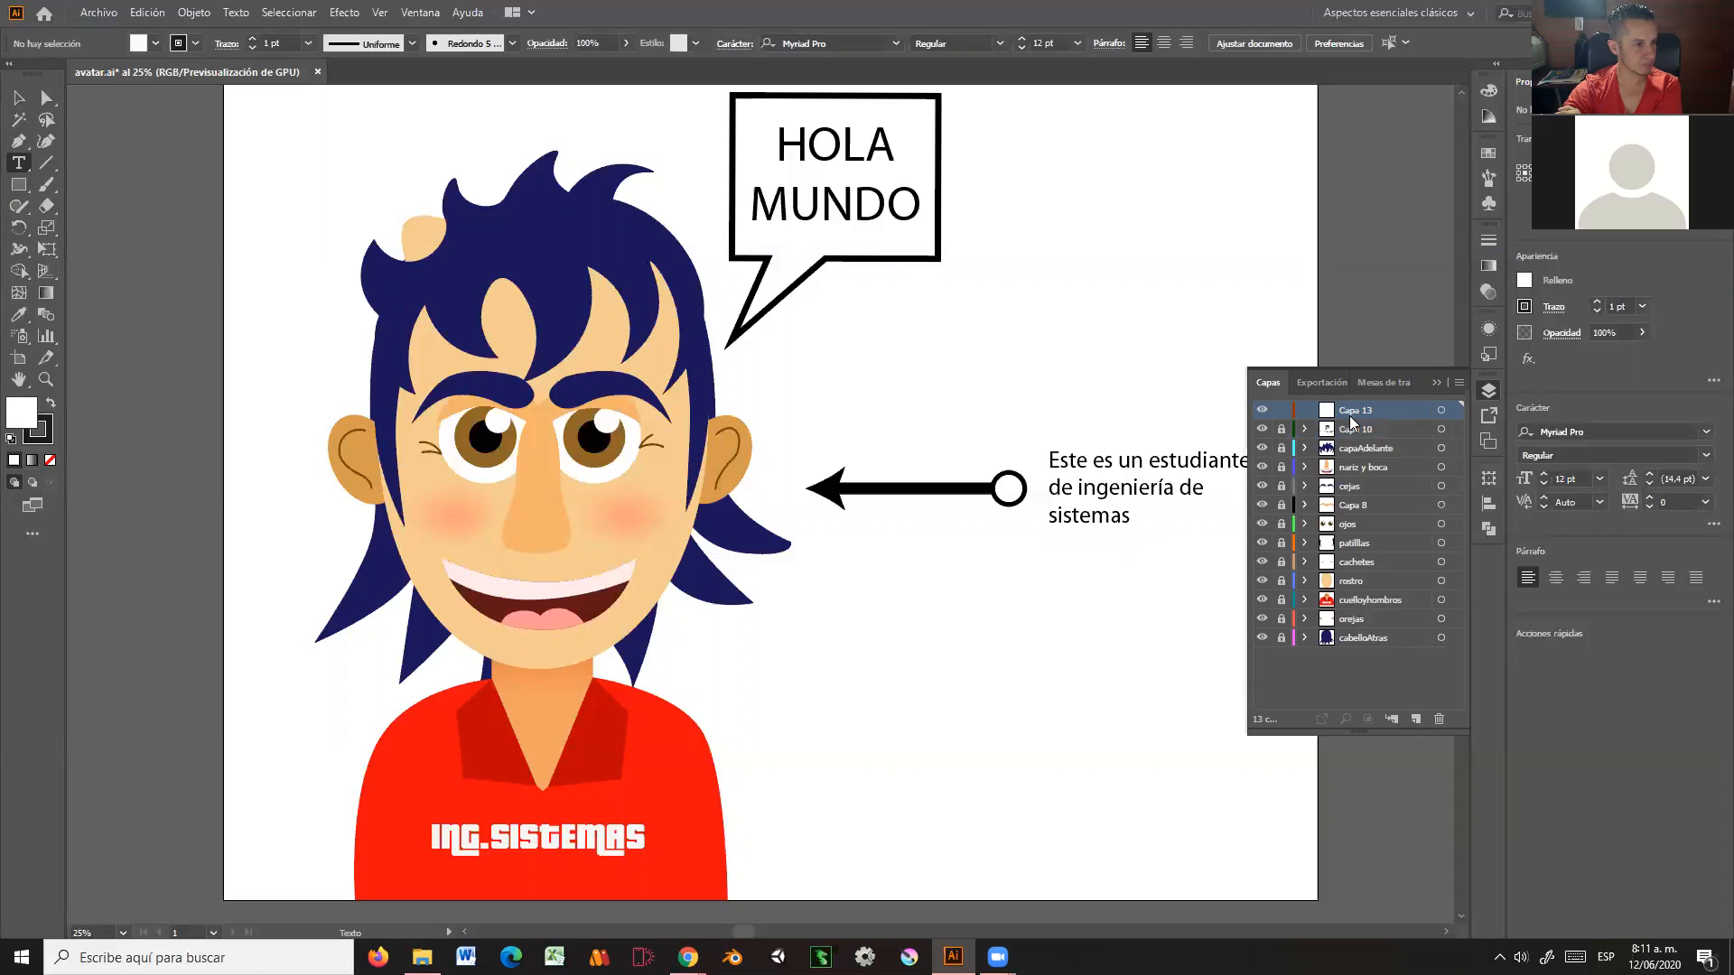
Step: Add a Lorem ipsum point text at 60 pt and position it above the student caption
click(1055, 262)
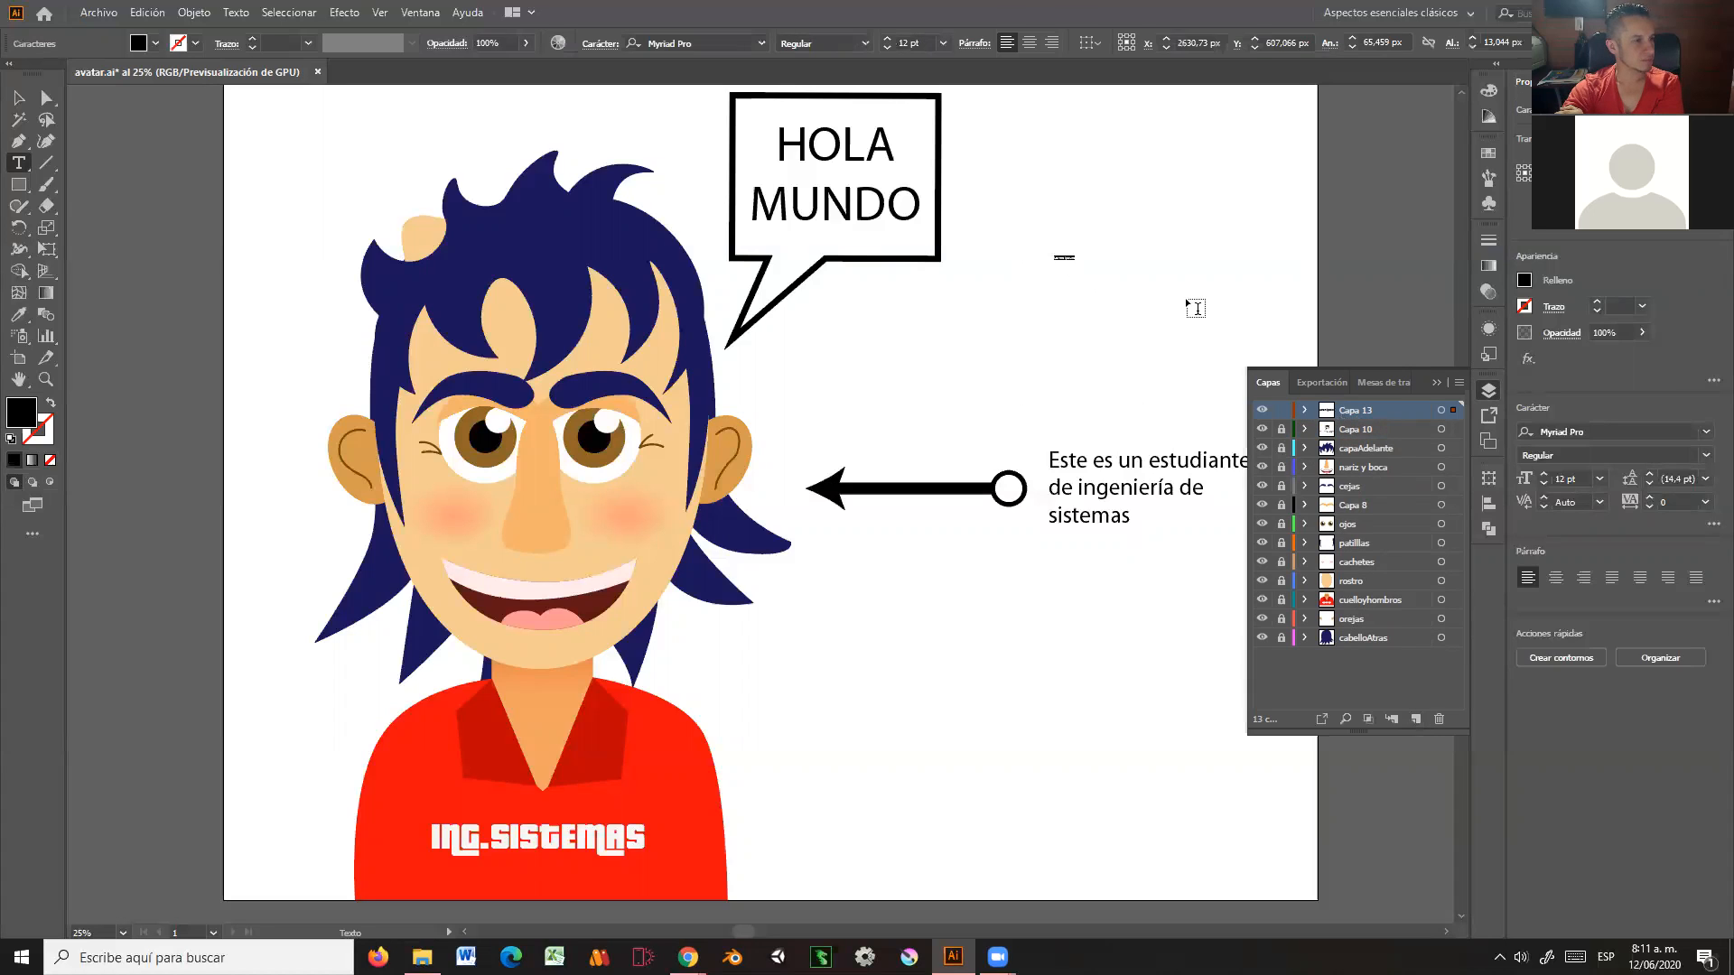
click(1436, 383)
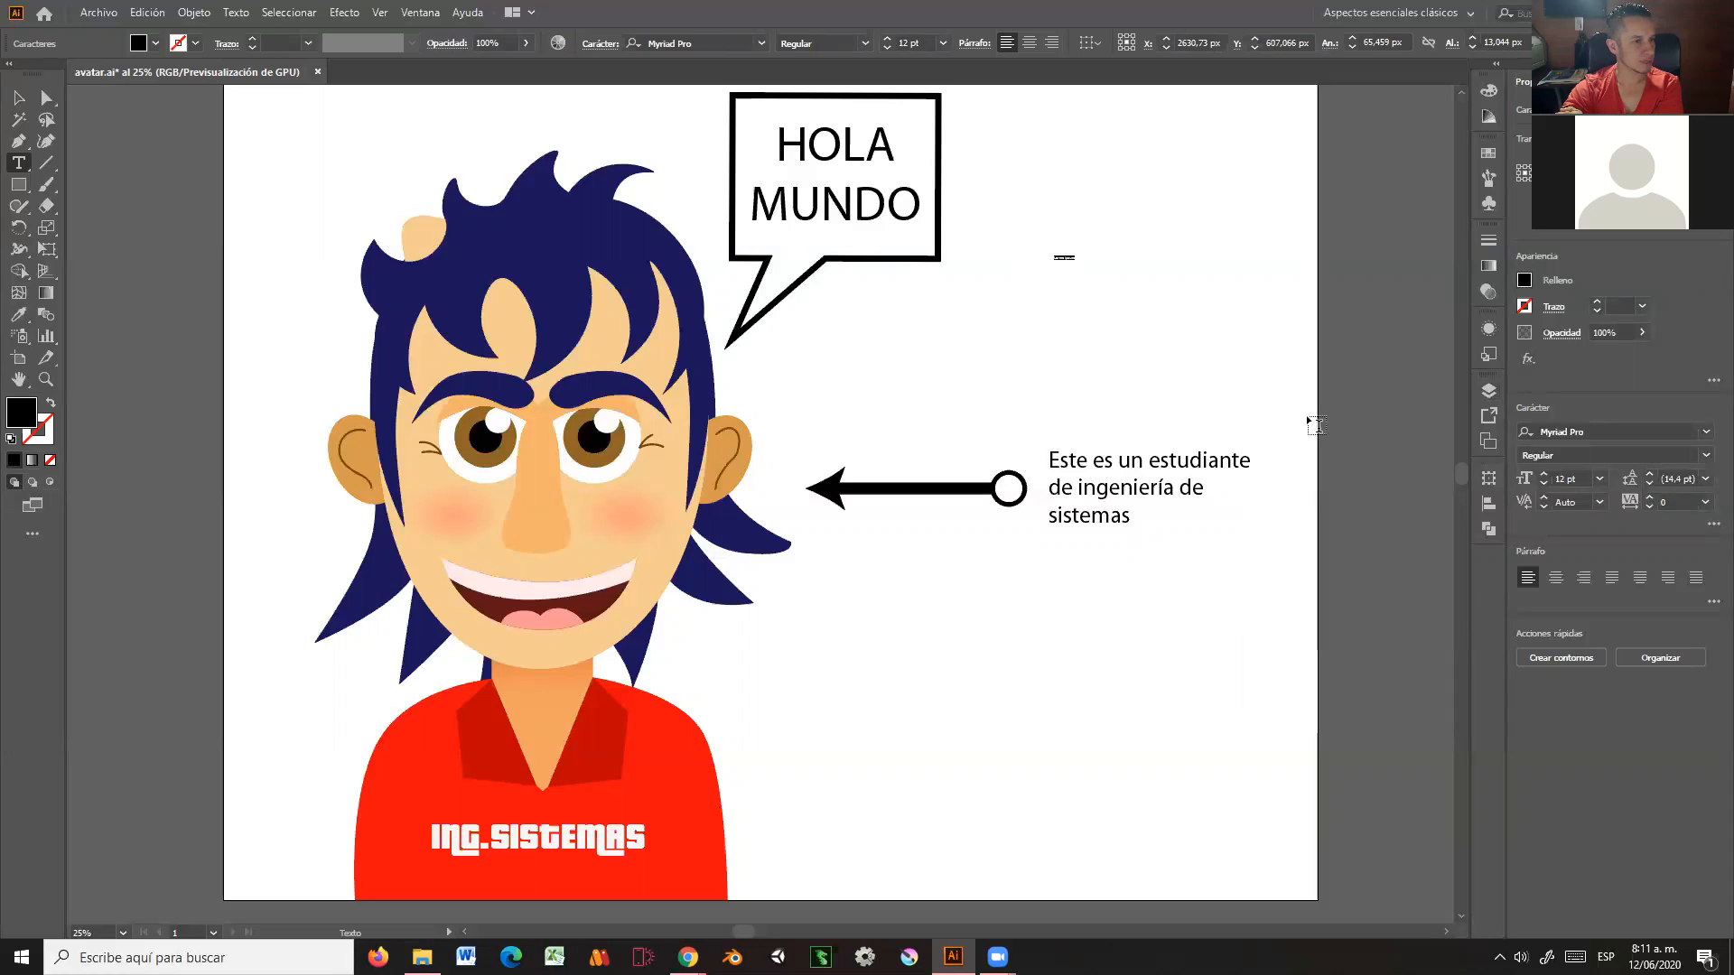
click(1602, 479)
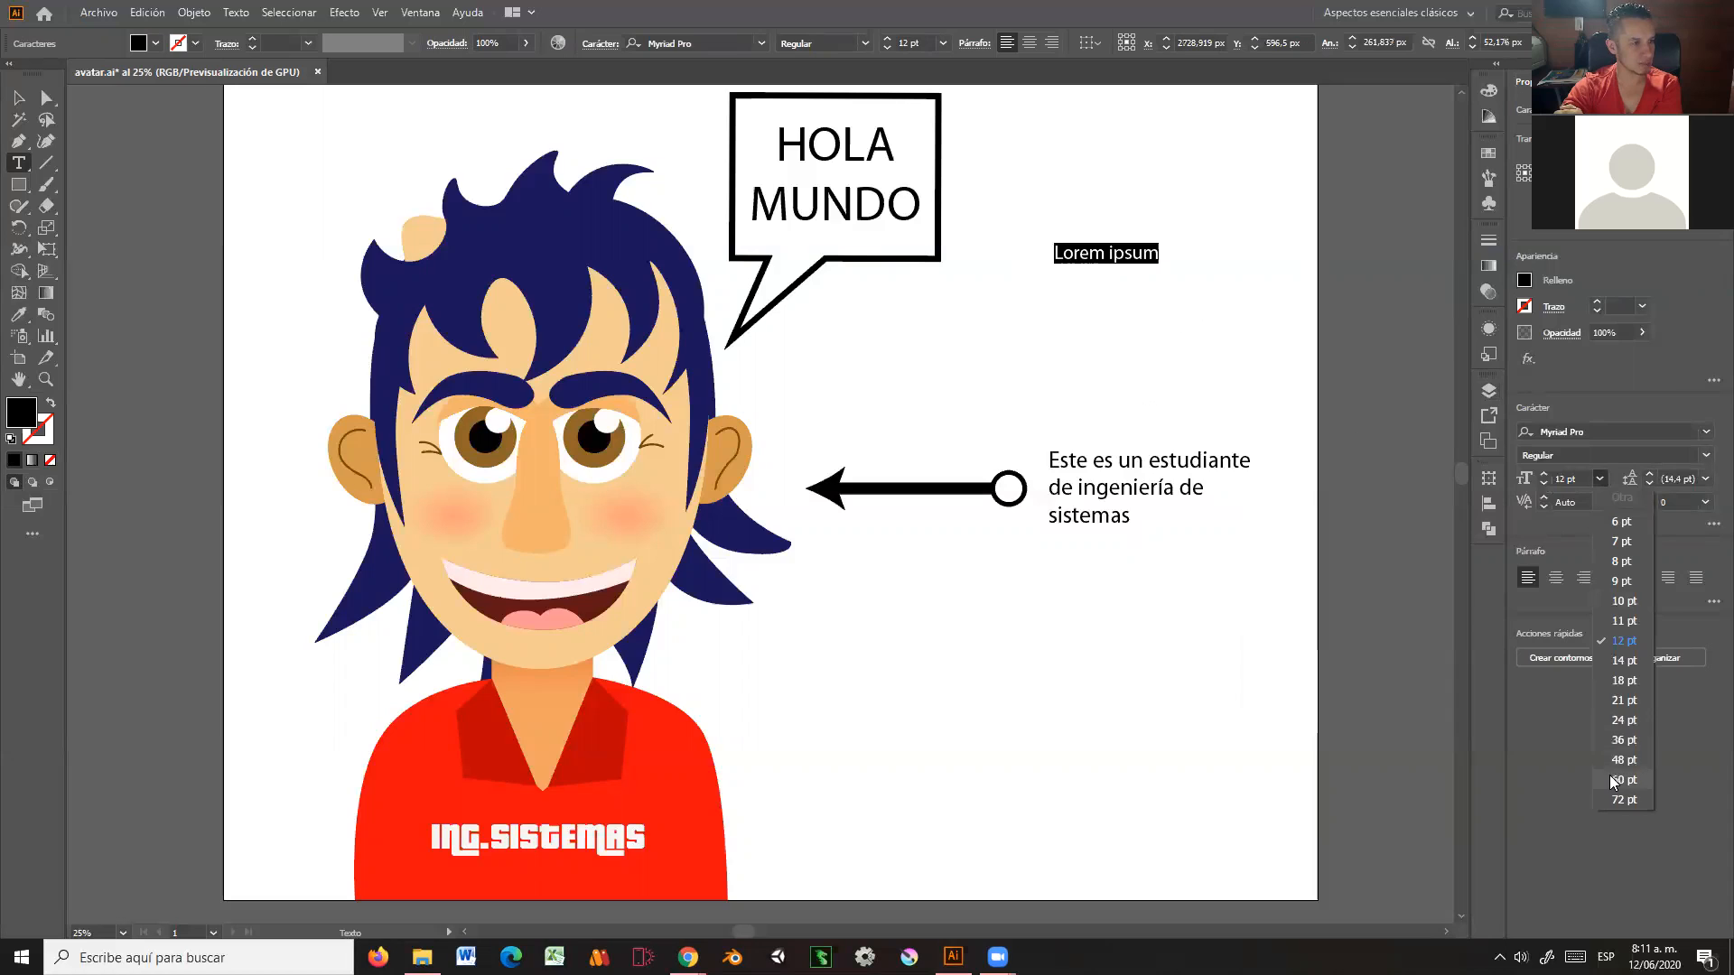
click(1619, 779)
click(19, 98)
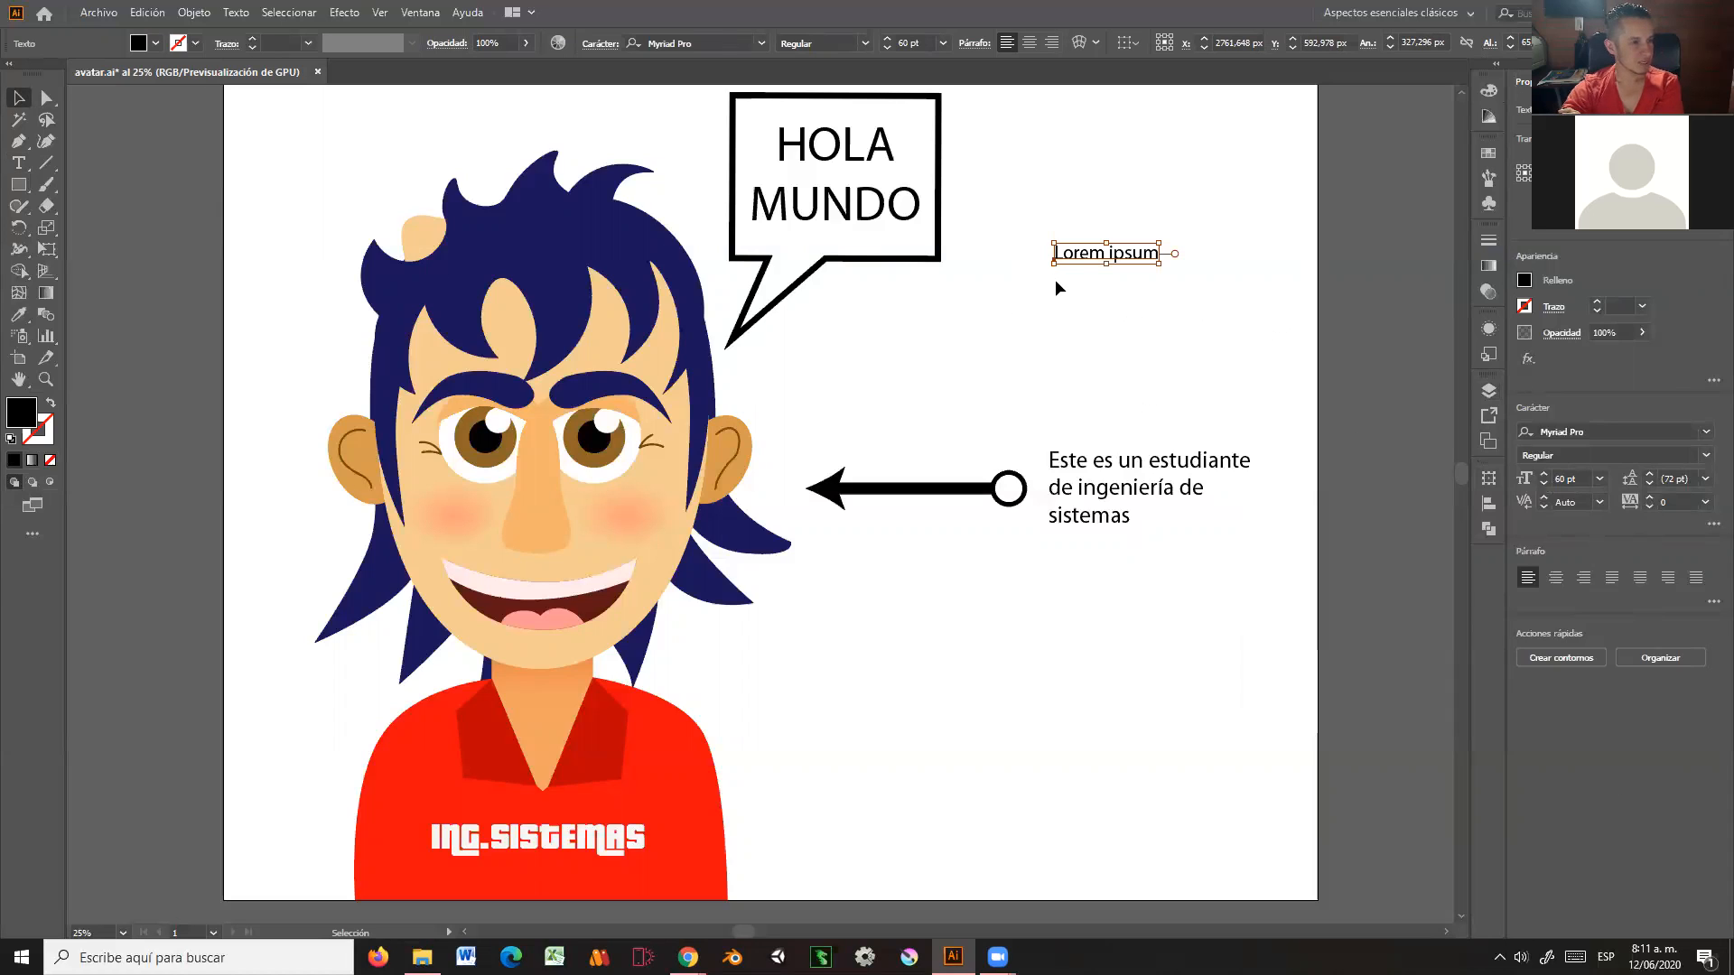
drag(1083, 258, 1076, 335)
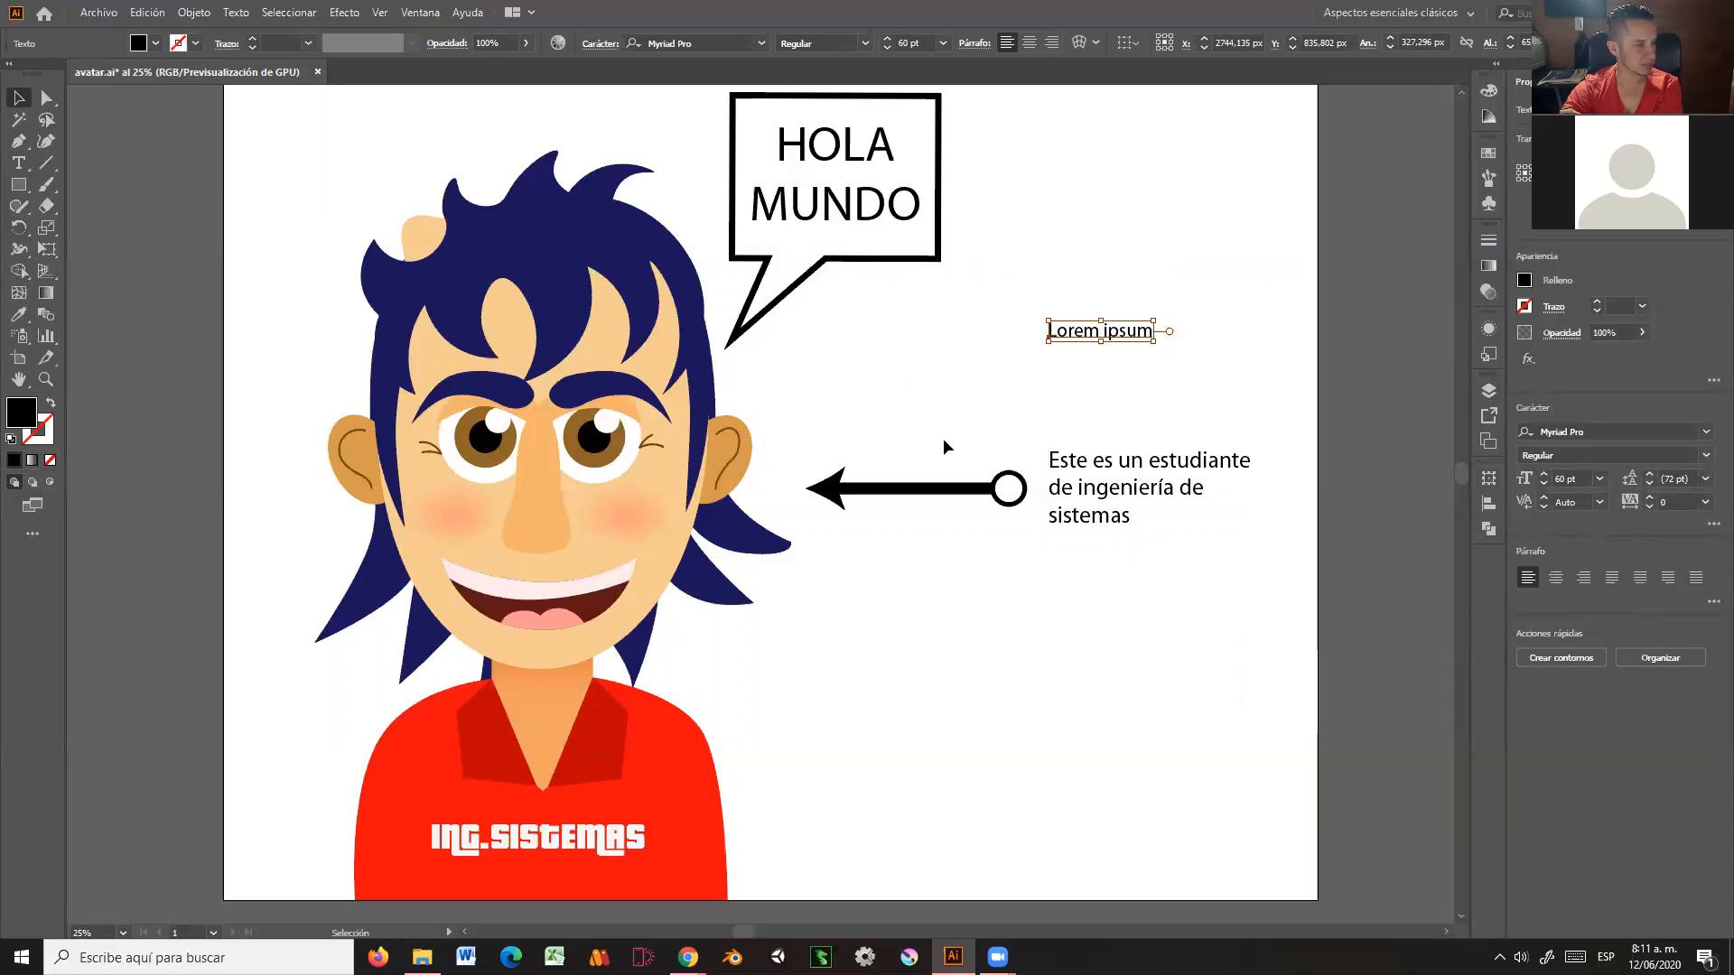
Step: Add two more Lorem ipsum point texts in the empty area between the speech bubble and the student caption
click(18, 163)
click(1026, 265)
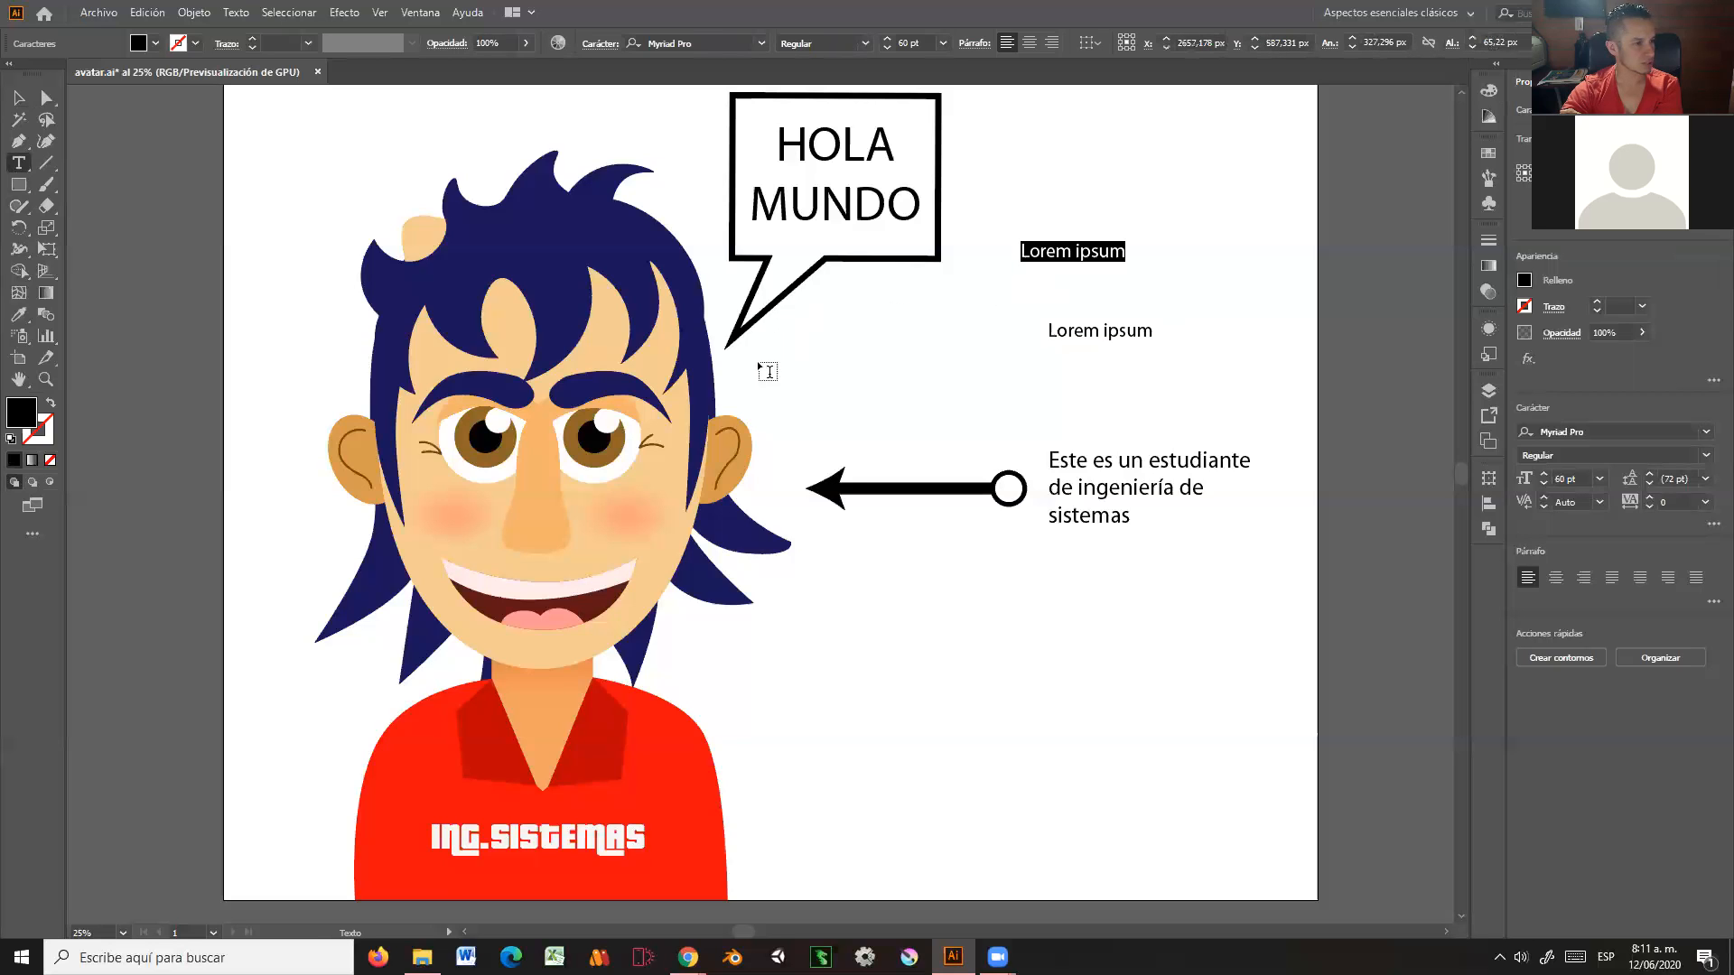
key(Escape)
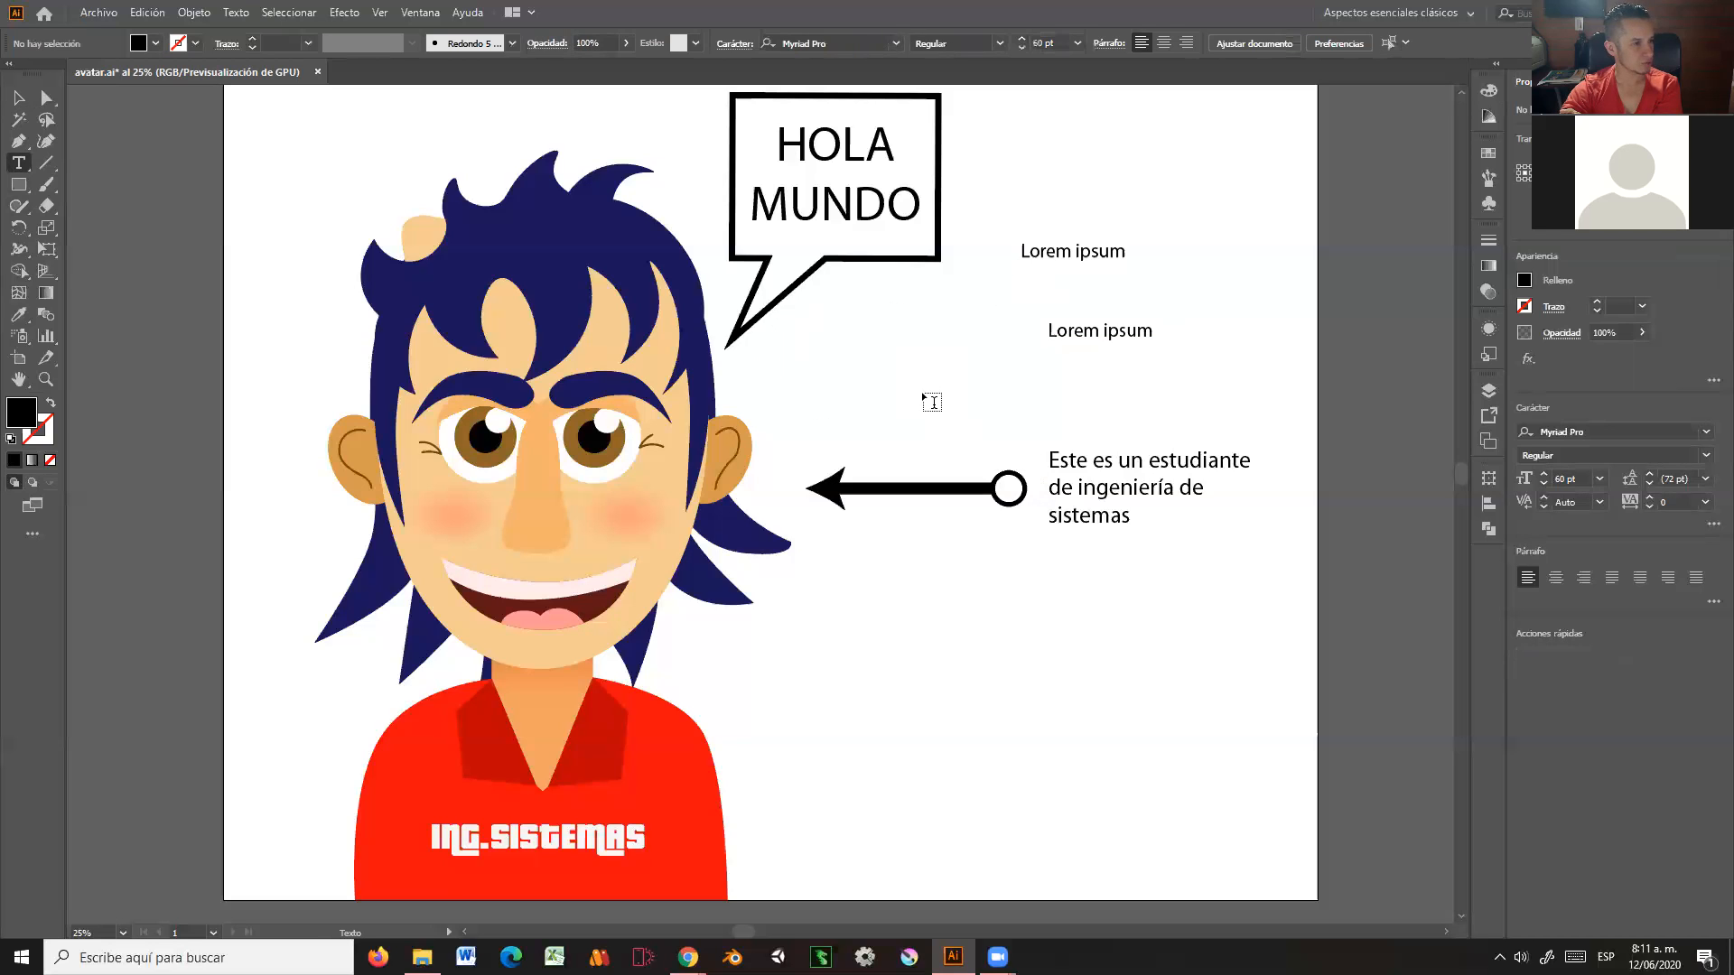
click(923, 396)
key(Escape)
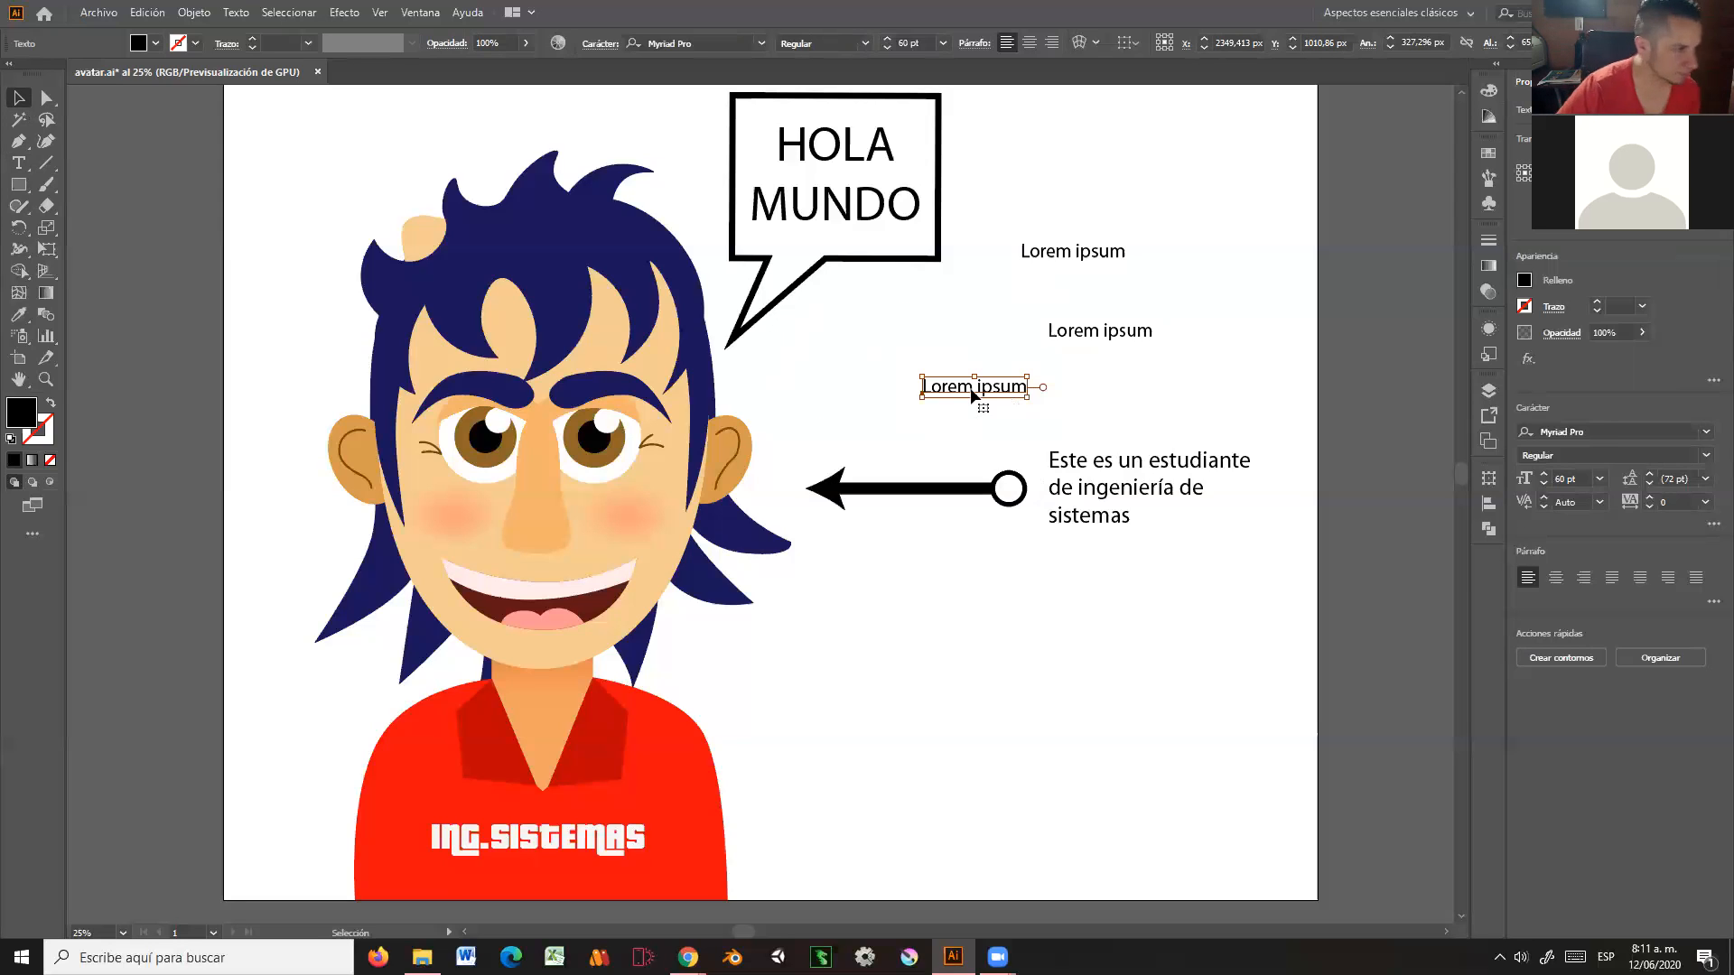
Step: Delete the two upper Lorem ipsum texts and move the remaining one up above the student caption
click(1079, 342)
key(Delete)
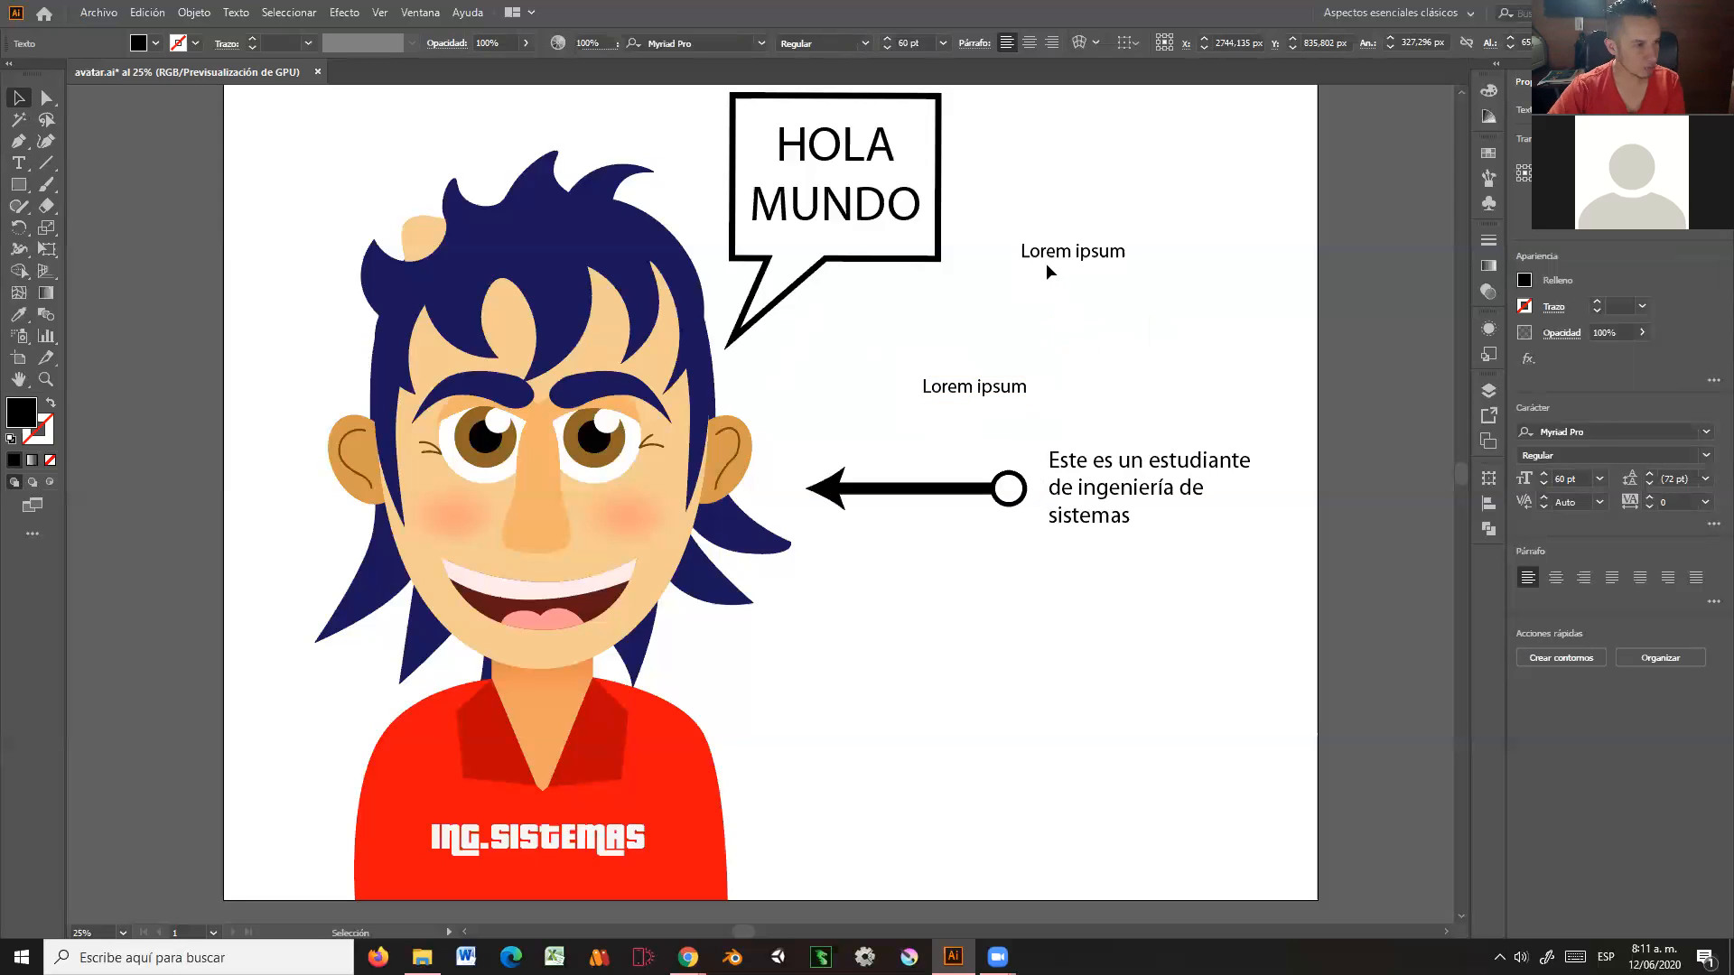
click(1046, 260)
key(Delete)
drag(978, 395, 1095, 288)
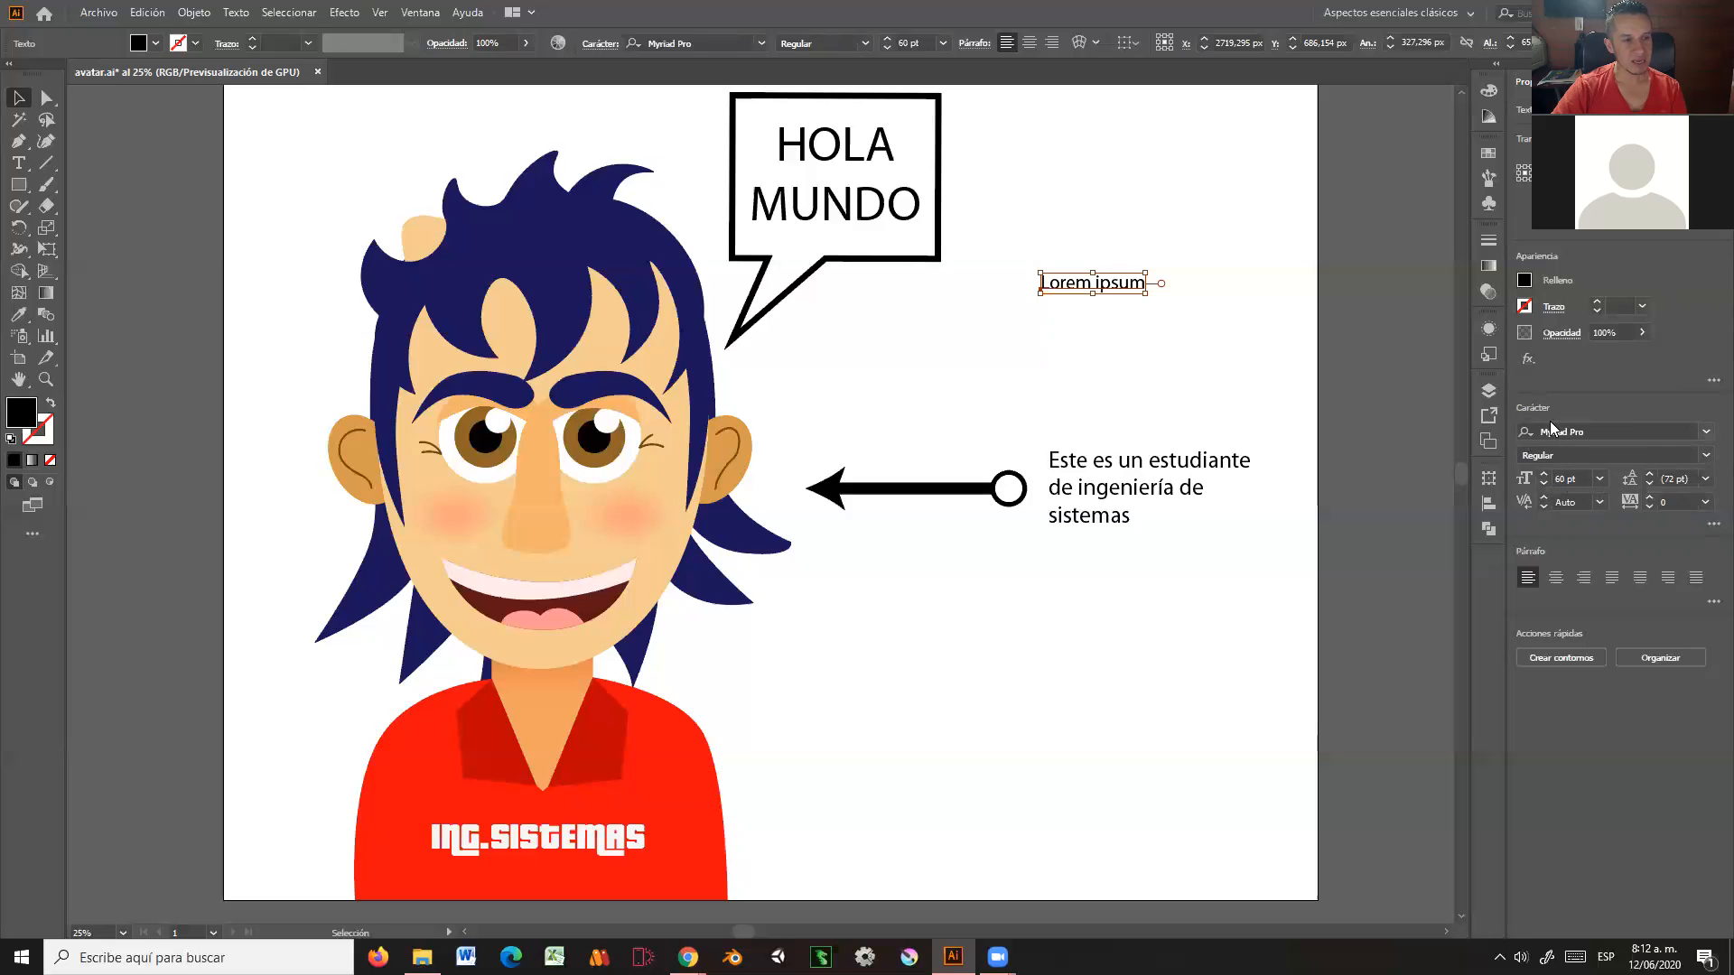
Step: Examine the Myriad Pro font styles and the extended paragraph options for the selected text, including indents, spacing and hyphenation
click(1706, 455)
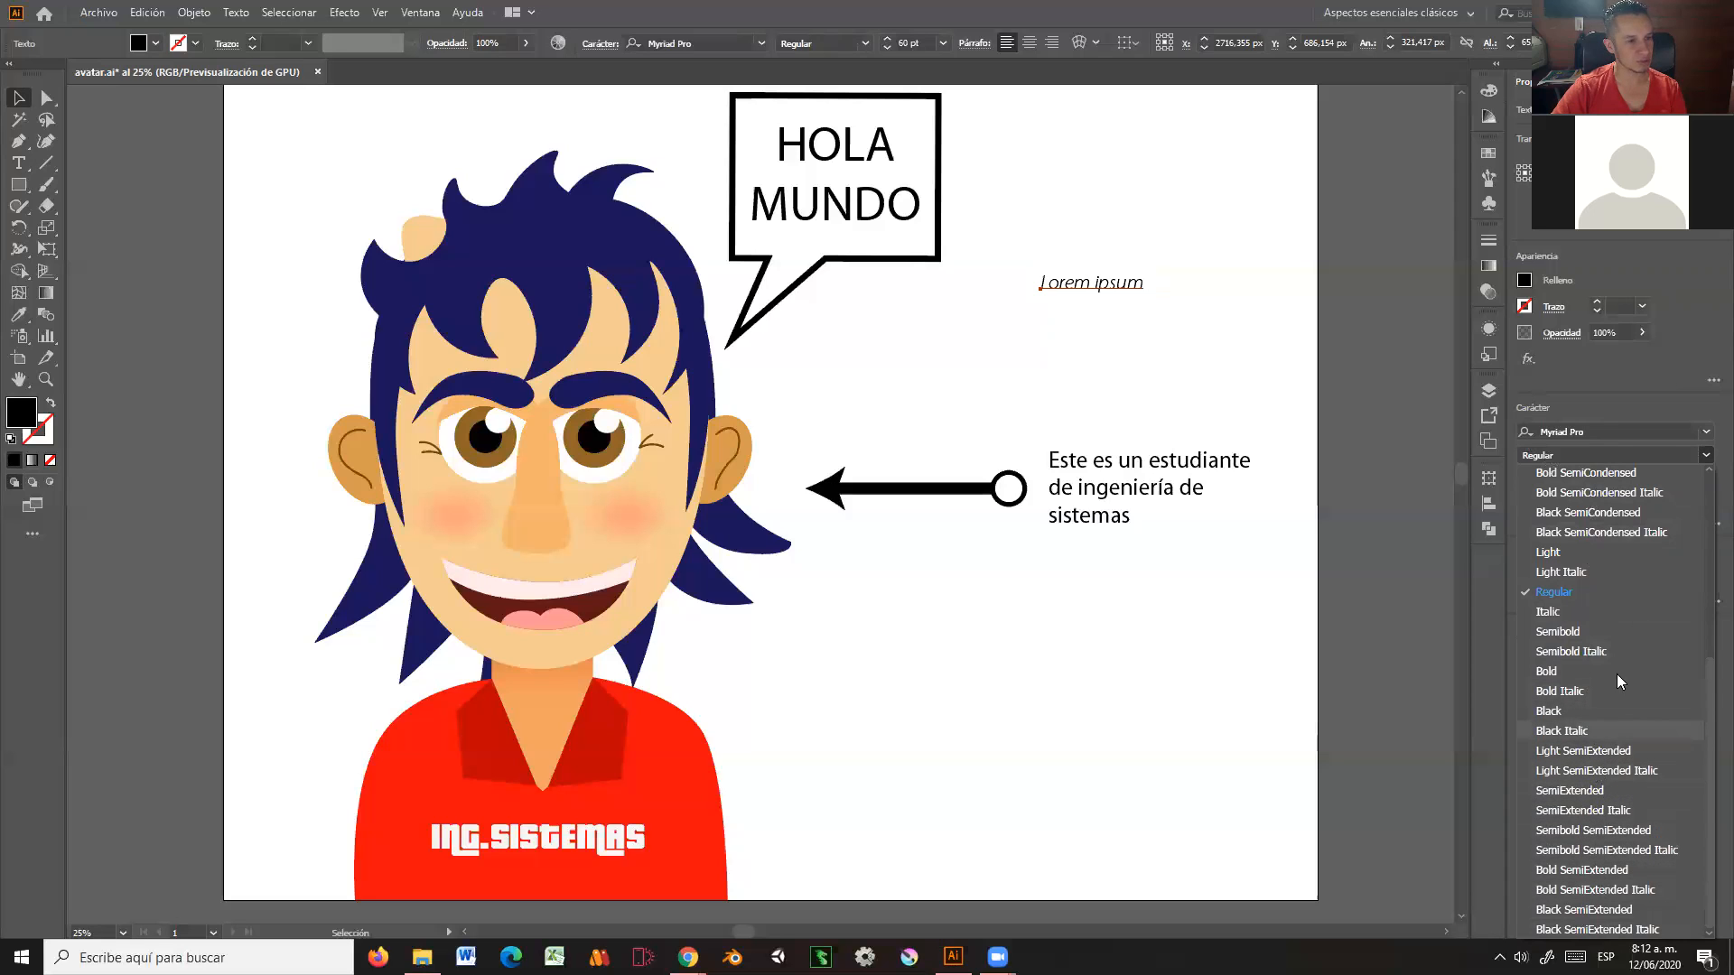
click(1663, 412)
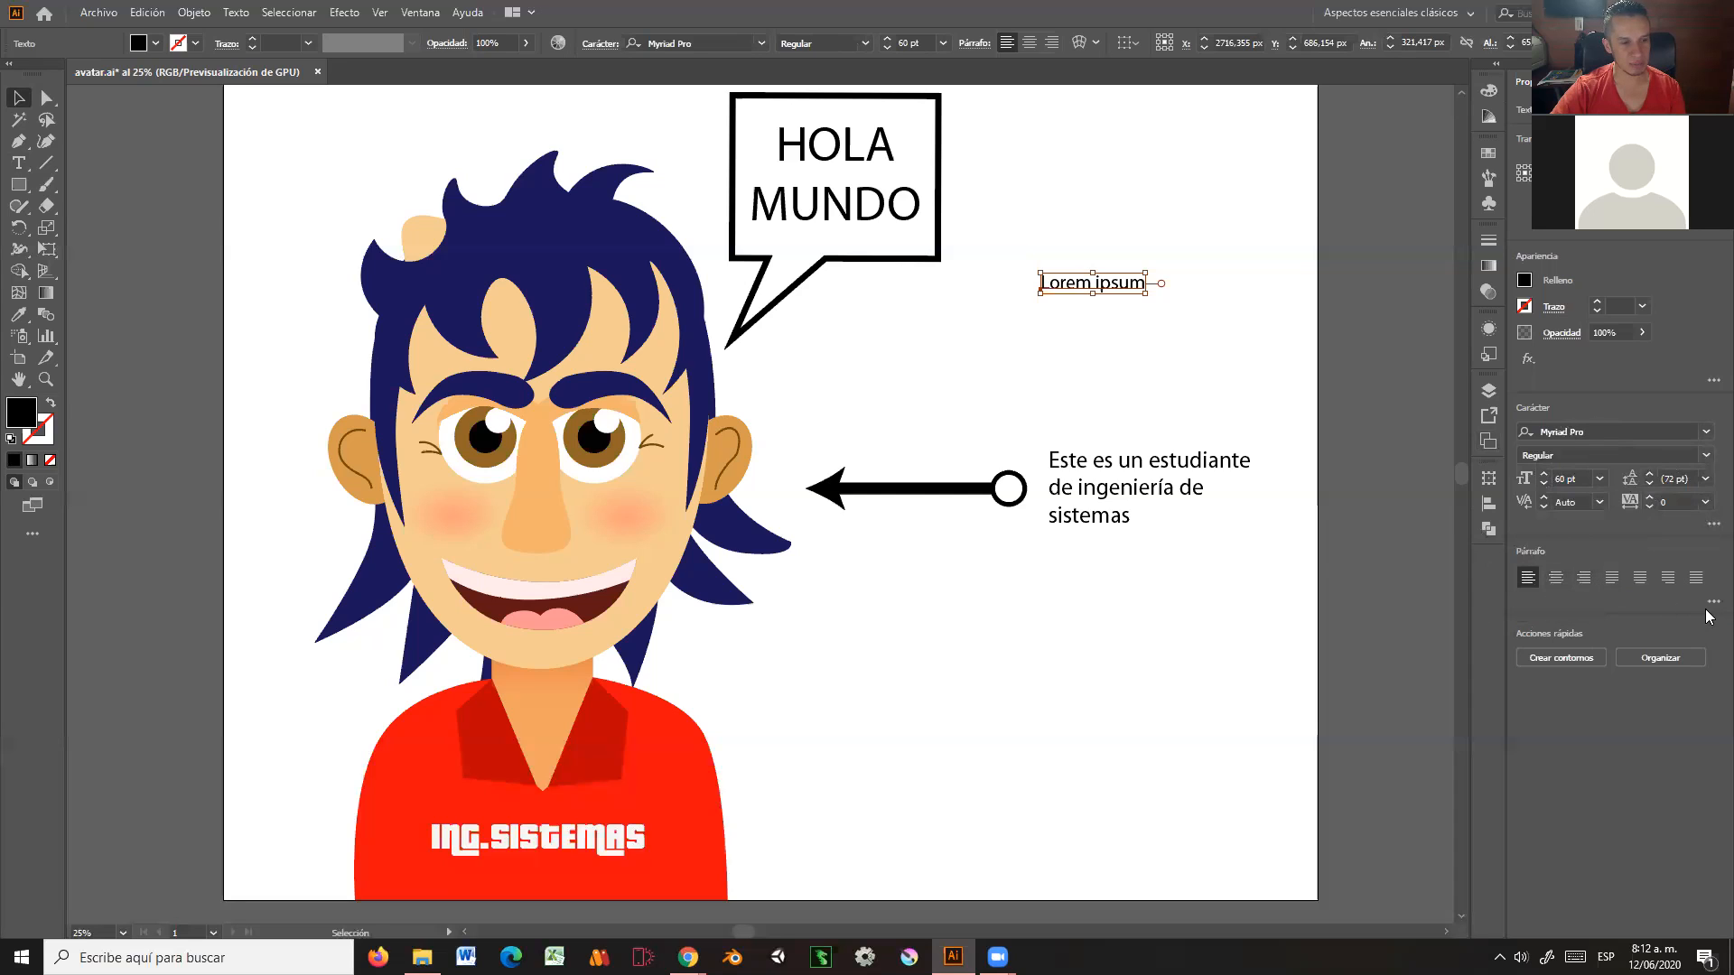
click(1706, 606)
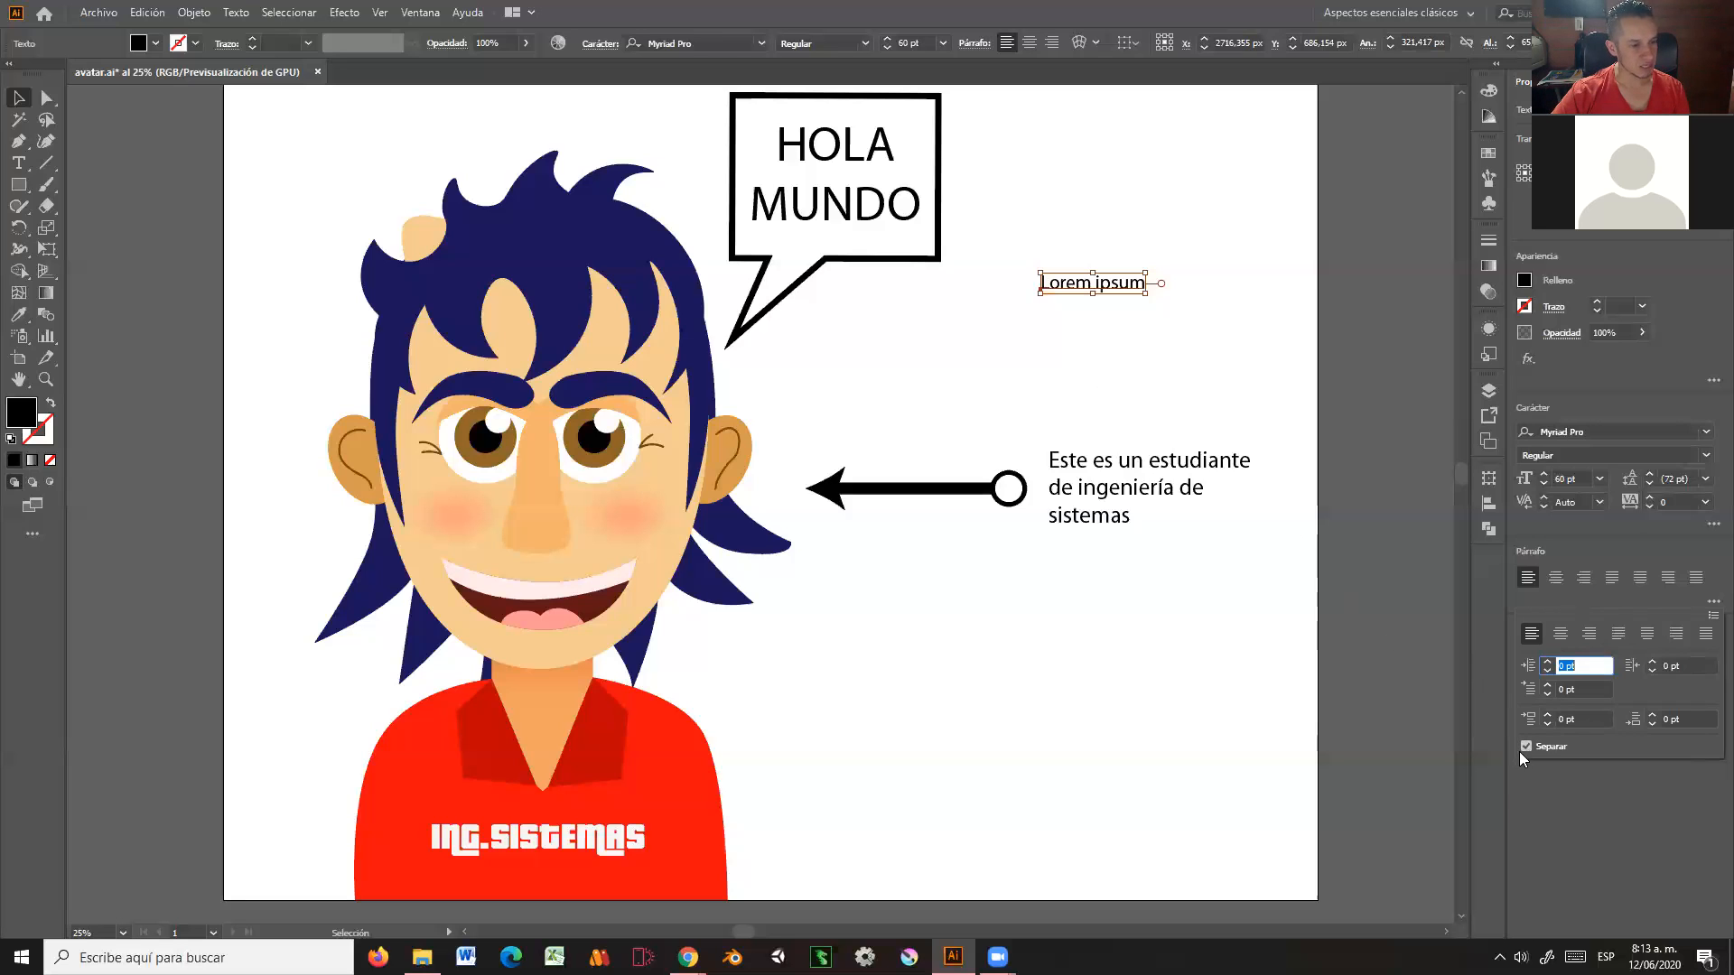
click(1711, 604)
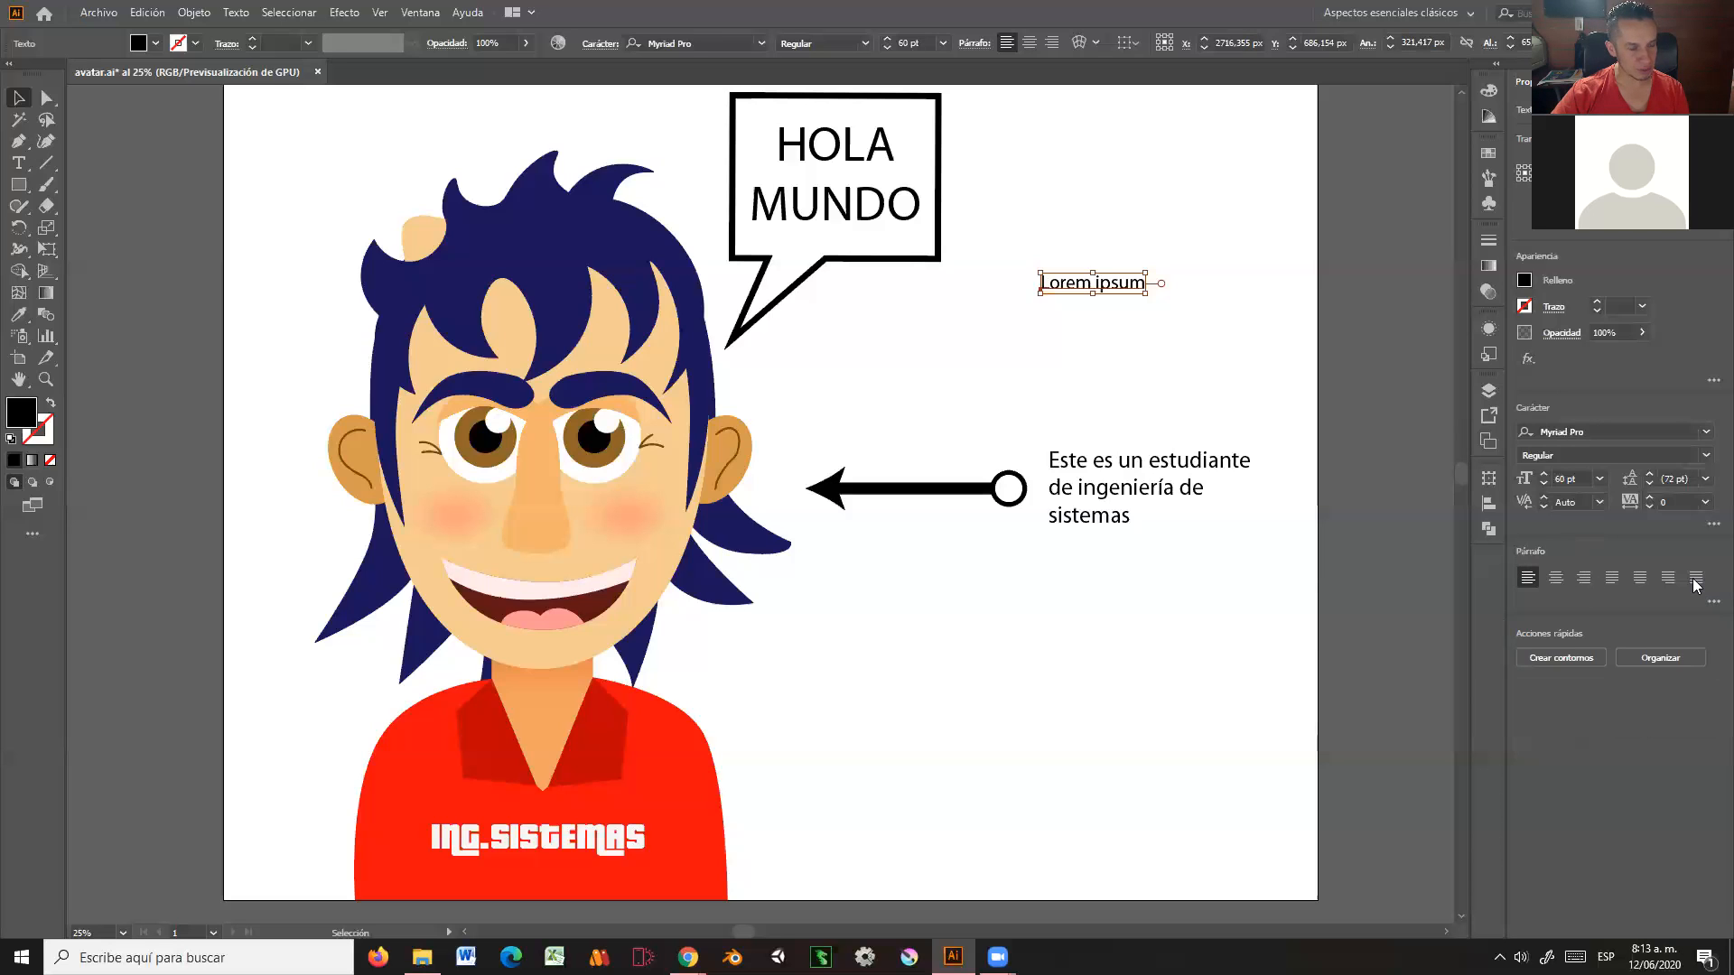
click(1709, 603)
click(1707, 603)
click(1712, 603)
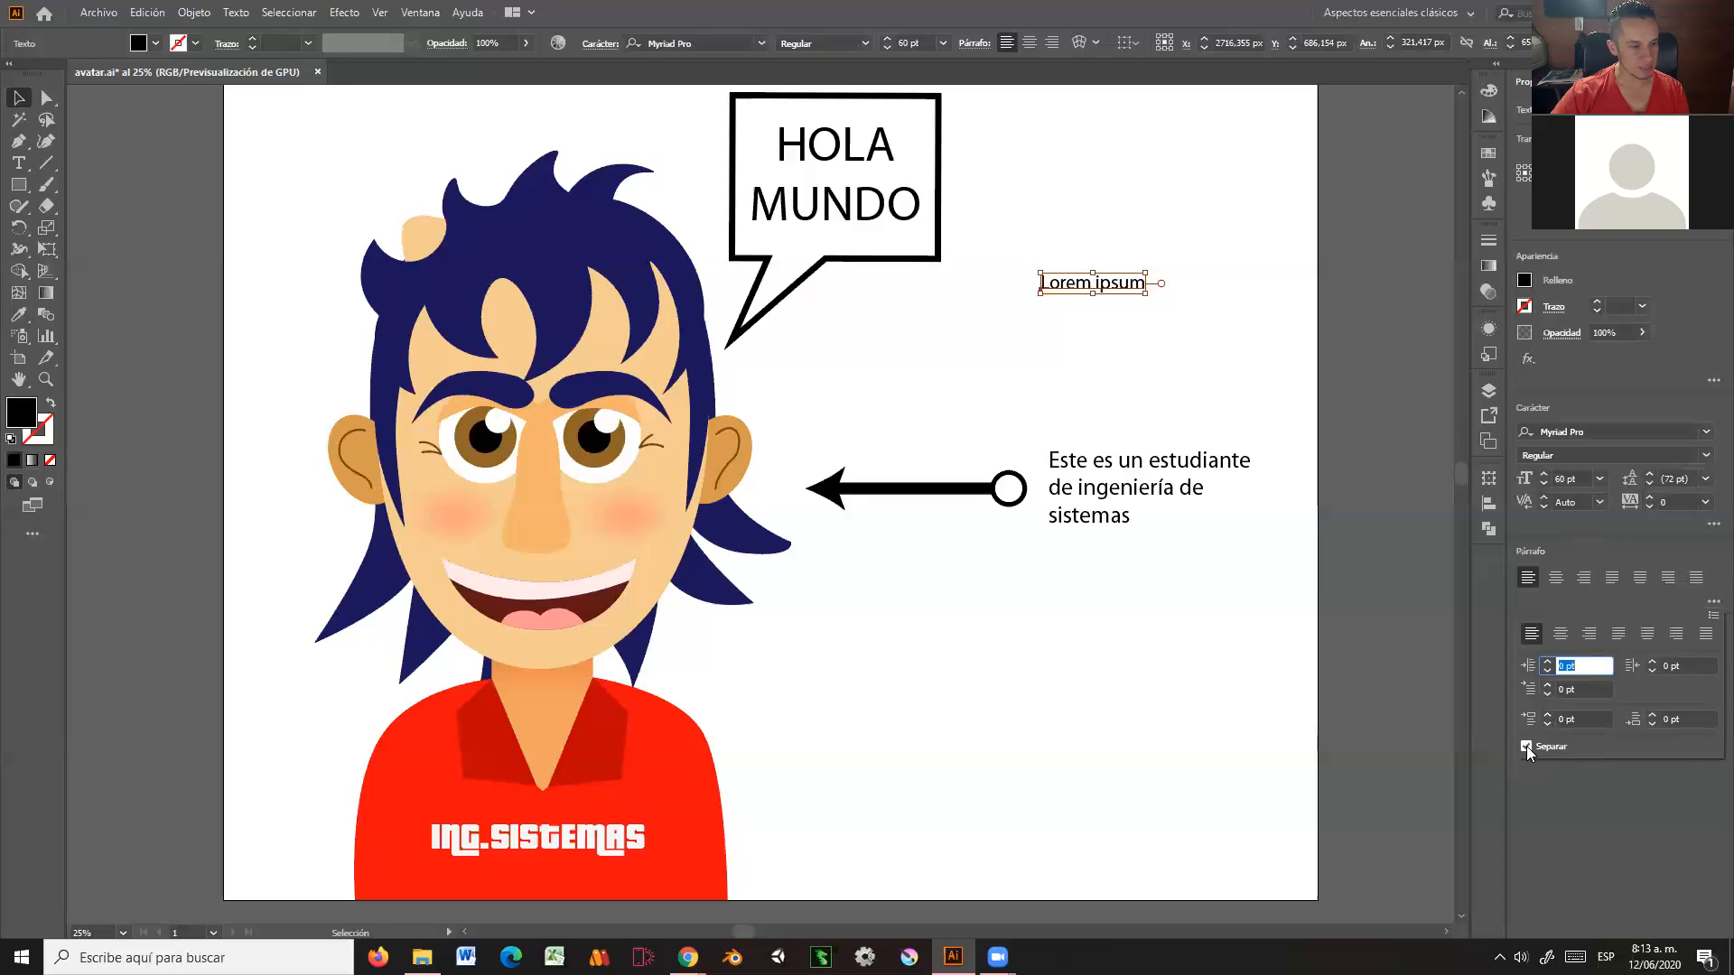
click(1526, 746)
click(1123, 291)
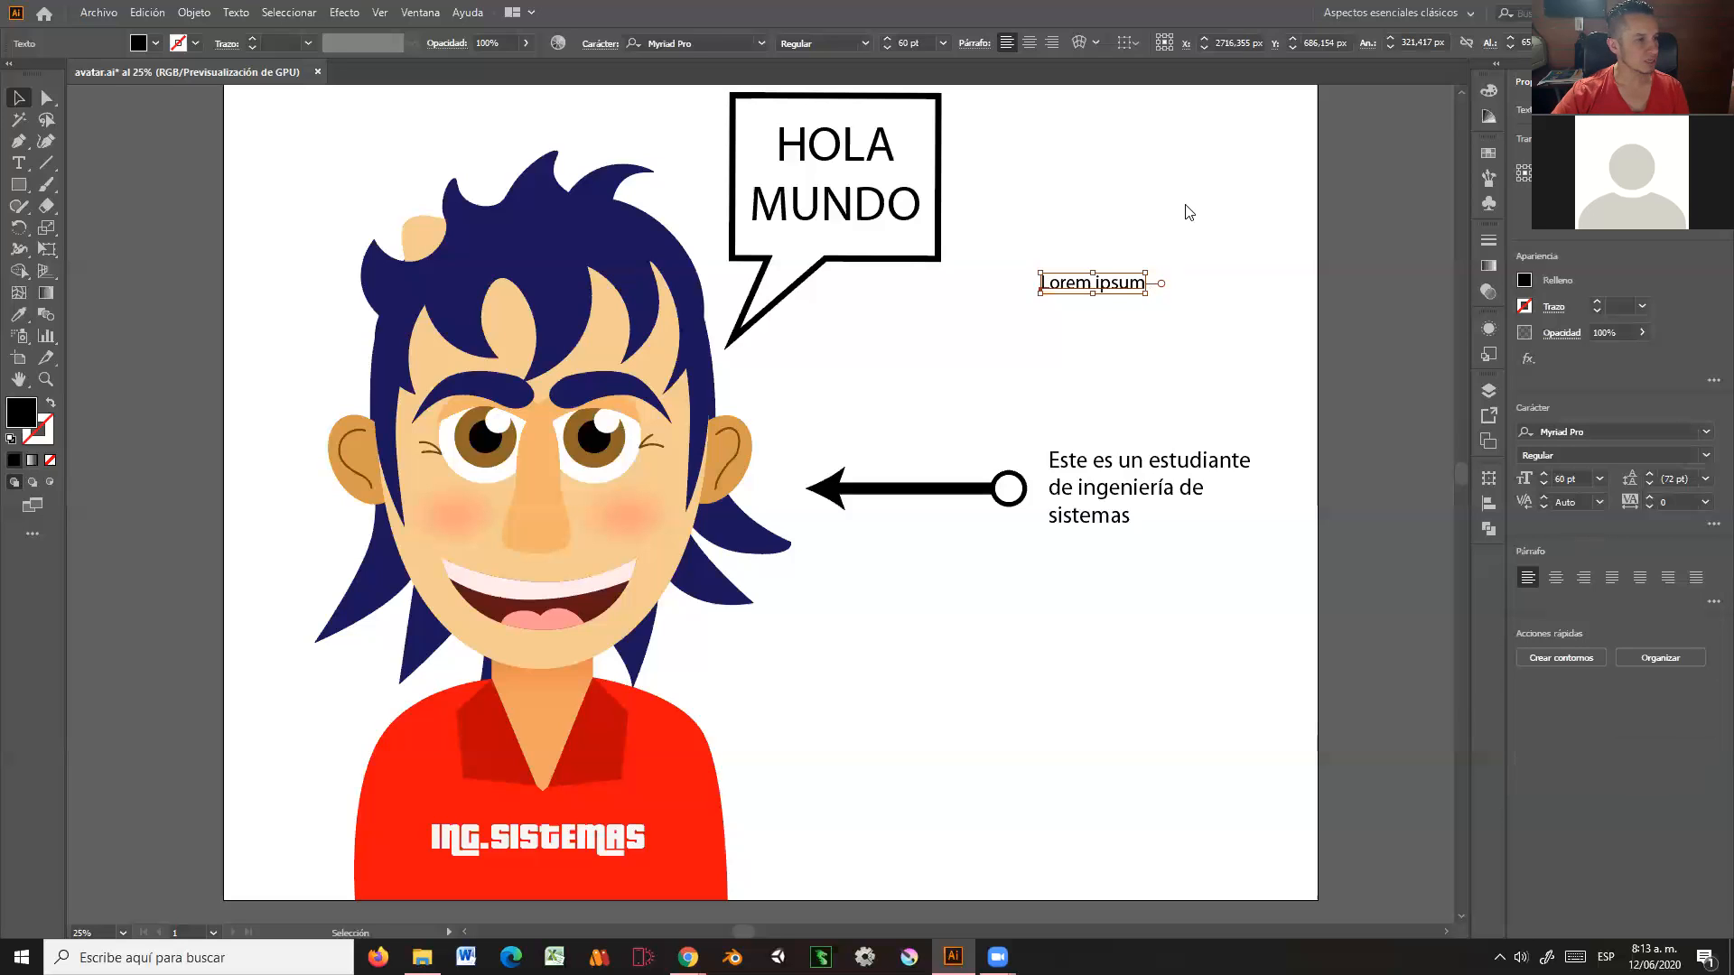
Step: Move the Lorem ipsum point text up beside the speech bubble and draw an area text about 587 by 692 px below it
drag(1085, 281, 1057, 153)
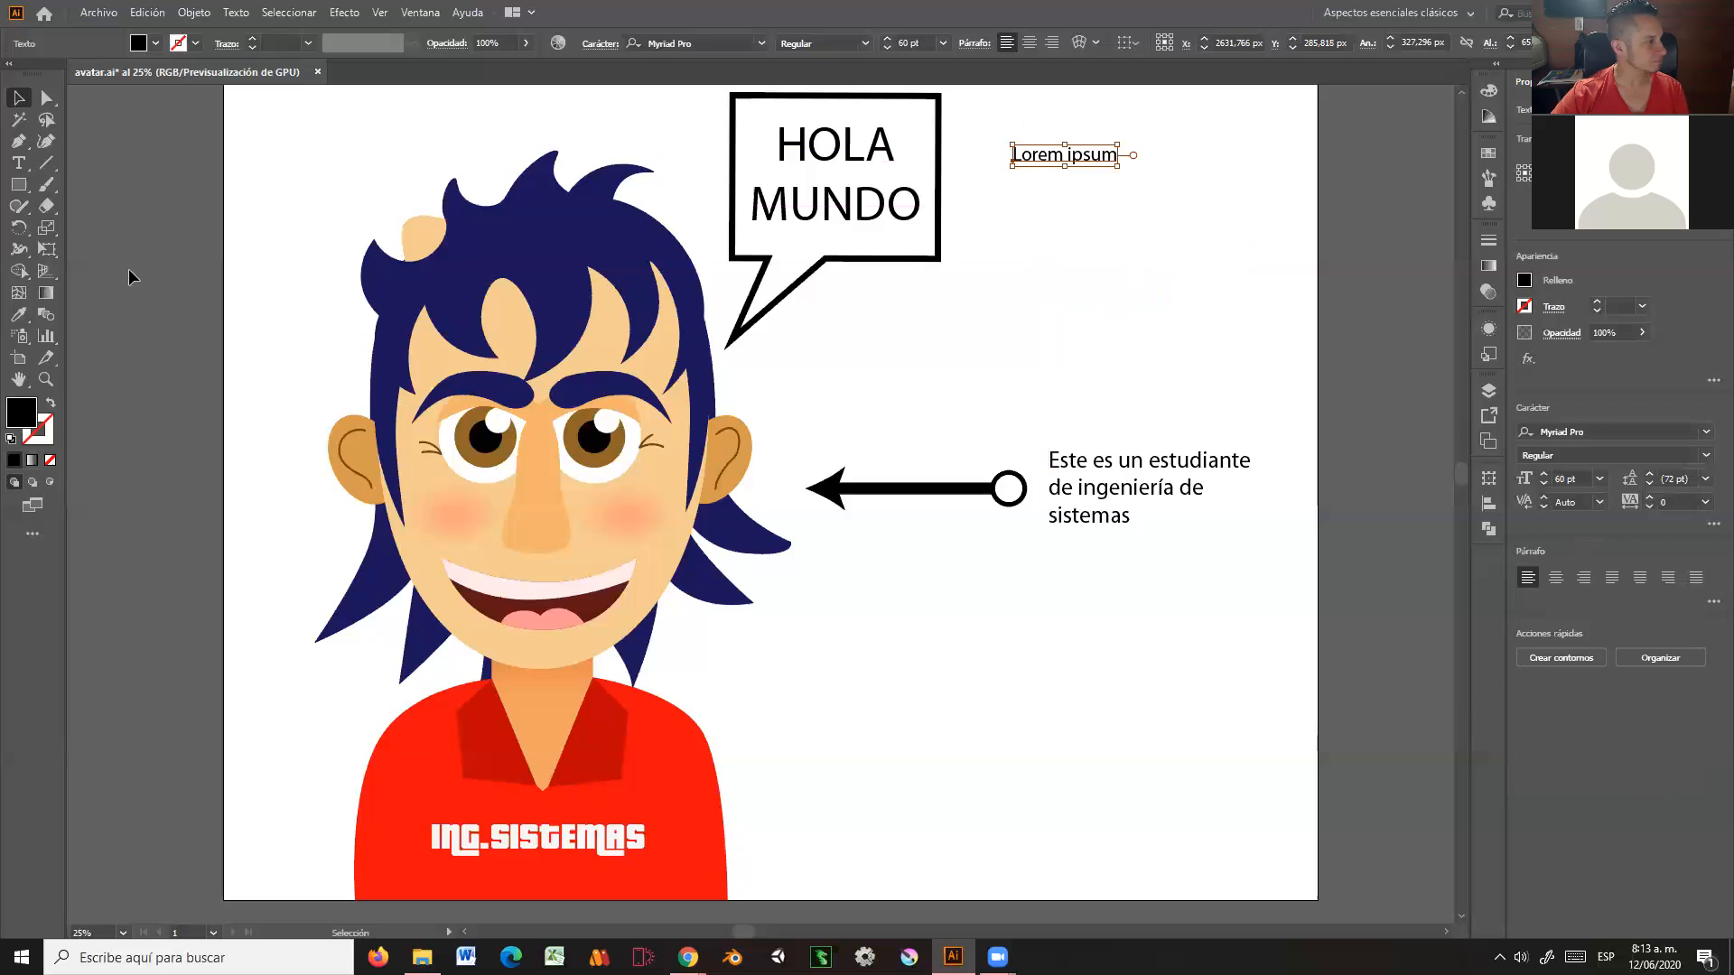
click(18, 162)
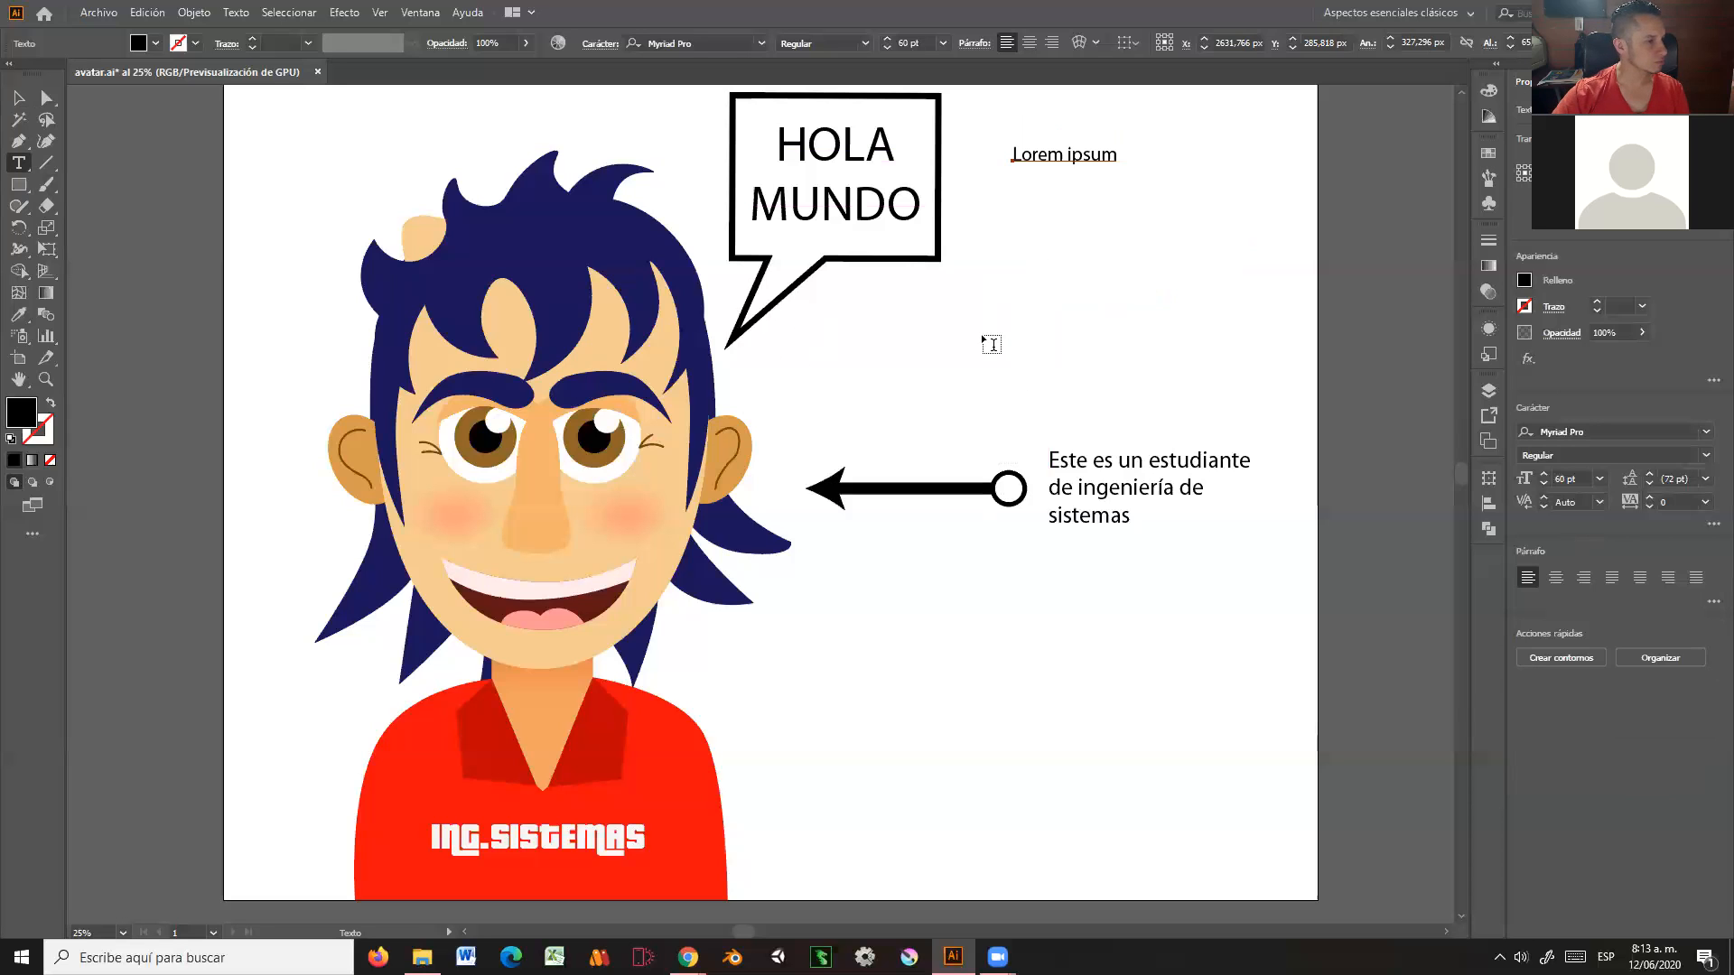
drag(1010, 191, 1199, 417)
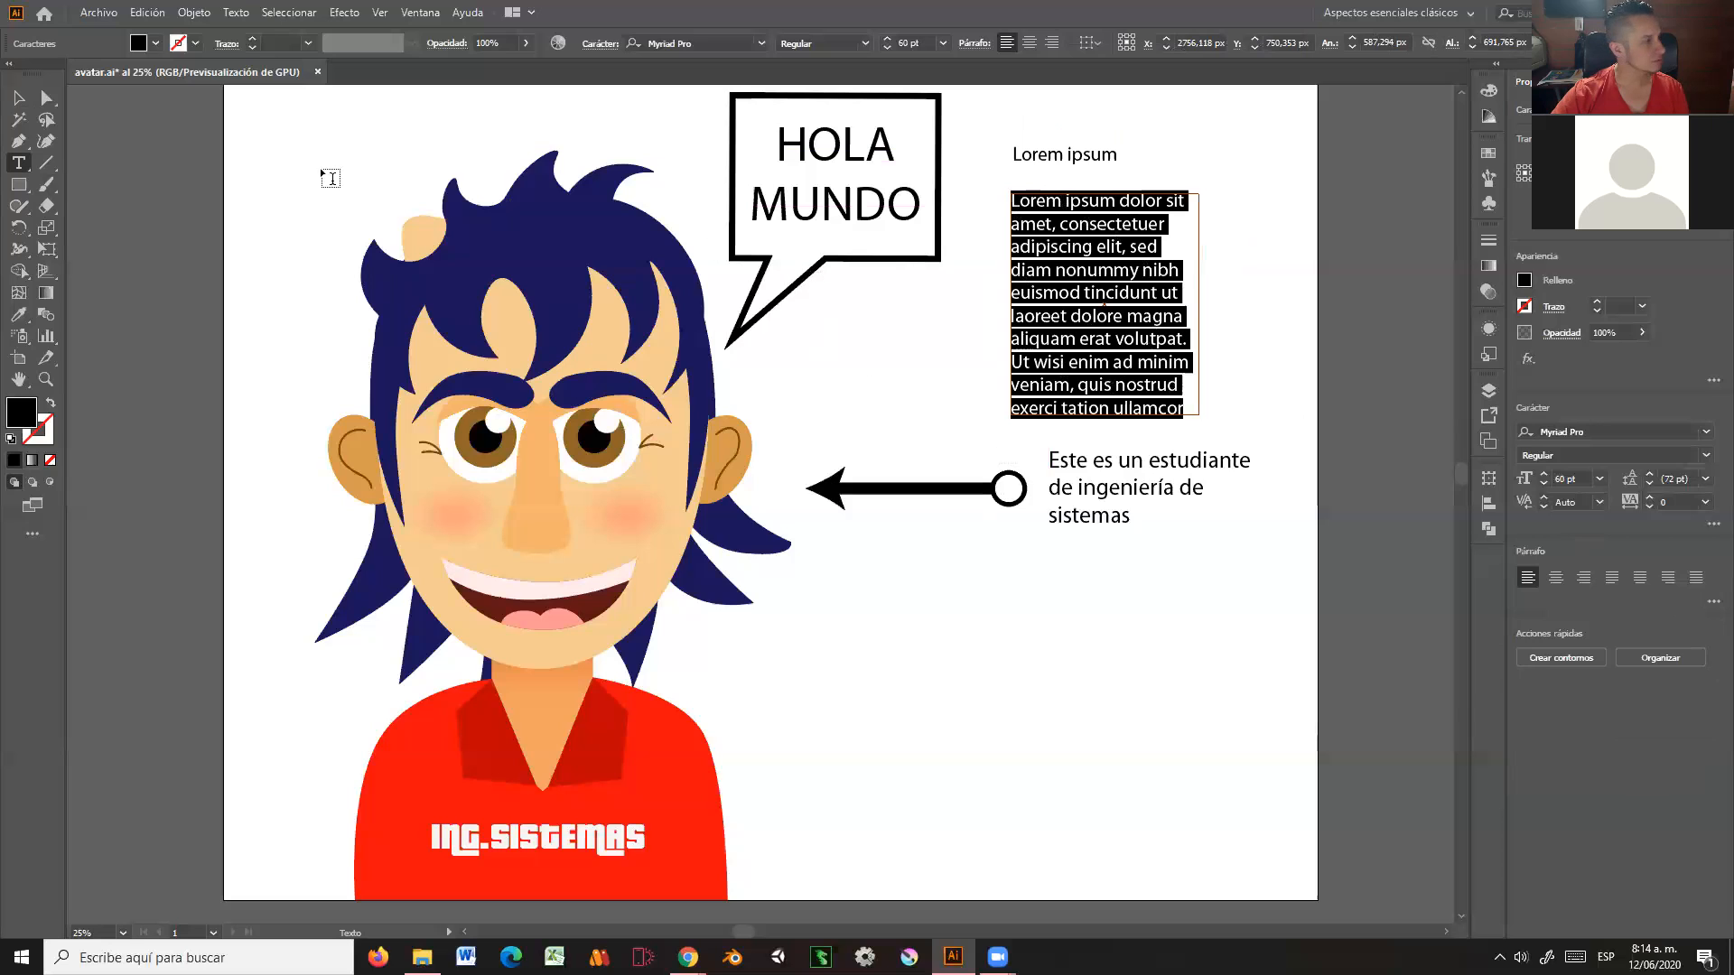
Step: Move the area text below the student caption and delete the Lorem ipsum point text beside the speech bubble
click(19, 98)
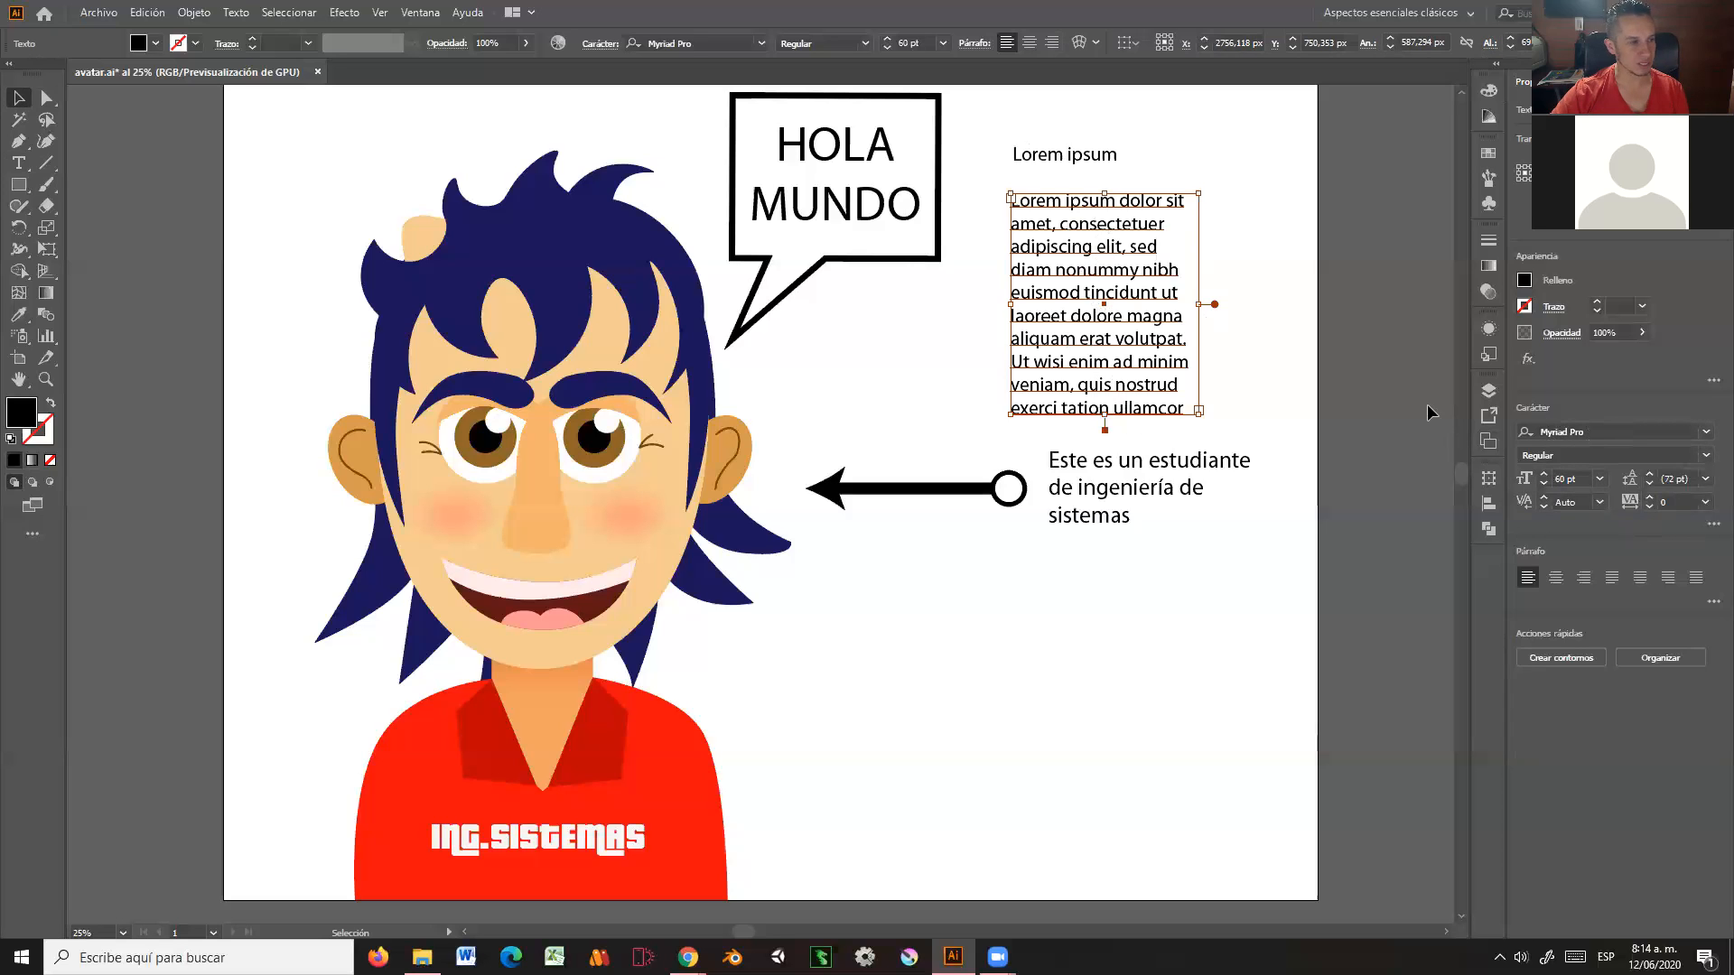
drag(1073, 298, 922, 688)
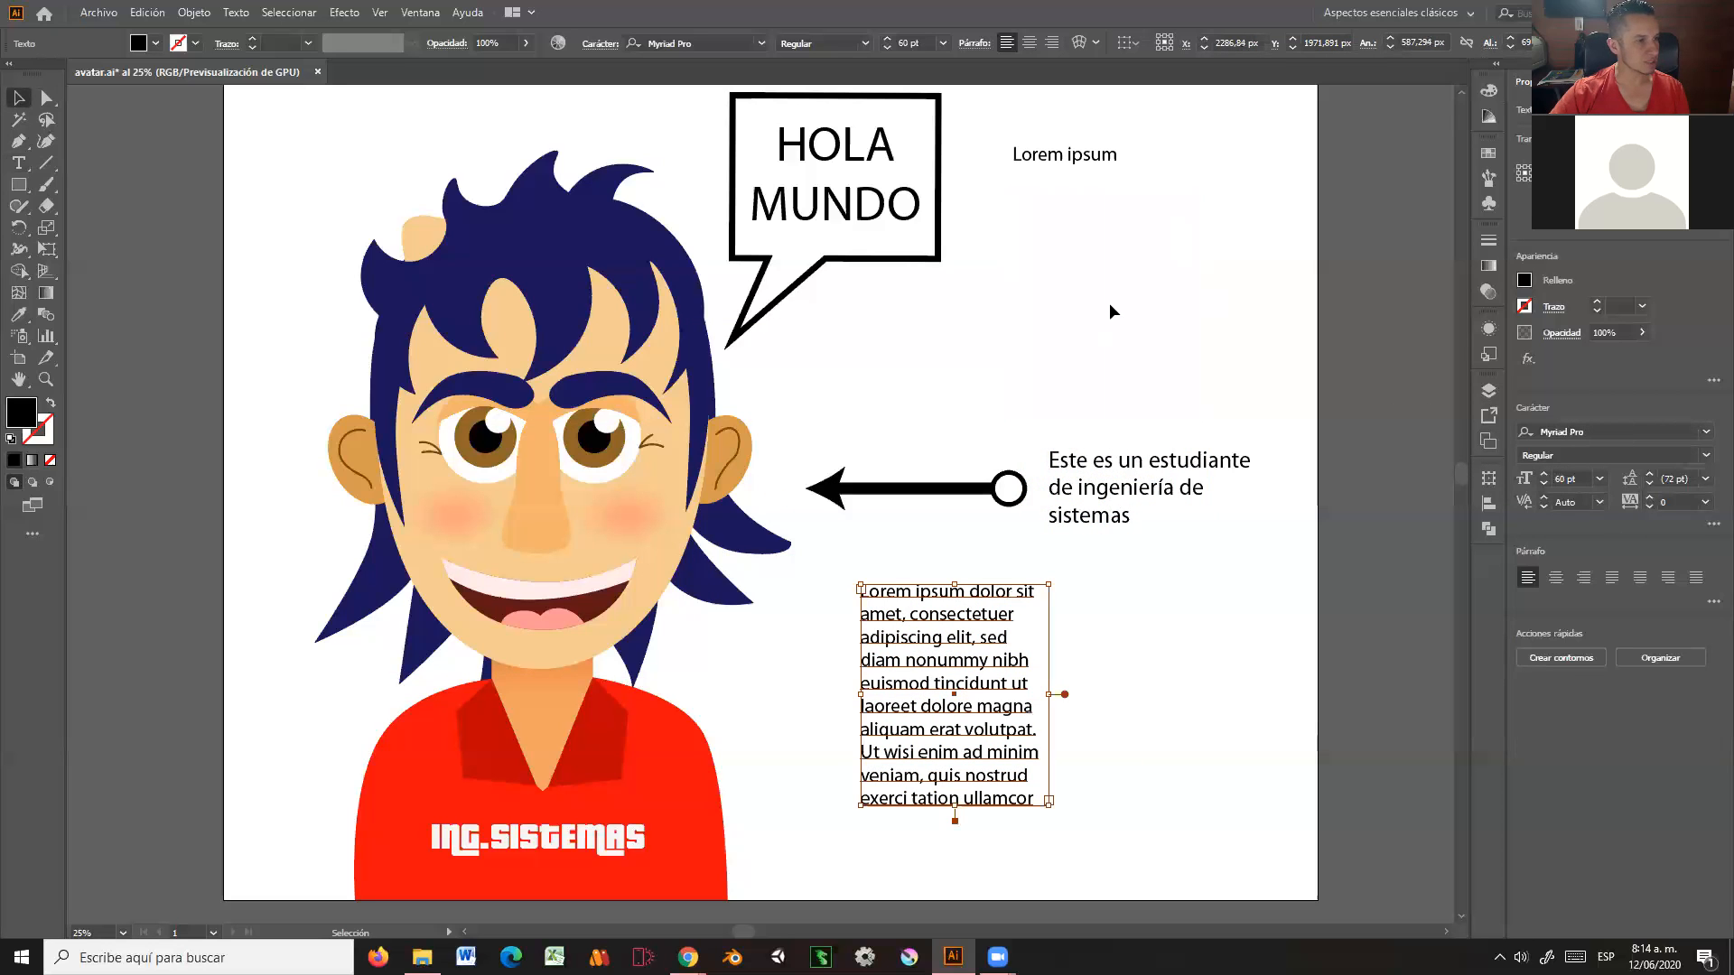
drag(1048, 133, 1168, 493)
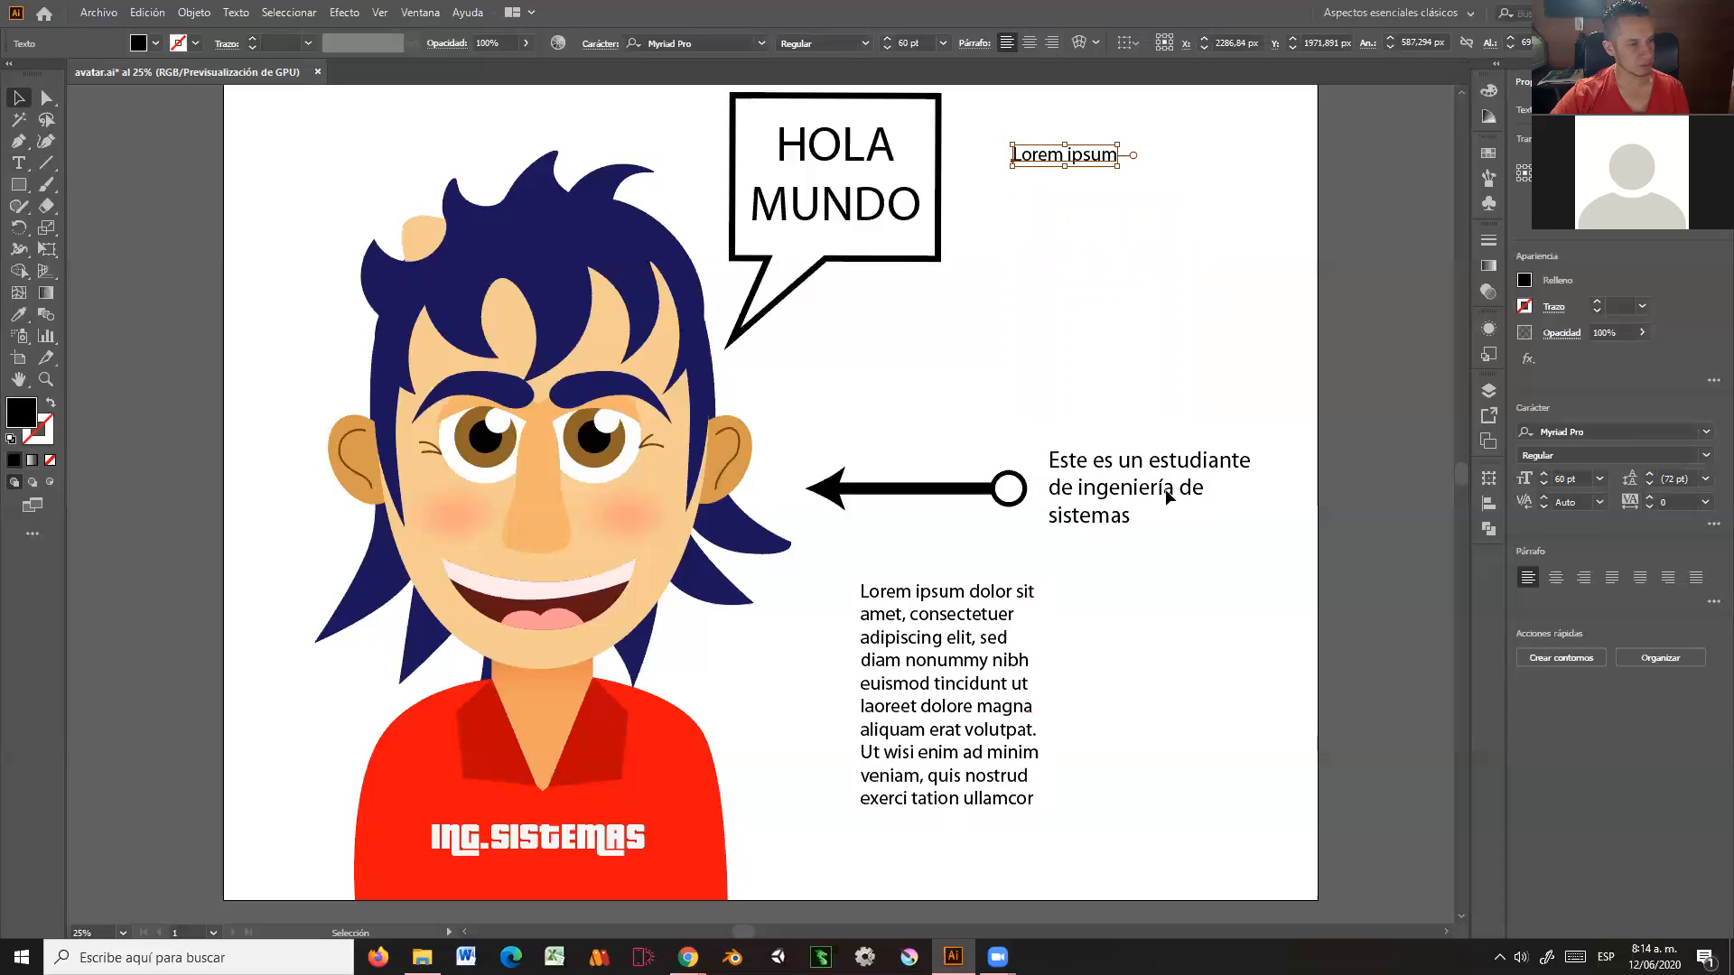
key(Delete)
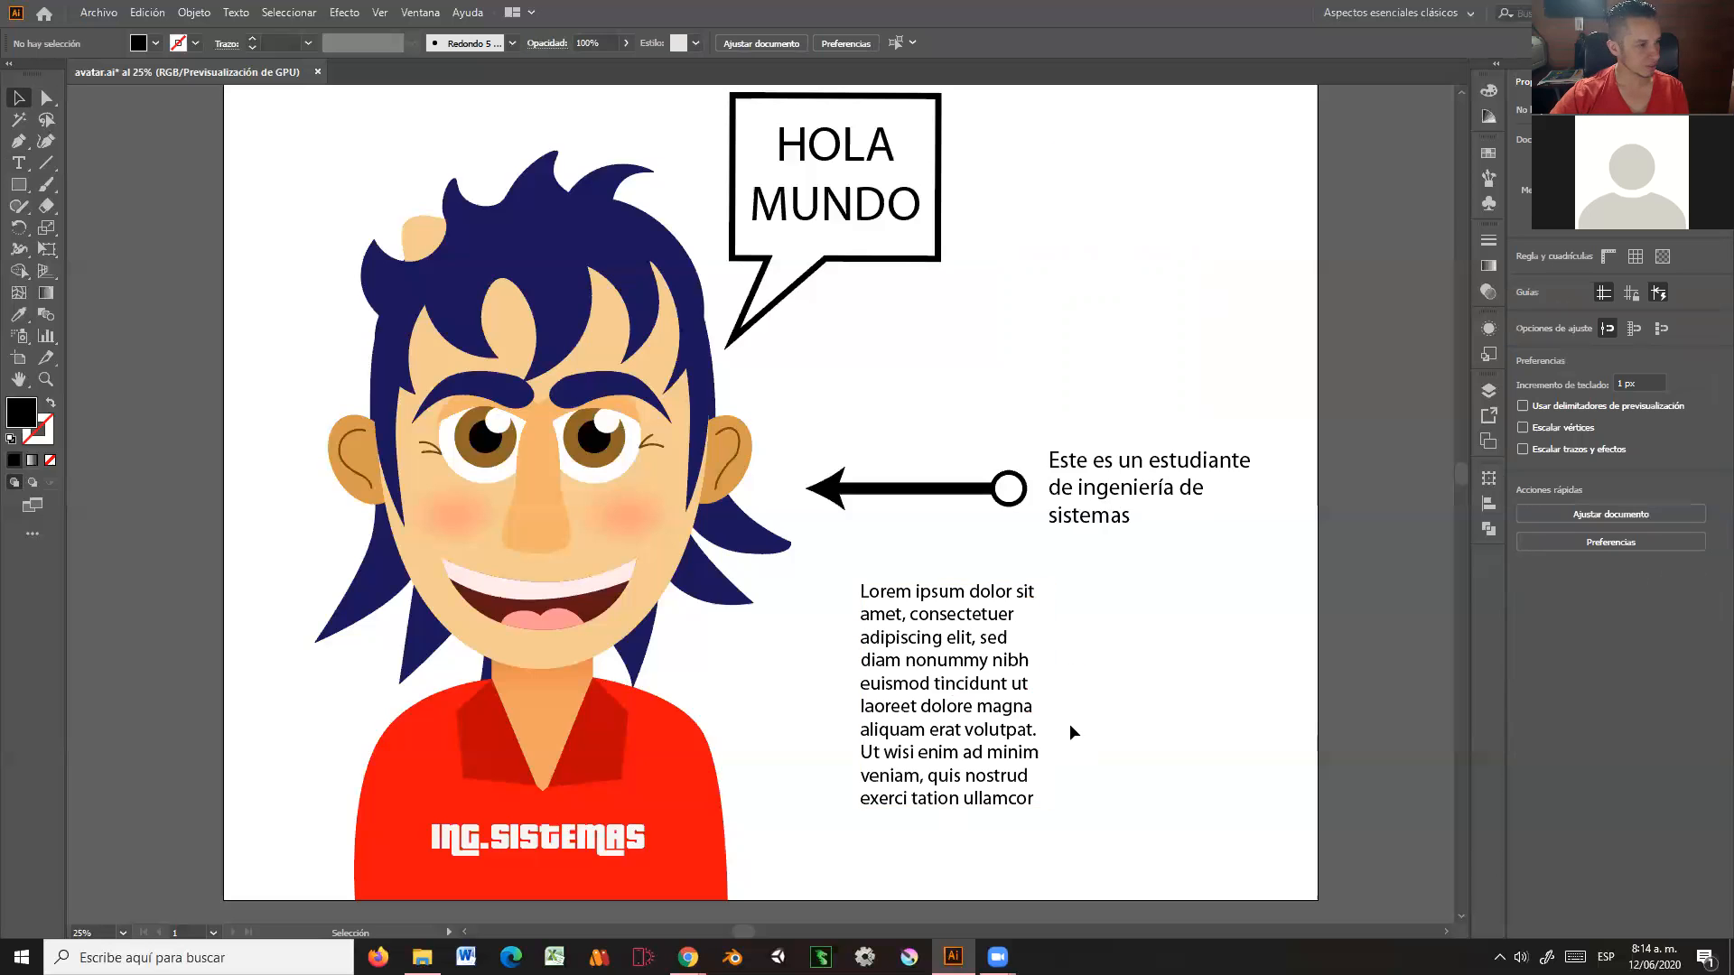
Step: Resize the area text's frame to reflow its paragraph, trying a wide, short shape before narrowing it to about 752 px
scroll(1068, 732, down, 3)
click(1084, 557)
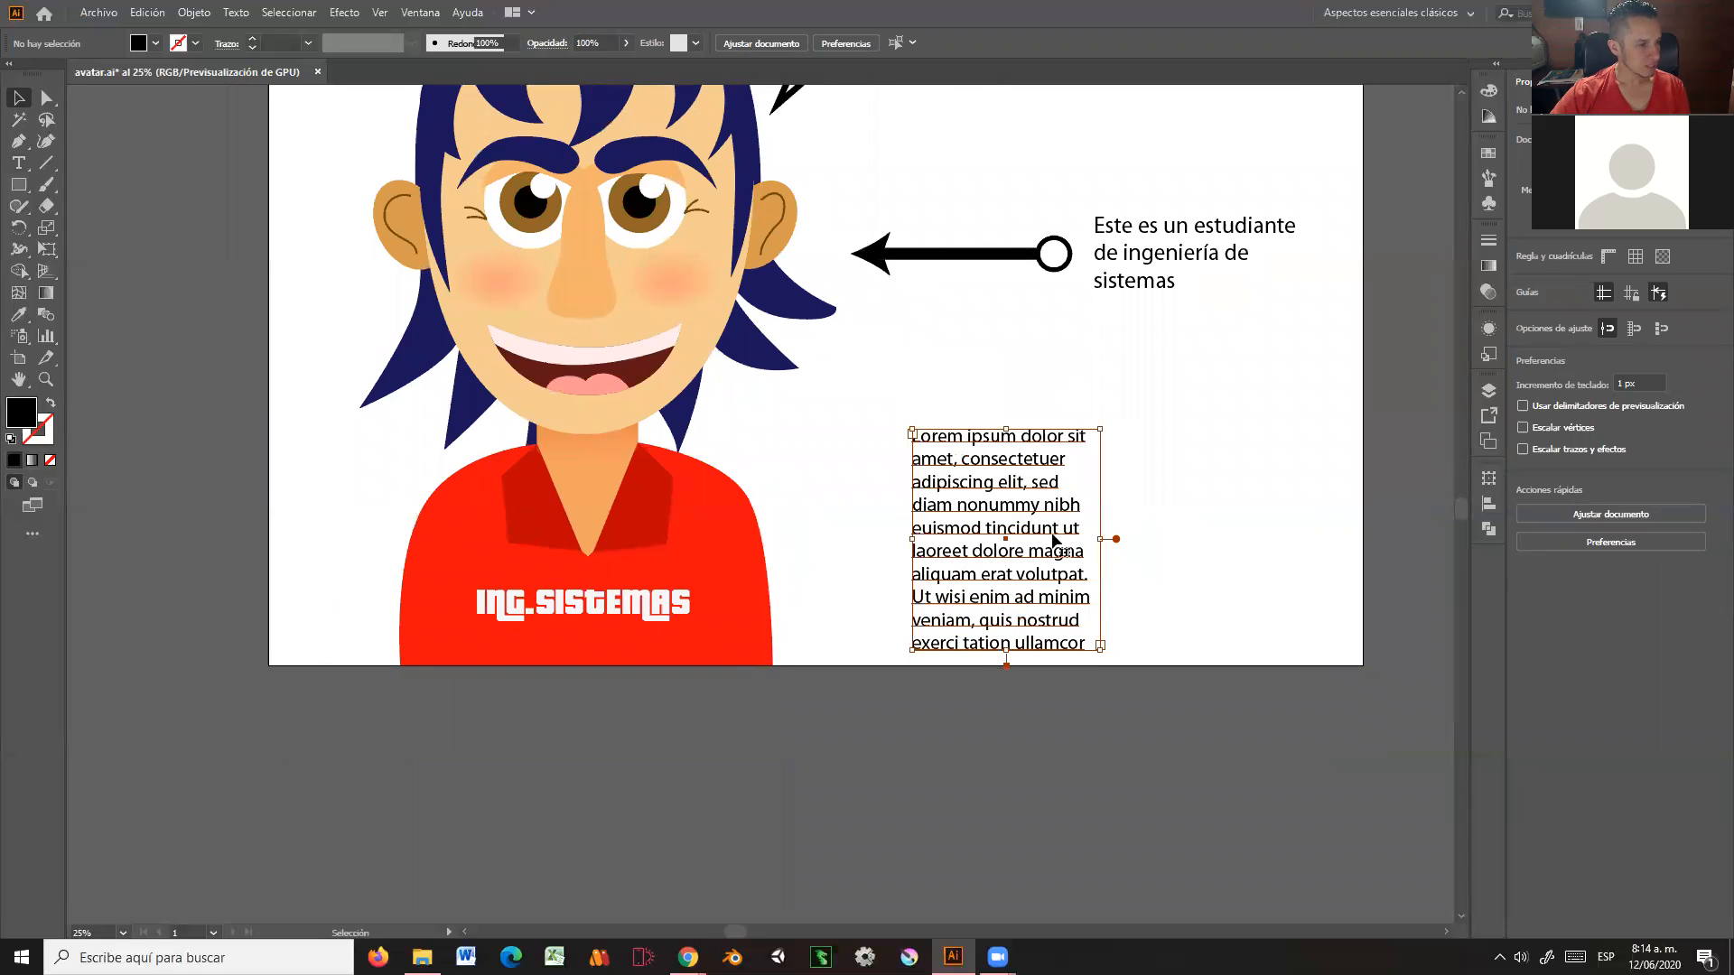
drag(1053, 540, 986, 501)
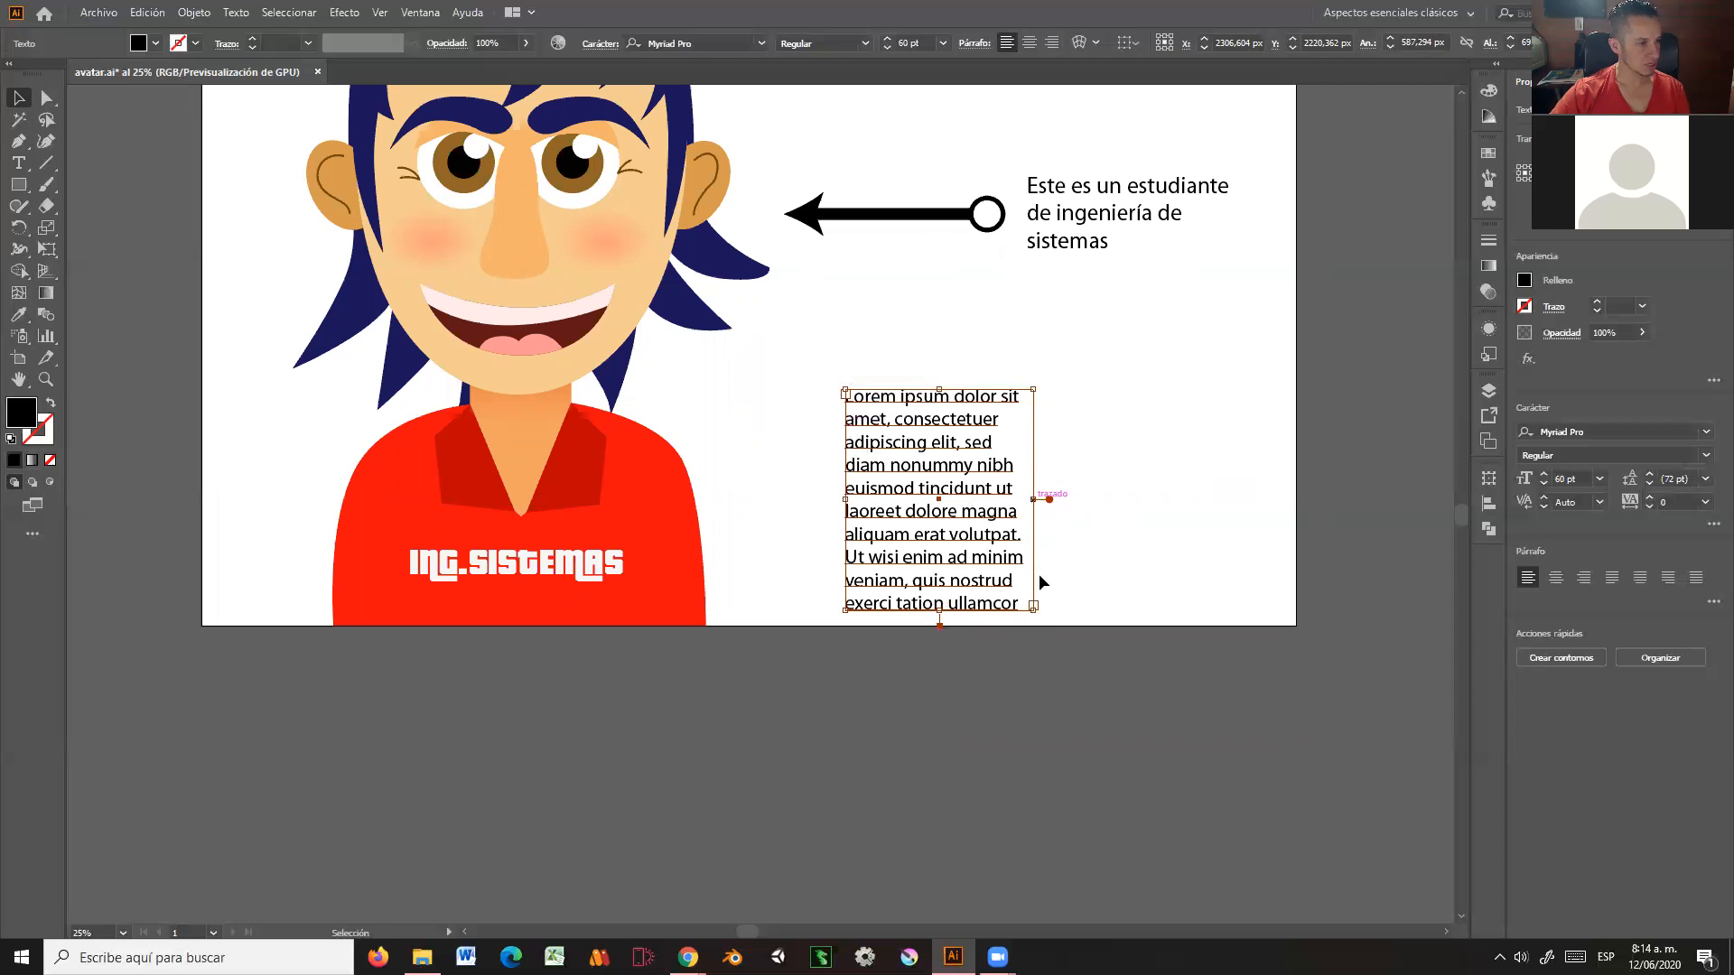
drag(1036, 614, 1251, 462)
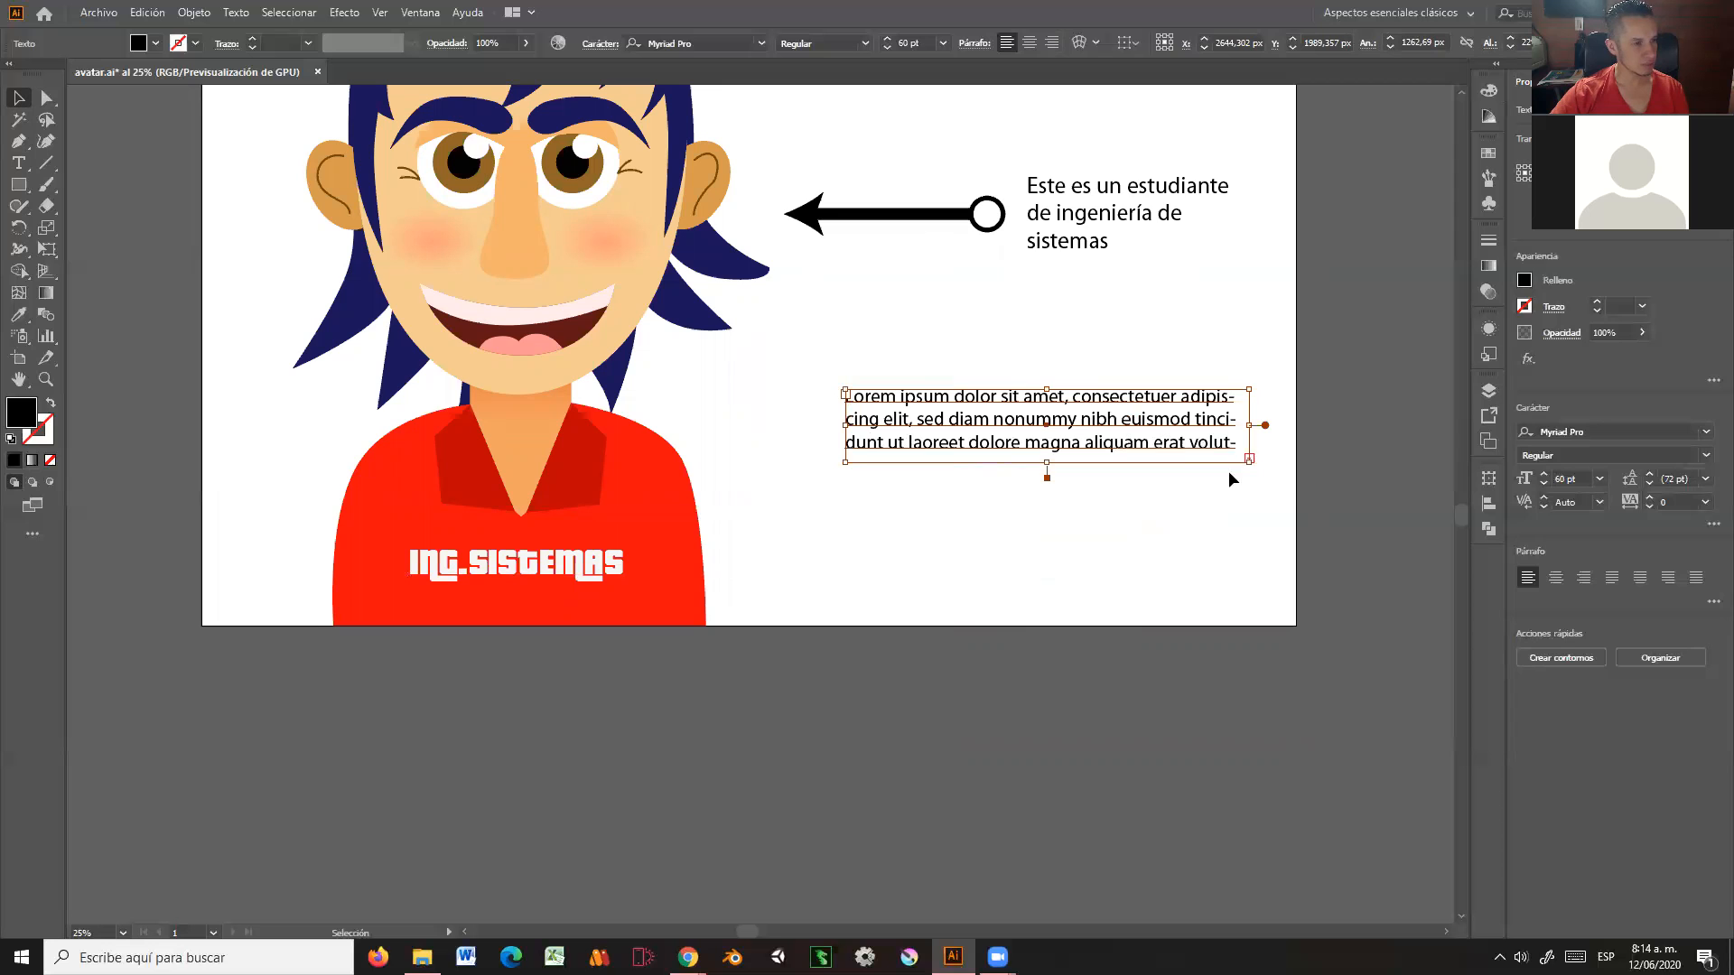
drag(1250, 465, 1086, 580)
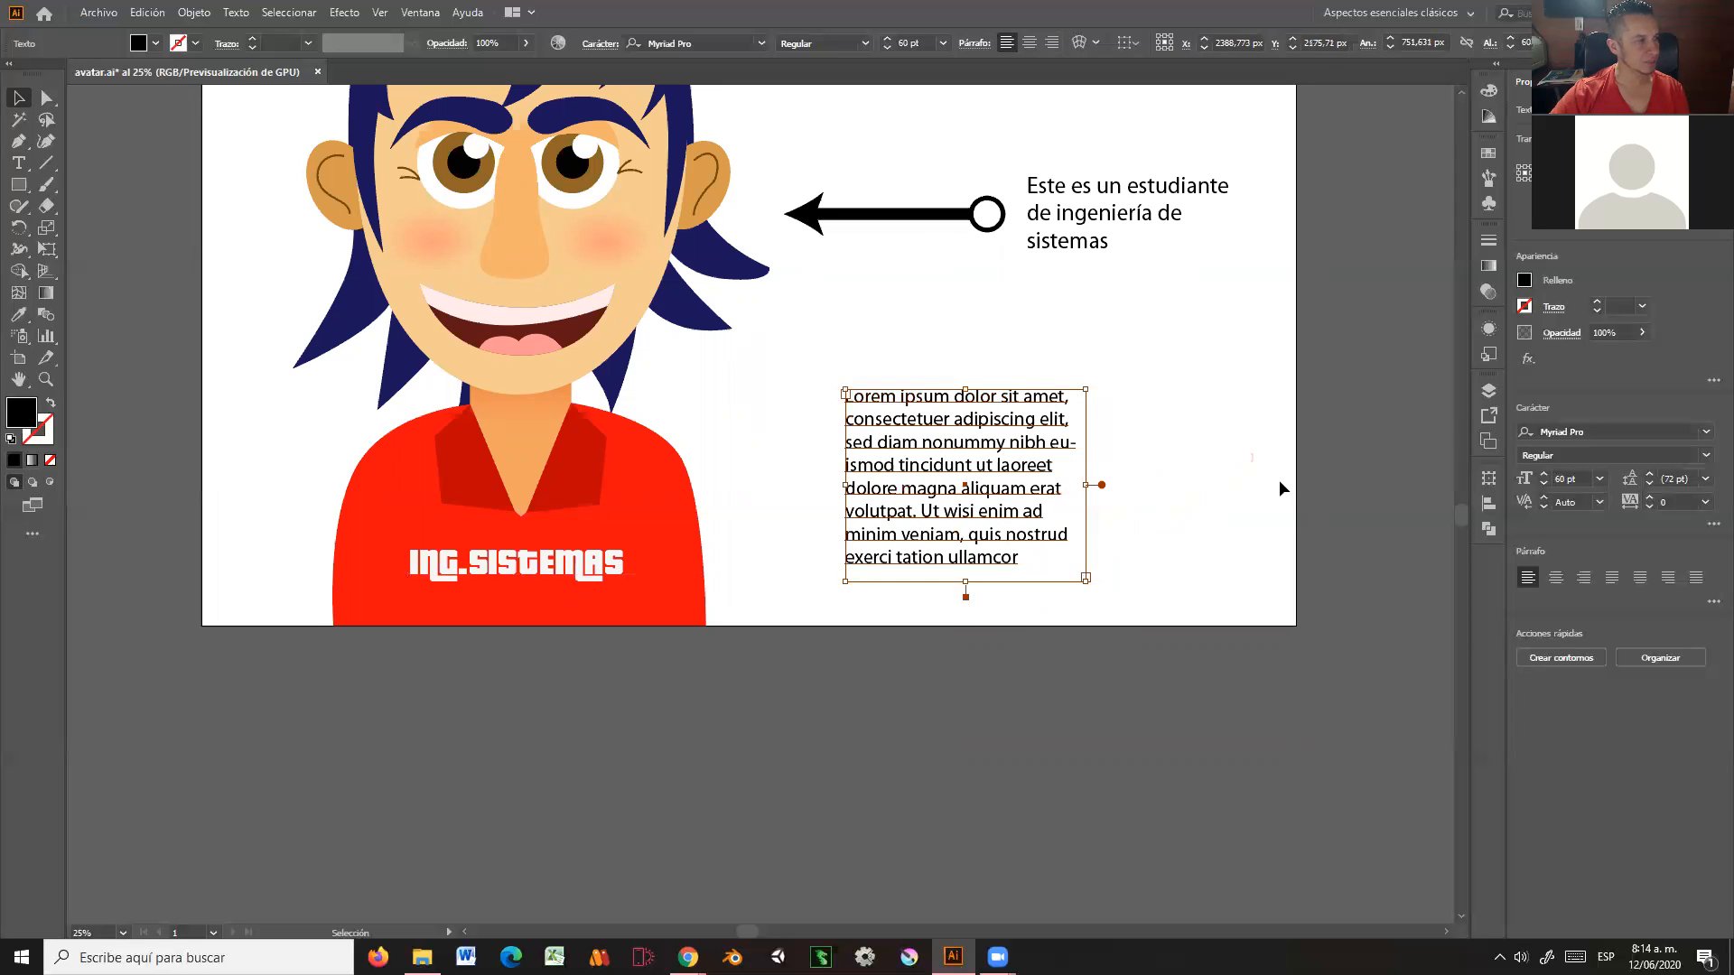
Step: Add a Lorem ipsum point text above the paragraph and enlarge it by its bounding box to about 112 pt
click(18, 163)
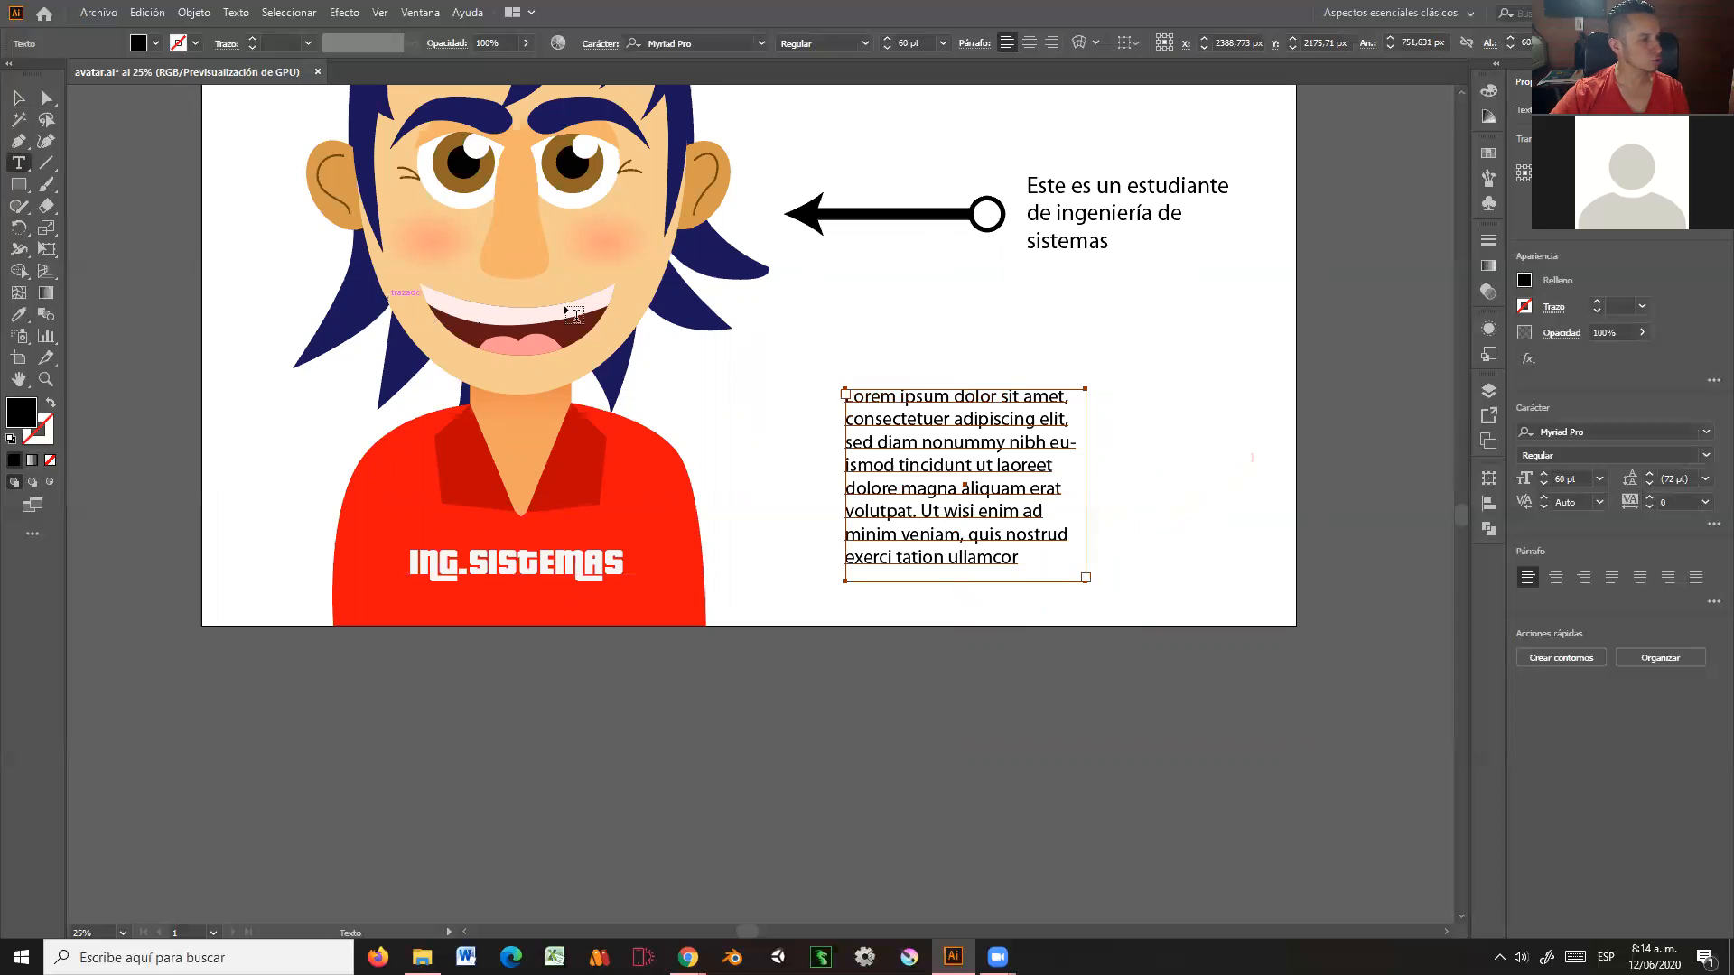
click(911, 334)
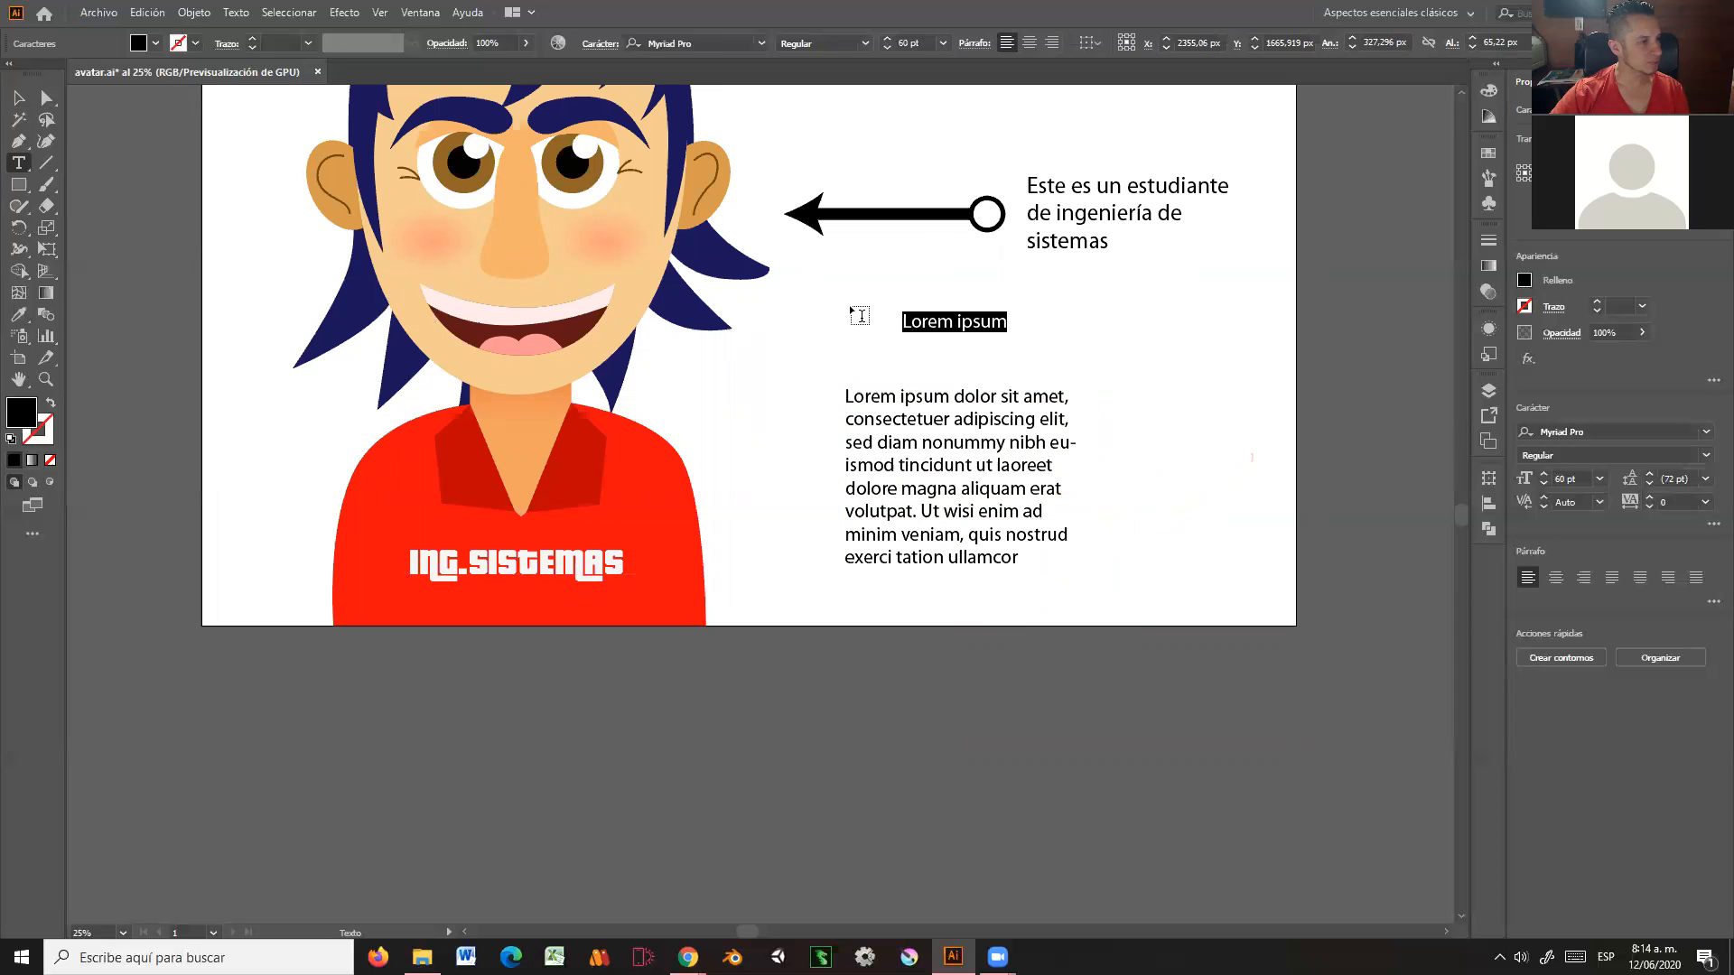
click(24, 99)
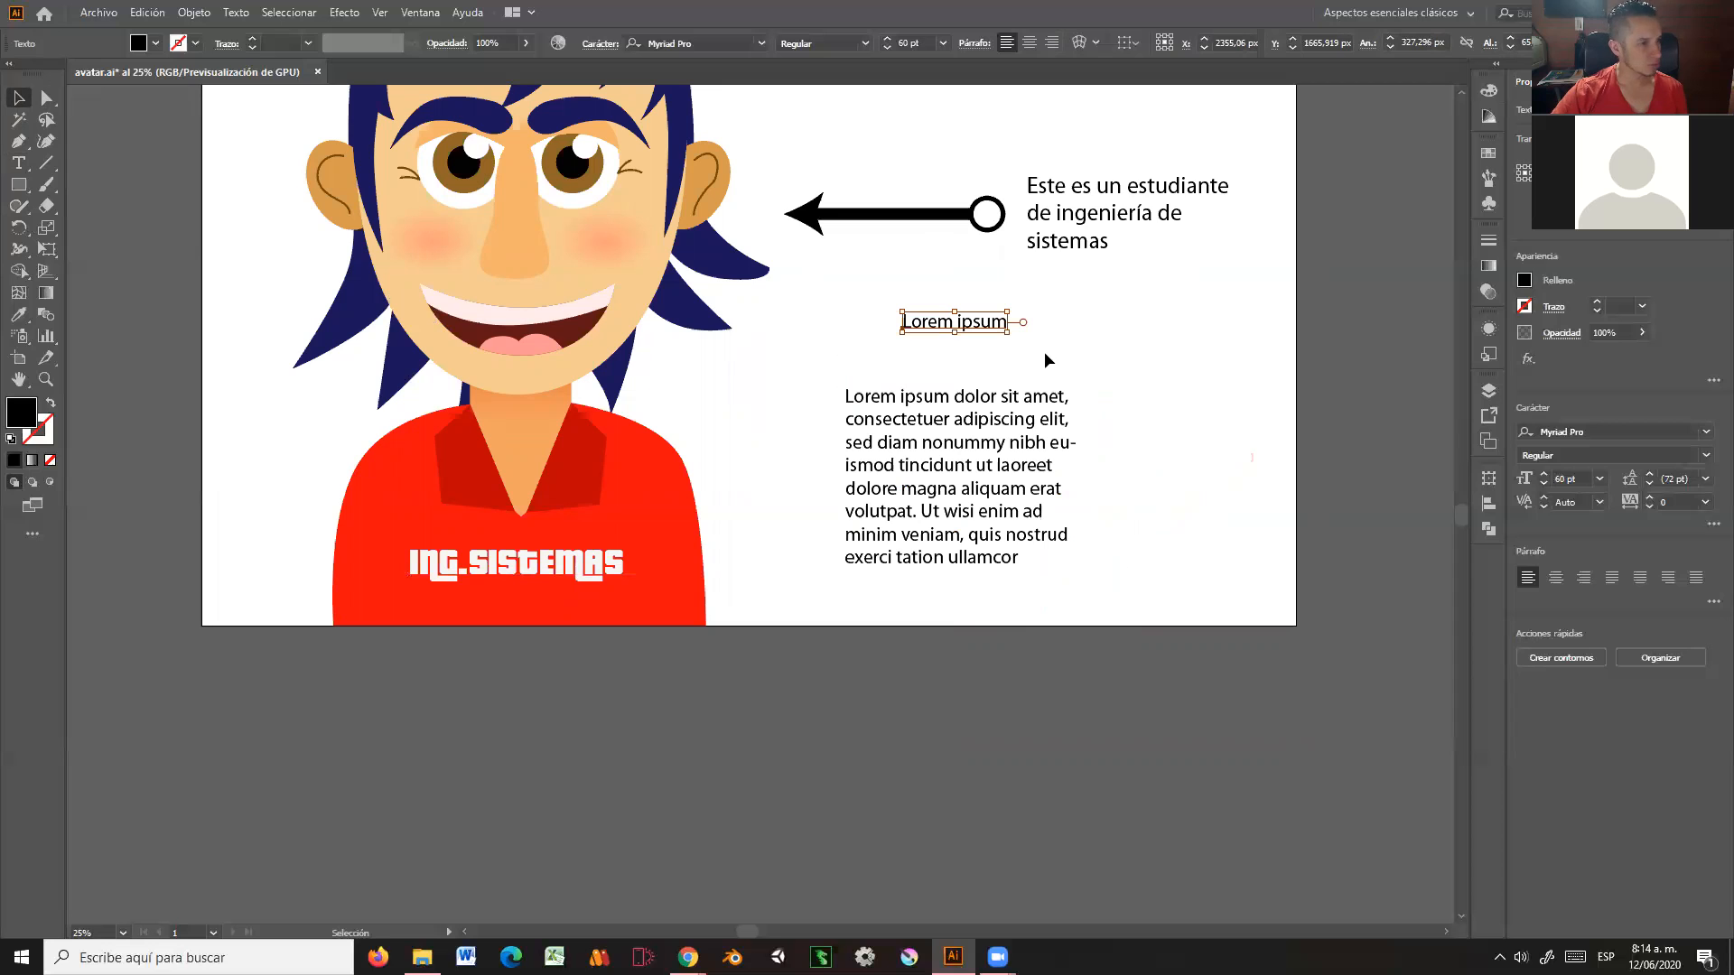
drag(1008, 332, 1098, 362)
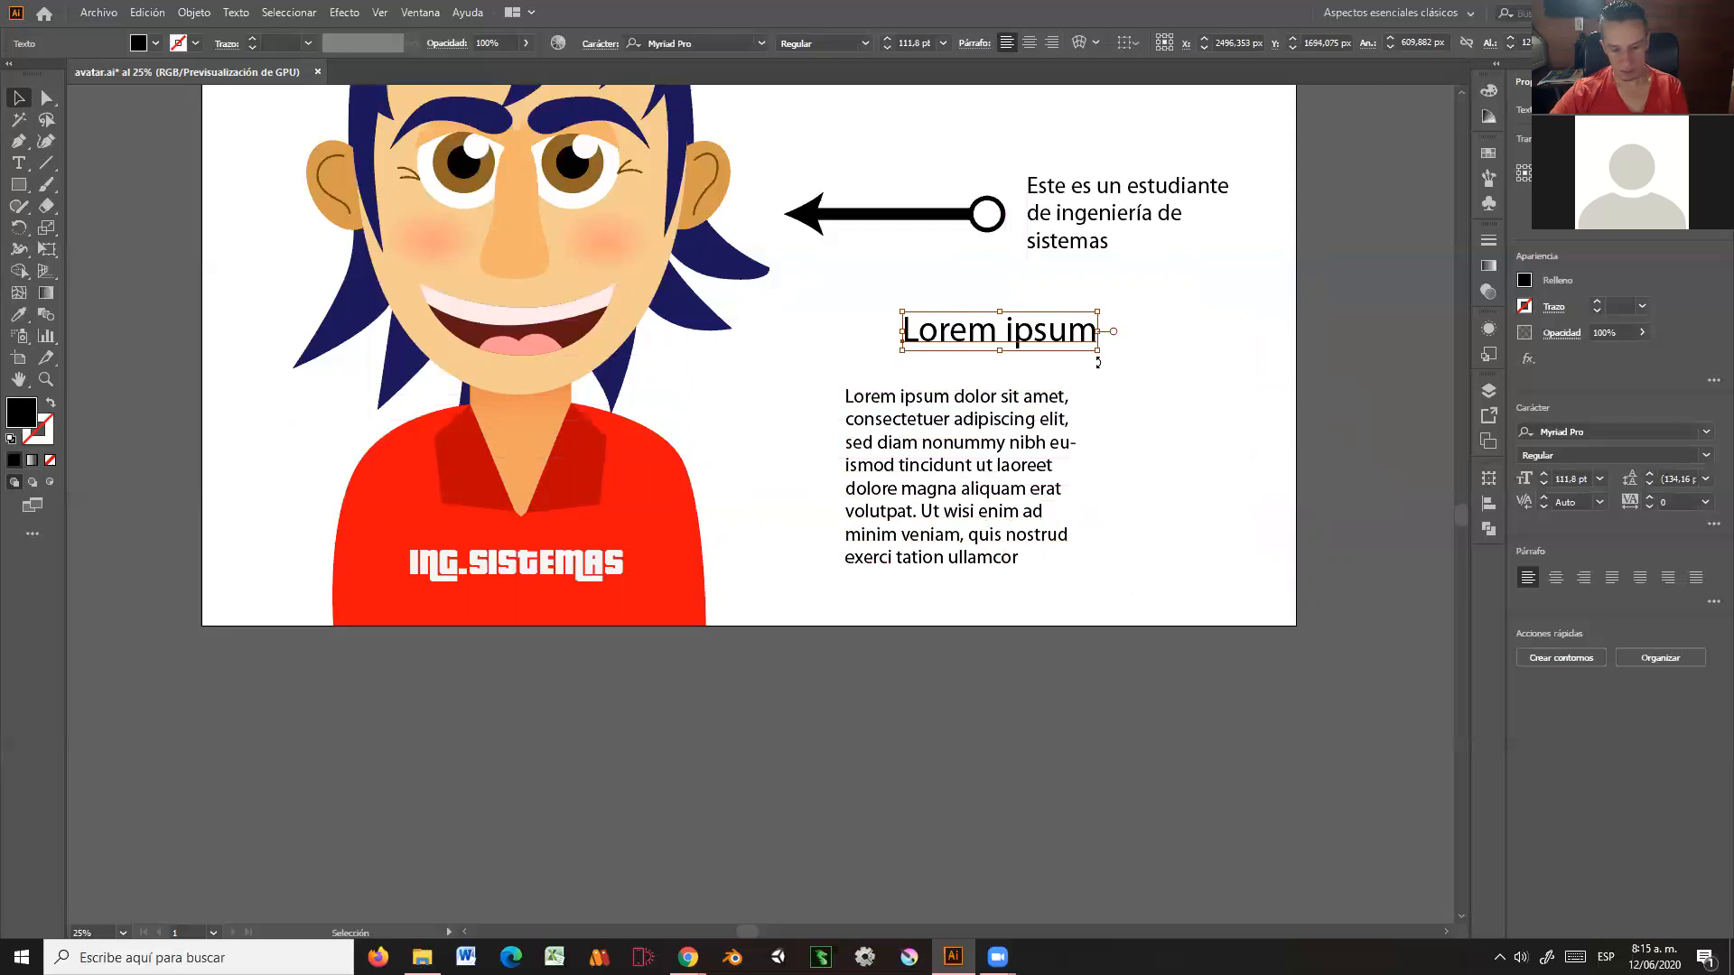
Step: Resize the area text's frame to a wide, short shape about 1190 px wide that holds three lines of the paragraph
key(Return)
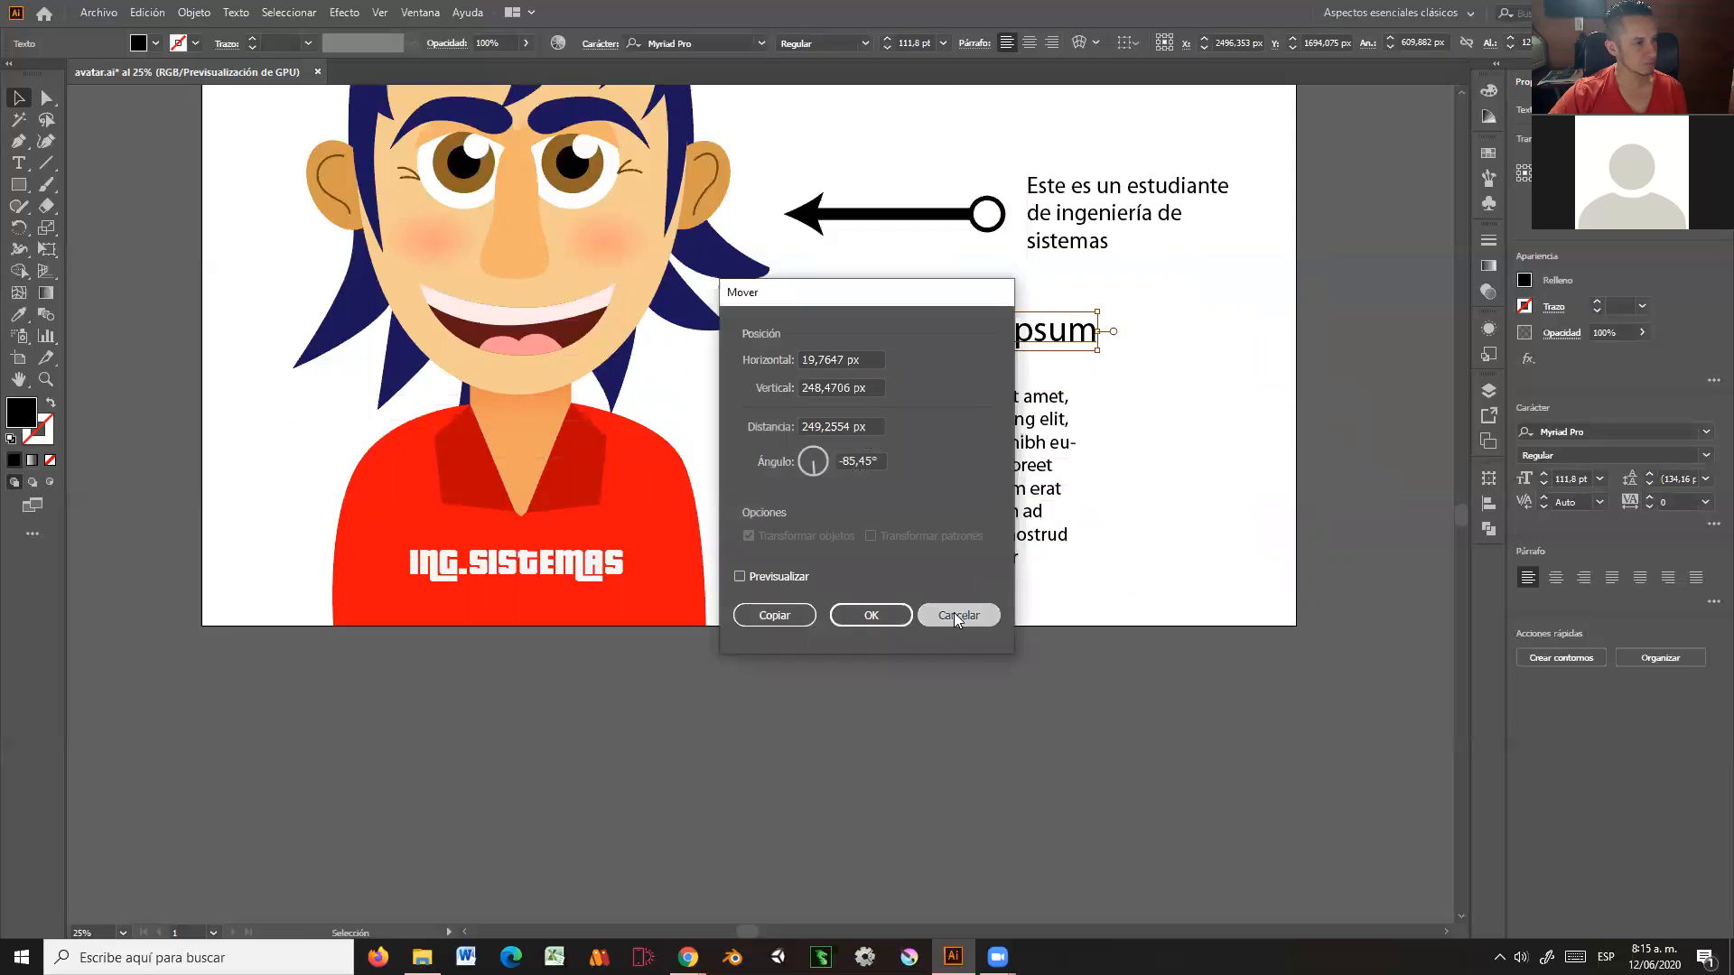
click(954, 612)
click(1127, 348)
click(1038, 465)
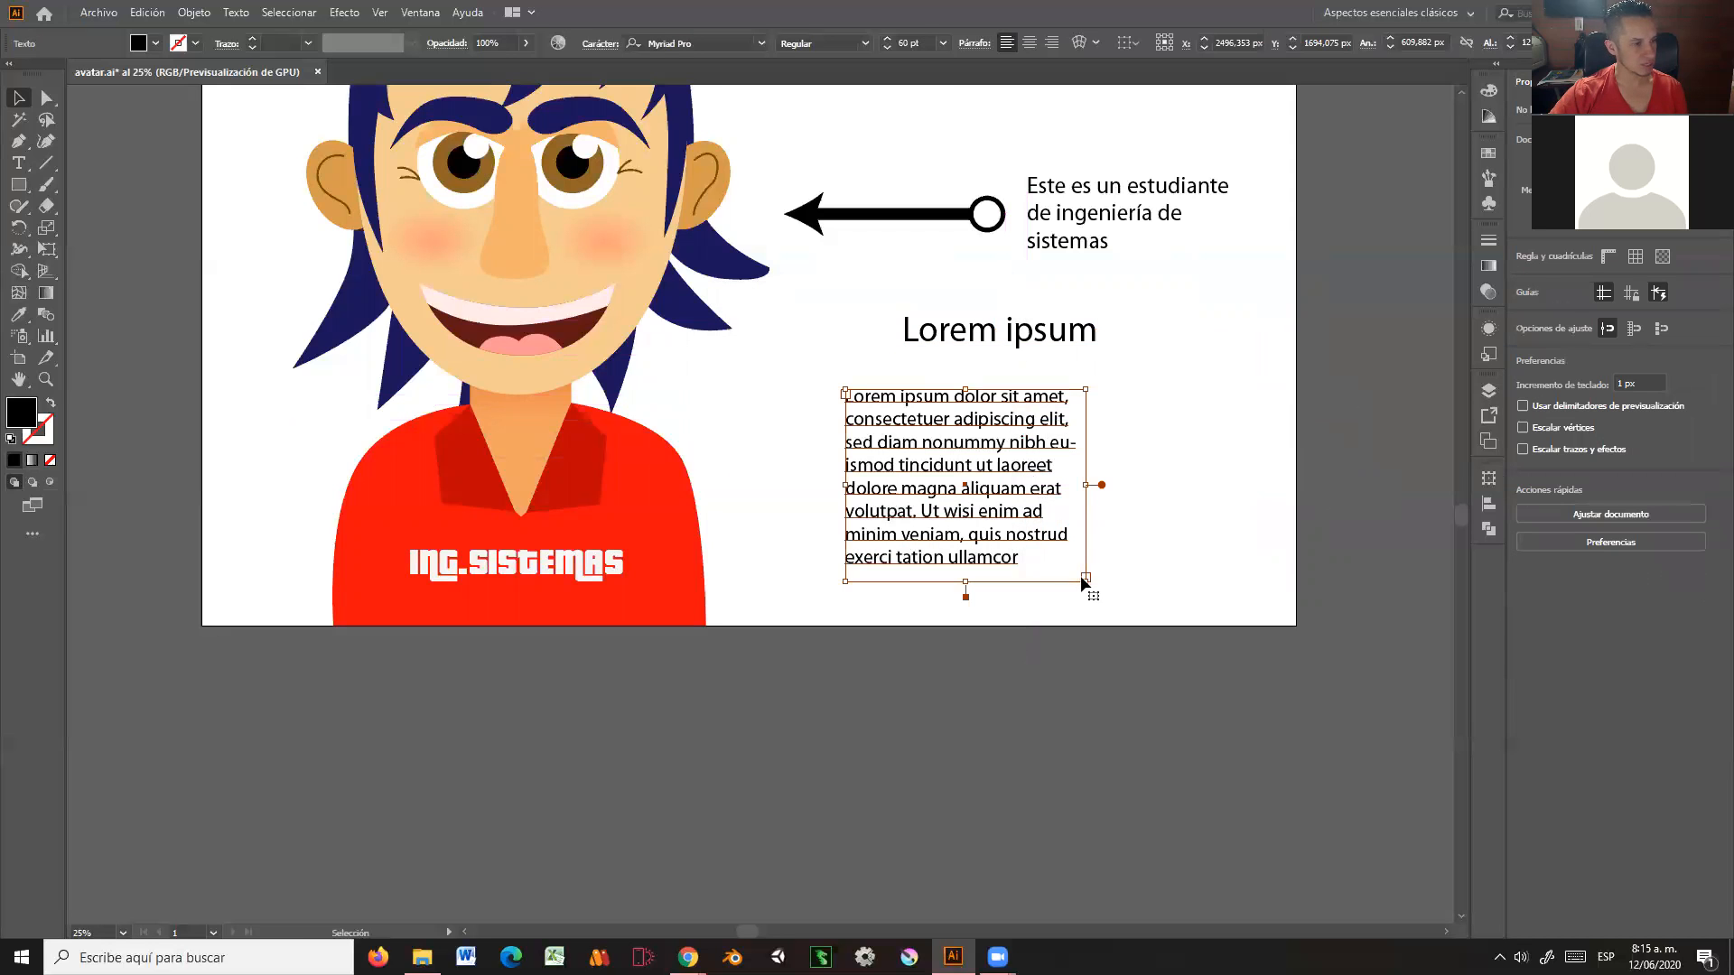
drag(1086, 583, 1224, 437)
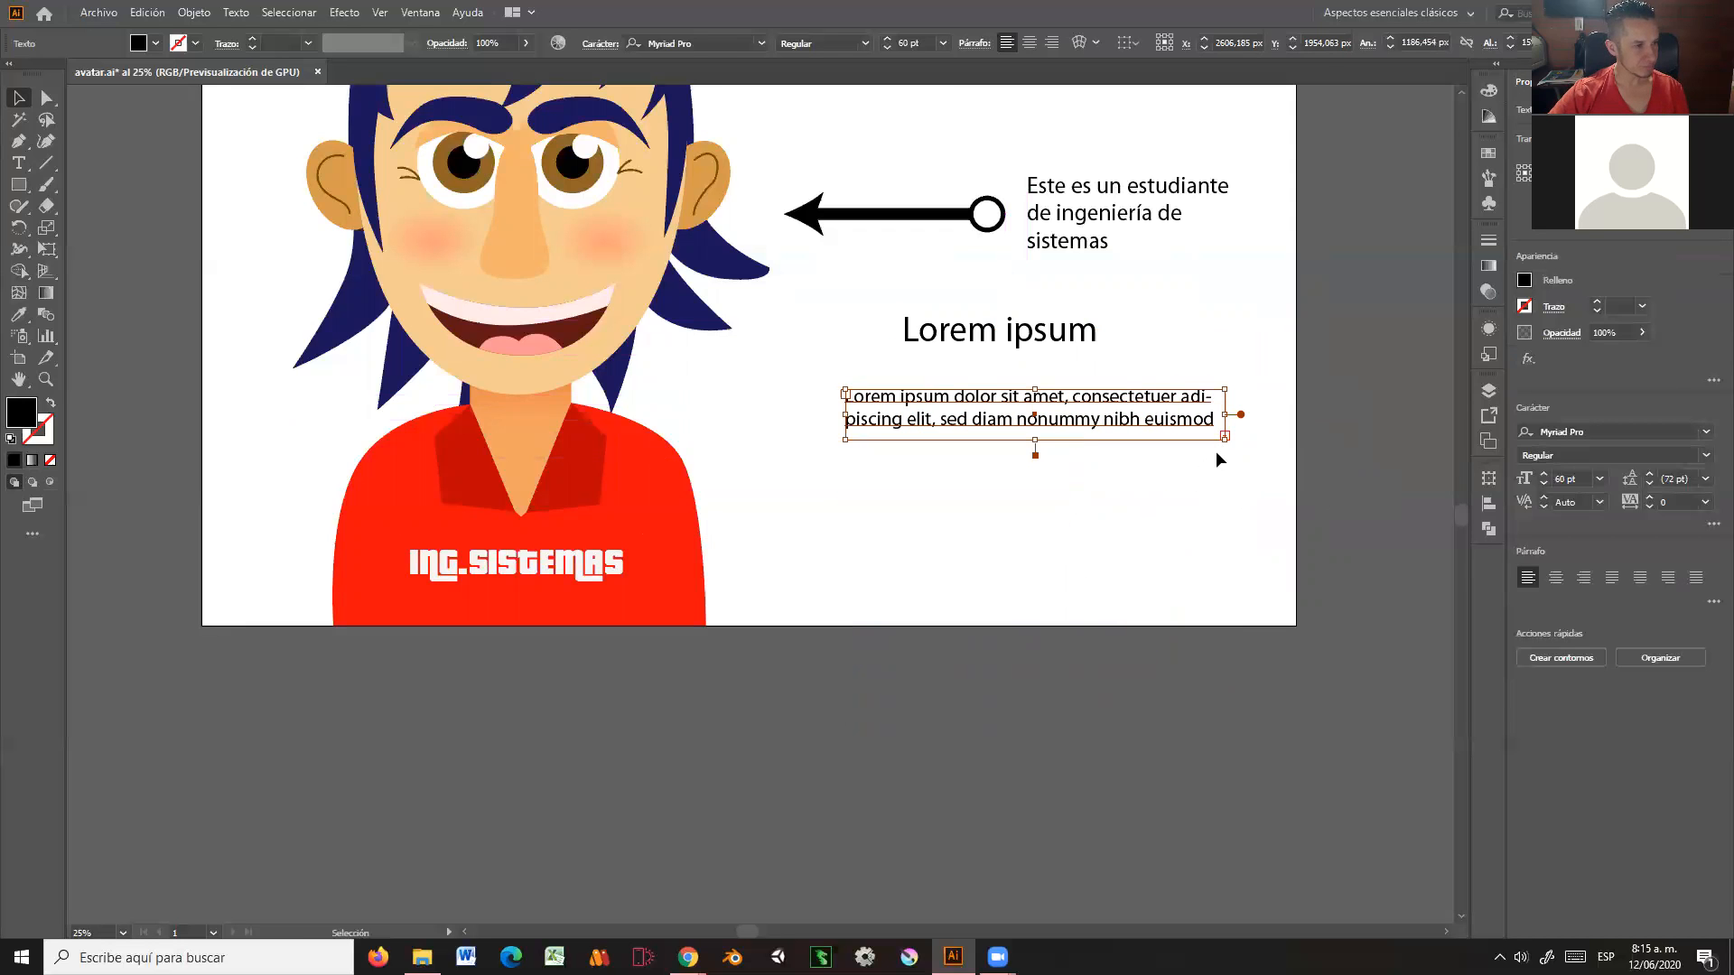
drag(1226, 438, 1230, 463)
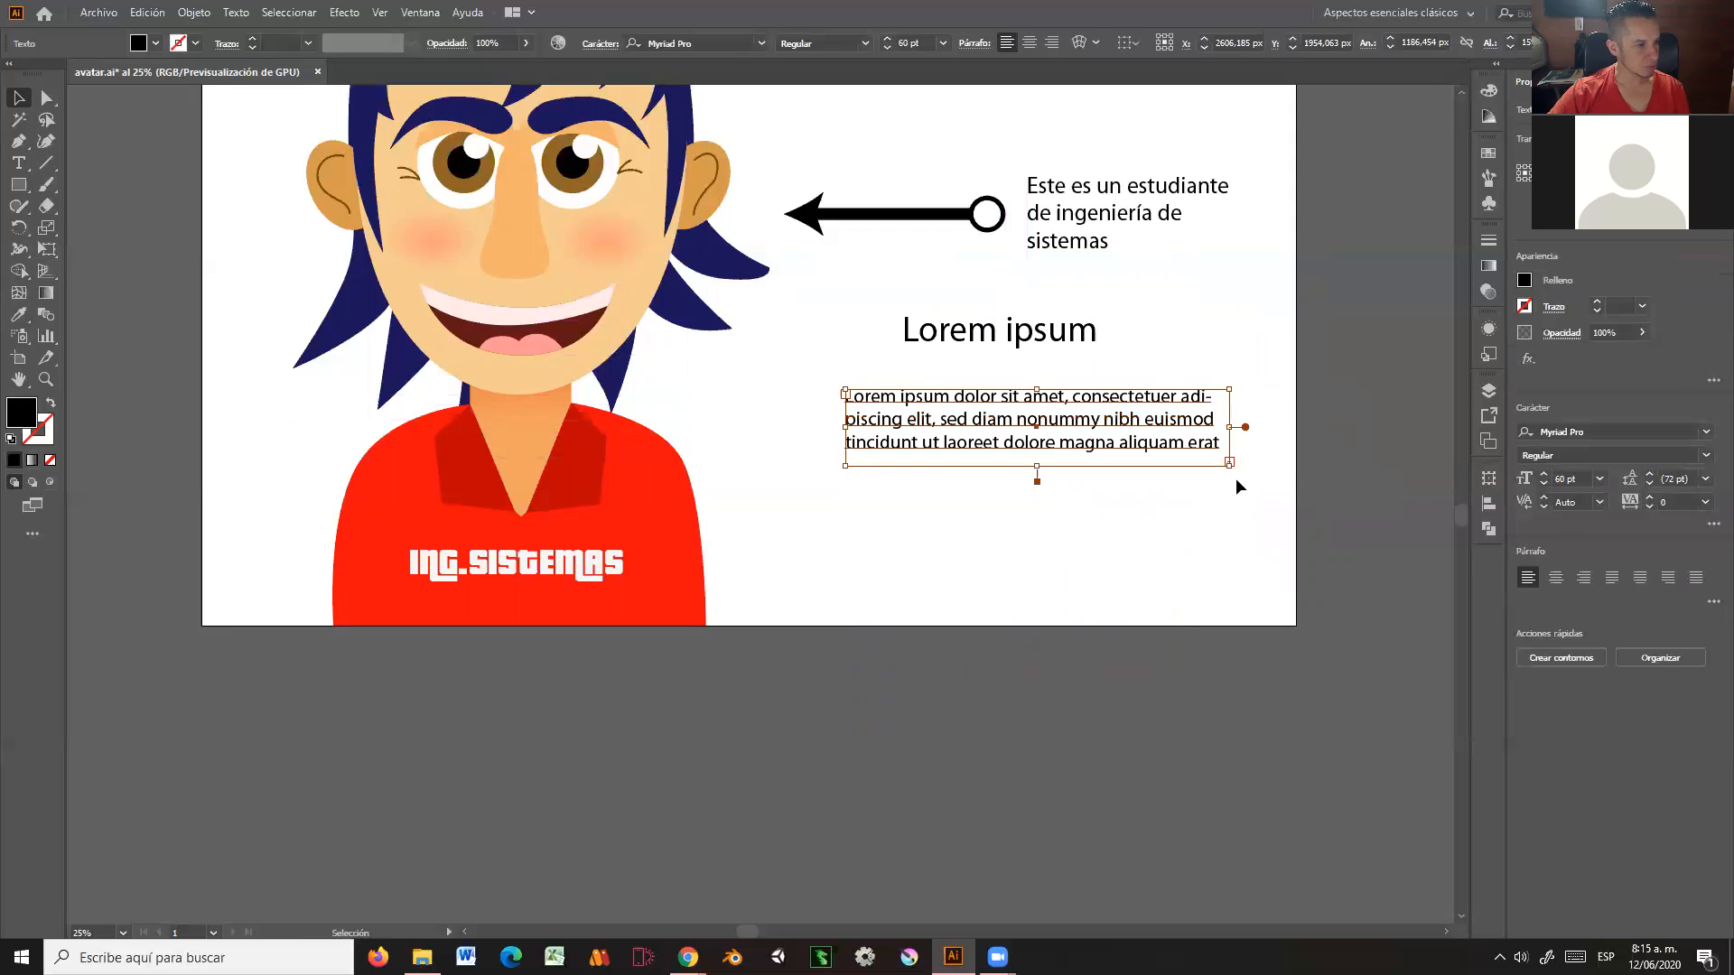
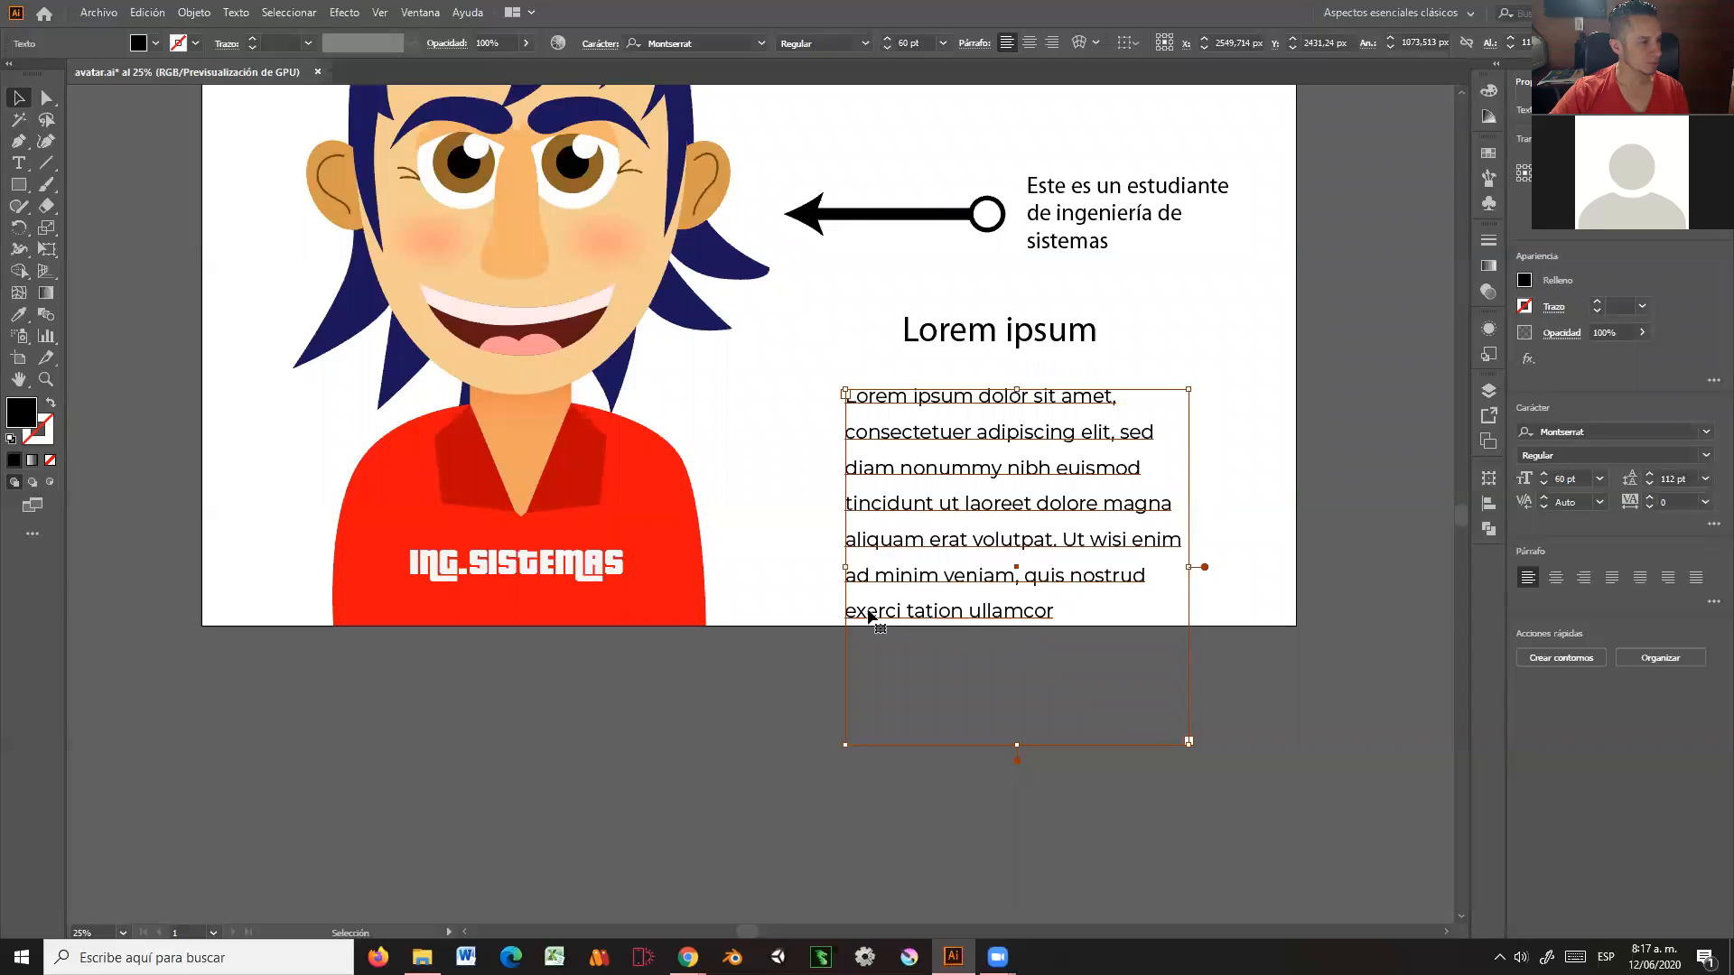
Step: Set the tracking of the words "tation ullamcor" at the end of the paragraph to 169
double_click(913, 614)
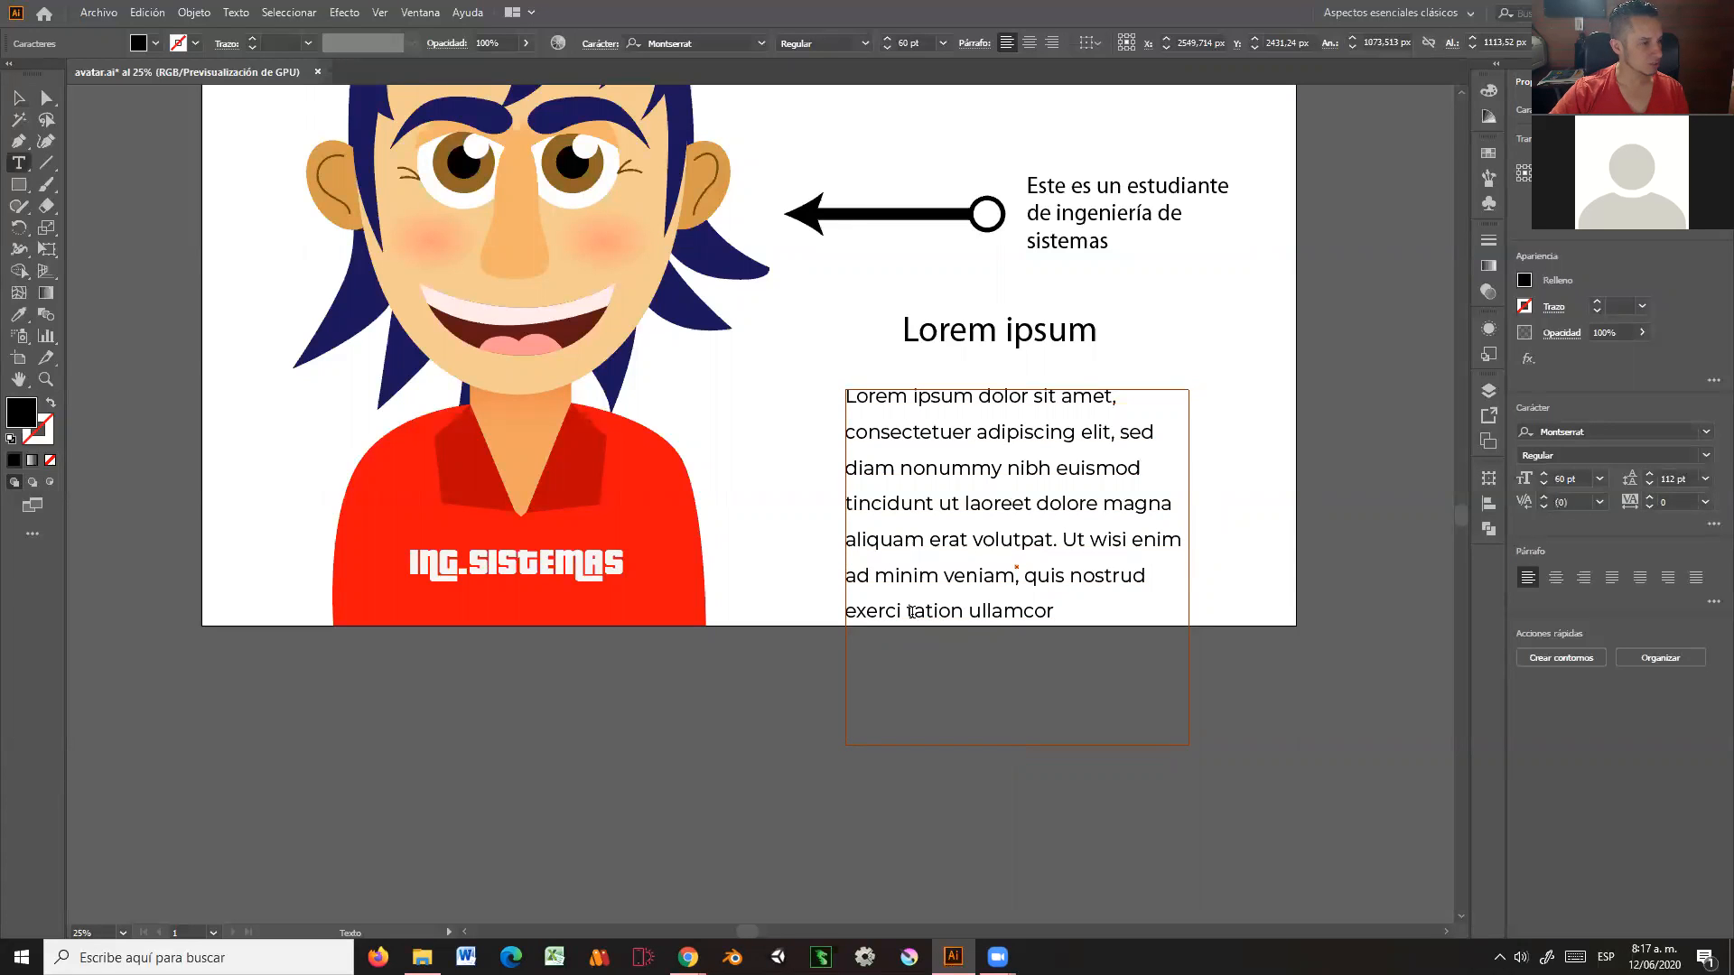
drag(909, 611, 1030, 609)
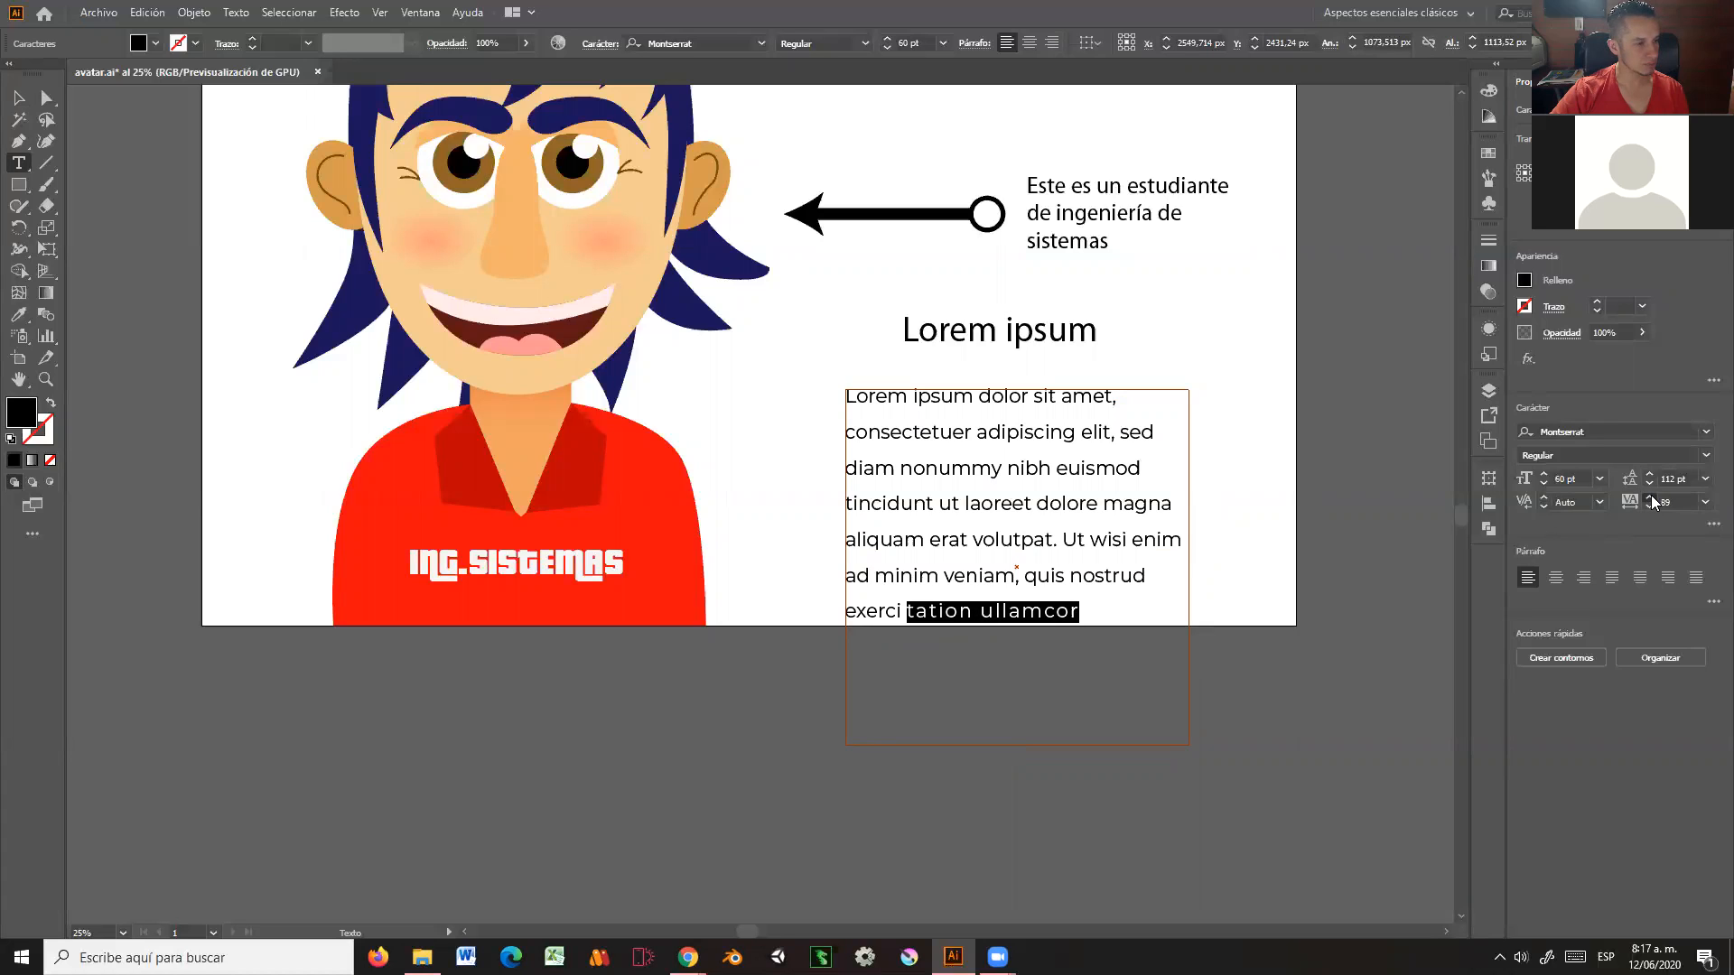
click(1651, 498)
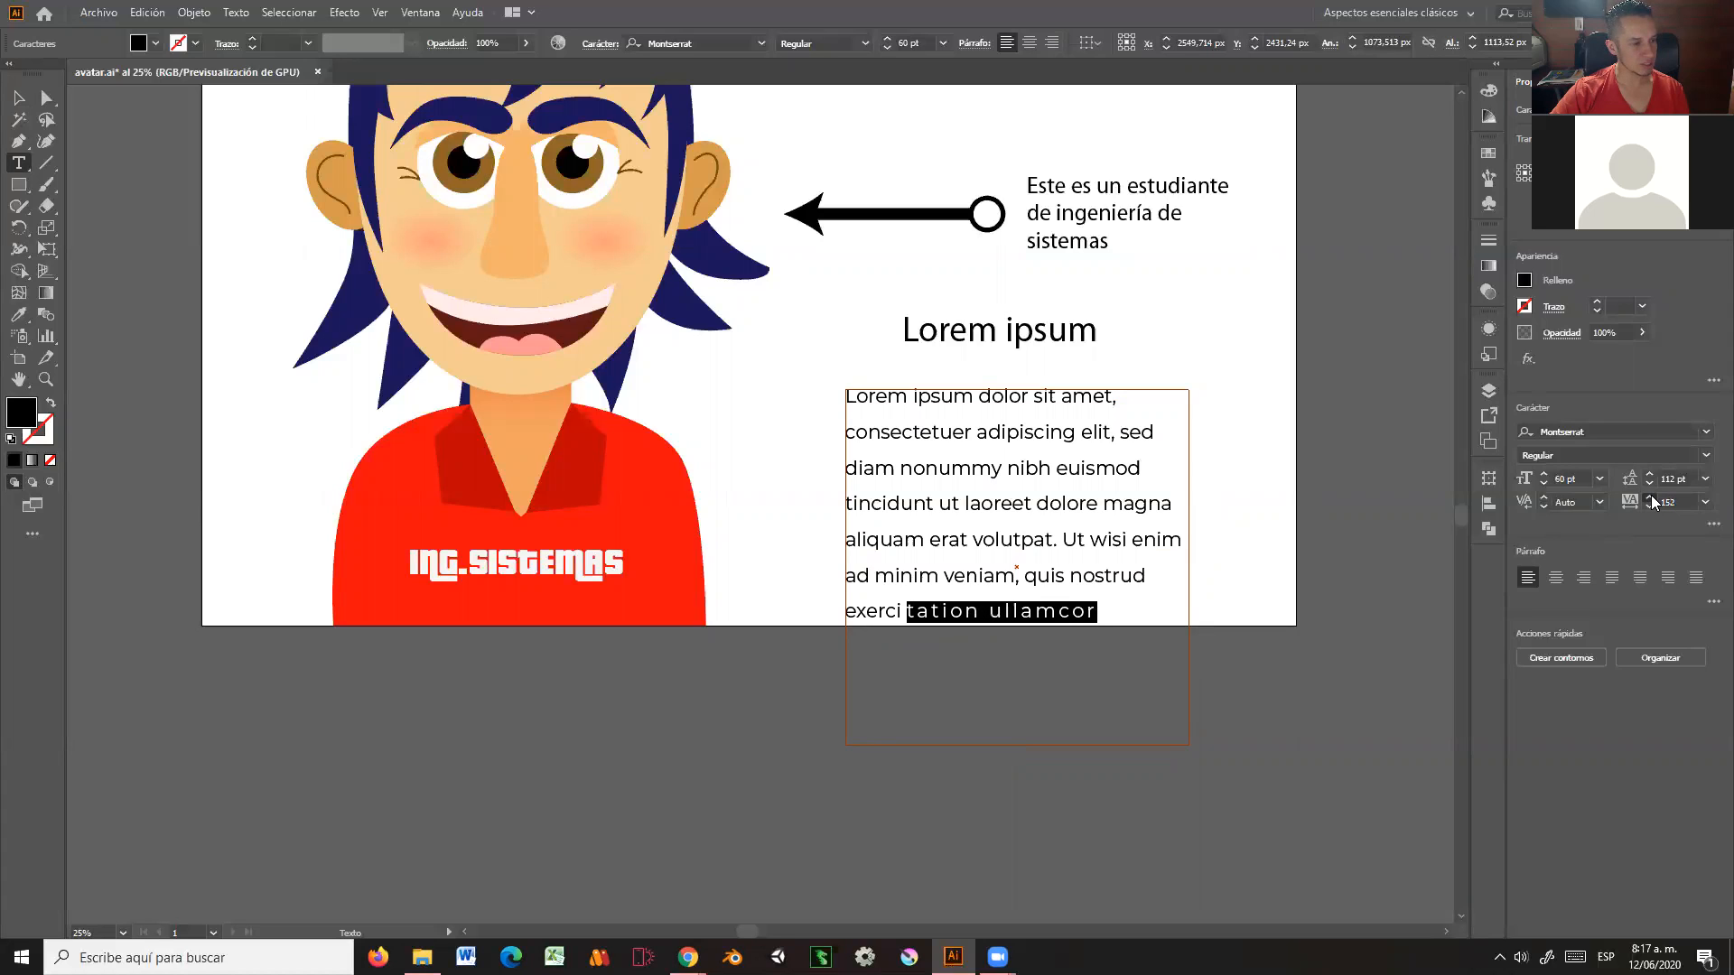
click(1651, 499)
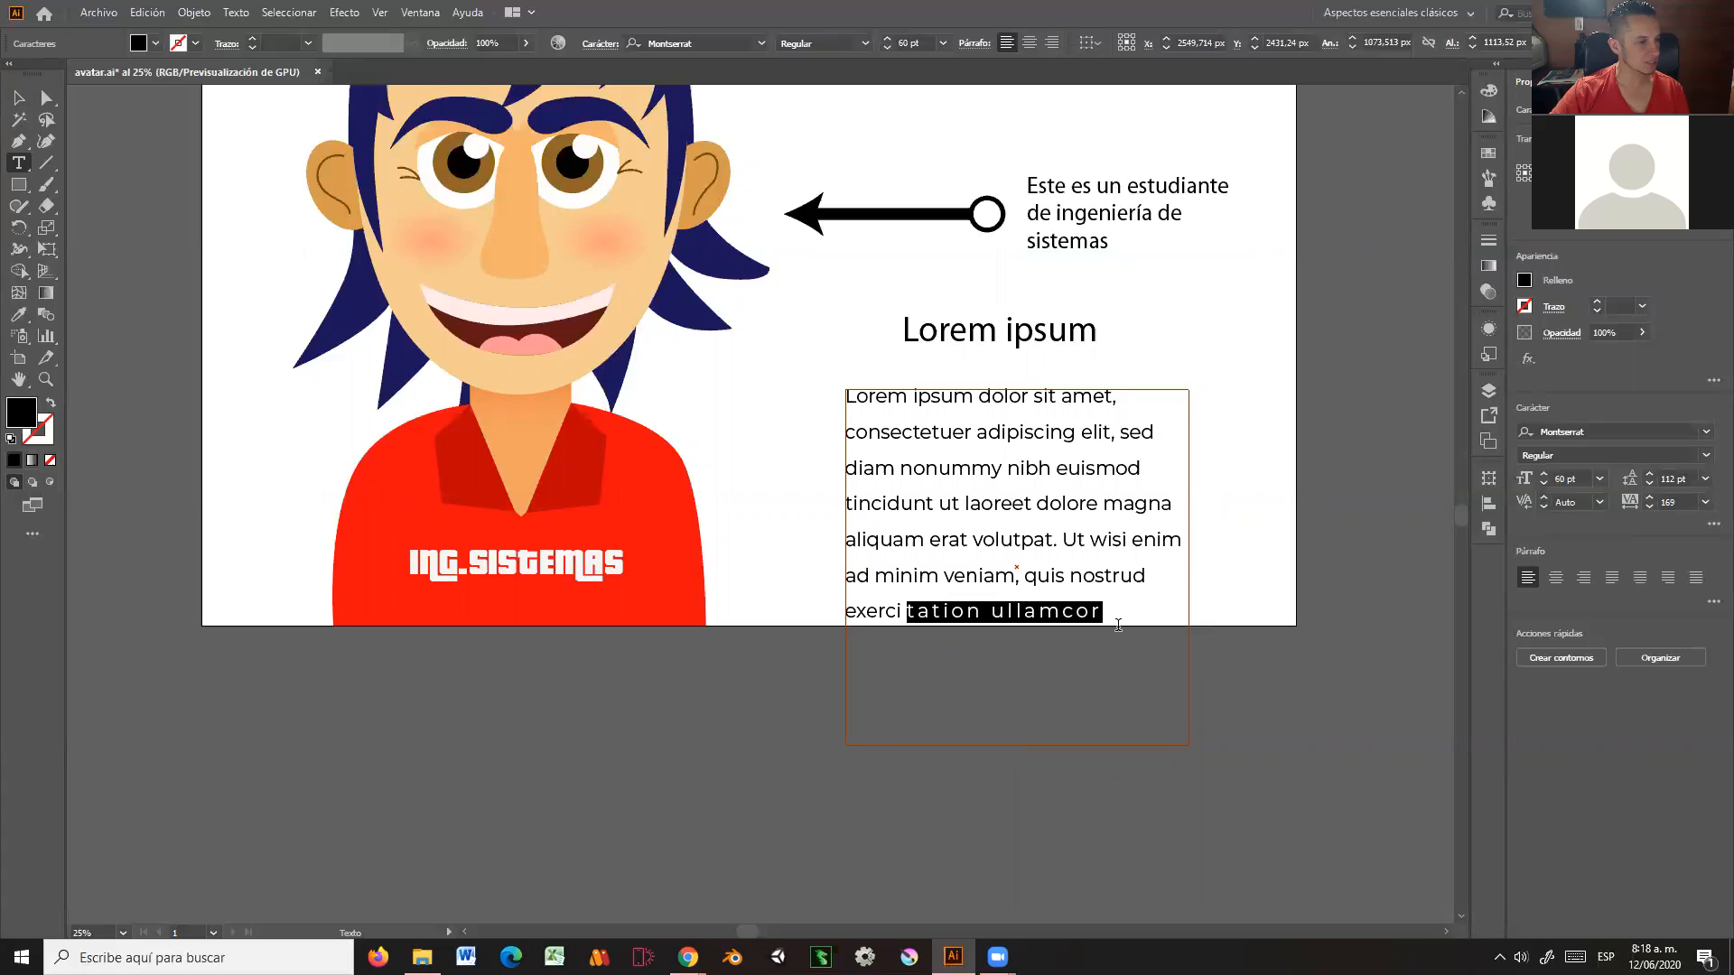
Step: Increase the leading of the paragraph's last two lines to 181 pt and finish editing the text
drag(1142, 614, 829, 578)
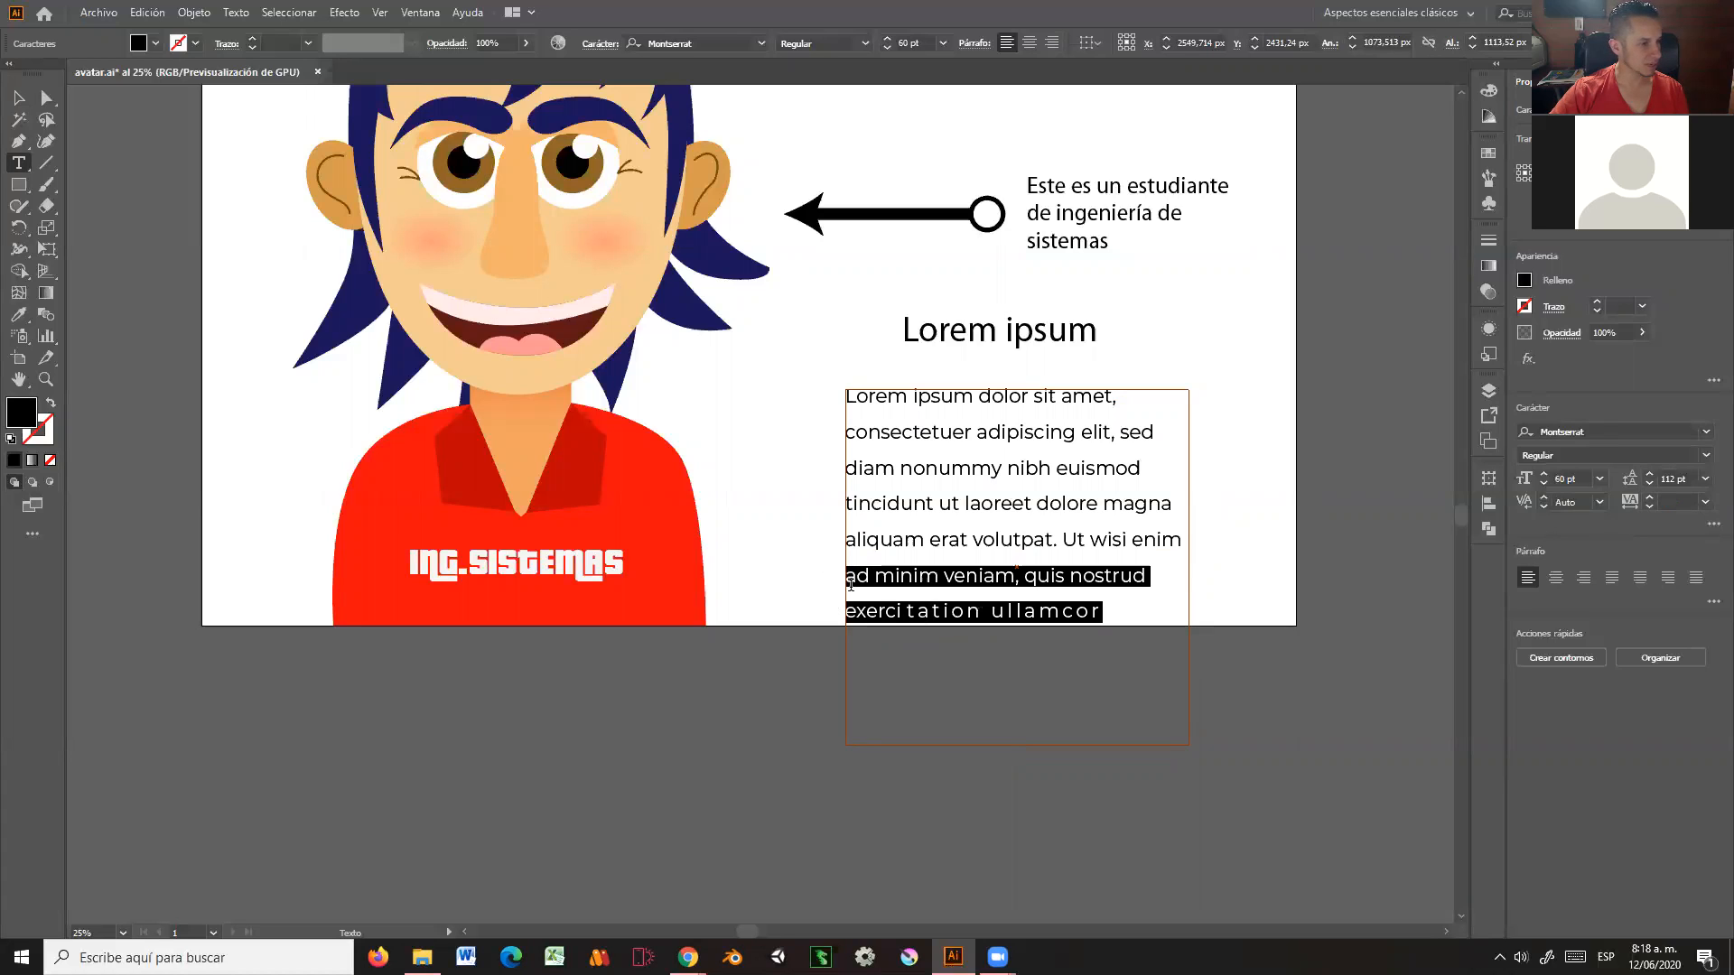
click(1650, 474)
click(1650, 474)
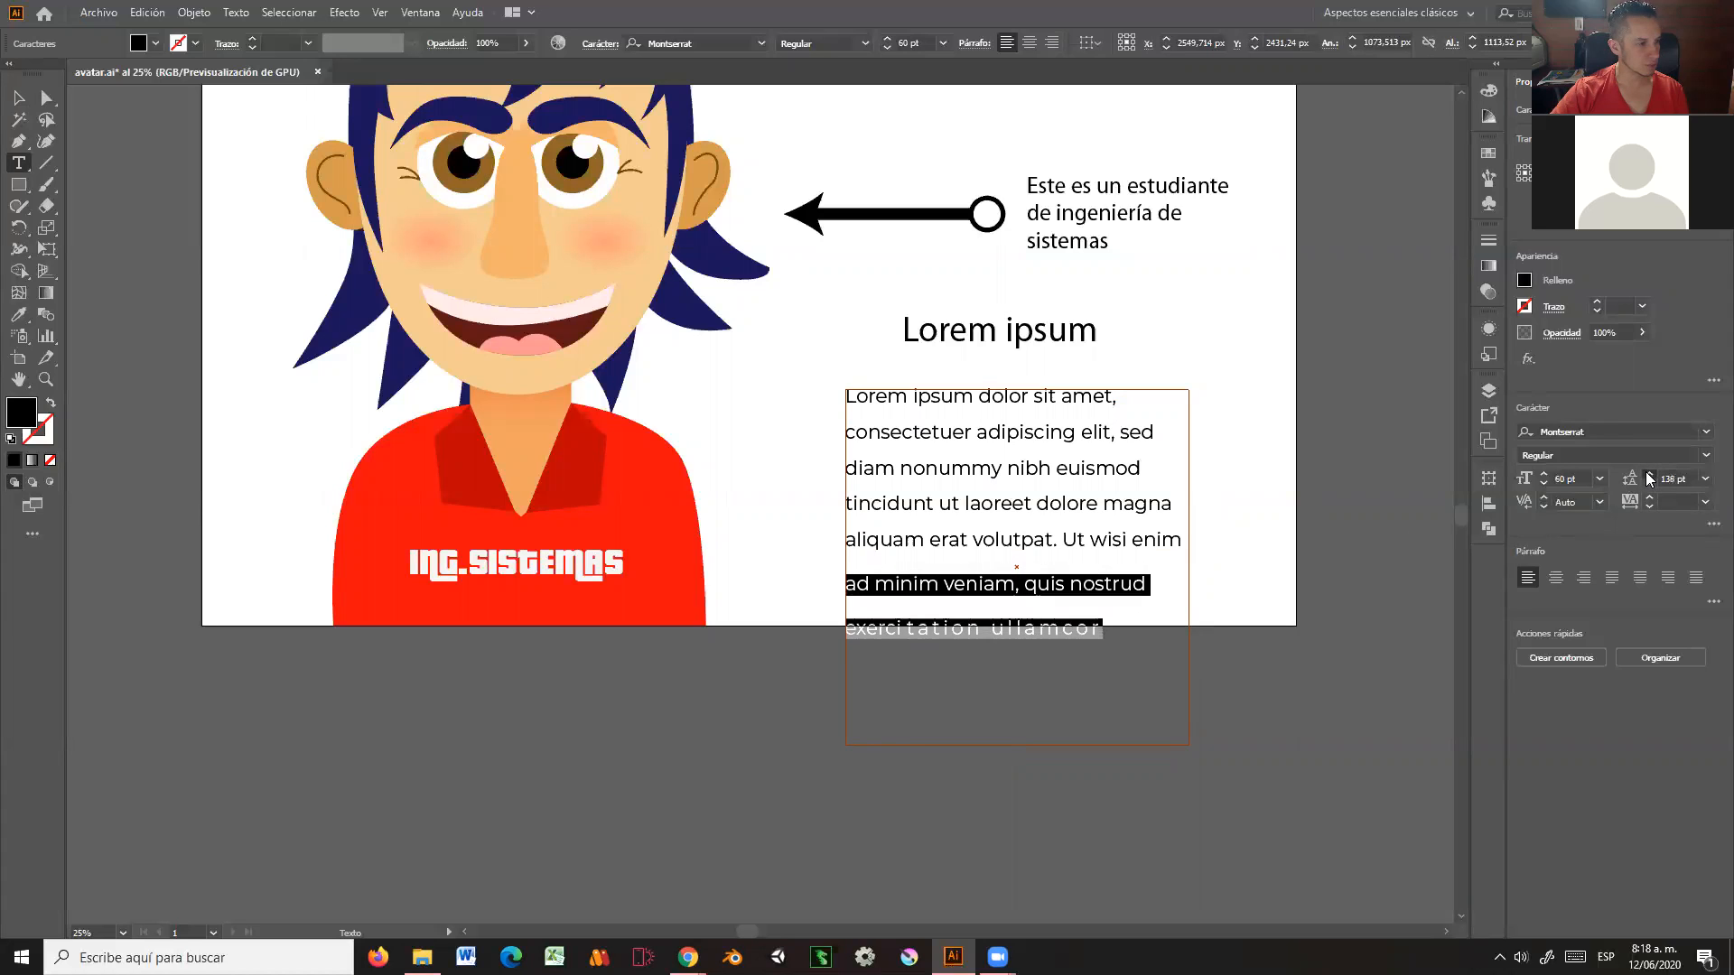
click(1649, 477)
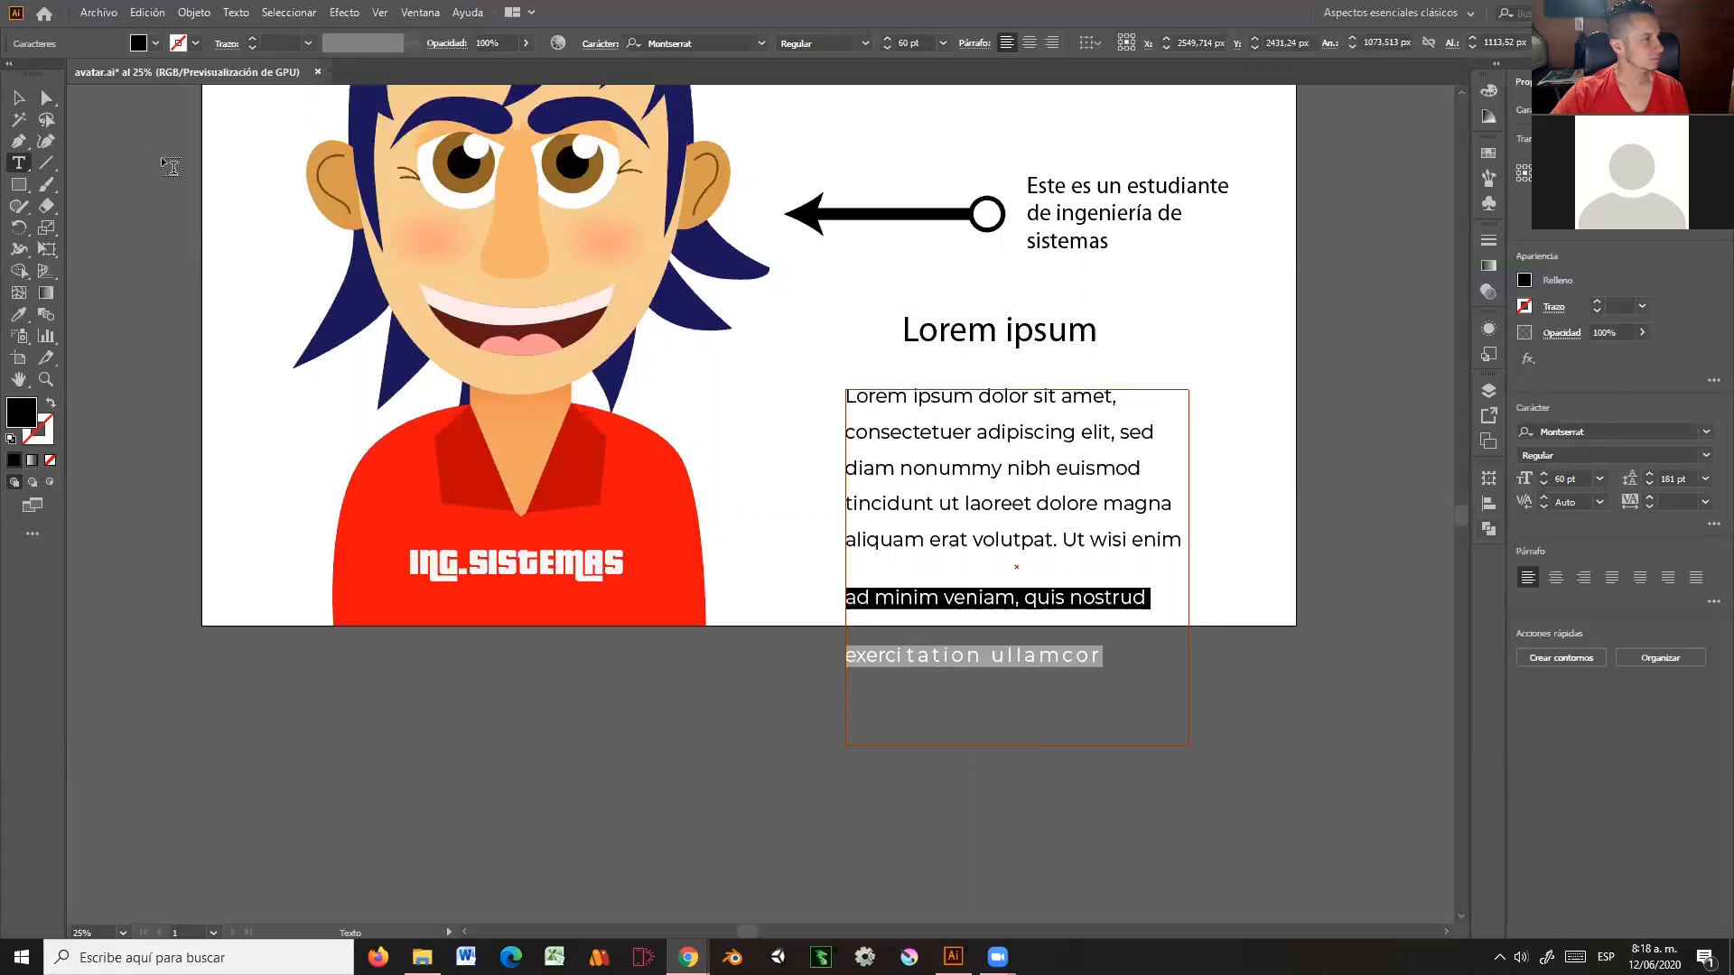
click(27, 98)
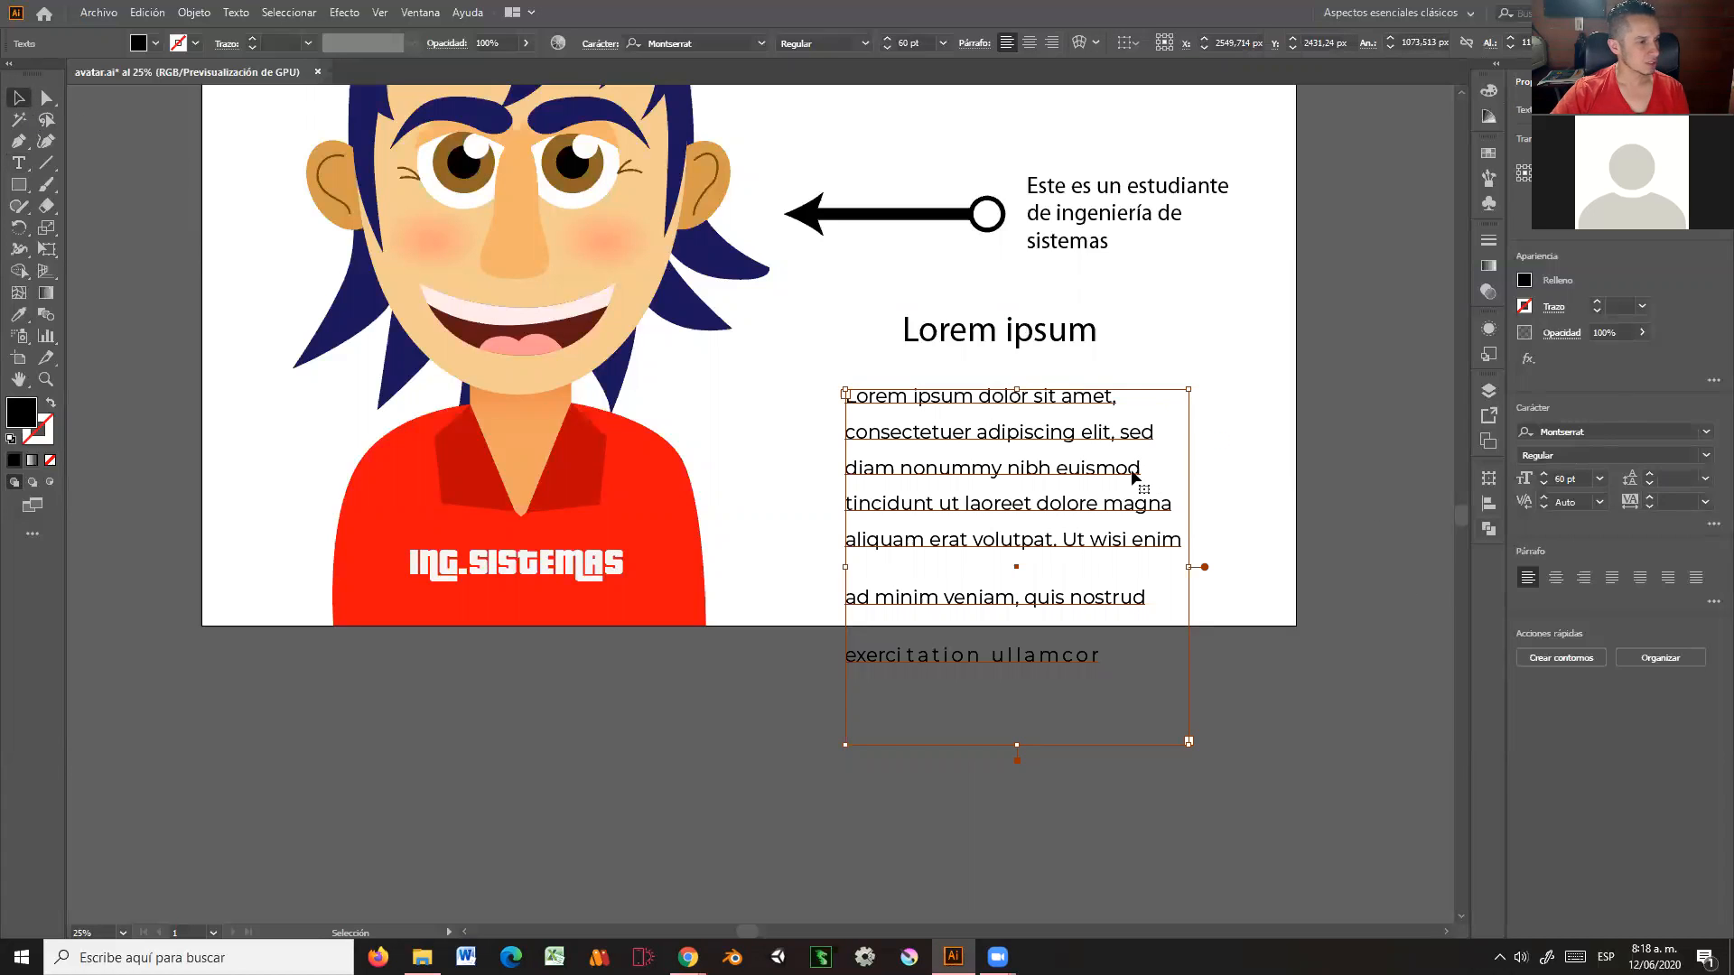
Step: Delete the Lorem ipsum paragraph and the Lorem ipsum heading above it
key(Delete)
click(1053, 336)
key(Delete)
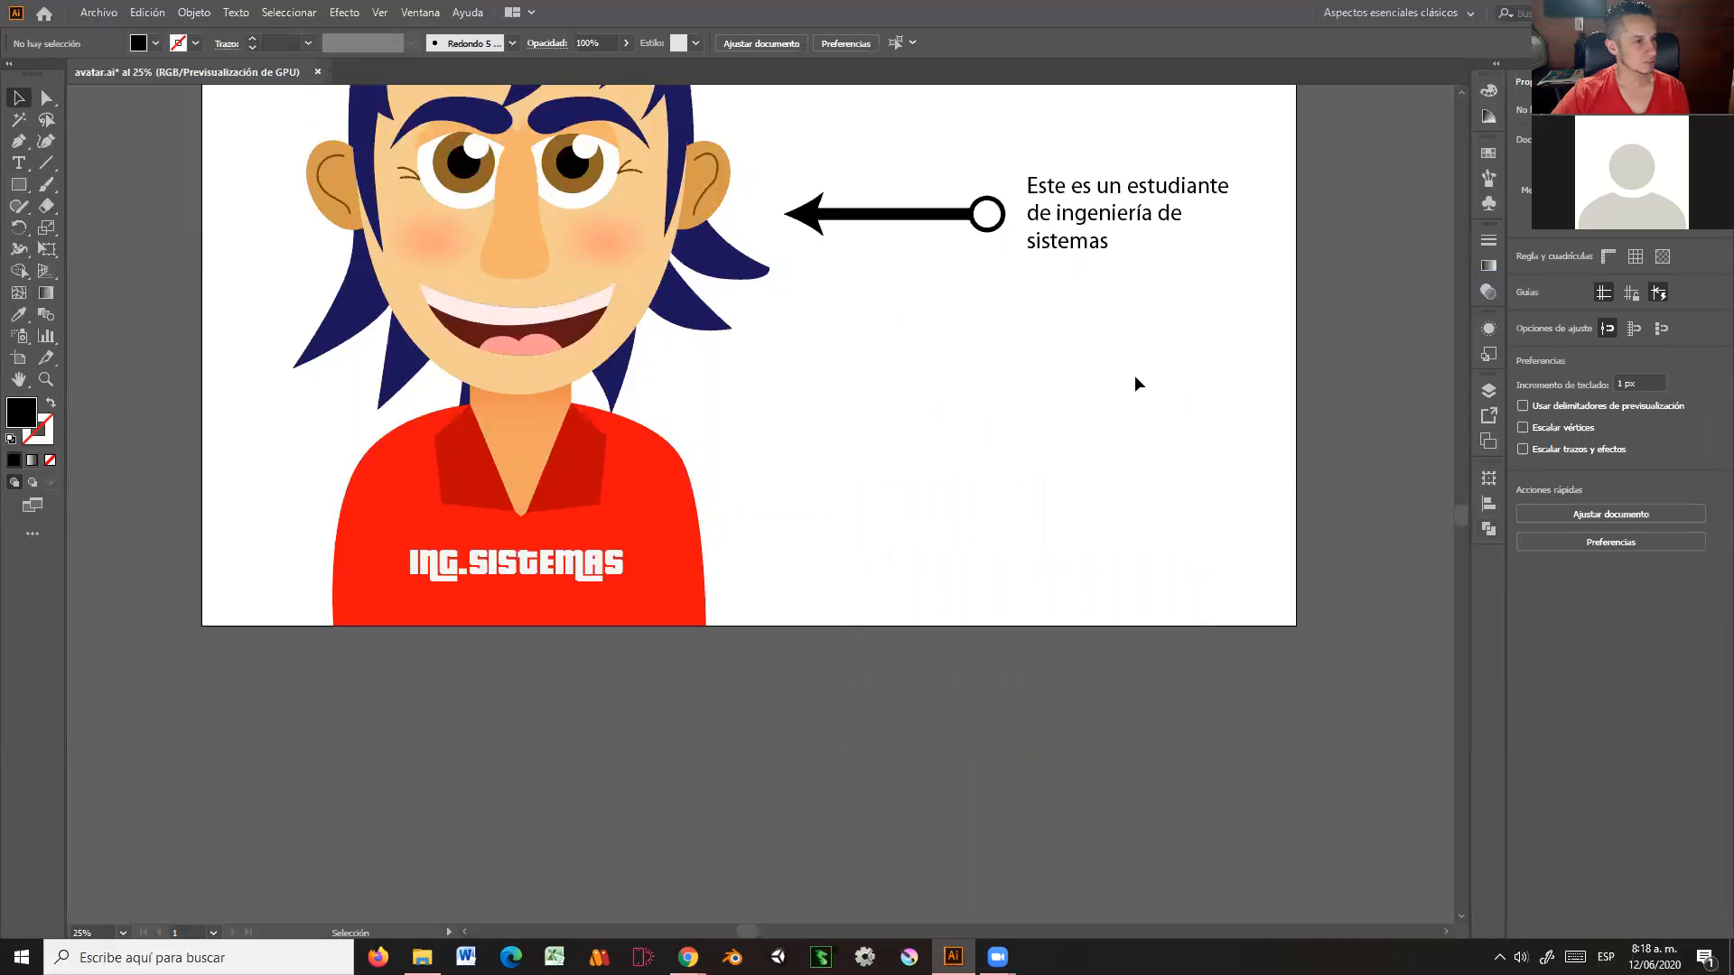
scroll(1134, 376, up, 3)
scroll(1134, 376, right, 3)
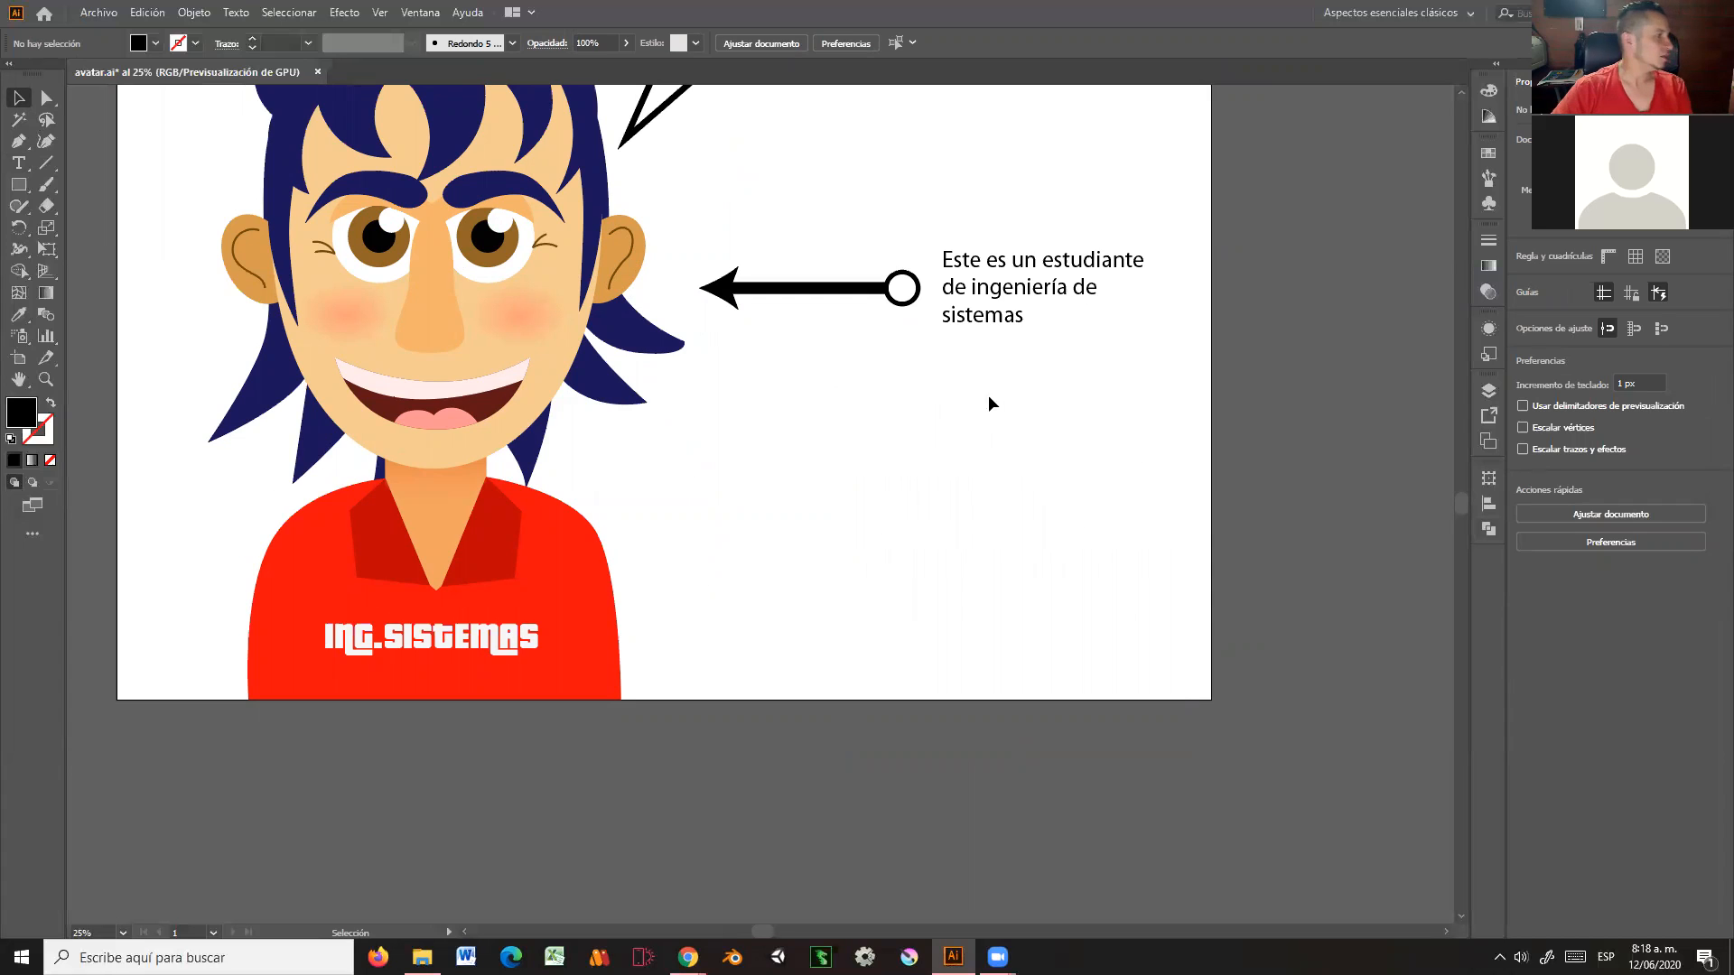
click(22, 165)
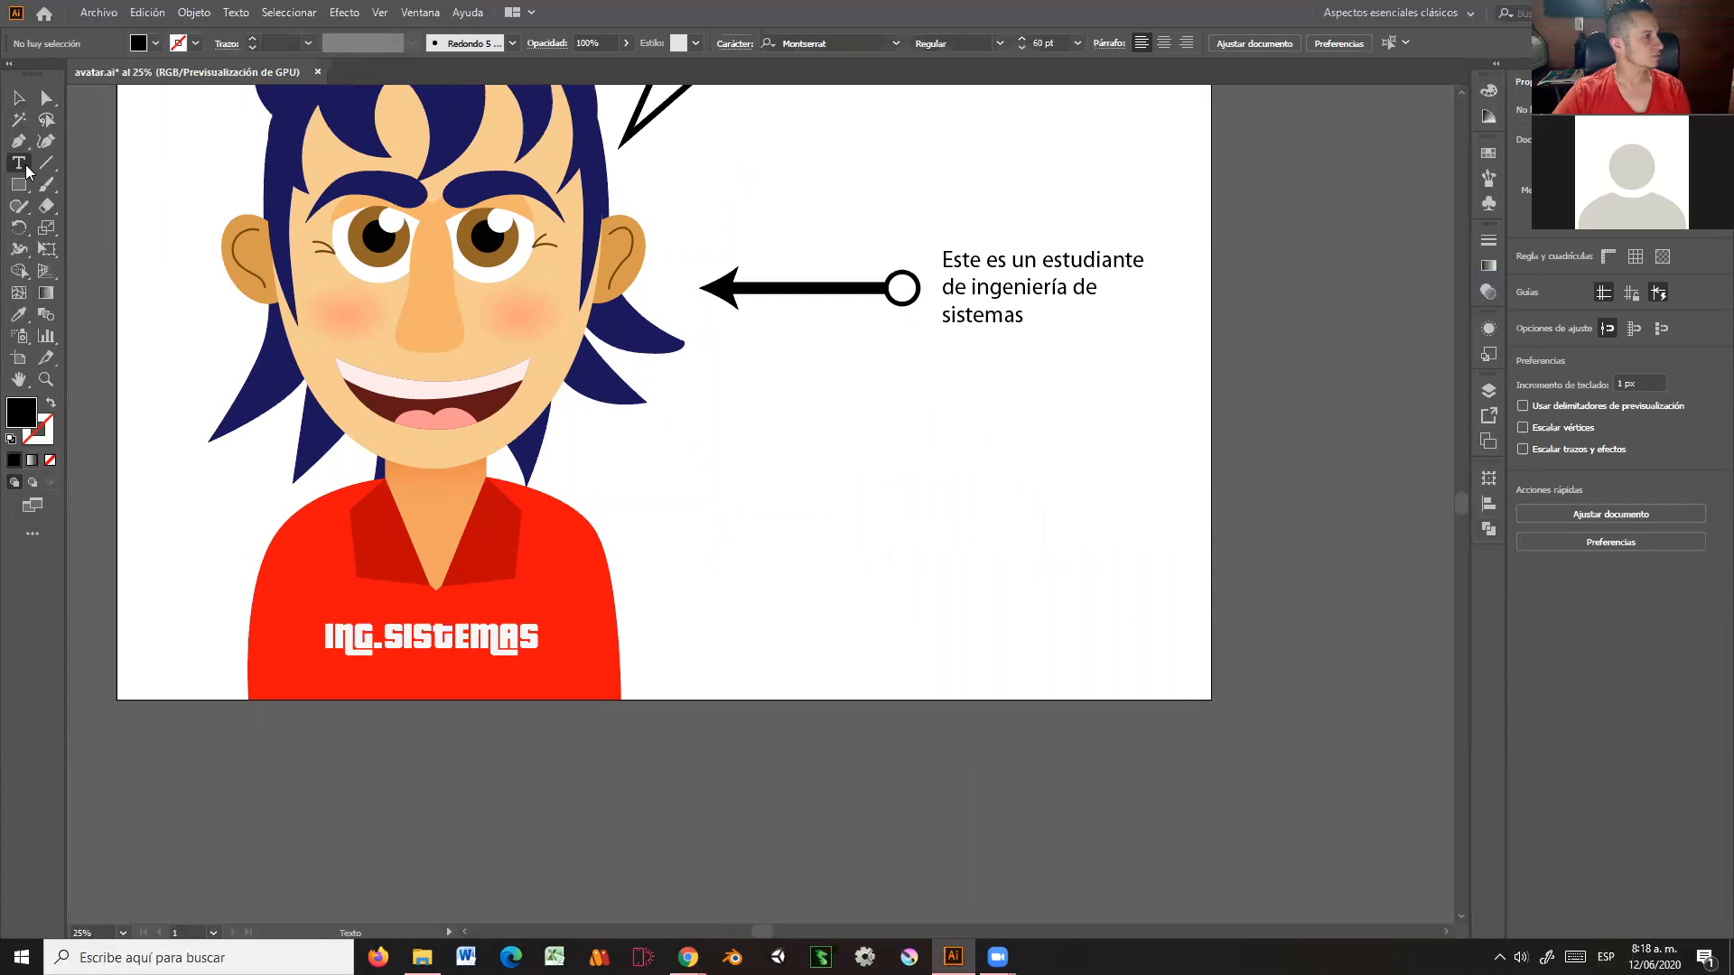
click(27, 168)
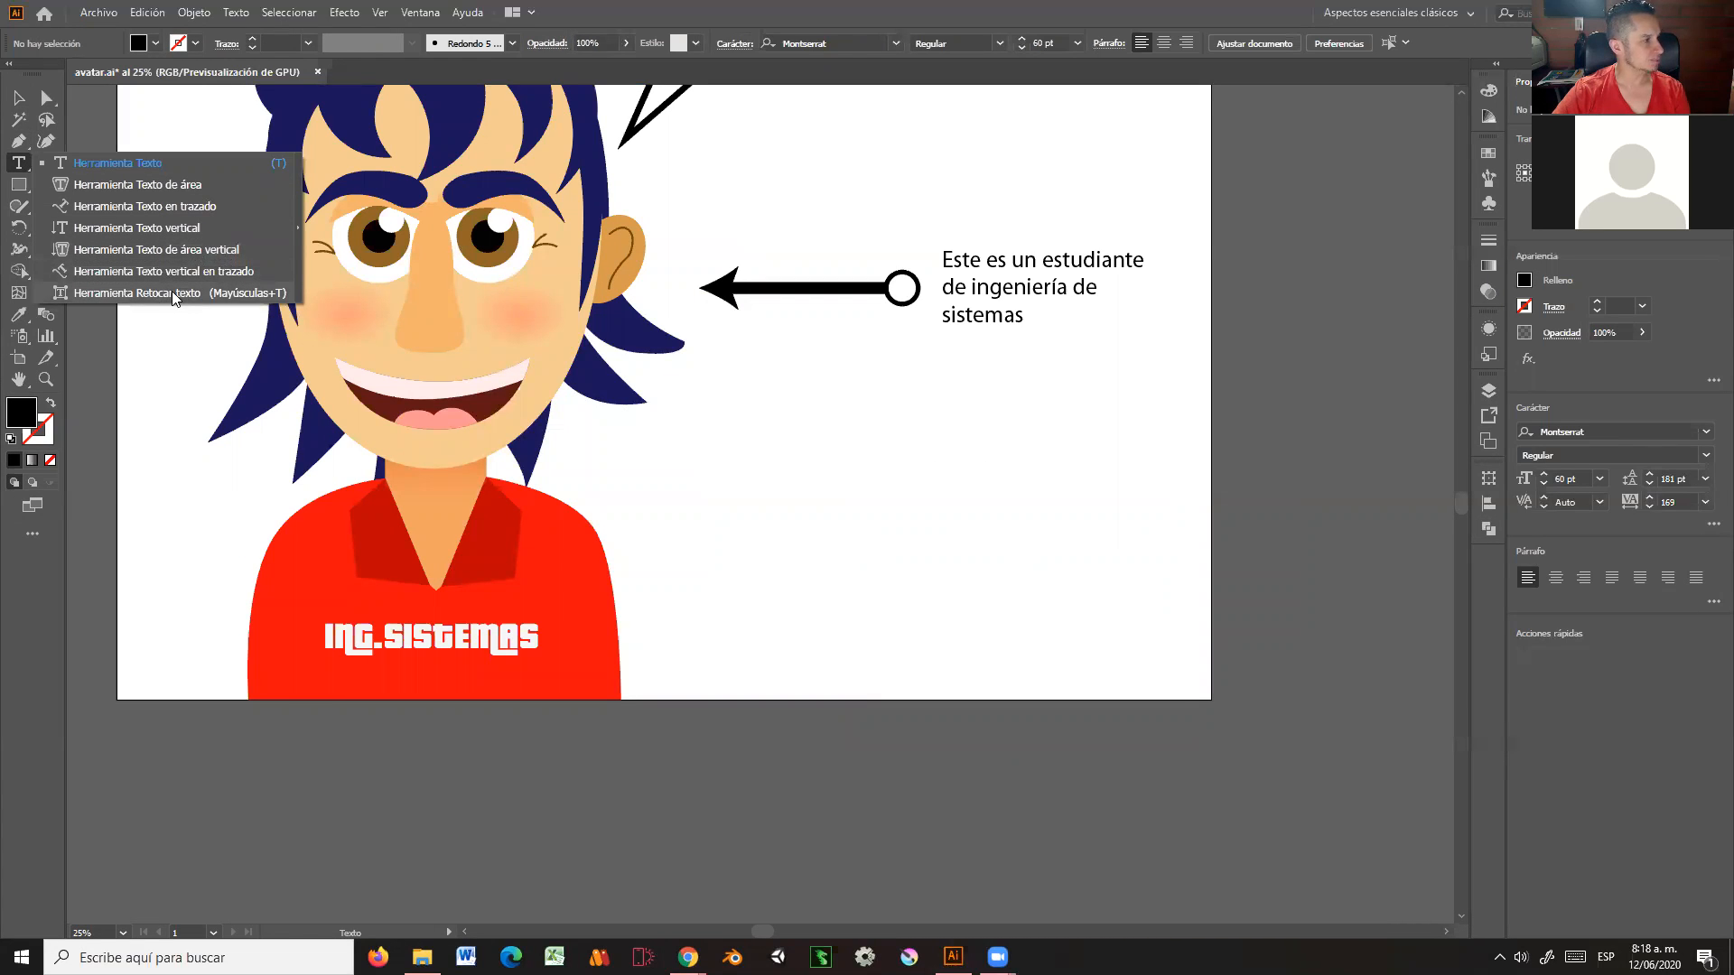
click(19, 97)
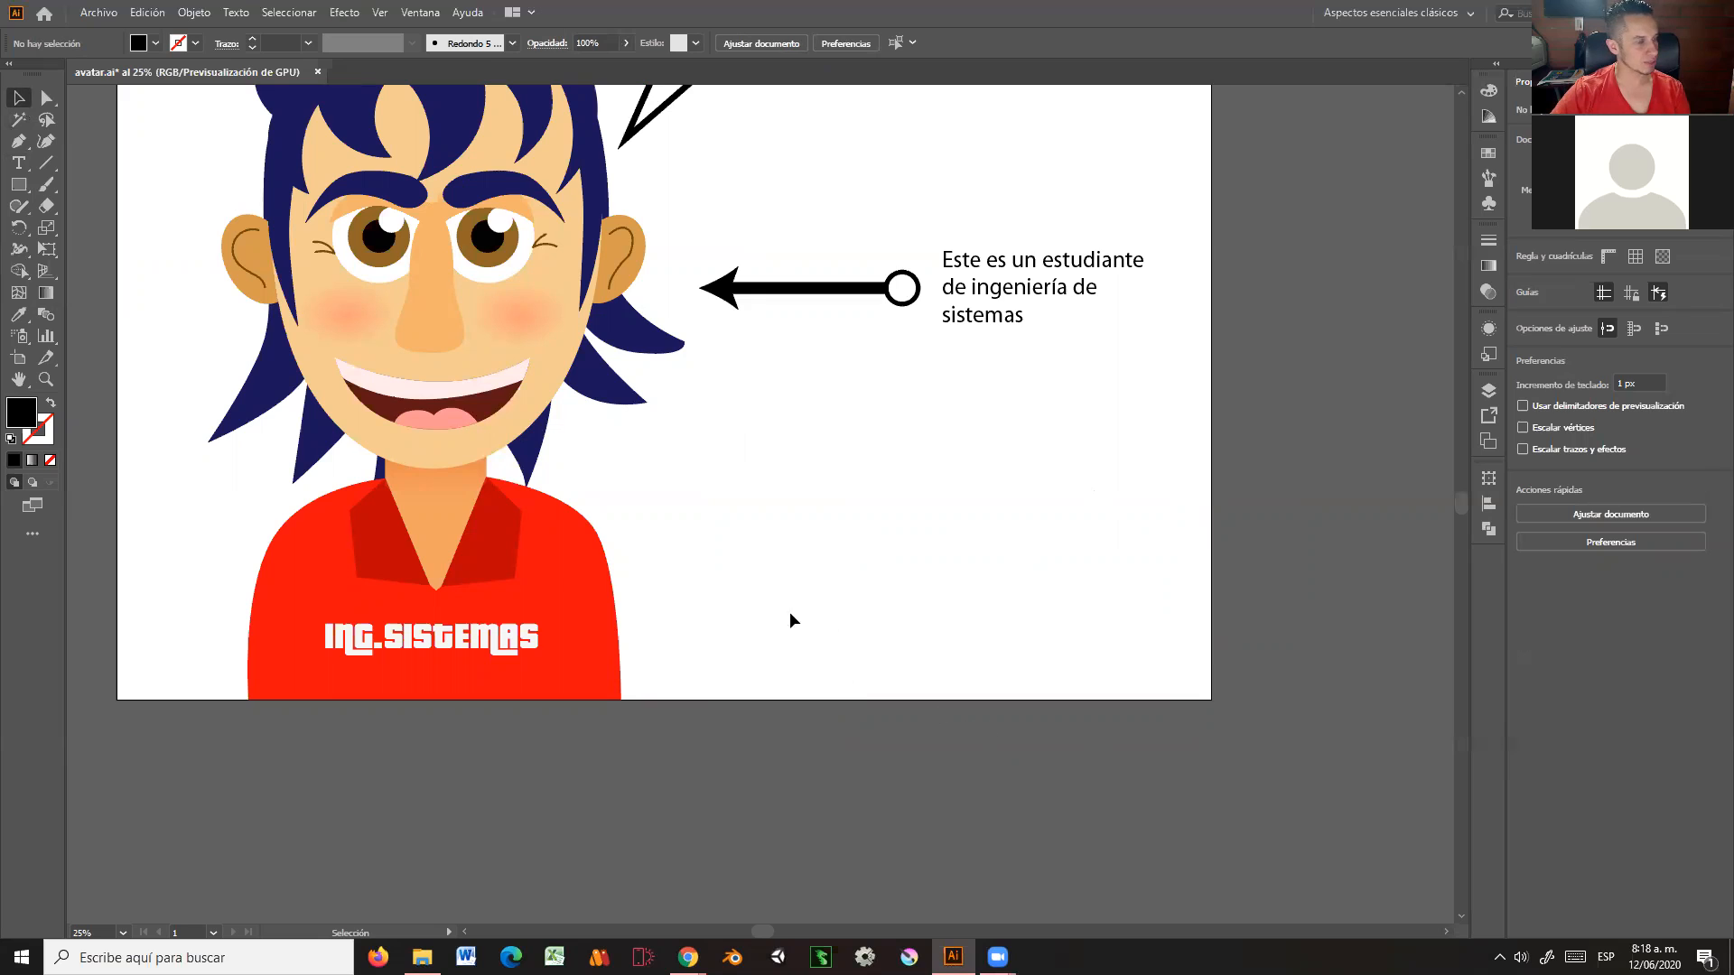
click(18, 141)
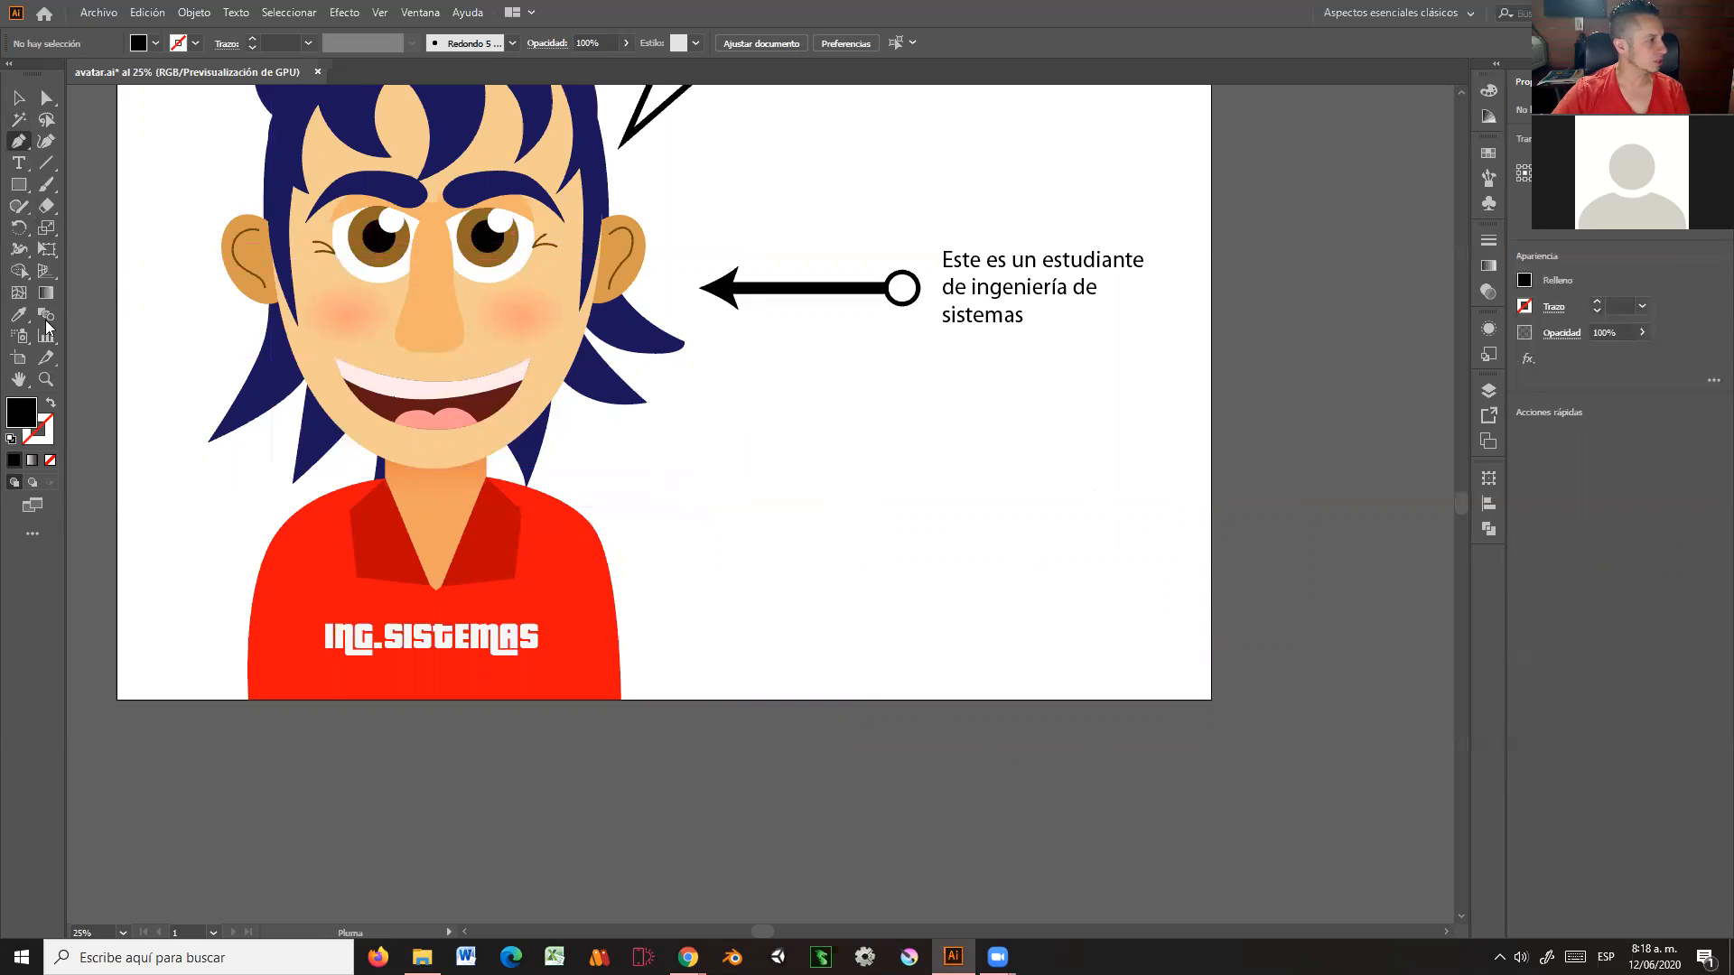
click(18, 99)
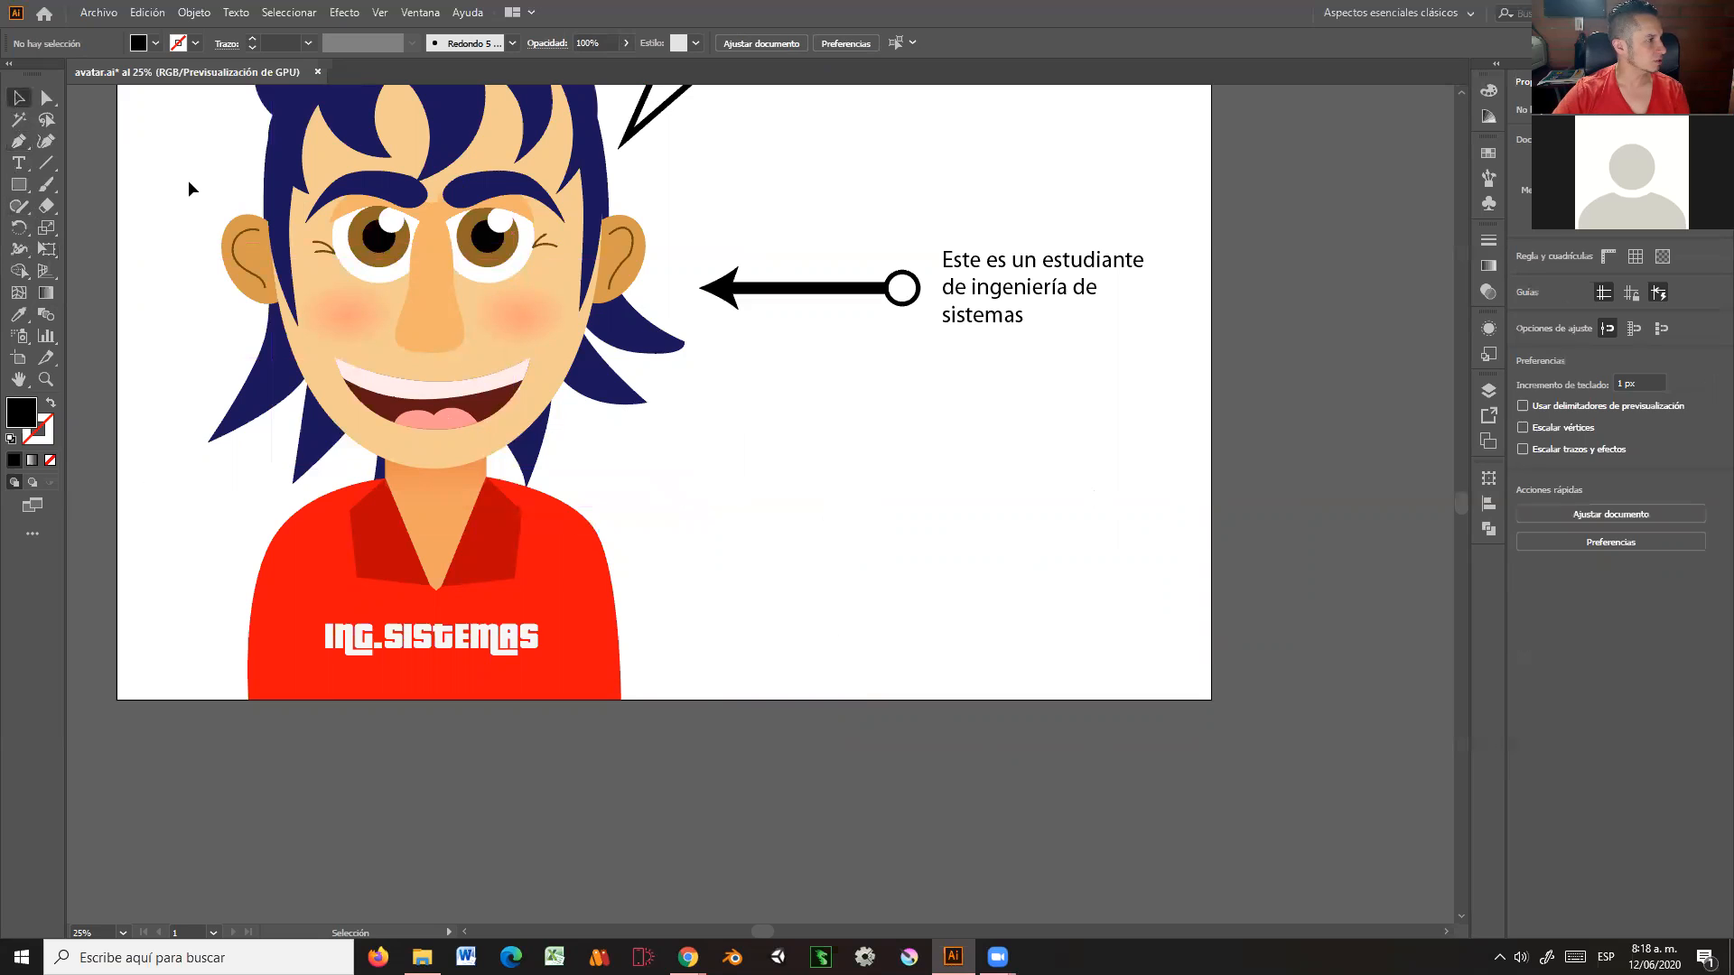
Step: Set the fill colour to the red D63E3E
double_click(20, 413)
click(1052, 294)
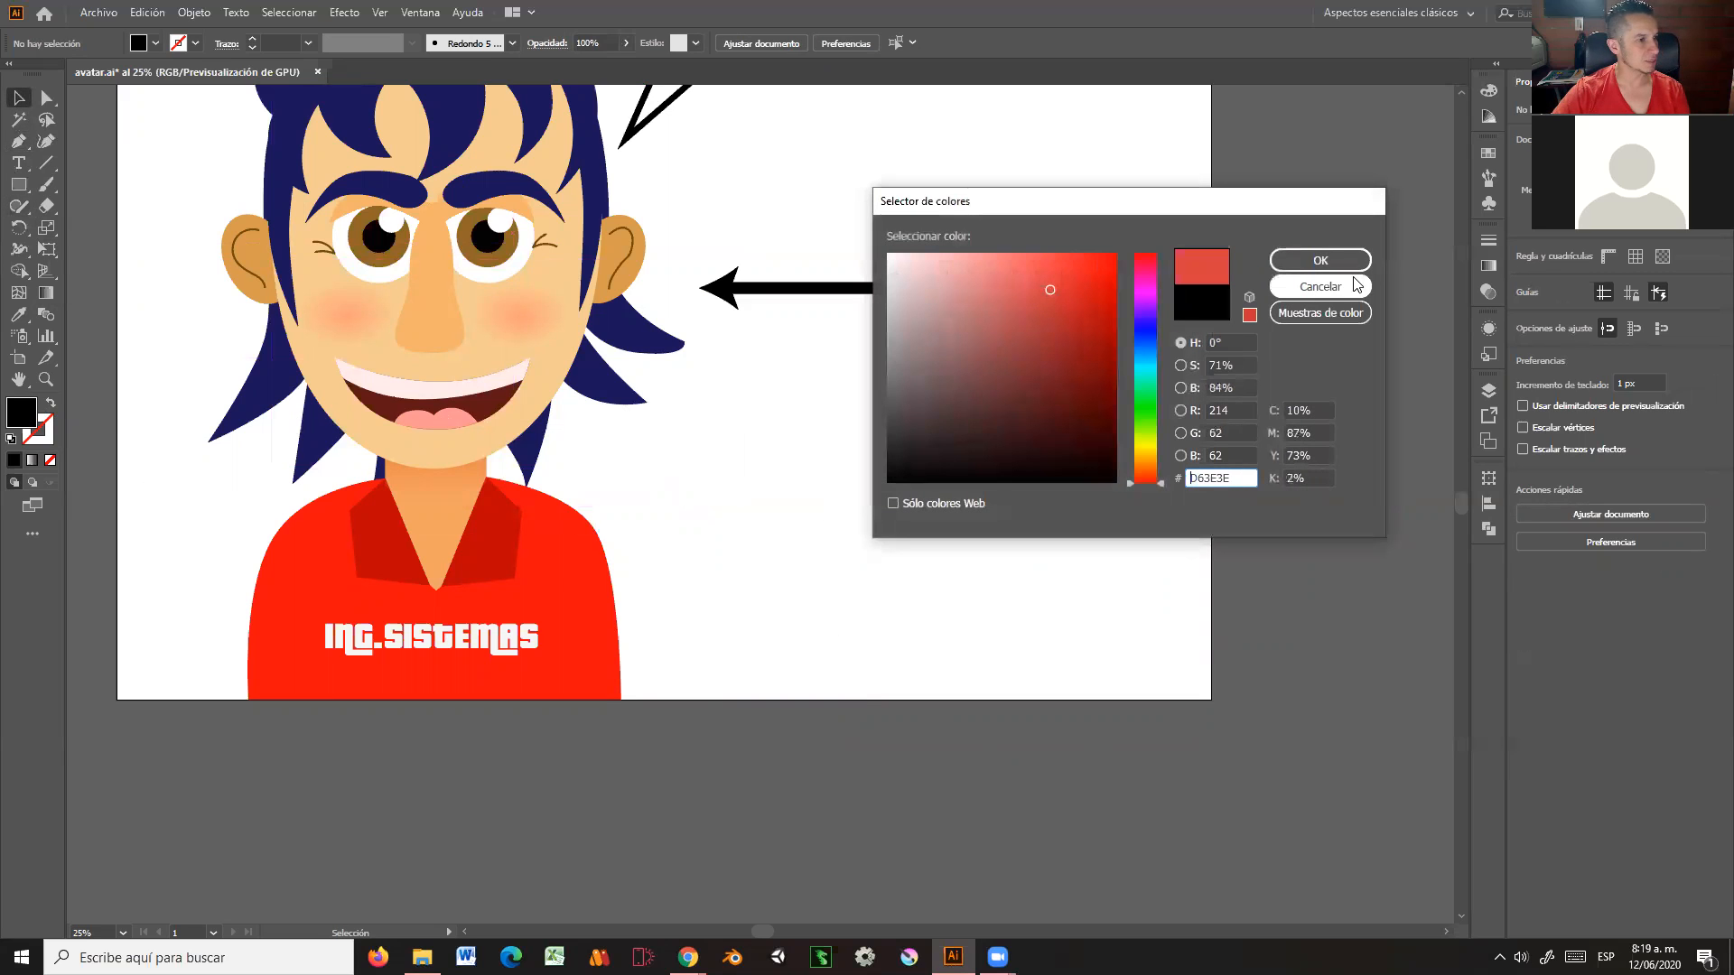
click(1320, 260)
click(23, 166)
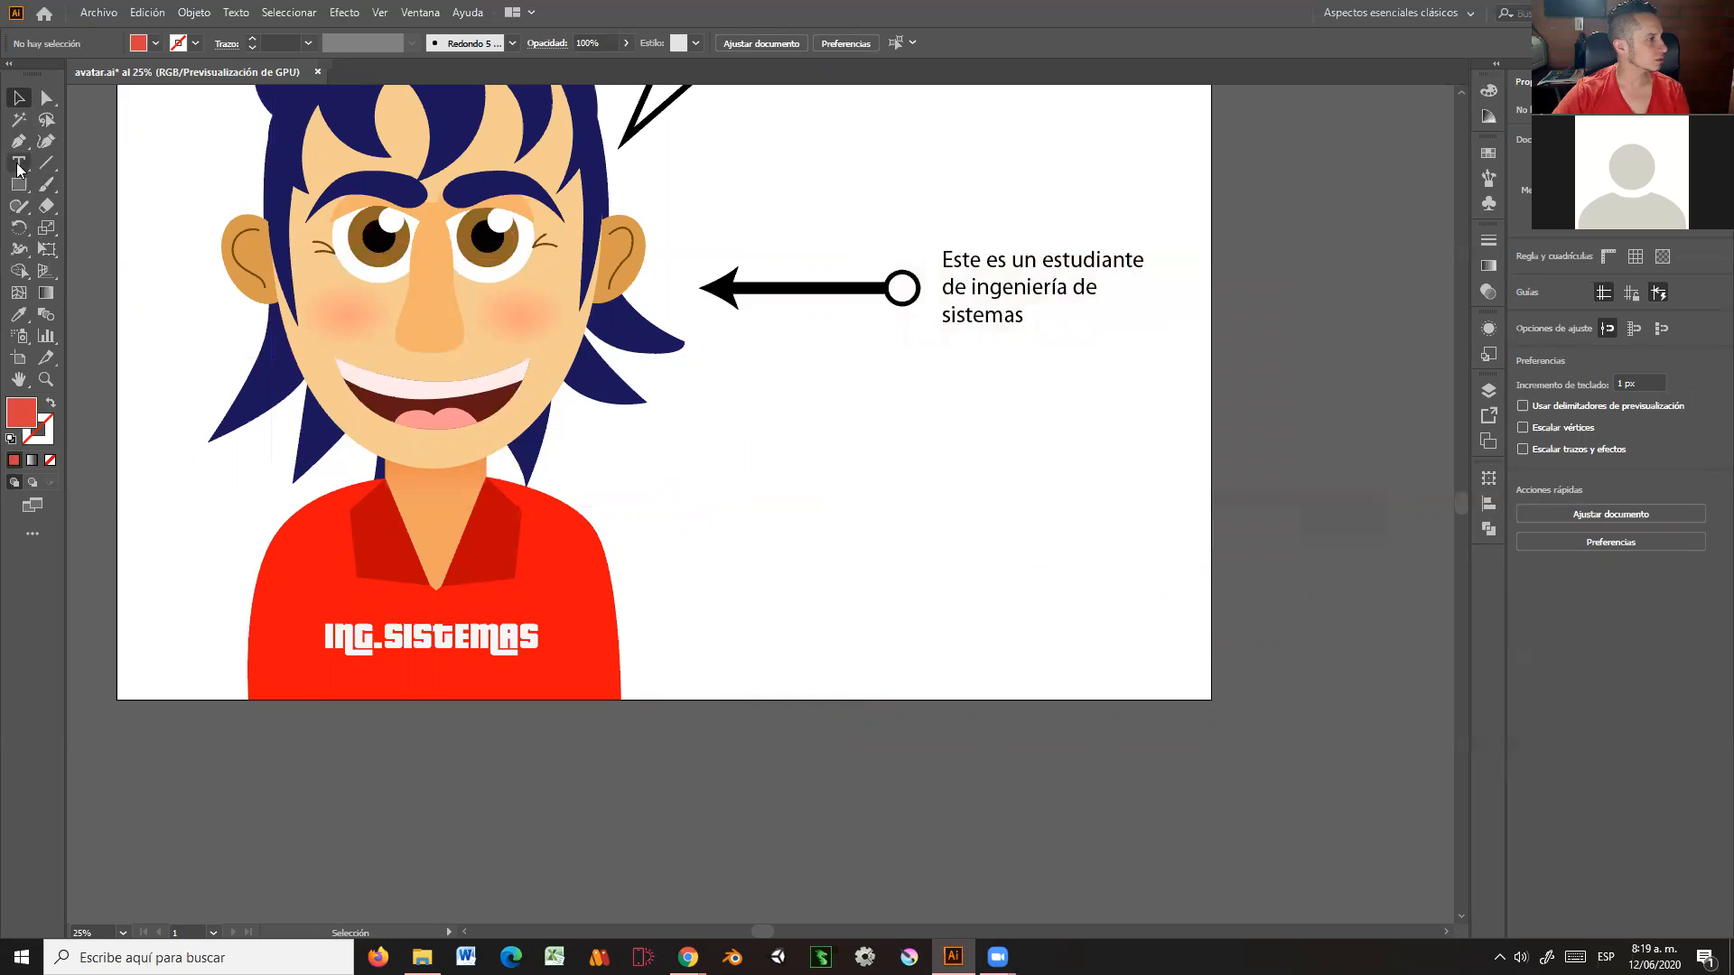
Step: Draw a closed irregular curved shape about 1594 by 1105 px below the student caption with the Pen tool and shift it slightly down and right
click(18, 141)
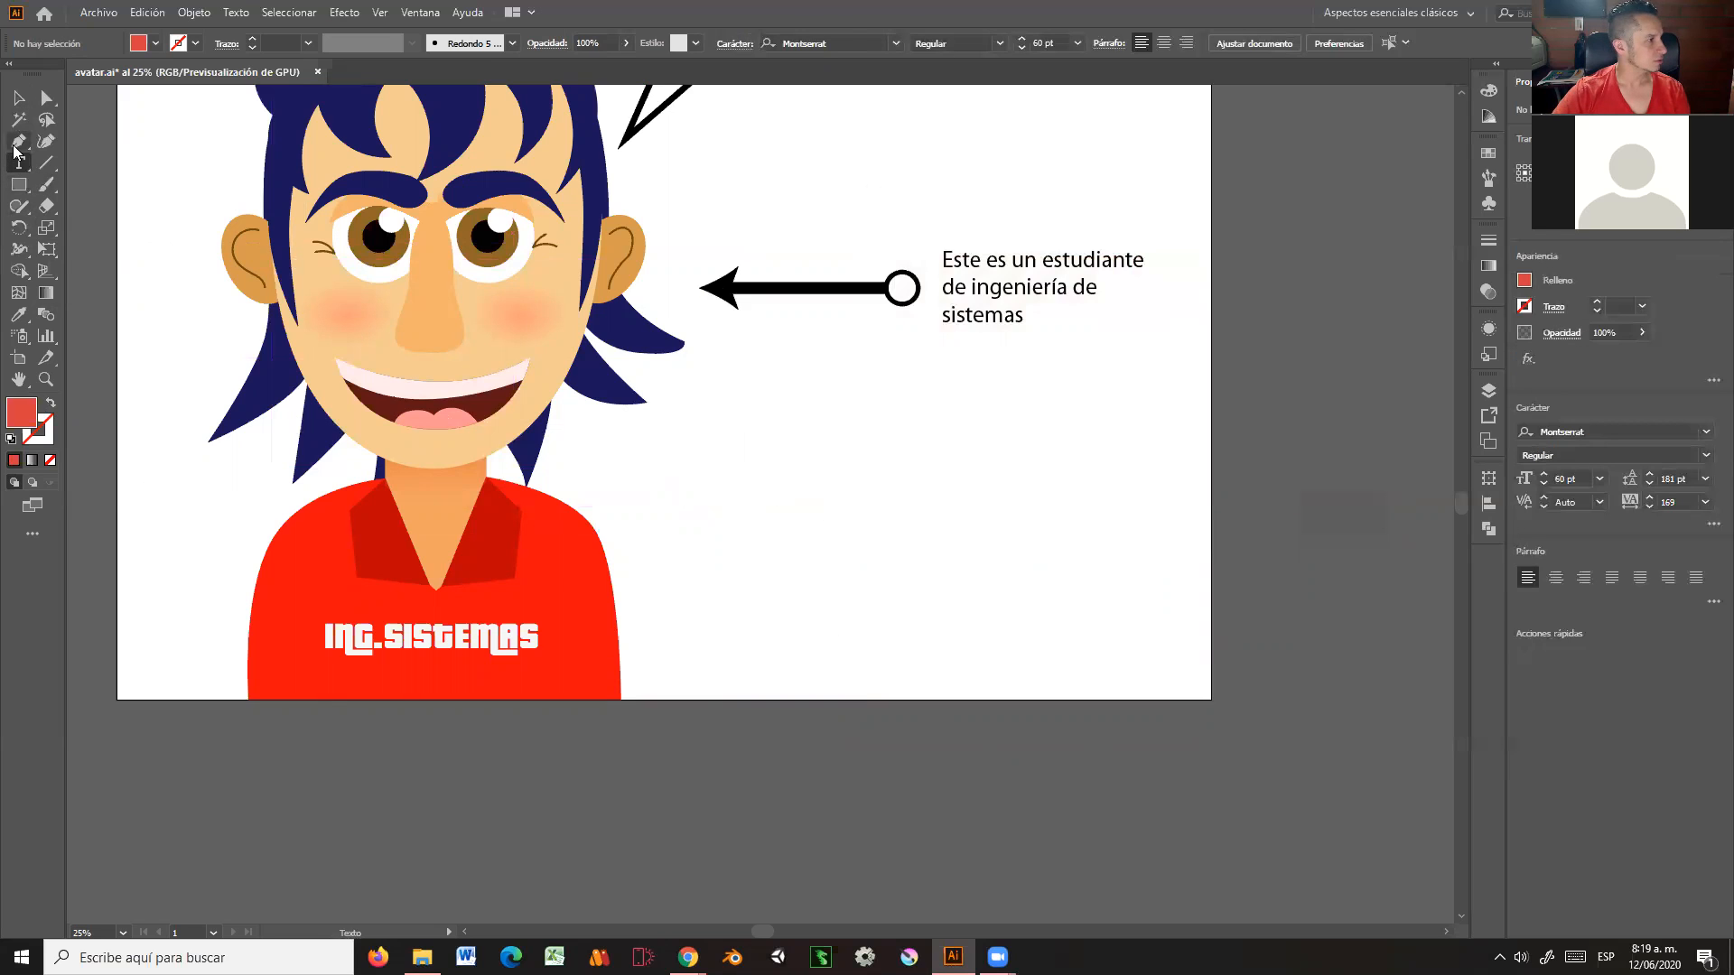
click(768, 557)
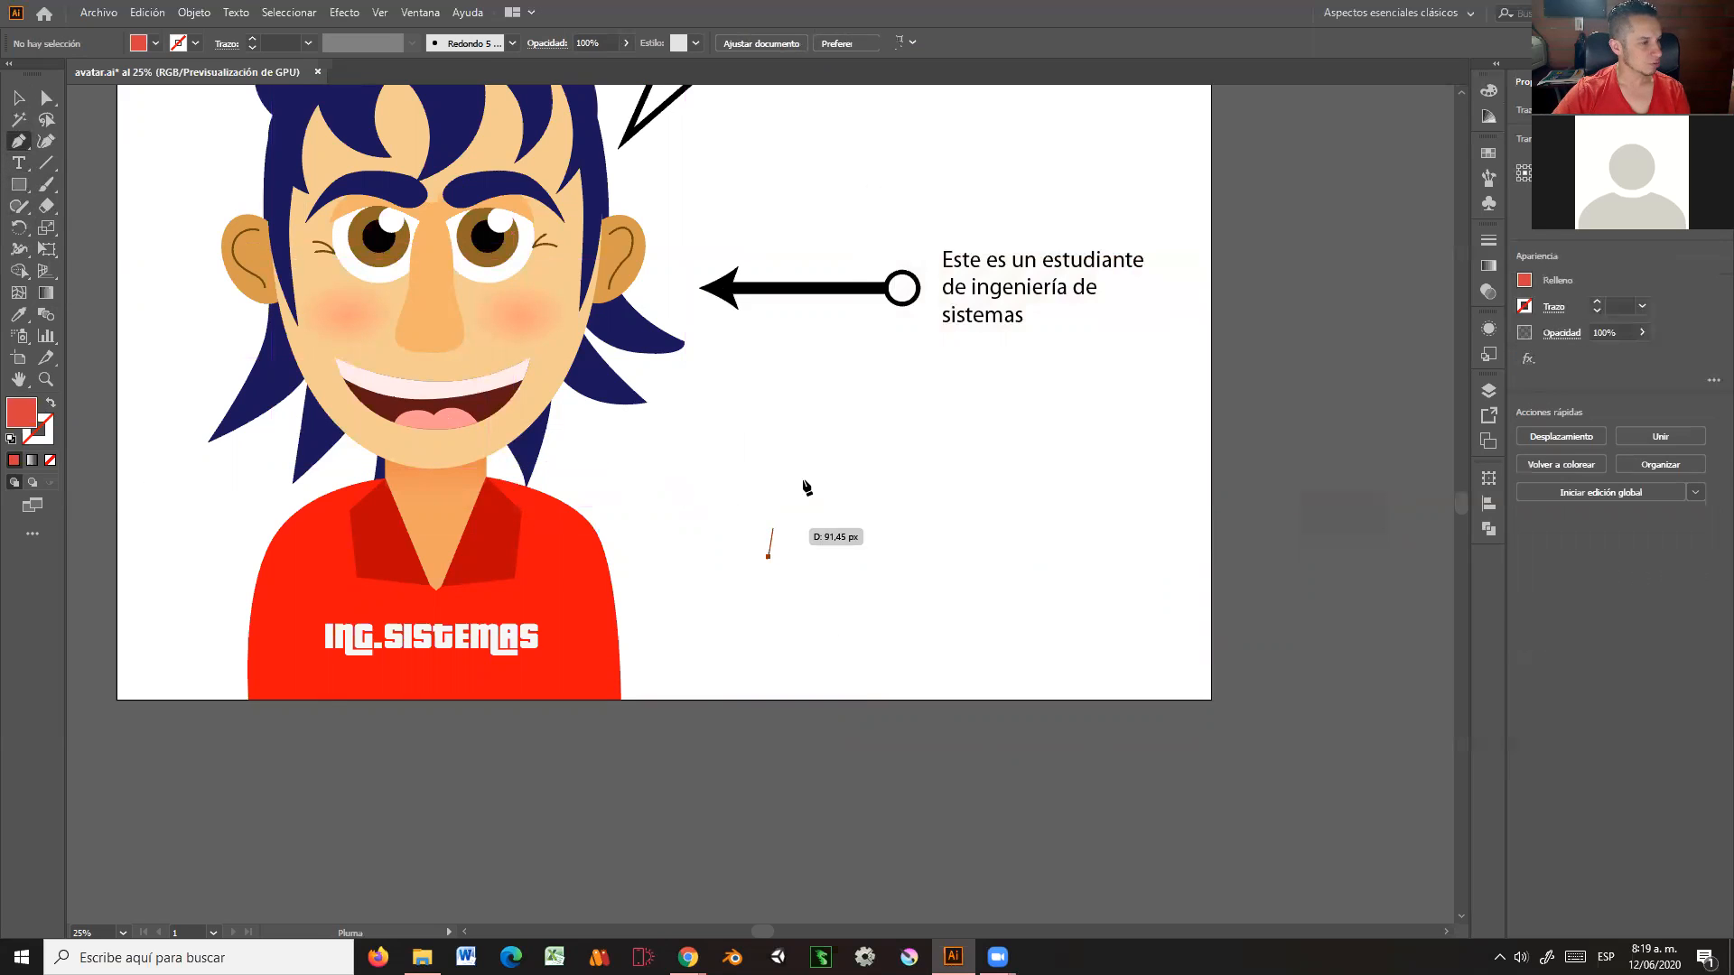
drag(851, 446, 918, 403)
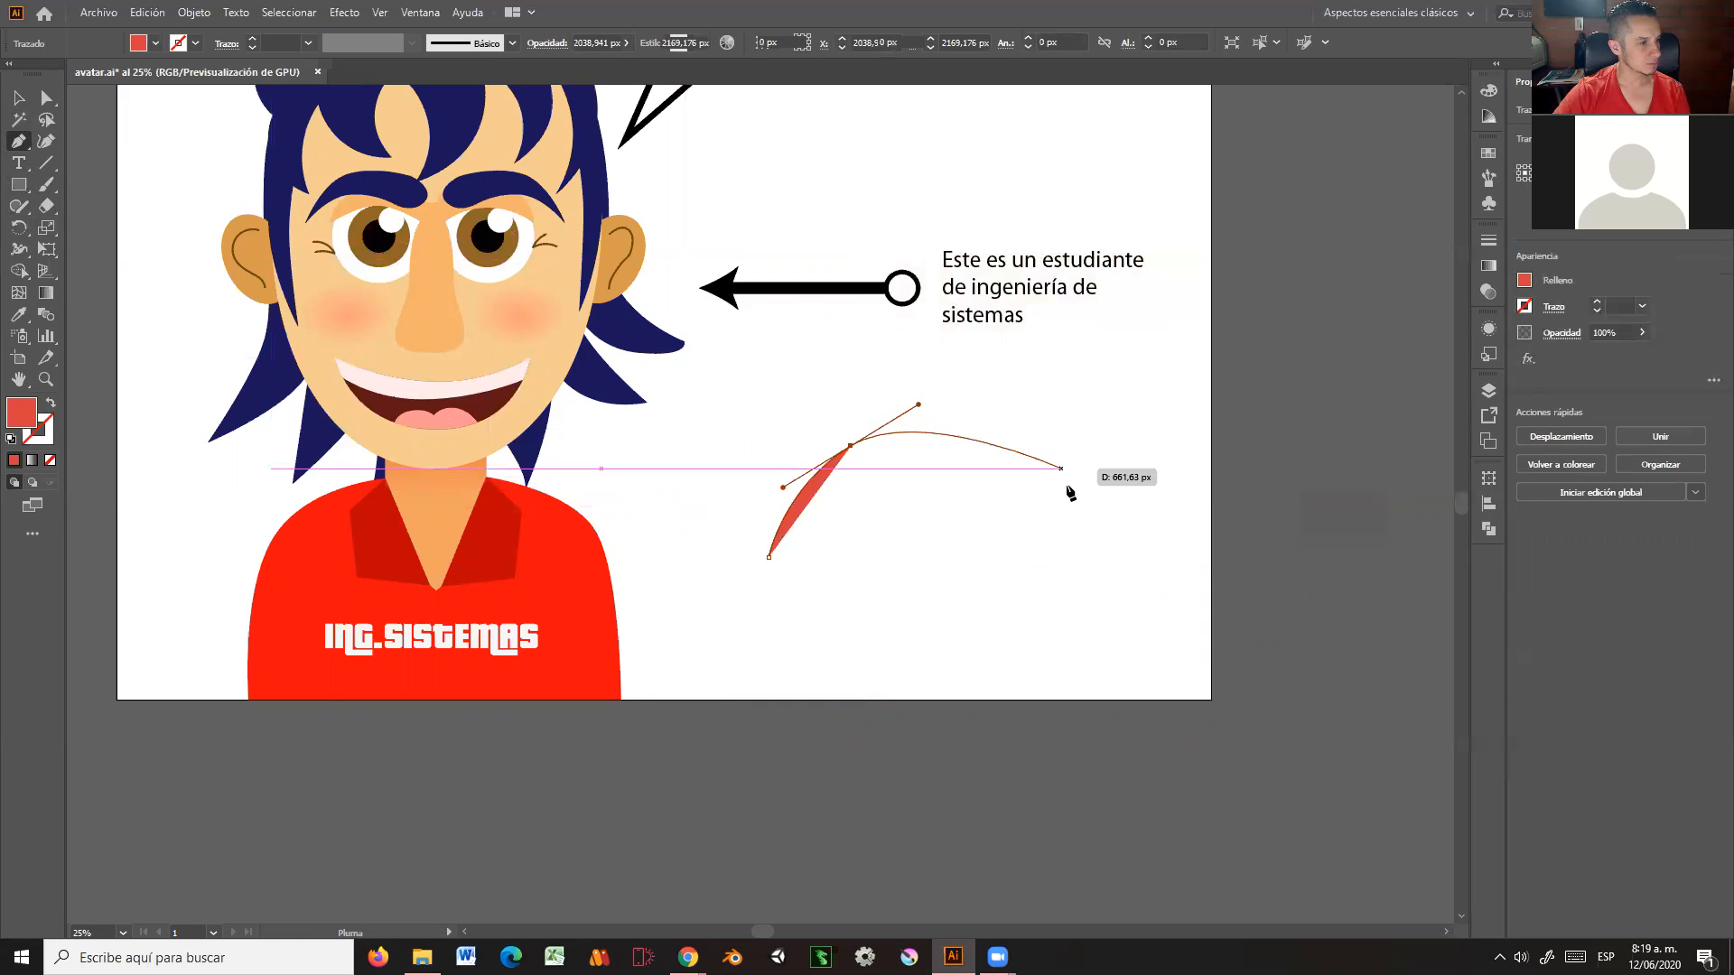
drag(1019, 464, 1054, 493)
click(1212, 464)
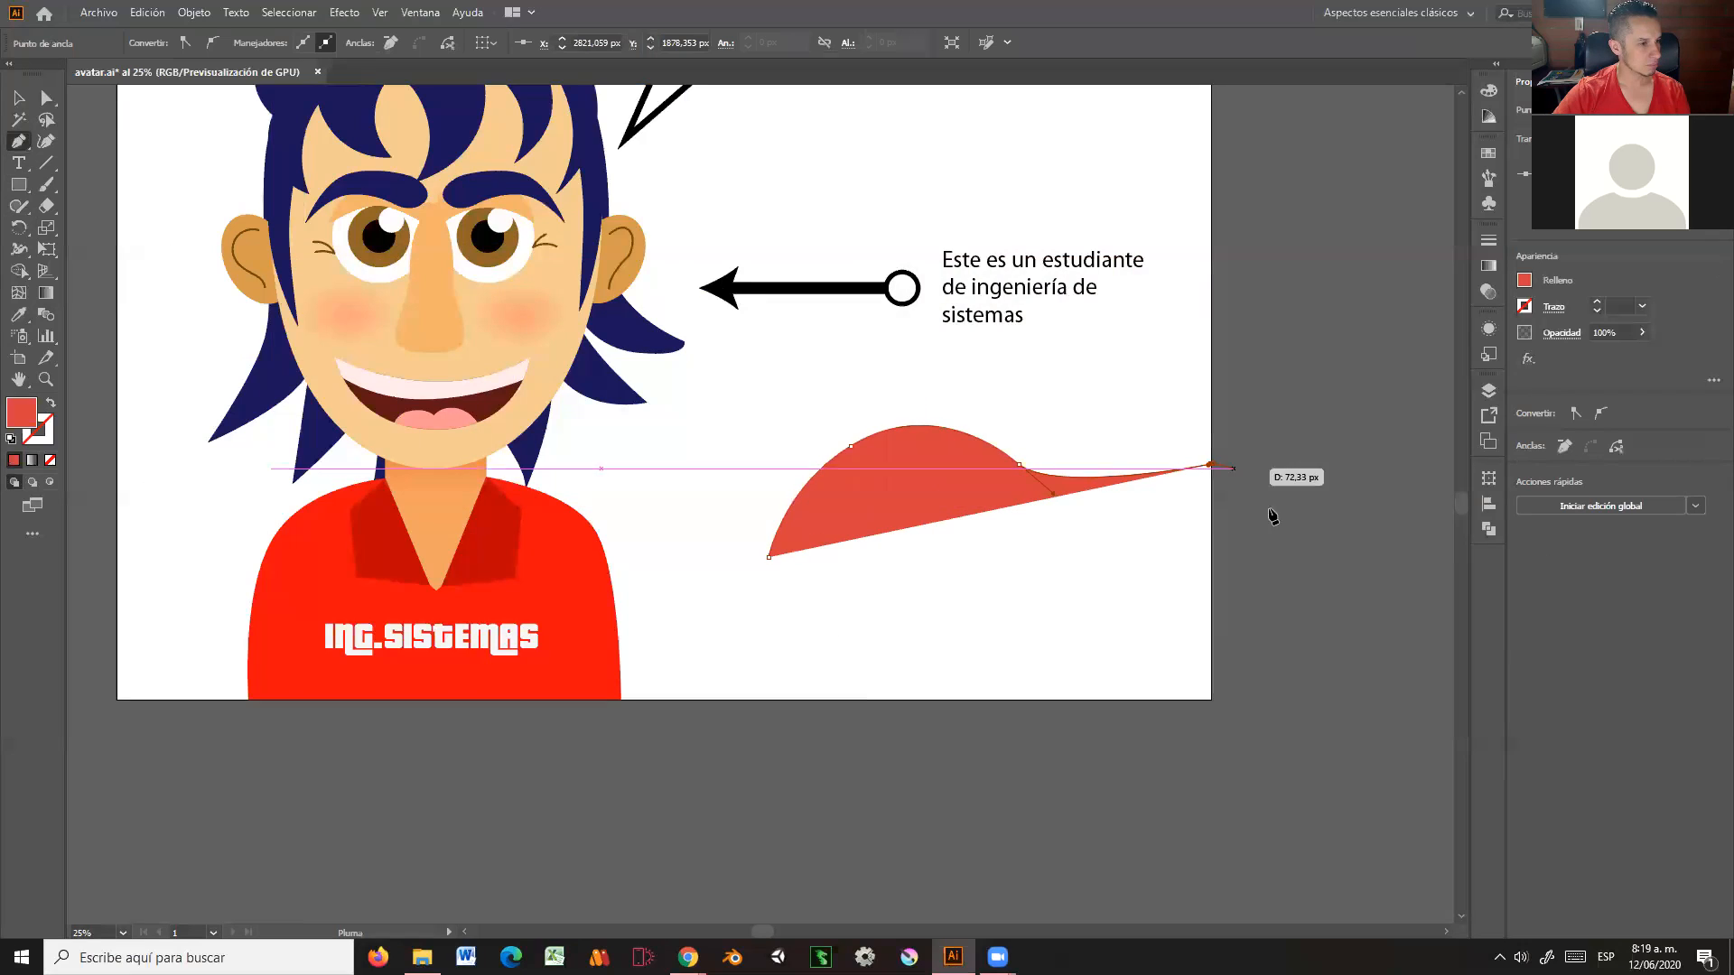
drag(1137, 775, 878, 795)
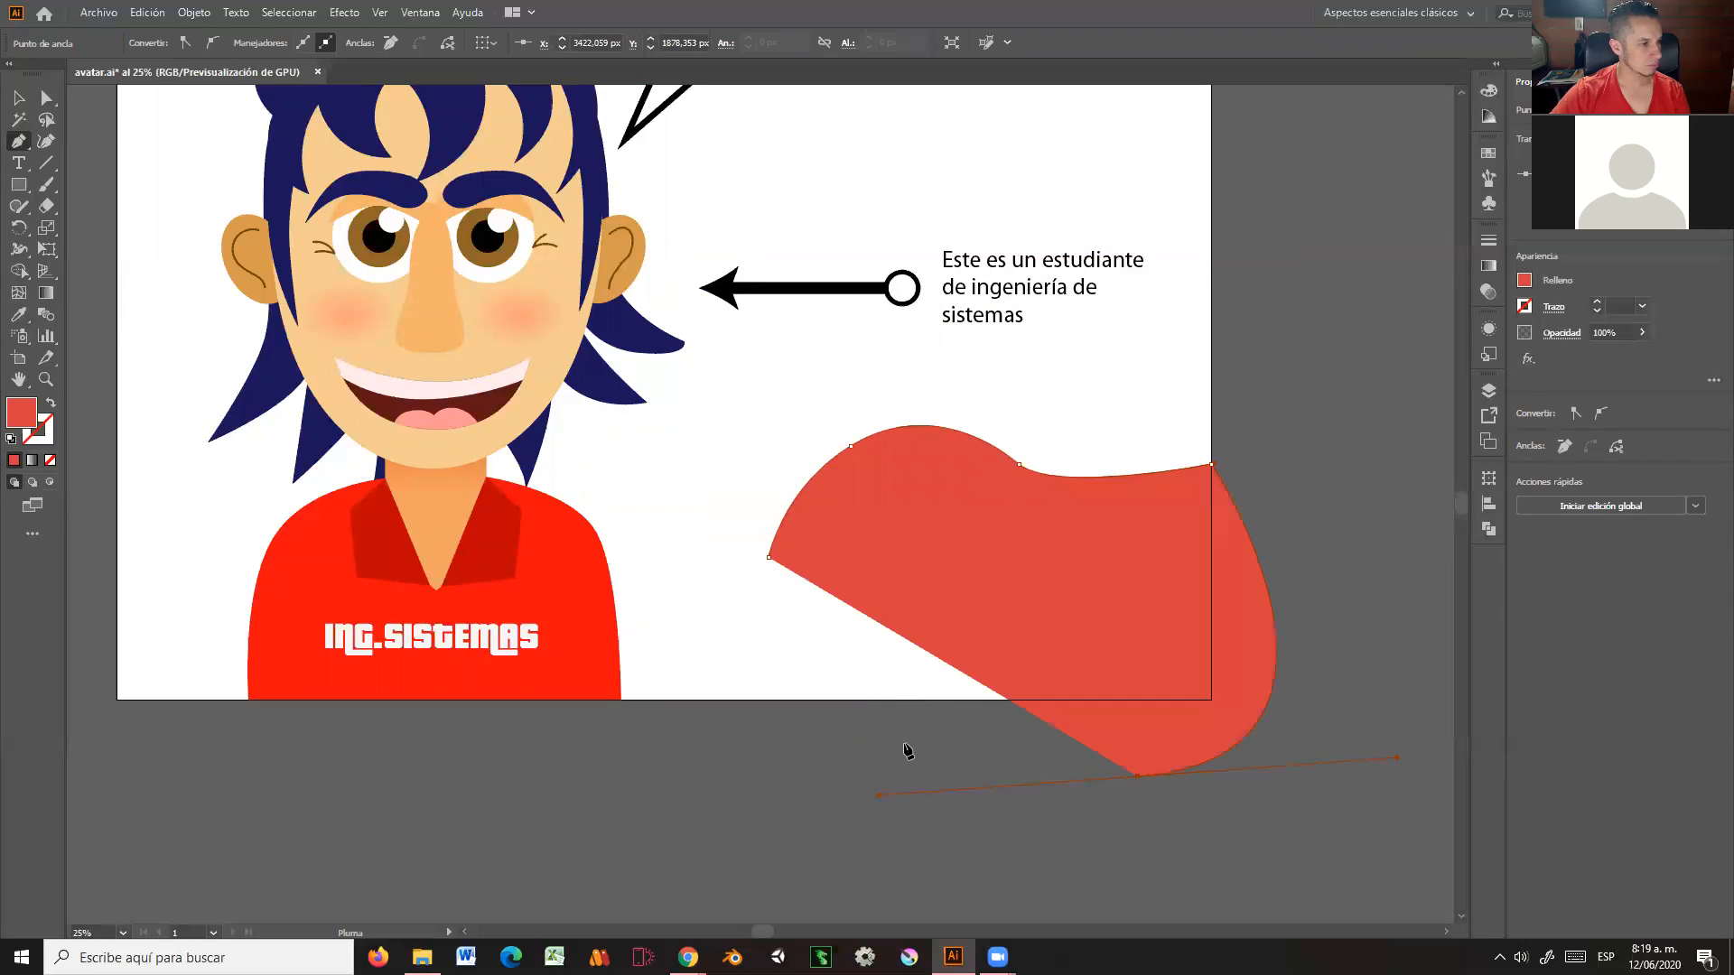
click(944, 691)
drag(769, 558, 794, 437)
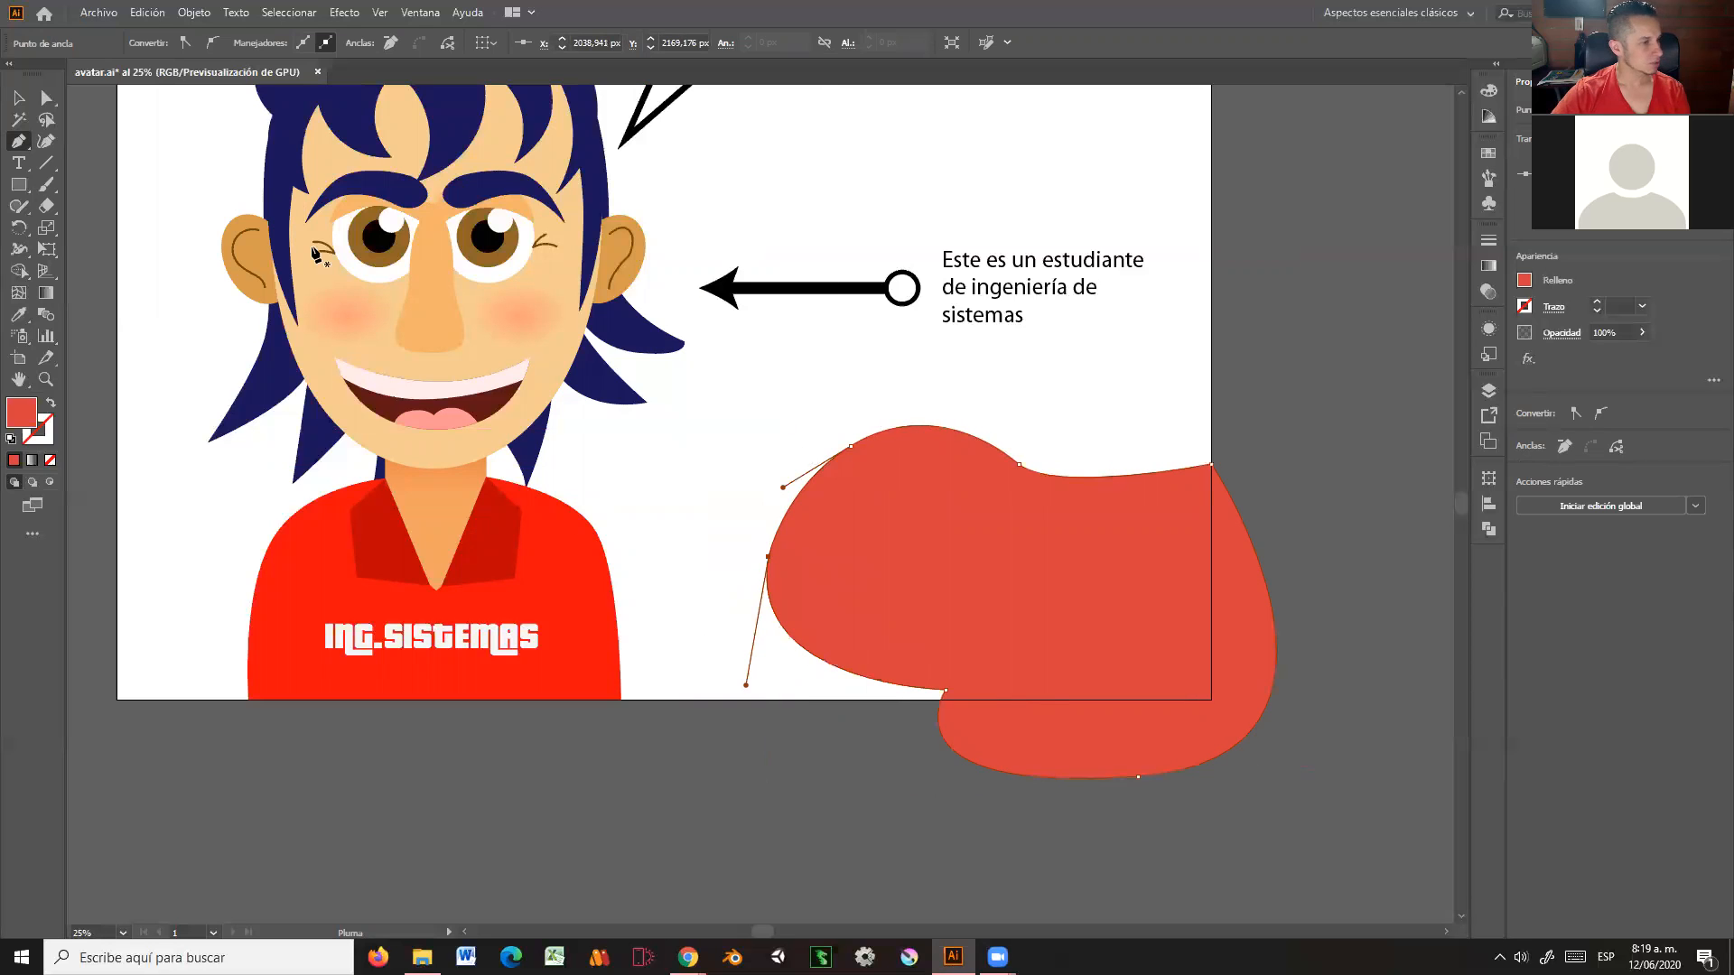
key(v)
drag(1046, 507, 1089, 538)
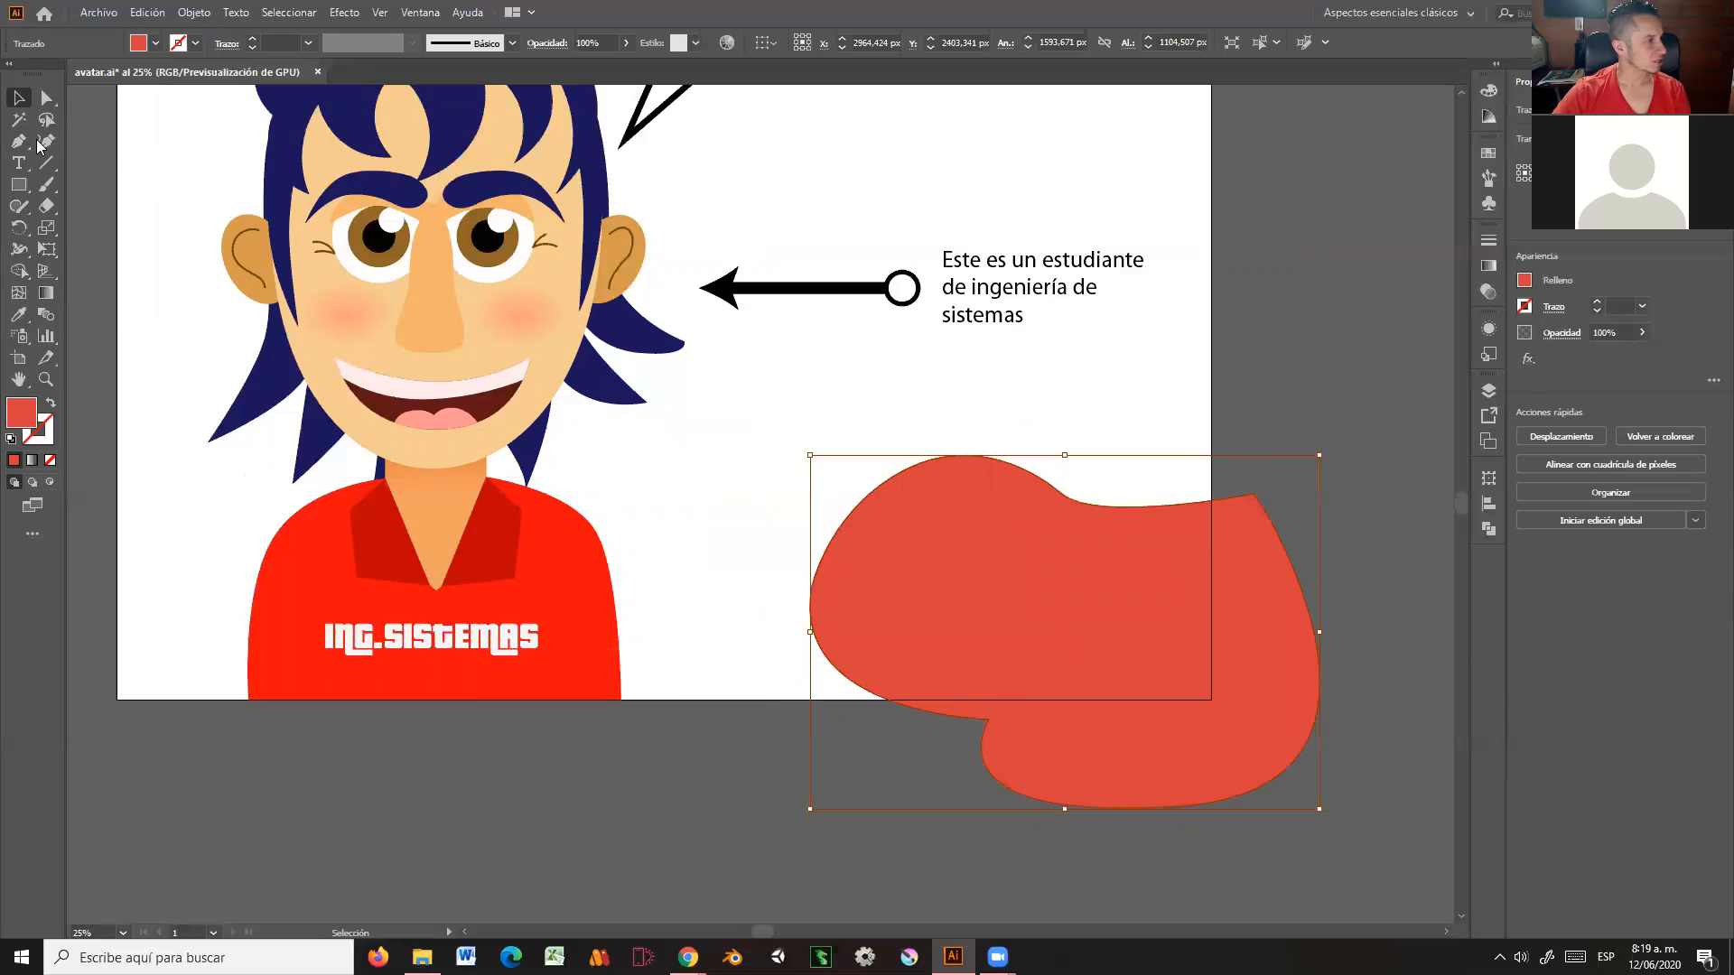
Step: Turn the red shape into an area text container with the Area Type tool, filling it with Lorem ipsum placeholder text
click(16, 166)
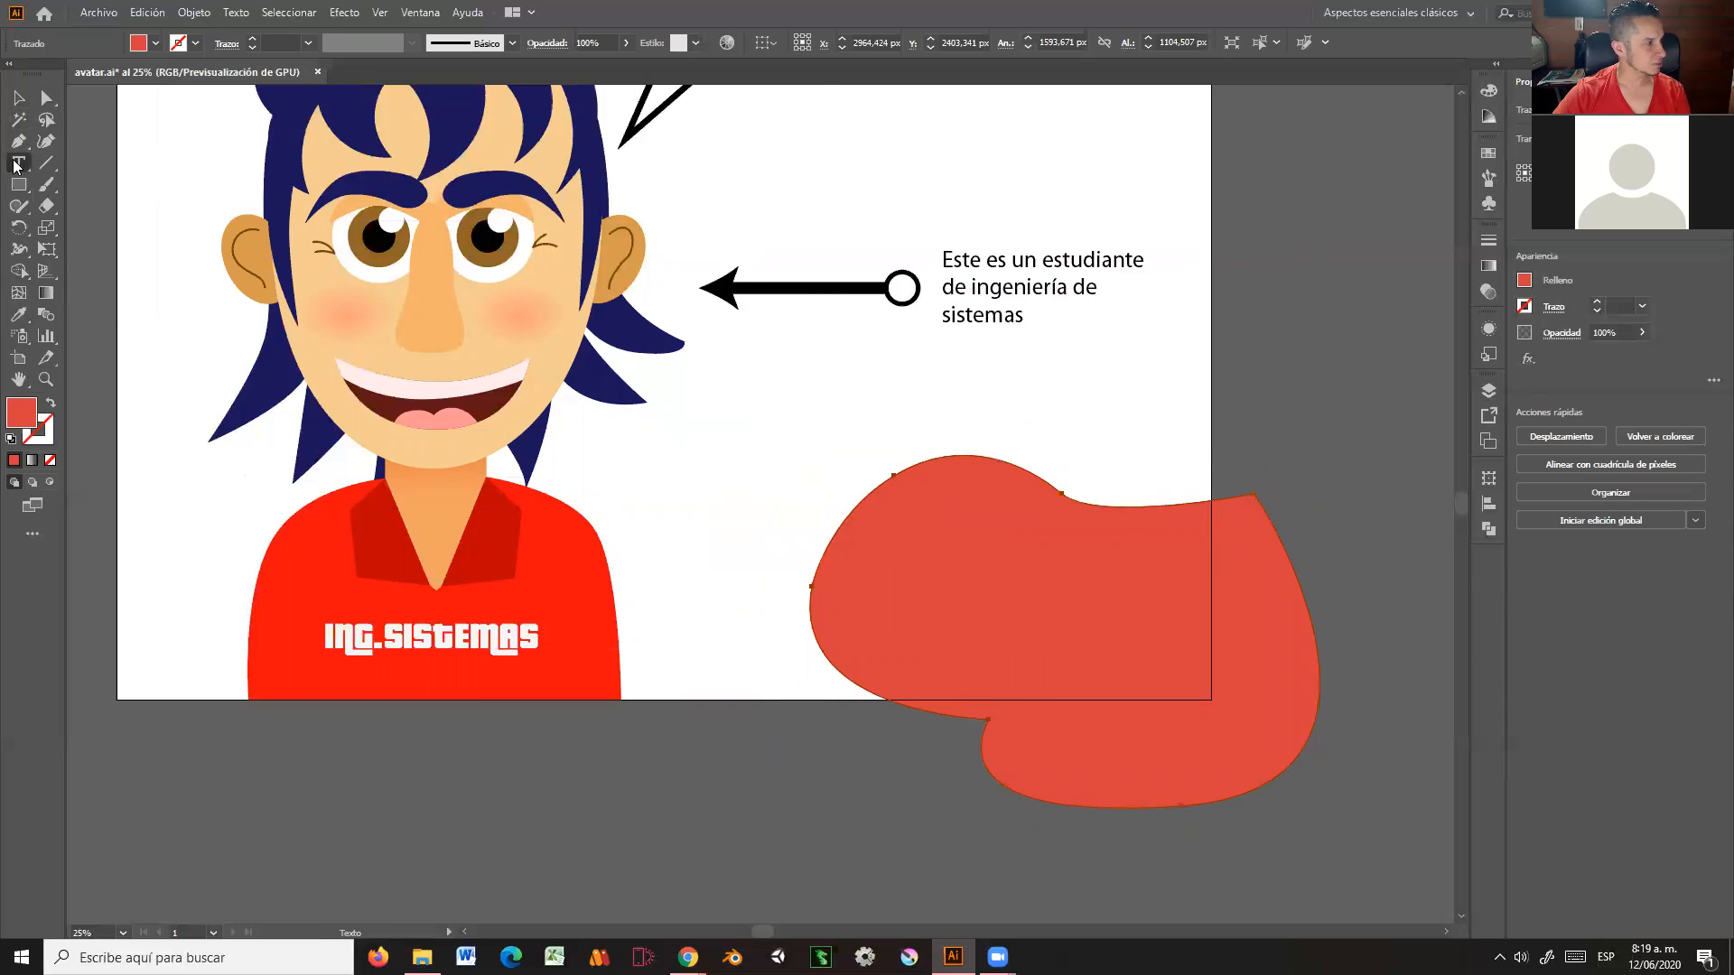
click(21, 166)
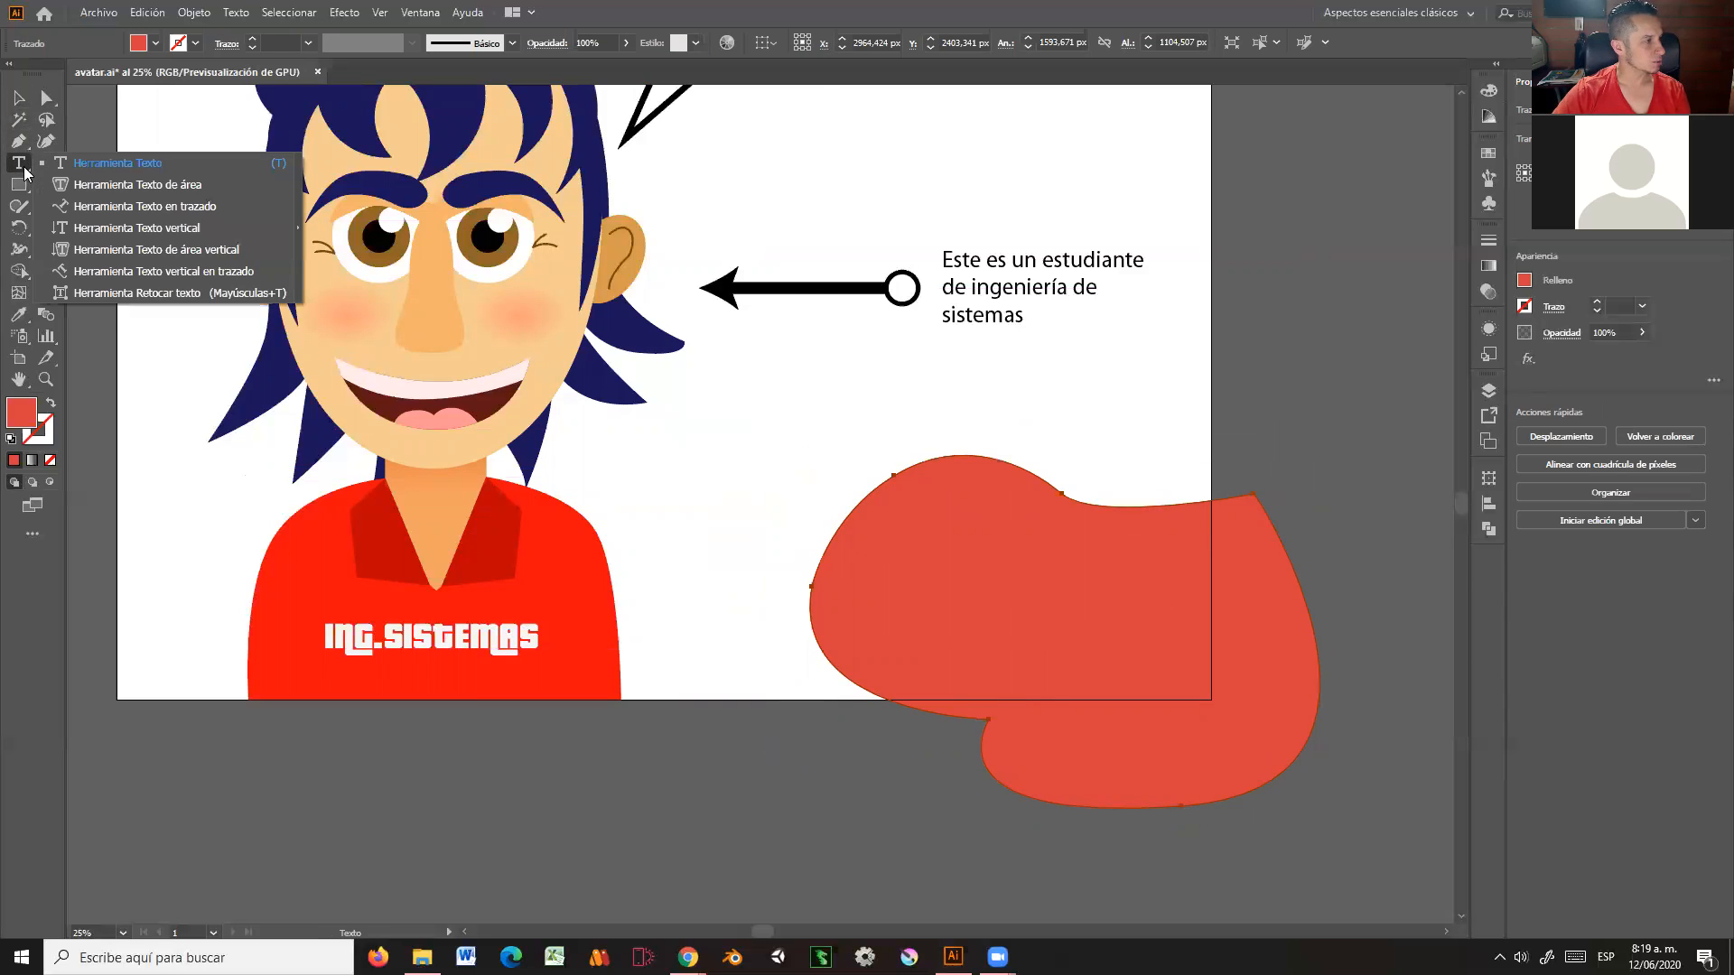
click(157, 186)
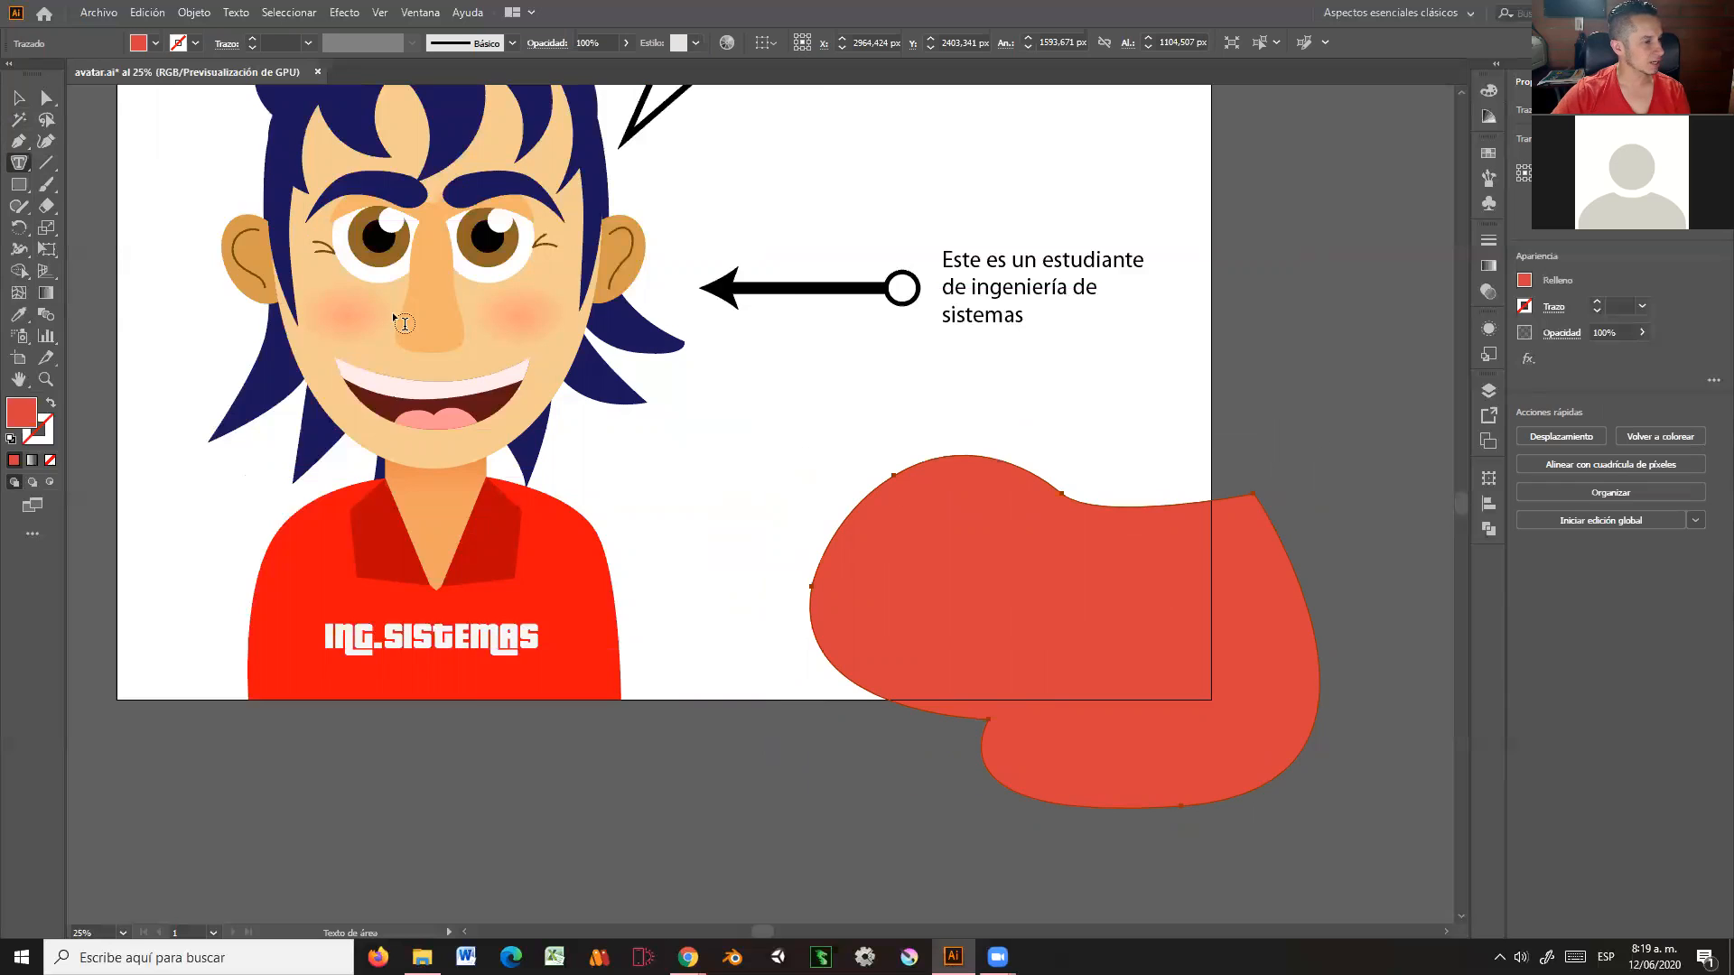
click(935, 526)
click(1009, 503)
click(958, 466)
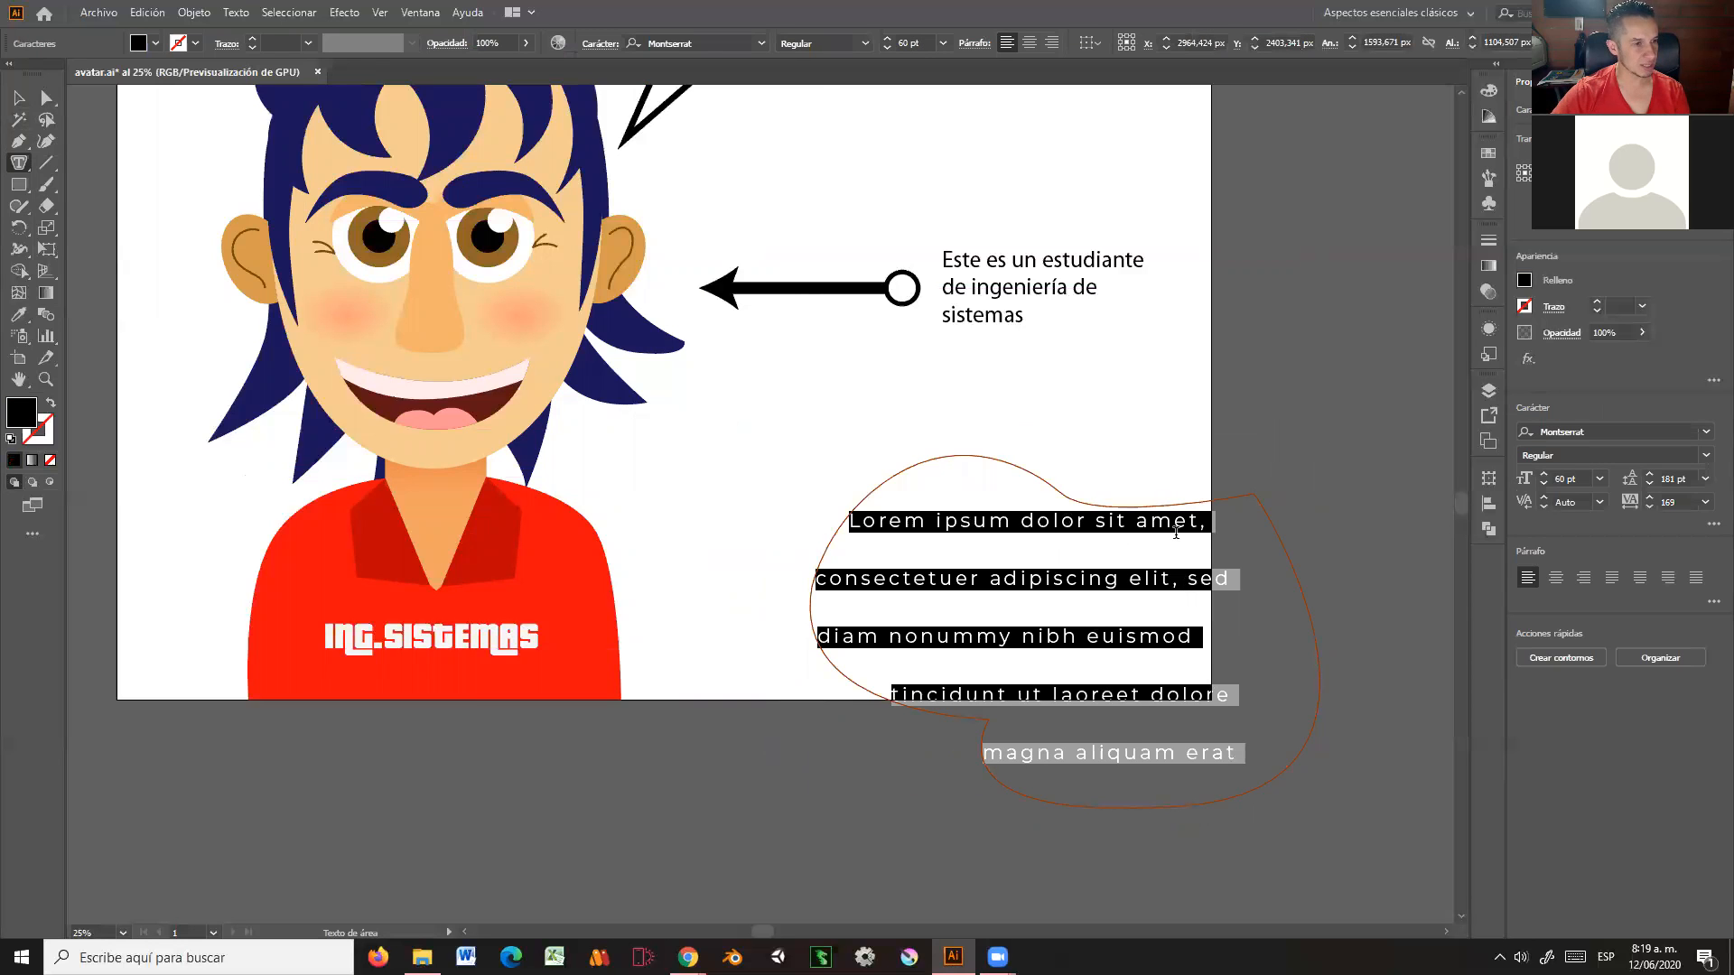
Step: Set the placeholder text in the curved shape to automatic leading, 72 pt size and 0 tracking
click(1705, 480)
click(1694, 515)
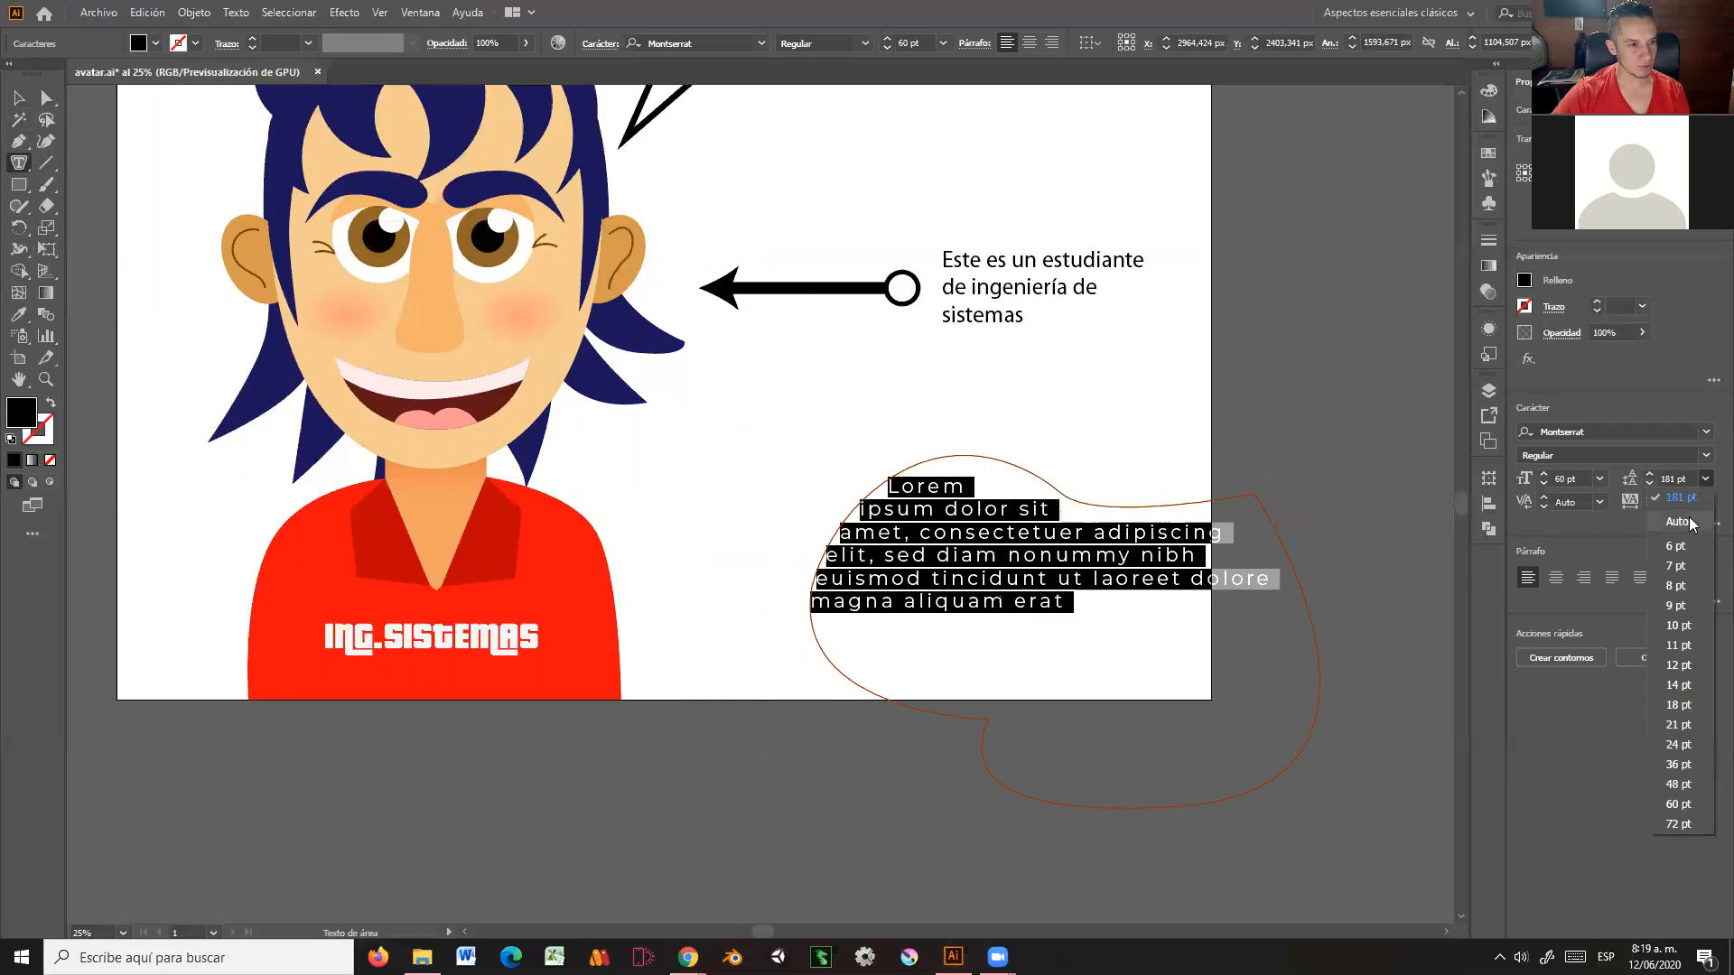
click(1604, 477)
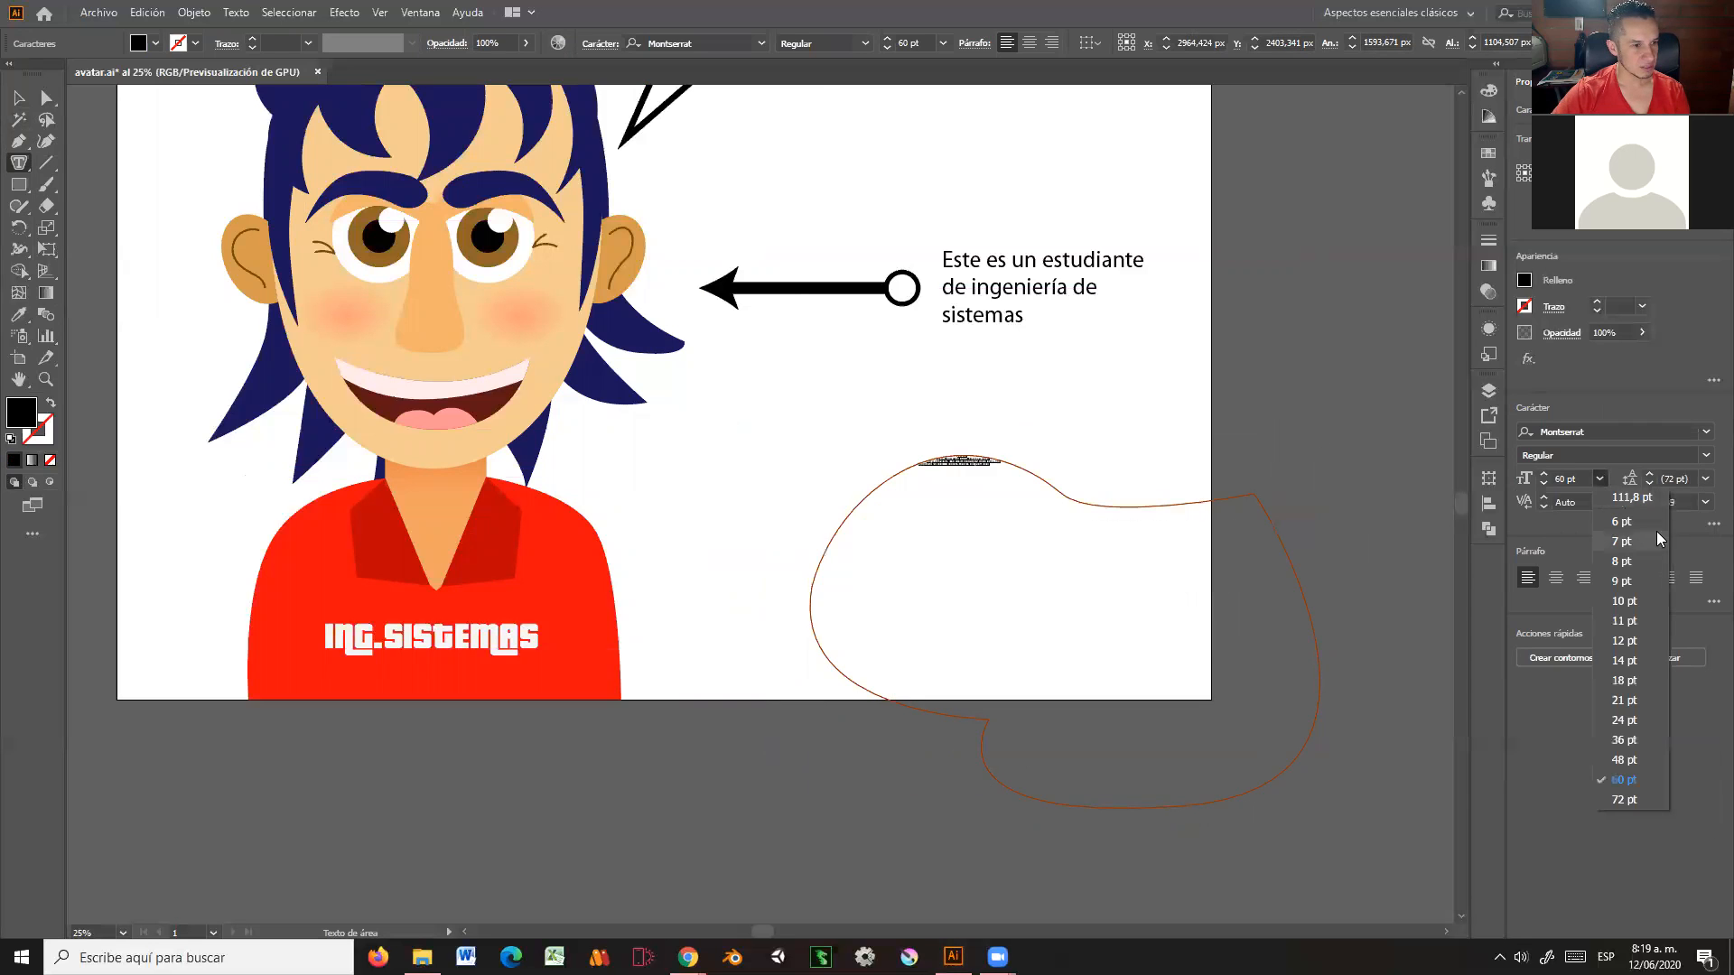
click(1648, 800)
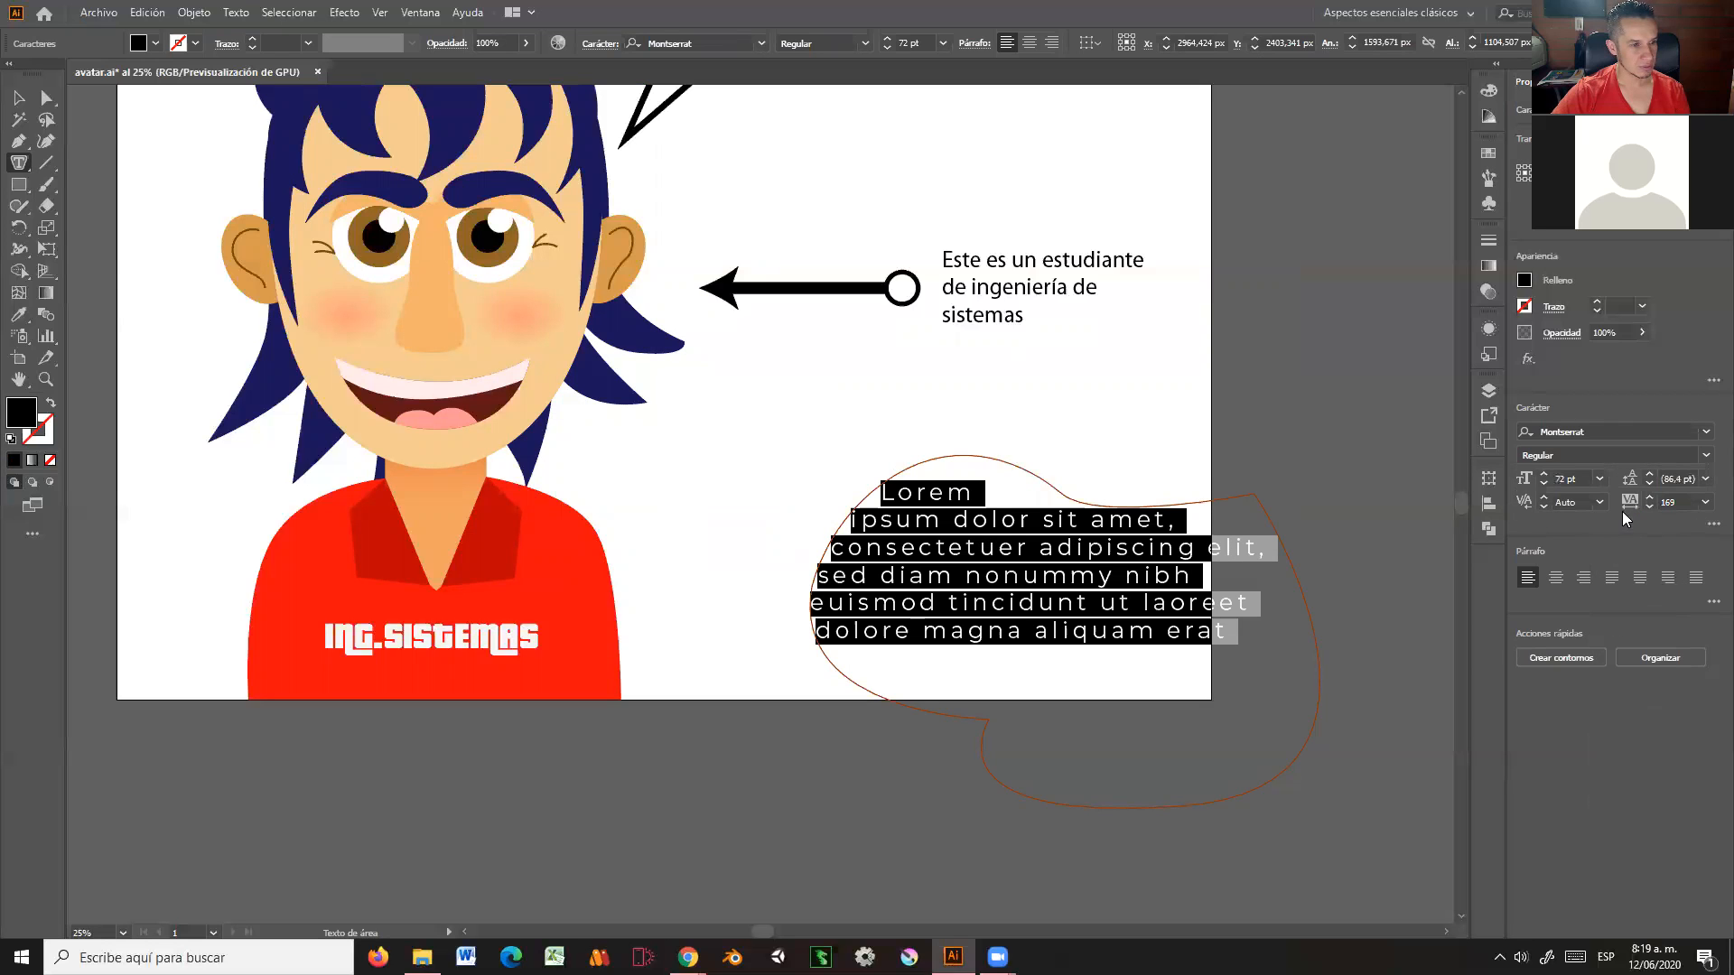
click(1705, 502)
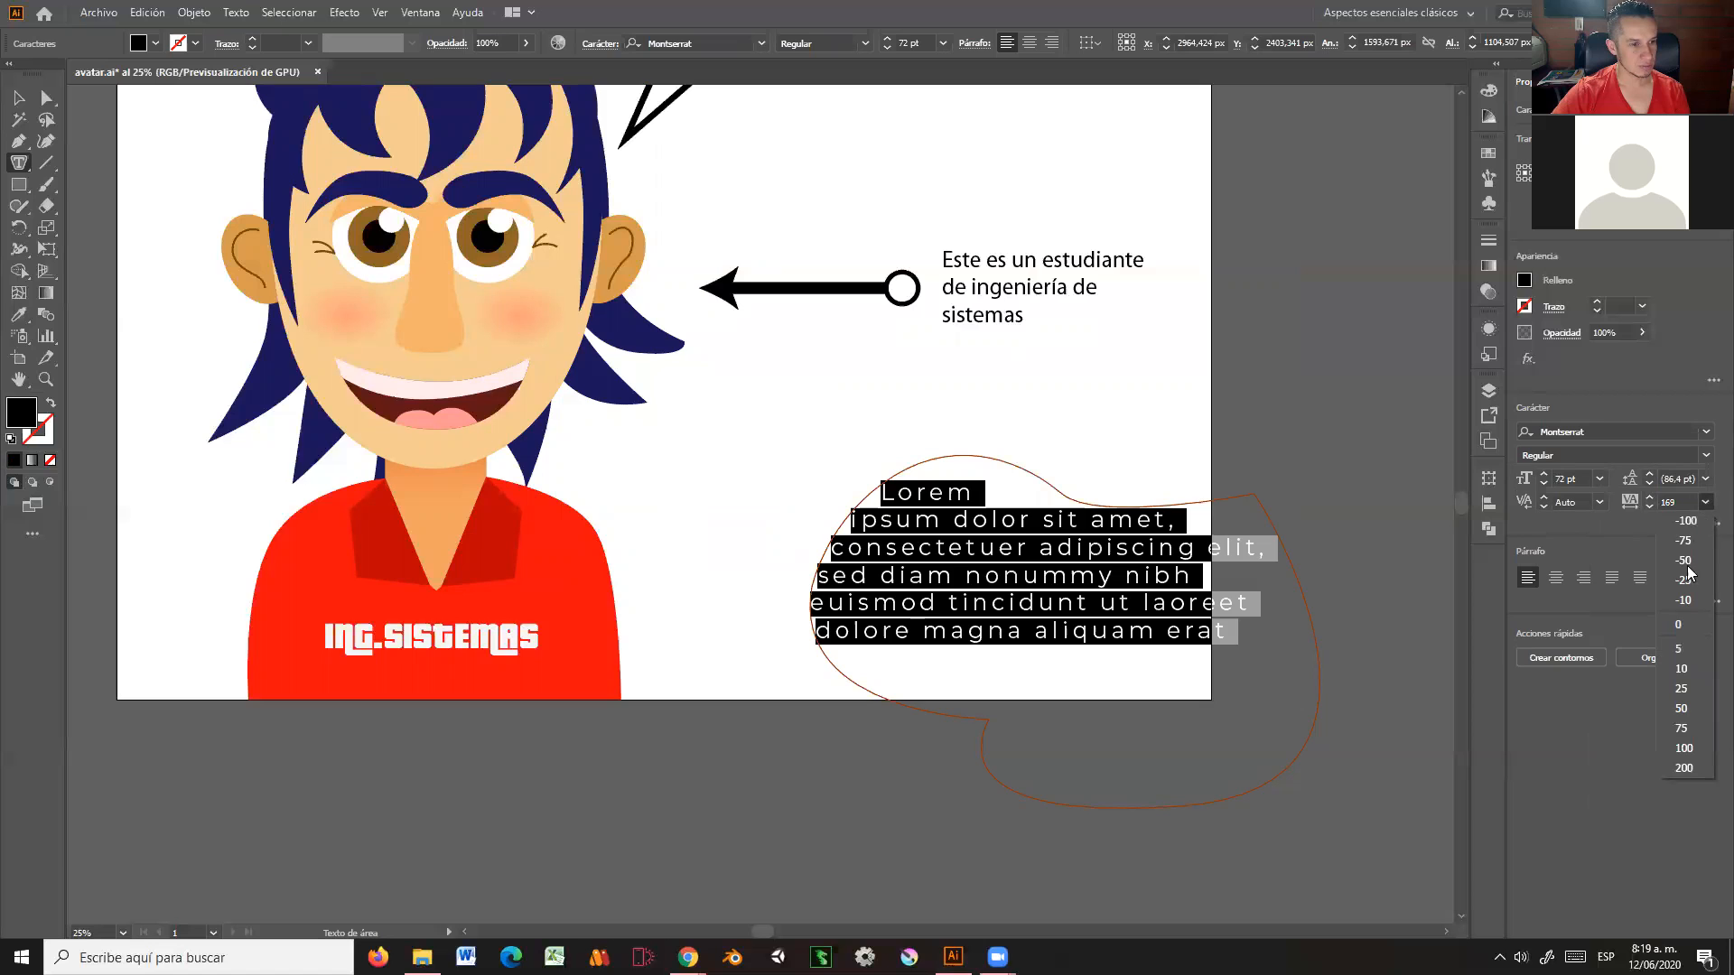
click(1682, 625)
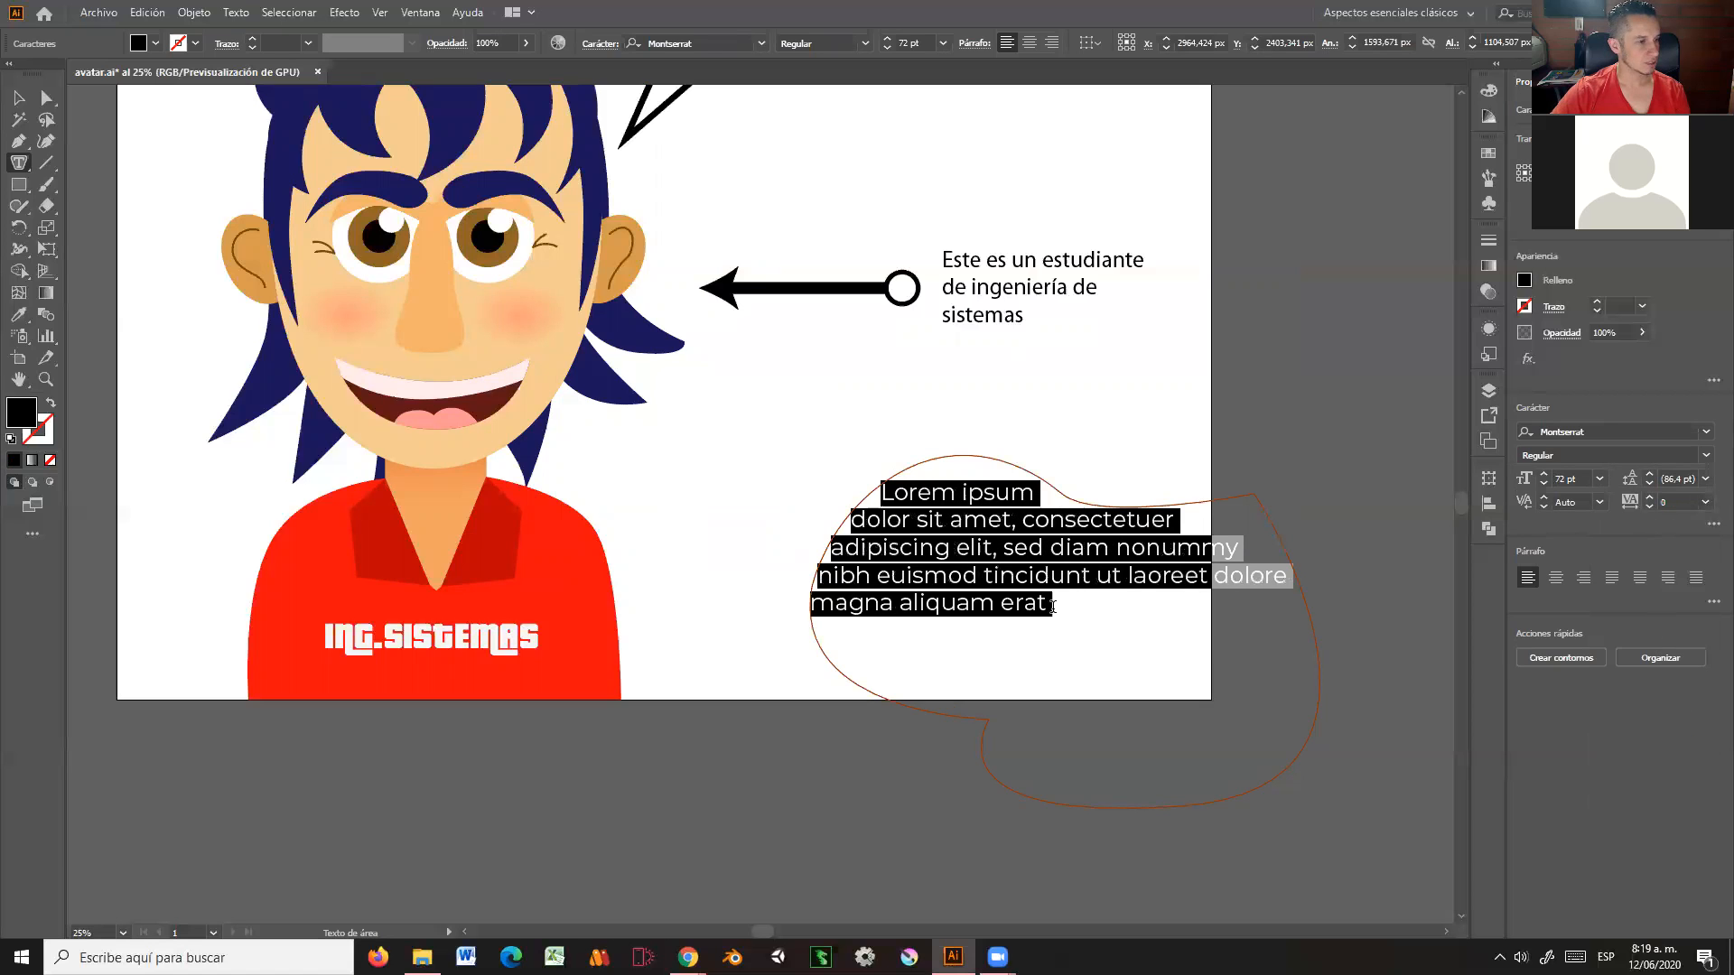
Step: Add "dv,bñ.v {}cb" after the placeholder text and paste two copies of its last lines to fill the curved shape
click(1127, 606)
text(dv,bñ.v {}cb)
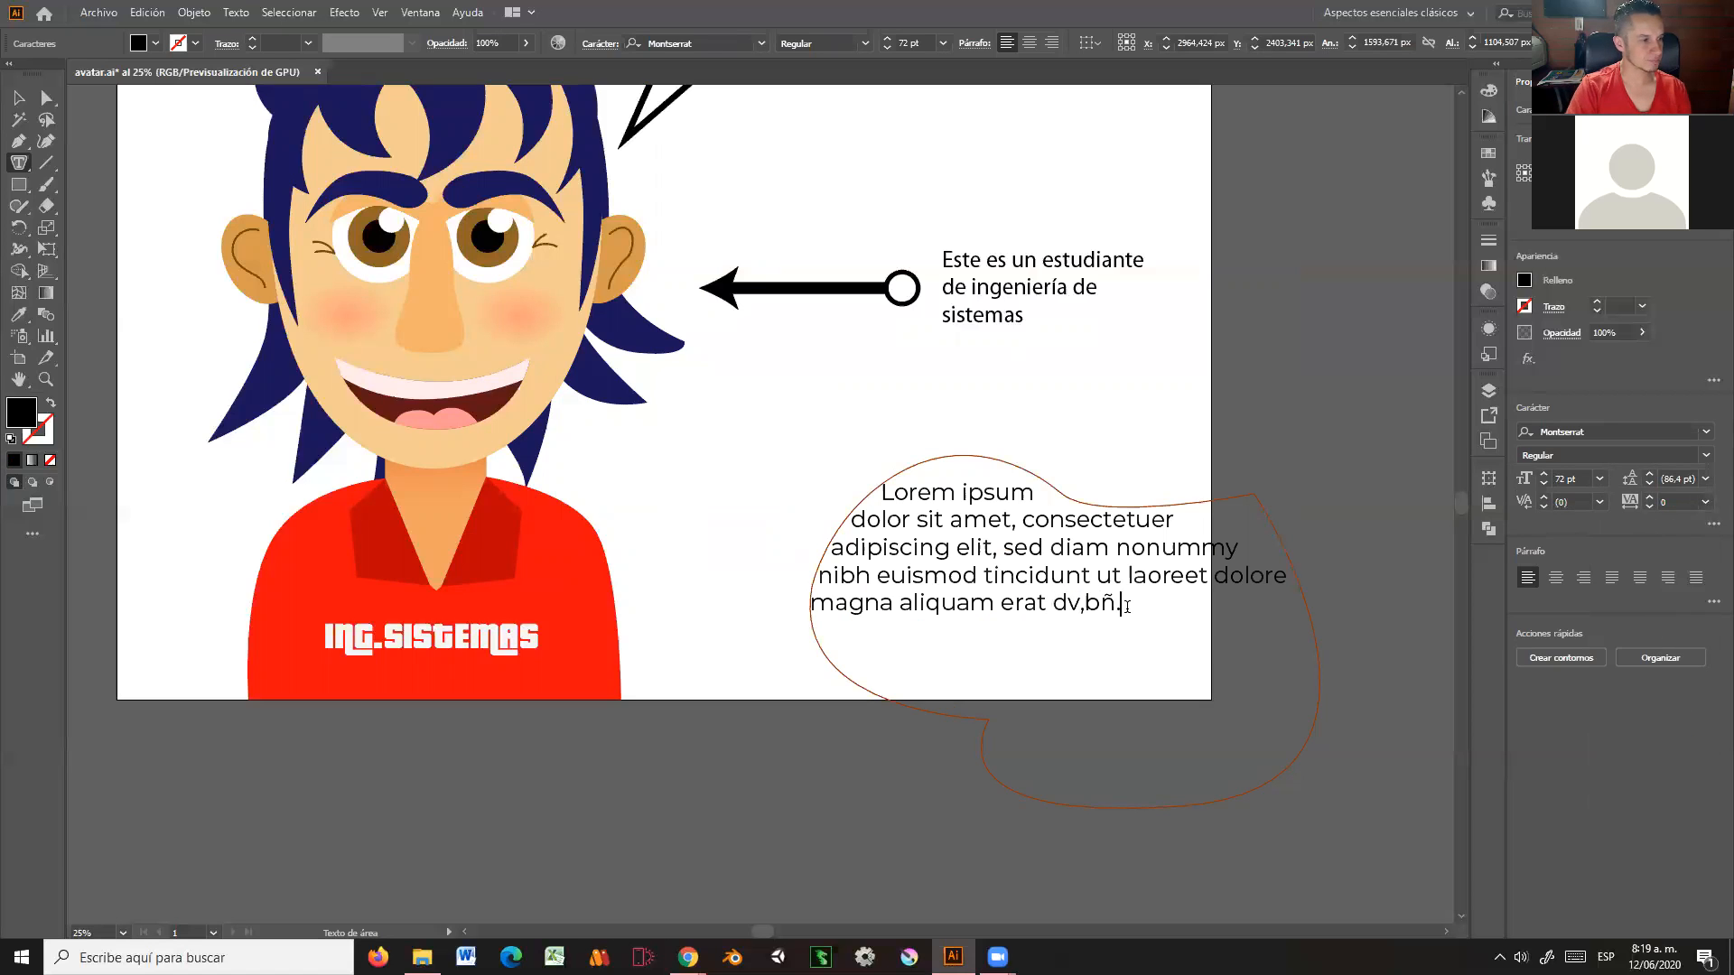
drag(1207, 587, 907, 550)
key(ctrl+c)
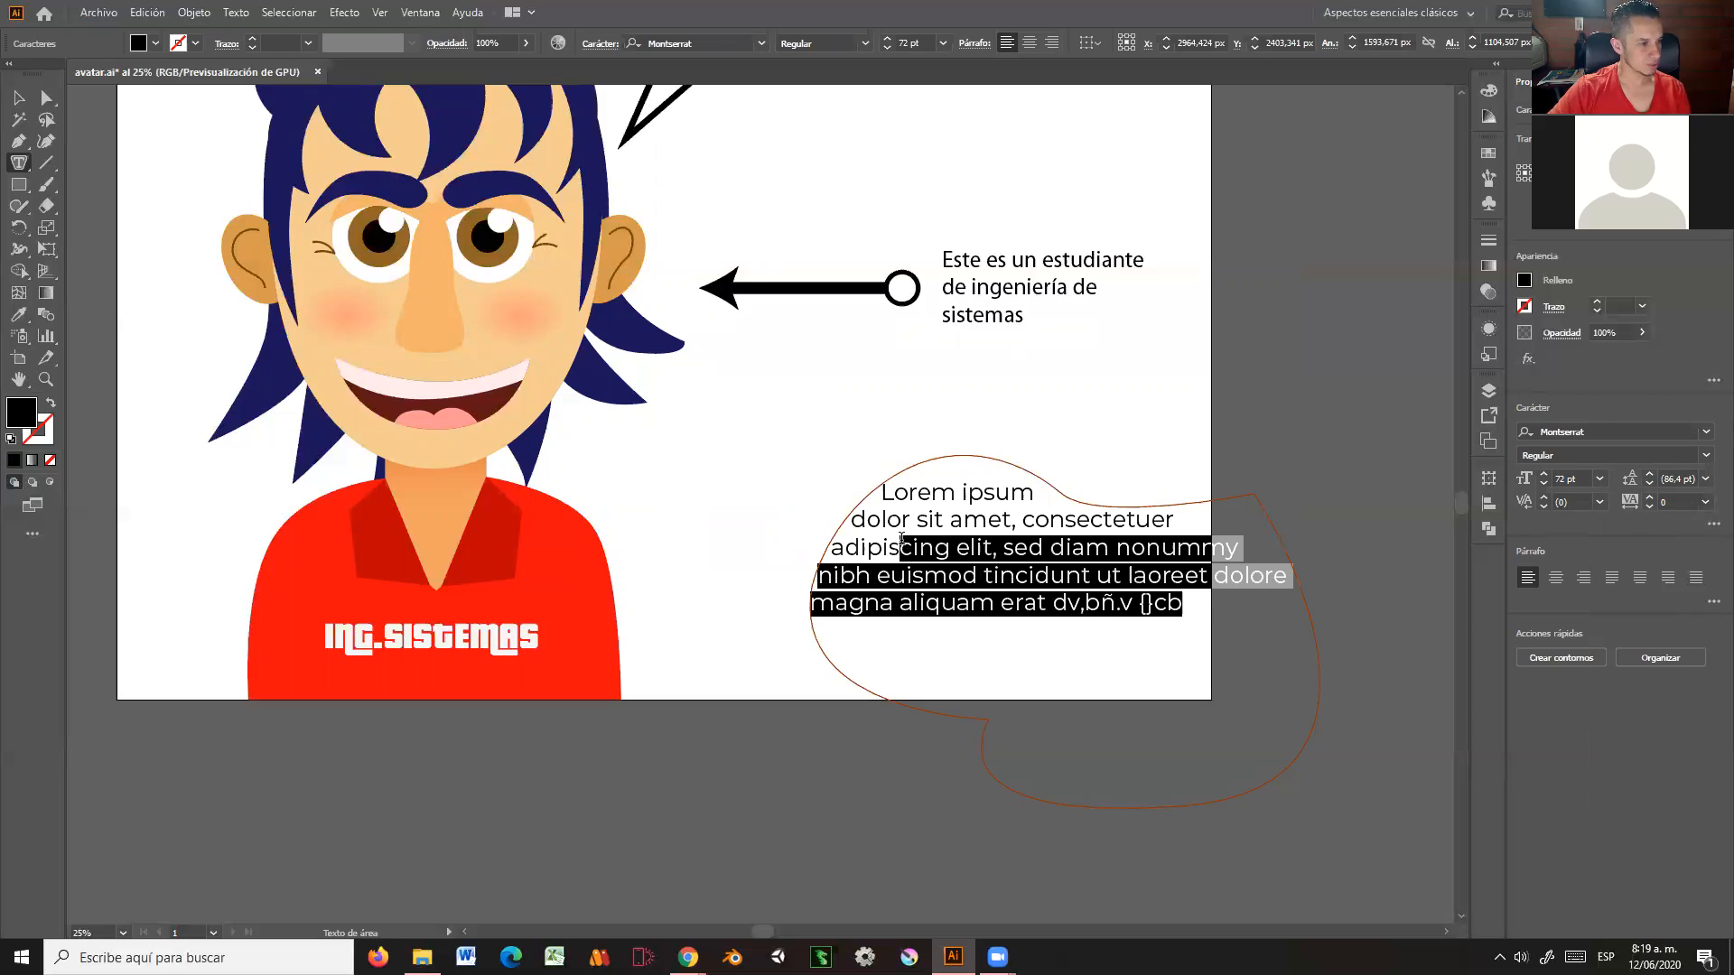
click(1161, 615)
key(ctrl+v)
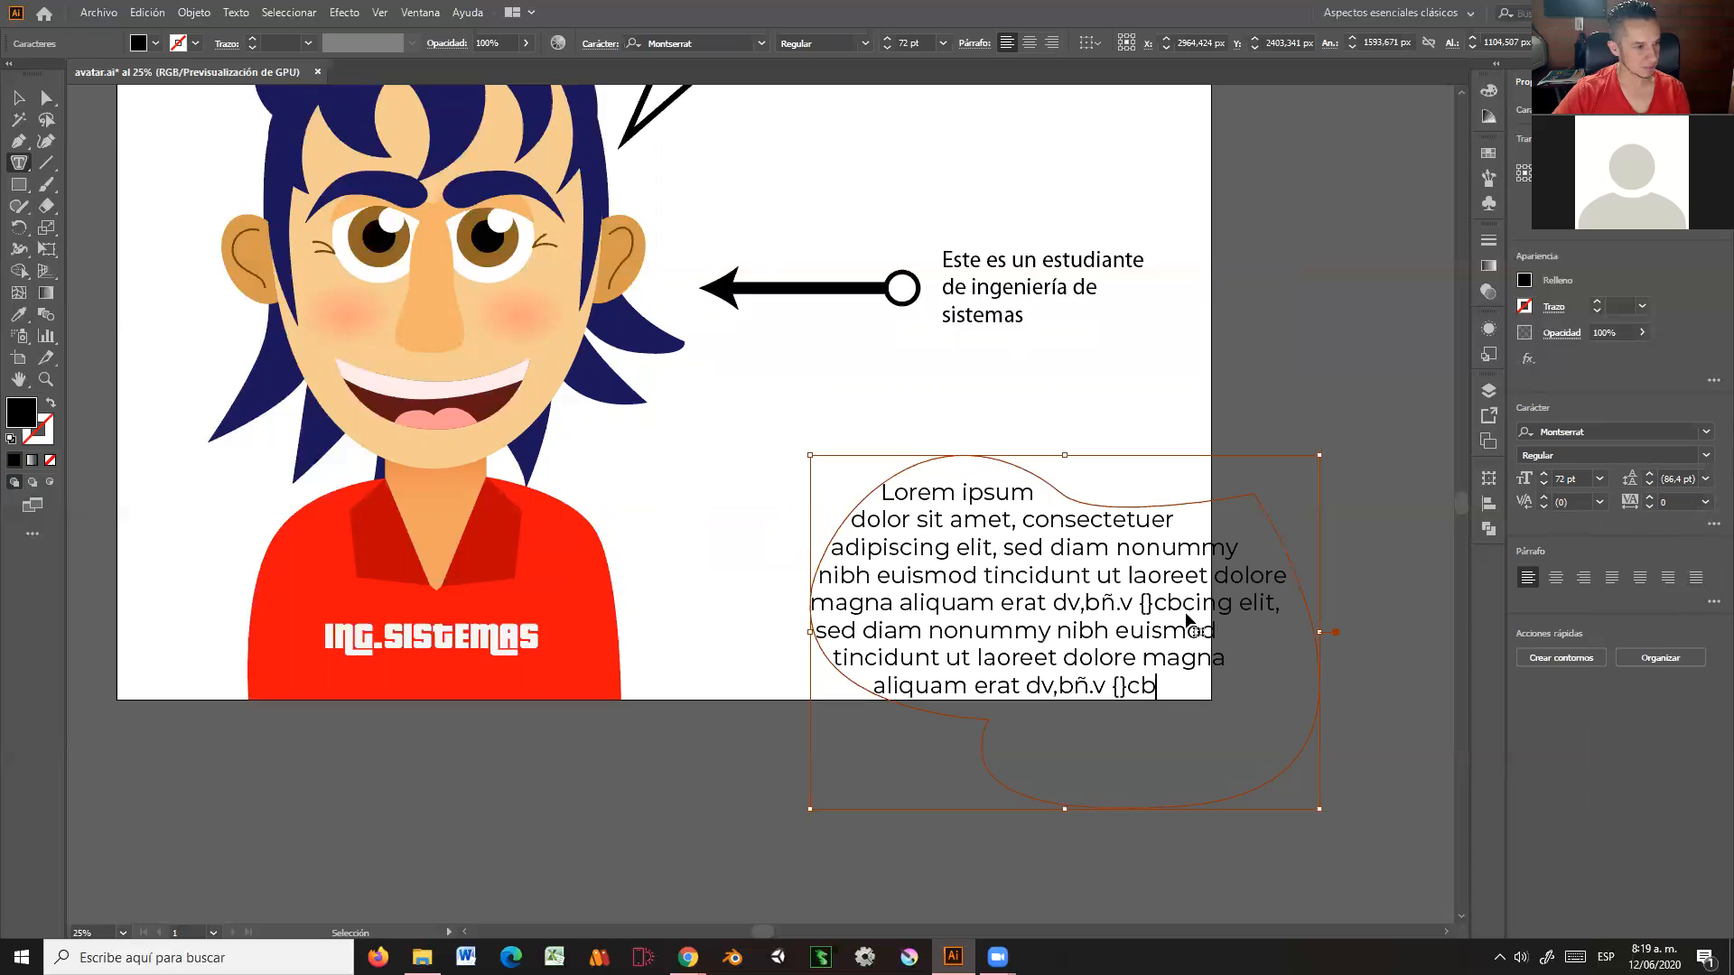
key(ctrl+v)
key(ctrl+shift+a)
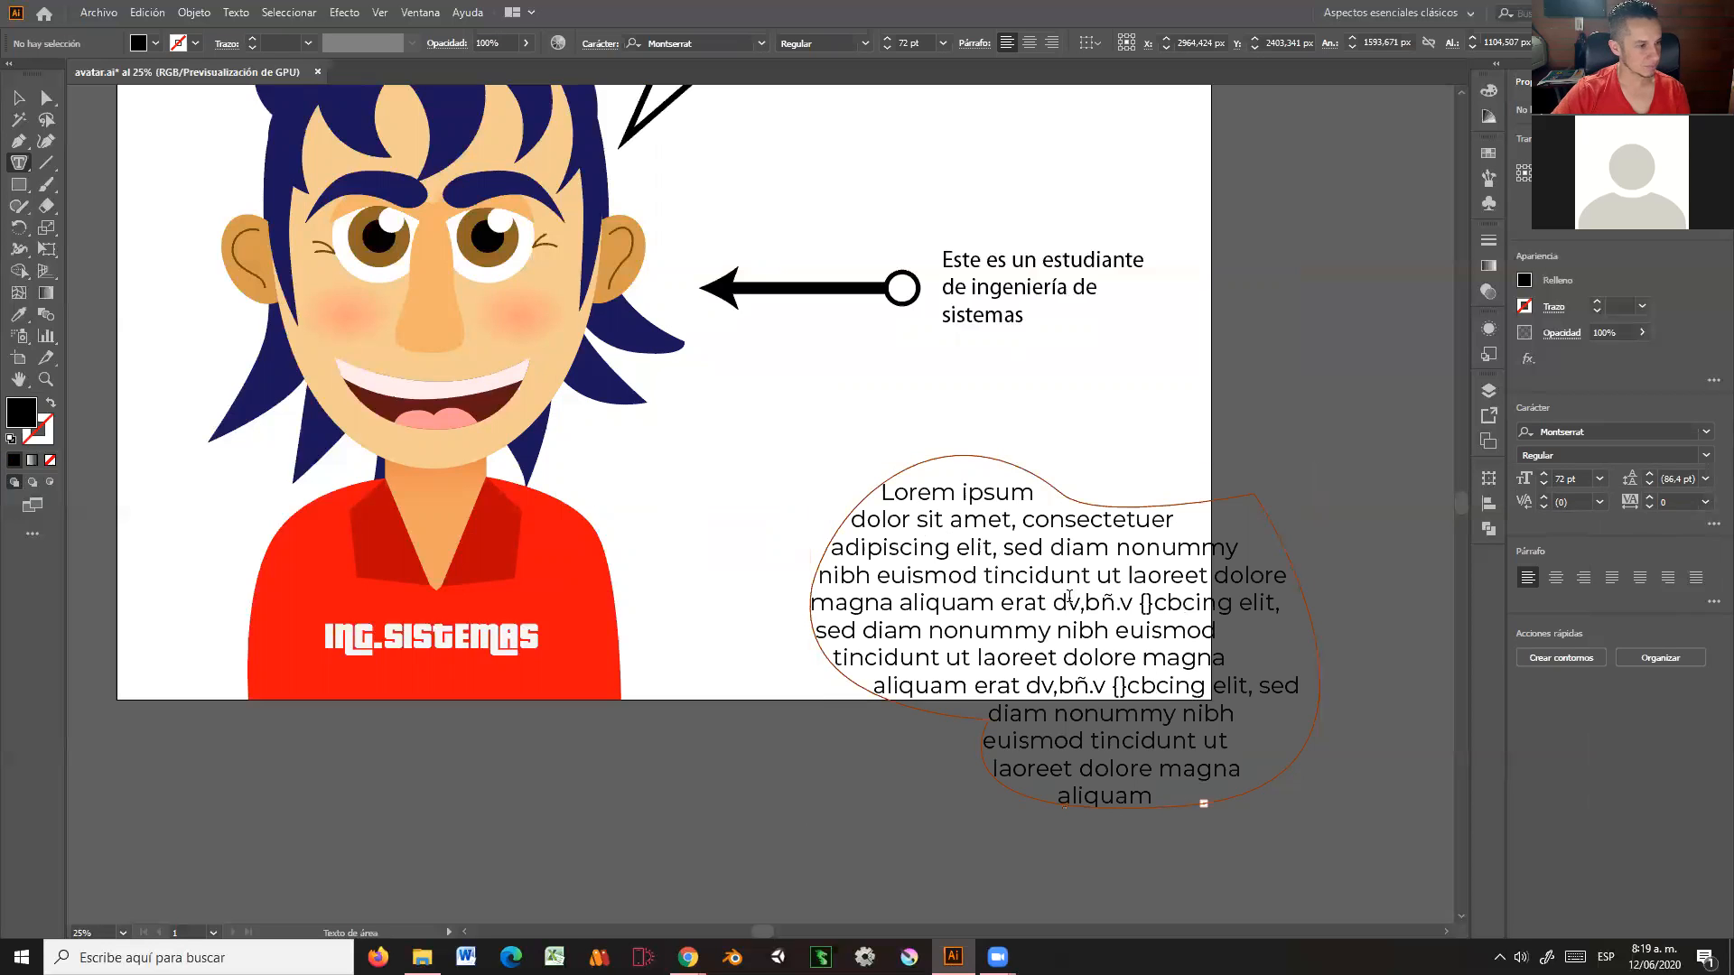
Step: Move the curved area text up beside the HOLA MUNDO speech bubble
click(20, 100)
key(space)
drag(1062, 571, 1178, 256)
key(space)
drag(1178, 417, 828, 450)
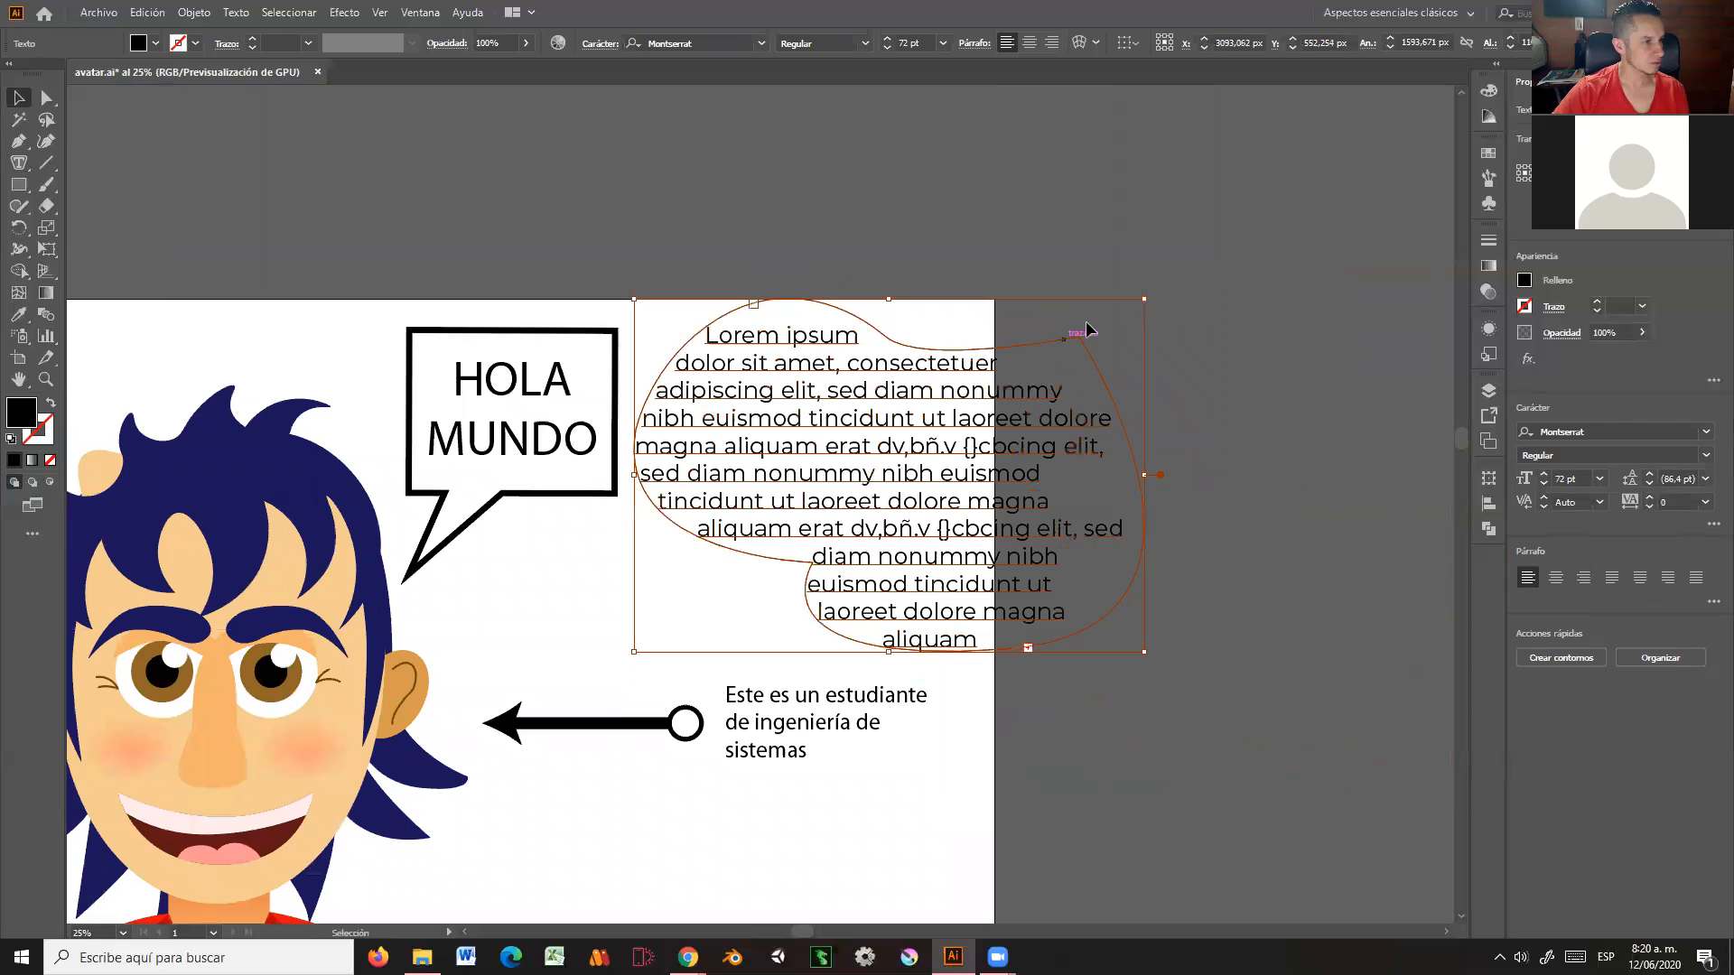
Step: Shrink the curved area text to about 953 px wide and place it inside the artboard's upper-right corner
drag(1146, 296, 939, 441)
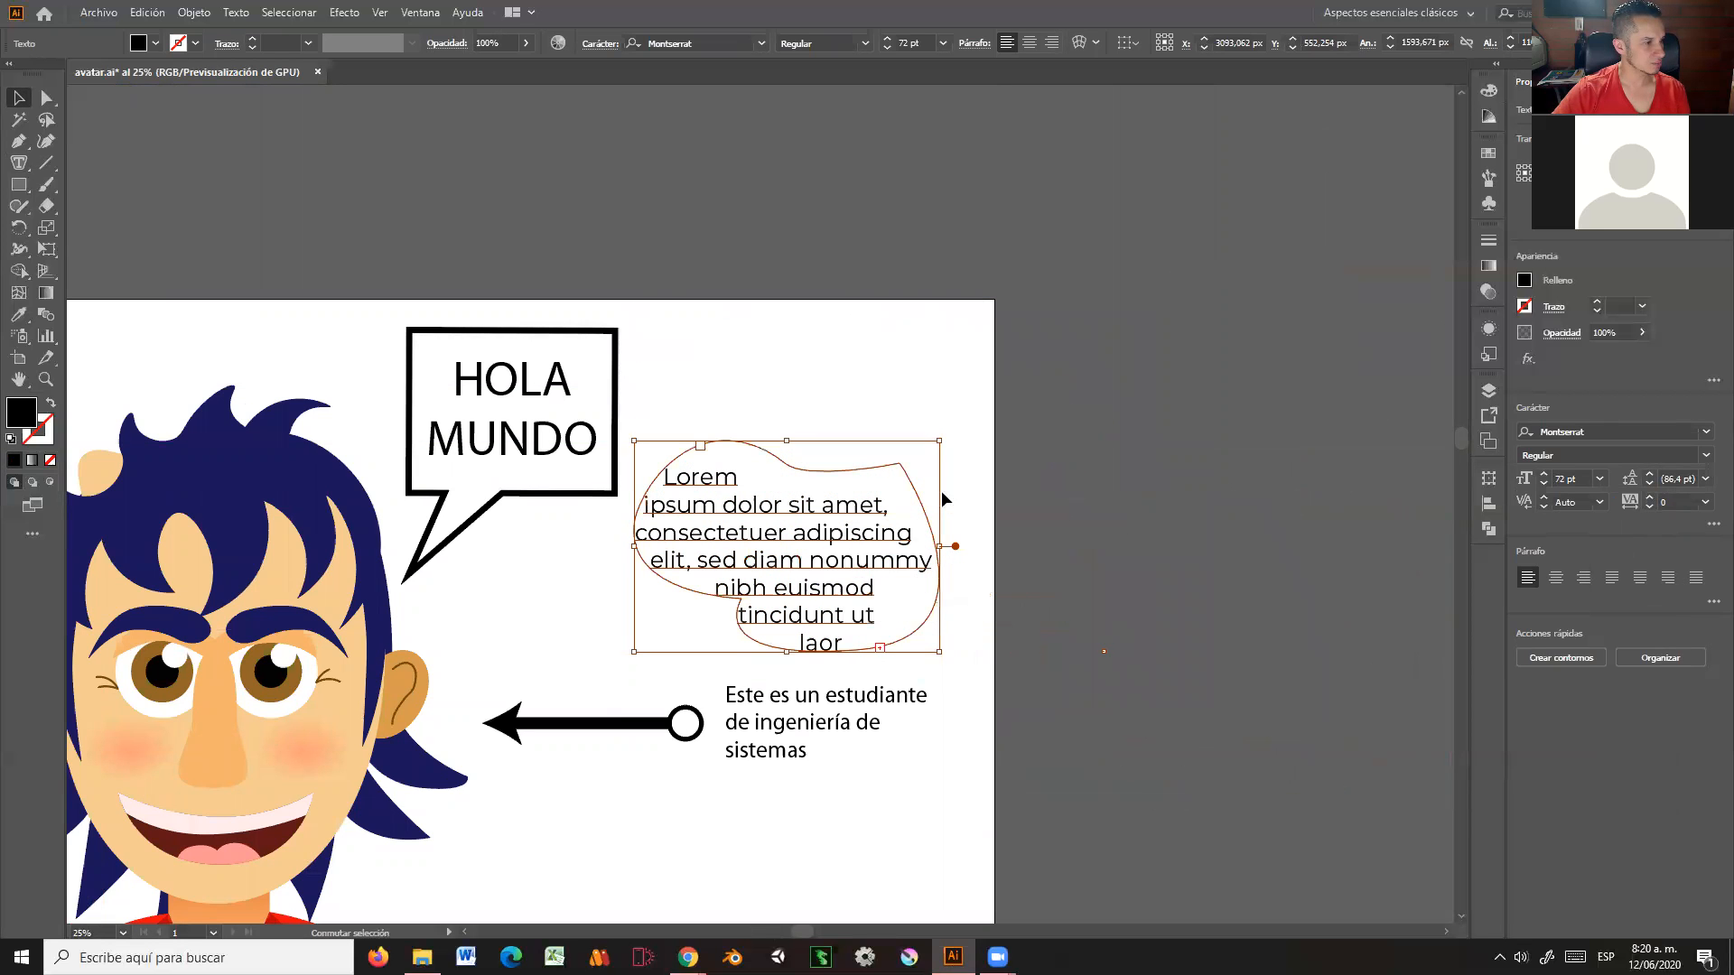
drag(799, 523, 837, 401)
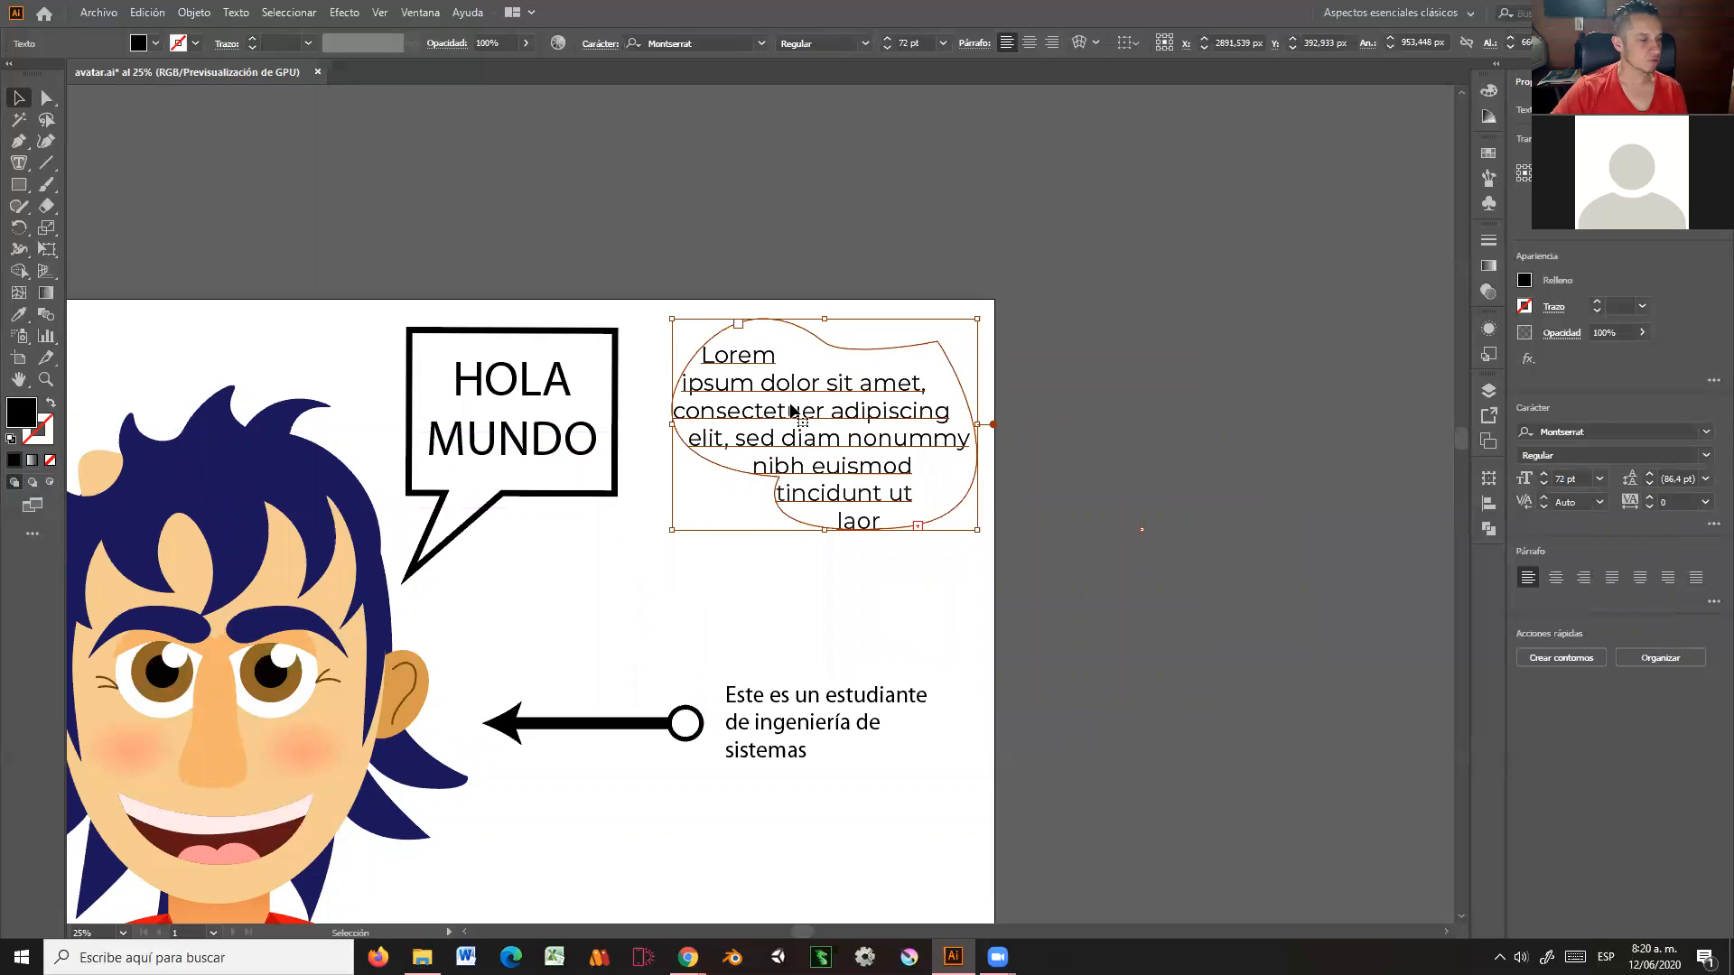
click(802, 263)
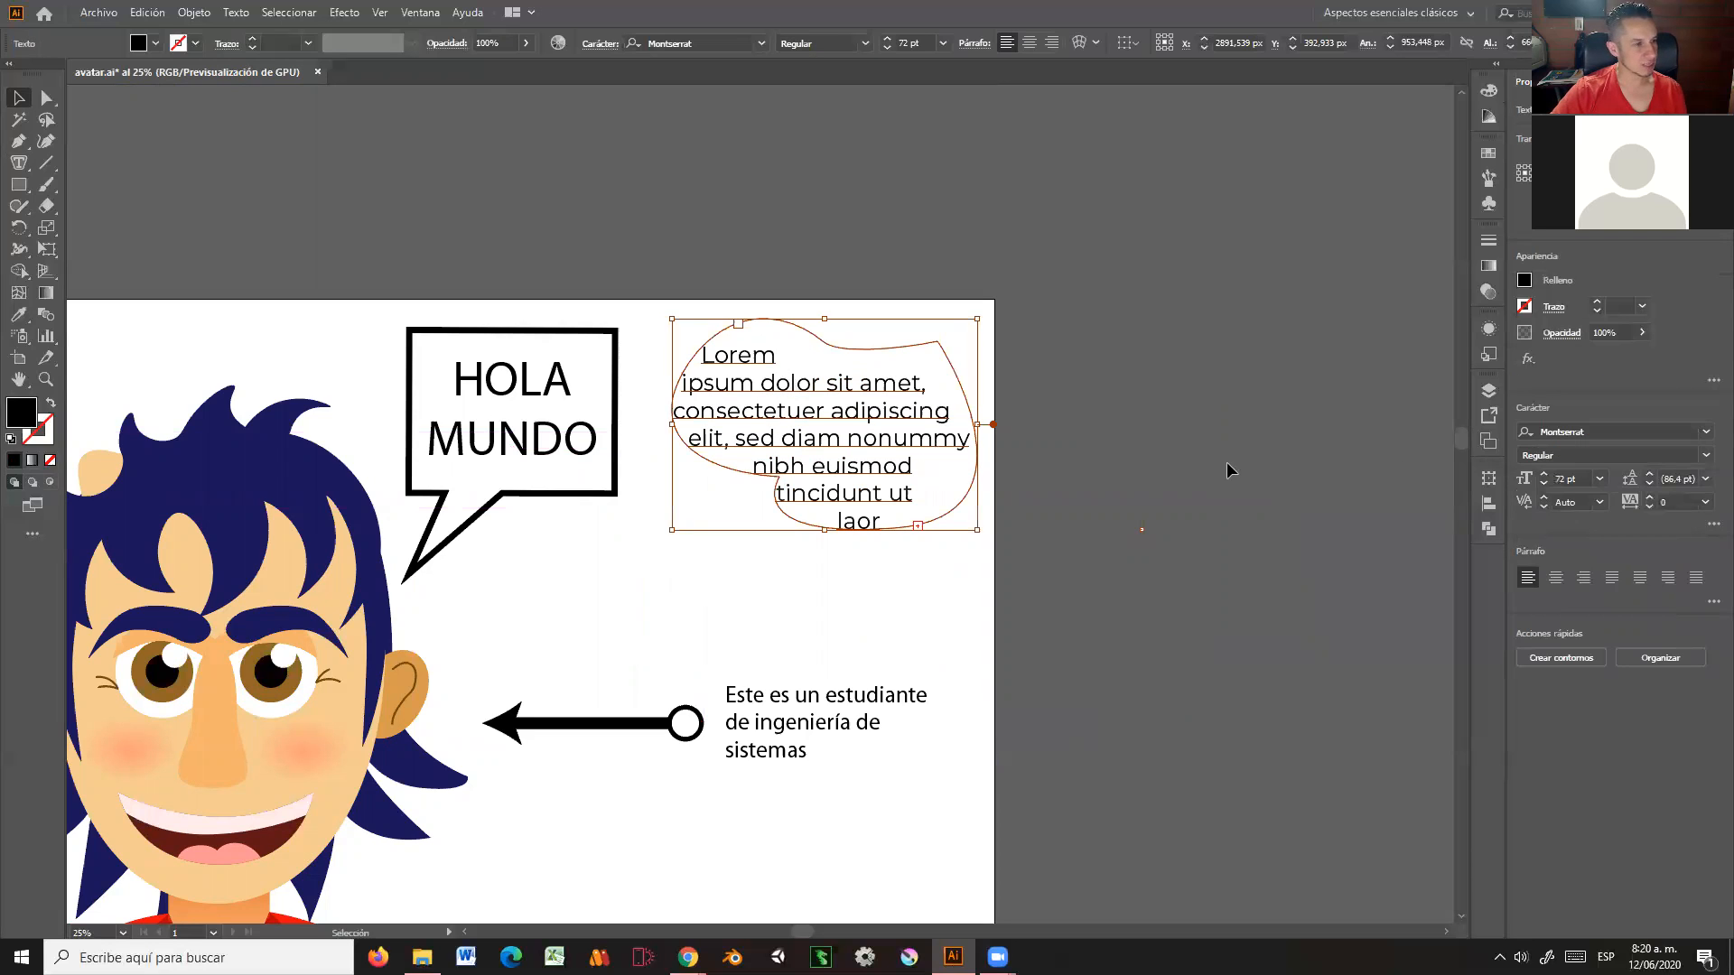
Step: Set the font size of the curved area text to 48 pt
click(1600, 480)
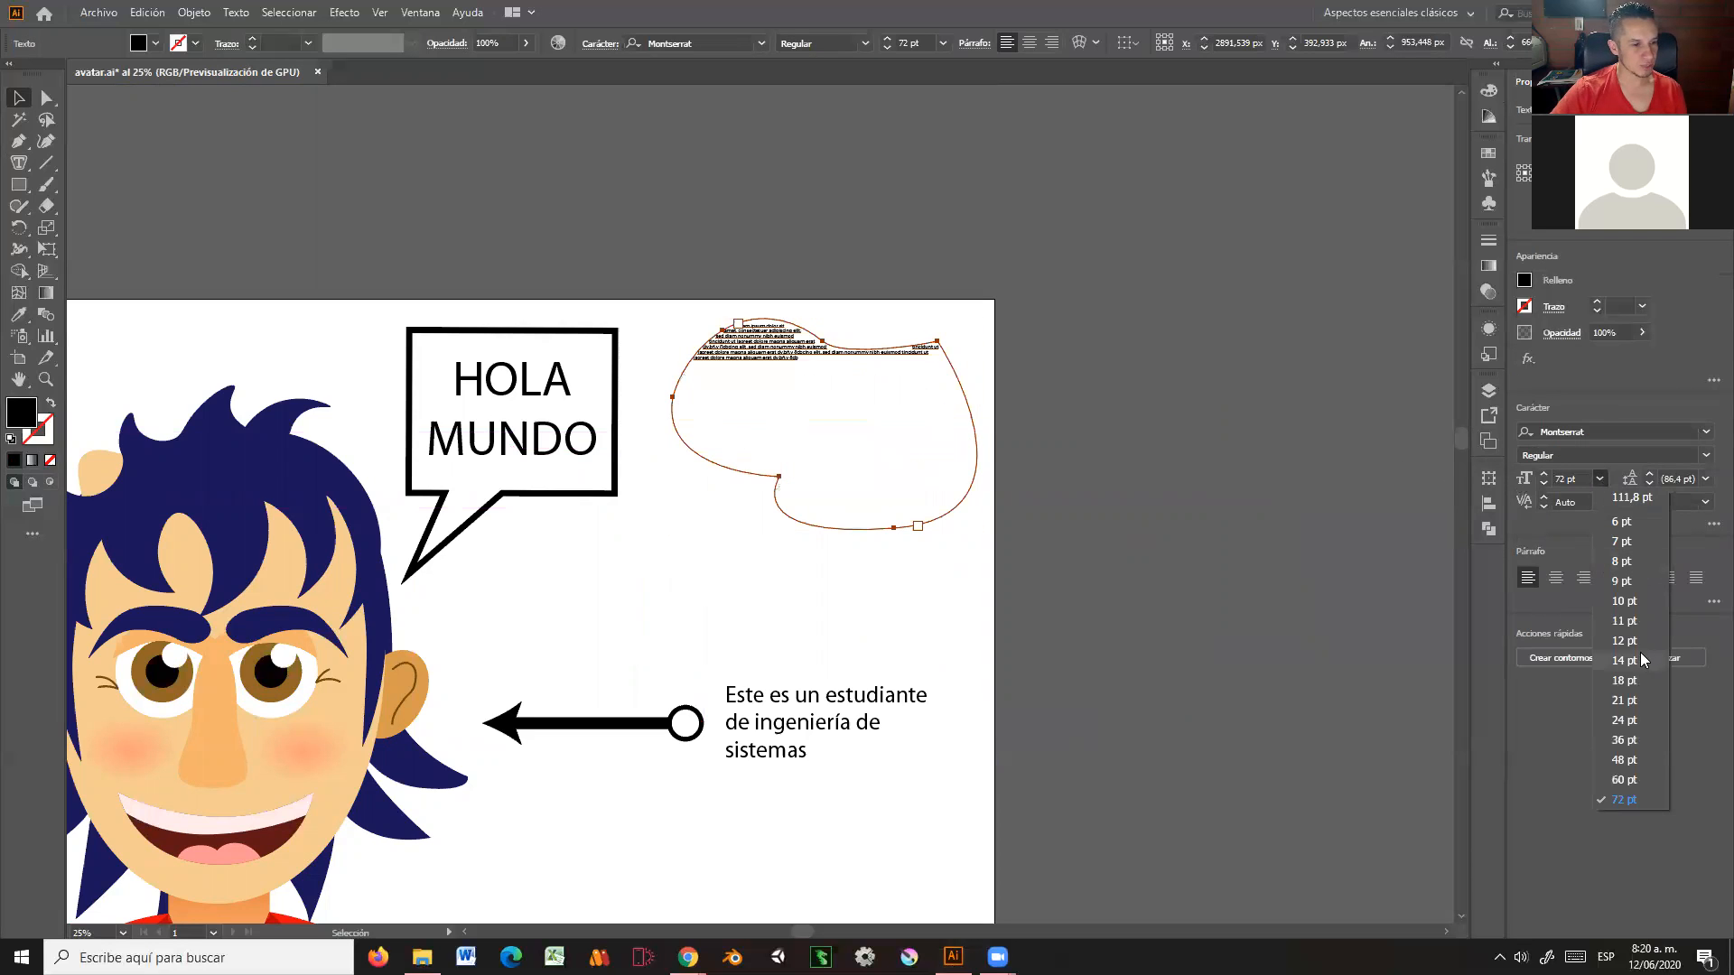
click(1626, 760)
click(1137, 605)
click(889, 467)
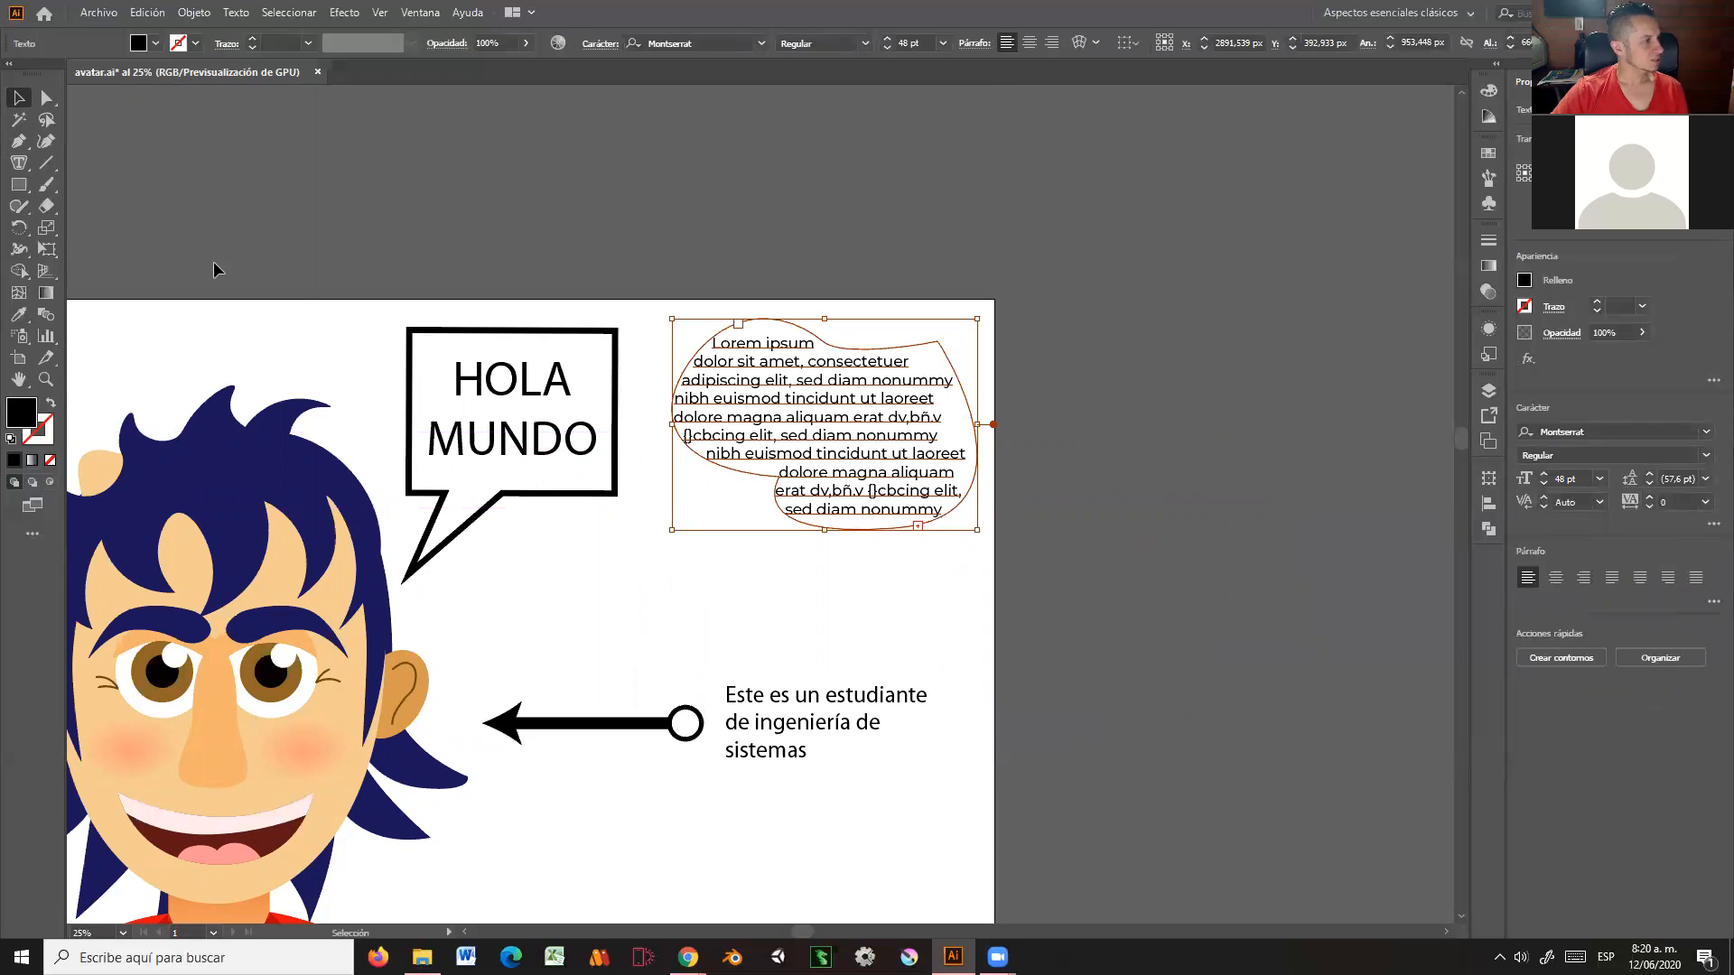
Step: Draw a closed bell-shaped figure about 1195 by 1253 px beside the artboard with the Pen tool and move it up slightly
click(21, 143)
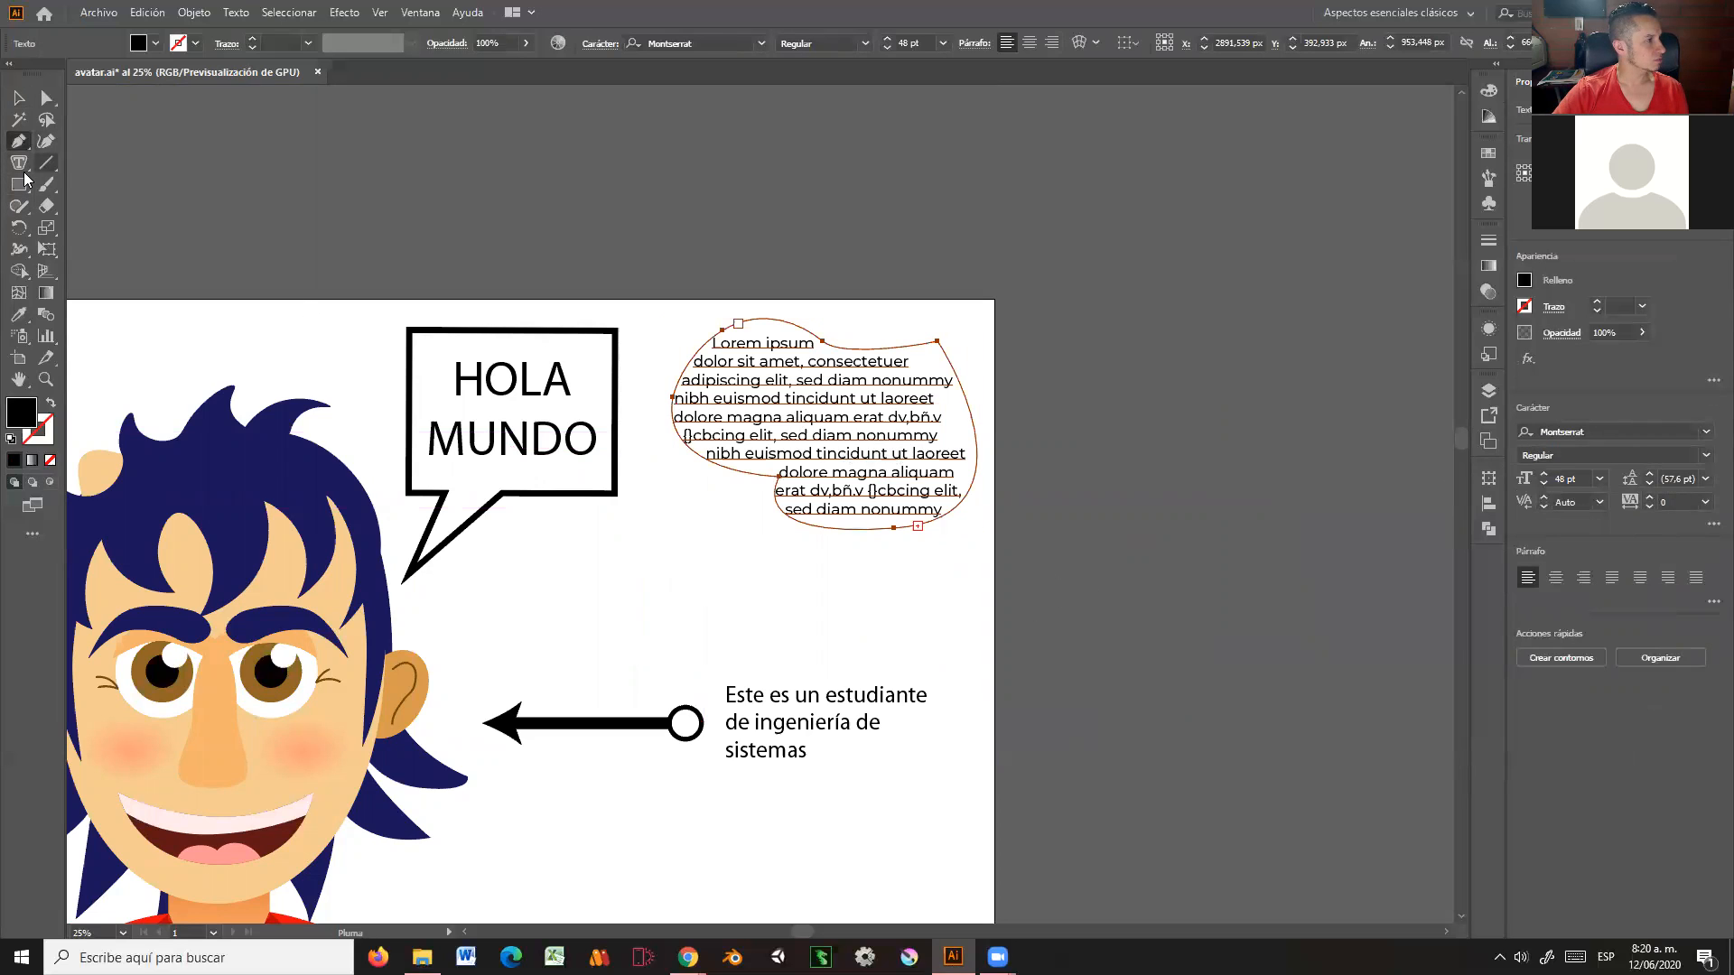
click(1160, 349)
drag(1297, 467, 1294, 510)
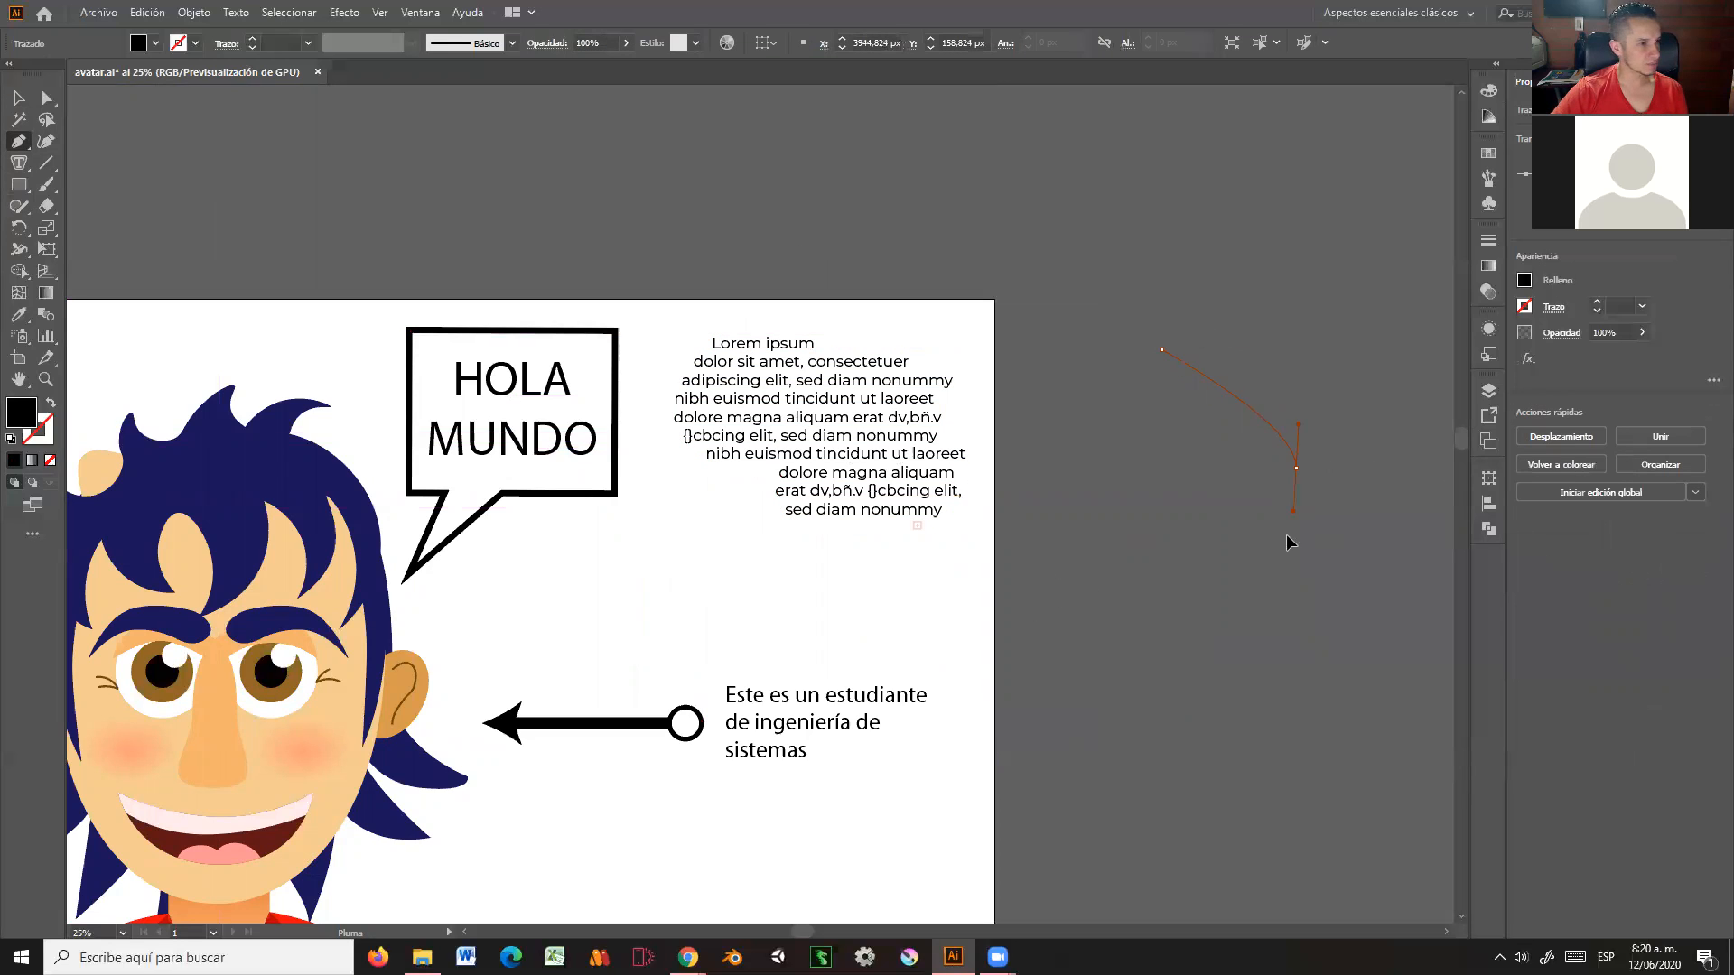
drag(1321, 567, 1000, 753)
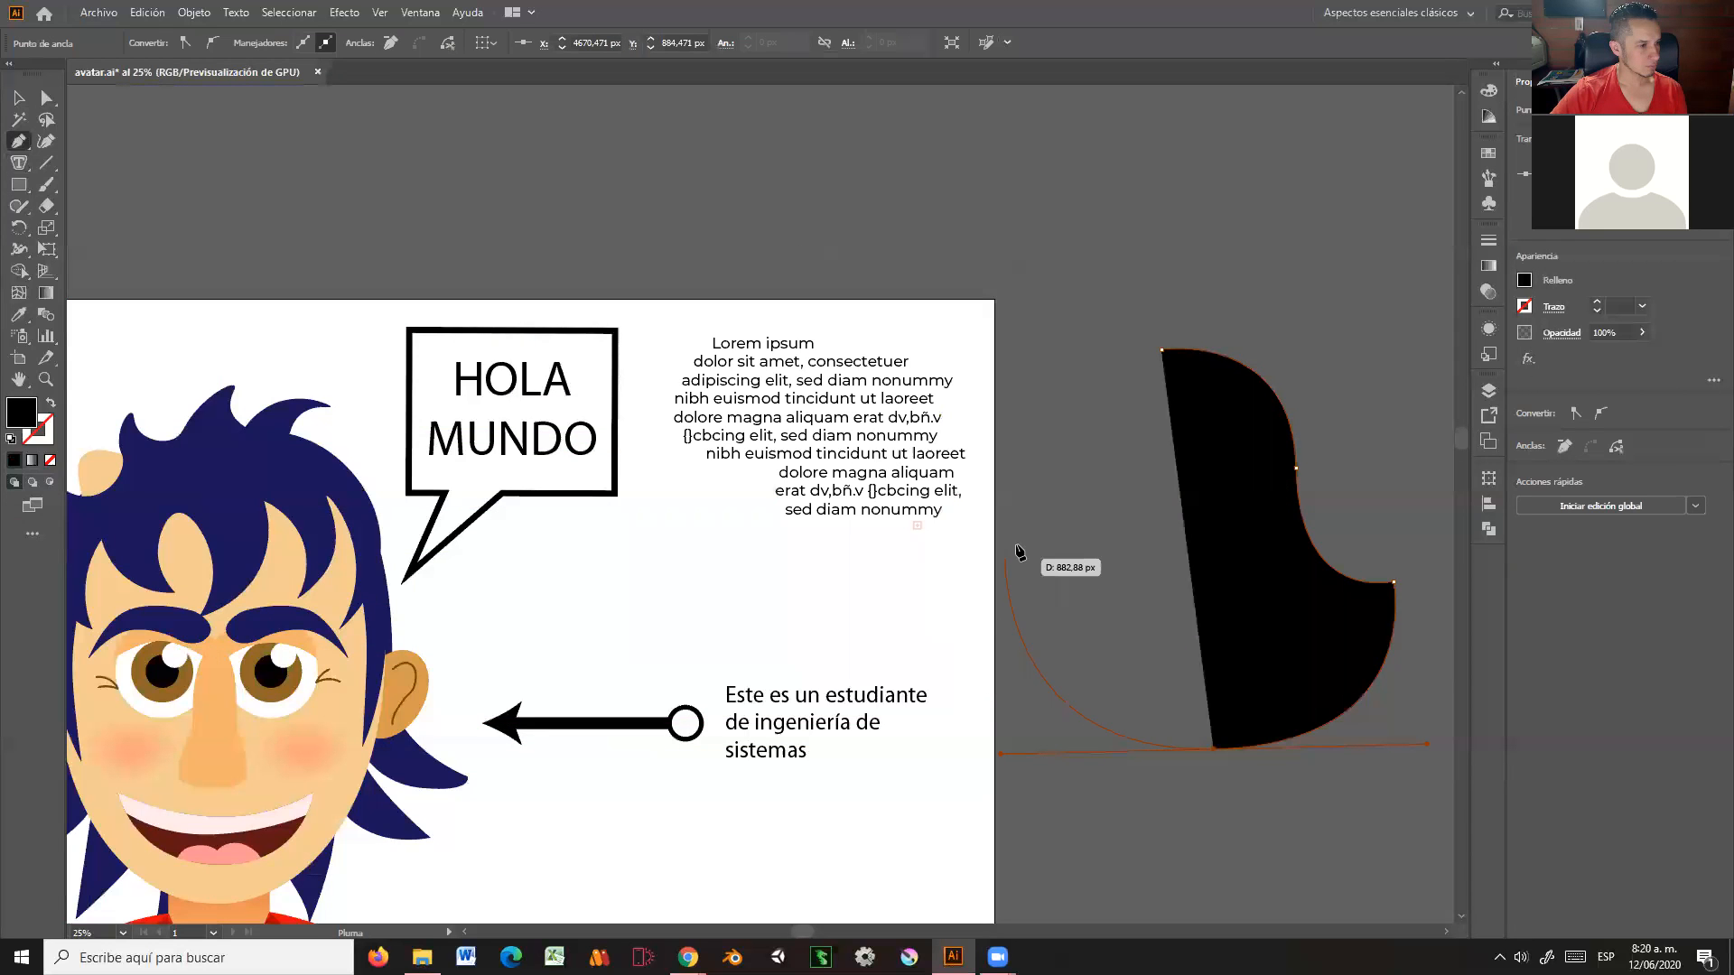
drag(1013, 592, 1122, 423)
drag(1161, 350, 1215, 327)
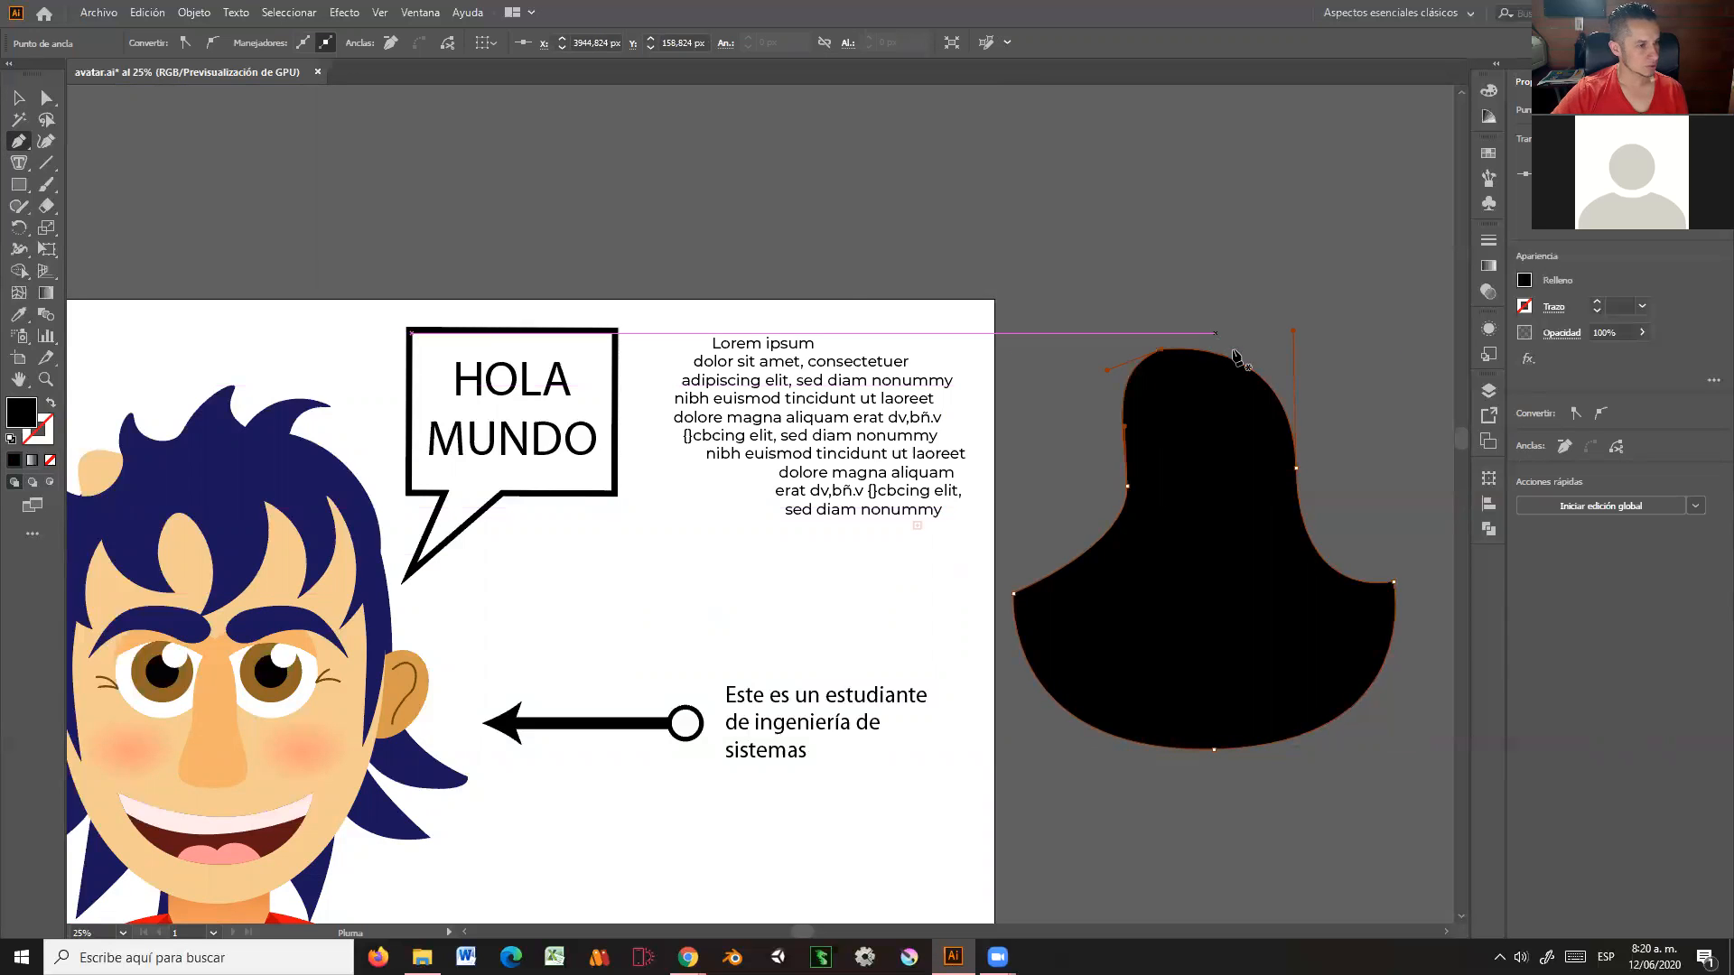
click(16, 98)
click(659, 231)
drag(1212, 524, 1216, 431)
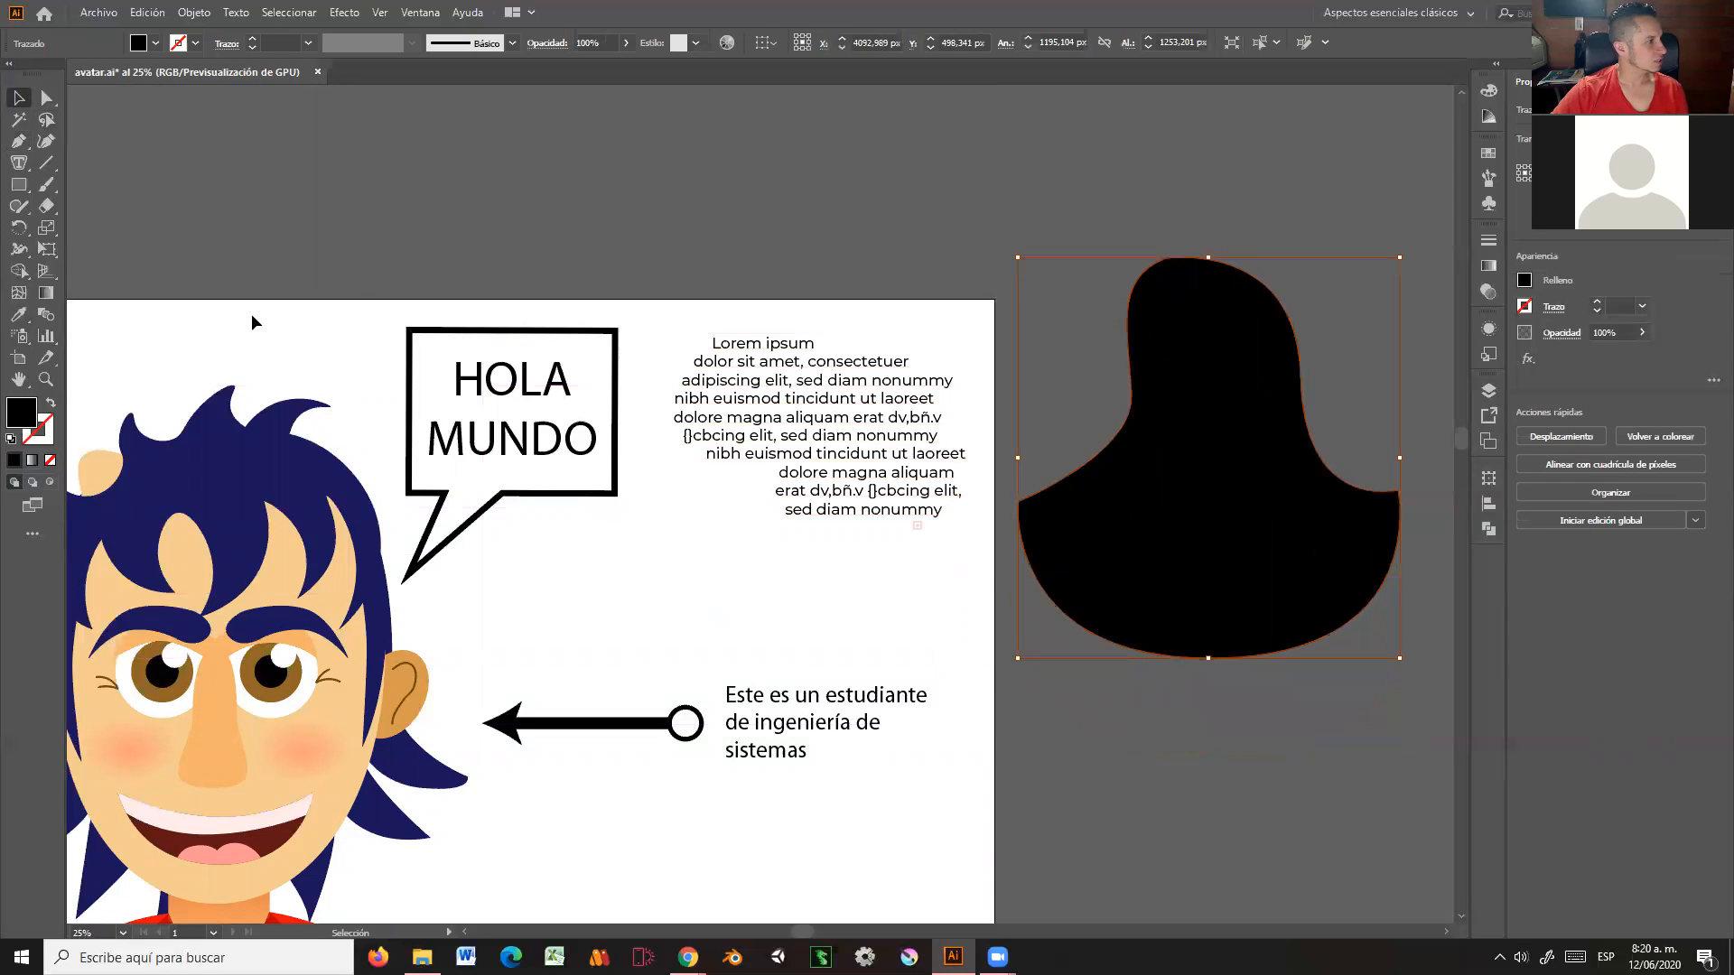
Step: Fill the black bell-shaped figure with Lorem ipsum area text using the Type tool, then deselect it
click(15, 165)
drag(12, 166, 105, 157)
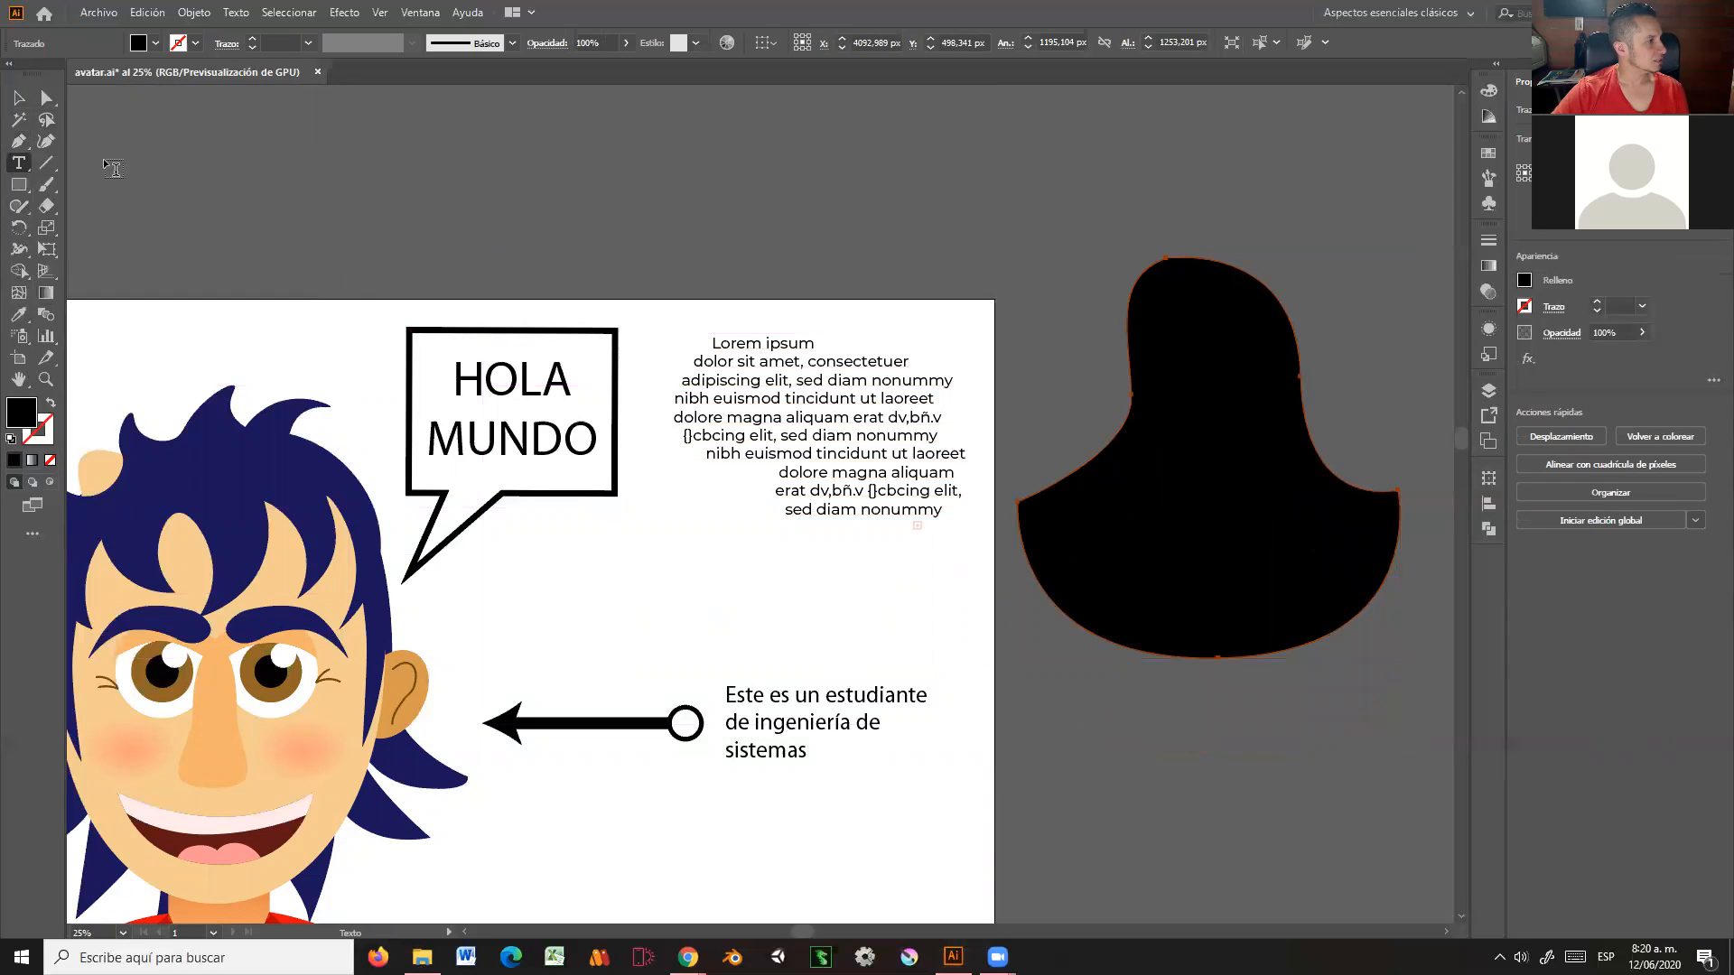
click(1156, 284)
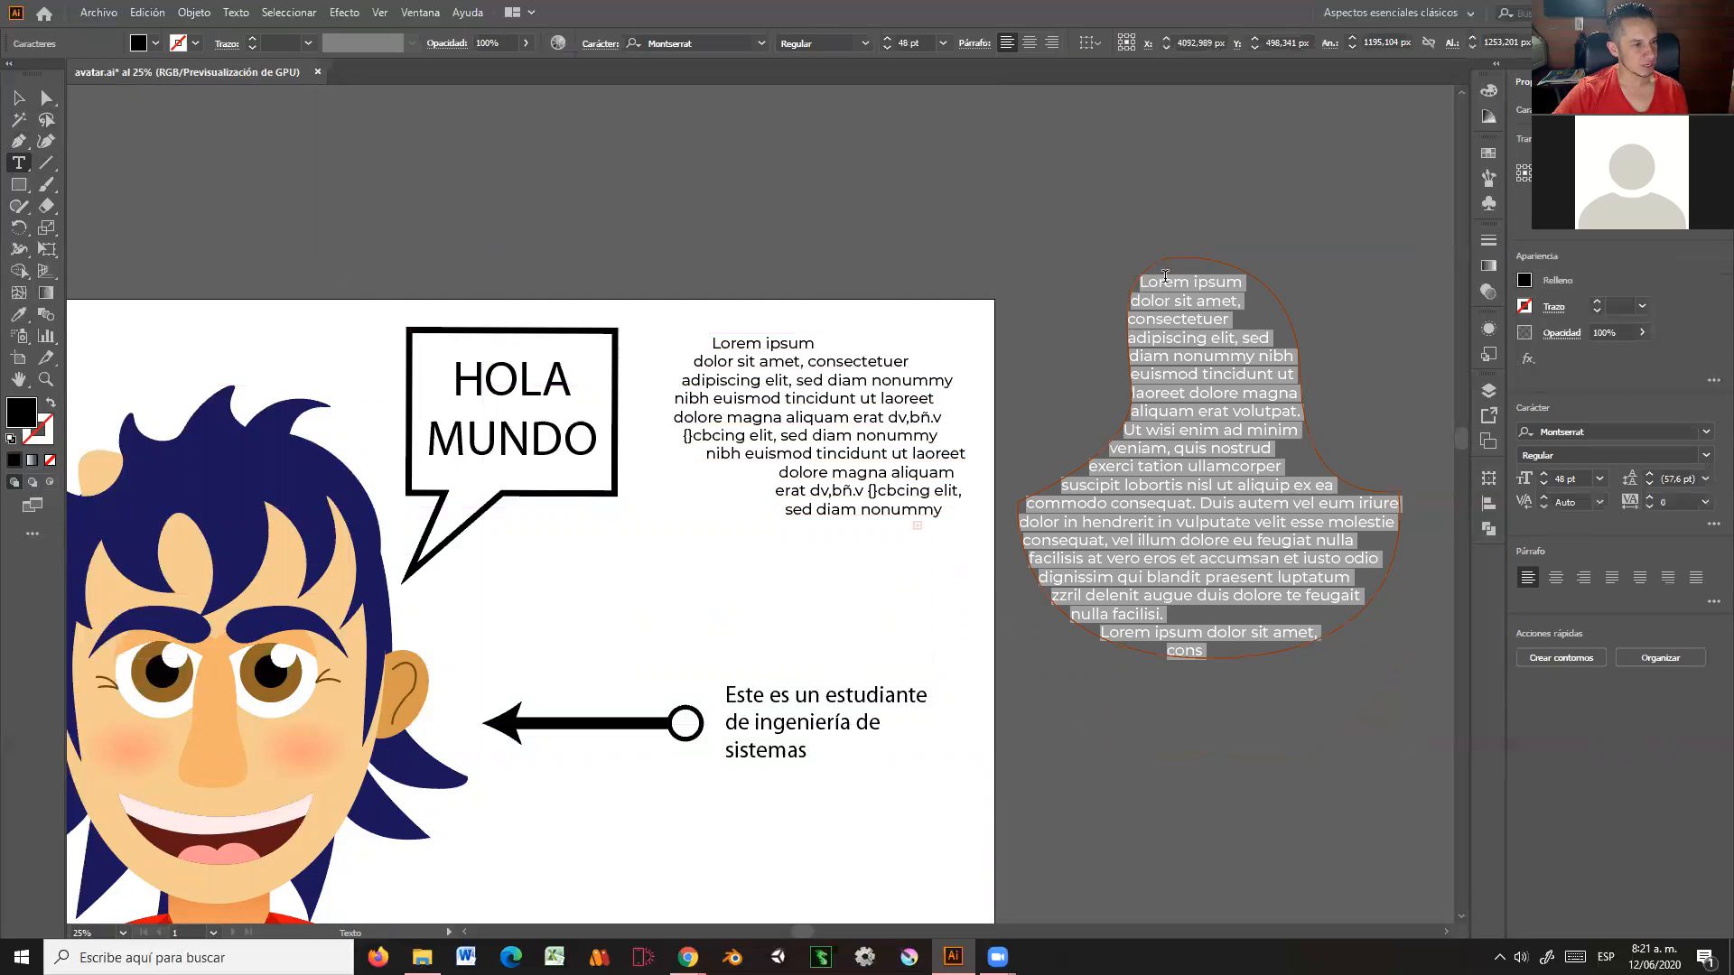
click(22, 98)
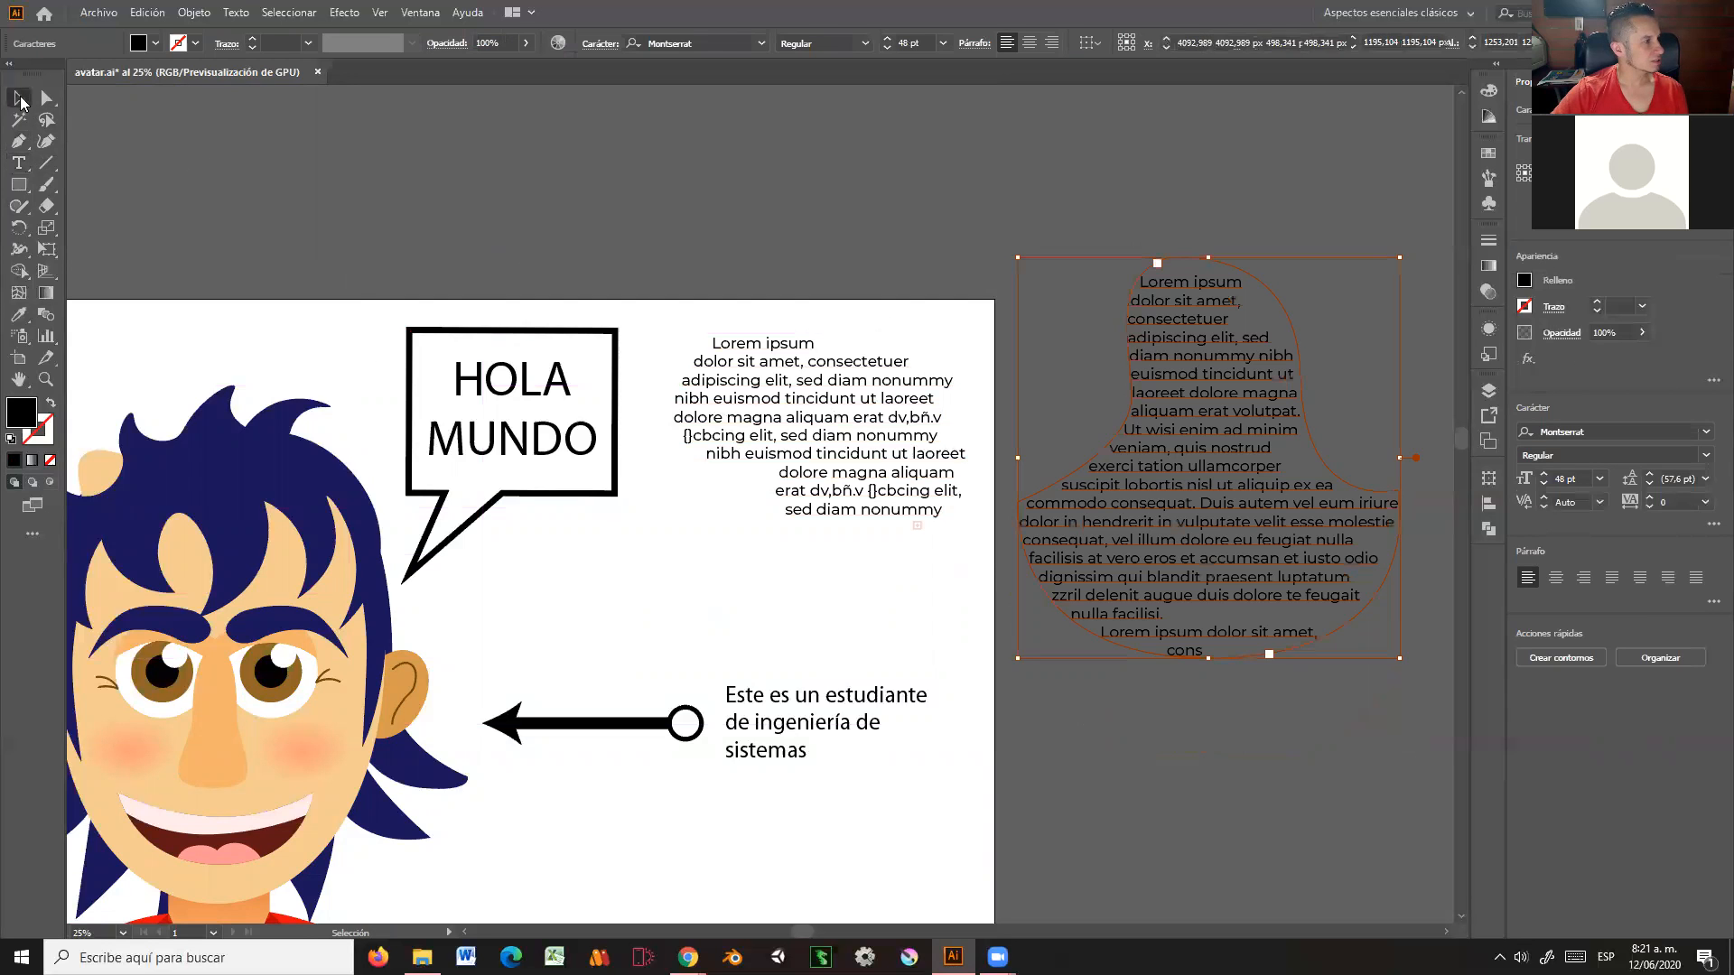
click(786, 204)
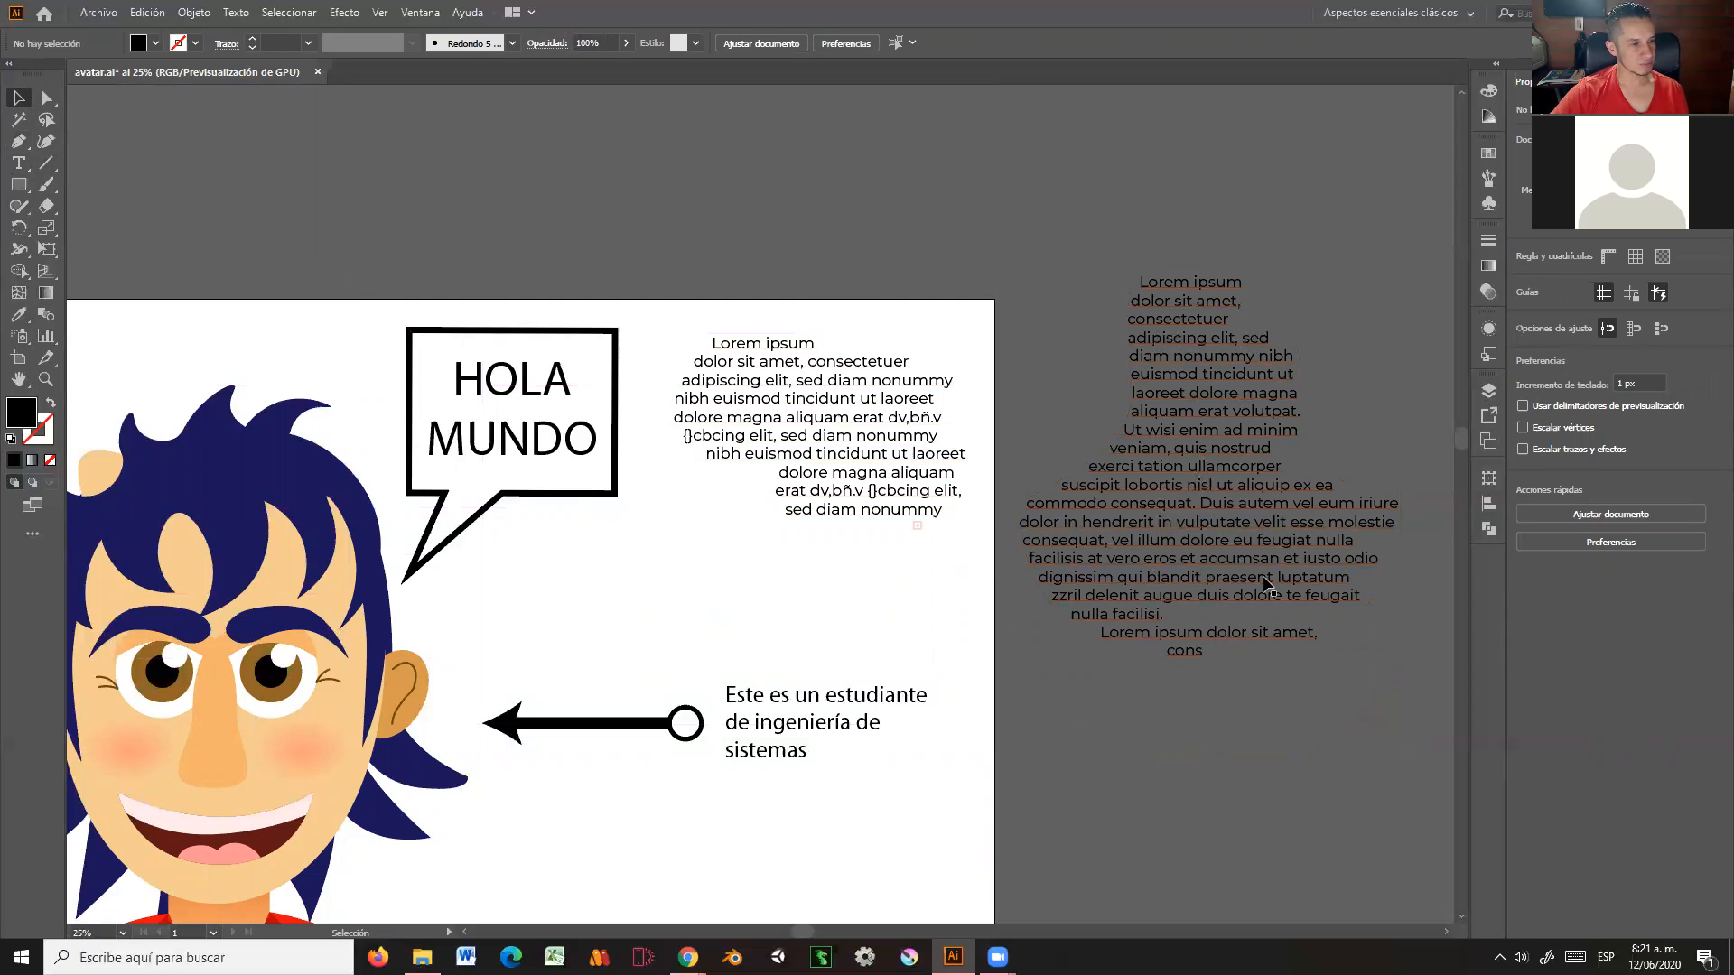
Step: Move the bell-shaped area text above the artboard, clear of the empty canvas area
drag(1211, 592, 873, 250)
drag(1110, 562, 705, 415)
click(21, 165)
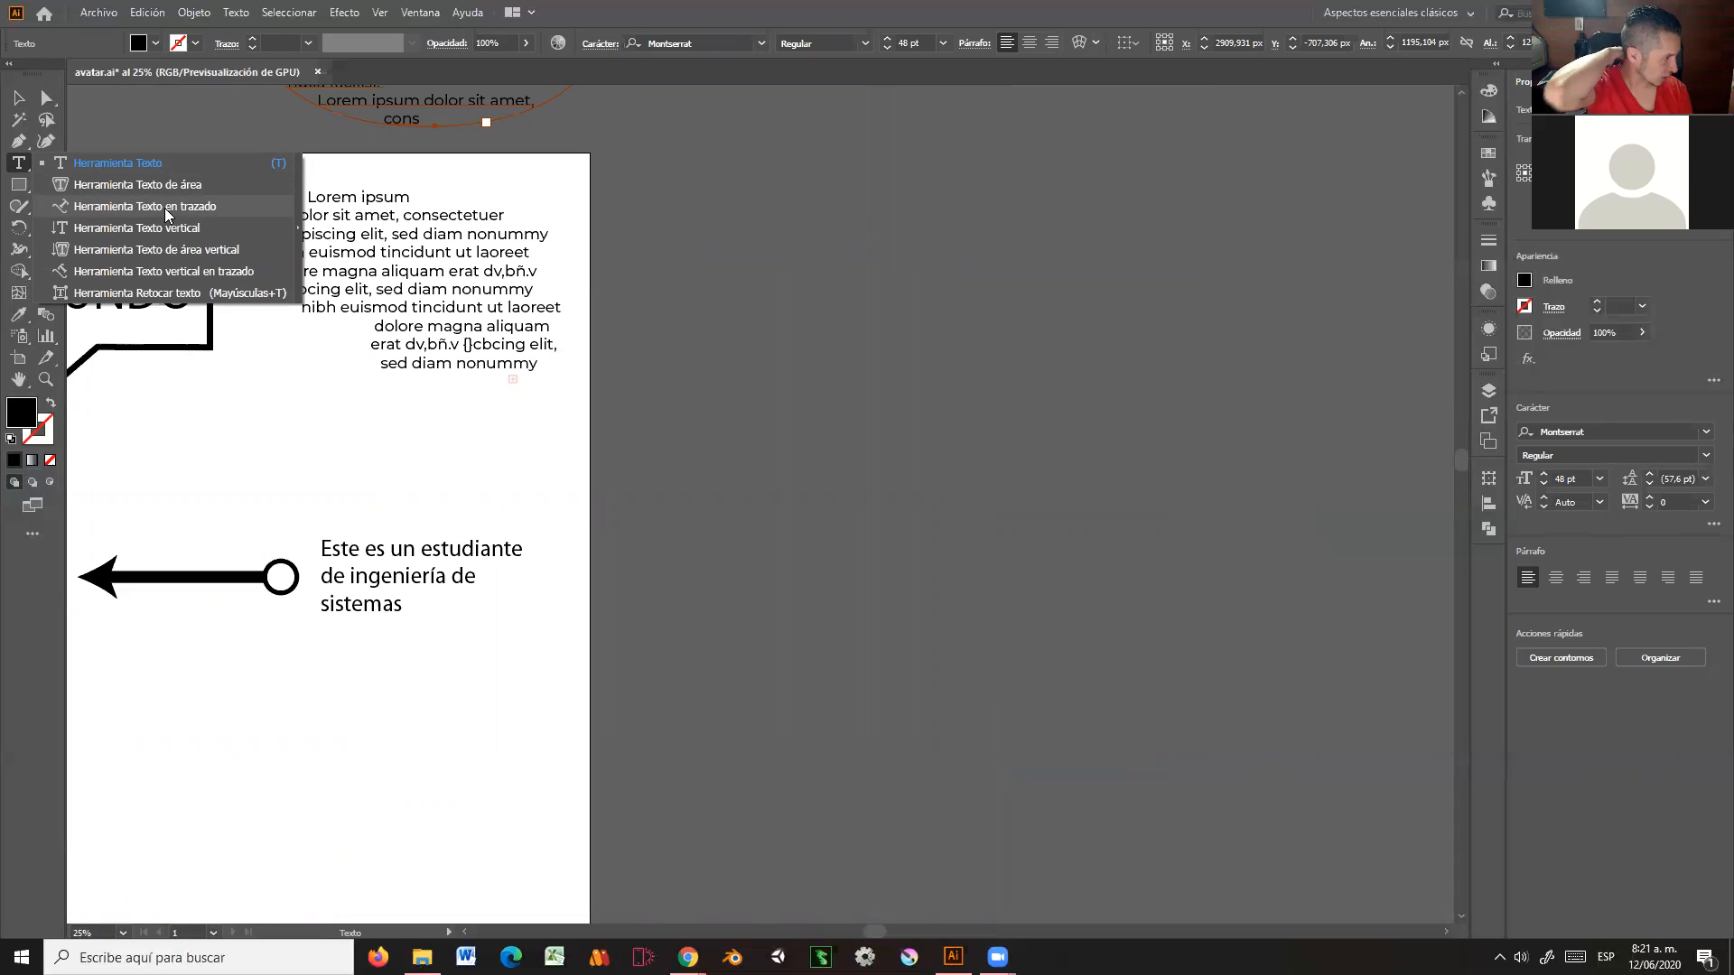
Step: Draw an open S-shaped curve about 1815 by 1219 px on the empty canvas beside the artboard with the Pen tool
click(18, 142)
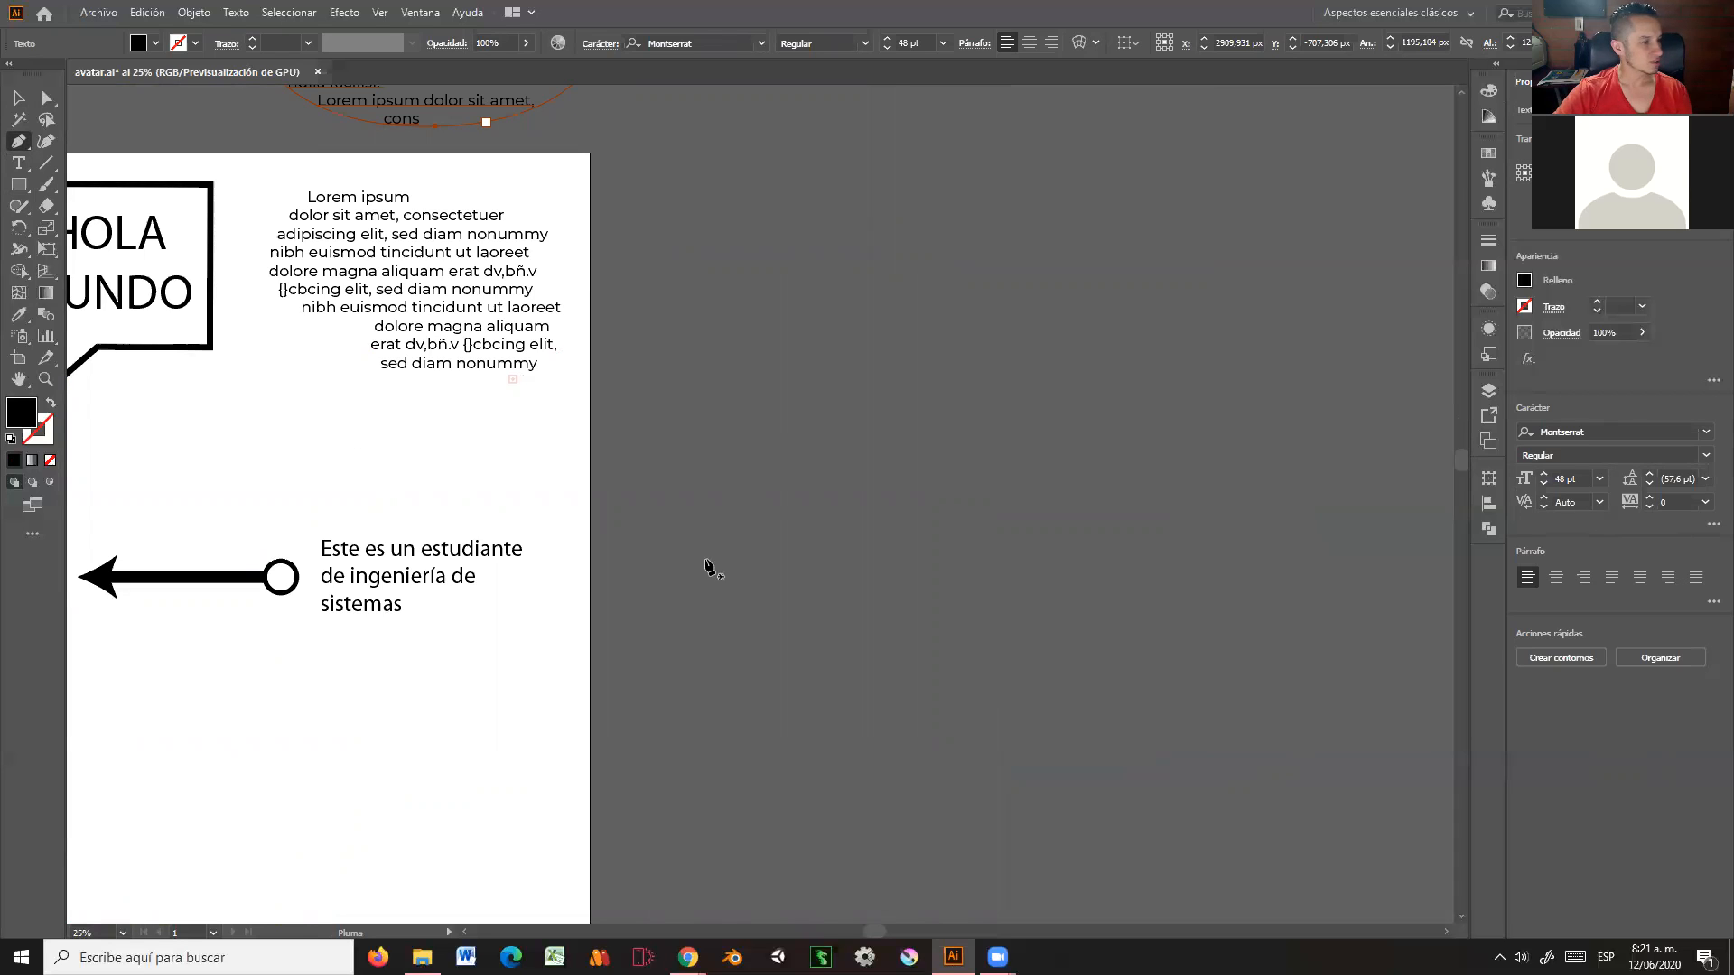
click(677, 379)
drag(927, 333, 1031, 348)
drag(1025, 557, 1027, 635)
drag(1257, 703, 1364, 642)
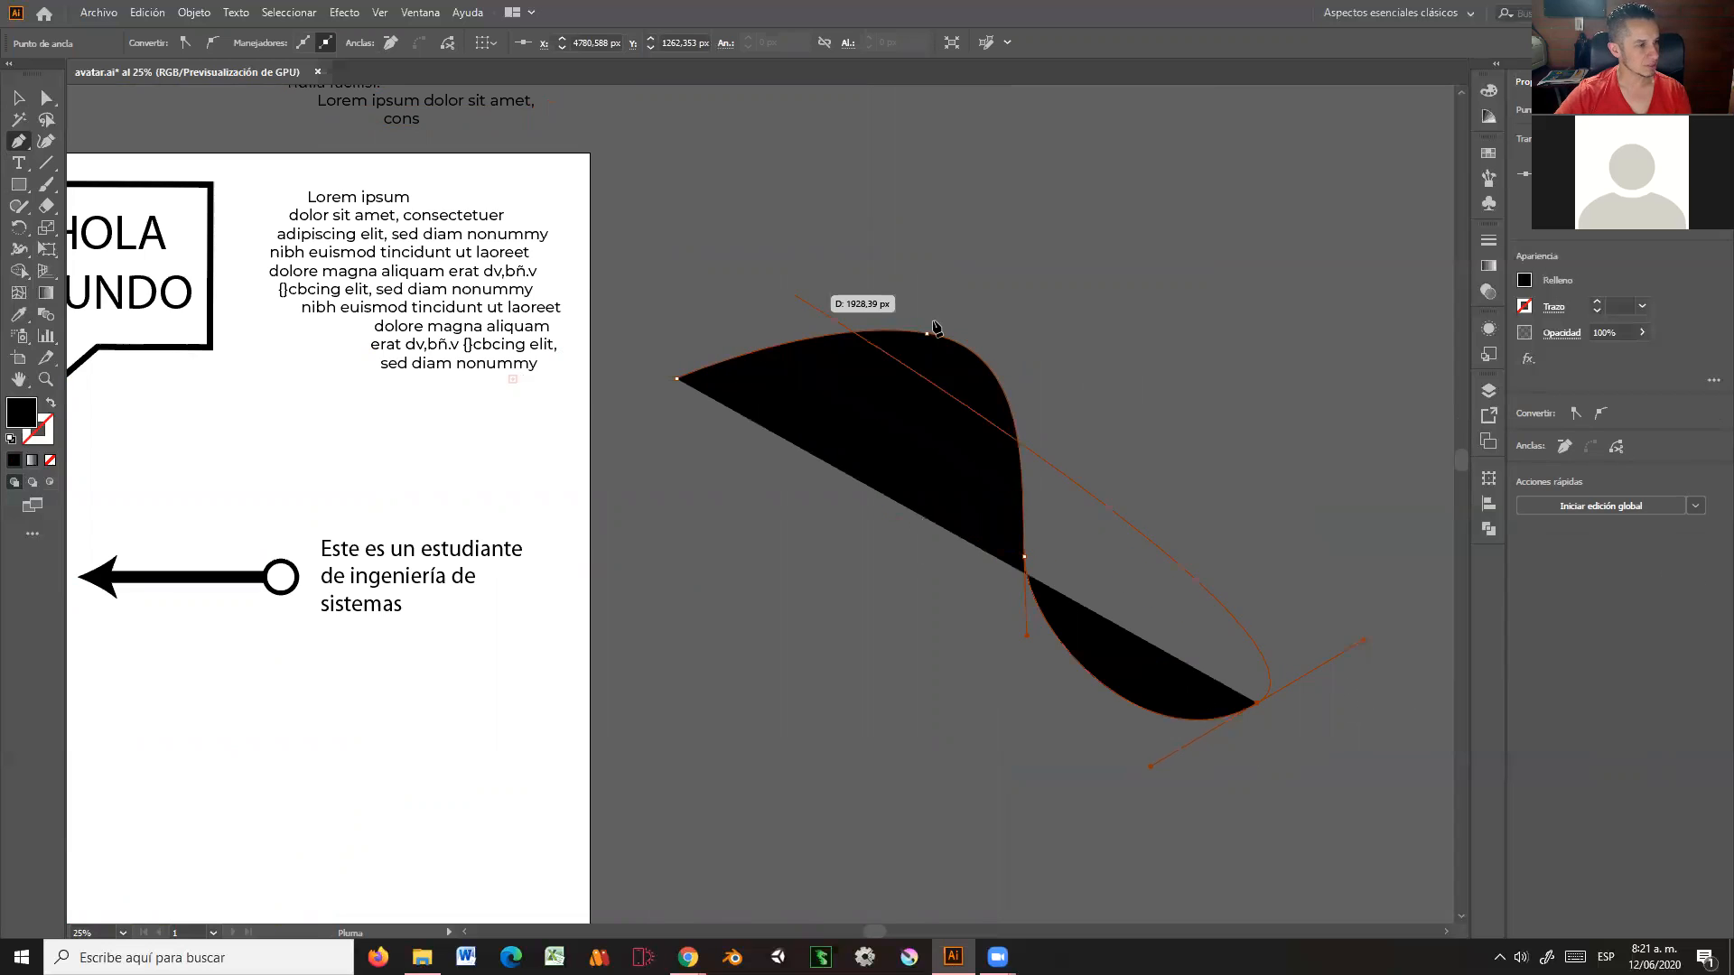
Step: Swap the S-curve's fill and stroke to give it a 1 pt black stroke without fill, then deselect it
key(v)
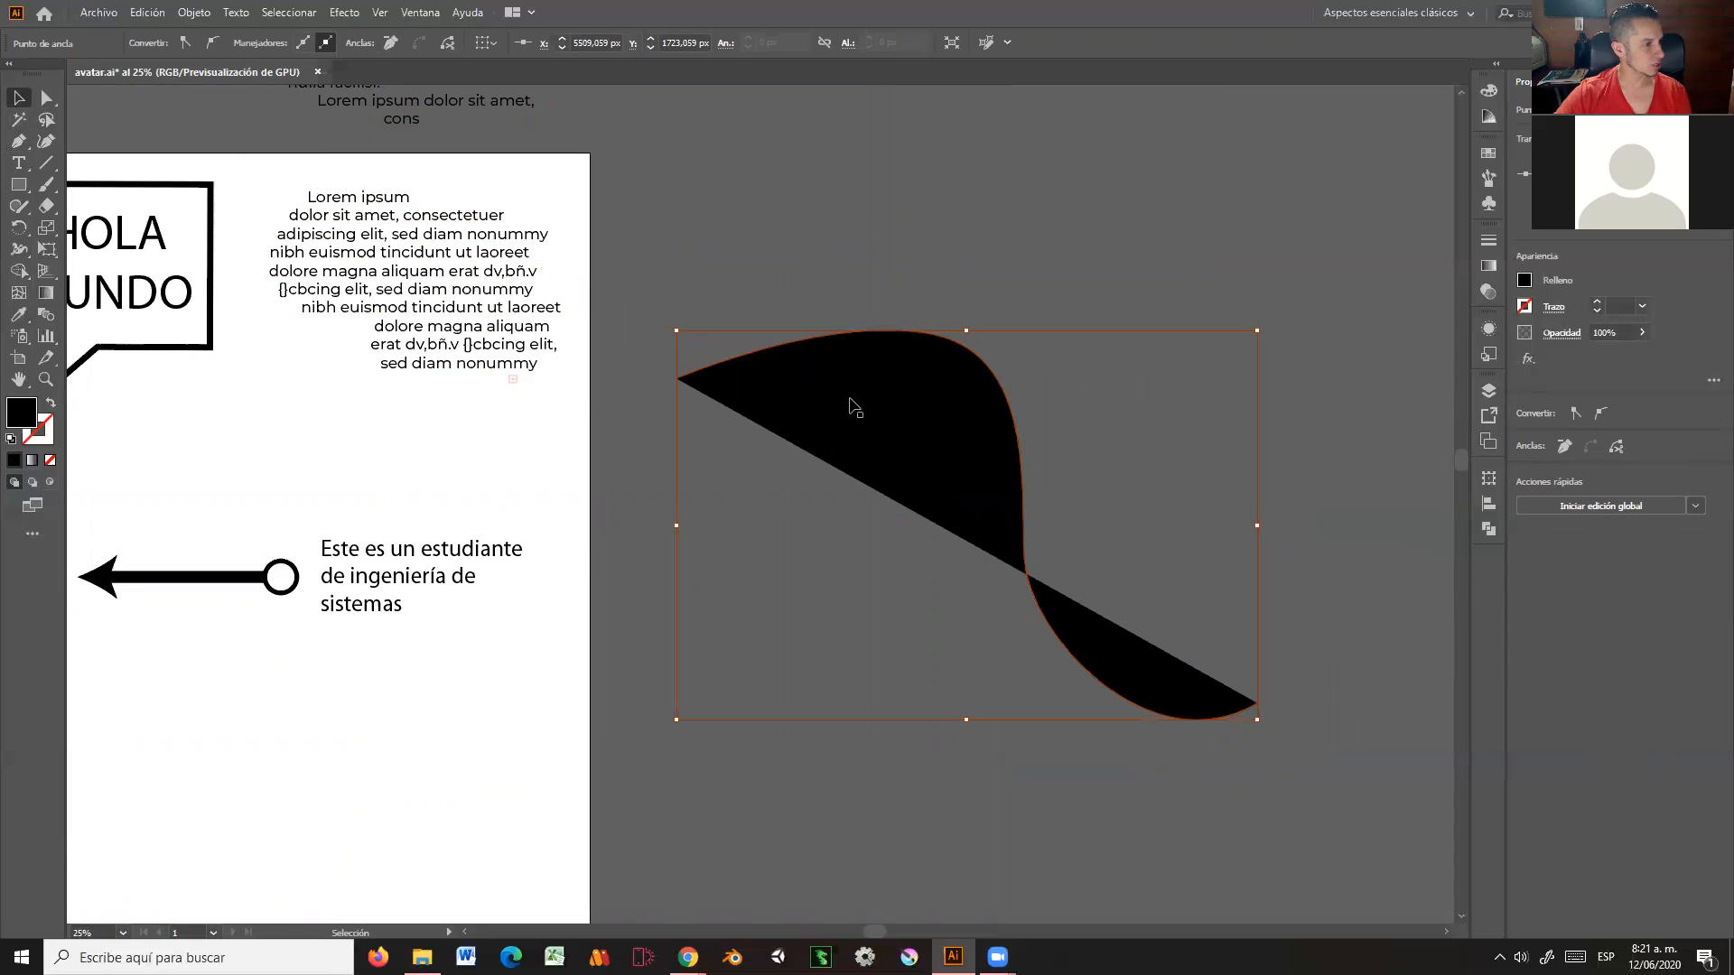
click(48, 404)
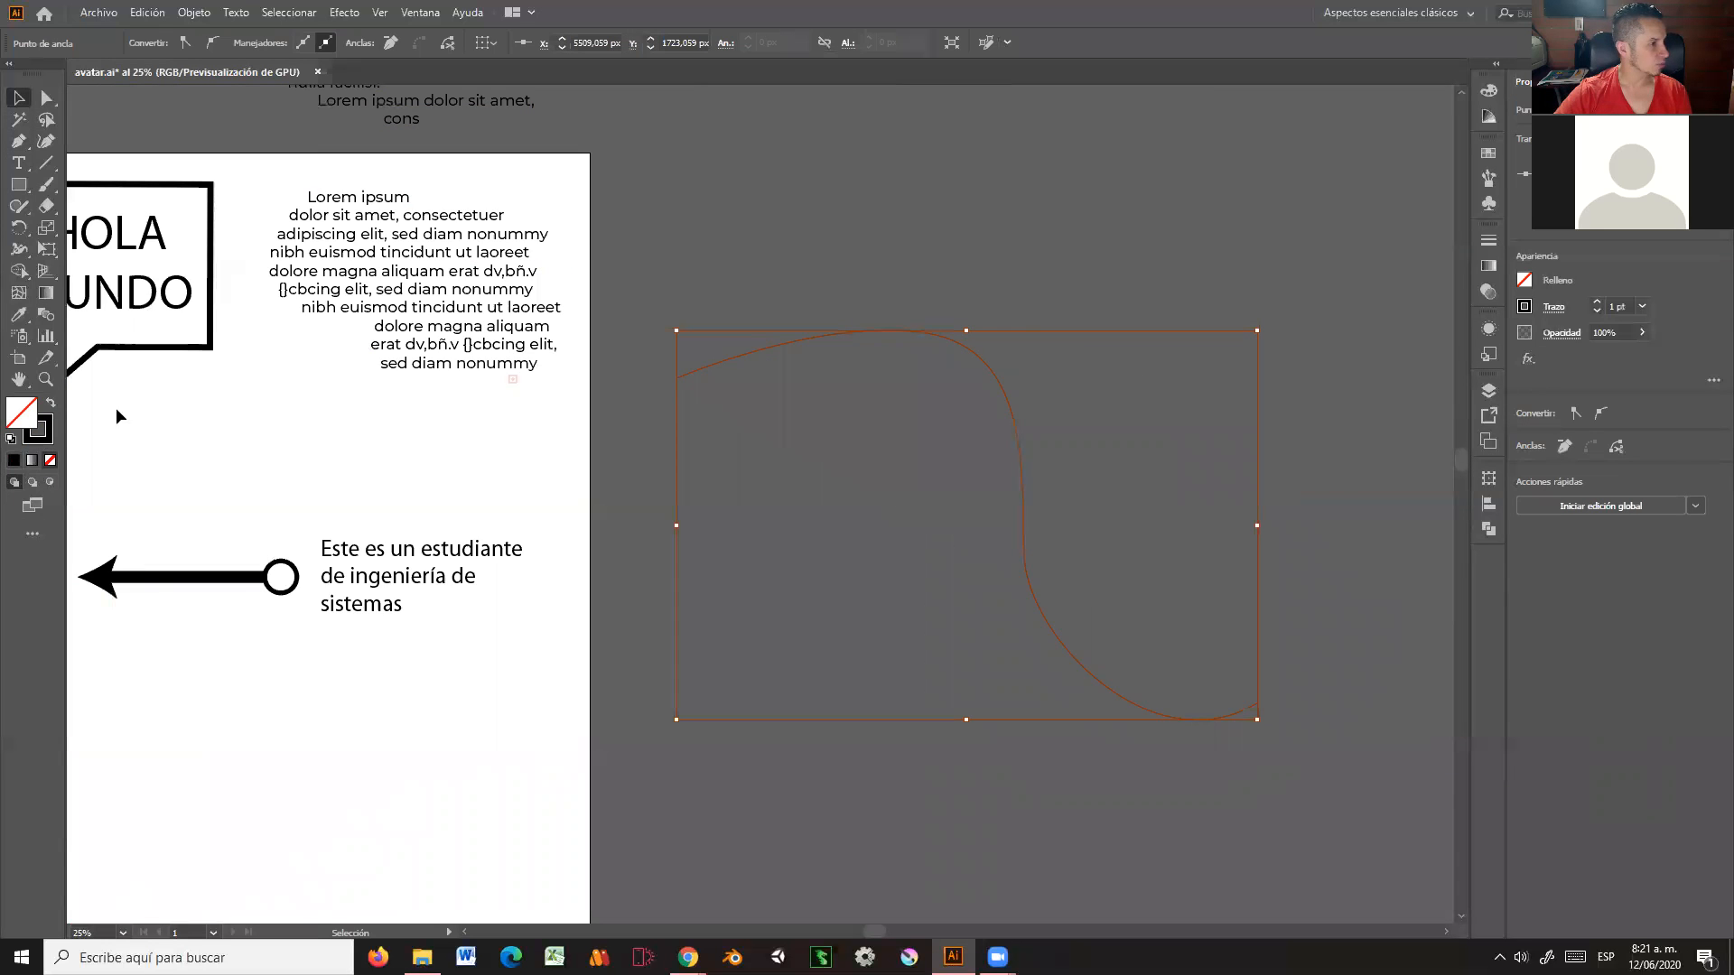
click(728, 240)
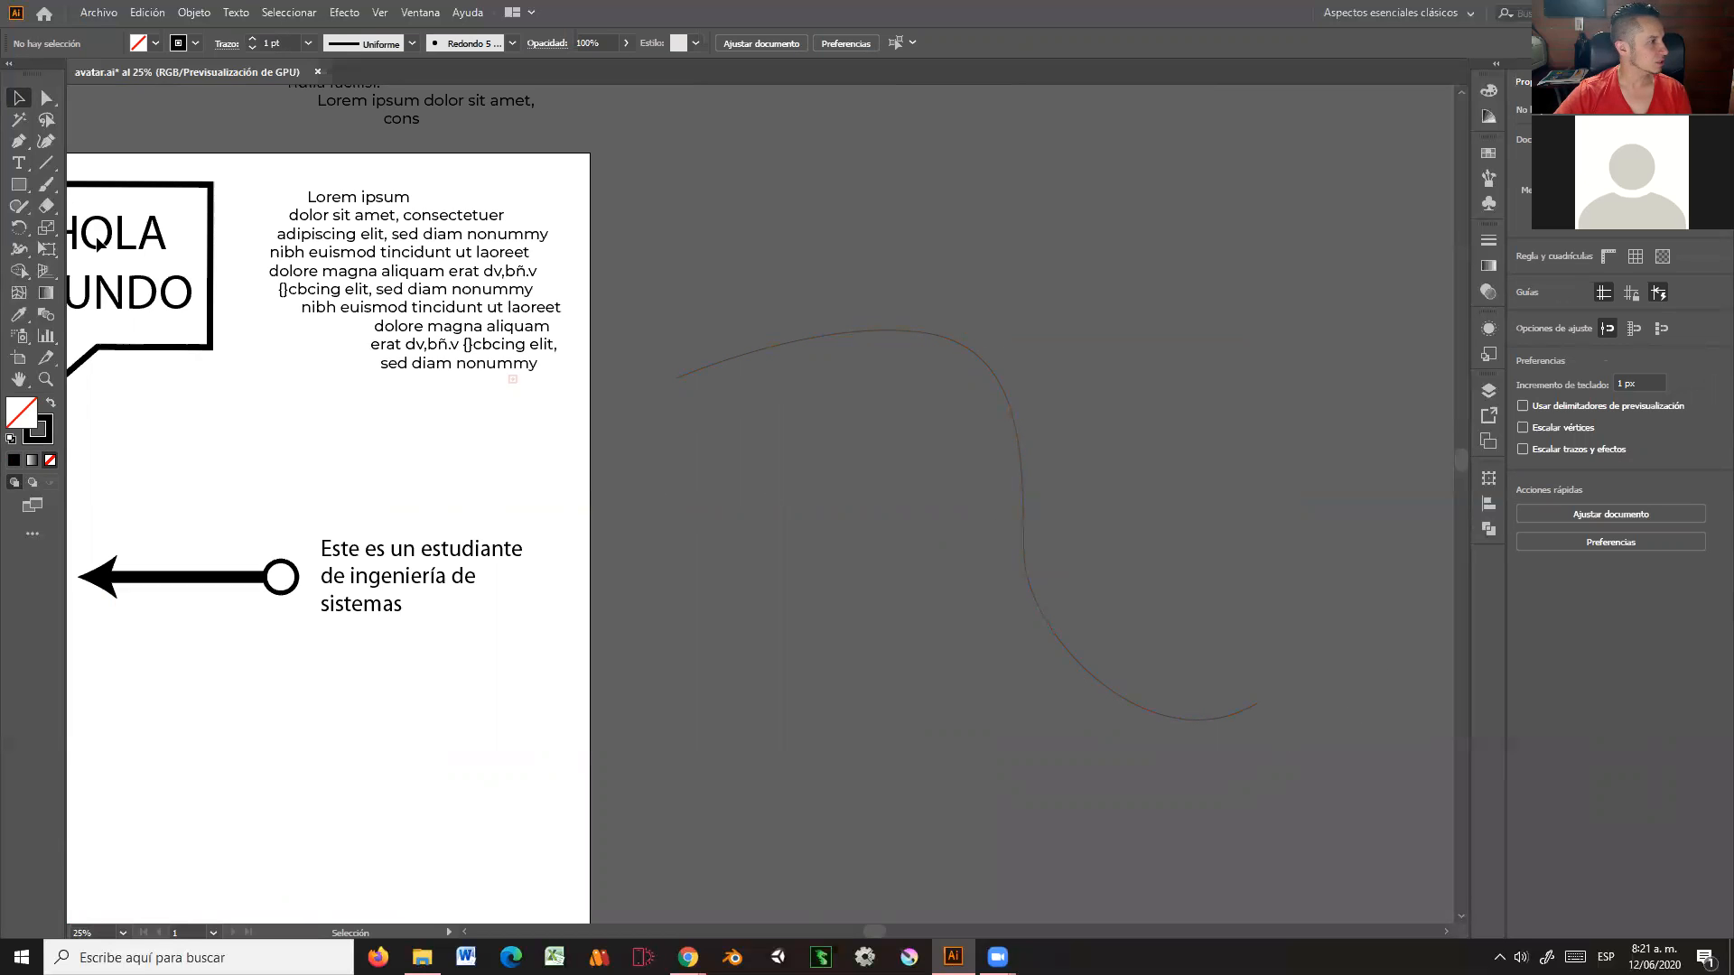
Step: Place Lorem ipsum placeholder text along the S-curve with the Type on a Path tool, starting near its upper end
click(18, 163)
right_click(18, 163)
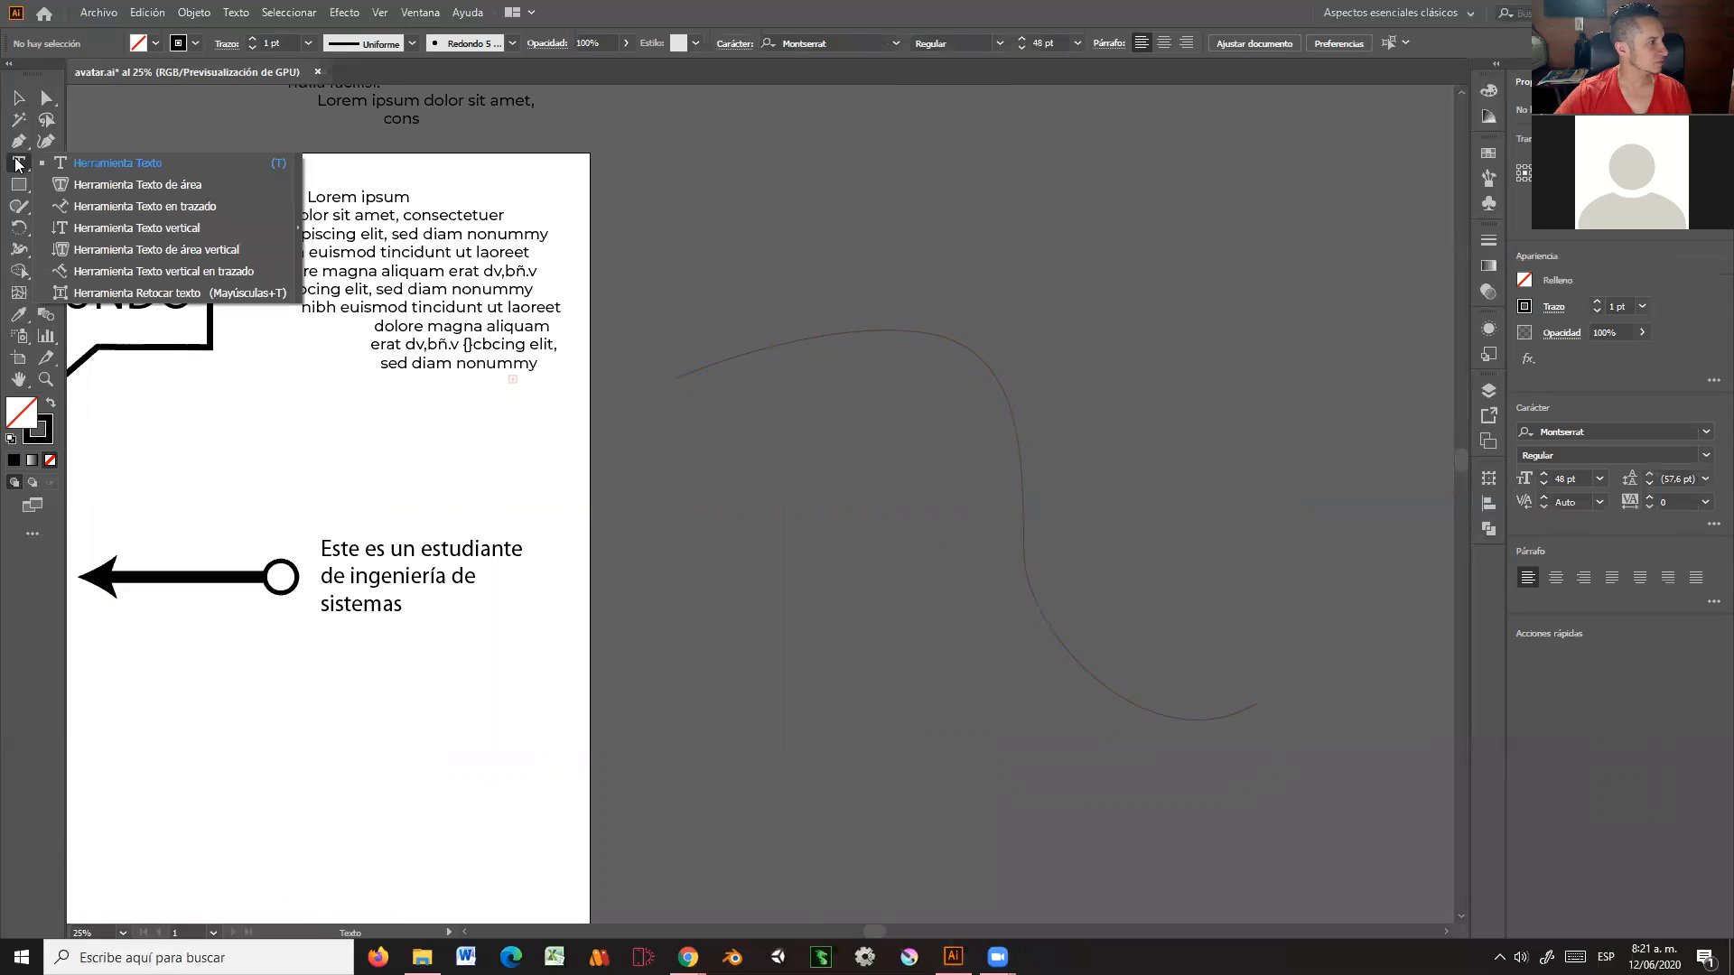
click(155, 209)
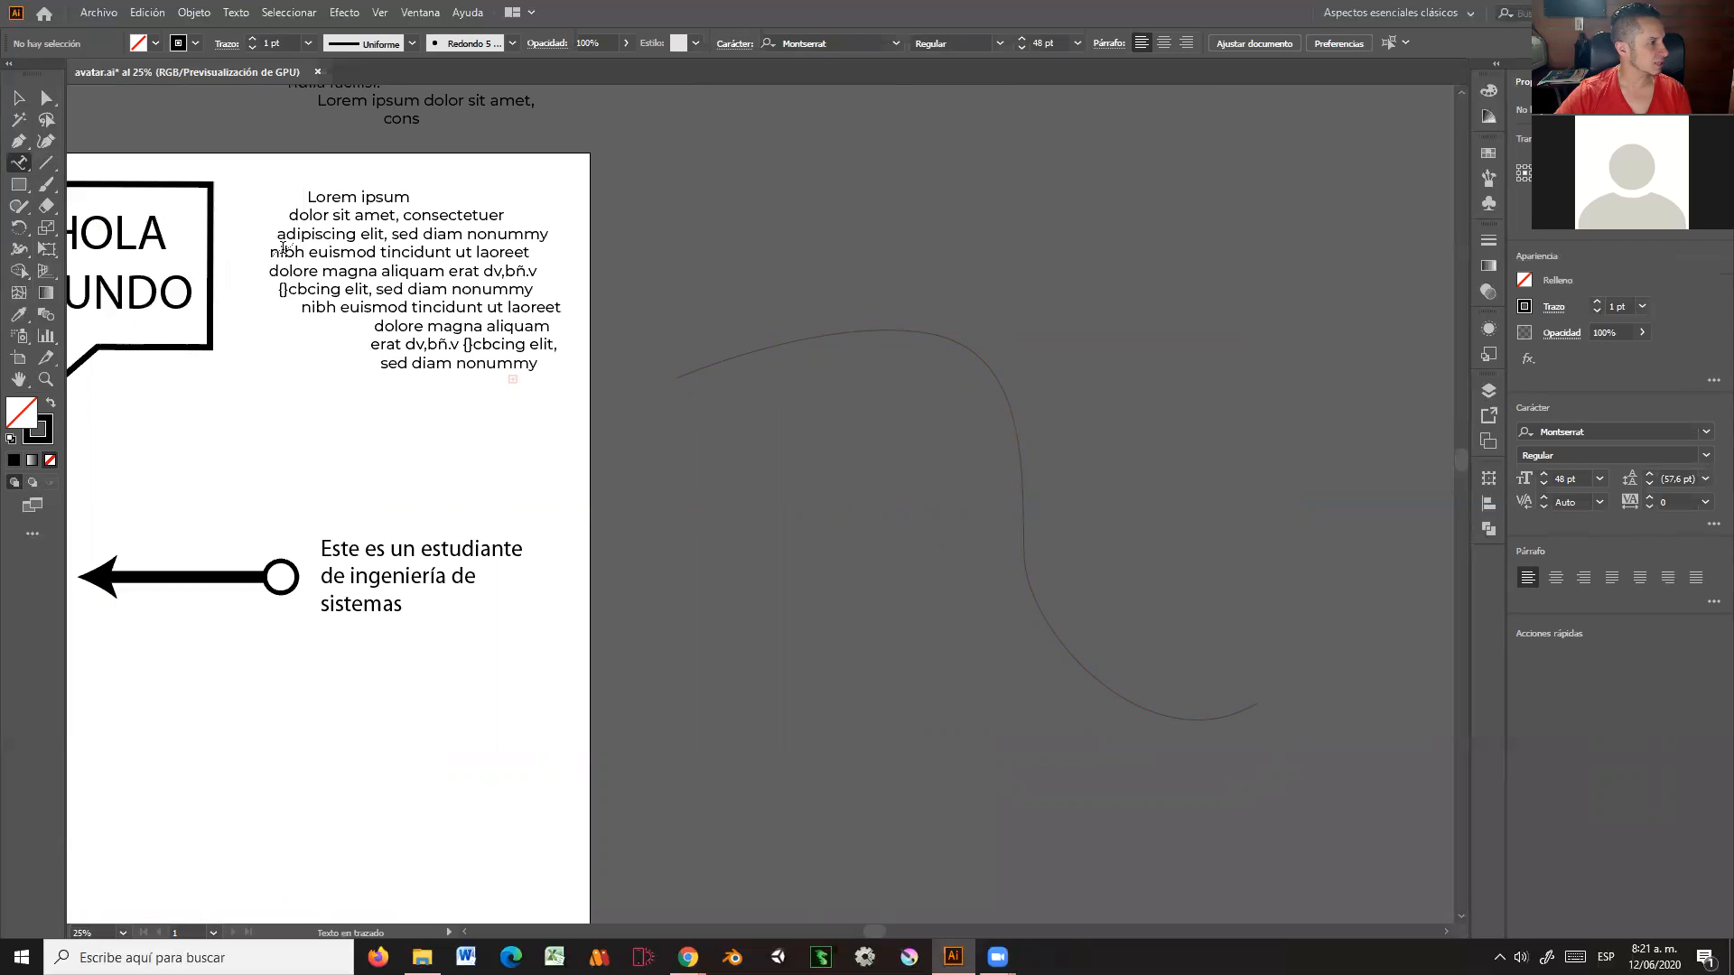
click(698, 366)
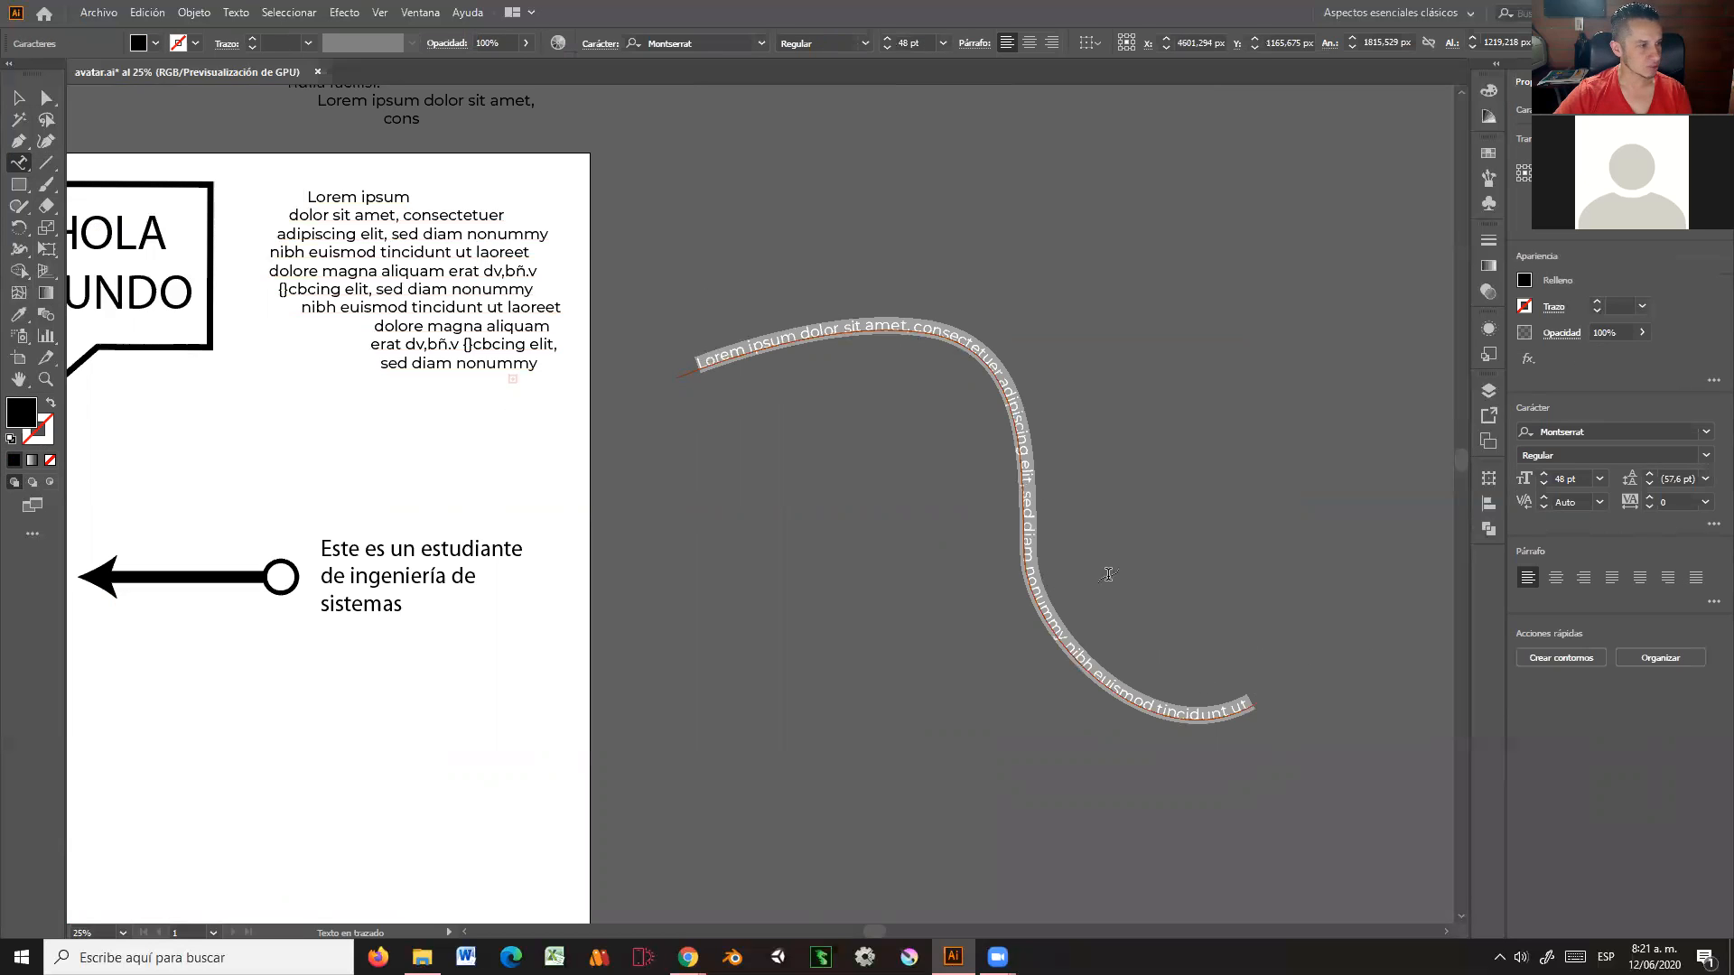
Step: Format the S-curve text in The Army Of God font at 60 pt
click(18, 97)
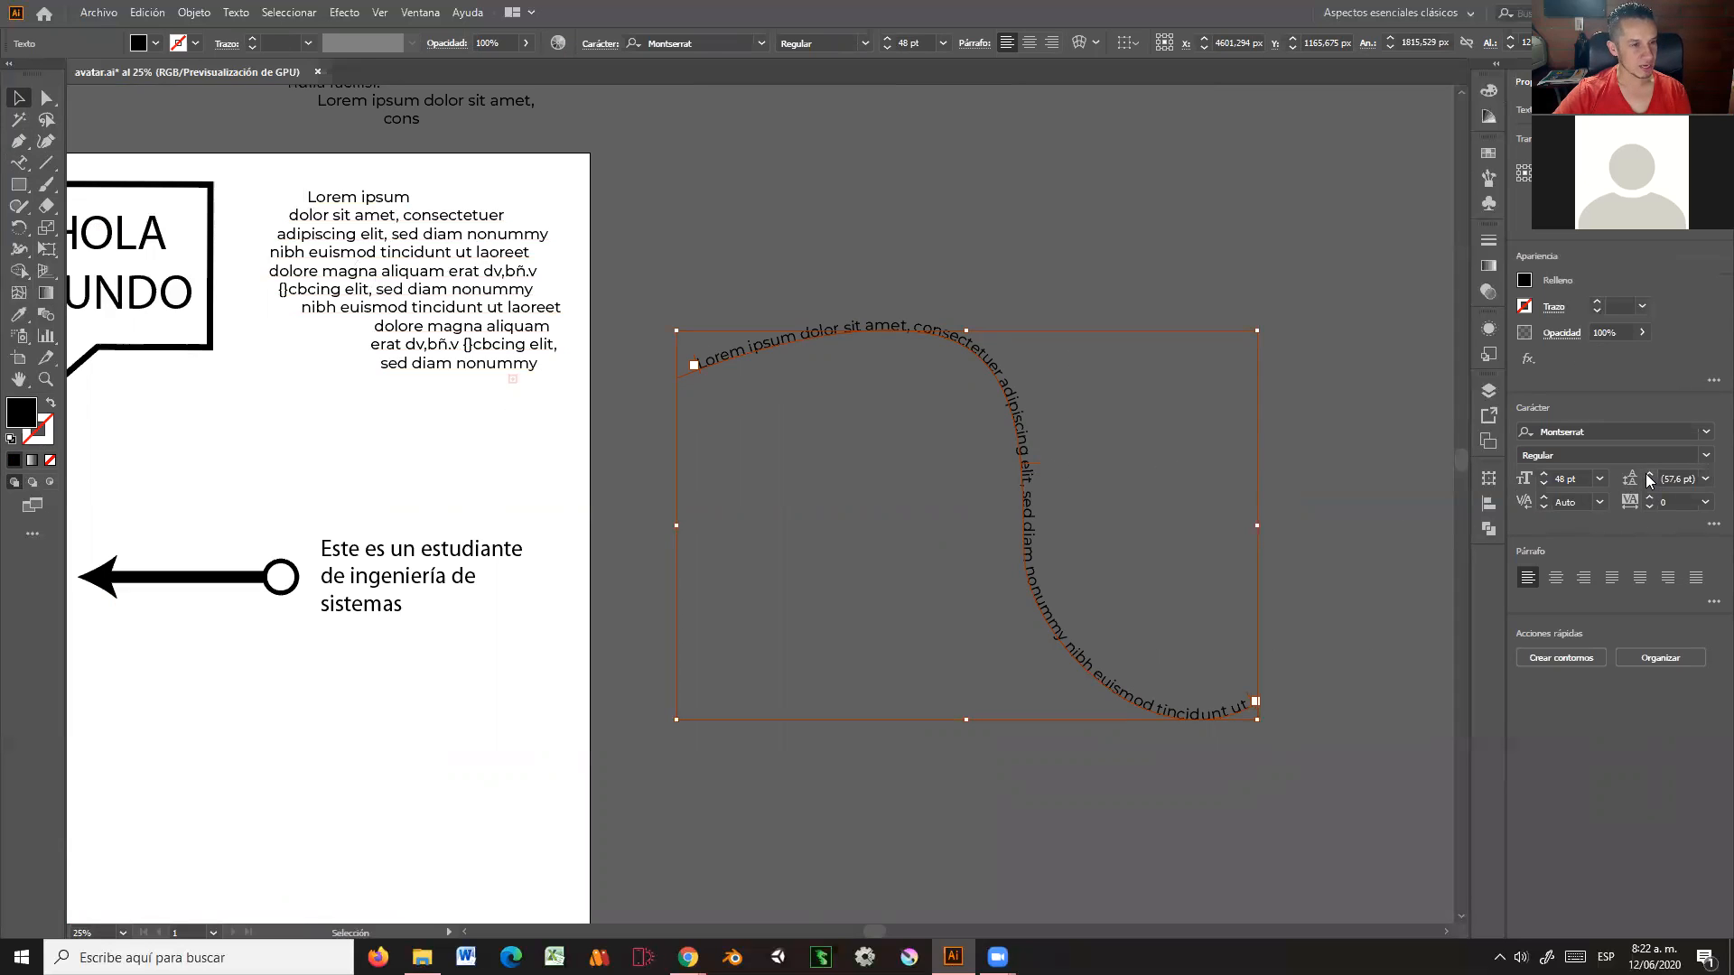
click(1708, 437)
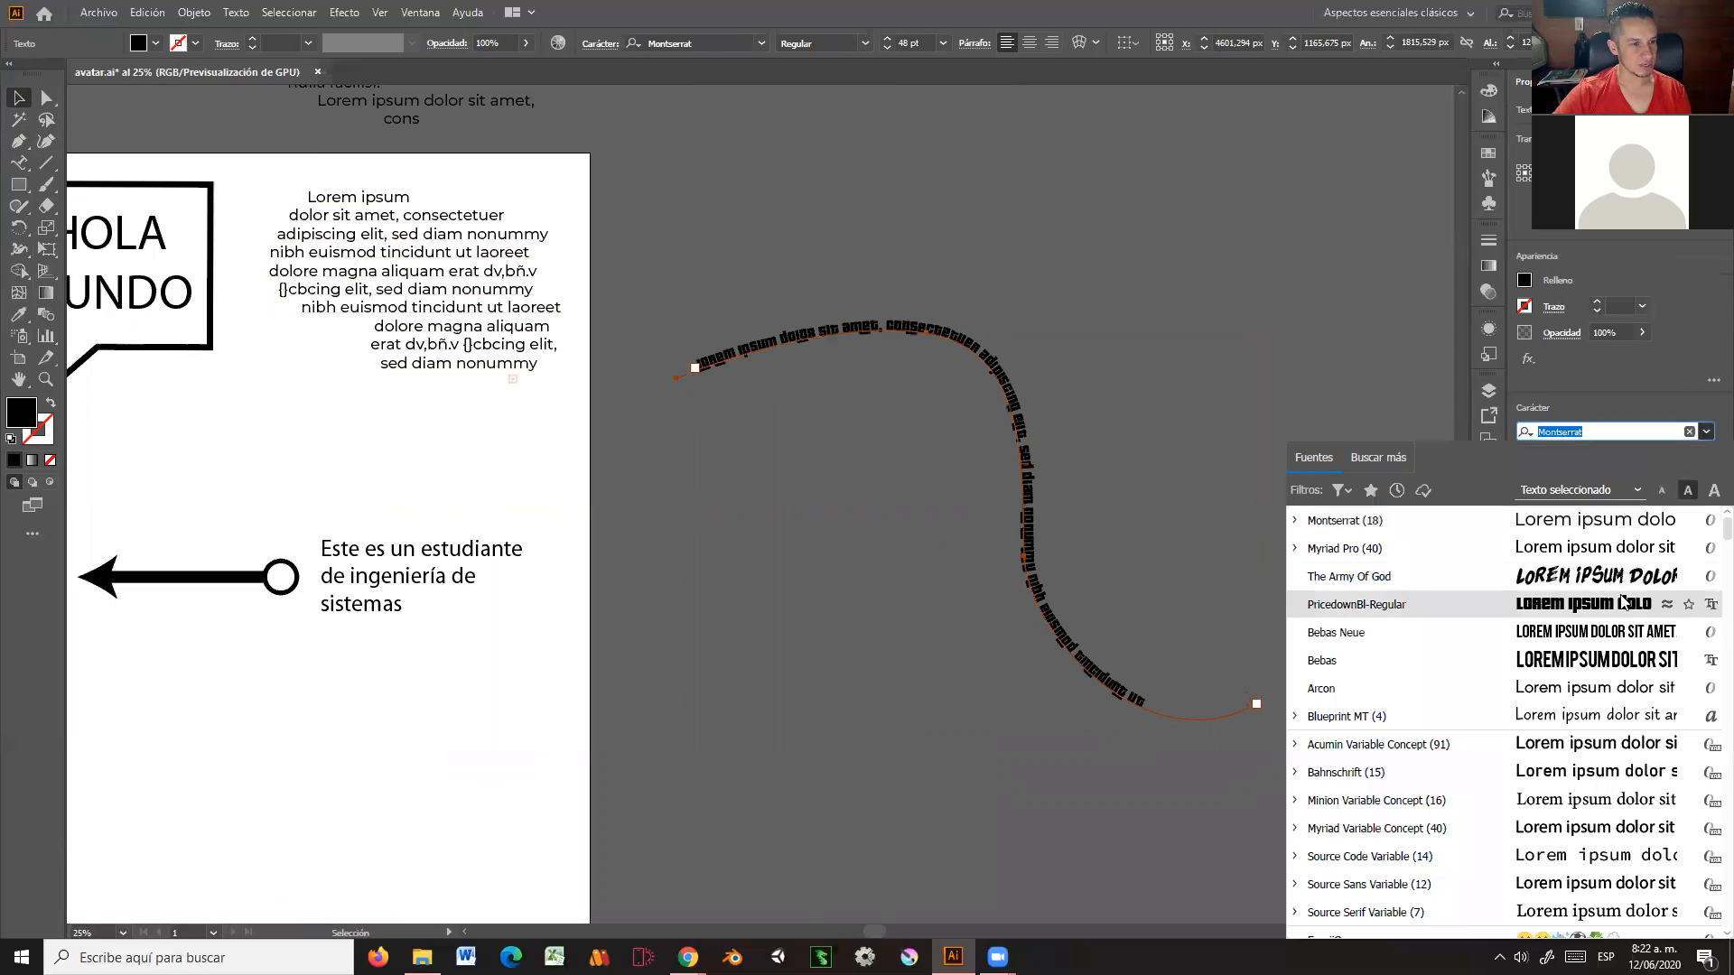
click(1631, 573)
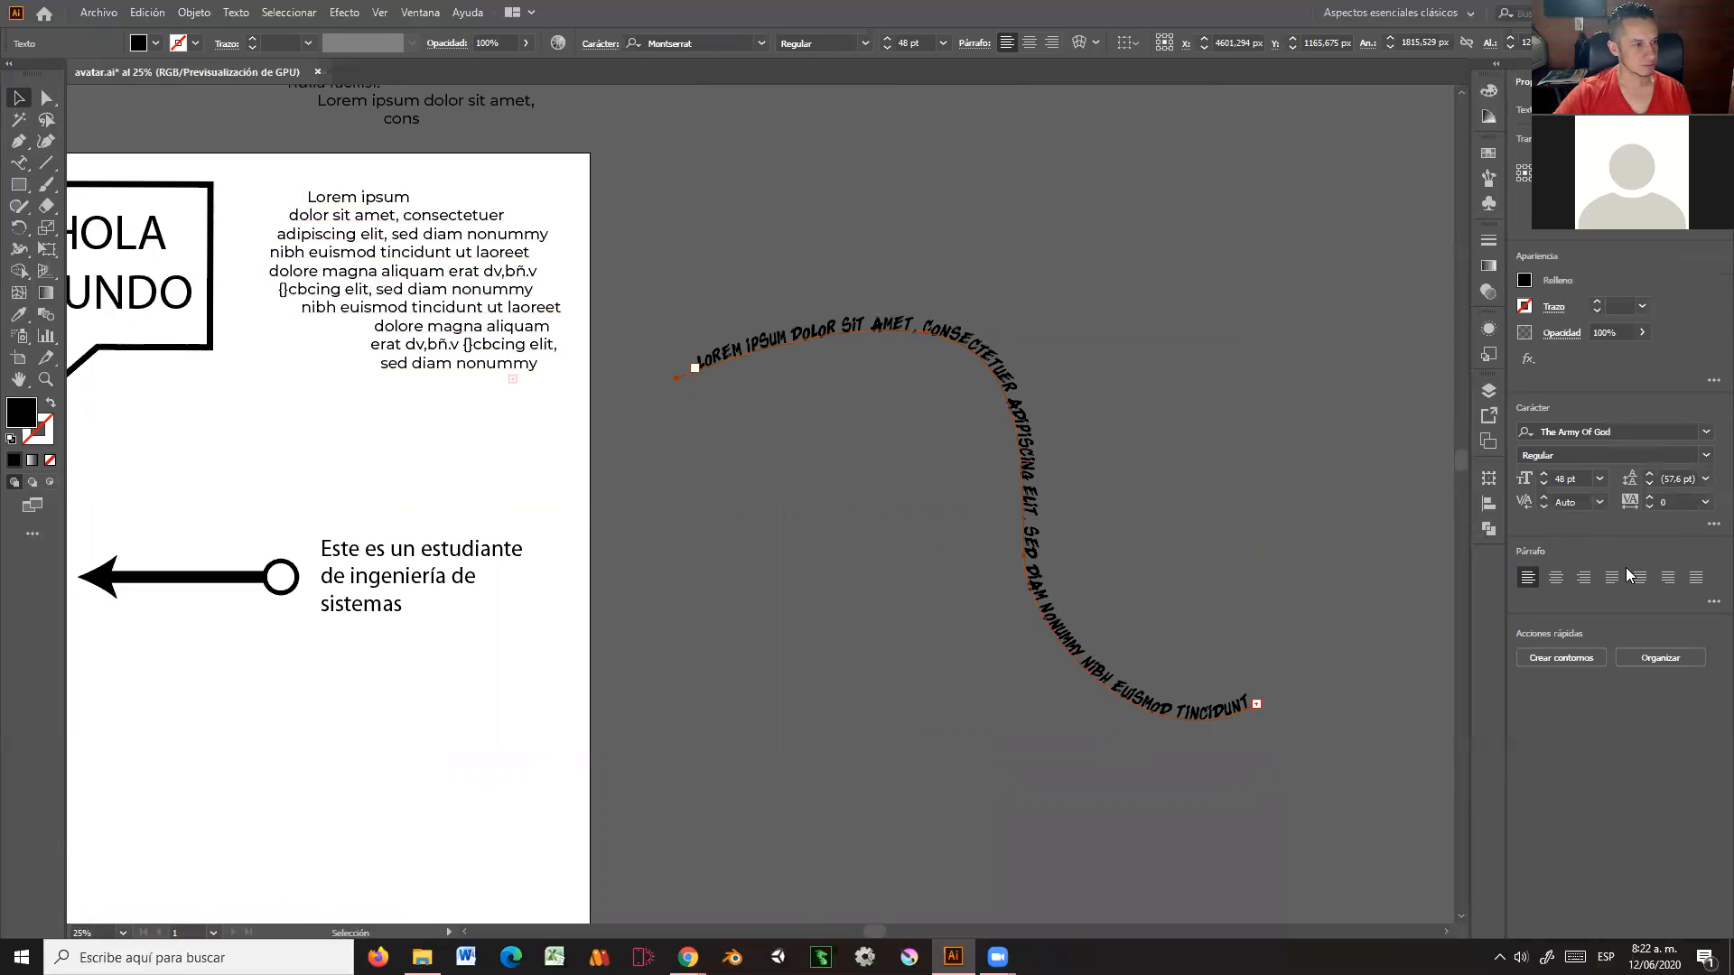
click(1597, 485)
click(1582, 757)
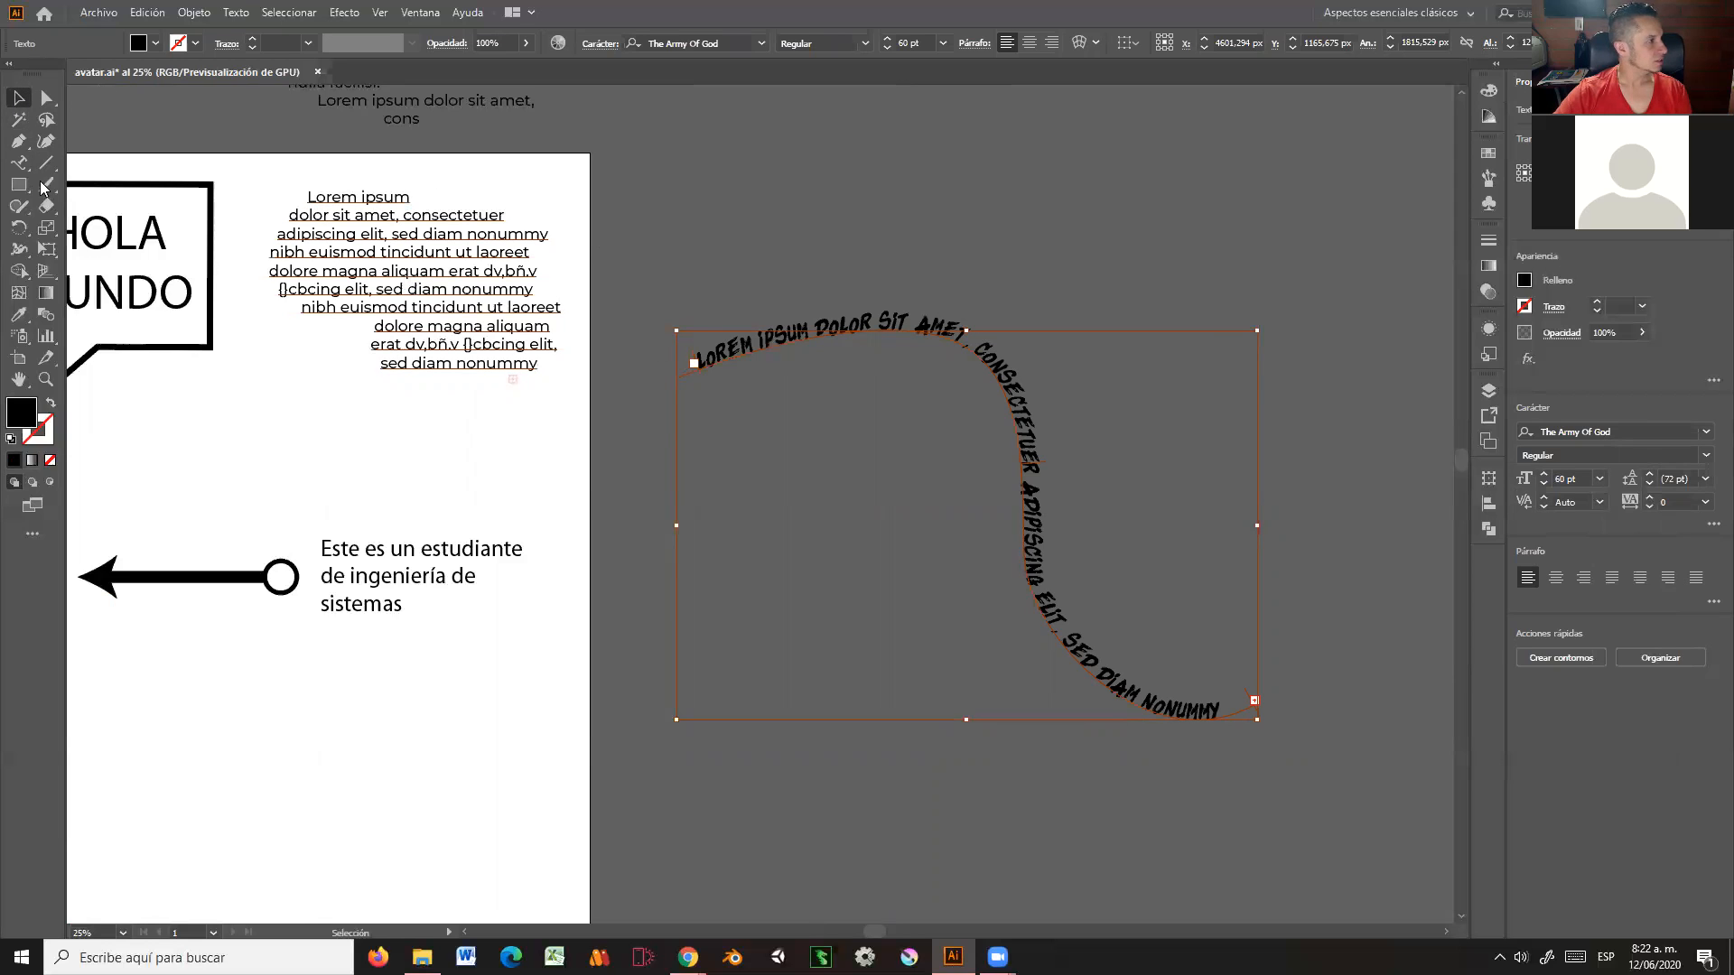
Step: Pull the path text's end bracket back along the S-curve so the text stops after "adipiscing"
click(18, 162)
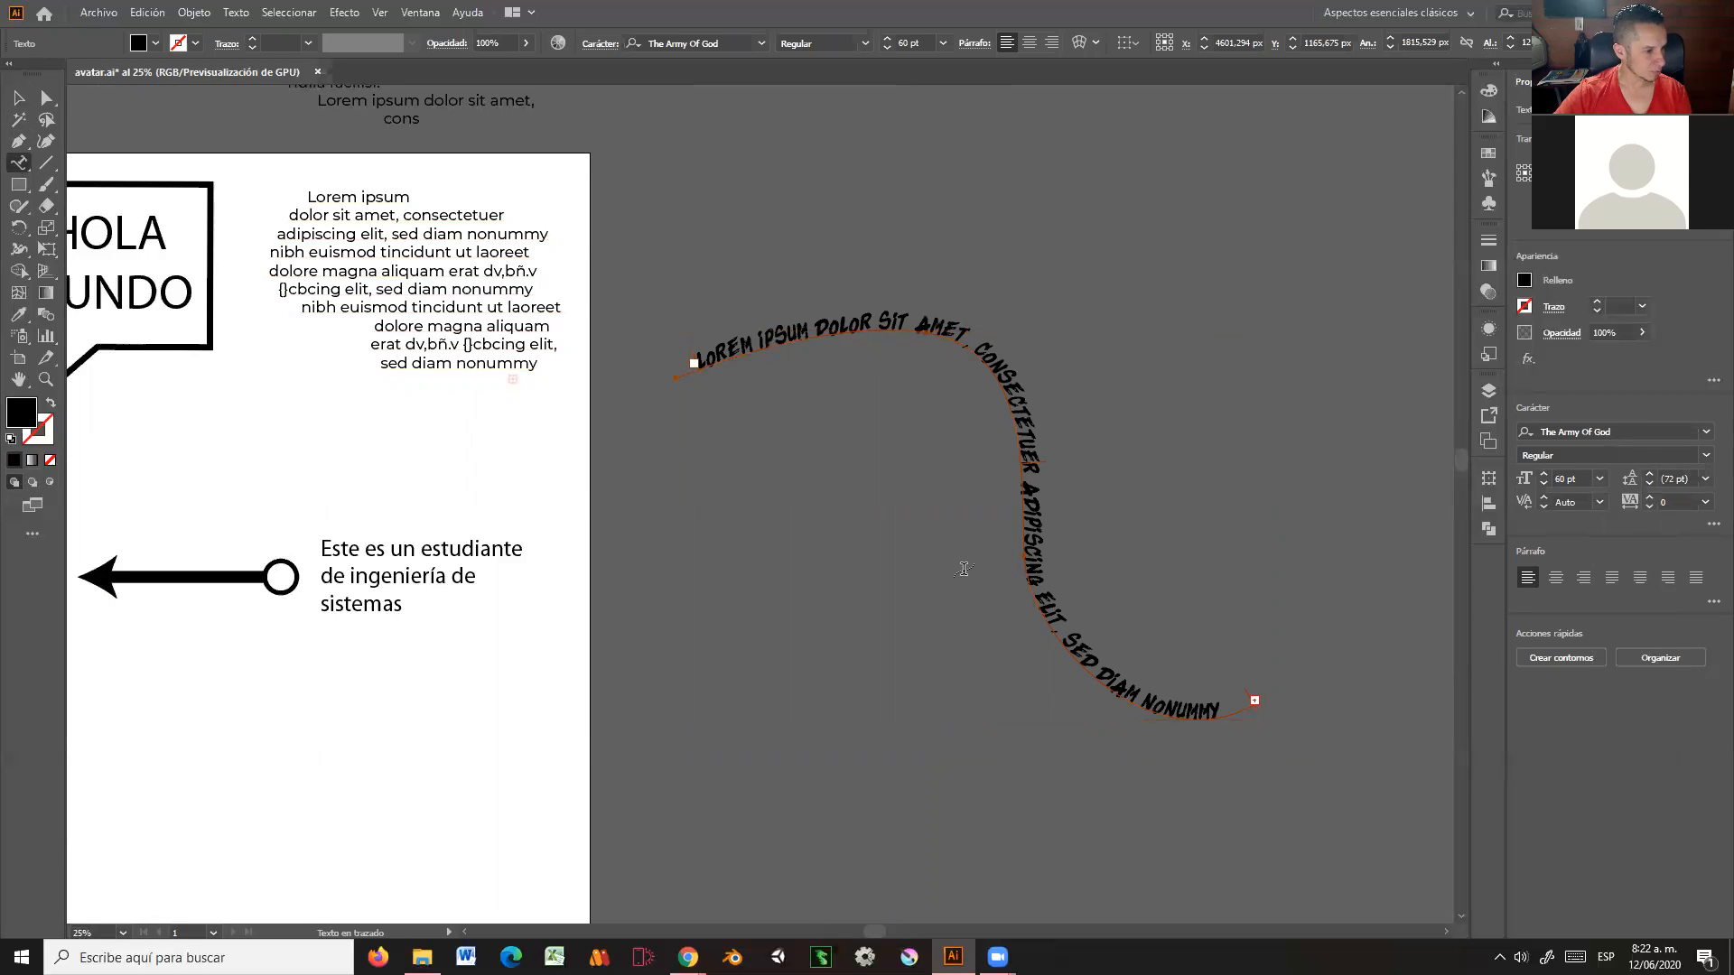
scroll(1264, 775, up, 1)
scroll(1256, 763, down, 1)
scroll(1238, 723, down, 2)
key(z)
drag(1189, 602, 1236, 761)
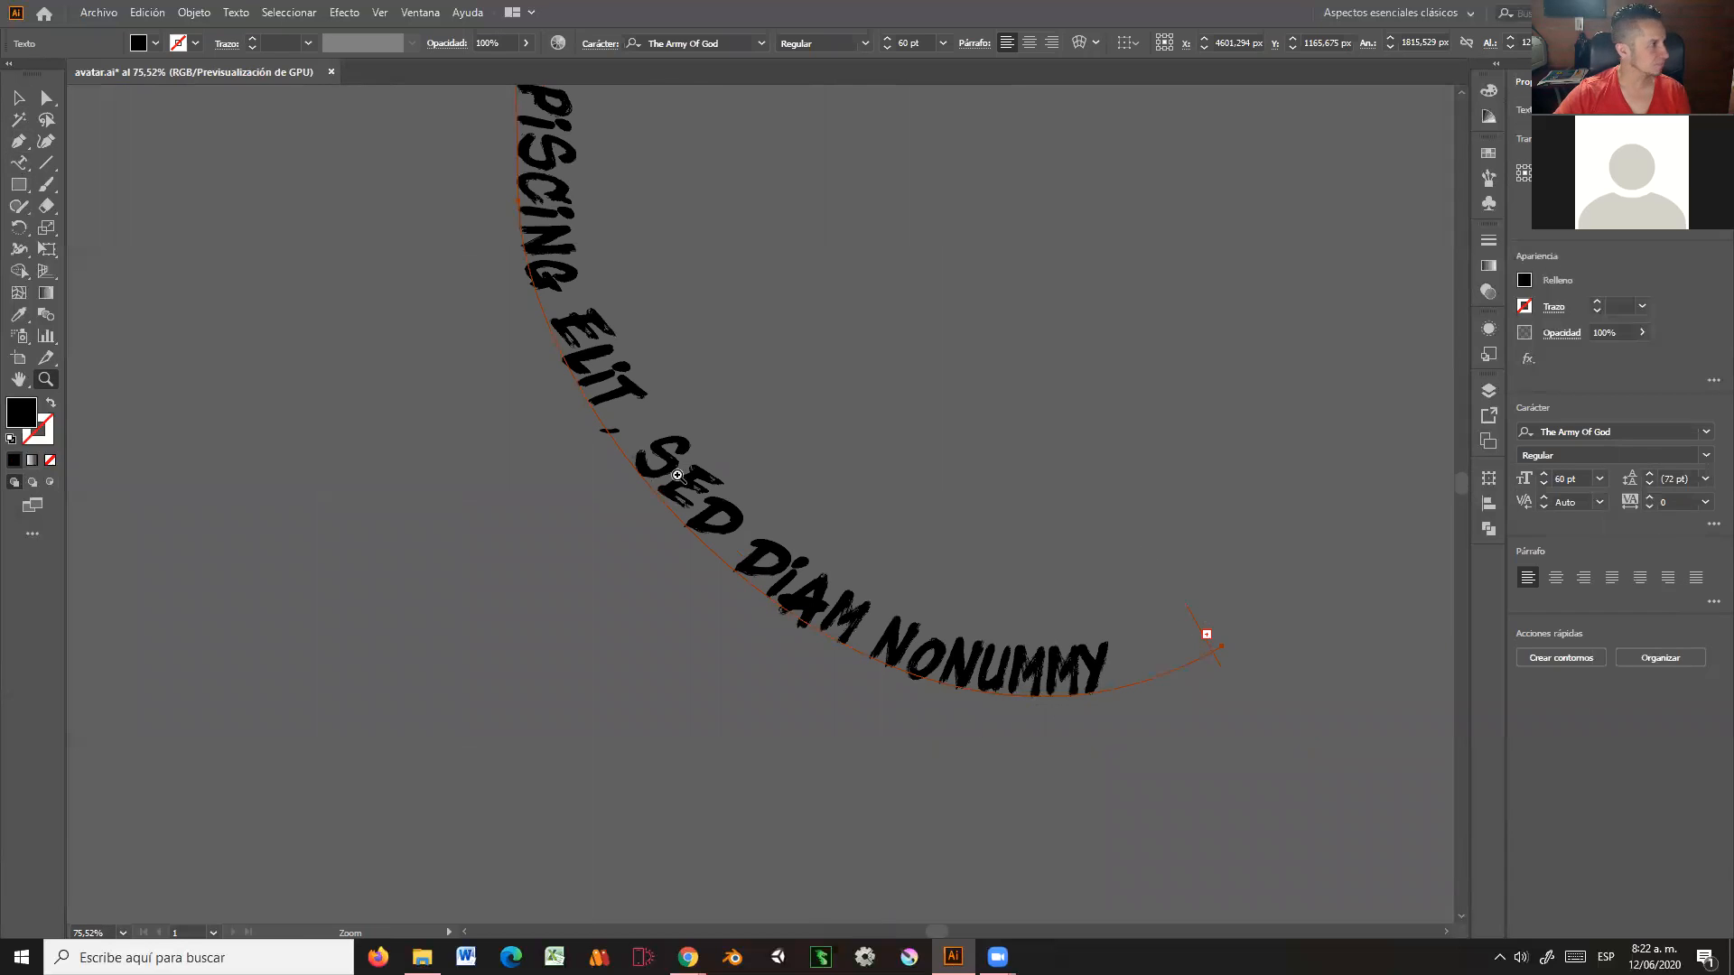
click(18, 162)
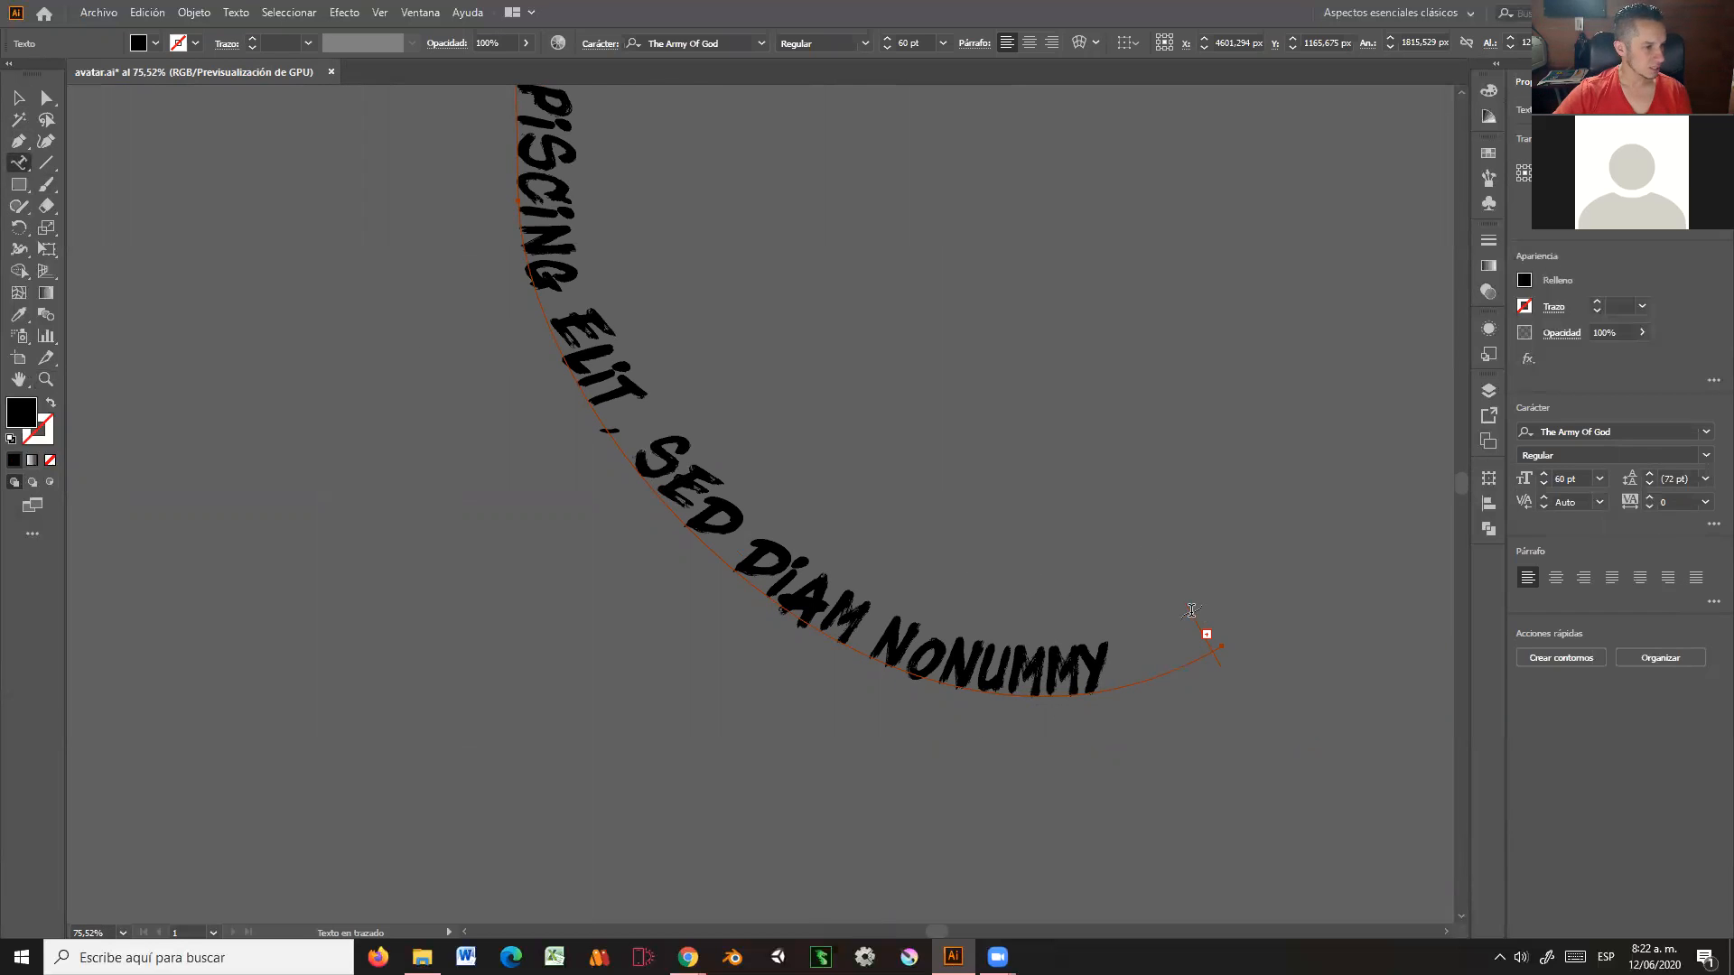
drag(1097, 651, 745, 542)
click(18, 96)
drag(1191, 609, 618, 430)
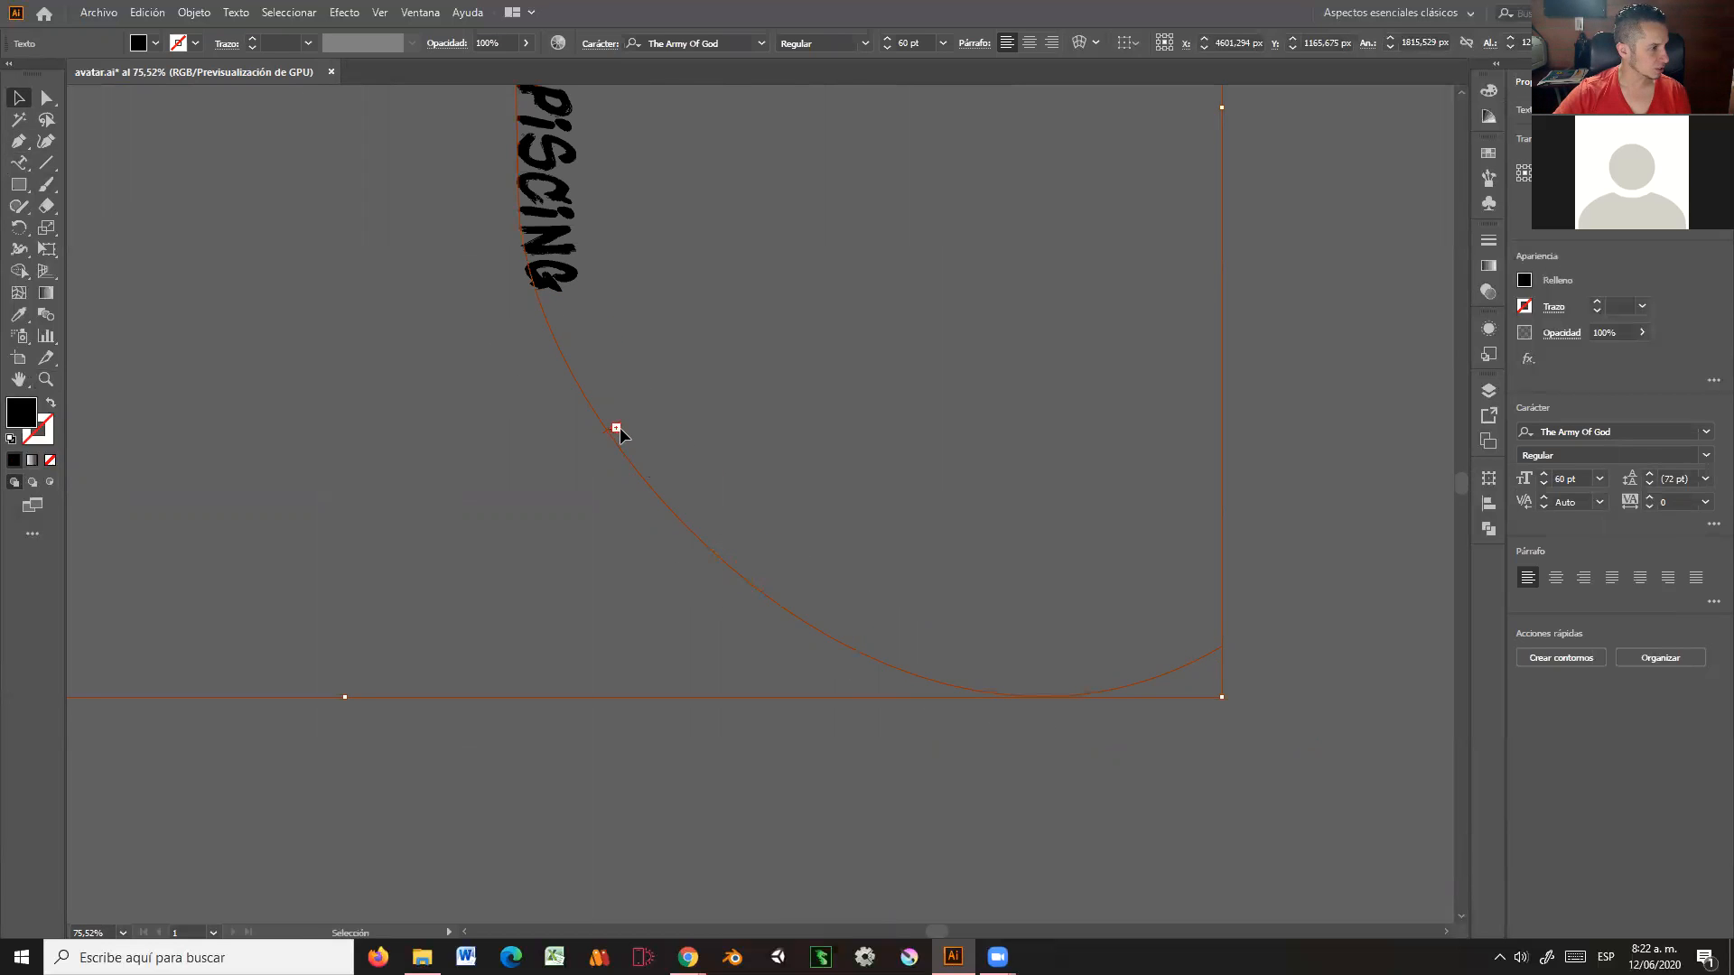
Step: Slide the text farther down the S-curve and move the curve to about X 4971 px, Y 1275 px
scroll(628, 355, down, 1)
scroll(629, 355, up, 6)
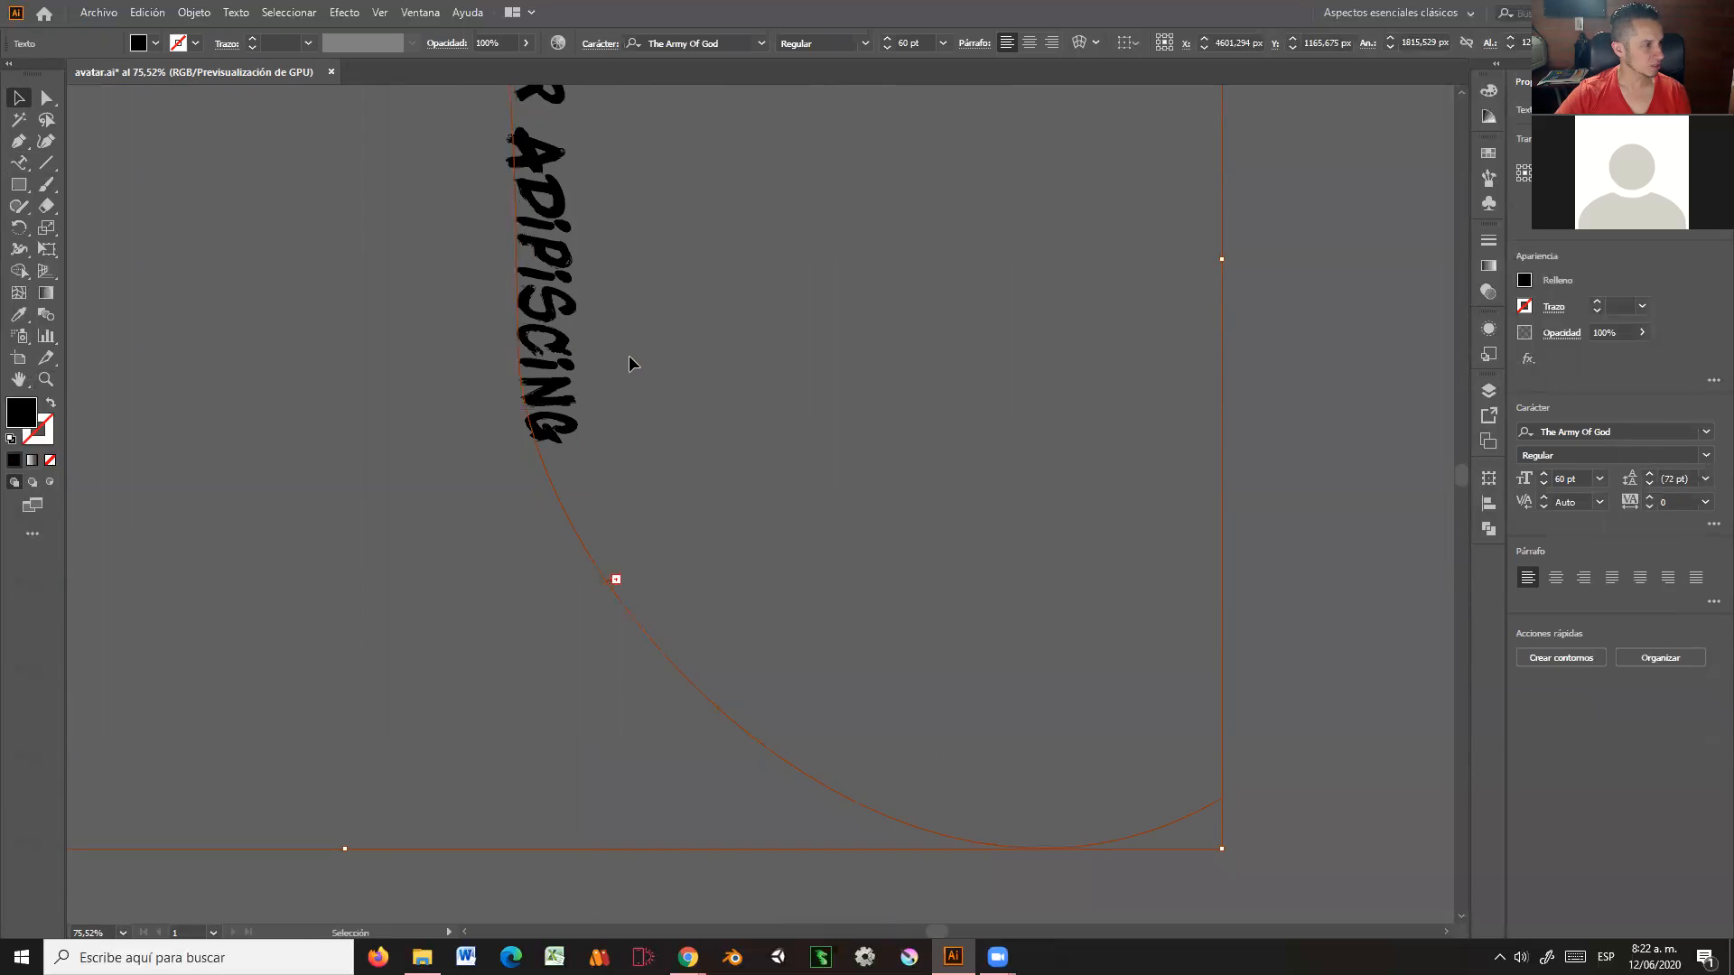
scroll(628, 355, up, 5)
scroll(591, 349, down, 2)
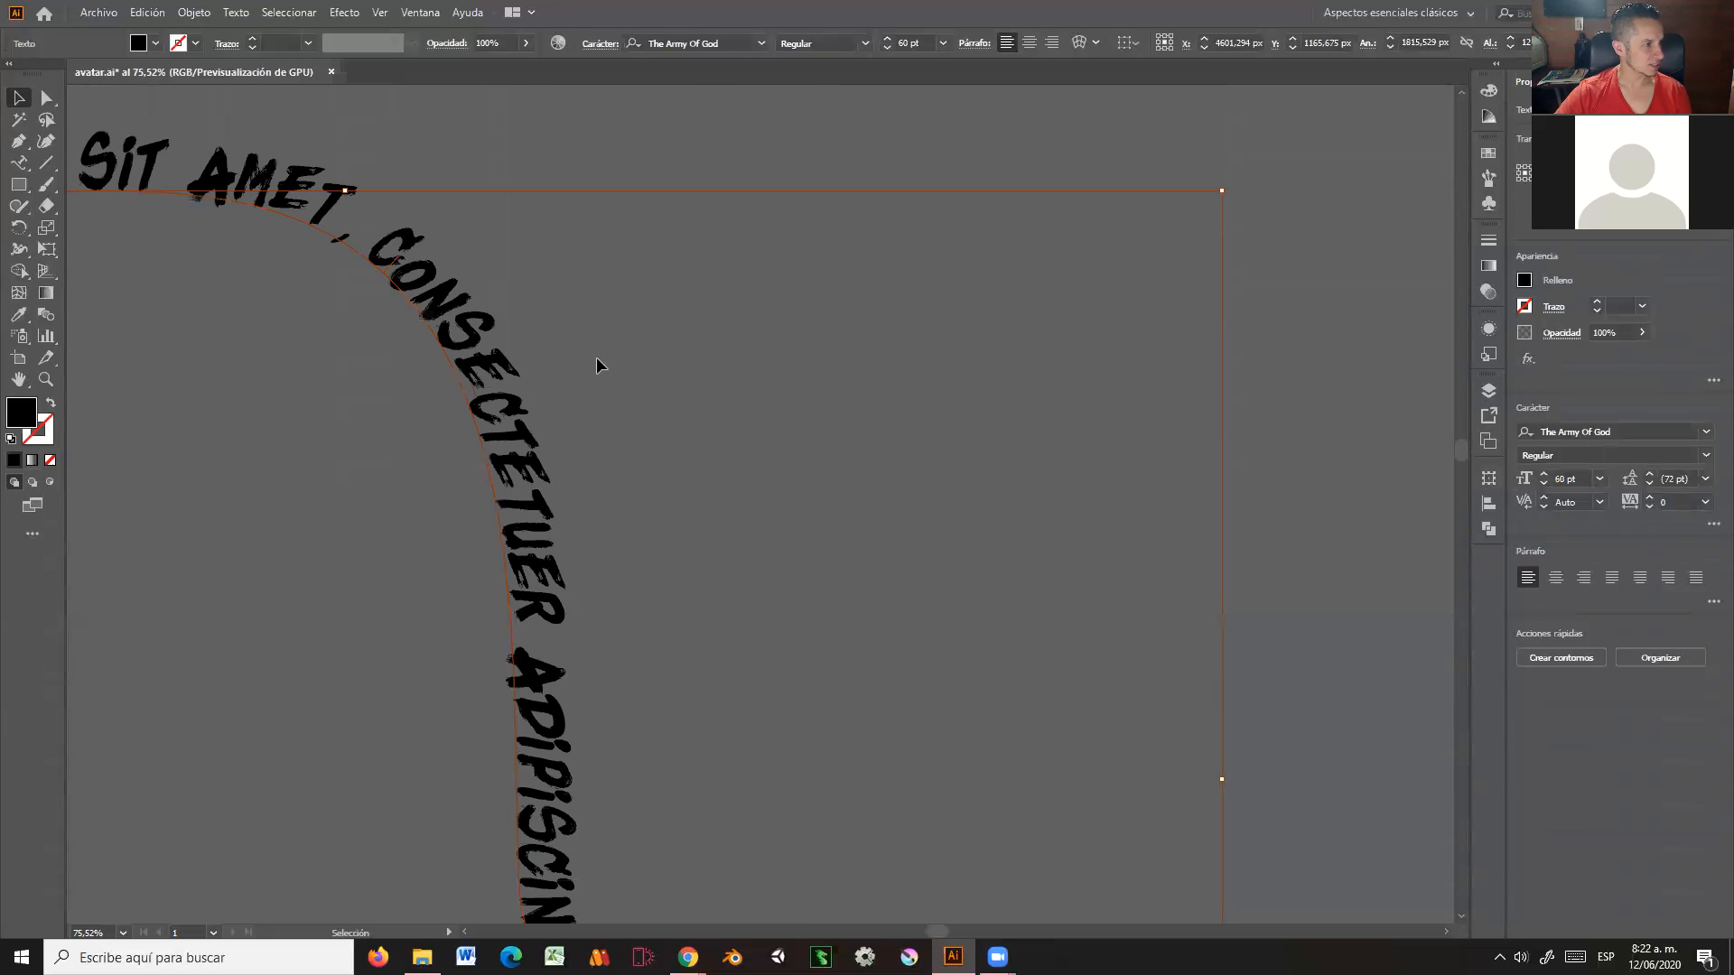
drag(474, 212, 1035, 583)
scroll(1035, 572, down, 5)
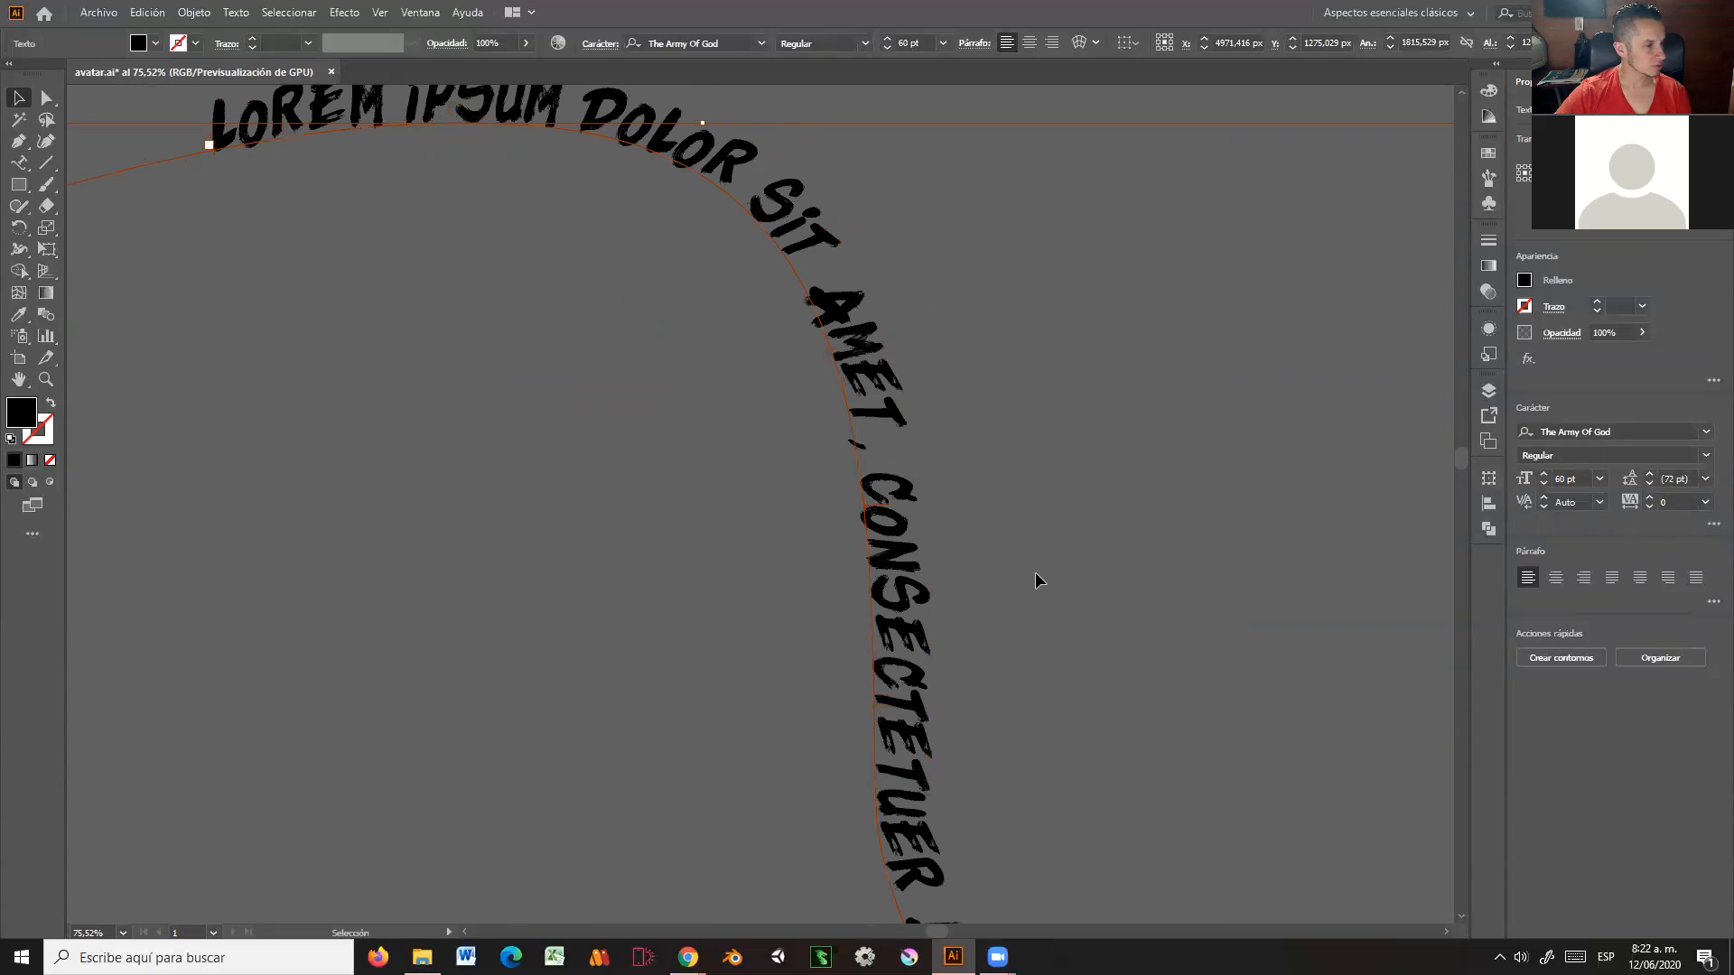
scroll(1030, 561, down, 5)
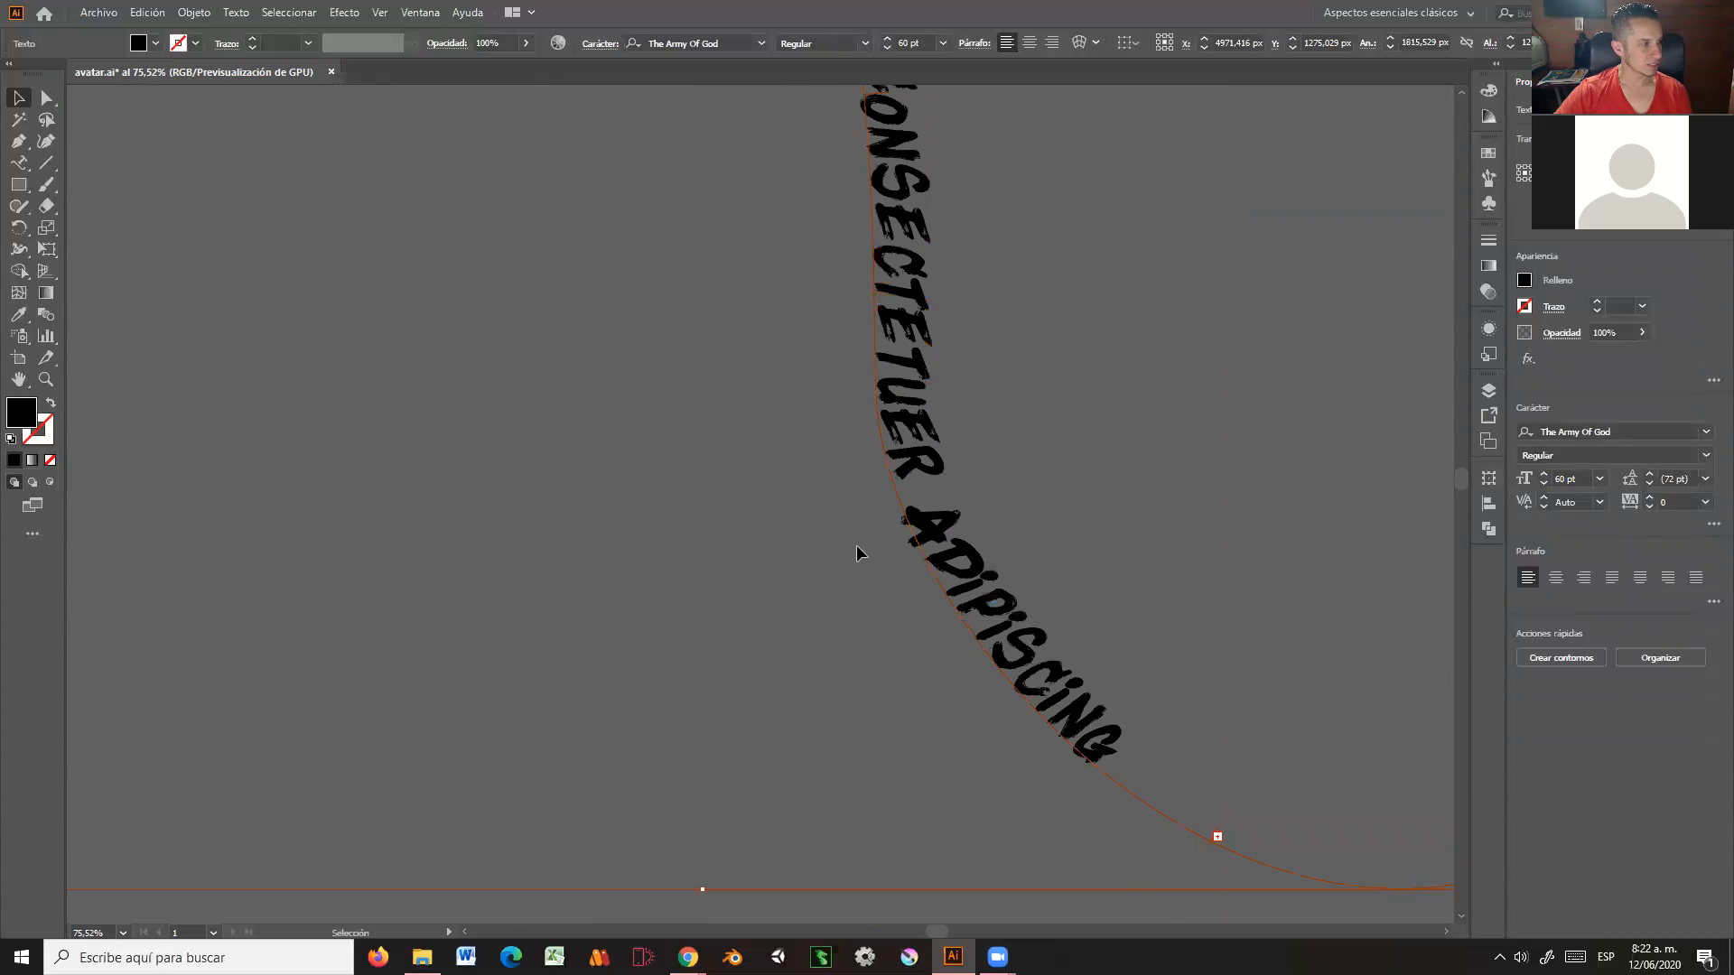
Step: Delete the S-curve with its path text from the canvas beside the artboard
click(45, 380)
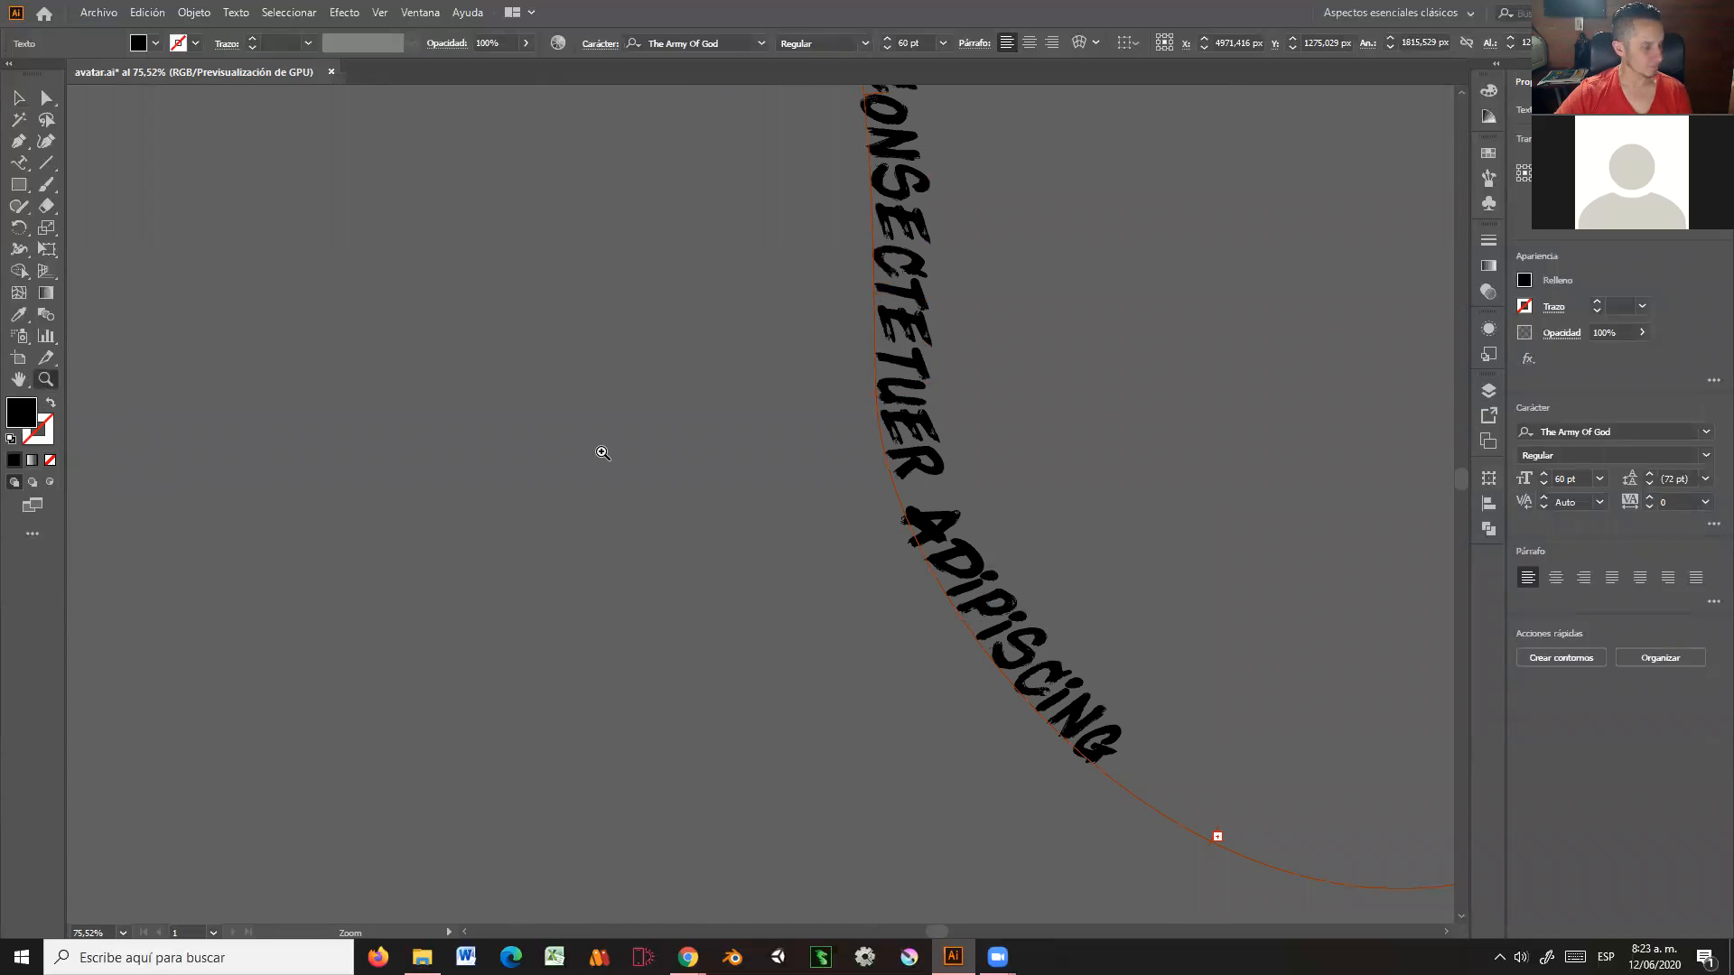
alt+click(733, 356)
alt+click(732, 356)
alt+click(732, 356)
alt+click(732, 356)
drag(756, 556, 755, 340)
key(v)
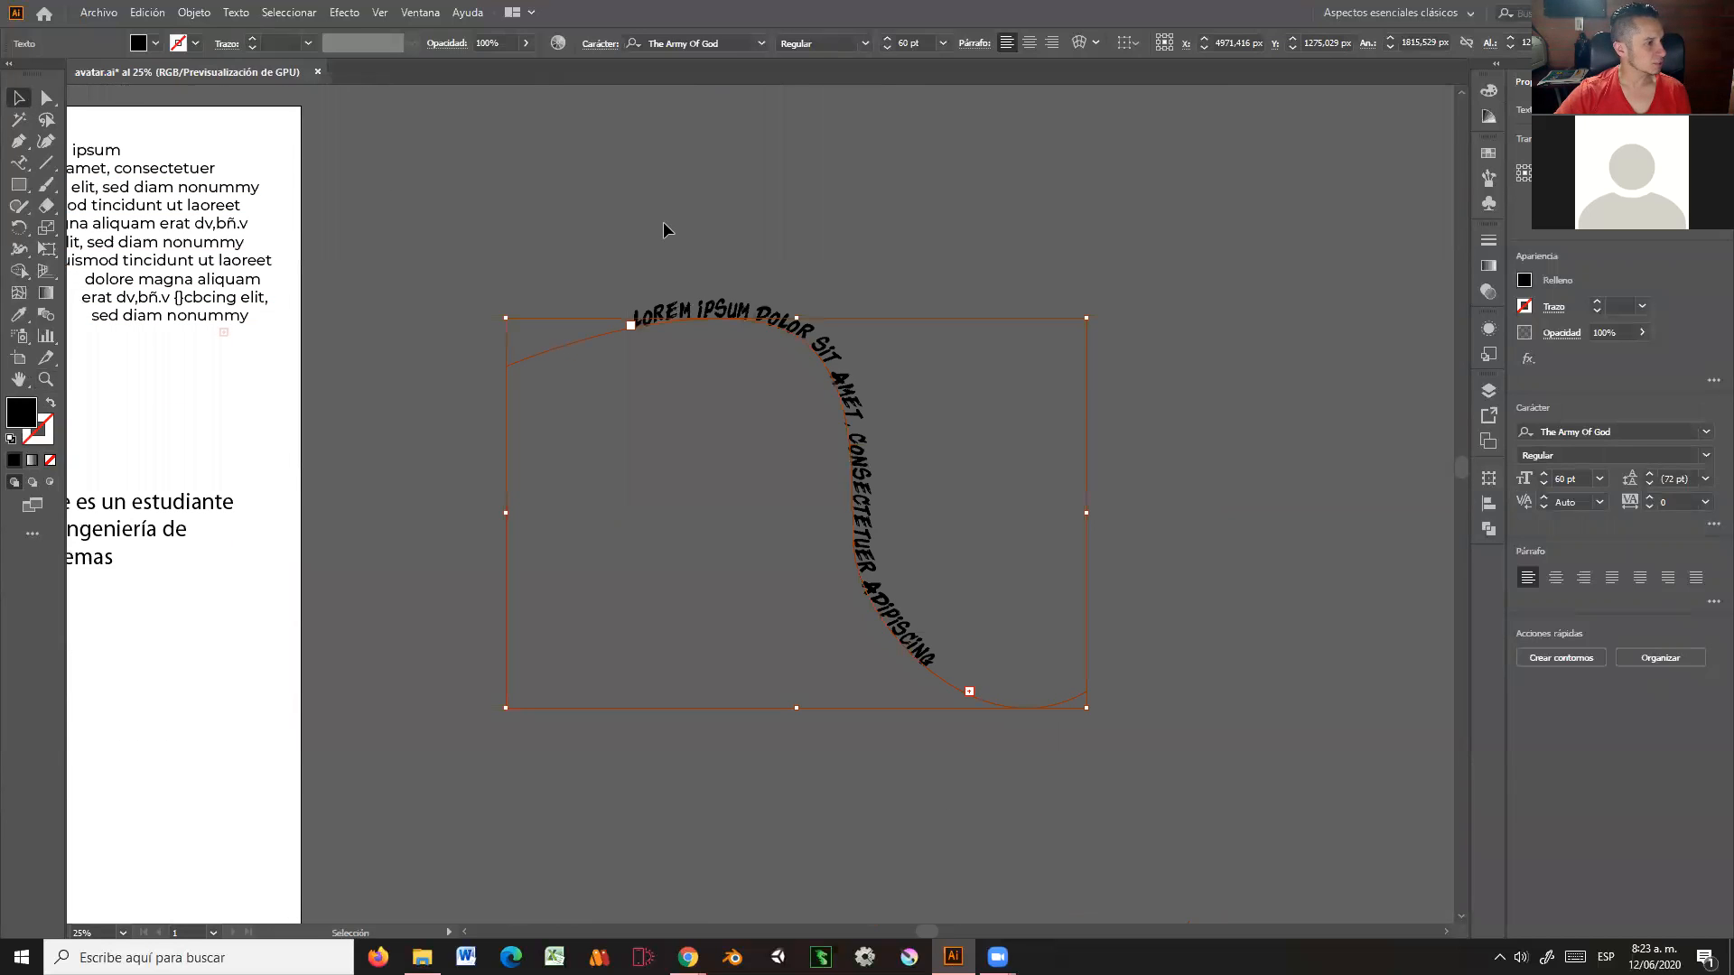
key(Delete)
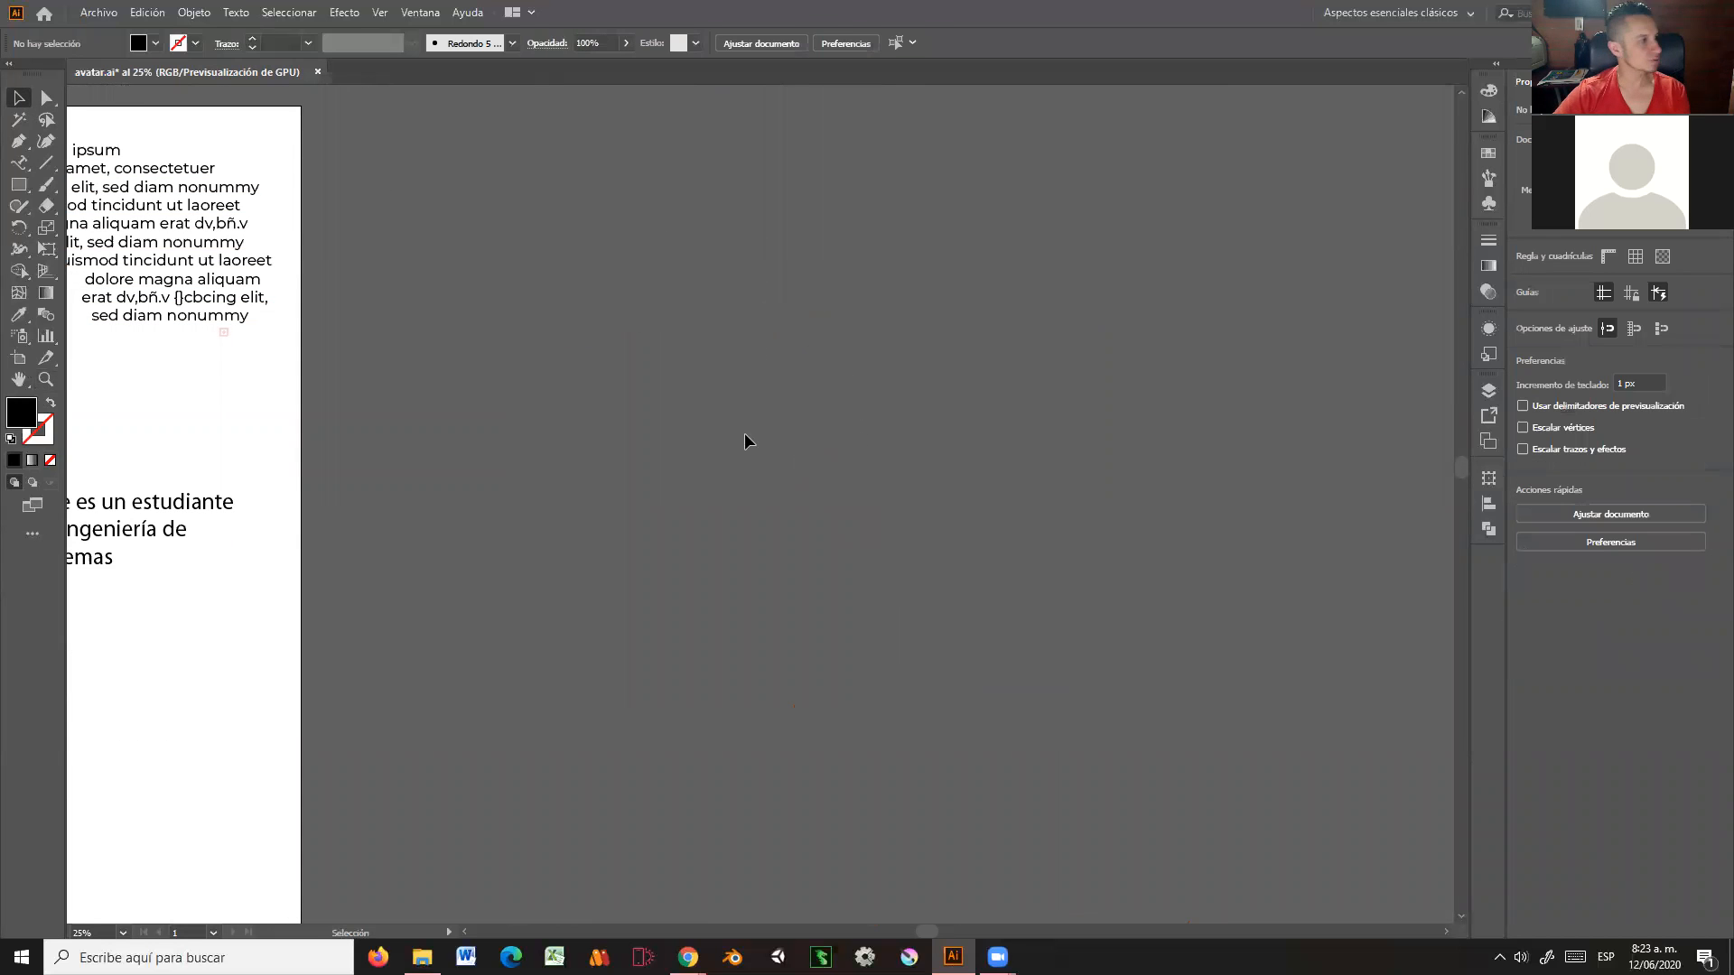
Step: Draw a circle about 1629 px across beside the artboard, with a 1 pt black stroke and no fill, and deselect it
drag(15, 191, 104, 226)
drag(633, 249, 1153, 767)
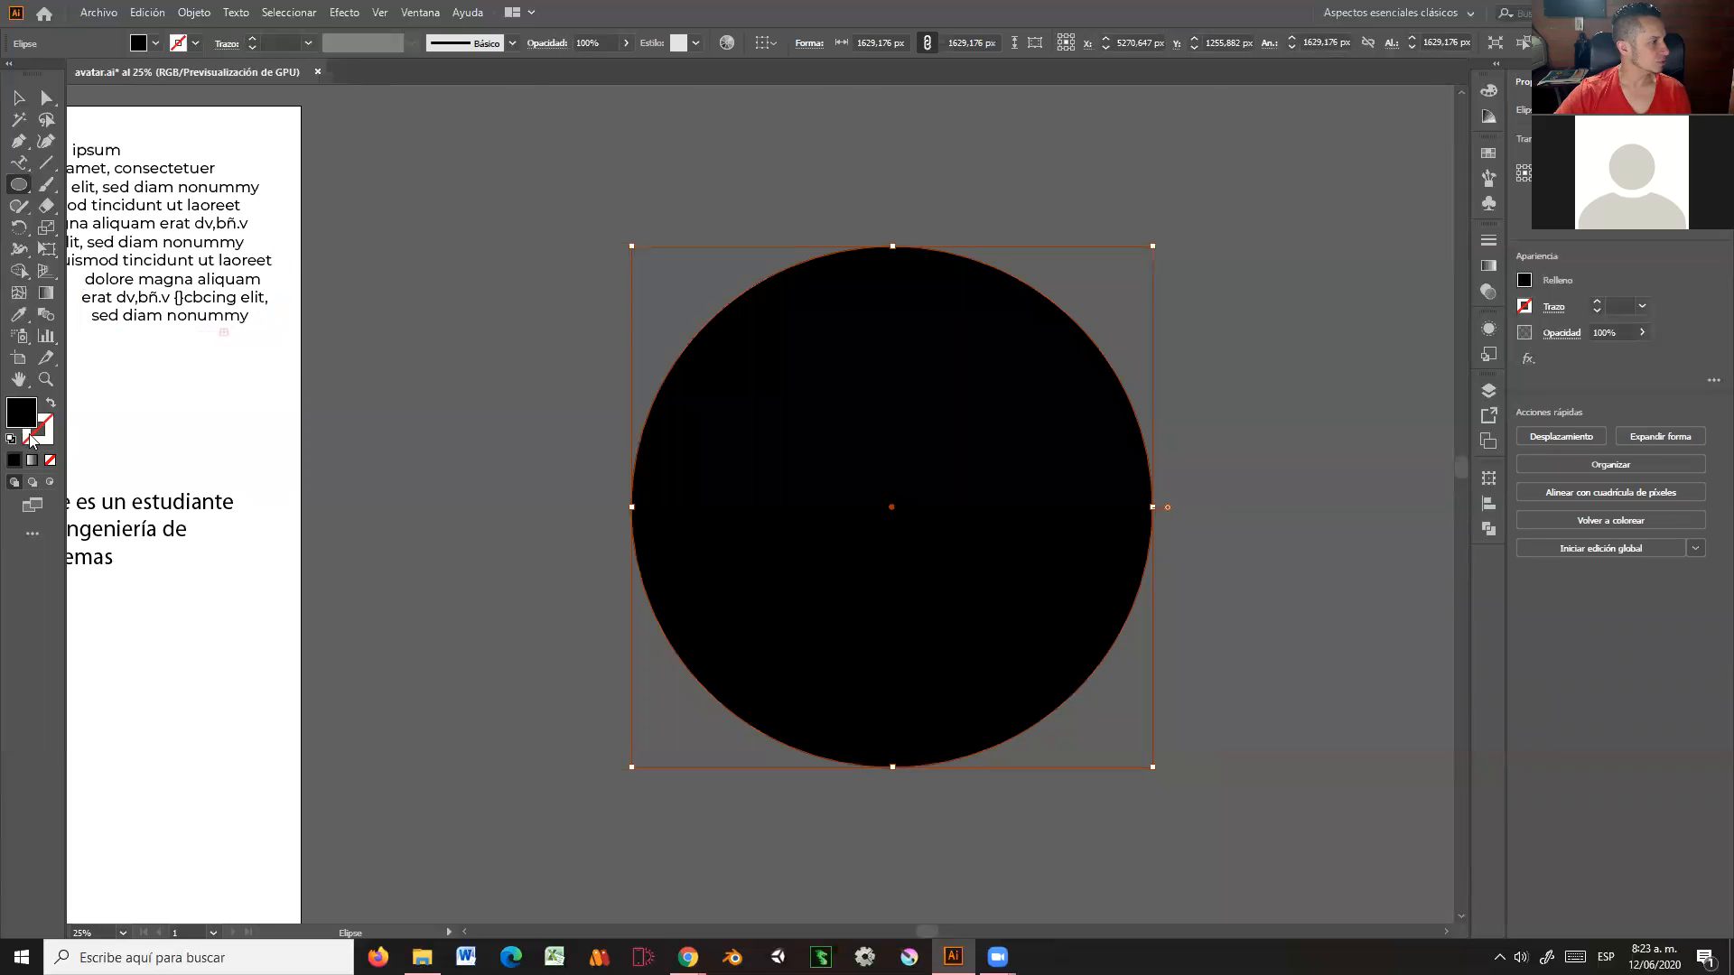
click(51, 405)
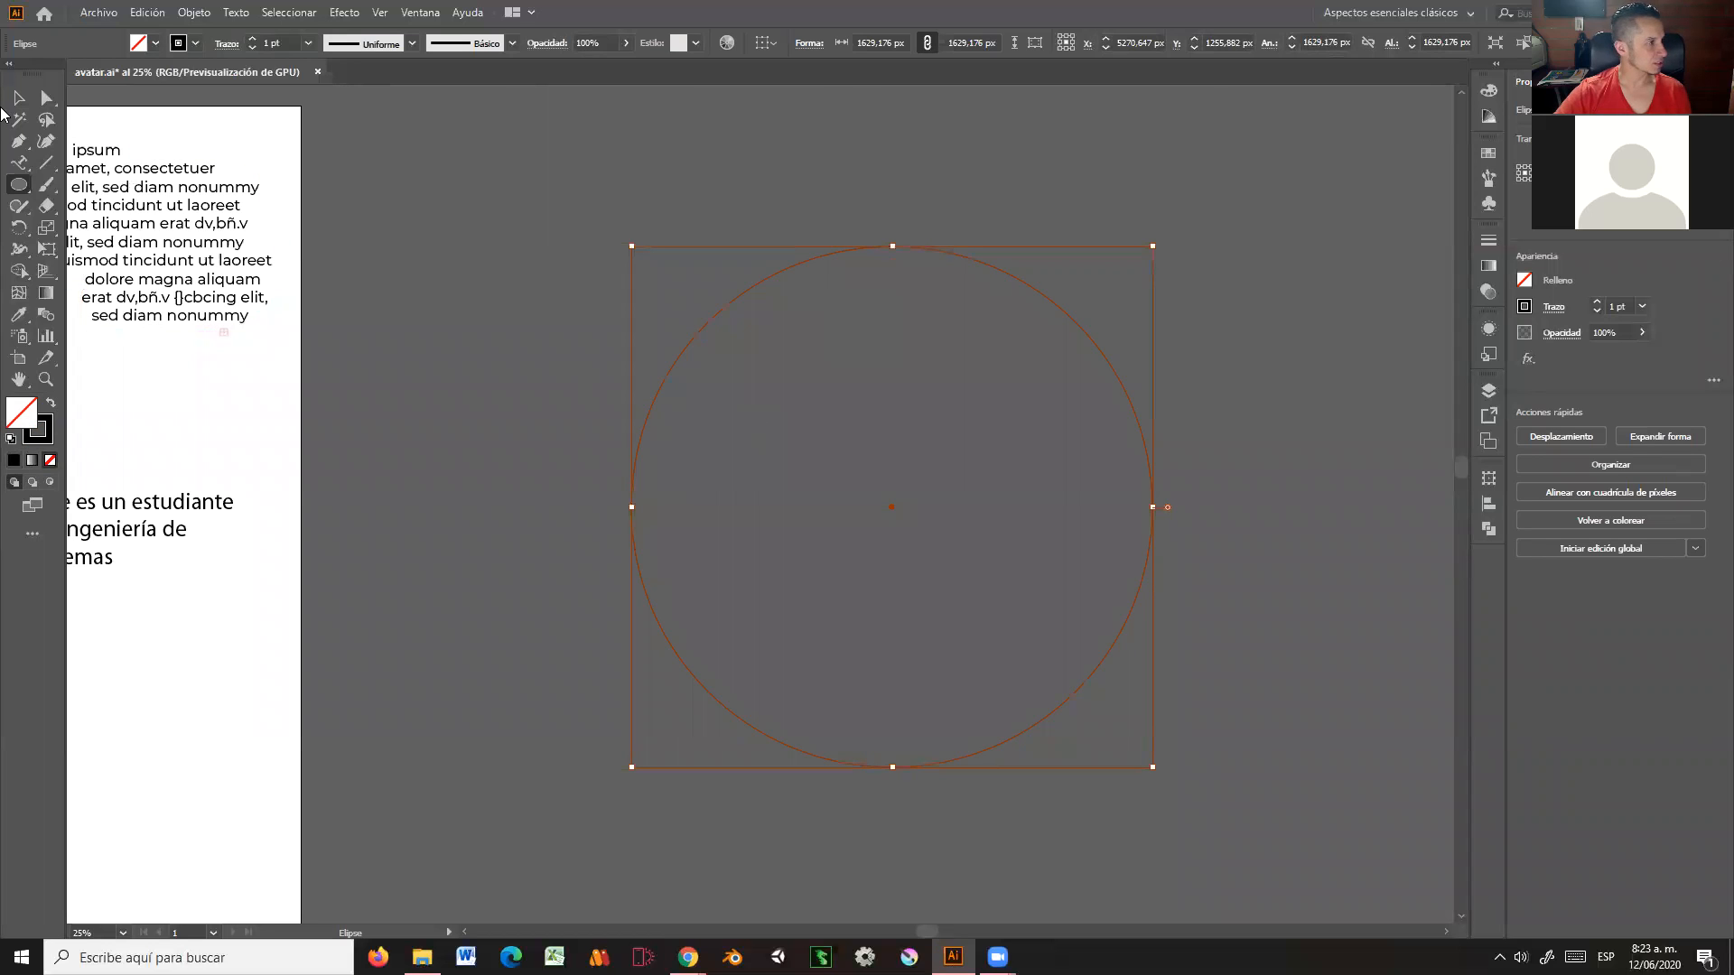
click(16, 98)
click(882, 263)
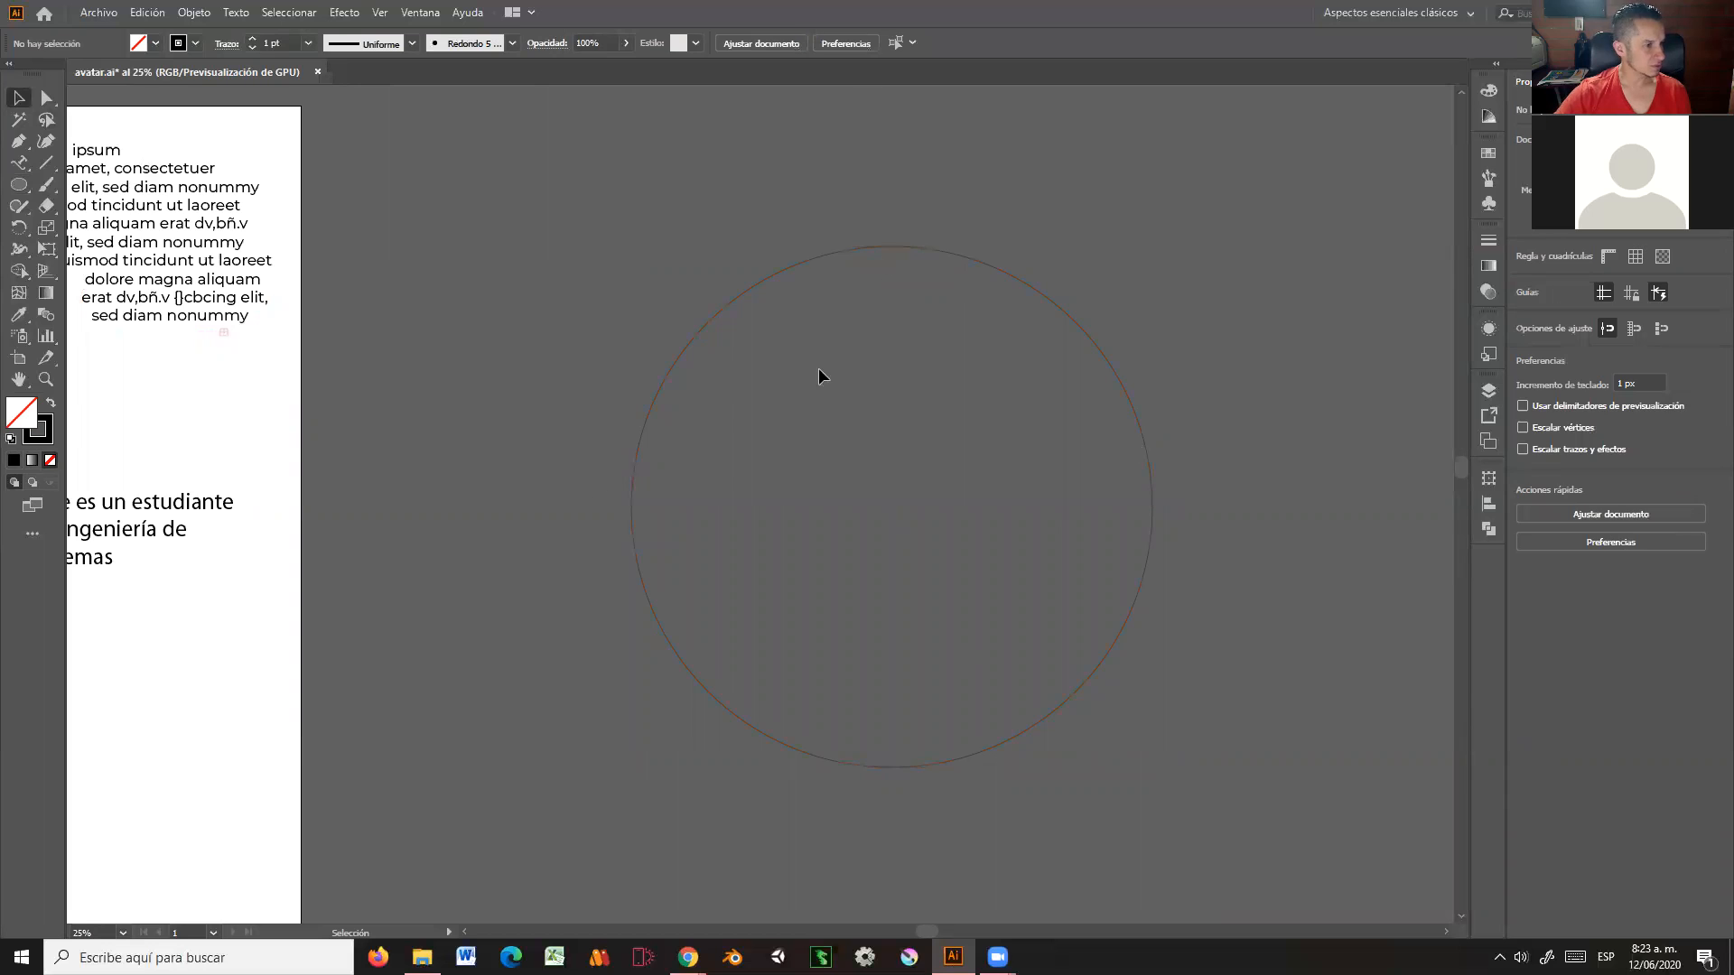
Step: Run Lorem ipsum placeholder text around the circle with the Type on a Path tool, starting at its upper-left edge
click(18, 163)
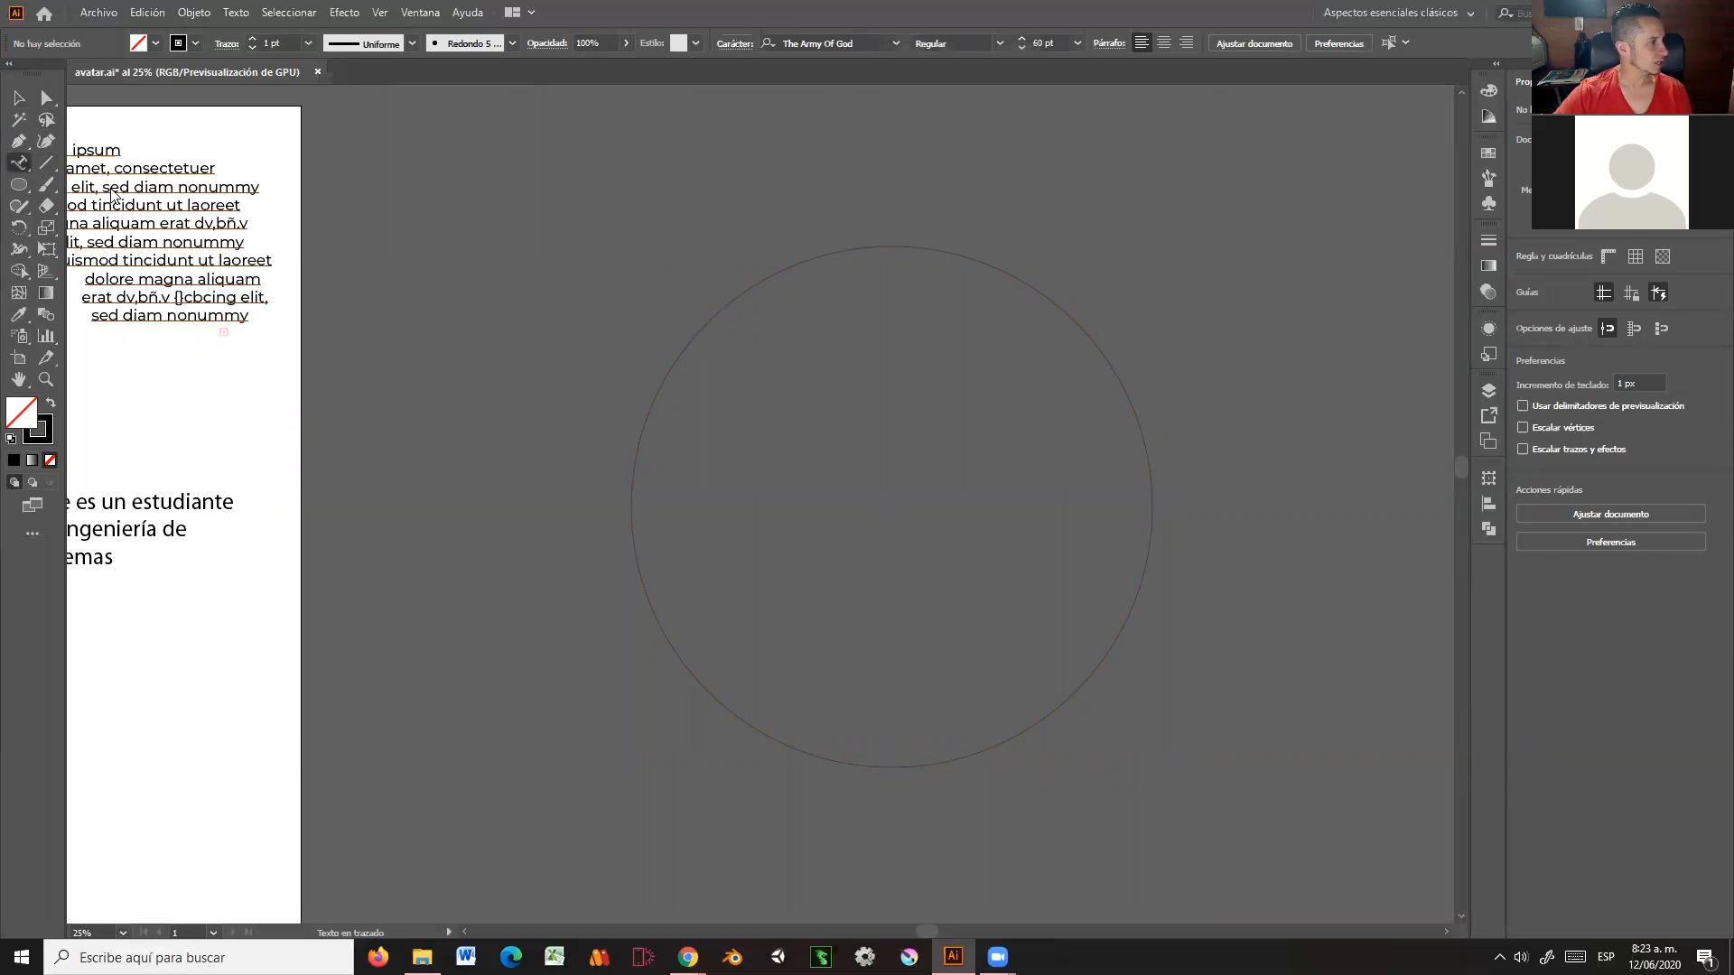
click(693, 336)
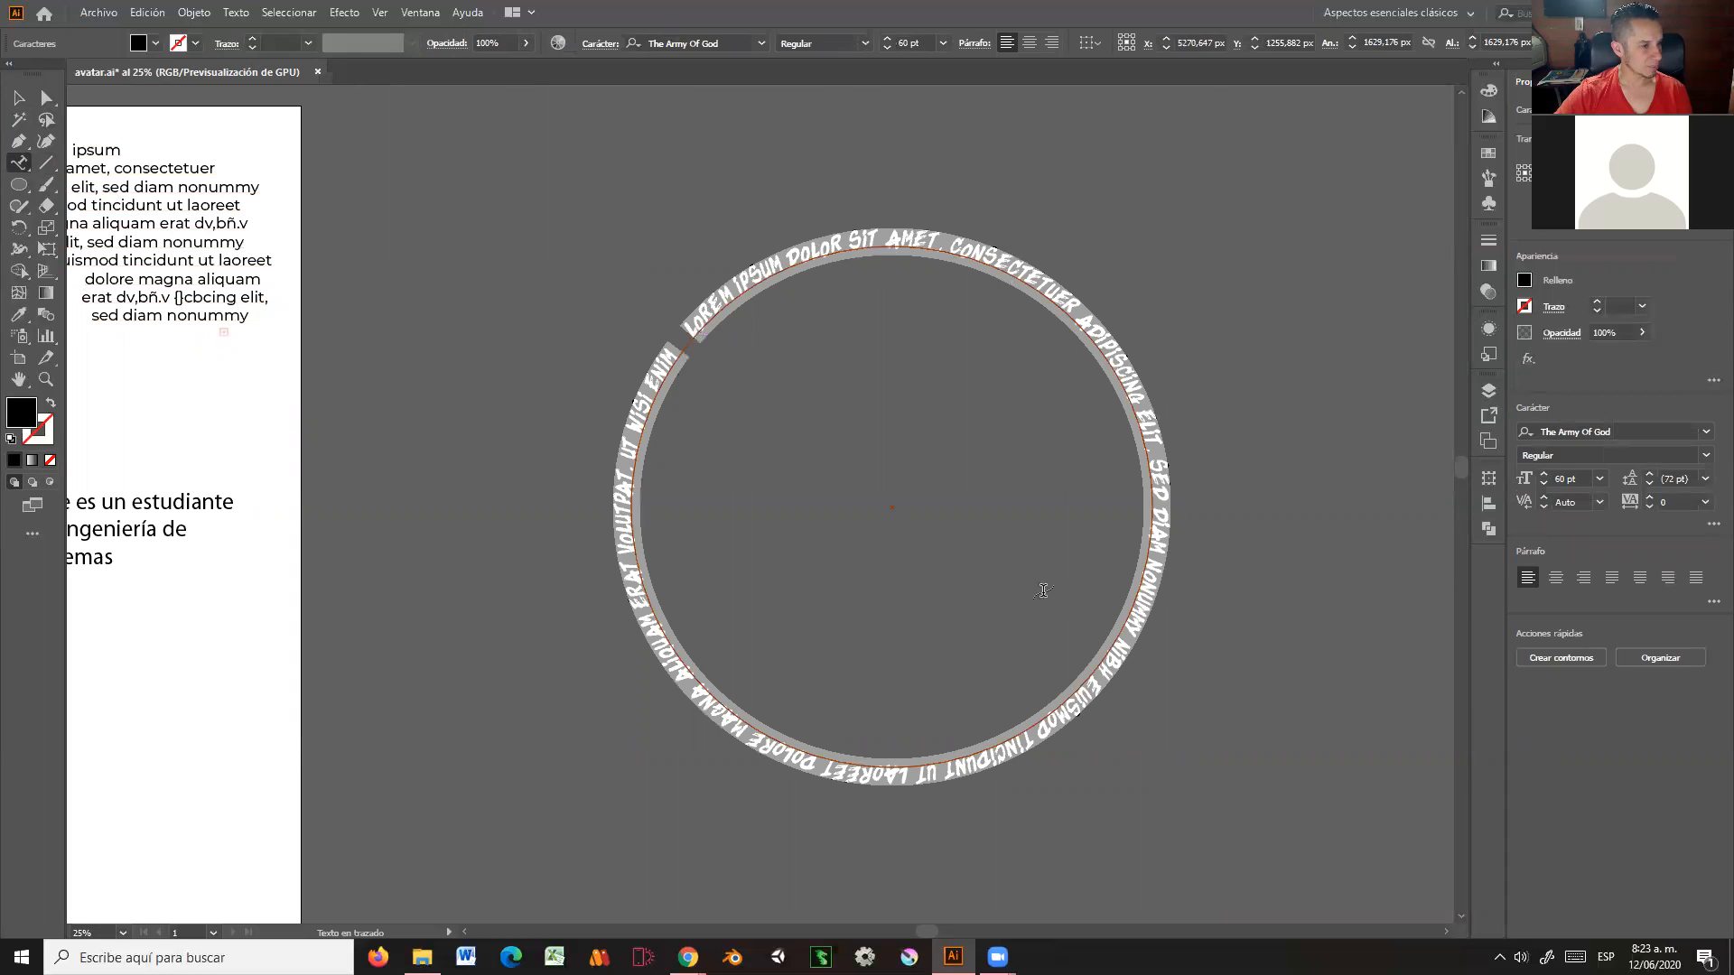
click(18, 98)
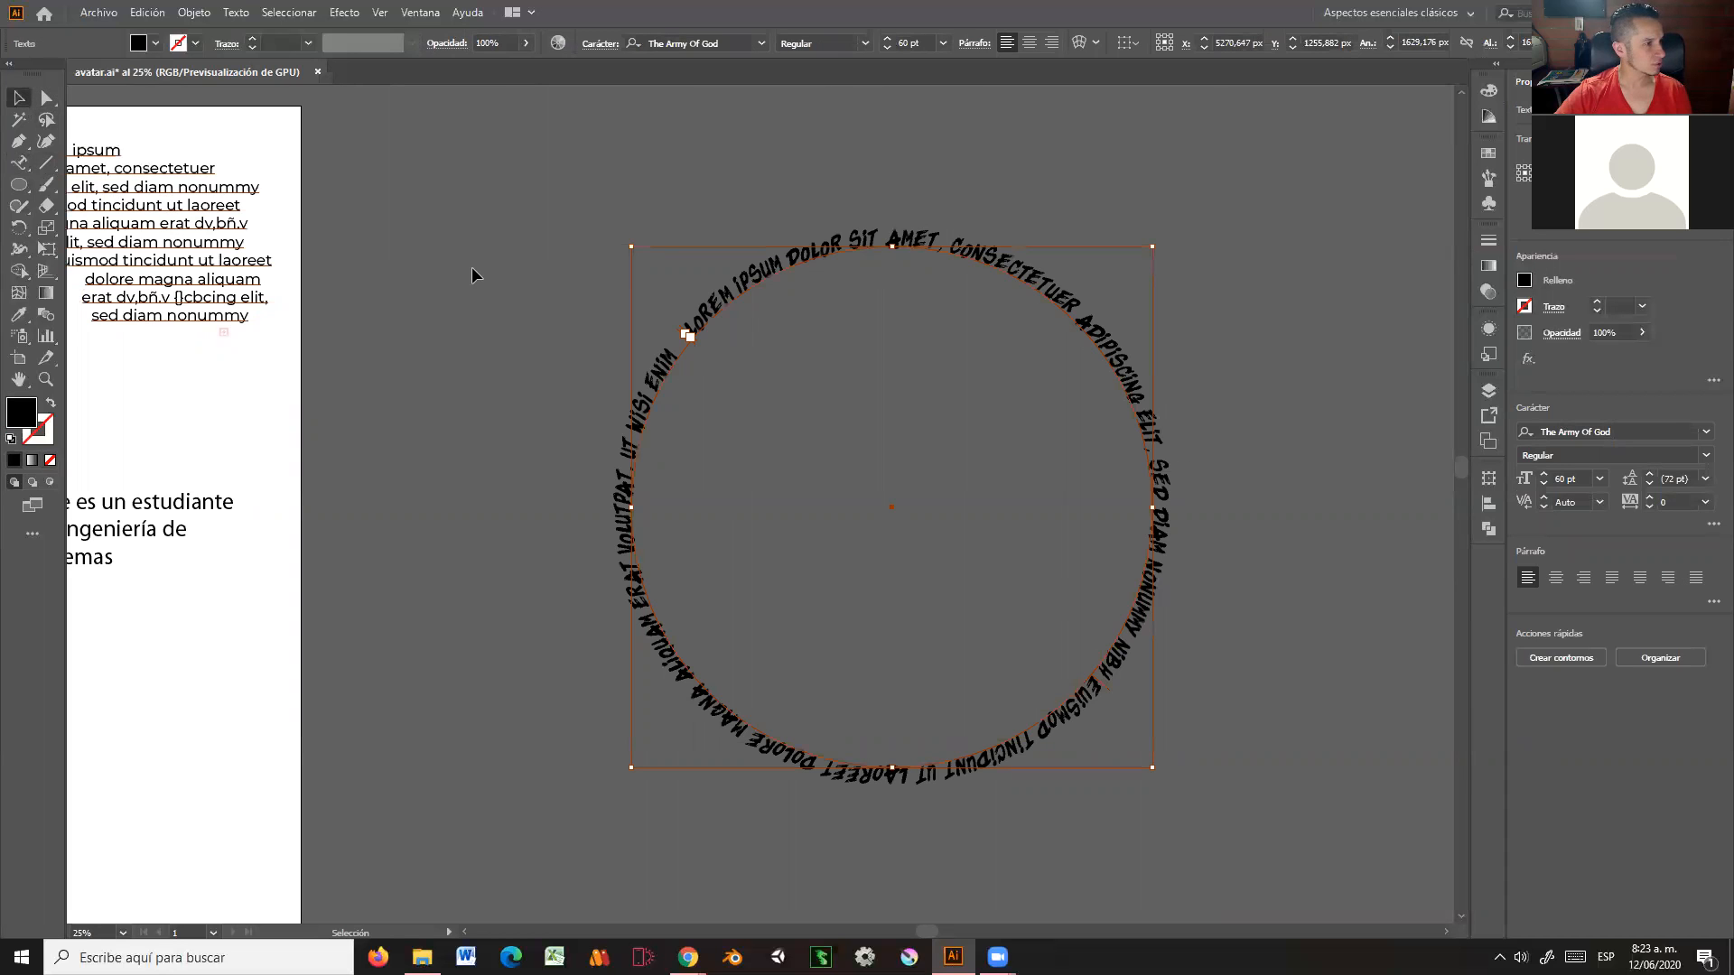
Step: Delete the first part of the circular text, from "orem ipsum" up to "nib" in "nibh"
double_click(714, 298)
drag(691, 325, 1138, 690)
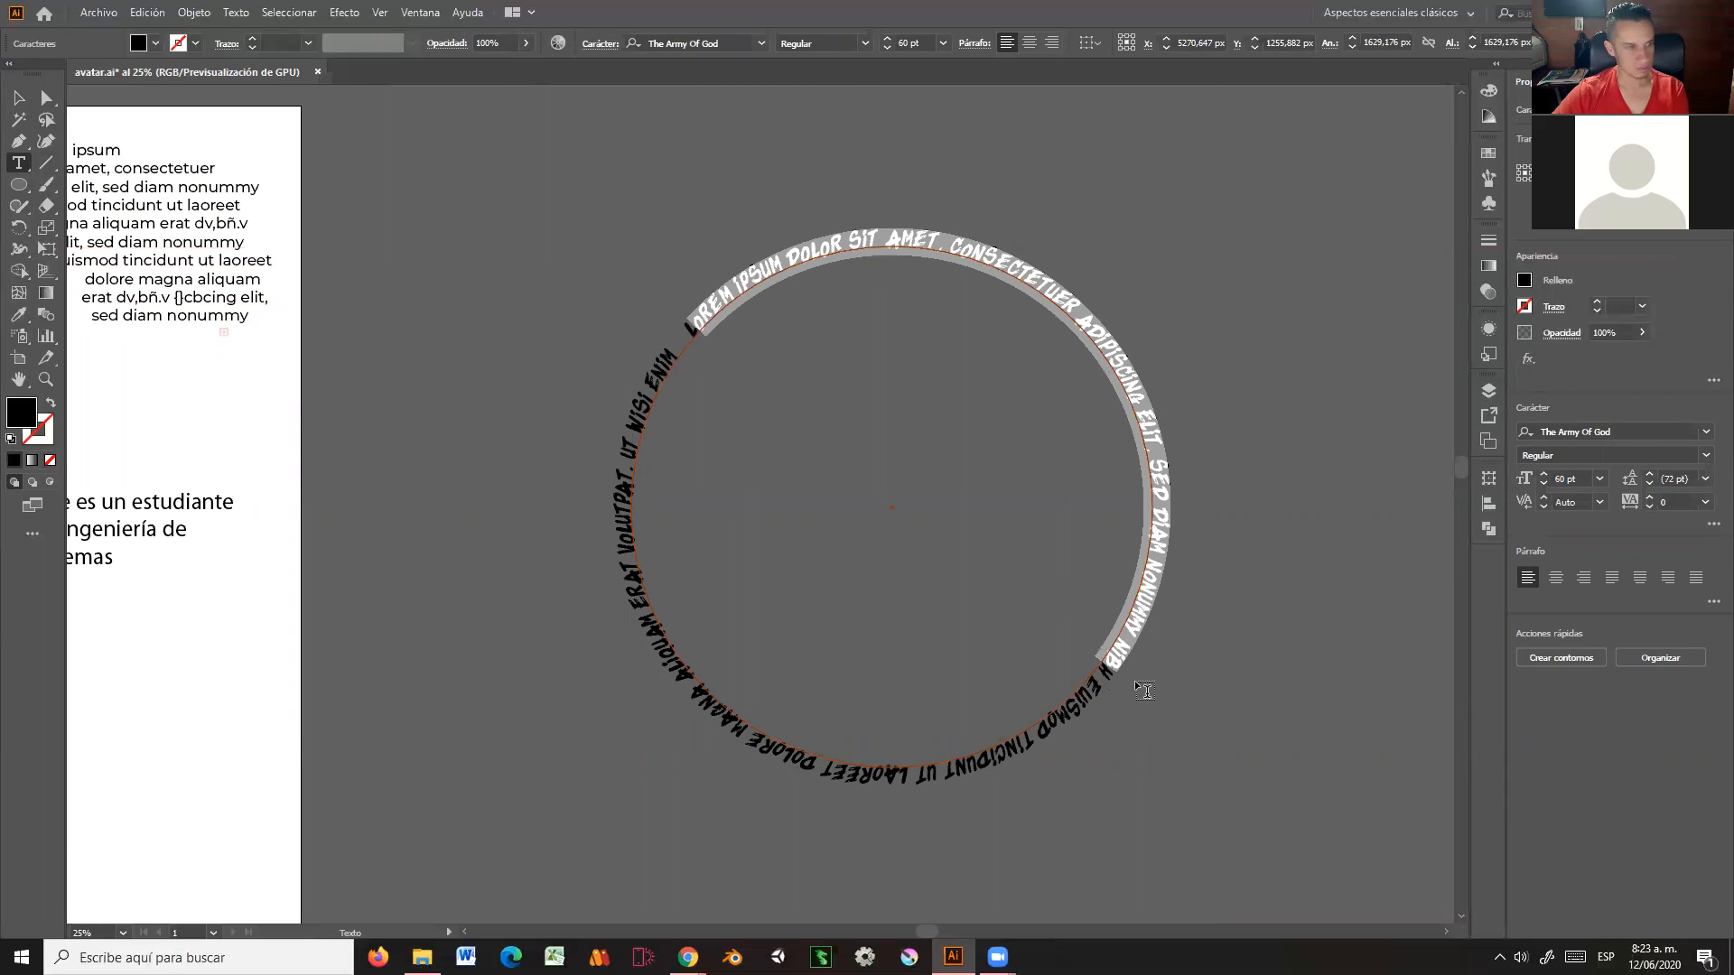
key(BackSpace)
click(12, 97)
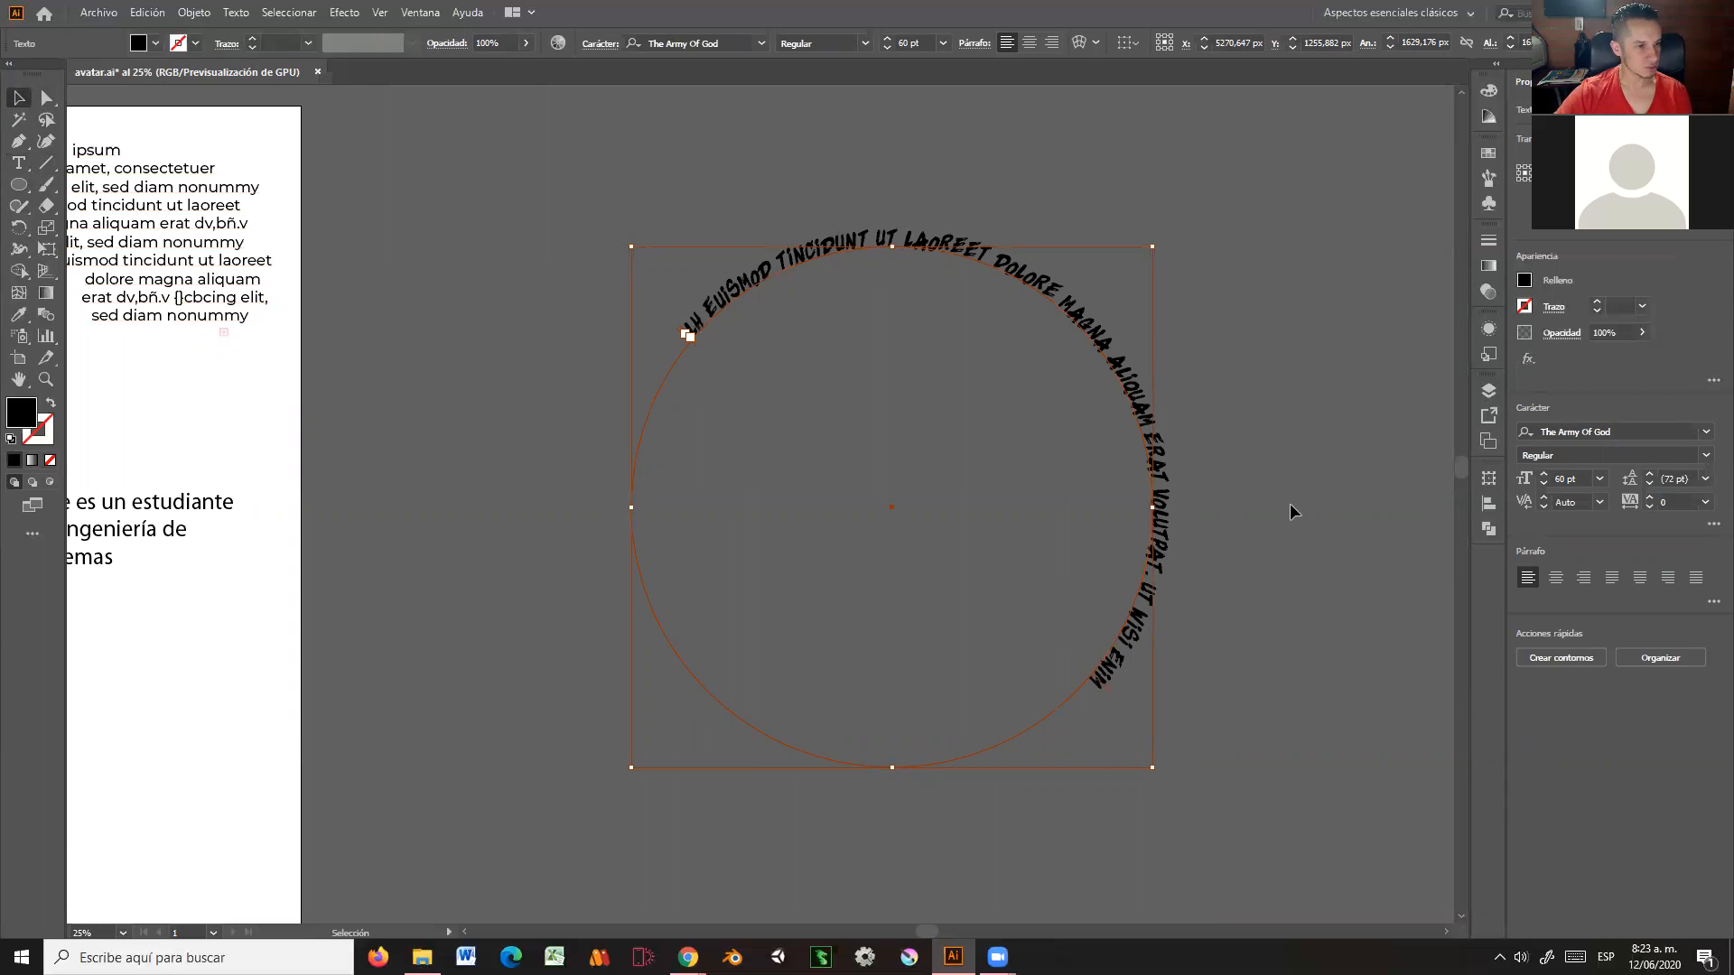
Step: Enlarge the circular text to 110 pt
click(1544, 476)
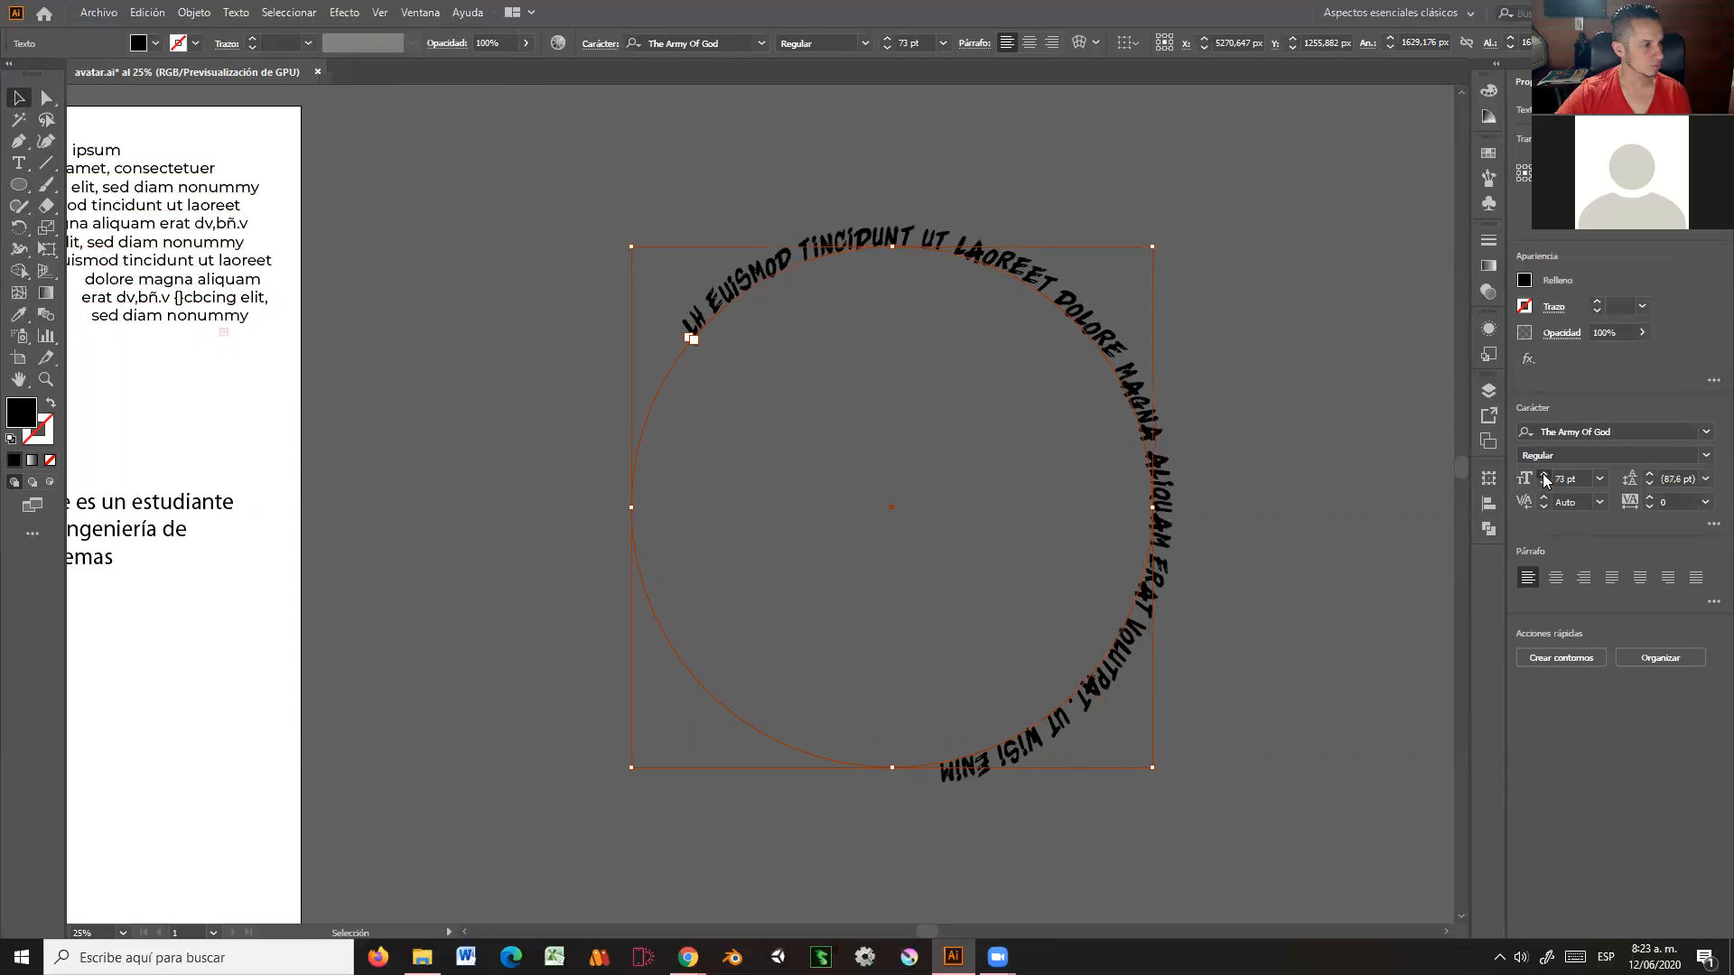
click(1545, 479)
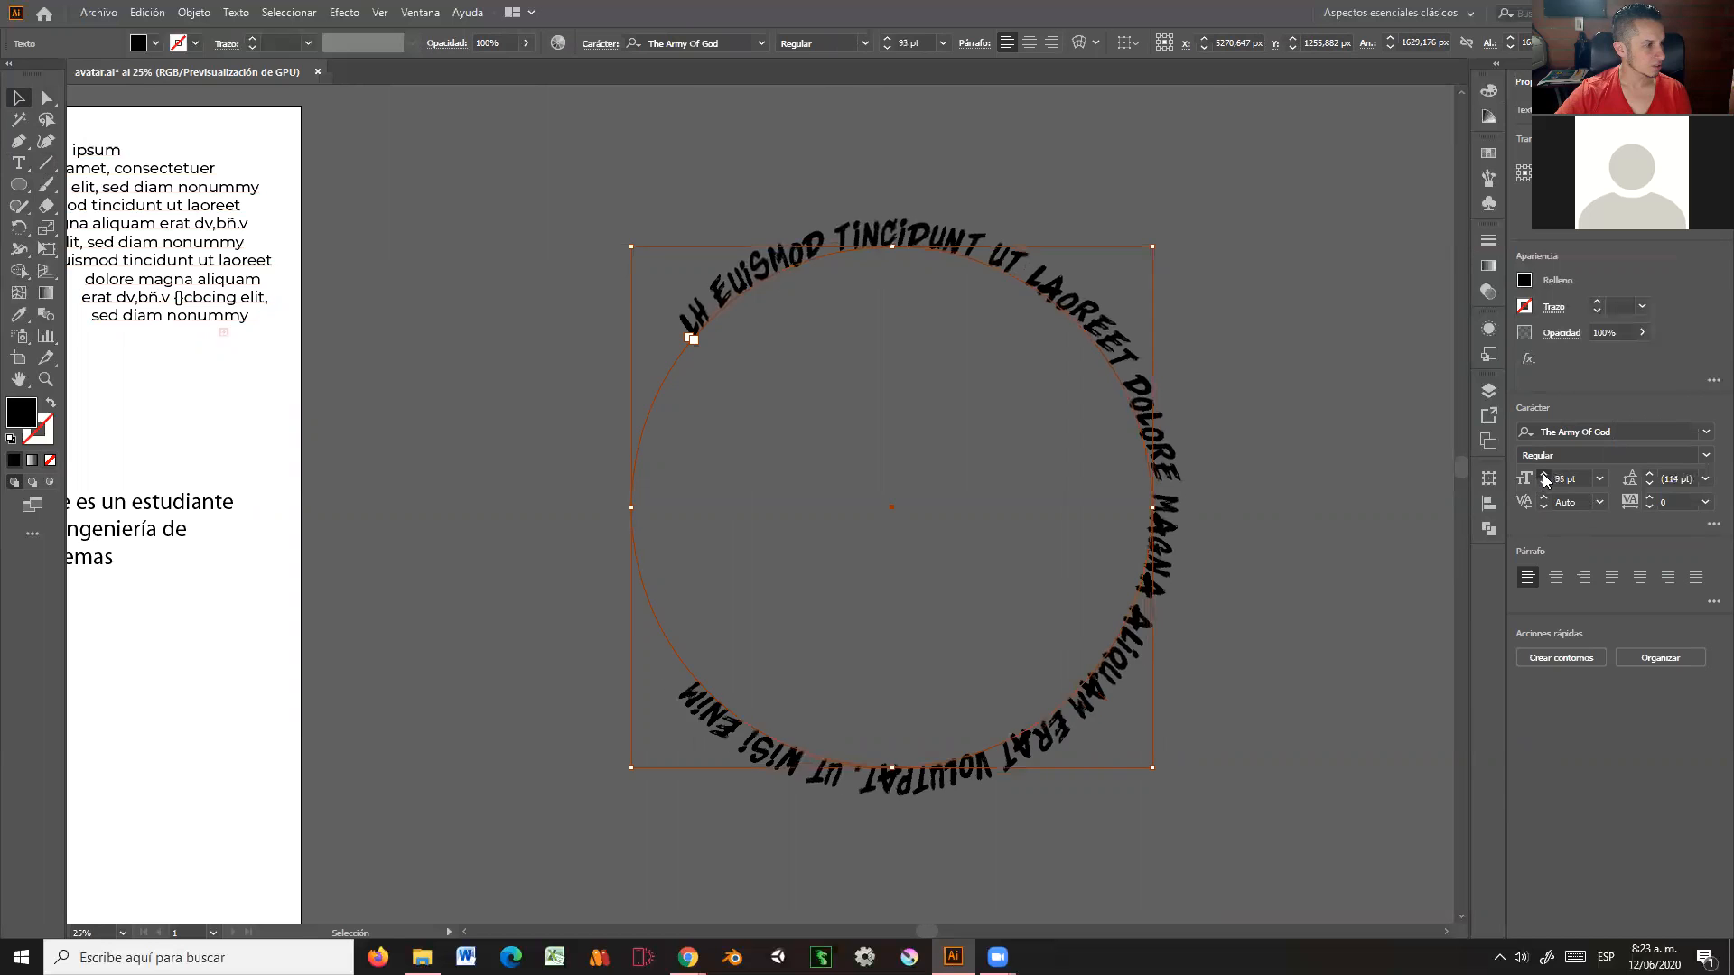
click(1545, 479)
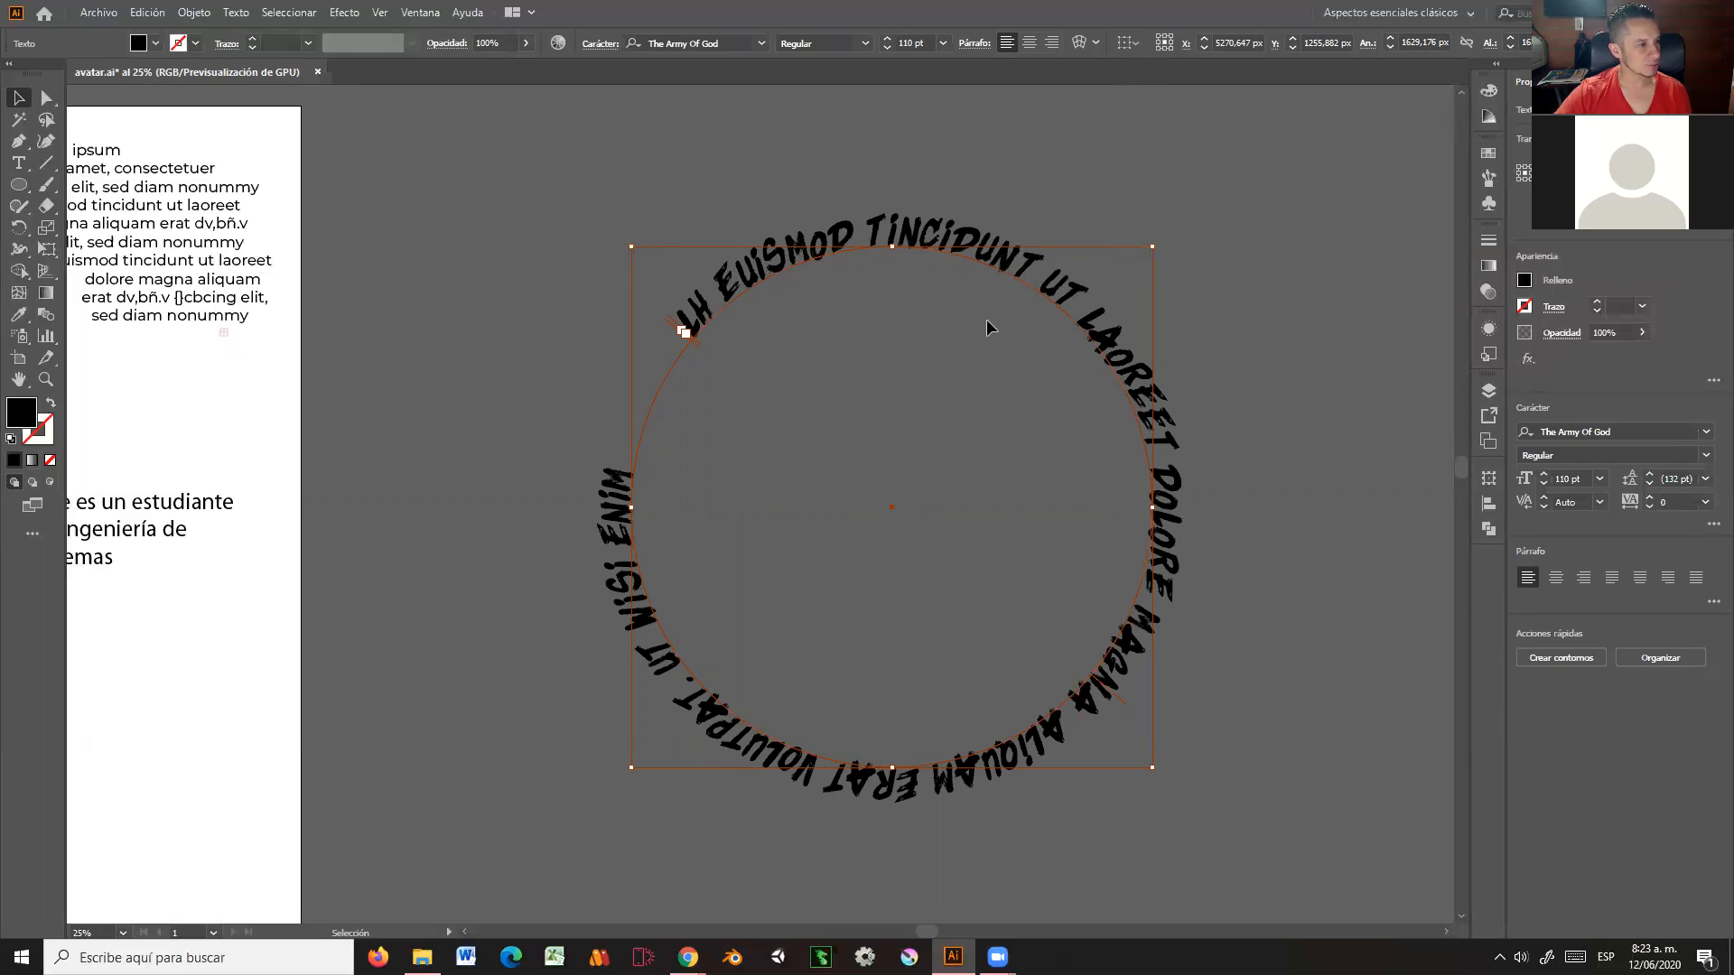
Step: Move the circular text's end bracket back along the circle to separate it from the start bracket
mouse_move(668, 325)
mouse_down()
mouse_move(698, 370)
mouse_move(671, 353)
mouse_up()
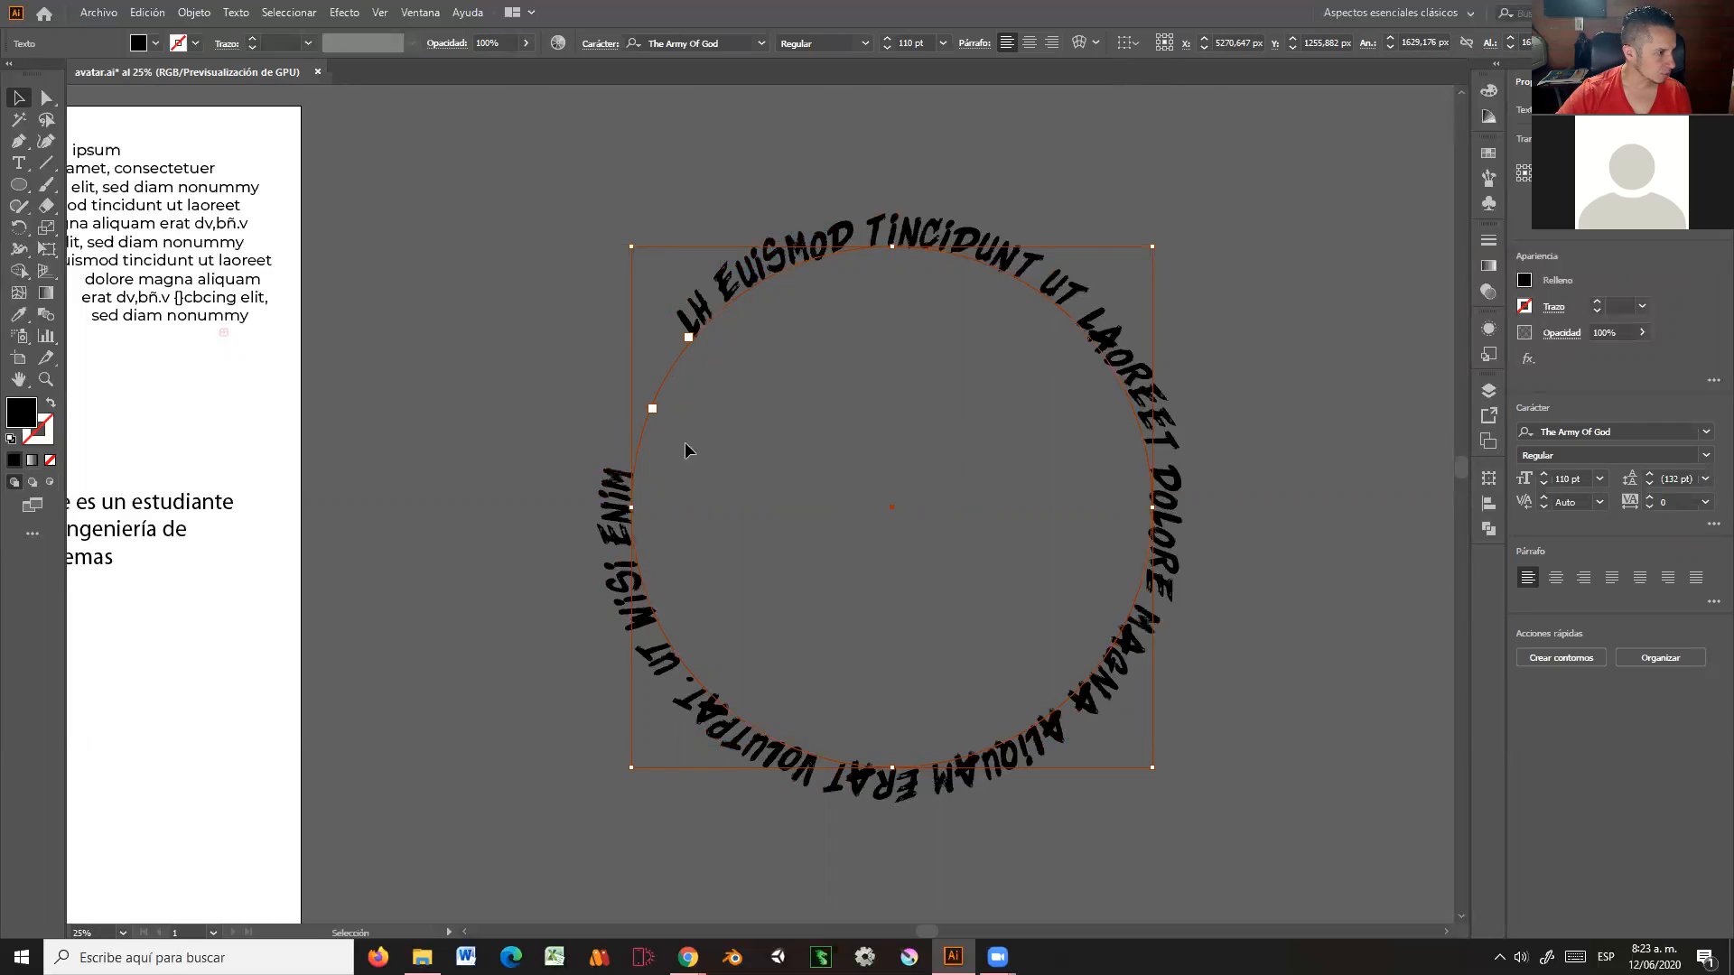
click(591, 365)
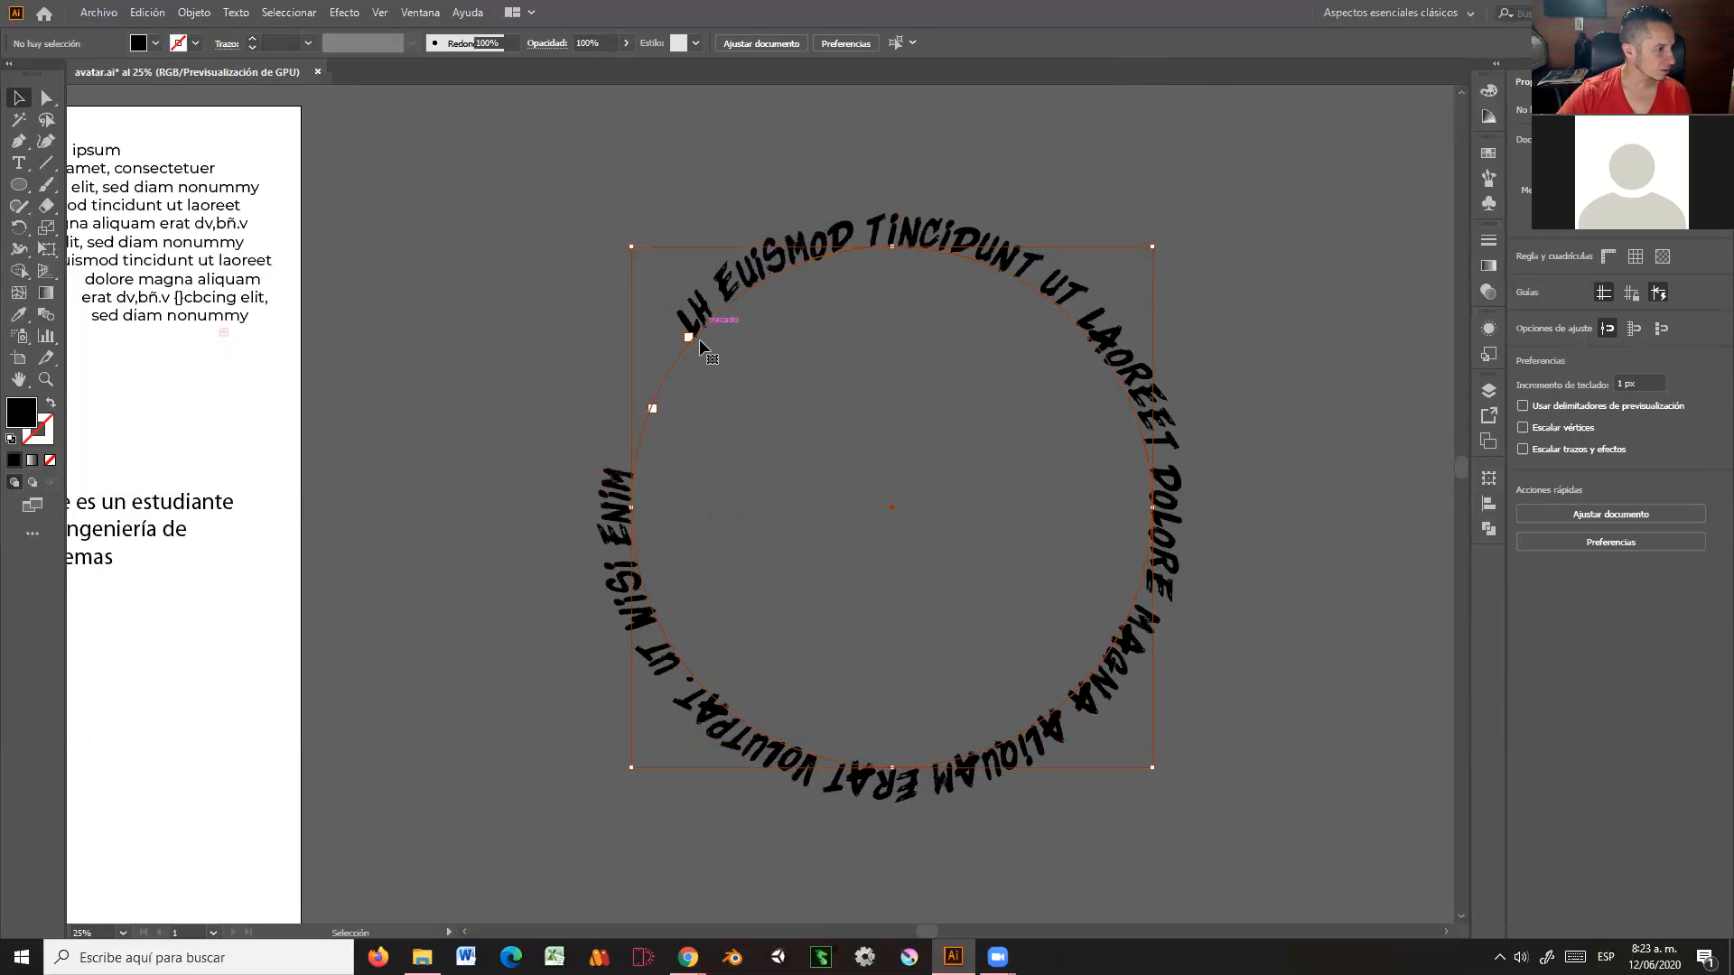
double_click(688, 342)
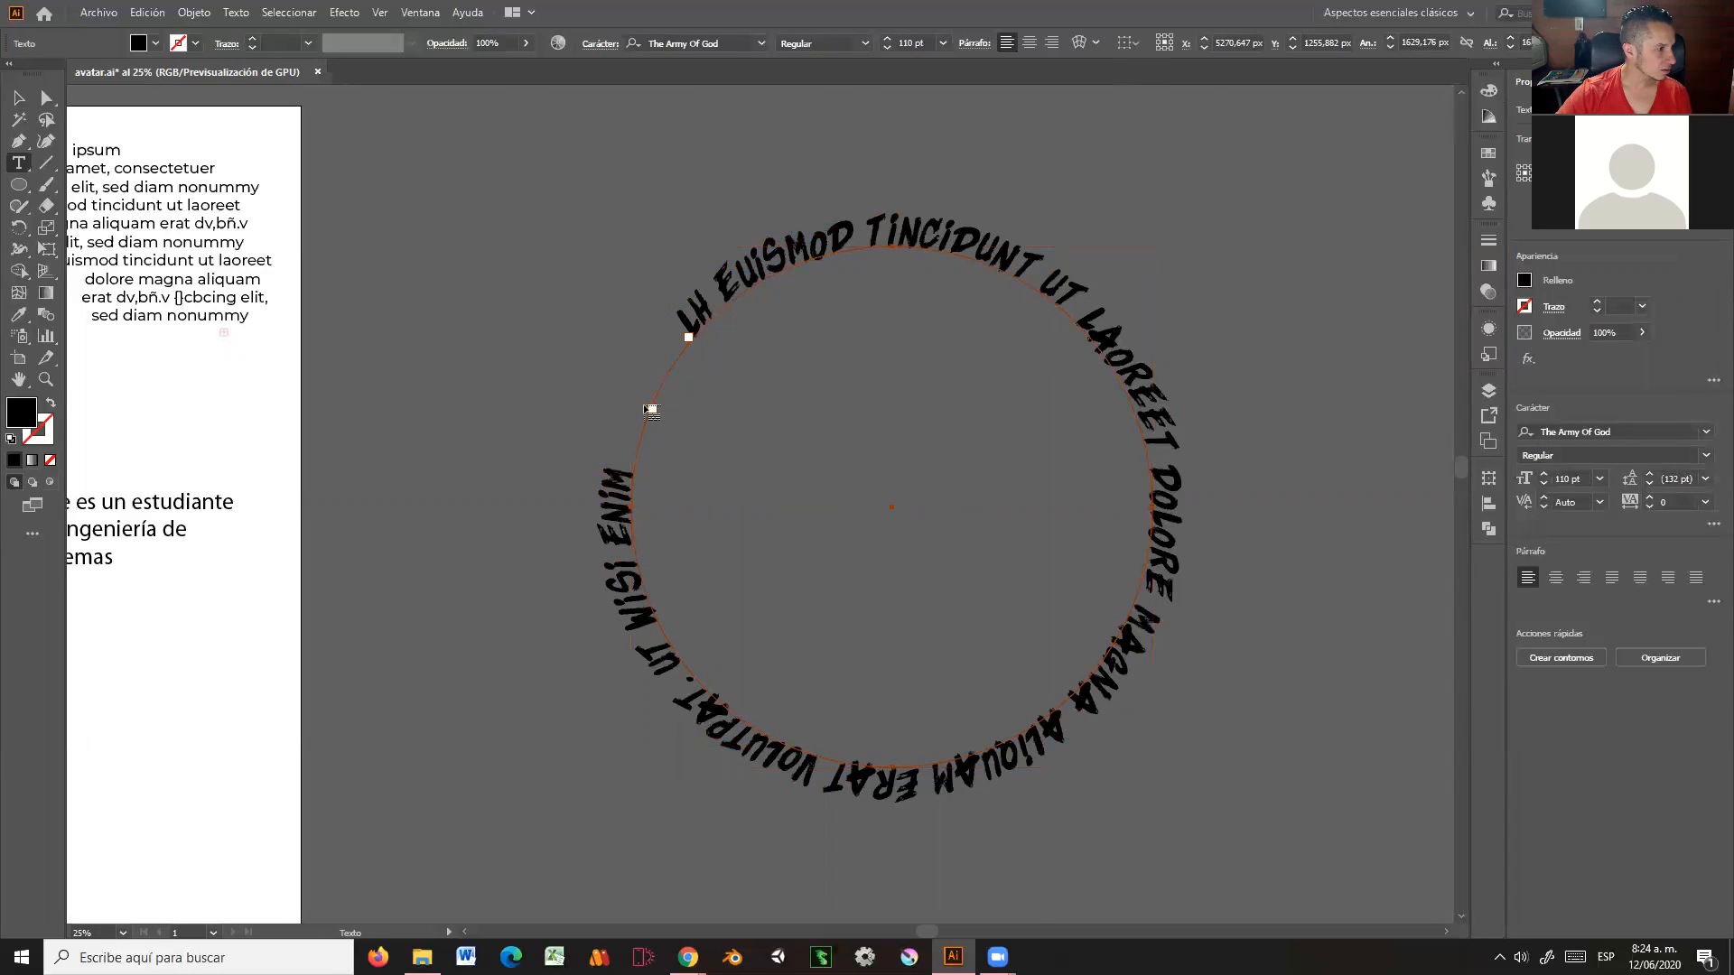
drag(653, 409, 650, 452)
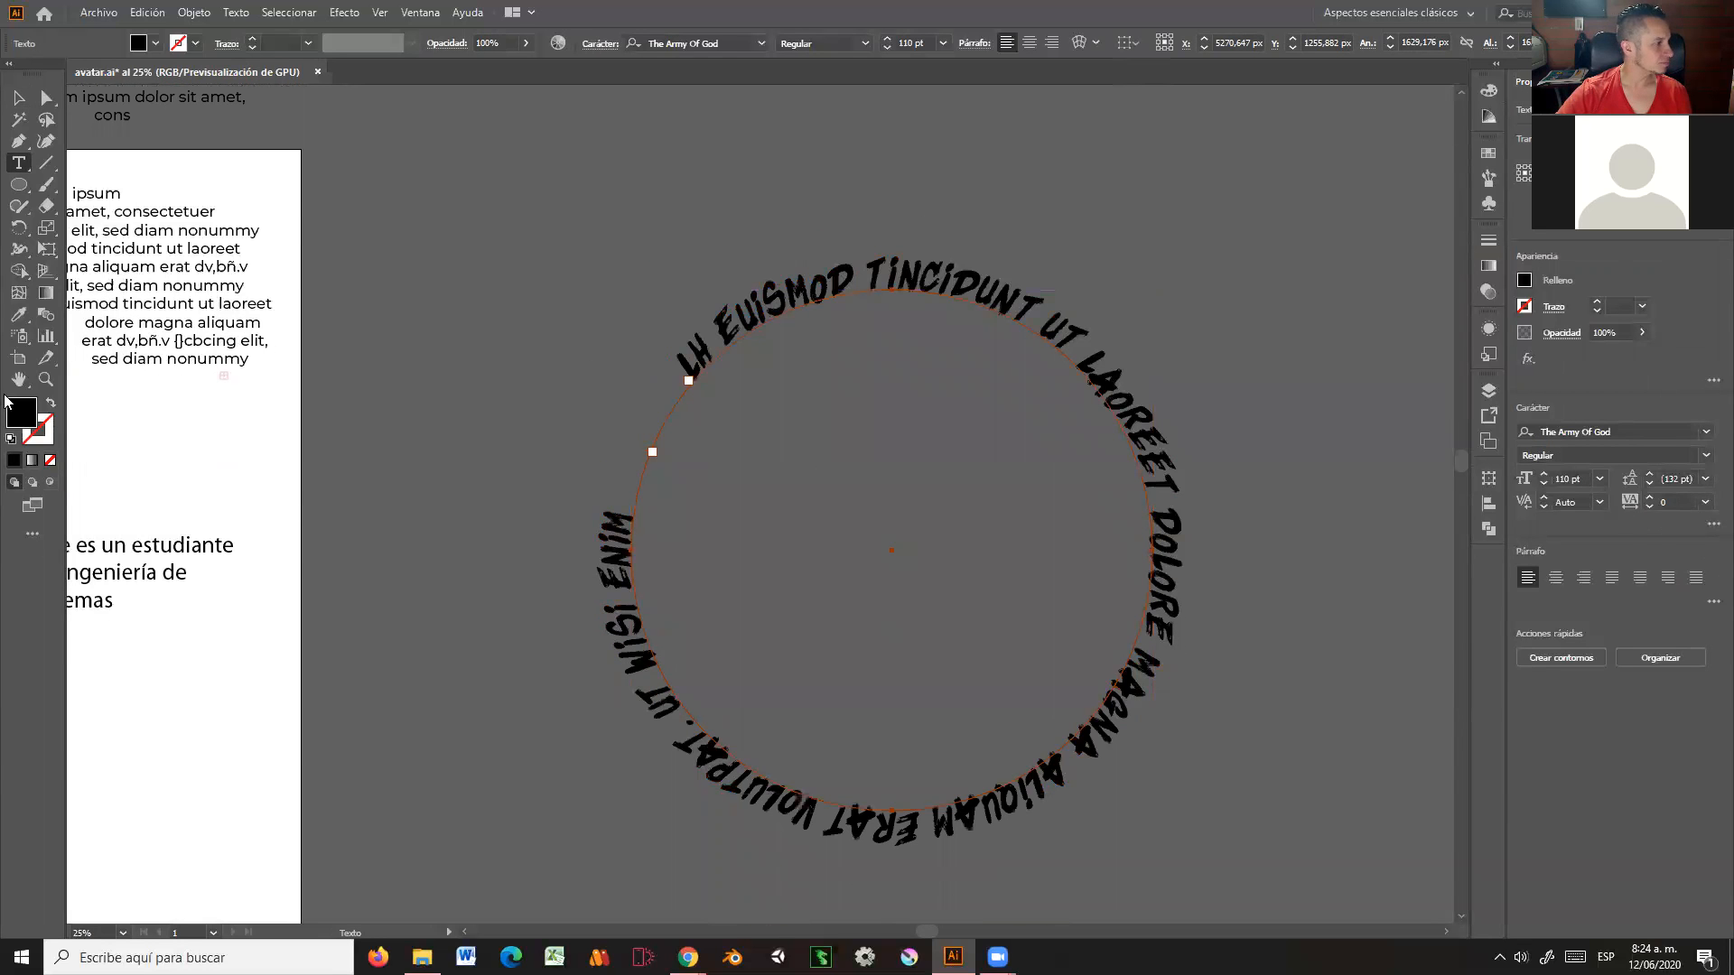
Step: Shift the circular text's start bracket slightly clockwise and move its end bracket slightly closer to the start
click(45, 379)
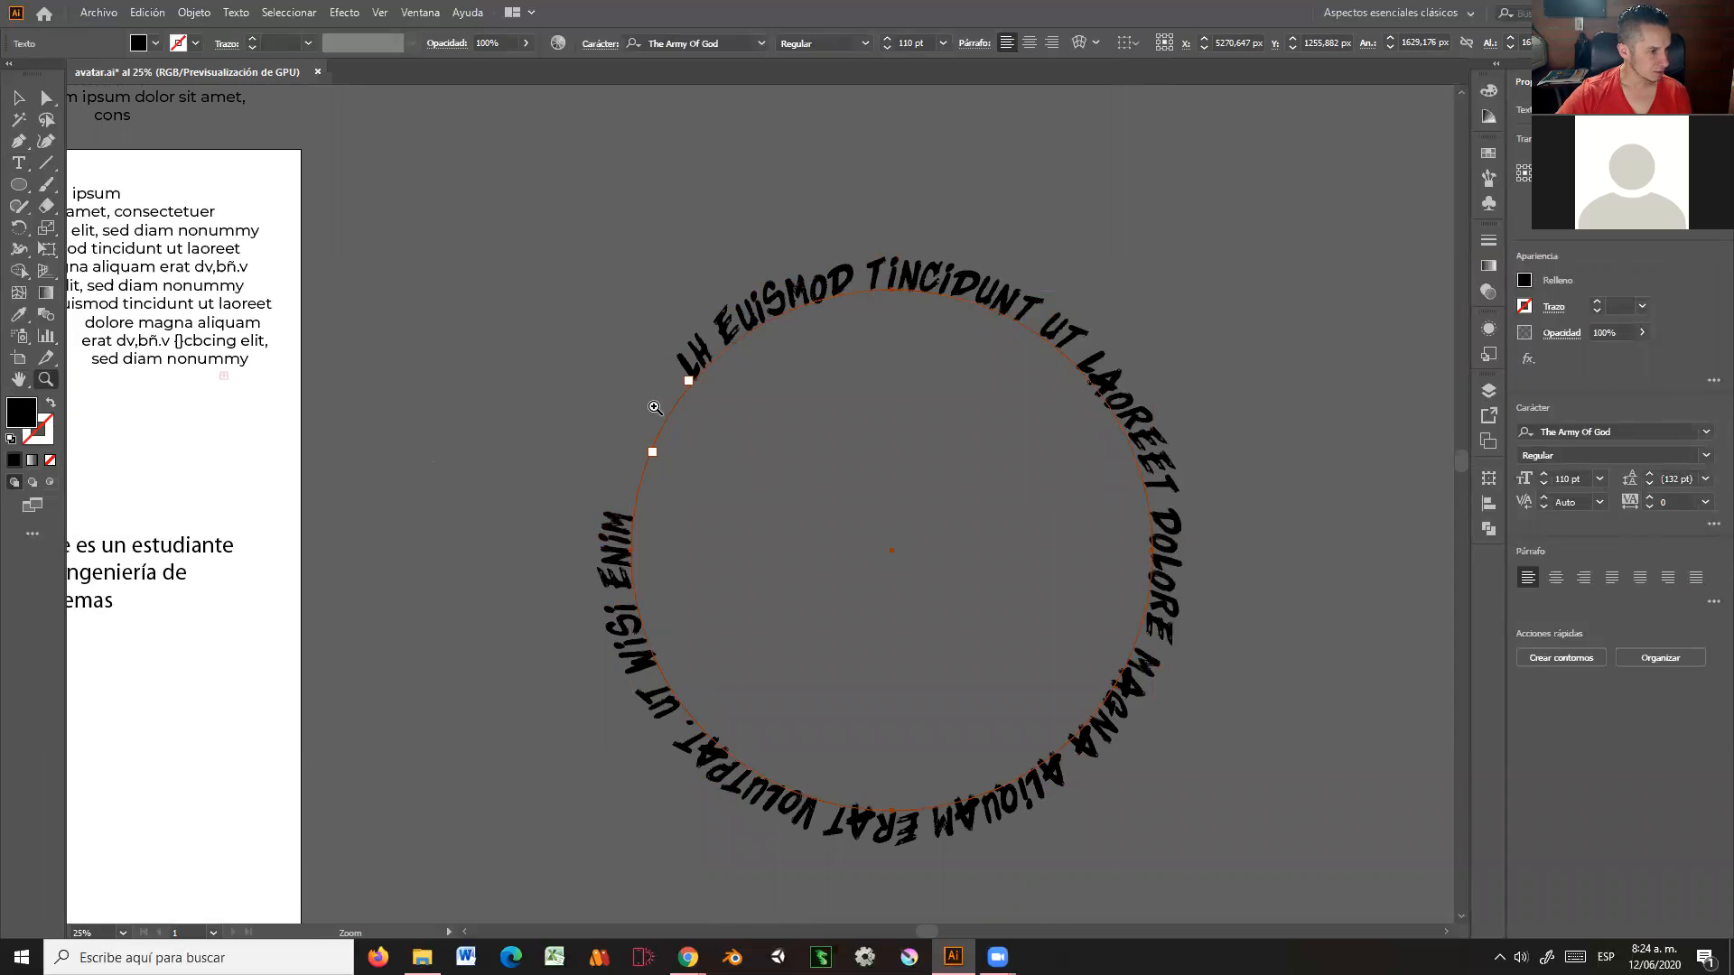
drag(724, 451, 916, 523)
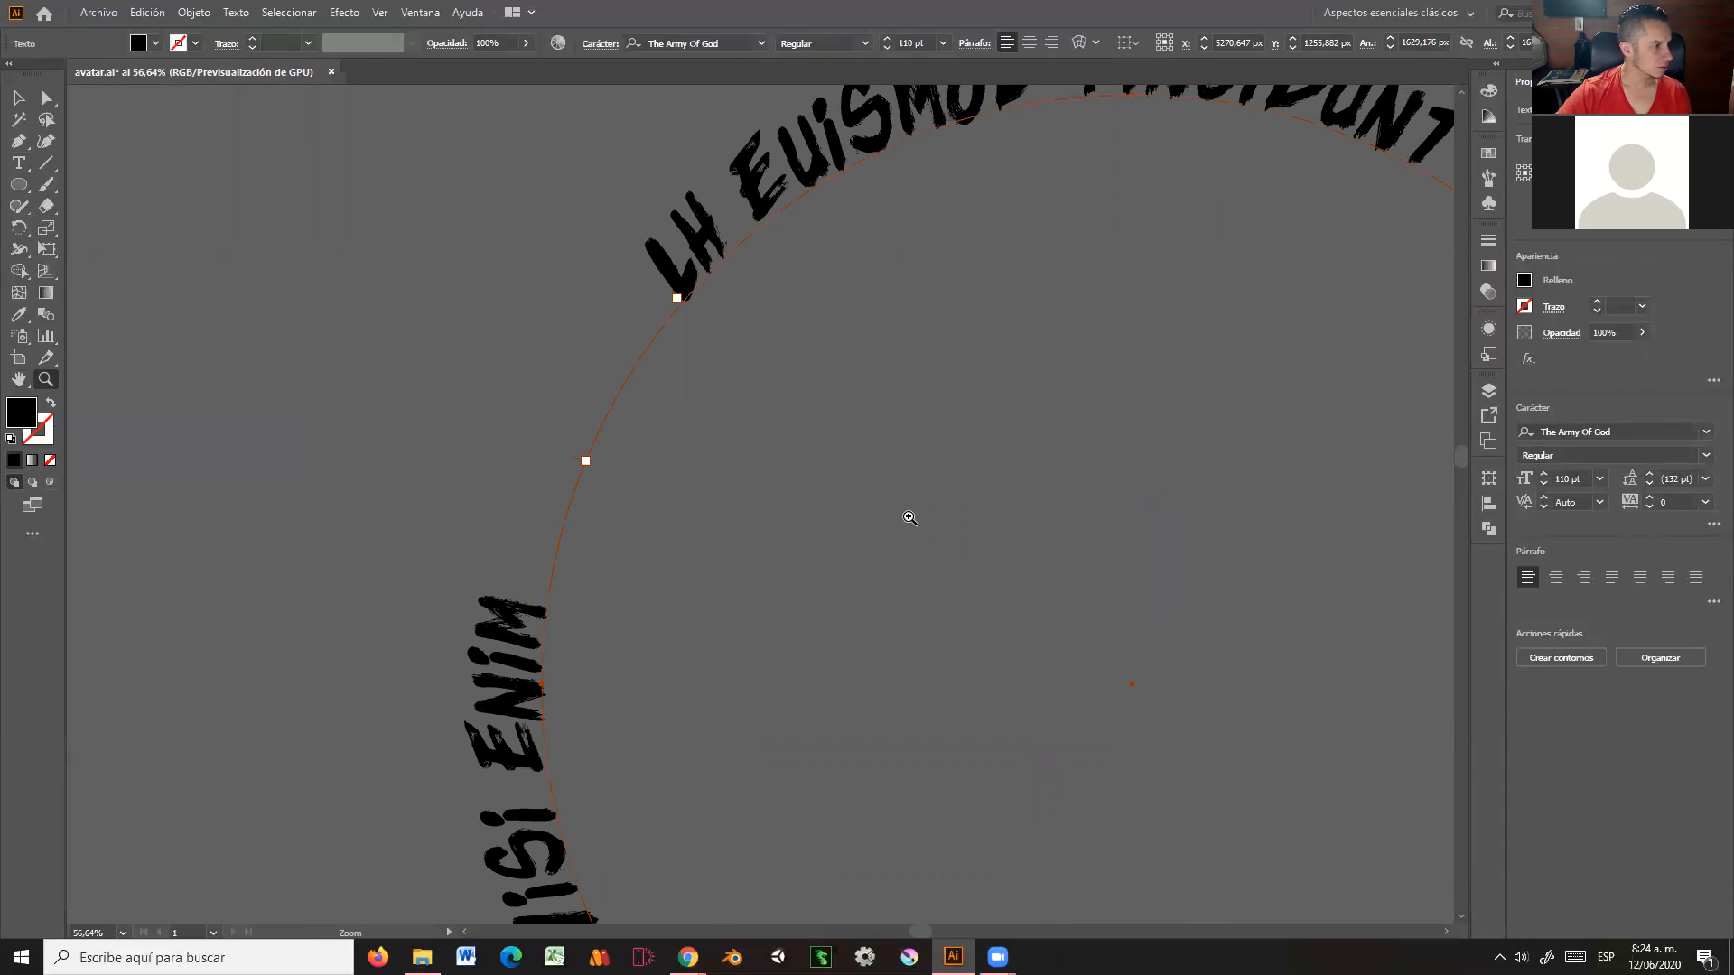
drag(801, 491, 825, 495)
click(20, 99)
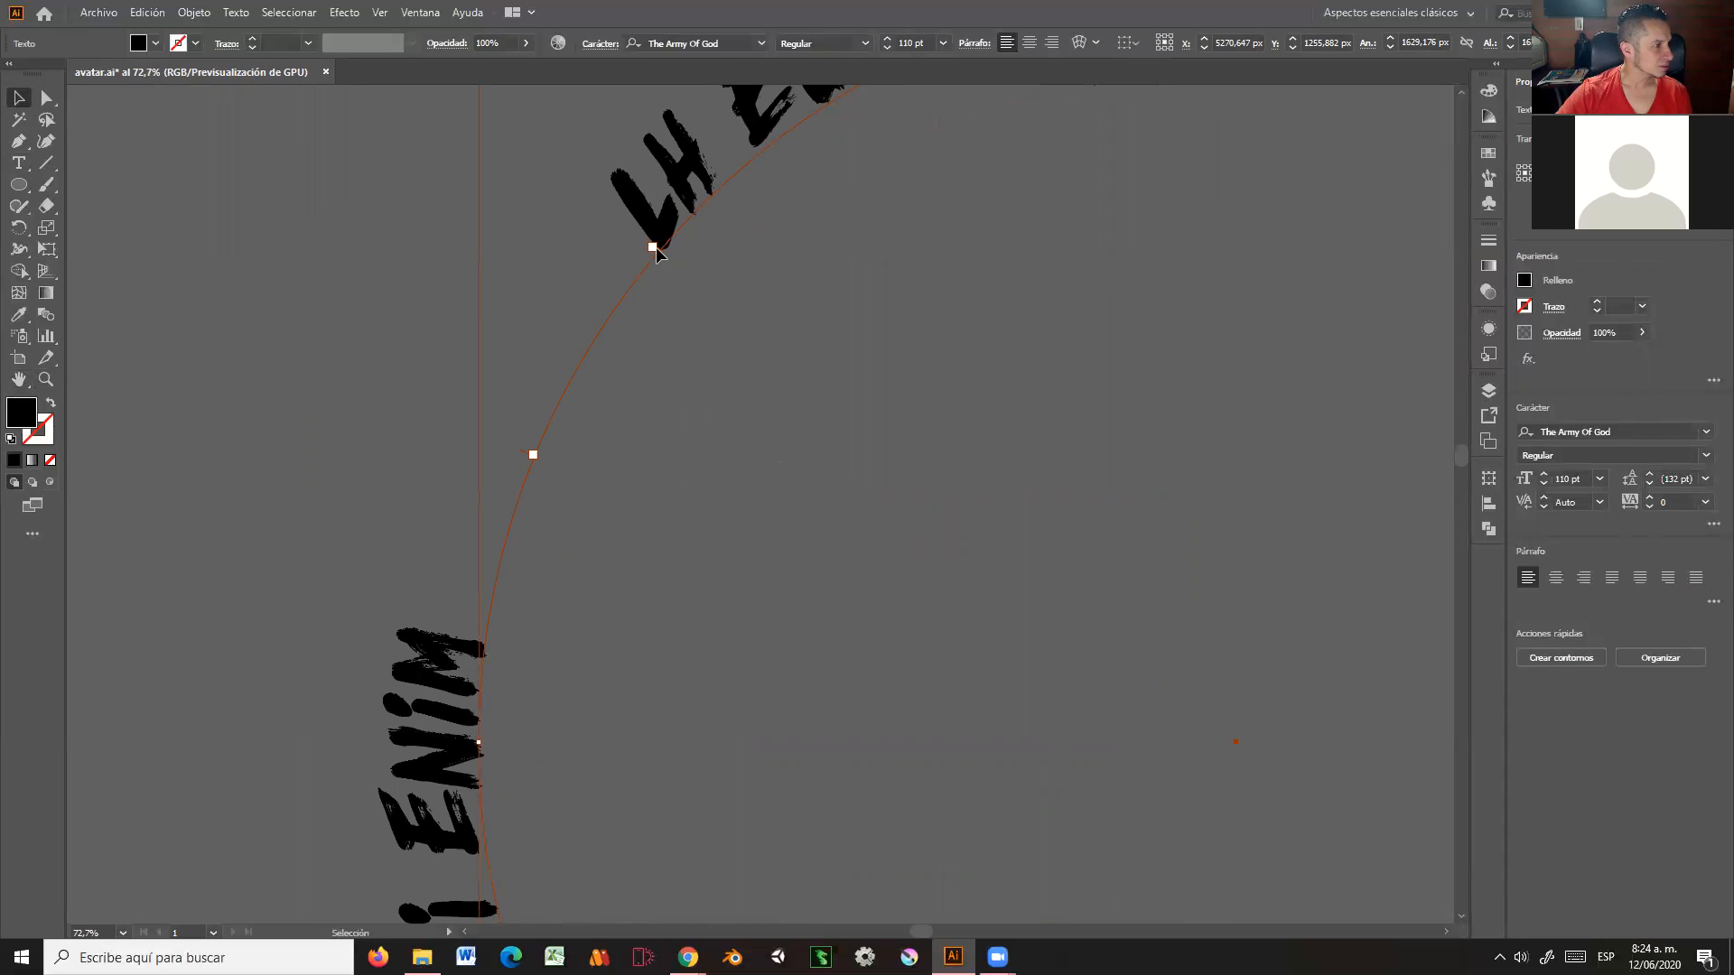
drag(660, 257, 782, 269)
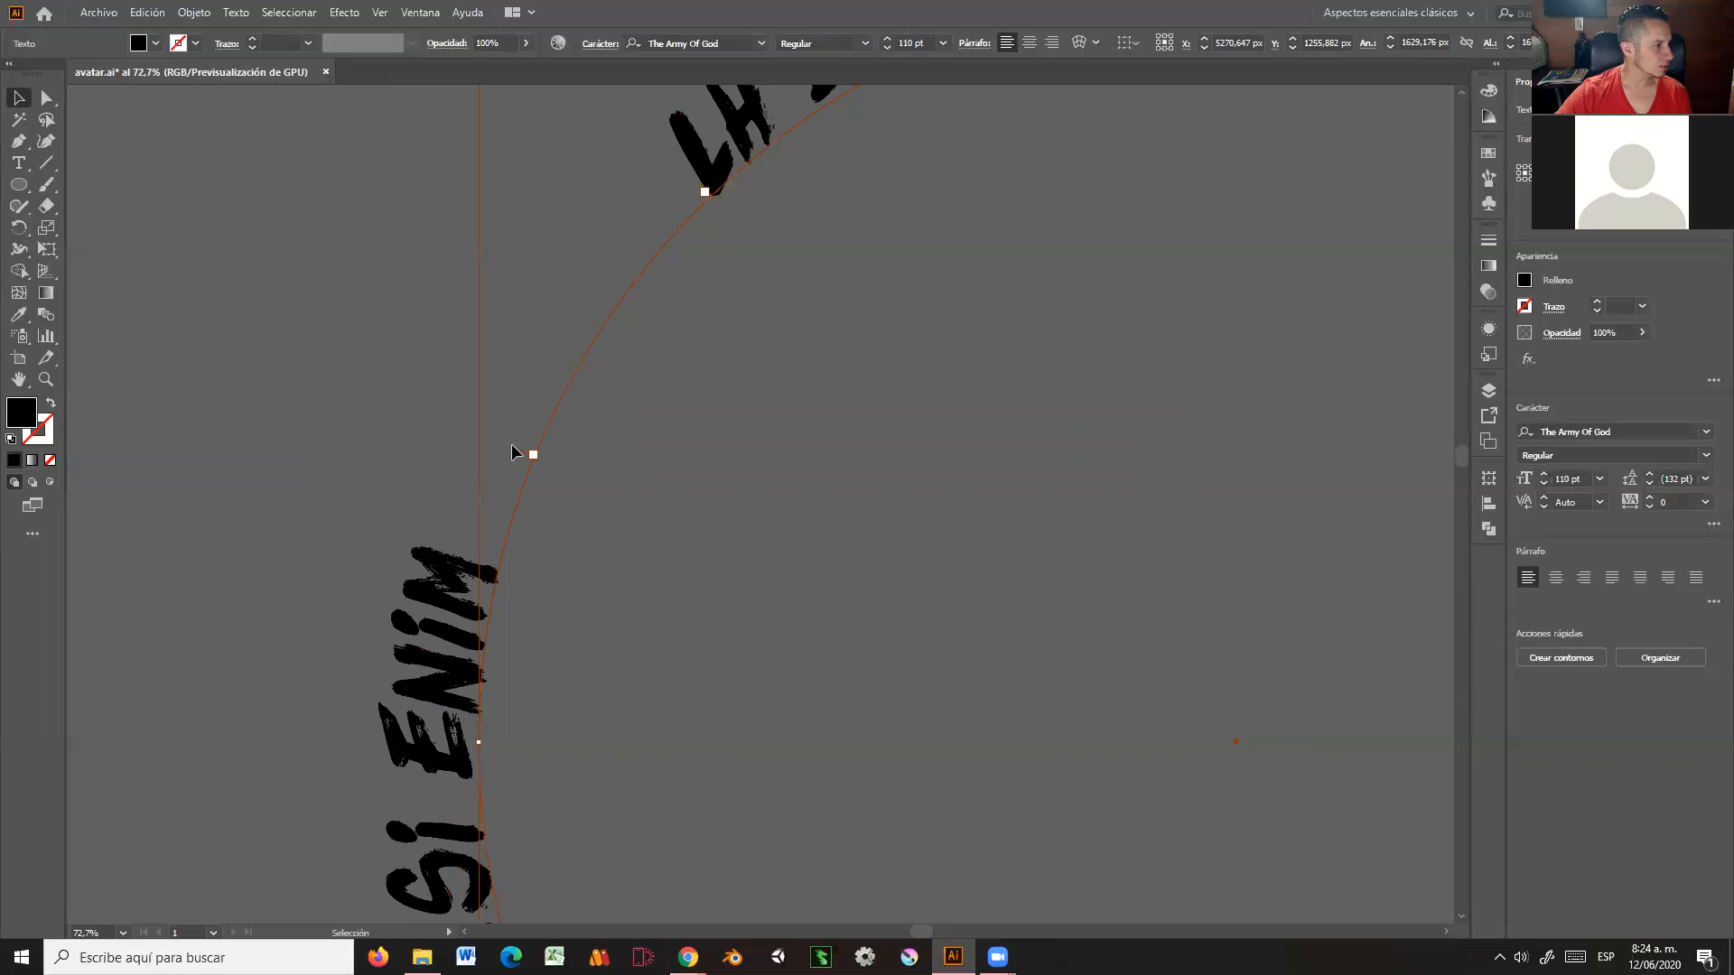
drag(524, 449, 605, 496)
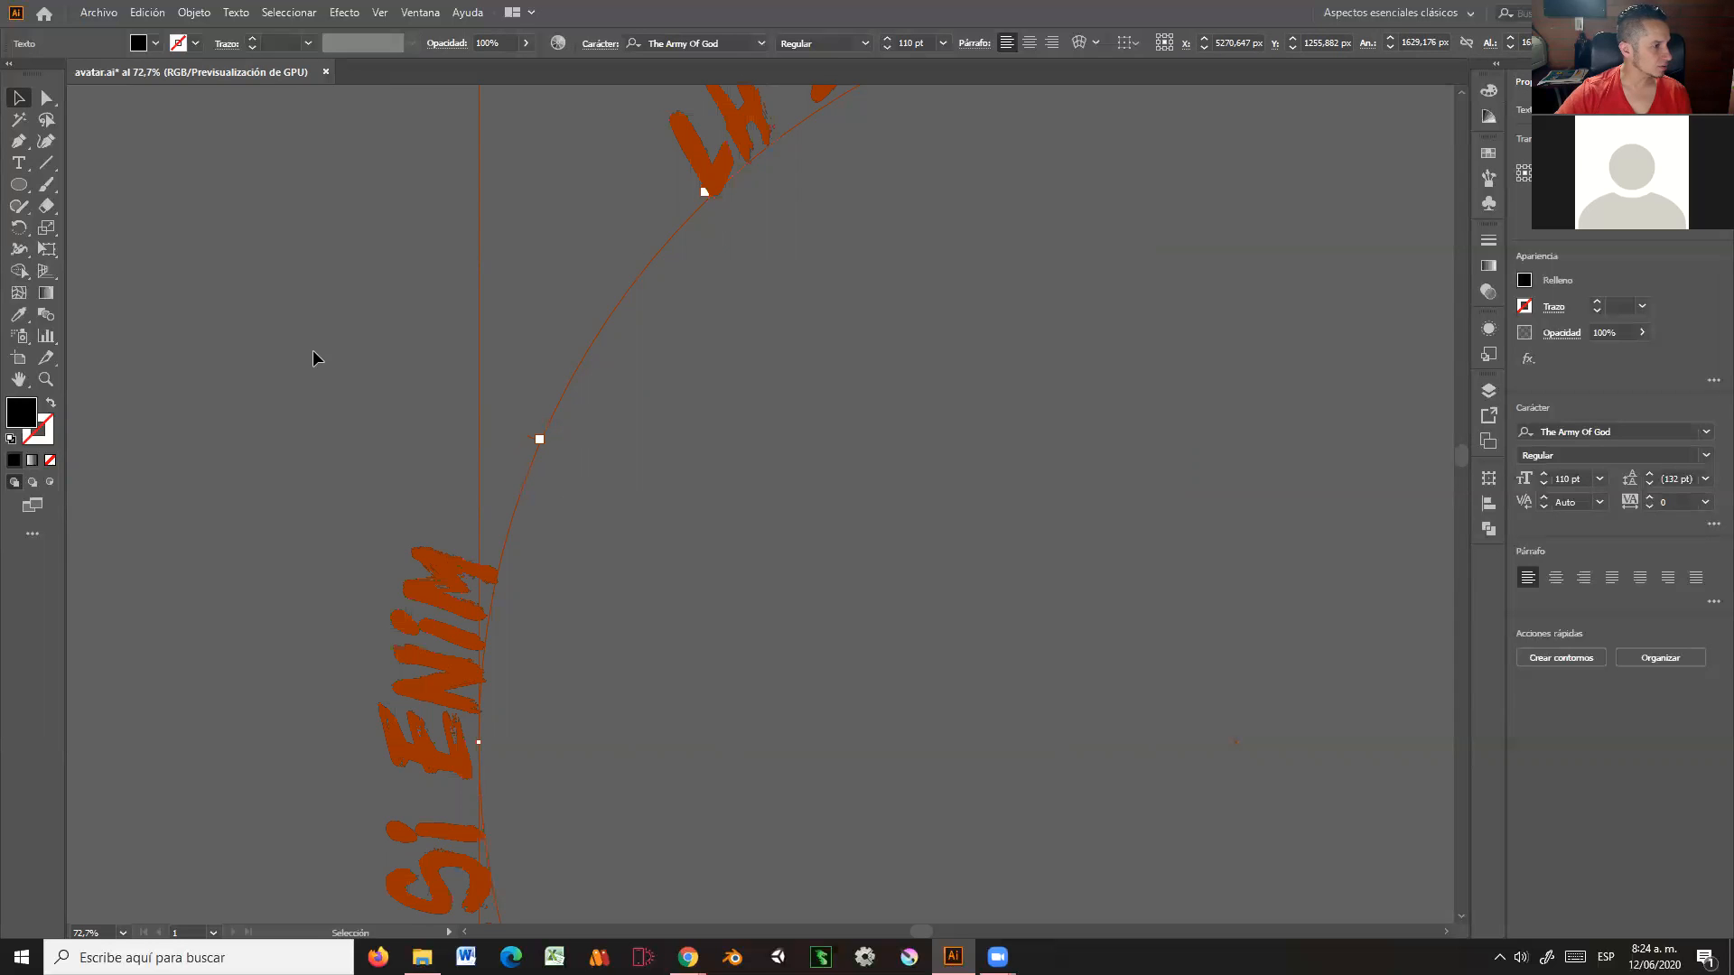
Step: Move the circular text about 95 px to the right
drag(560, 425, 662, 431)
drag(561, 388, 626, 381)
drag(379, 317, 445, 356)
scroll(720, 476, down, 2)
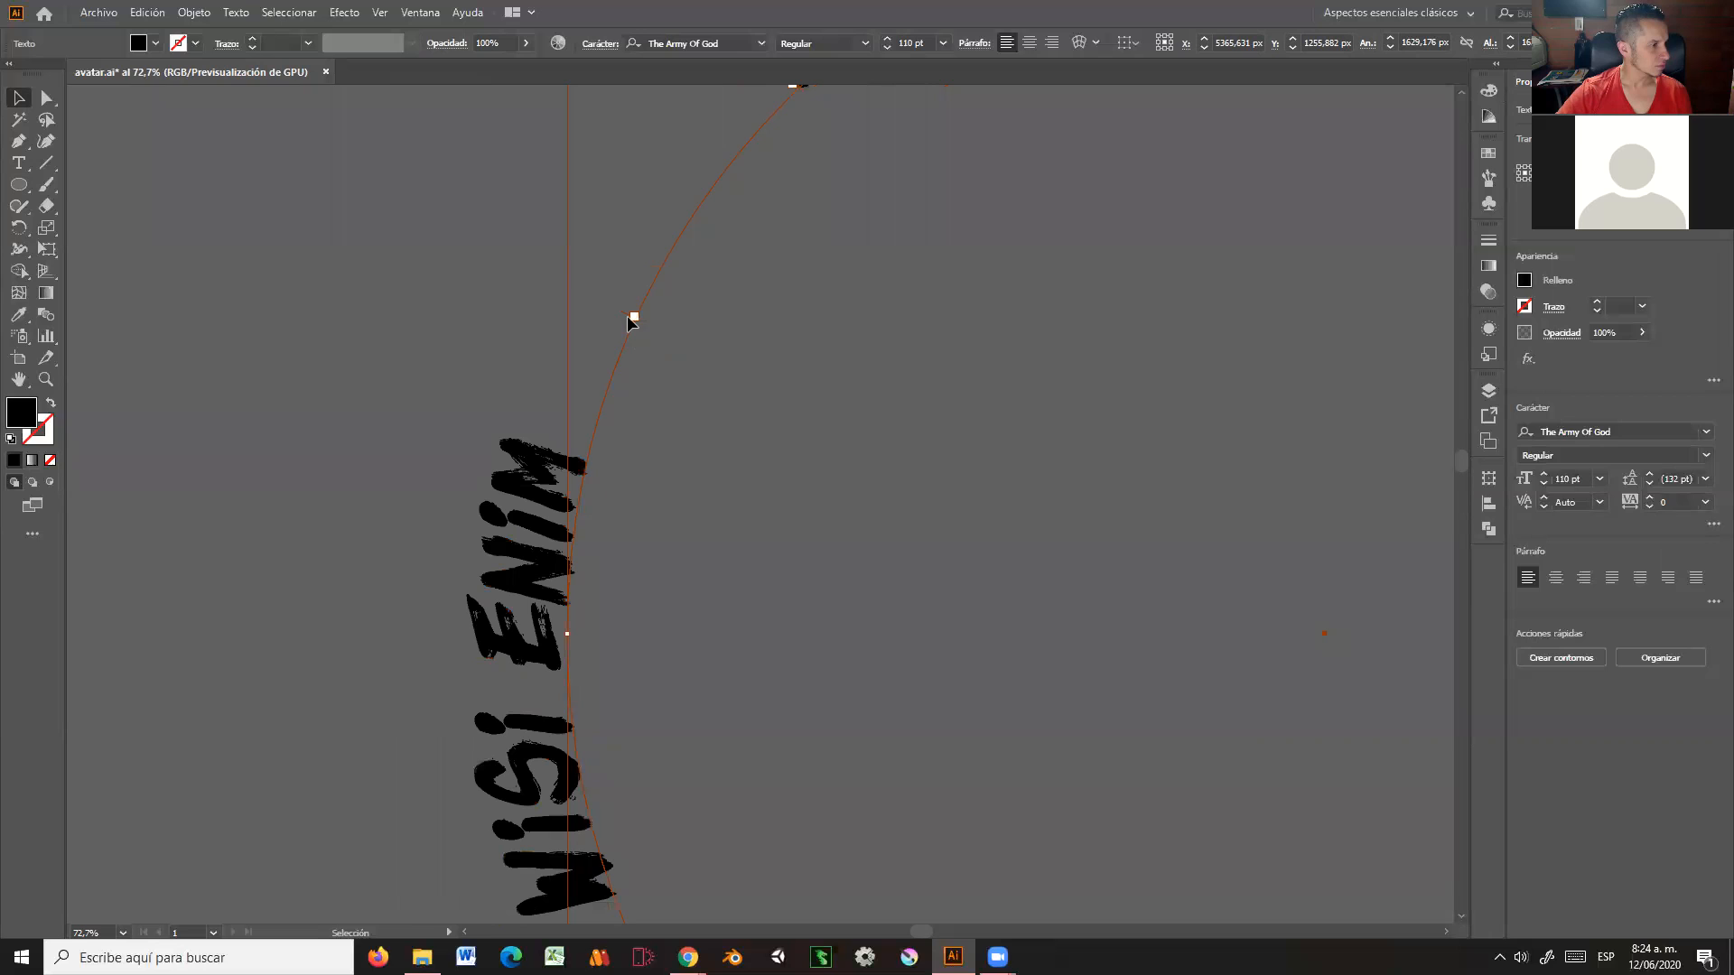
scroll(716, 211, up, 1)
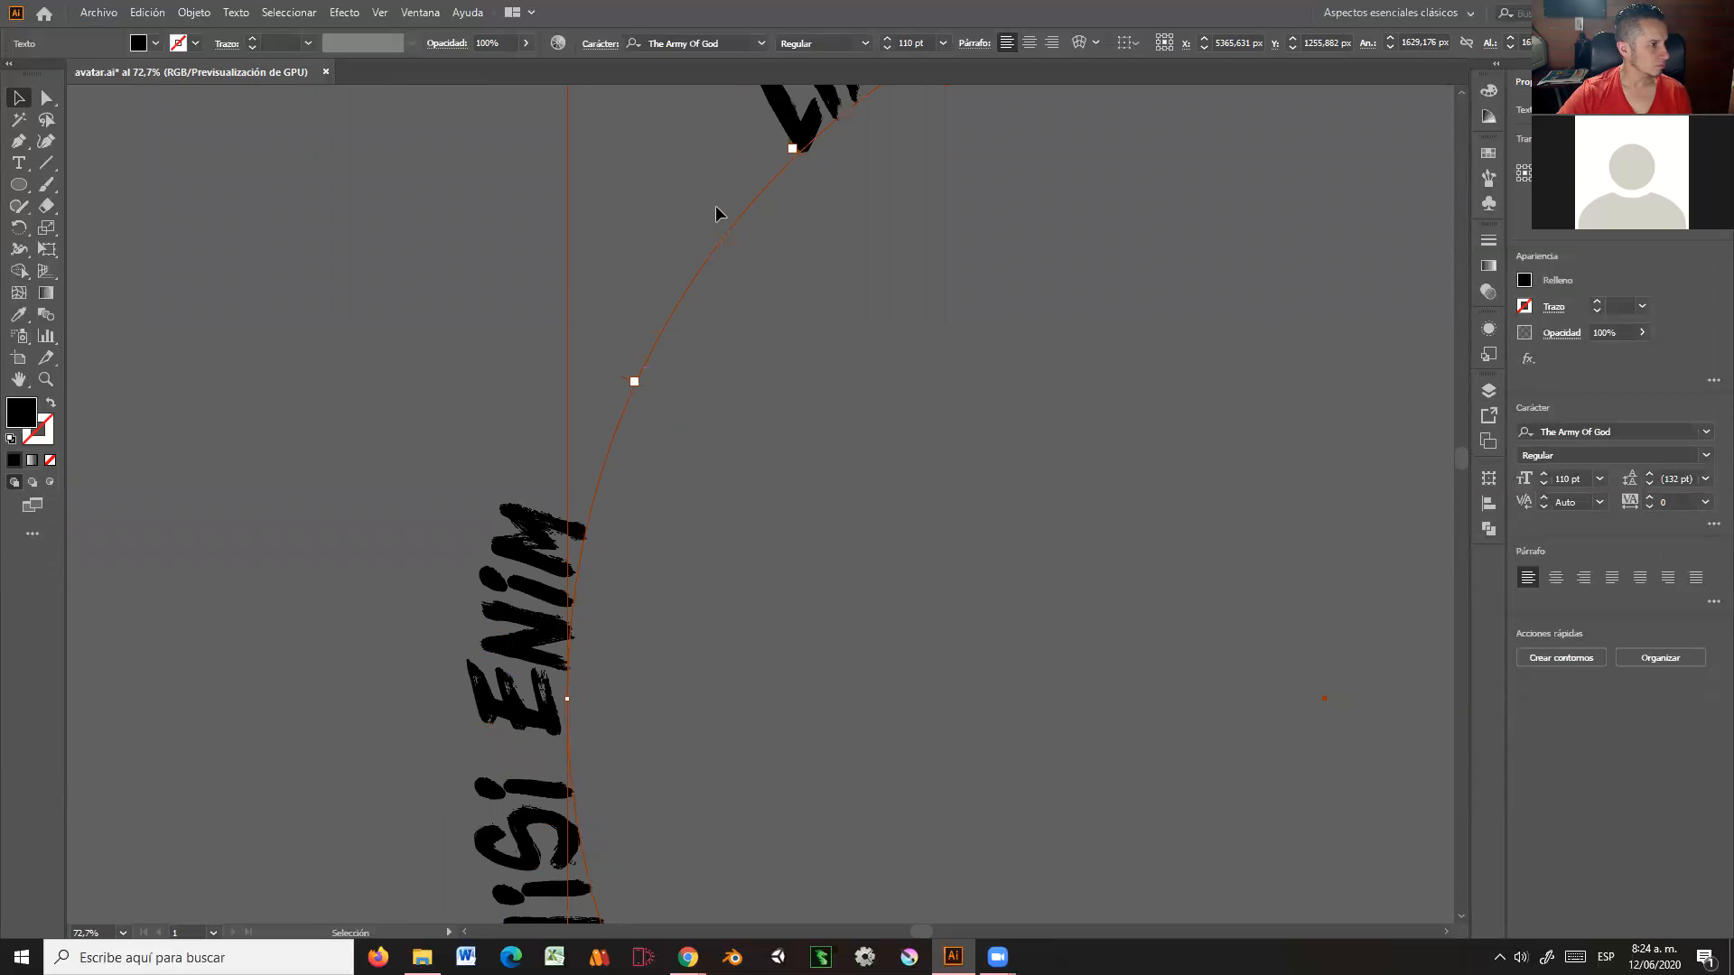
key(t)
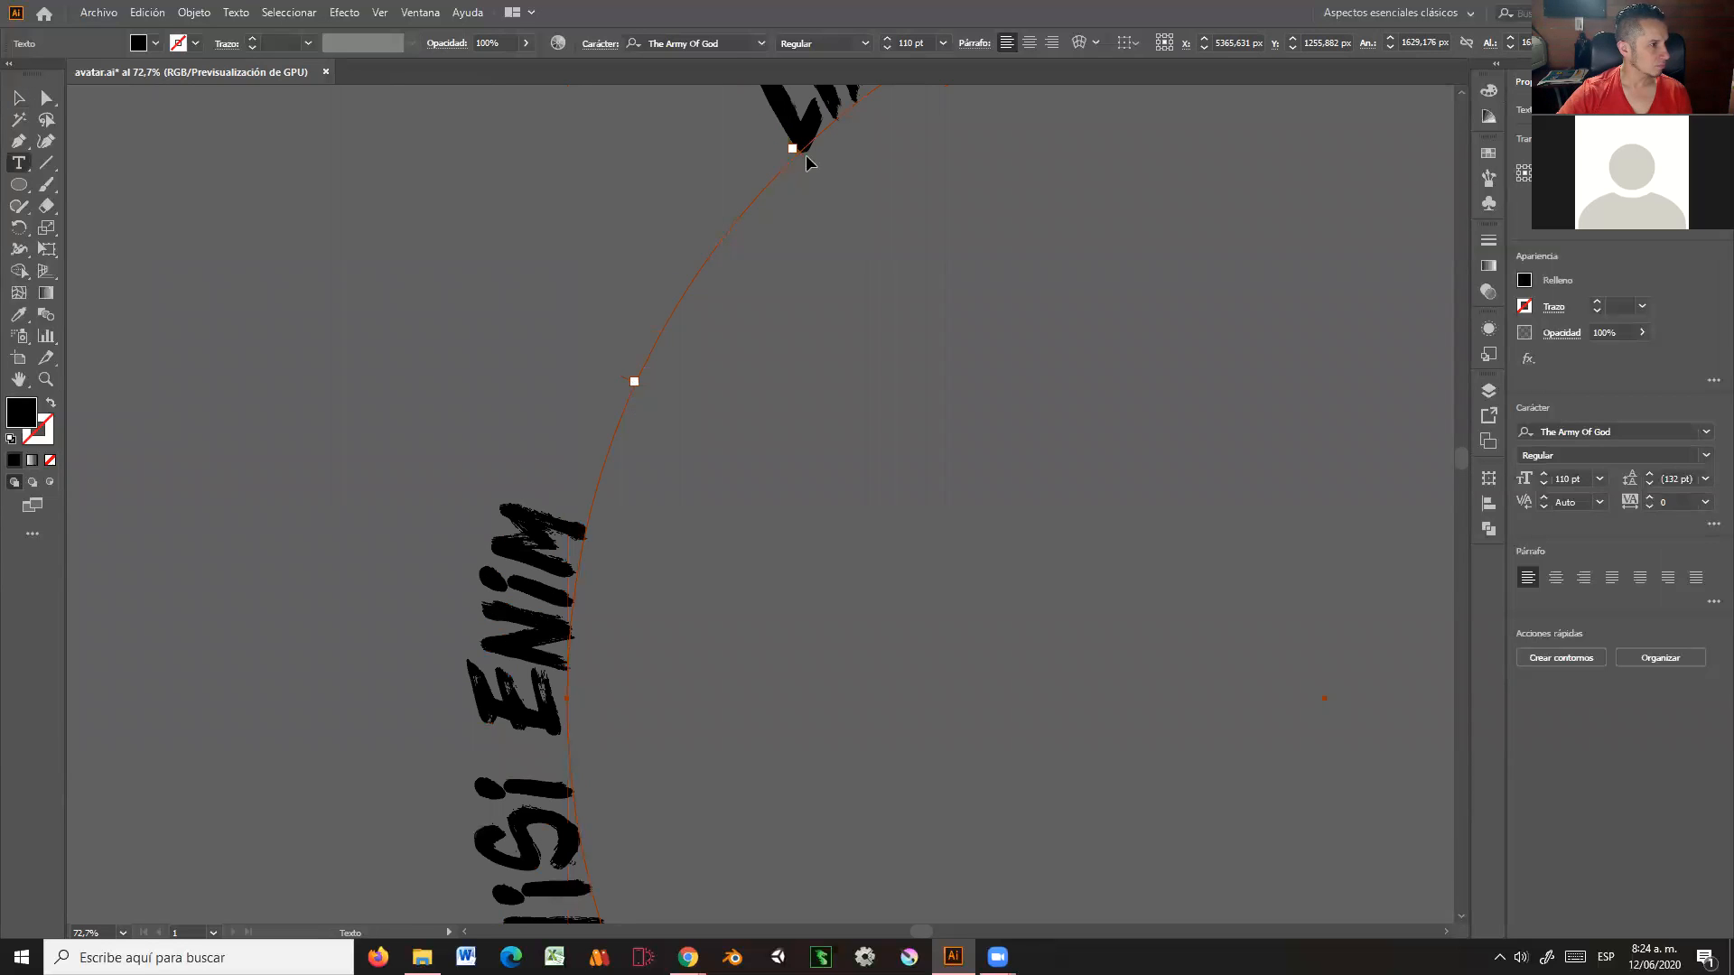
drag(792, 149, 850, 365)
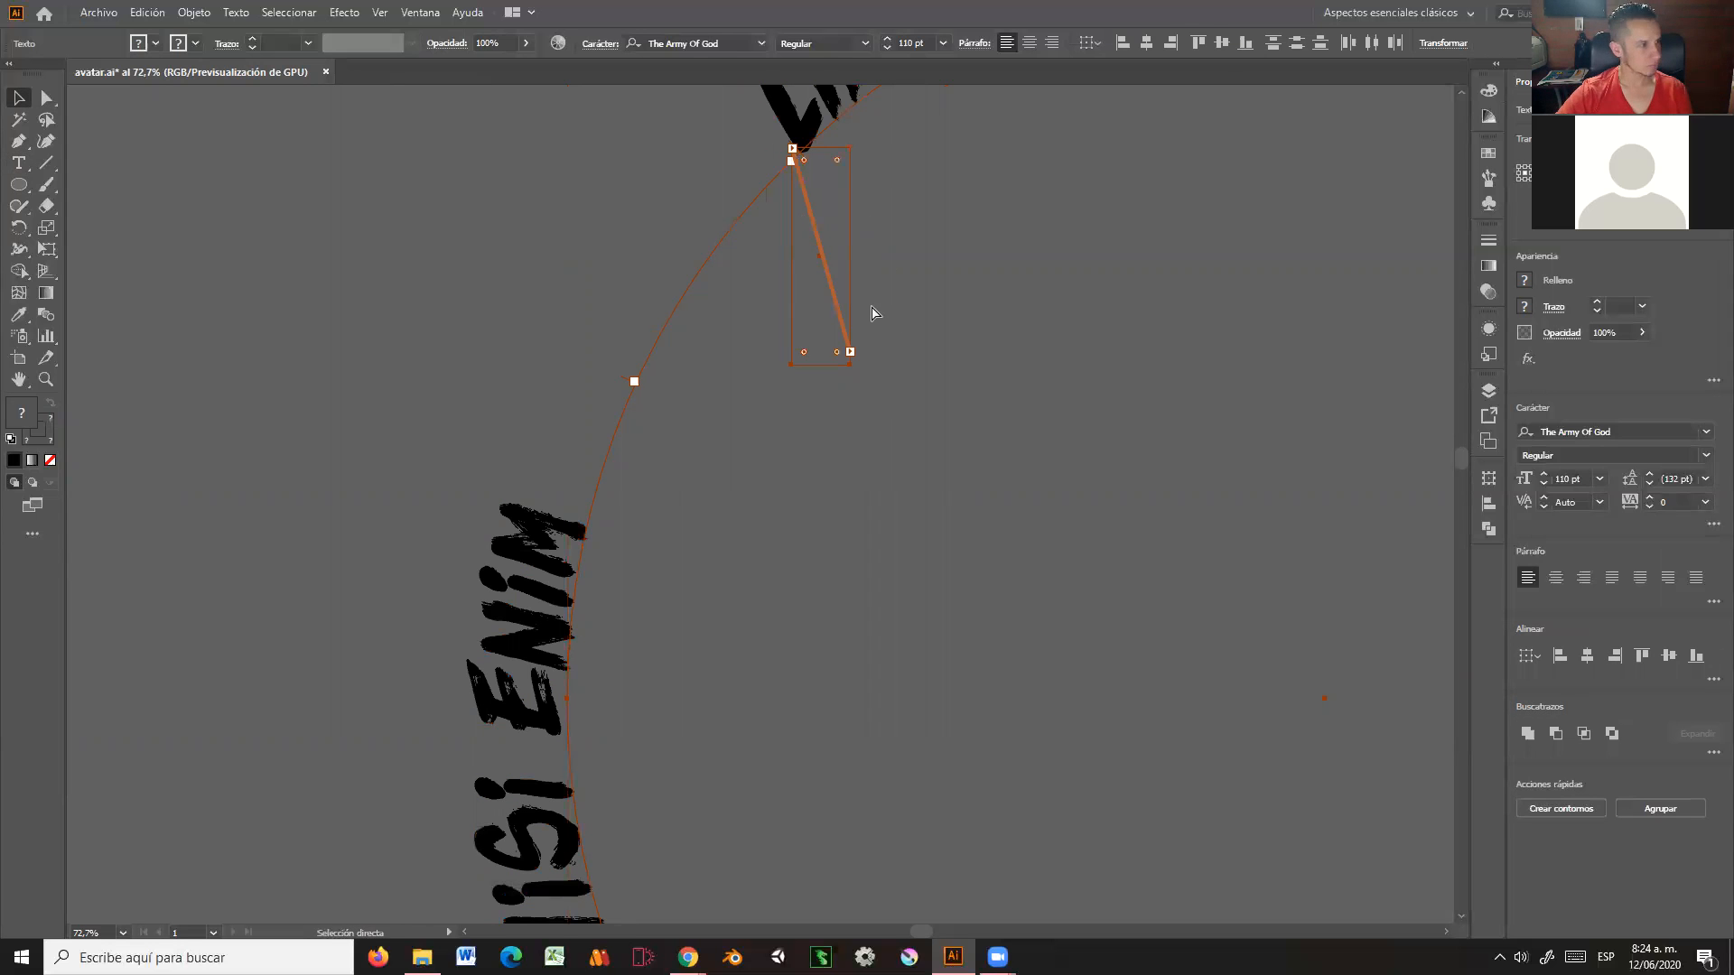
key(ctrl+z)
Step: Flip the circular text to the inside of its circle by moving its middle bracket across the path
scroll(838, 263, down, 3)
key(ctrl+alt+space)
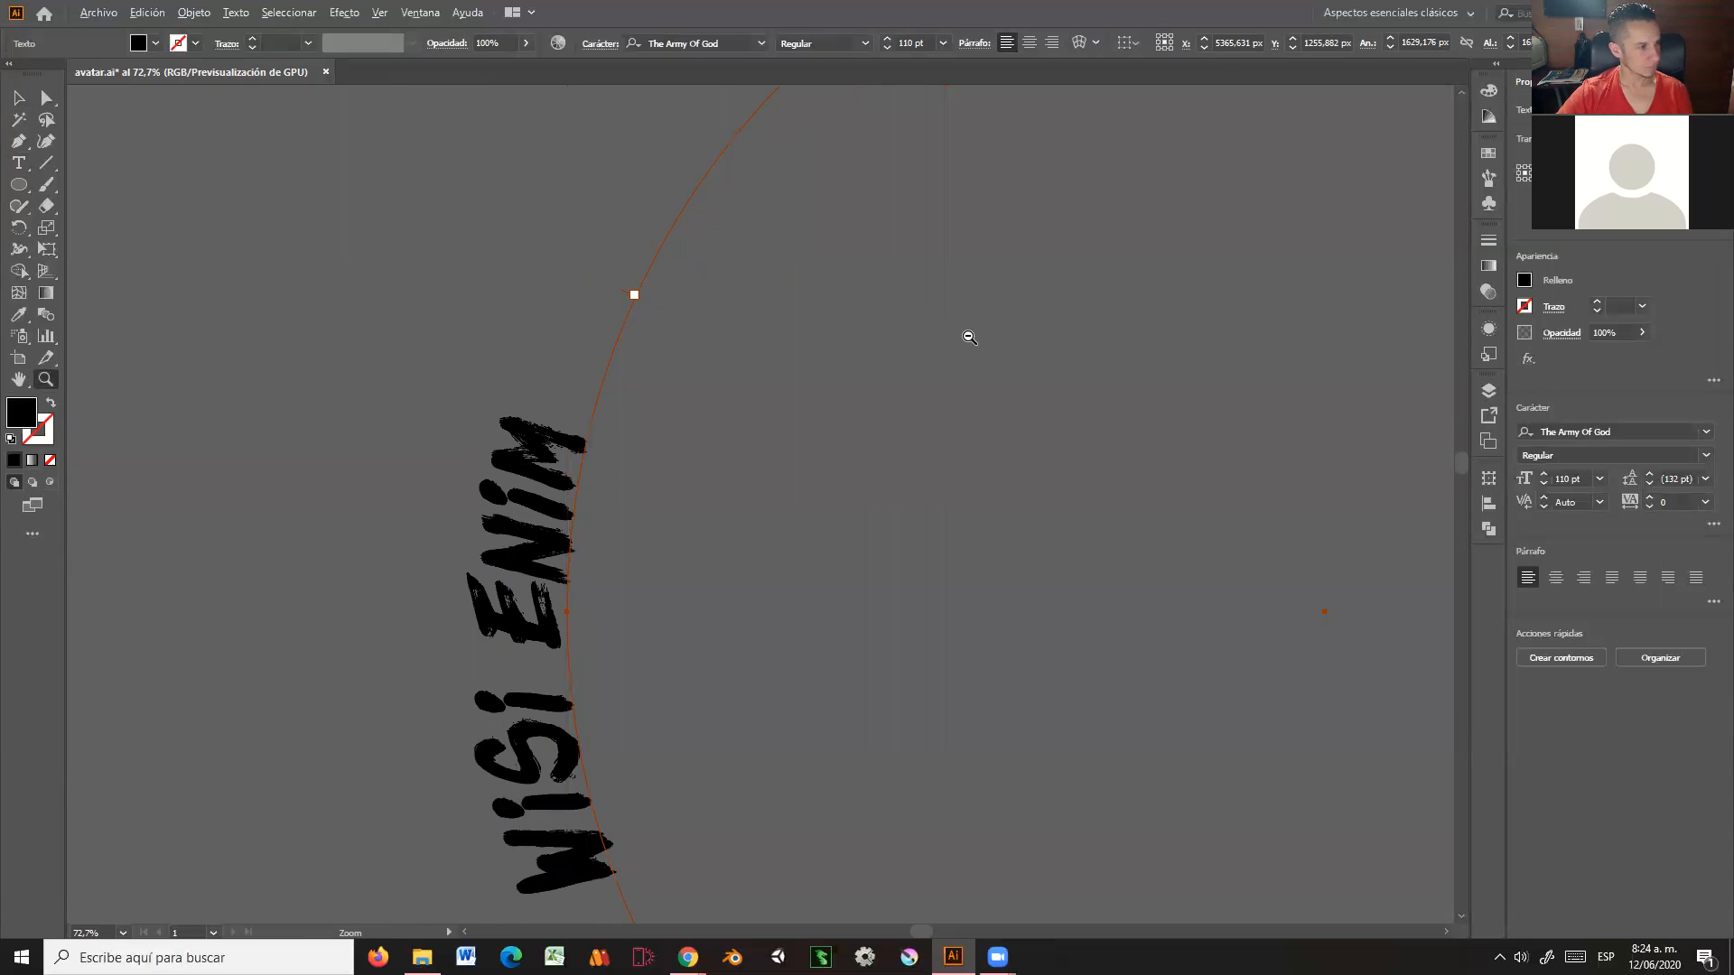
ctrl+alt+click(967, 343)
ctrl+alt+click(960, 355)
ctrl+alt+click(960, 356)
drag(818, 542, 837, 273)
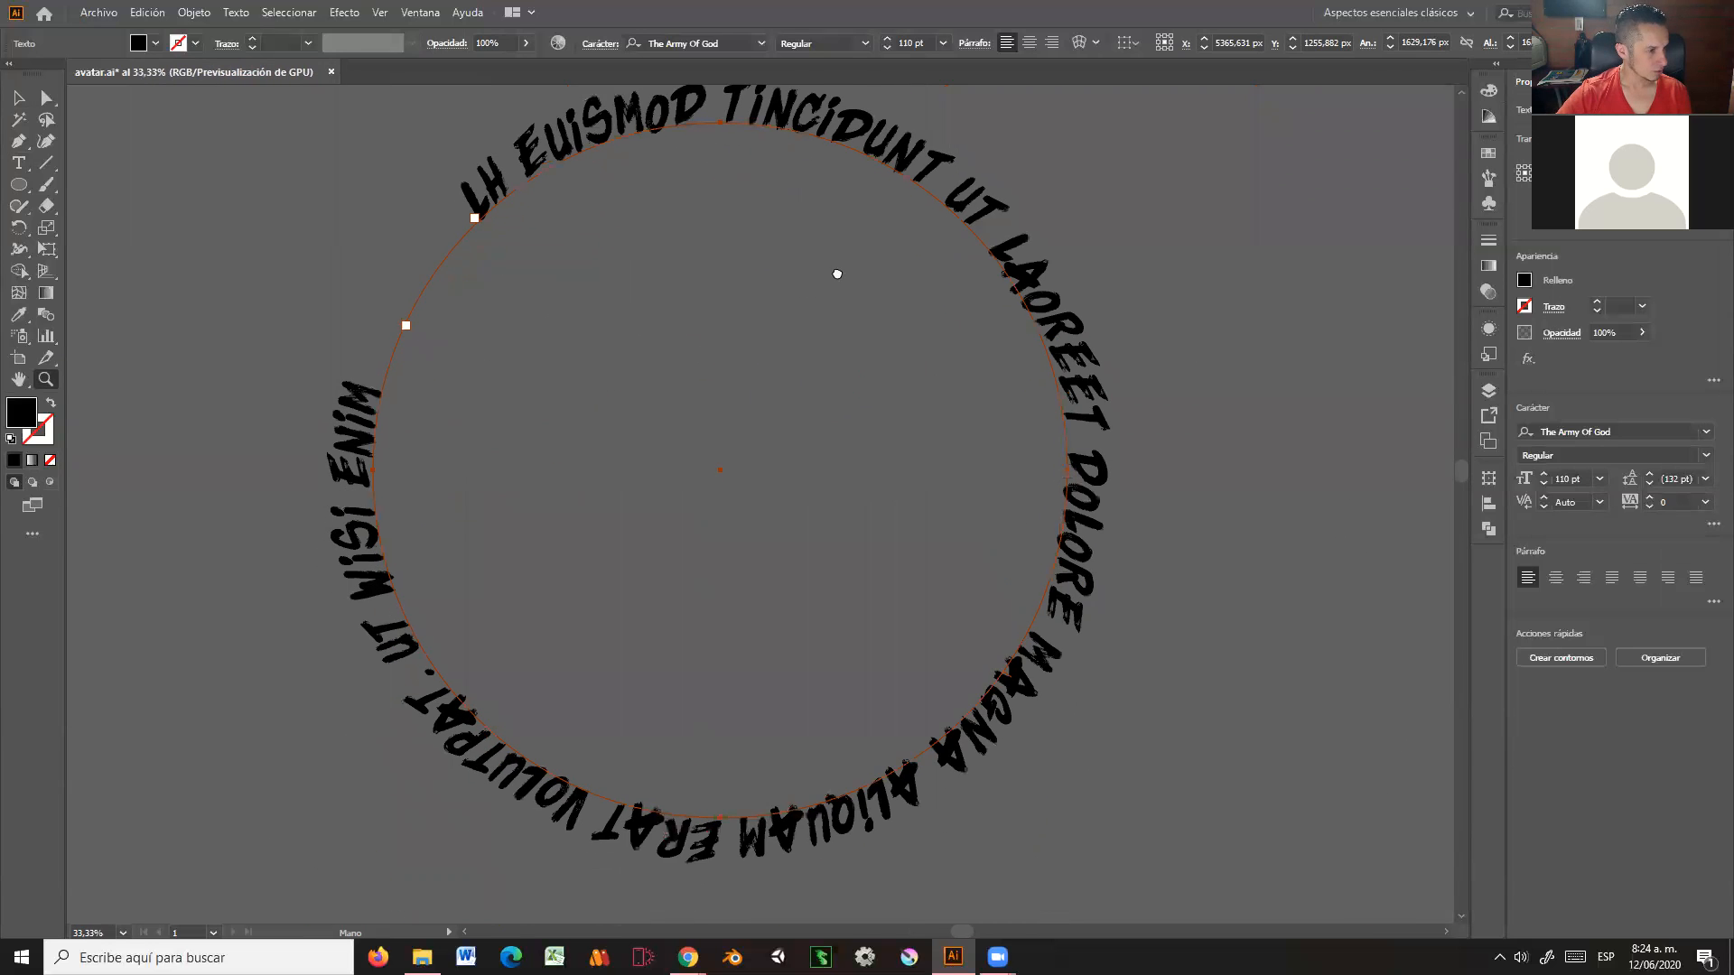
drag(836, 469, 925, 380)
click(1117, 578)
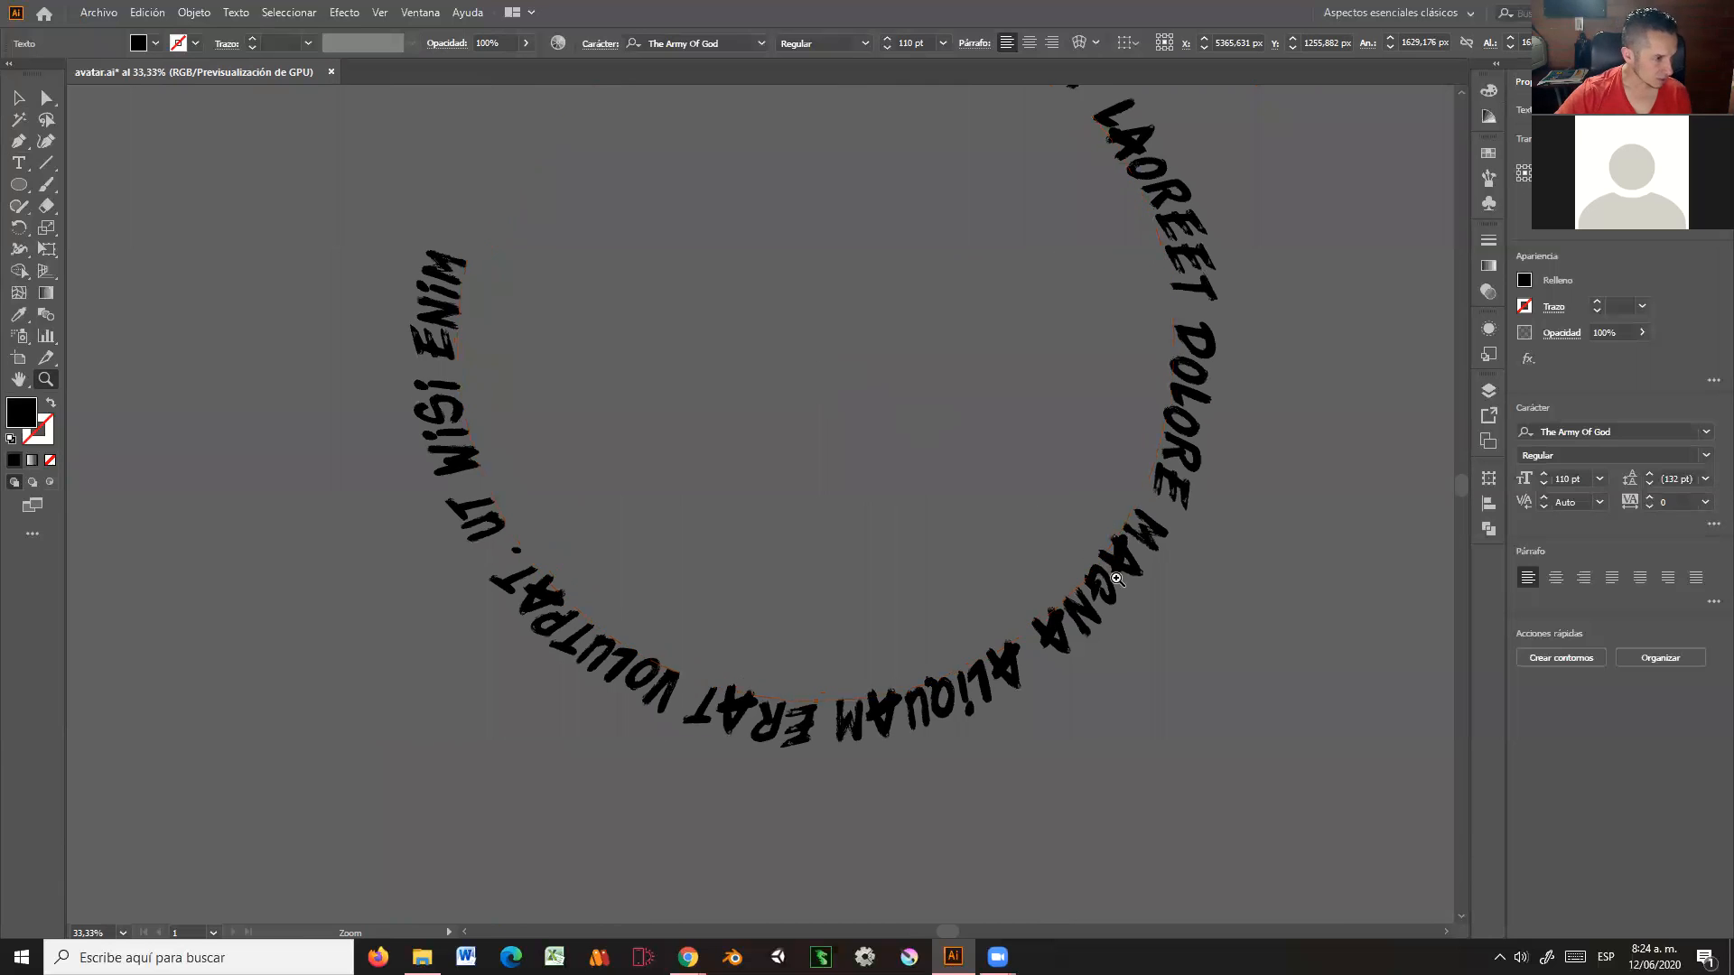
drag(1127, 560, 1251, 698)
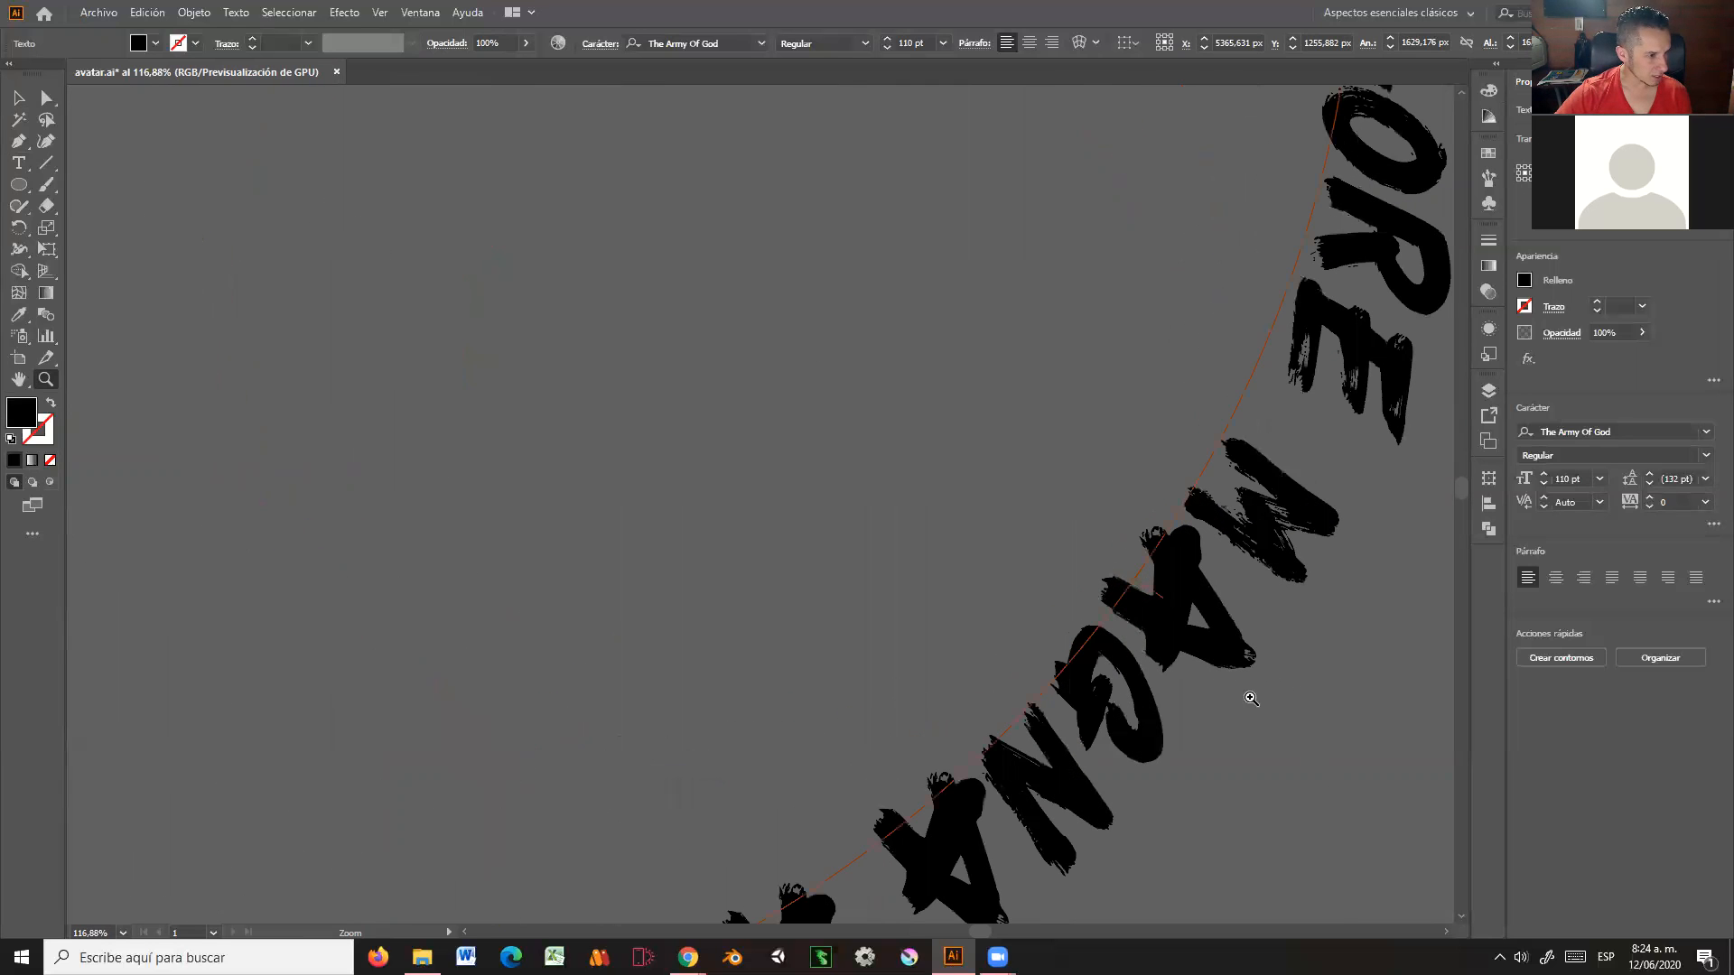
key(v)
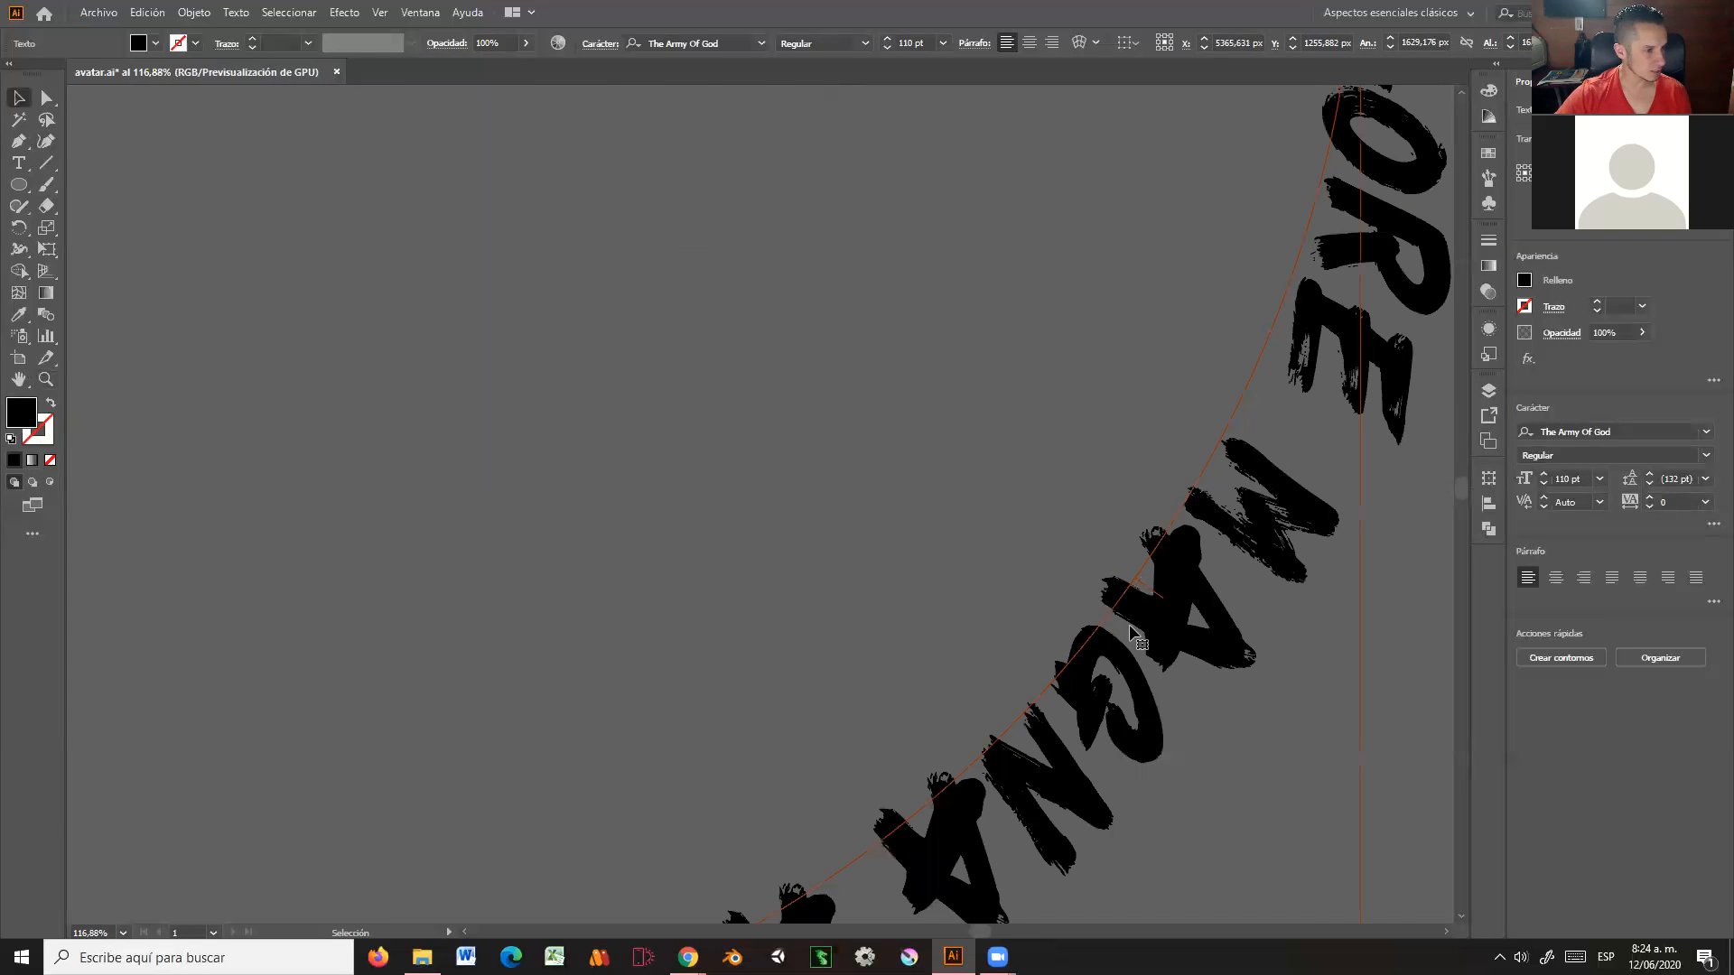
drag(1159, 601, 968, 484)
Step: Delete the whole circular text together with its path
click(44, 382)
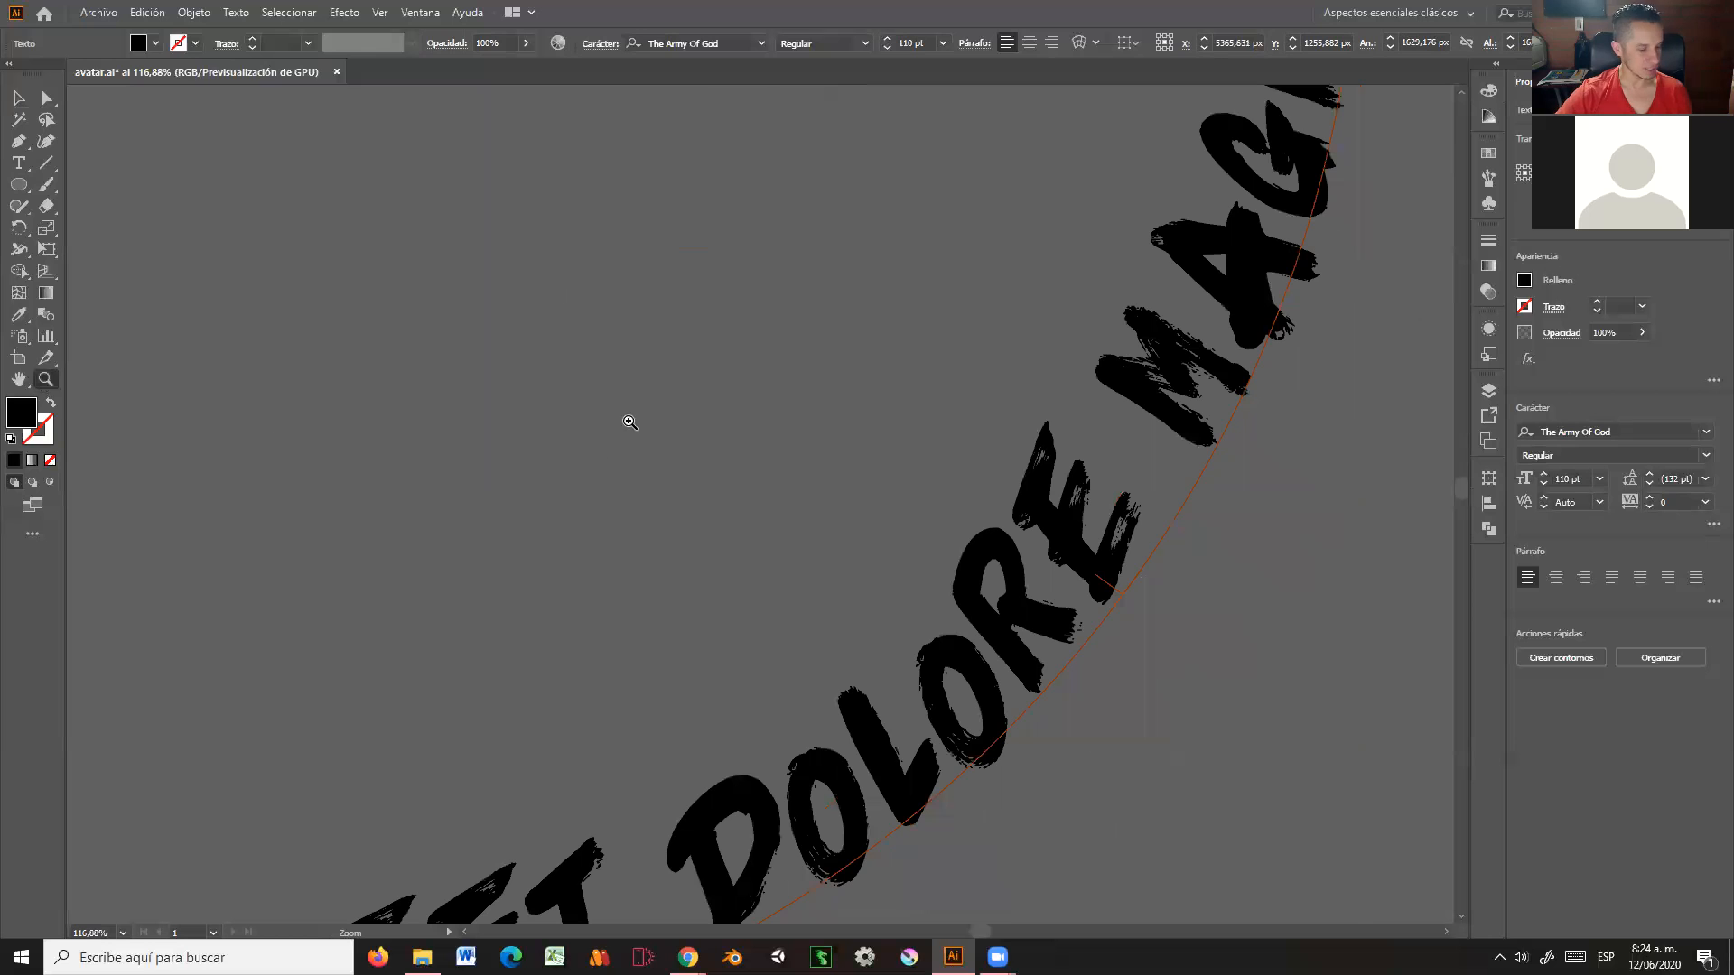
alt+click(700, 386)
alt+click(720, 398)
alt+click(747, 434)
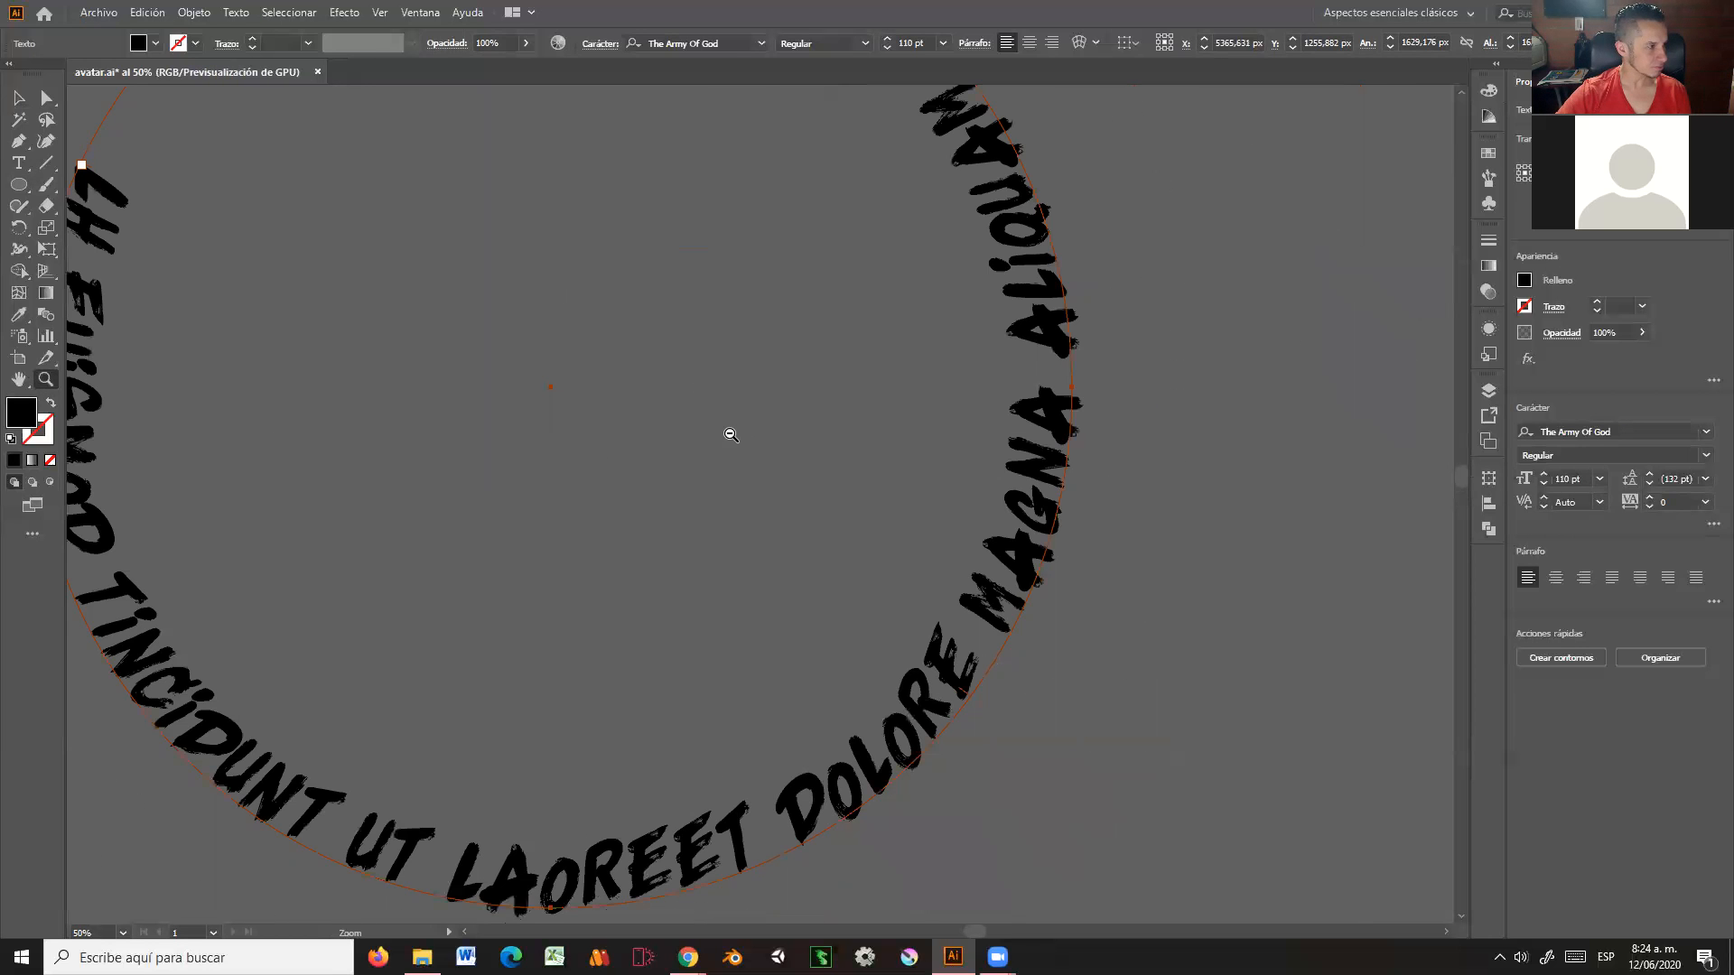
alt+click(731, 434)
drag(619, 430, 737, 449)
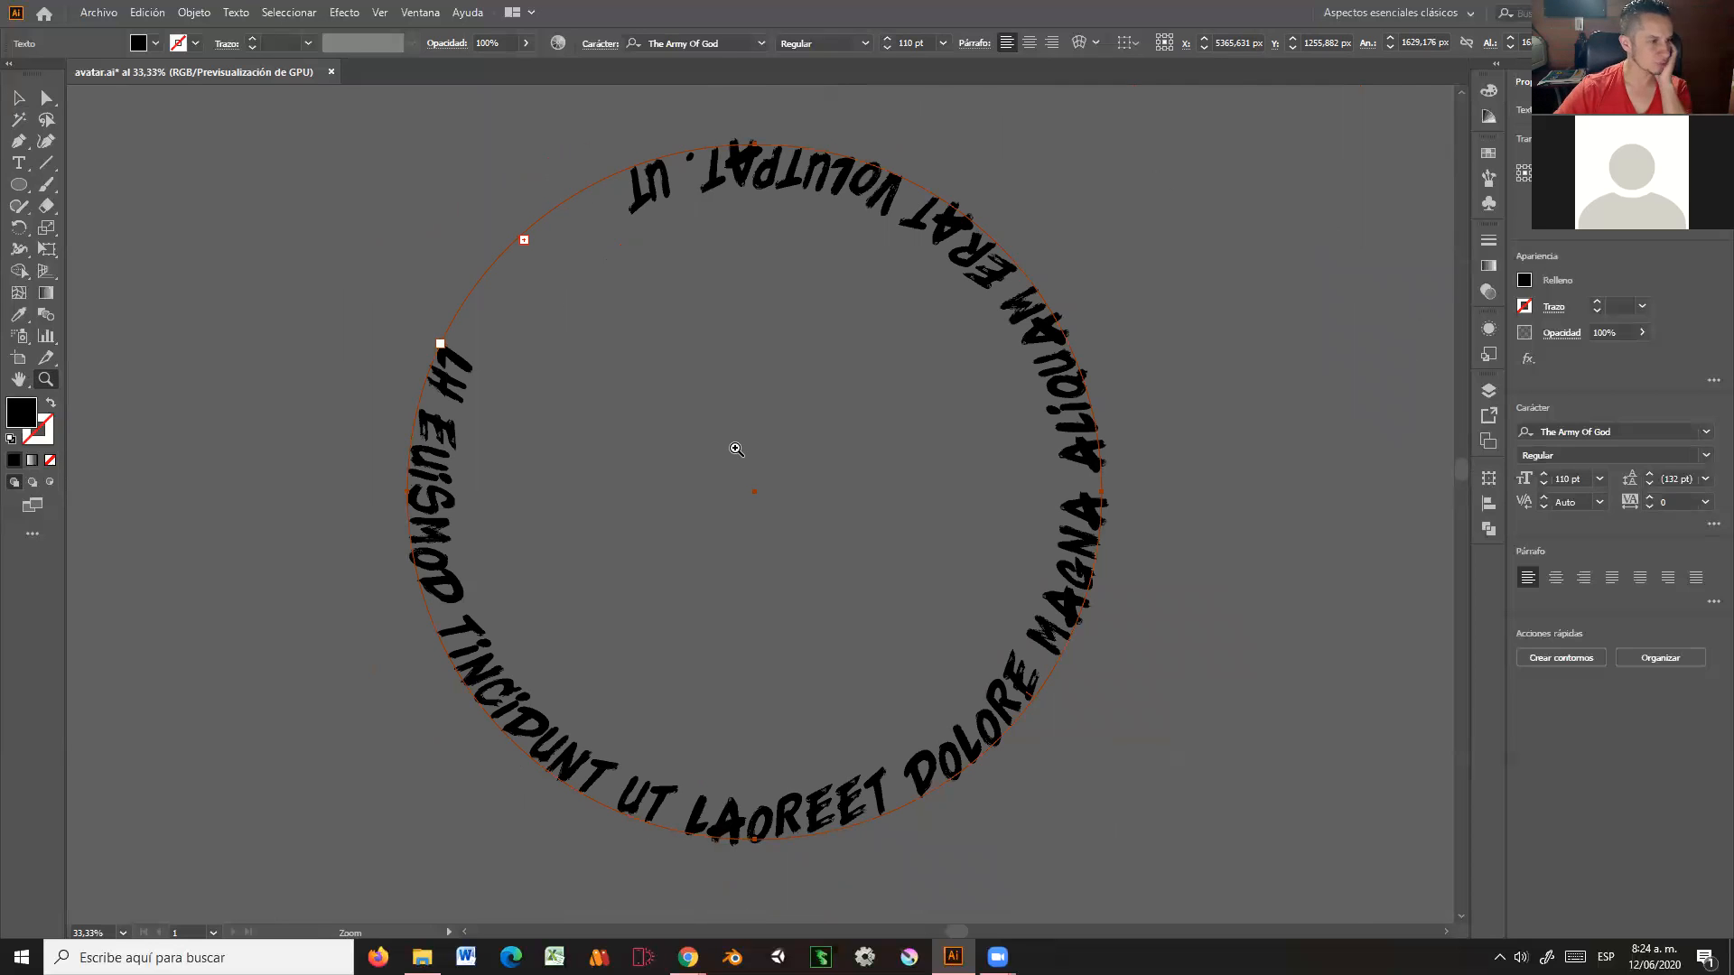
click(18, 98)
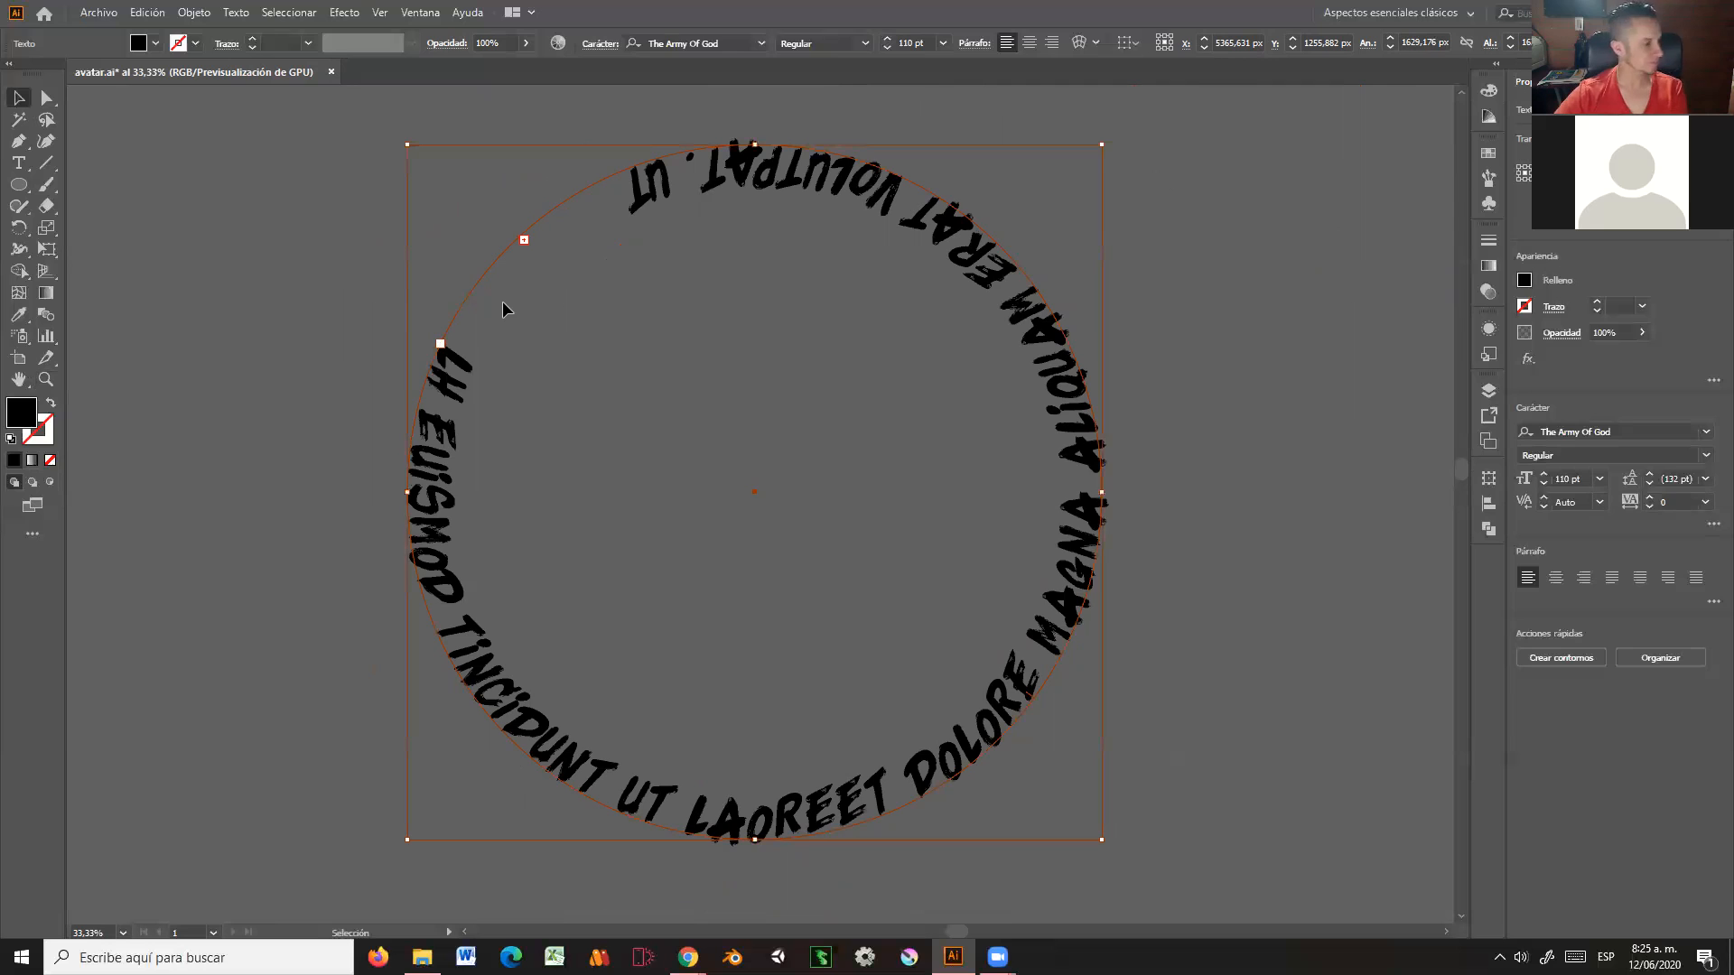
key(Delete)
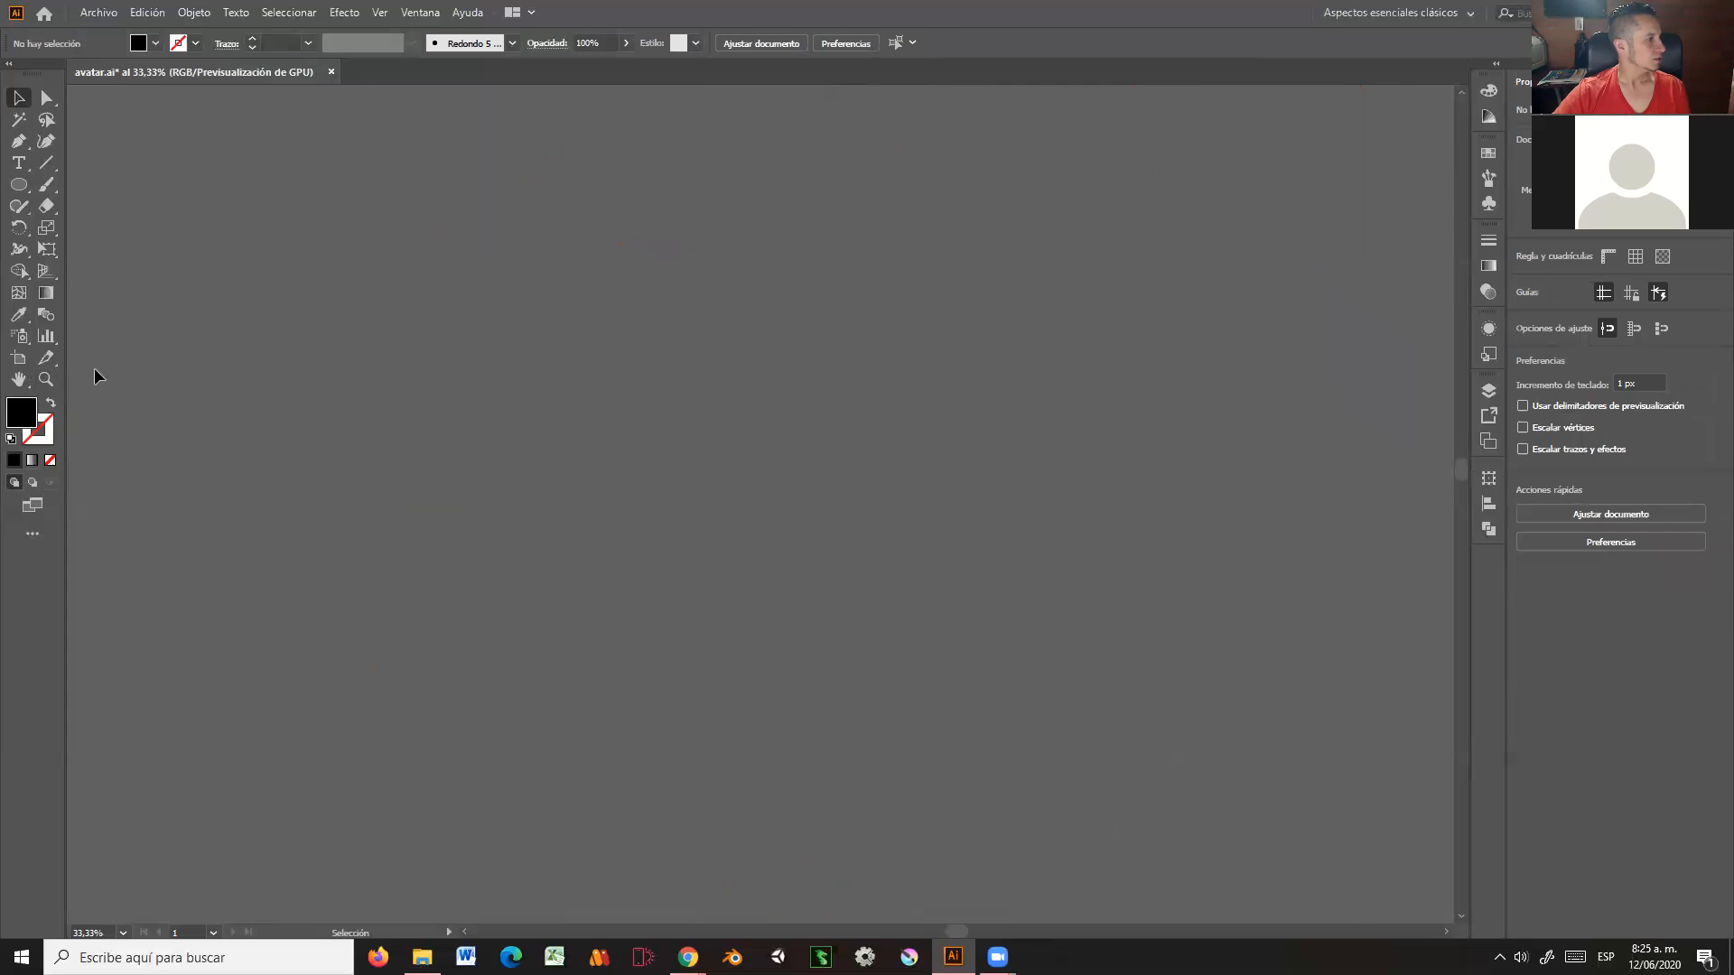
Step: Place the vertical placeholder text "Lorem ipsum" in the empty area beside the artboard and enlarge it to about 206 pt
click(45, 380)
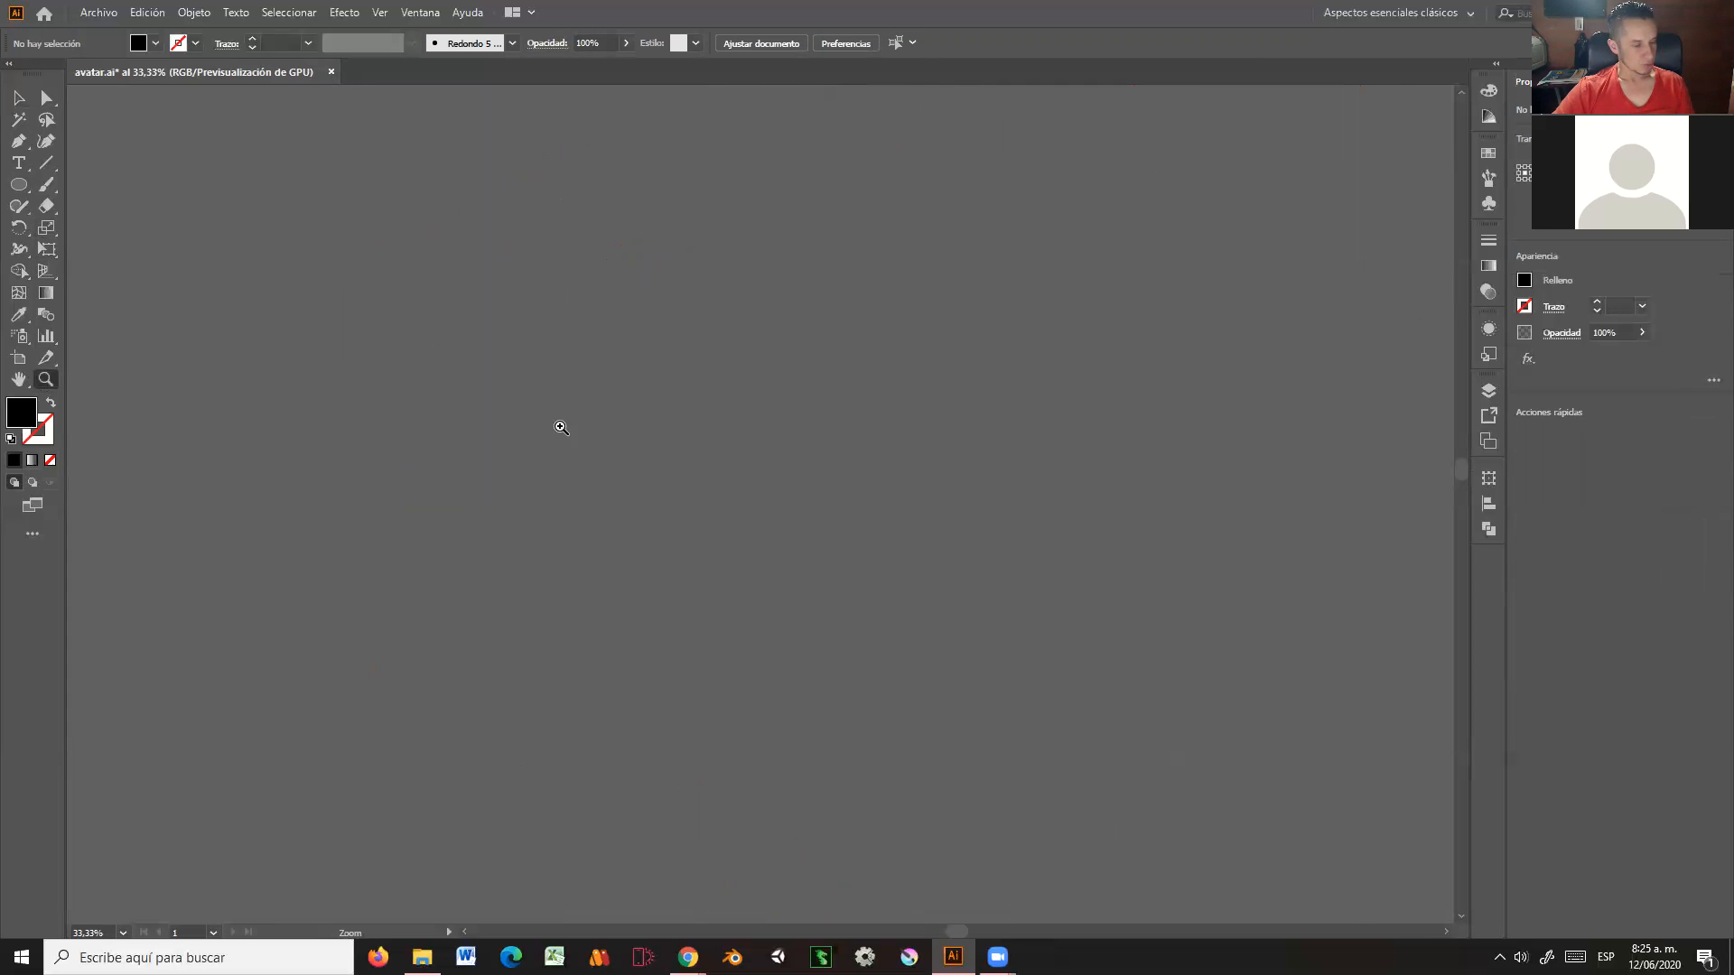
alt+click(790, 409)
drag(637, 586, 740, 687)
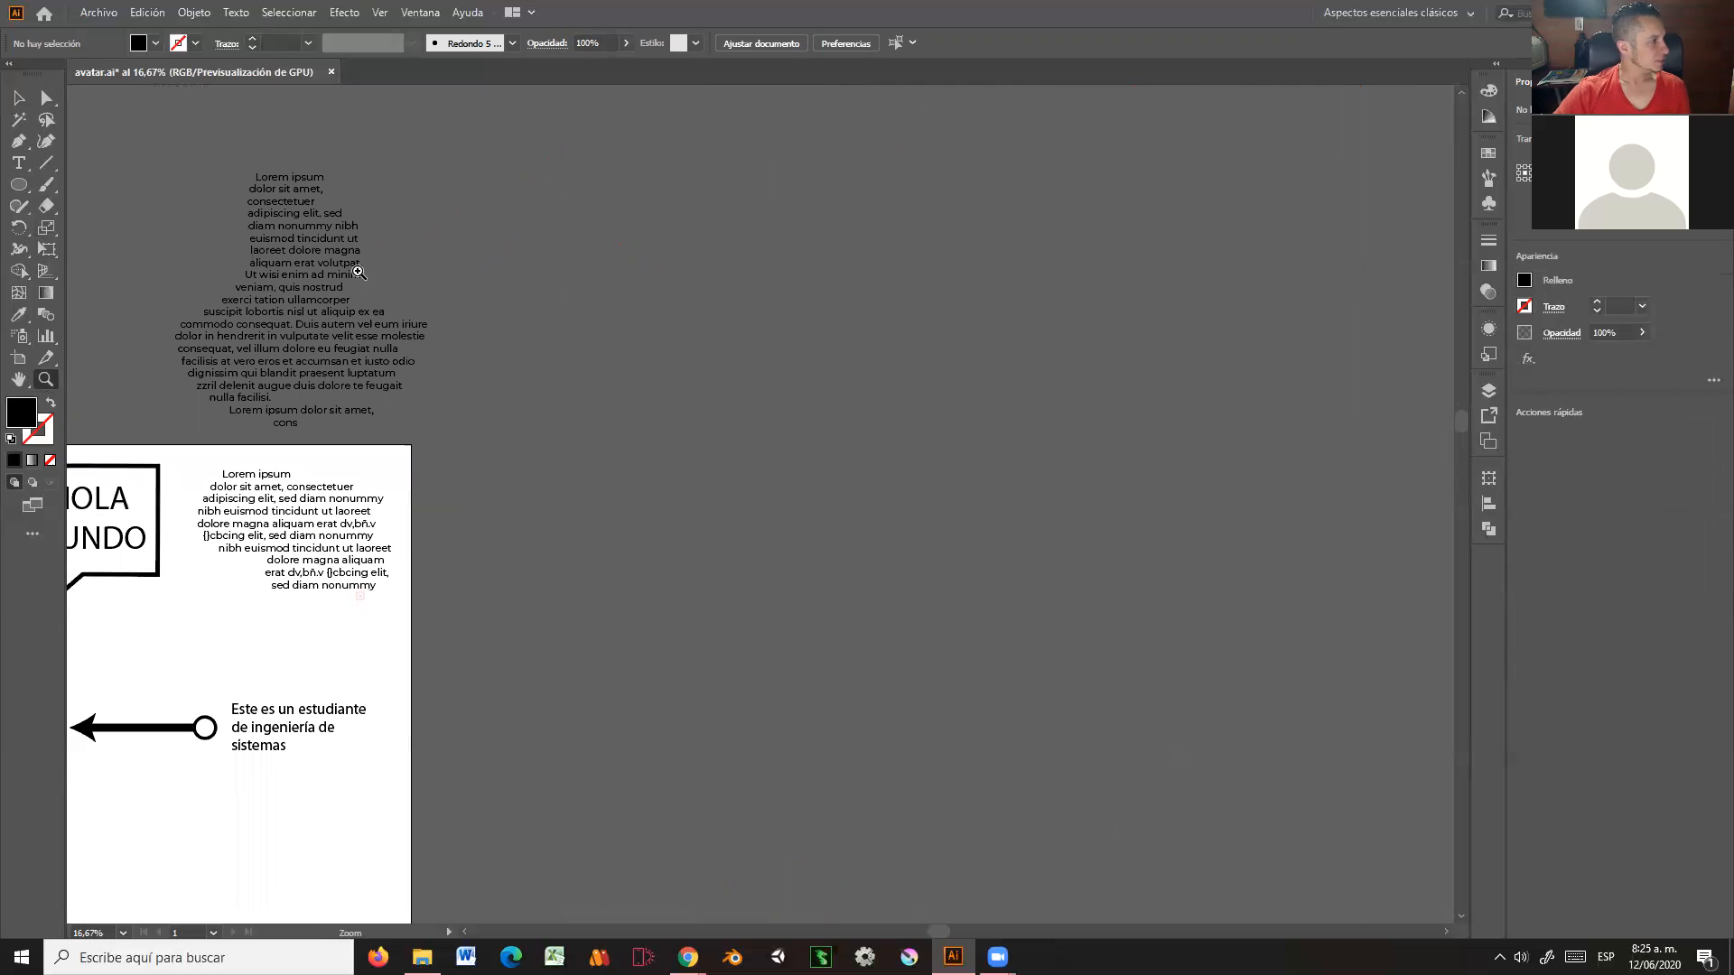
click(18, 163)
click(18, 164)
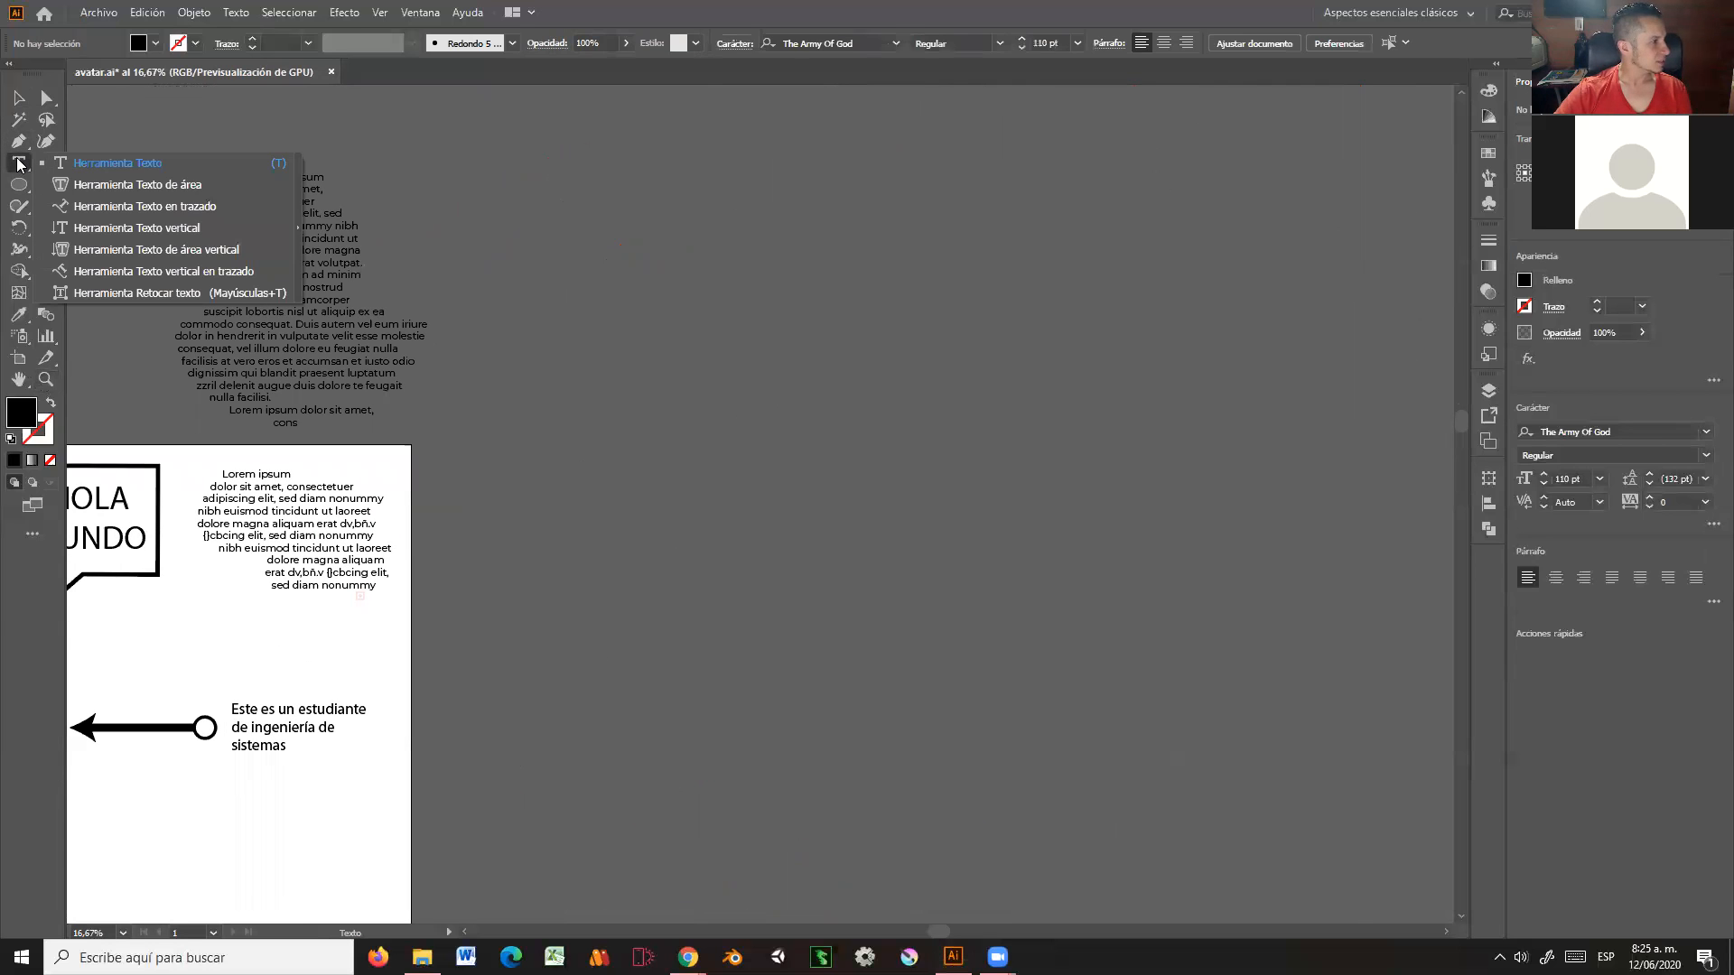
click(149, 233)
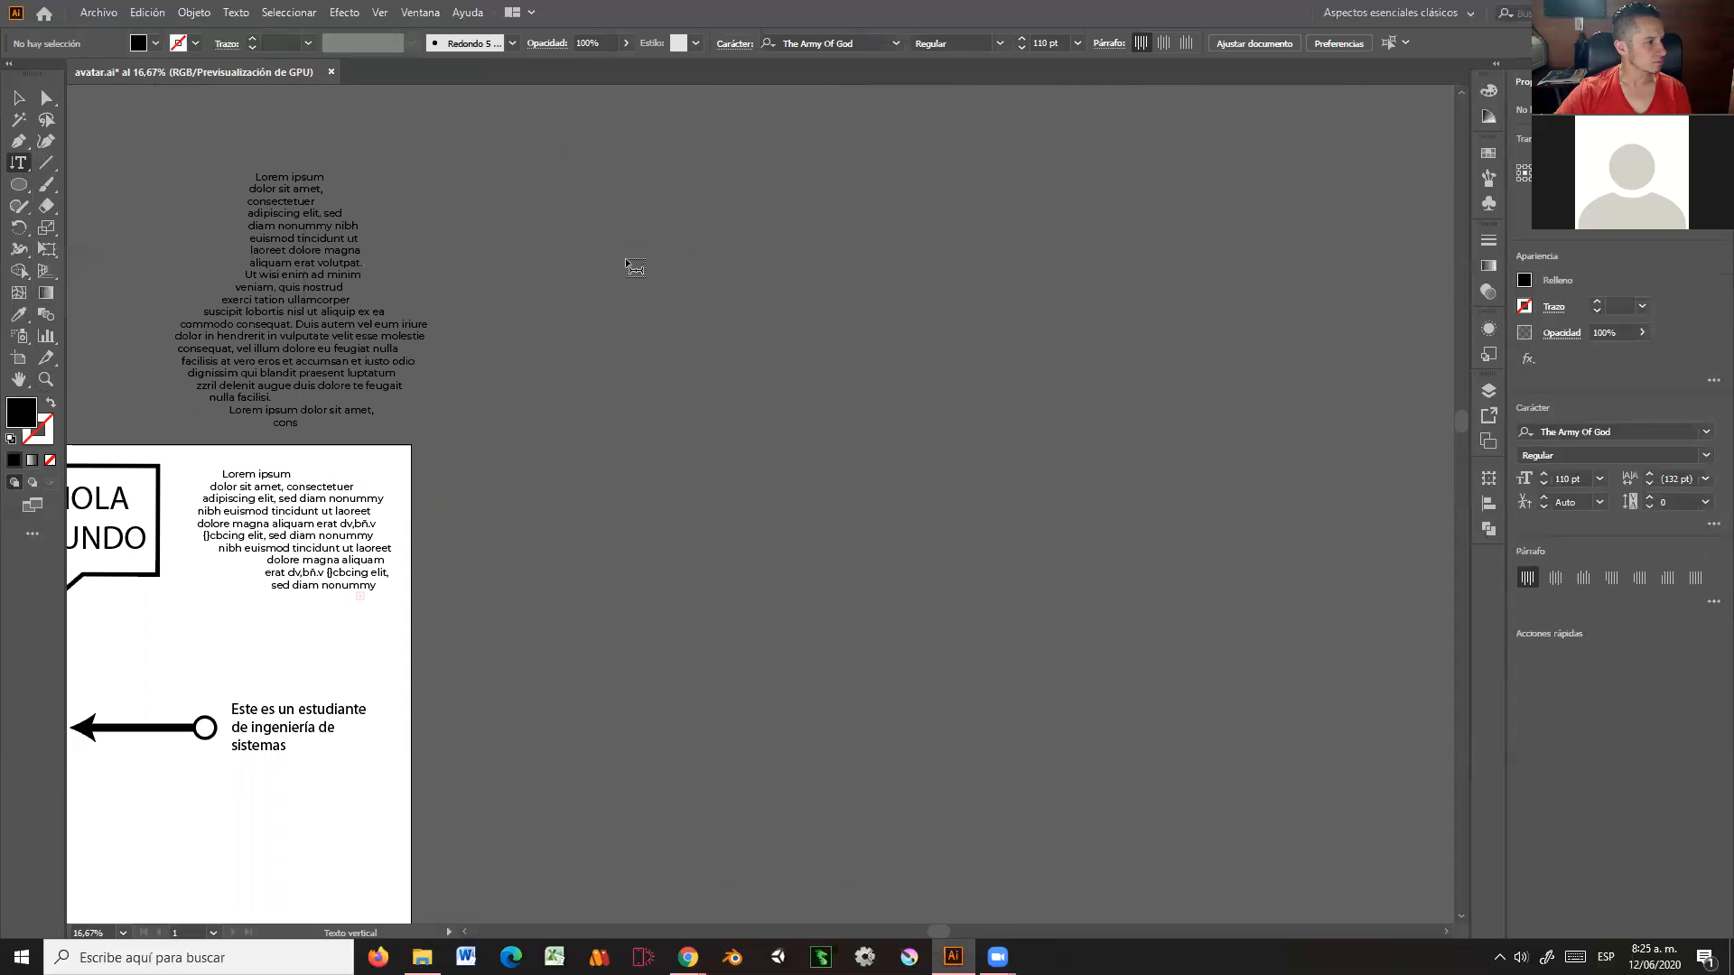
click(718, 236)
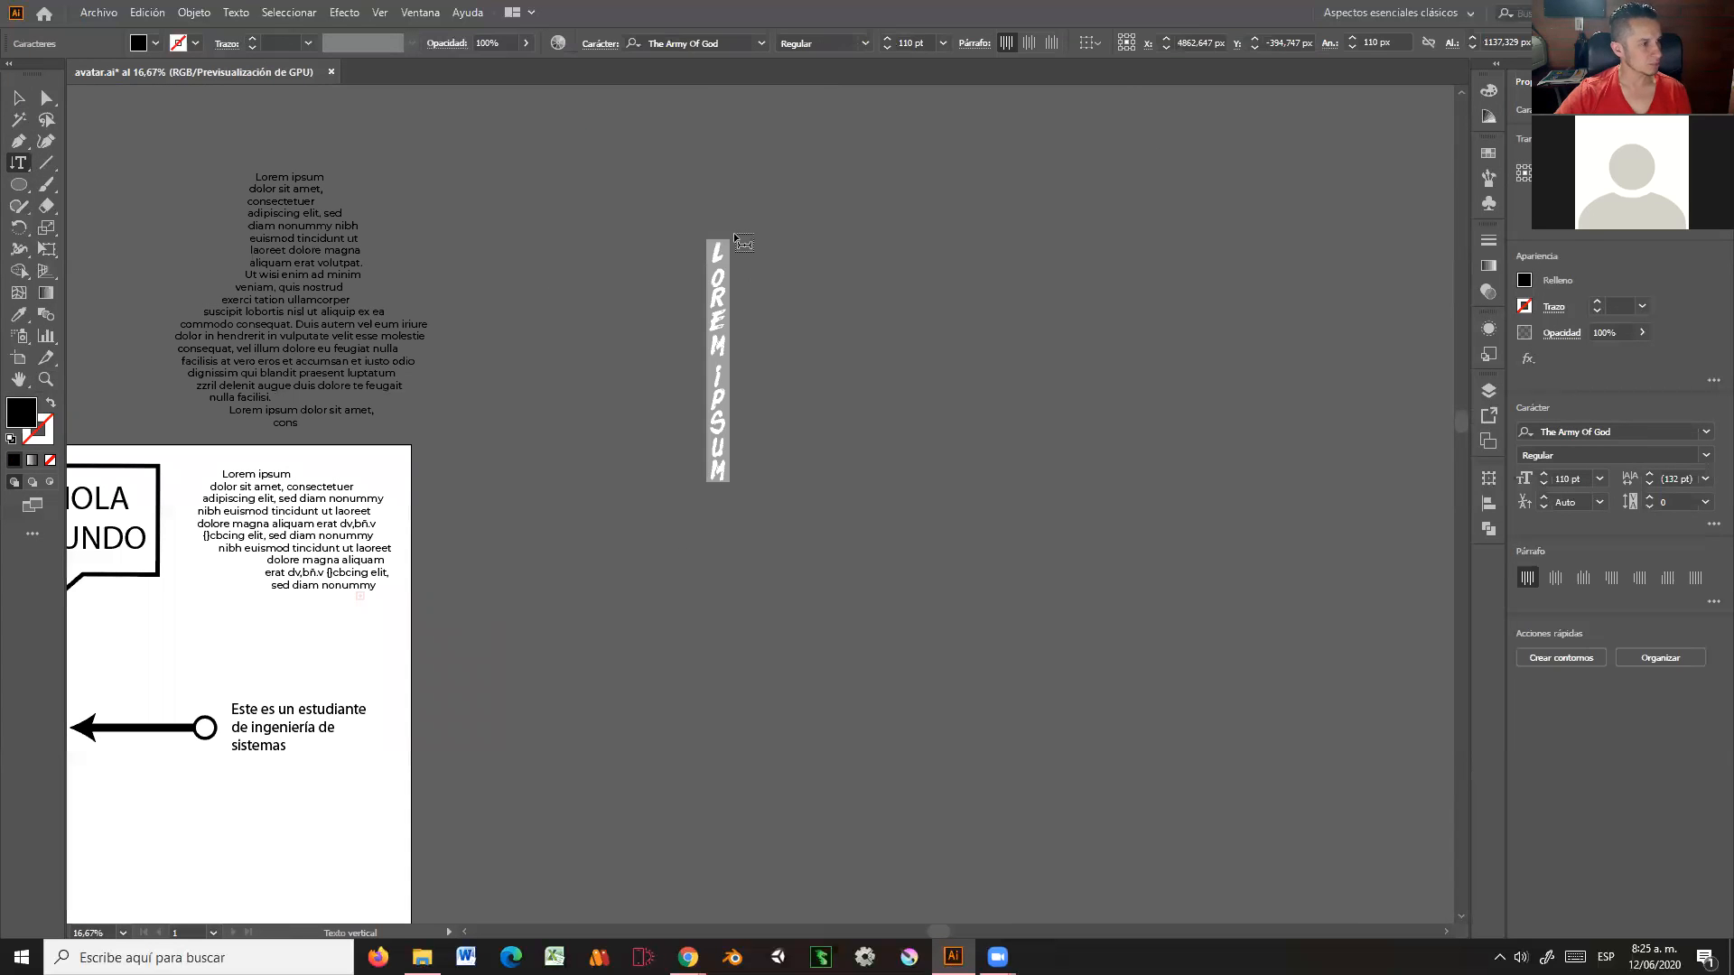
key(Escape)
drag(736, 485, 750, 694)
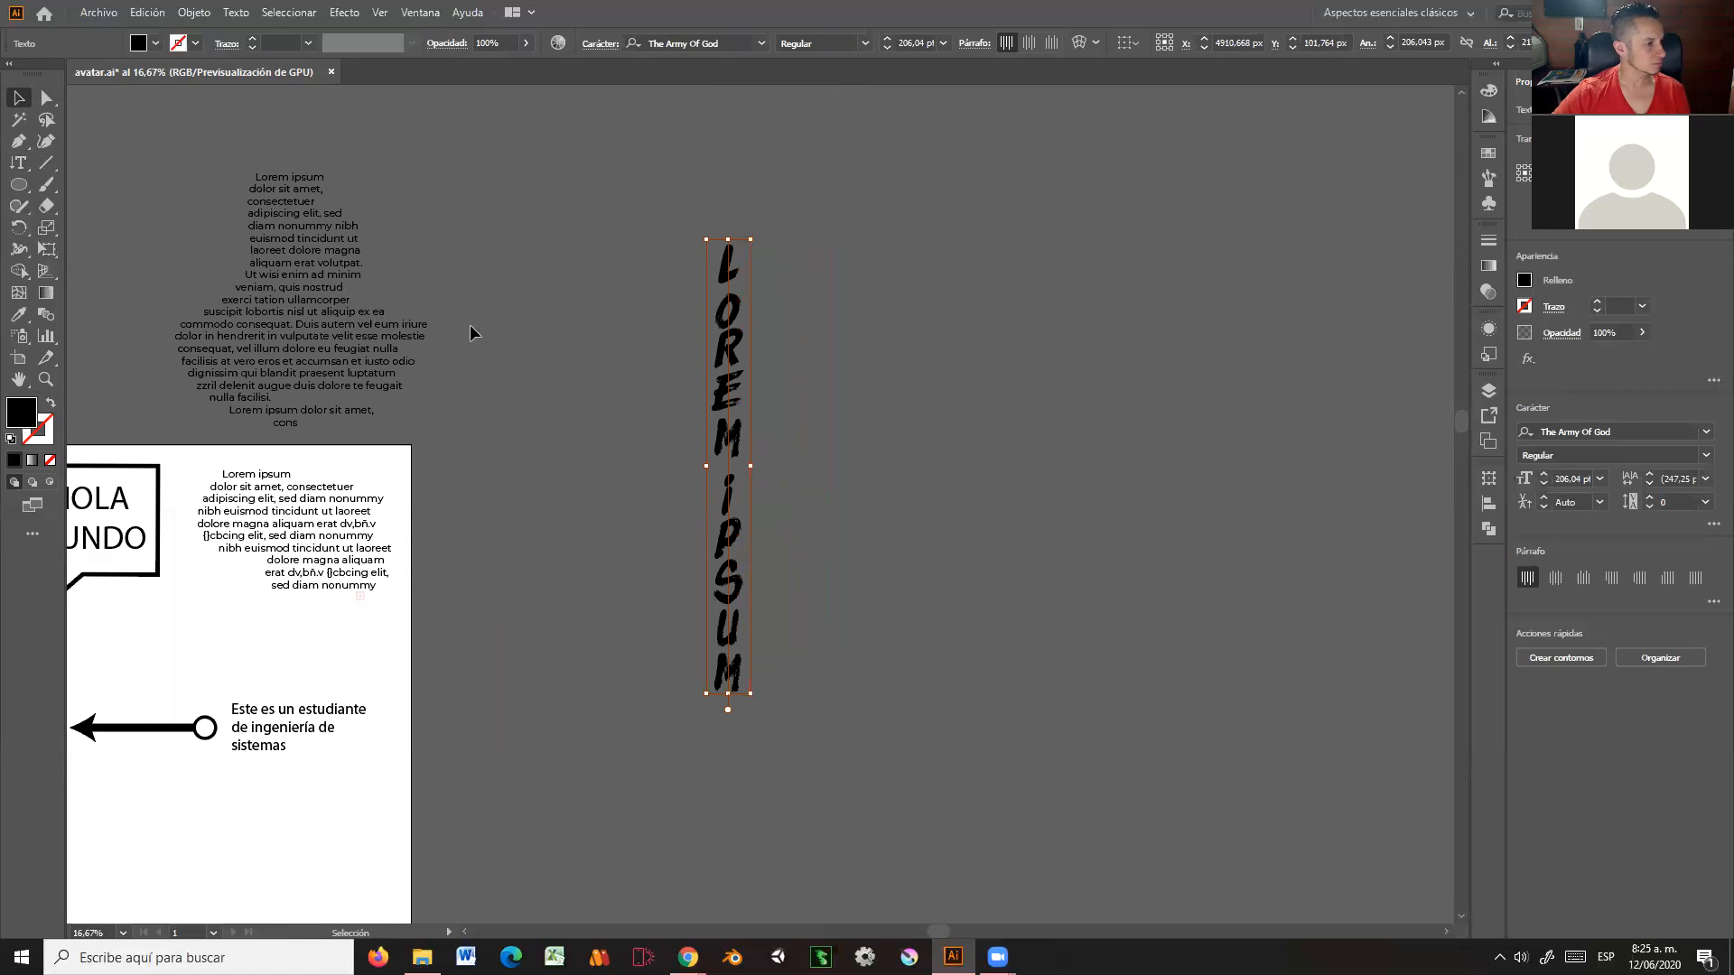
Step: Draw a tall ellipse about 1580 px wide and 2605 px high to the right of the vertical text
click(19, 162)
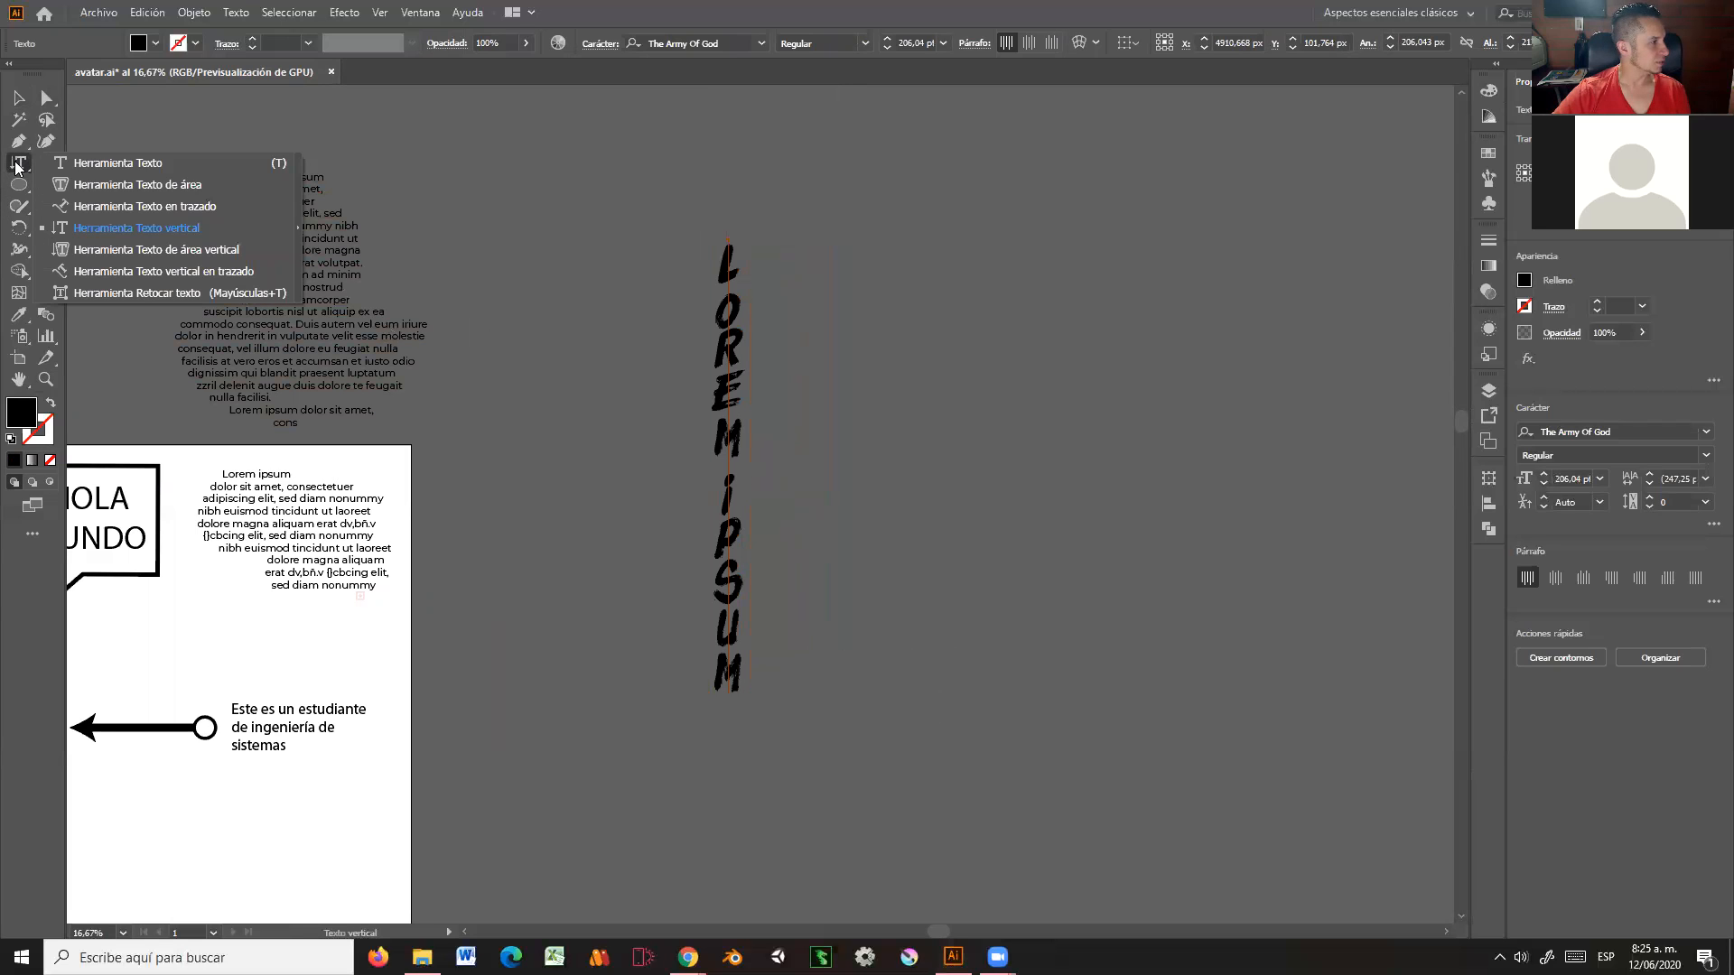
click(184, 252)
key(l)
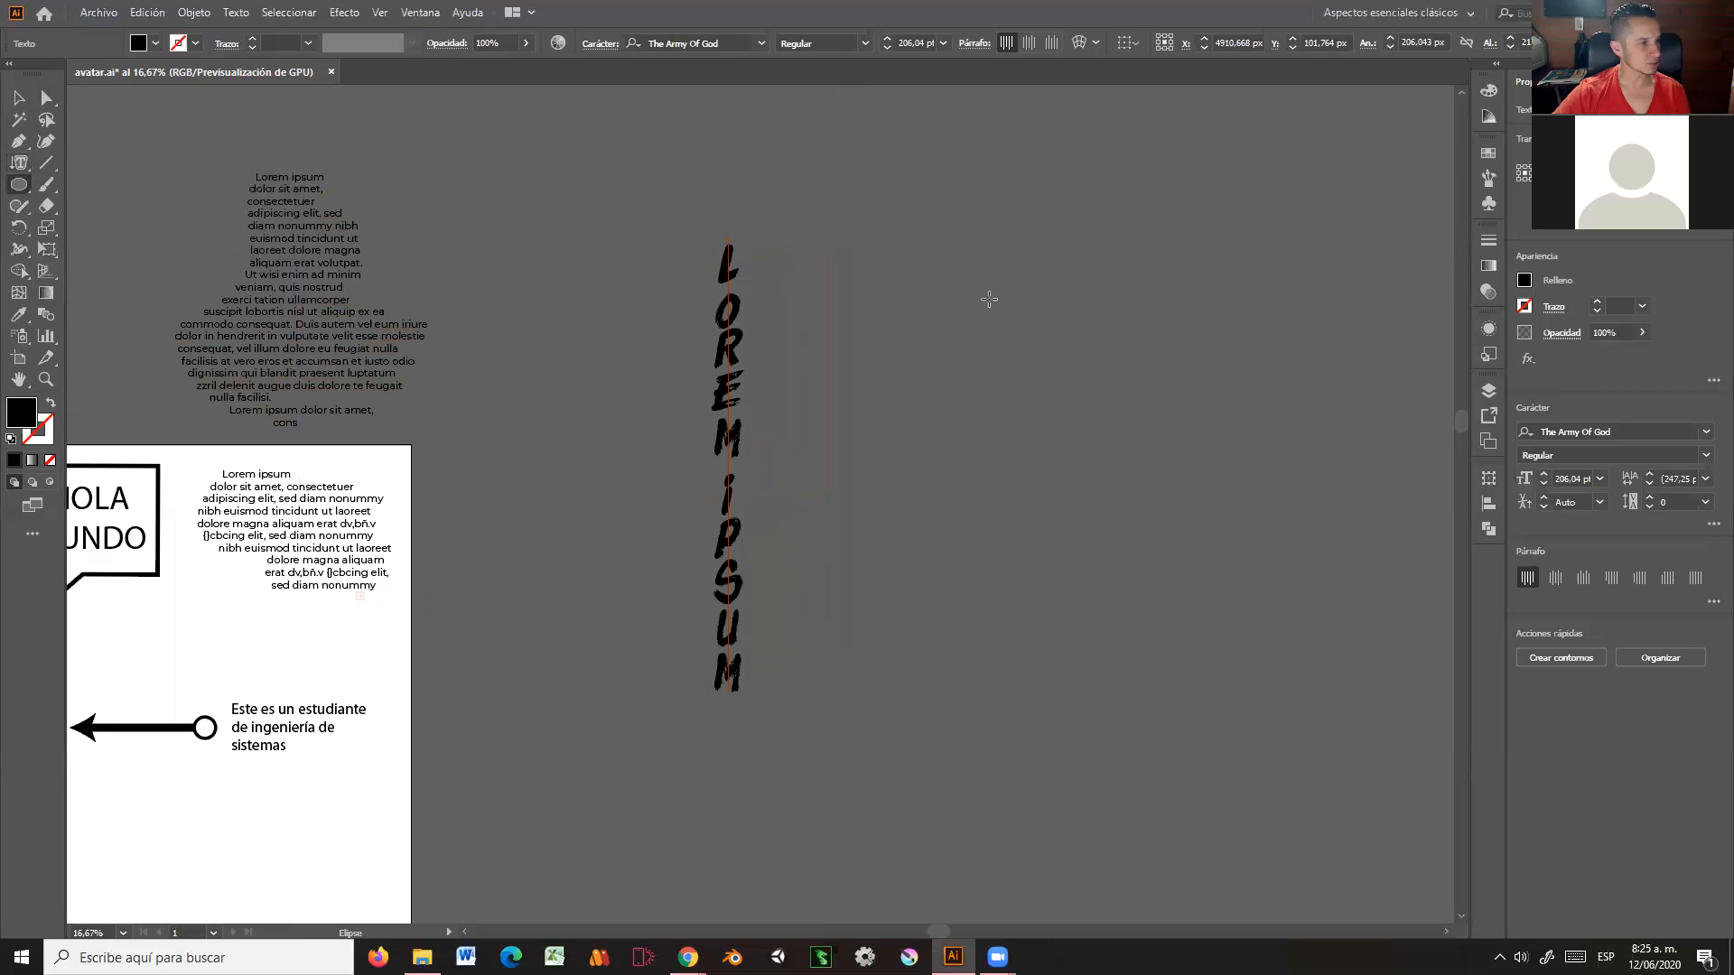
drag(917, 187, 1254, 742)
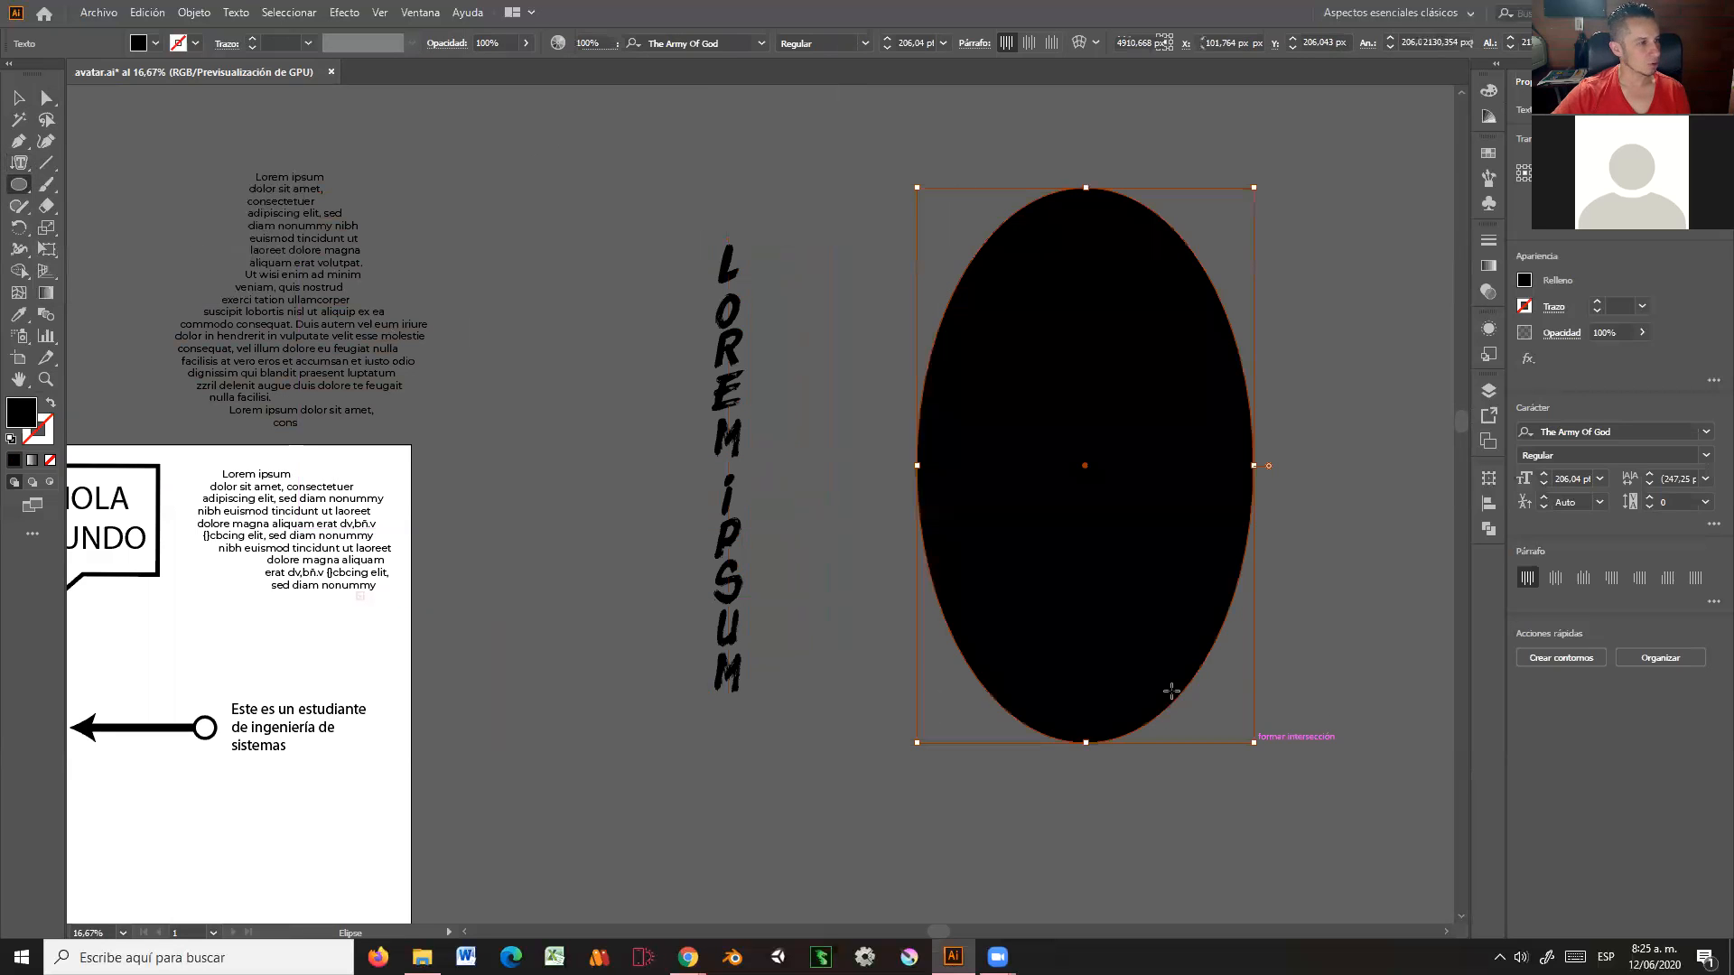
Step: Fill the tall ellipse with vertical placeholder text using the Vertical Area Type tool
key(t)
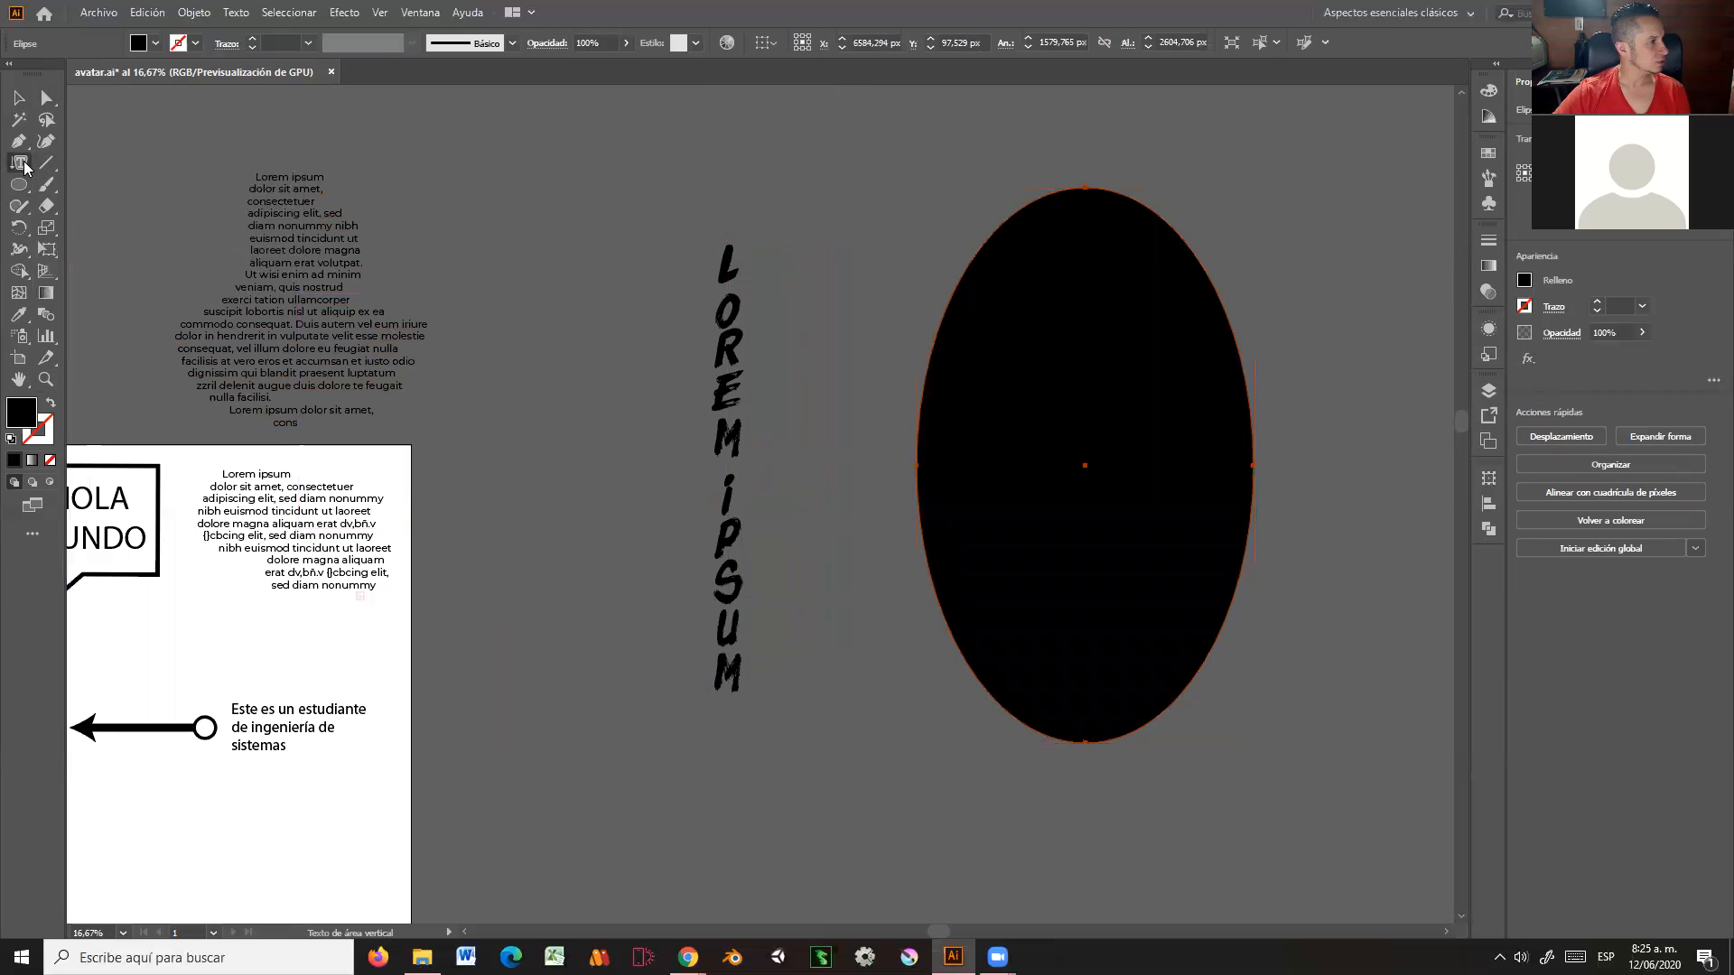
click(984, 244)
key(Escape)
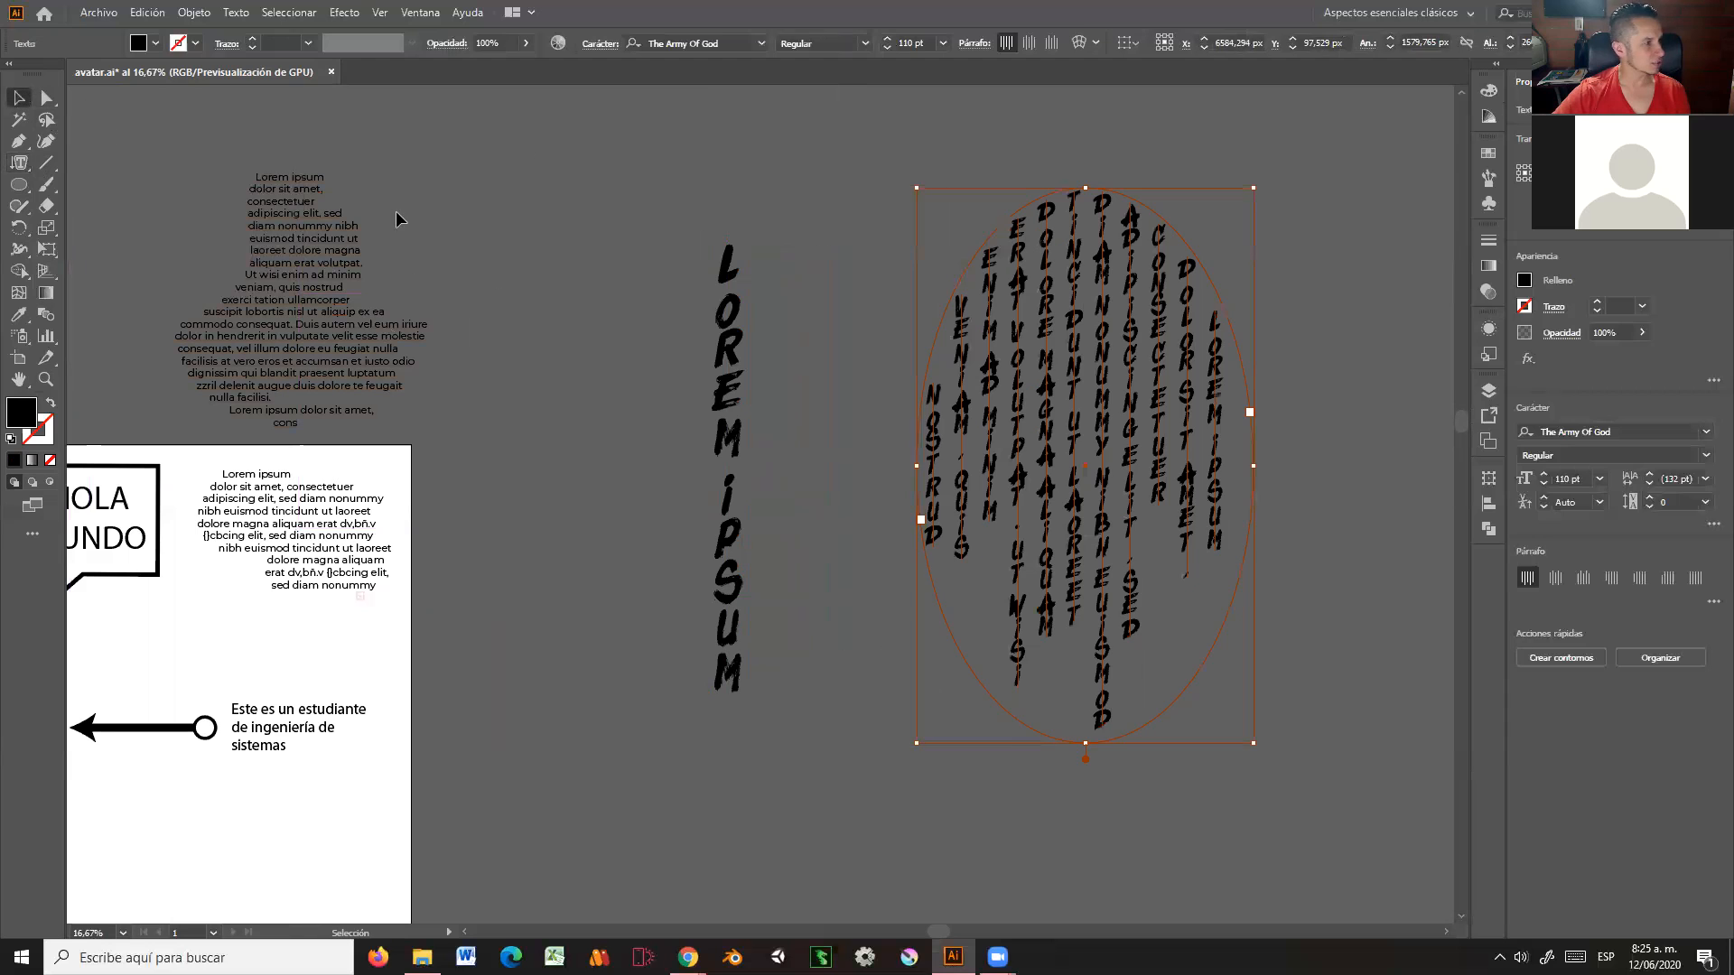
Step: Delete the vertical "Lorem ipsum" line, the ellipse text and the two custom-shape placeholder texts together
click(831, 186)
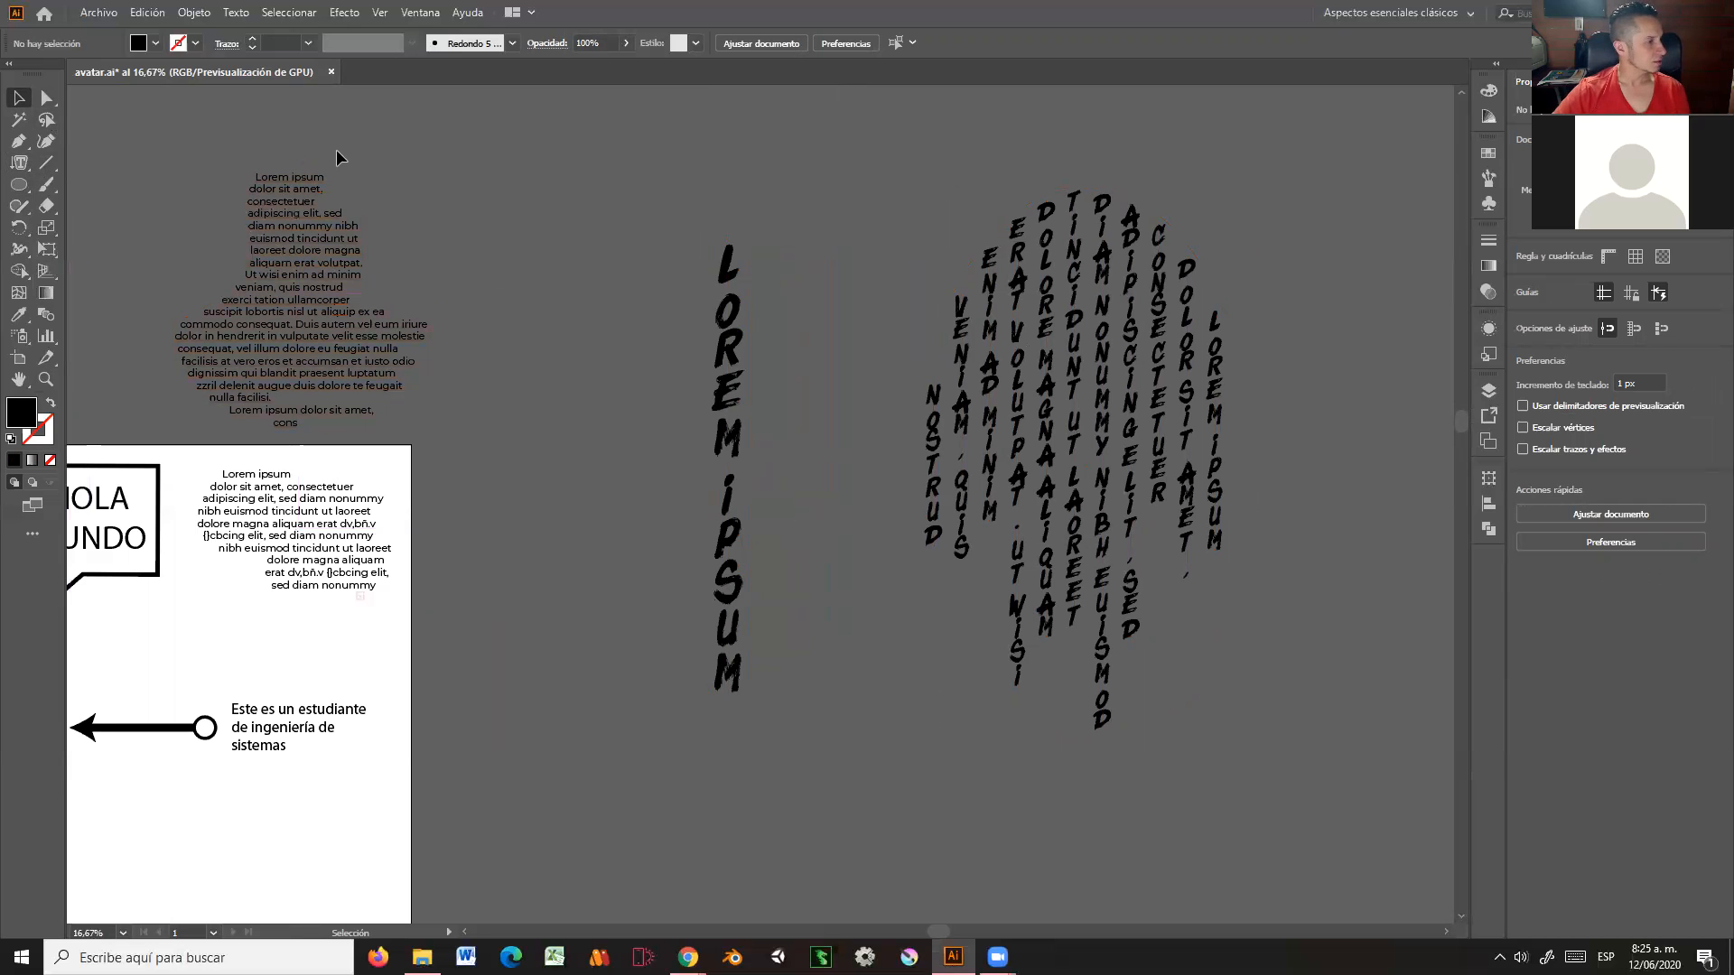
key(ctrl+a)
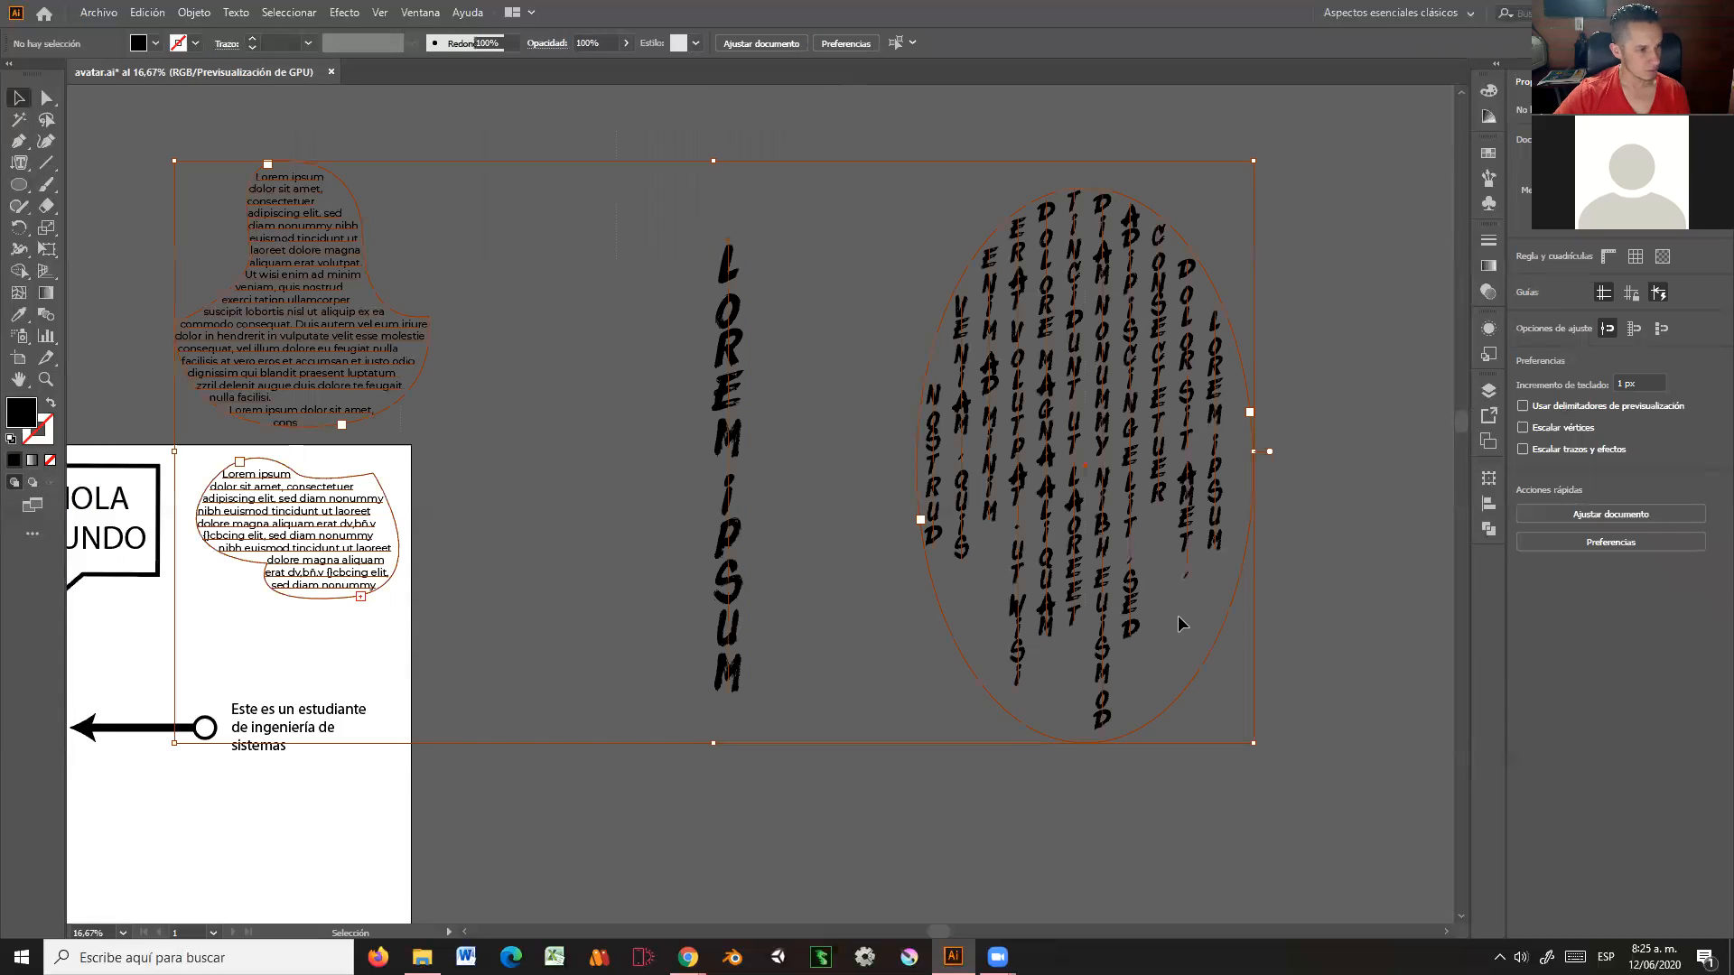
key(Delete)
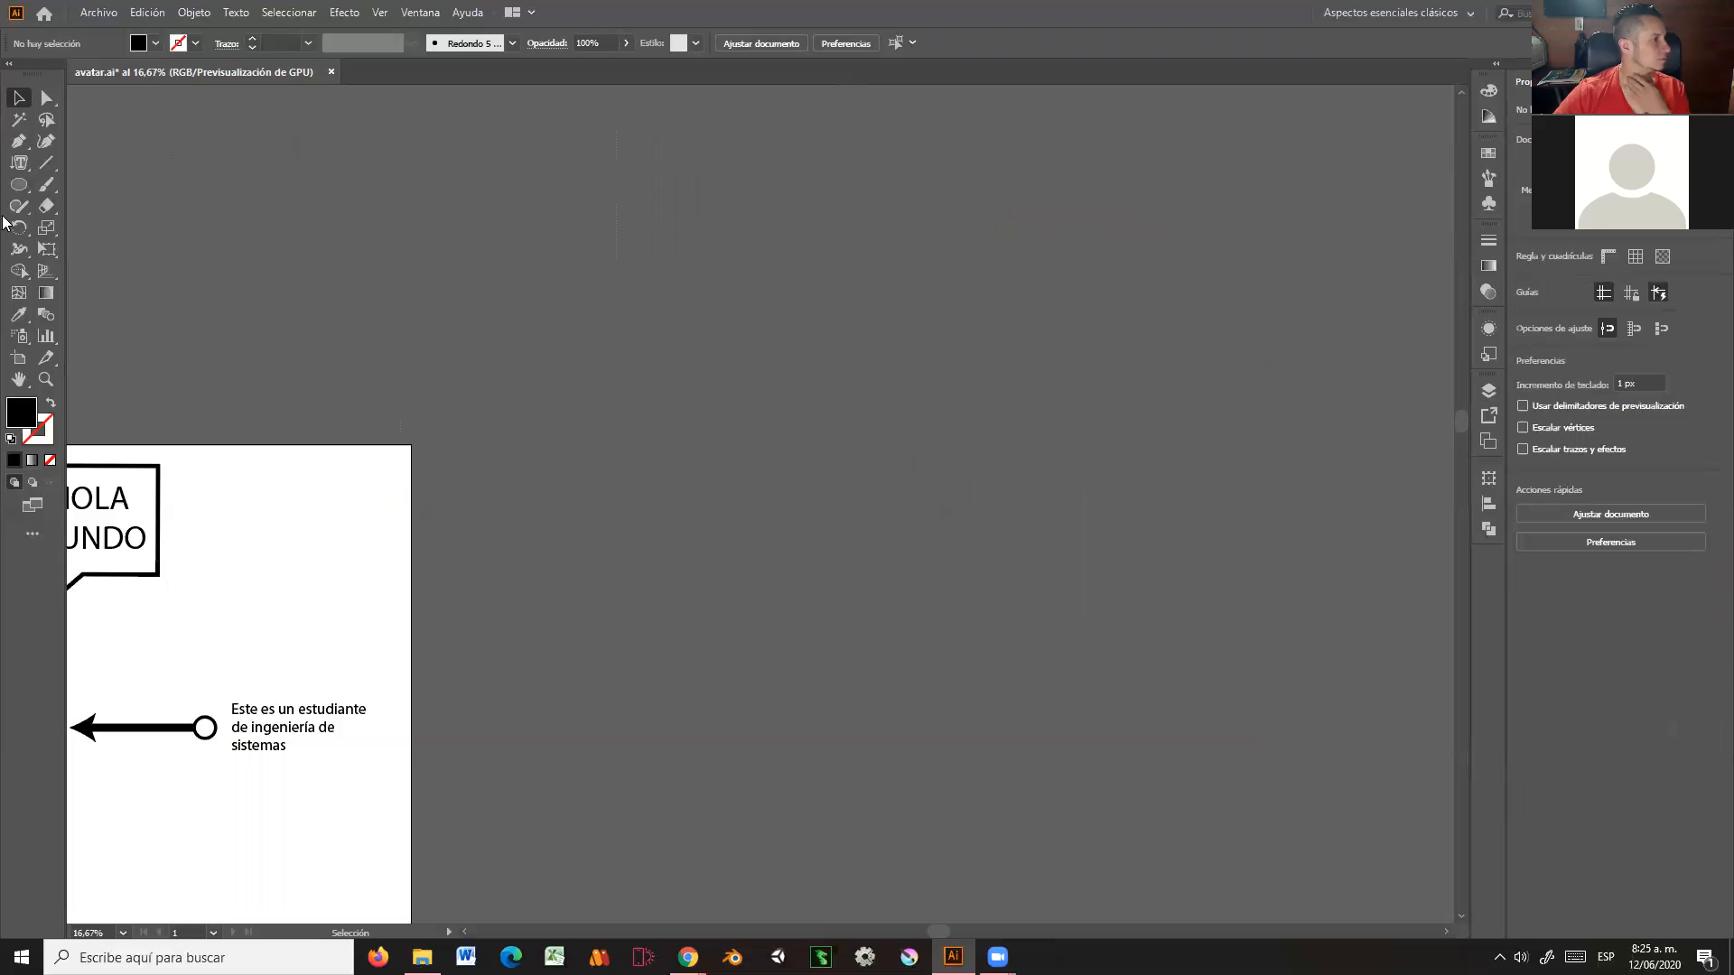
Step: Draw an open, winding five-point path beside the artboard with the Pen tool, with no fill and a black 1 pt stroke
click(19, 170)
click(19, 170)
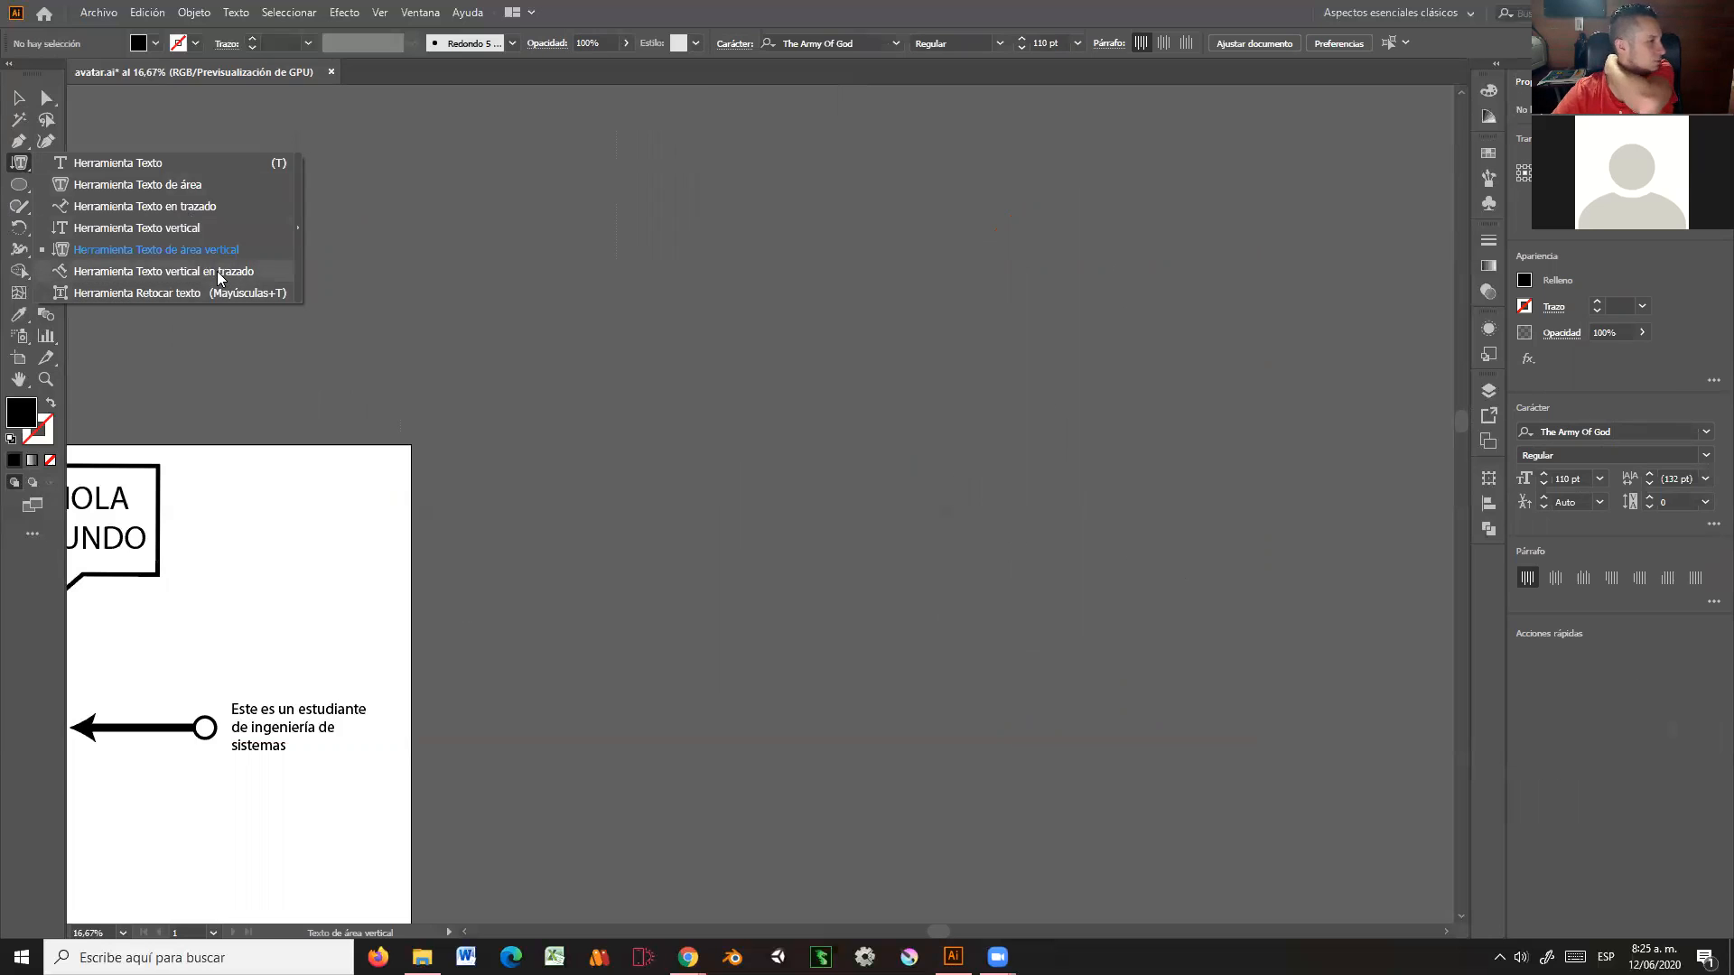
click(19, 141)
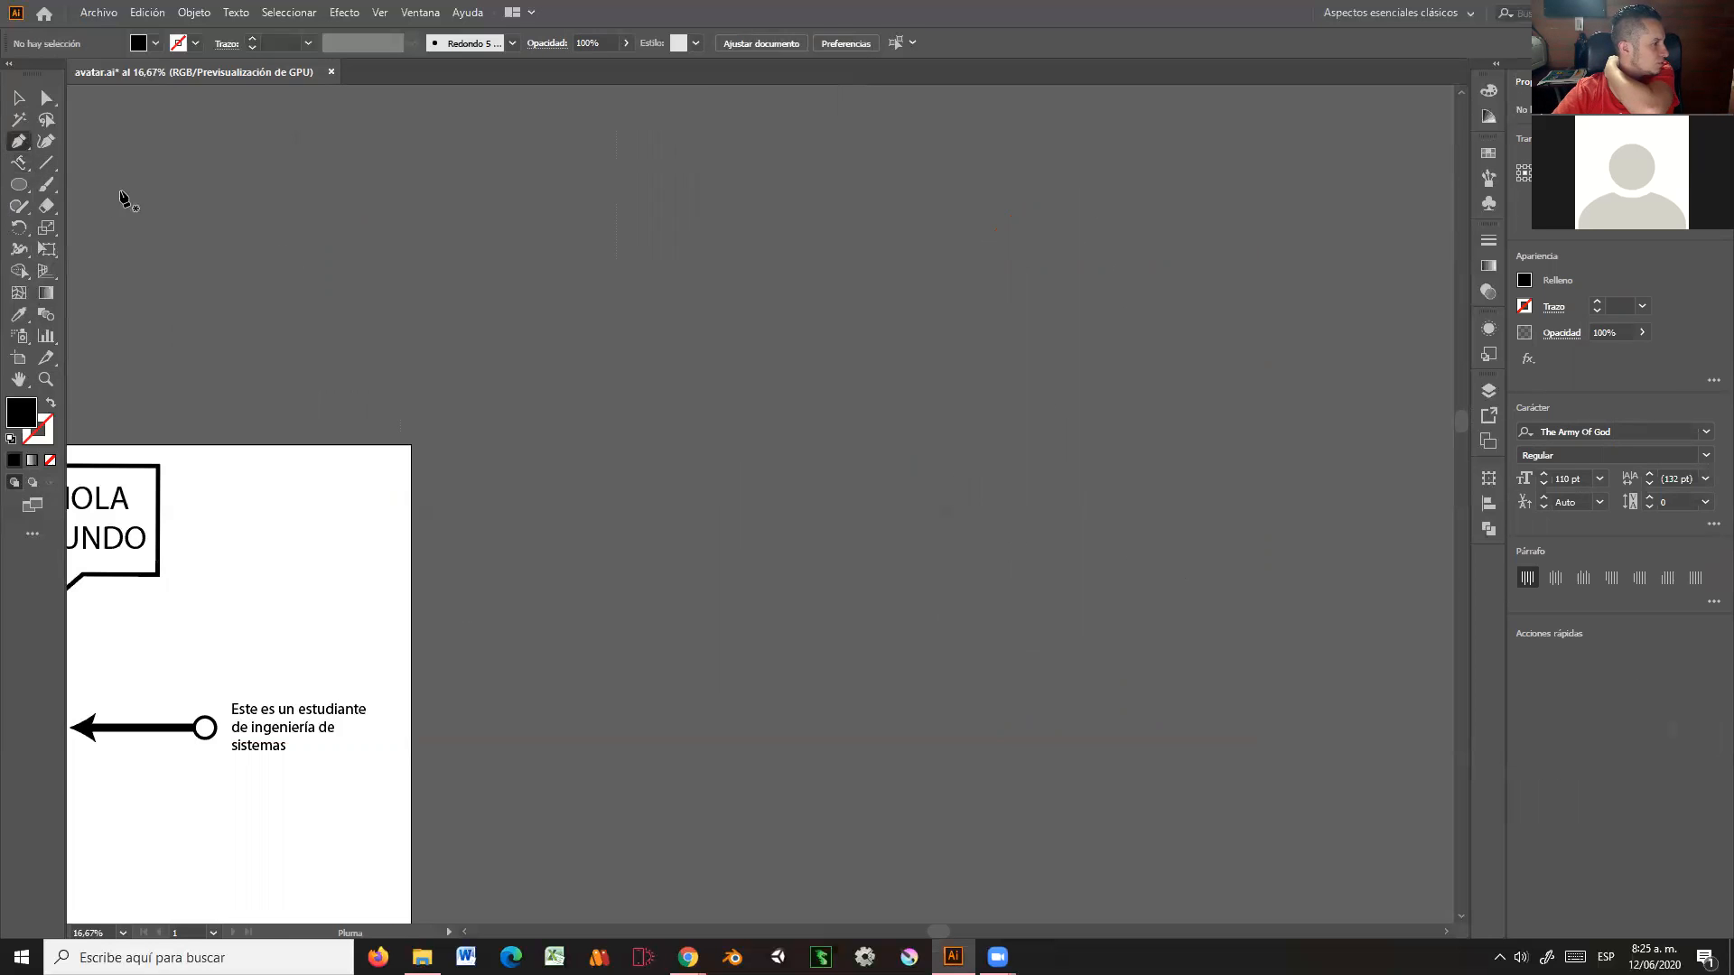
click(545, 275)
drag(771, 353, 879, 489)
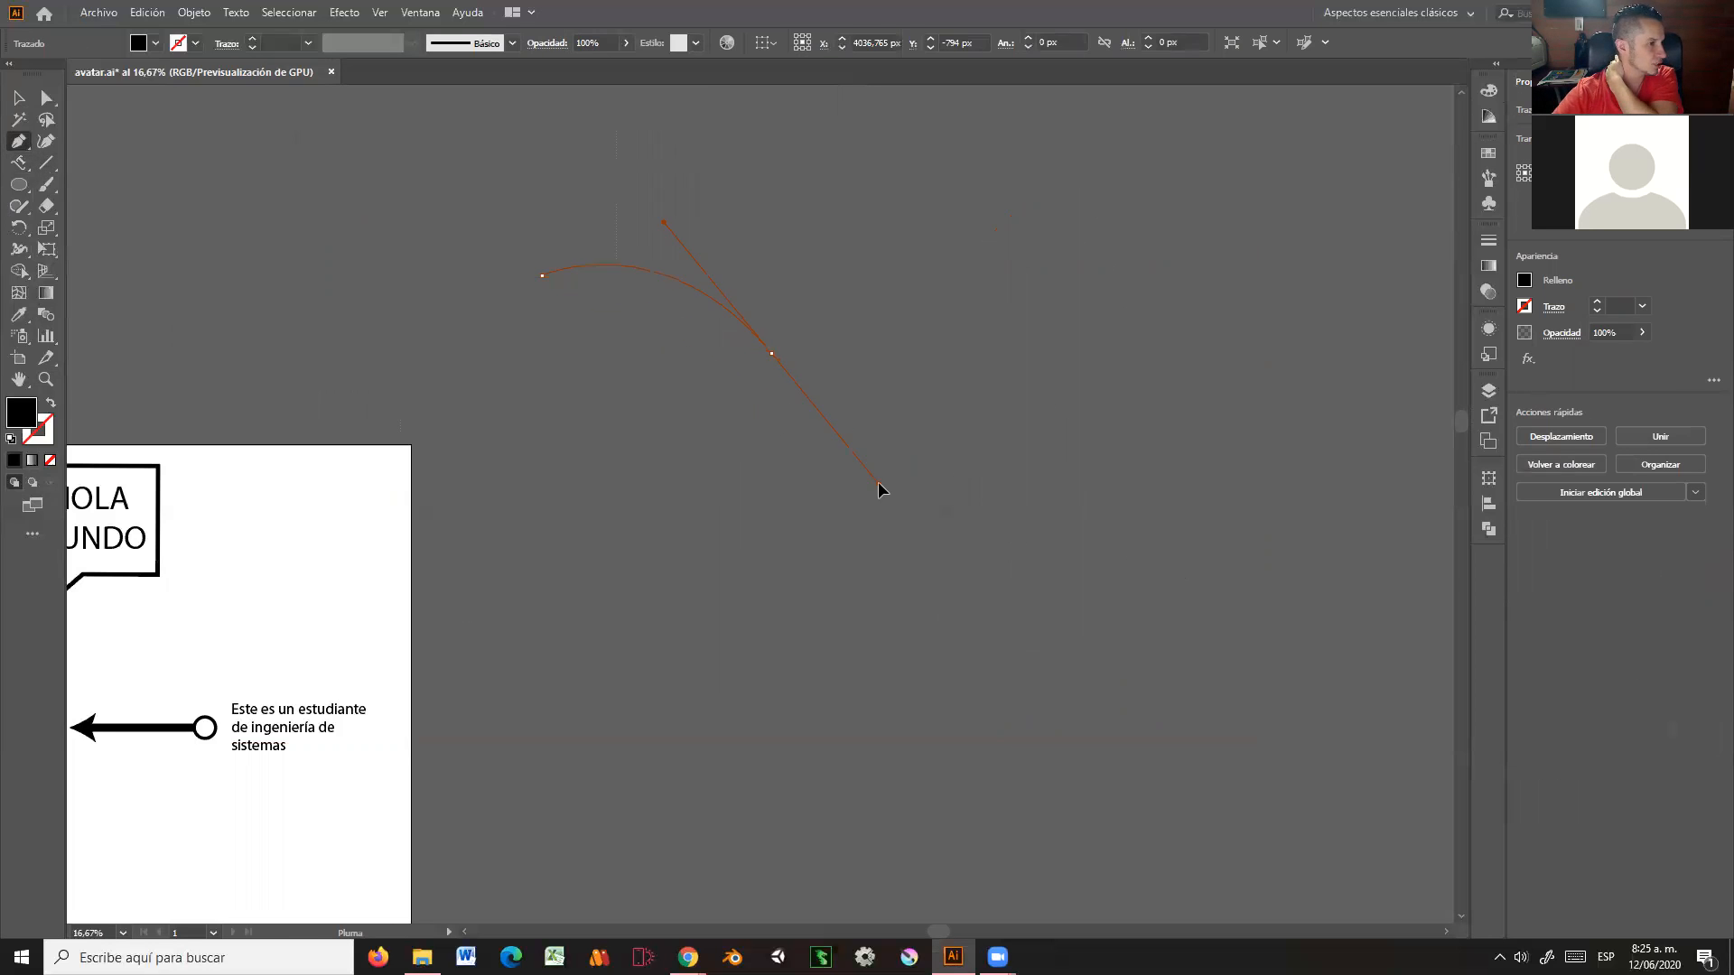
drag(886, 600, 851, 753)
drag(983, 659, 1061, 671)
drag(1084, 581, 1084, 578)
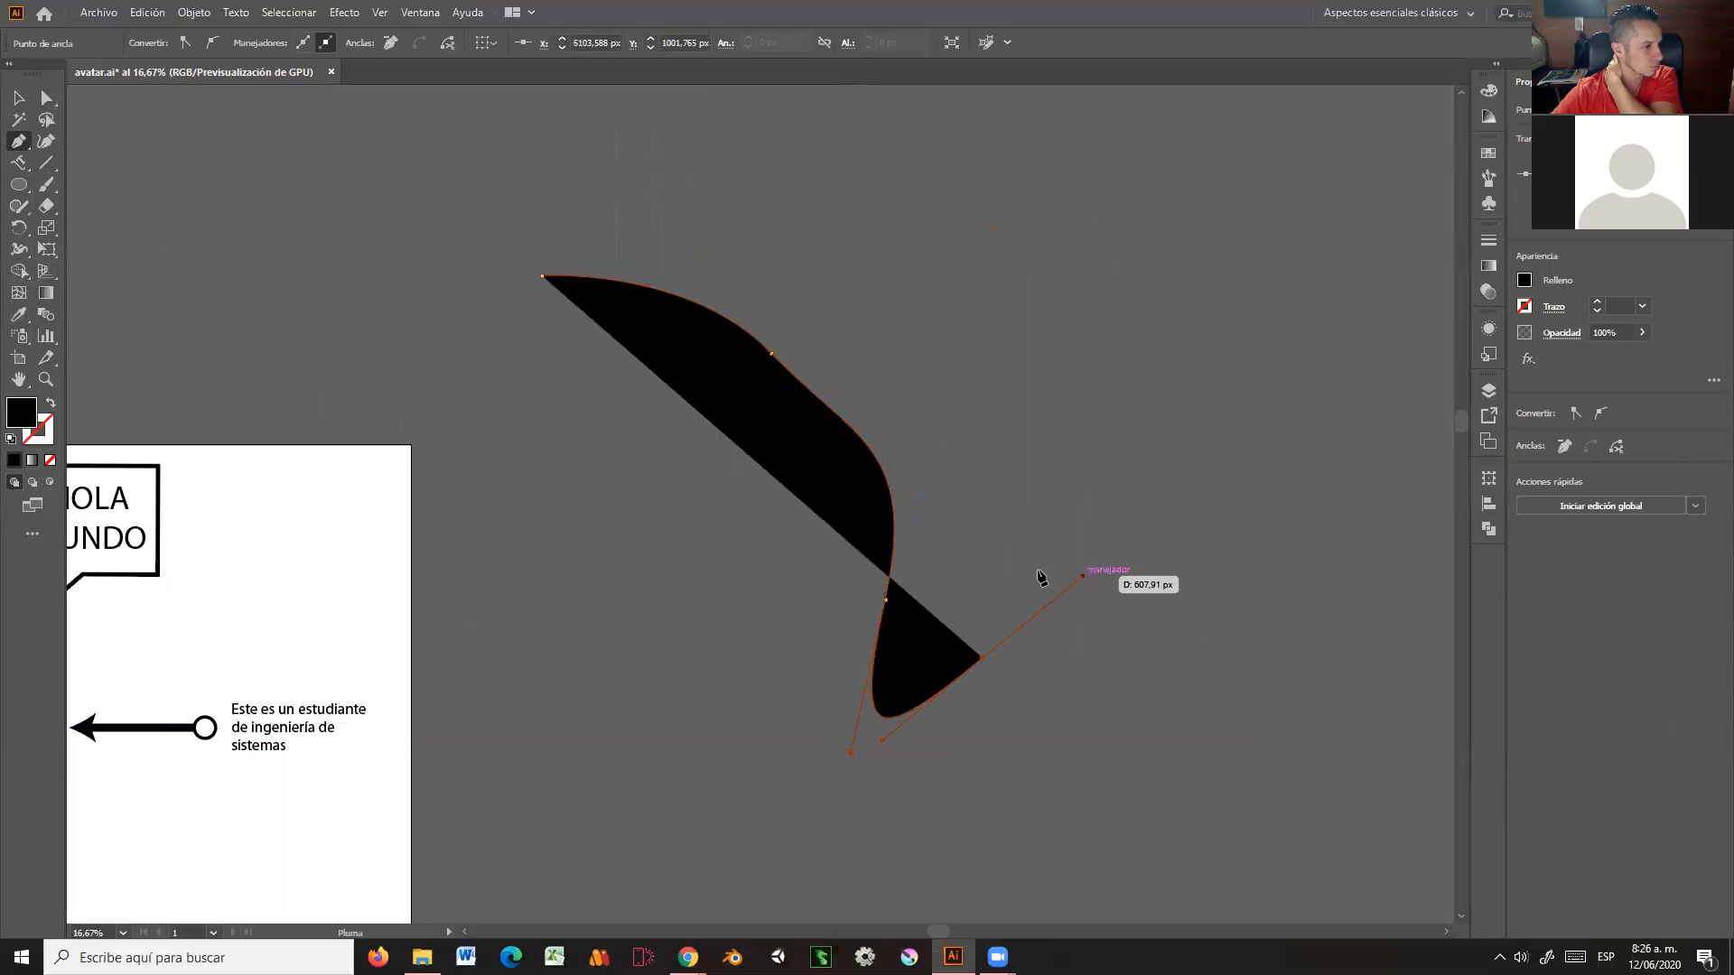
key(shift+x)
key(v)
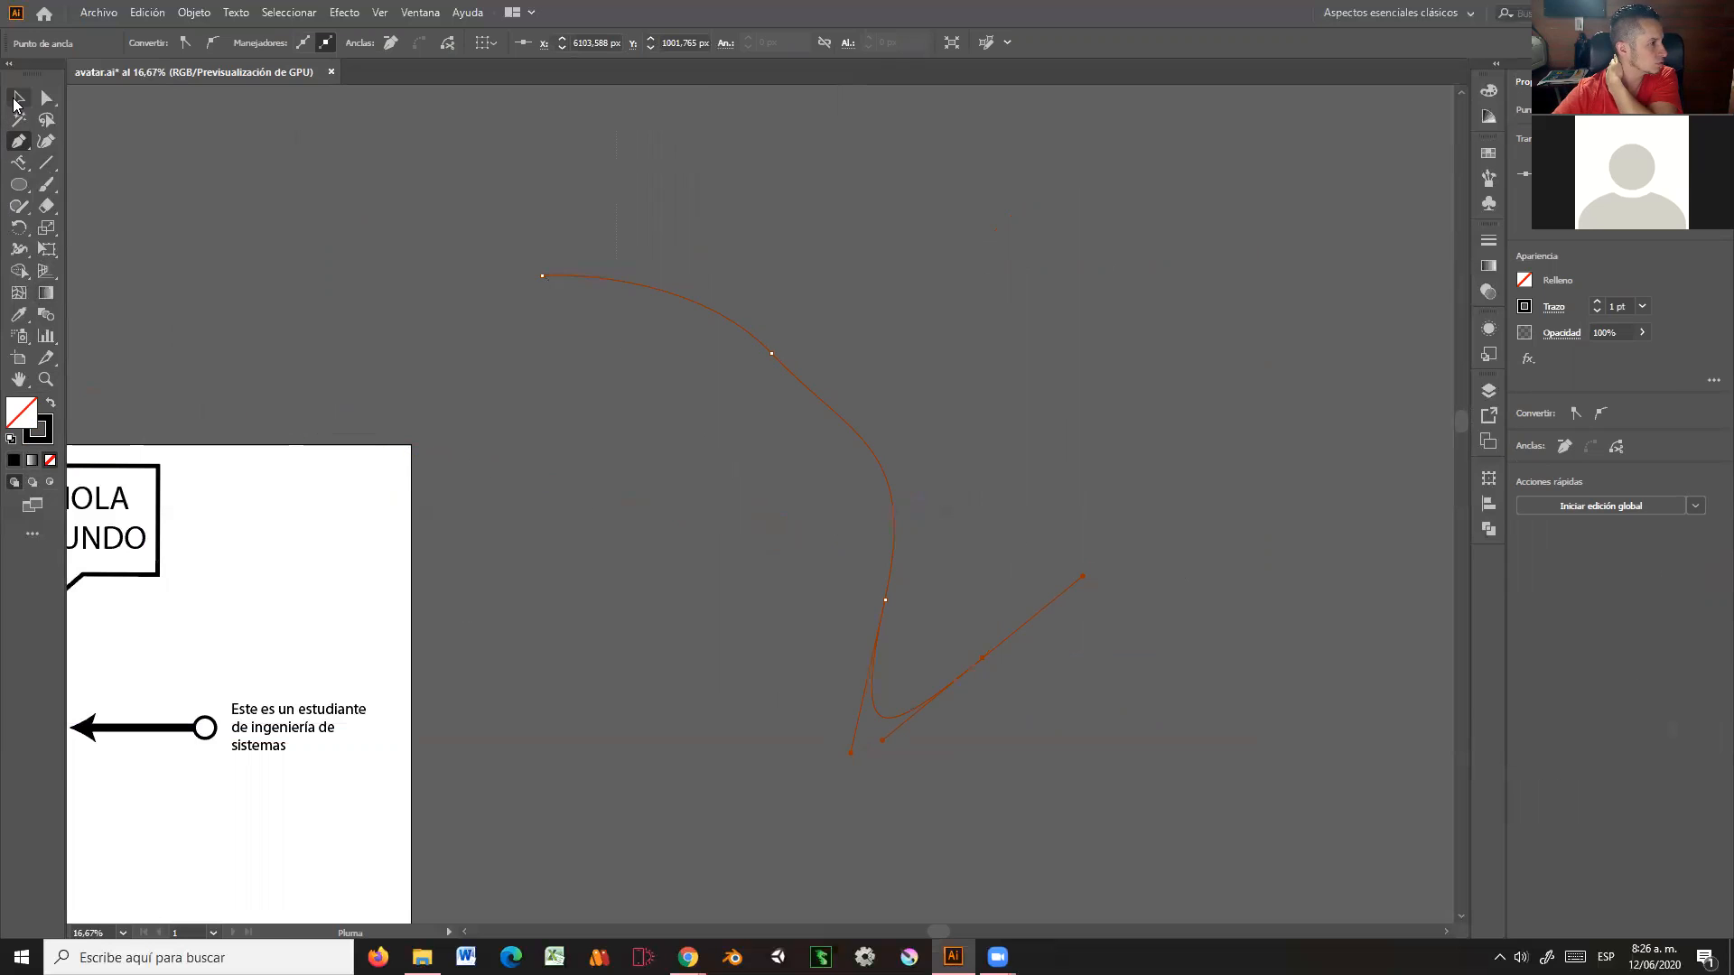
Step: Run vertical placeholder text along the open curved path with the Vertical Type on a Path tool
click(25, 163)
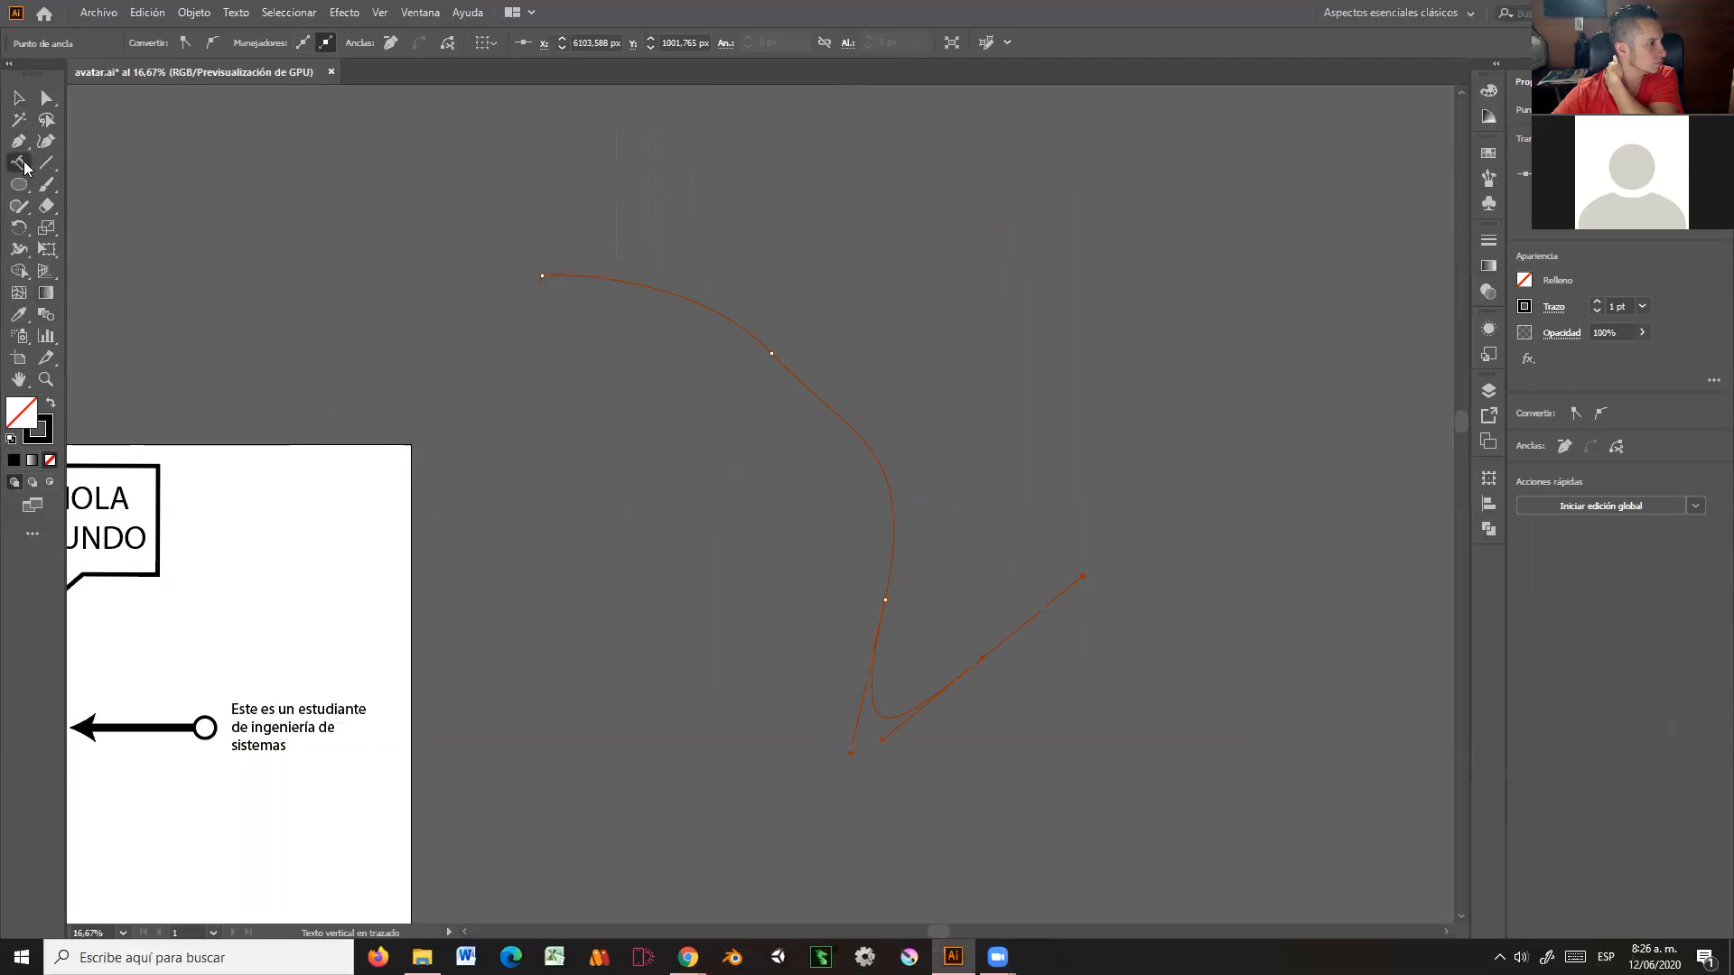
click(594, 276)
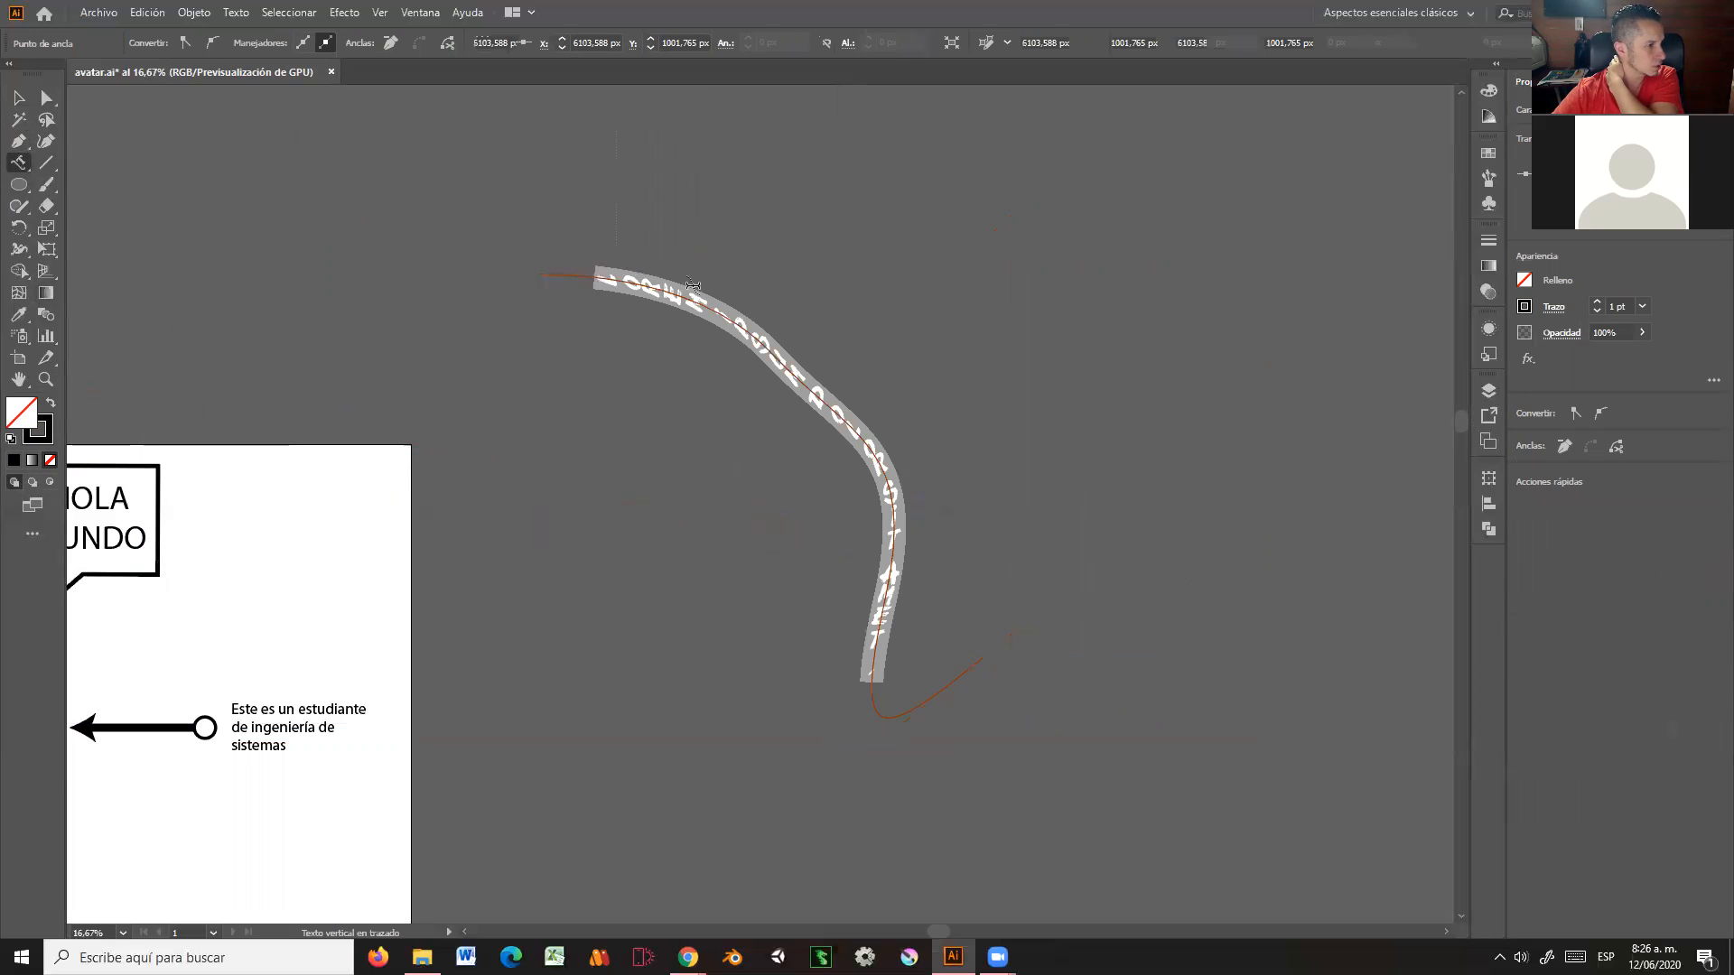
Step: Reshape the text's curved path into a tighter S by moving its two middle anchor points and their direction handles with Direct Selection
key(Escape)
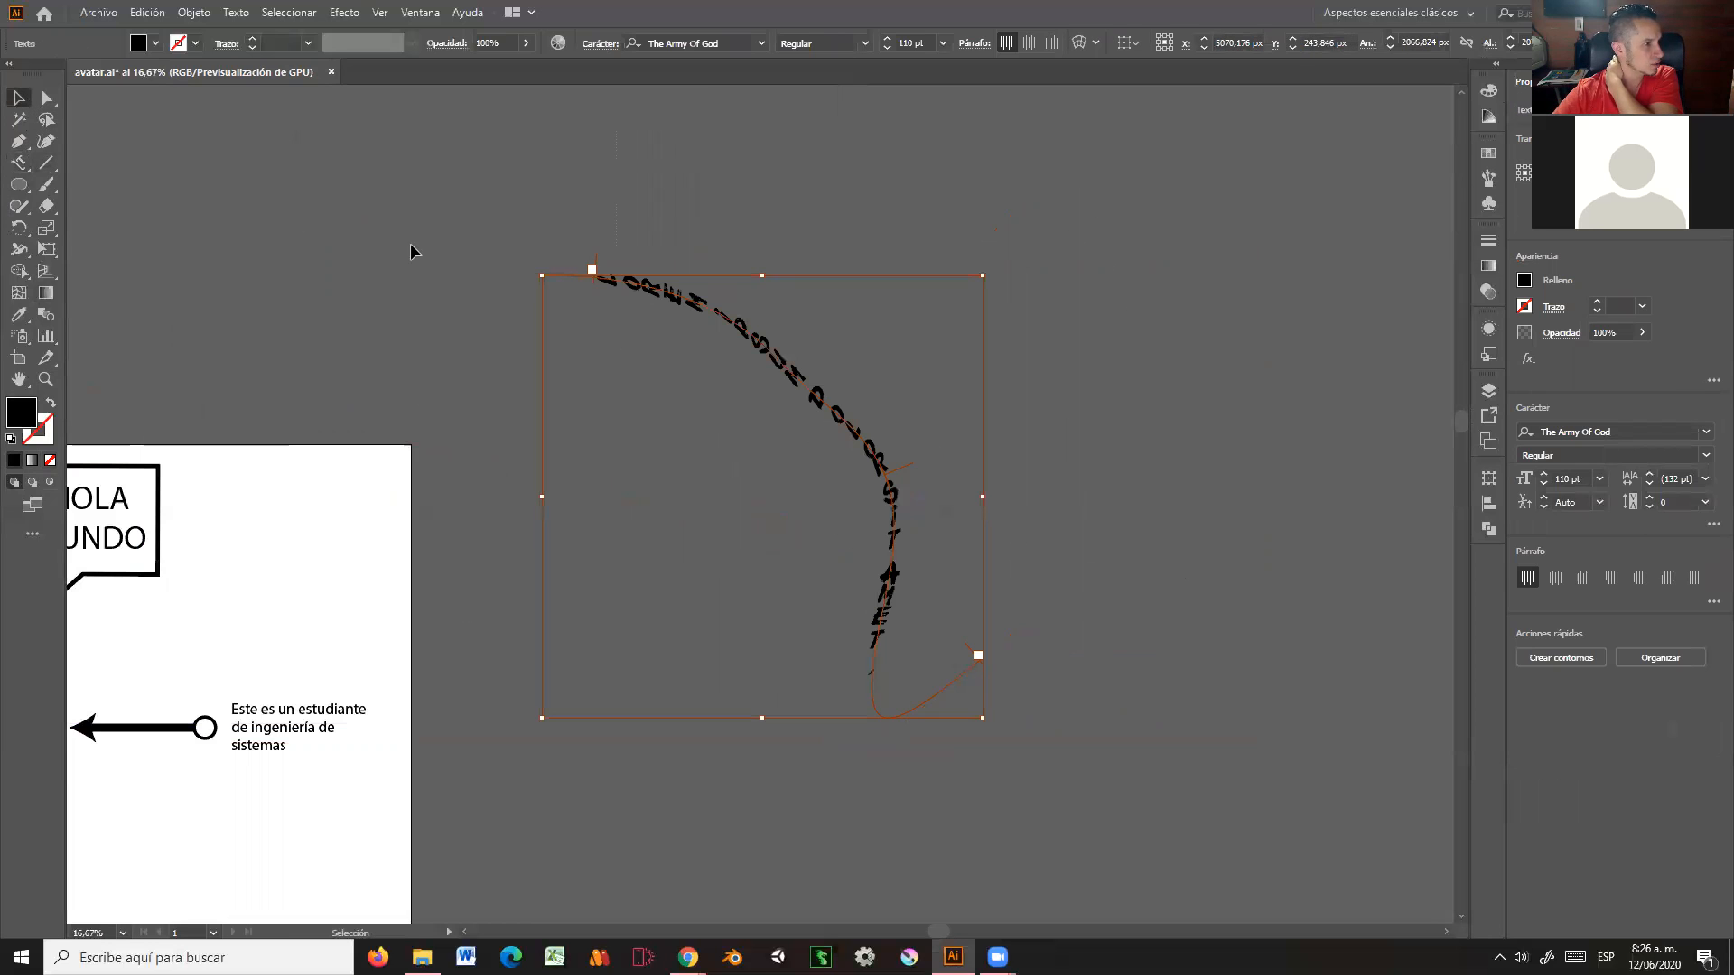
click(650, 329)
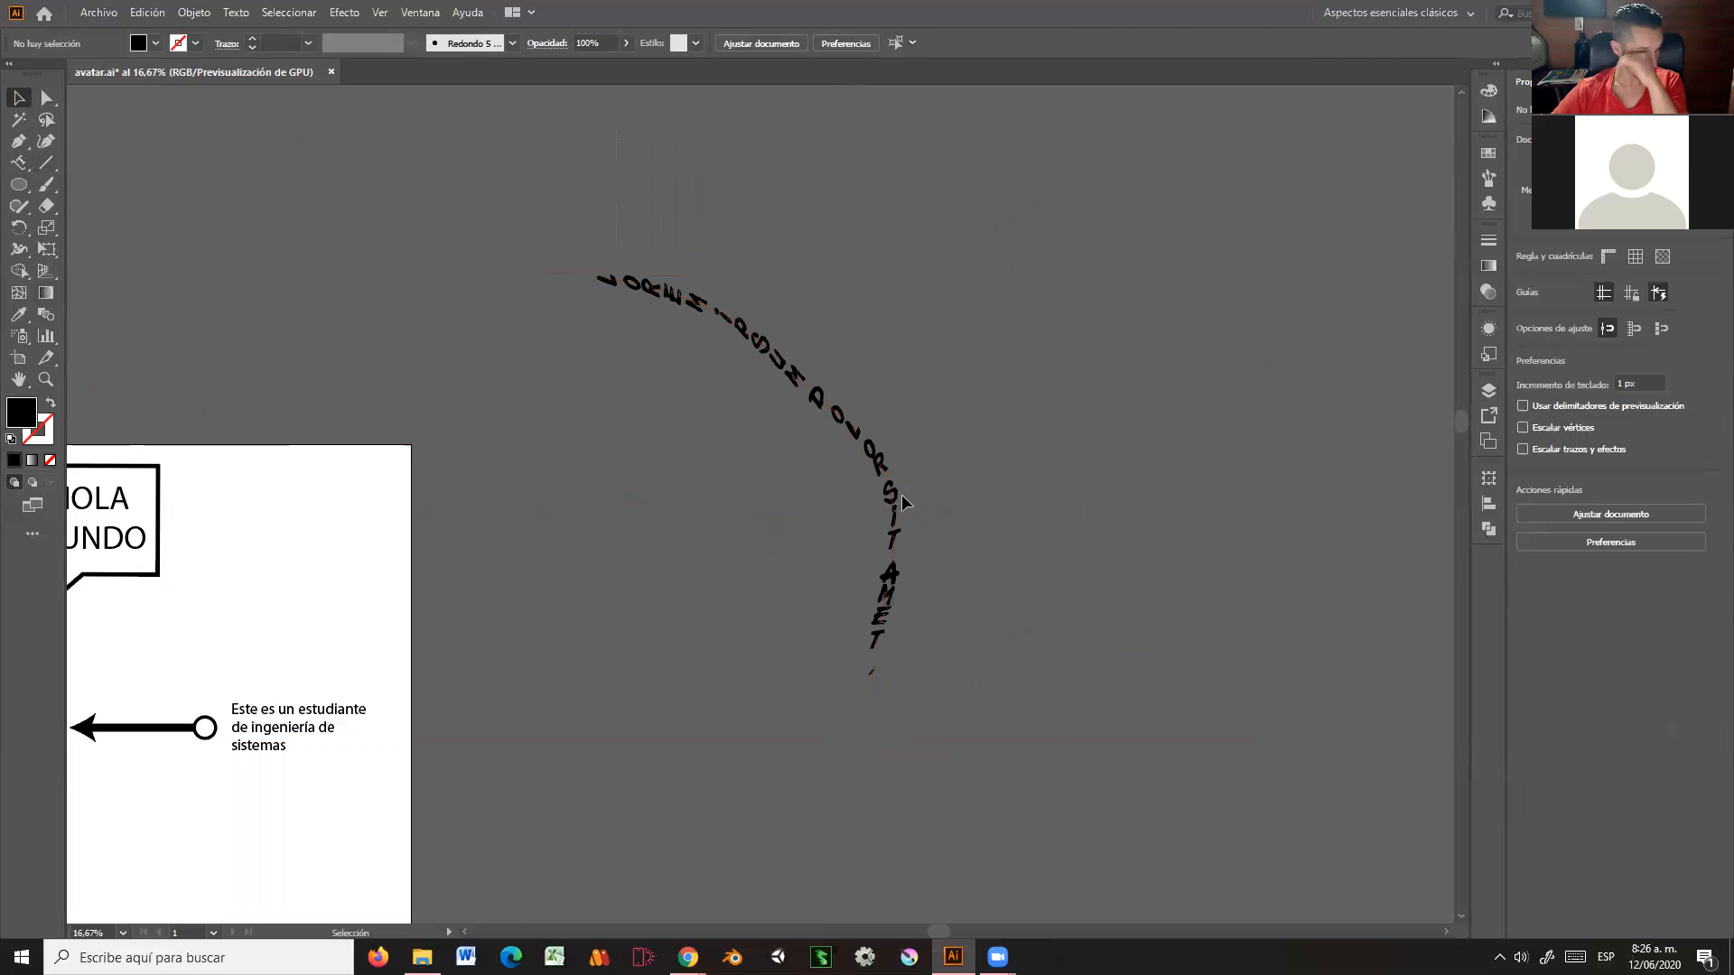
click(793, 428)
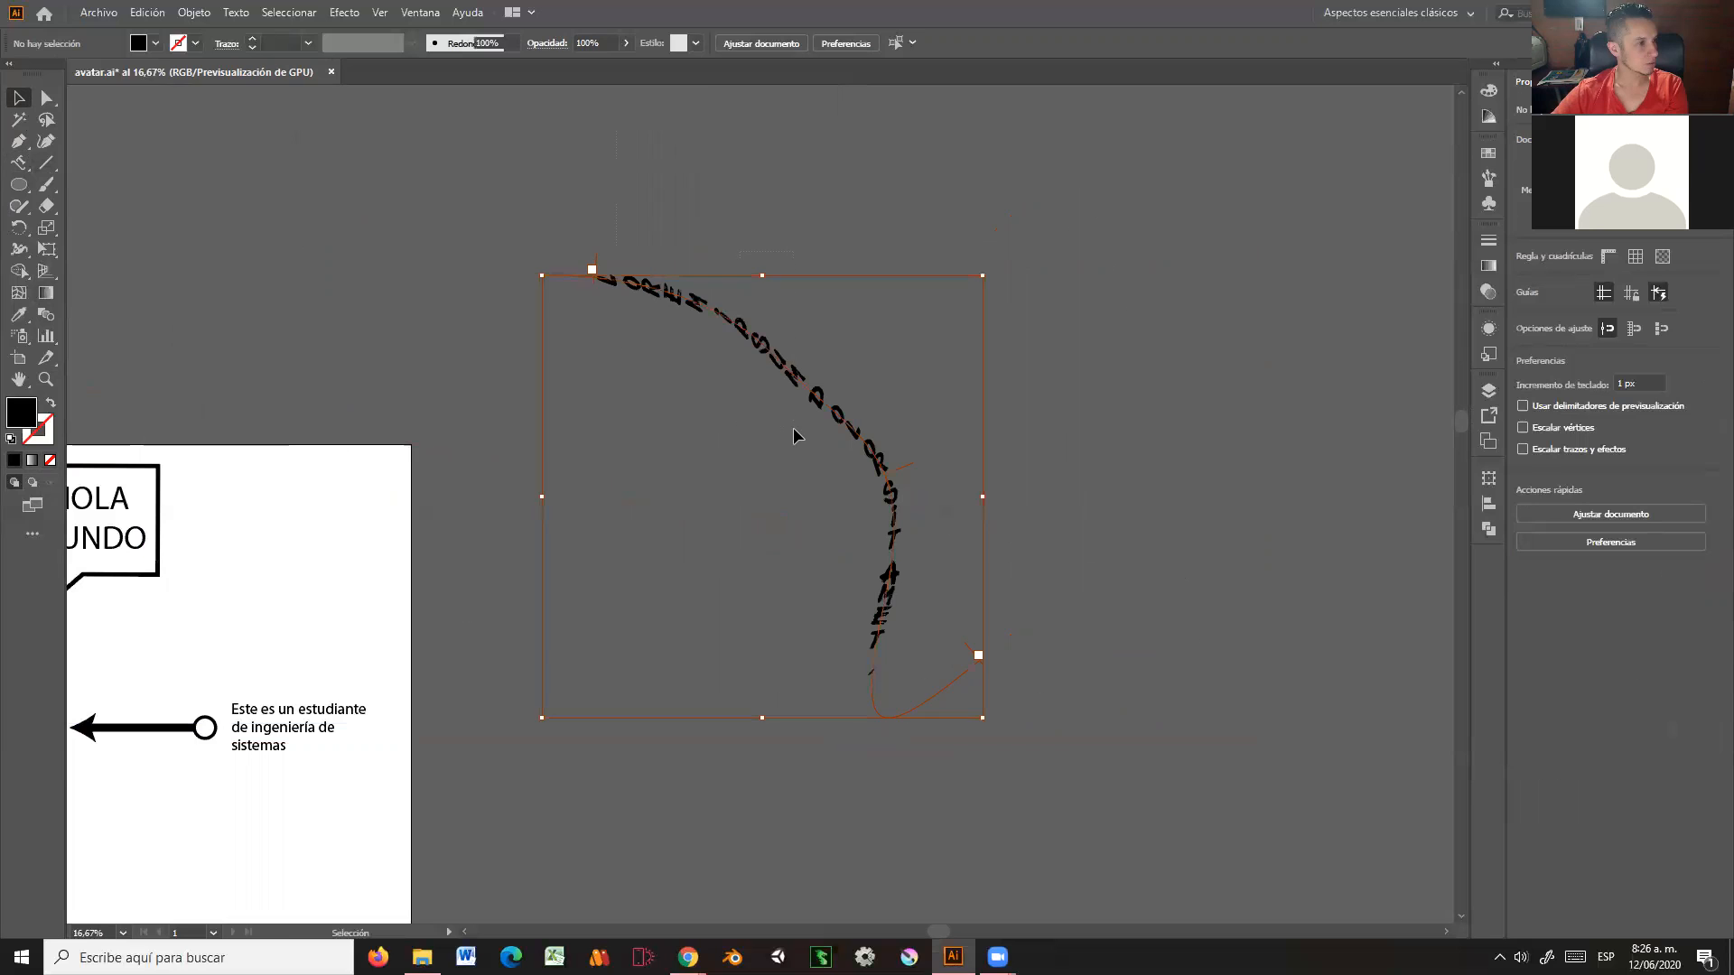
click(47, 97)
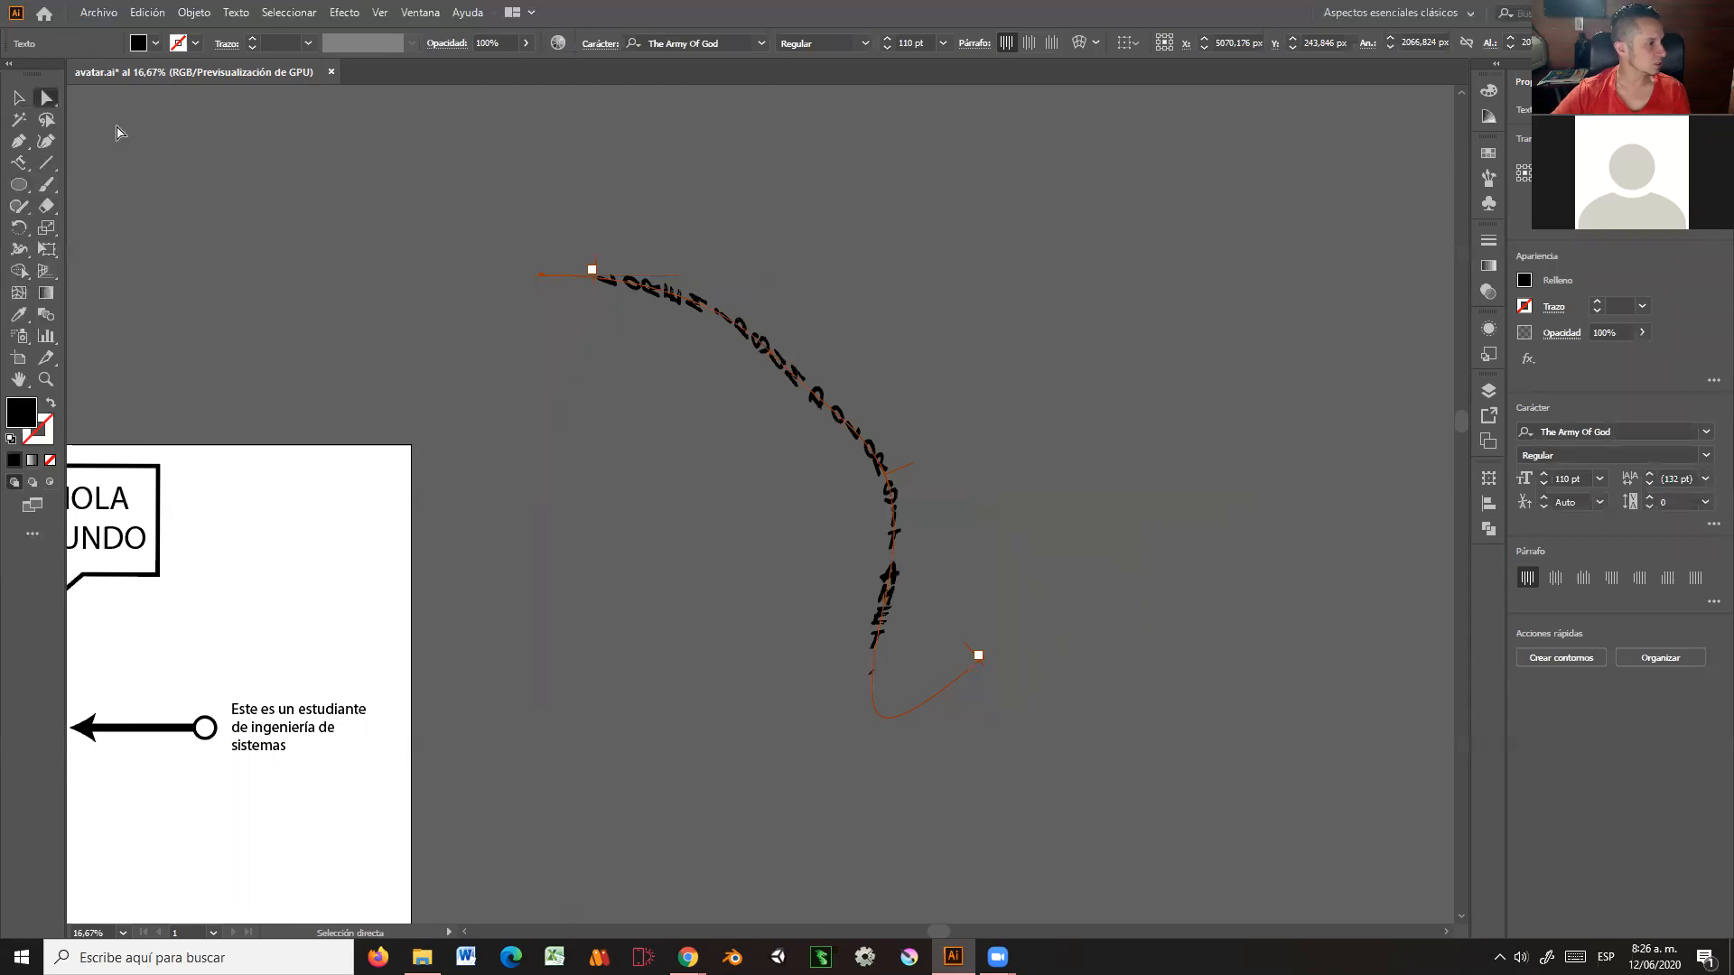
click(543, 275)
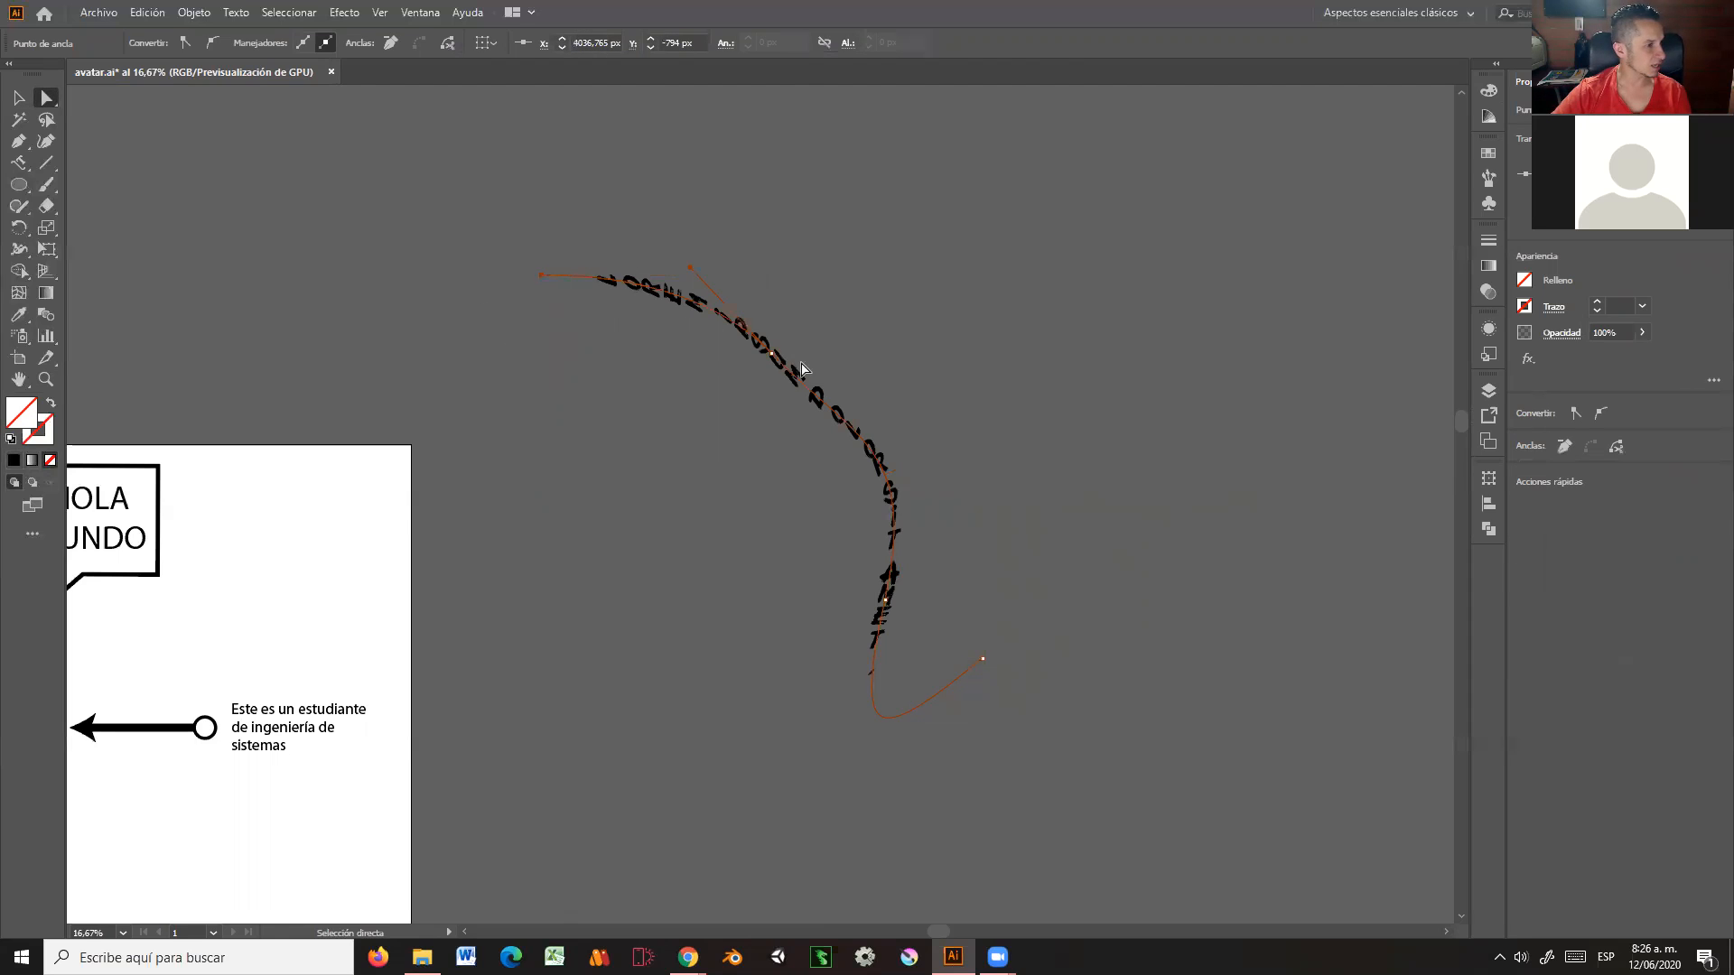
drag(772, 359, 879, 268)
drag(886, 600, 740, 545)
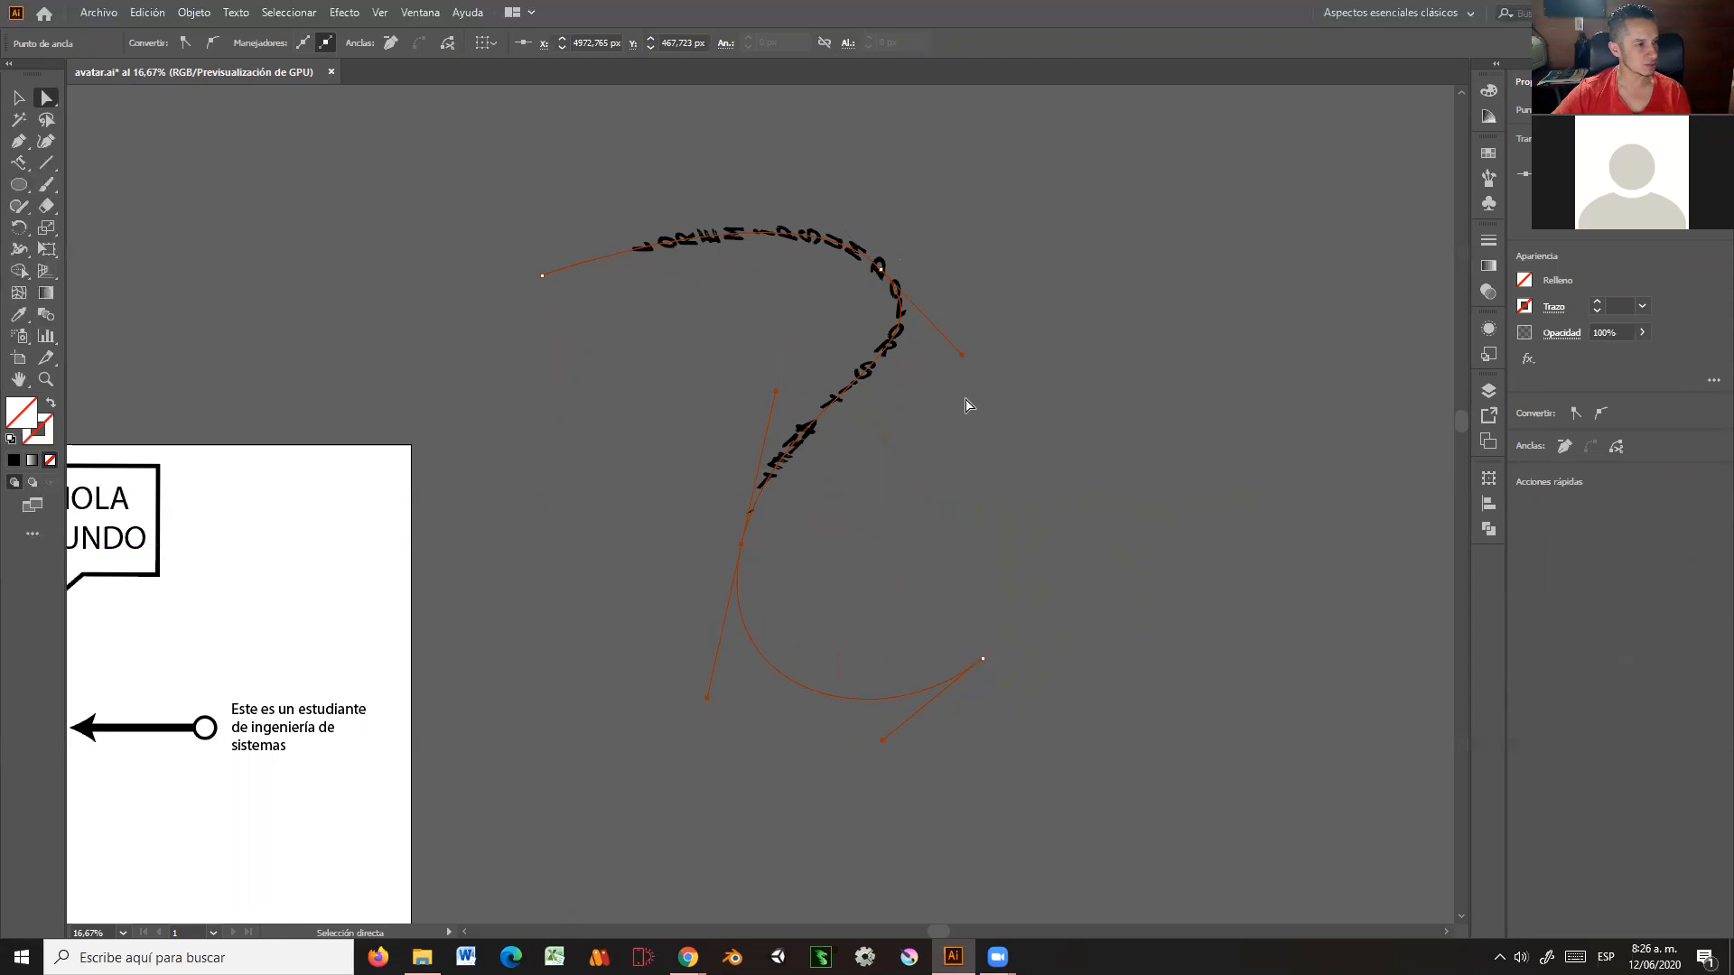
drag(964, 356, 1104, 476)
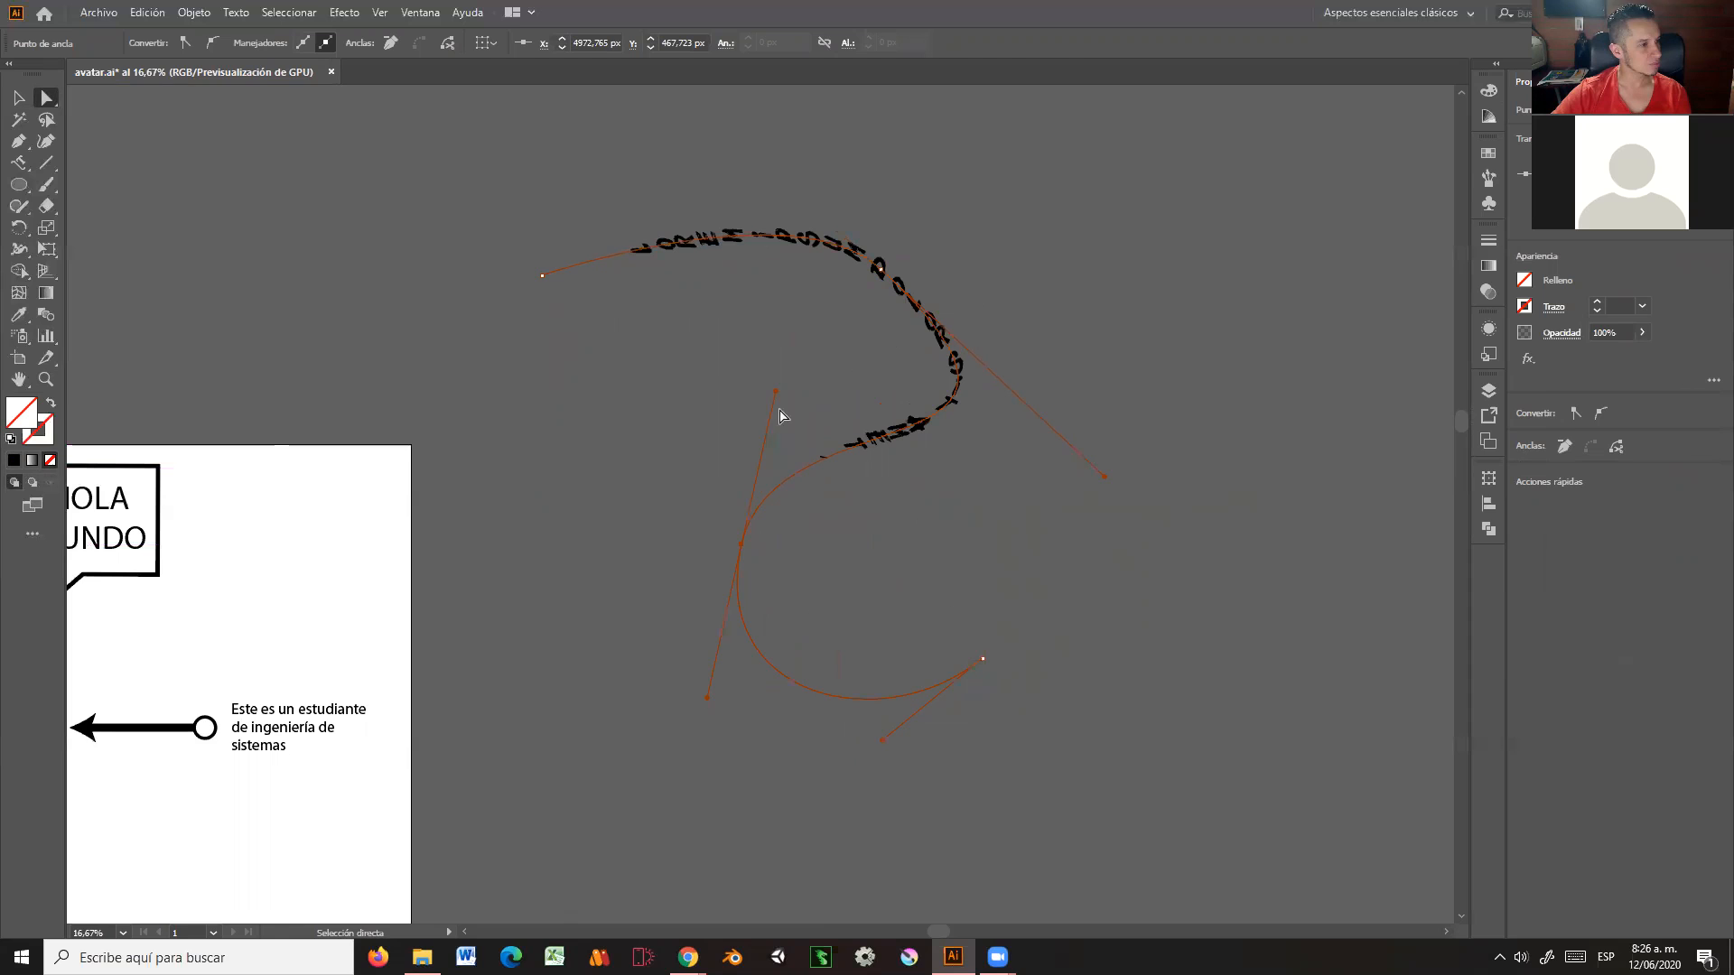
drag(660, 352, 654, 351)
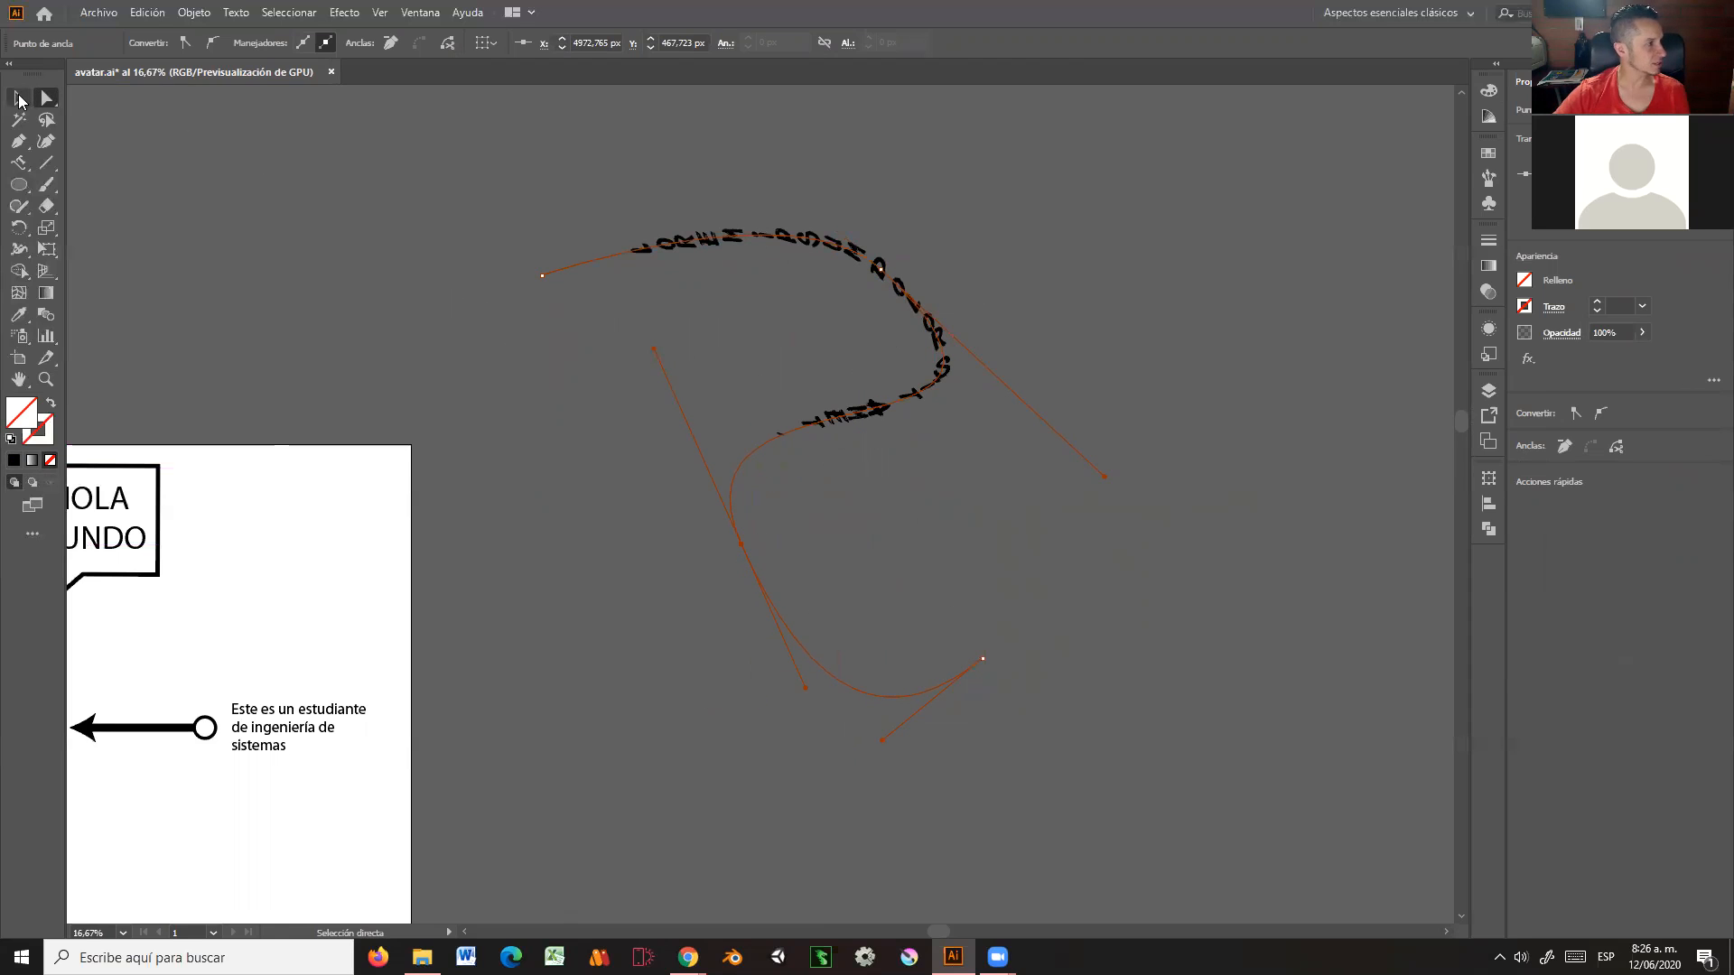
Step: Delete the reshaped path together with its vertical placeholder text
click(19, 98)
key(Delete)
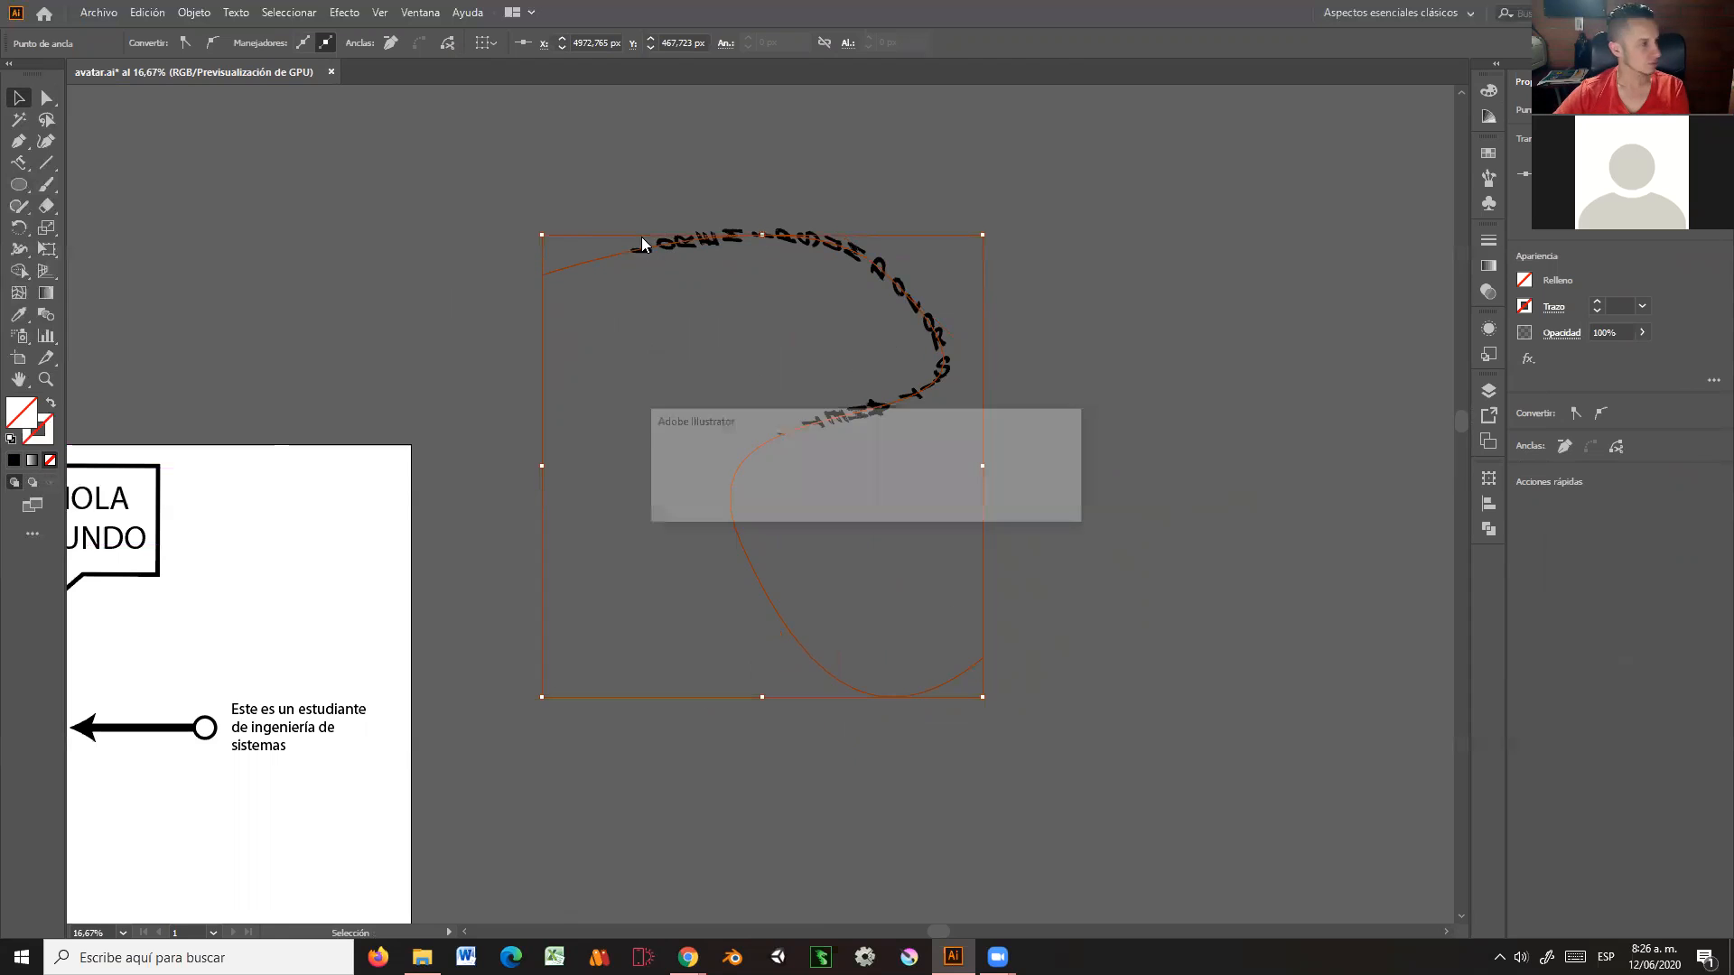
click(1053, 504)
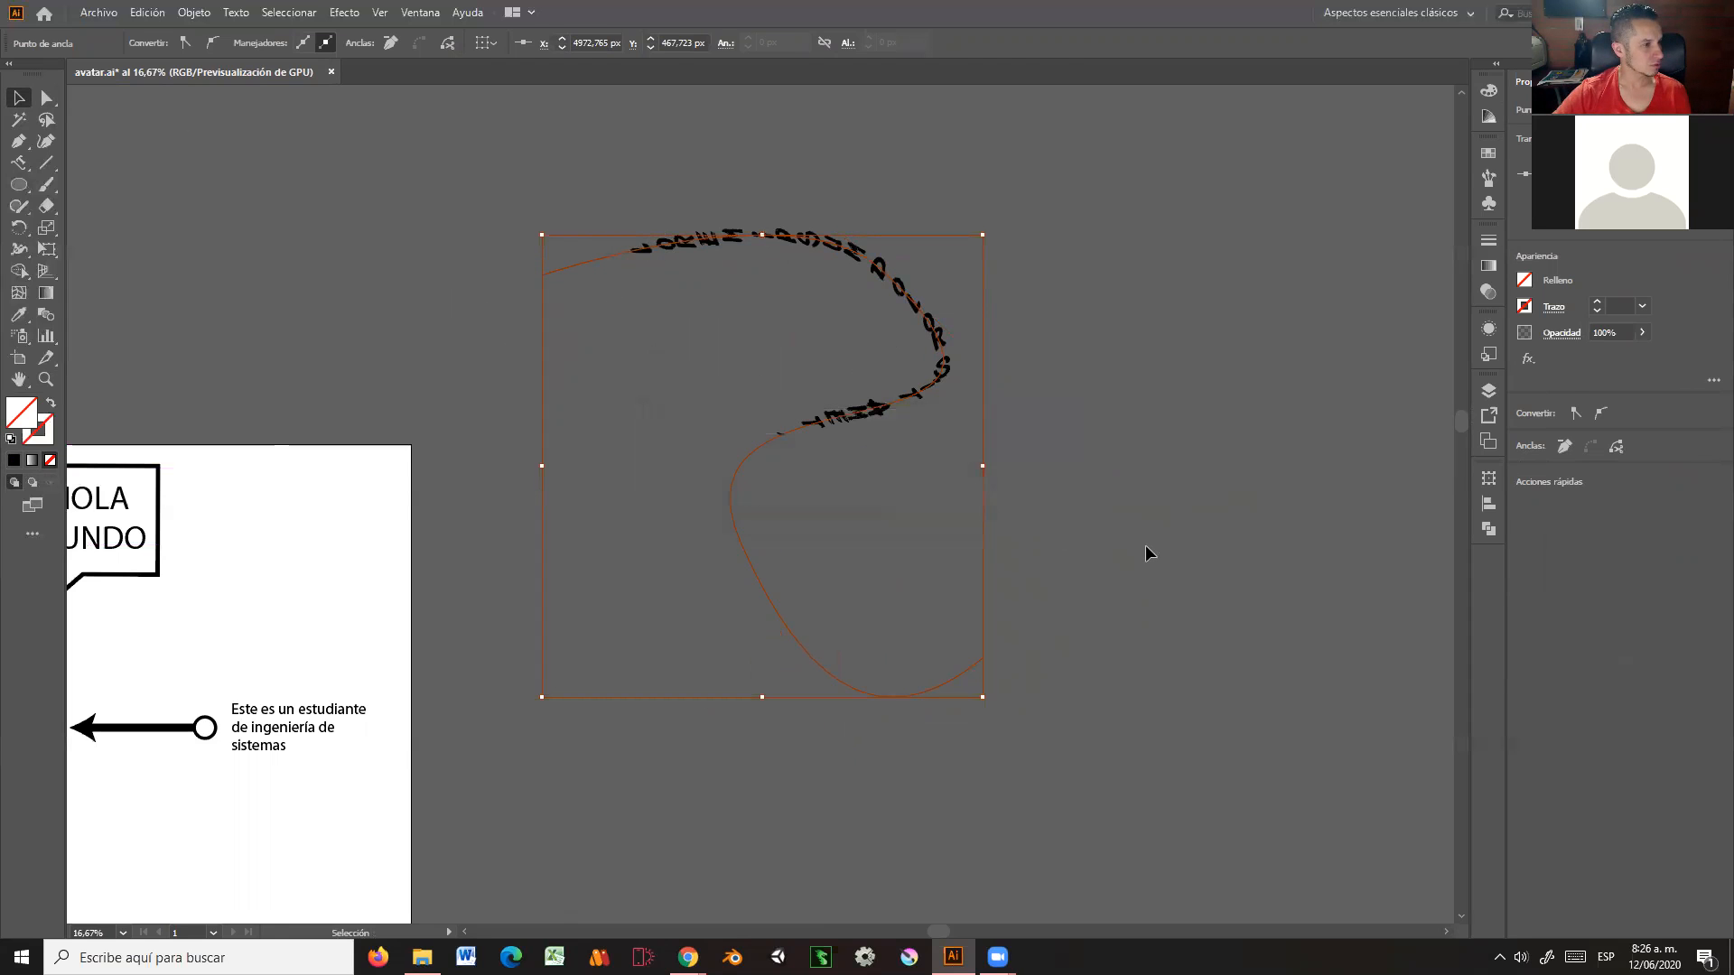
click(1145, 544)
click(920, 441)
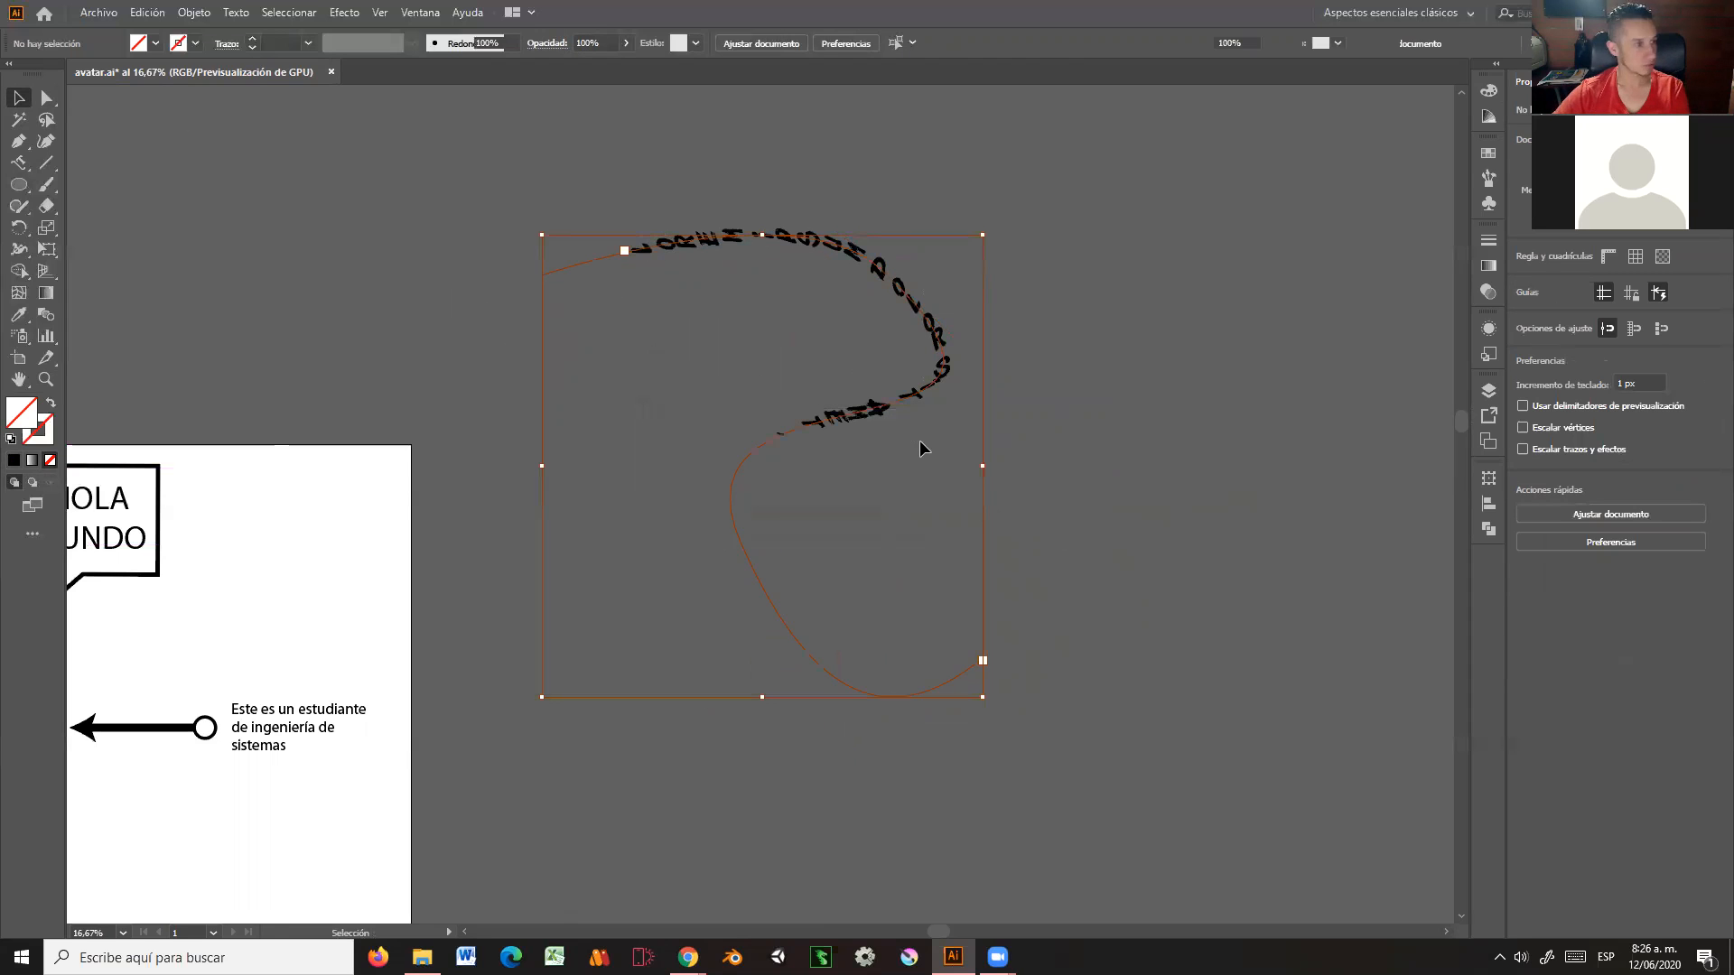
key(Delete)
Step: Place a horizontal "Lorem ipsum" placeholder line beside the artboard with the Type tool and scale it up to about 487 pt
drag(19, 163, 81, 170)
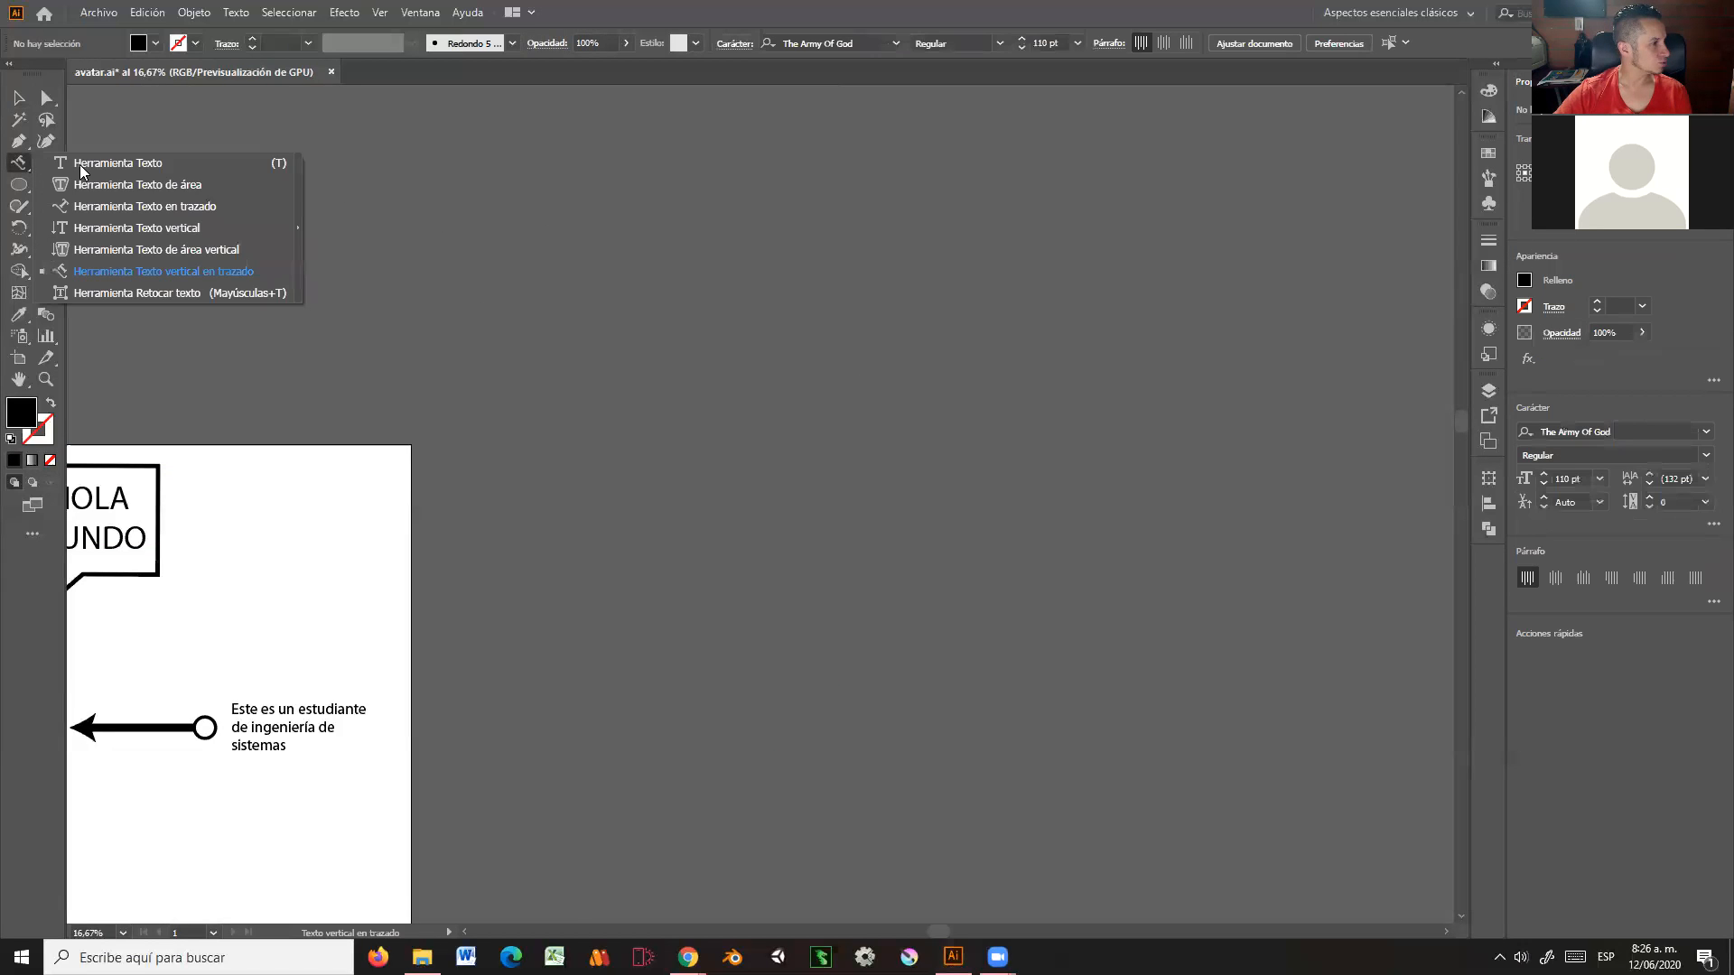
click(156, 293)
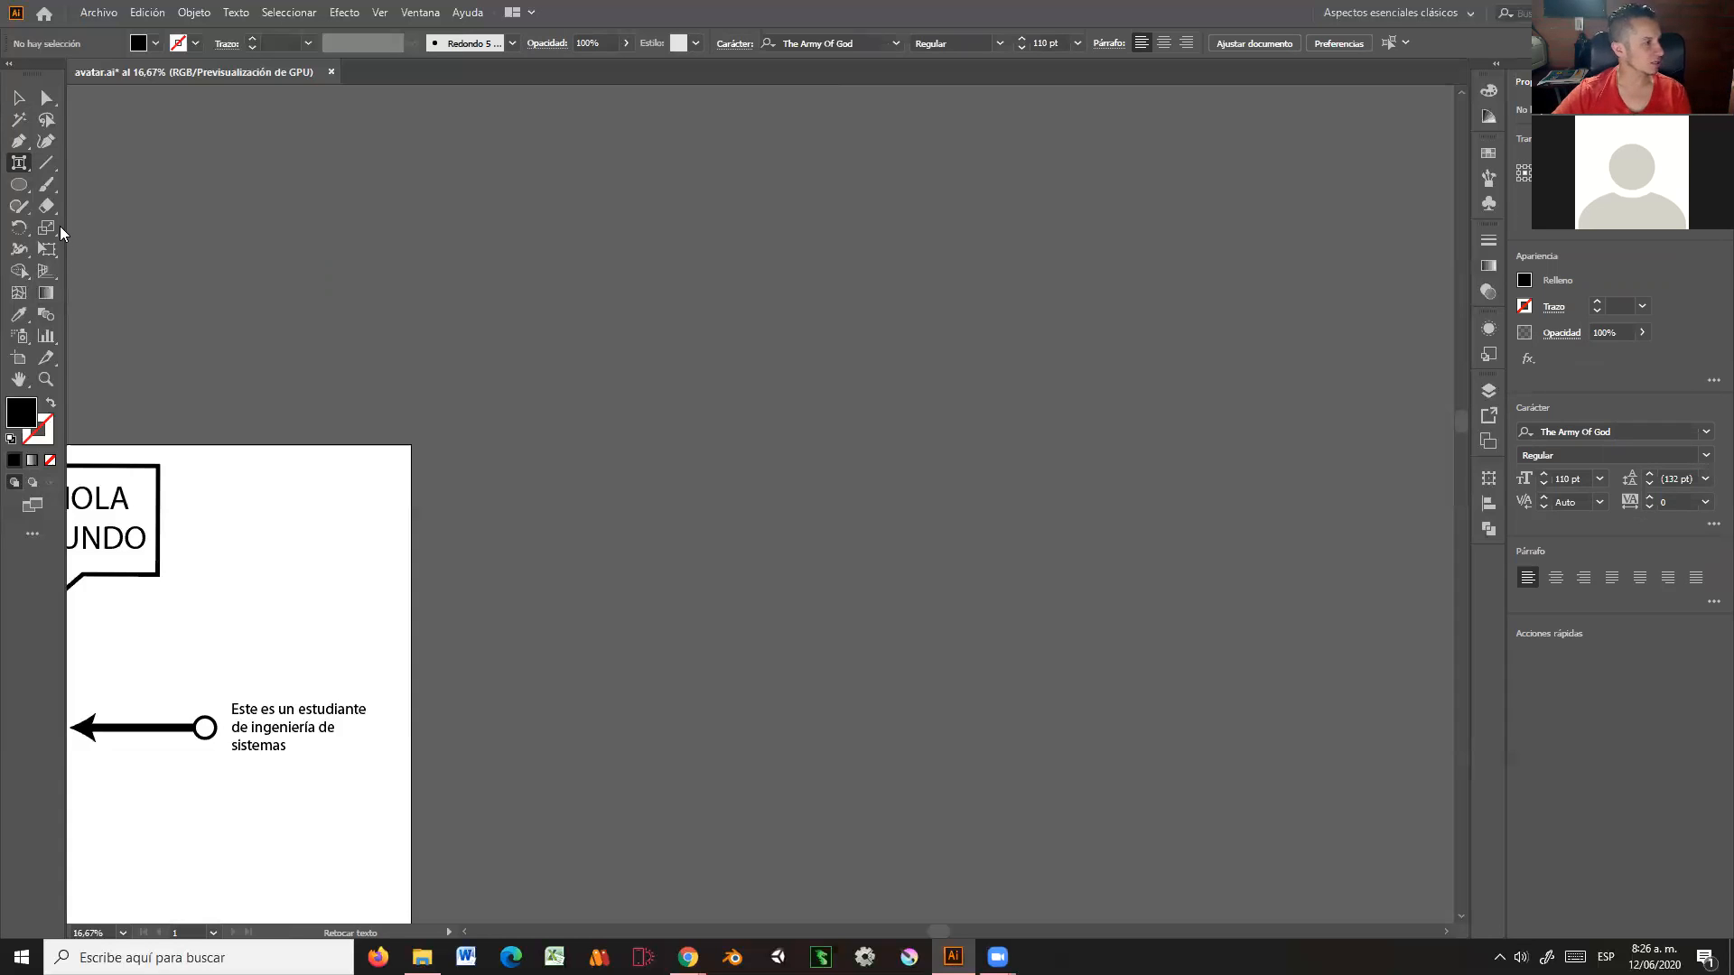
drag(27, 169, 126, 164)
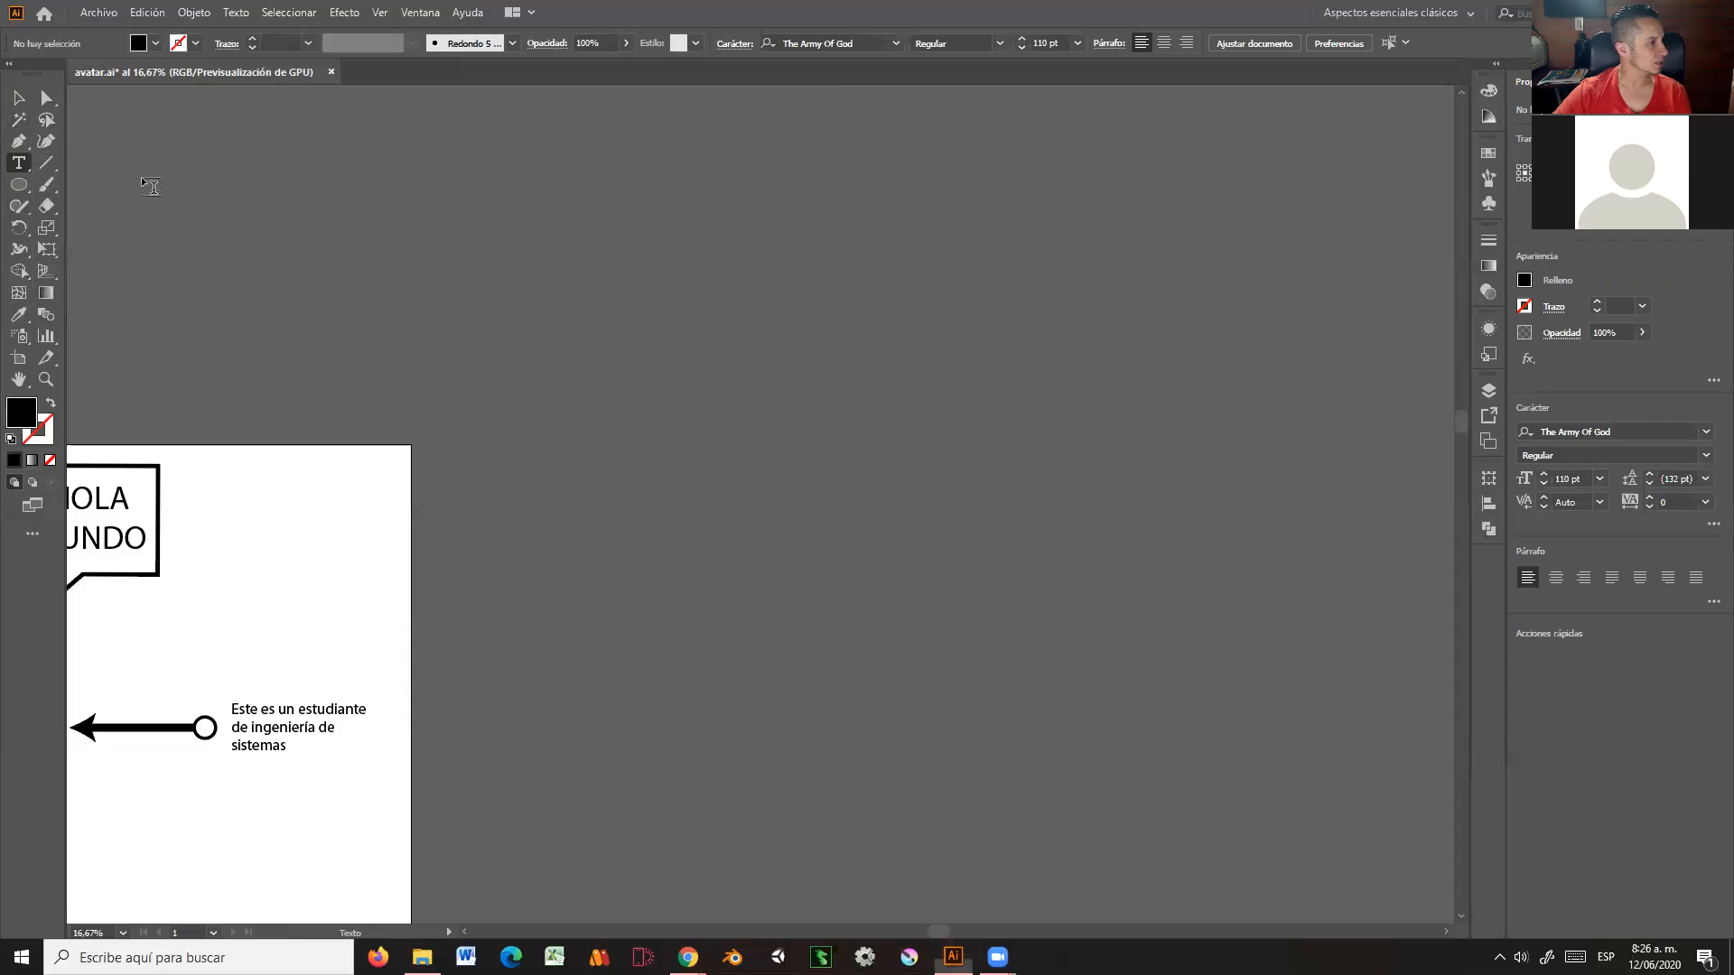
click(639, 370)
click(18, 98)
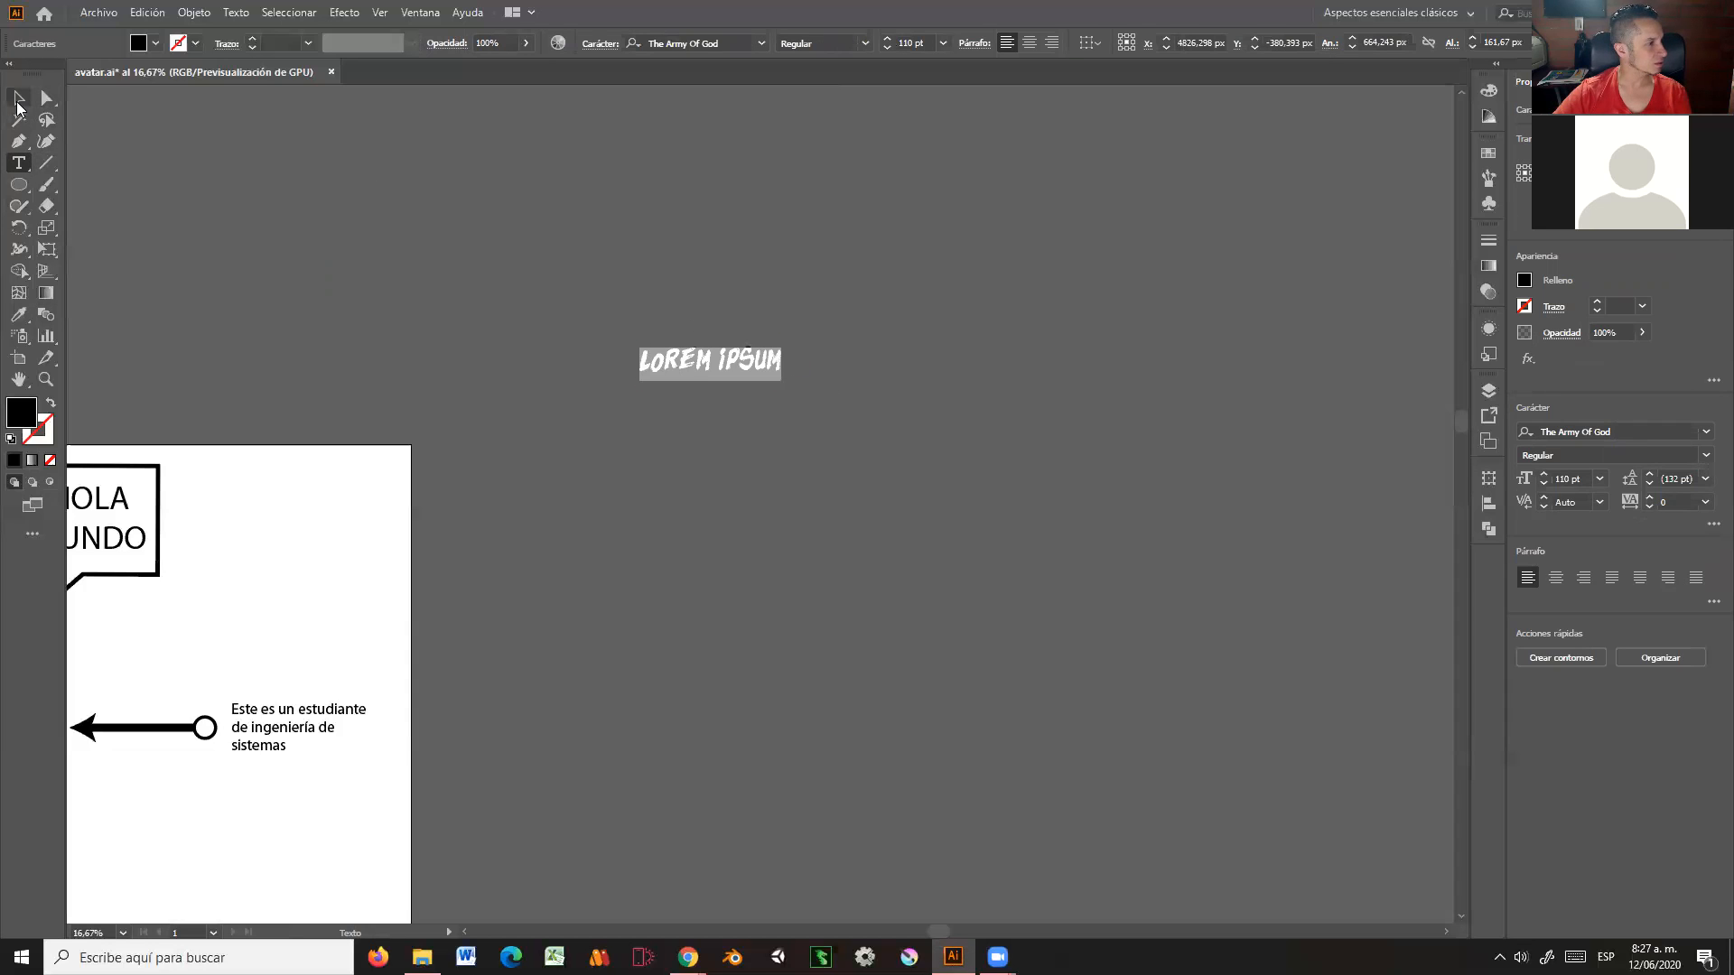
drag(779, 382, 1303, 775)
drag(1094, 461, 1066, 491)
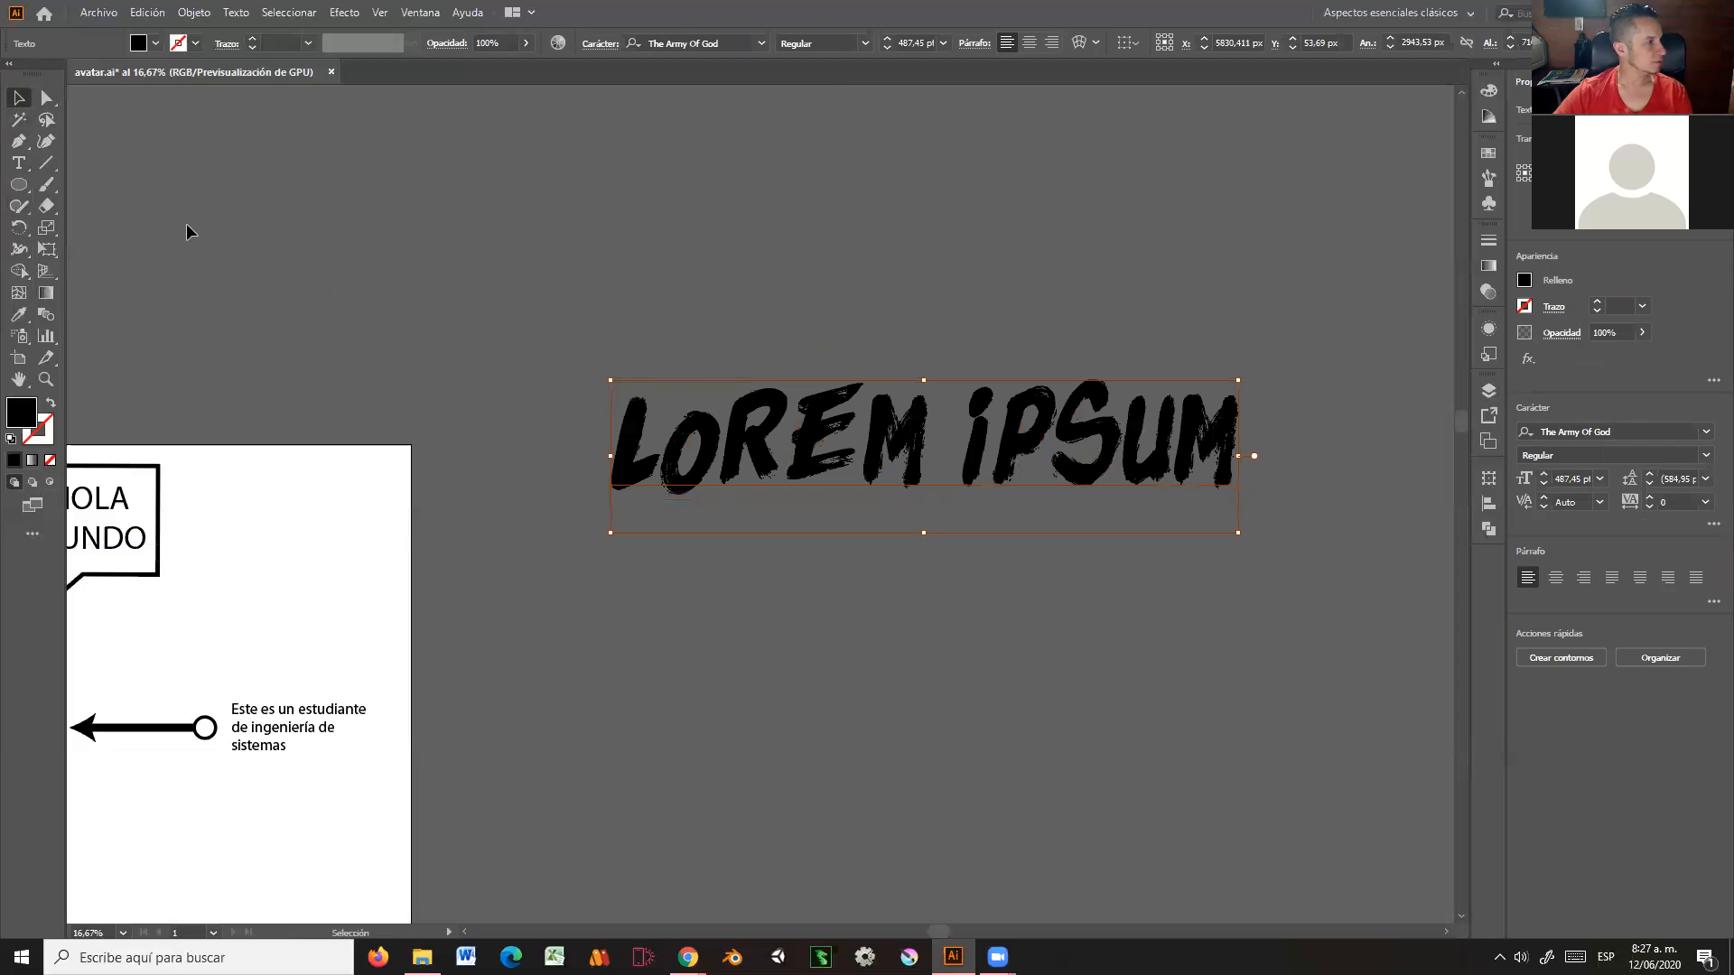
Step: Use the Touch Type tool to enlarge the letter L to about double size, rotate it upright and lower it below the baseline
drag(20, 162, 117, 294)
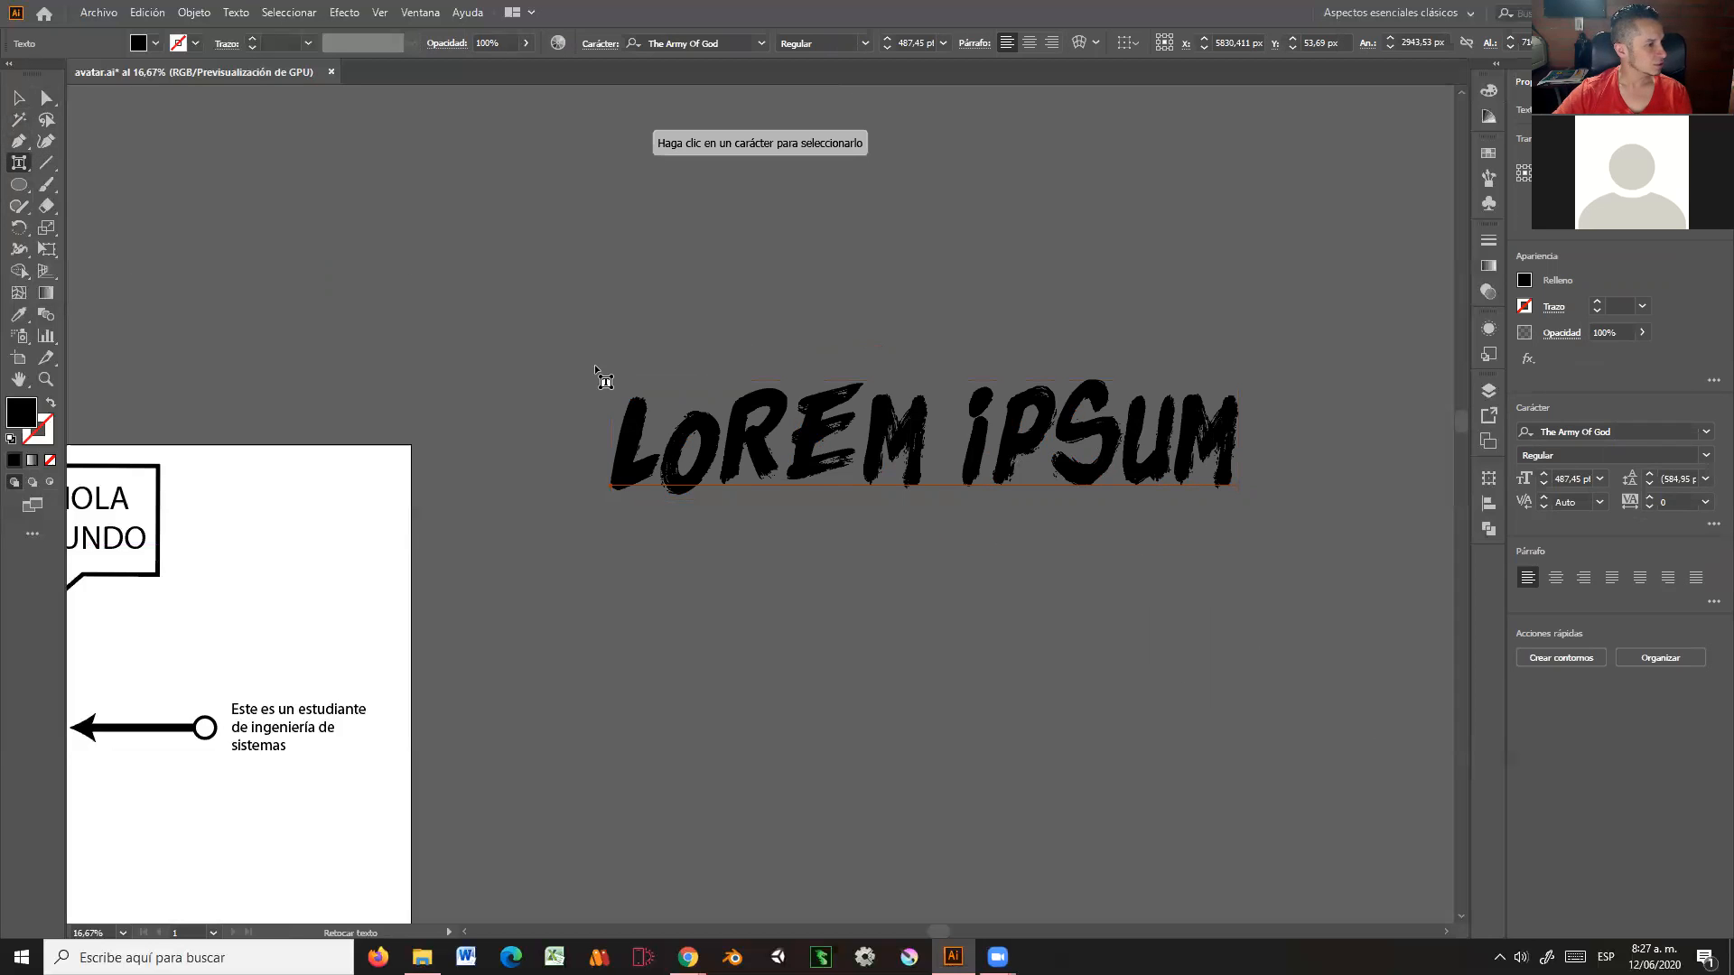
click(639, 442)
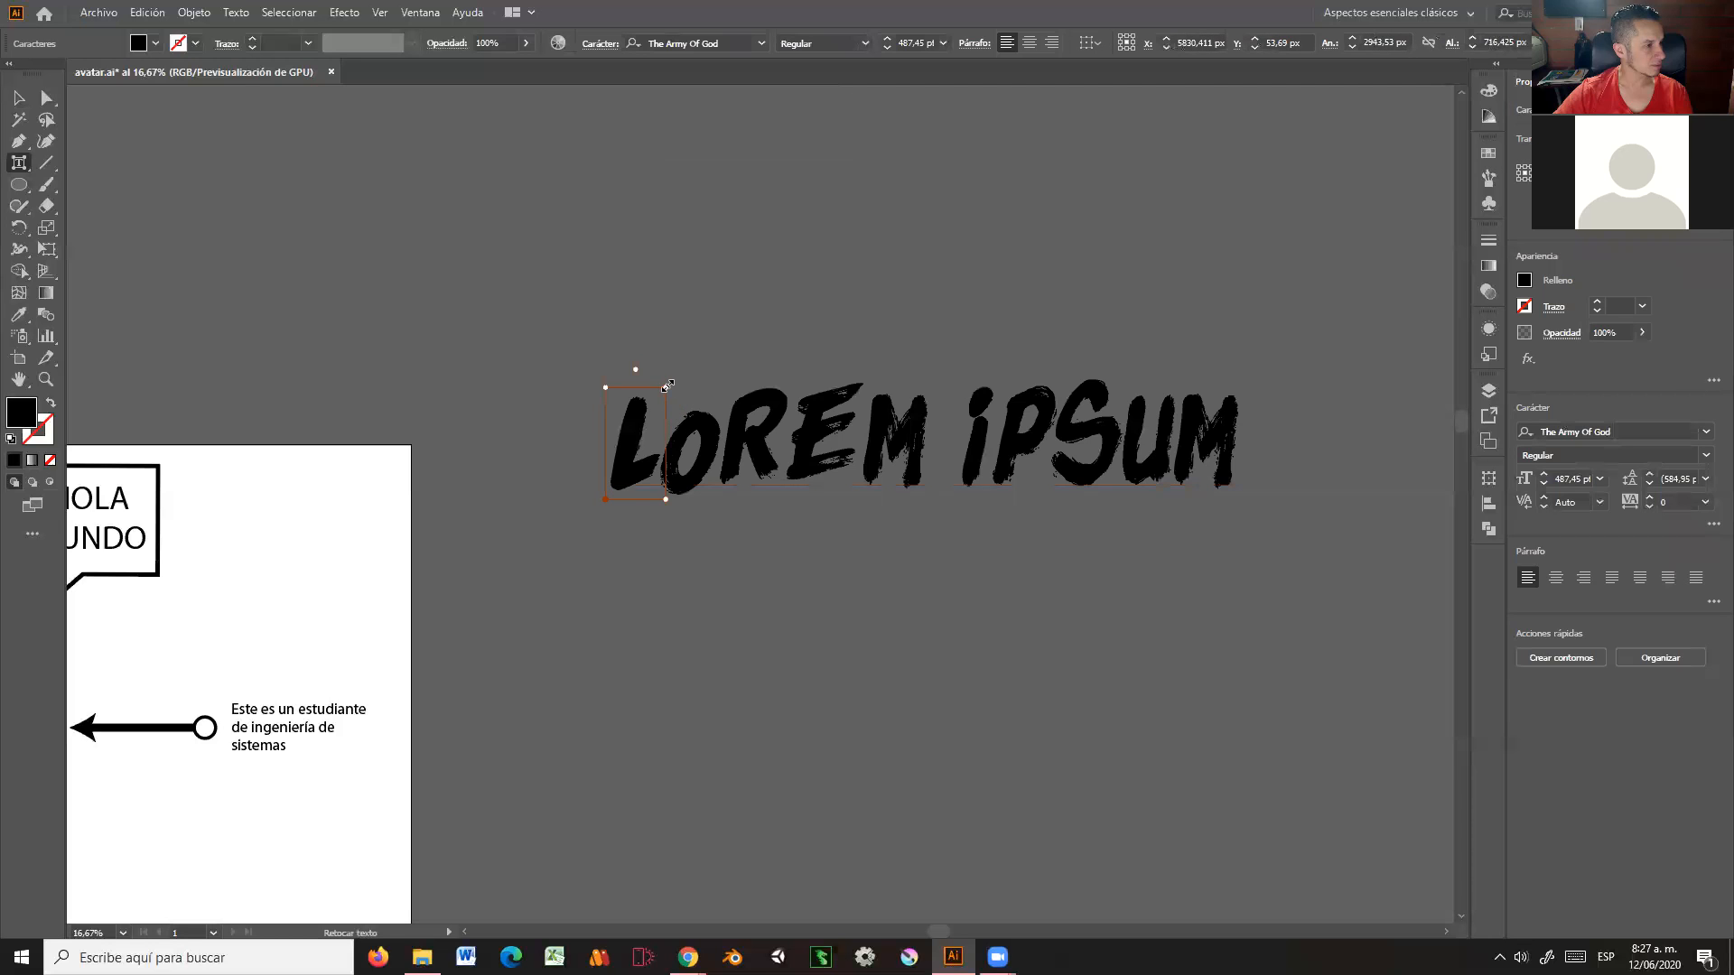
drag(678, 371, 764, 264)
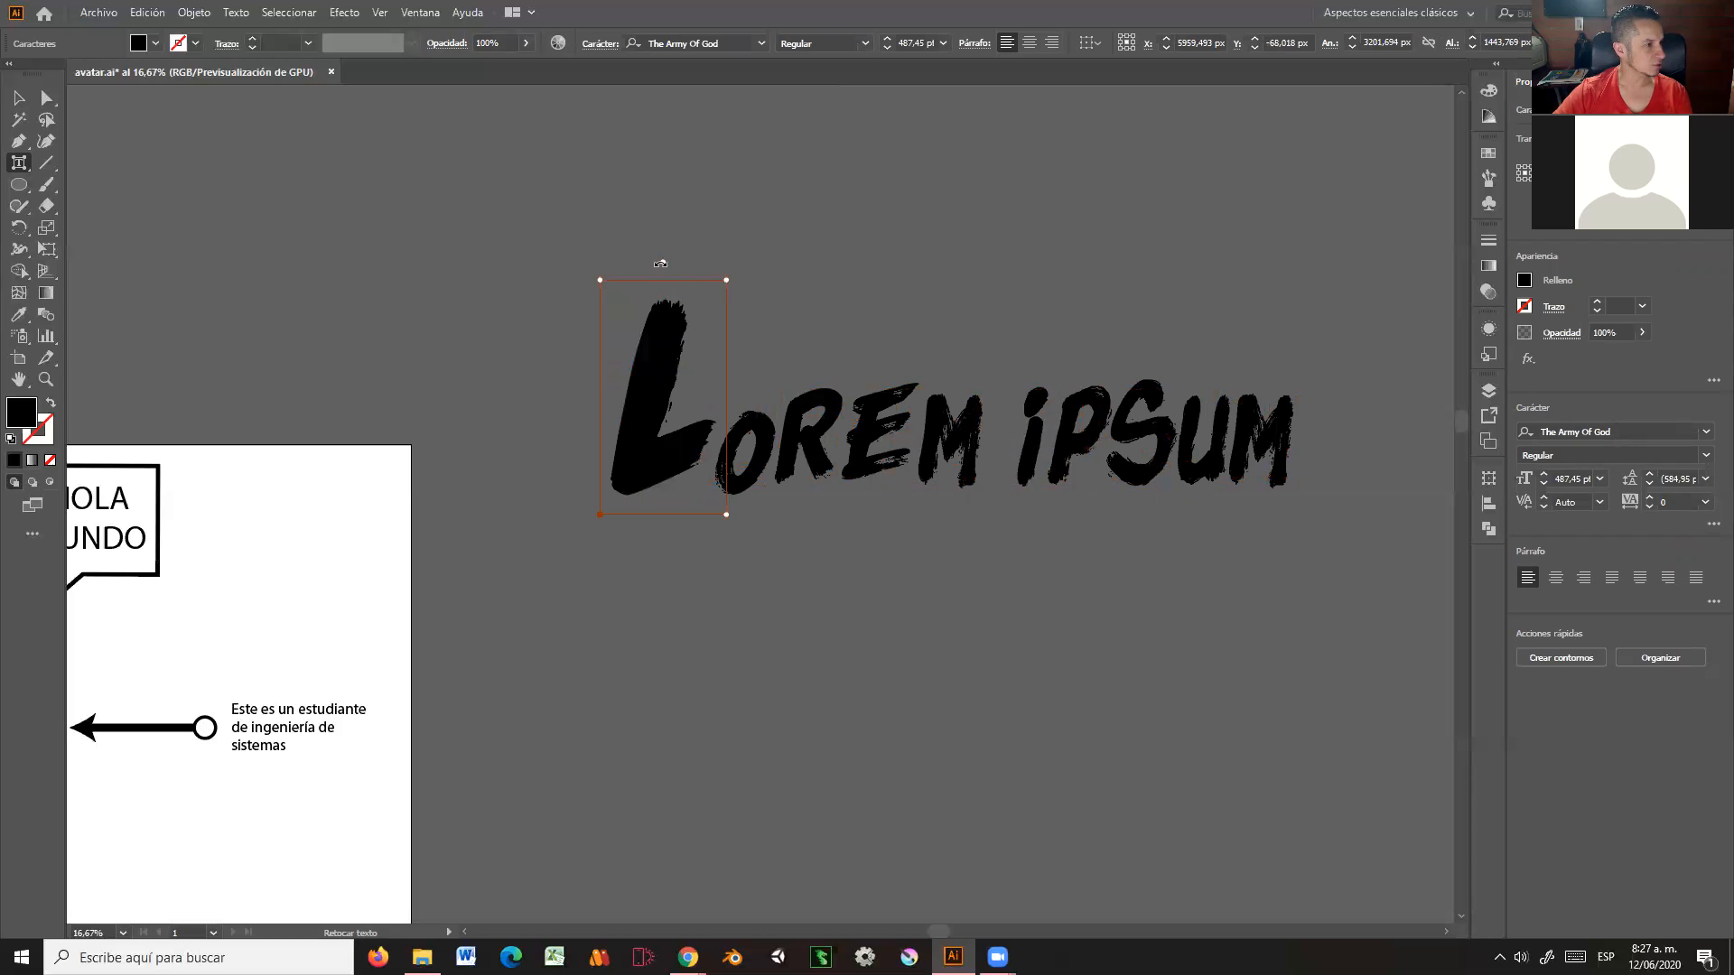
mouse_move(662, 261)
mouse_down()
mouse_move(701, 267)
mouse_move(637, 241)
mouse_up()
drag(668, 345, 649, 416)
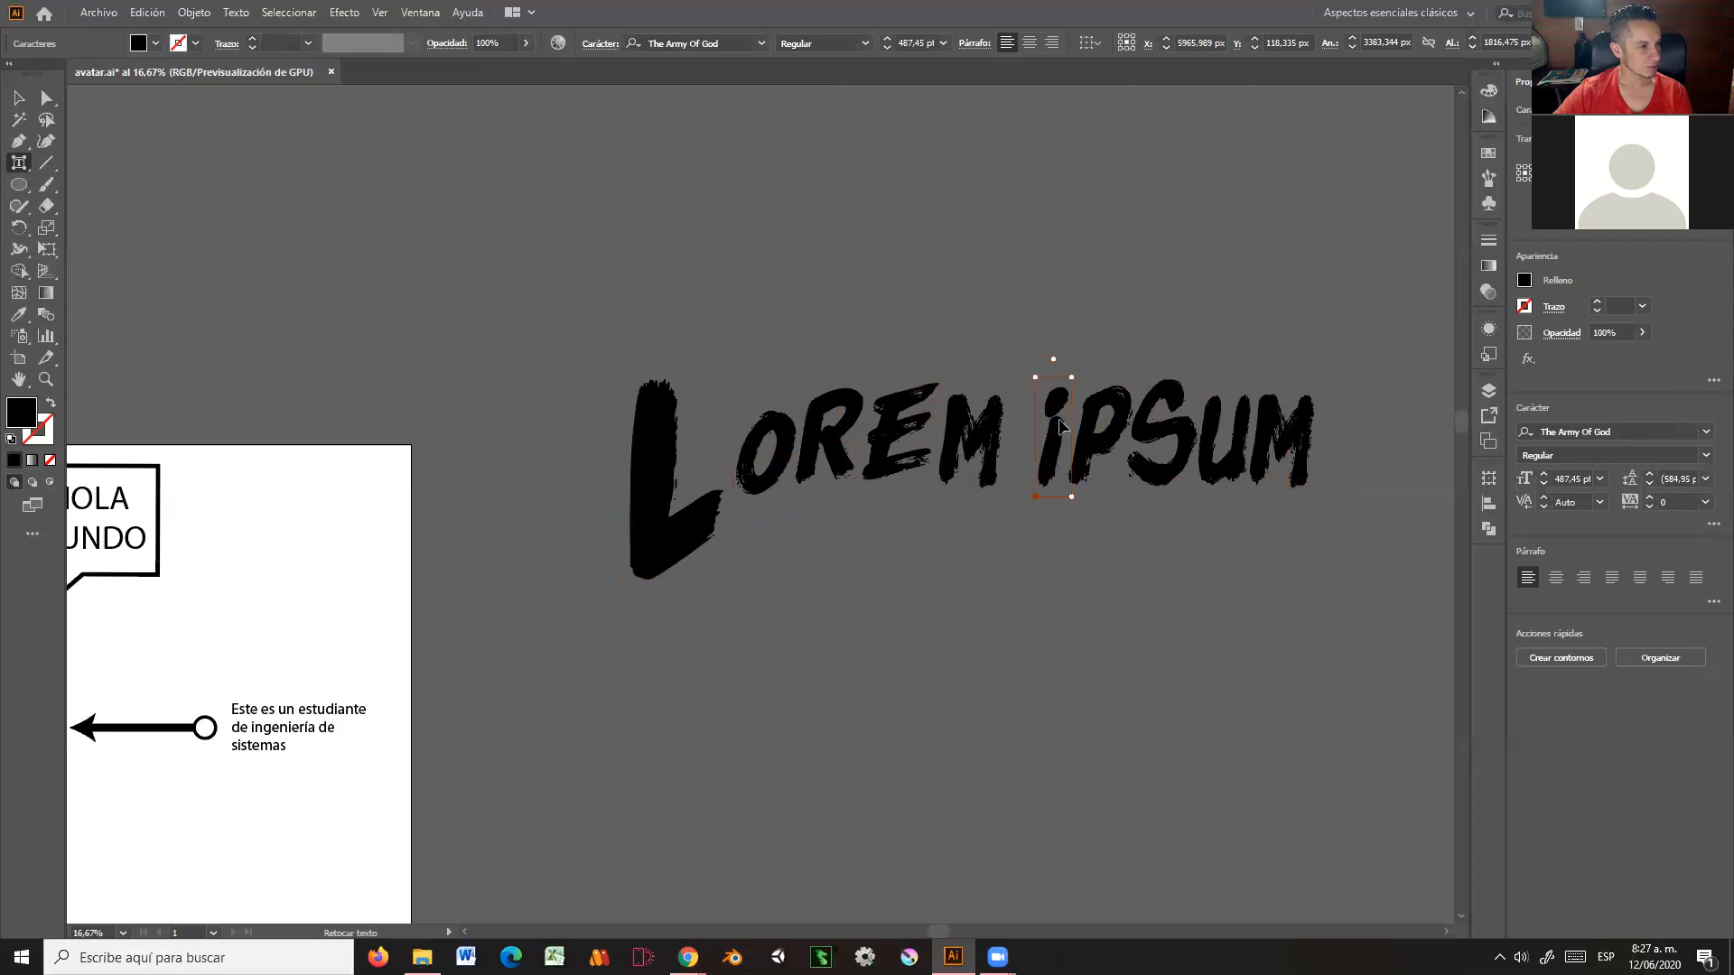
Step: Lower the initial I of "Ipsum", enlarge it to about double size, rotate it slightly counter-clockwise and nudge it away from "Lorem"
drag(1028, 503, 995, 555)
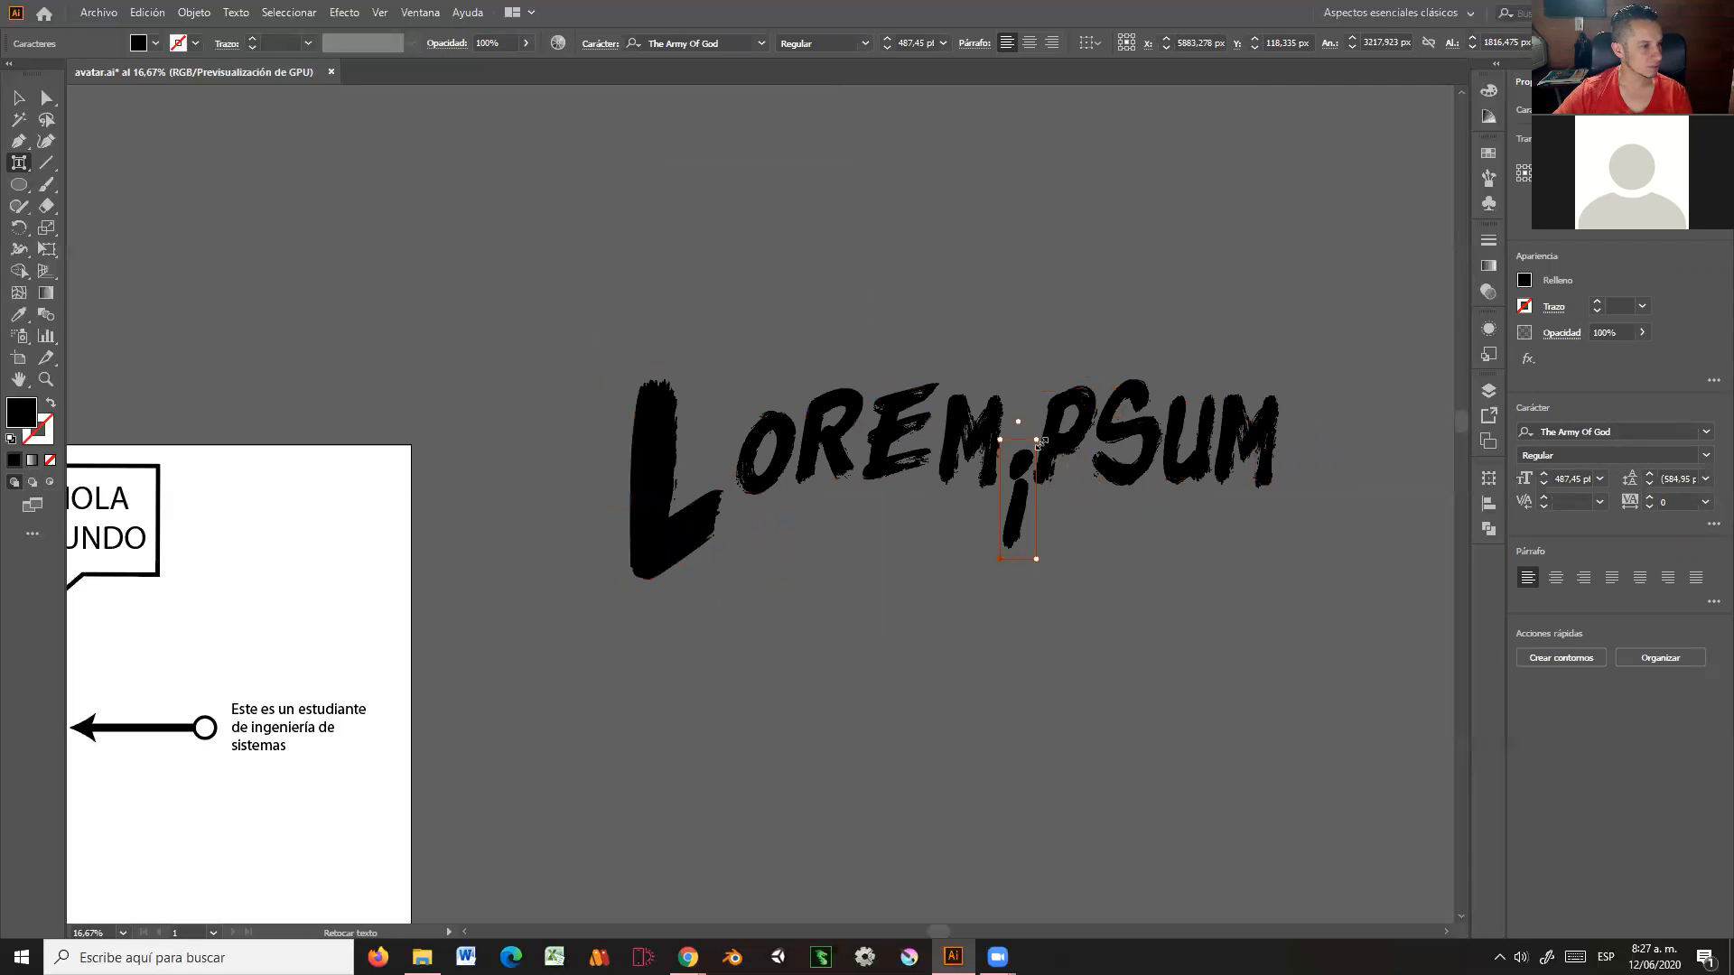
drag(1038, 440, 1185, 302)
mouse_move(1037, 290)
mouse_down()
mouse_move(1066, 287)
mouse_move(1004, 281)
mouse_up()
drag(1066, 447, 1085, 446)
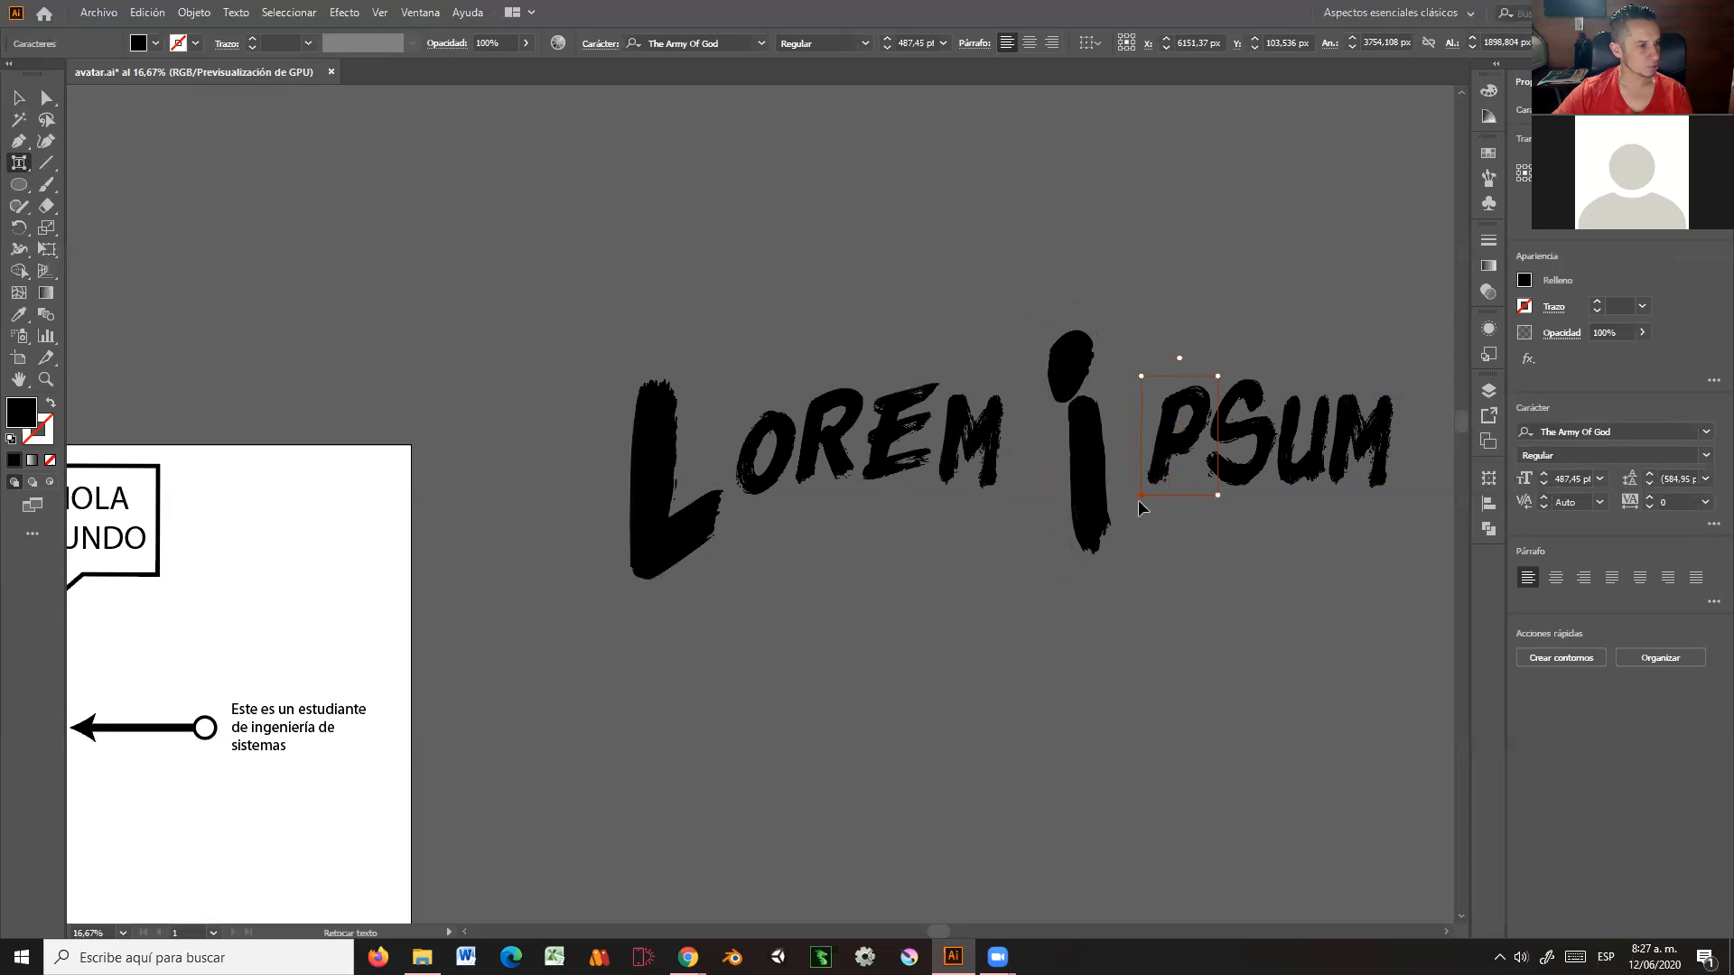
Step: Shift the remaining letters of both words individually with Touch Type to give the lettering a staggered baseline, and deselect the text
drag(1185, 449, 1337, 454)
click(1202, 474)
click(1343, 470)
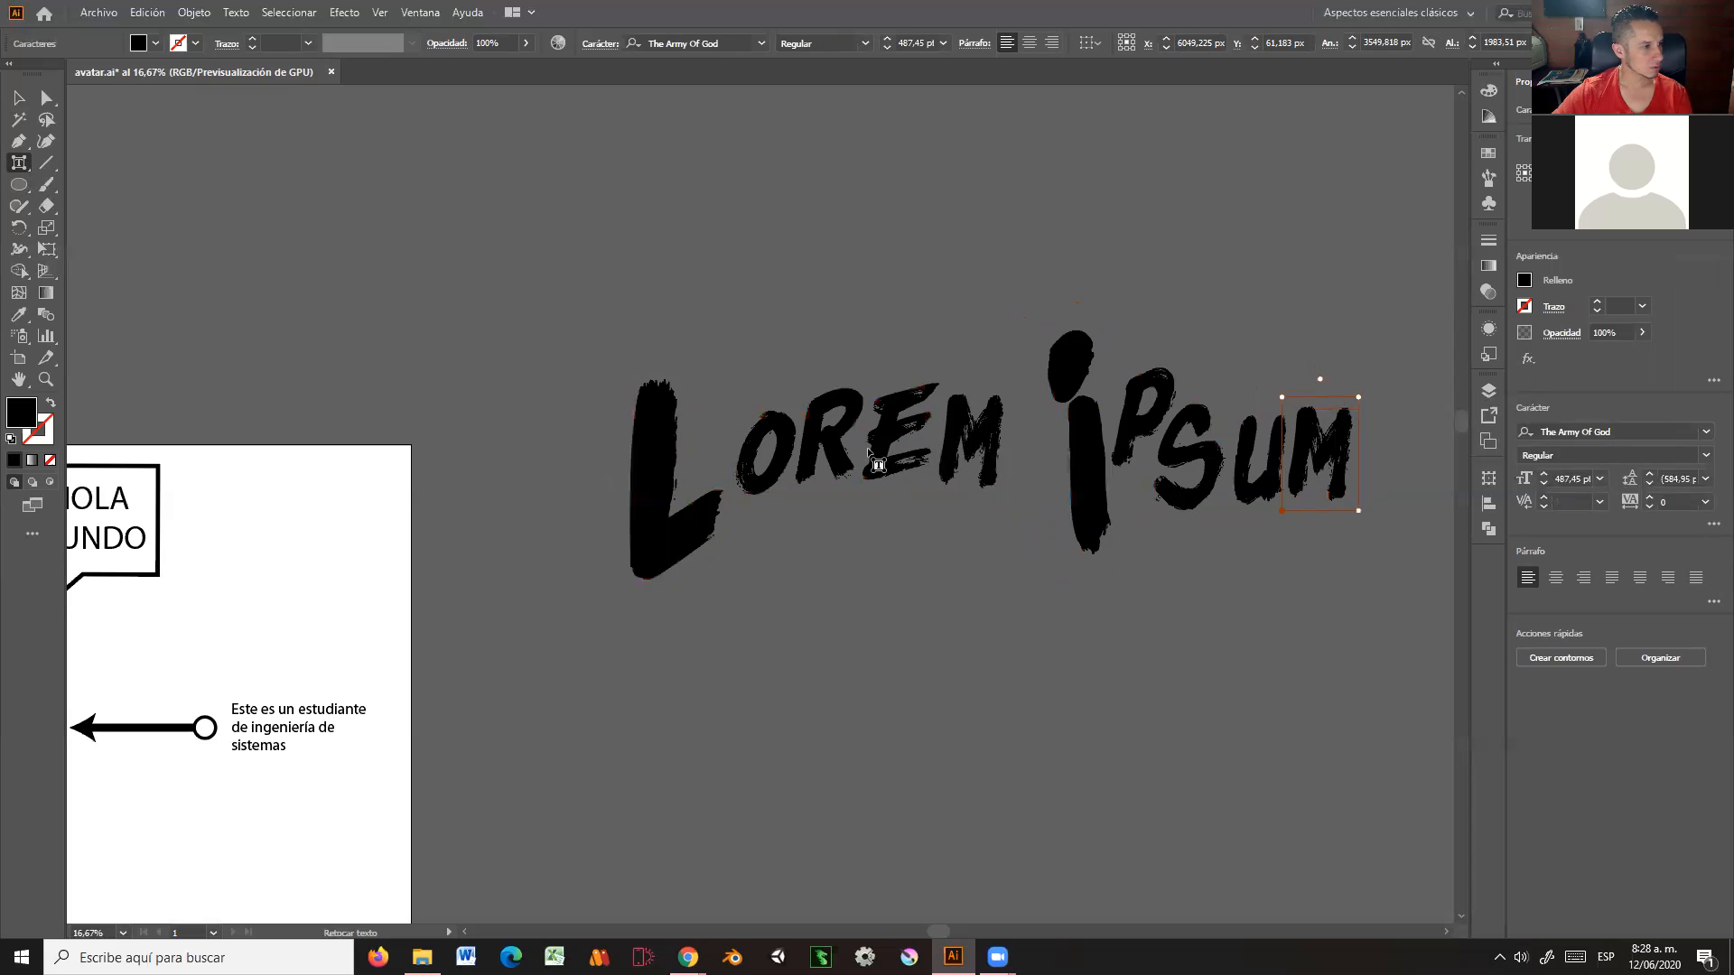
click(756, 451)
drag(744, 440, 800, 488)
click(804, 474)
click(942, 477)
drag(942, 477, 943, 488)
key(v)
click(569, 208)
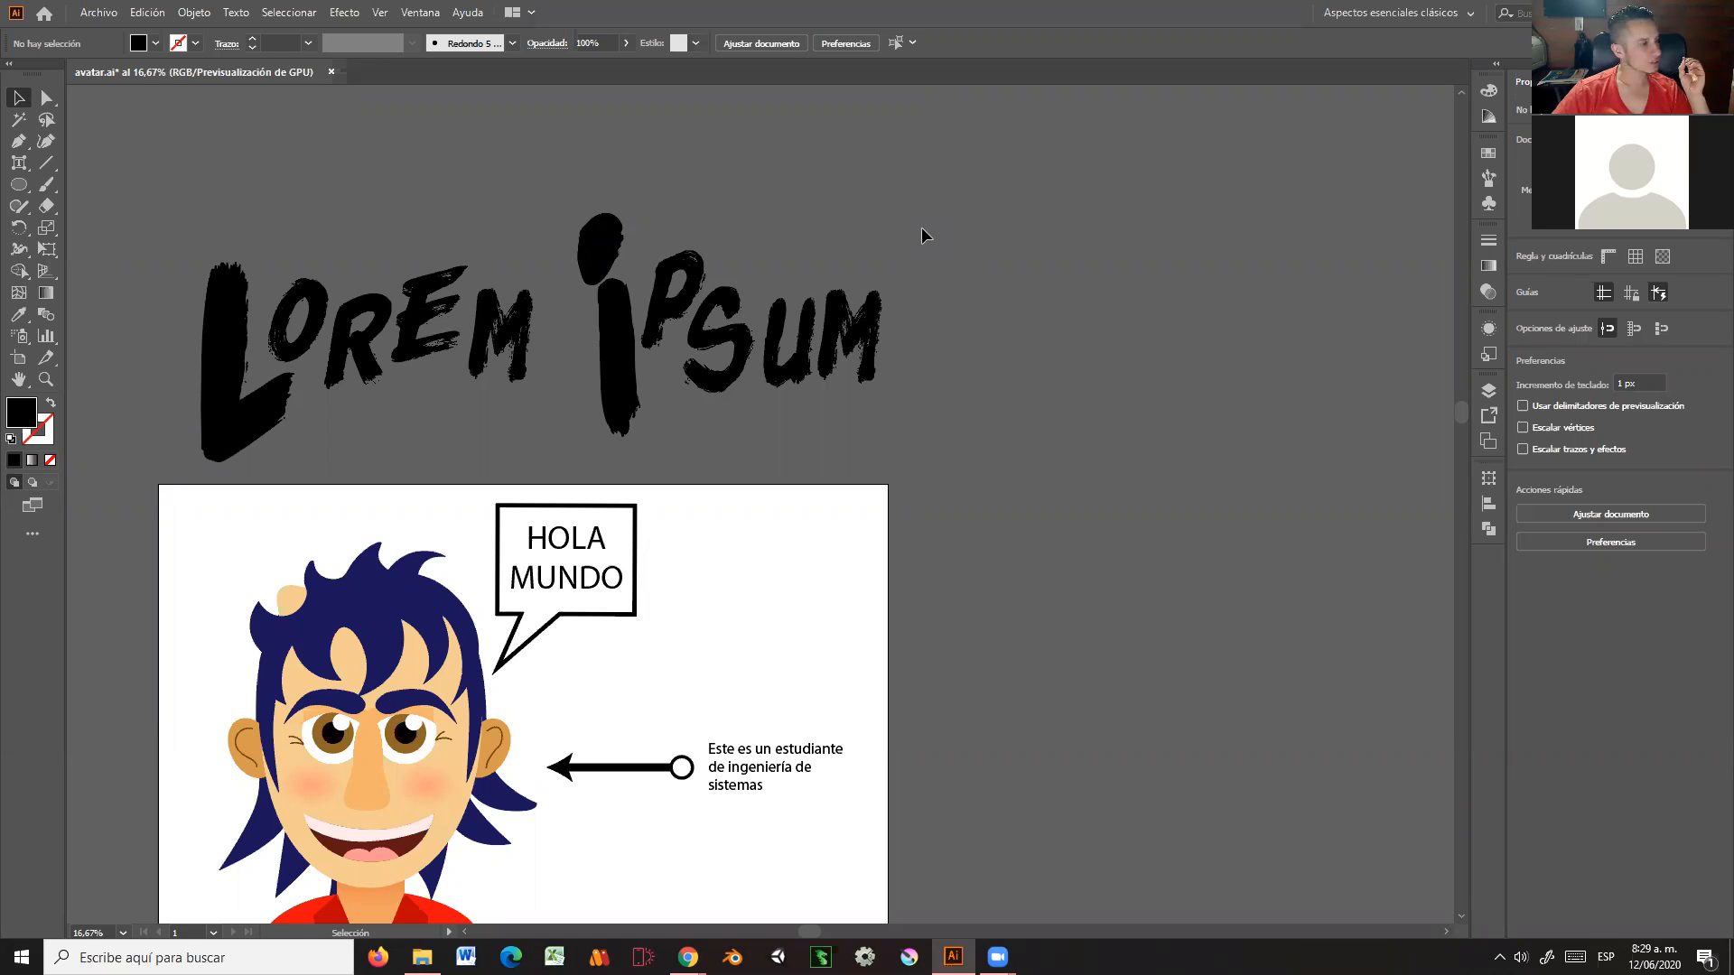
Step: Reposition the customized Lorem Ipsum text in the empty space above the artboard
drag(892, 518, 959, 591)
drag(733, 377, 1046, 414)
drag(921, 380, 941, 481)
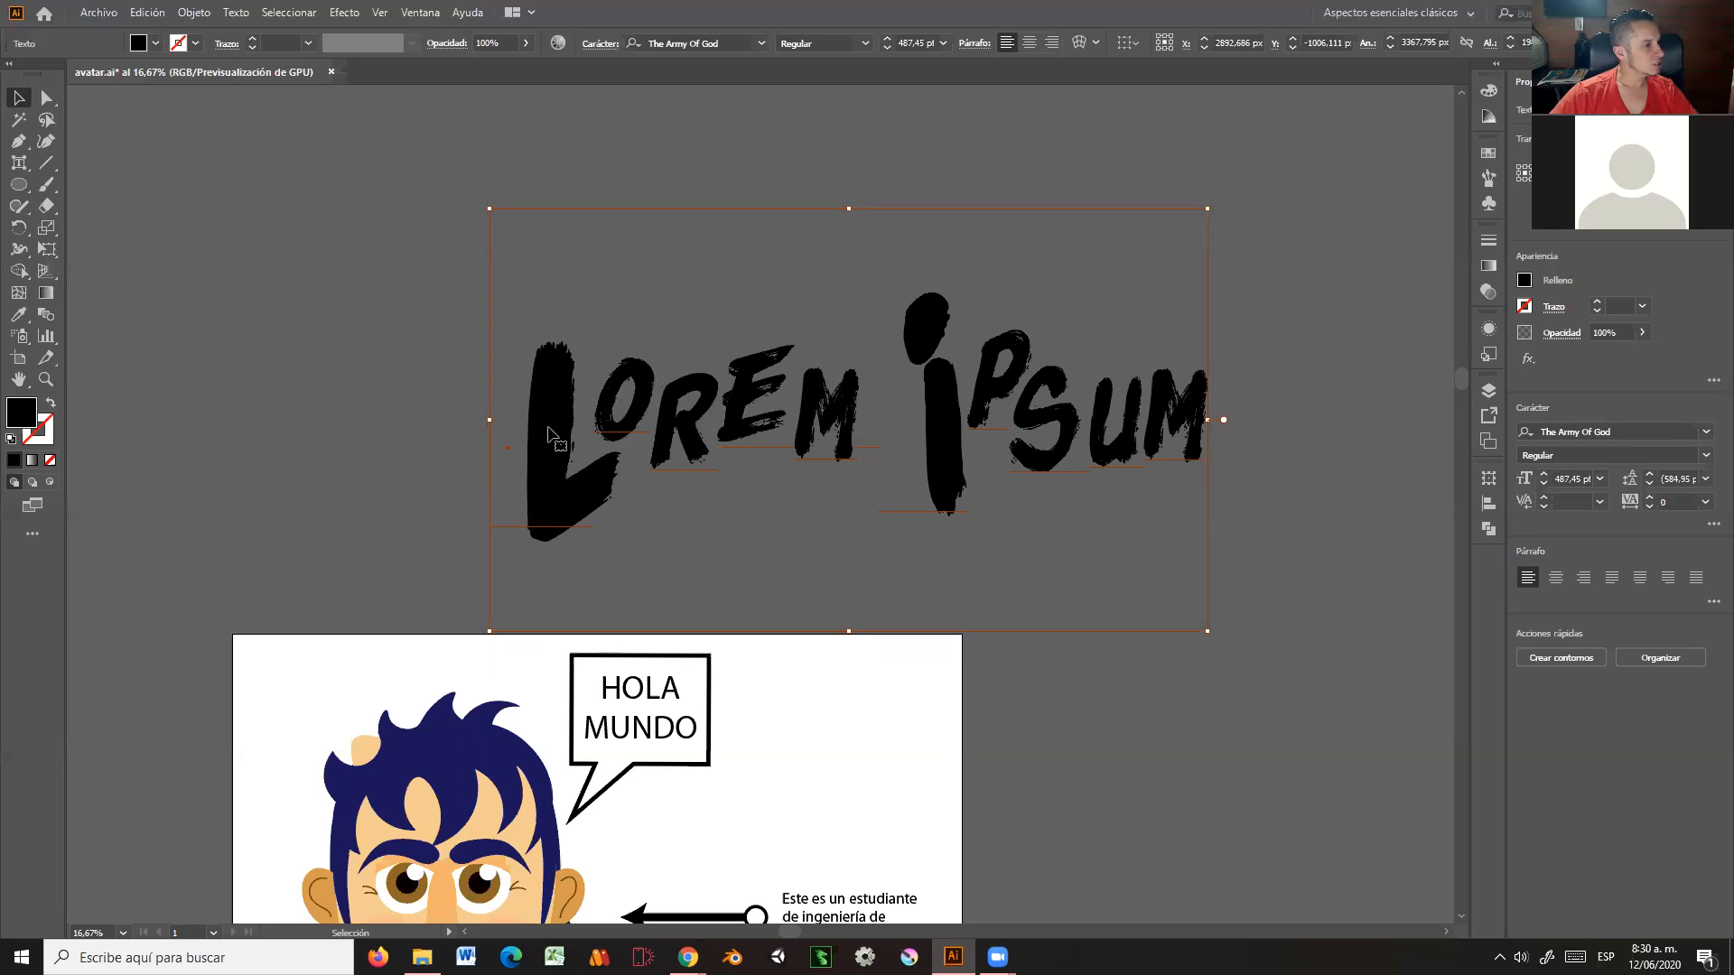
drag(545, 430, 519, 390)
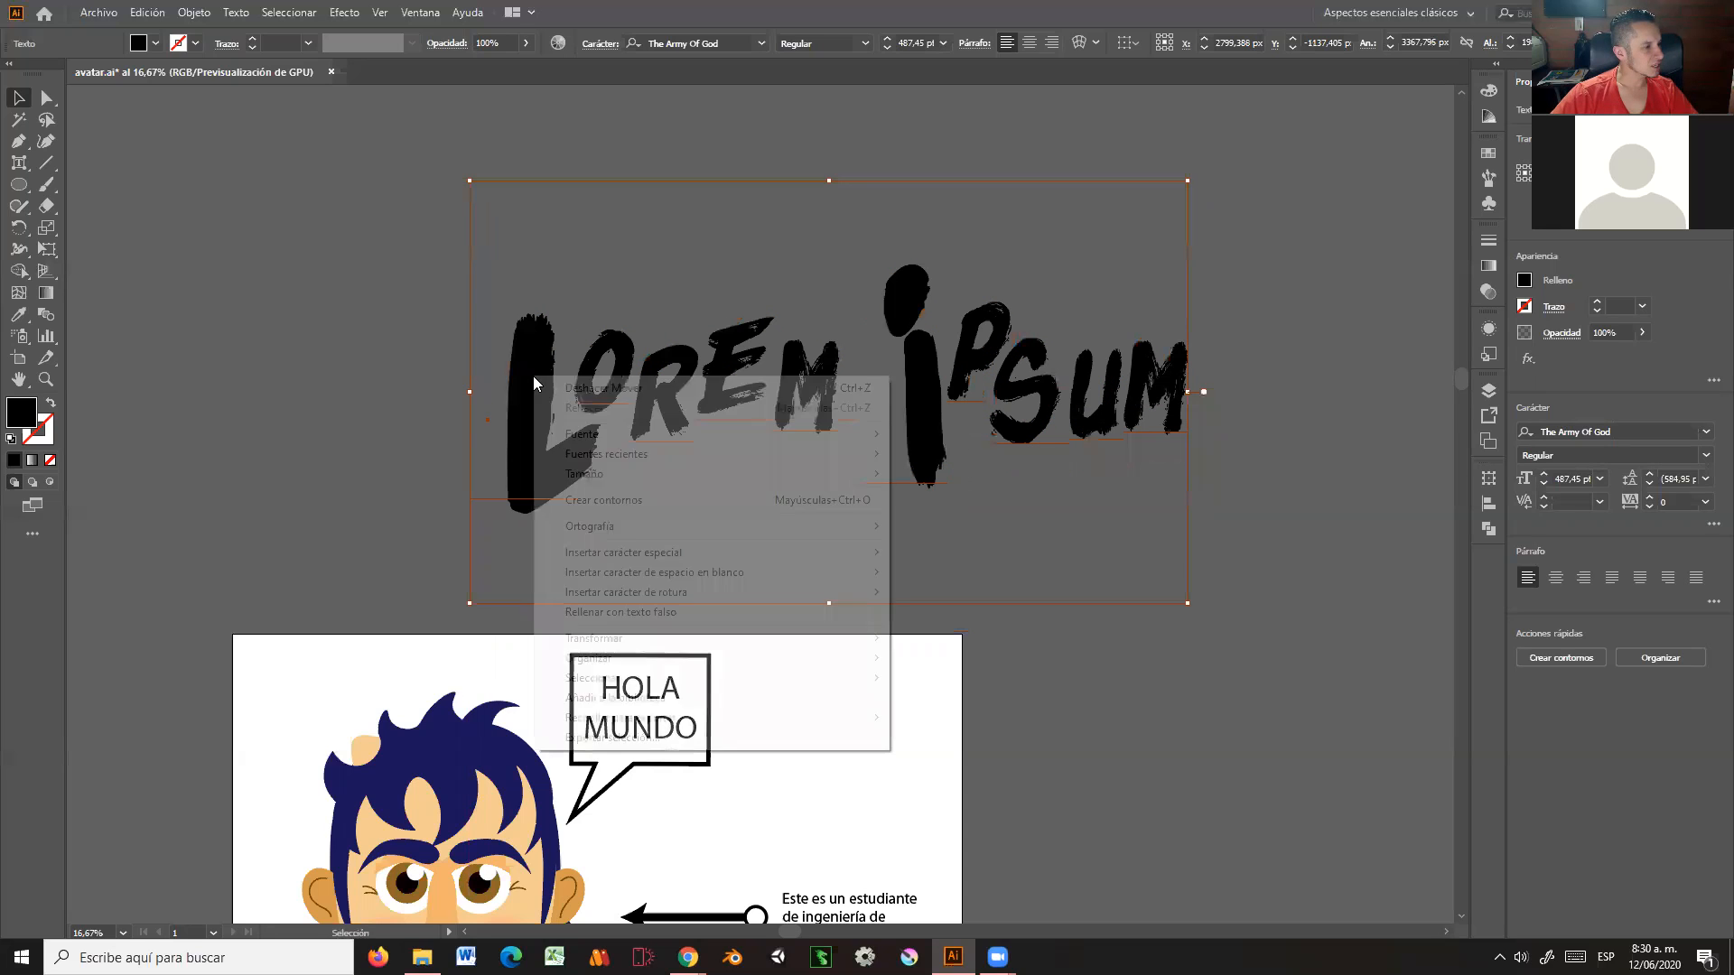
Step: Convert the Lorem Ipsum text to outlines and delete the outlined lettering
right_click(532, 375)
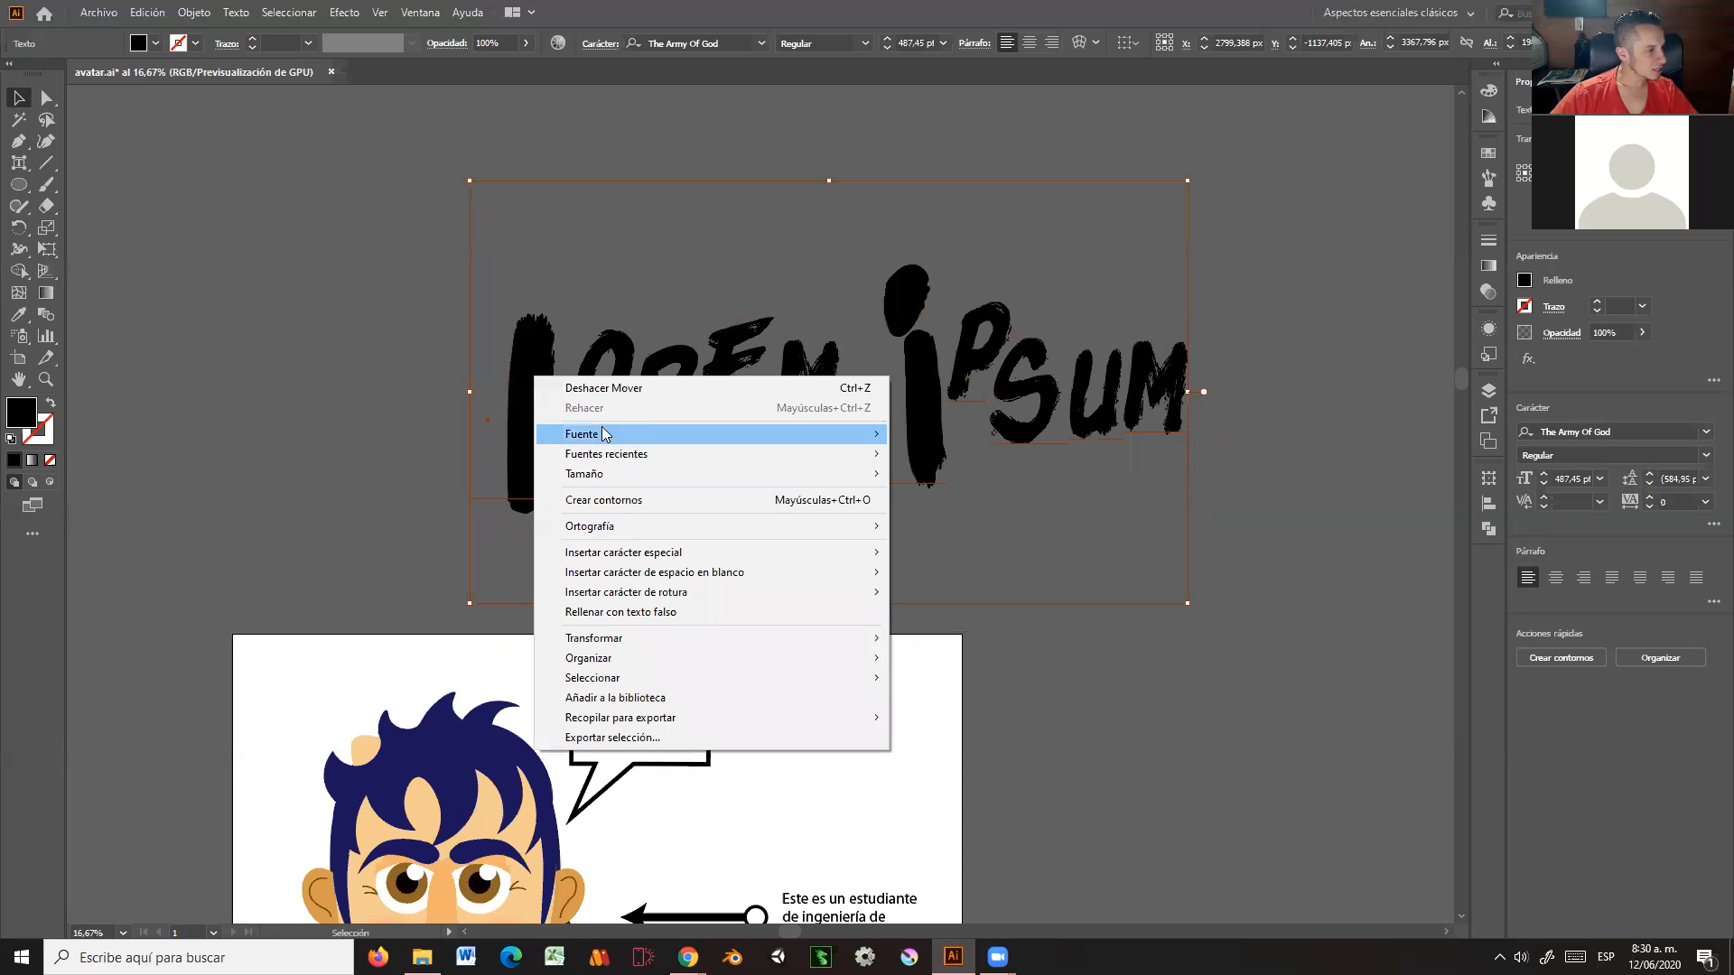
mouse_move(679, 596)
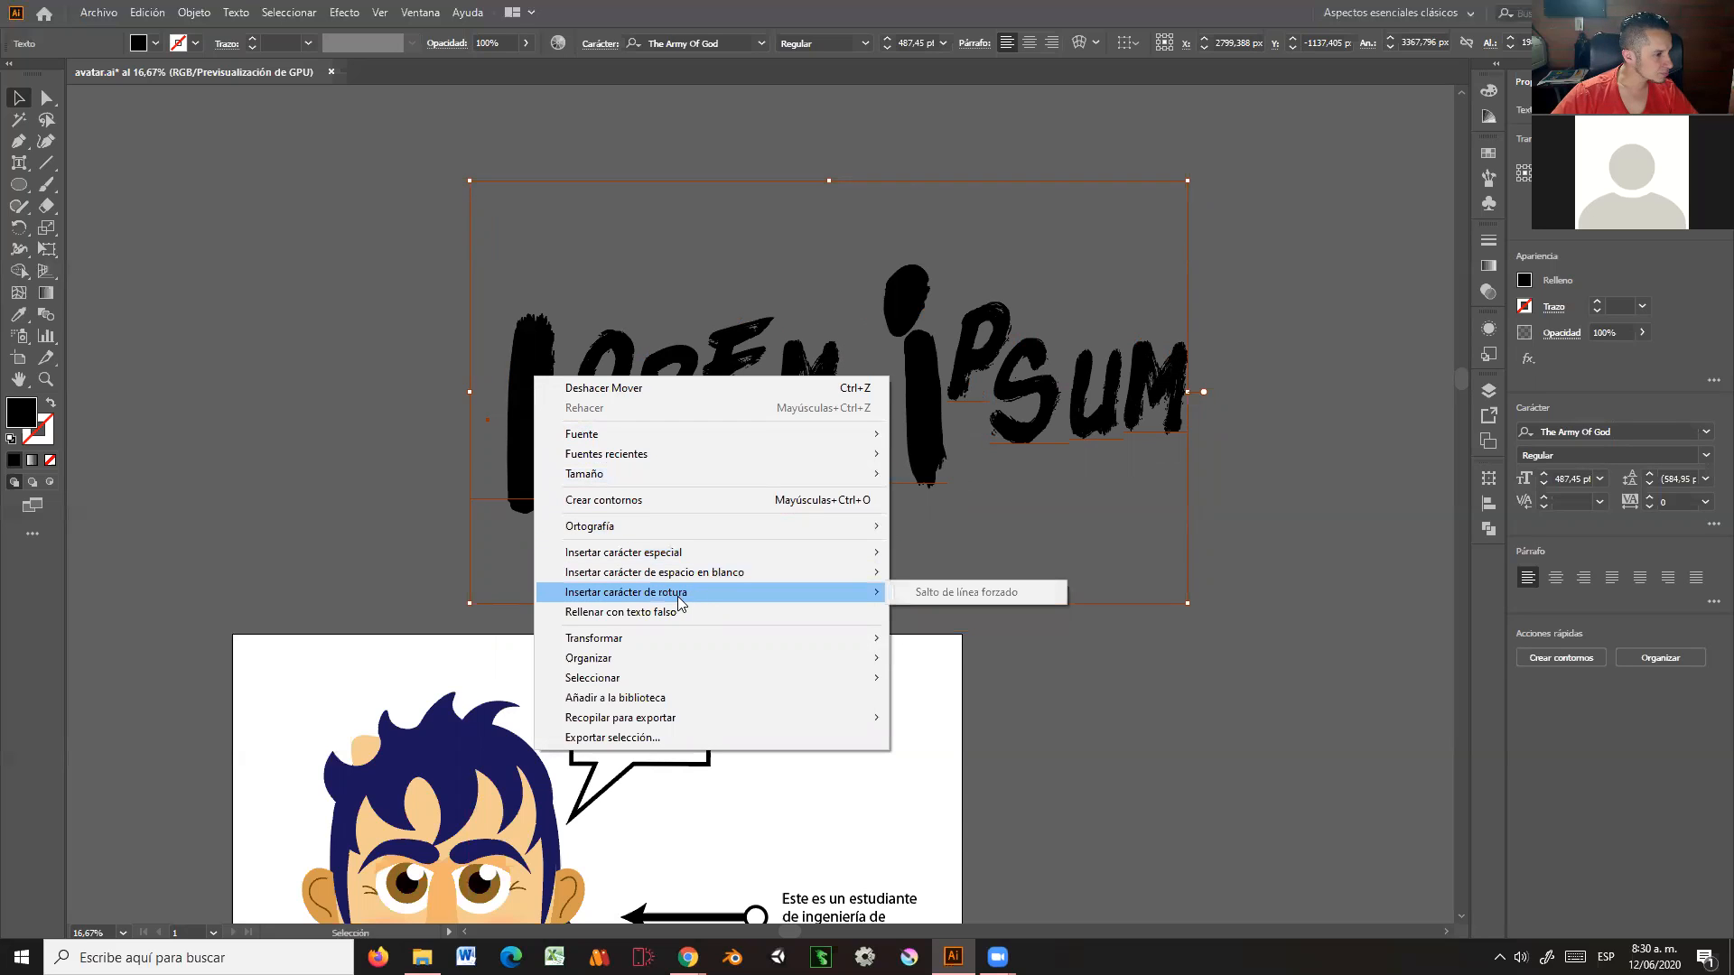
click(616, 498)
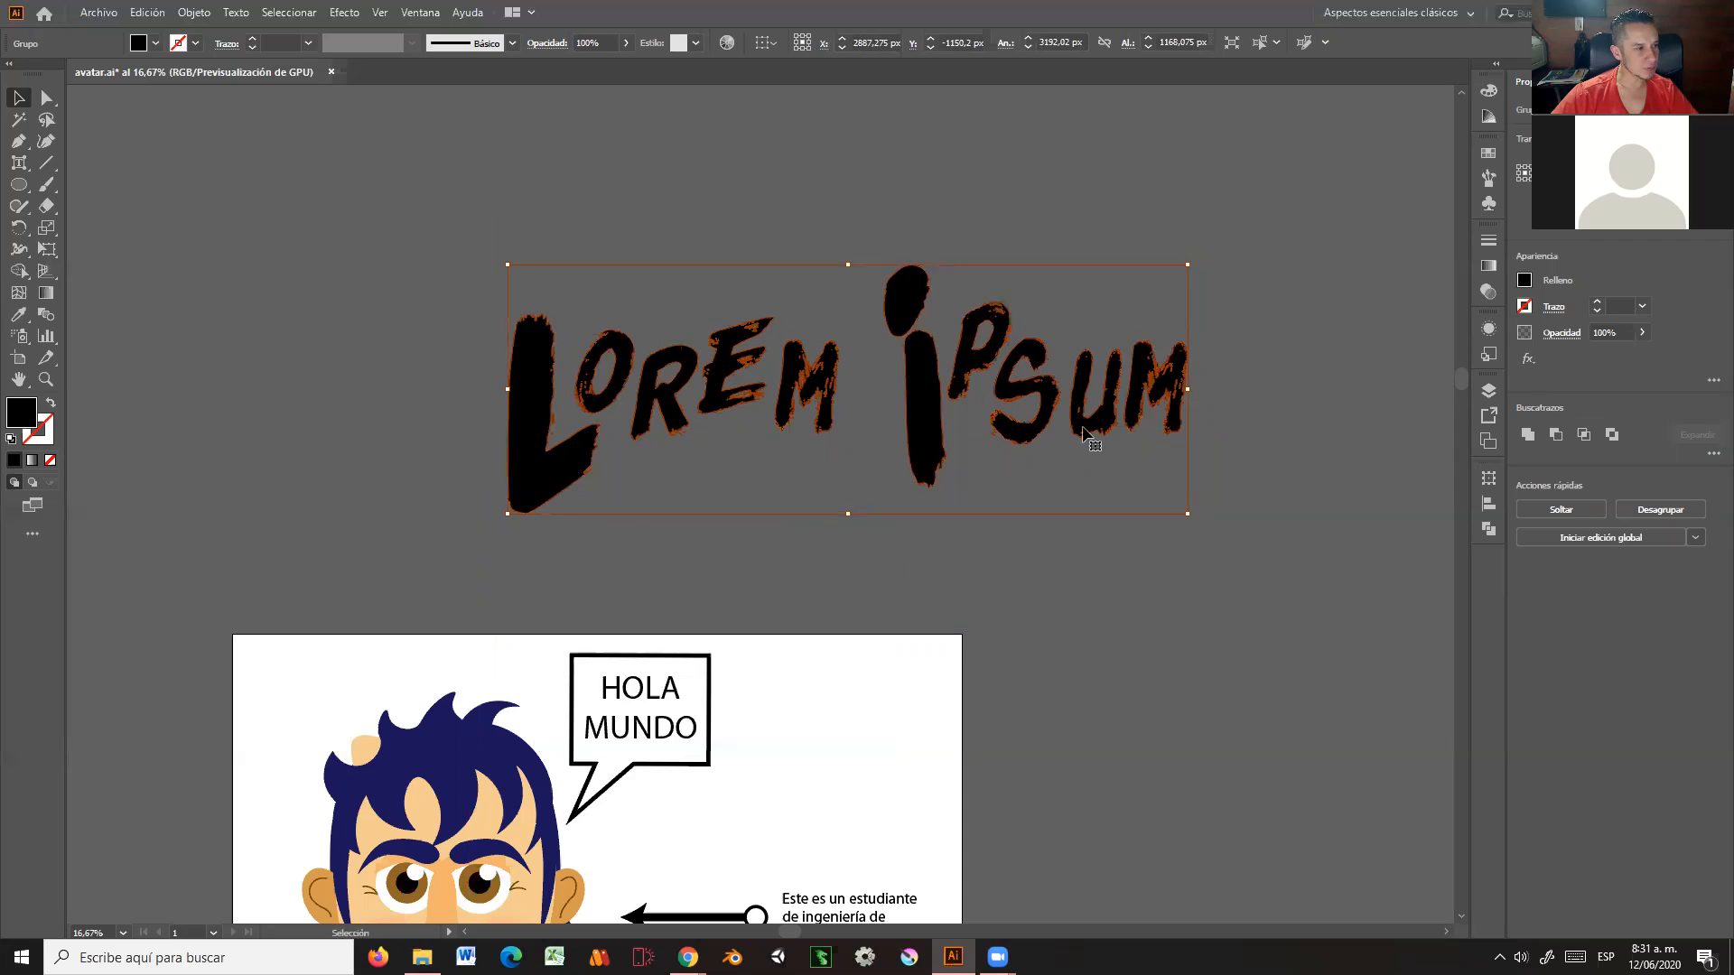
drag(570, 480, 644, 526)
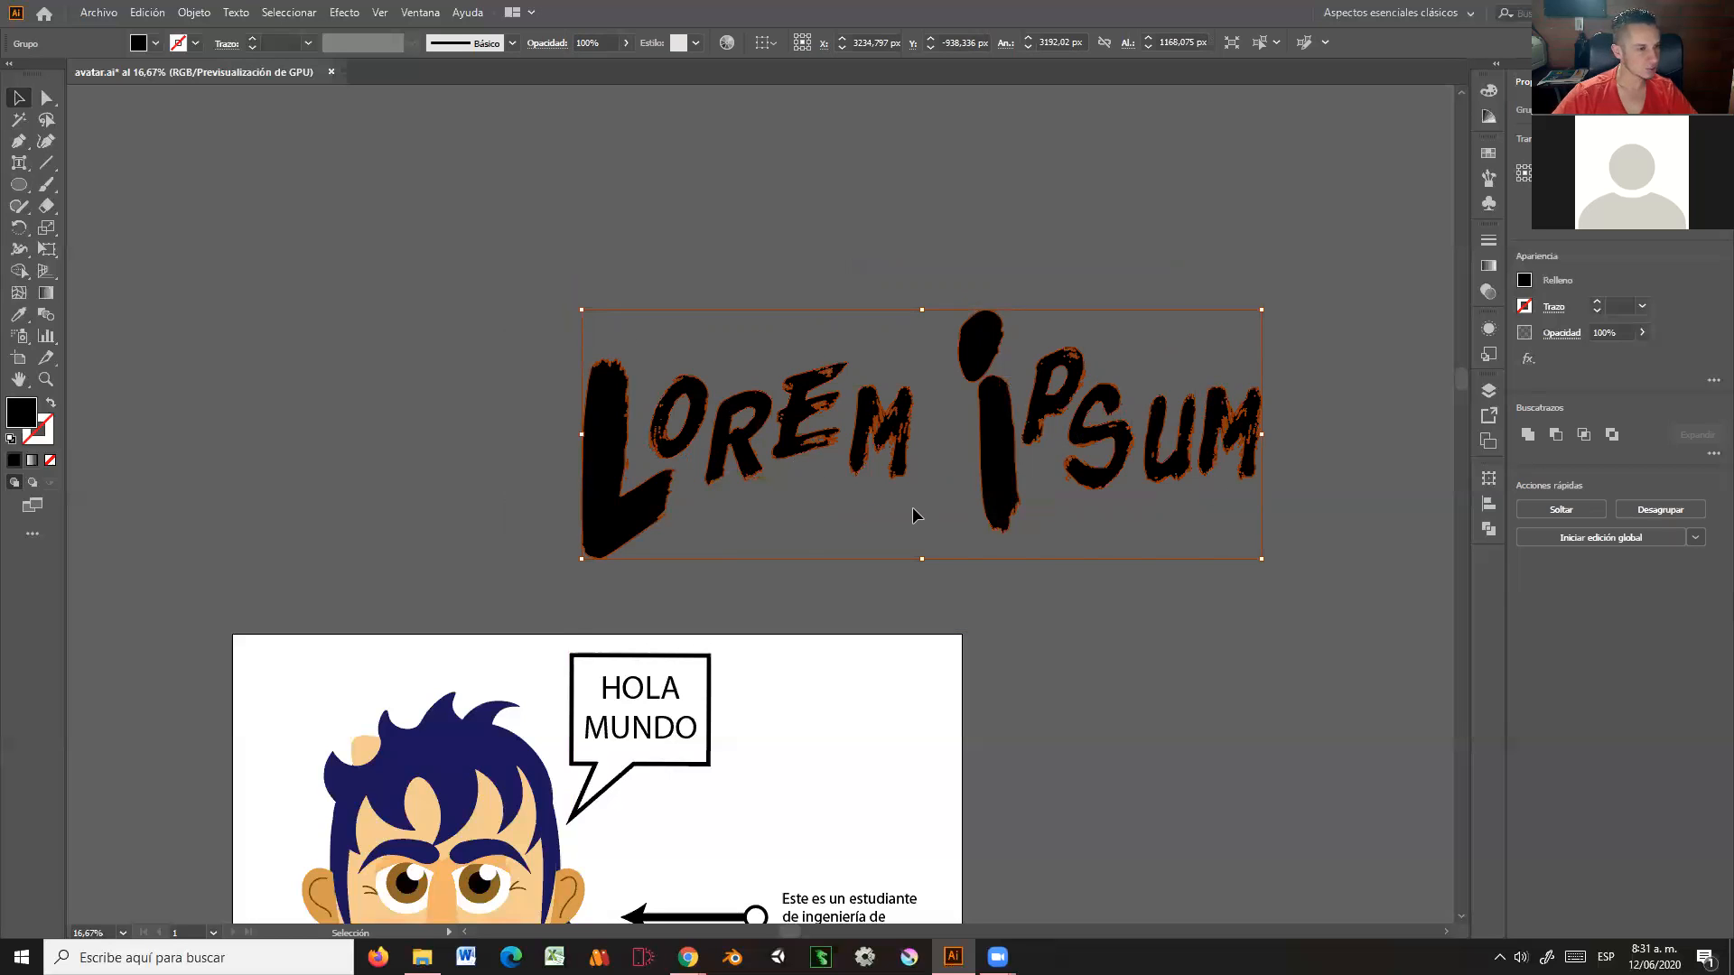
key(Delete)
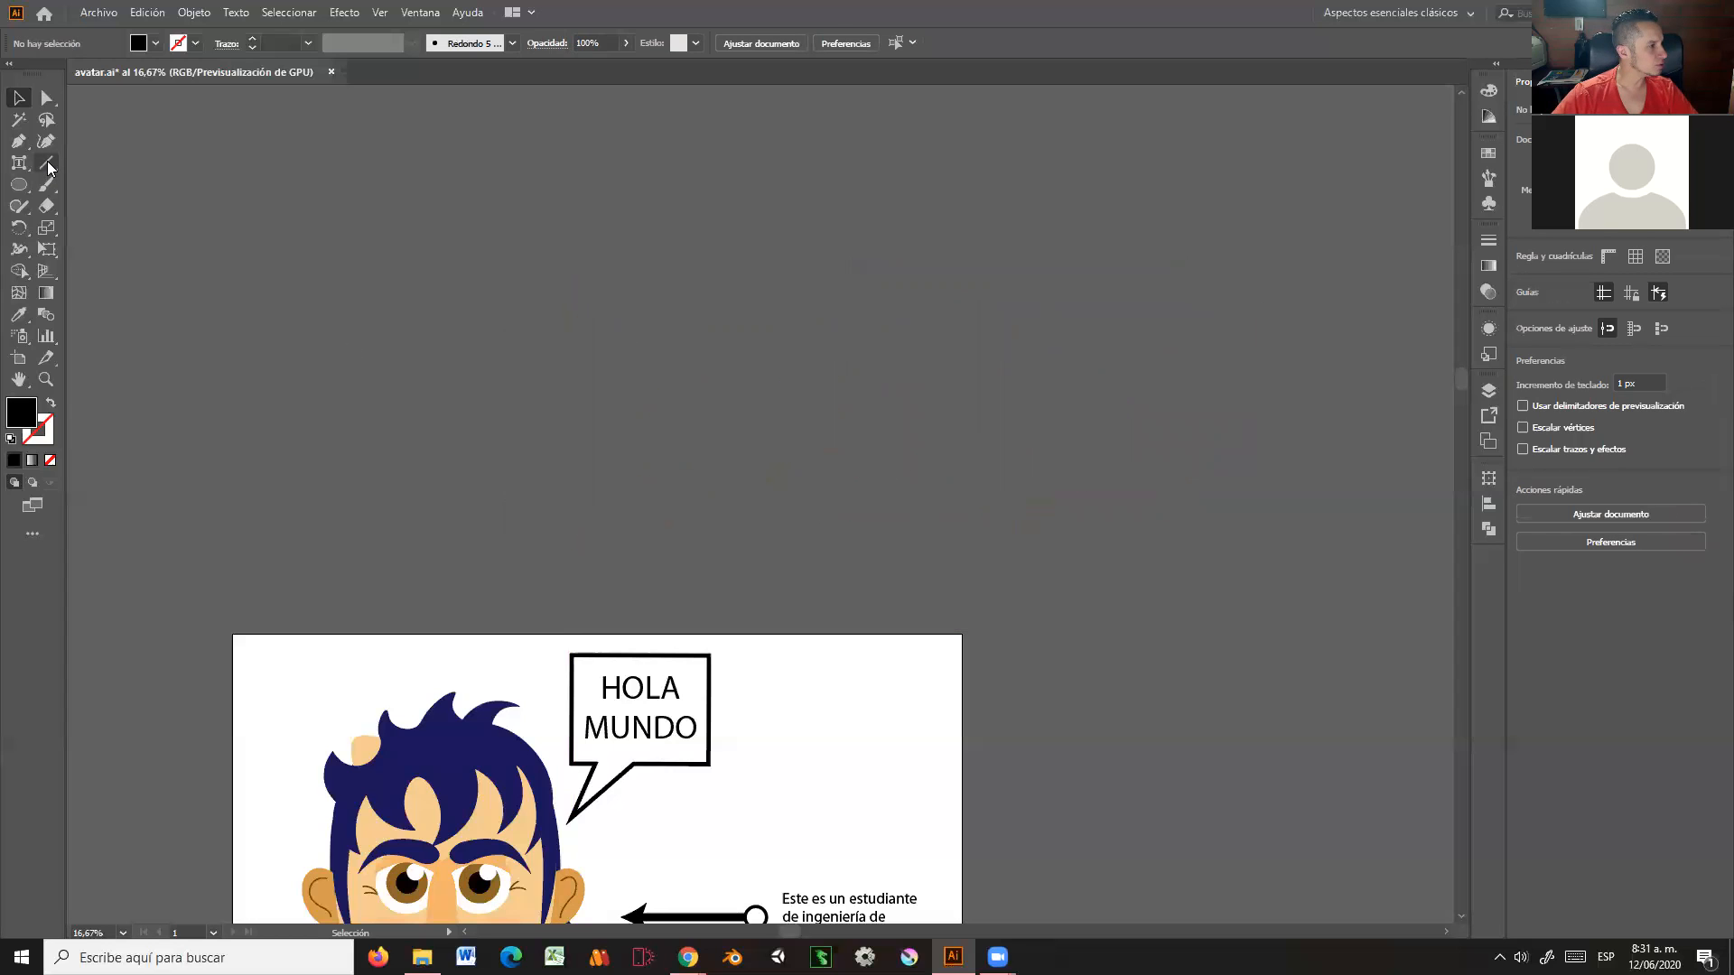
Step: Place a new Lorem ipsum point text above the artboard in the 20th Century MT Ult Bd font with the Type tool
click(19, 163)
click(23, 169)
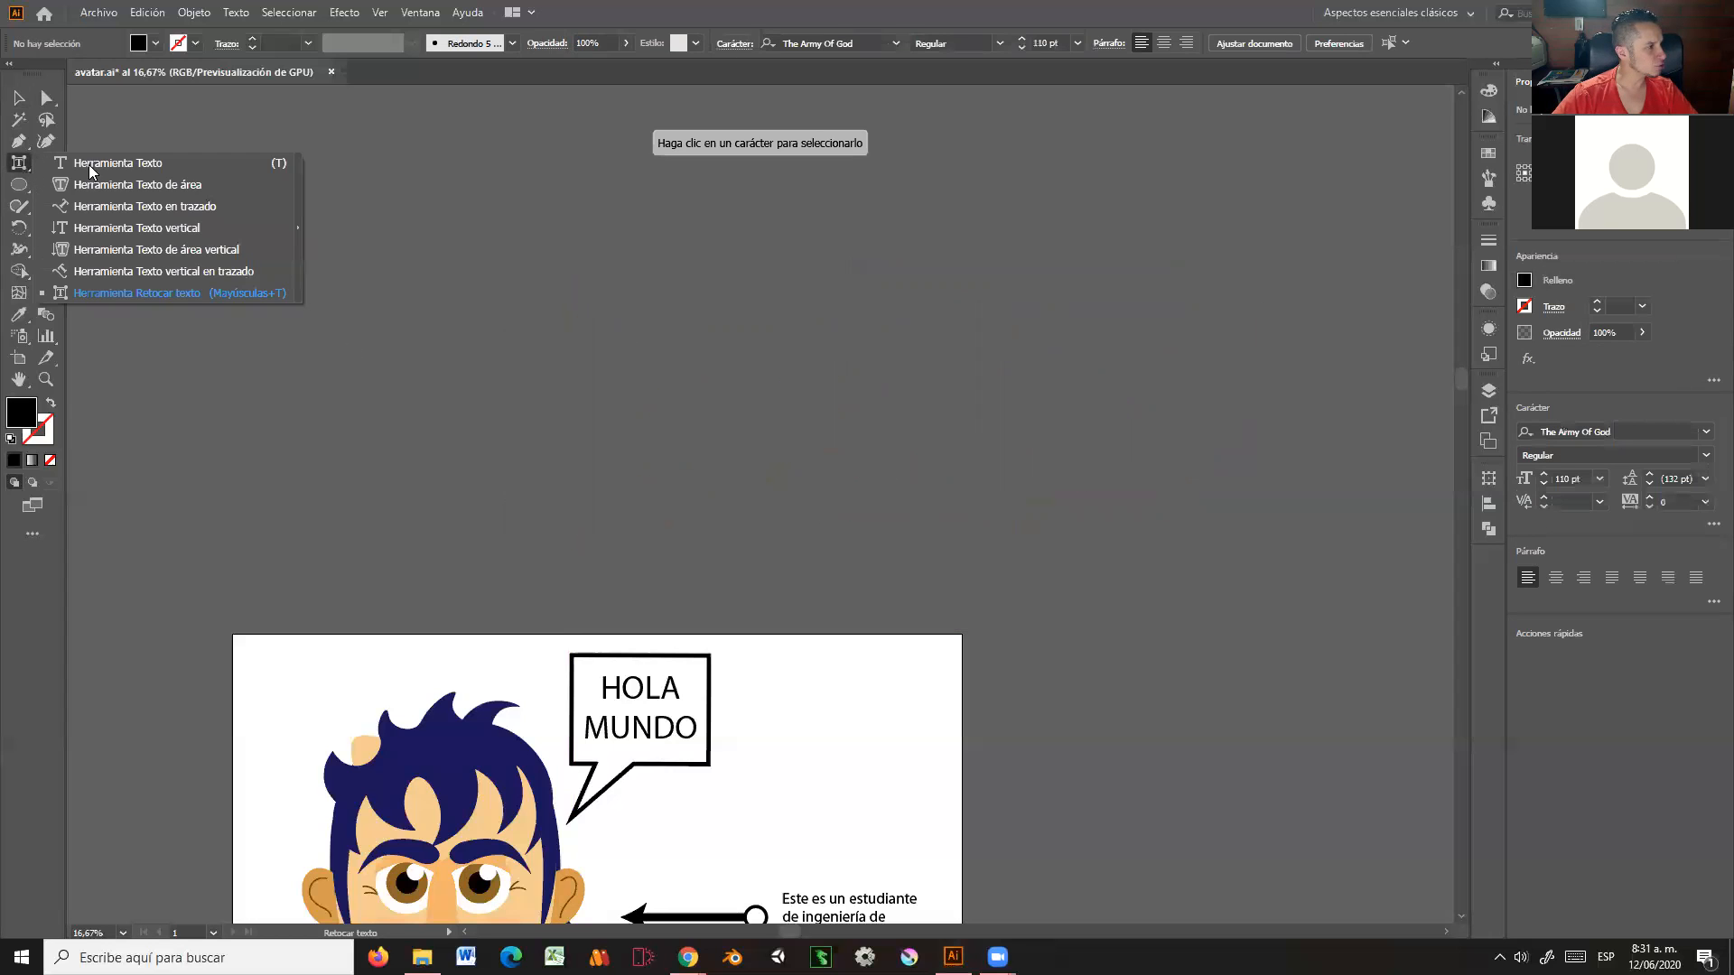
click(90, 166)
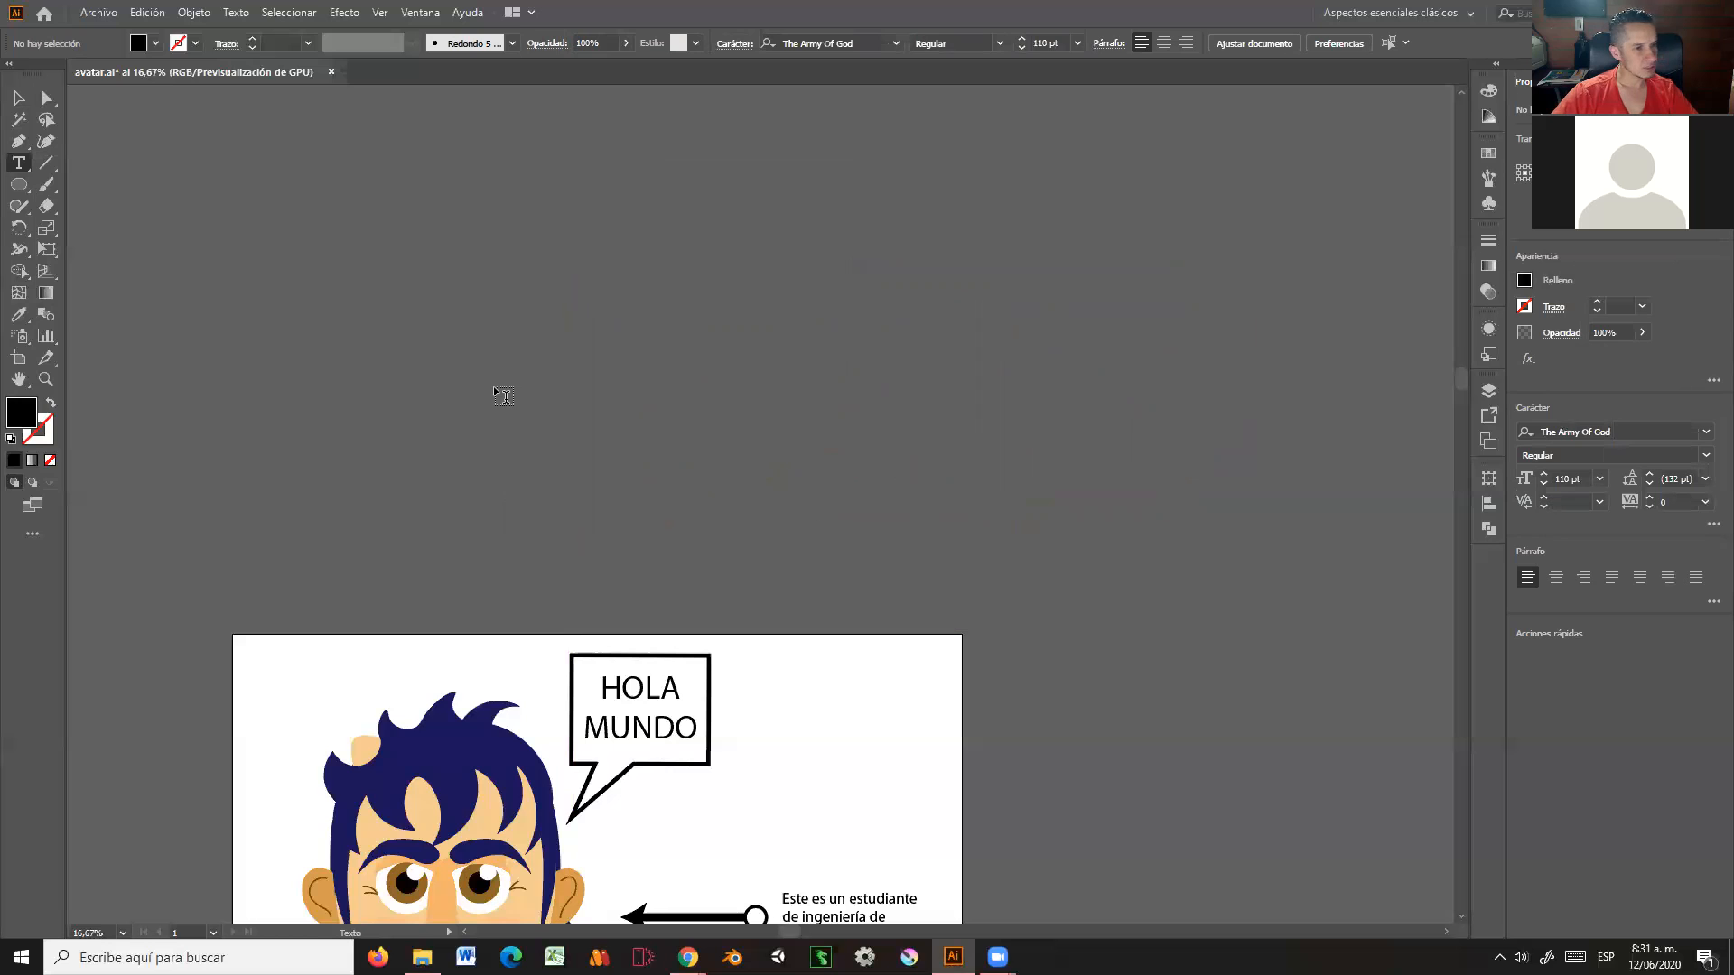
click(1706, 431)
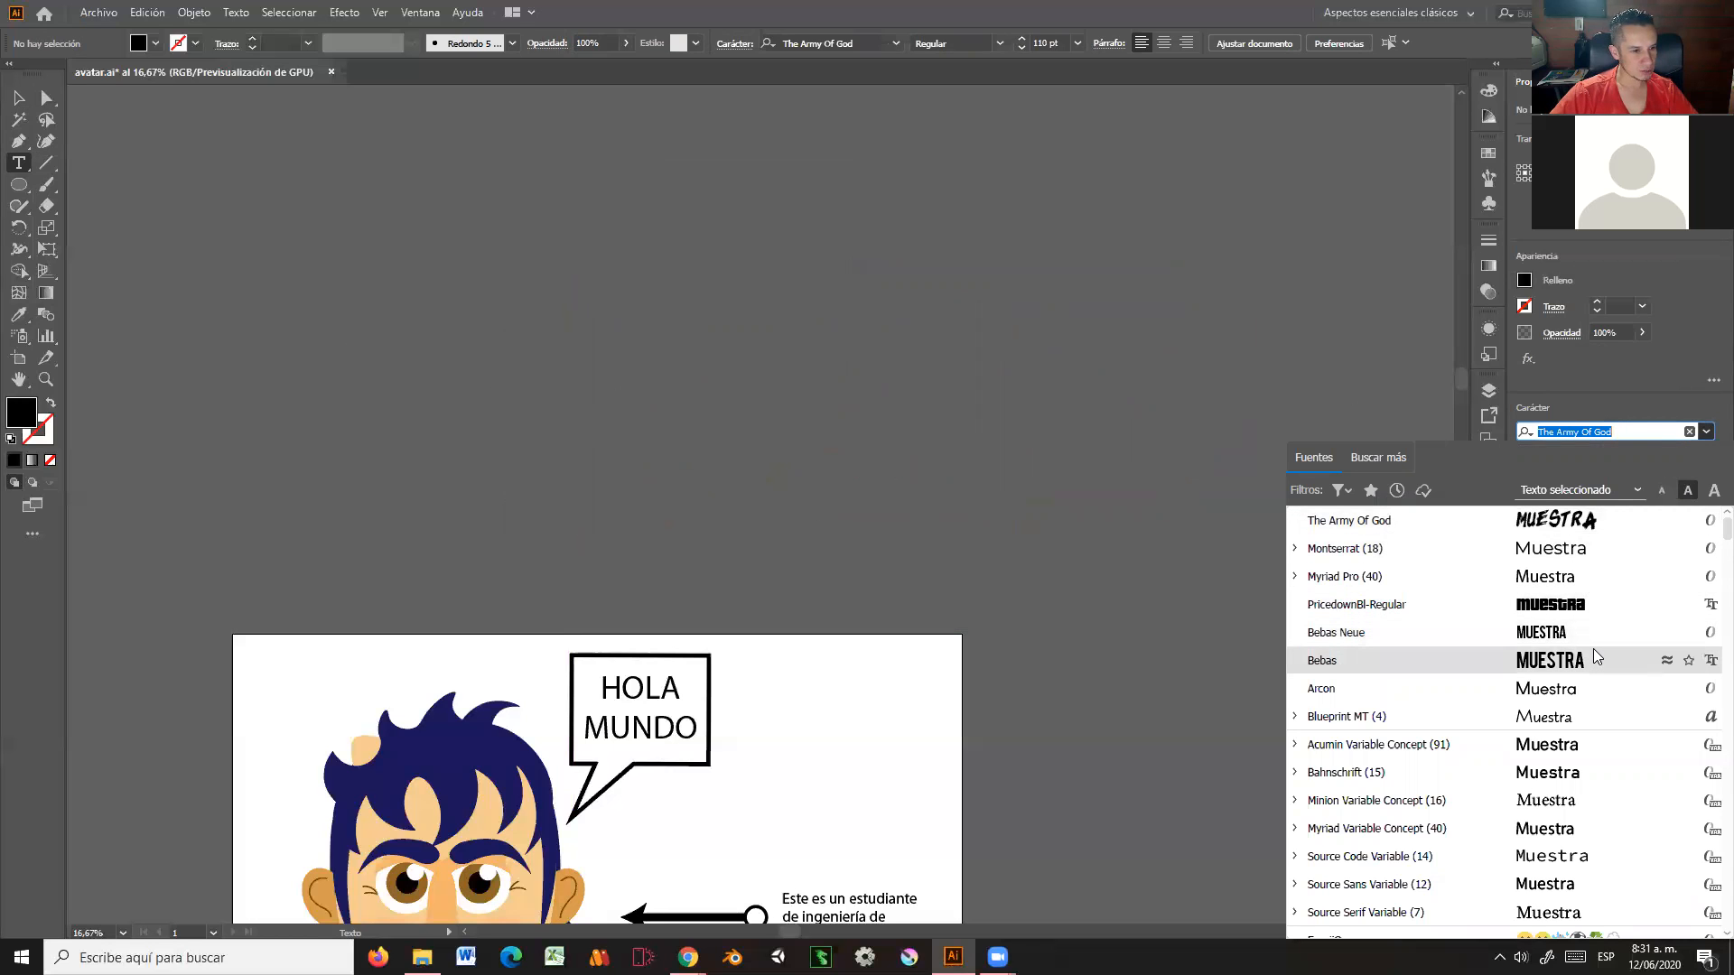
scroll(1595, 657, down, 3)
scroll(1595, 696, down, 4)
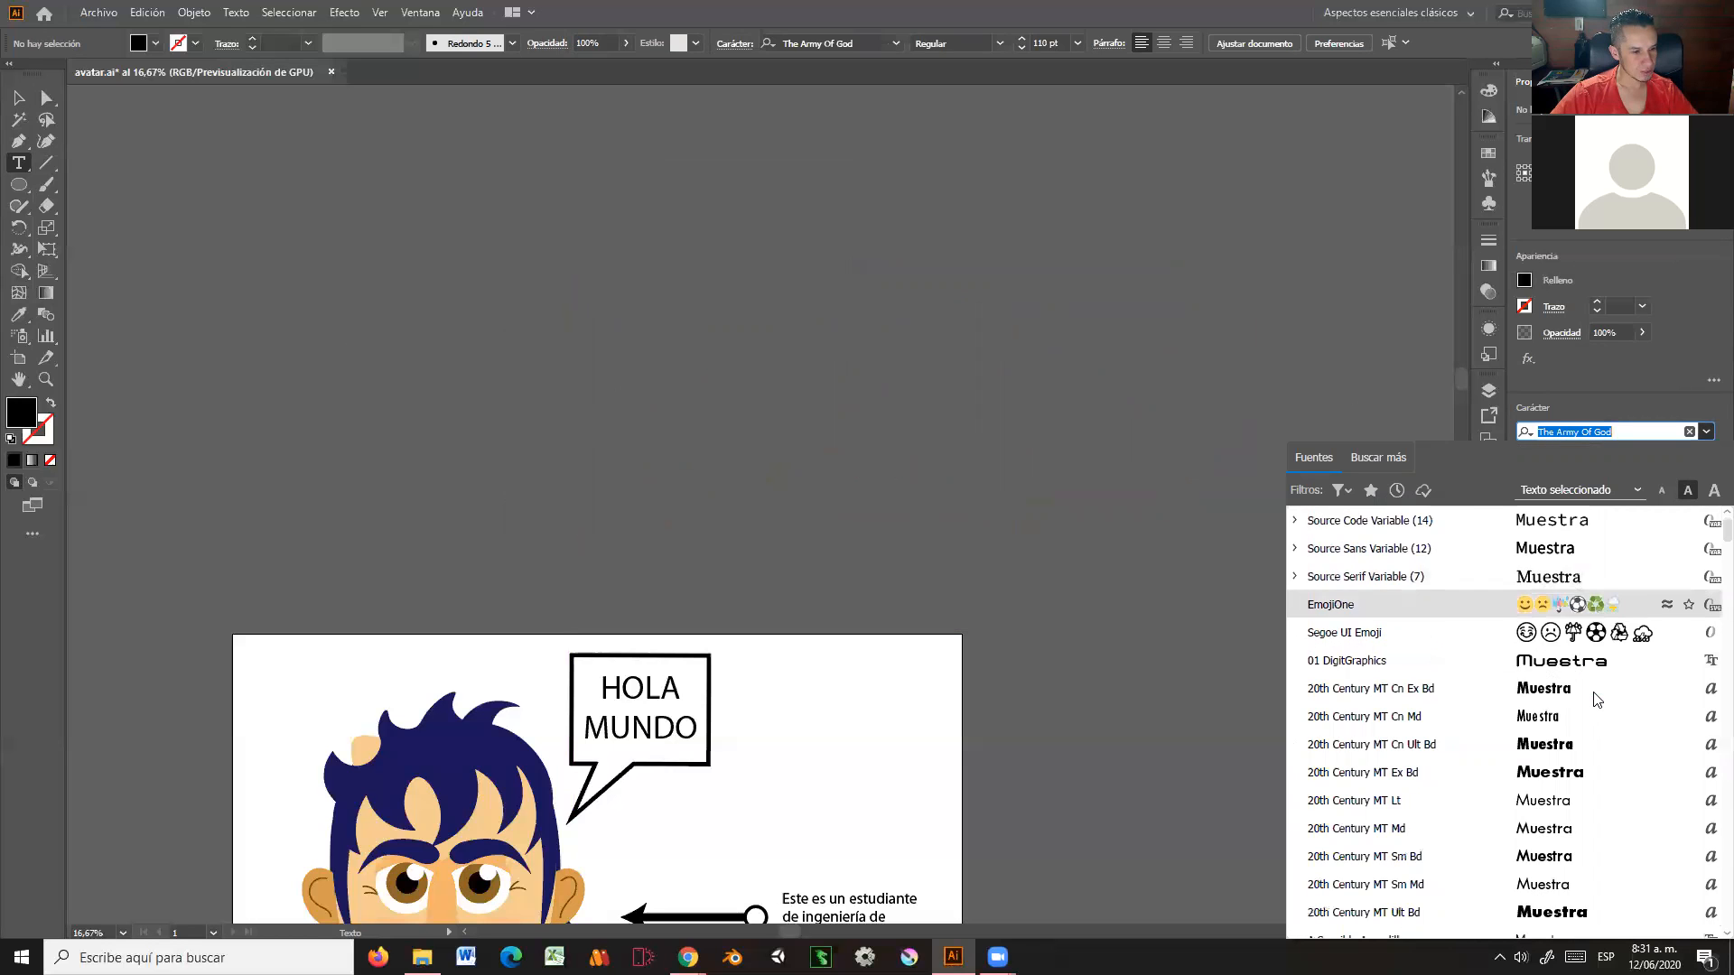
click(1578, 666)
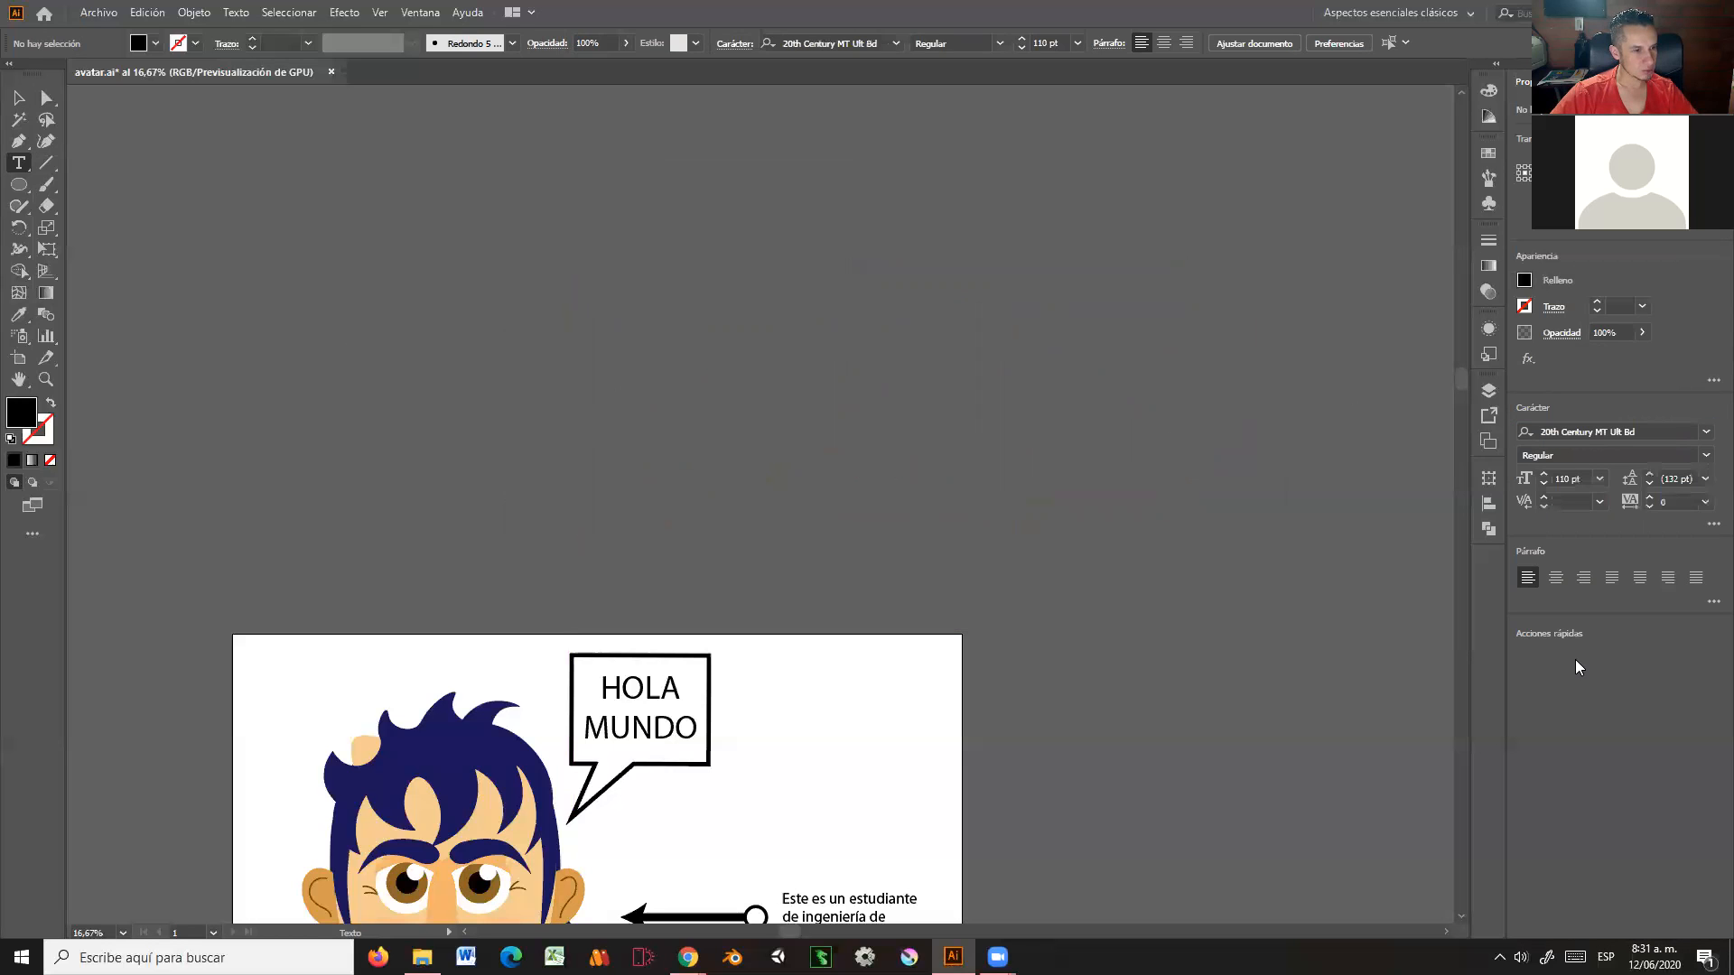
click(462, 334)
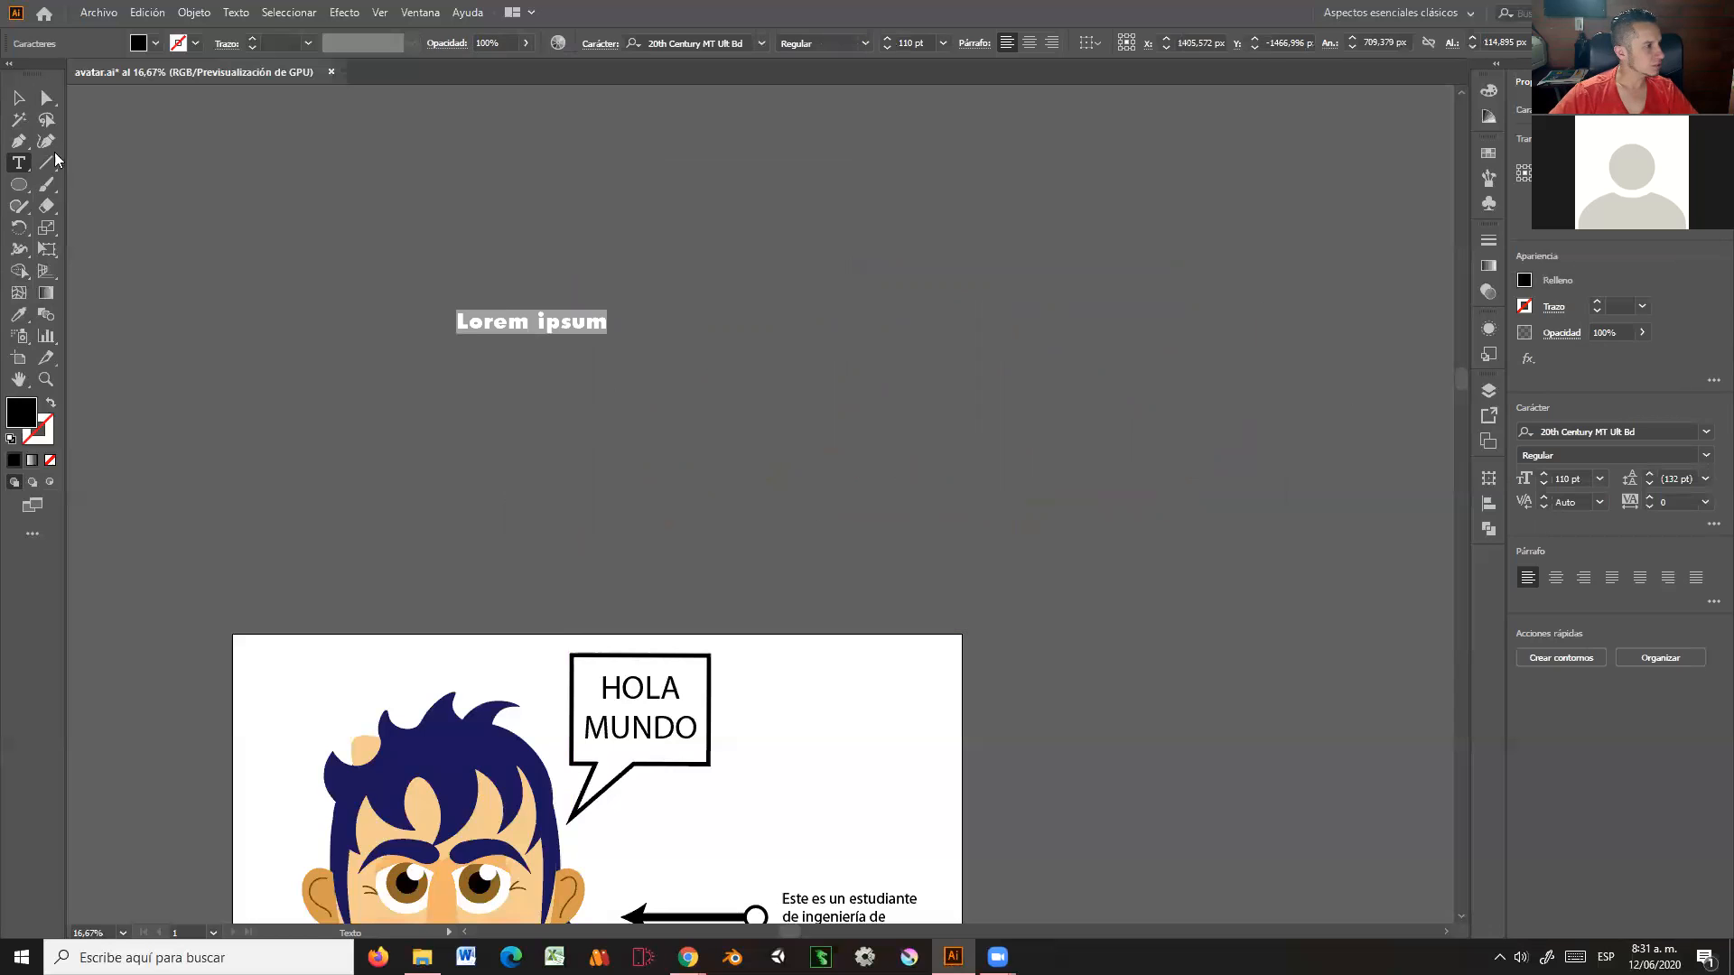
Step: Scale the new Lorem ipsum text up to about 480 pt and reposition it above the artboard
click(20, 92)
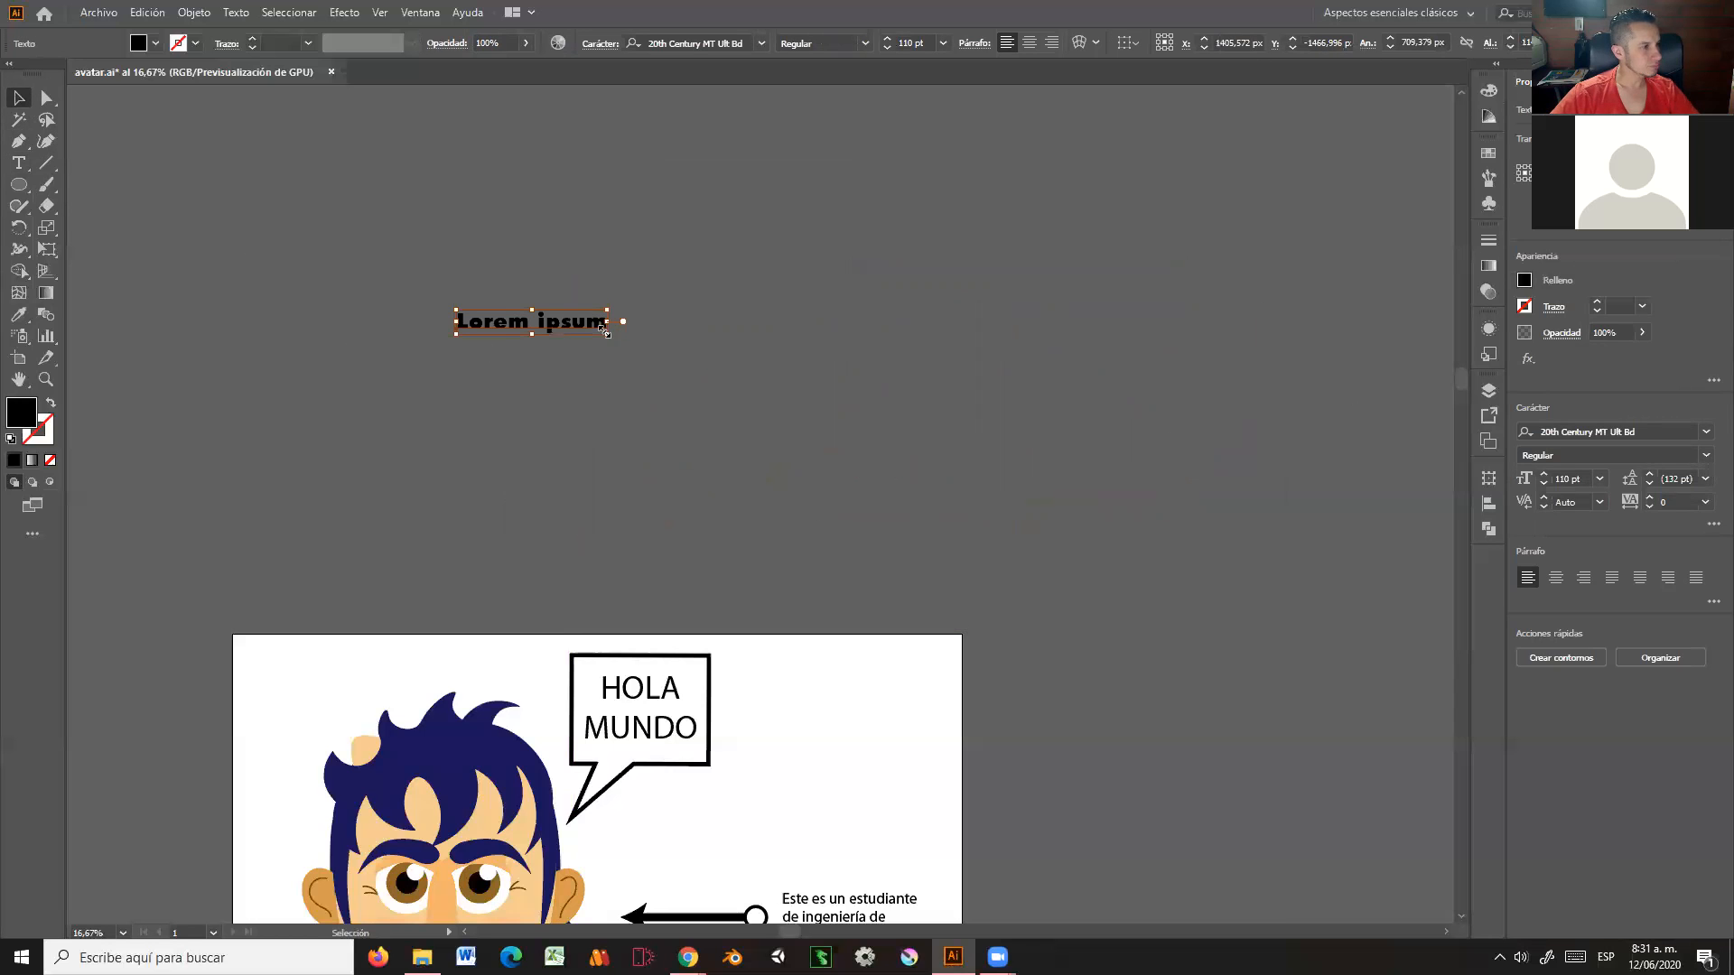
drag(606, 334, 1116, 560)
mouse_move(746, 393)
mouse_down()
mouse_move(750, 438)
mouse_move(755, 421)
mouse_up()
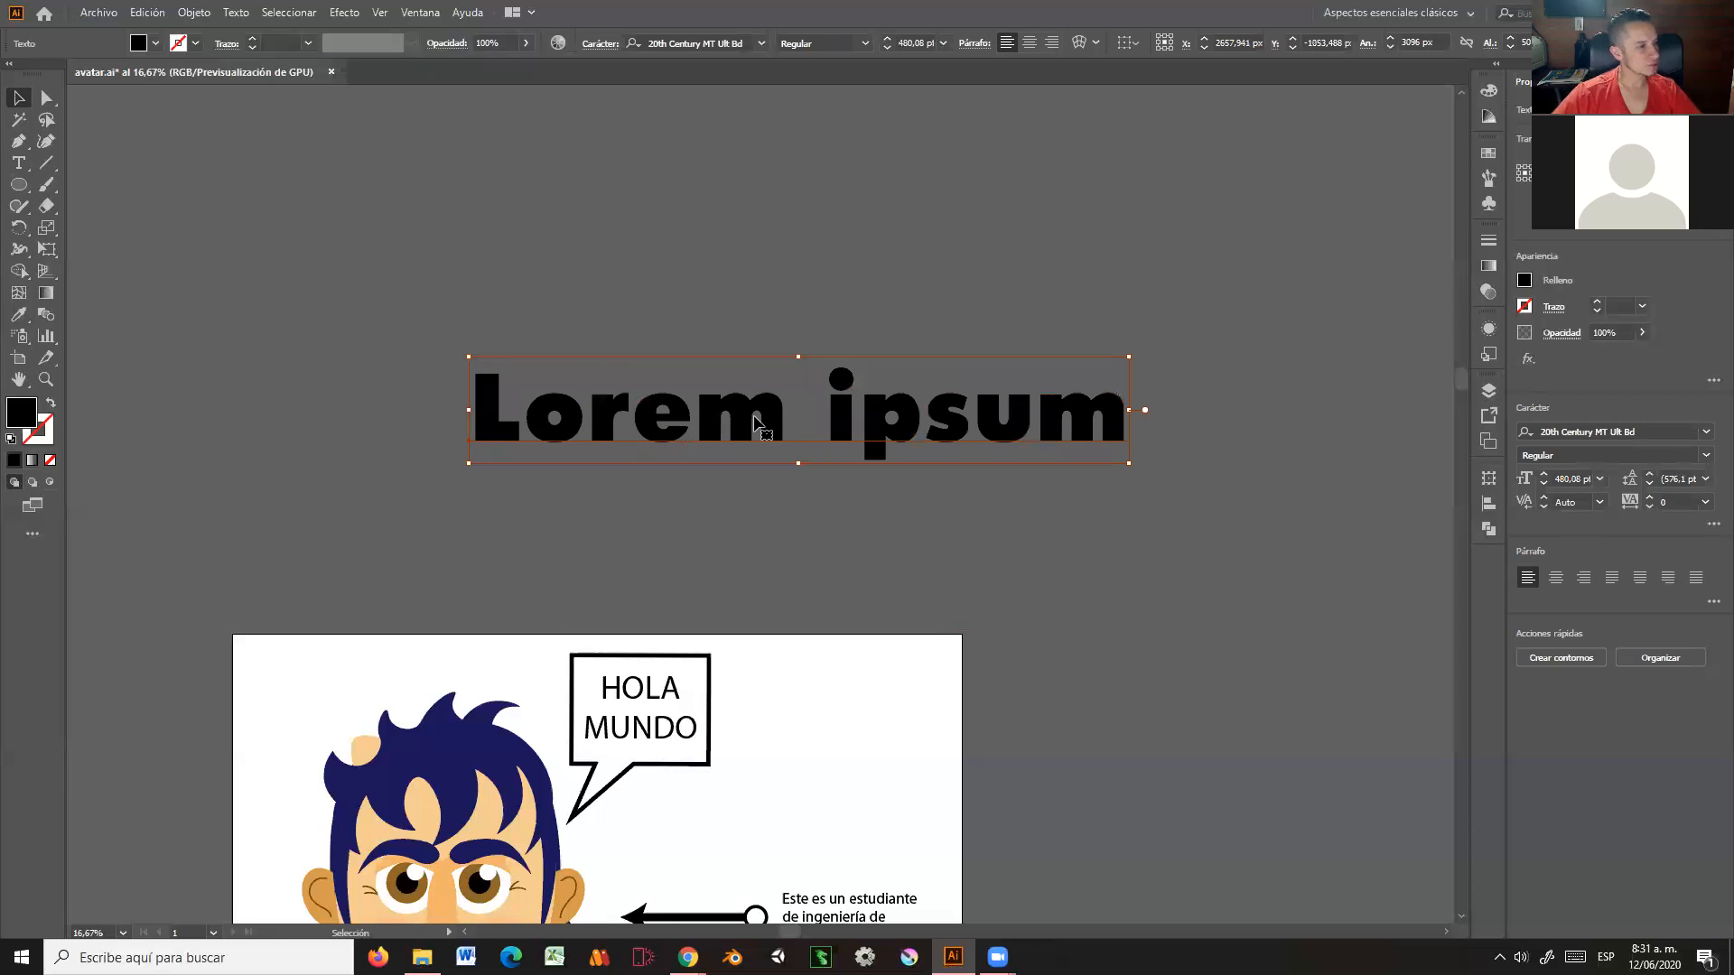
right_click(760, 416)
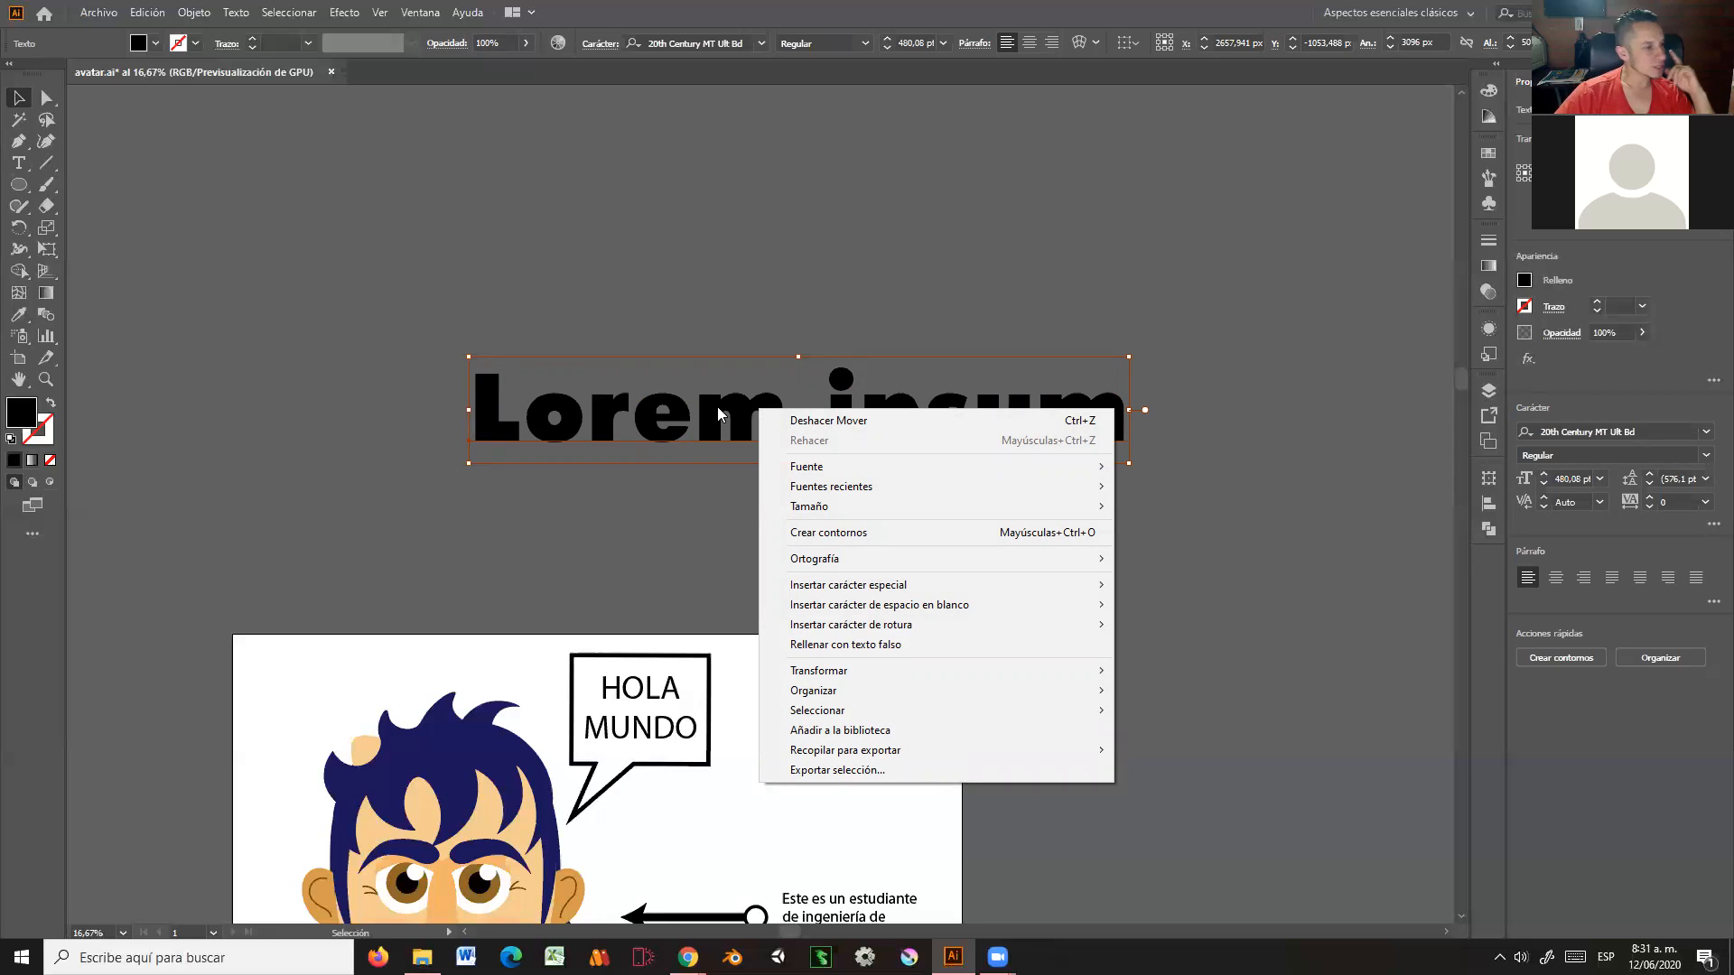
click(648, 413)
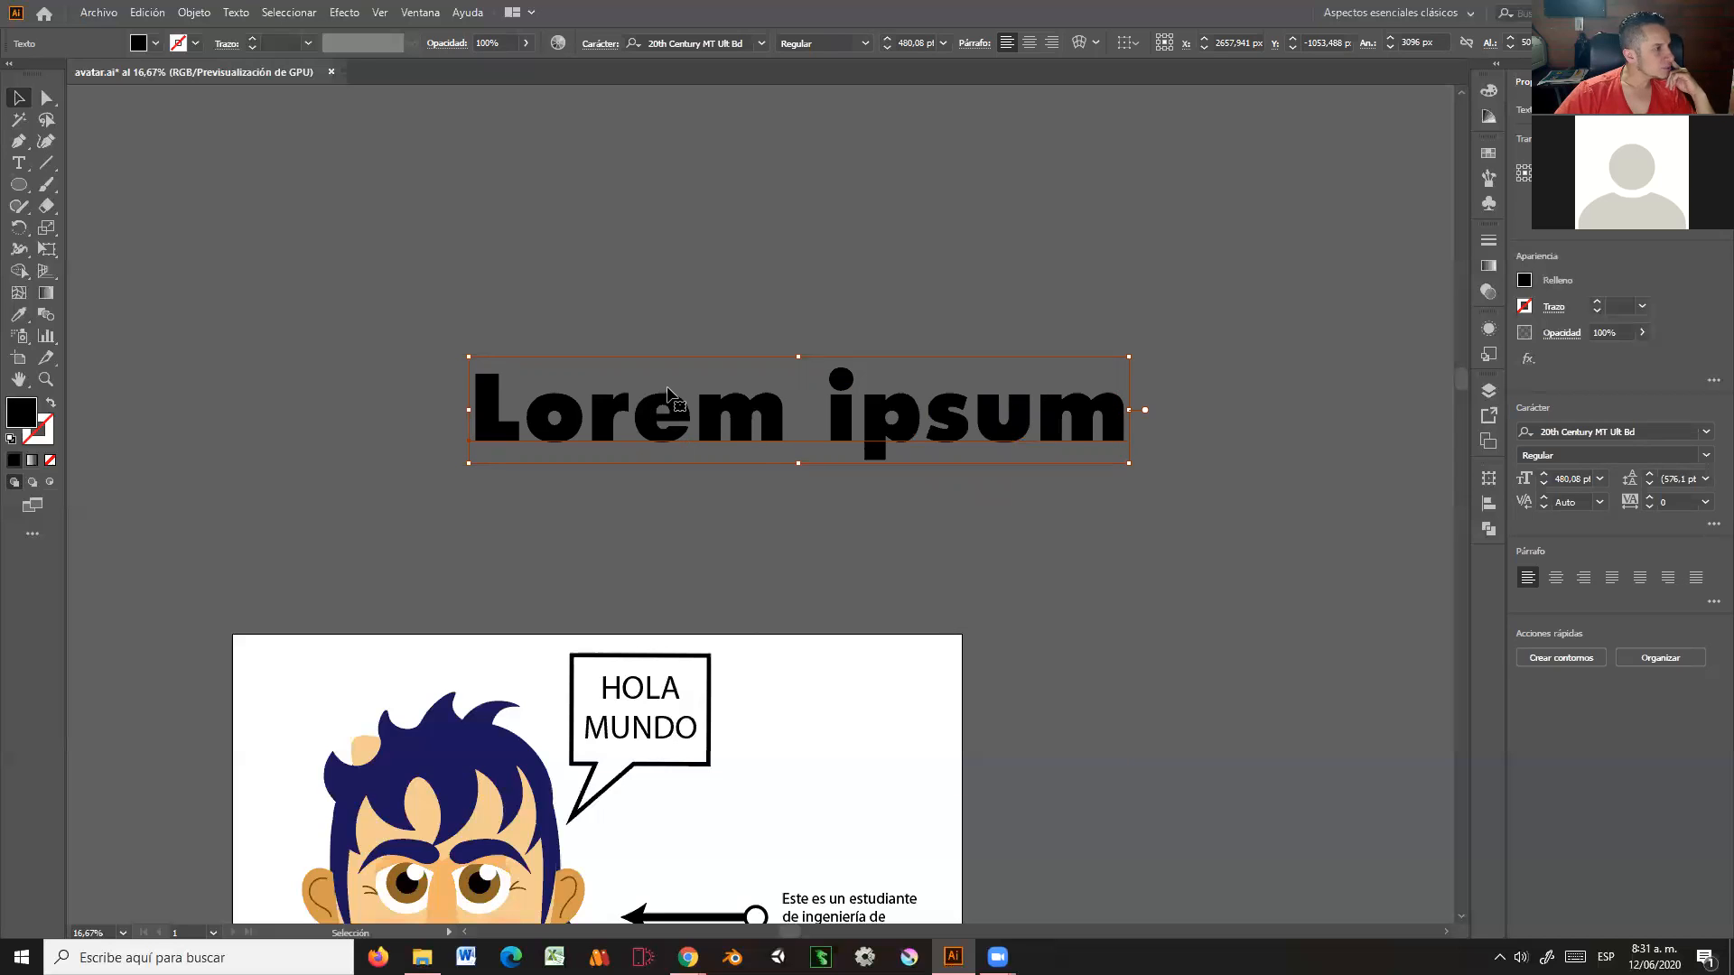
click(342, 12)
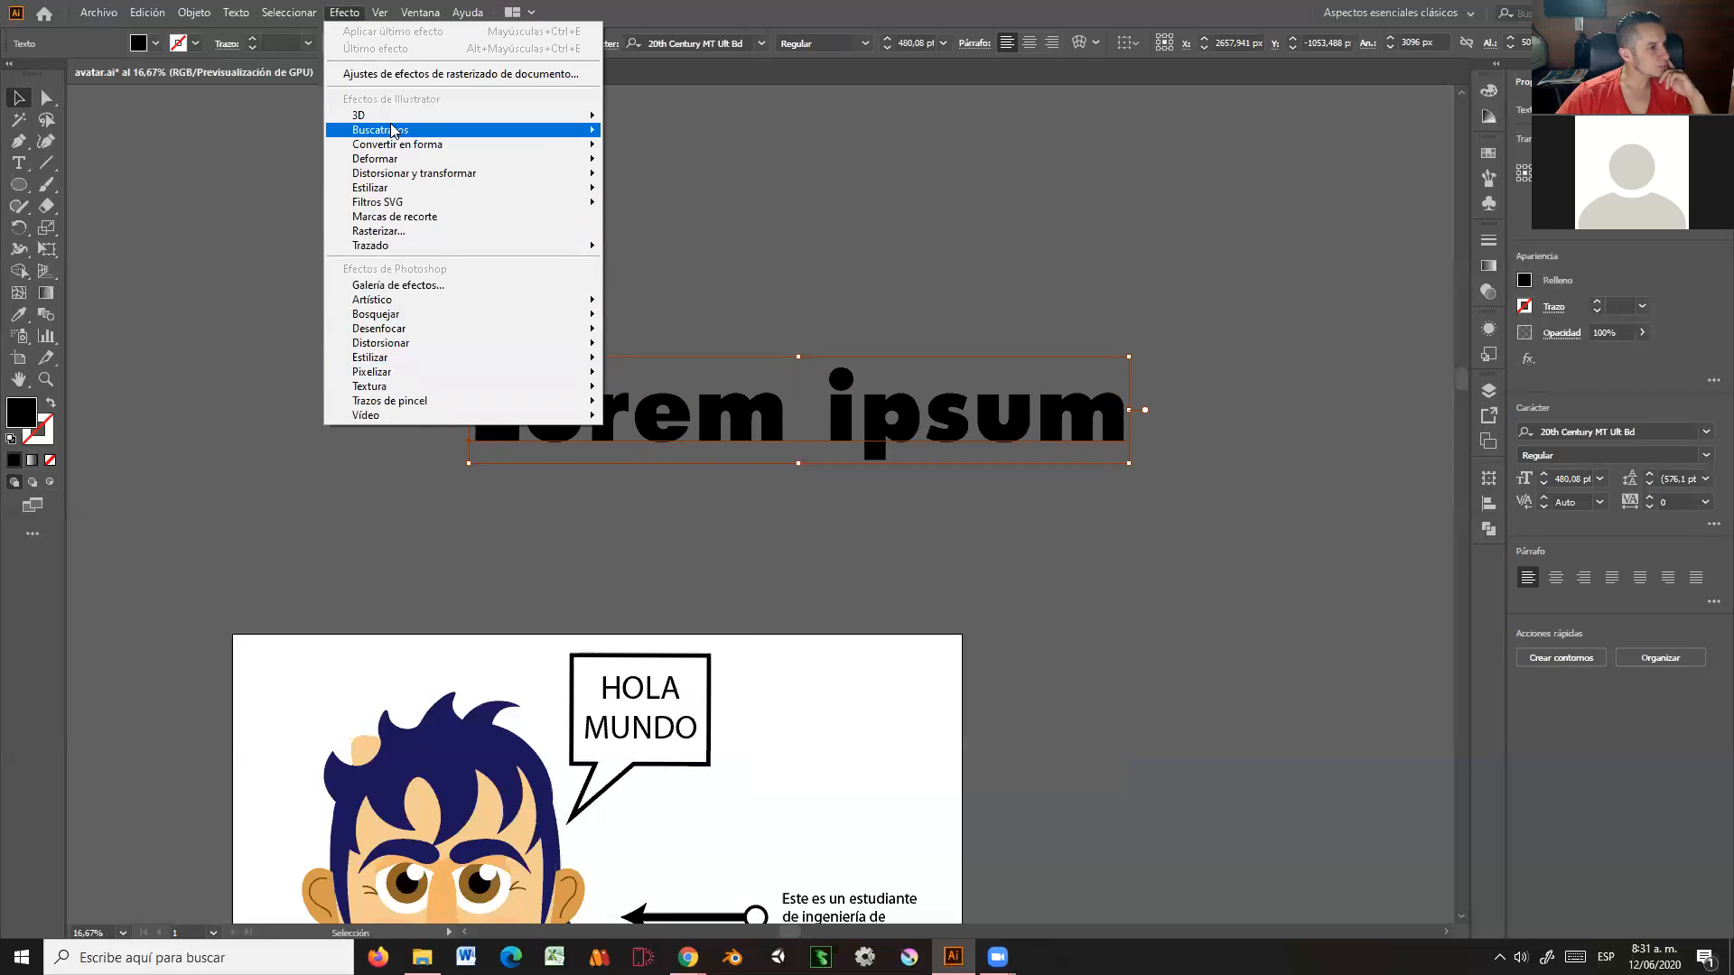
mouse_move(391, 130)
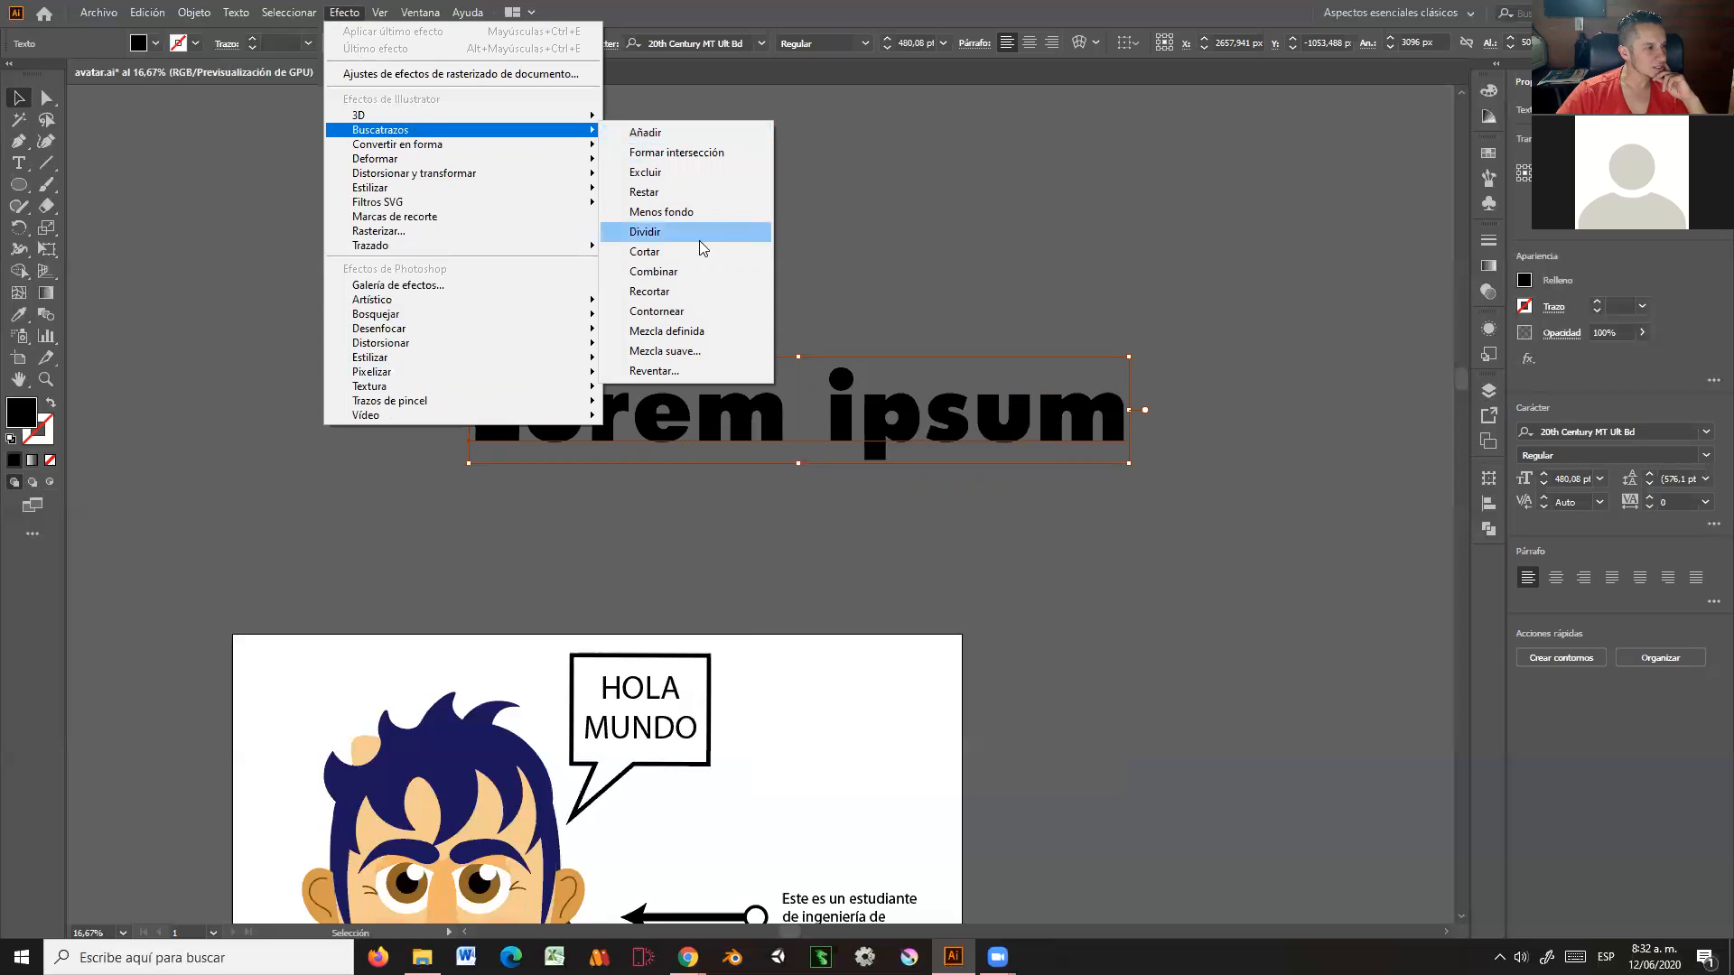
click(912, 178)
click(912, 178)
click(889, 441)
Step: Start an Outer Glow effect on the Lorem ipsum text, with light pink F4ABAB as glow color and preview enabled
click(344, 12)
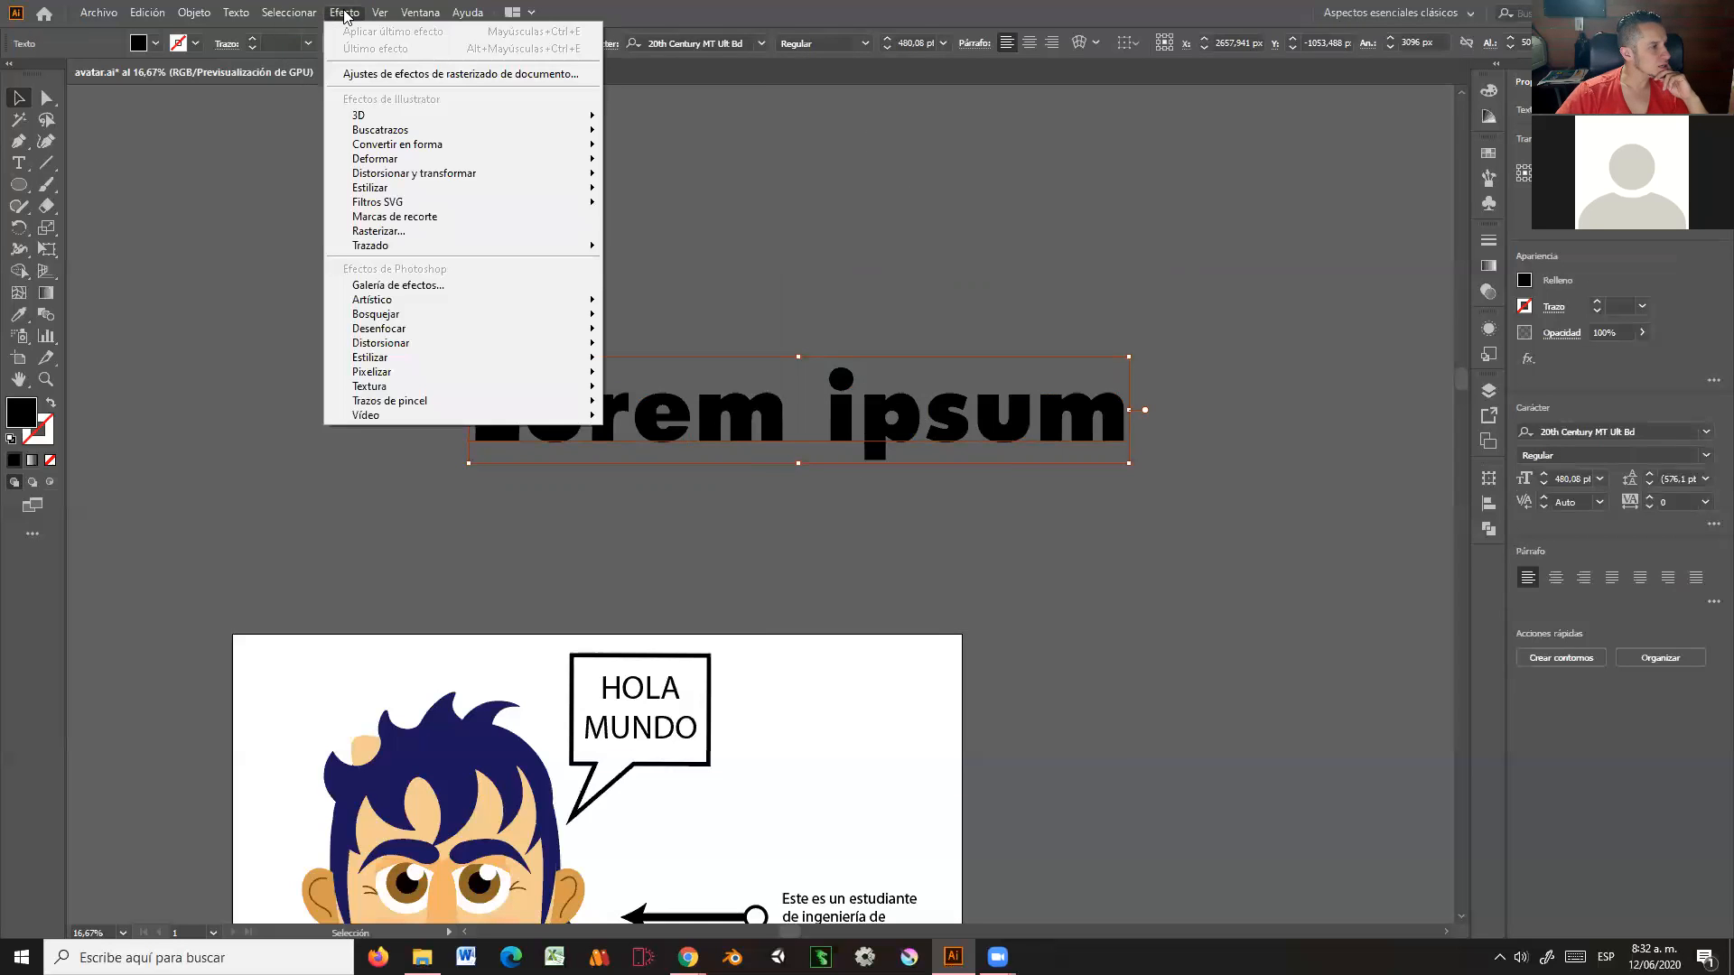
mouse_move(418, 191)
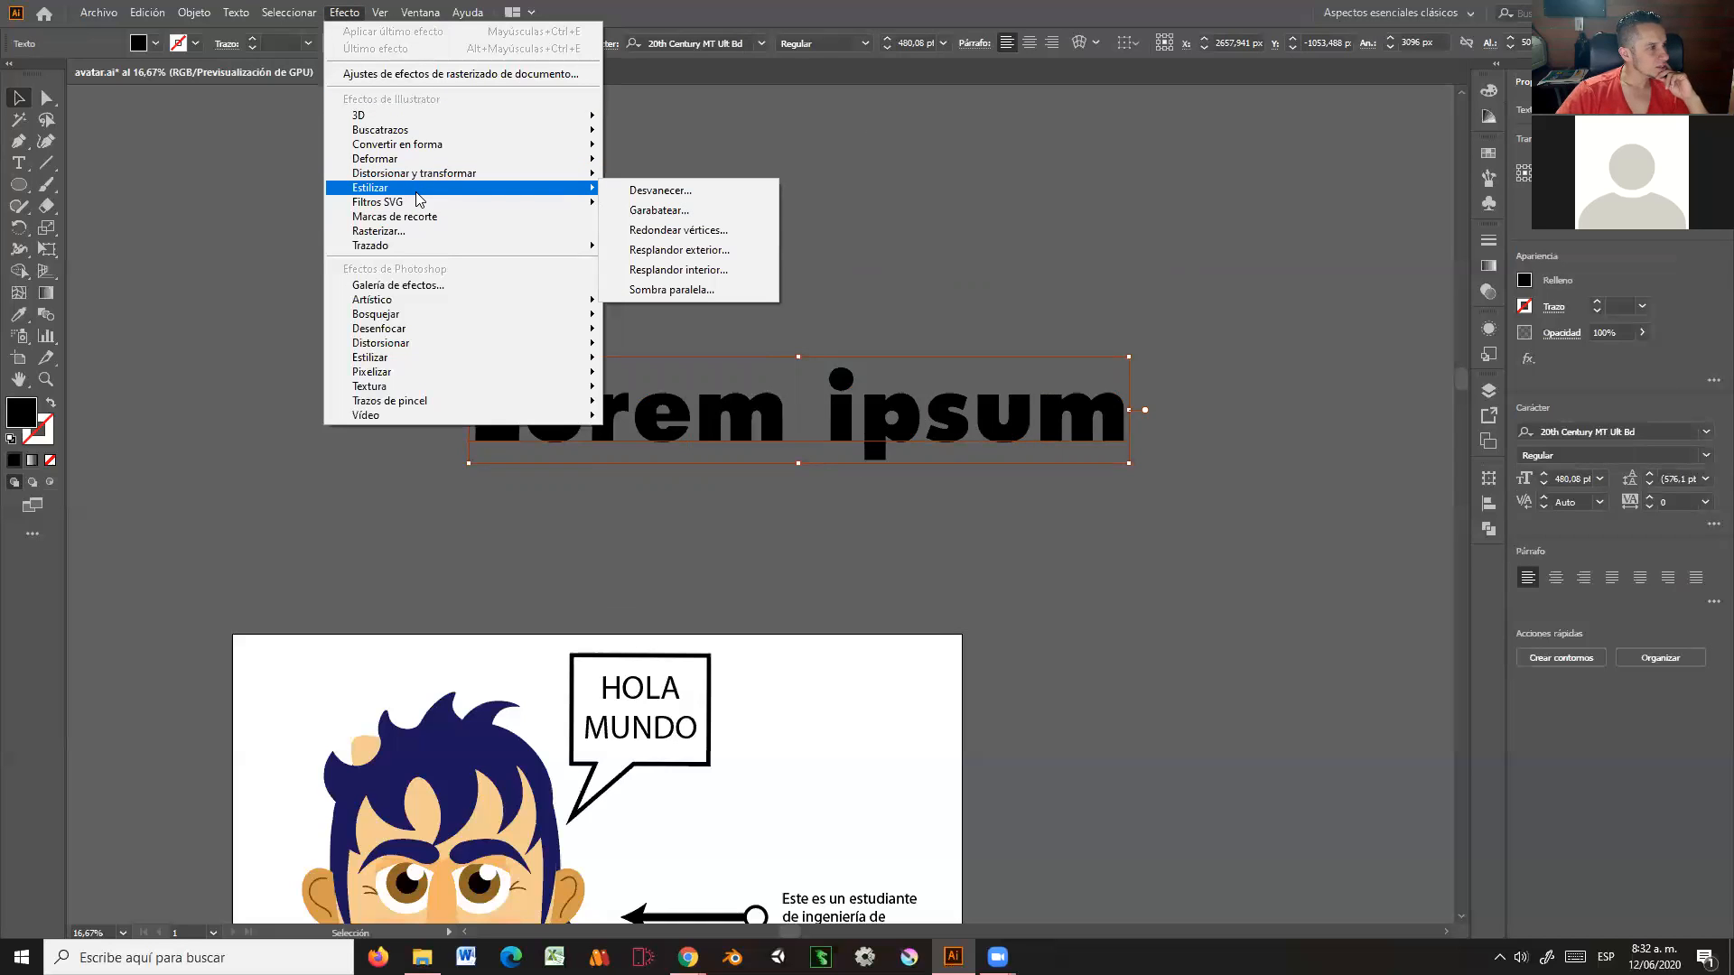
click(721, 251)
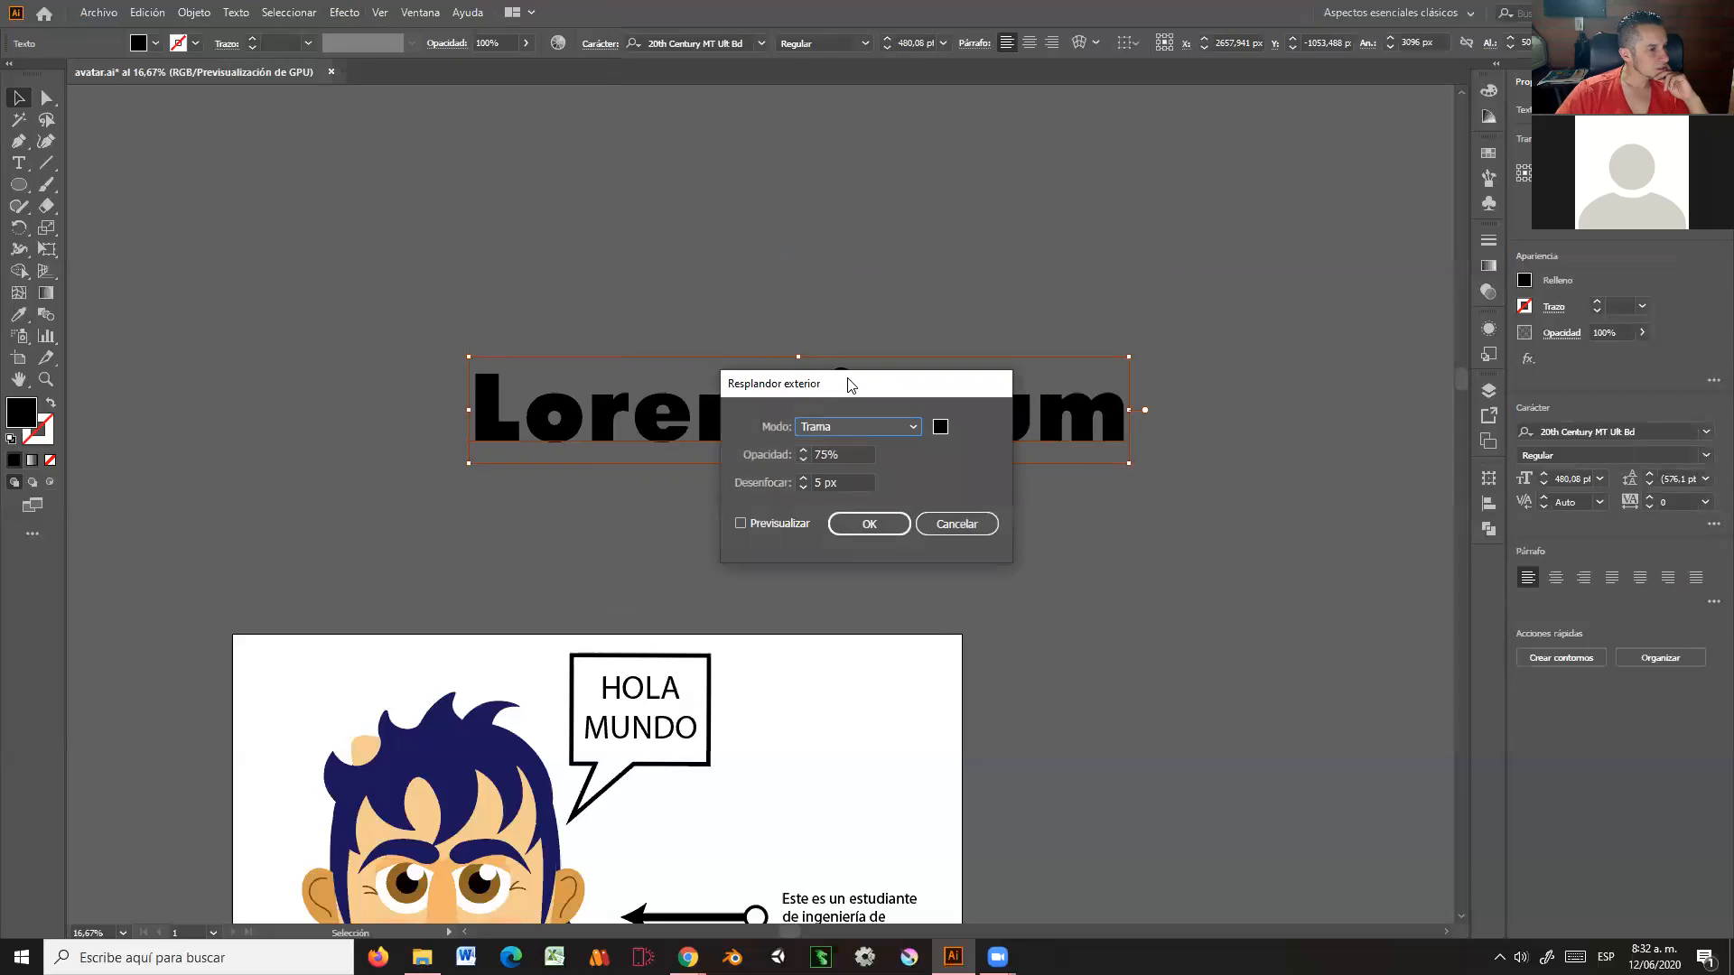
drag(849, 385, 1175, 126)
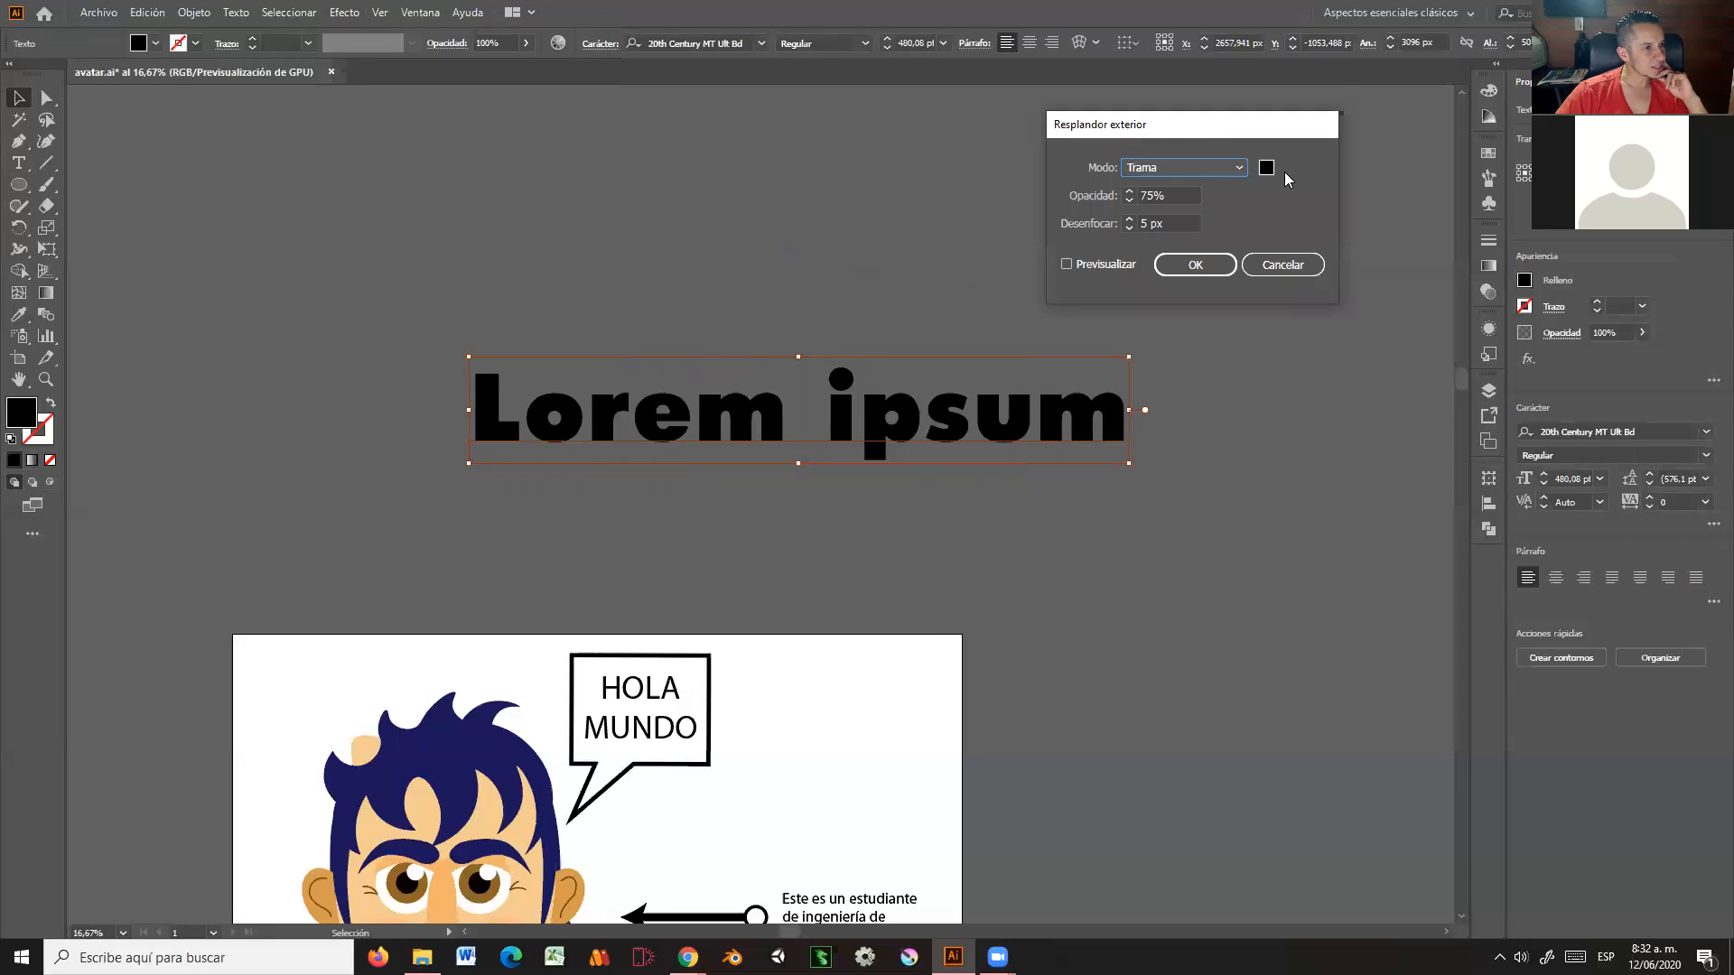
click(1268, 172)
drag(978, 273, 957, 262)
click(1321, 260)
click(1067, 264)
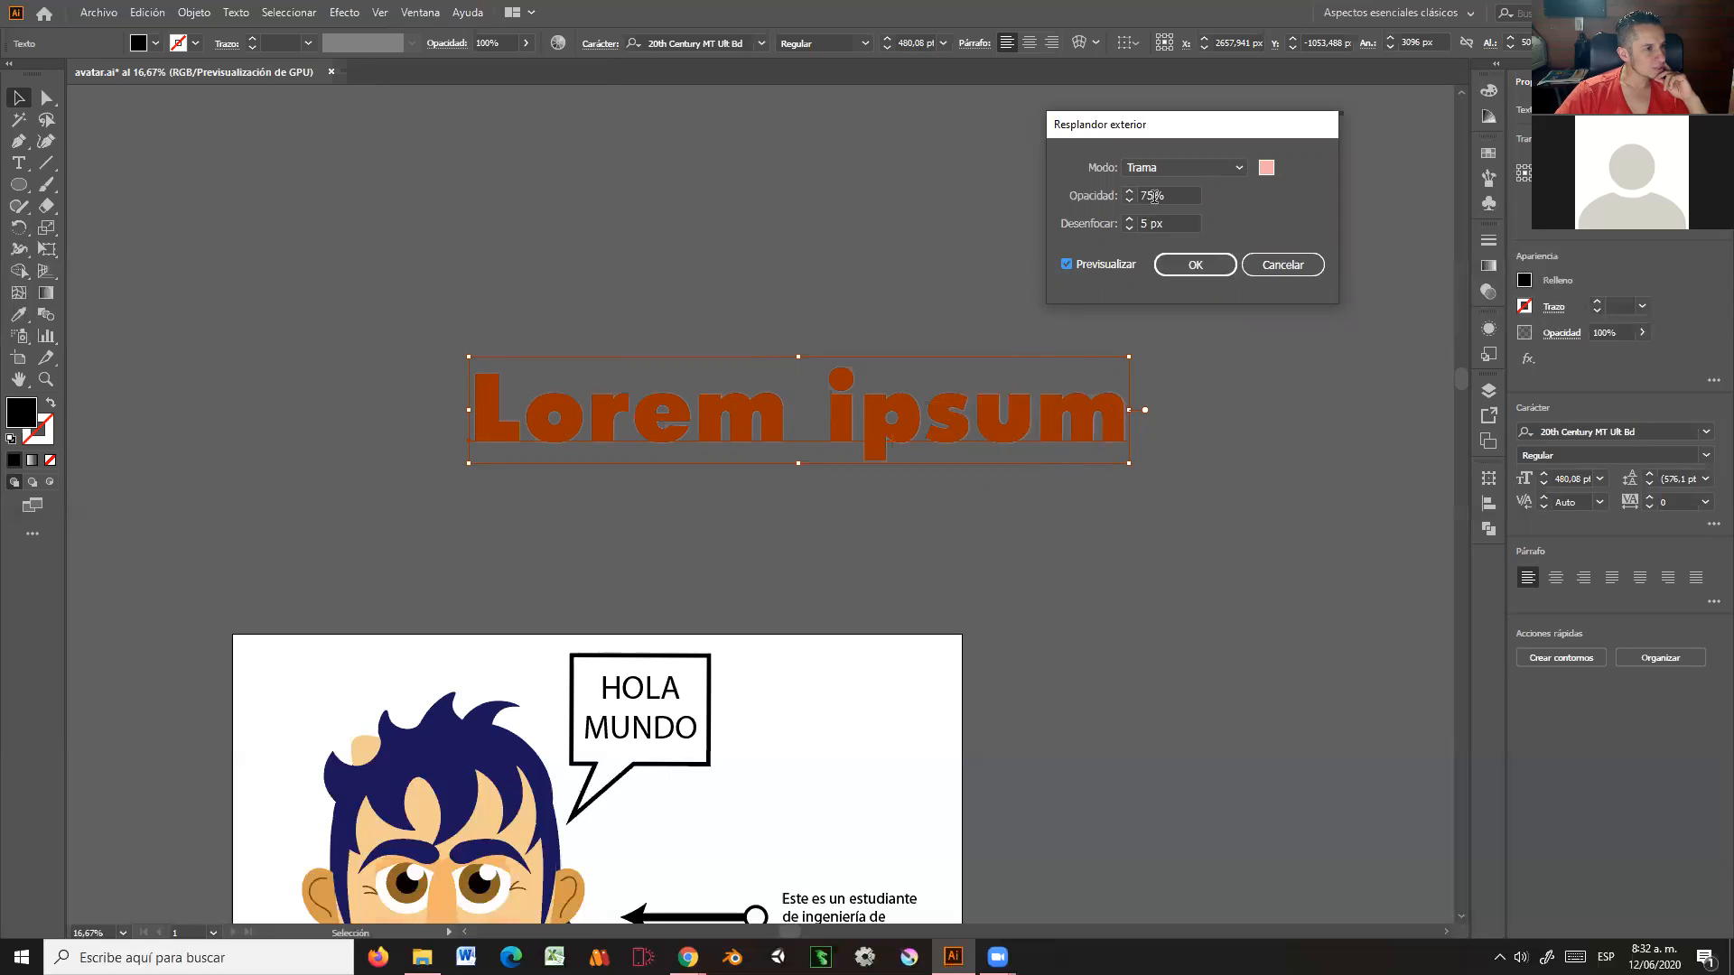
Step: Set the Outer Glow blur to 24 px, apply the effect and deselect the text
click(1136, 224)
scroll(1135, 223, up, 3)
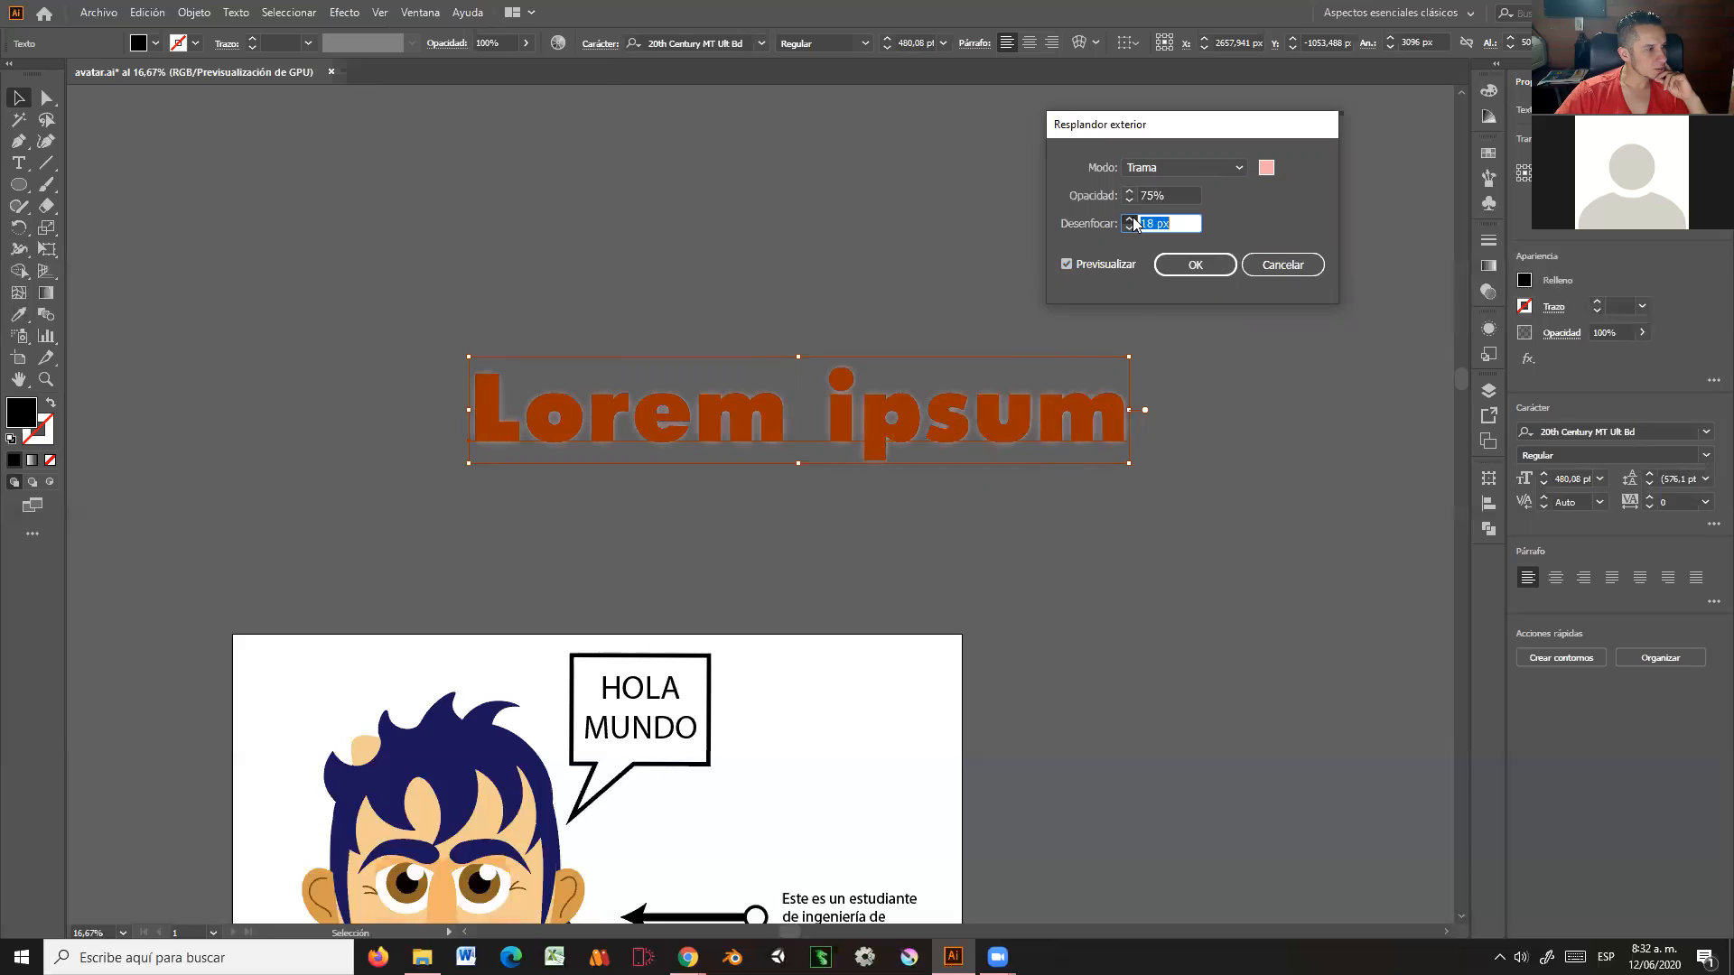
click(1199, 266)
click(173, 419)
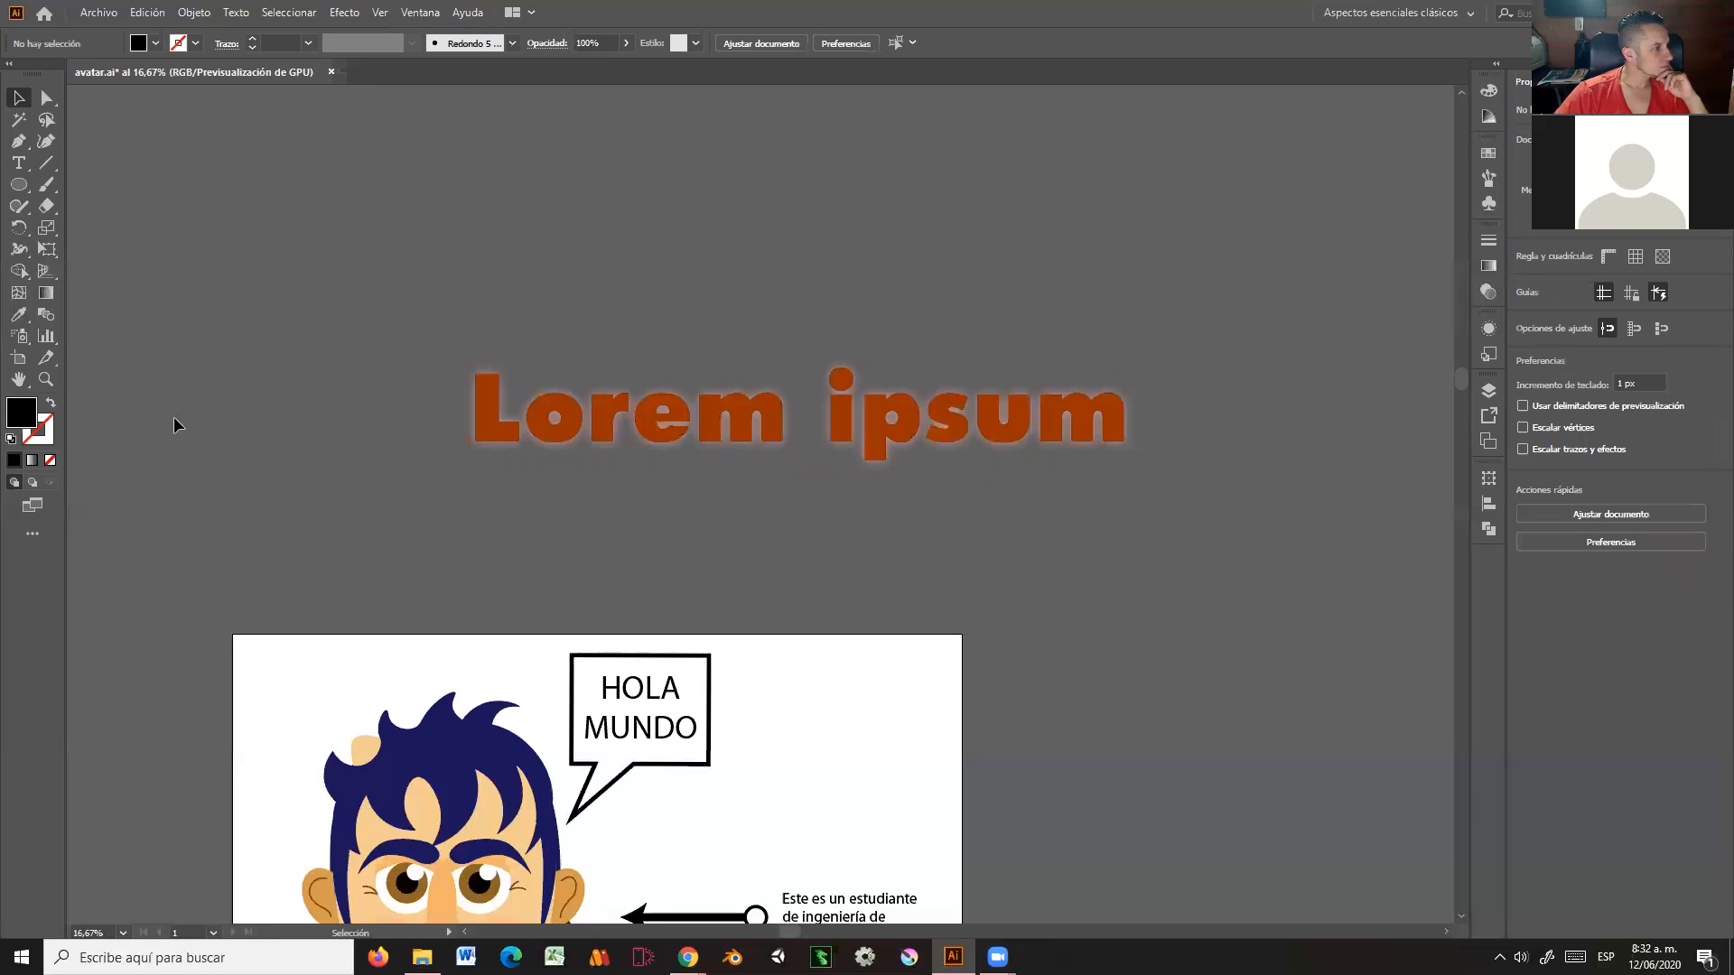
Step: Examine the glow around the letters of Lorem ipsum at close range
click(46, 380)
drag(648, 344, 1029, 708)
key(space)
drag(814, 688, 1124, 476)
drag(578, 504, 392, 493)
drag(688, 505, 369, 599)
drag(750, 540, 286, 472)
drag(756, 542, 185, 531)
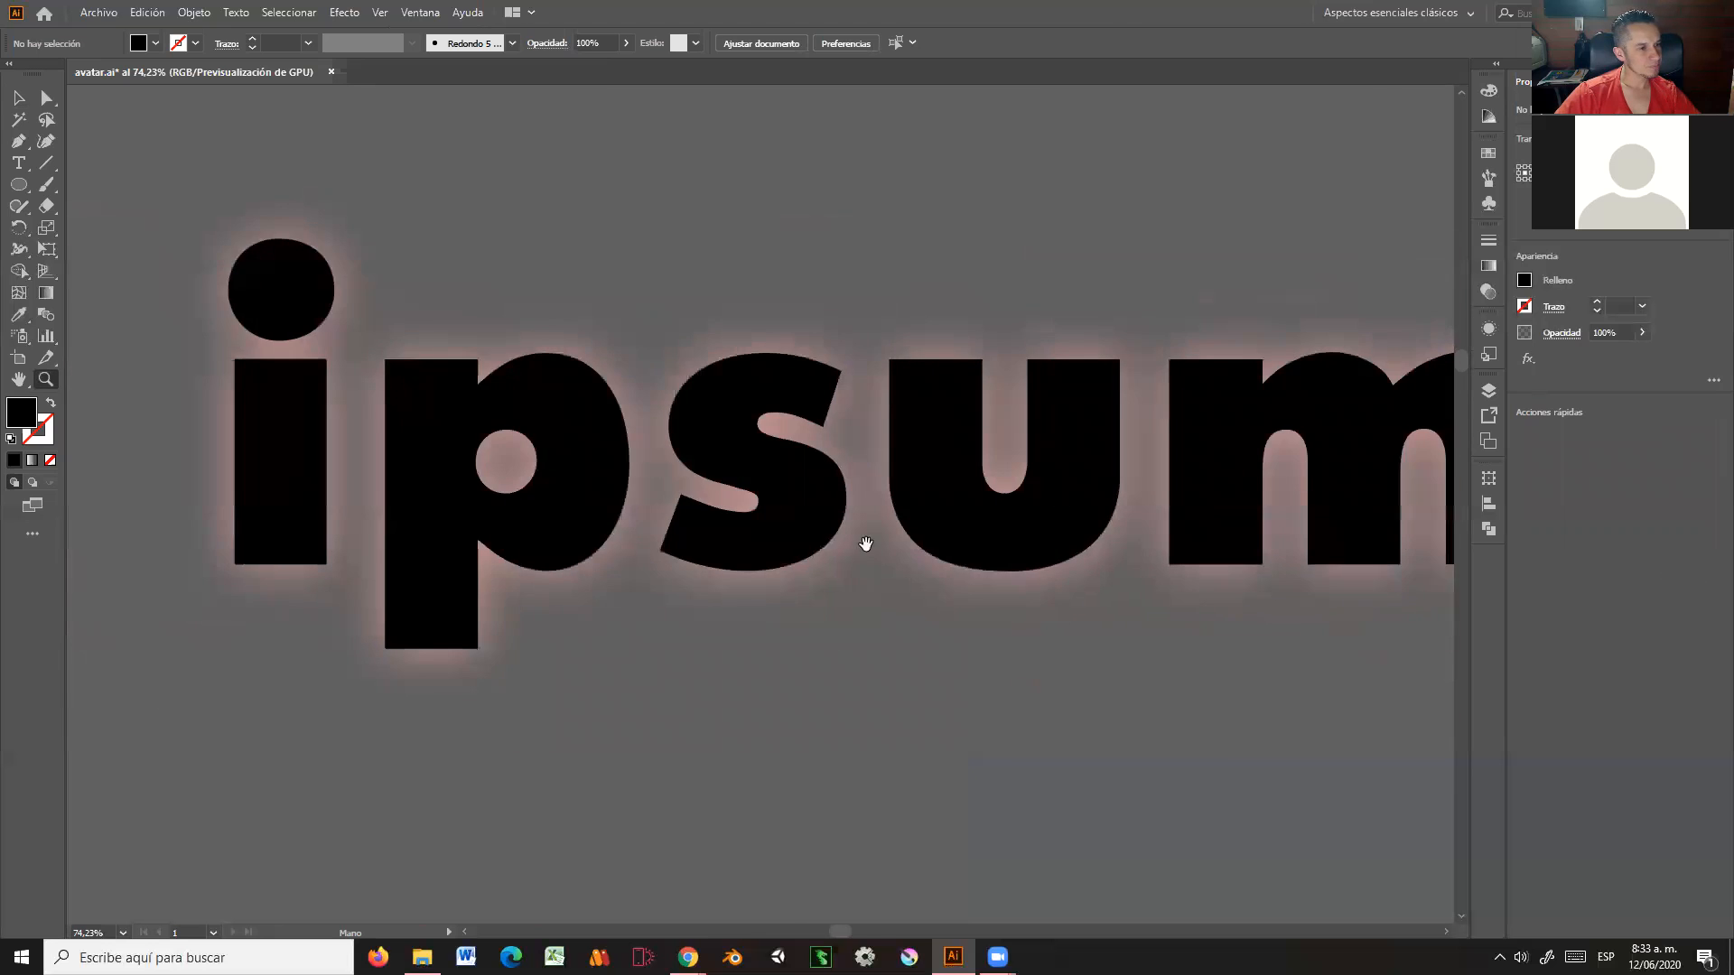
drag(863, 542, 338, 542)
drag(748, 557, 1088, 566)
drag(815, 545, 1072, 536)
drag(758, 540, 713, 545)
alt+click(744, 465)
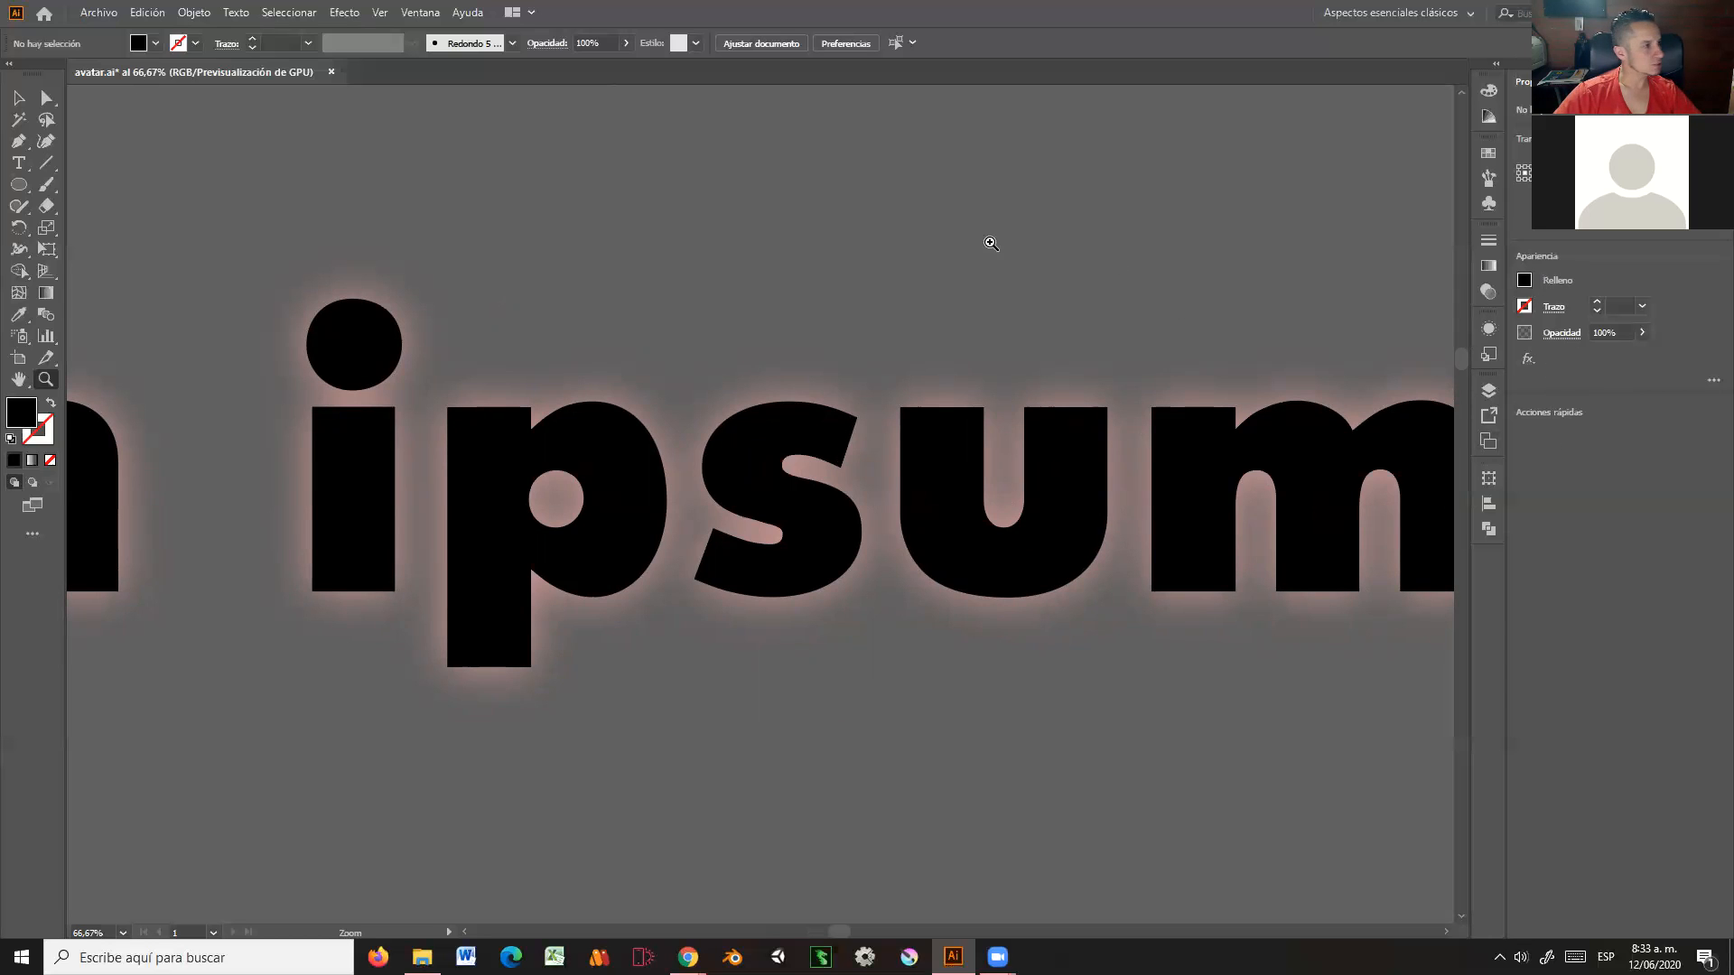
Step: Edit the text's existing Outer Glow effect to use light blue ADD0F2 as its color
click(19, 97)
click(592, 432)
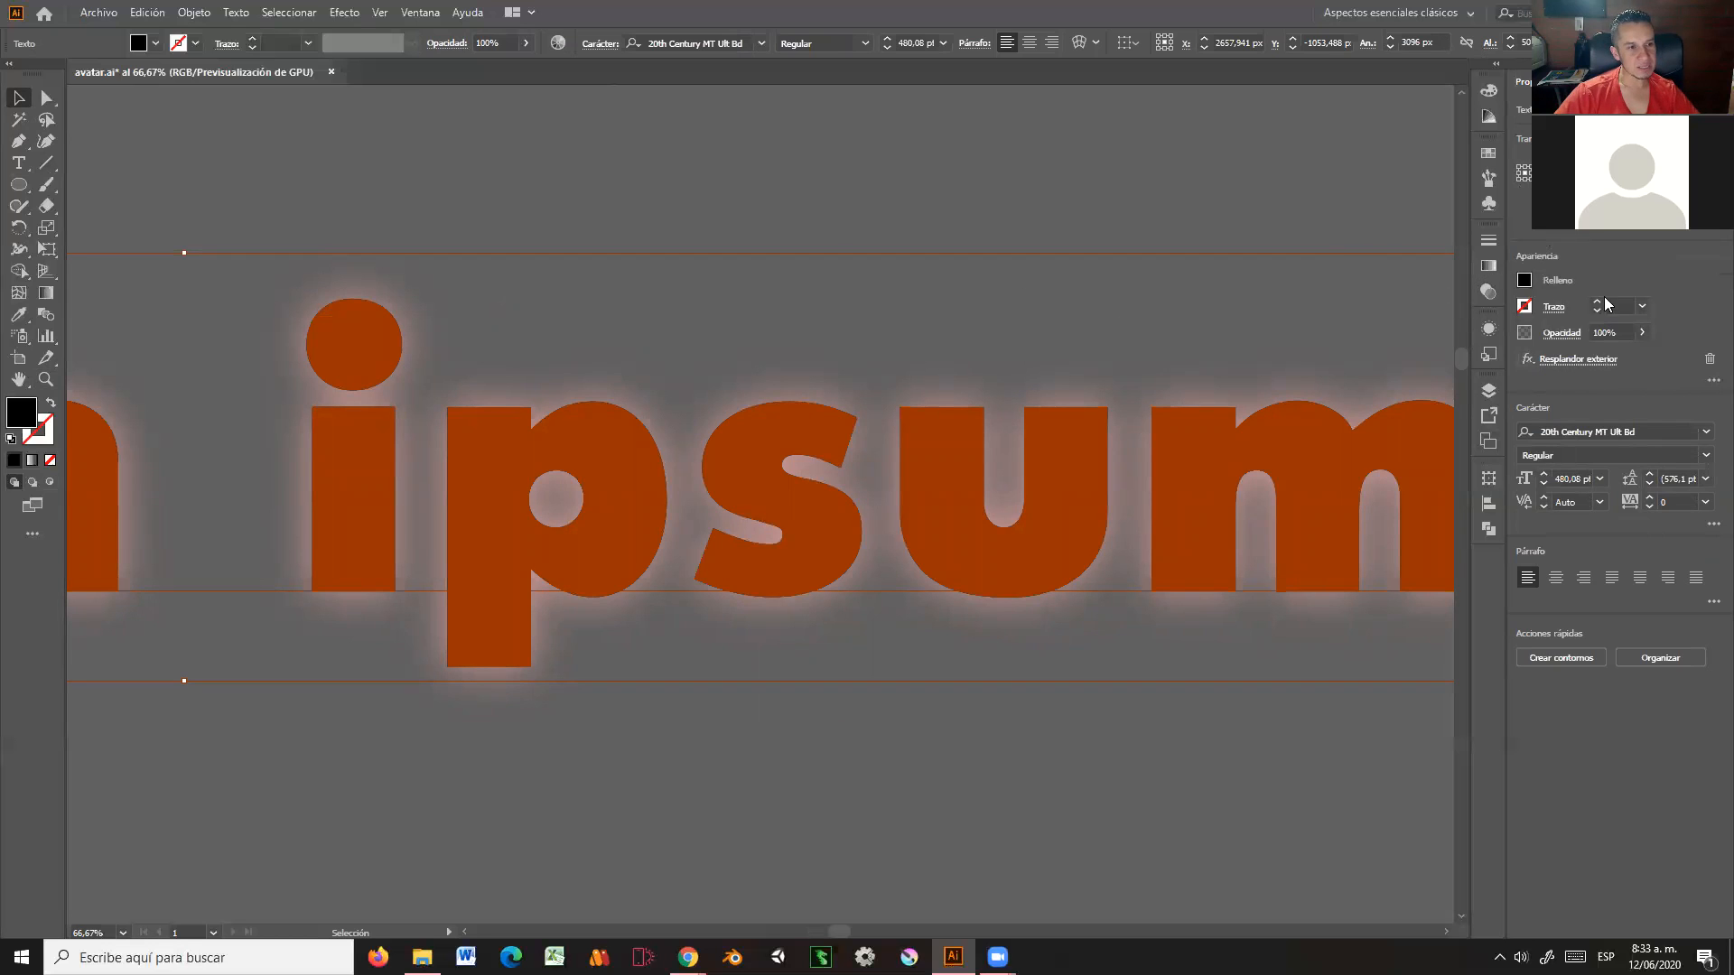
click(1565, 360)
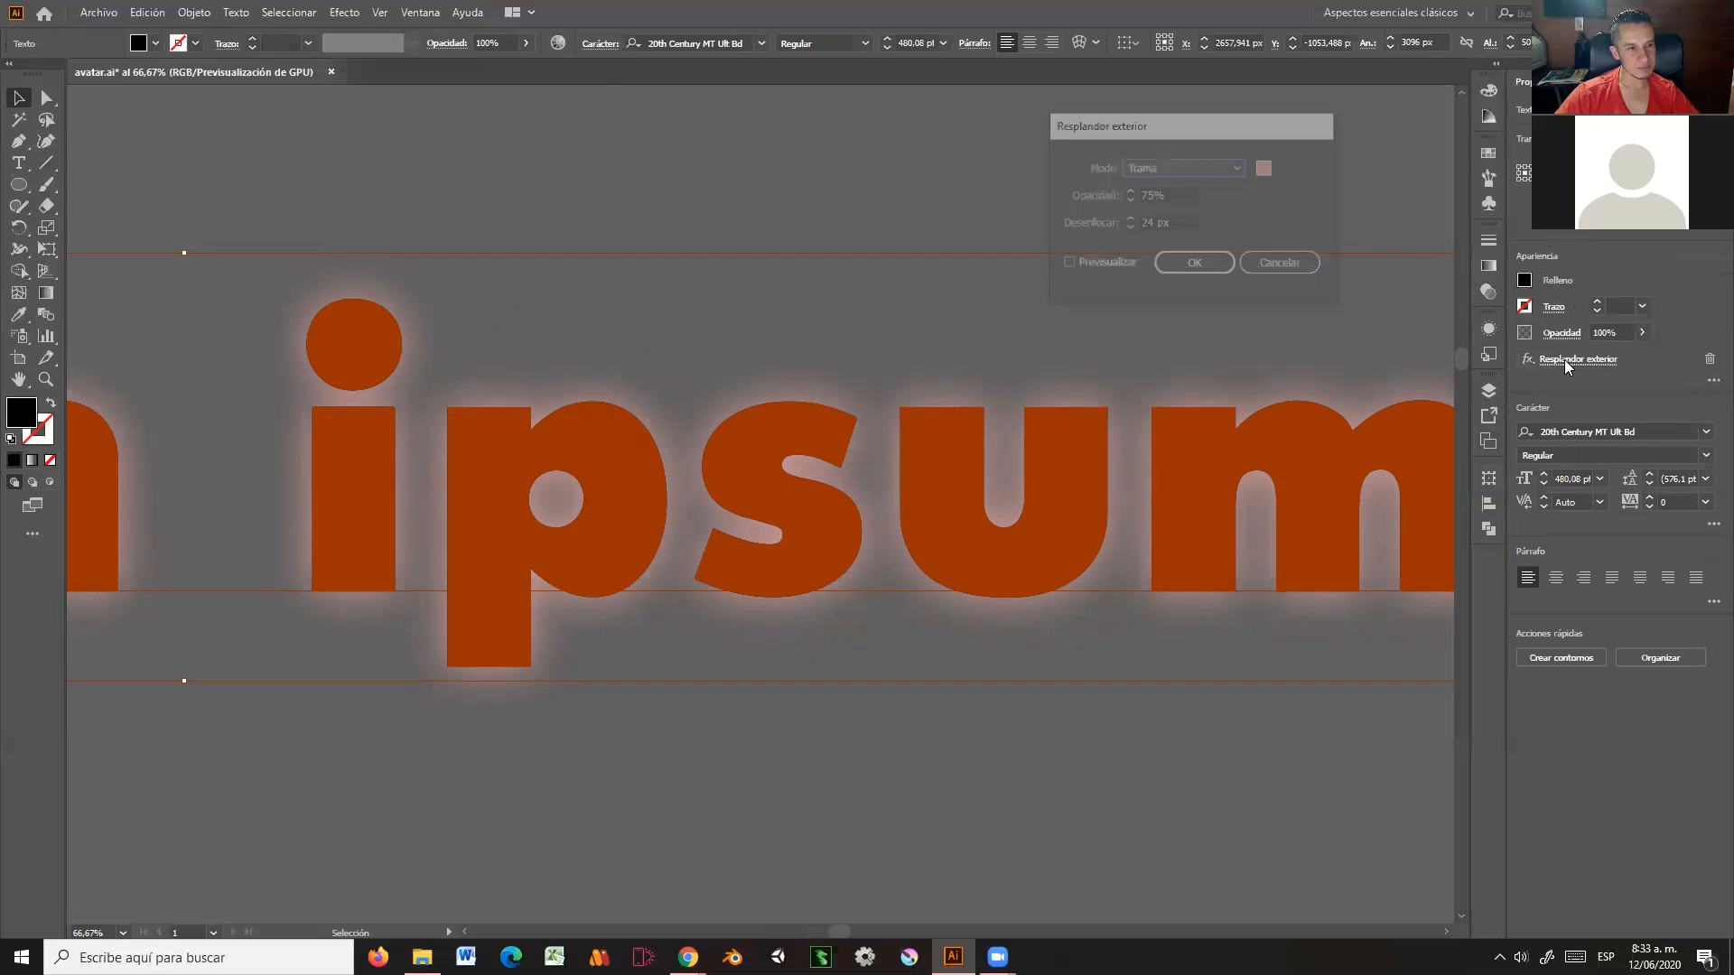
click(1265, 169)
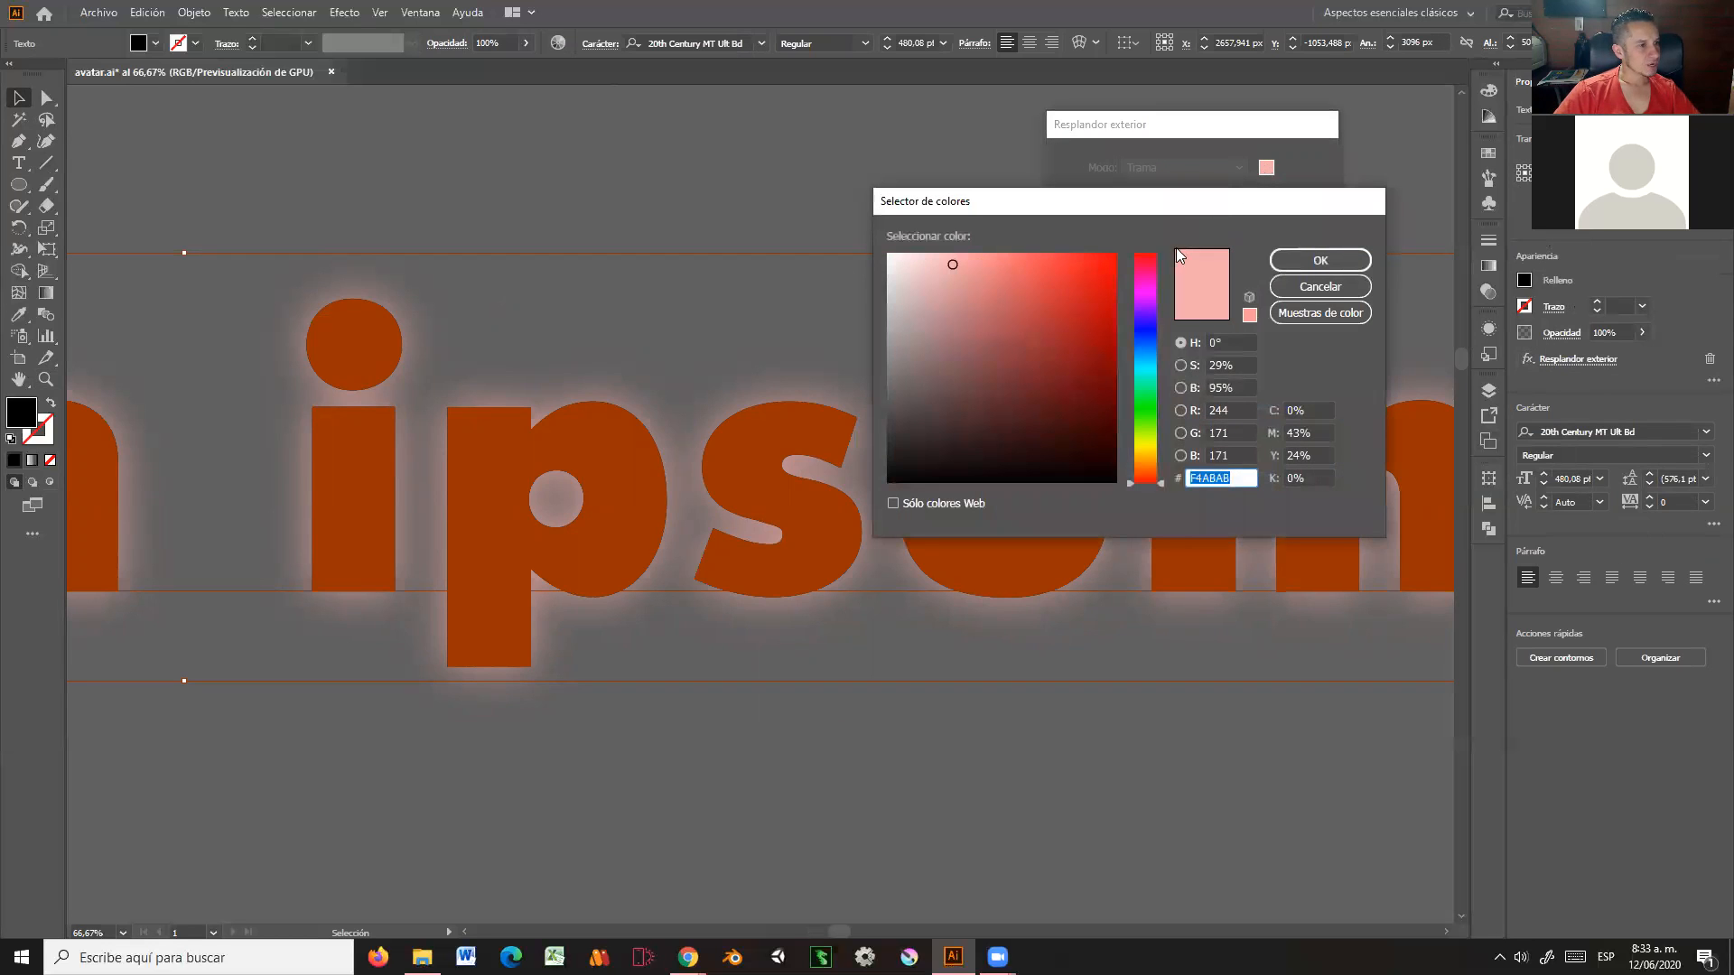
click(1148, 345)
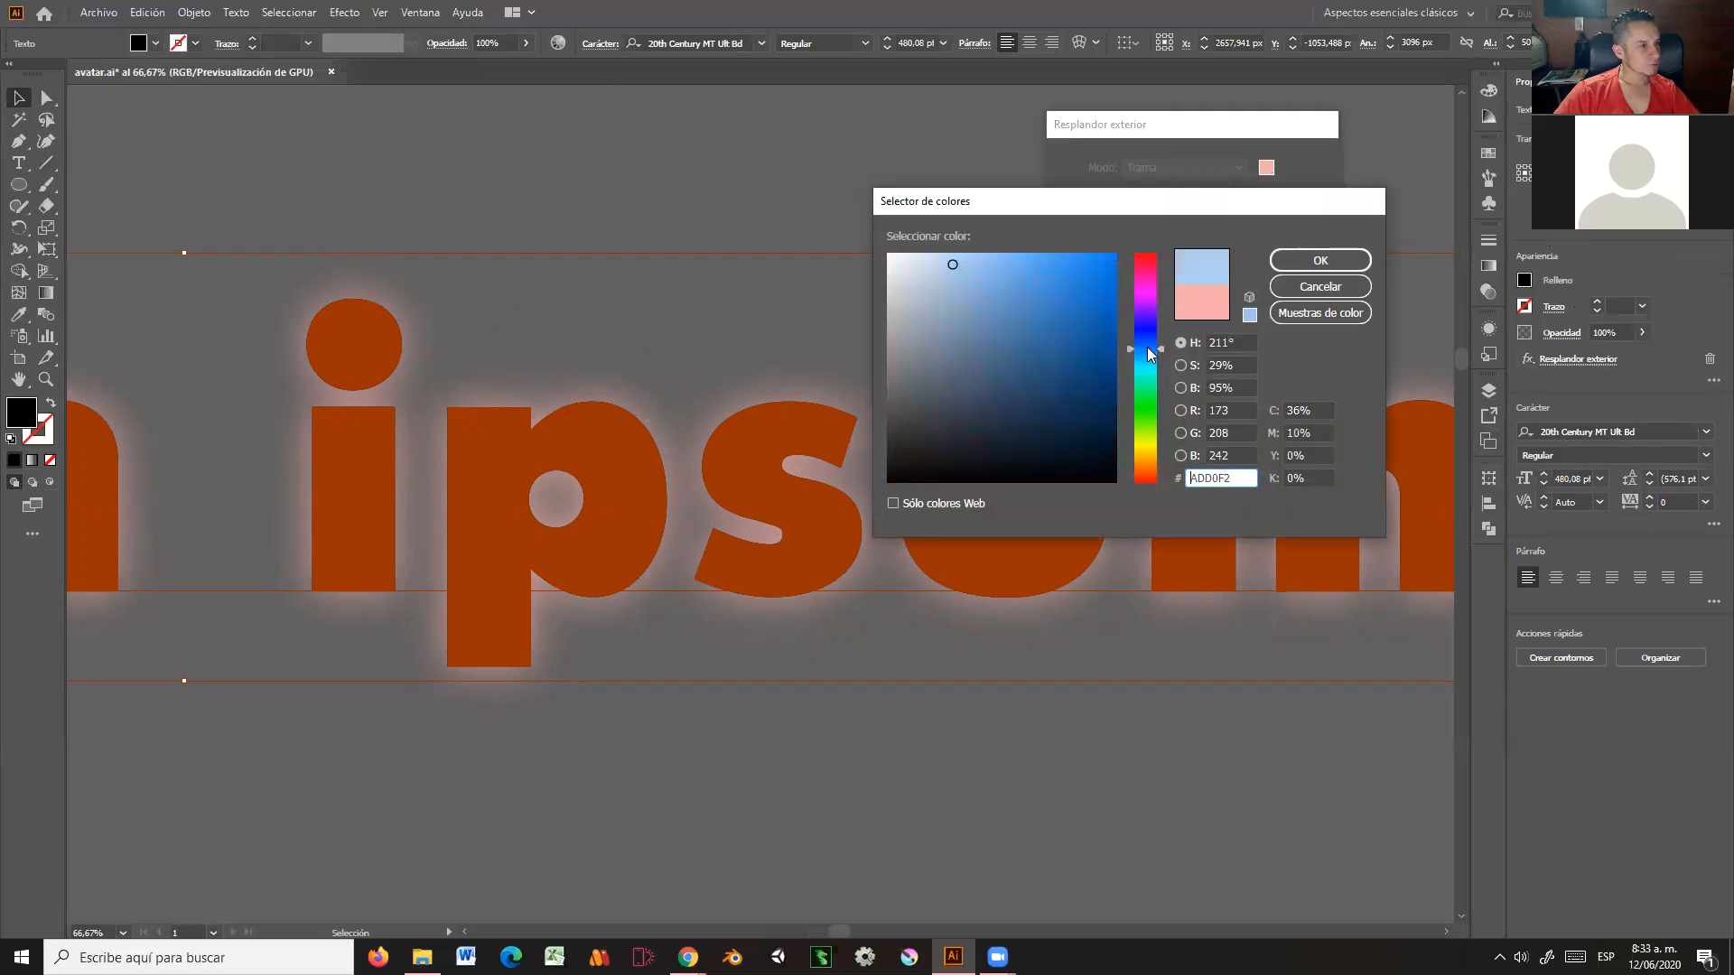
click(1306, 261)
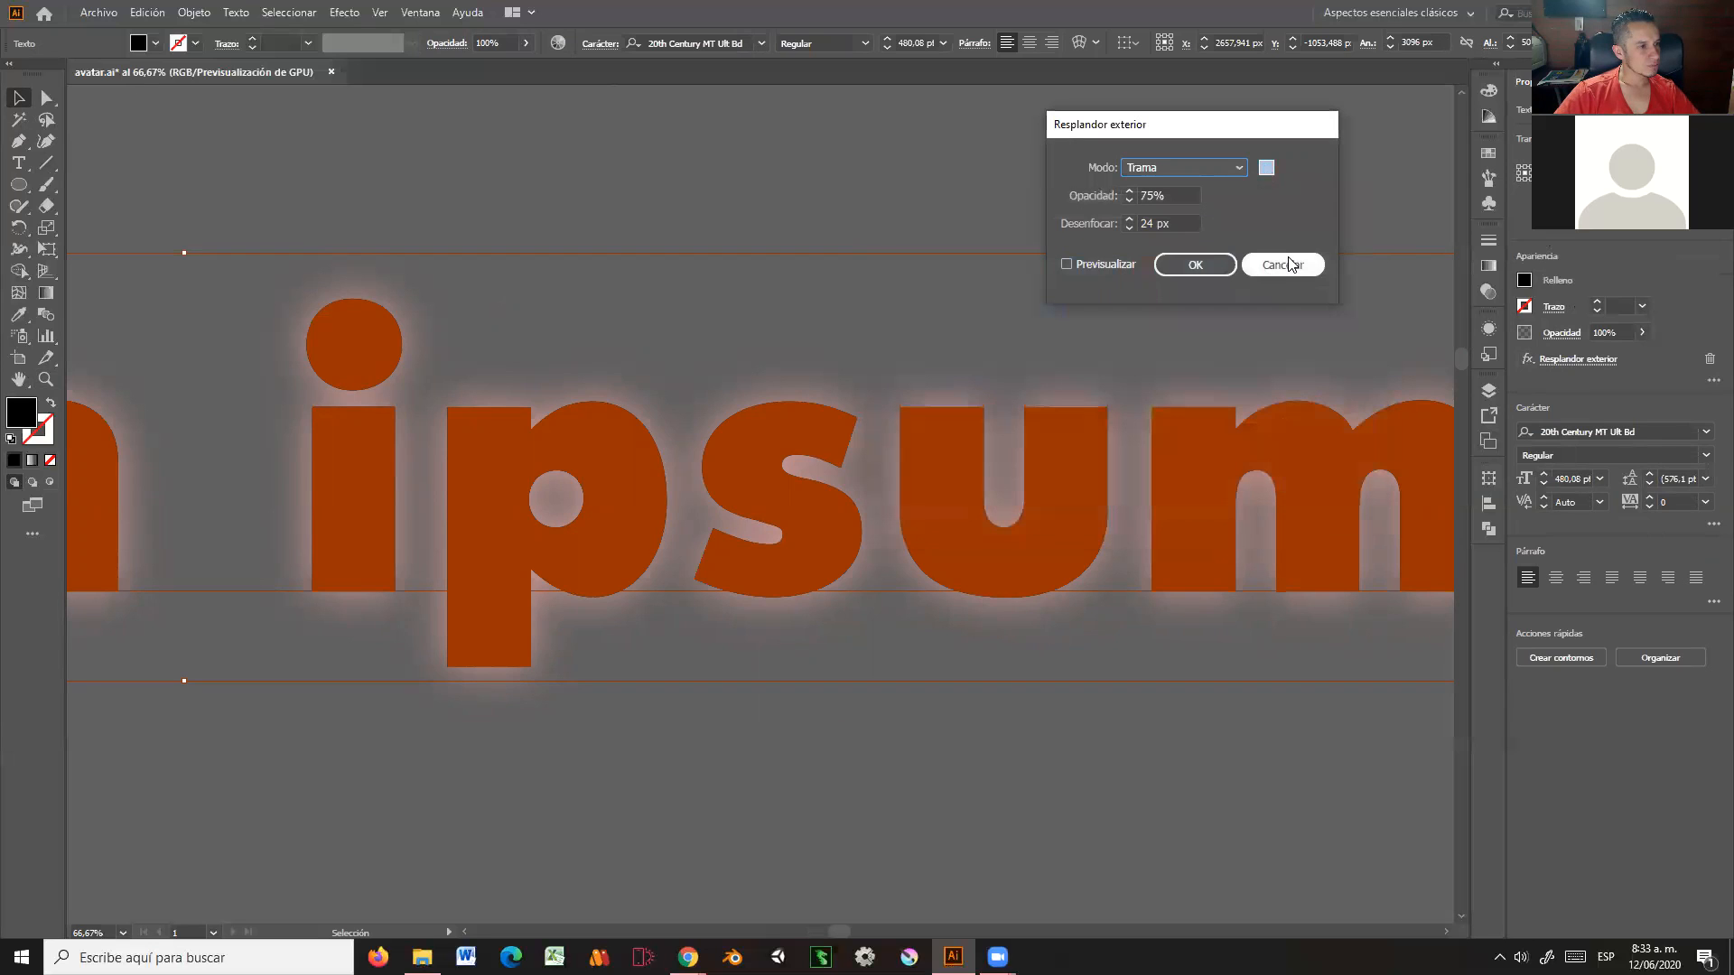
click(1067, 265)
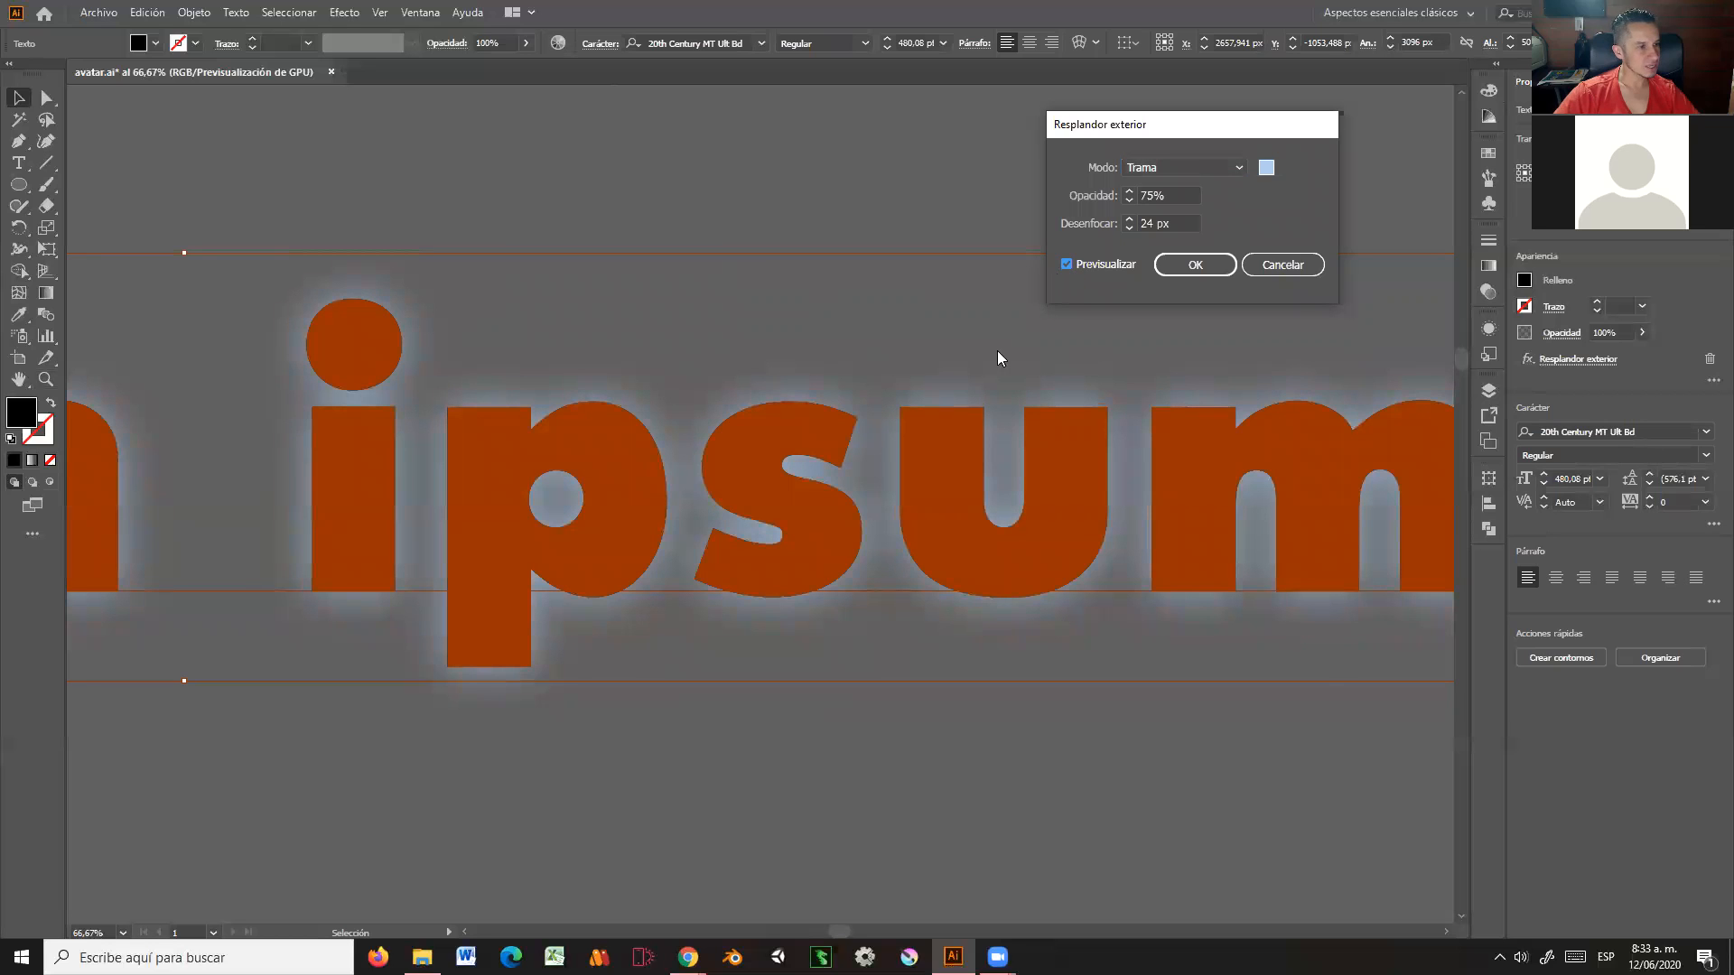
click(1196, 264)
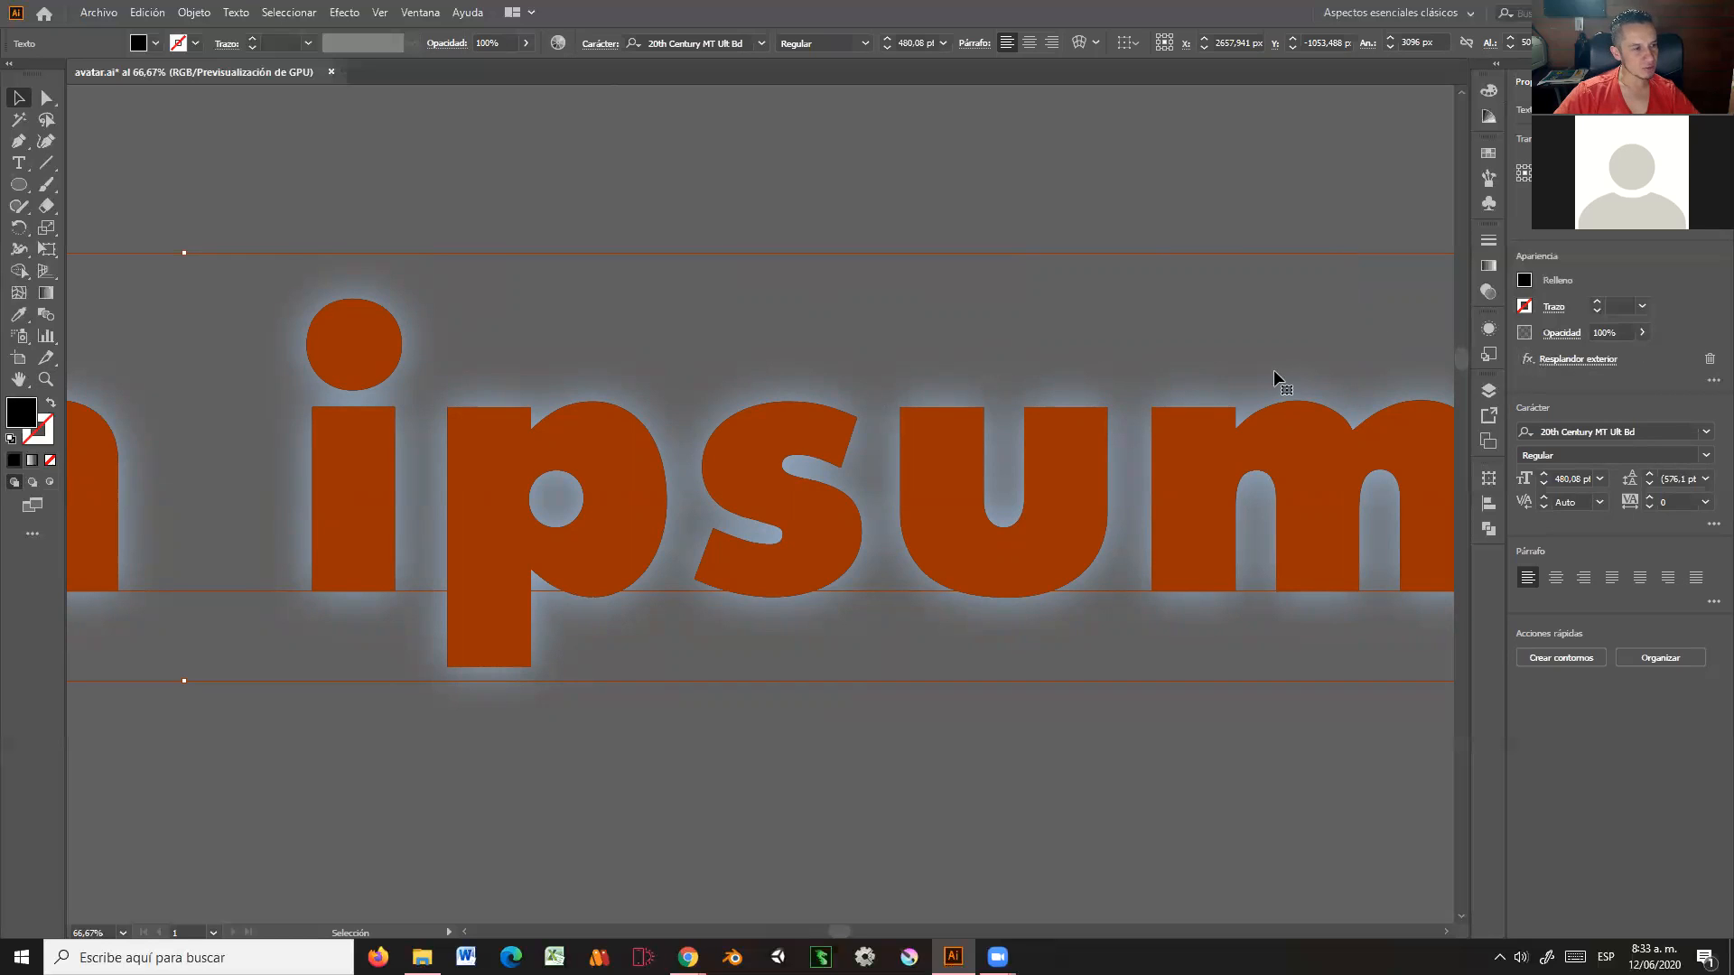
Step: Remove the Outer Glow effect from the Lorem ipsum text and deselect it
click(1710, 362)
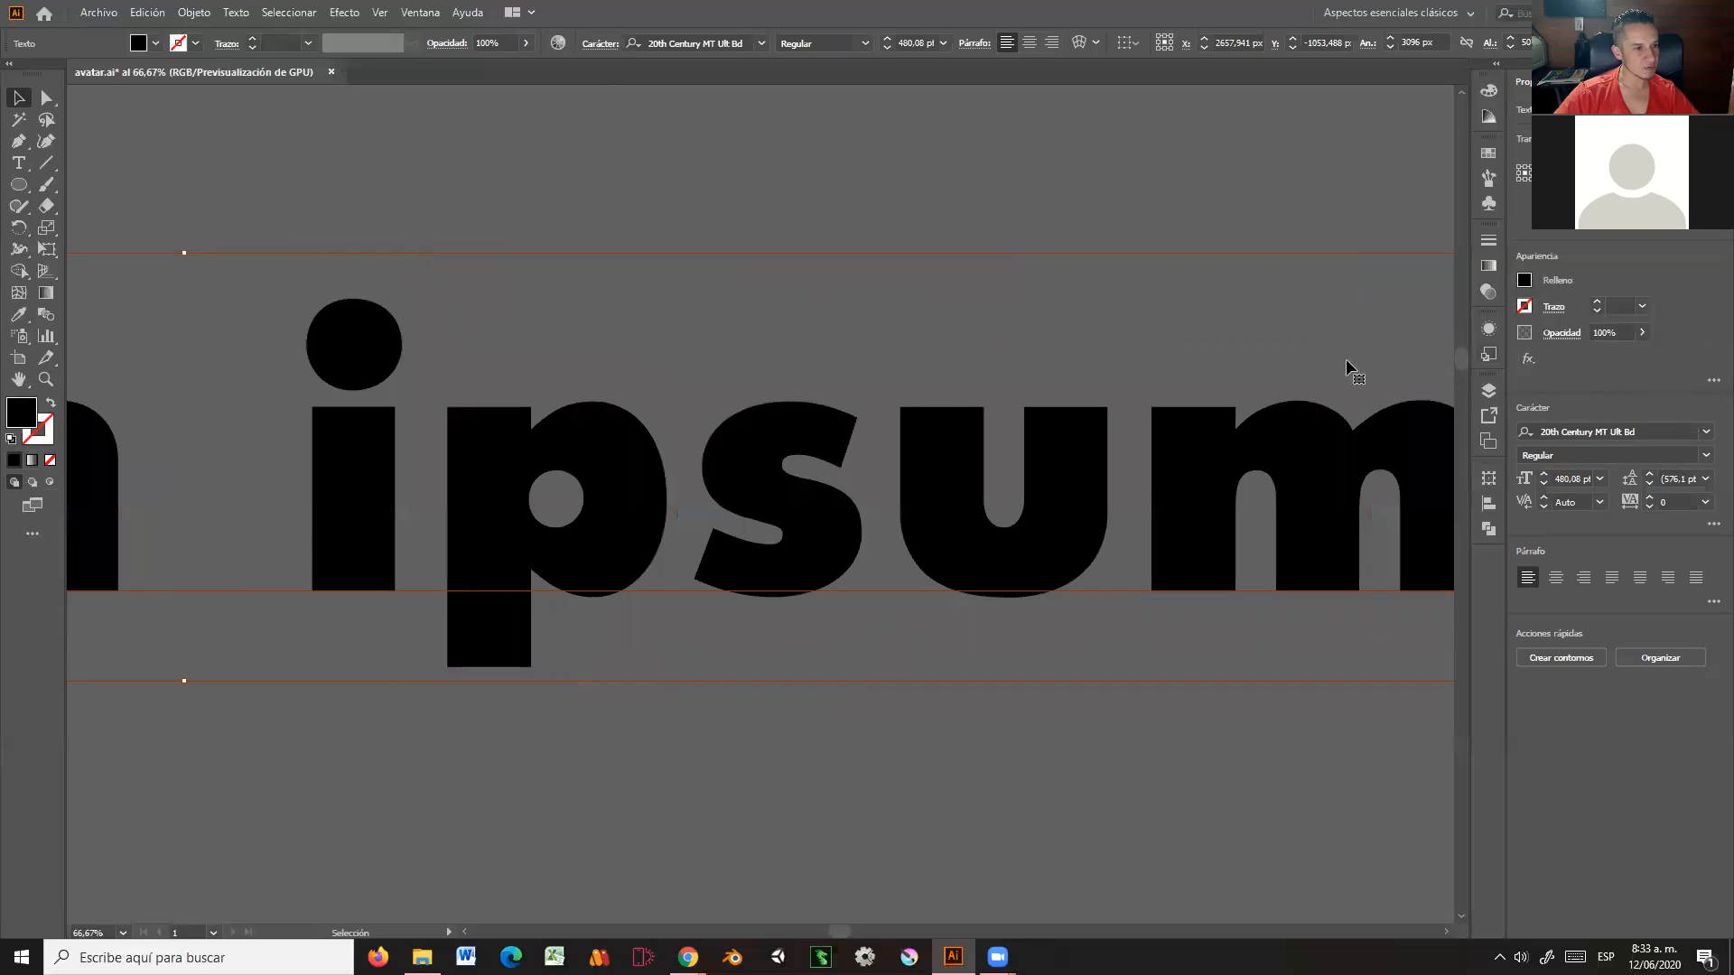
click(1143, 216)
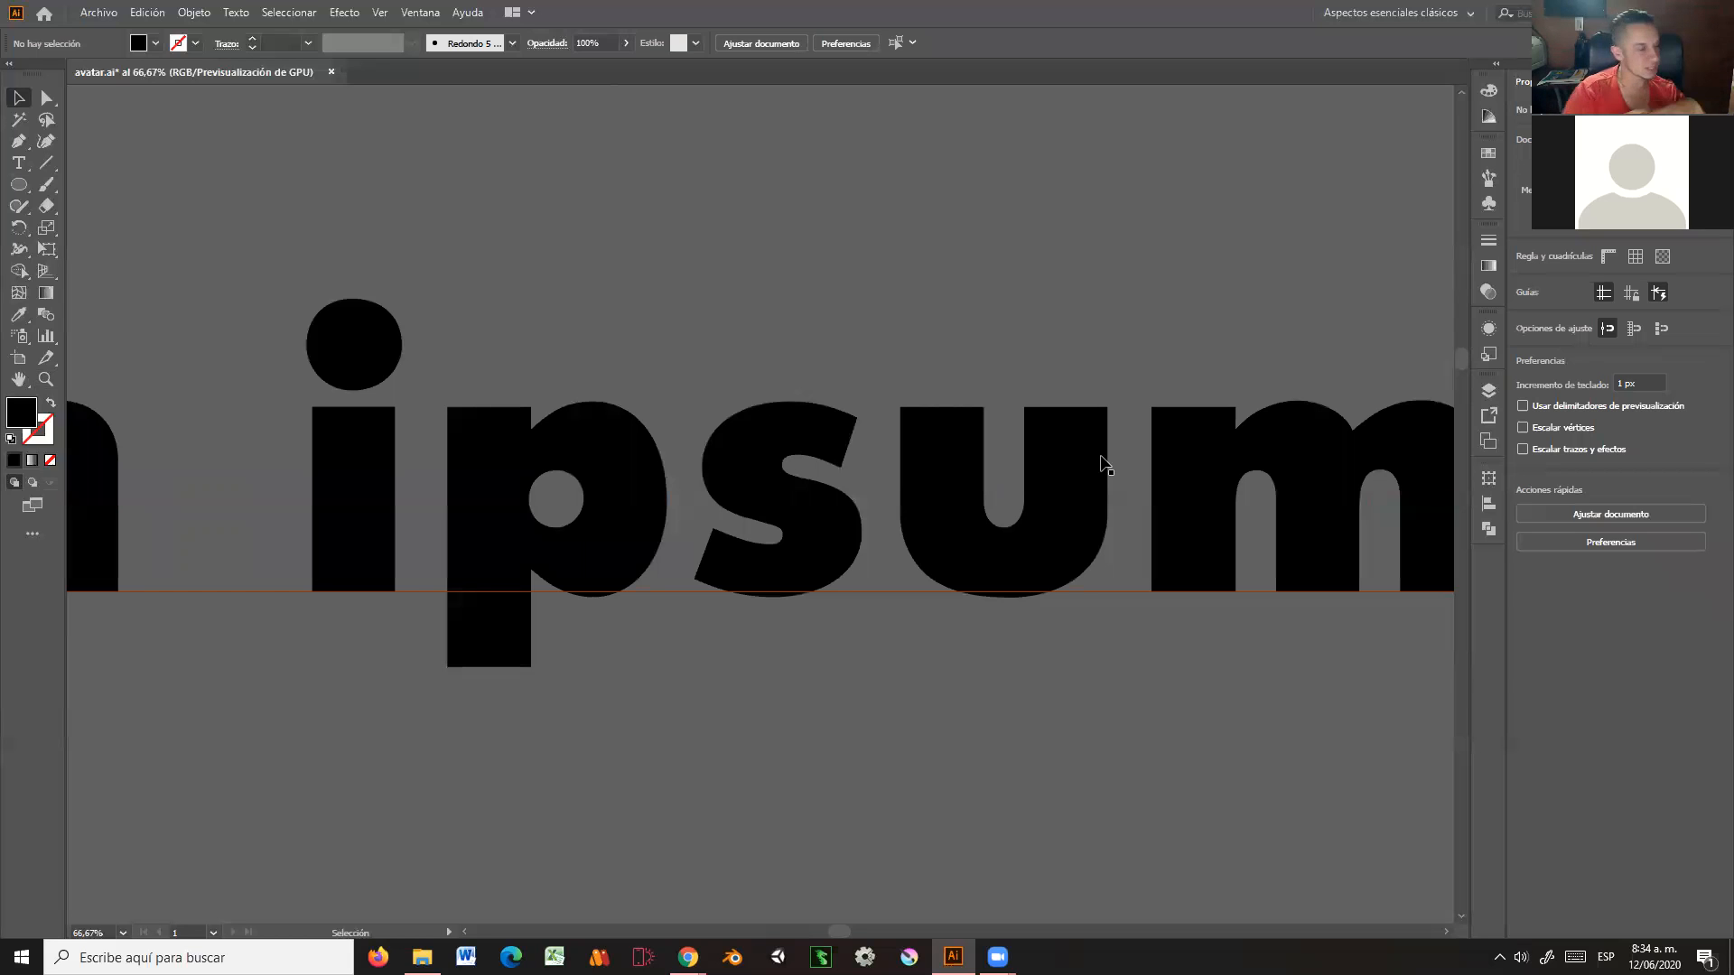
Step: Fill the Lorem ipsum text with white (FFFFFF) and deselect it
click(1105, 462)
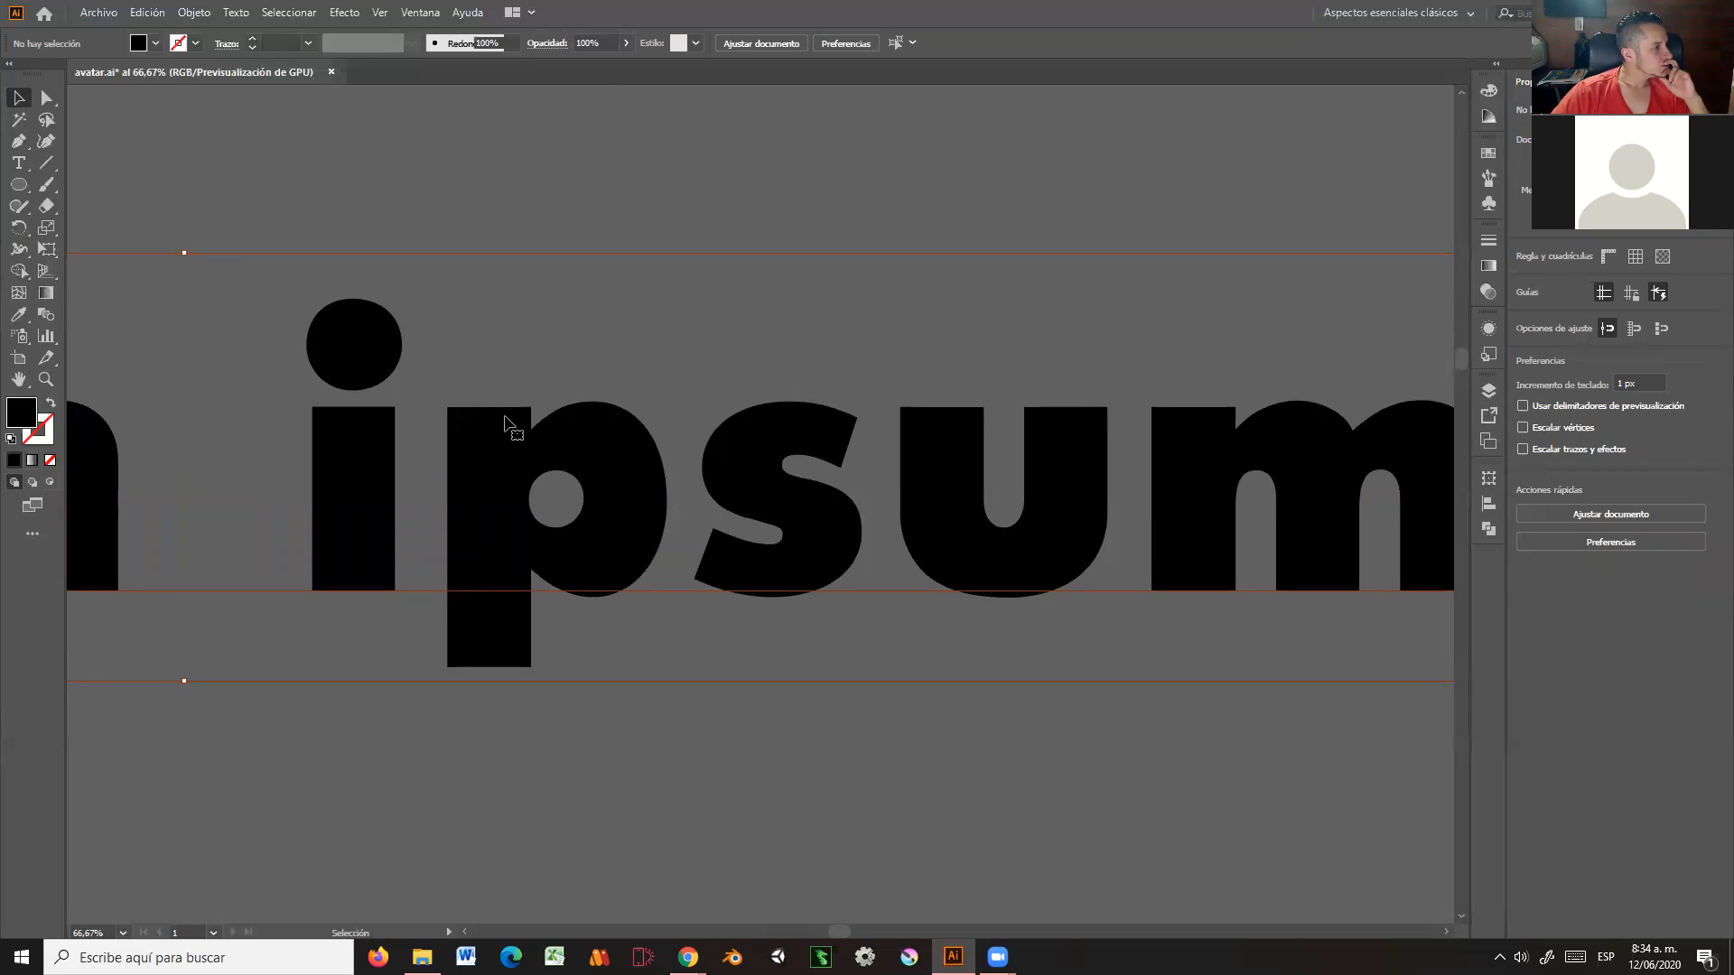
double_click(30, 415)
drag(908, 271, 888, 282)
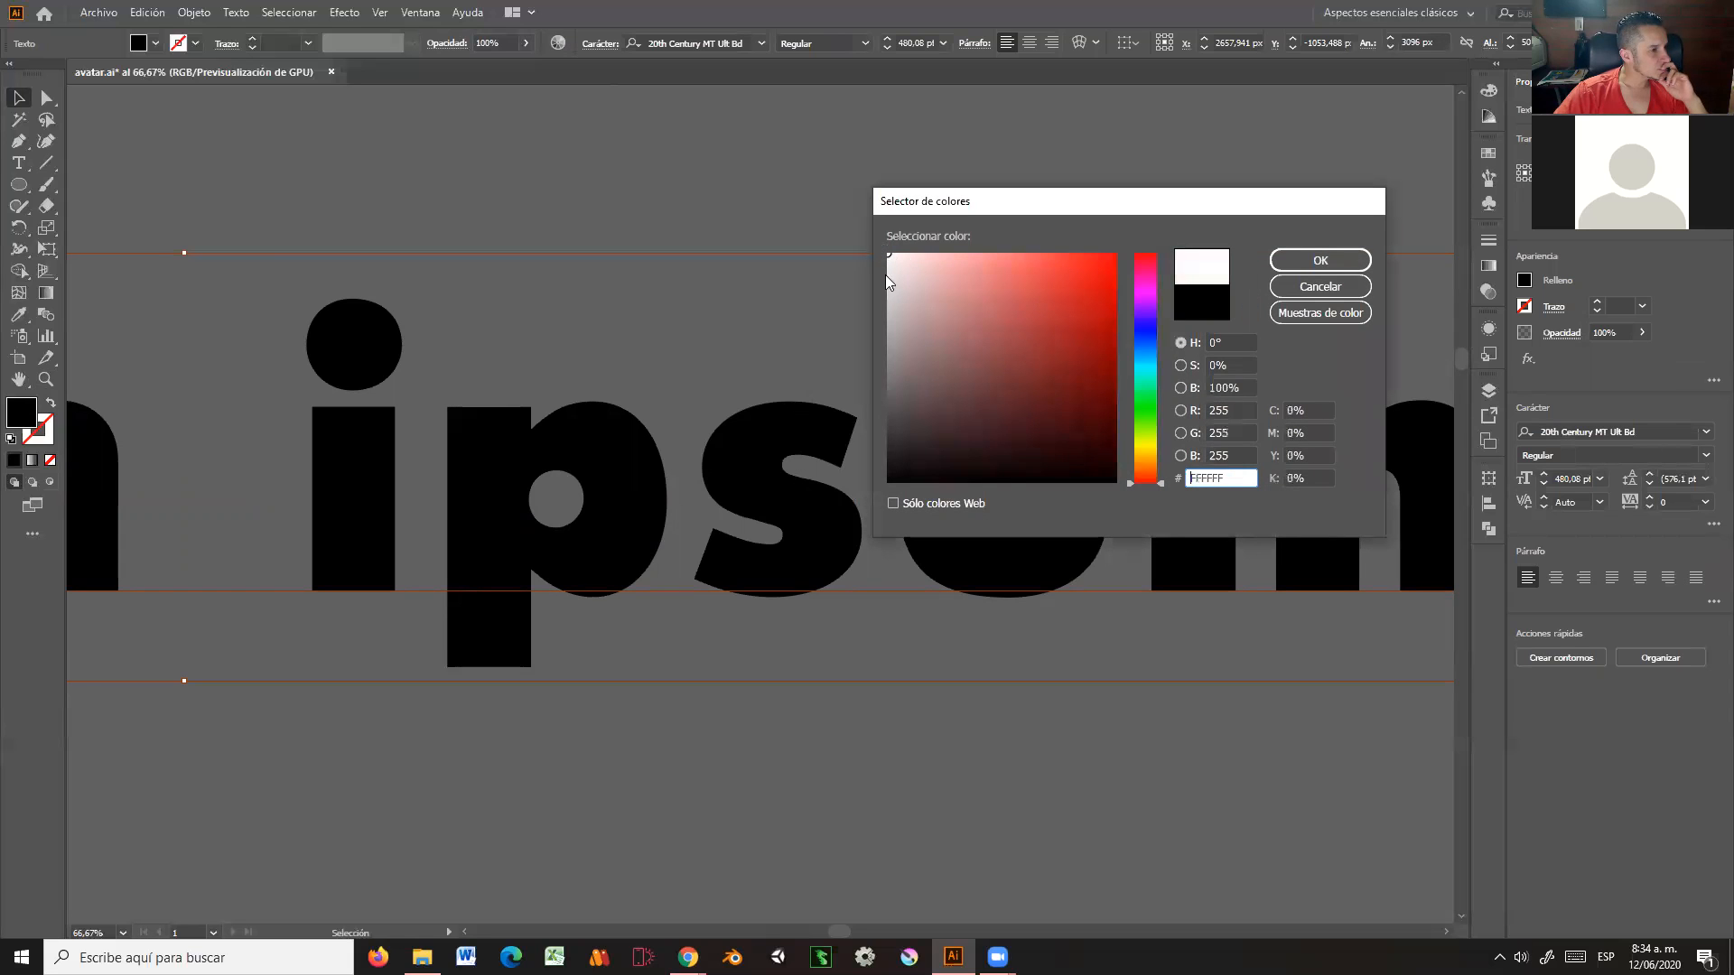
click(1301, 260)
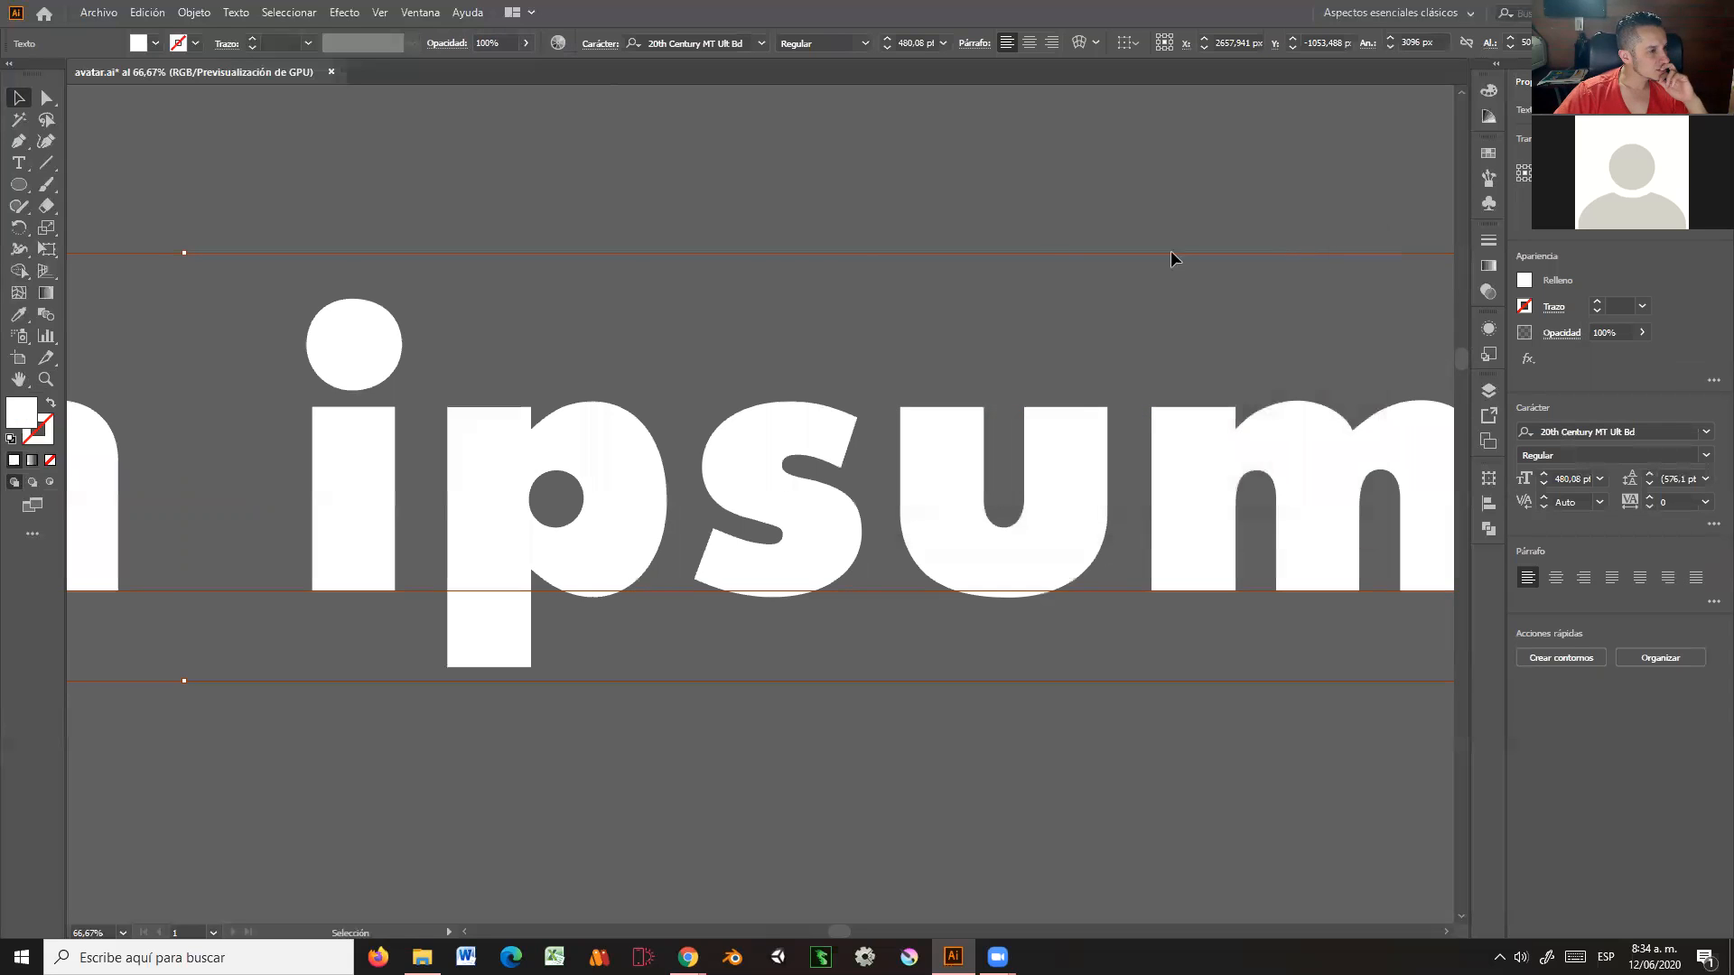
click(1055, 188)
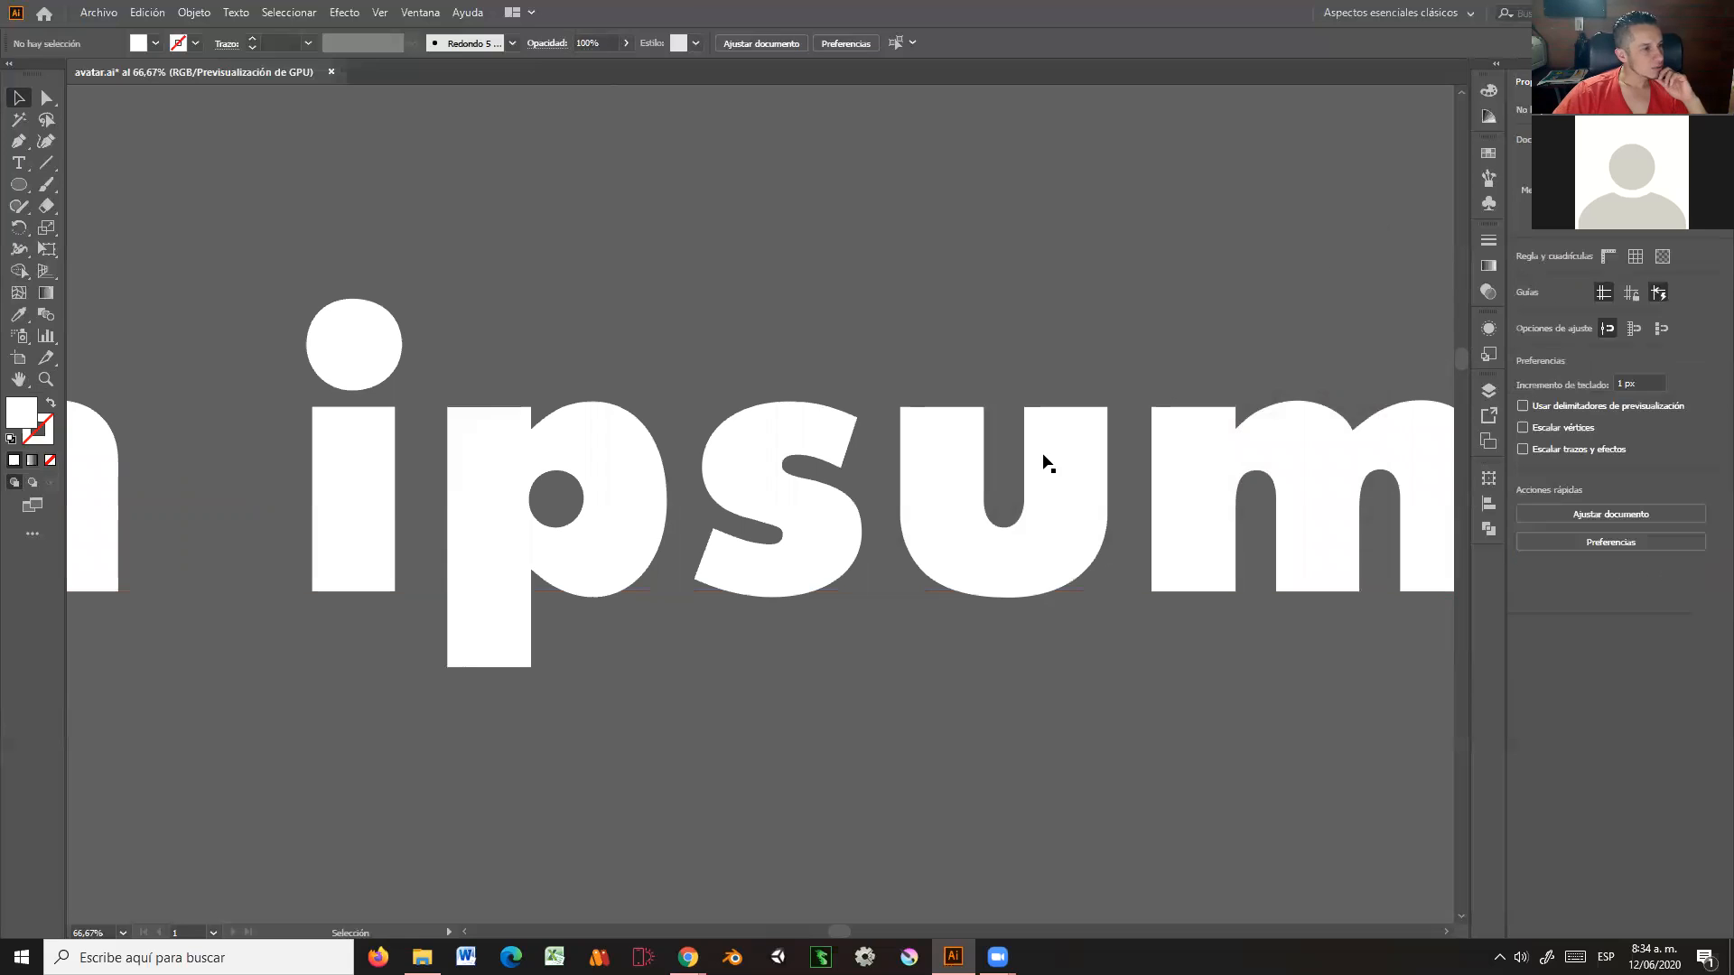
Step: Start a Drop Shadow effect on the Lorem ipsum text with preview enabled and a 6 px blur
key(ctrl+a)
click(344, 12)
mouse_move(538, 197)
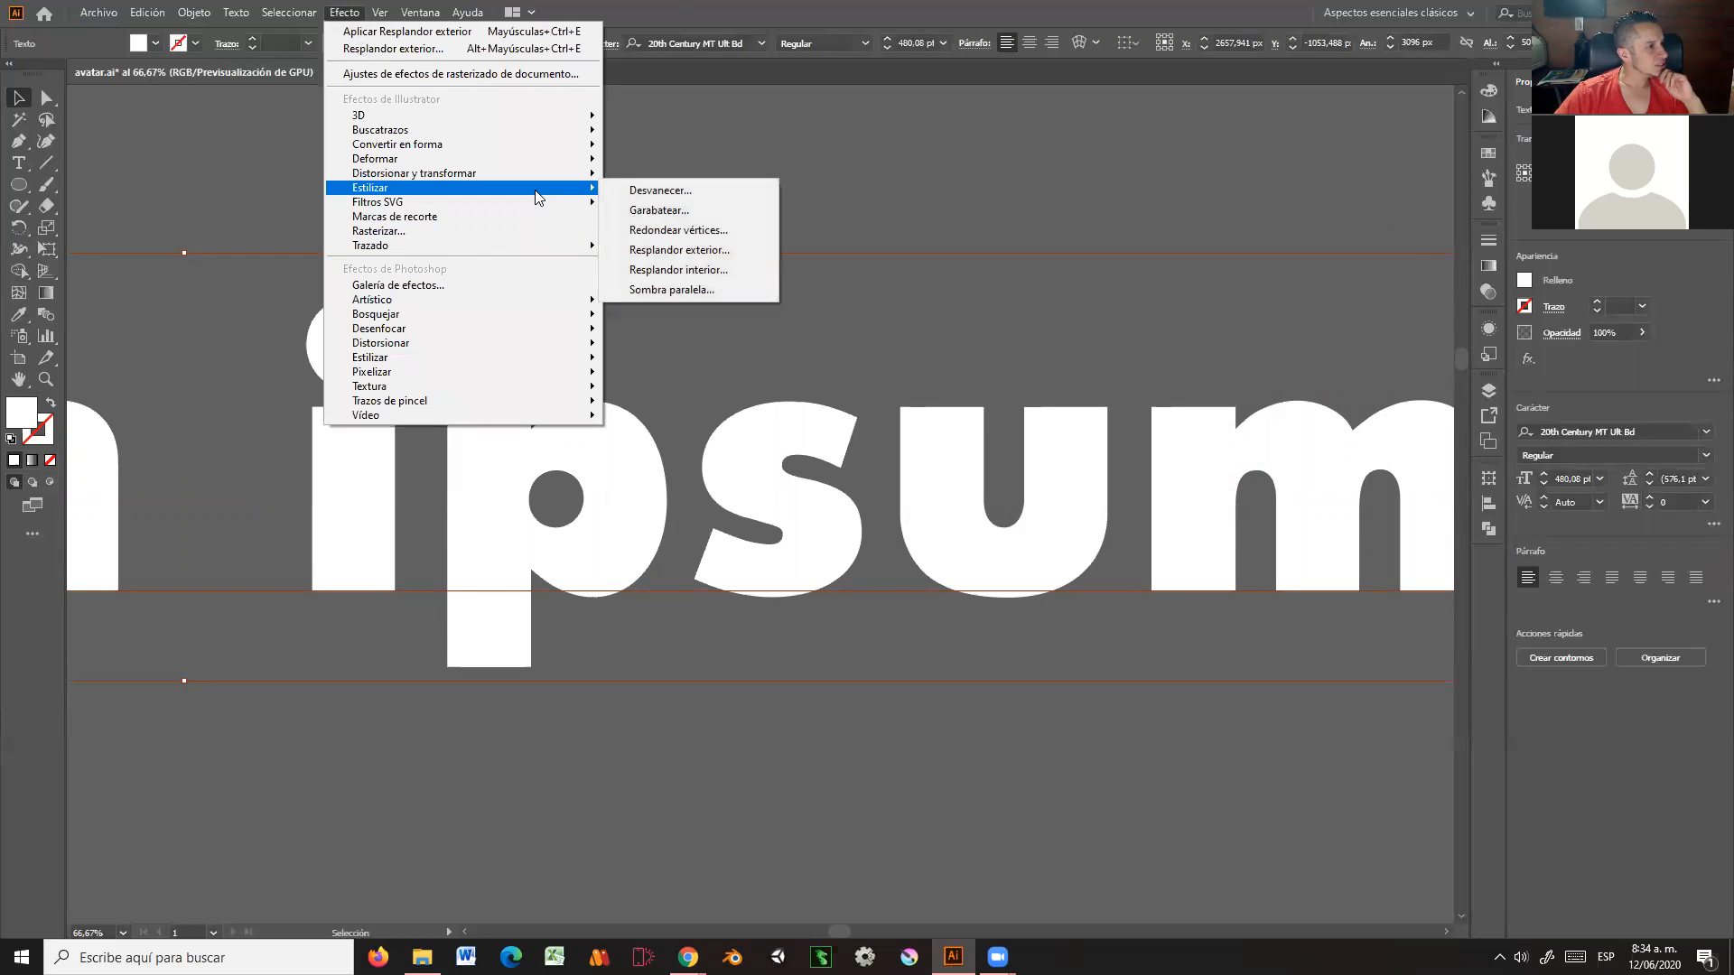
click(690, 291)
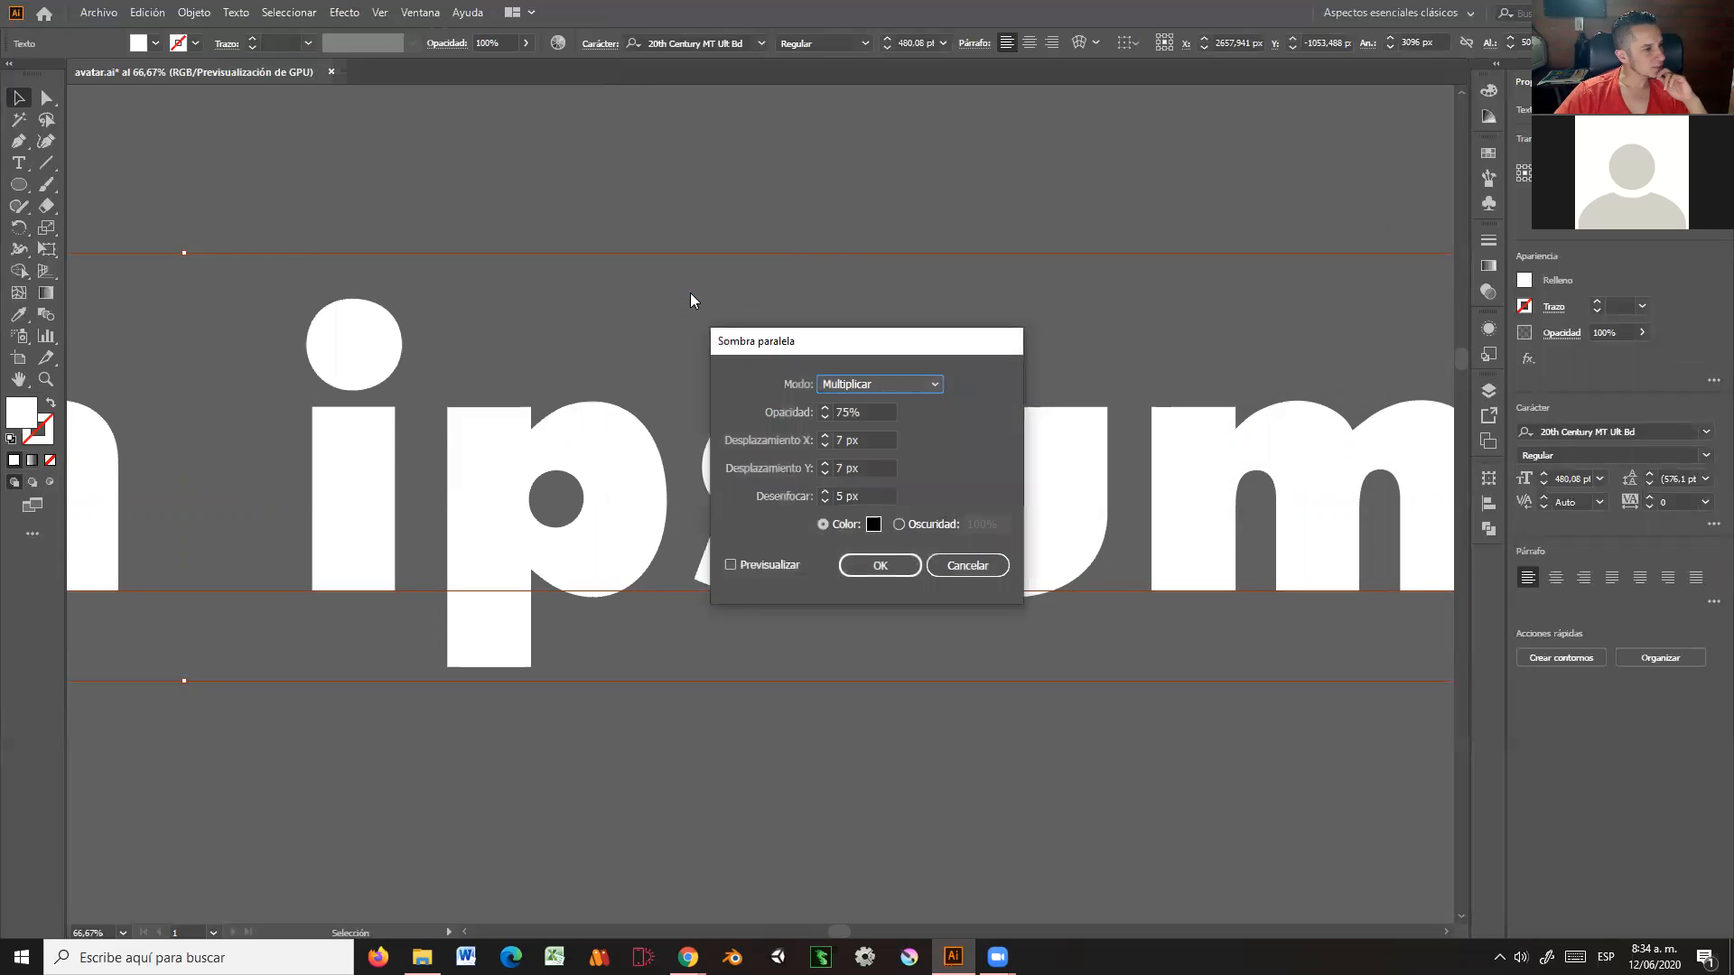
drag(878, 349, 1160, 128)
click(1025, 346)
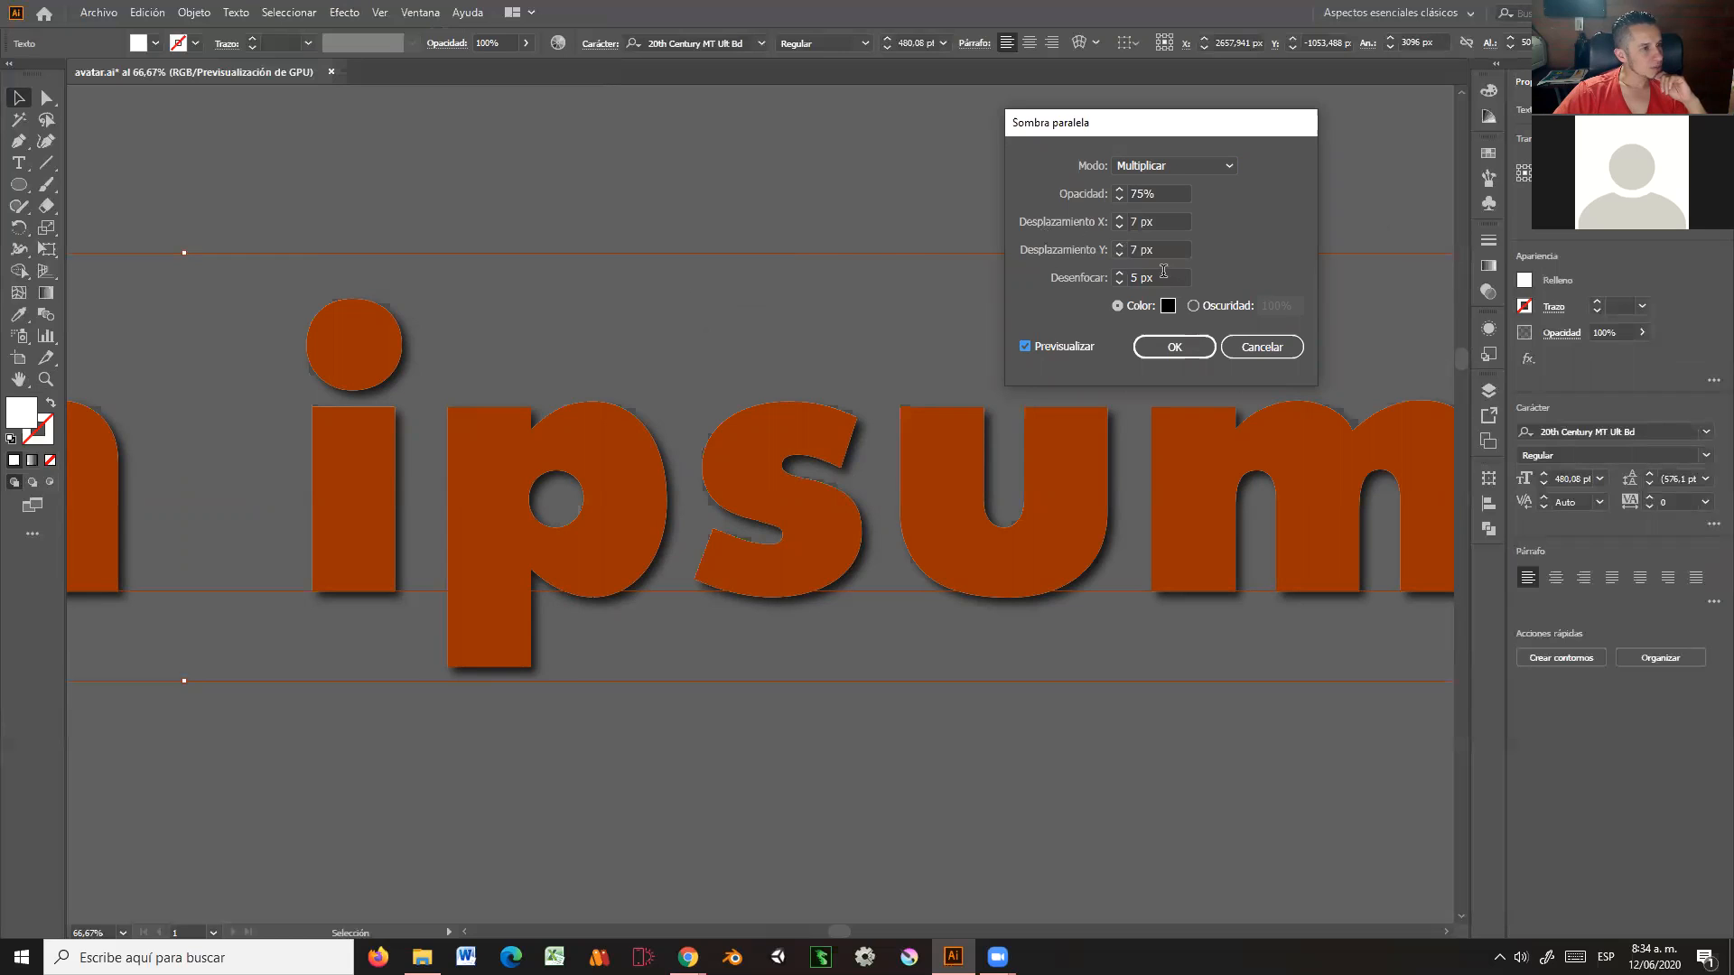
click(1120, 279)
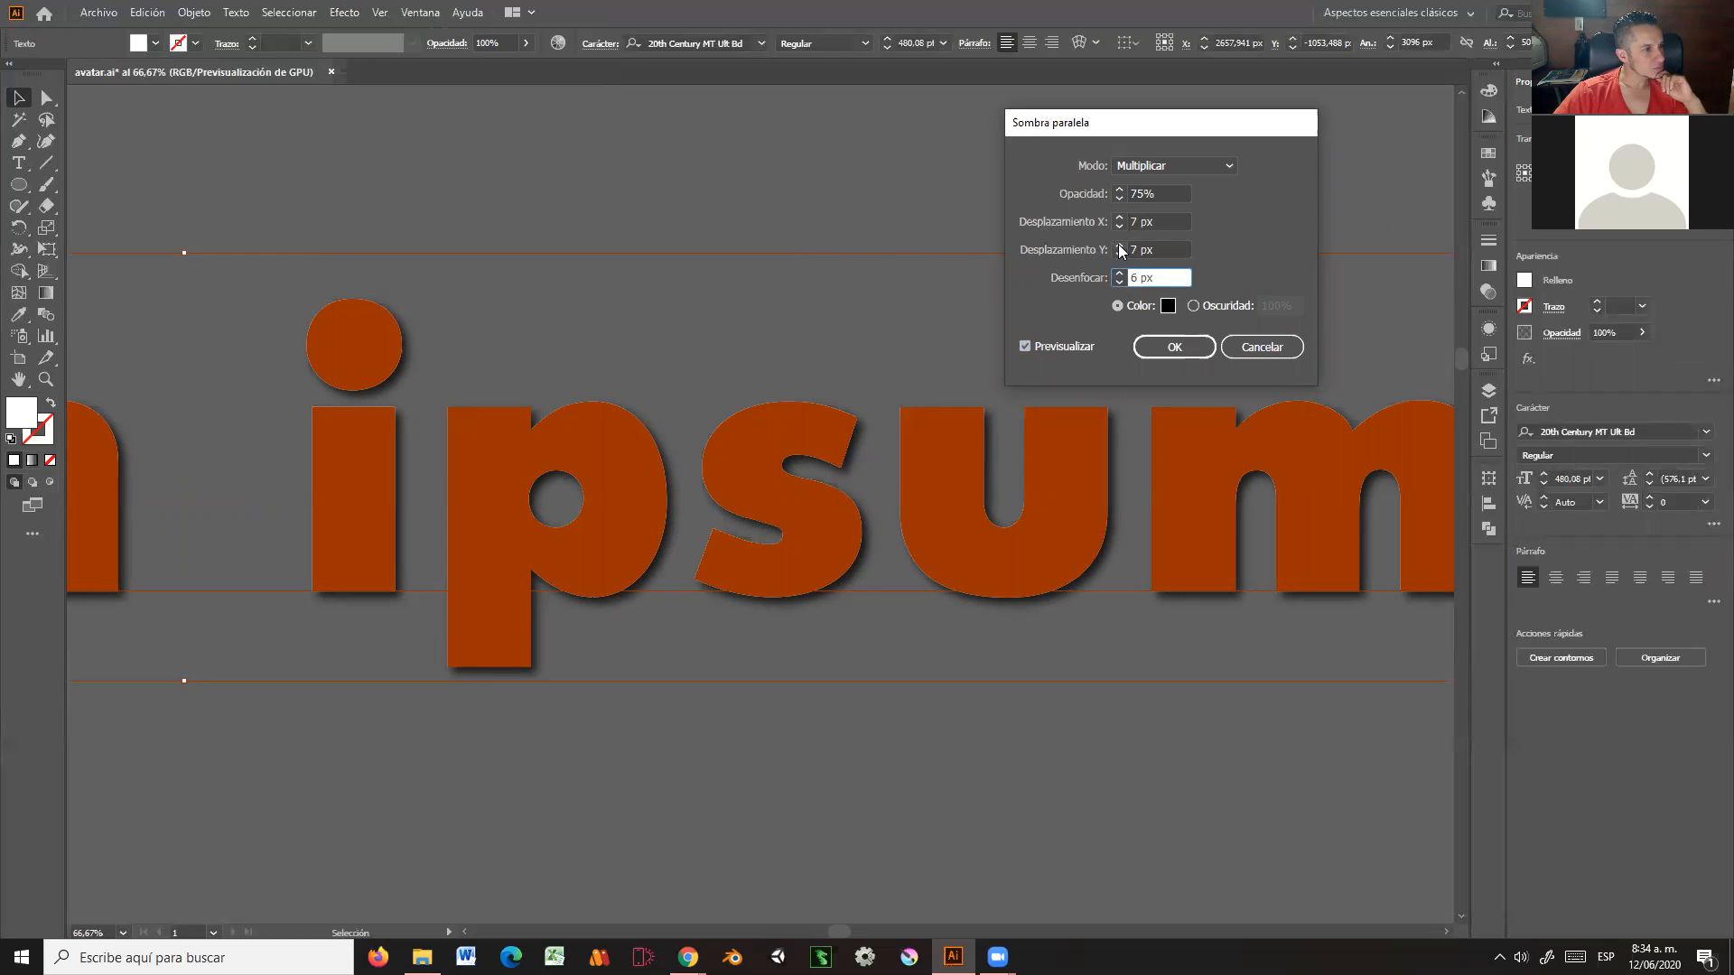
Step: Set the shadow's X and Y offsets to 20 px and its opacity to 50%
click(1120, 245)
click(1120, 246)
click(1120, 245)
click(1120, 246)
click(1120, 246)
click(1120, 246)
click(1120, 246)
click(1120, 245)
click(1120, 246)
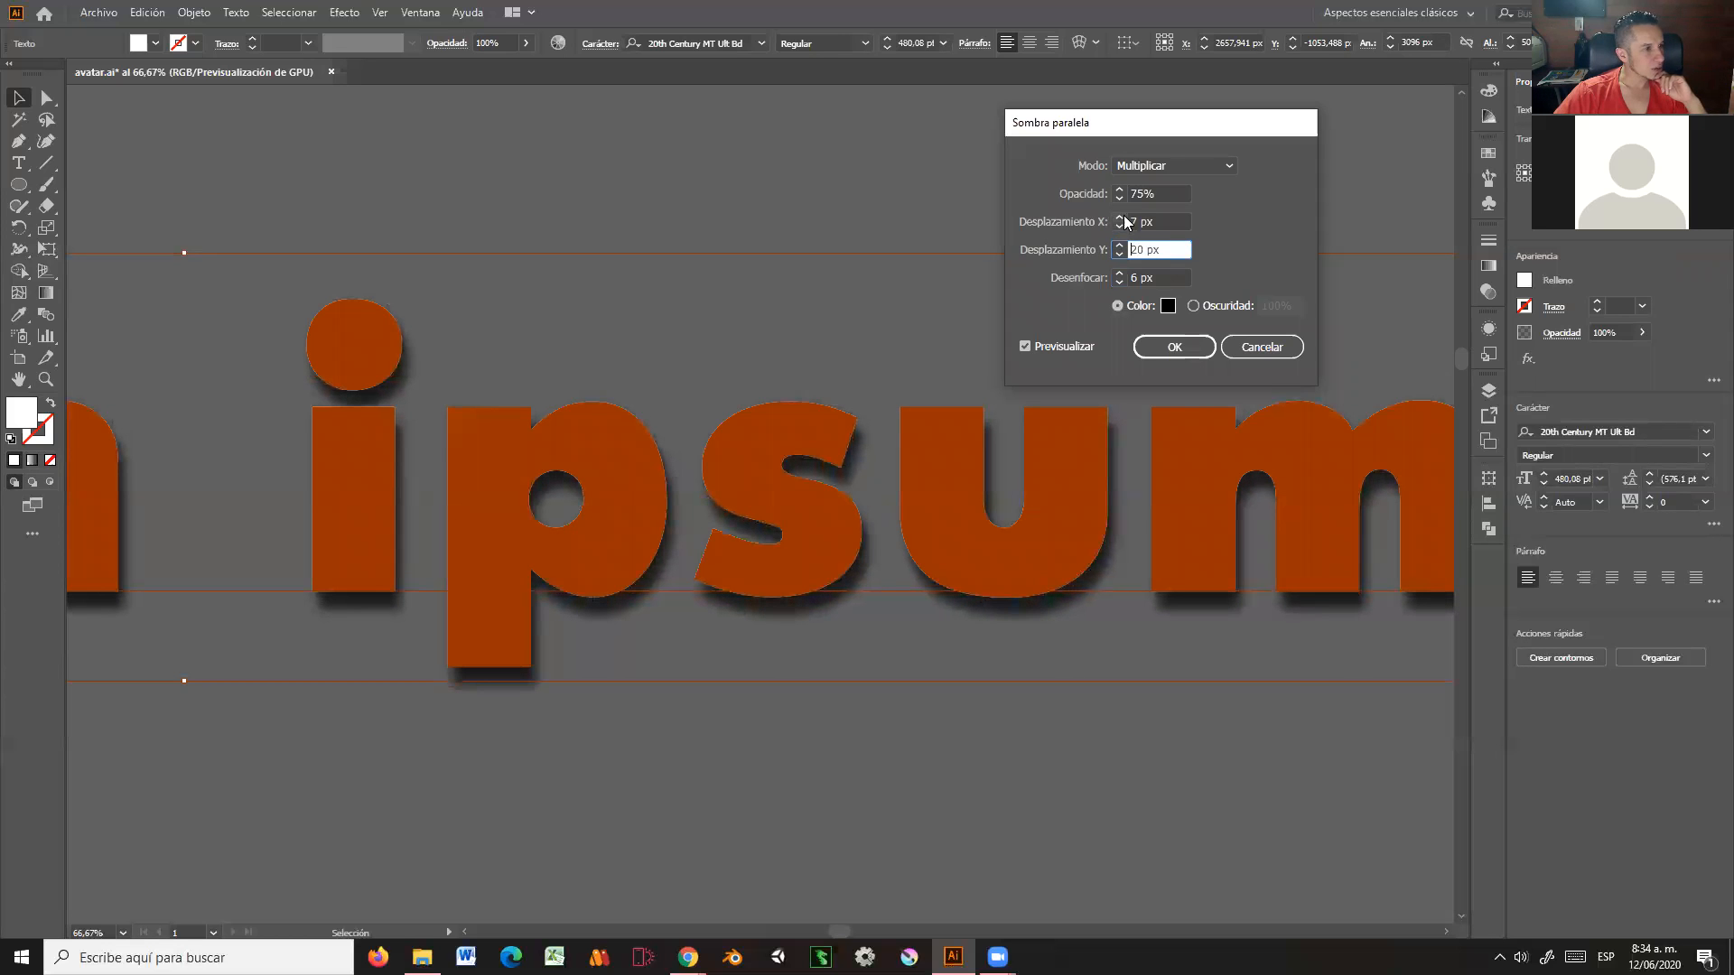
click(1122, 223)
text(20)
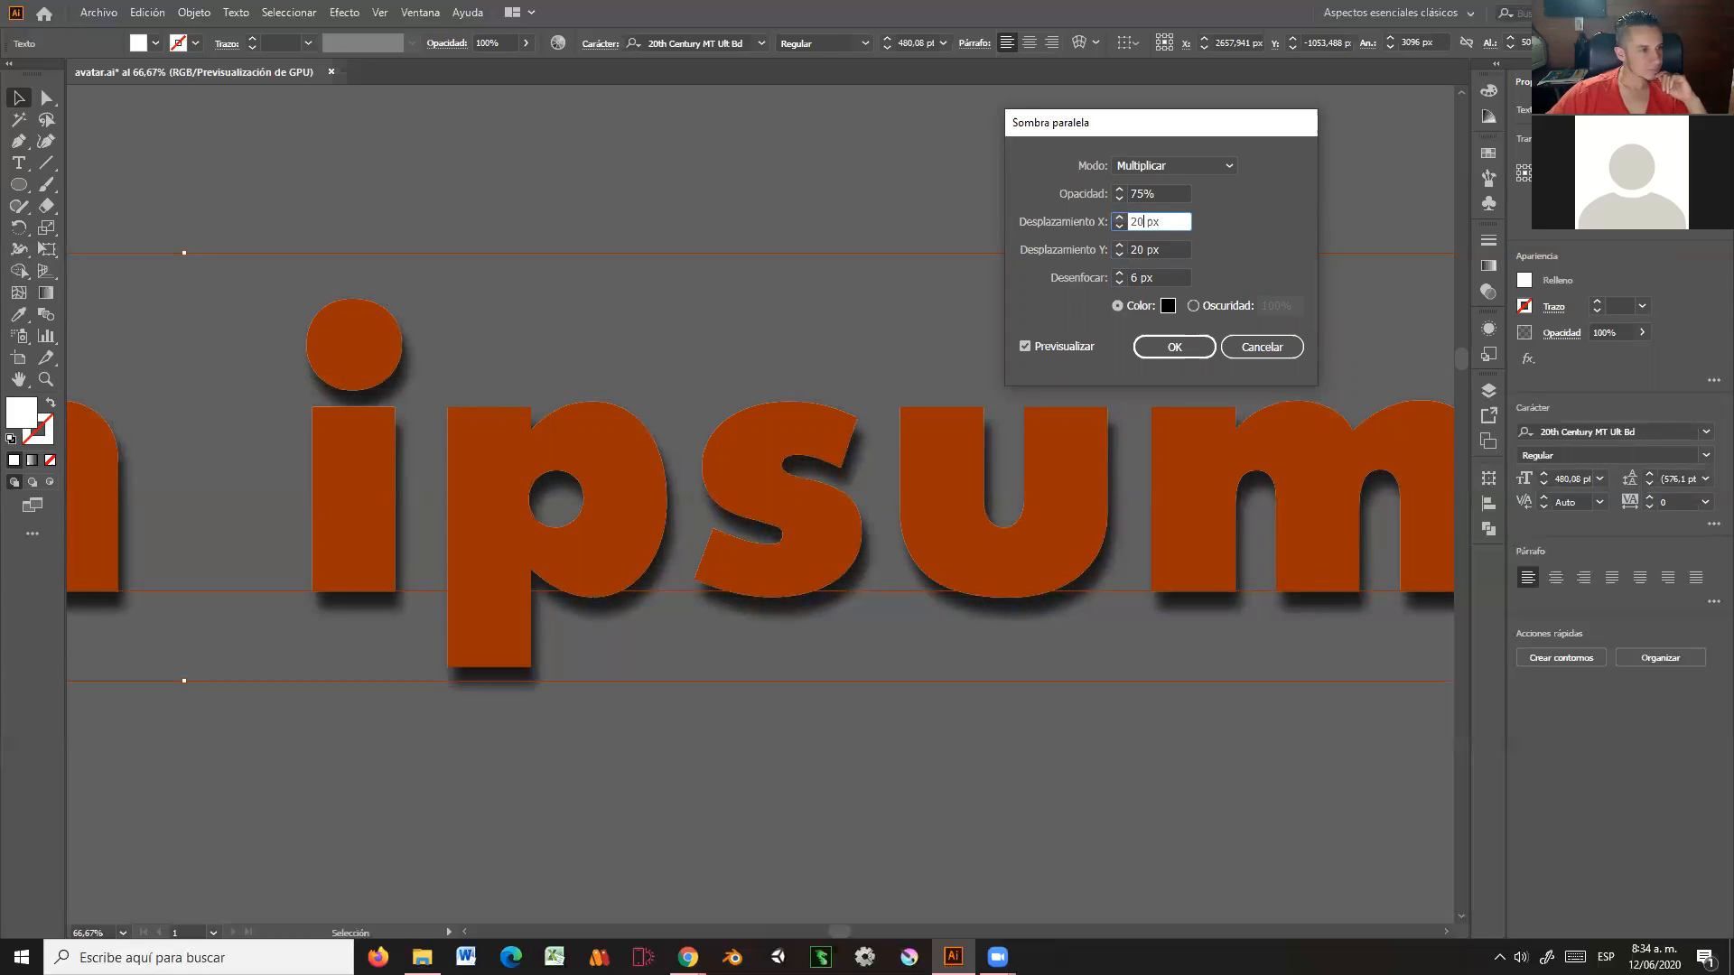
click(1178, 193)
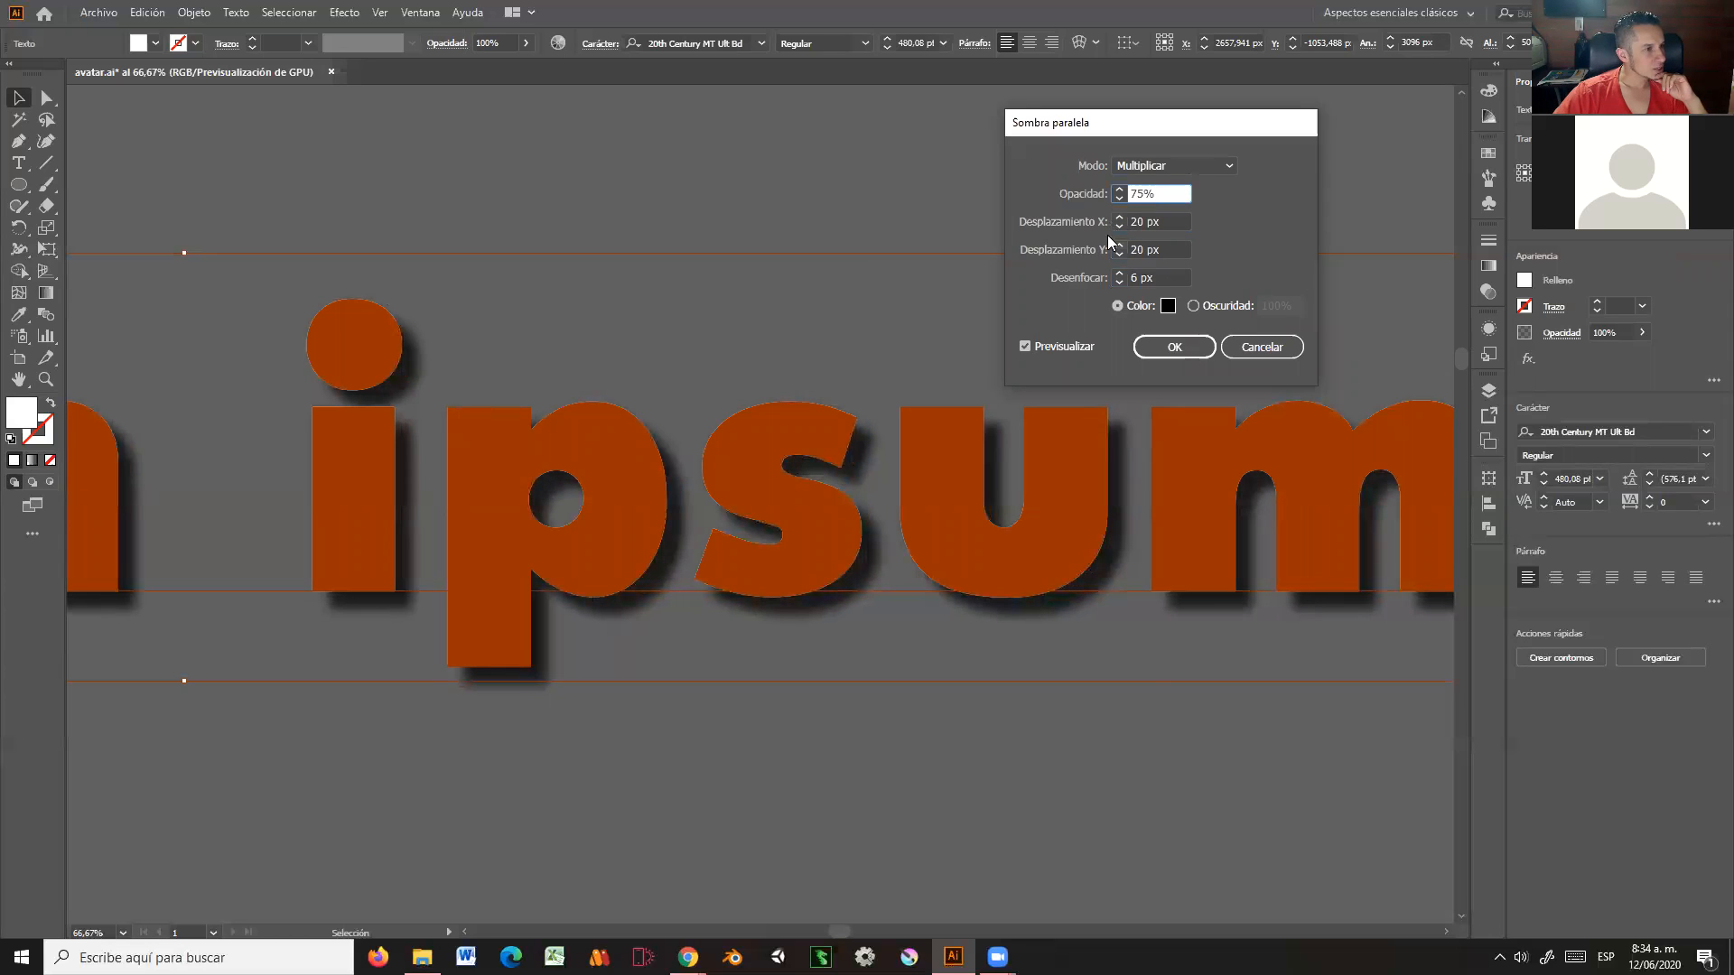
text(50)
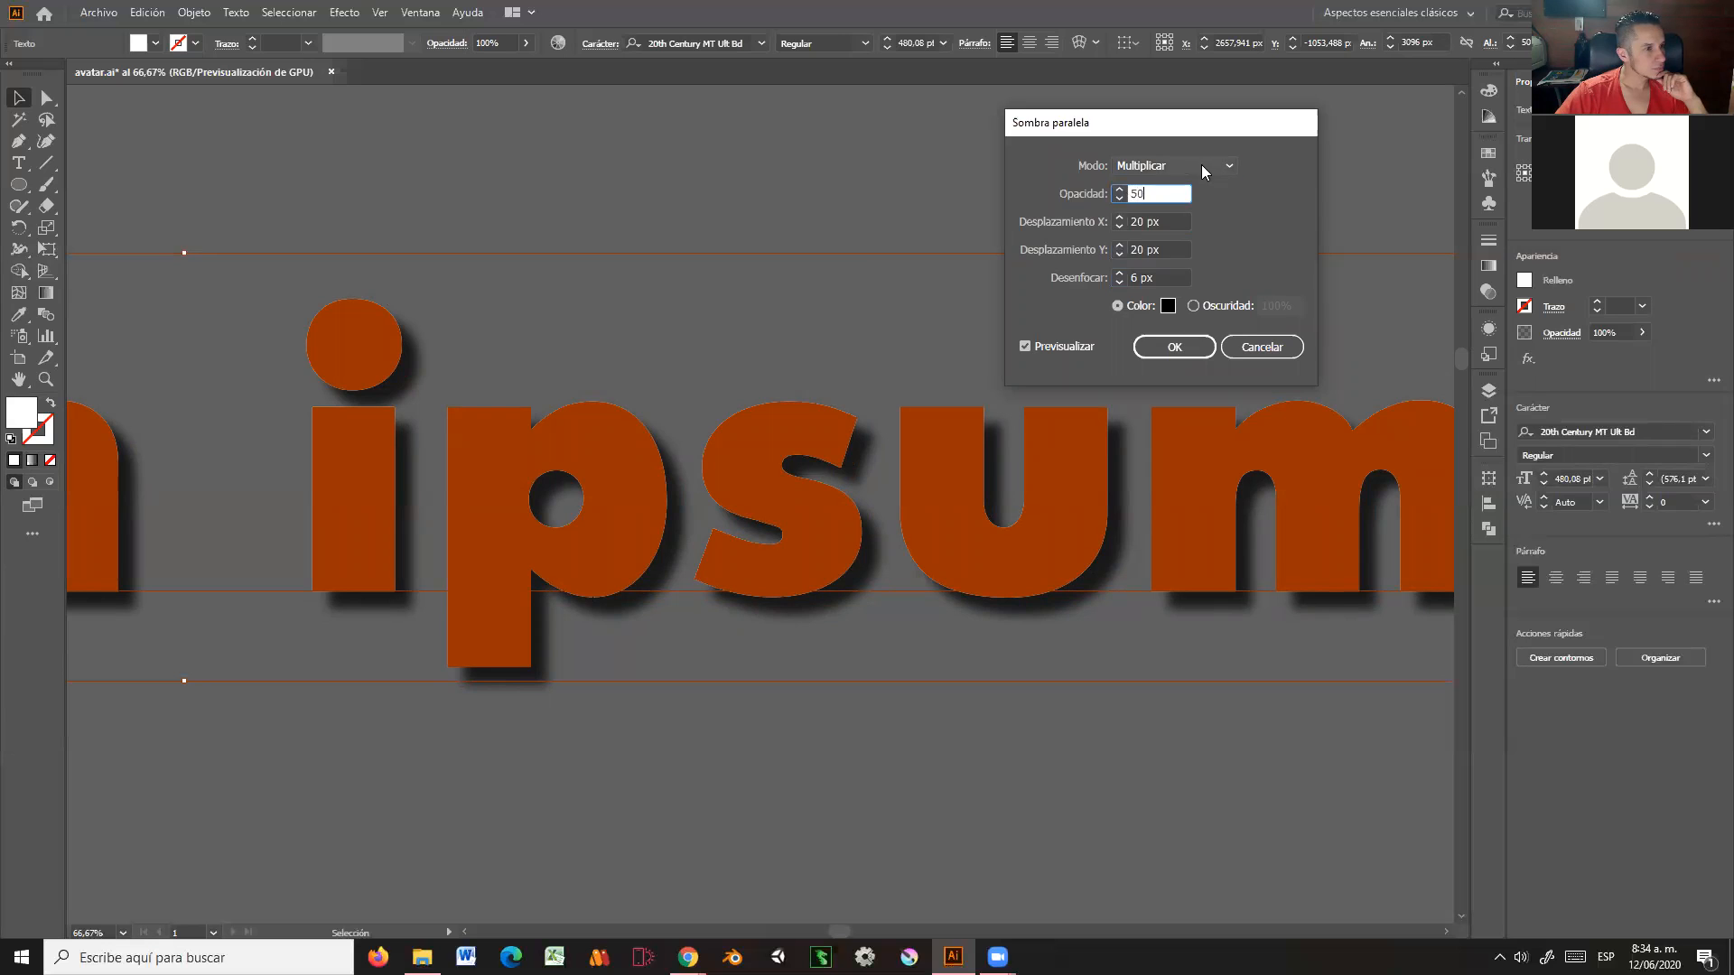
Step: Try the Aclarar blending mode for the shadow and return it to Multiplicar
click(1202, 166)
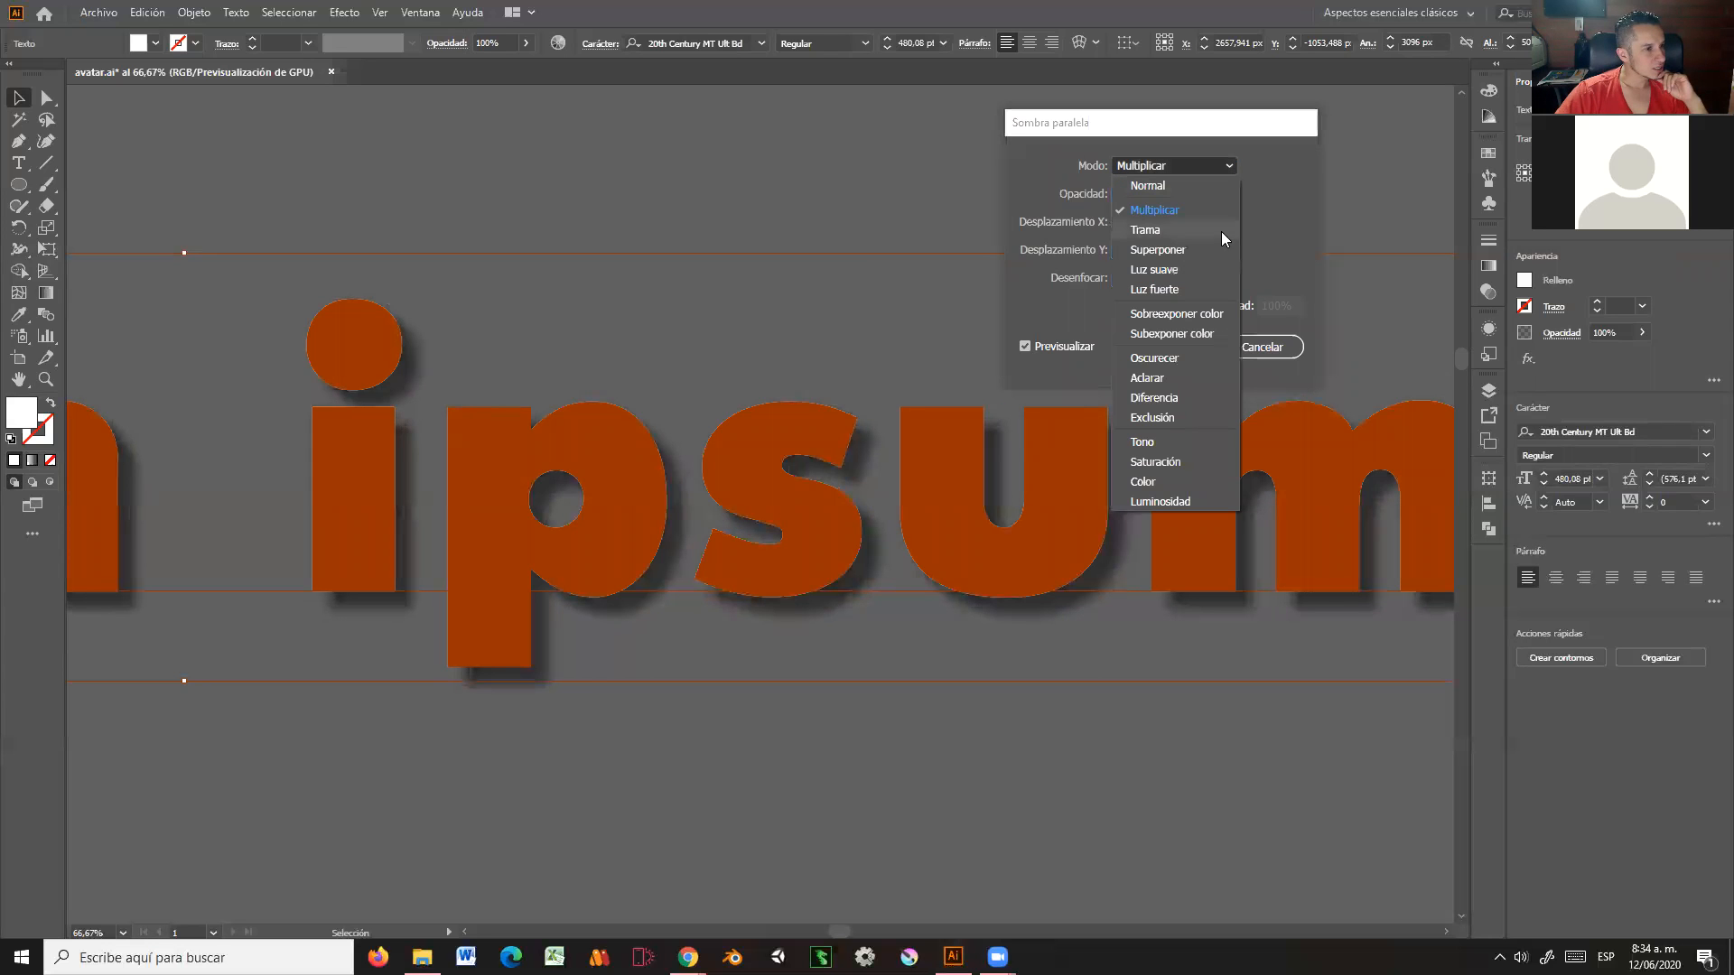
click(1170, 379)
click(1187, 169)
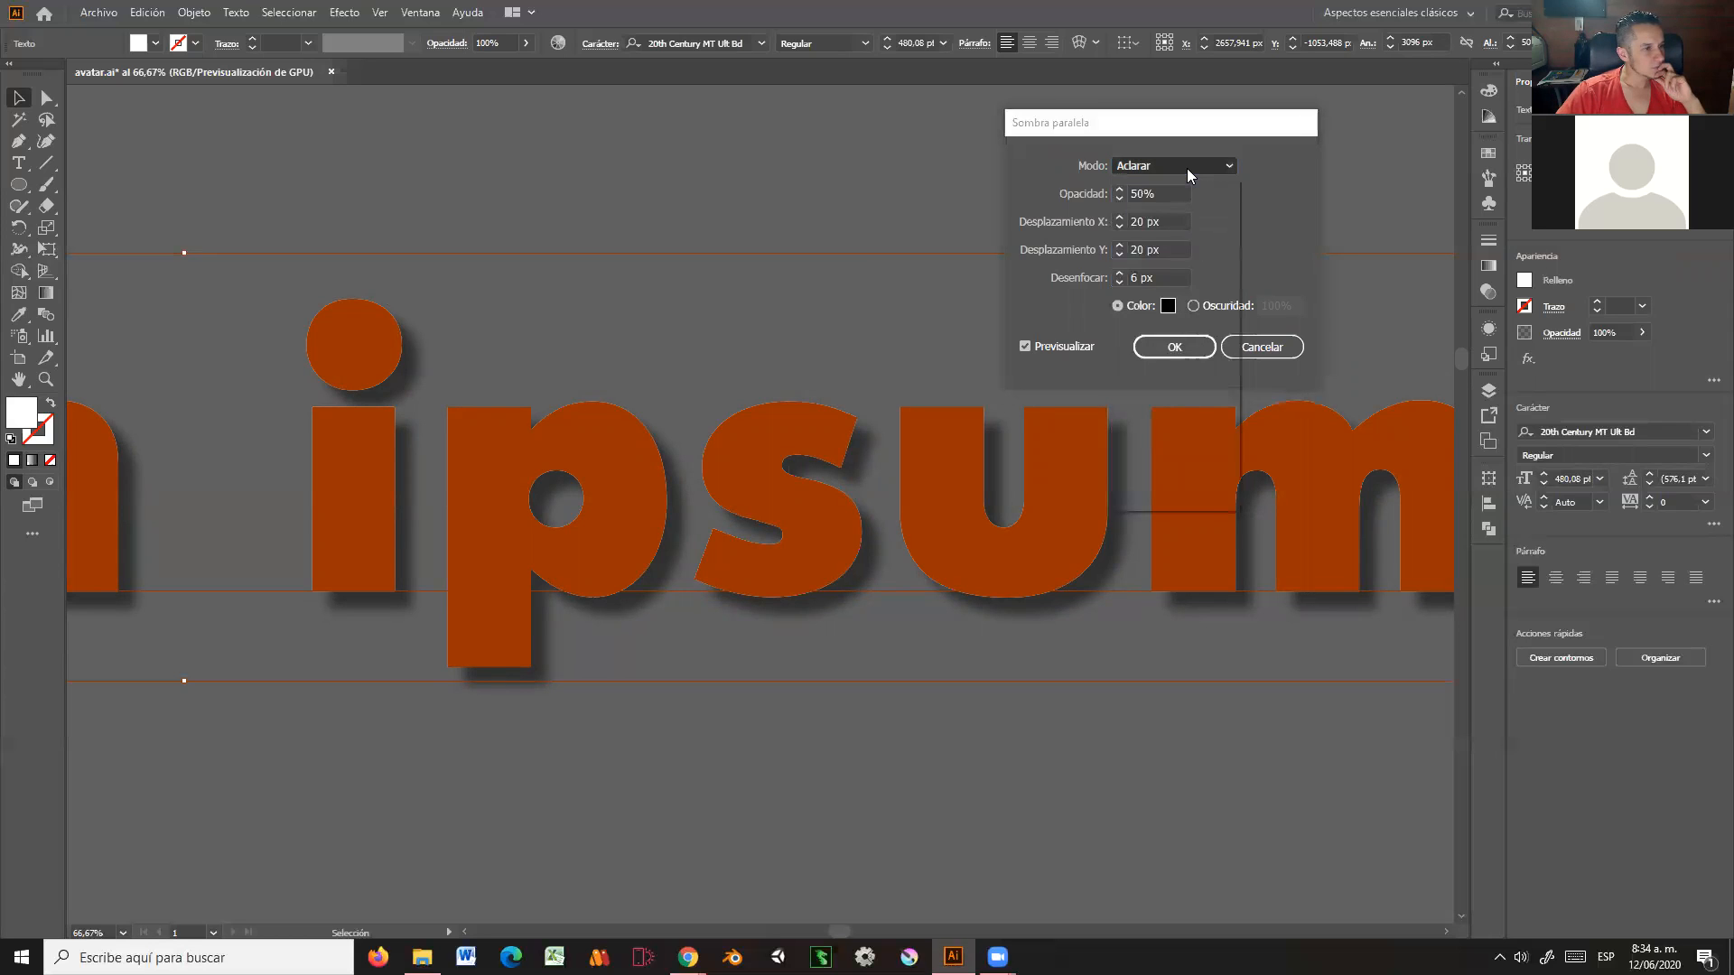
click(1183, 210)
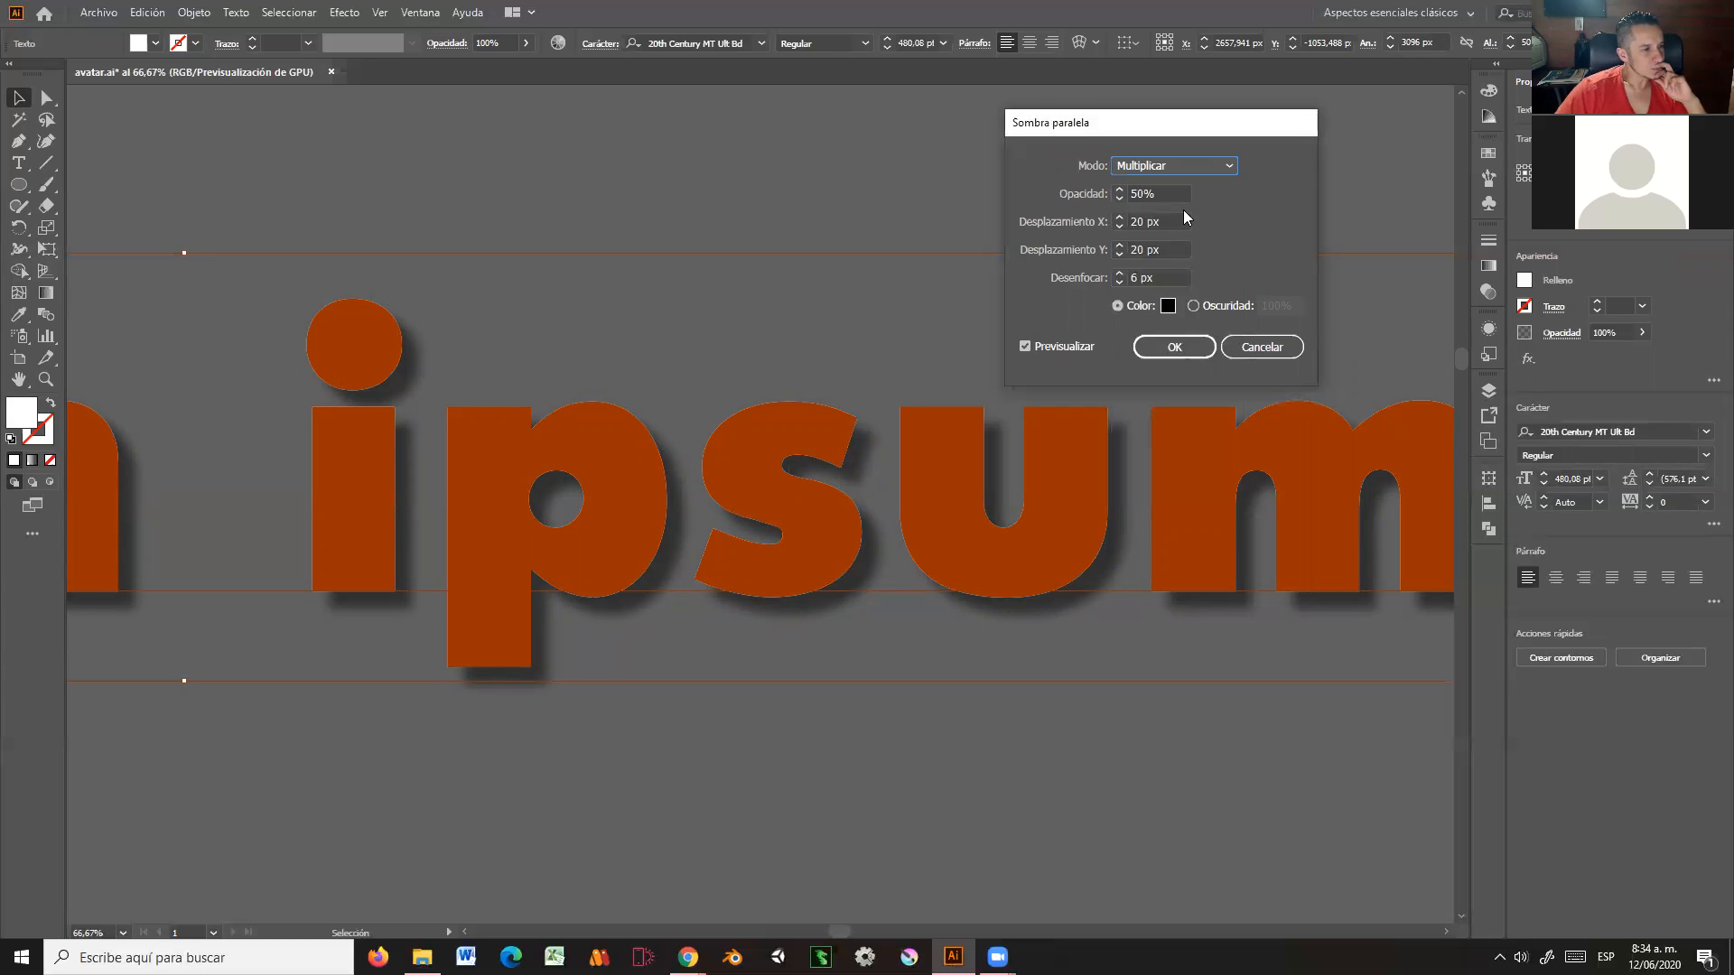
Step: Try blue 1F3BDD as the color of the drop shadow
click(1167, 307)
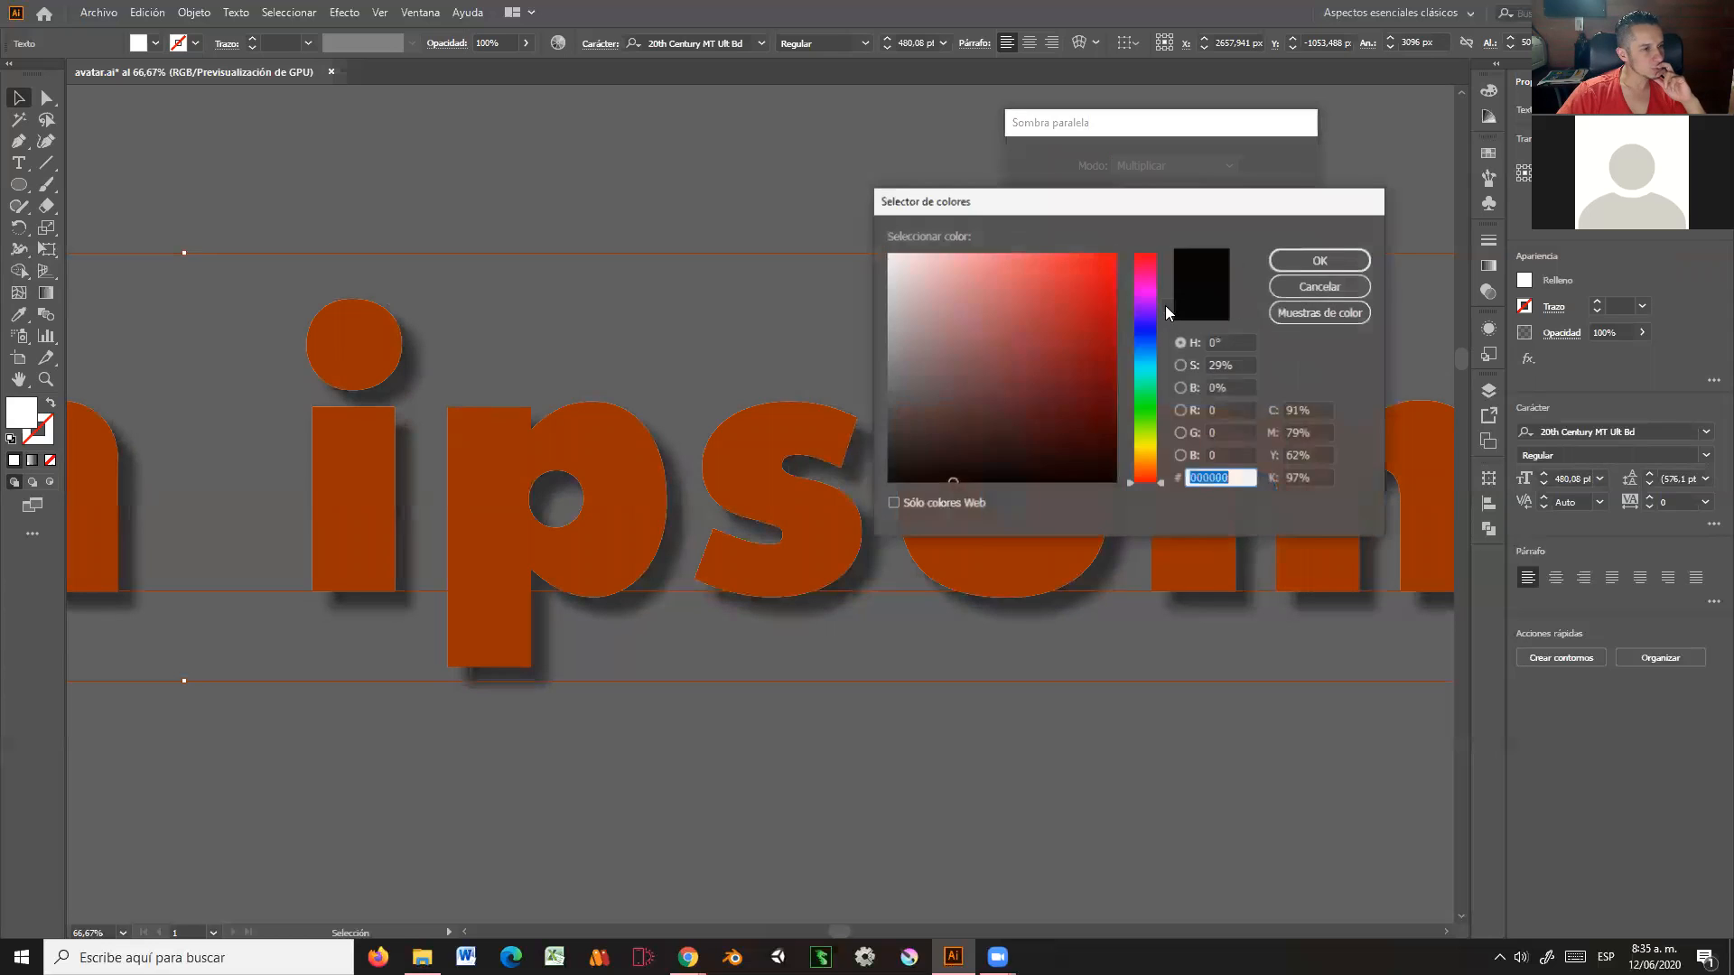
click(1141, 335)
click(1084, 281)
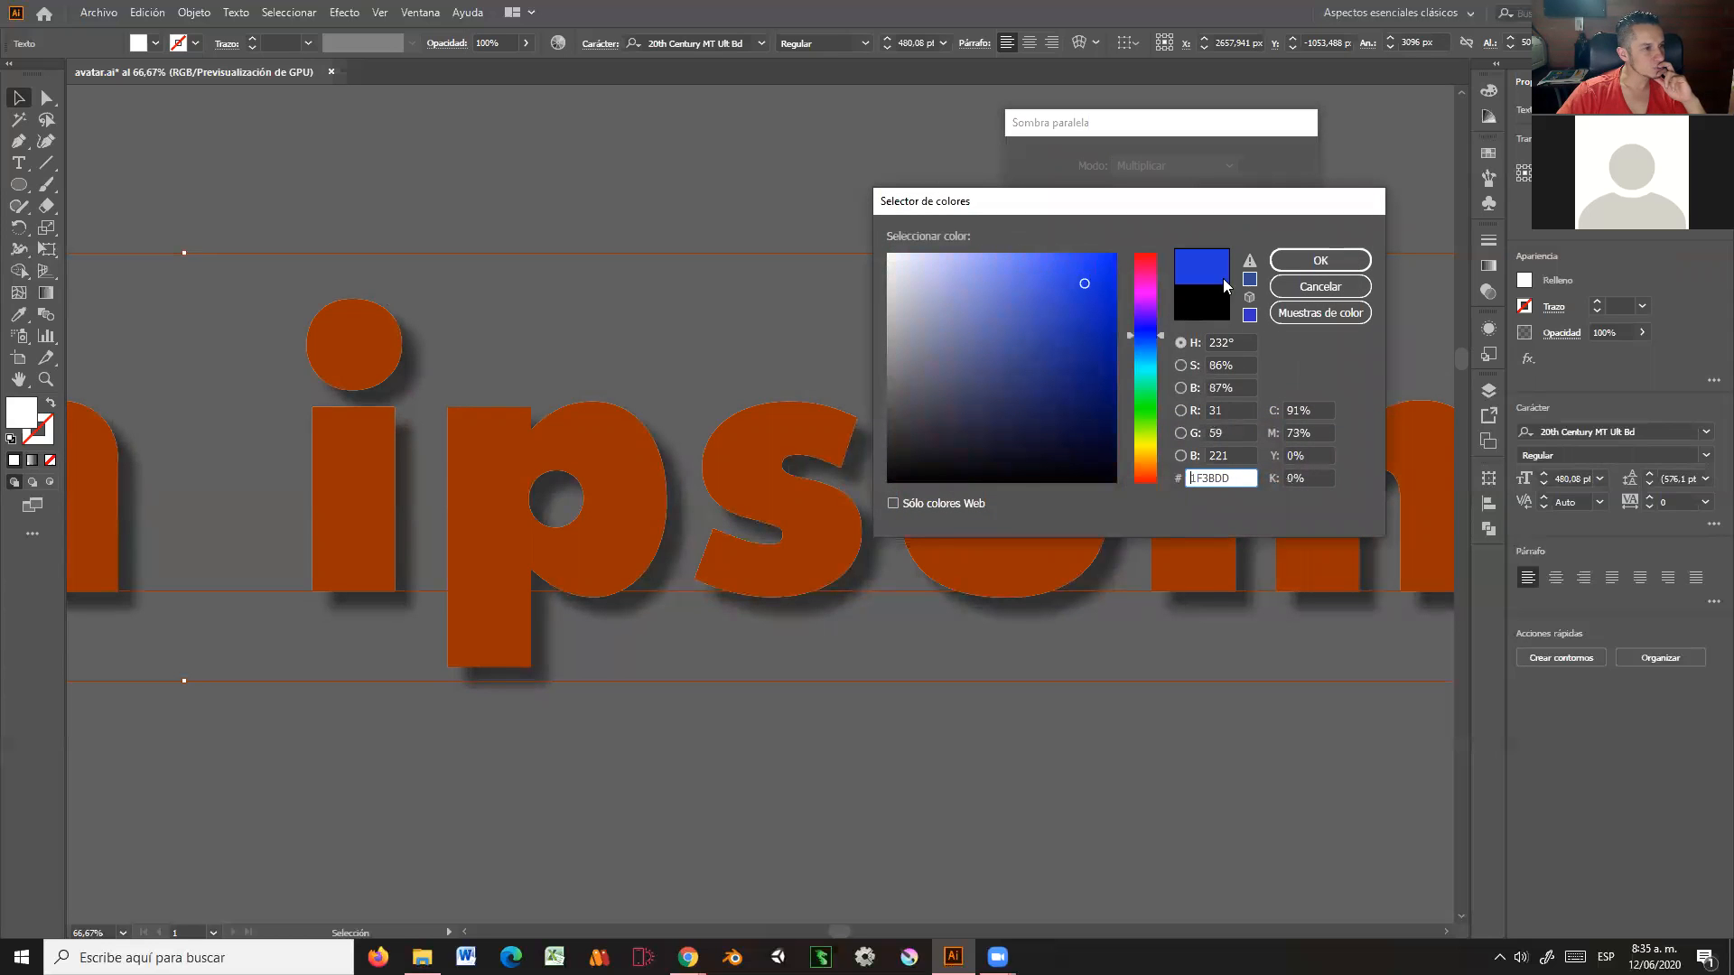
click(1321, 260)
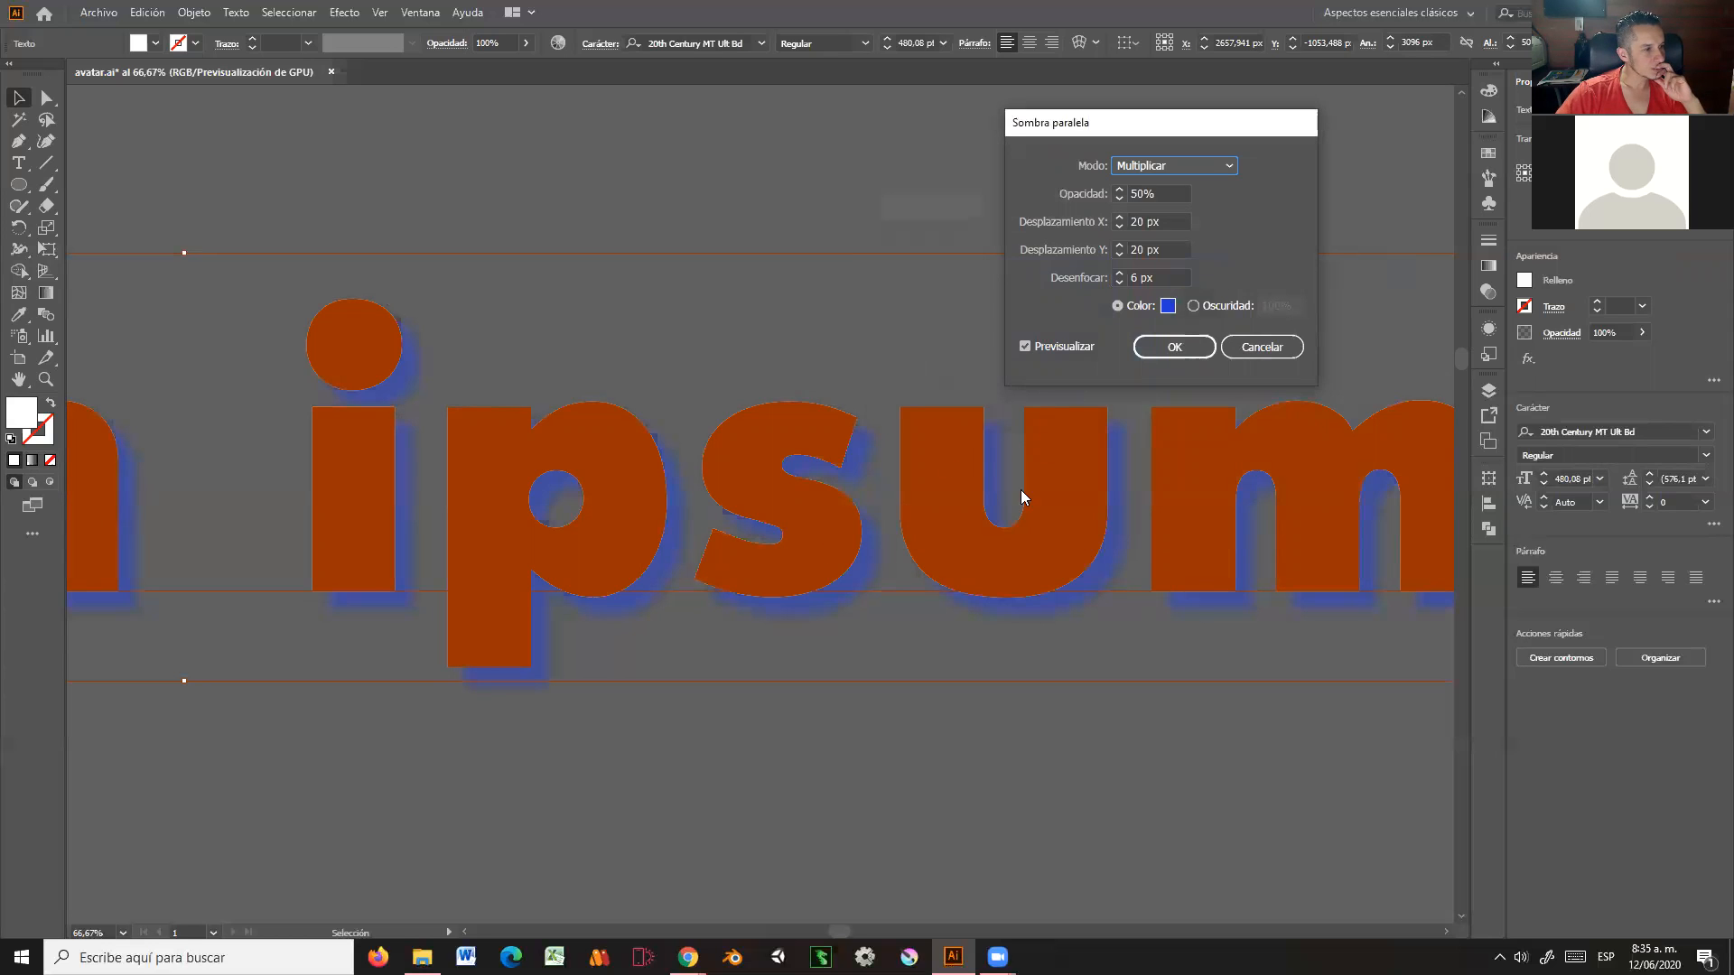
Step: Change the shadow color to near-black 050919, apply the Drop Shadow effect and deselect the text
click(1166, 309)
text(000000)
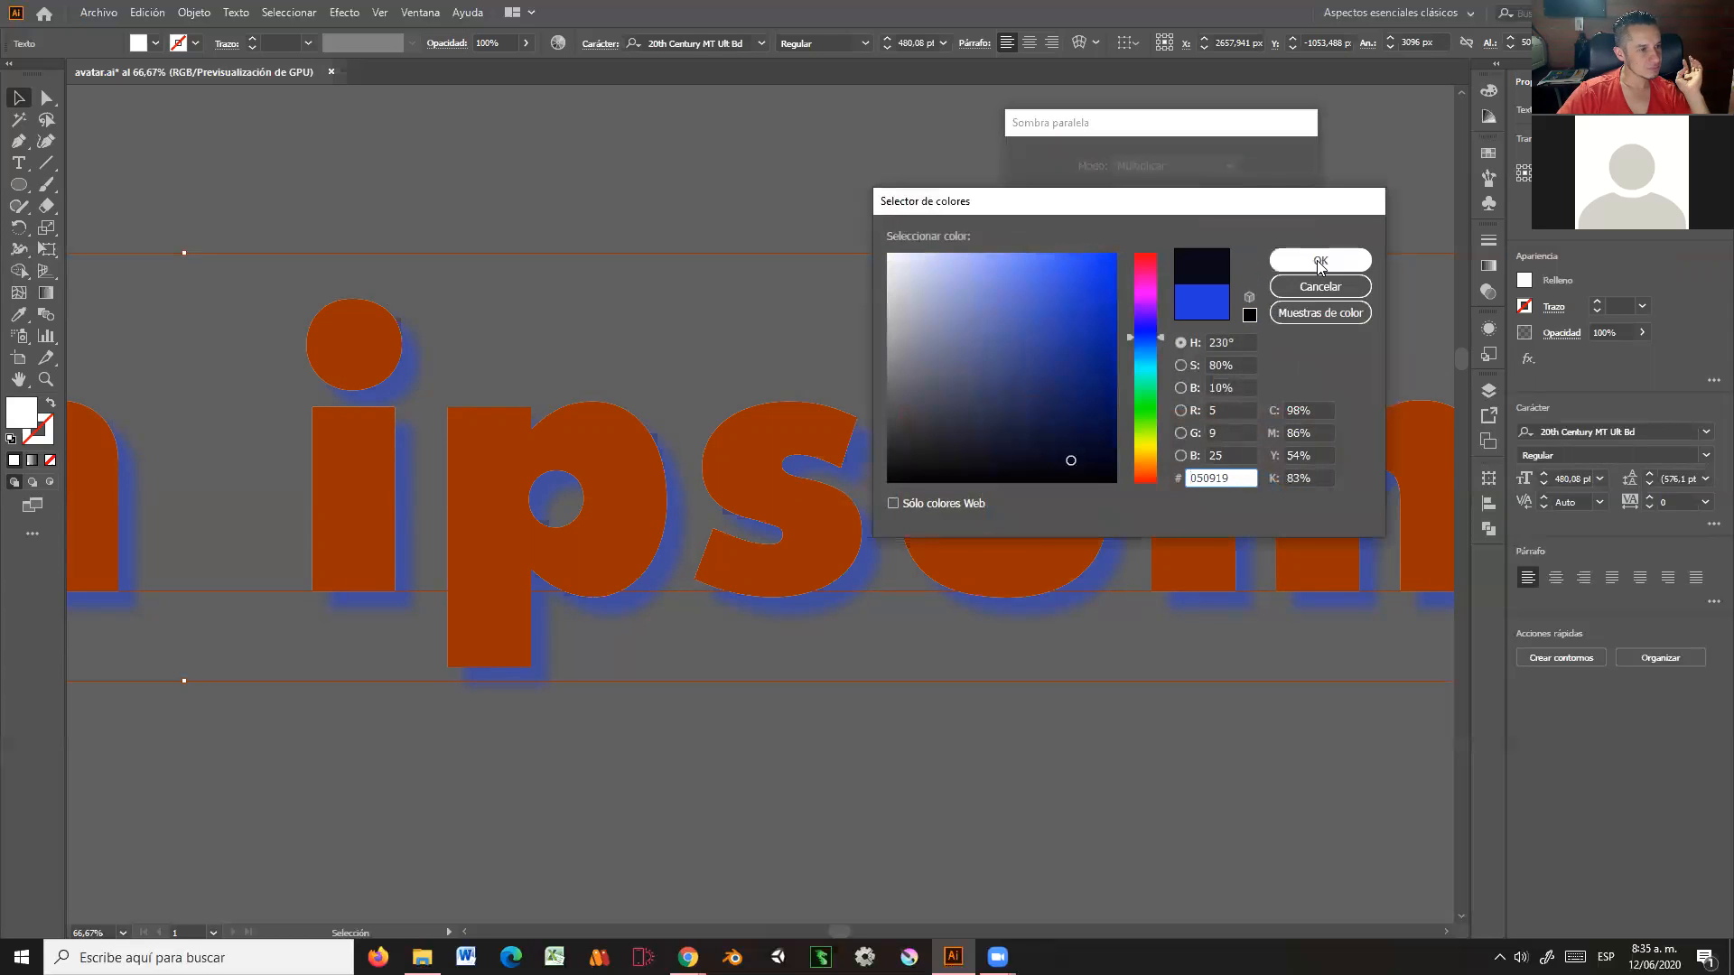
click(1320, 260)
click(1186, 350)
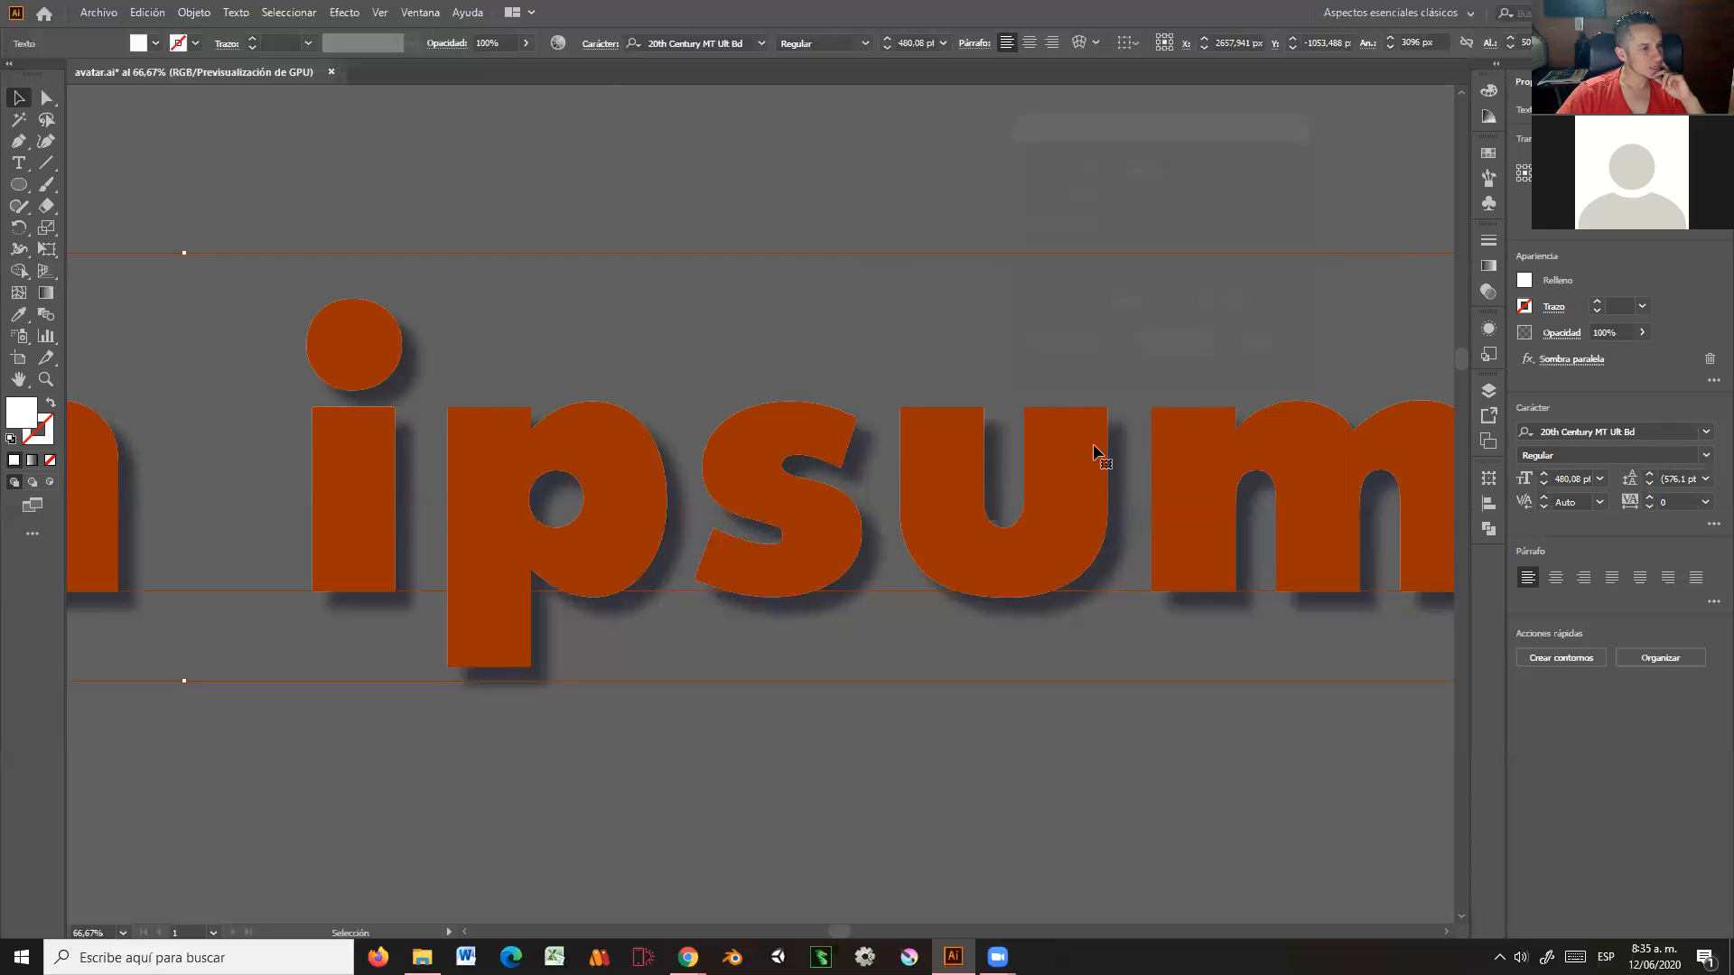
key(Escape)
click(916, 328)
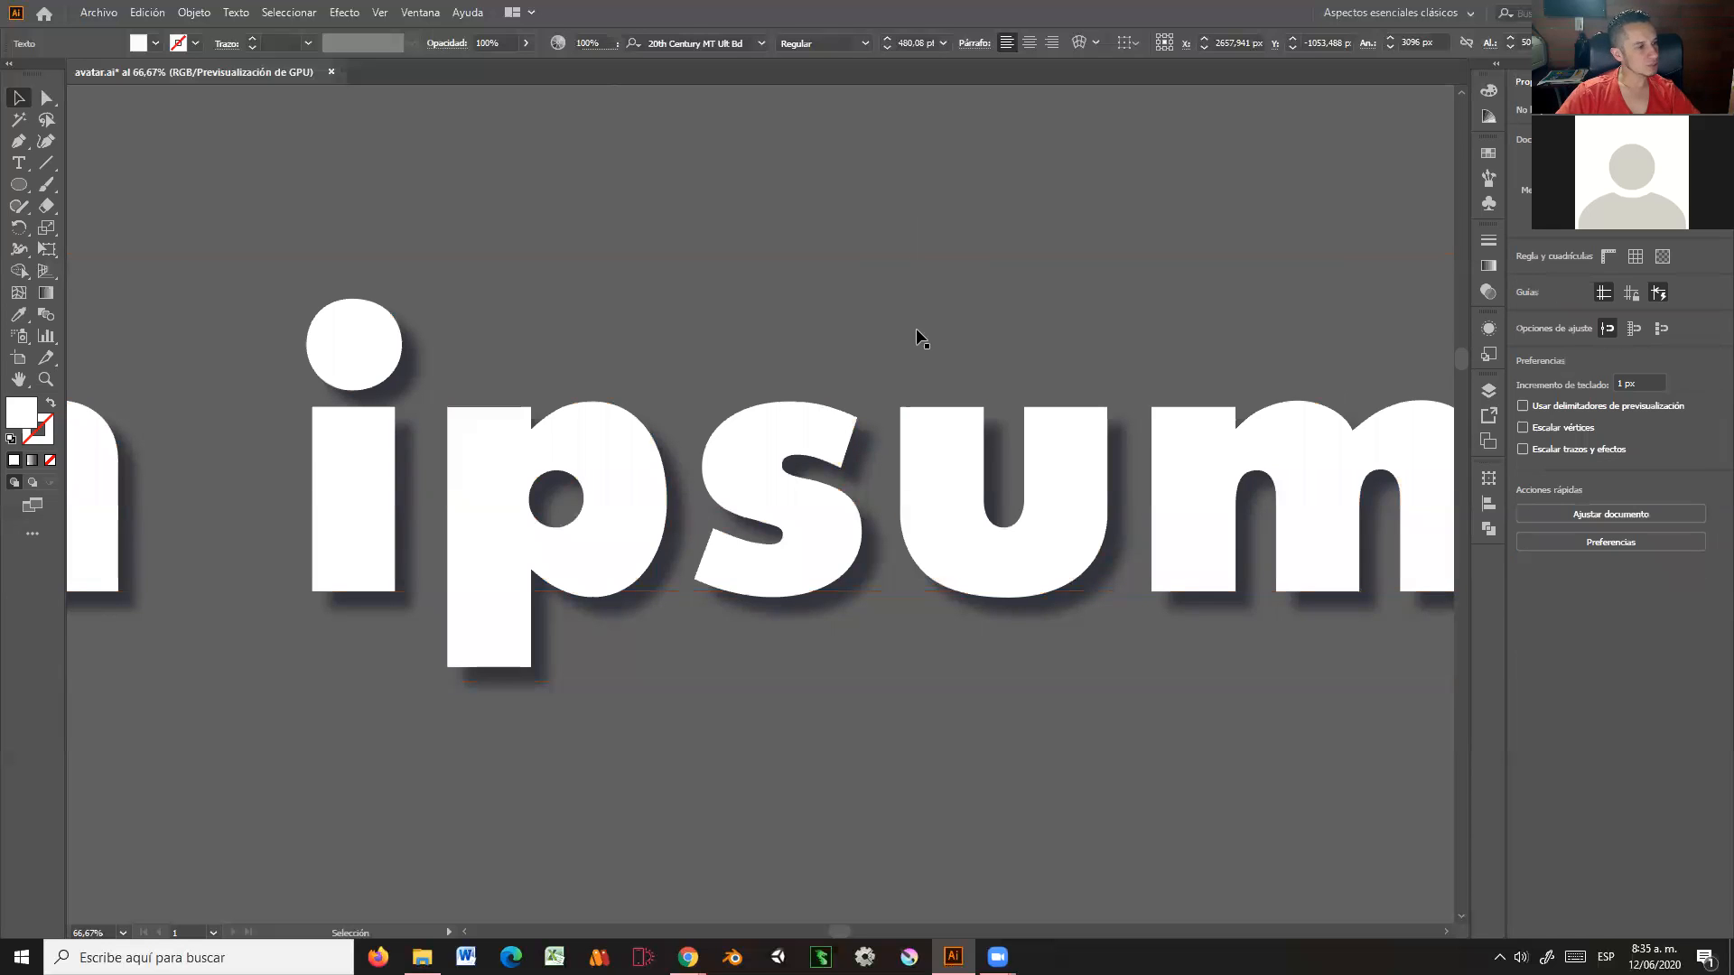
Step: Remove the Drop Shadow effect from the Lorem ipsum text and deselect it
scroll(771, 806, left, 15)
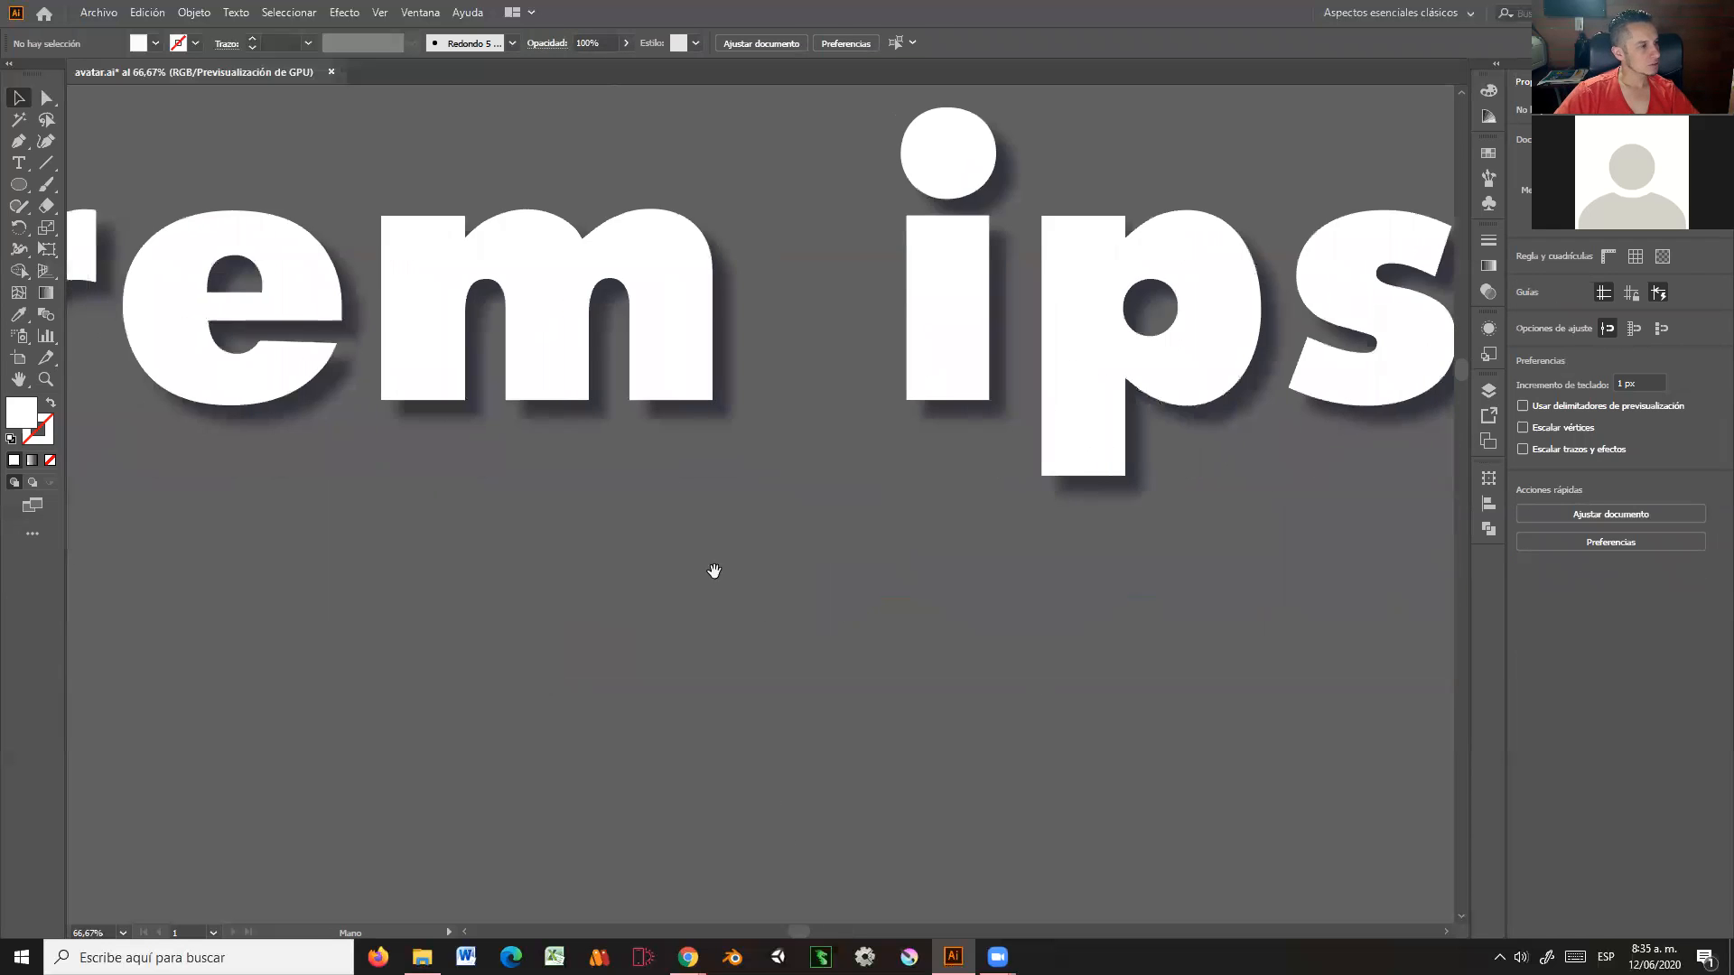
drag(1262, 599, 1265, 603)
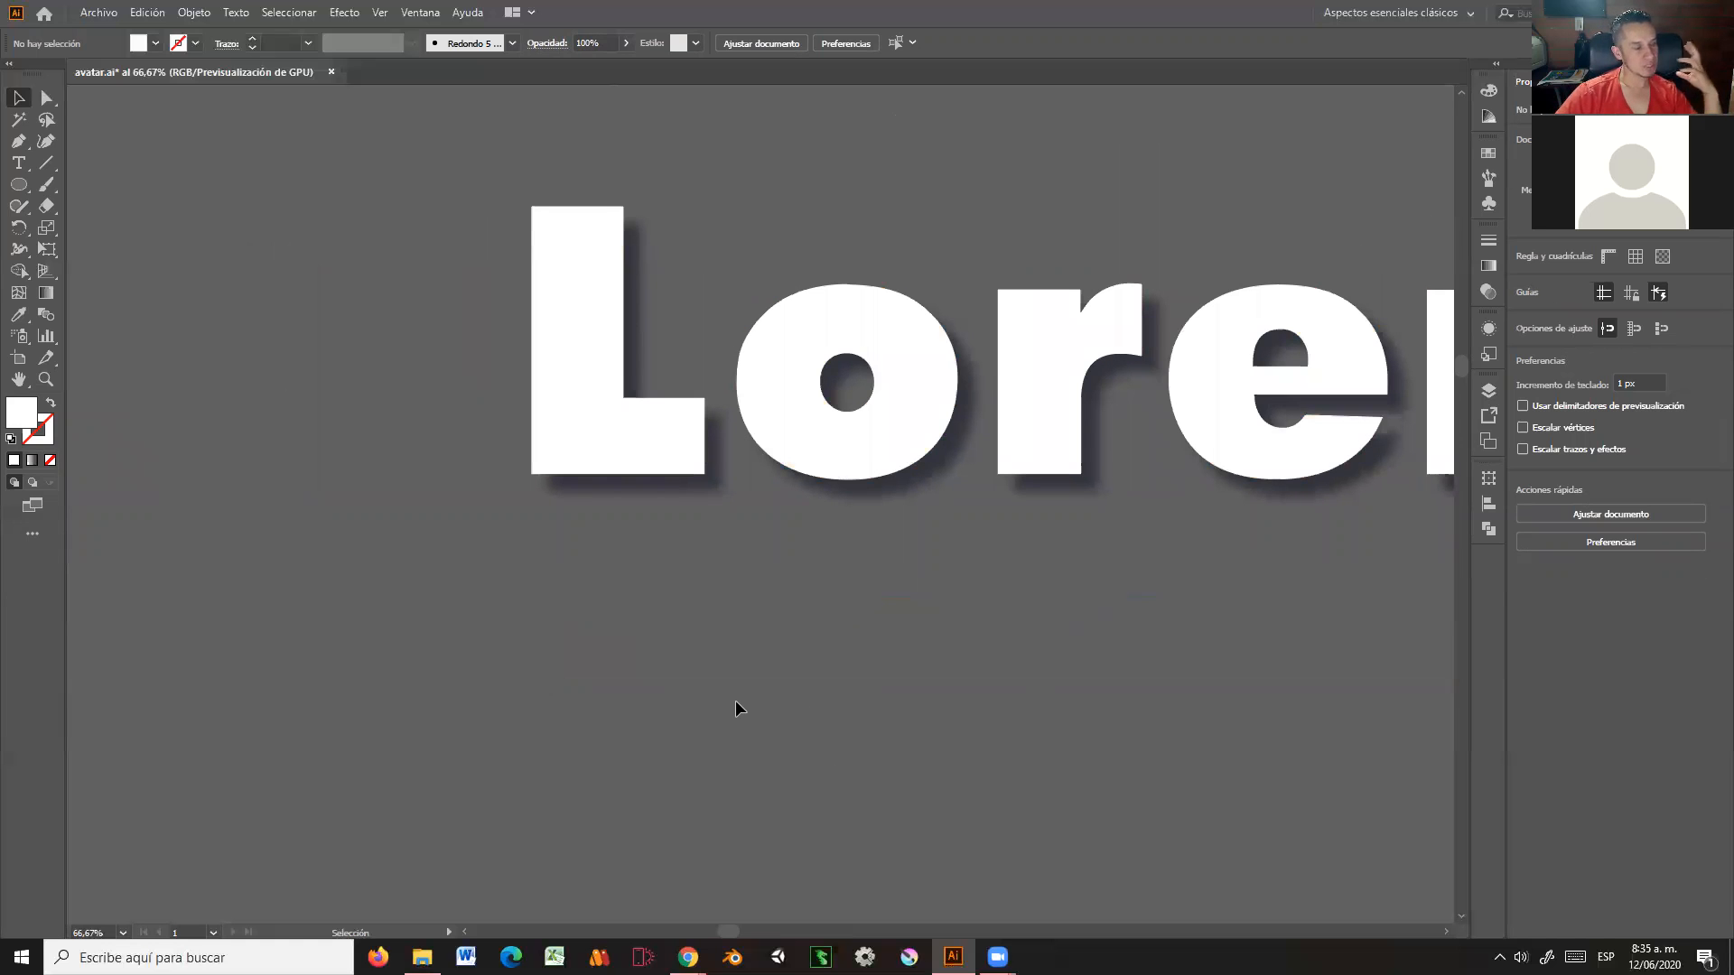
click(46, 379)
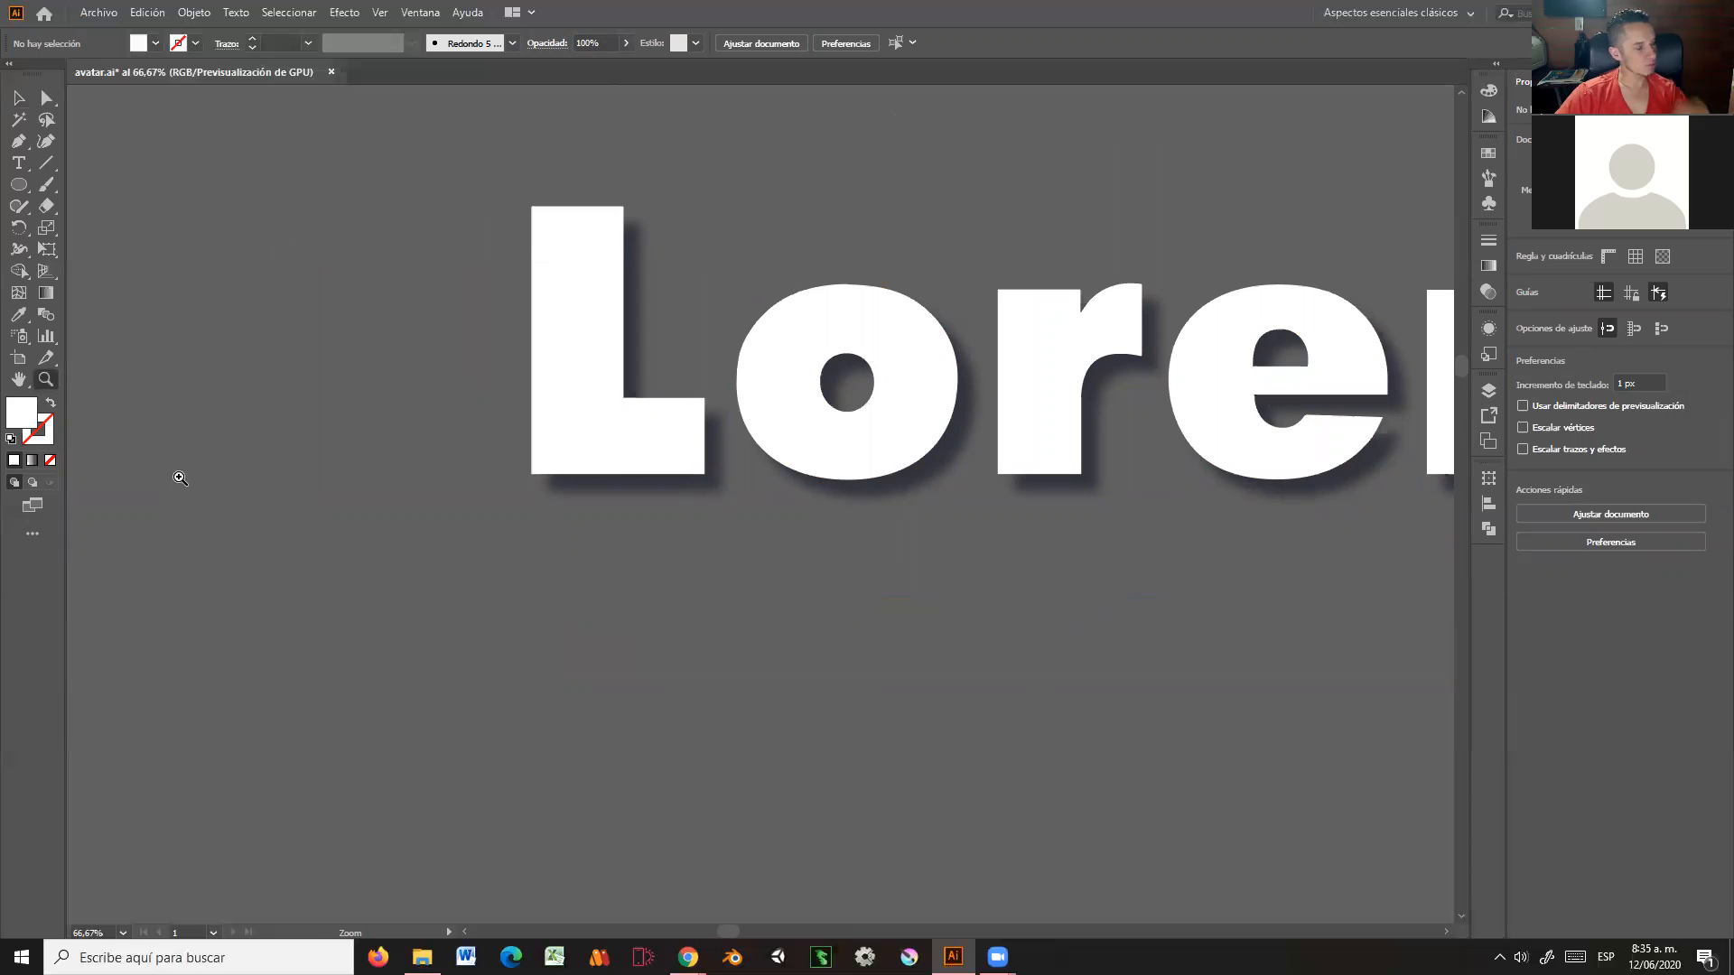
alt+click(843, 434)
alt+click(890, 525)
drag(999, 592, 928, 526)
click(19, 97)
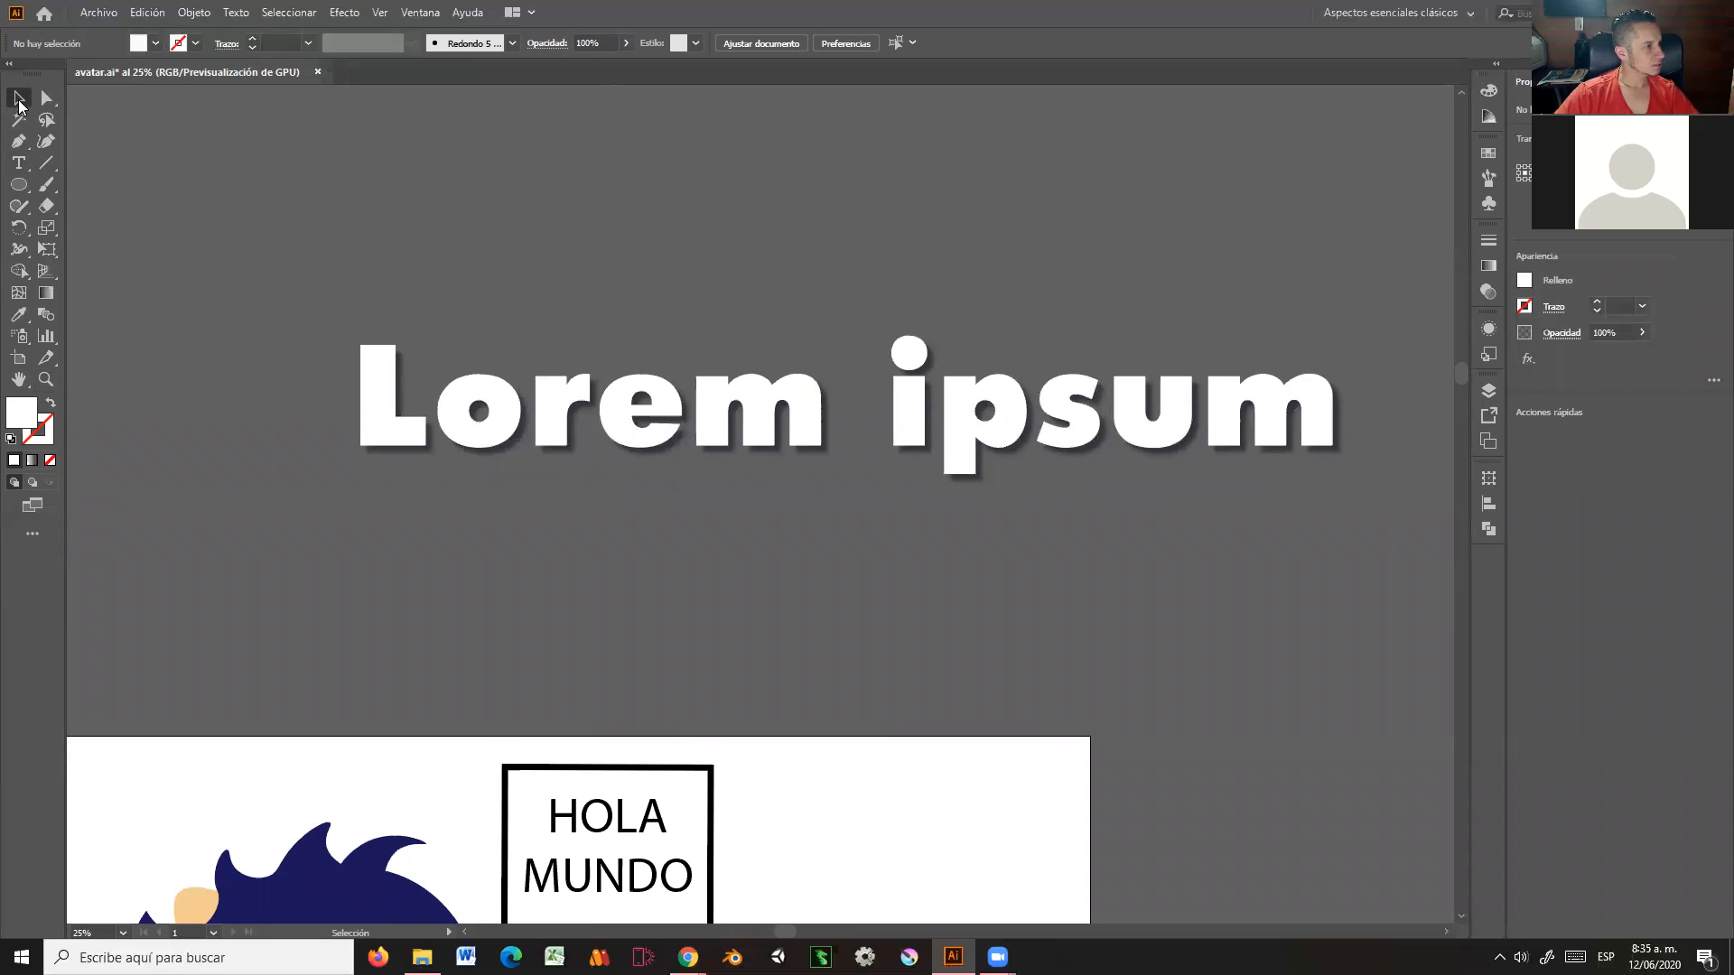
click(943, 389)
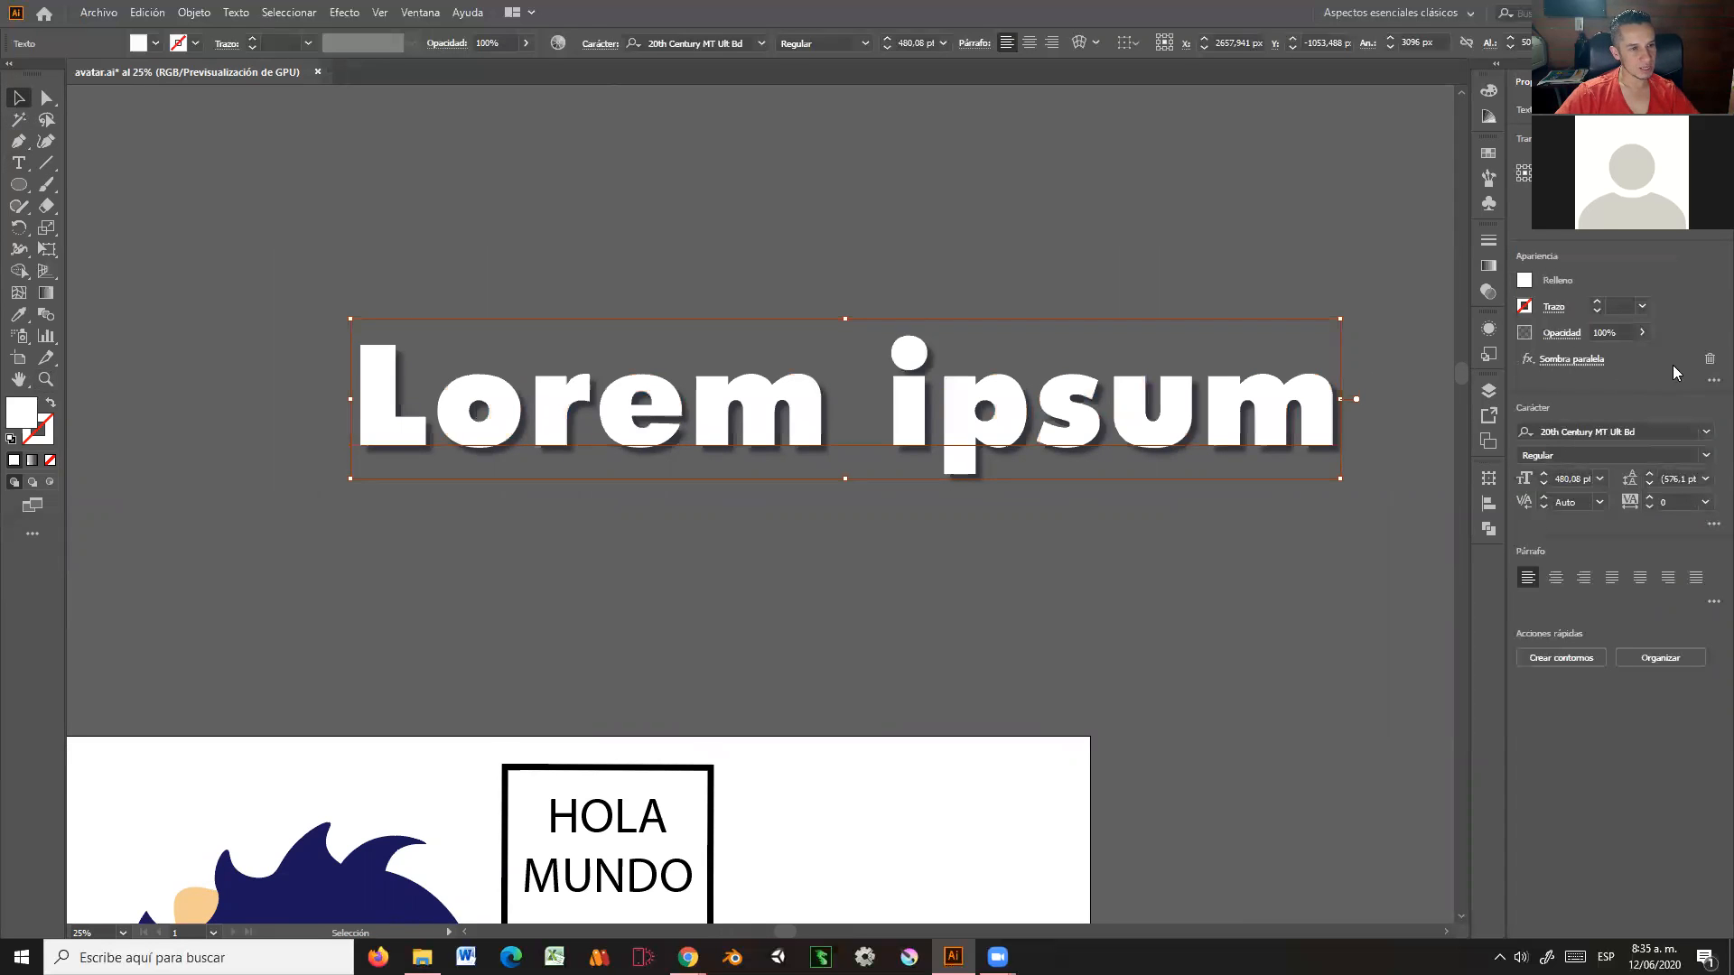
click(1709, 361)
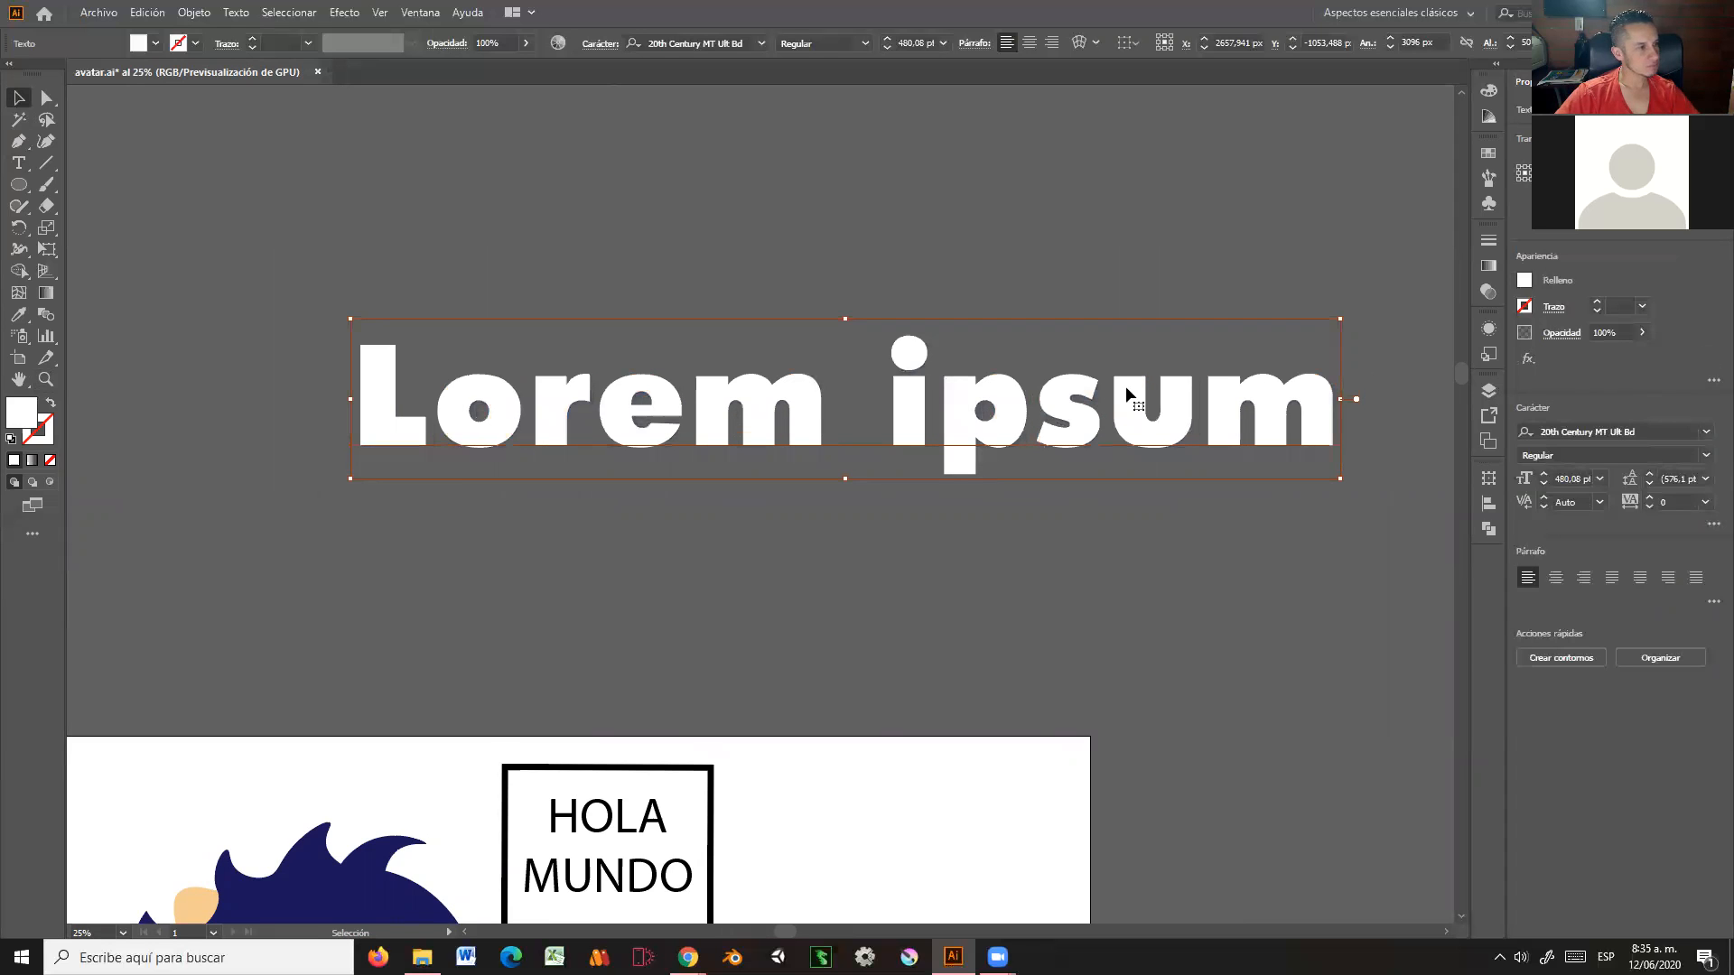
click(935, 253)
click(969, 440)
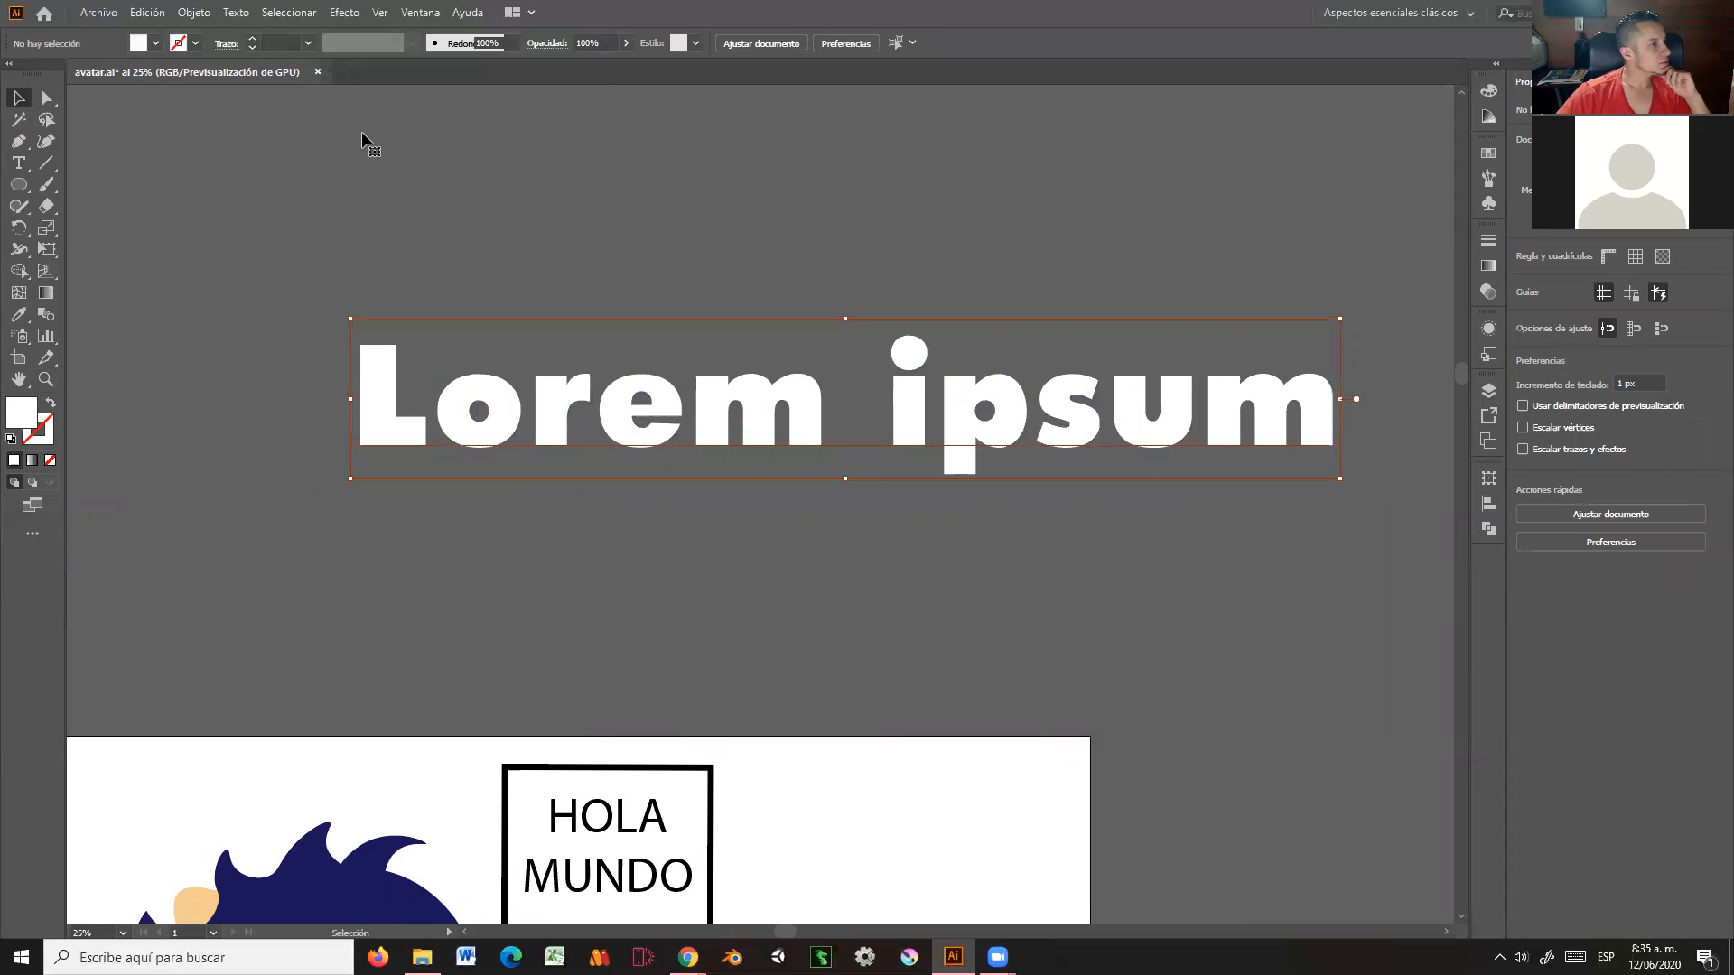
click(344, 11)
mouse_move(578, 188)
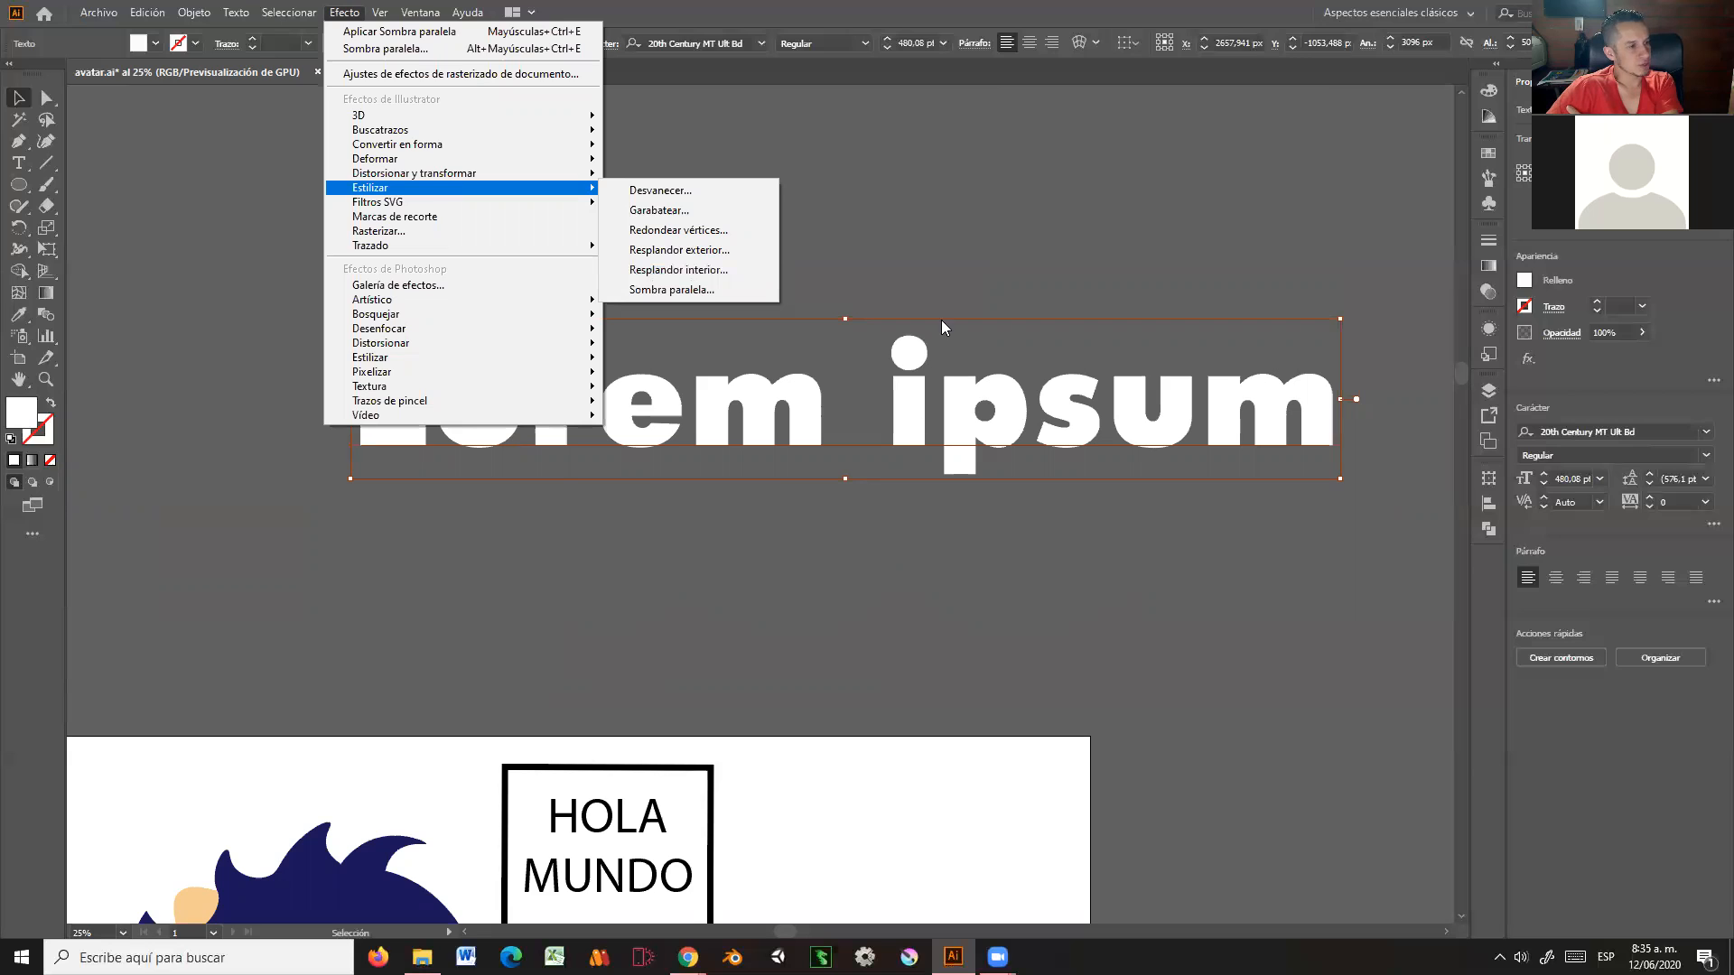
mouse_move(442, 203)
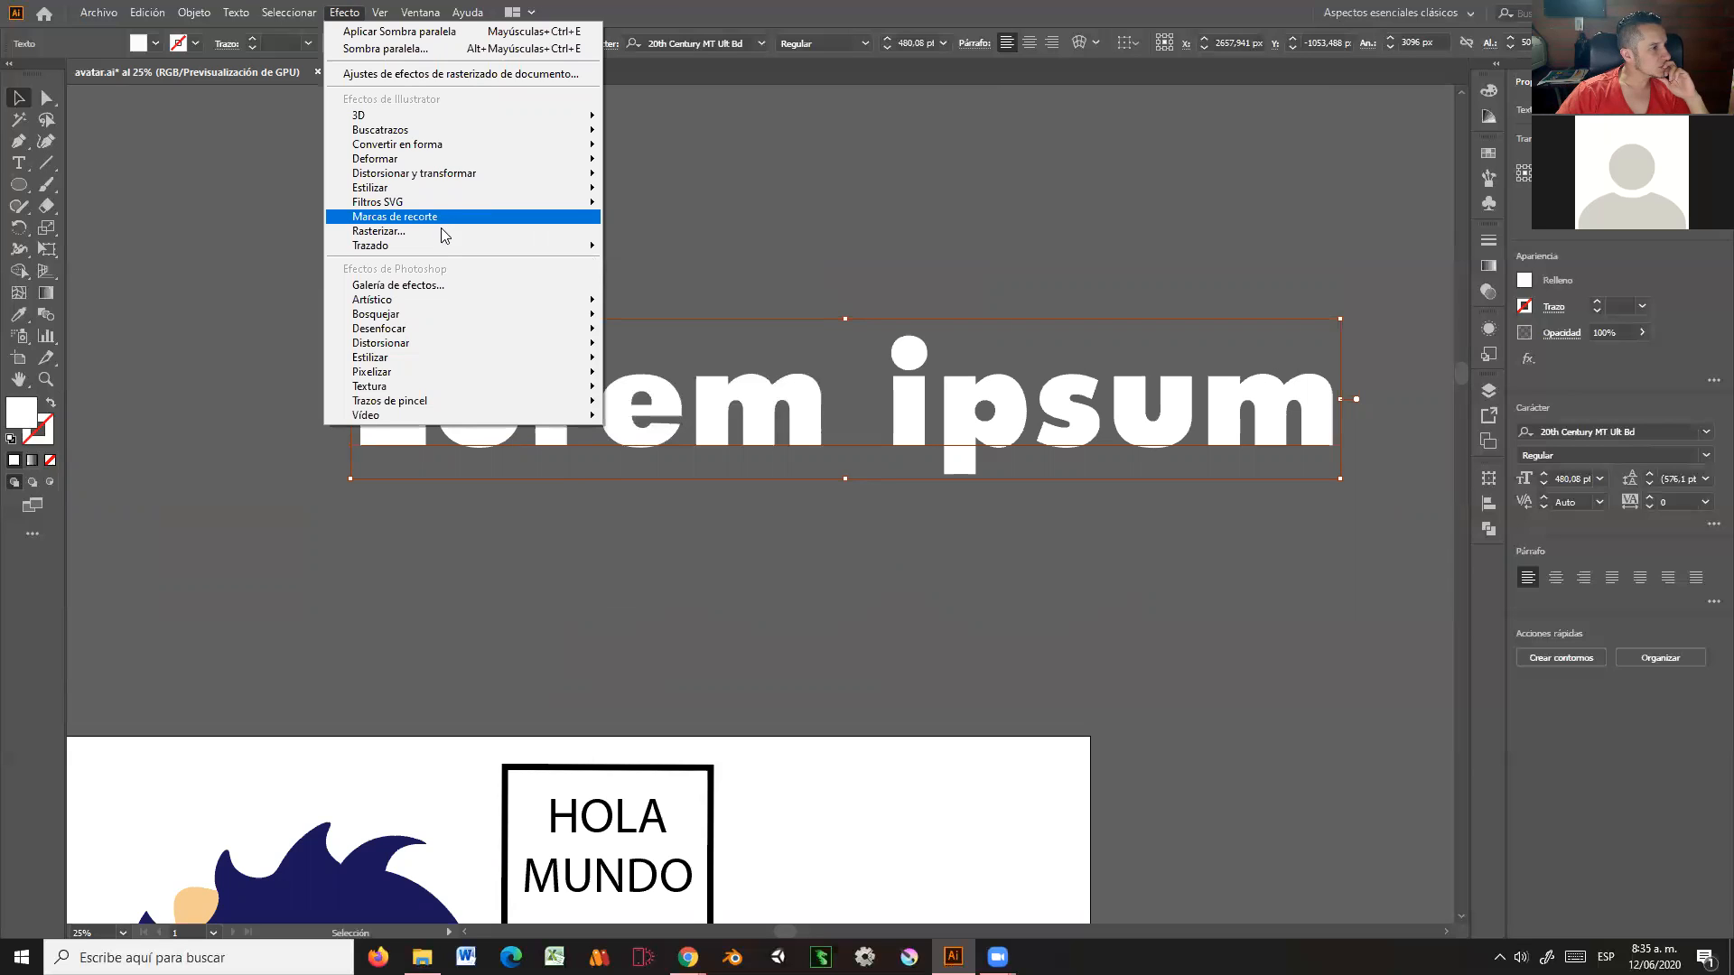
mouse_move(443, 245)
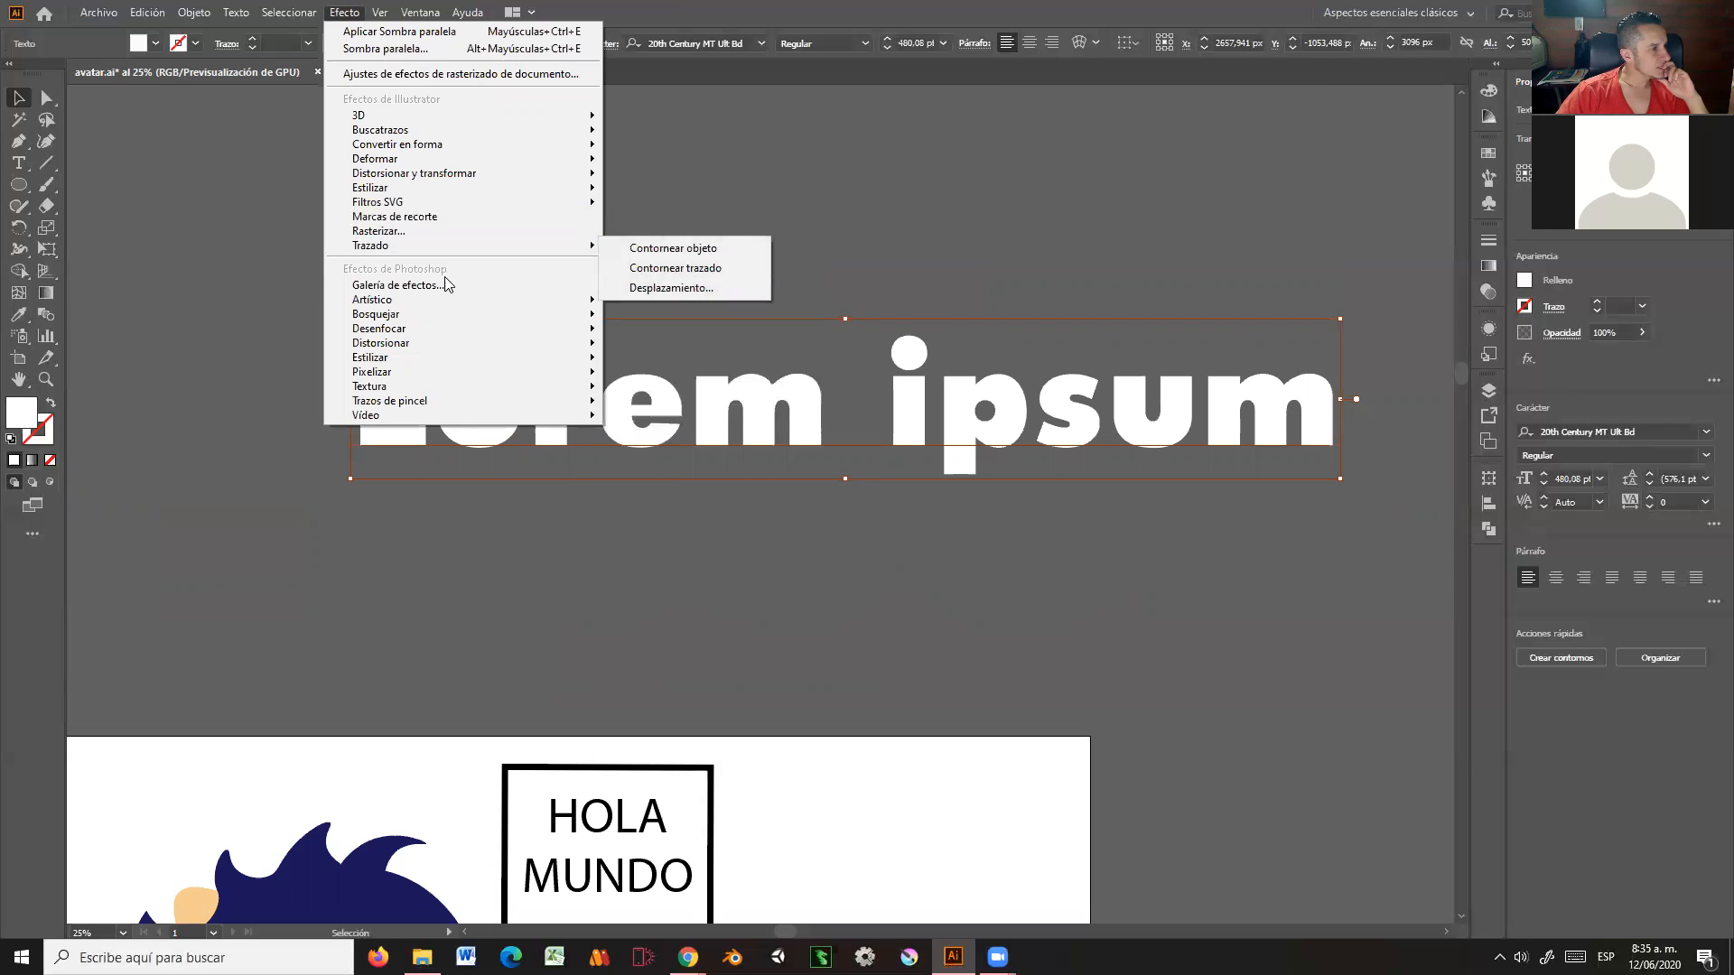
mouse_move(449, 307)
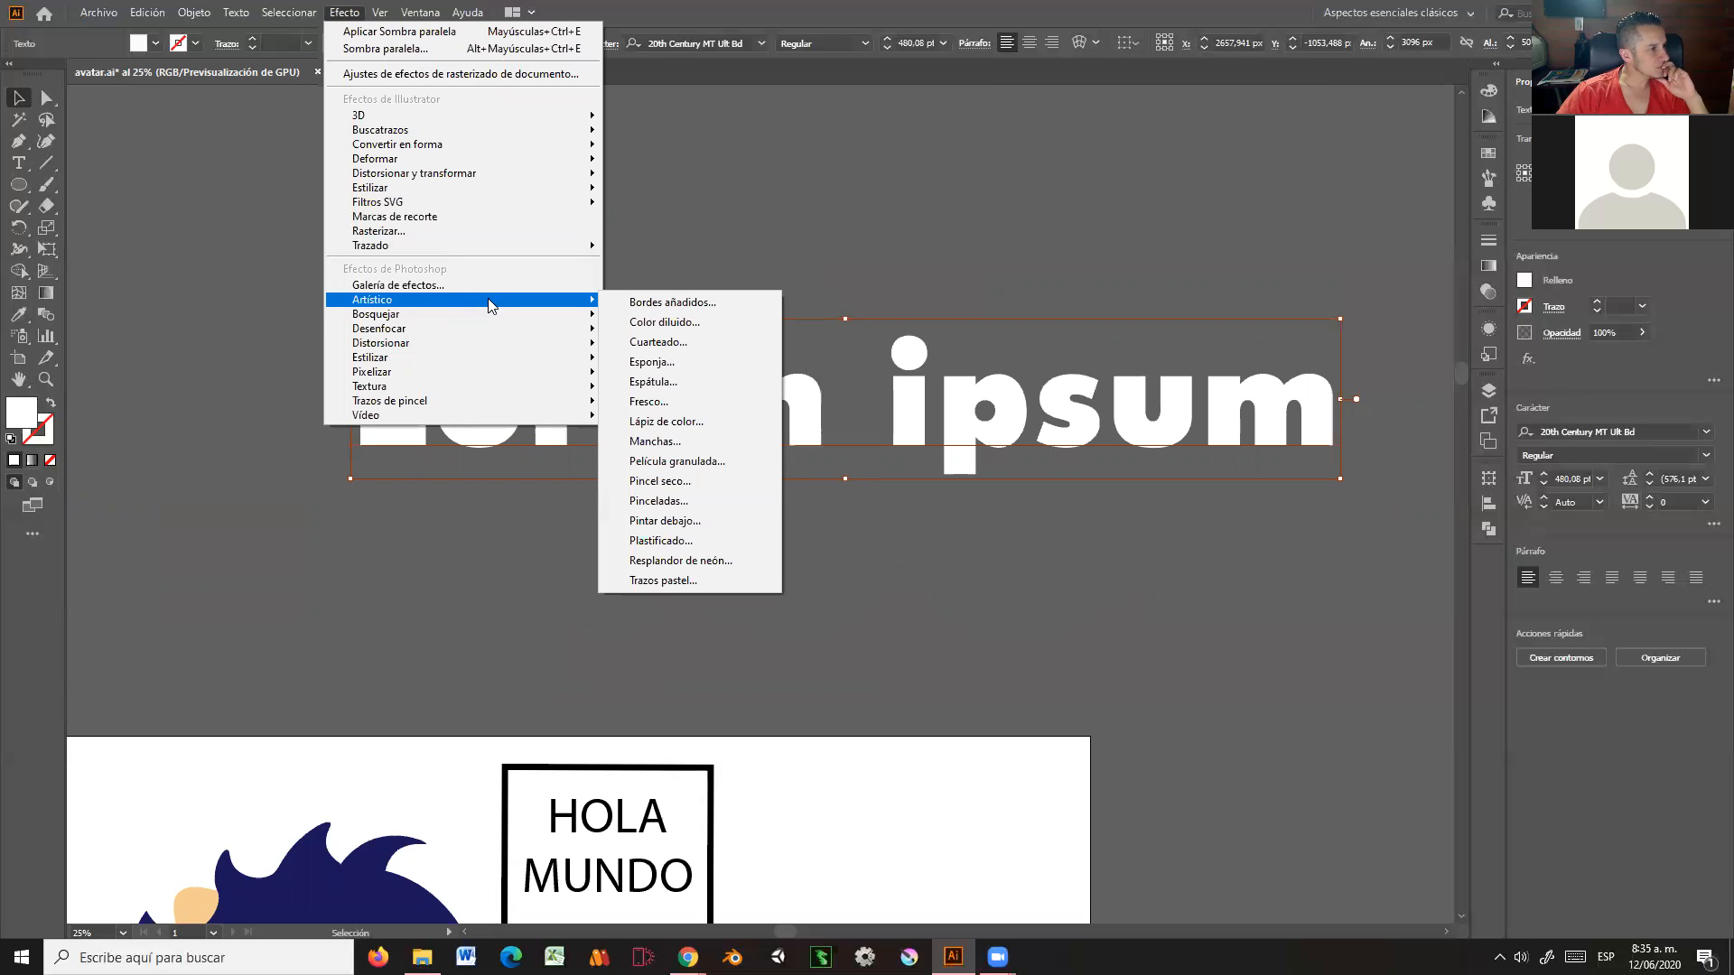
click(1010, 264)
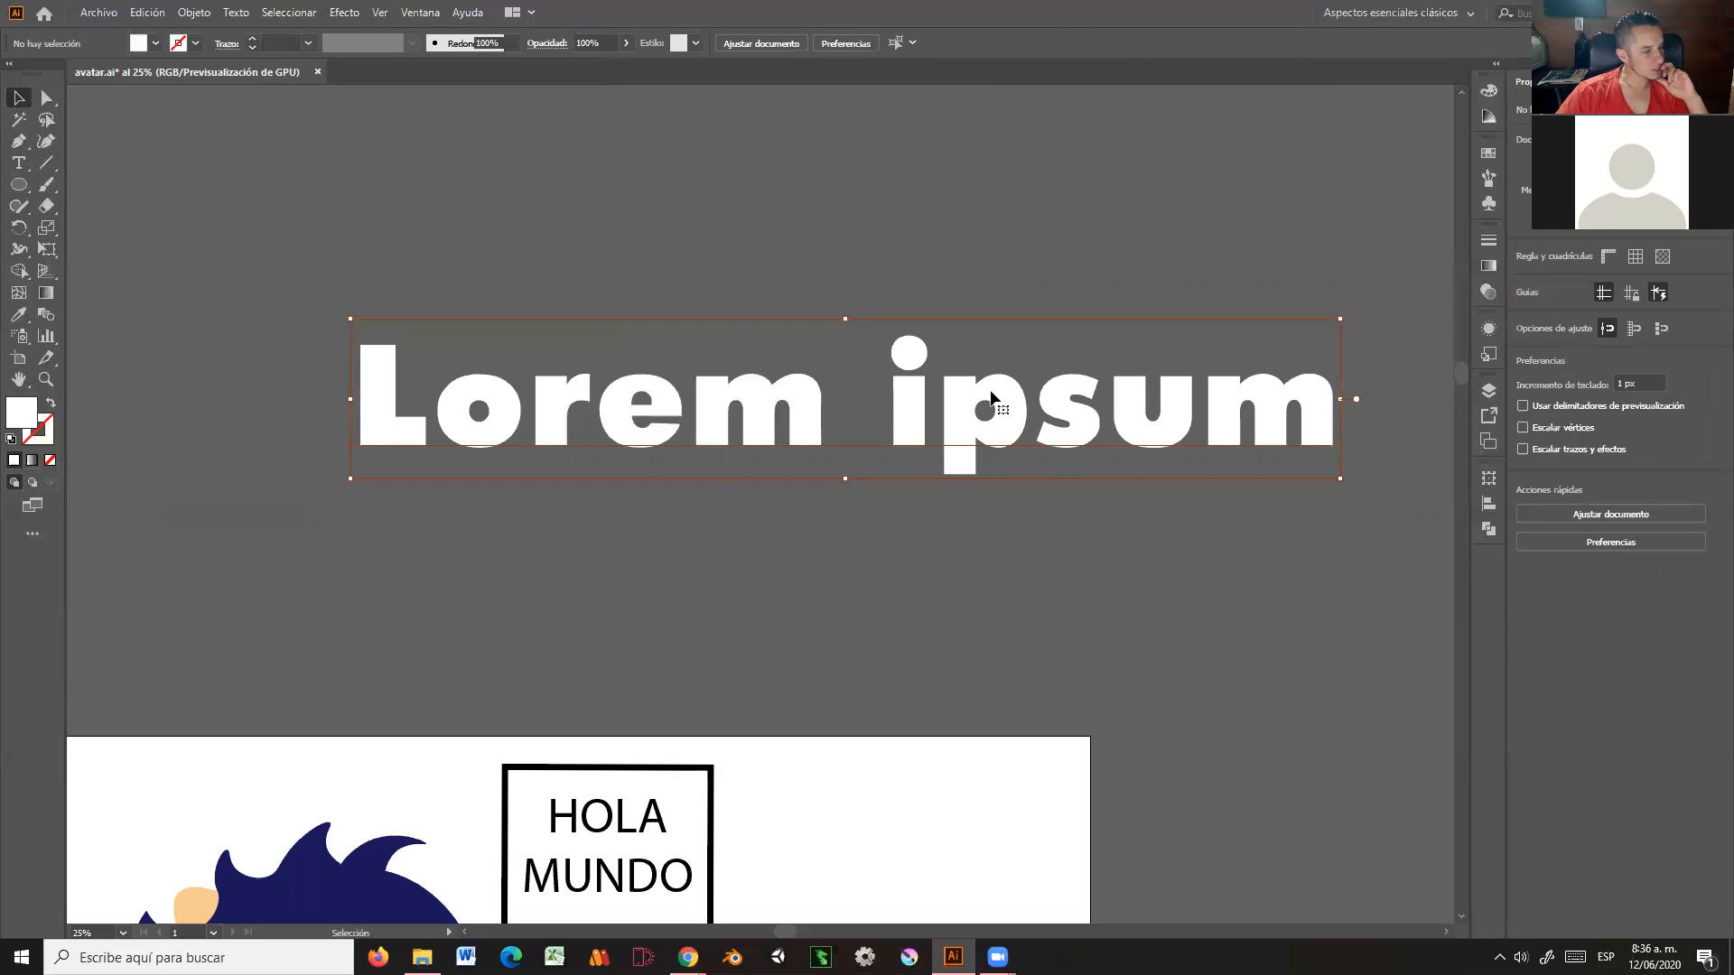
Step: Convert the Lorem ipsum text to outlines and deselect the resulting lettering
right_click(991, 397)
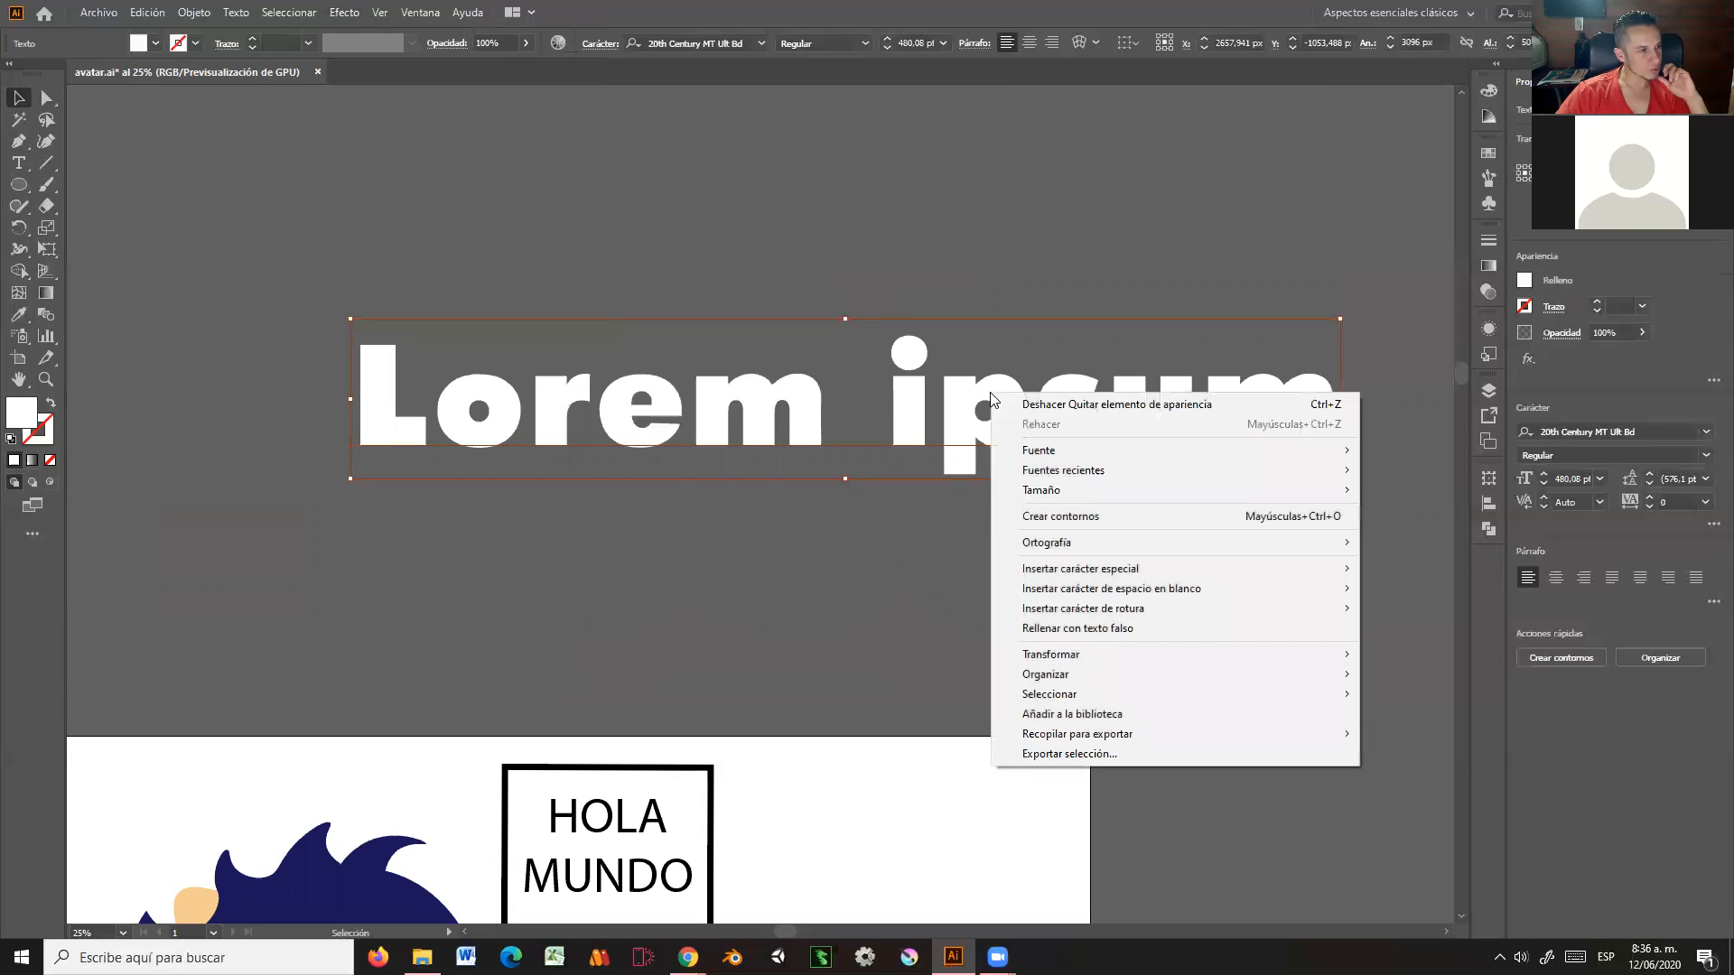
click(1065, 519)
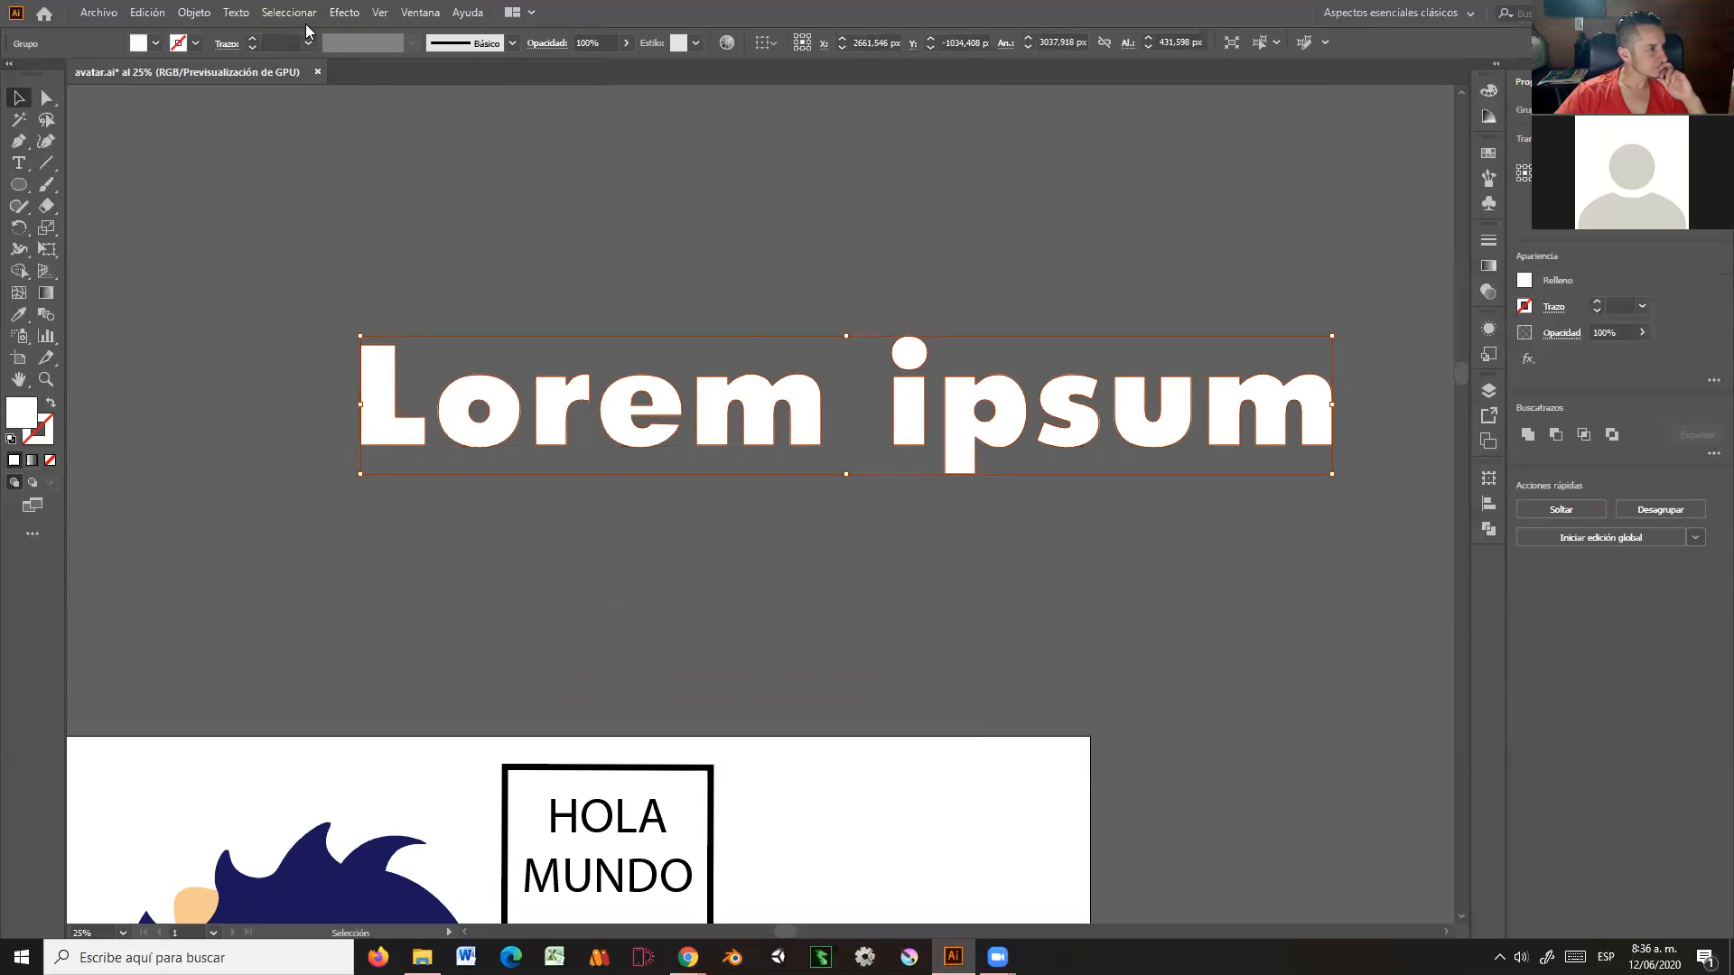
click(345, 14)
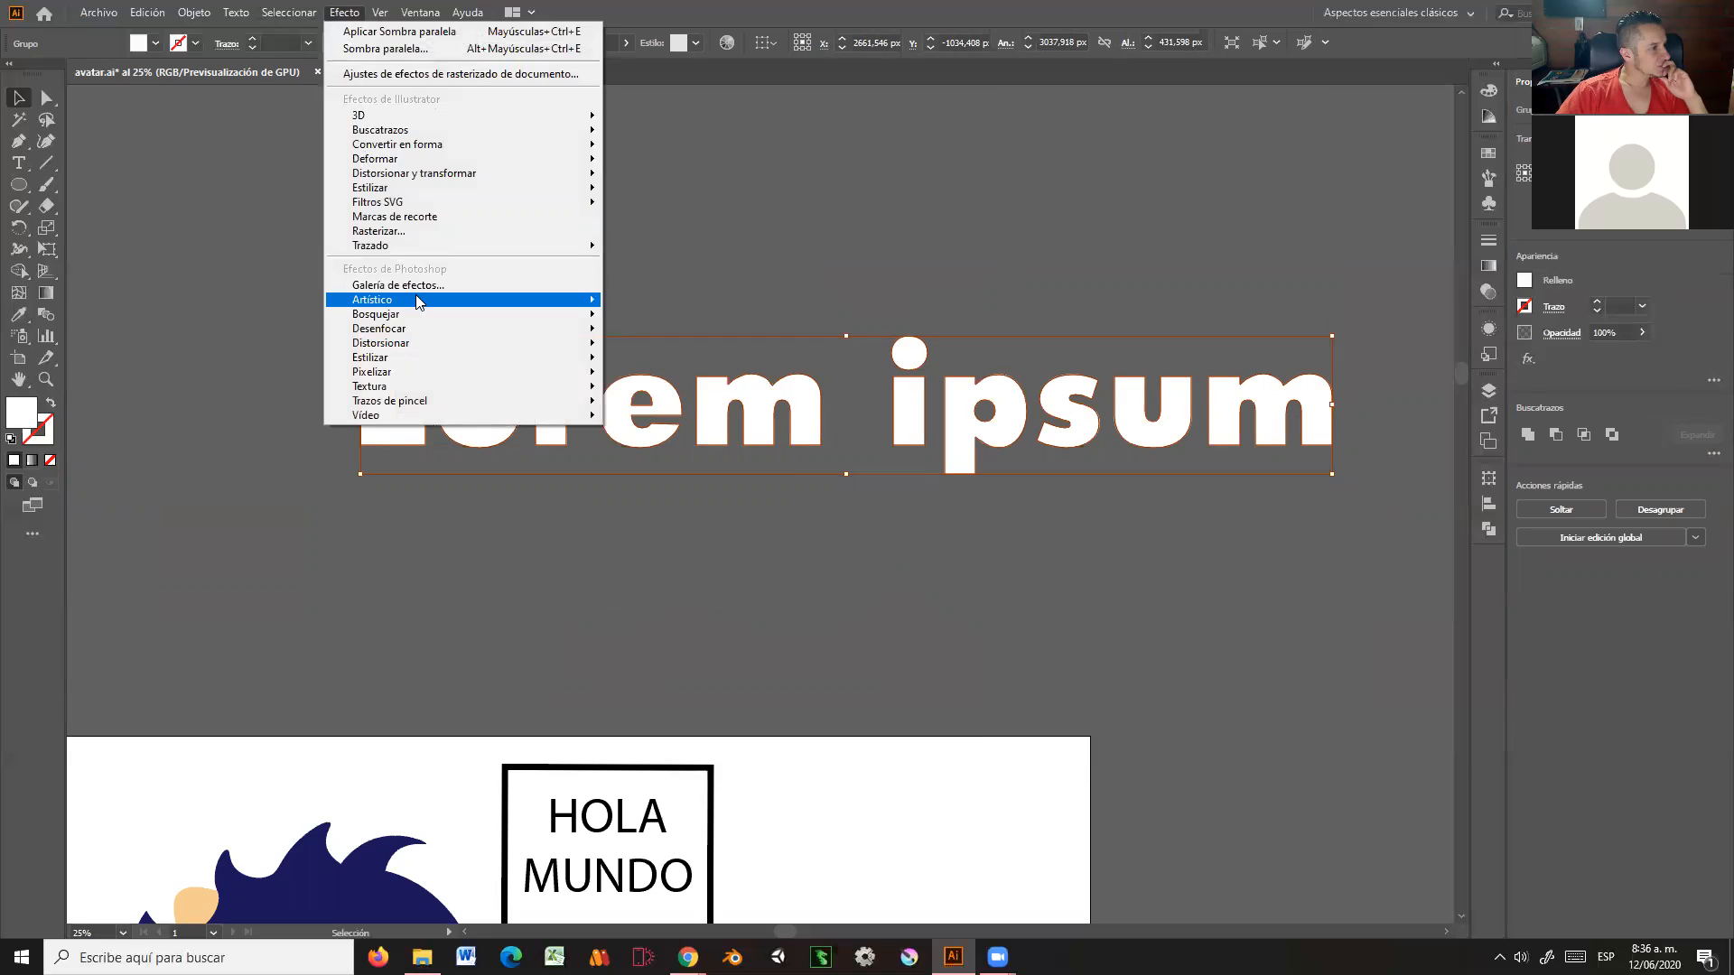
mouse_move(418, 301)
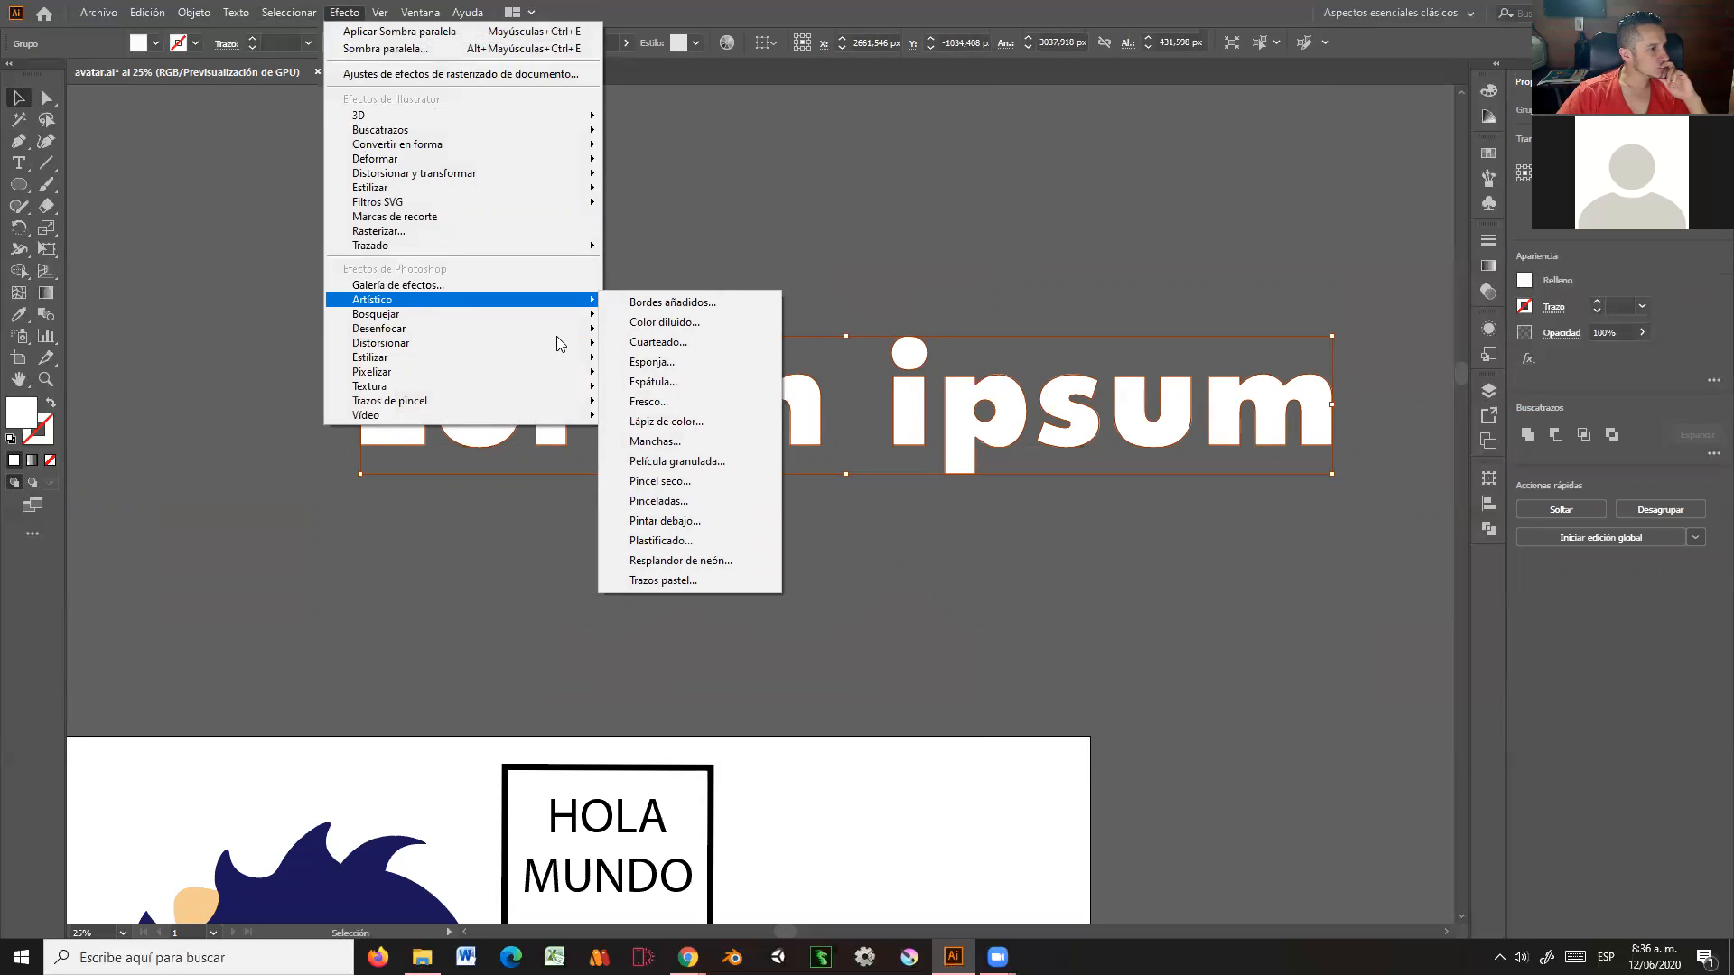
click(997, 322)
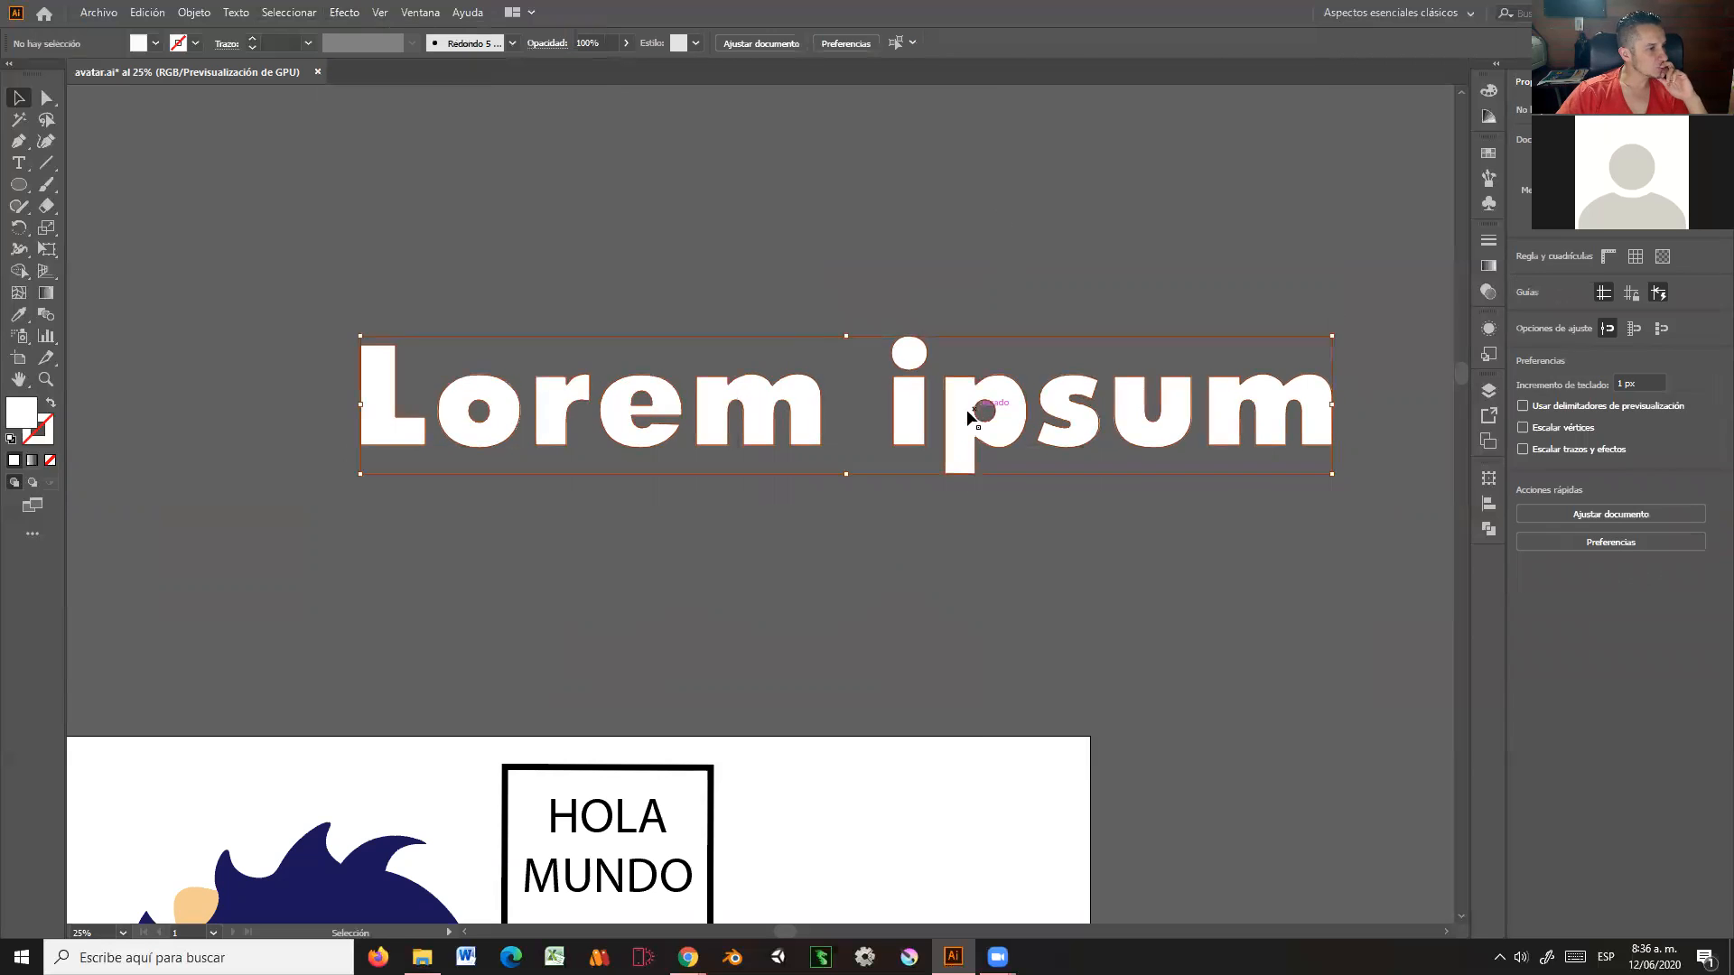
Step: Fill the outlined Lorem ipsum lettering with blue 133DEA
double_click(24, 424)
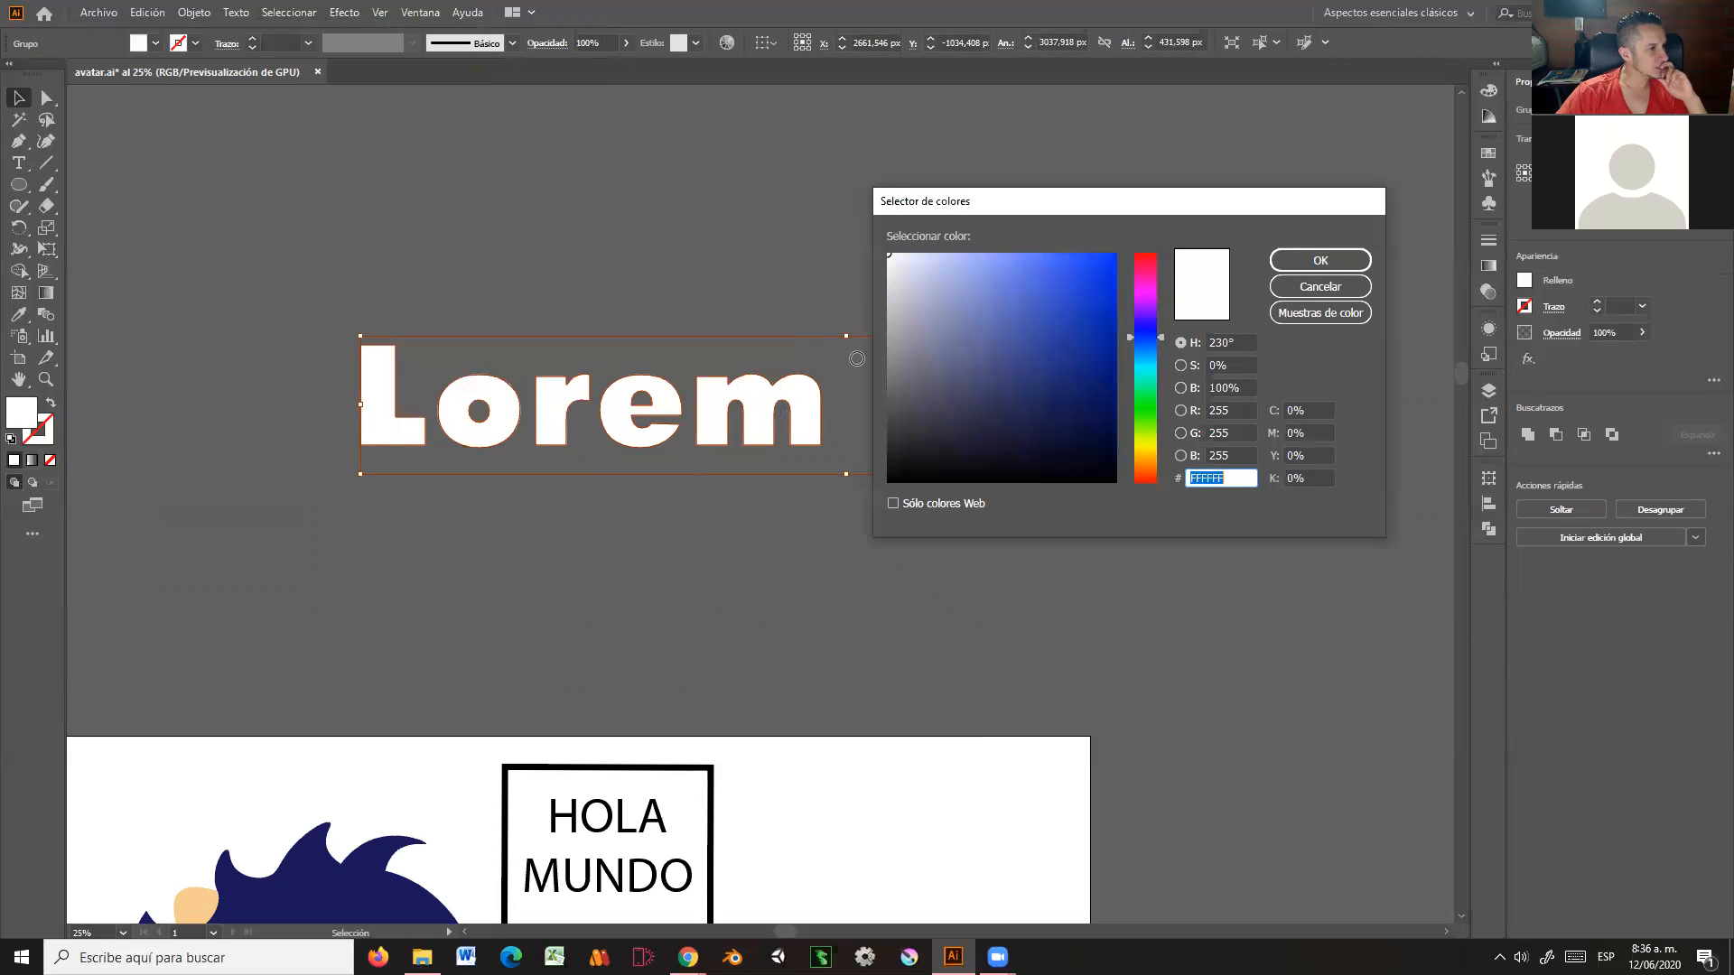
click(1098, 272)
click(1320, 261)
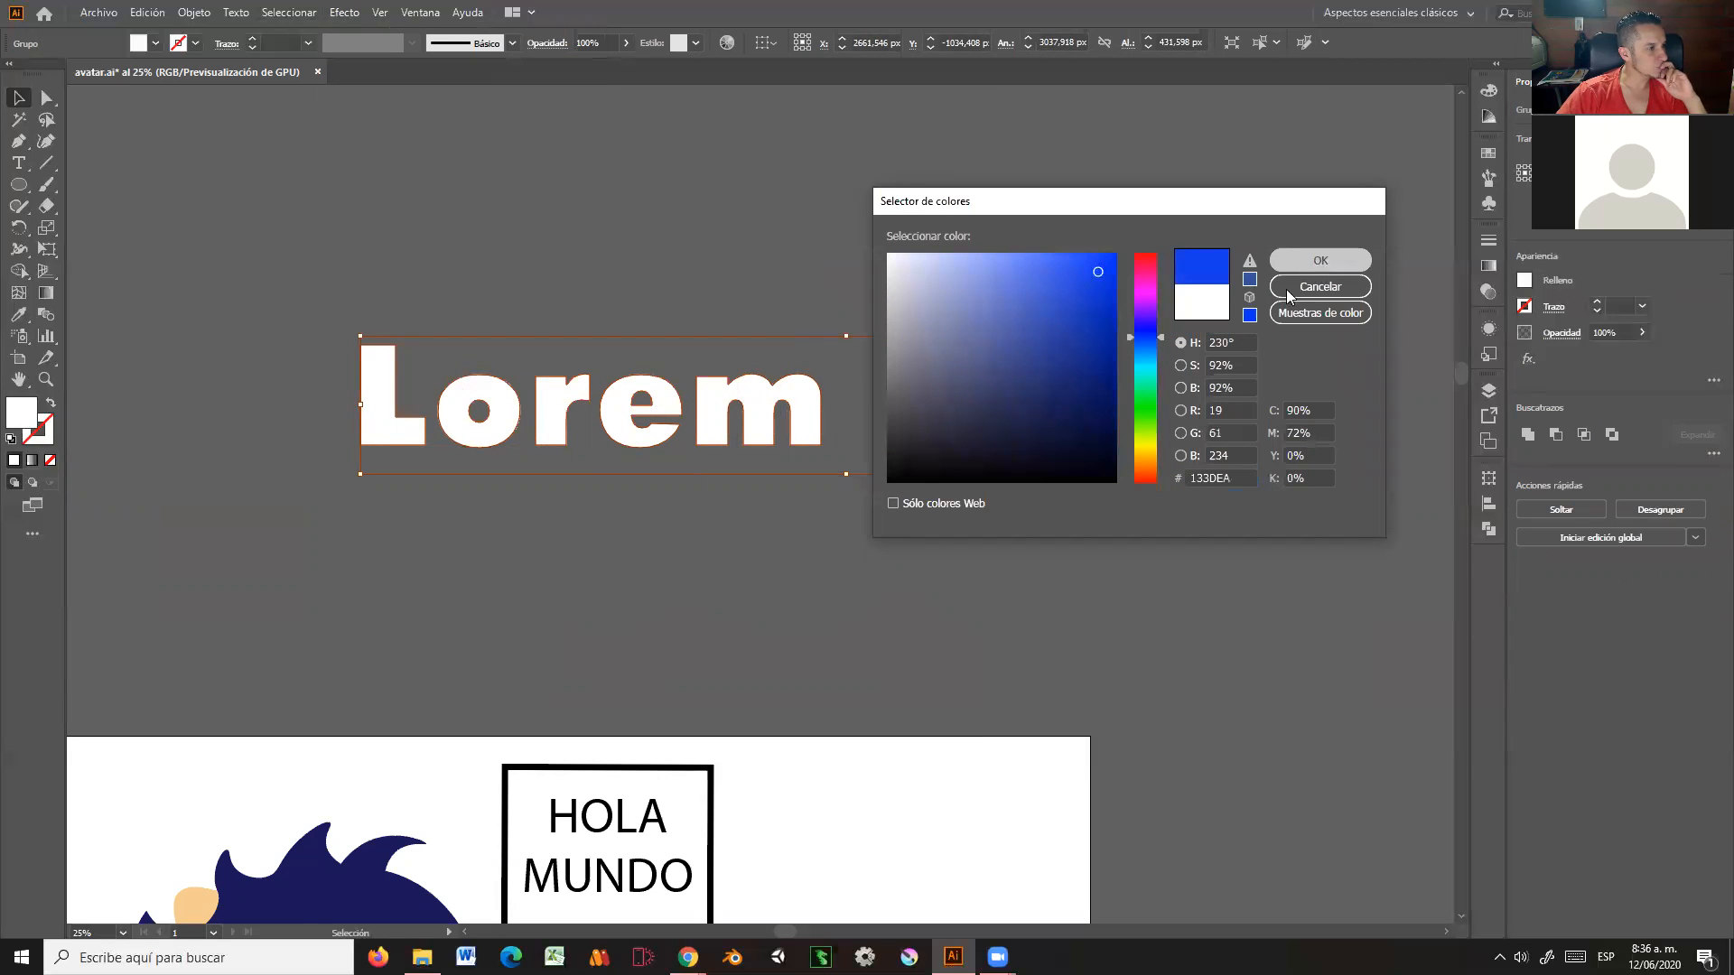
Step: Preview the Artístico effects on the Lorem ipsum text, from Color diluido, Fresco and Manchas through Resplandor de neón, Lápiz de color and Trazos pastel
click(345, 13)
mouse_move(514, 302)
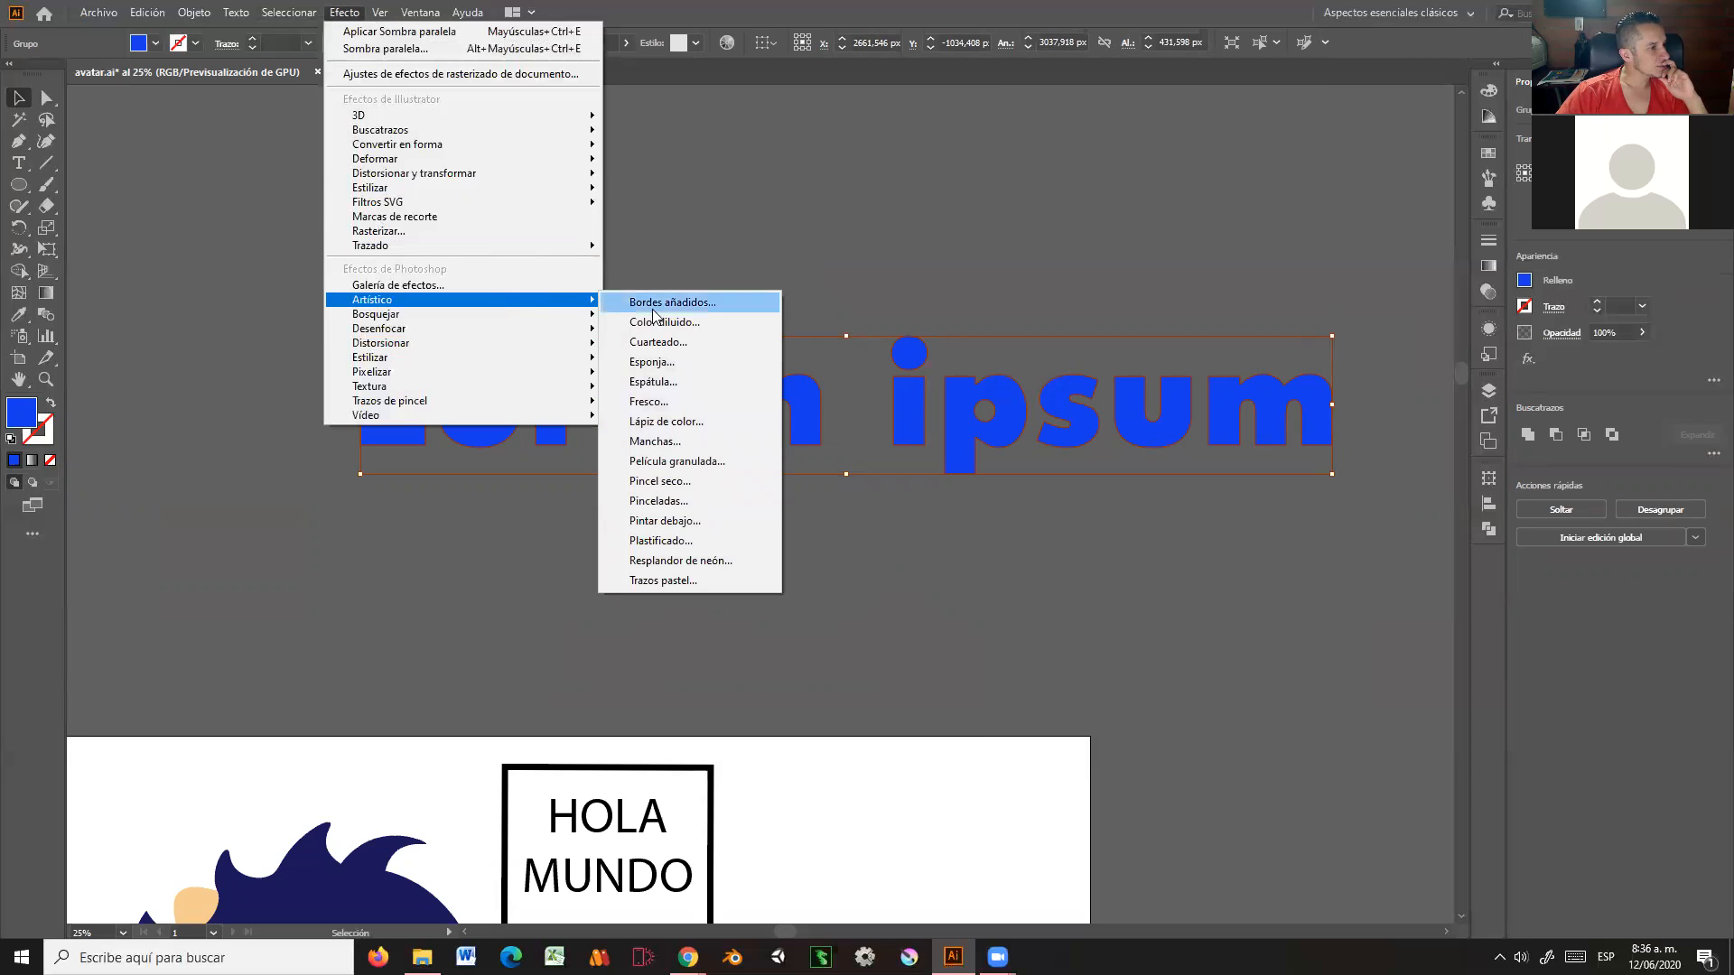
click(706, 331)
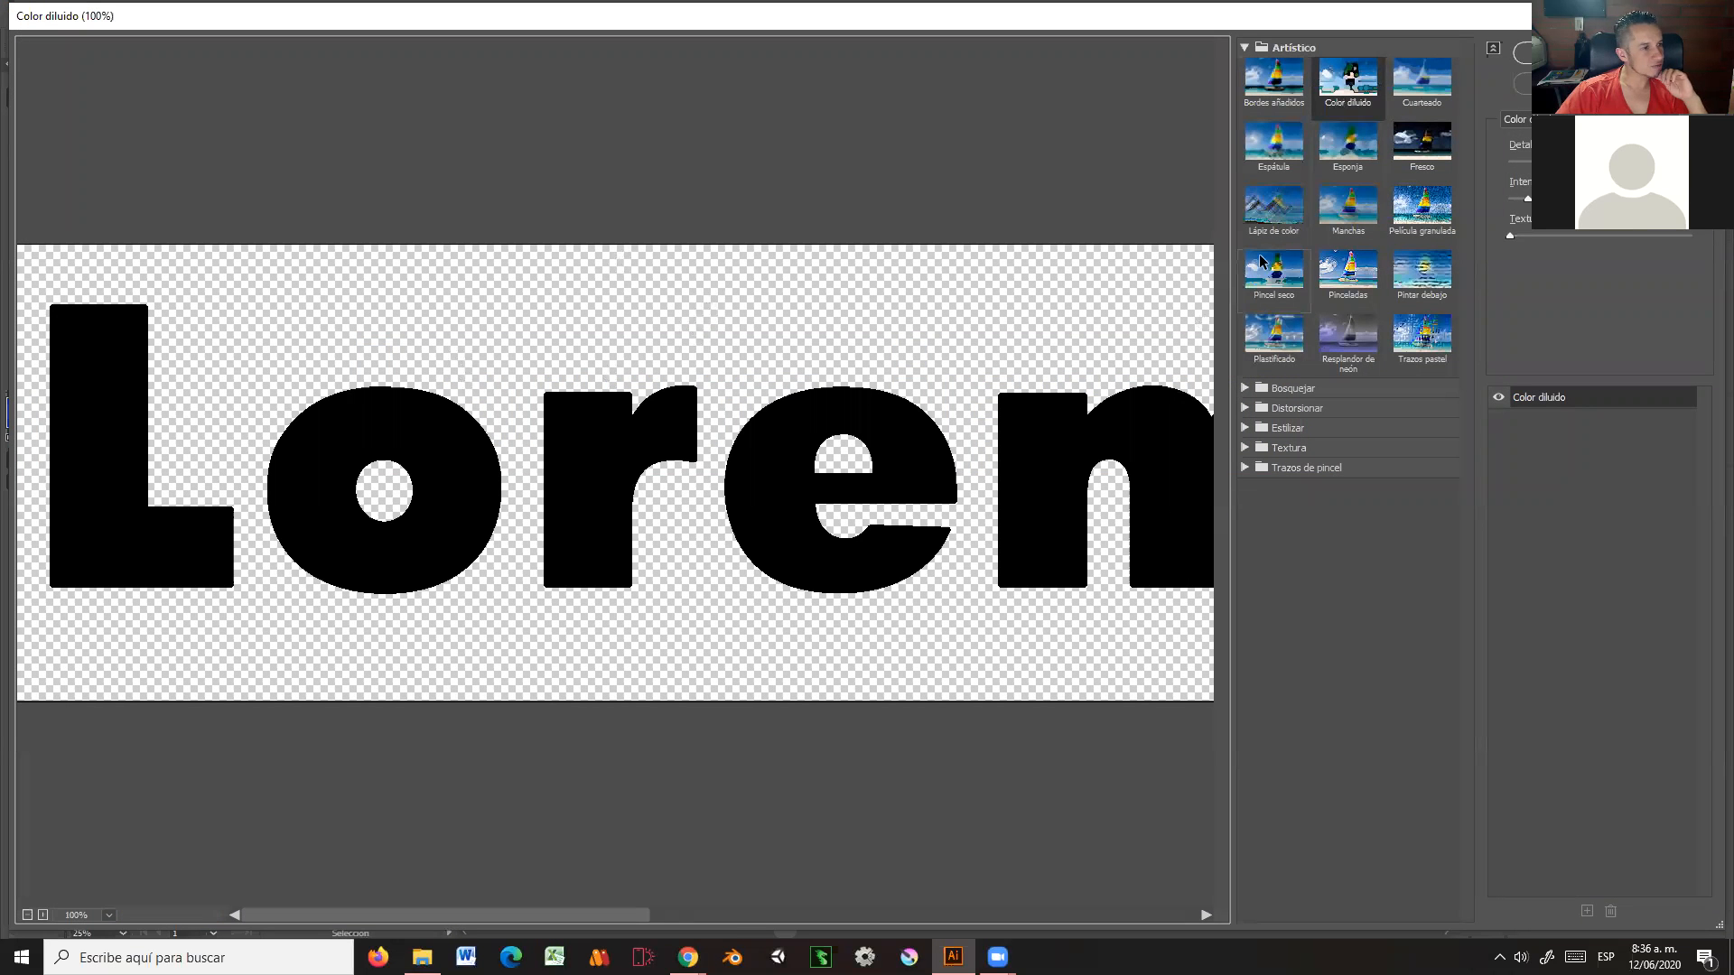
drag(1038, 469, 897, 473)
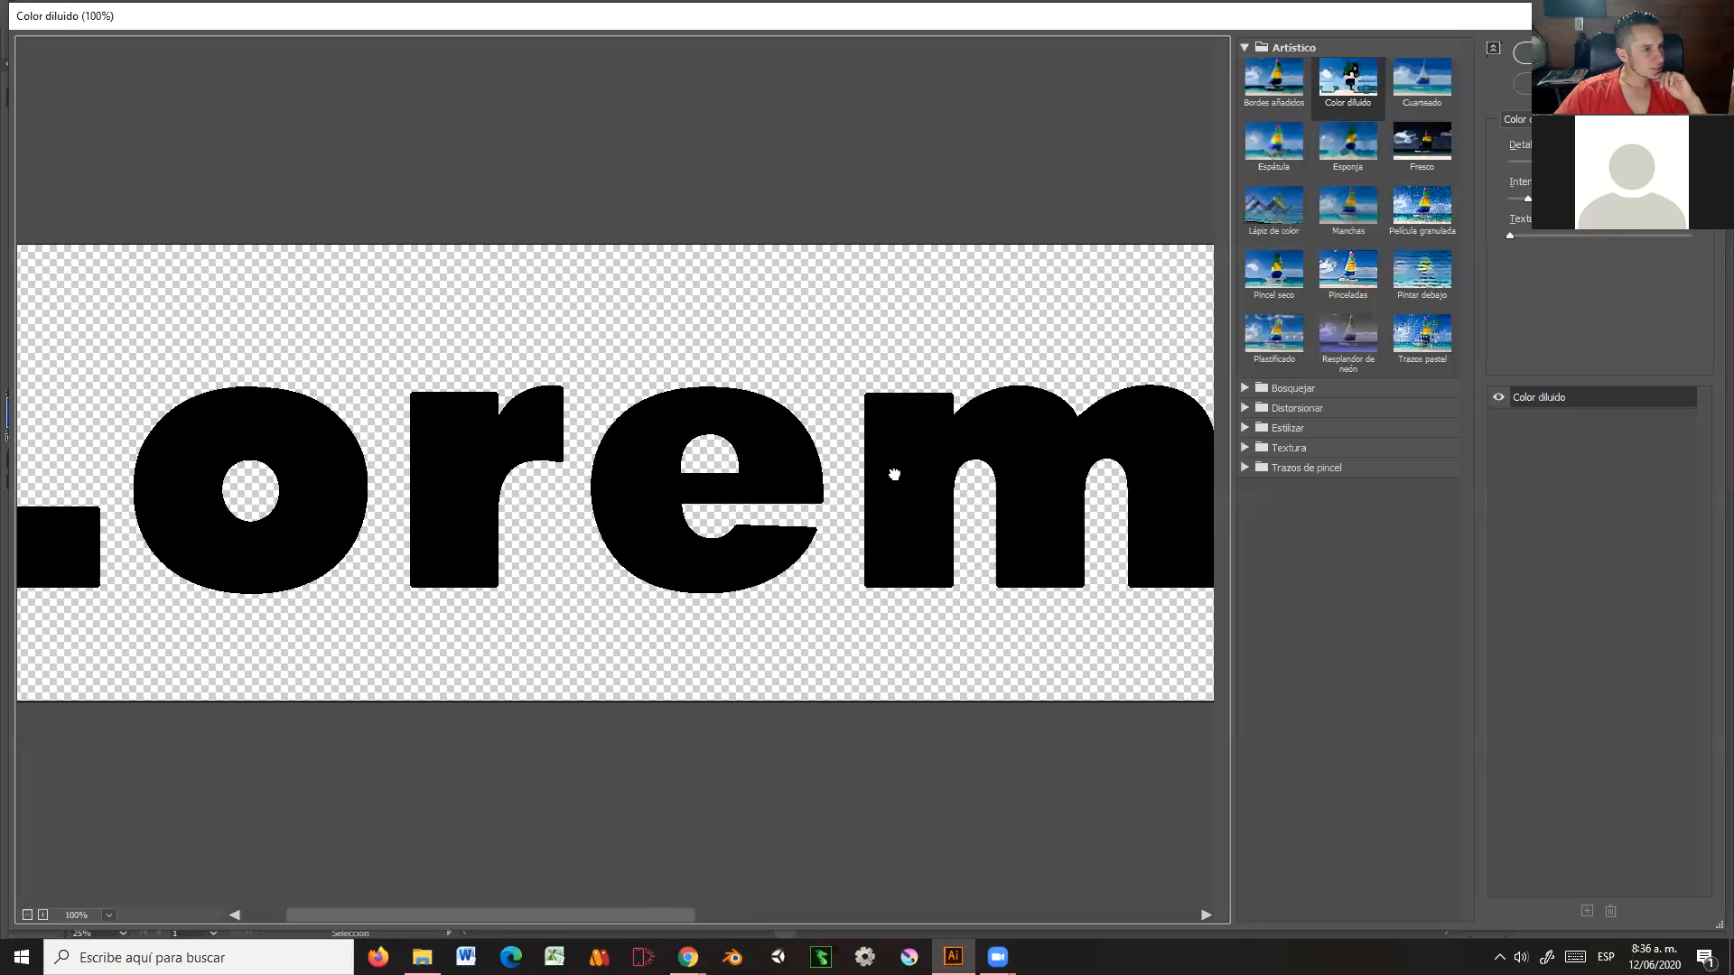
click(1435, 152)
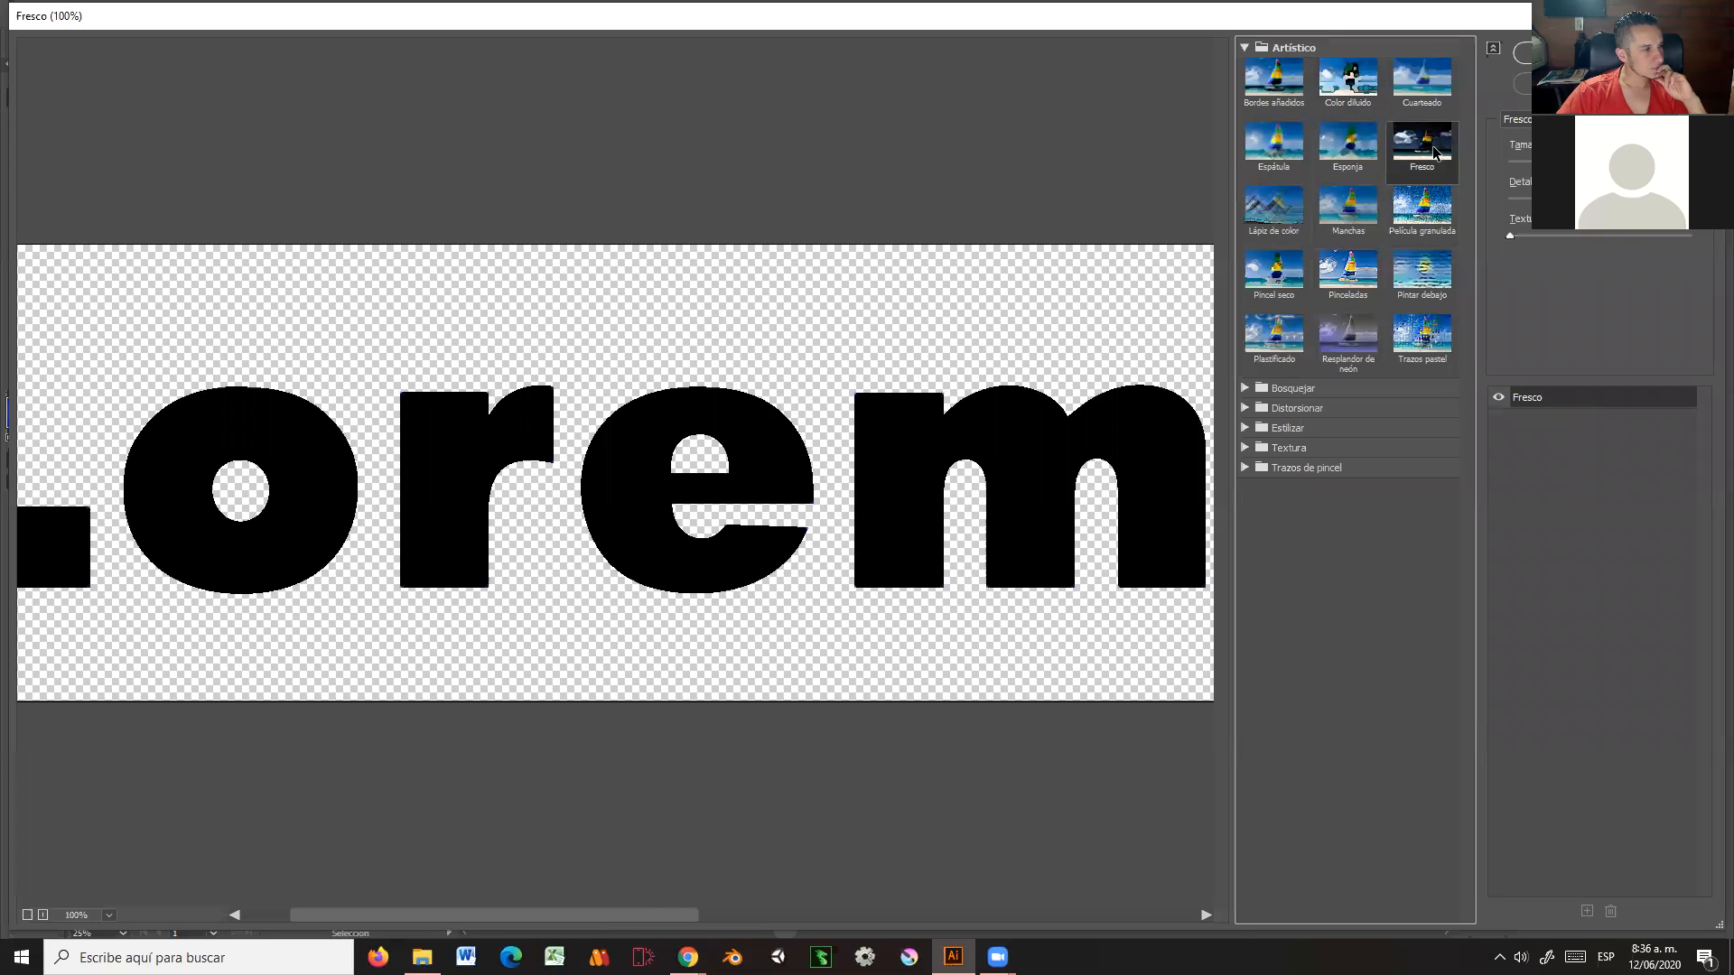
click(1351, 226)
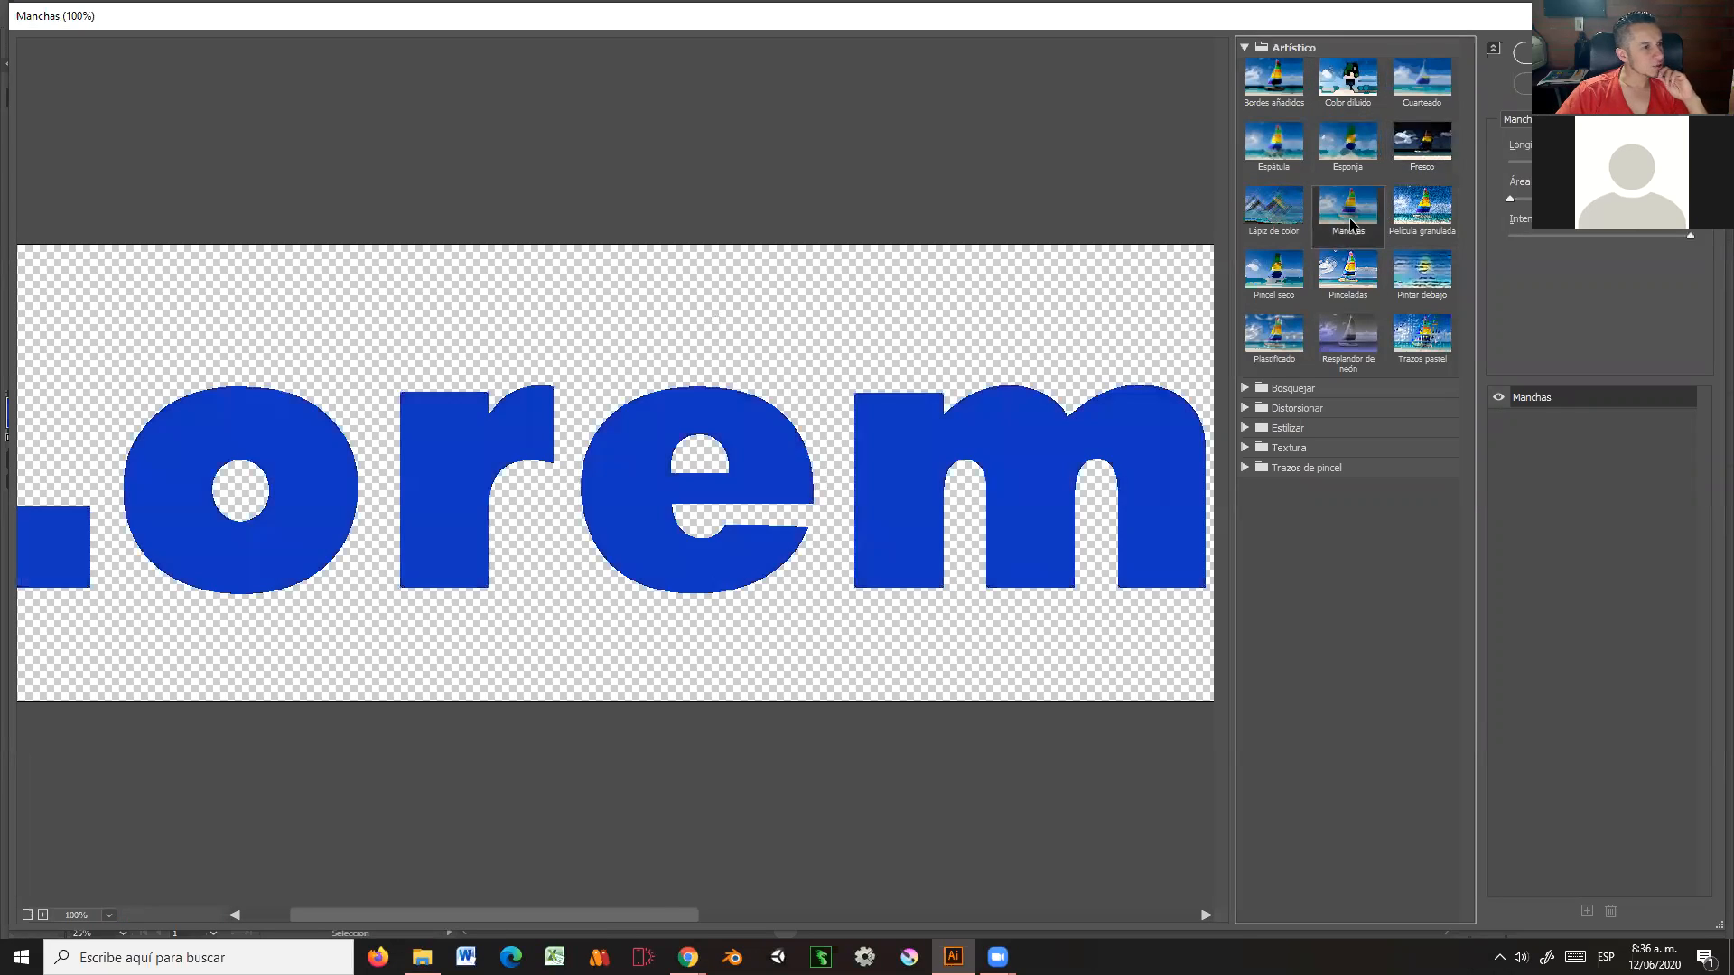
click(1346, 288)
click(1346, 208)
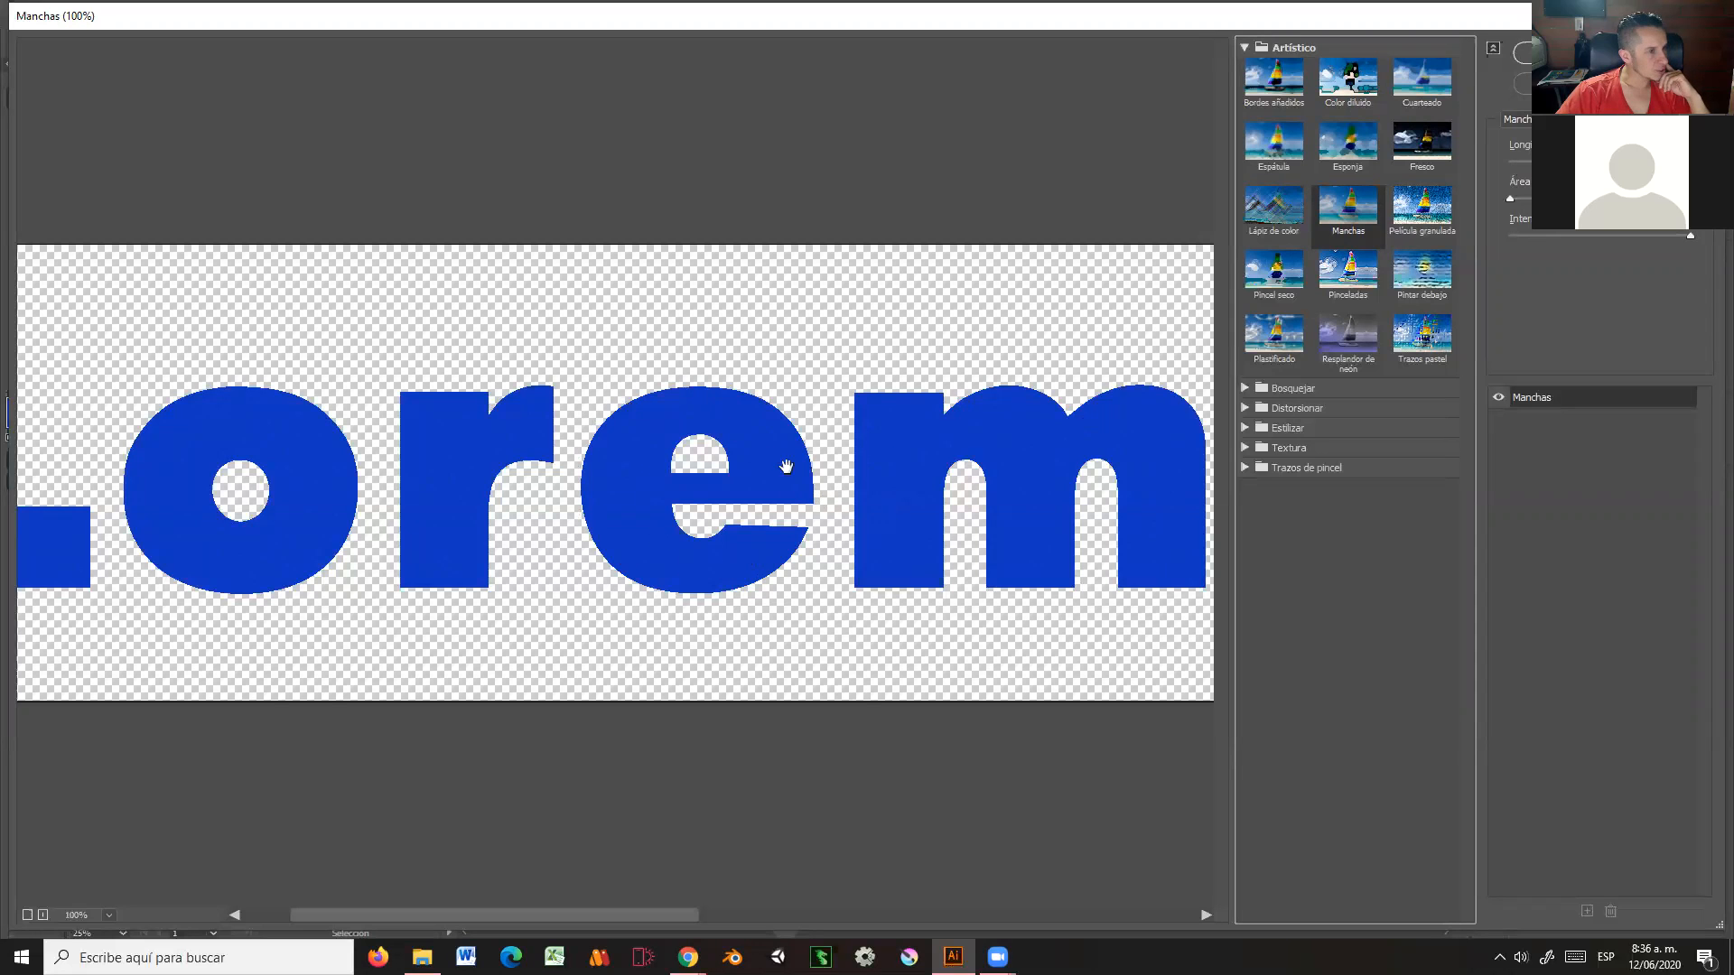
click(1418, 278)
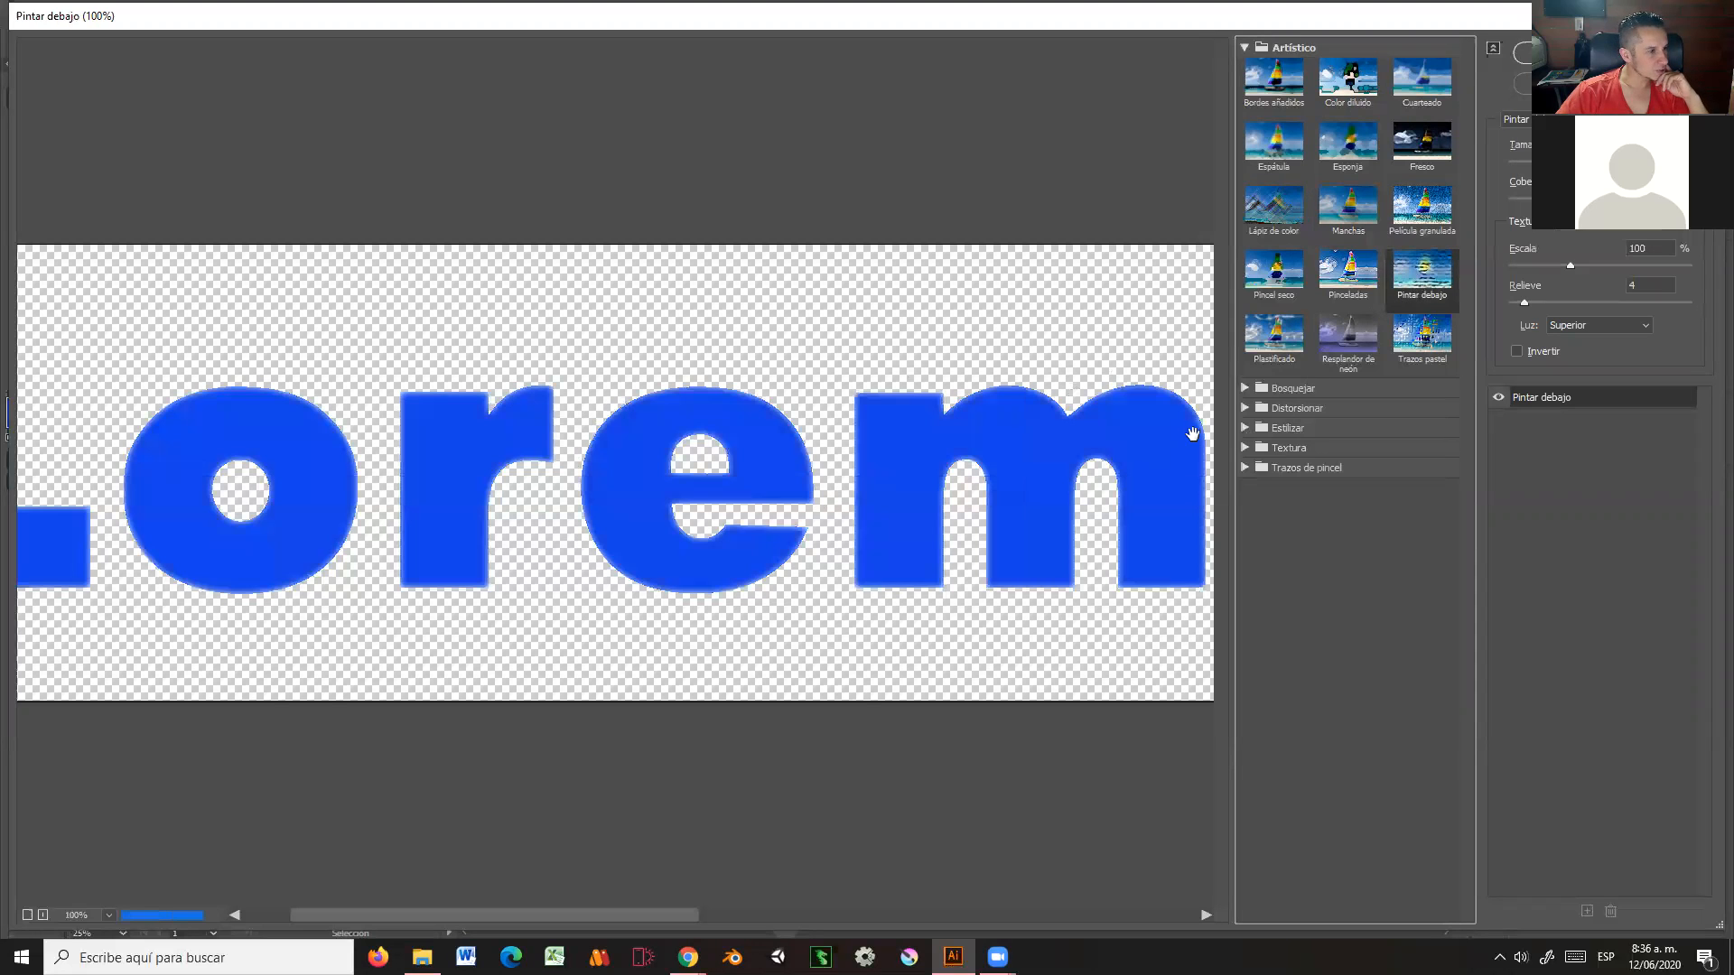
click(1346, 334)
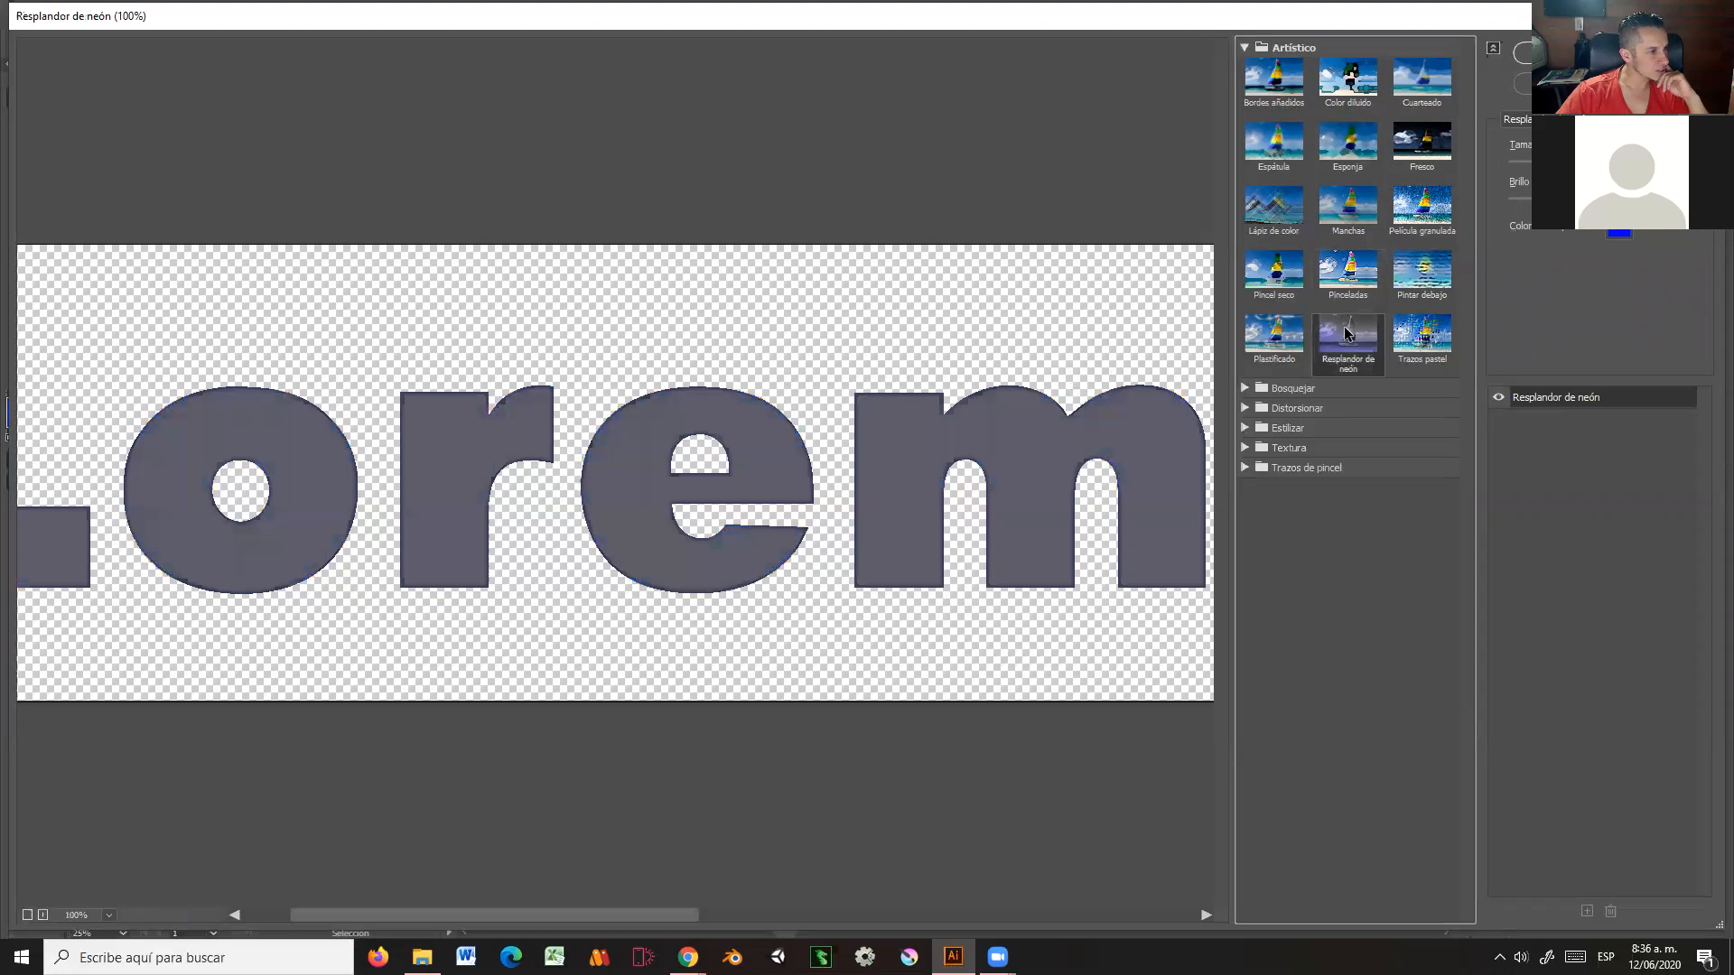
click(1269, 220)
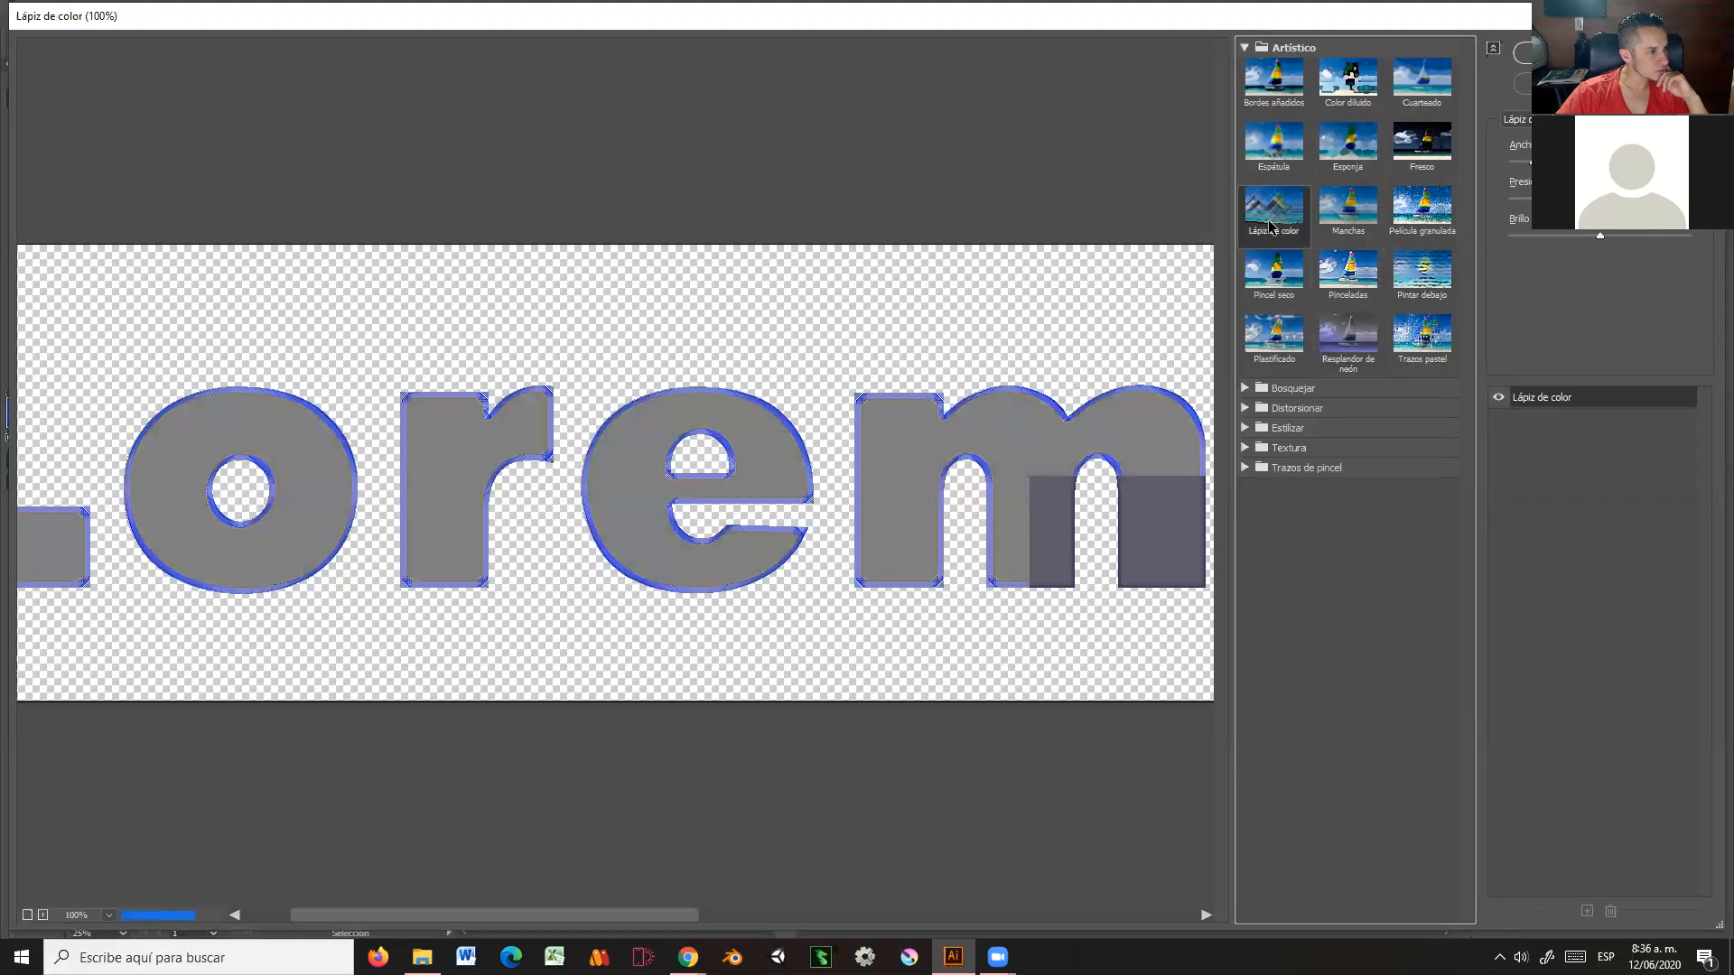
click(1424, 342)
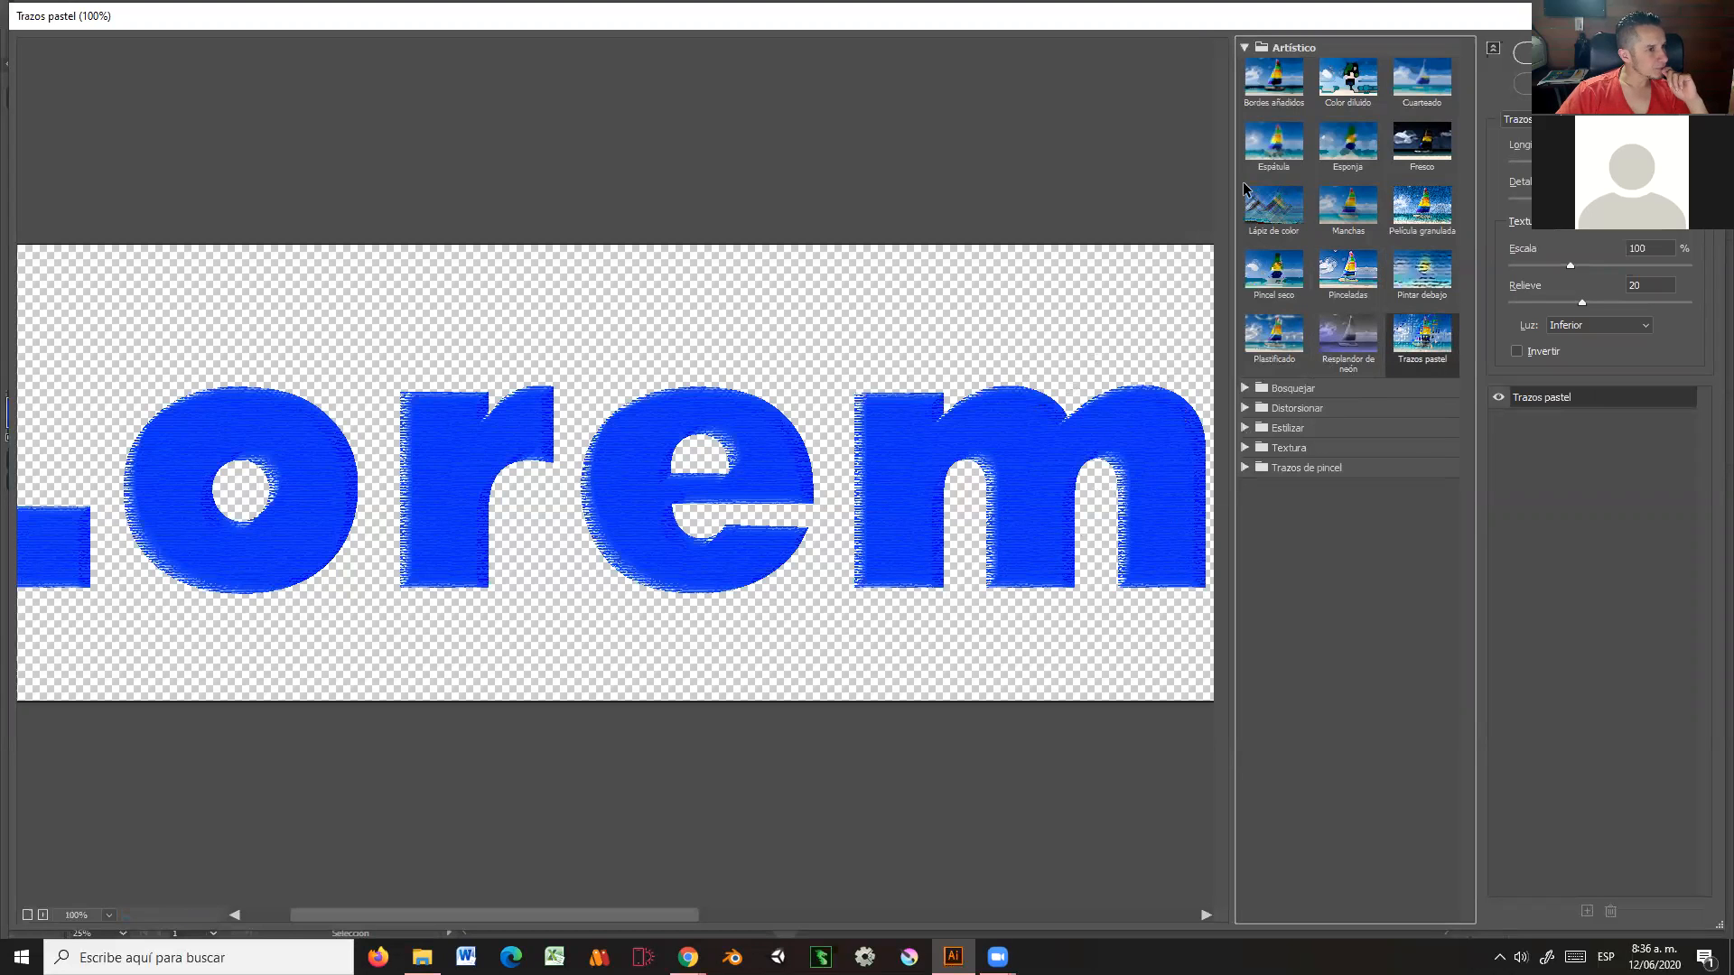
Step: Apply the Reticulación effect from the Bosquejar category to the Lorem ipsum text and deselect it
click(1247, 388)
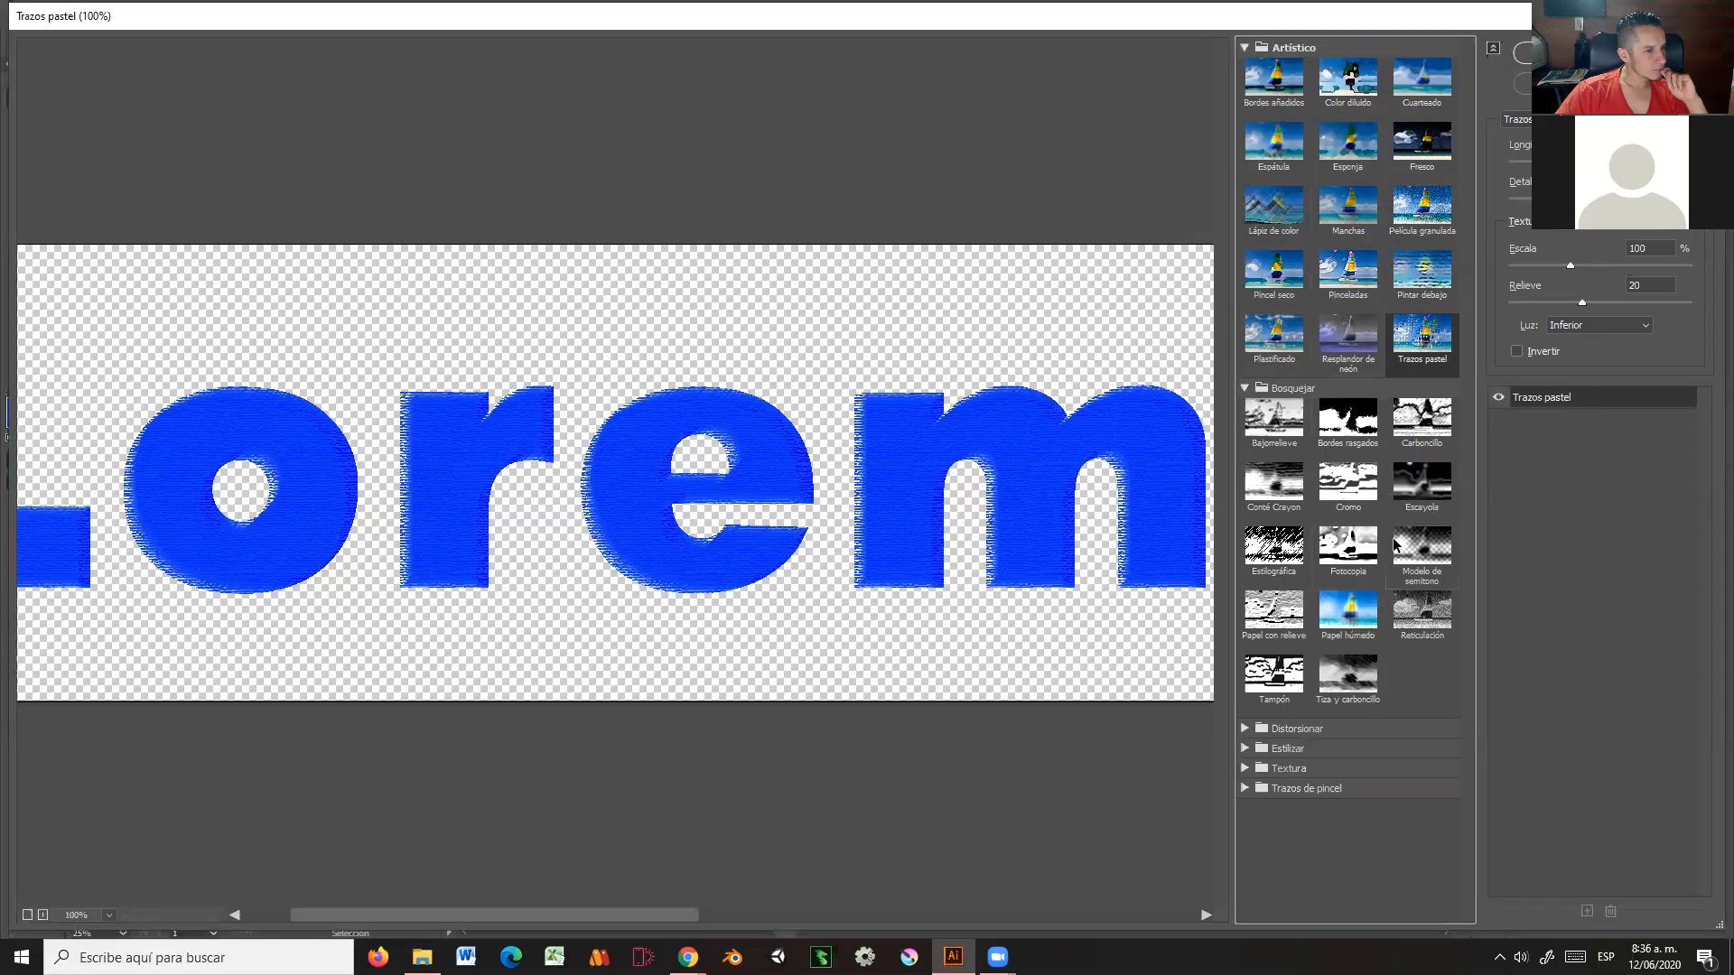
click(1432, 549)
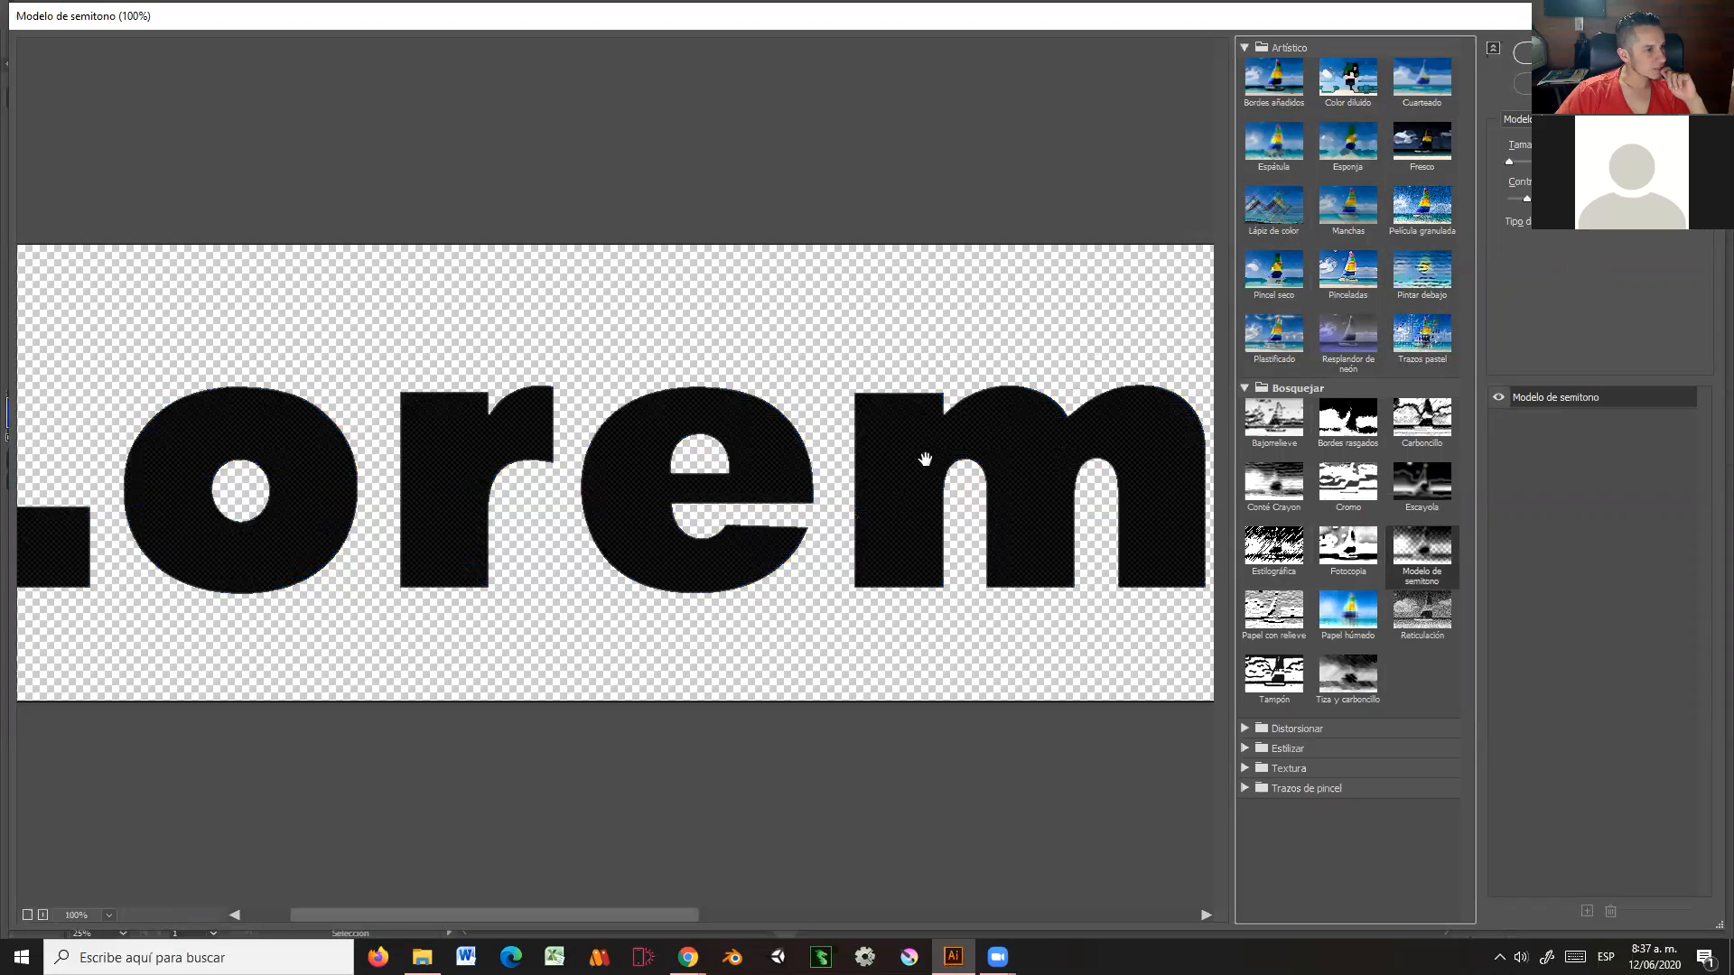
click(1427, 622)
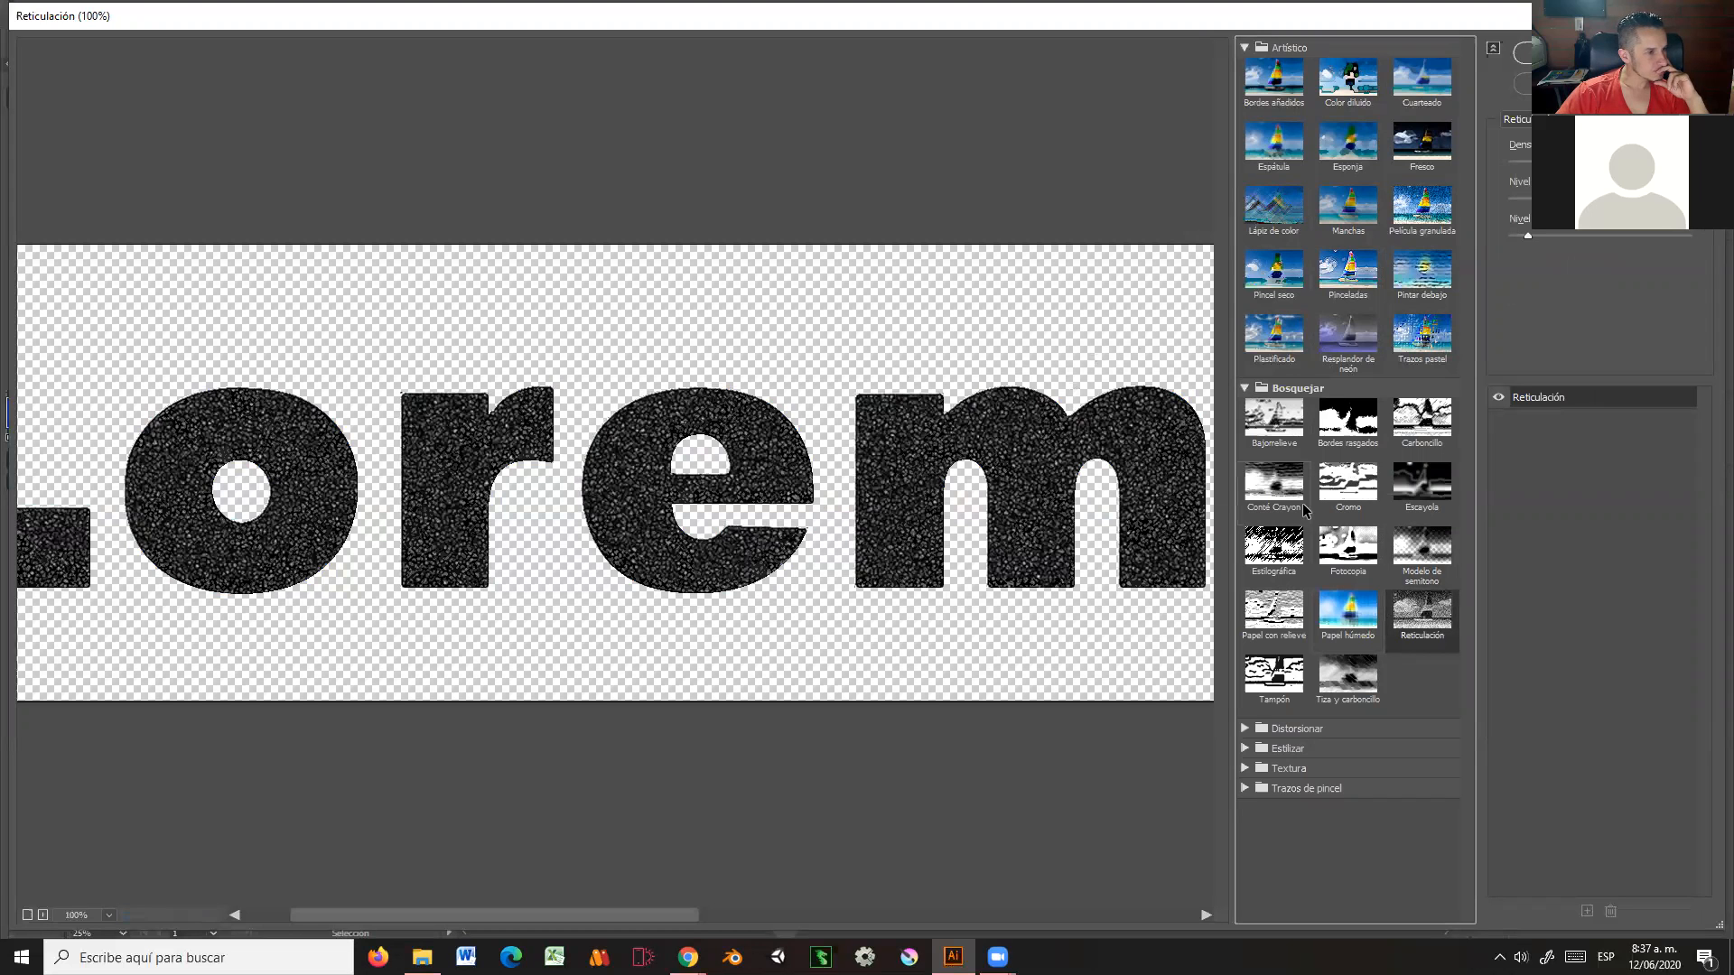
click(1567, 52)
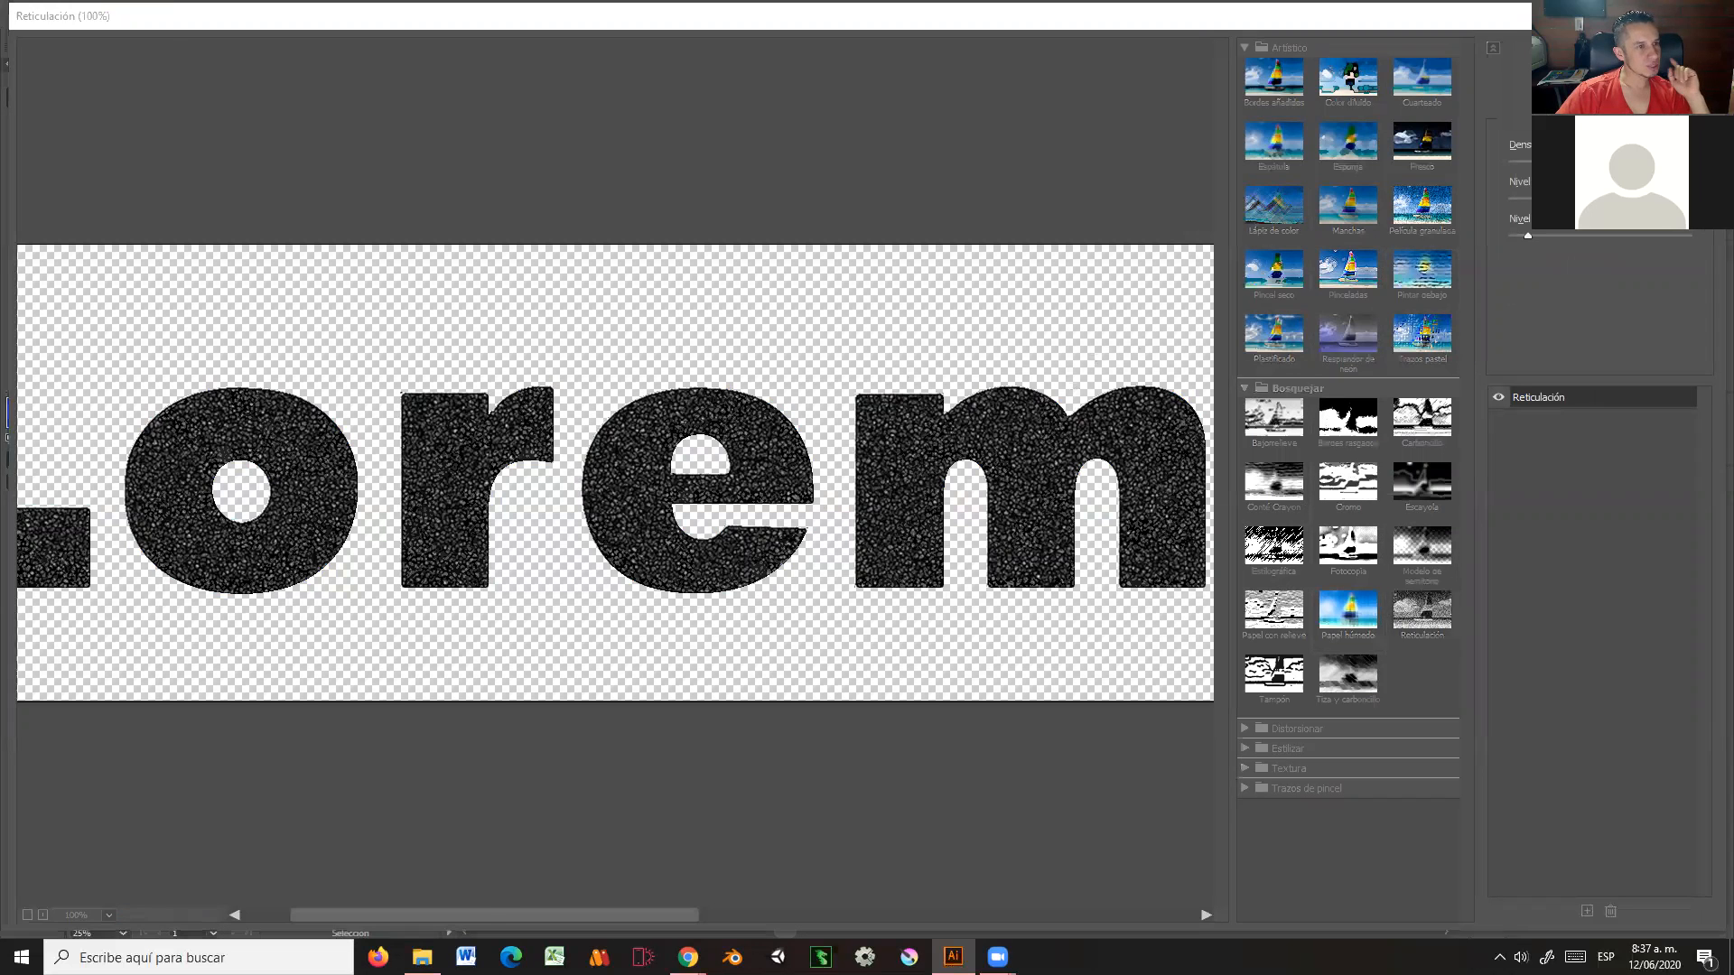
click(1104, 229)
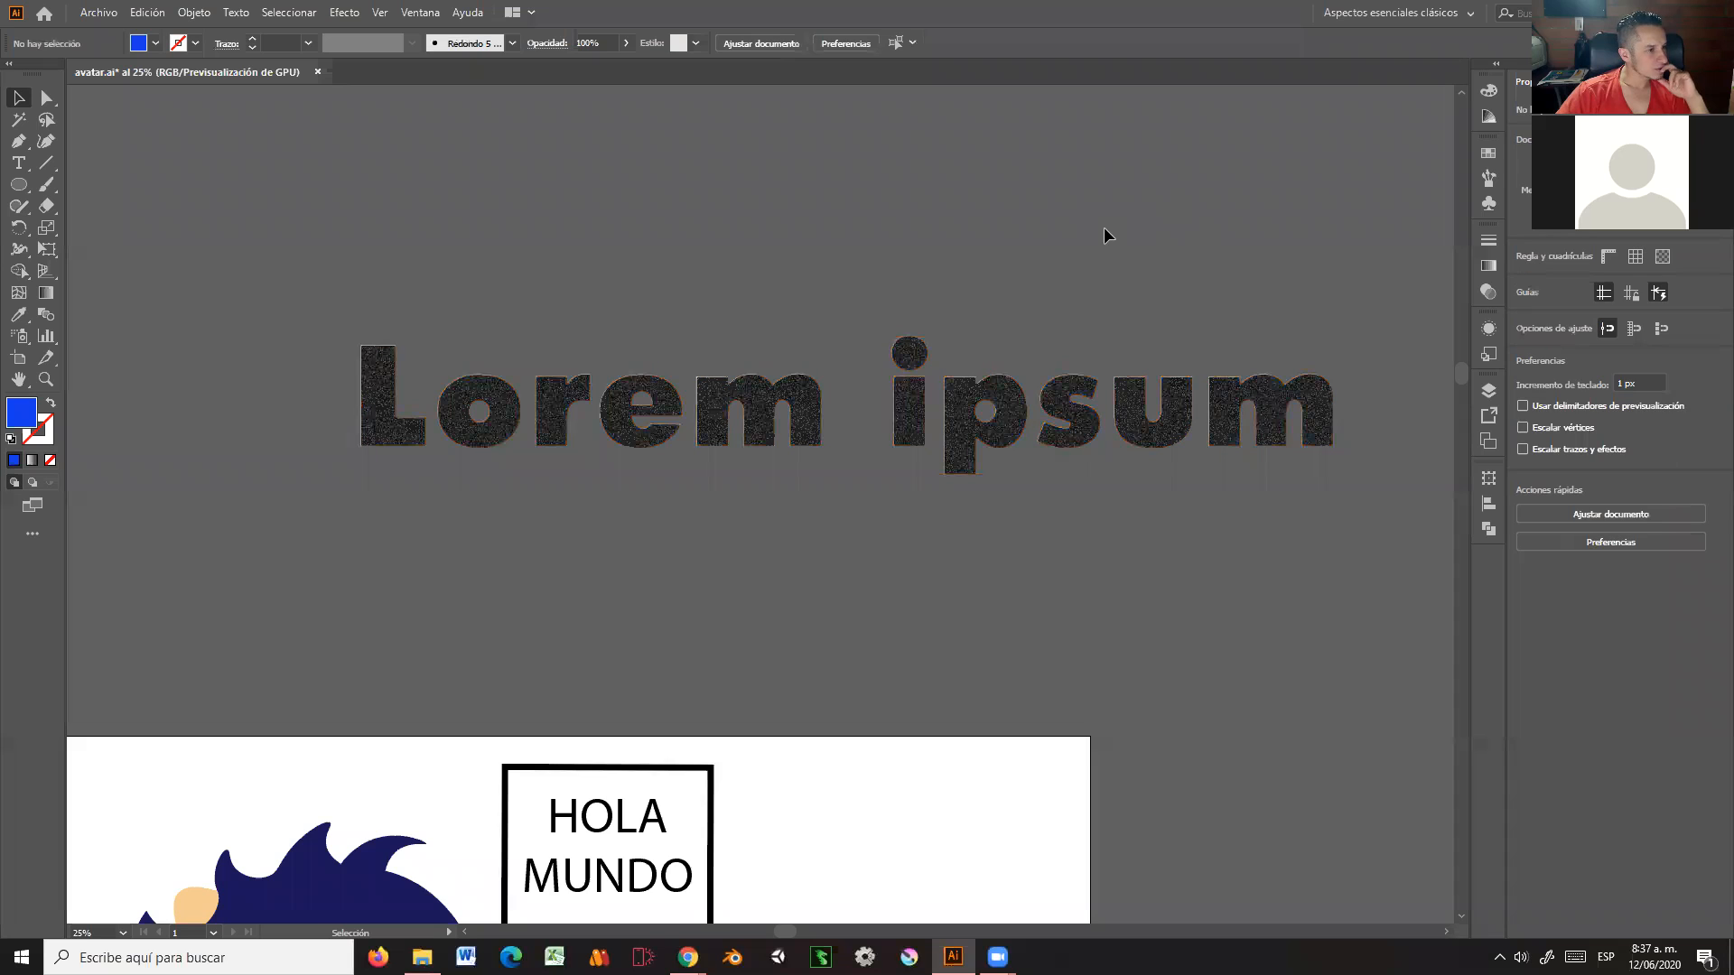
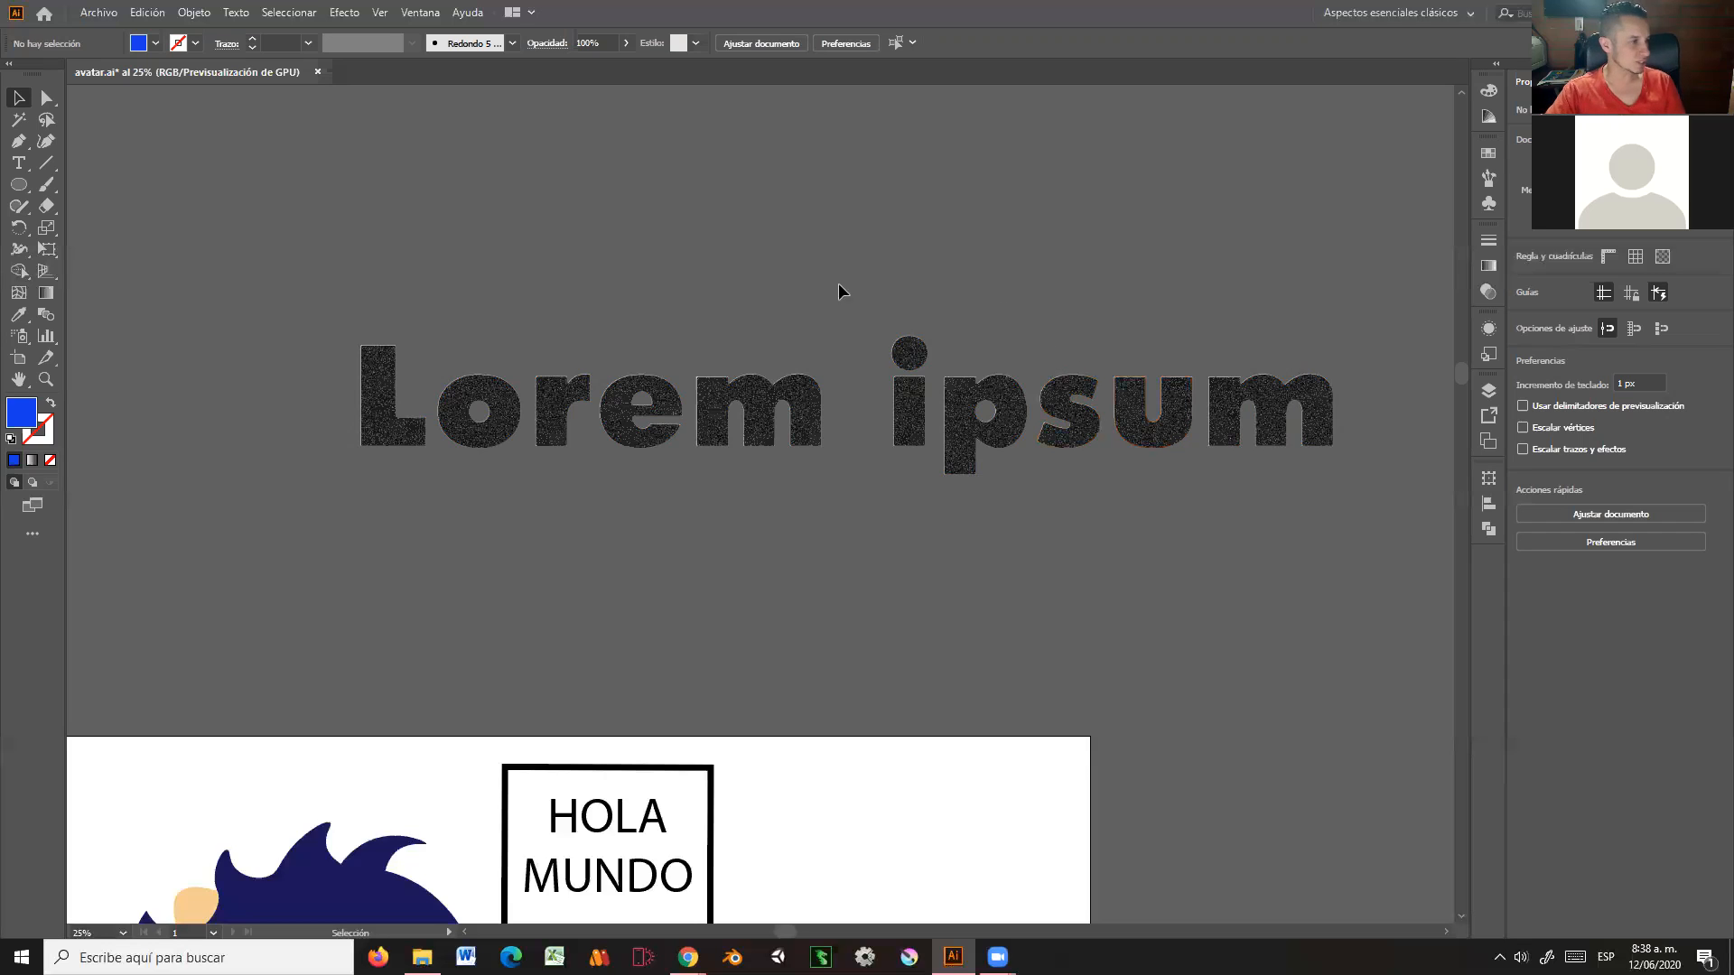
Step: Delete the Lorem ipsum text above the artboard
drag(796, 404, 715, 351)
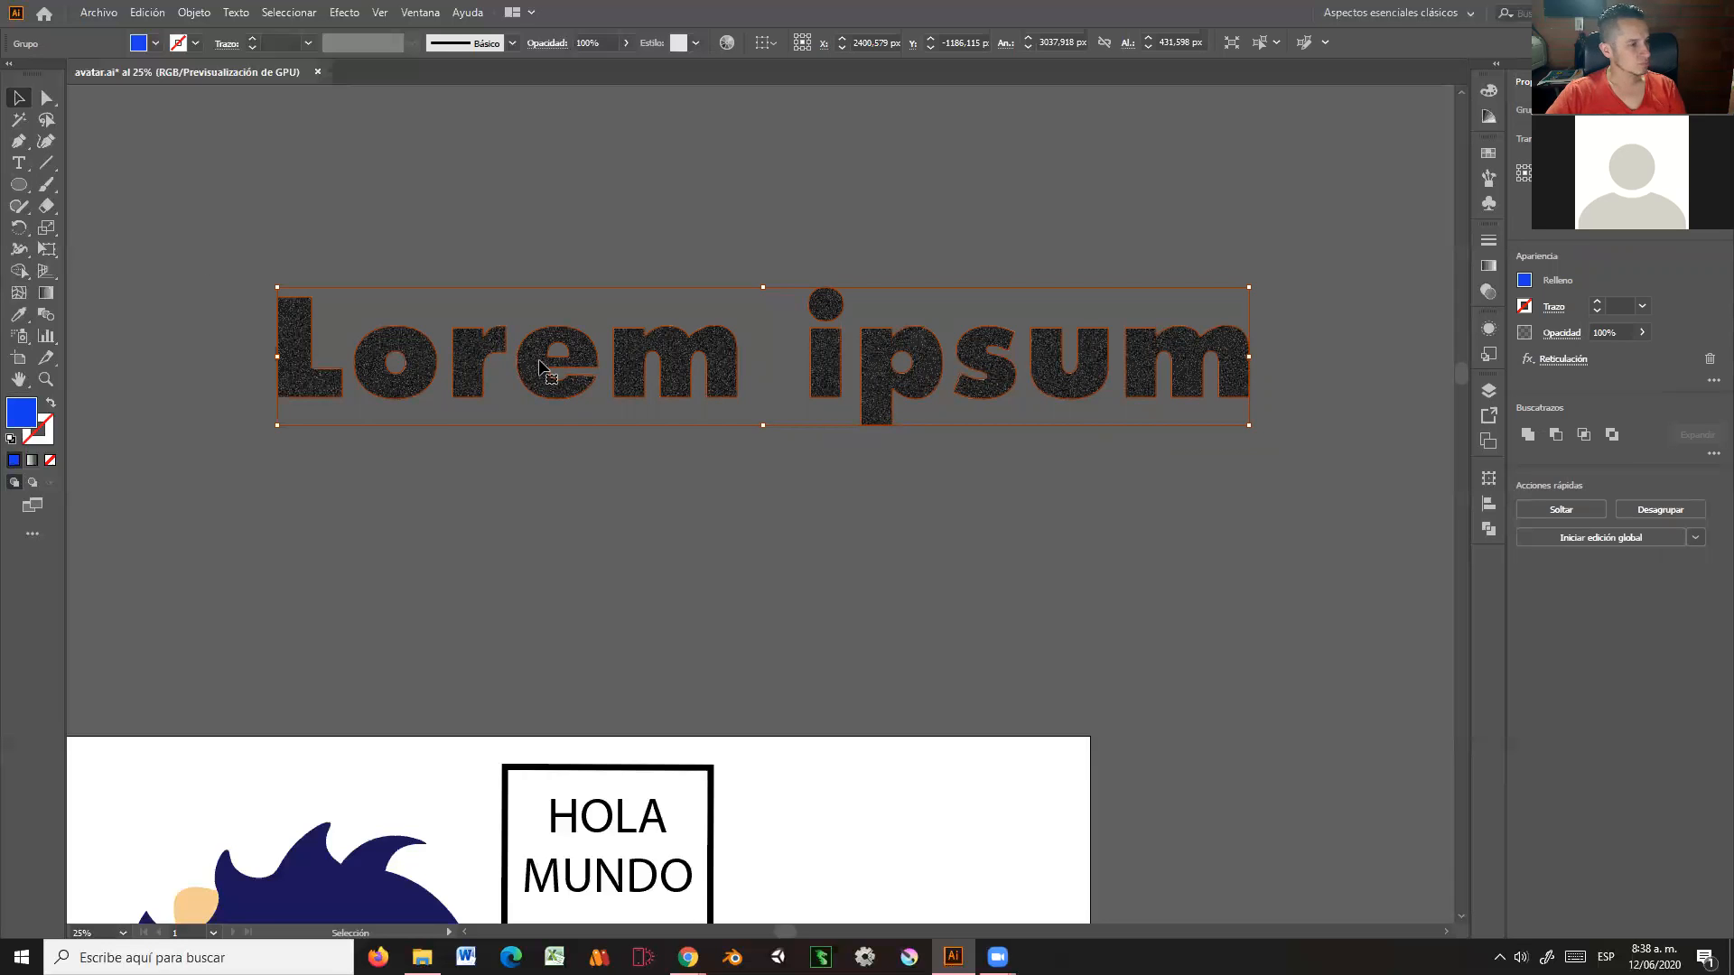
key(Delete)
drag(619, 579, 755, 252)
mouse_move(748, 503)
mouse_down()
mouse_move(750, 271)
mouse_move(771, 340)
mouse_move(724, 389)
mouse_up()
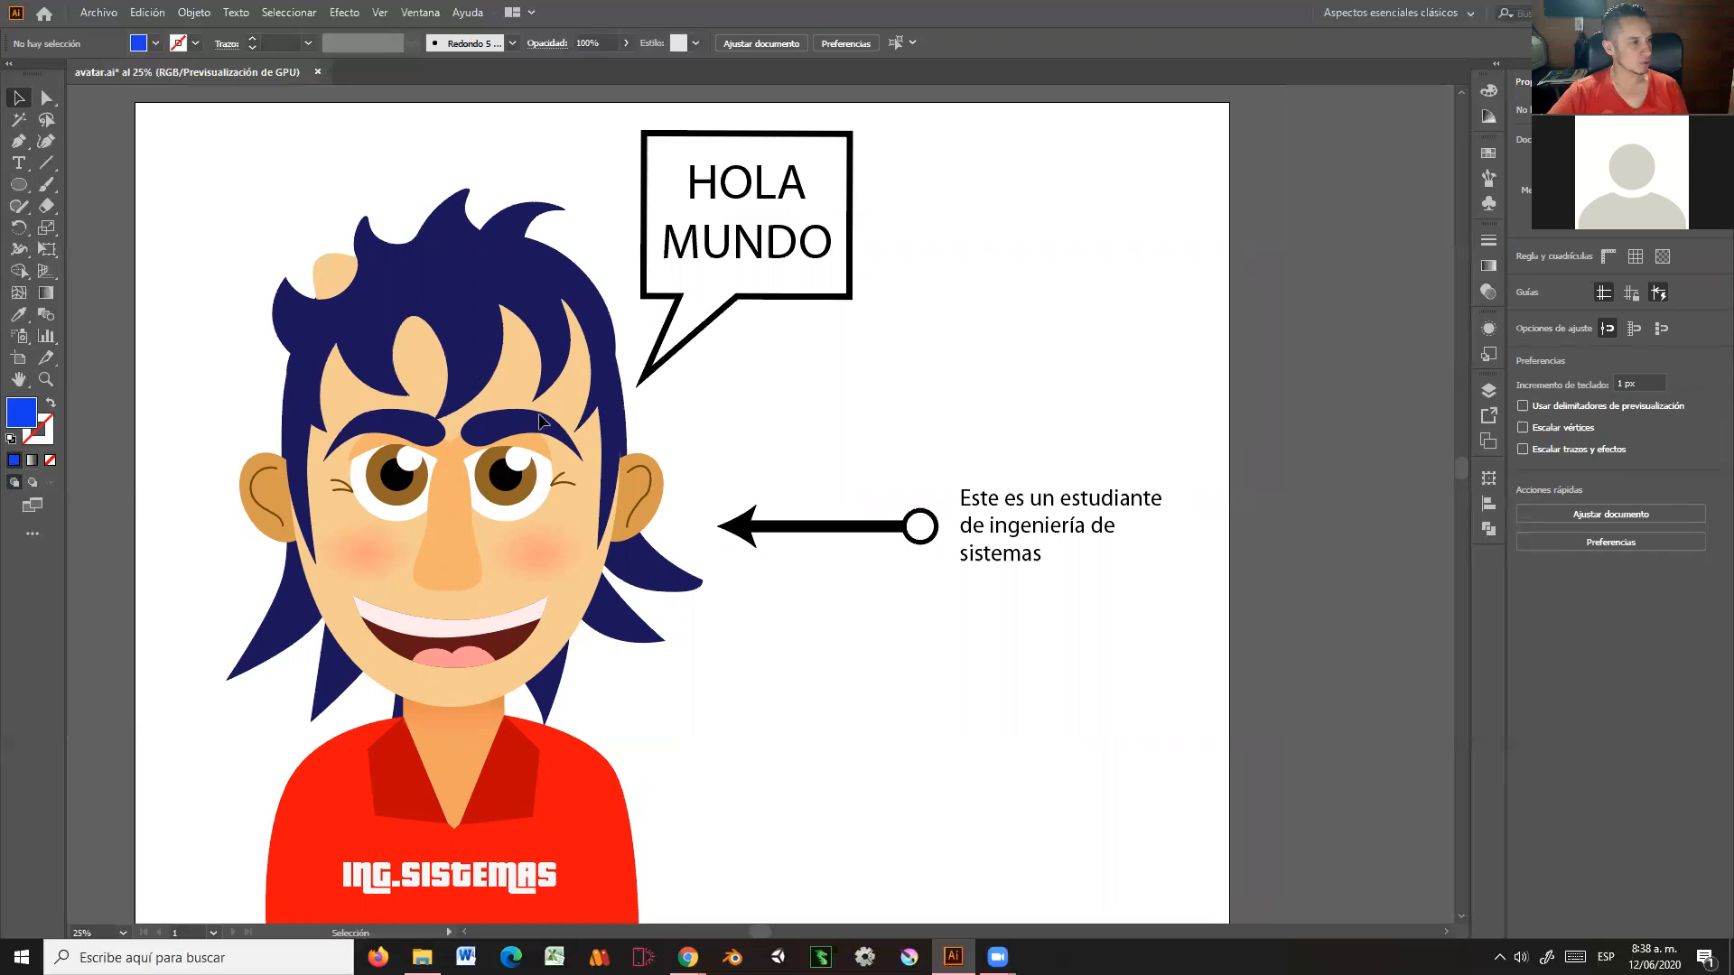
Step: Start a new document and set its width to 1280 px and its height to 600 px
click(47, 383)
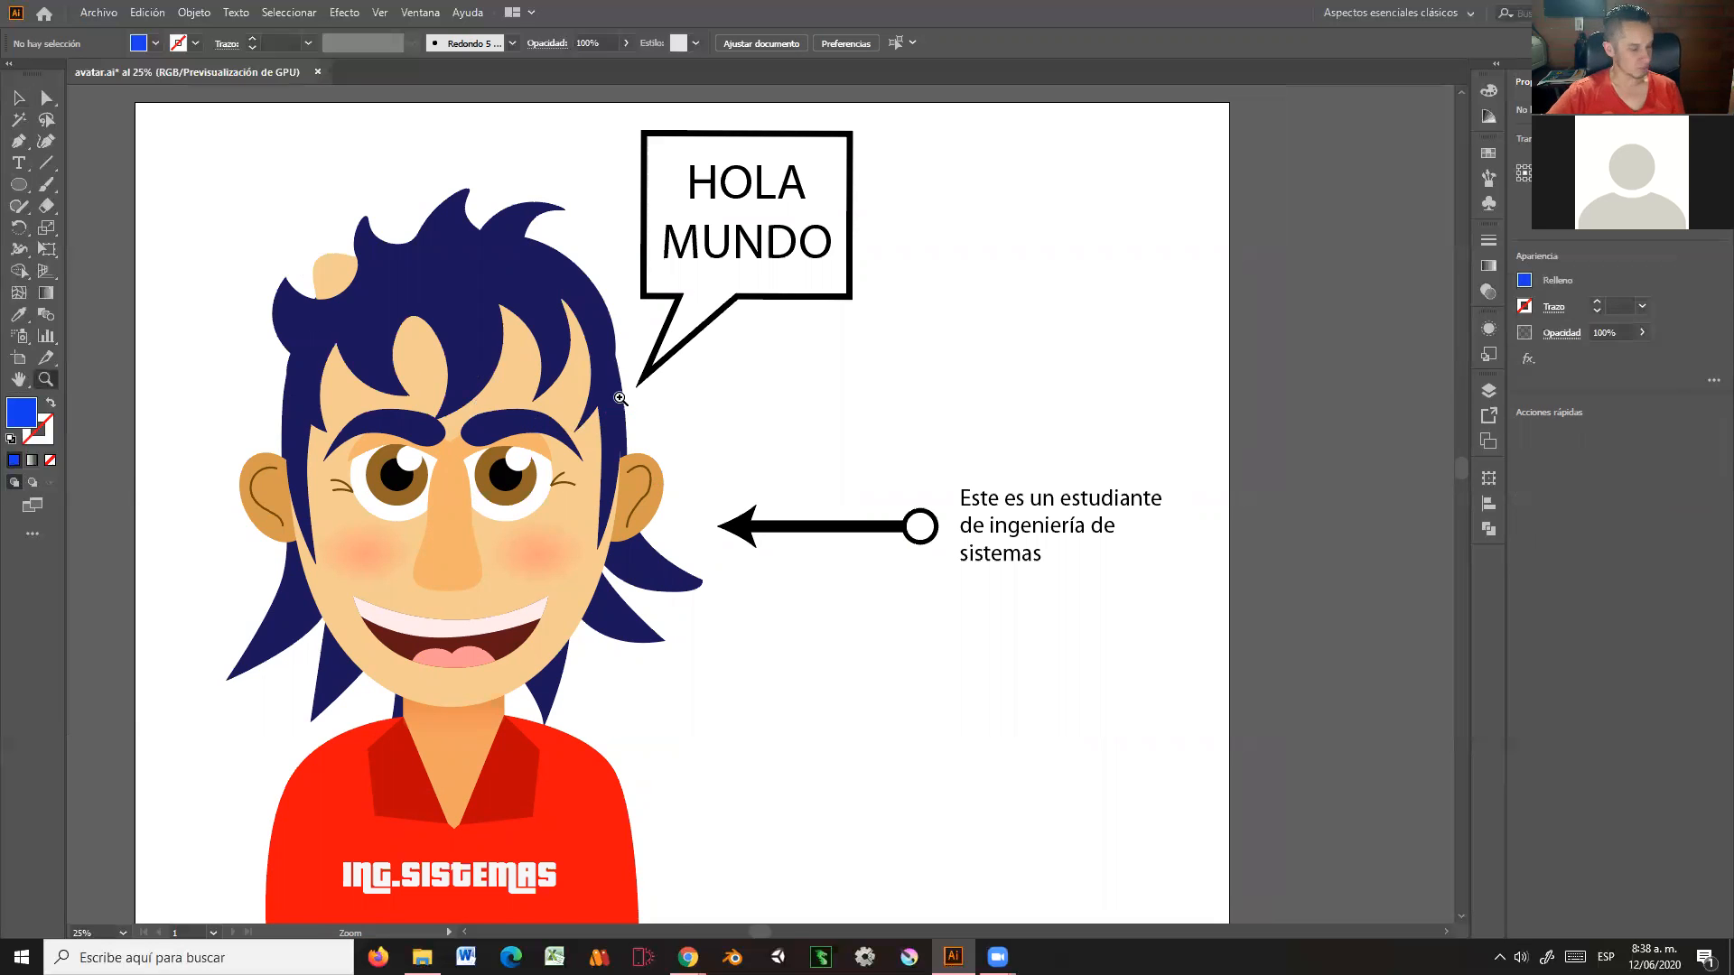
alt+click(926, 383)
alt+click(899, 400)
drag(729, 535, 676, 323)
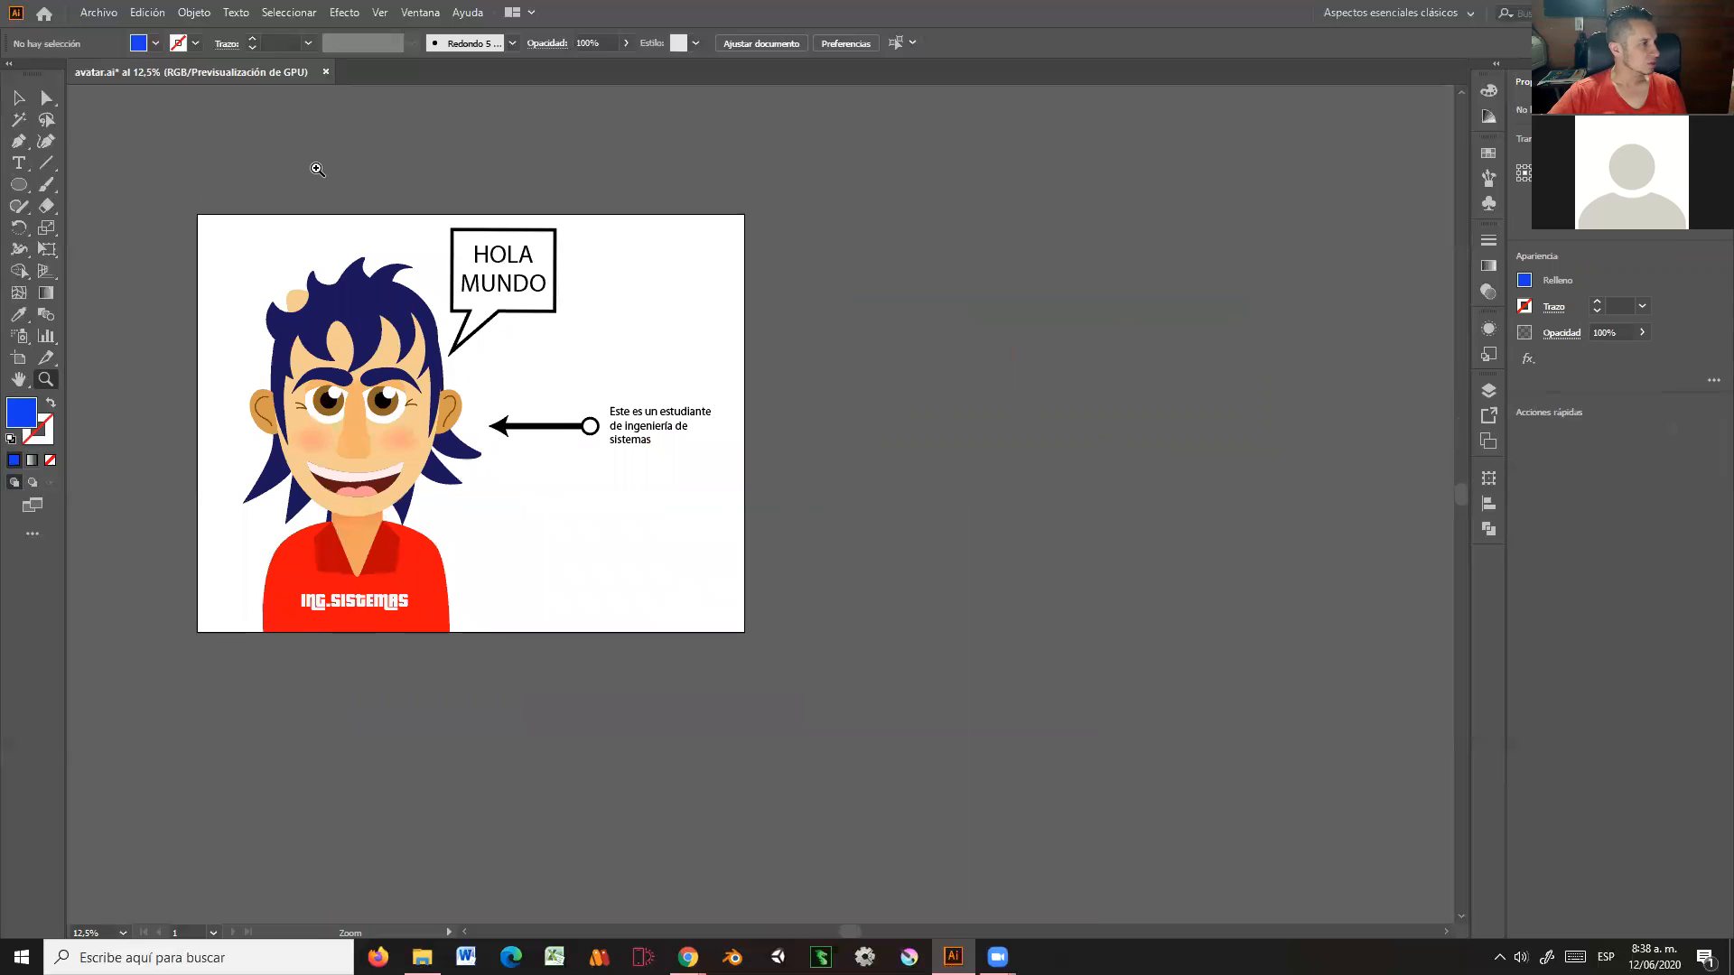
click(100, 14)
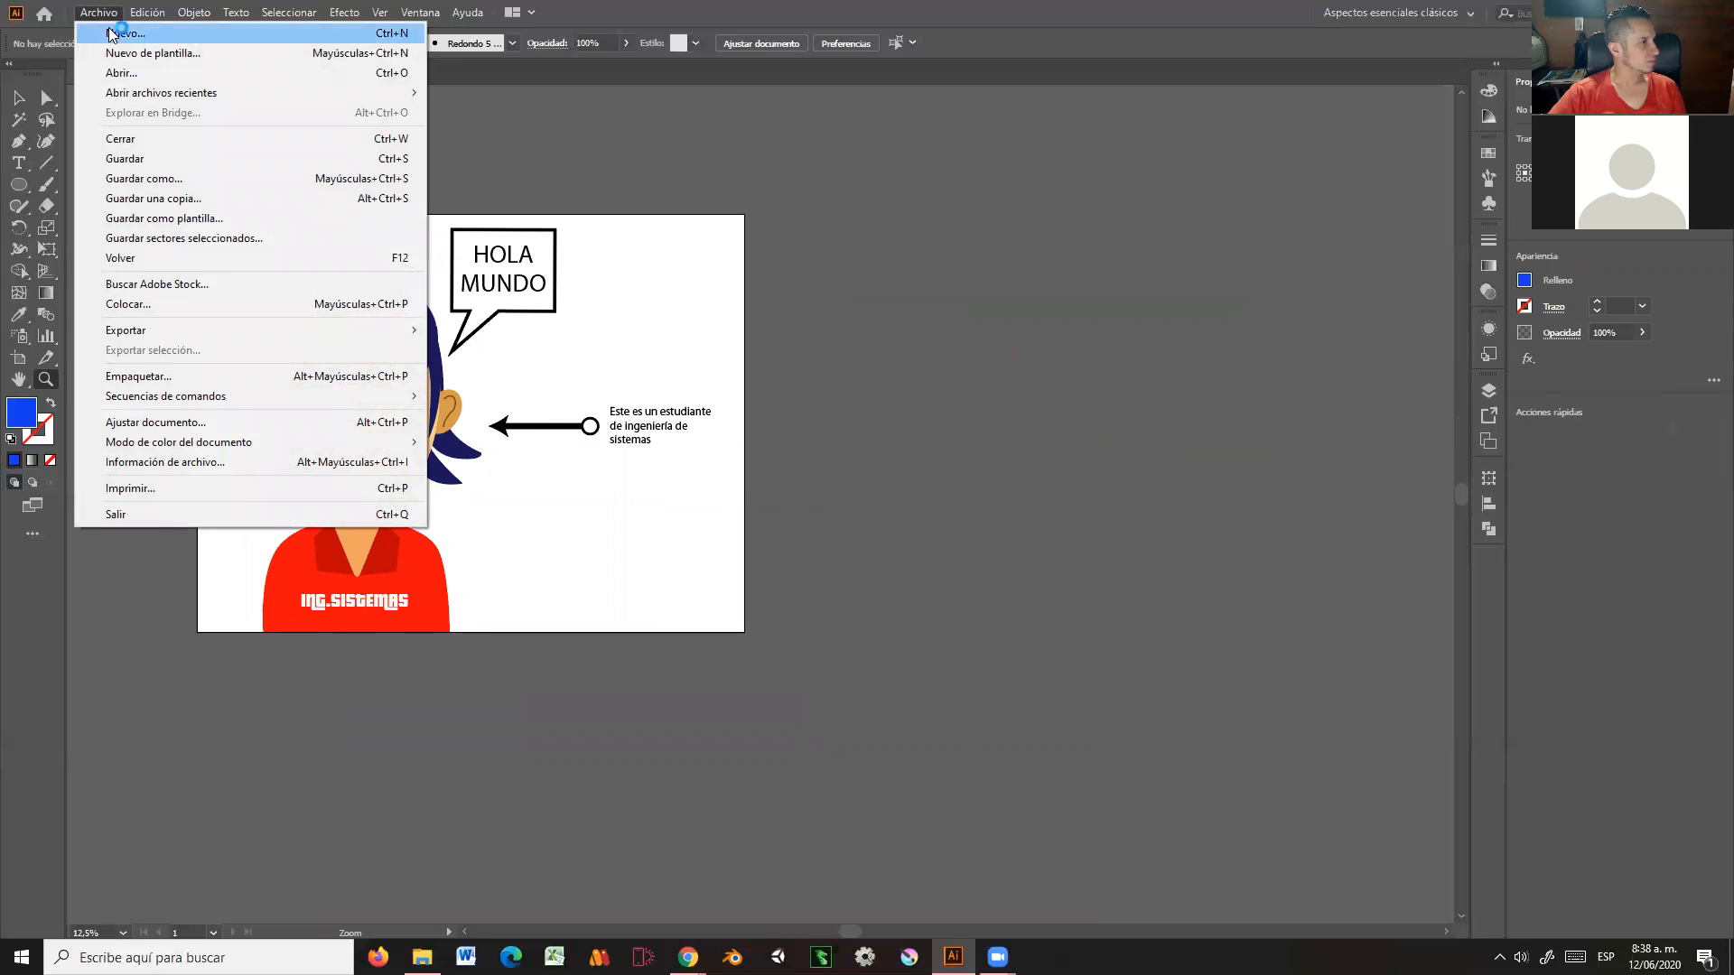
click(111, 33)
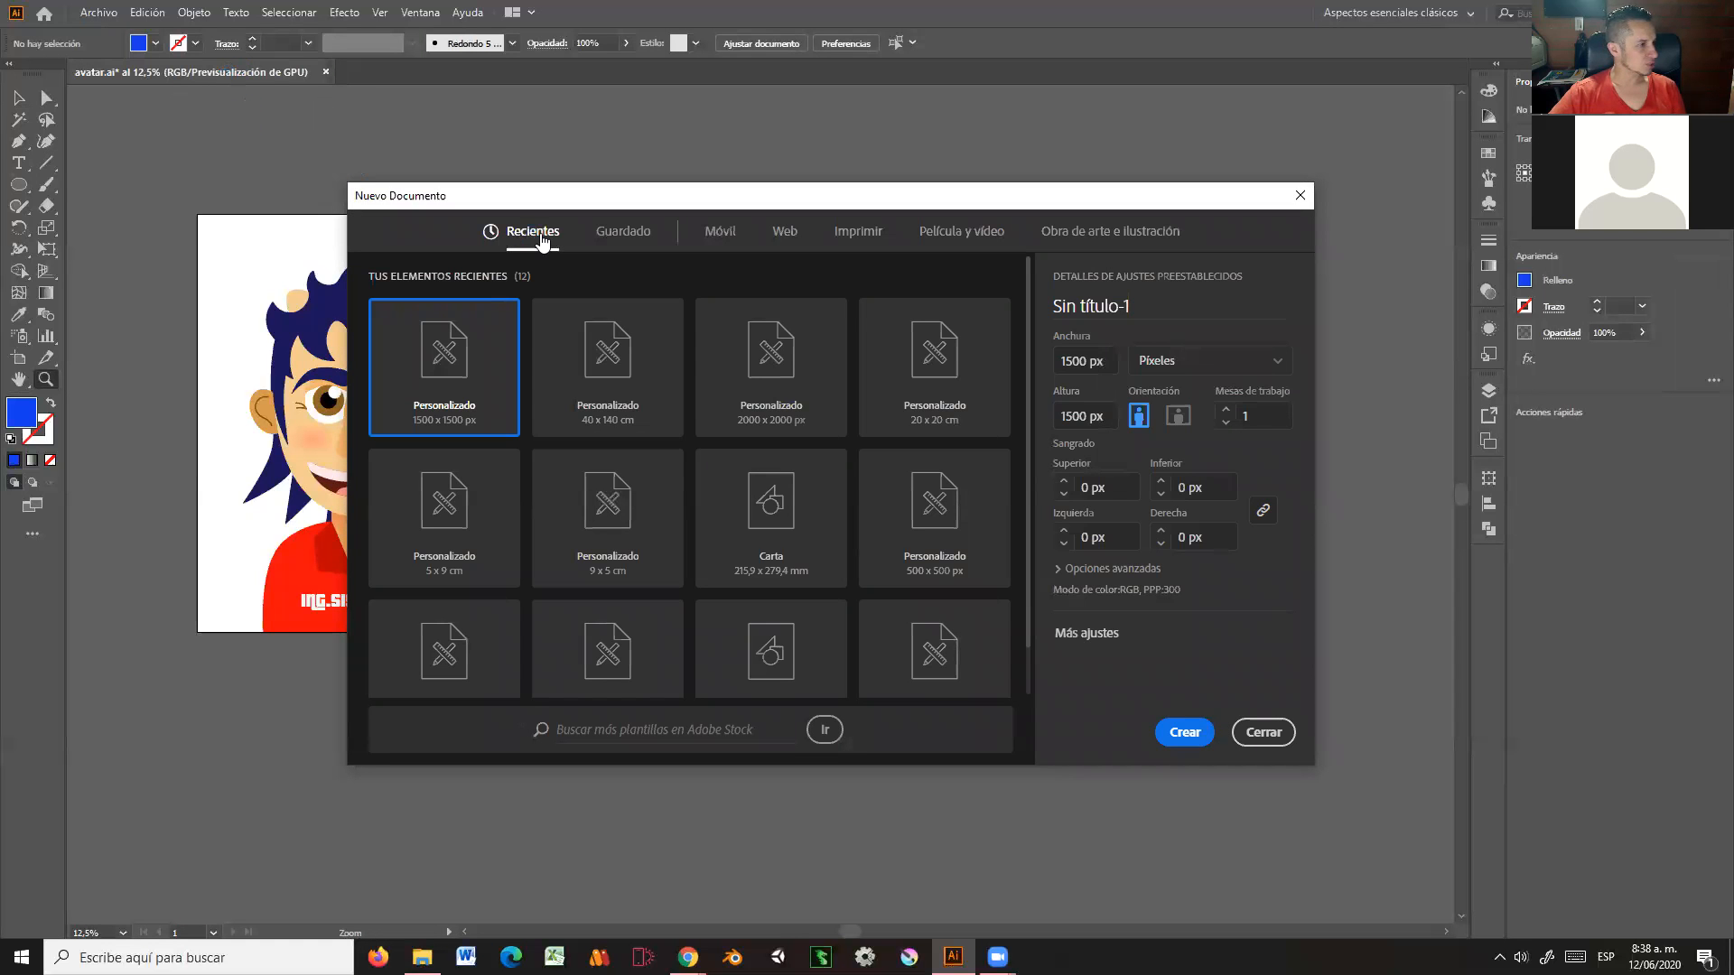
double_click(1087, 361)
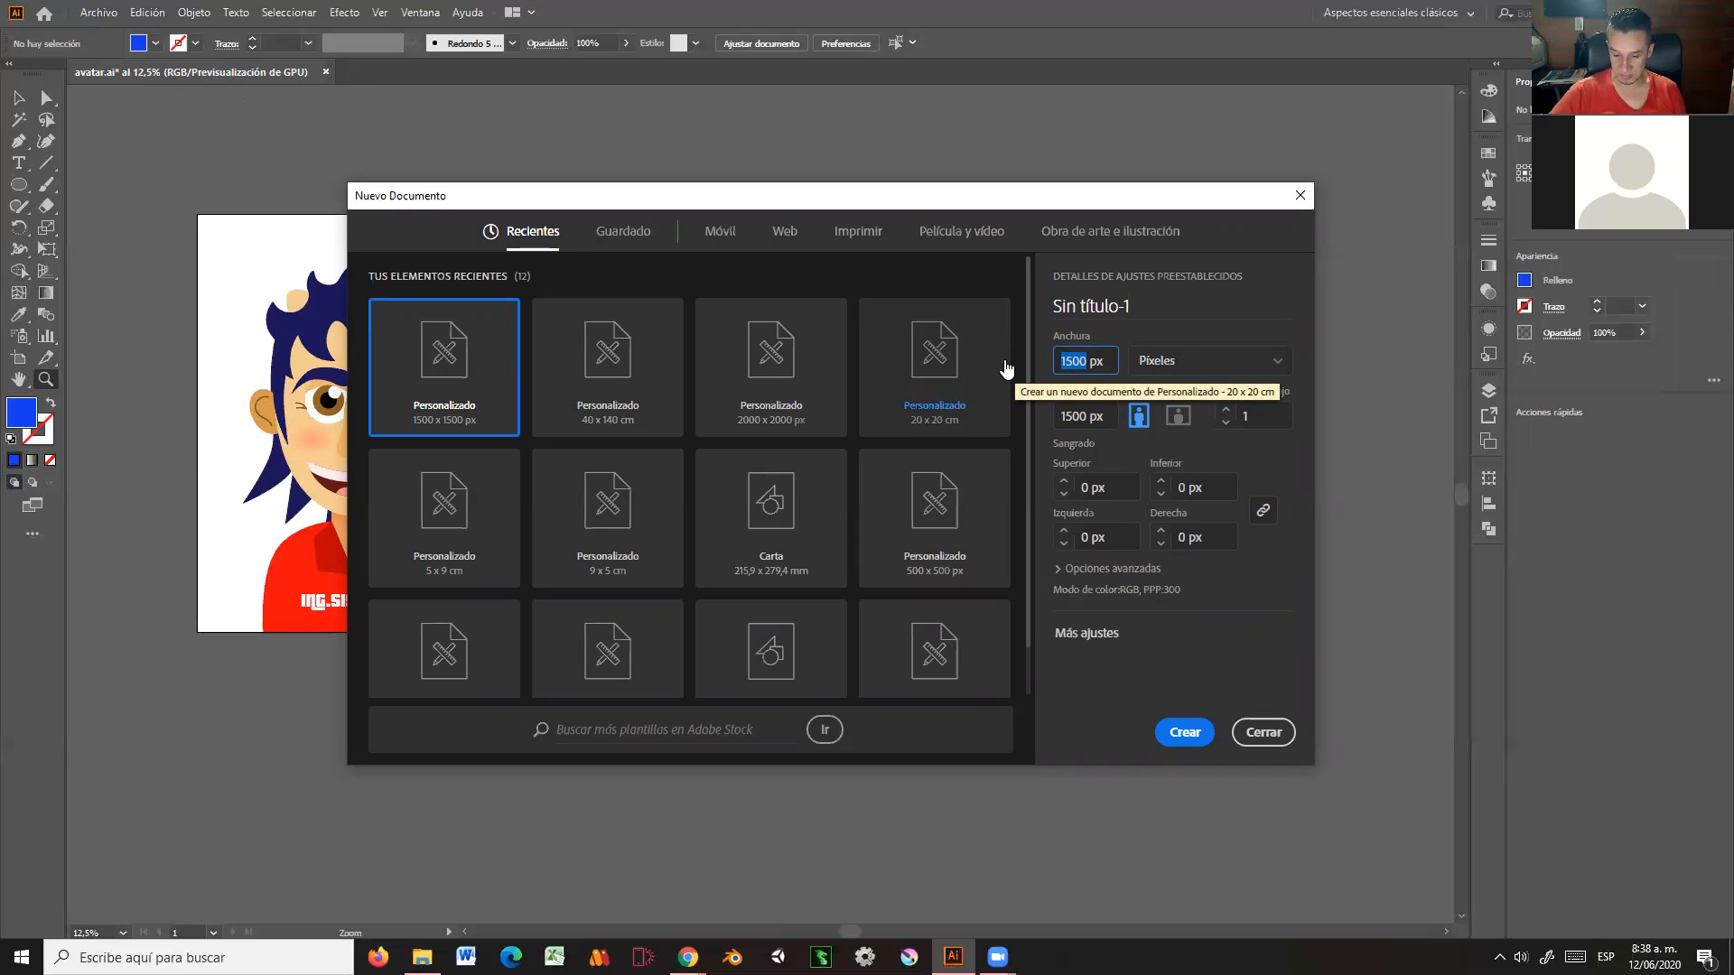
text(1280)
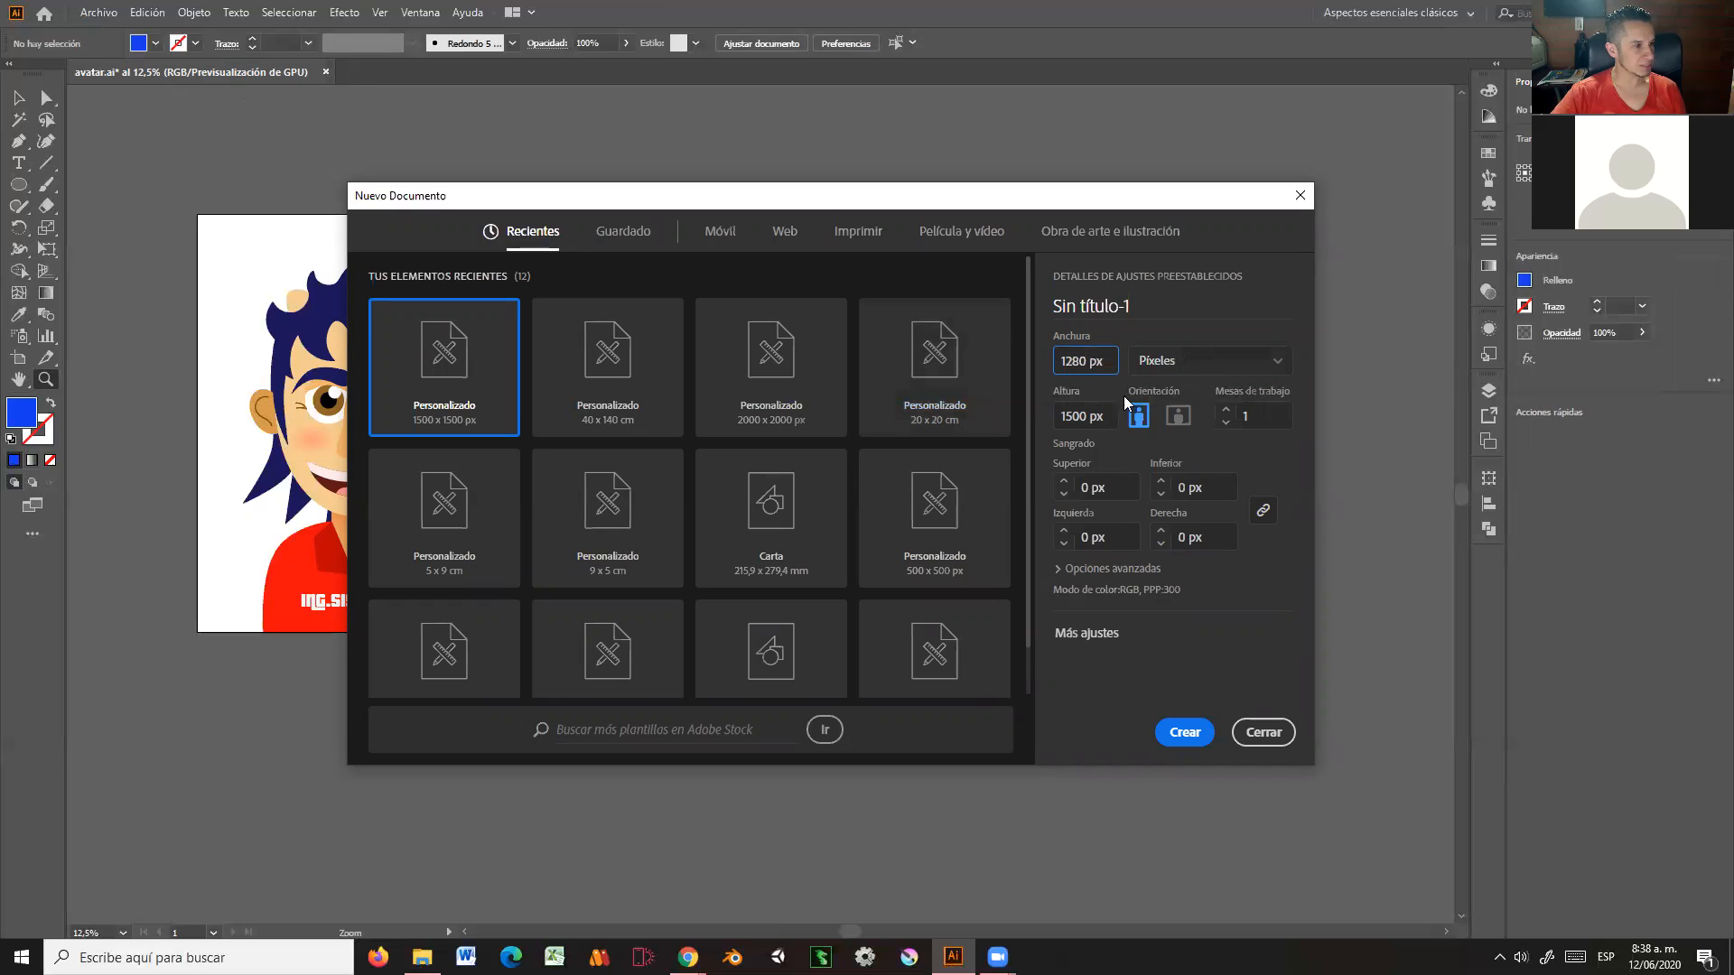
click(1088, 413)
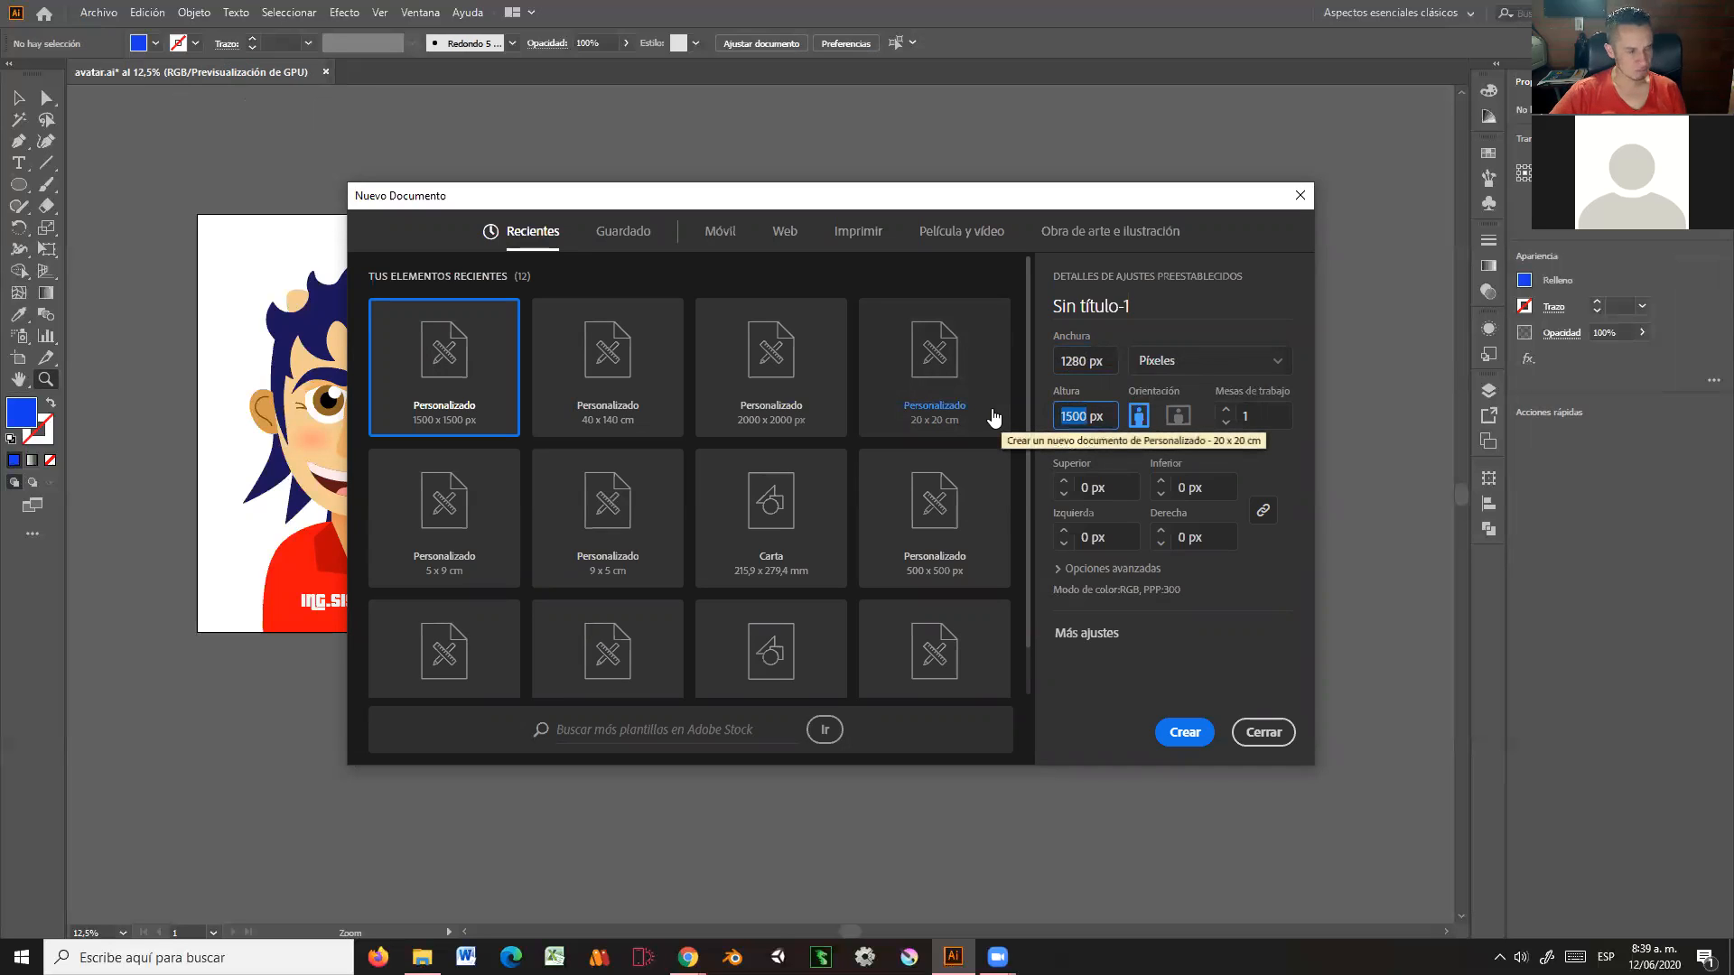
text(60)
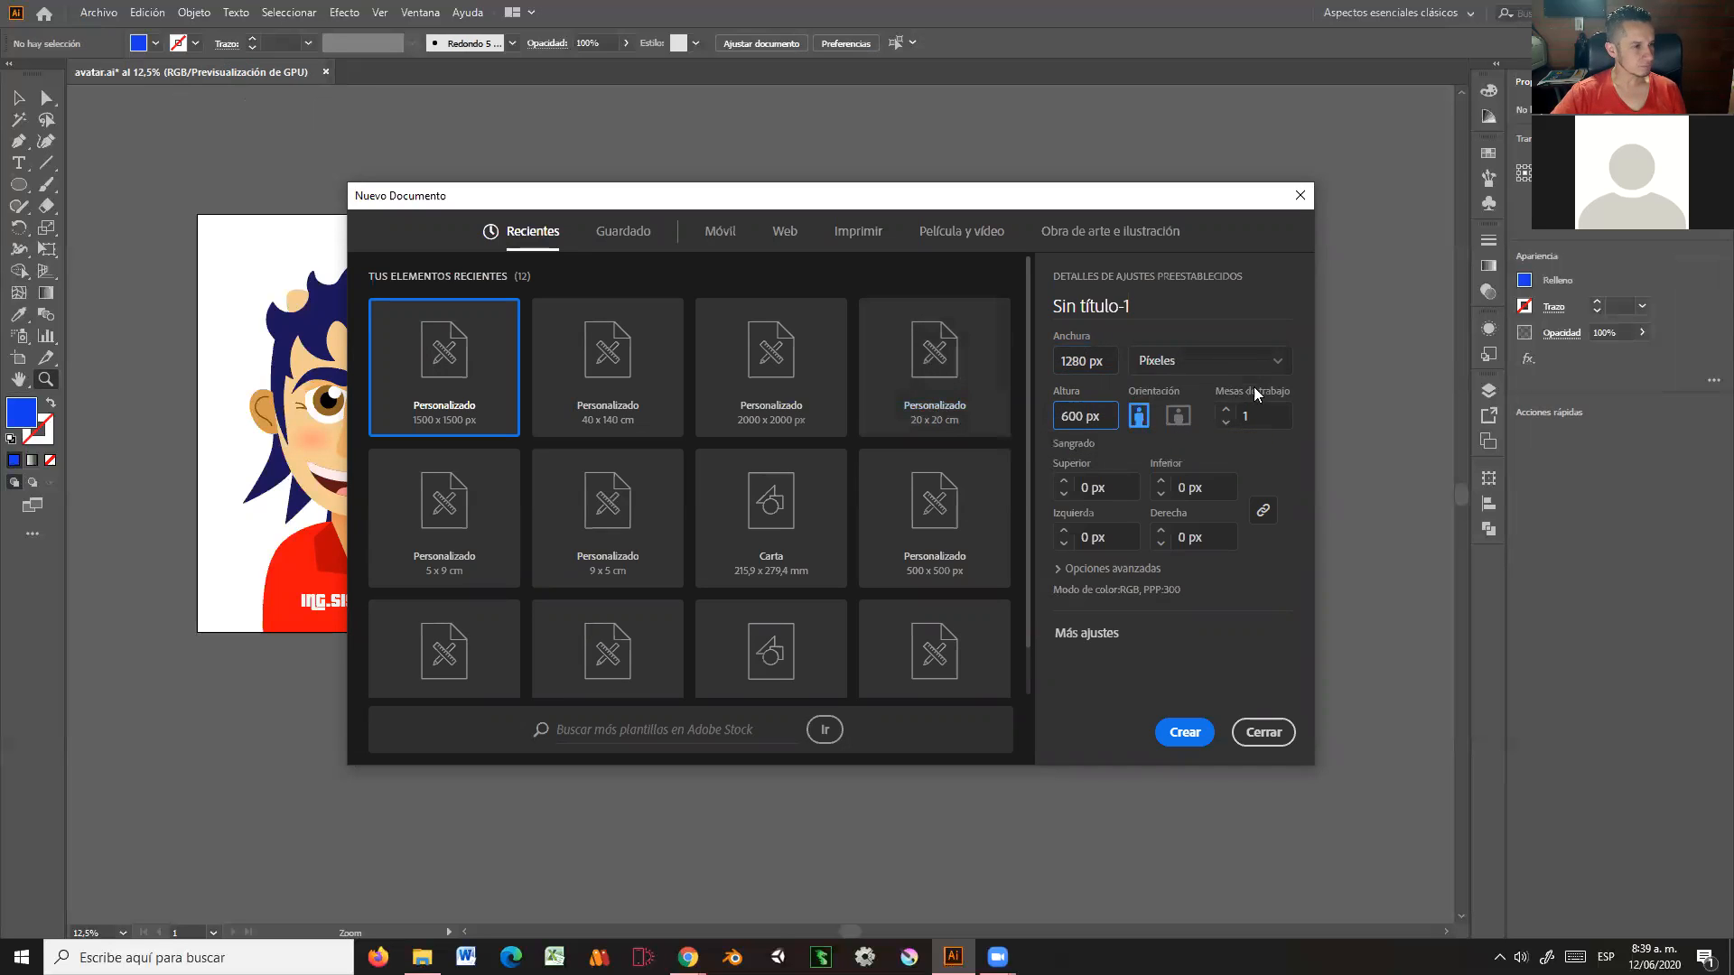
Step: Set the new document's raster effects to Pantalla (72 ppp) and create it
click(1257, 416)
click(1059, 572)
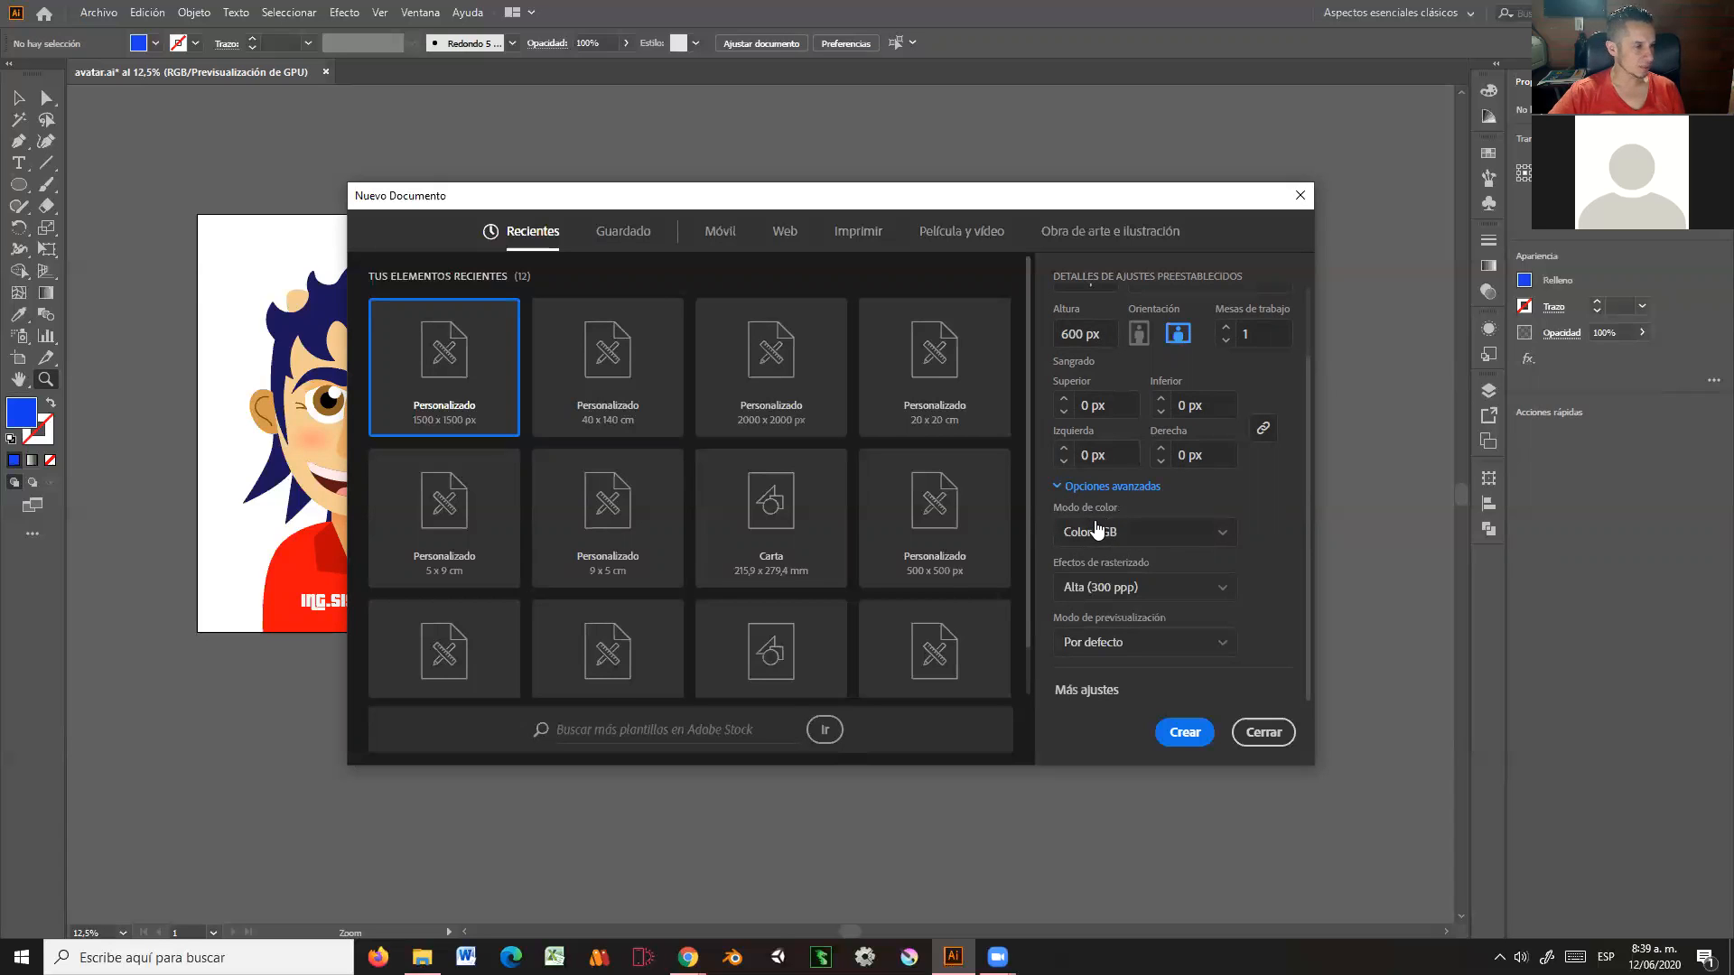
click(1178, 591)
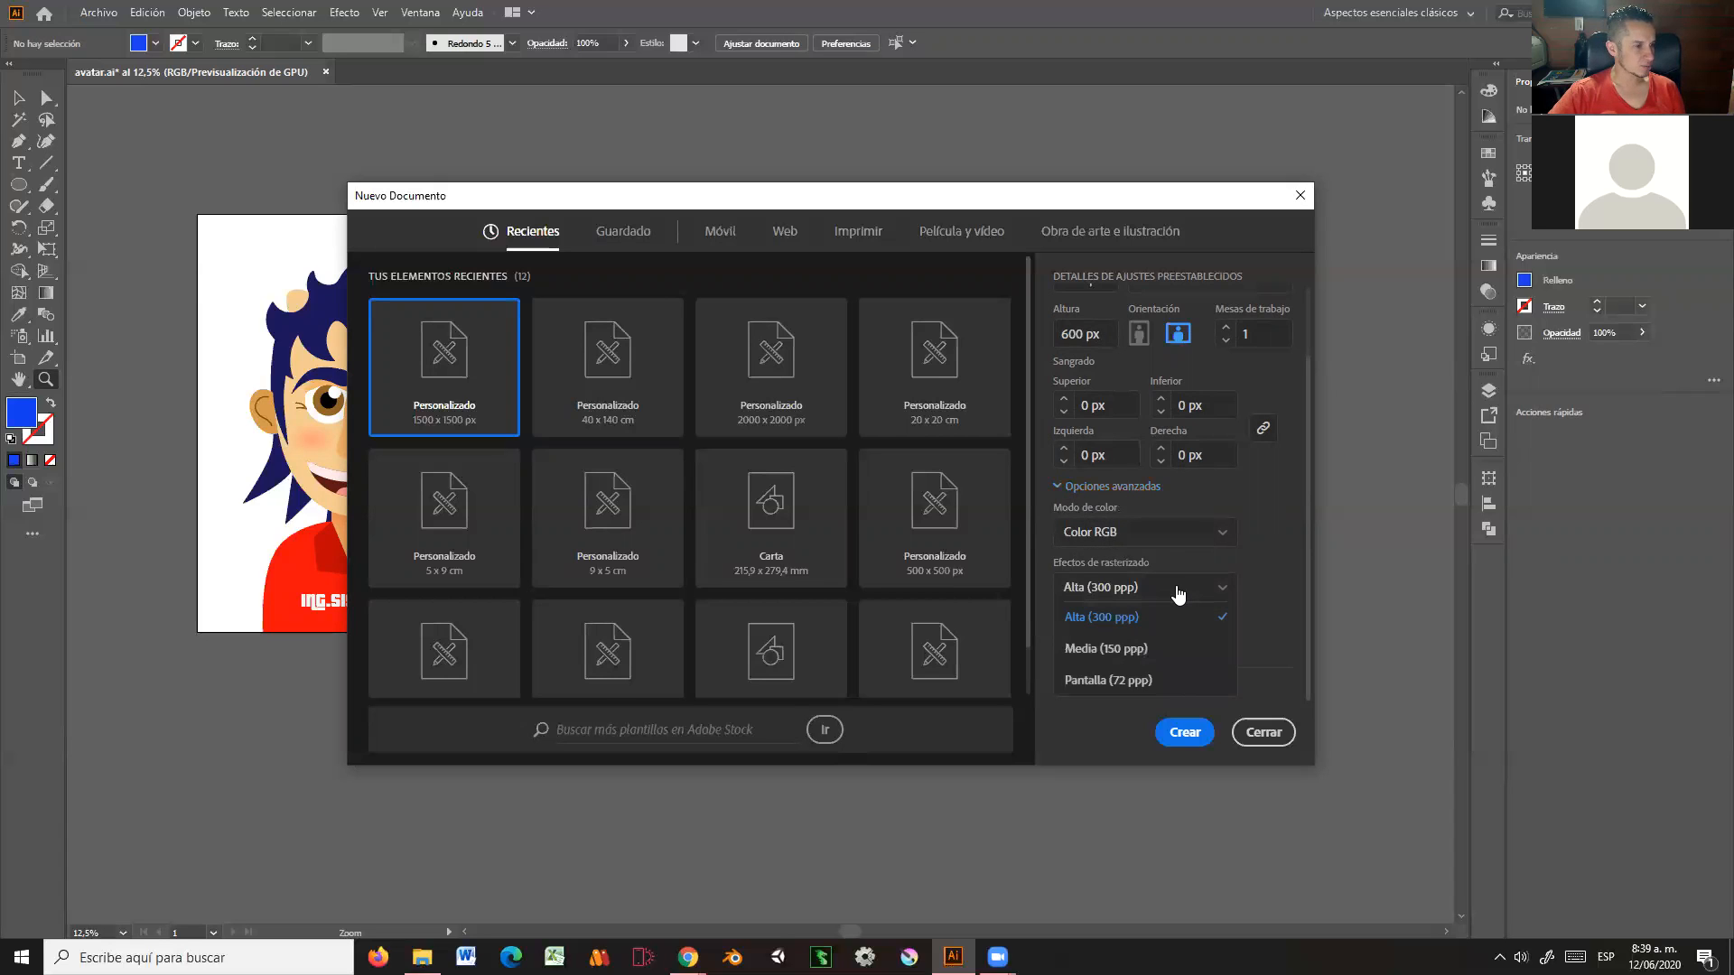
click(1109, 682)
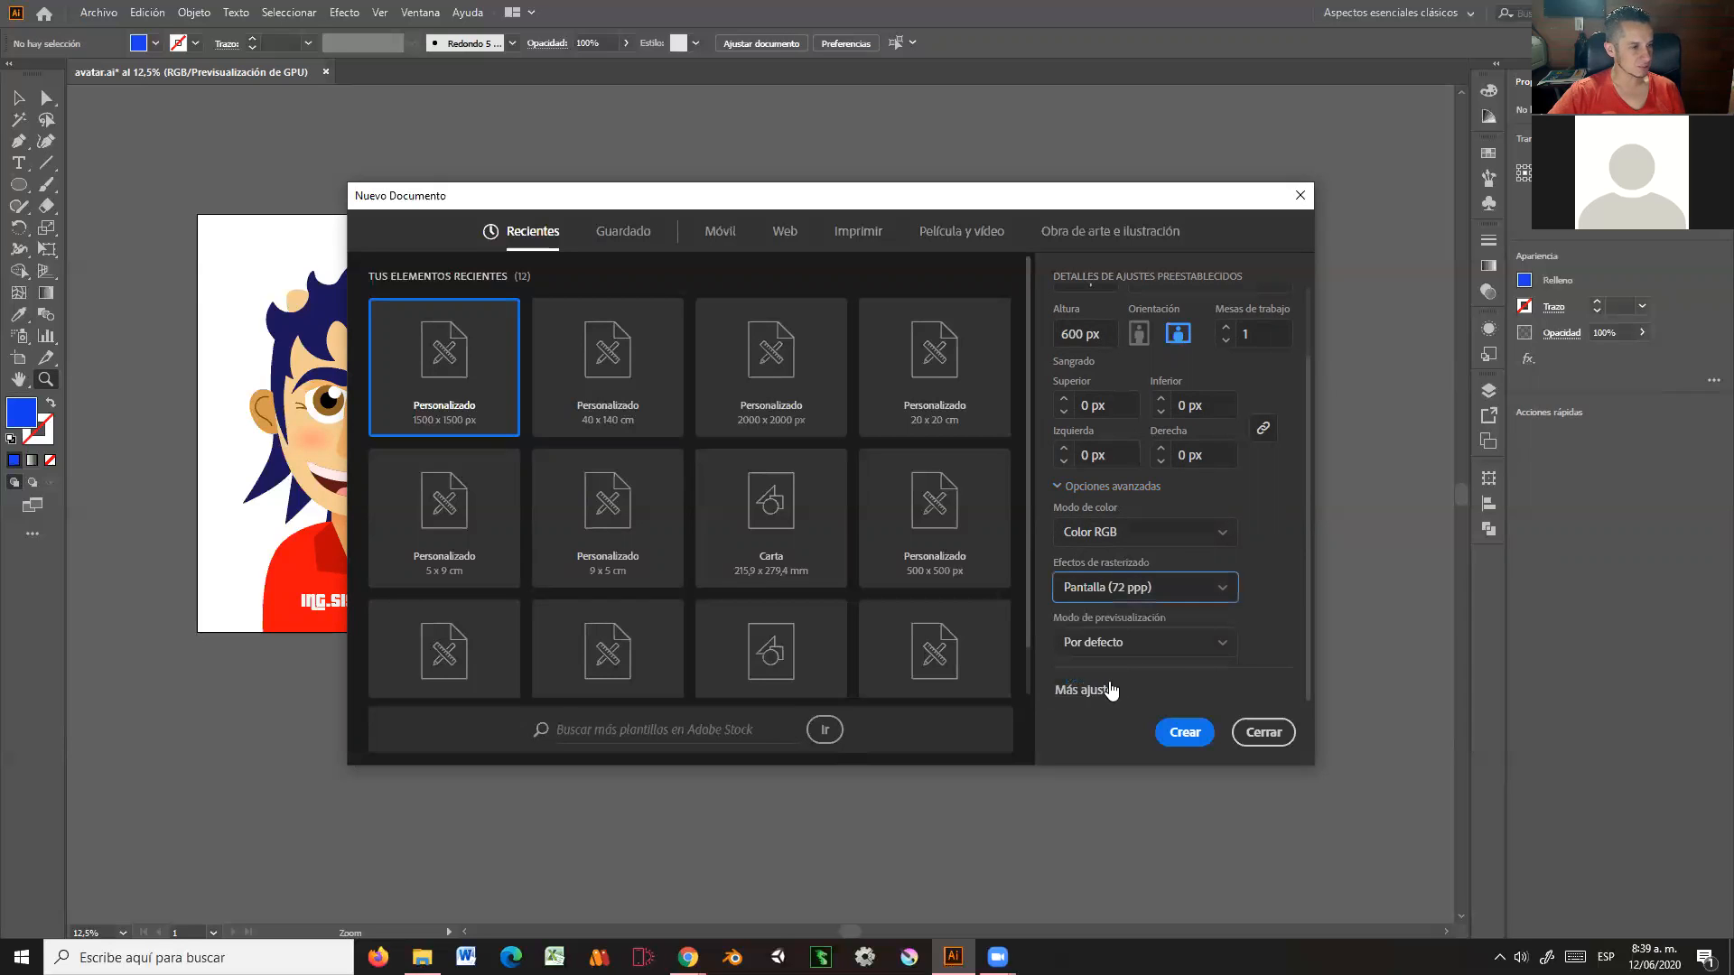
click(1181, 733)
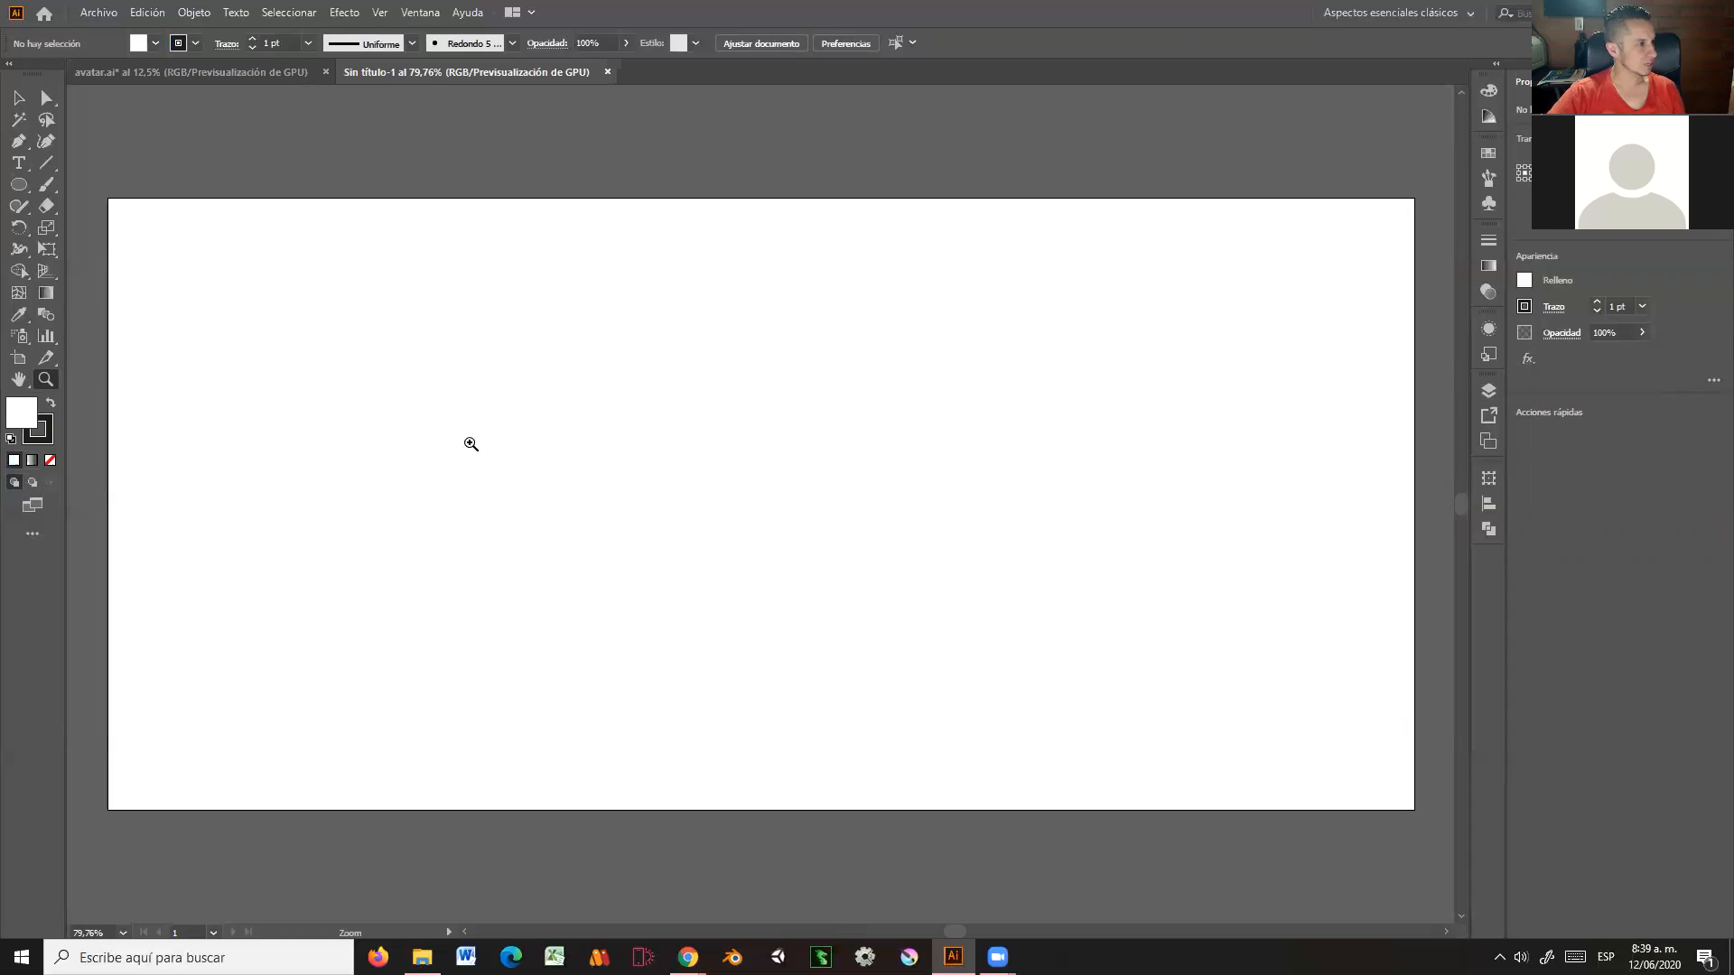
Step: Return to the avatar.ai document and show its full layer list
click(185, 80)
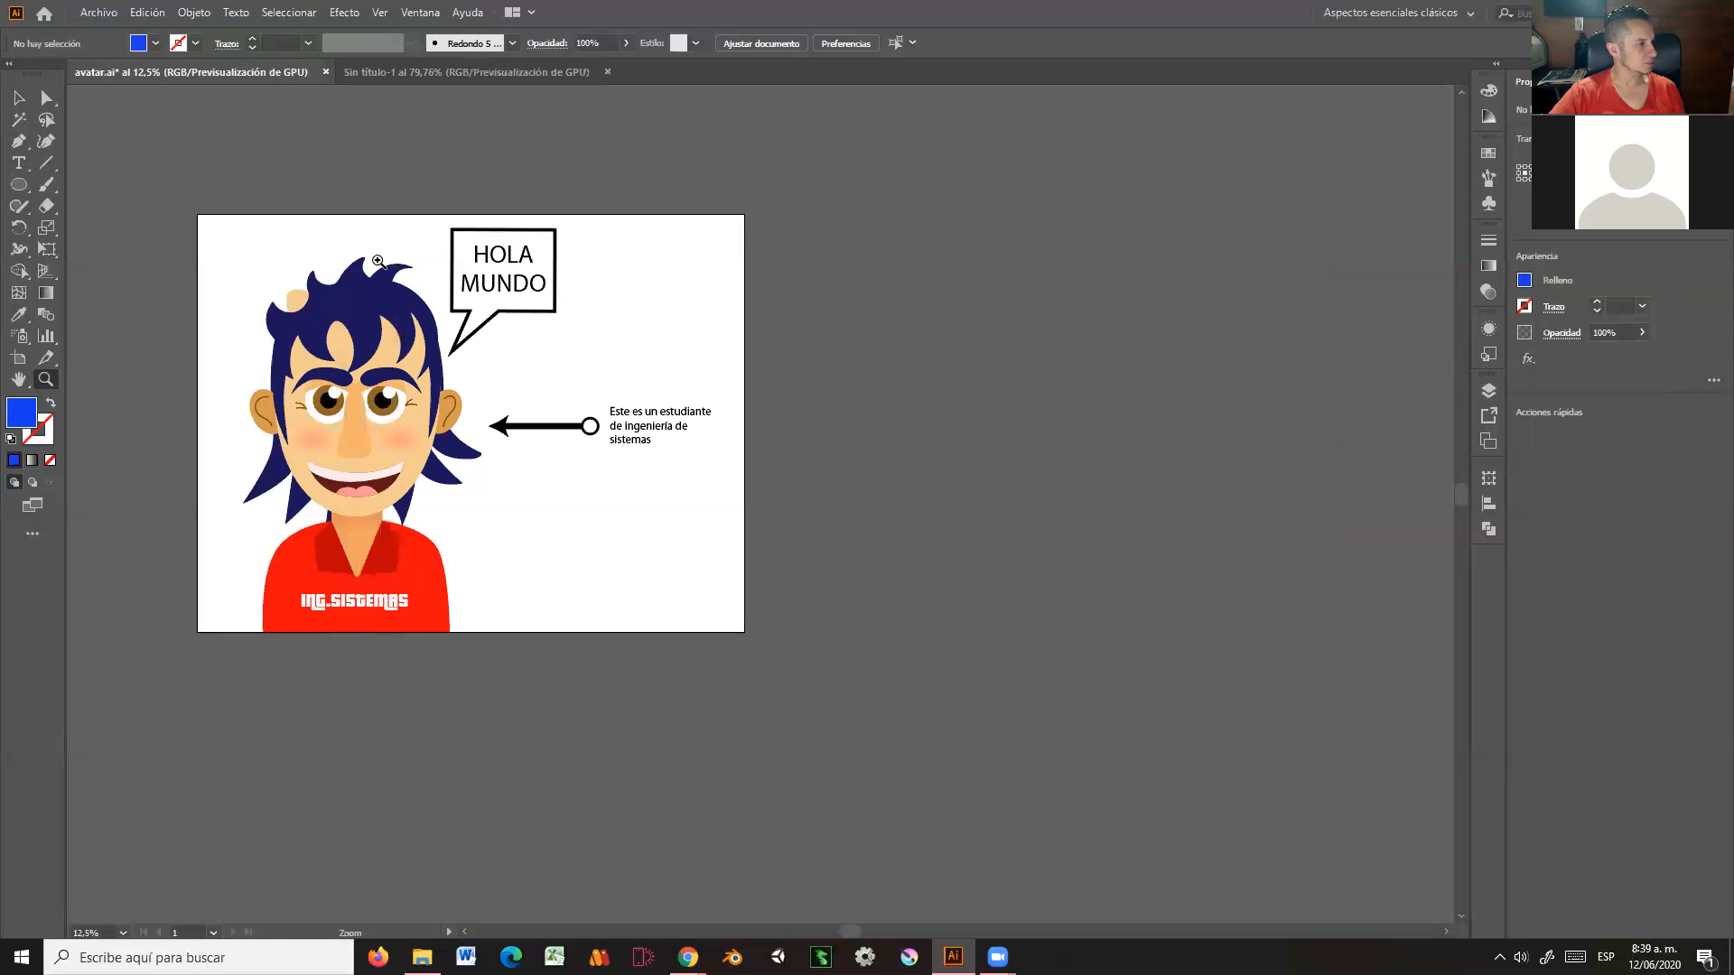
click(18, 98)
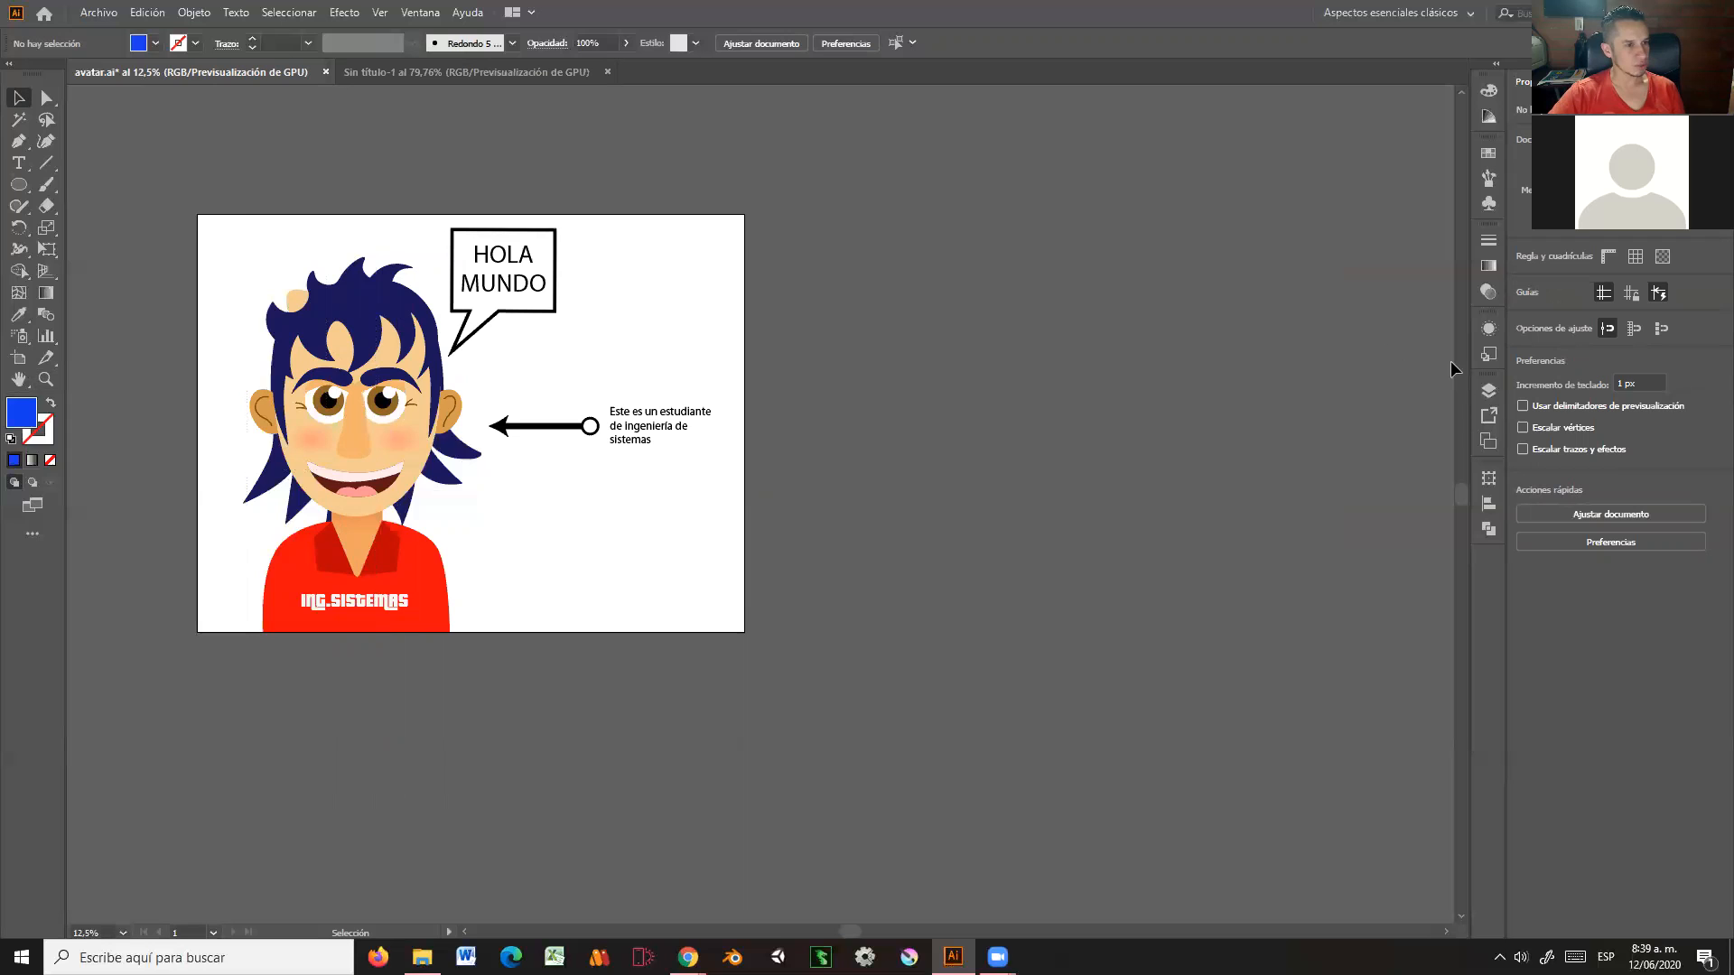
click(1488, 392)
drag(1276, 440, 1280, 638)
Step: Try to move the avatar artwork from the artboard to the empty canvas beside it
drag(290, 180, 394, 614)
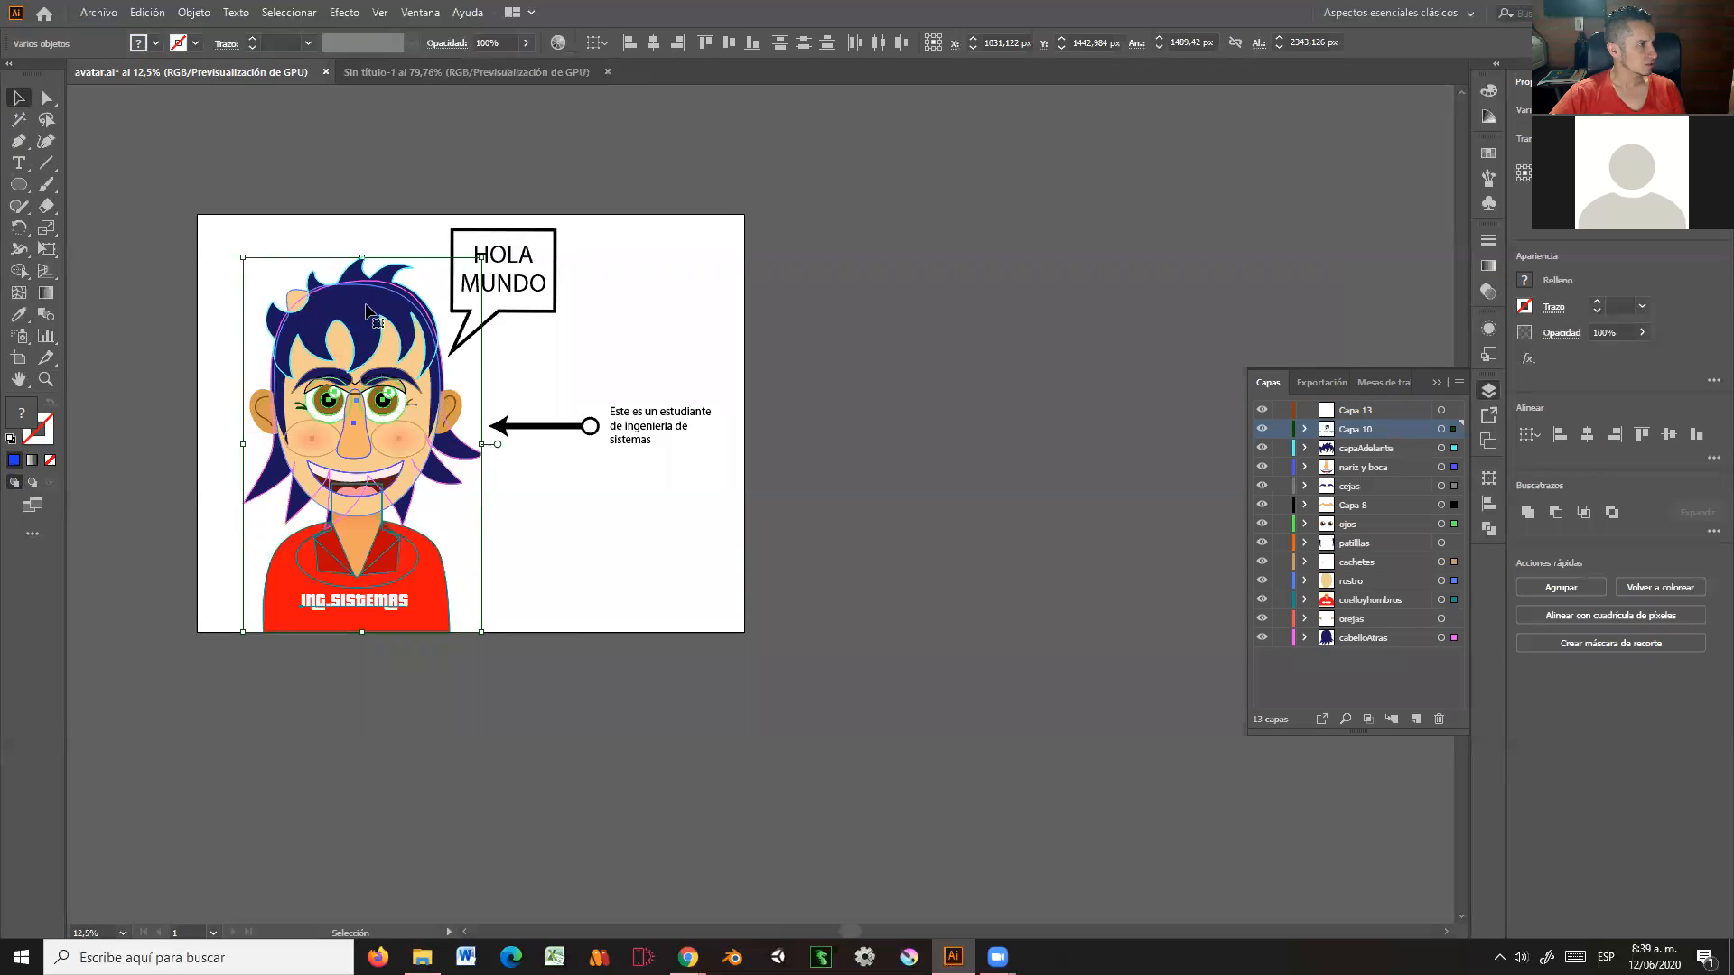
drag(366, 316, 922, 341)
key(ctrl+z)
Step: Delete the HOLA MUNDO speech bubble and its text, along with the arrow and the caption beside the avatar
click(535, 298)
key(Delete)
click(542, 307)
key(Delete)
drag(548, 367, 677, 469)
key(Delete)
Step: Move the whole avatar off the artboard onto the empty canvas beside it and group all its parts
drag(119, 151, 579, 637)
drag(363, 375, 966, 324)
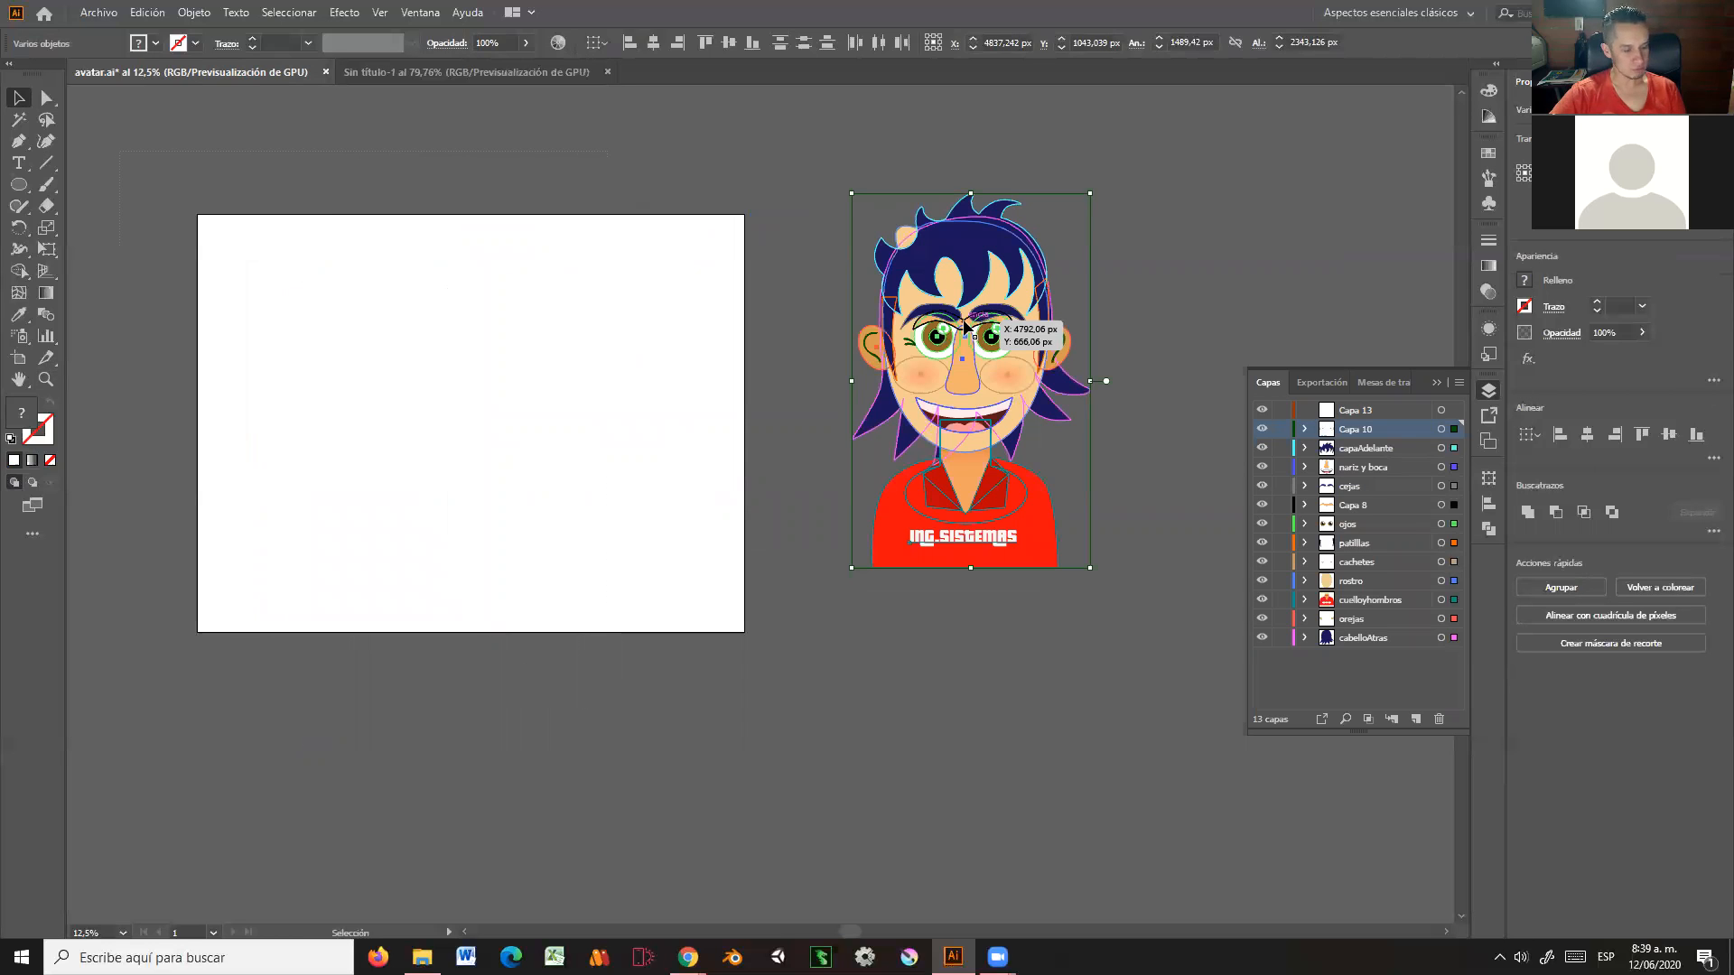
key(a)
key(v)
key(ctrl+g)
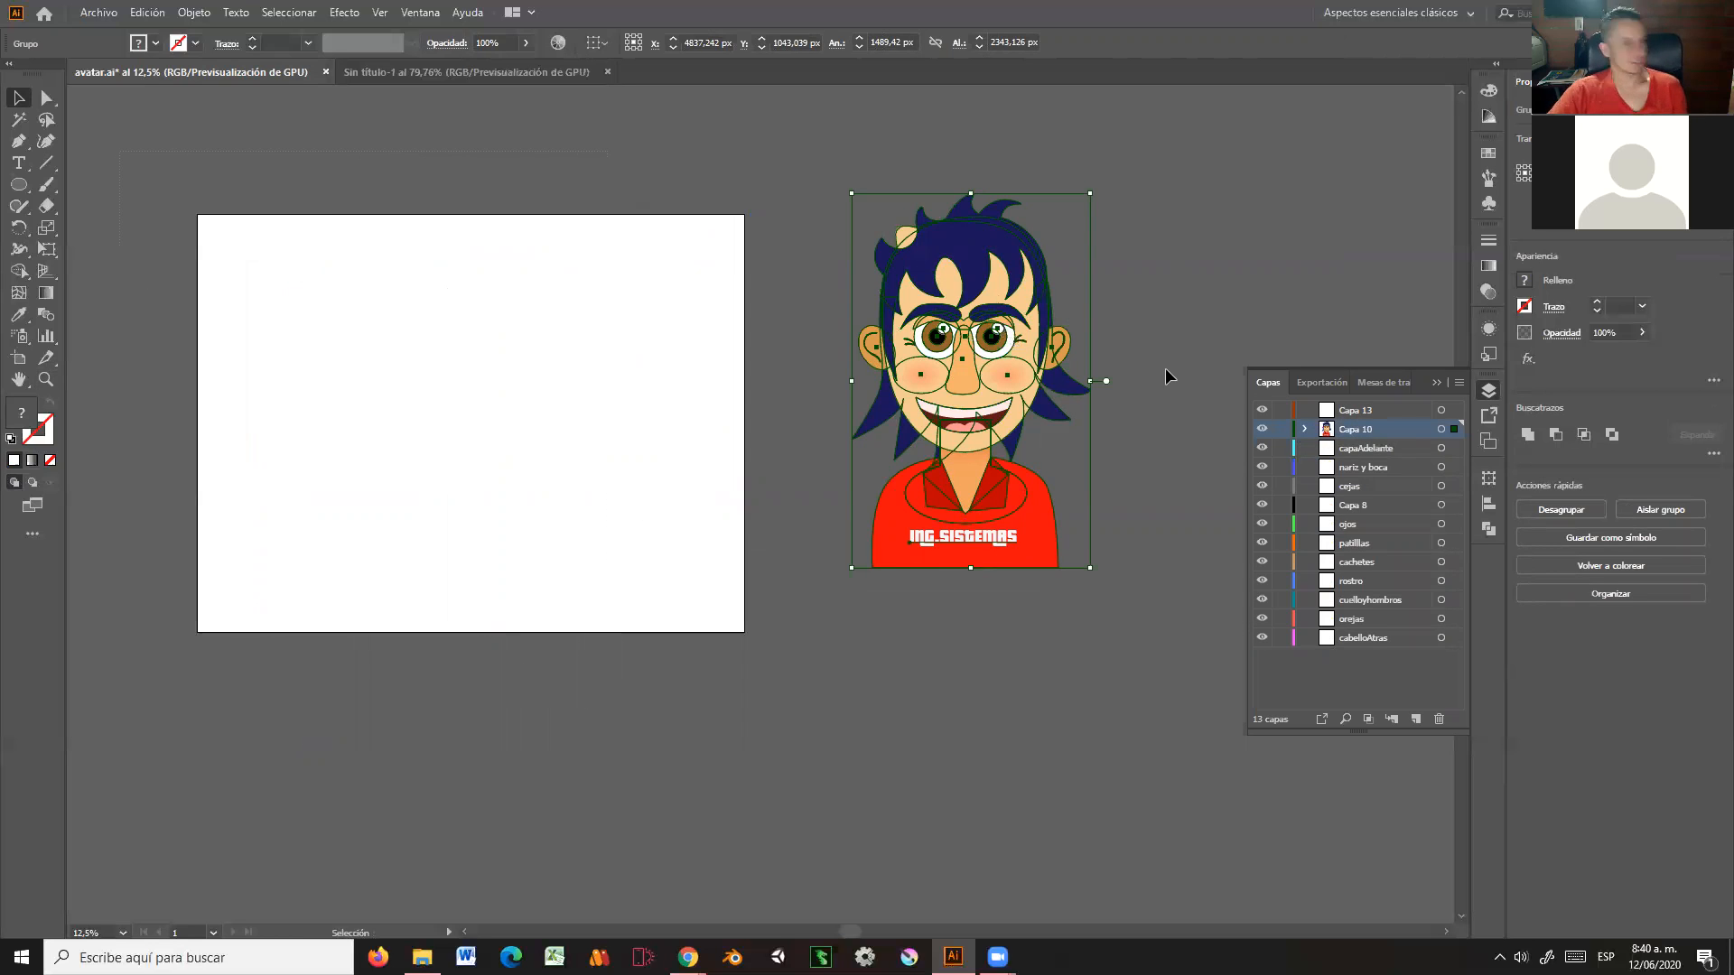
Step: Bring the grouped avatar from avatar.ai into the new 1280 × 600 px document
click(1166, 264)
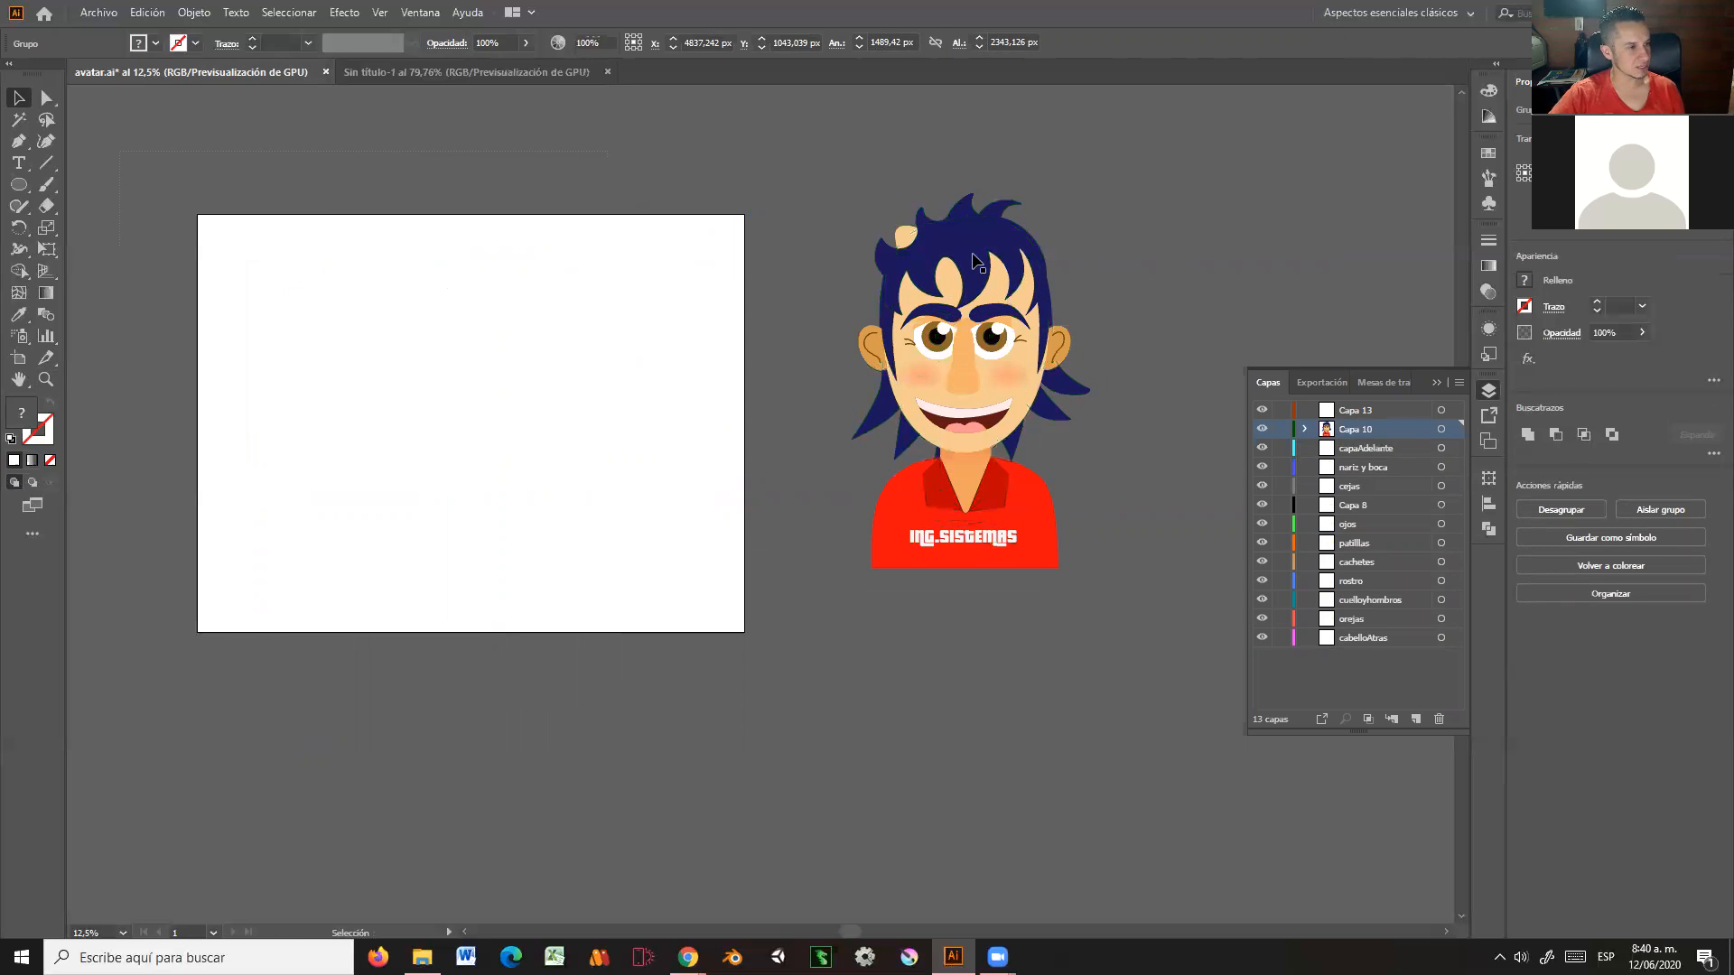
drag(991, 242, 492, 337)
drag(688, 303, 688, 303)
Step: Scale the avatar down to about 333 × 524 px
key(z)
alt+click(894, 416)
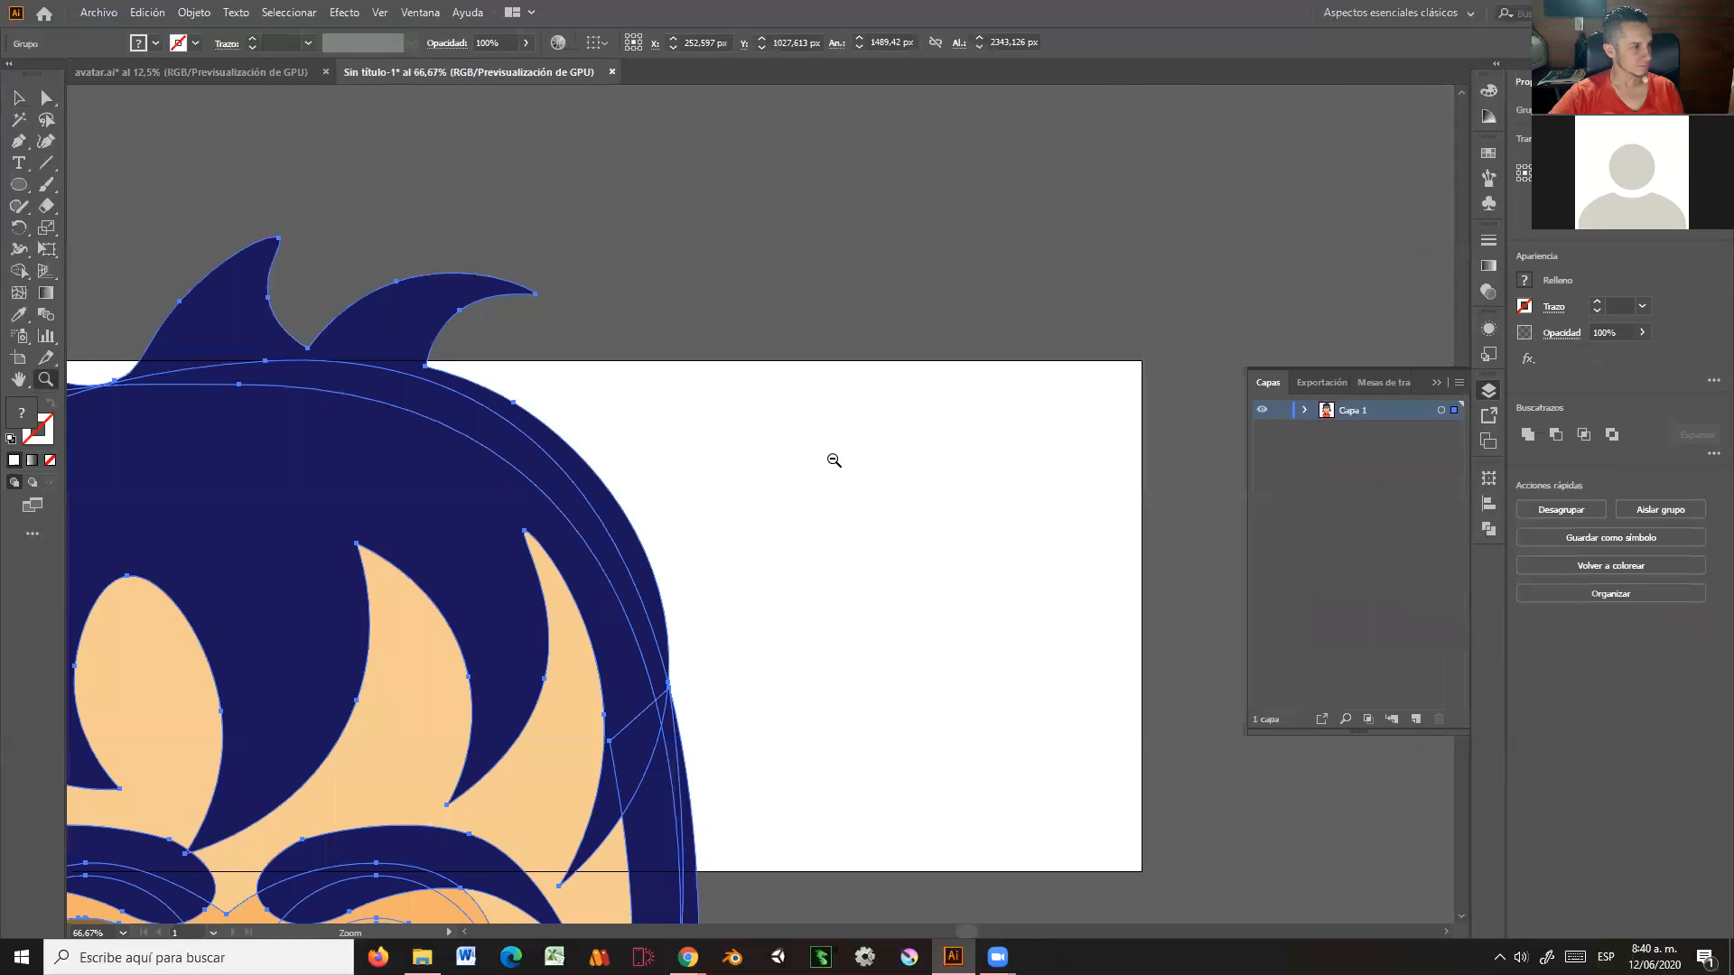
alt+click(747, 519)
alt+click(737, 538)
alt+click(734, 542)
alt+click(733, 543)
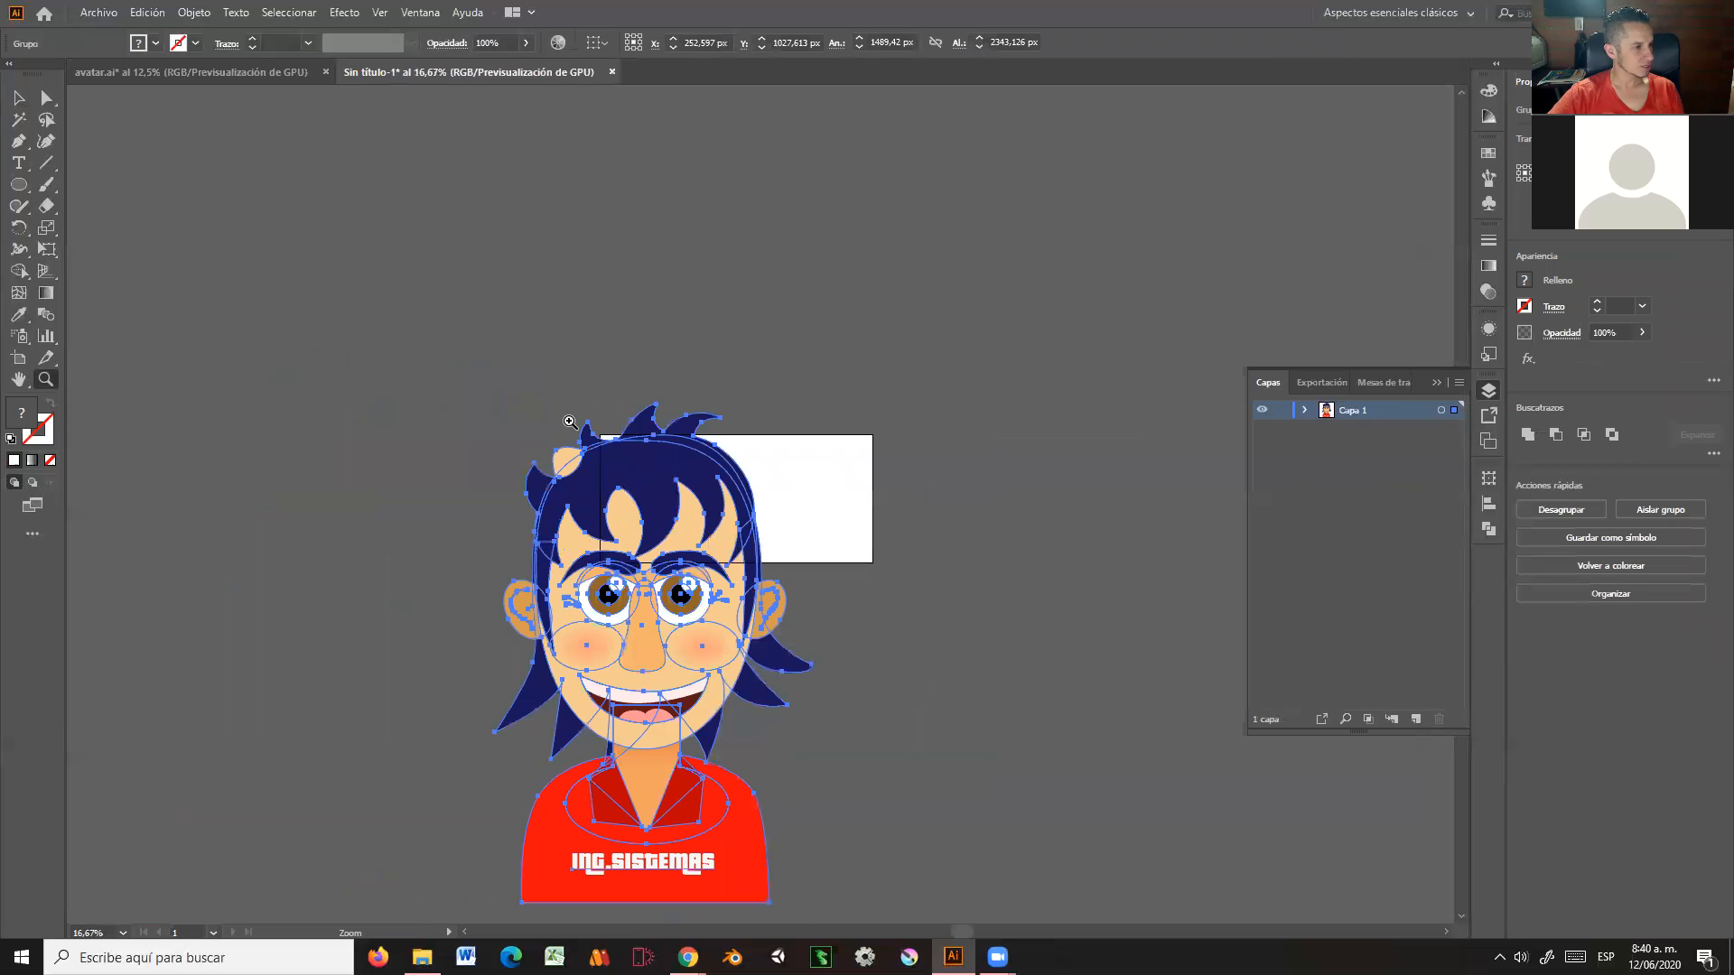
click(18, 97)
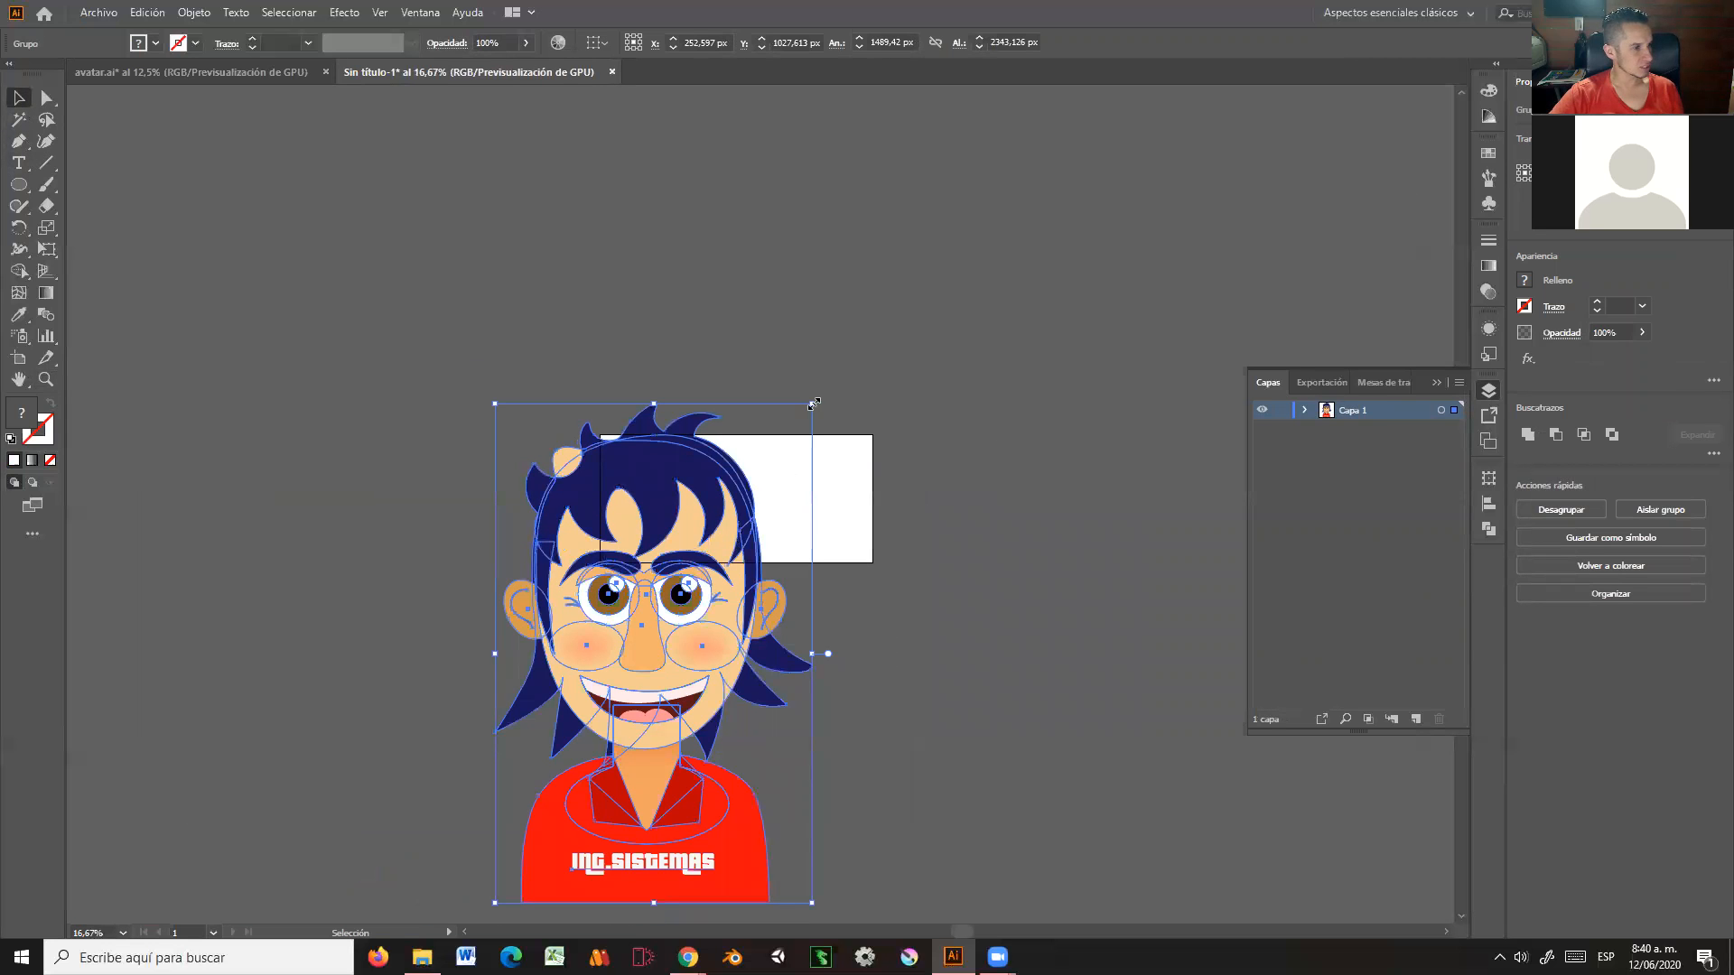
drag(813, 403, 782, 524)
Step: Position the avatar near the artboard's right side with the base of its shirt on the lower edge
scroll(830, 587, up, 1)
scroll(813, 582, down, 1)
key(z)
click(790, 569)
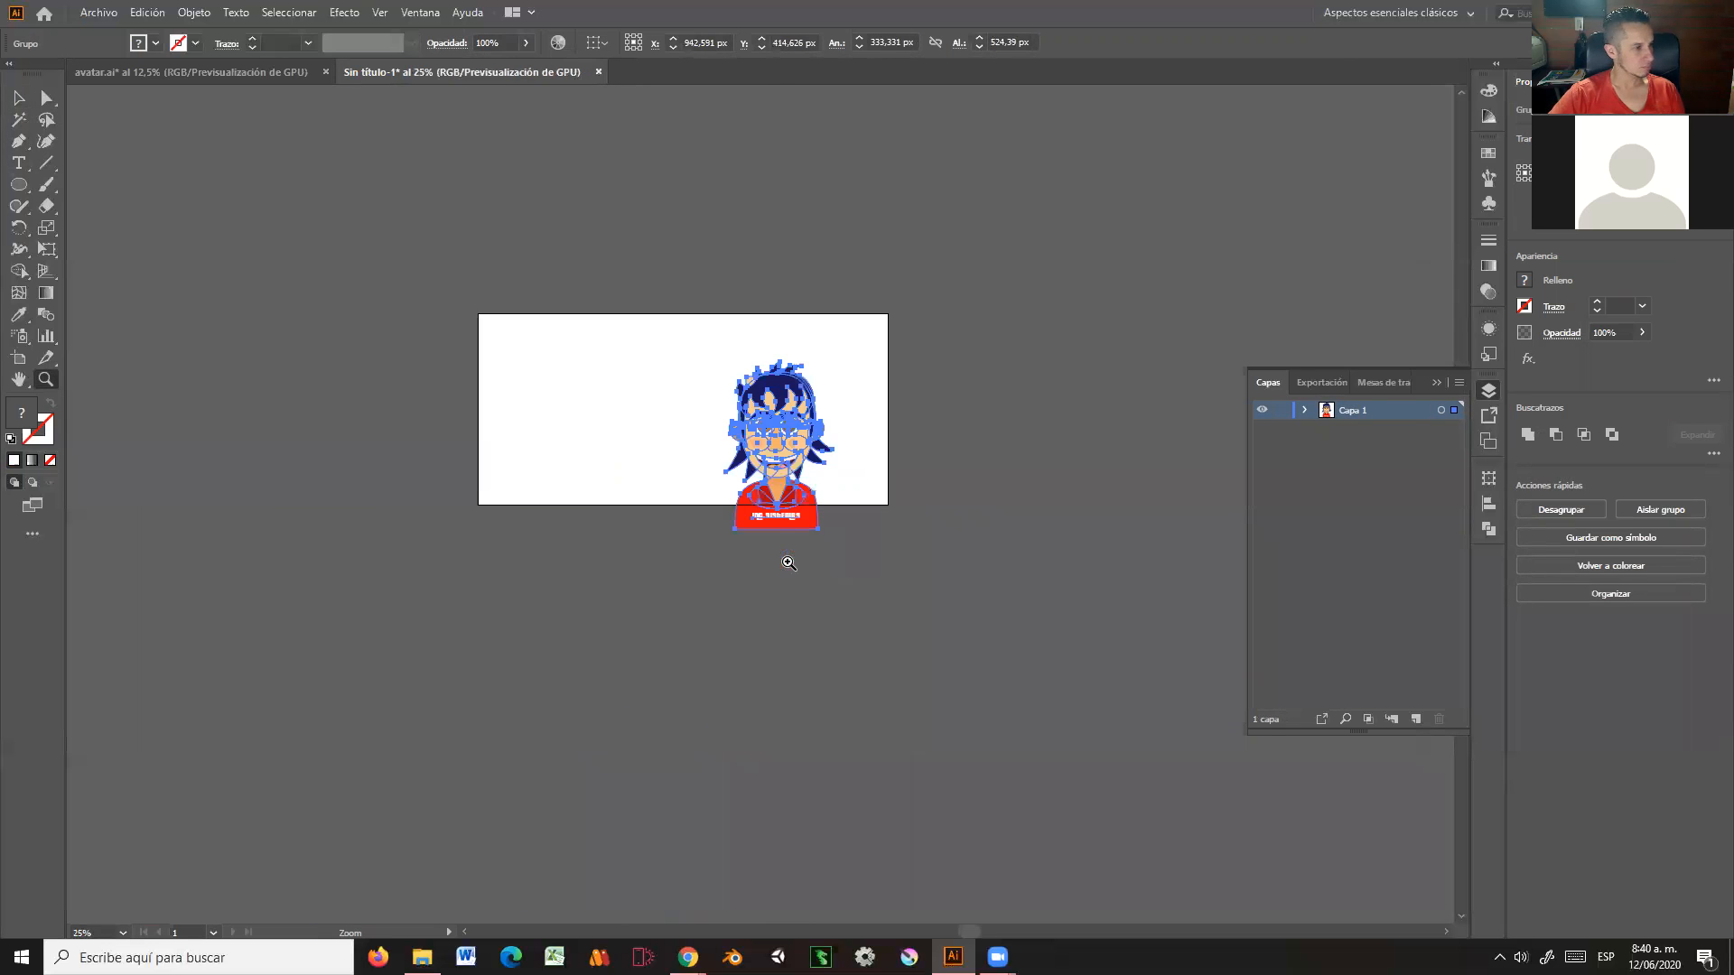
click(786, 554)
click(790, 478)
drag(700, 458, 849, 709)
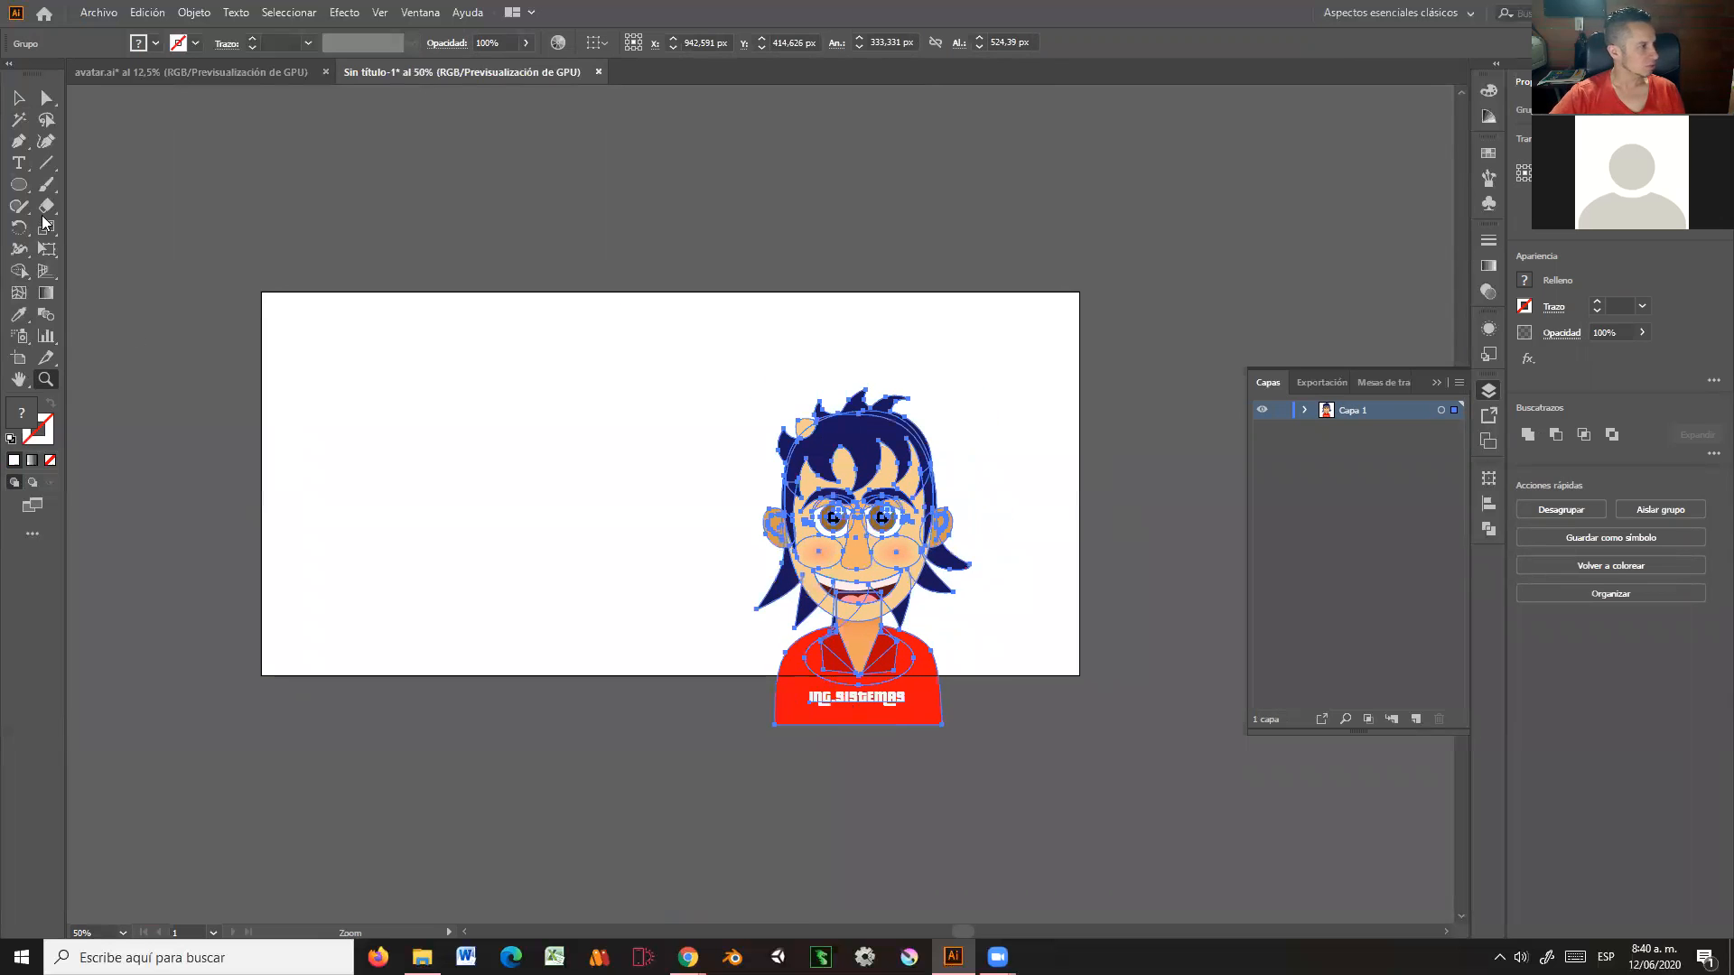
click(18, 101)
drag(869, 529, 920, 495)
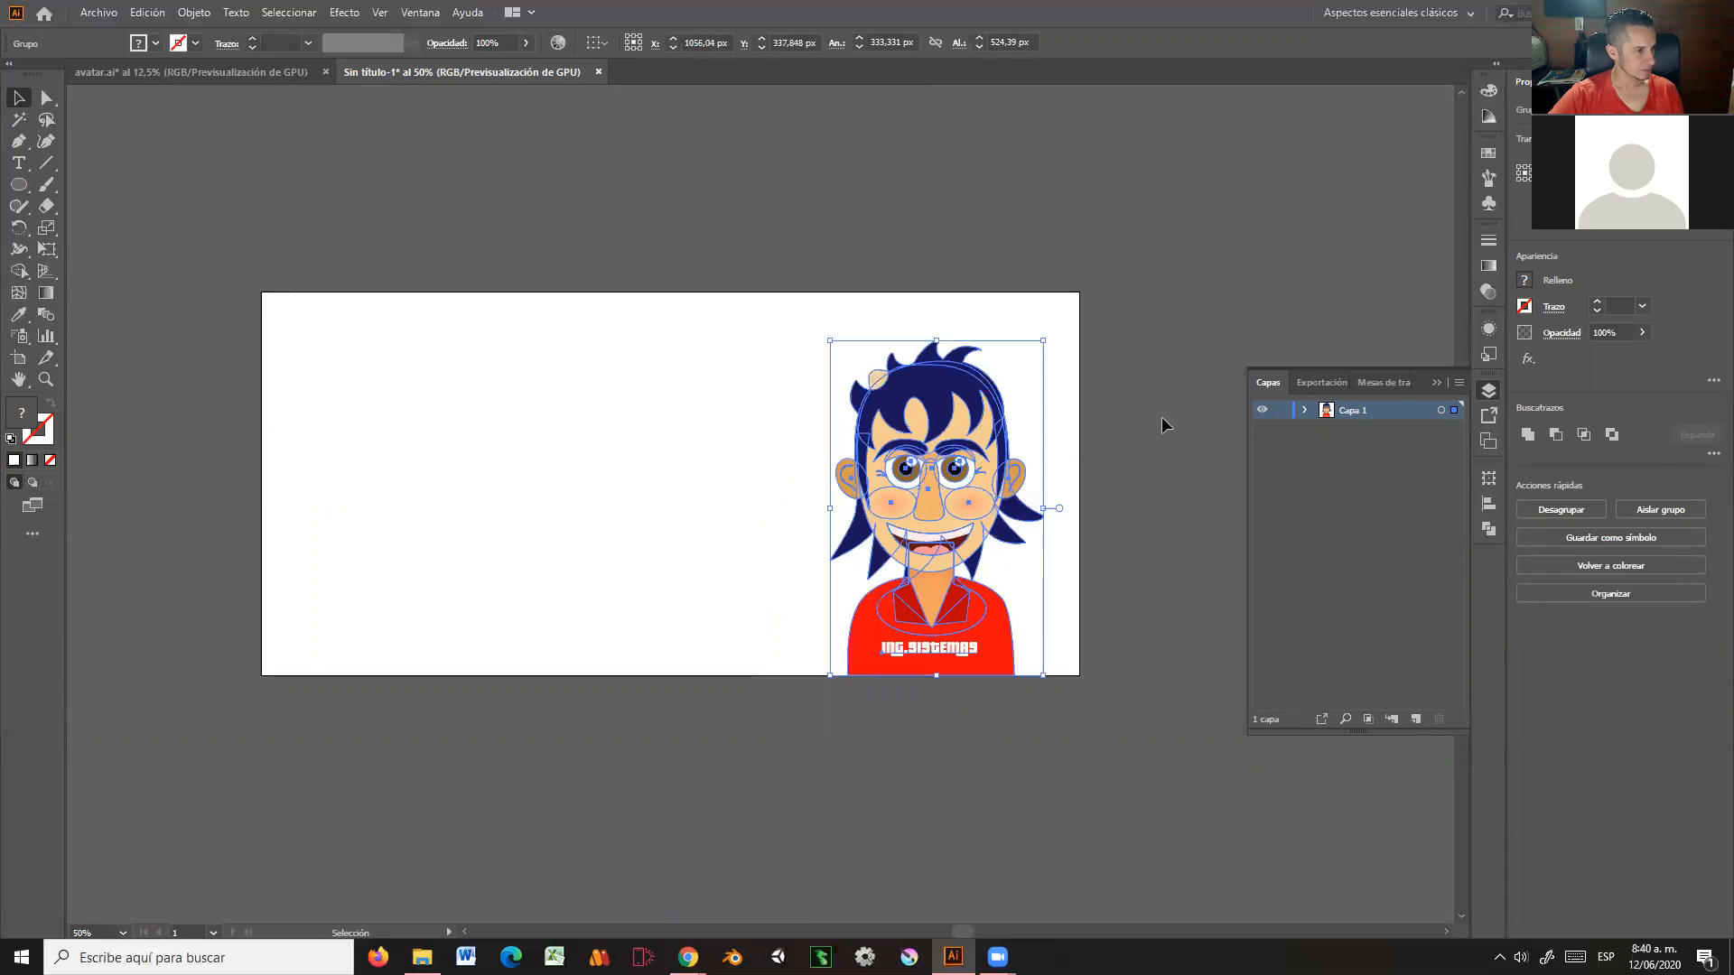
click(1141, 415)
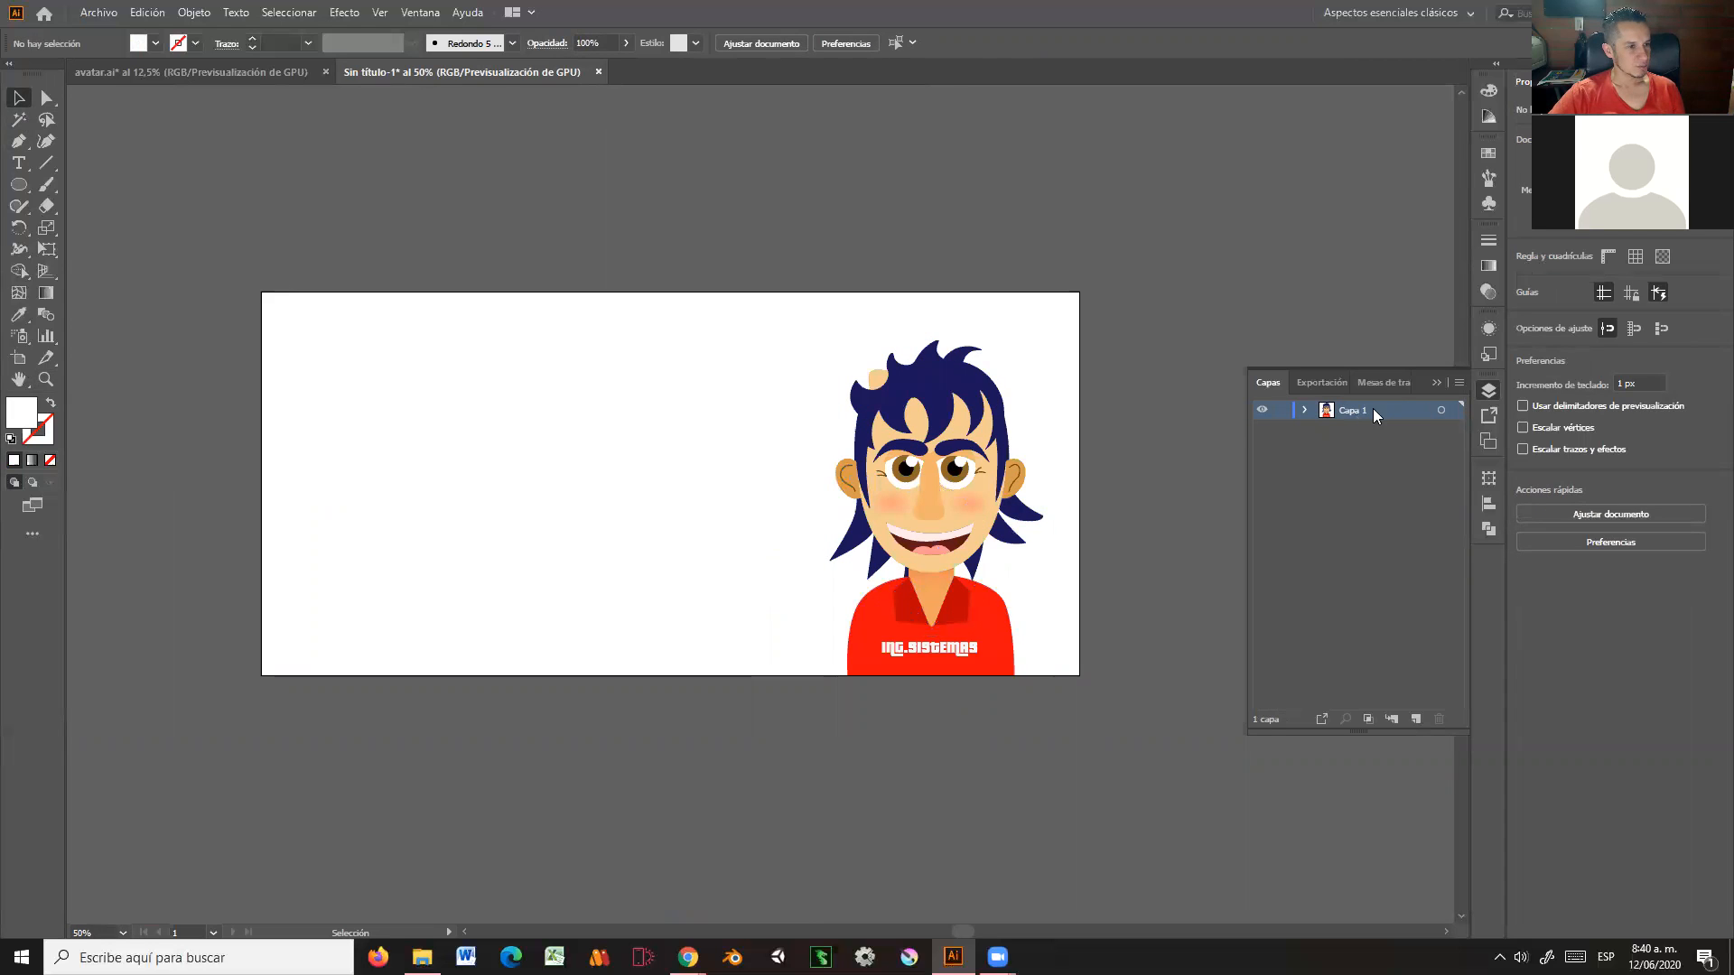
Step: Rename the avatar's layer as personaje
text(personaj)
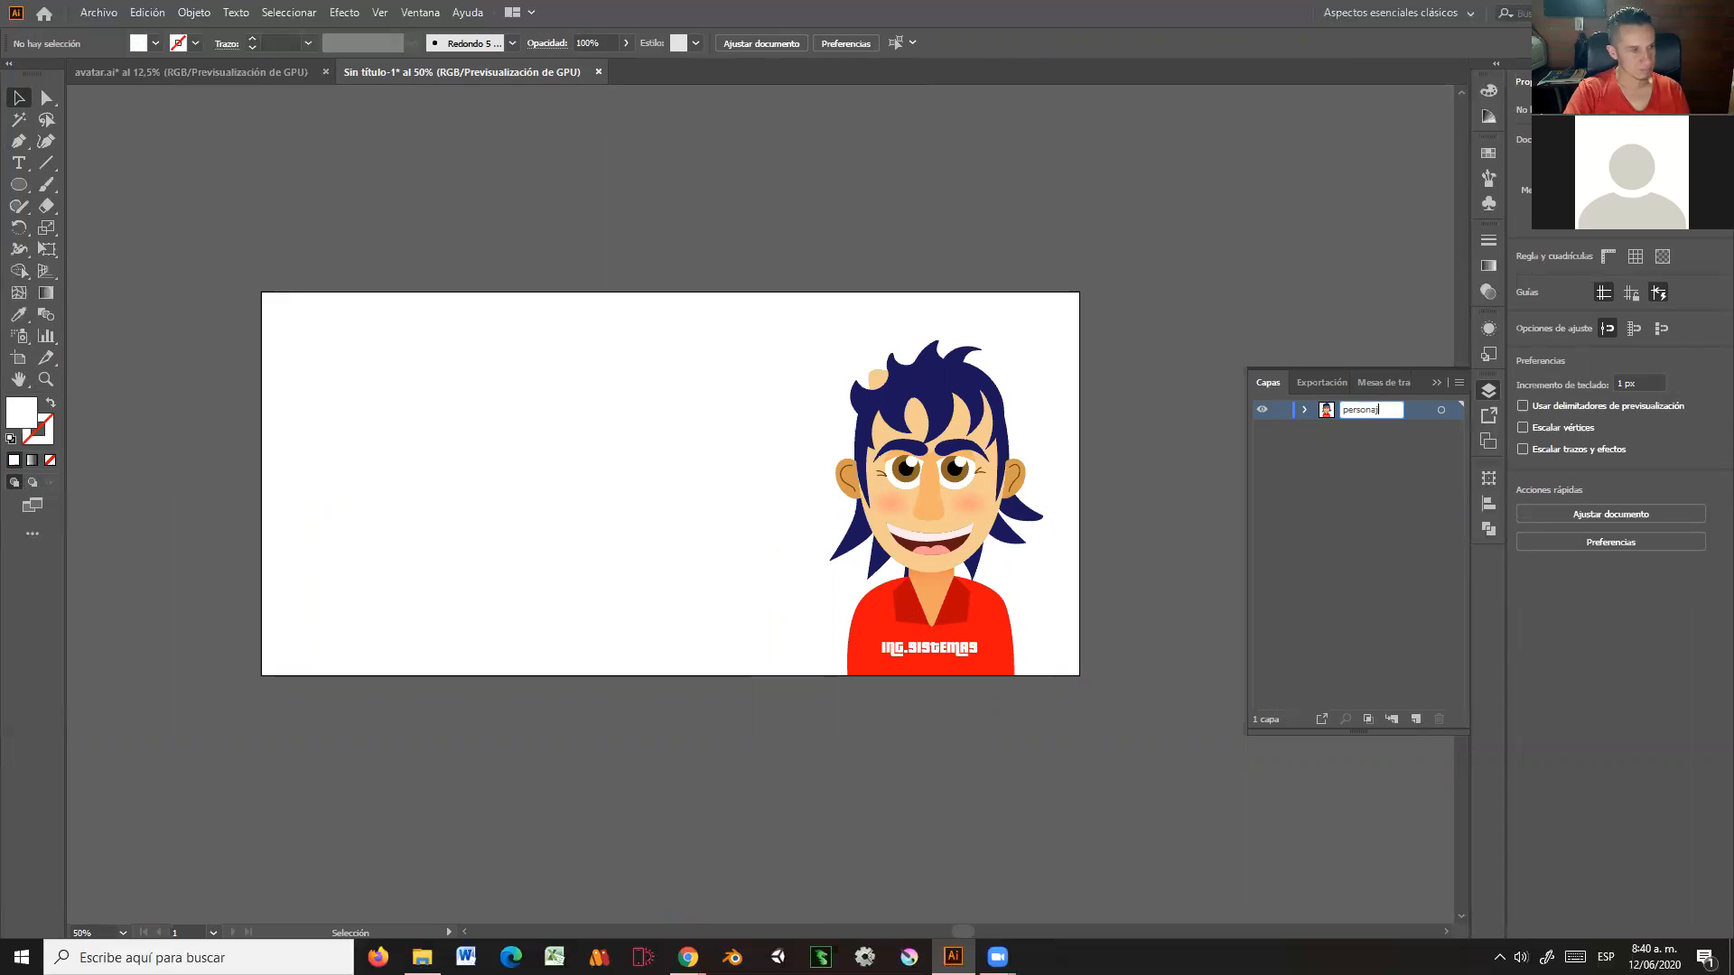
text(e)
key(Return)
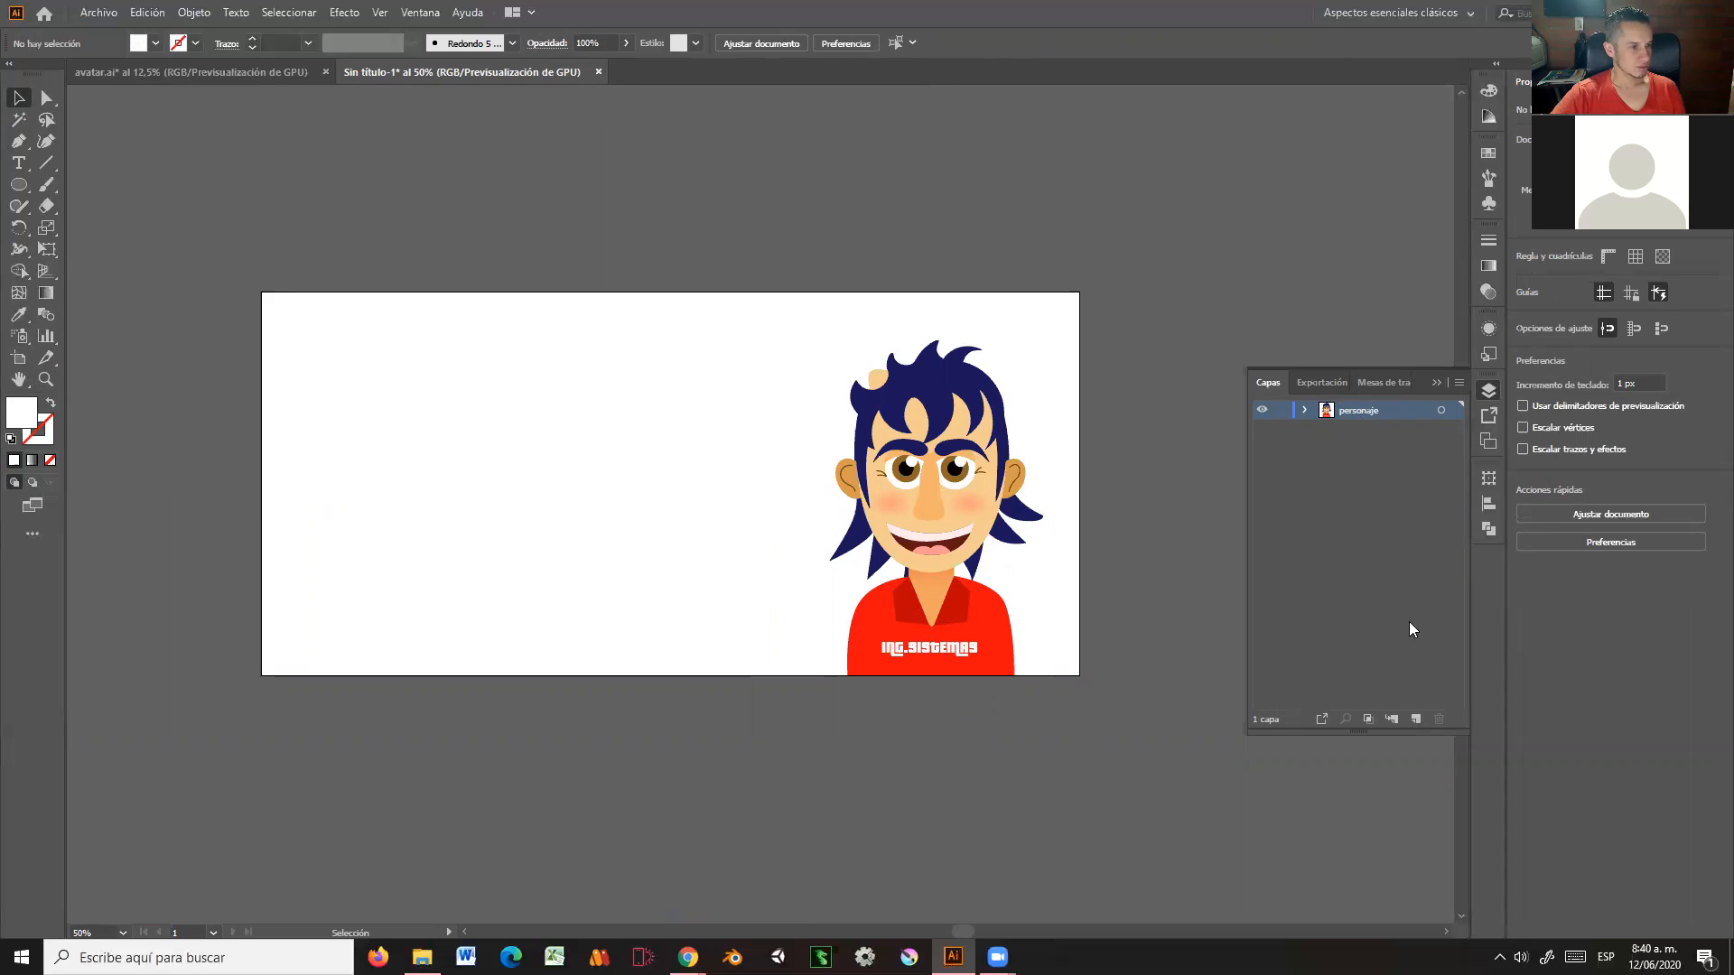
Step: Add a new layer beneath personaje and draw a rectangle about 1280 × 600 px on it, covering the whole artboard
click(1417, 718)
drag(1380, 419, 1378, 439)
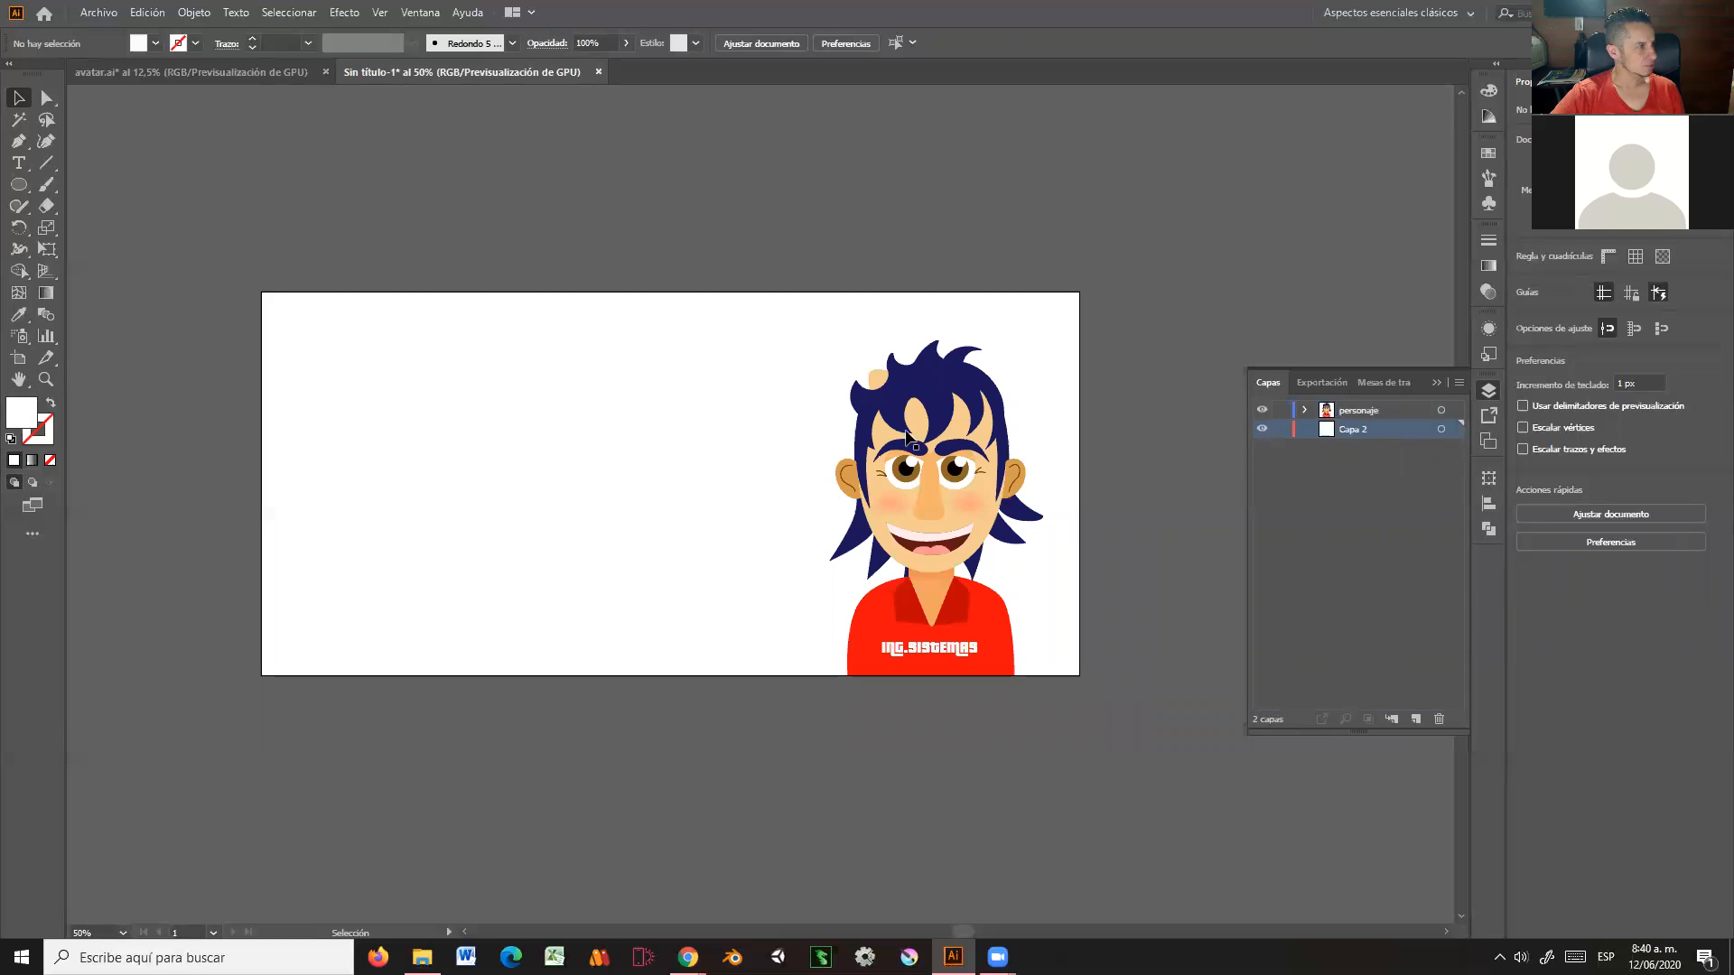
drag(21, 188, 112, 181)
drag(260, 289, 1081, 676)
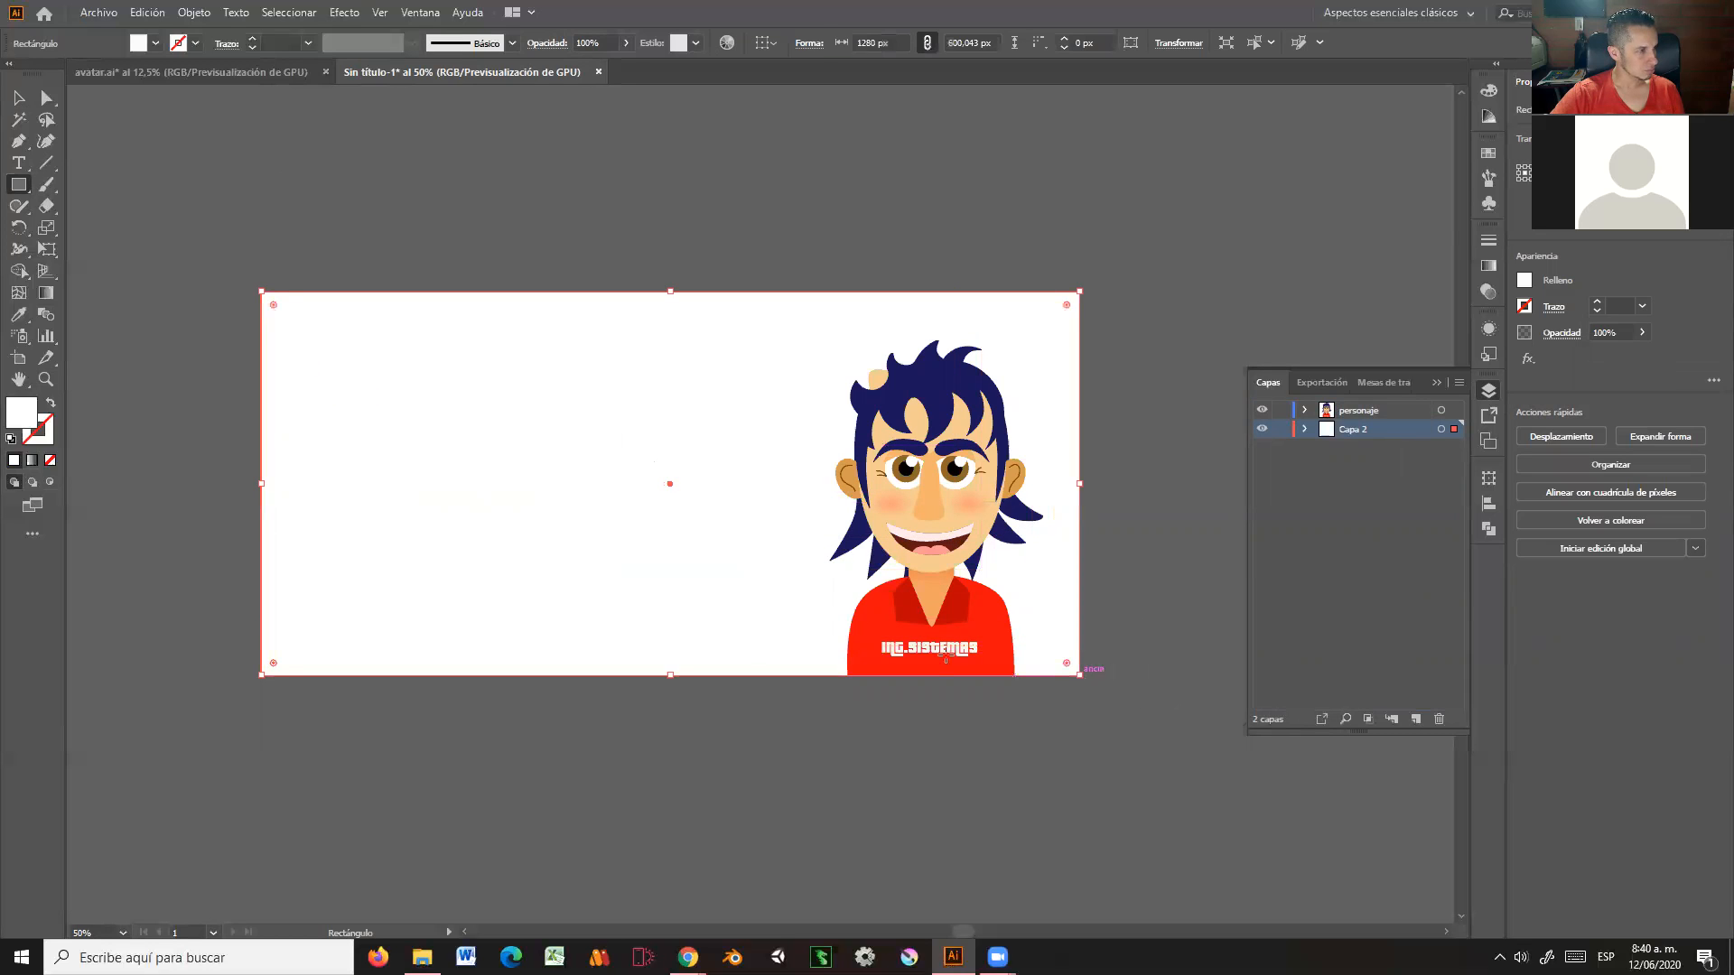
Step: Fill the background rectangle with the medium blue 53A2D3
double_click(22, 413)
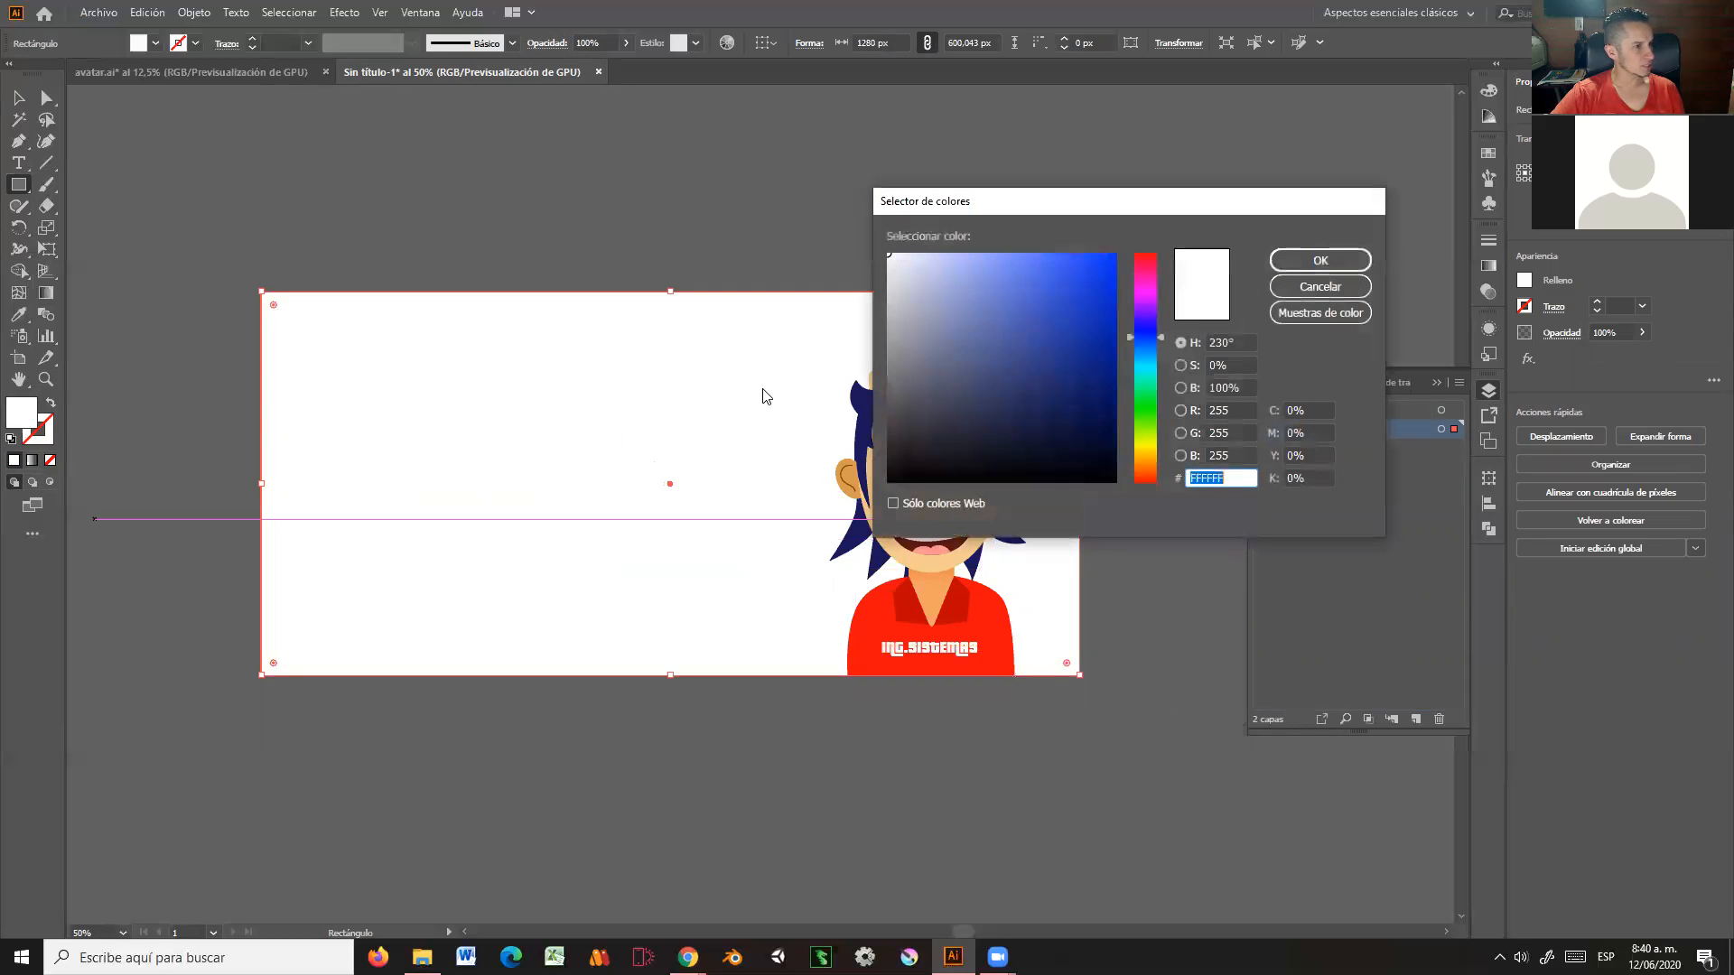
drag(960, 285, 974, 274)
click(1153, 353)
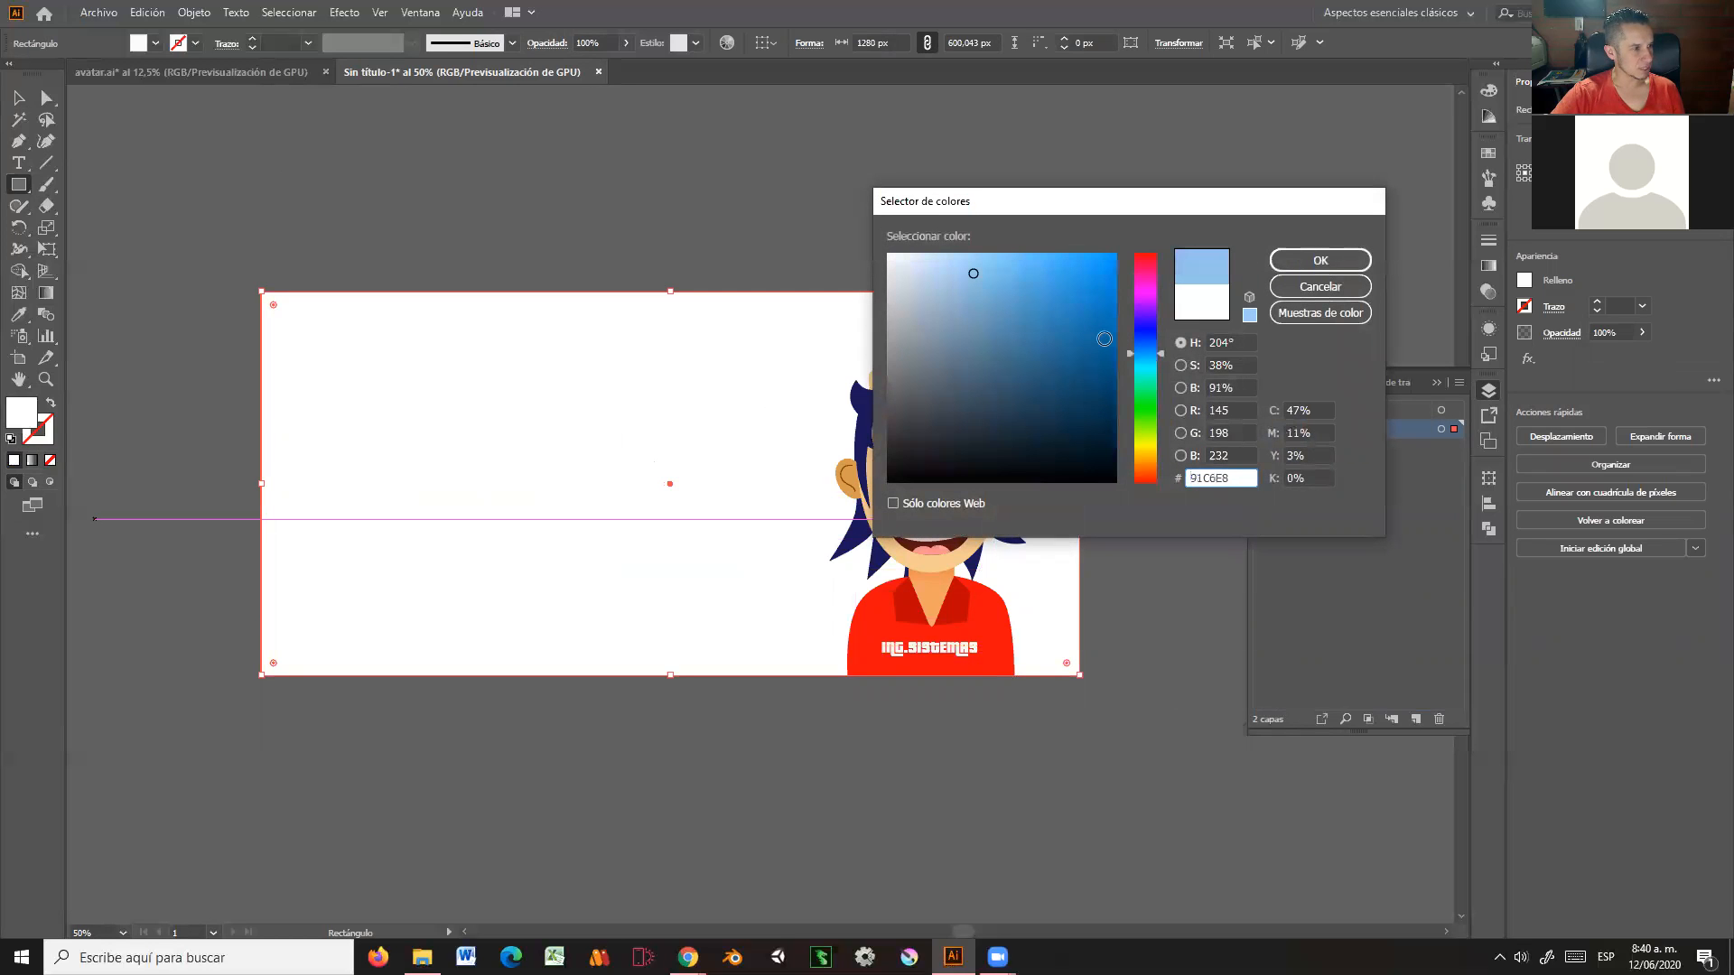
click(1020, 275)
click(1320, 260)
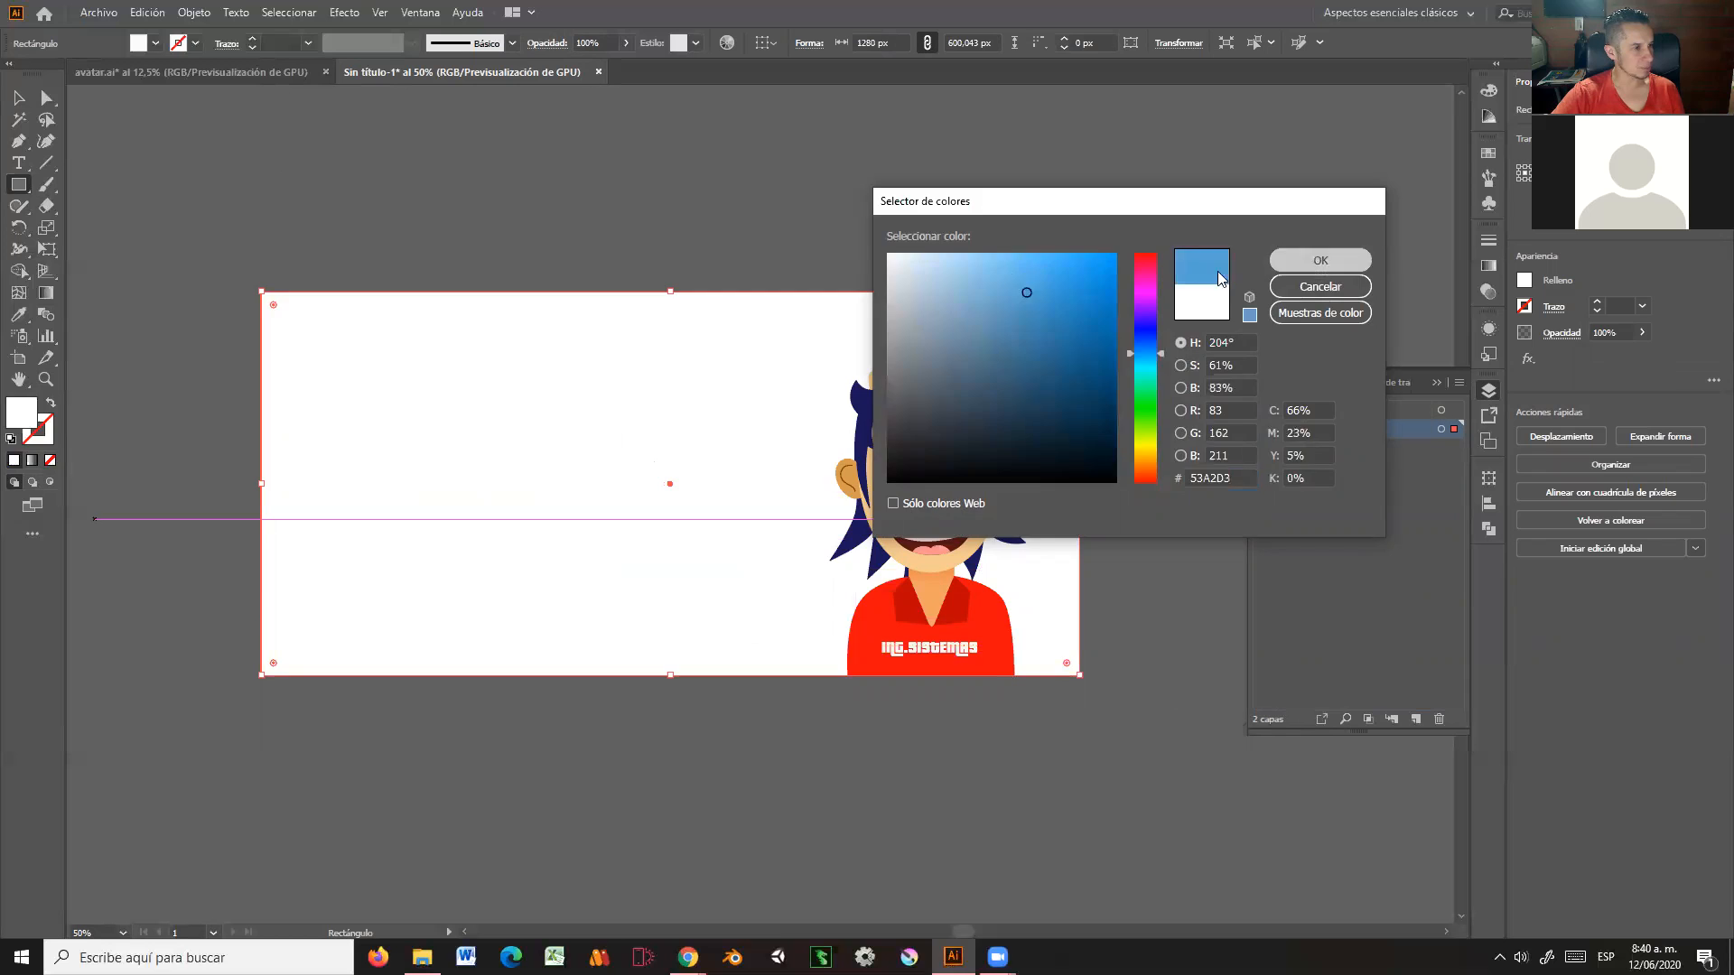
click(18, 97)
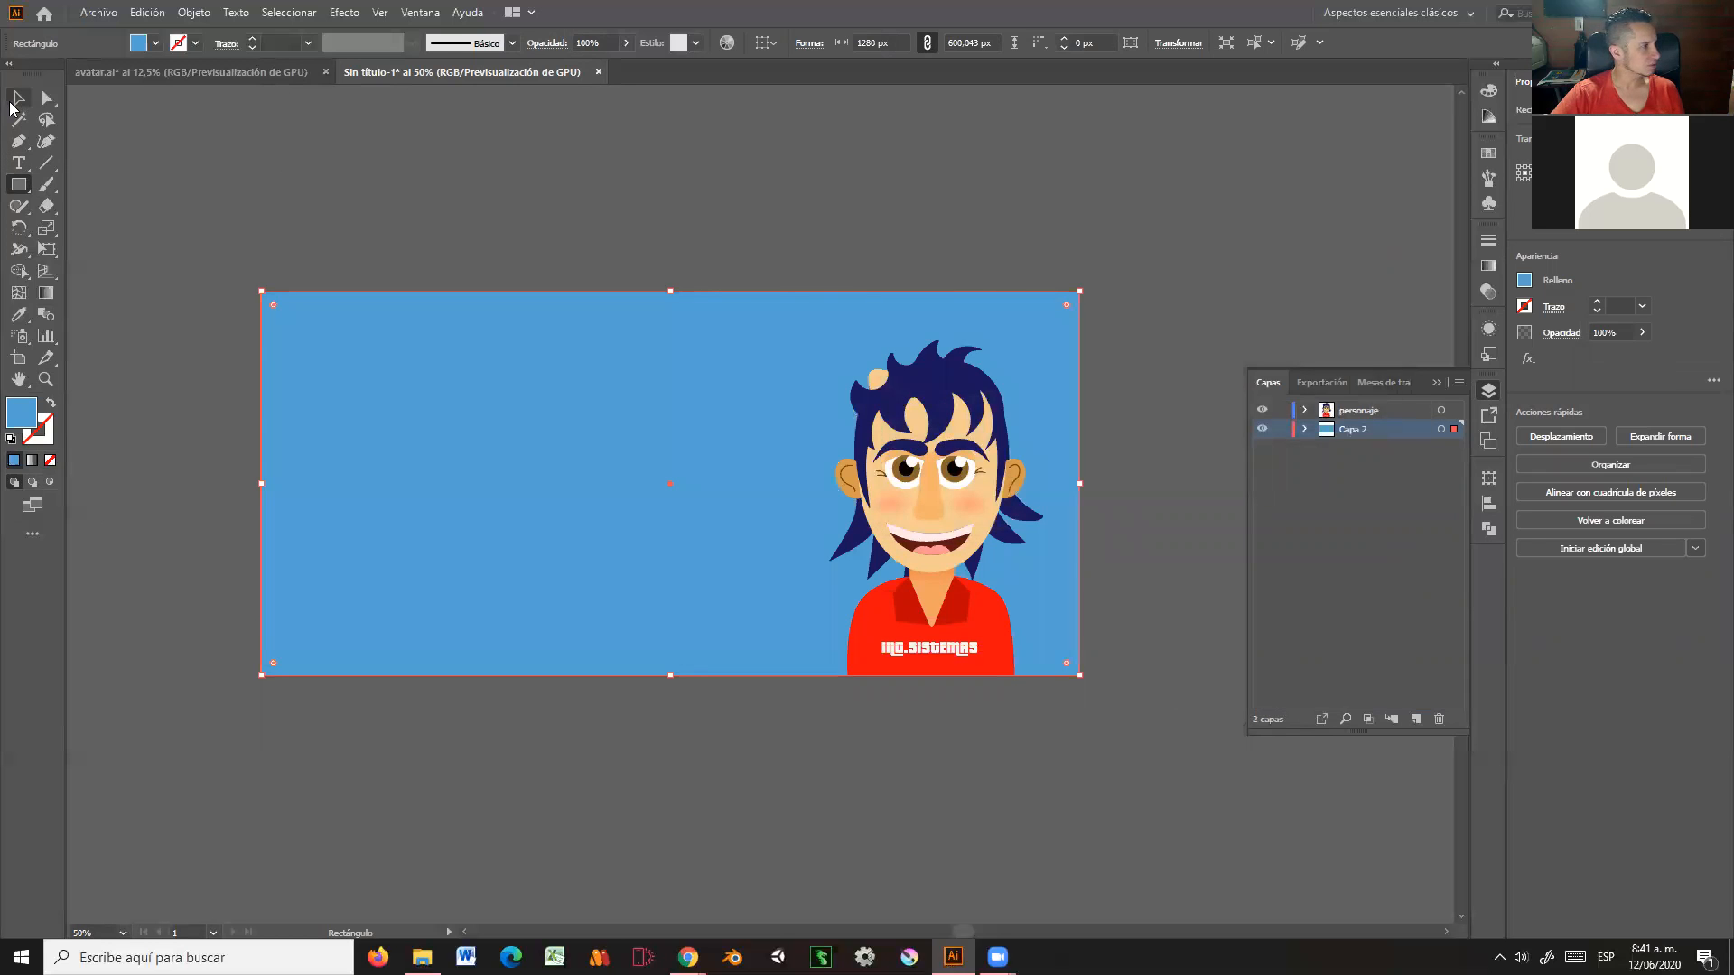
click(410, 186)
Step: Duplicate the avatar group, placing the copy across the artboard's upper edge, clear of the original
click(906, 432)
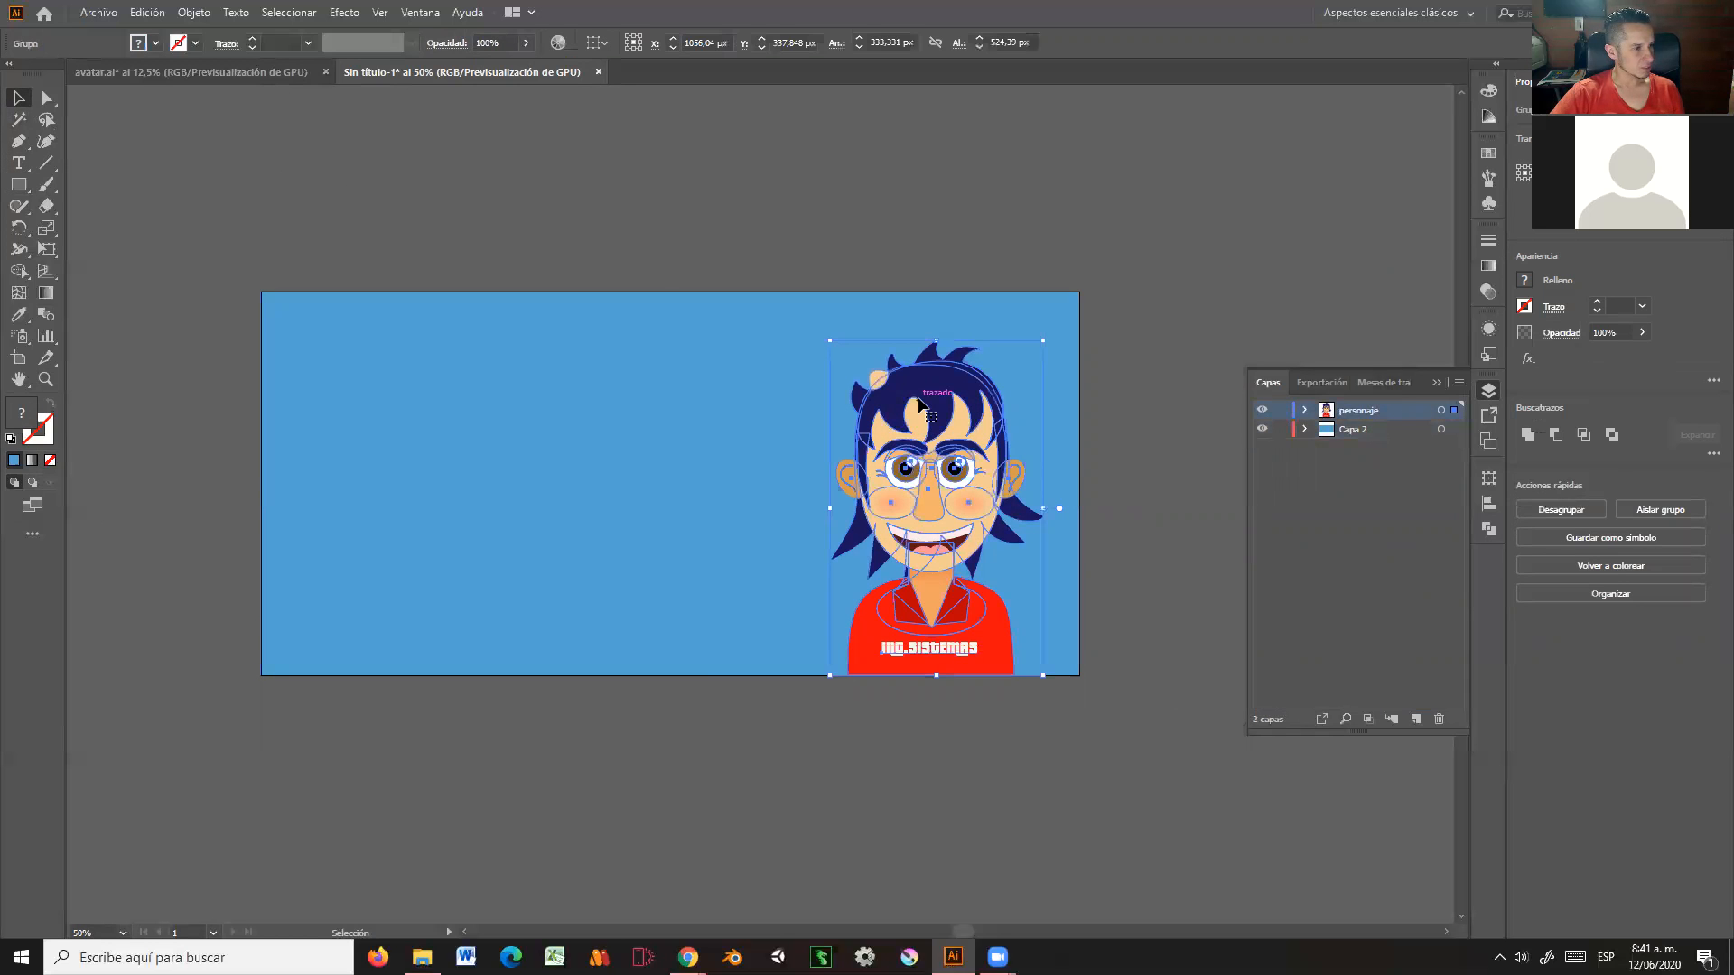
click(991, 200)
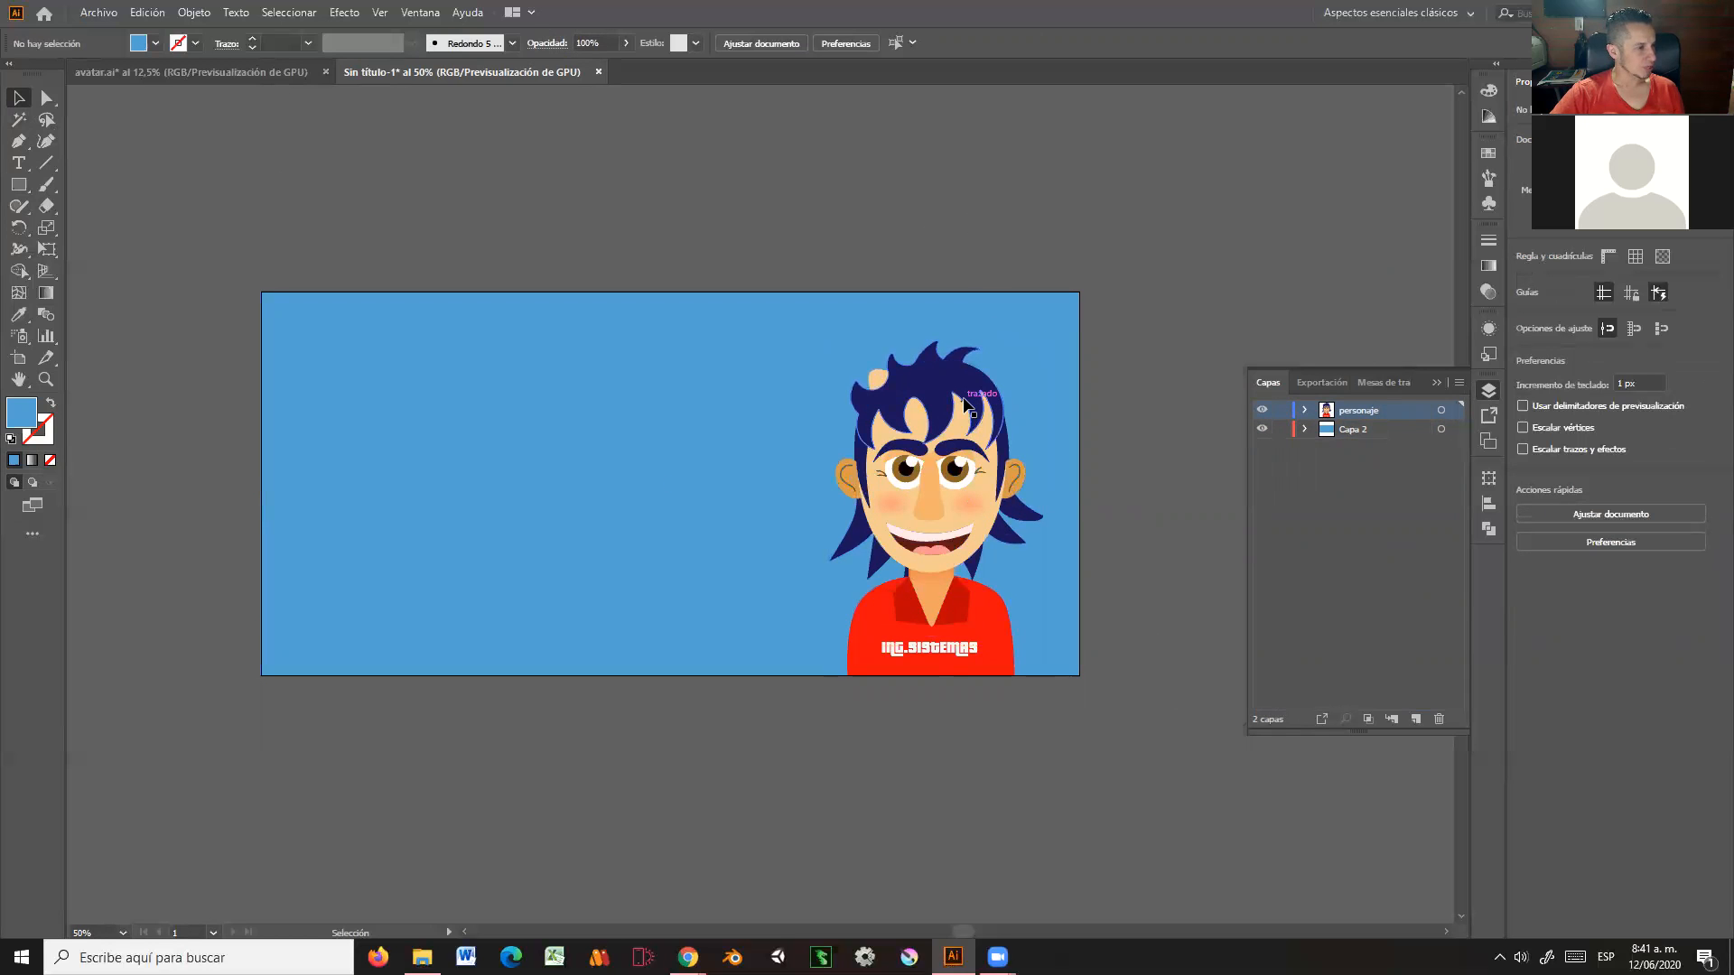
click(955, 390)
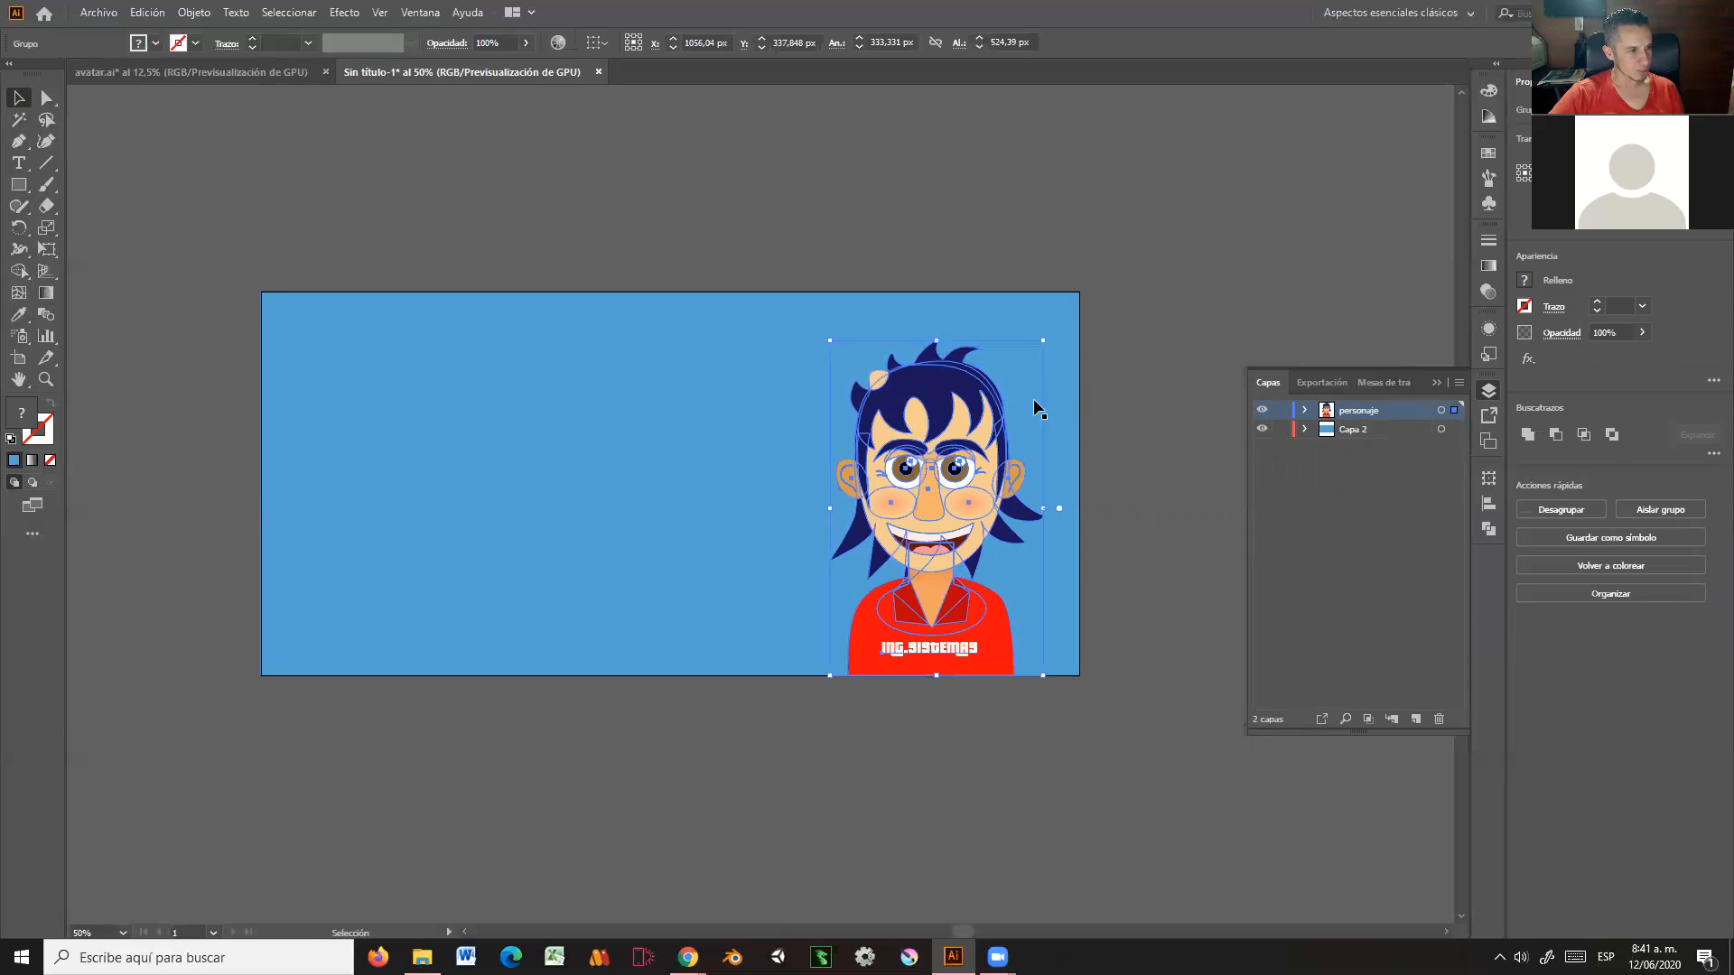
key(a)
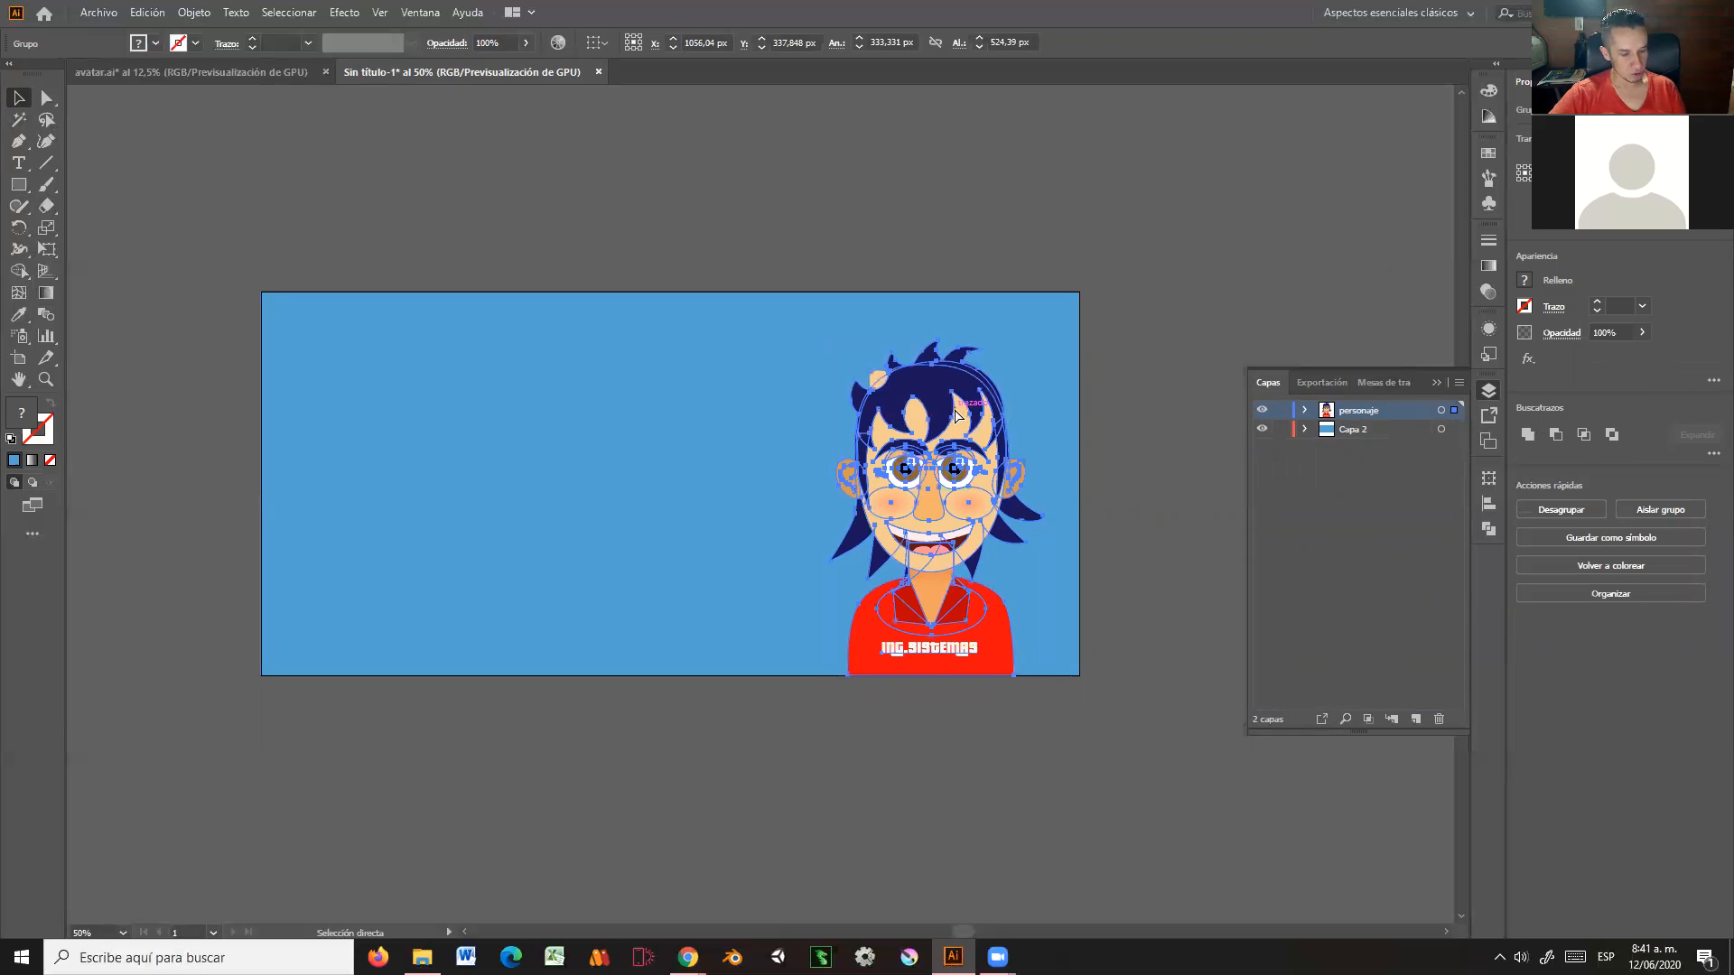
key(v)
drag(950, 413, 601, 202)
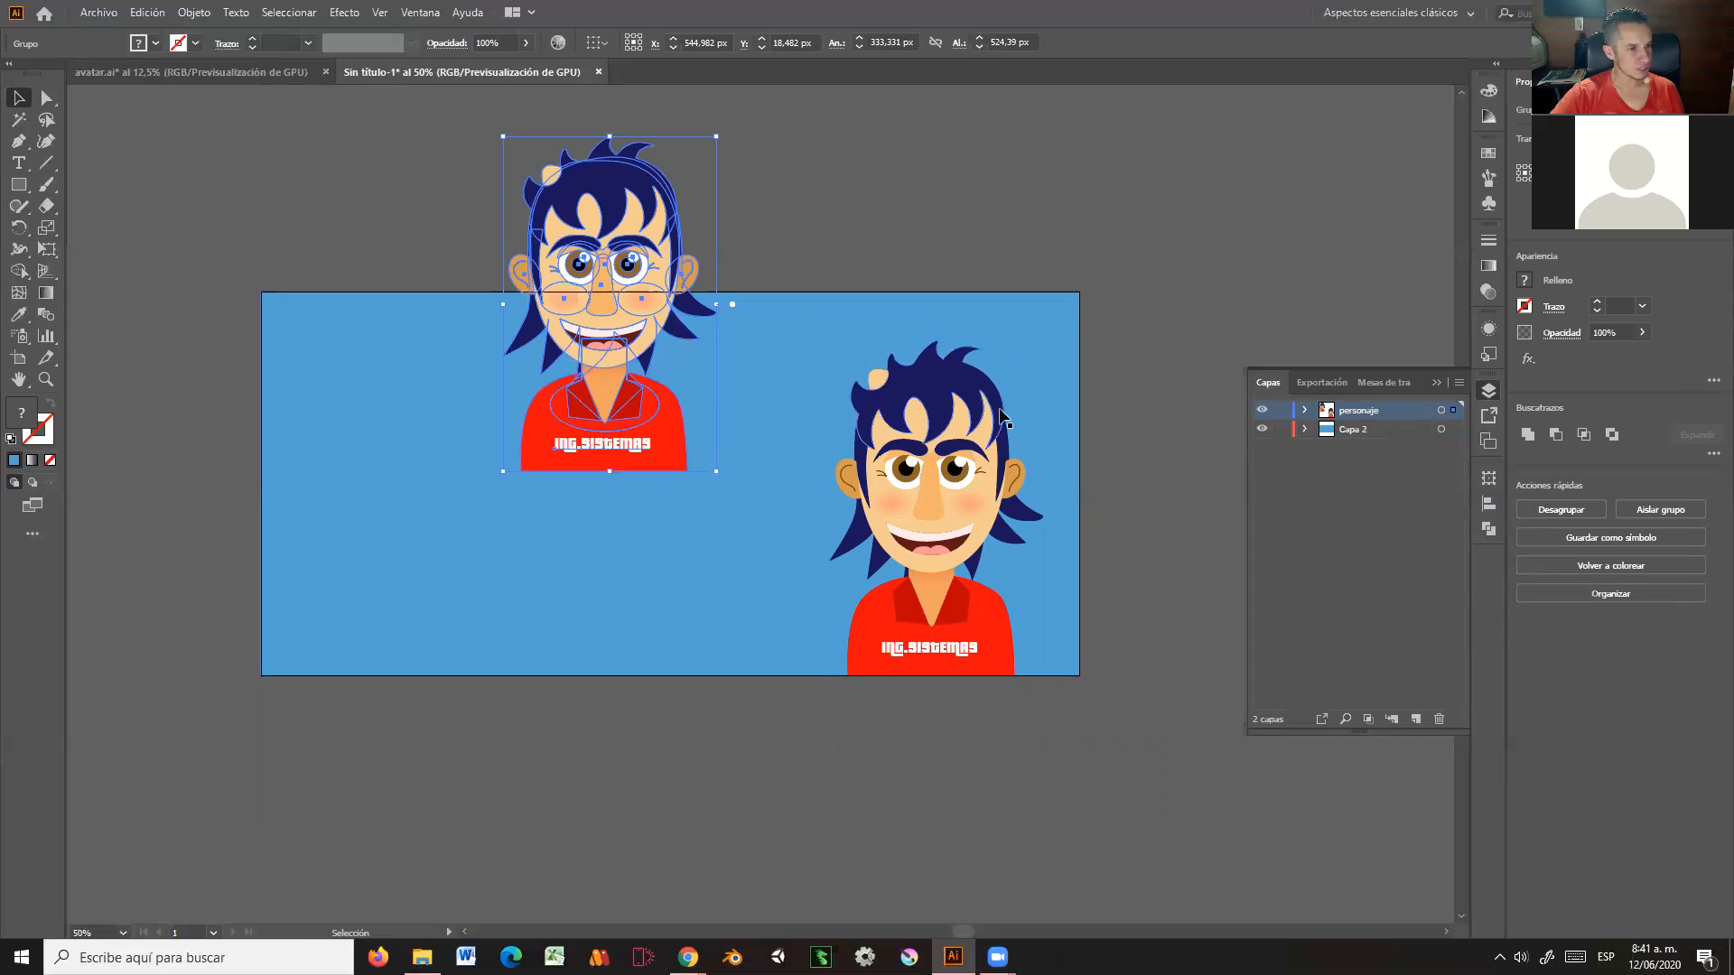
Step: Unite the avatar copy's shapes into a single silhouette and move it onto the empty canvas beyond the artboard's upper right corner
click(1489, 530)
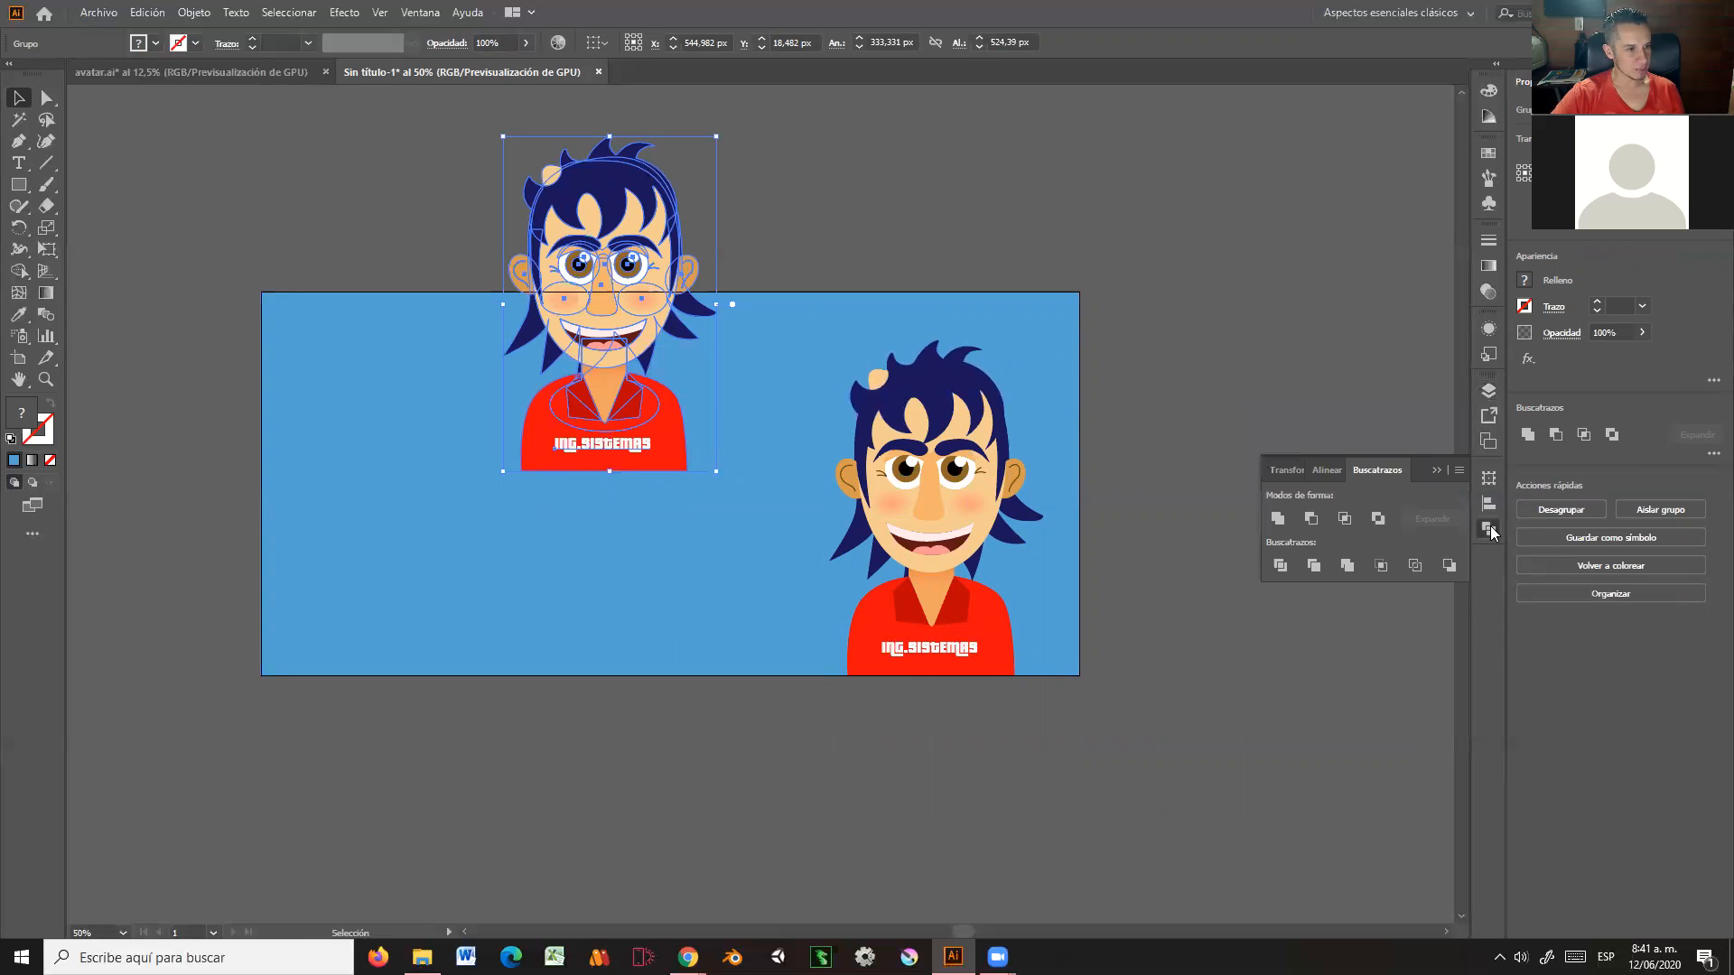
click(1278, 518)
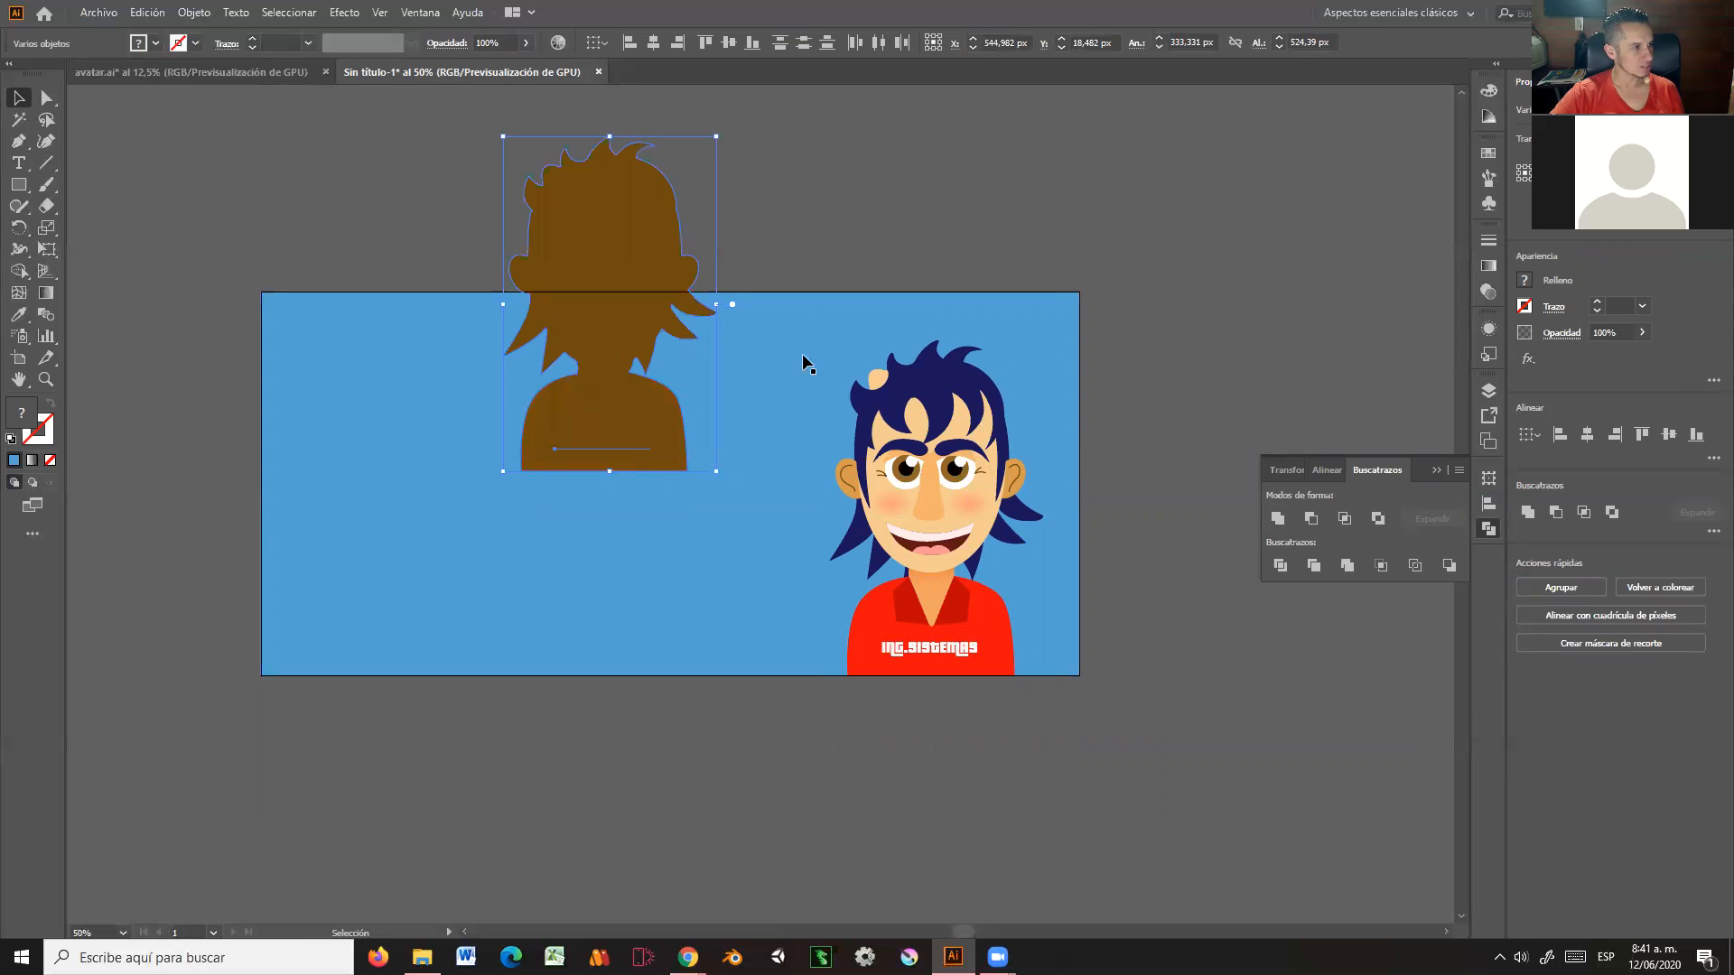
drag(606, 241, 1247, 214)
key(ctrl+shift+a)
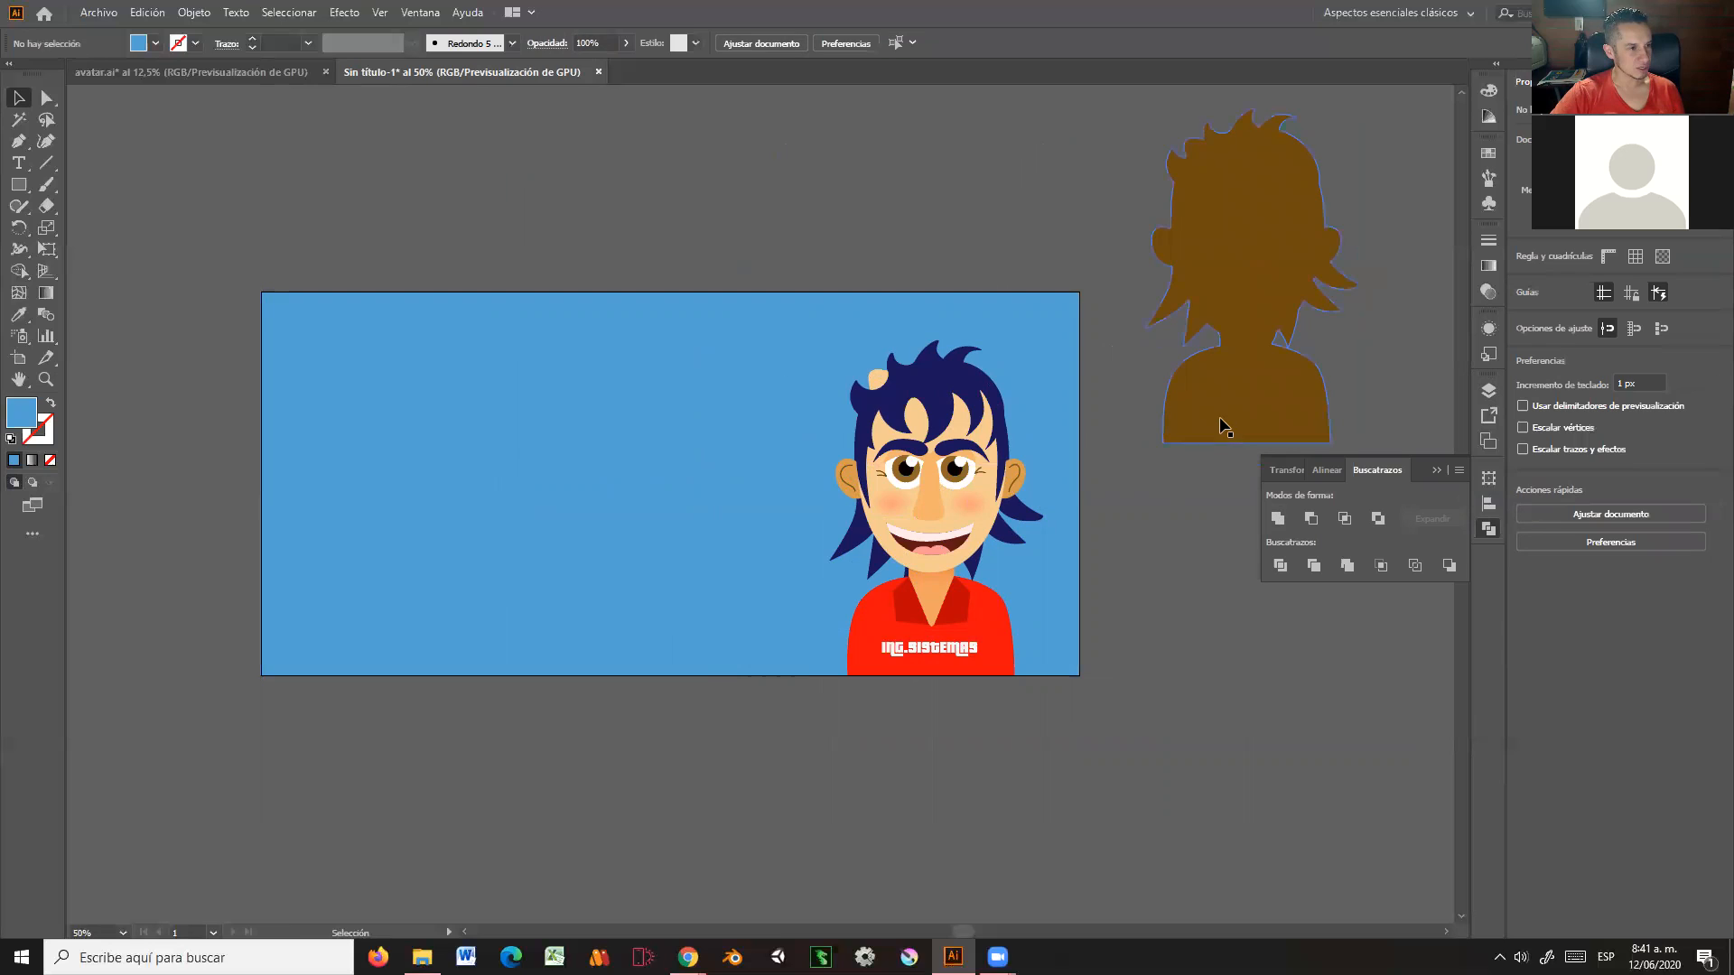
click(1436, 470)
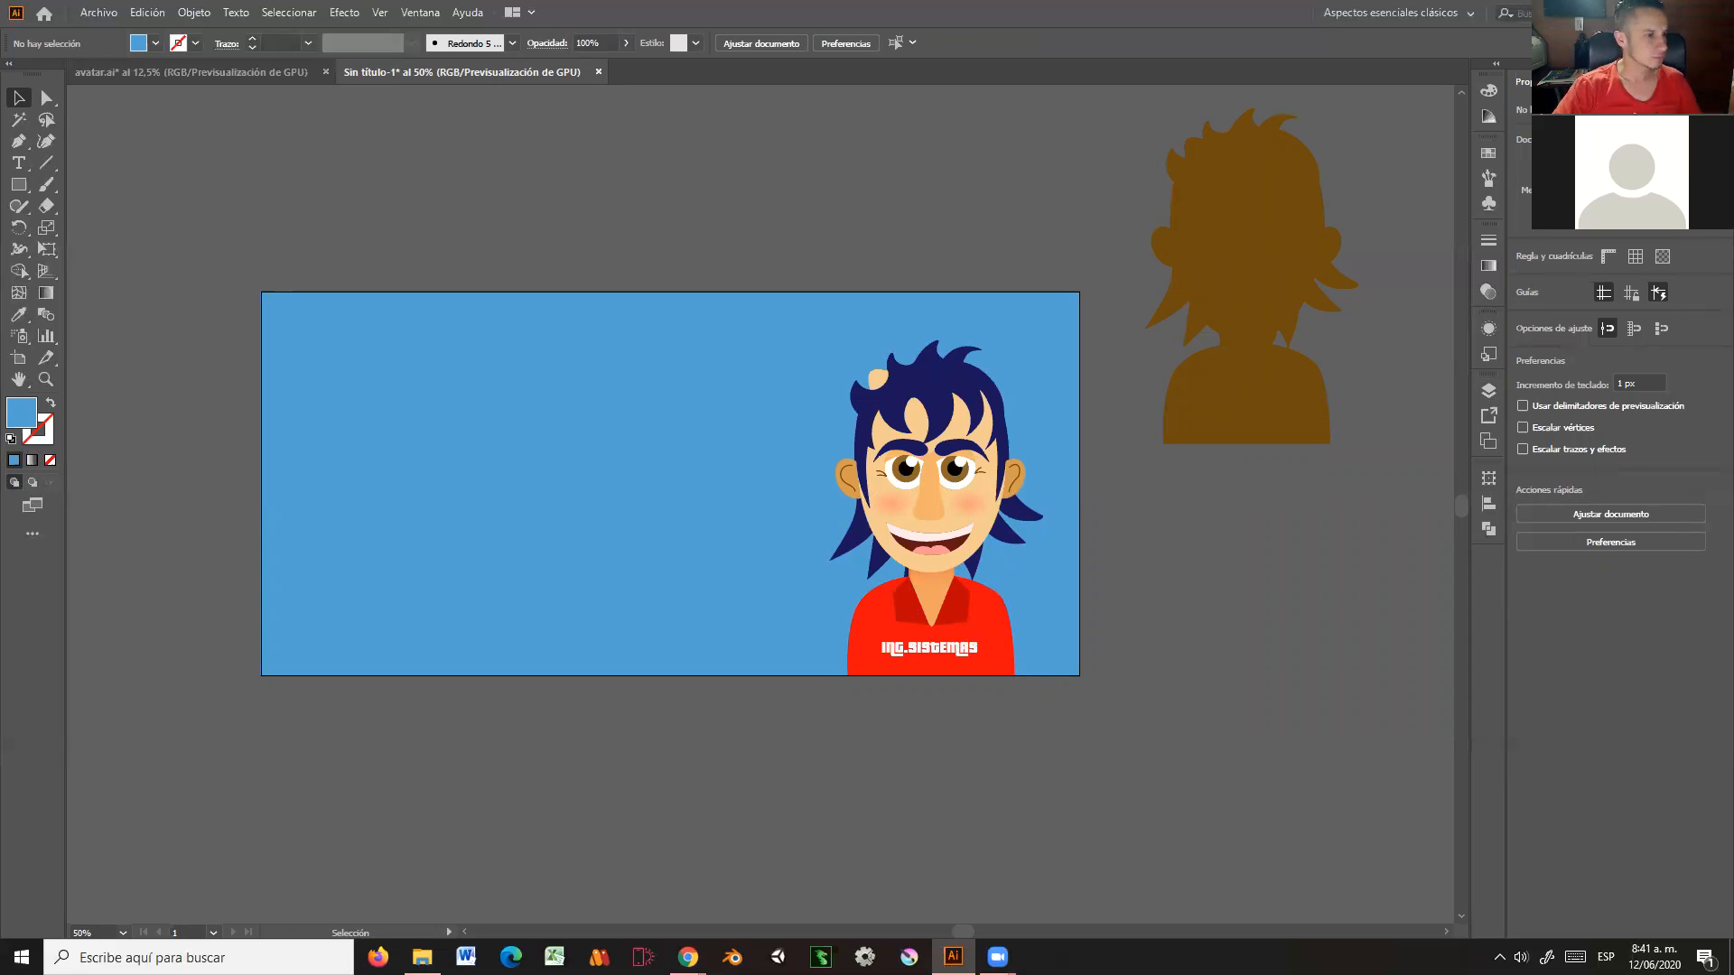
Step: Separate the silhouette from the leftover ING.SISTEMAS lettering, delete the lettering and place the silhouette on the canvas right of the artboard
click(1257, 251)
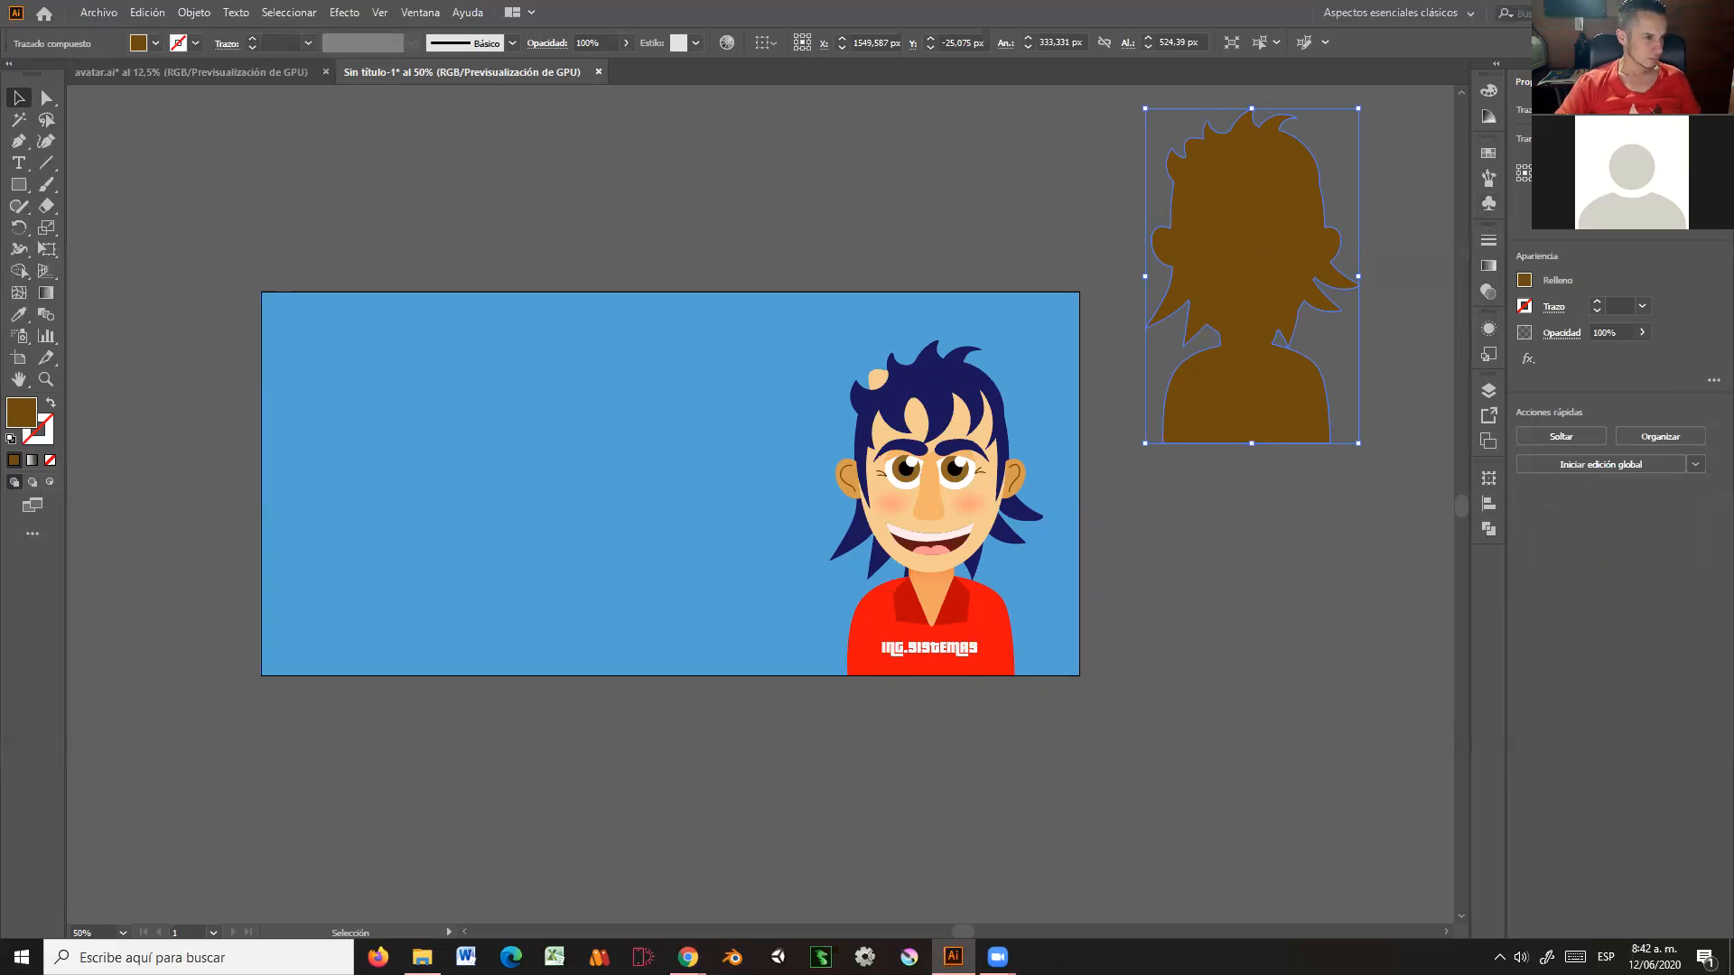
drag(1258, 279, 1047, 499)
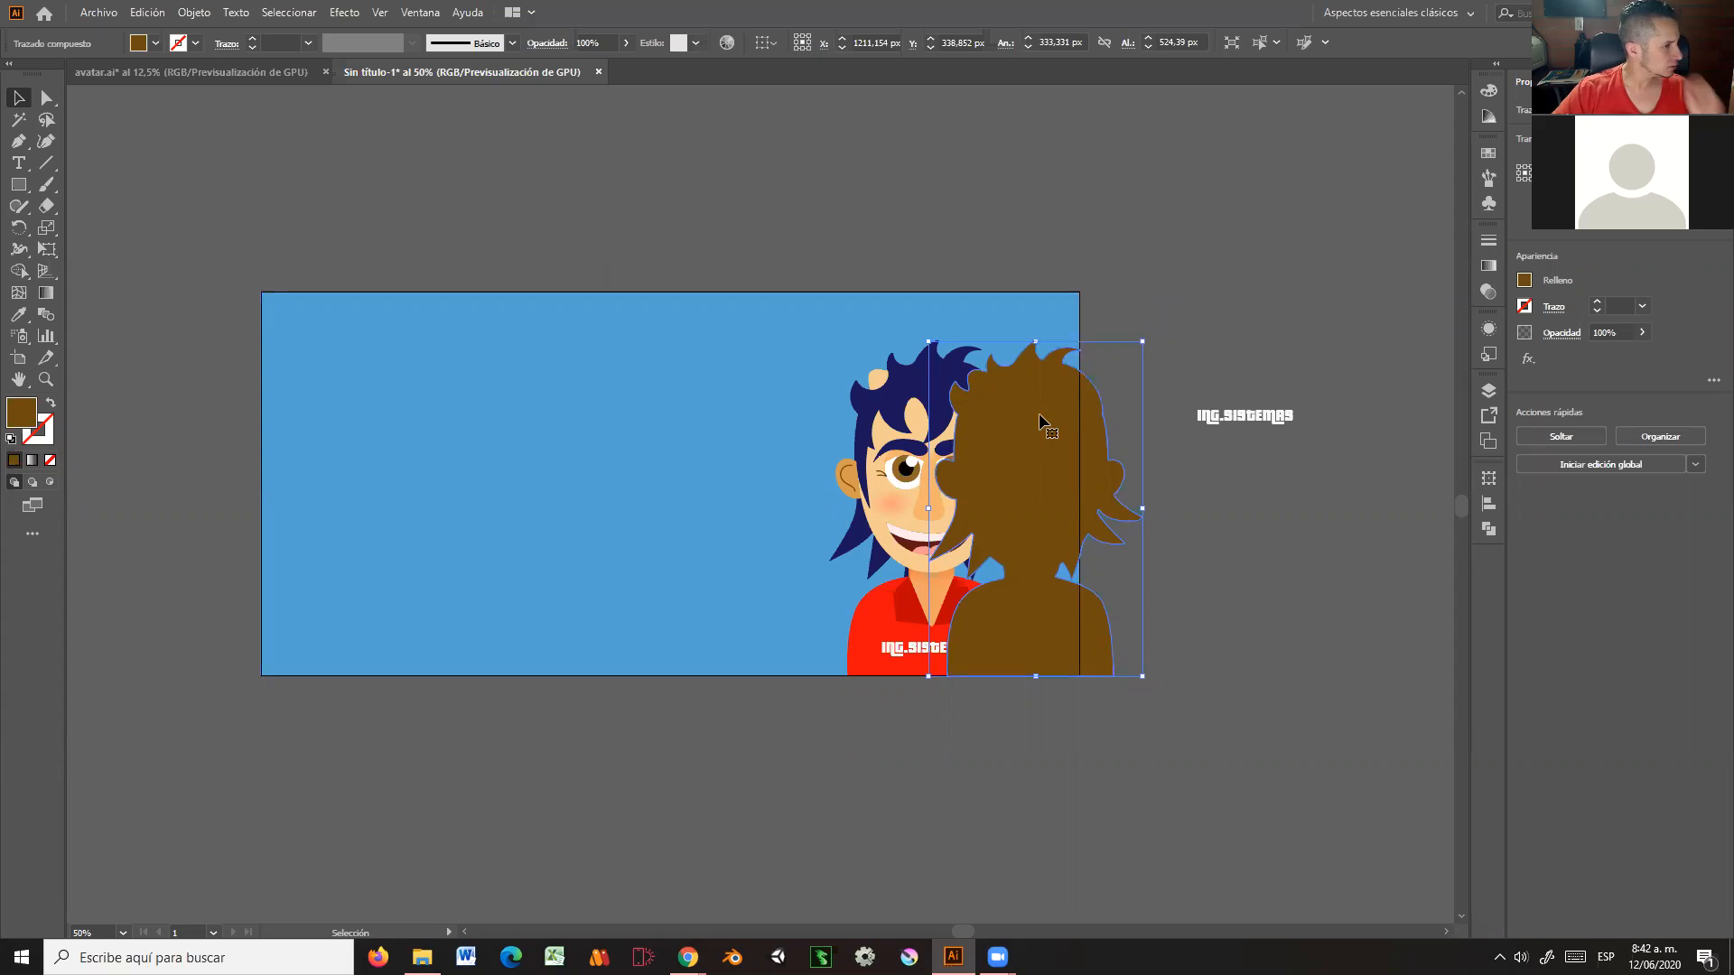
drag(1035, 419, 709, 174)
click(1253, 419)
key(Delete)
drag(706, 300, 1241, 452)
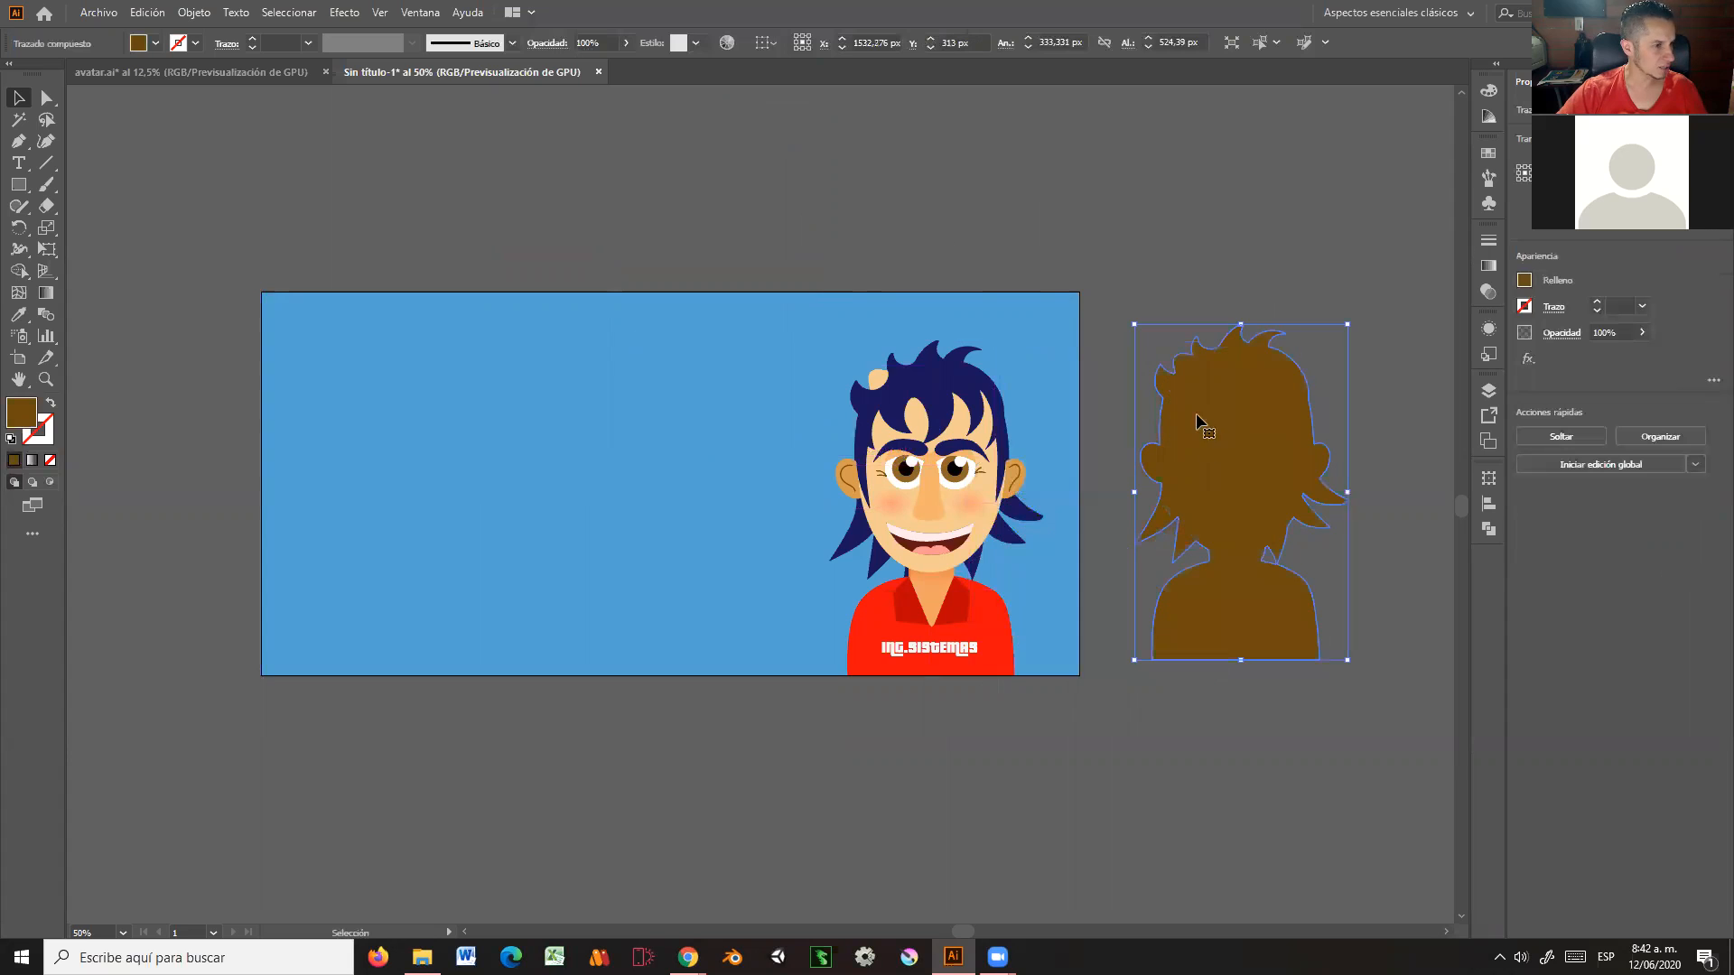
Step: Apply a Multiply drop shadow to the silhouette with 50% opacity, 20 px X and Y offsets, 6 px blur and dark blue colour 09112D
click(341, 13)
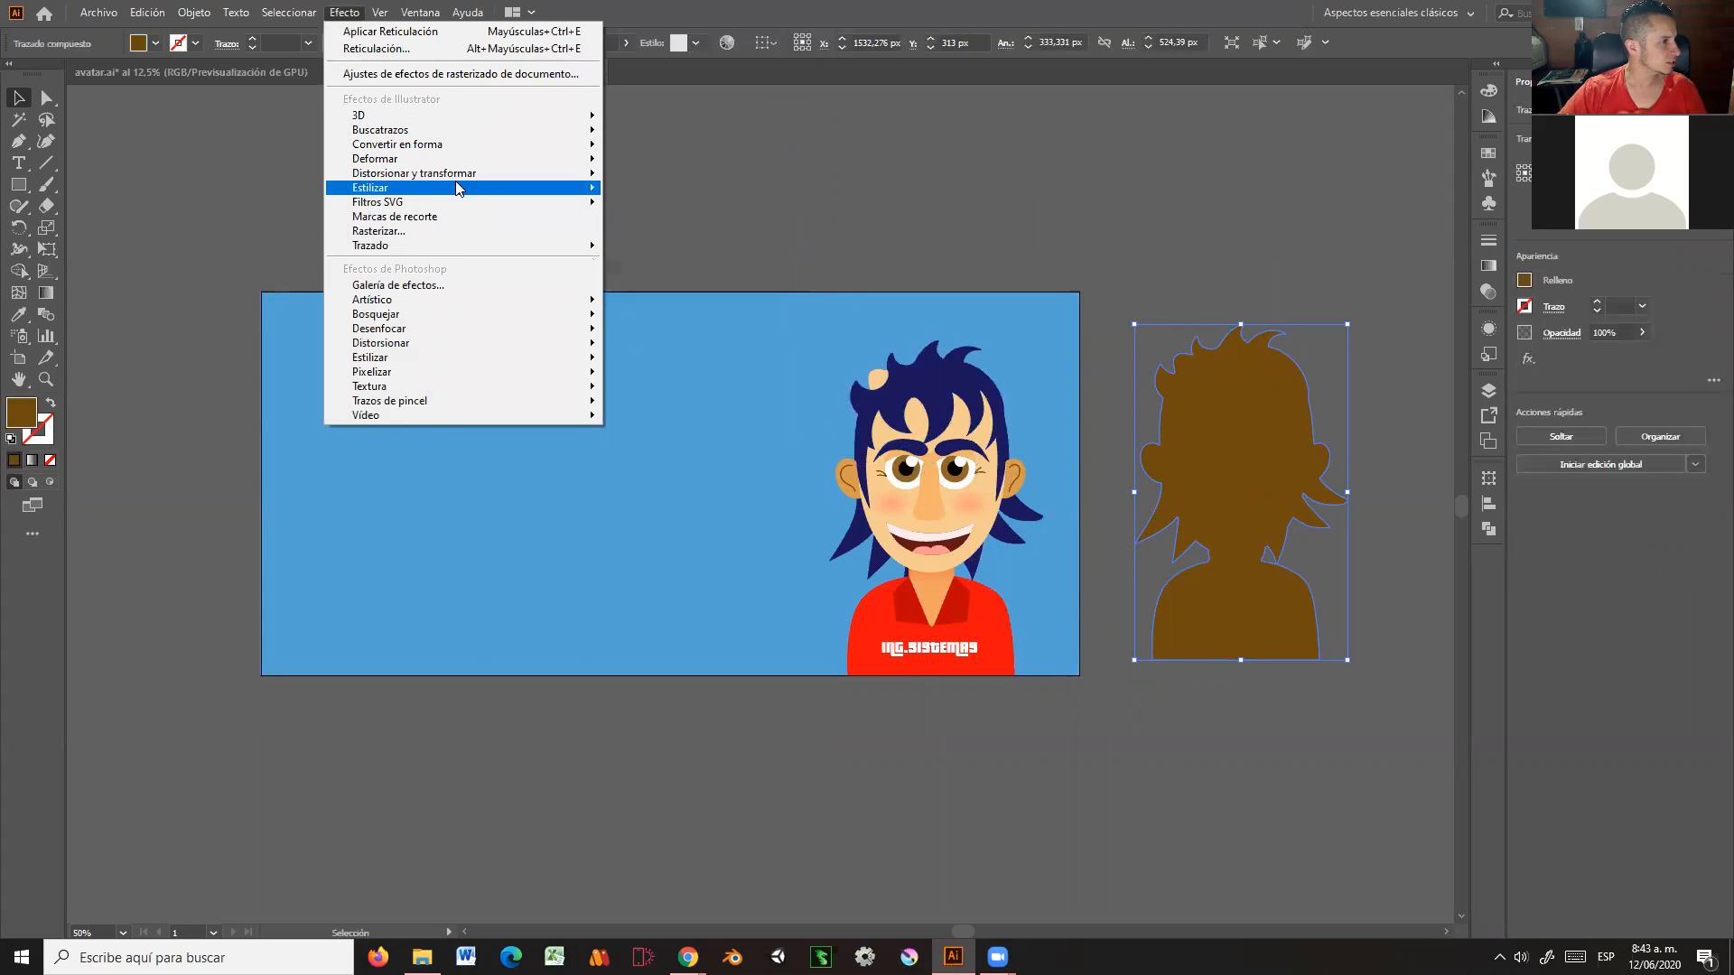
mouse_move(459, 187)
click(696, 289)
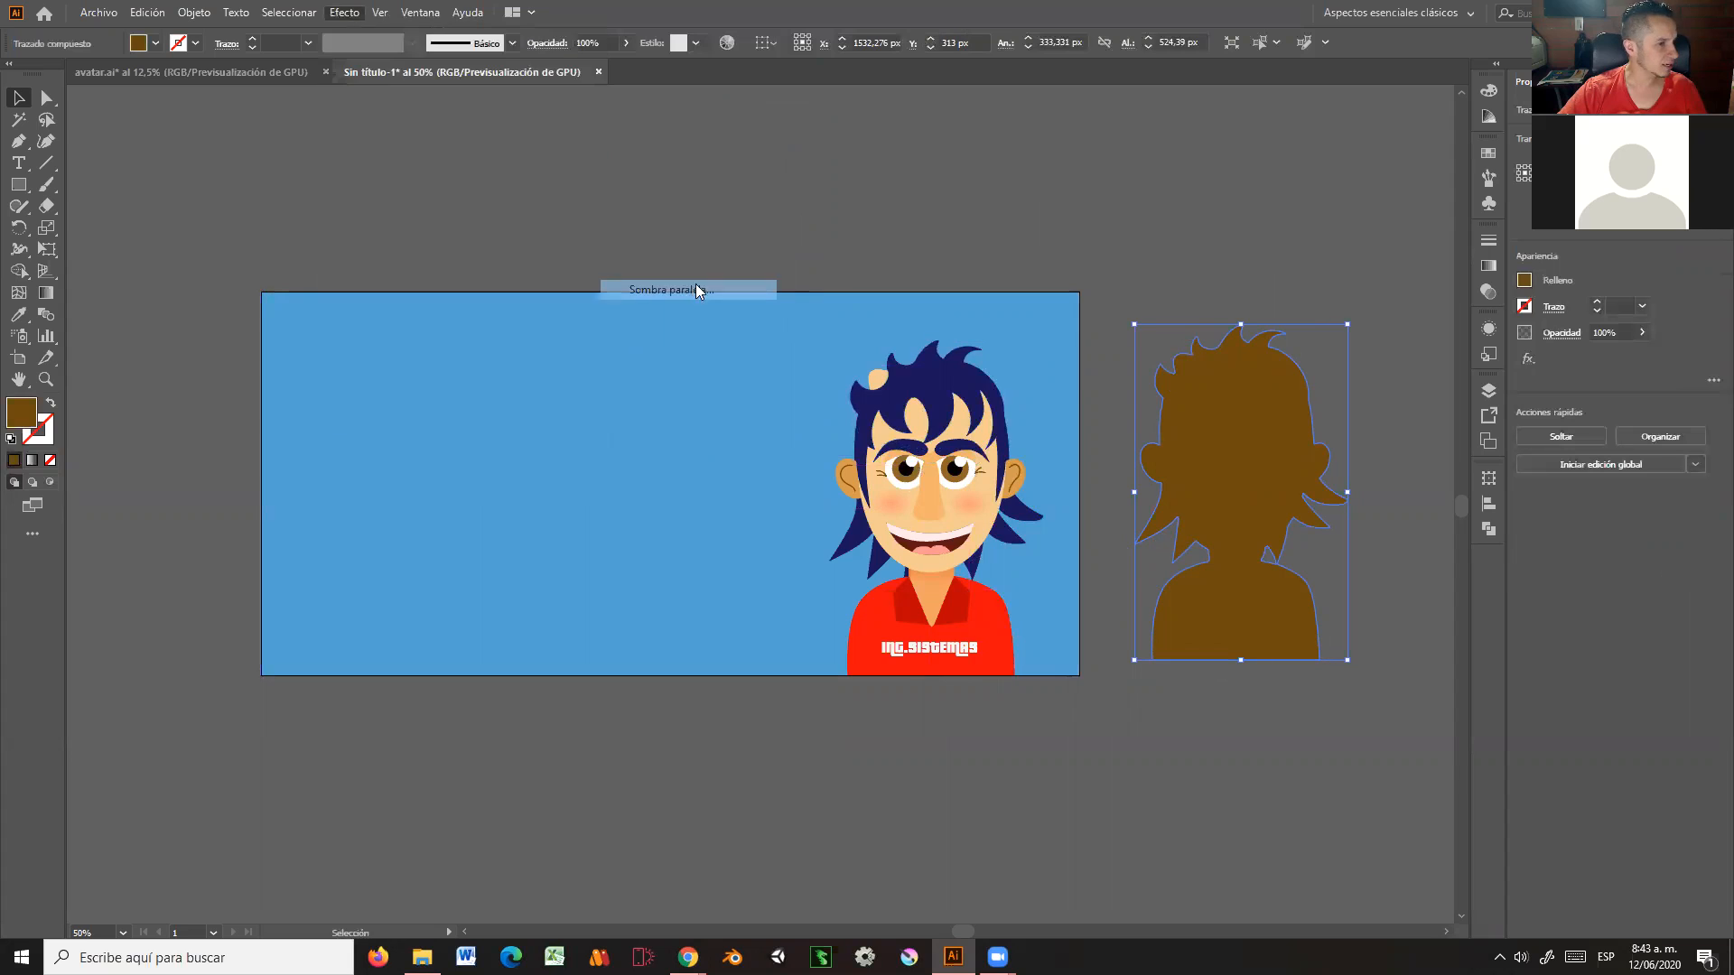
click(1023, 346)
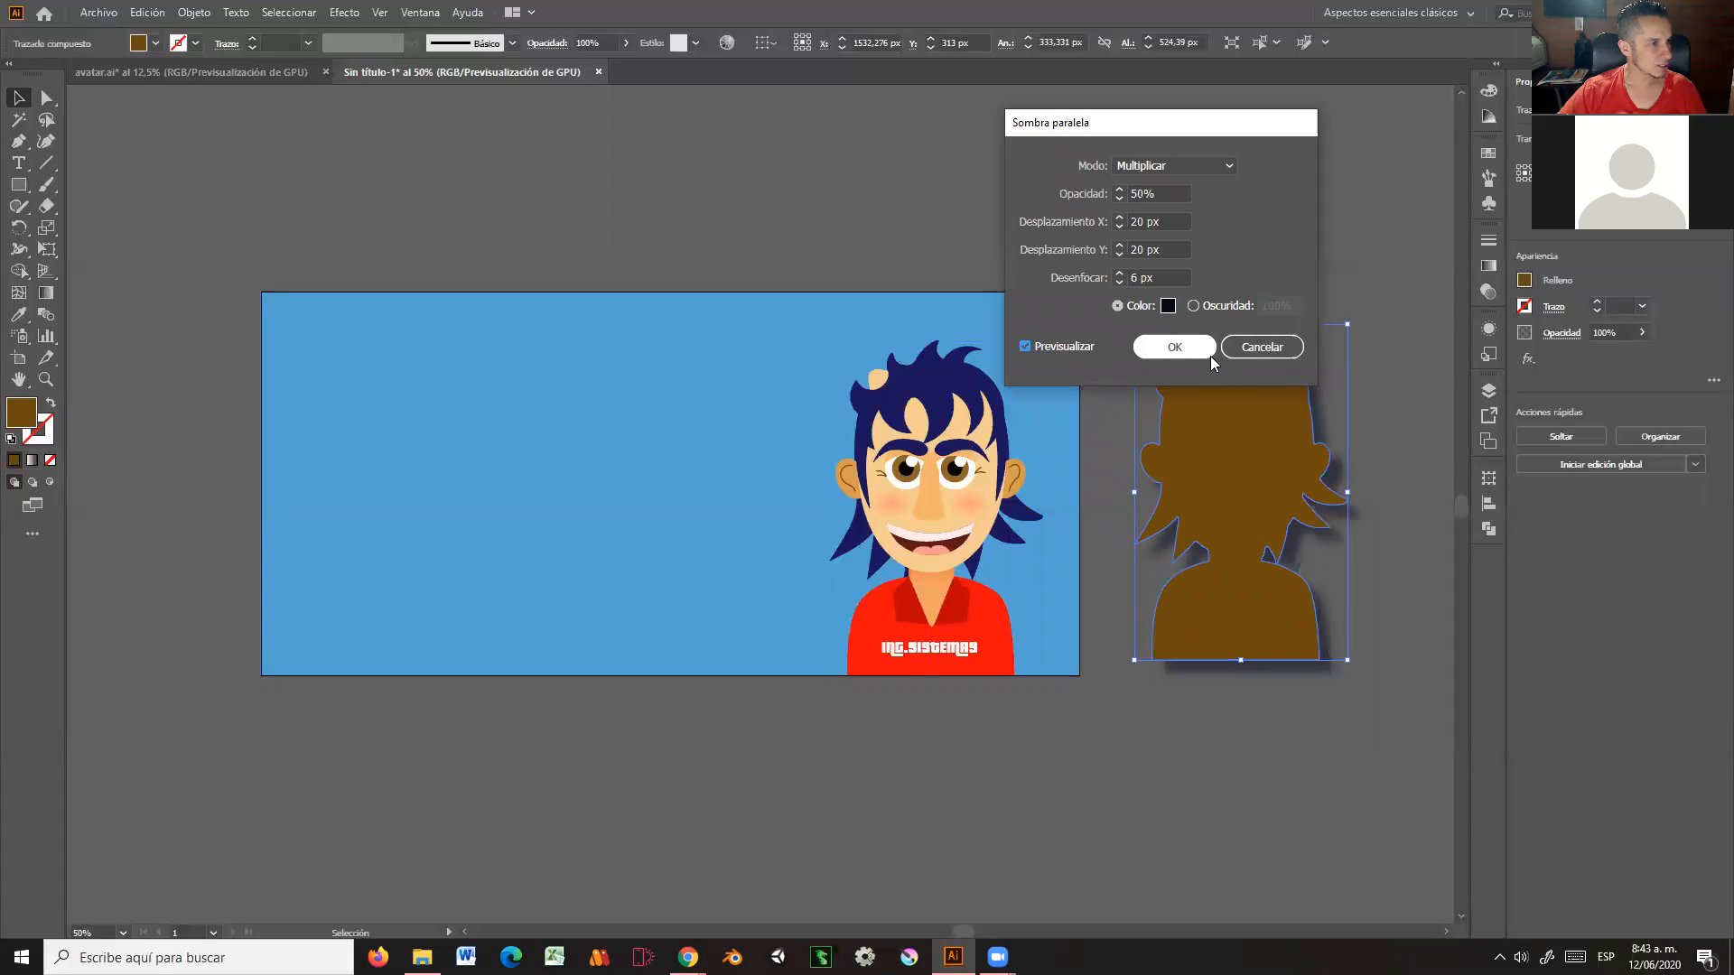
click(1167, 308)
mouse_move(1098, 397)
mouse_down()
mouse_move(1092, 448)
mouse_move(1073, 441)
mouse_up()
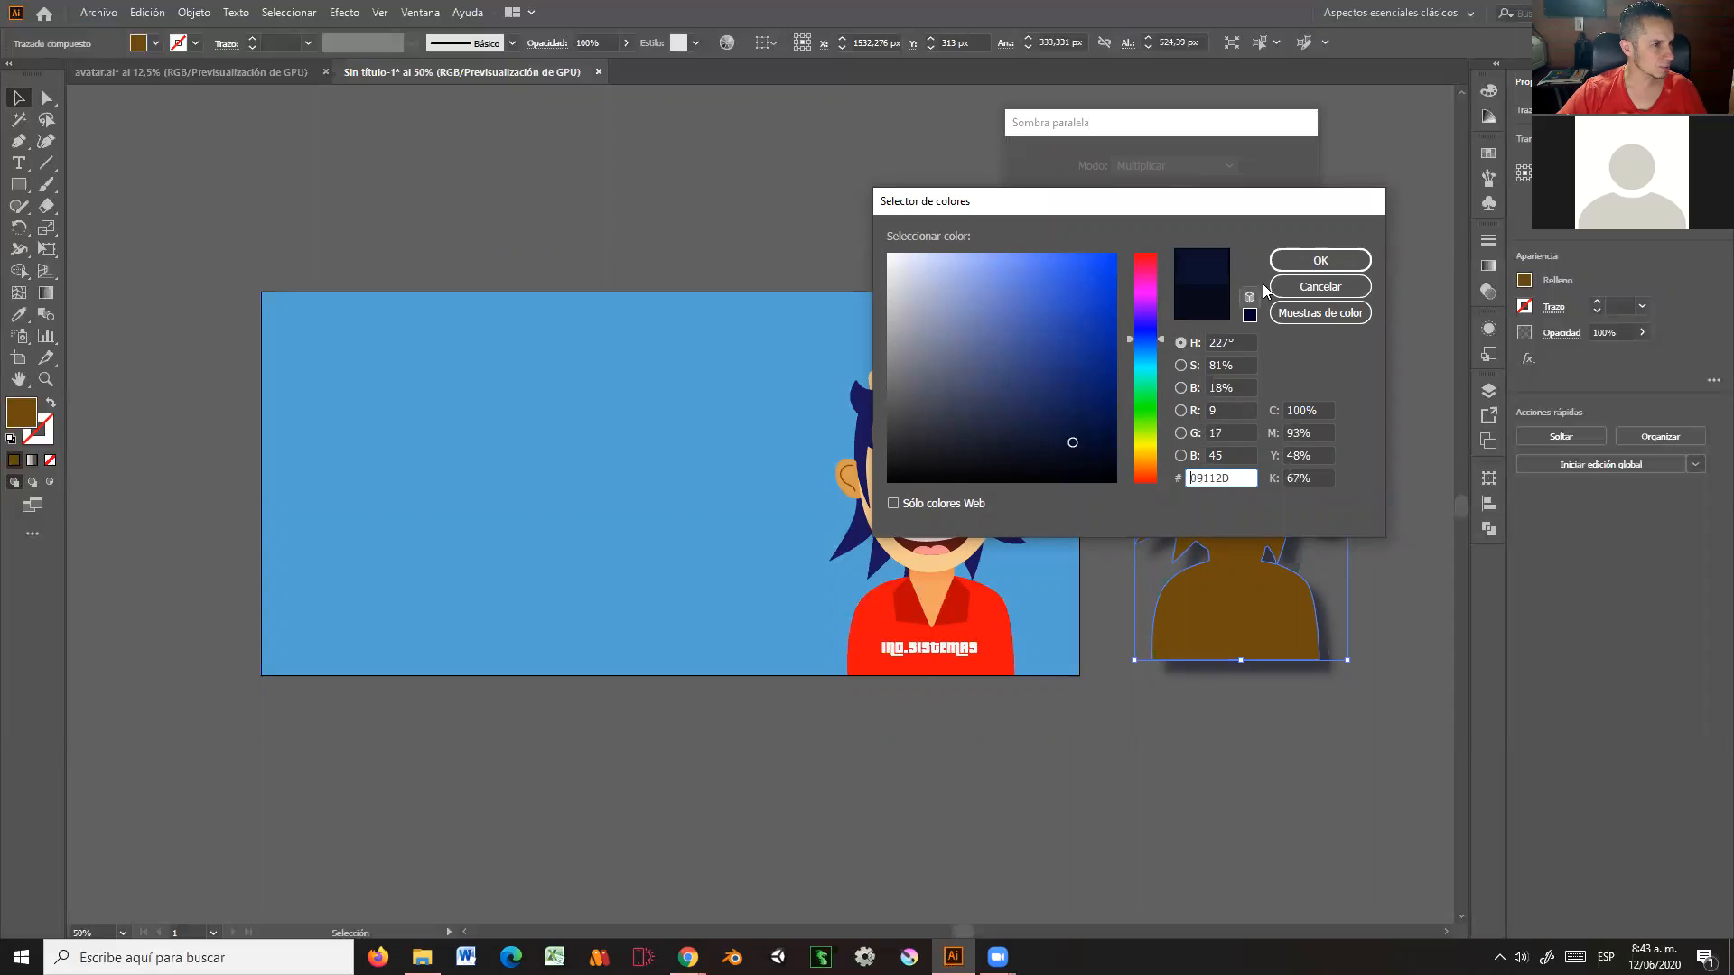
click(1288, 263)
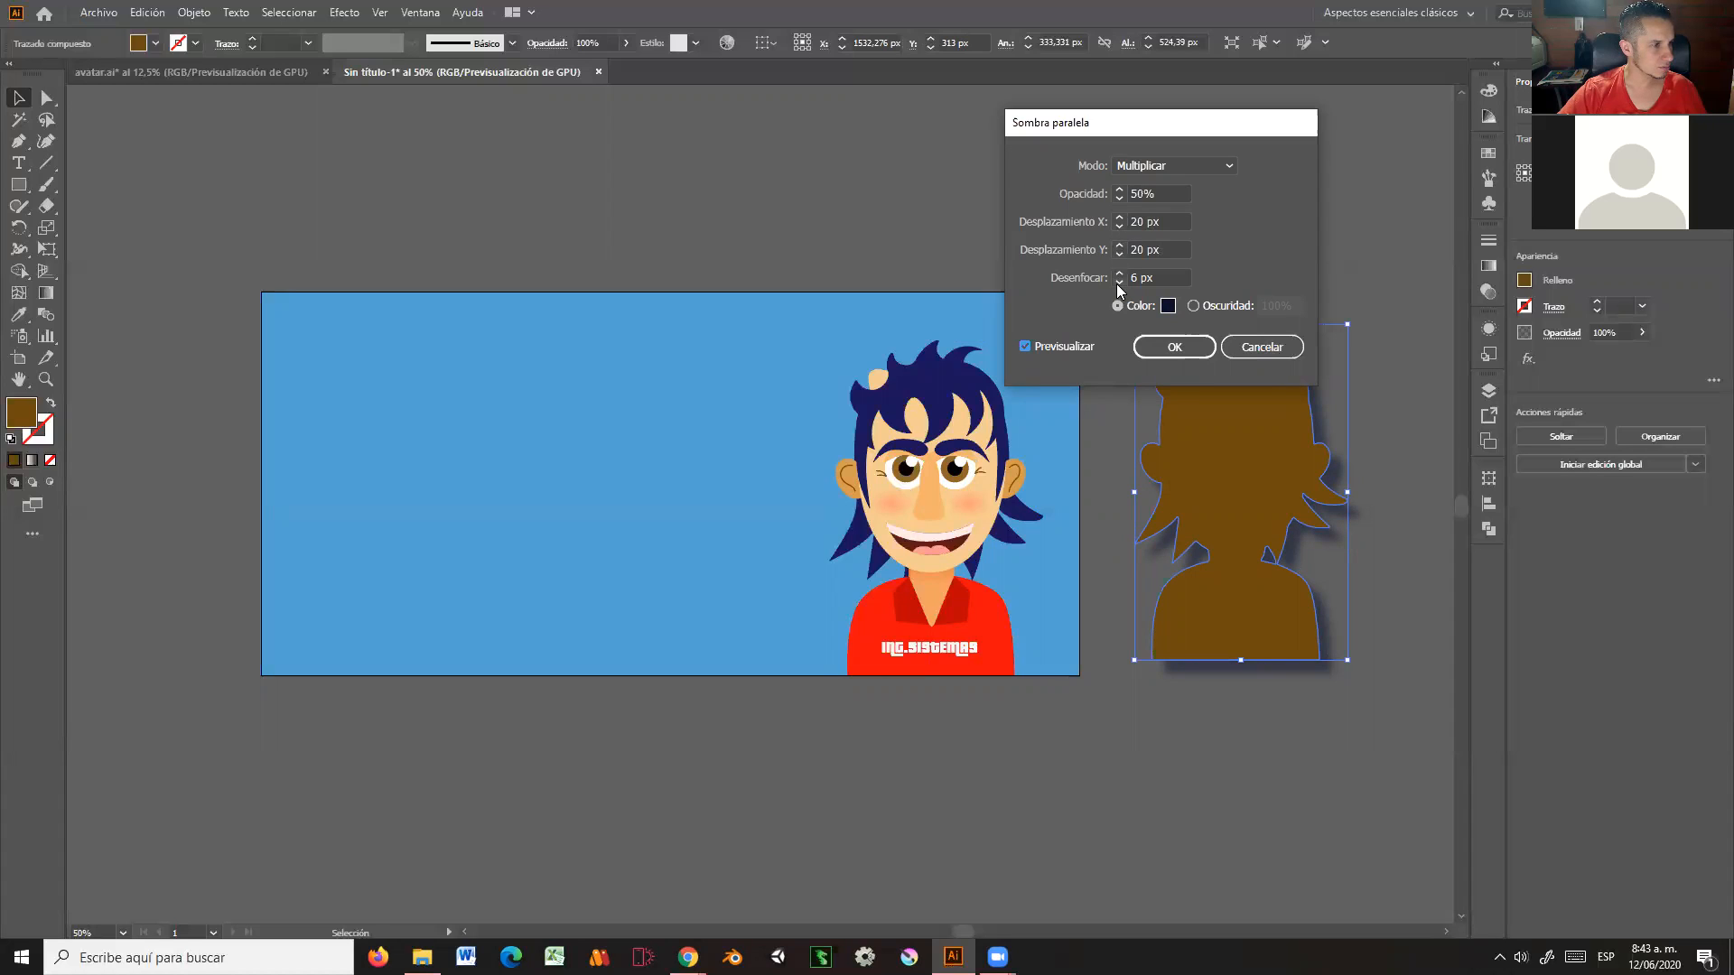
click(1176, 349)
Step: Move the shadowed silhouette over the avatar on the artboard and send it behind the avatar
drag(1157, 491, 944, 497)
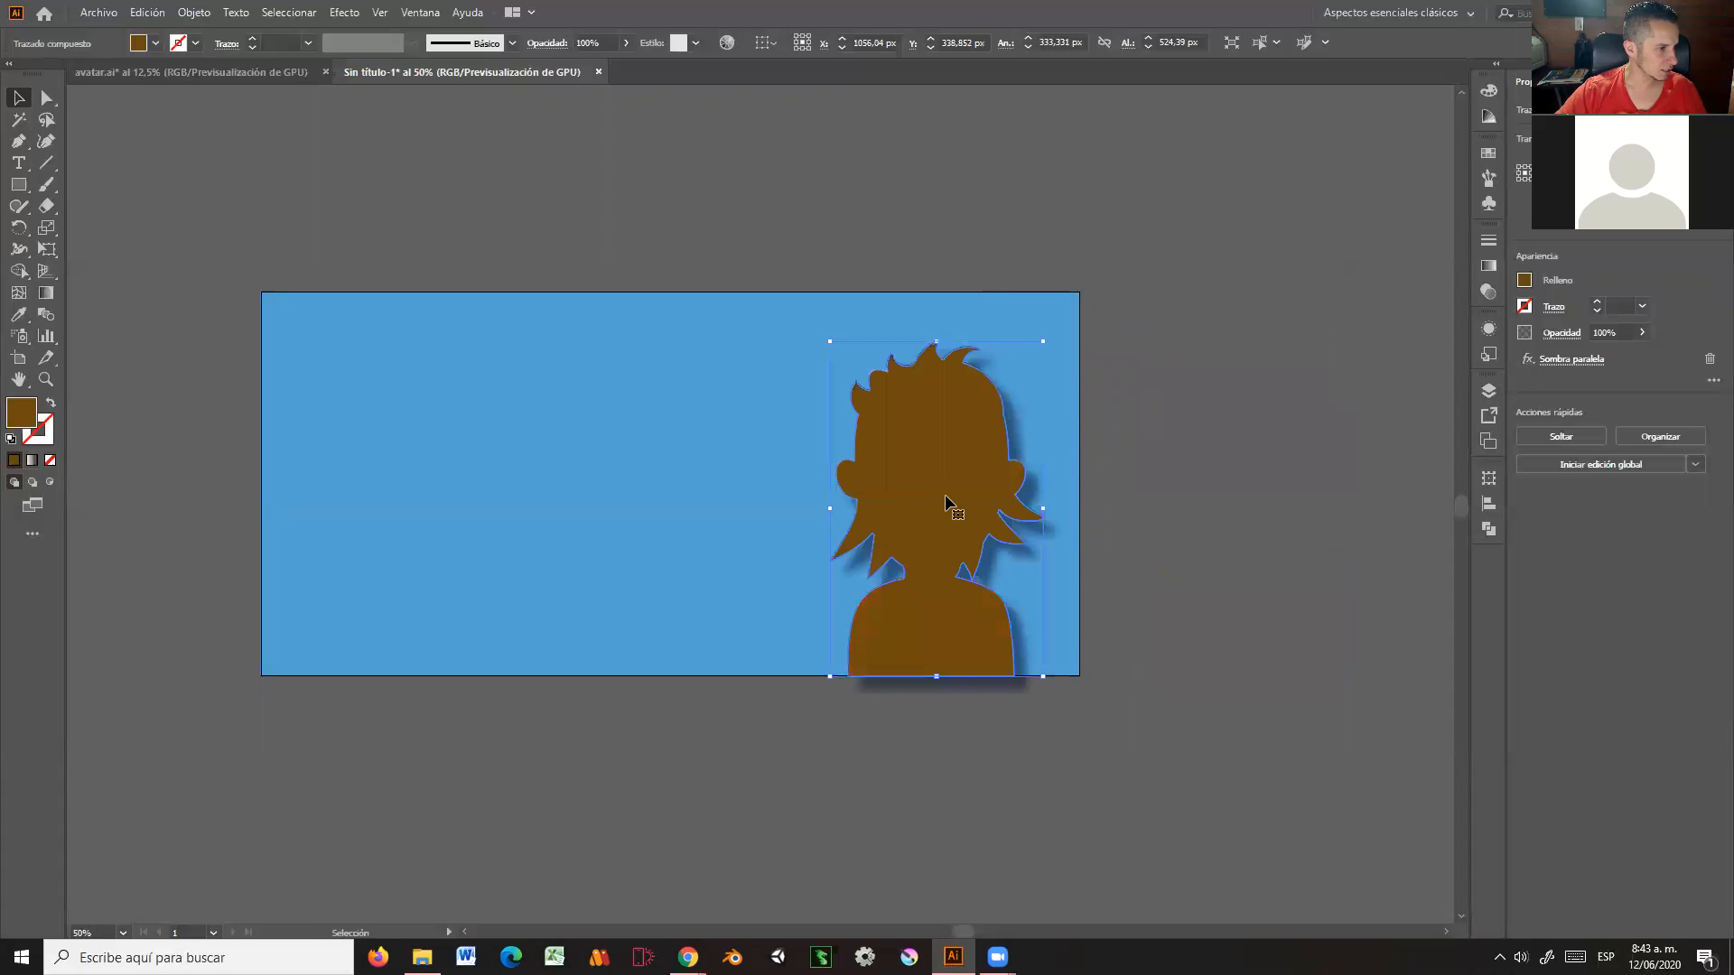
right_click(925, 448)
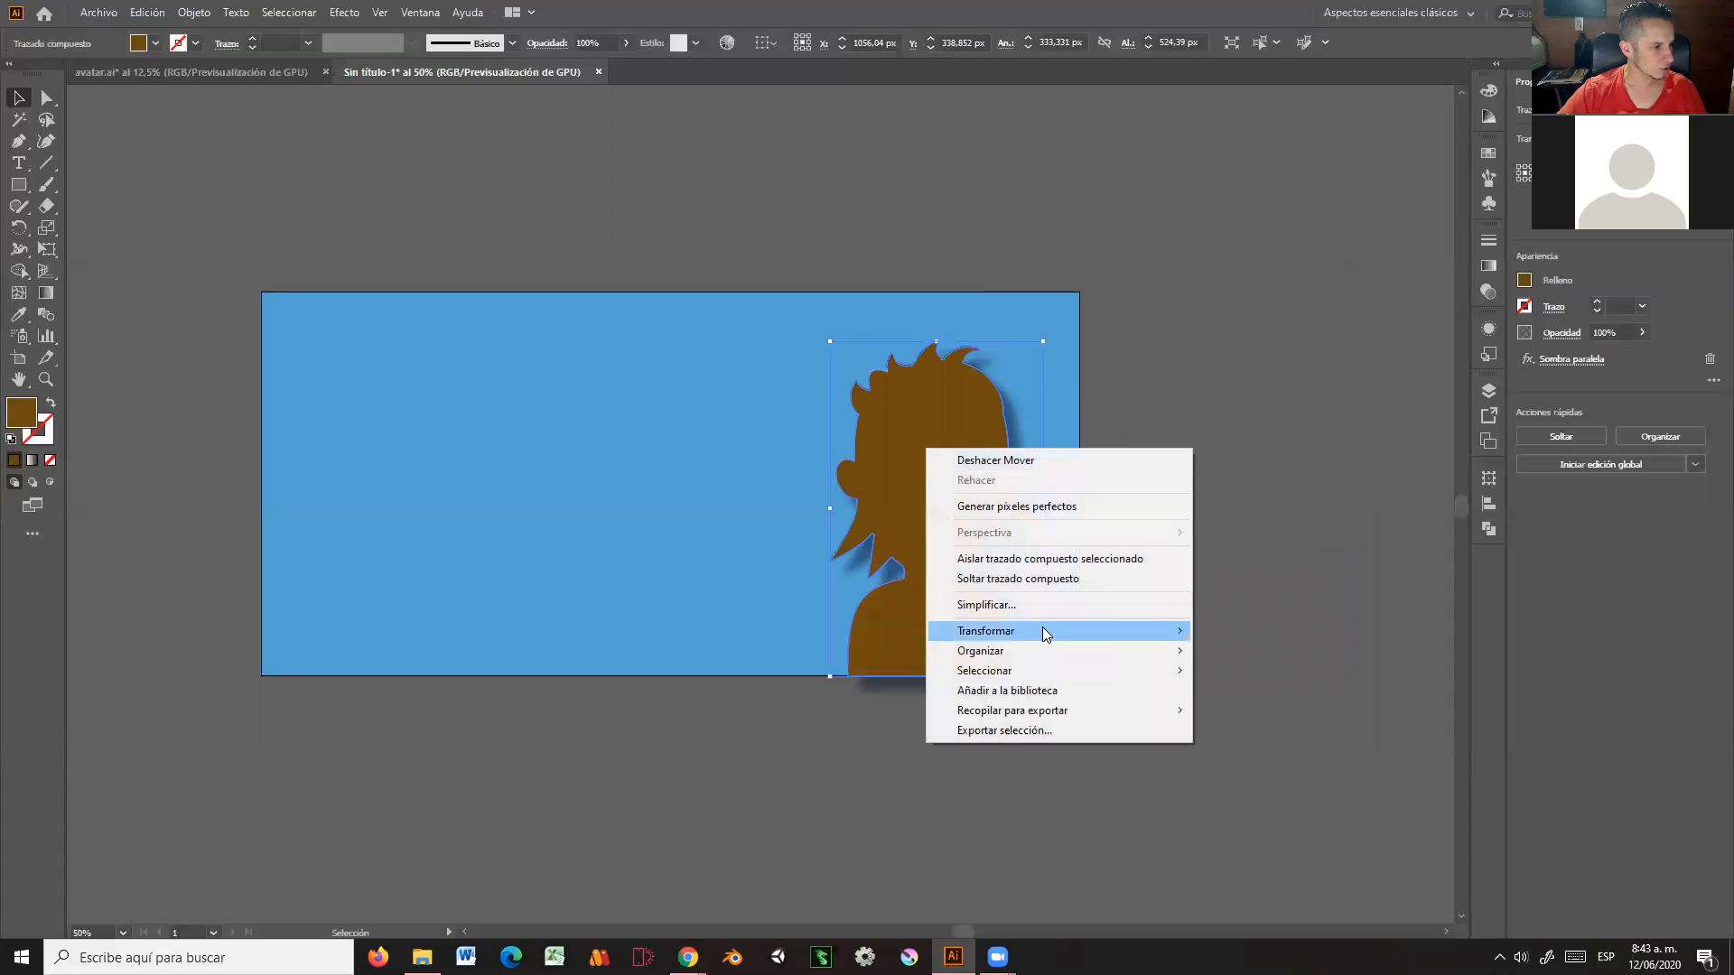
mouse_move(1064, 647)
click(1257, 709)
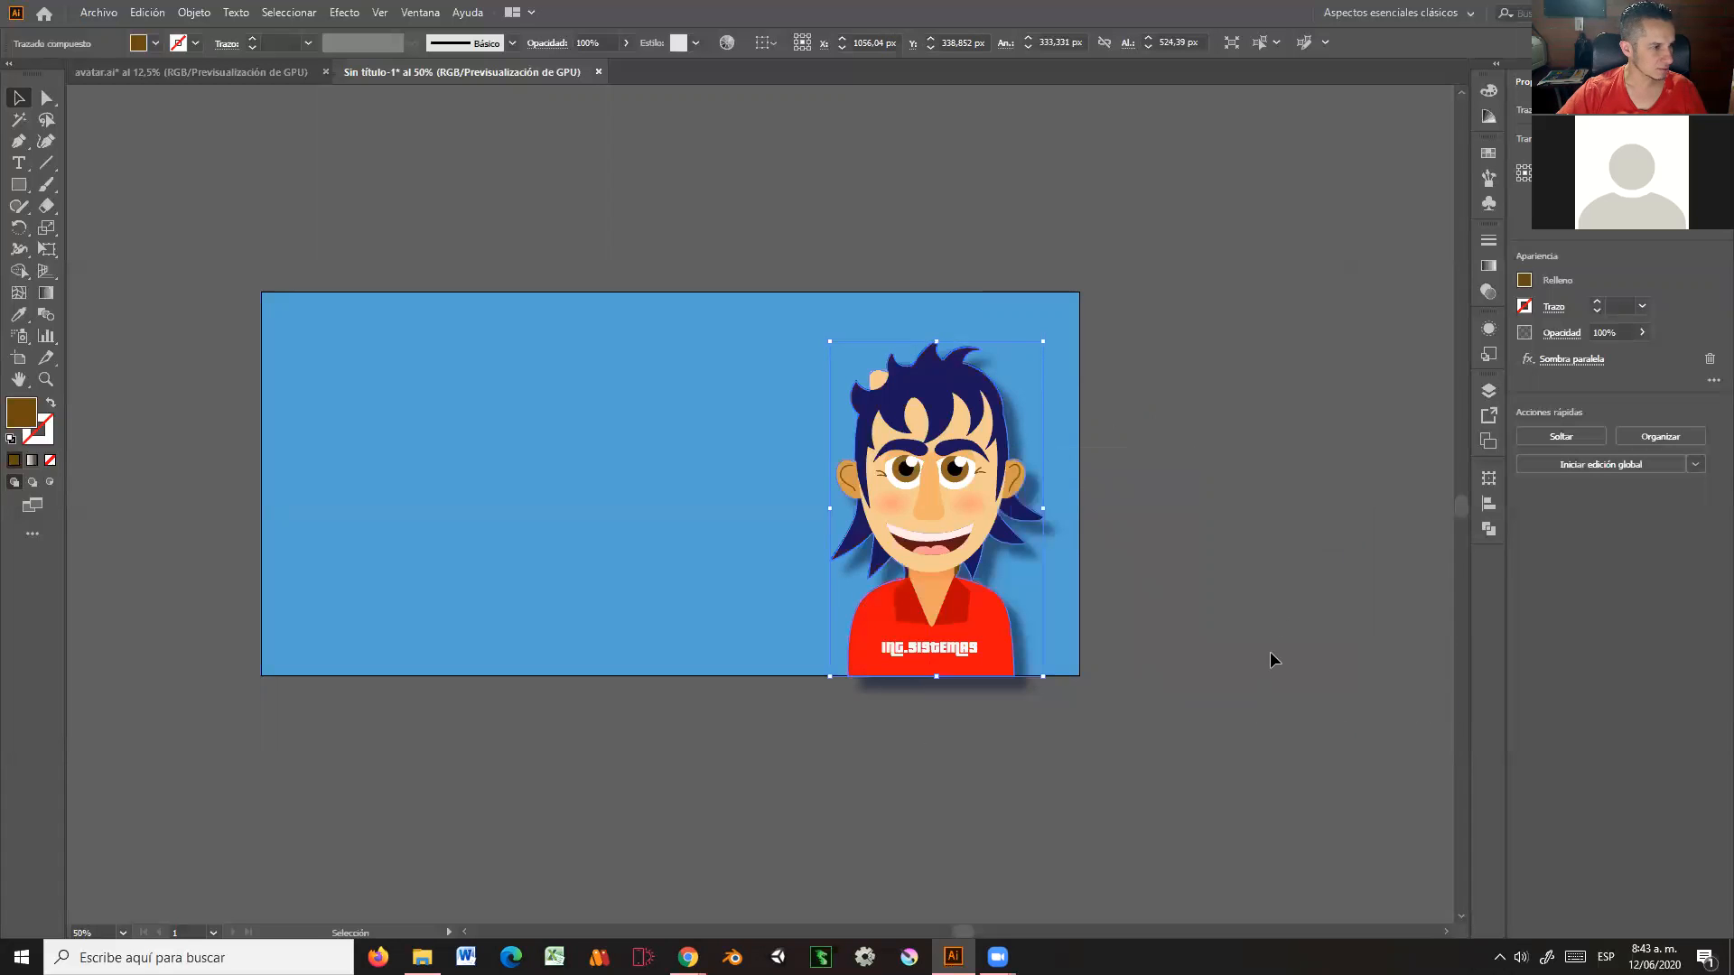
click(1172, 582)
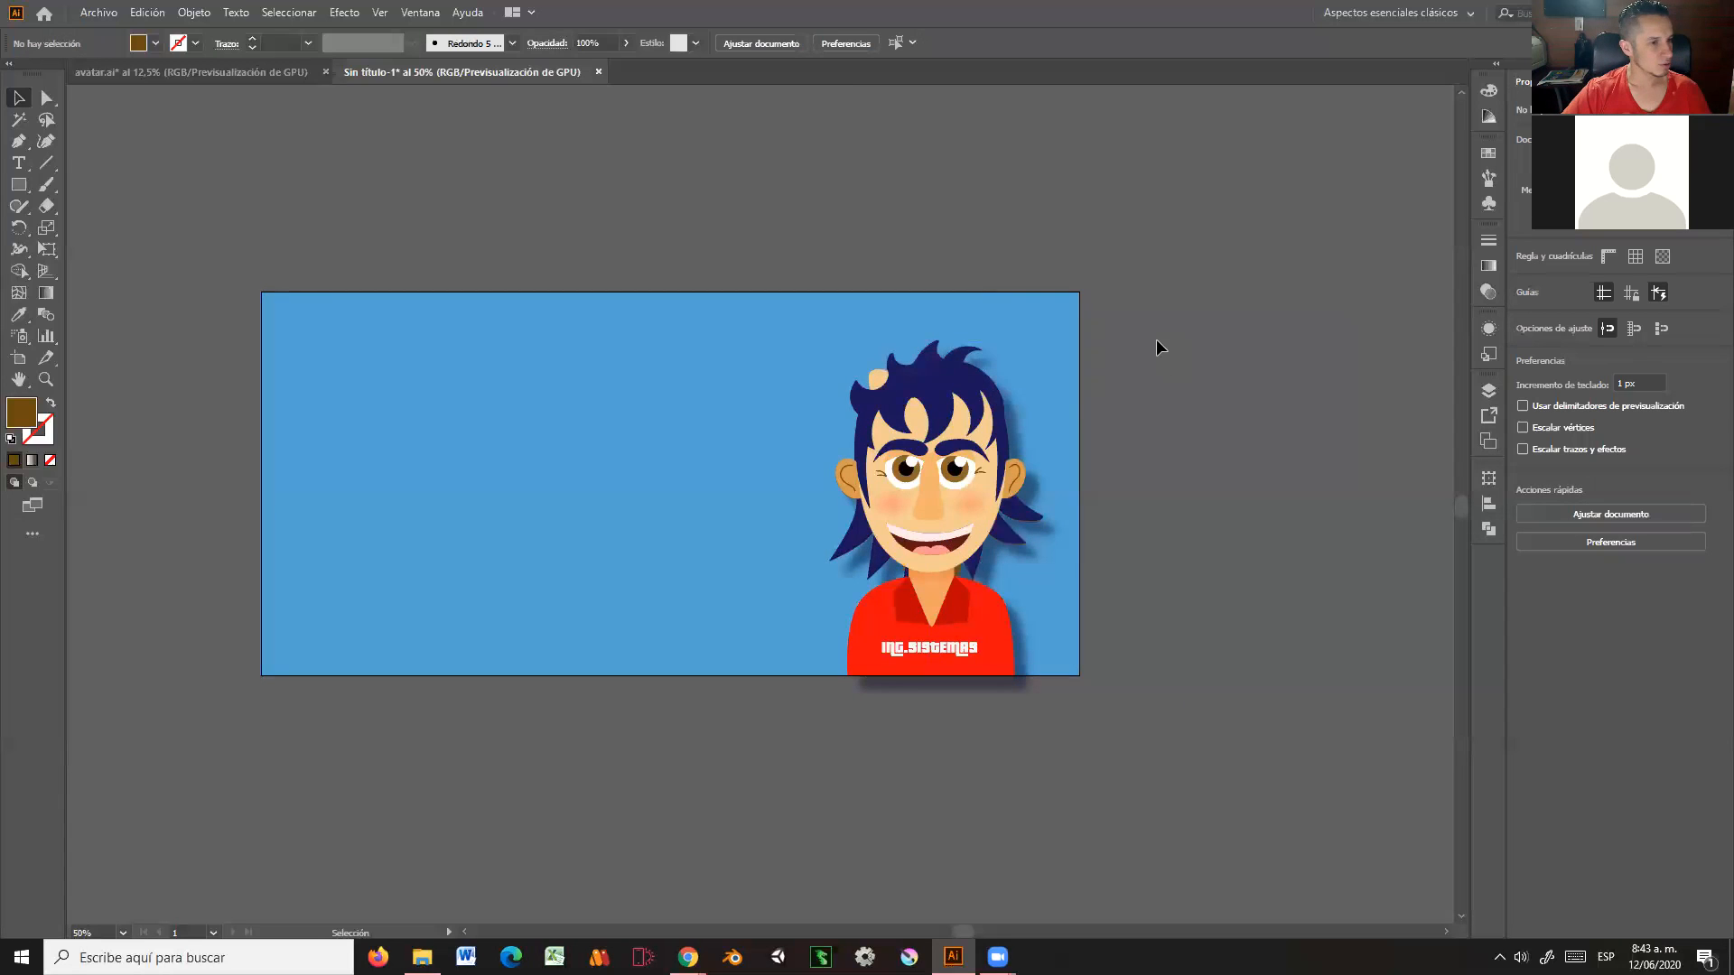
Step: Lock the background layer Capa 2 and rename it fondo
click(1488, 391)
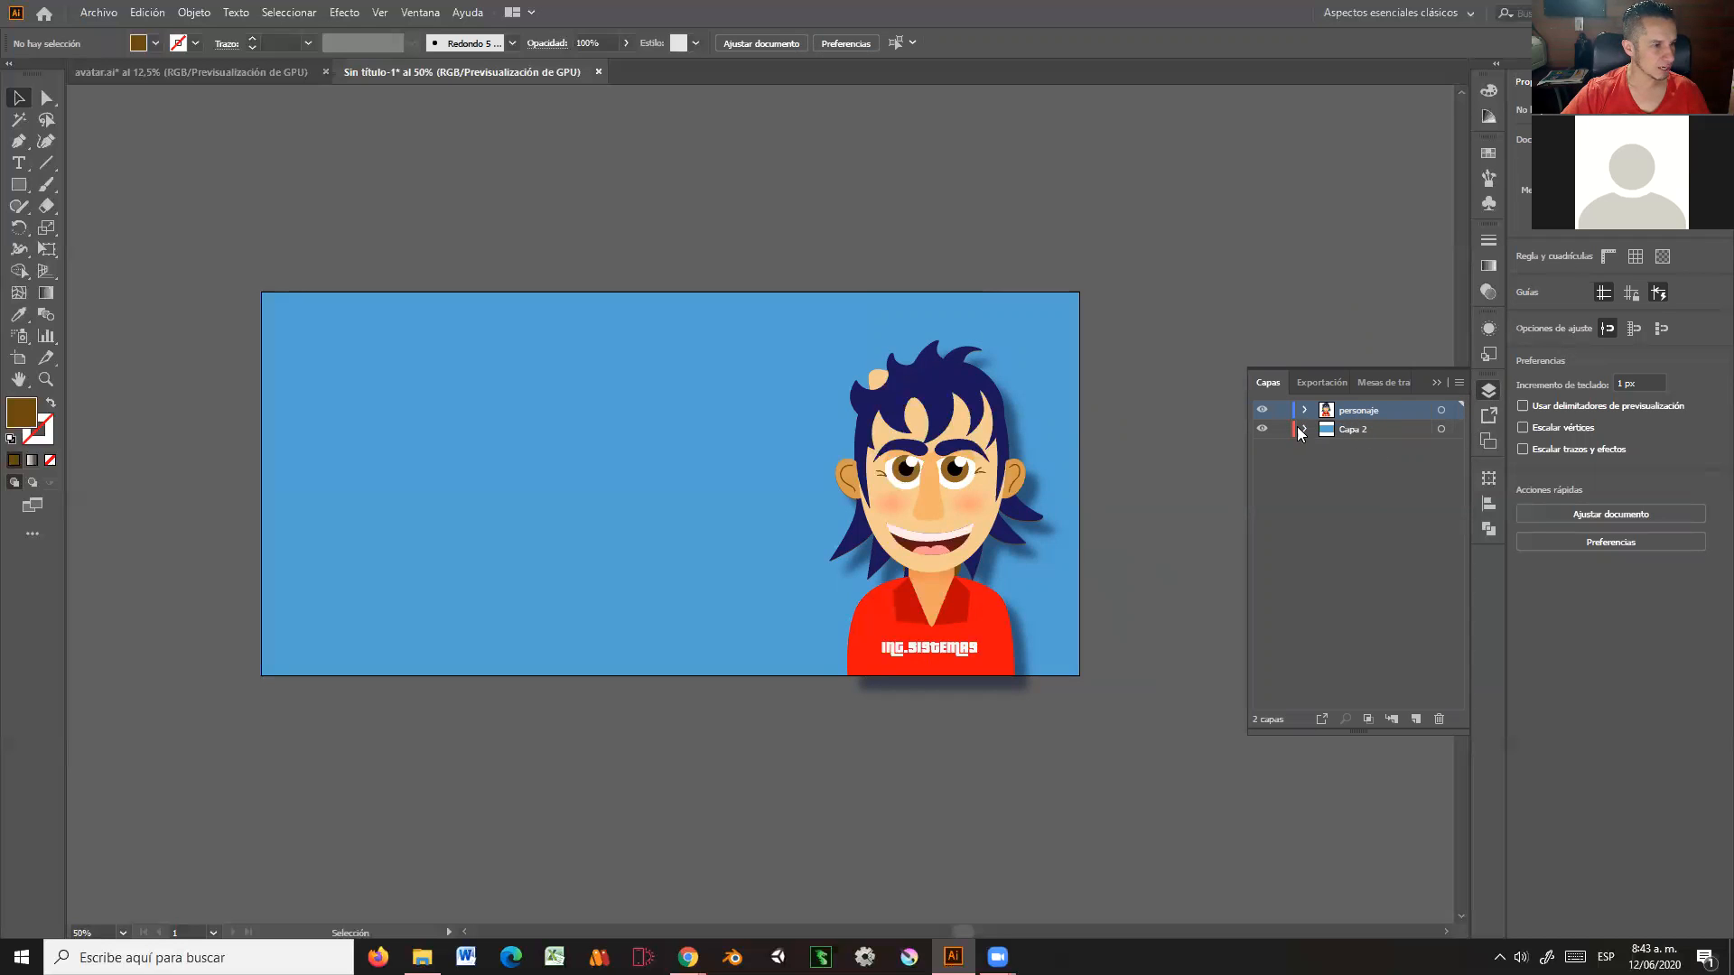
click(1263, 411)
click(1263, 411)
click(1282, 430)
double_click(1347, 430)
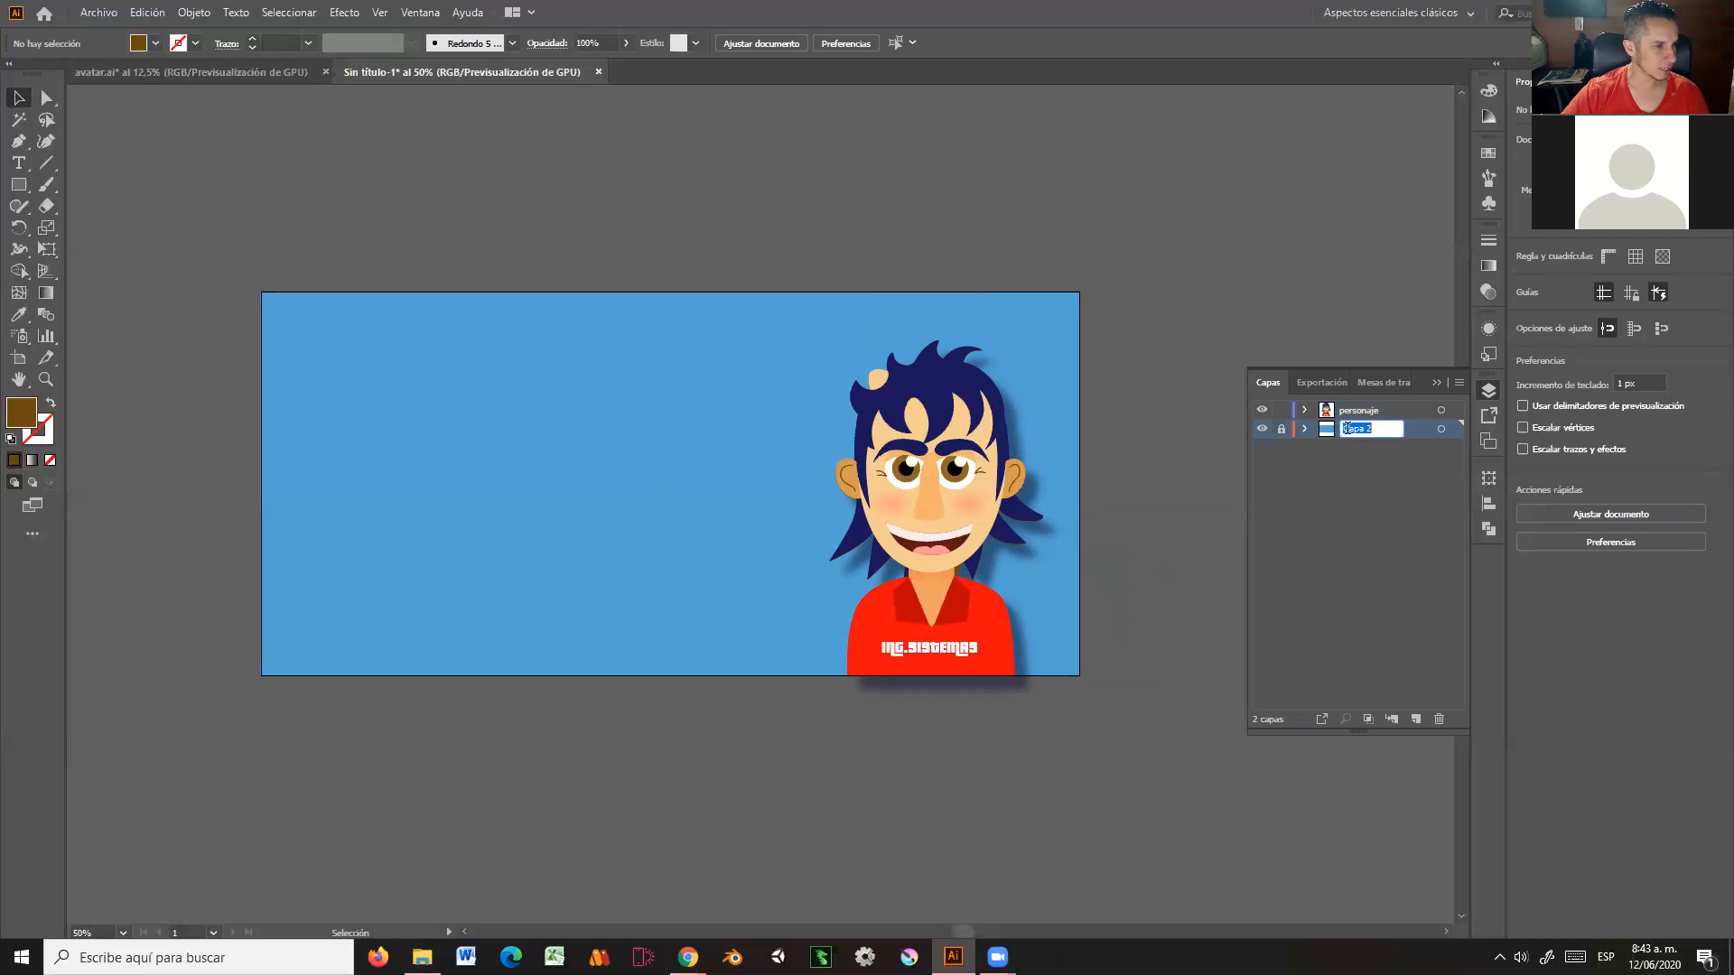
text(fondo)
key(Return)
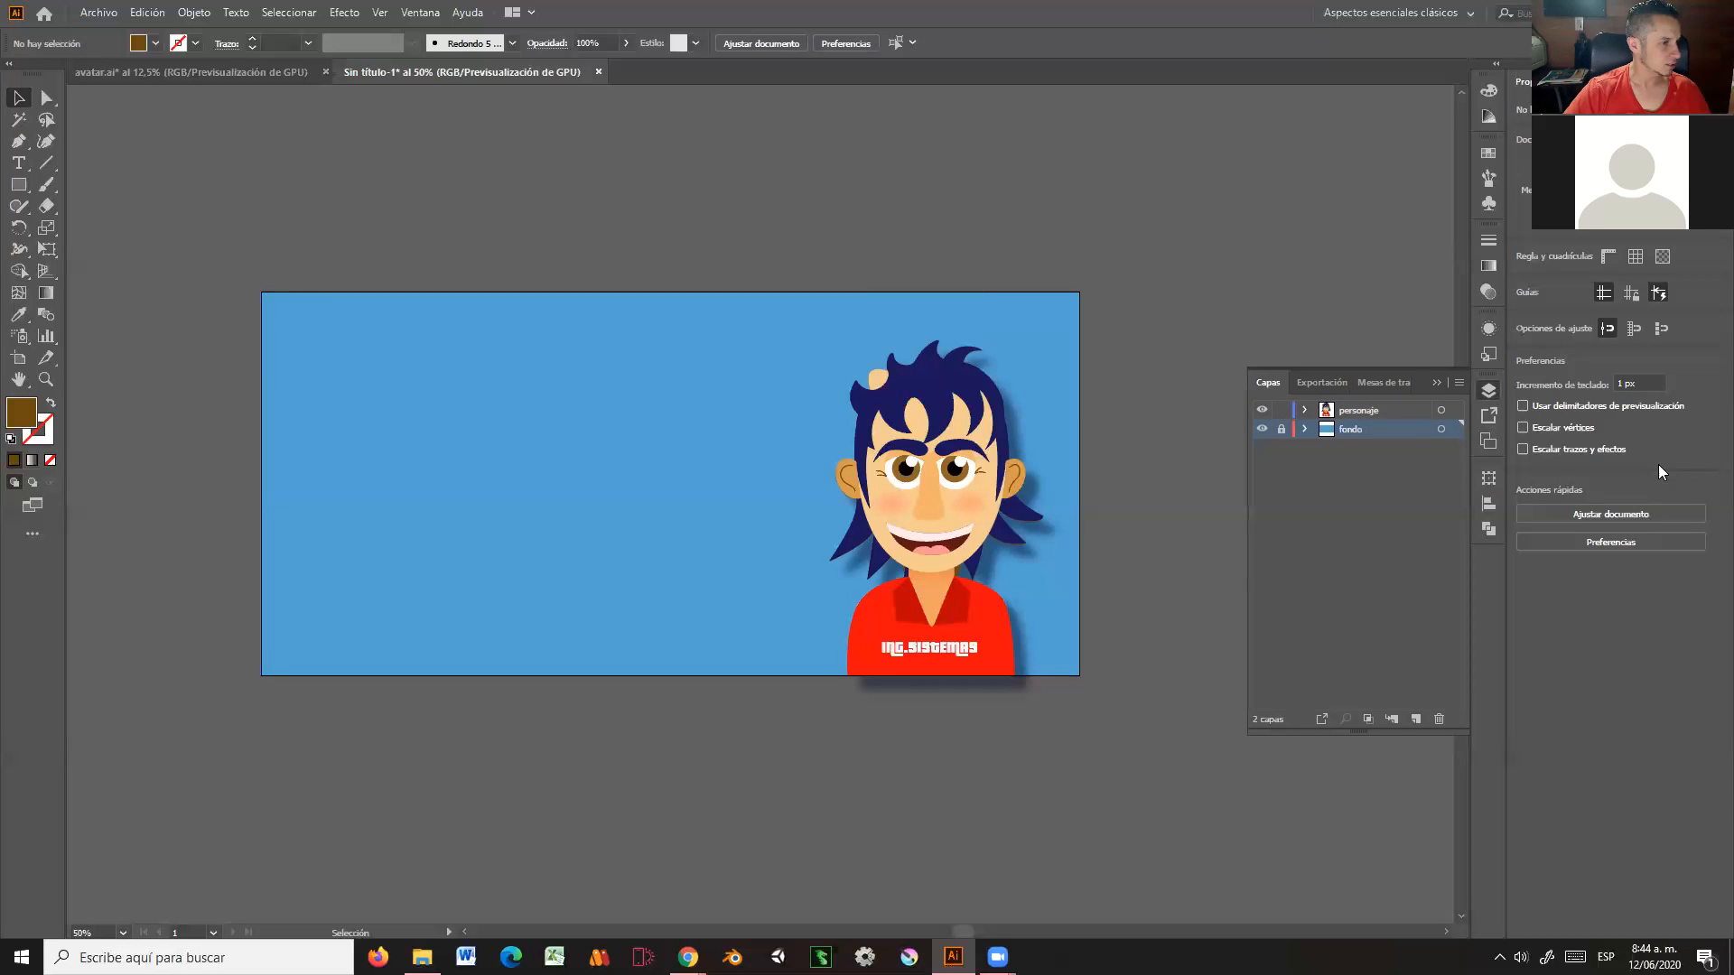
Step: Try to scale the avatar and its shadow down toward the artboard's lower edge
click(921, 534)
drag(1045, 340, 1005, 398)
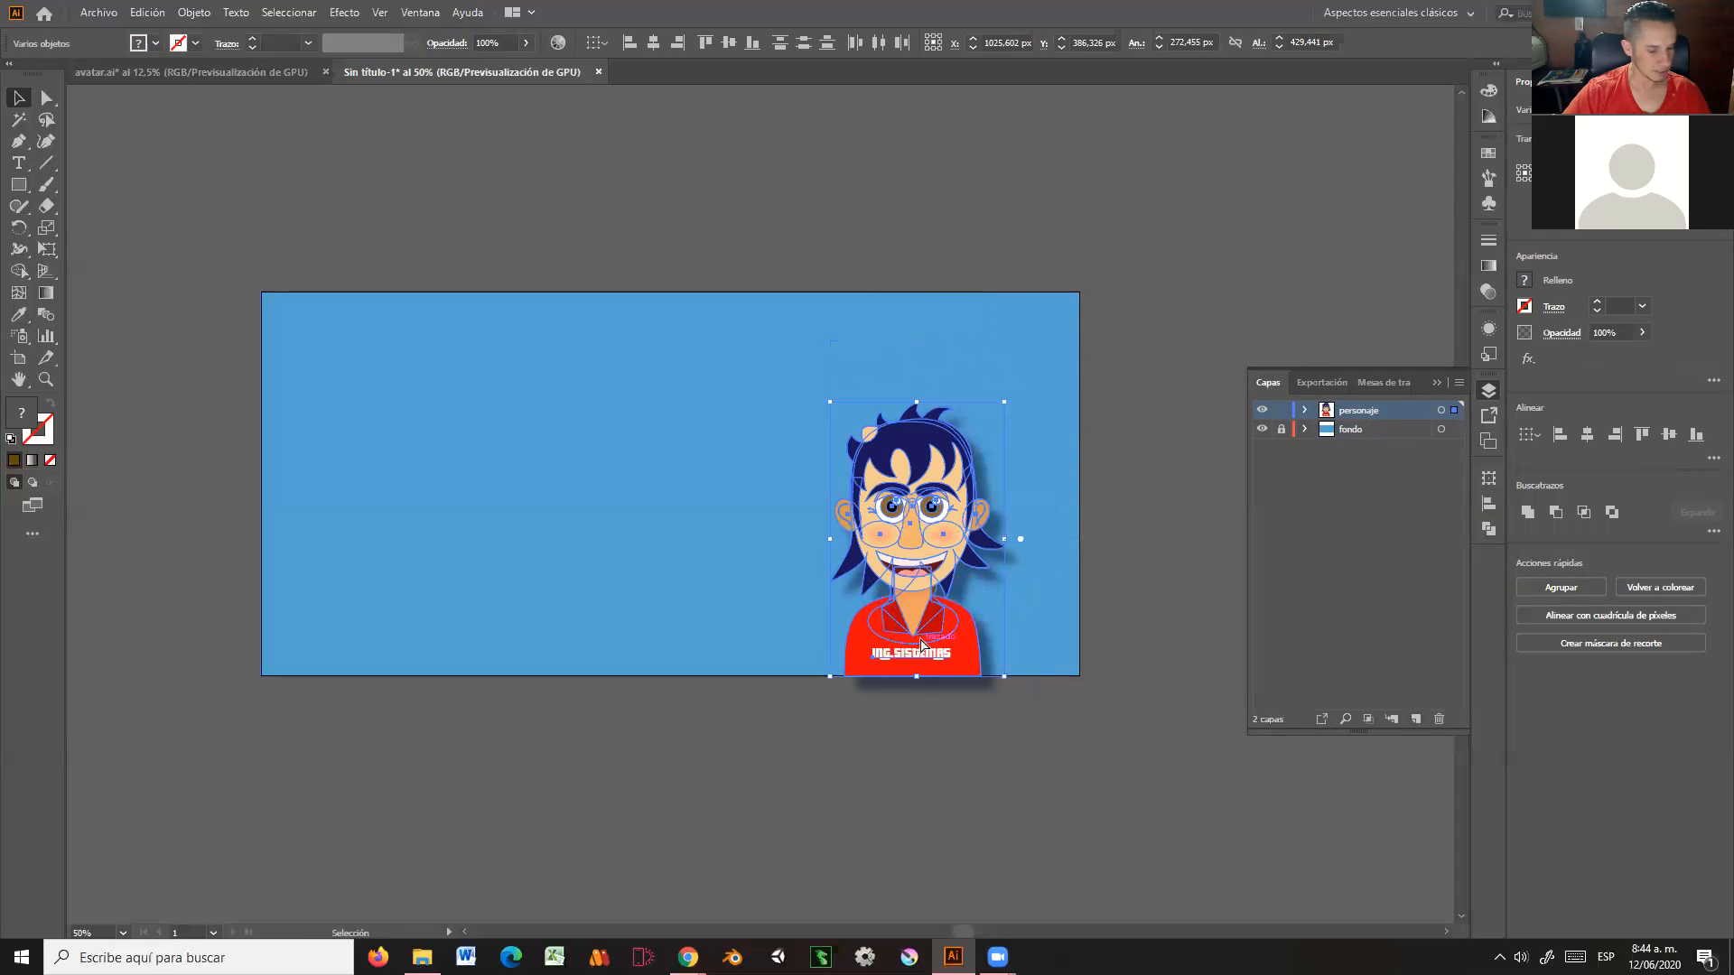
key(ctrl+z)
click(1160, 430)
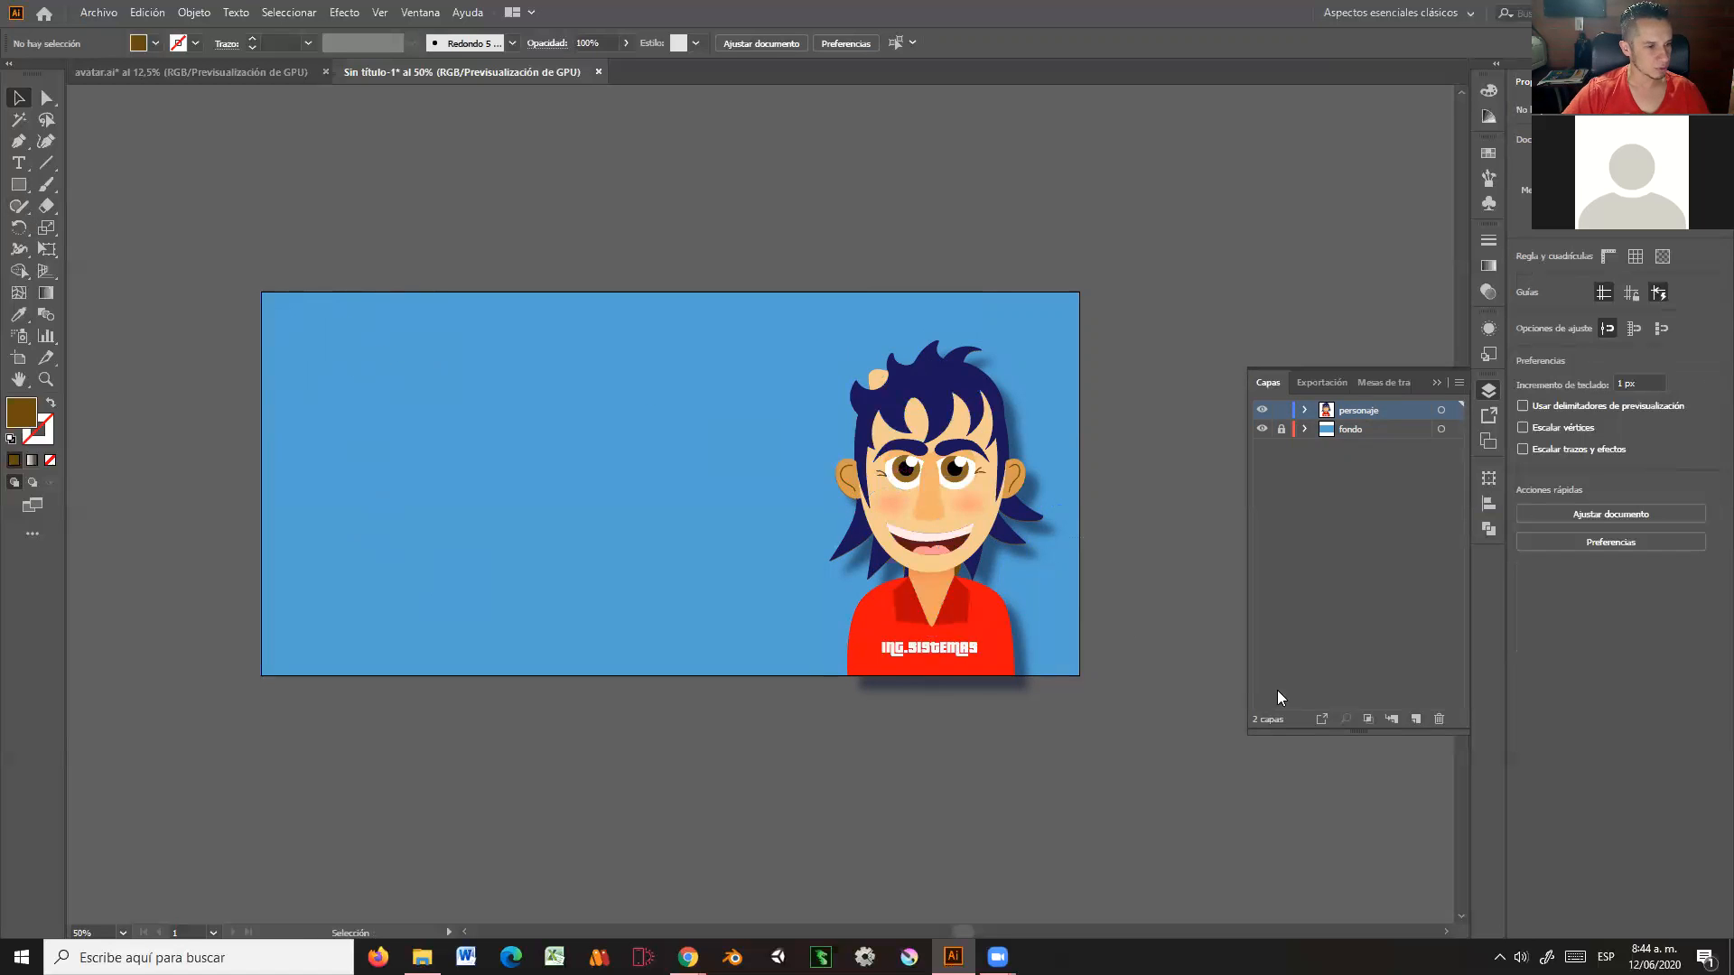
Step: Add a new layer named logo above the personaje layer and lock the personaje layer
click(1414, 719)
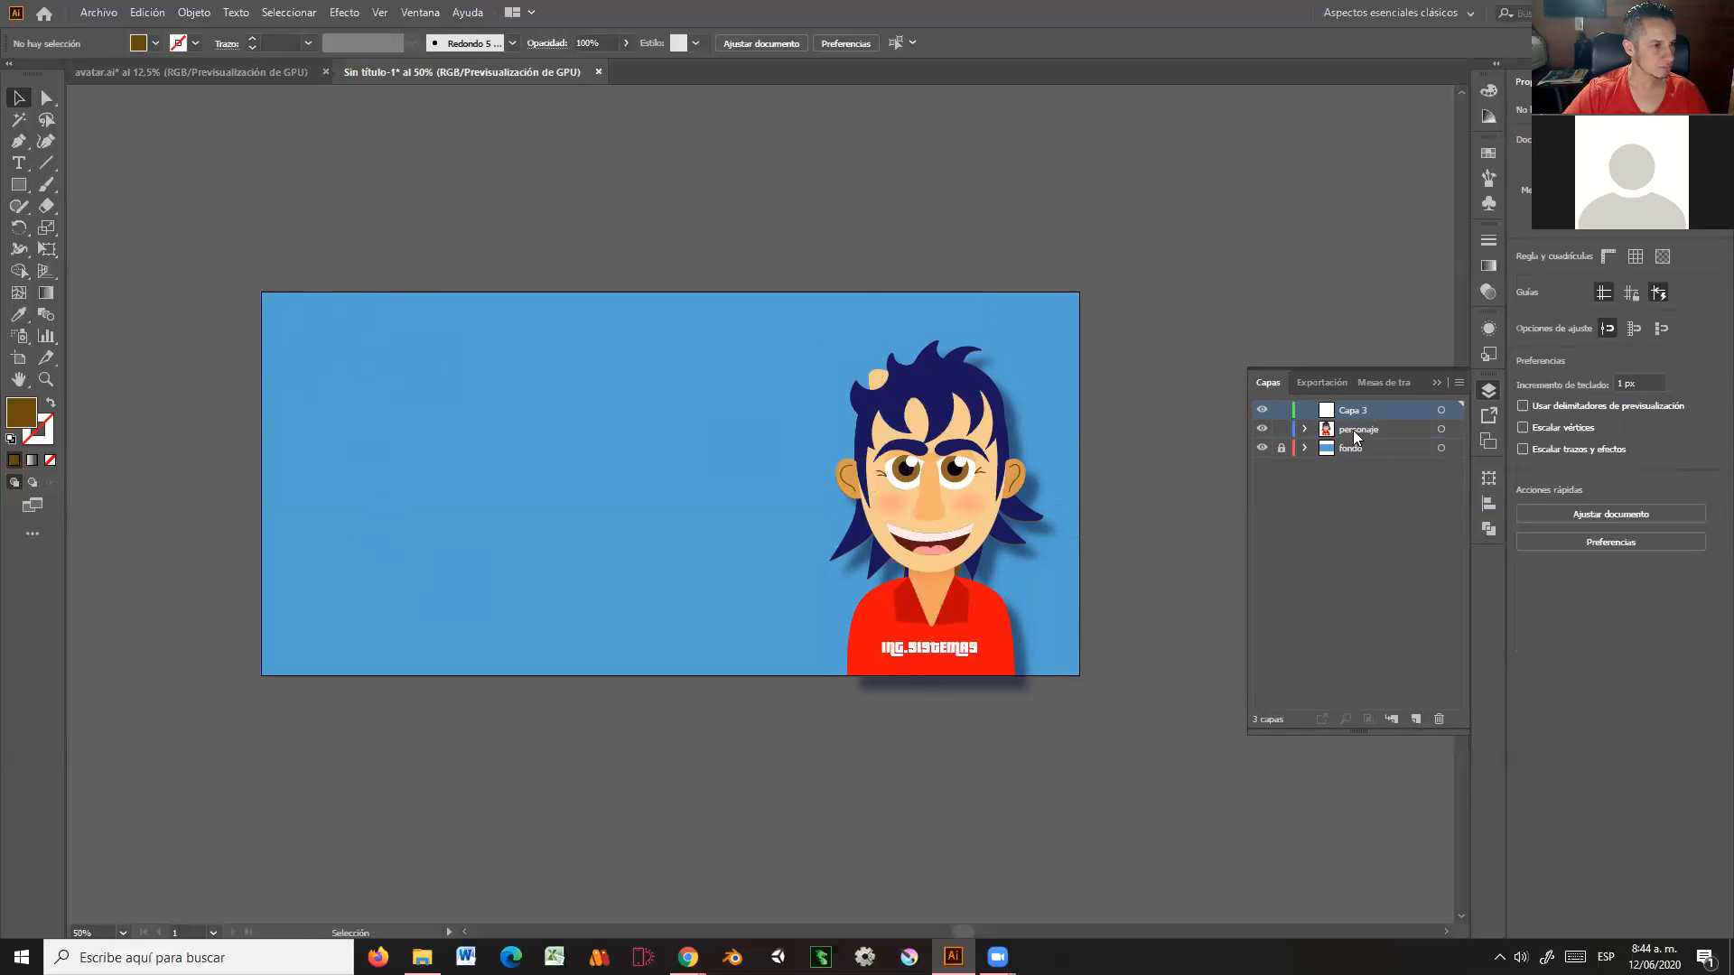
double_click(1355, 412)
text(logo)
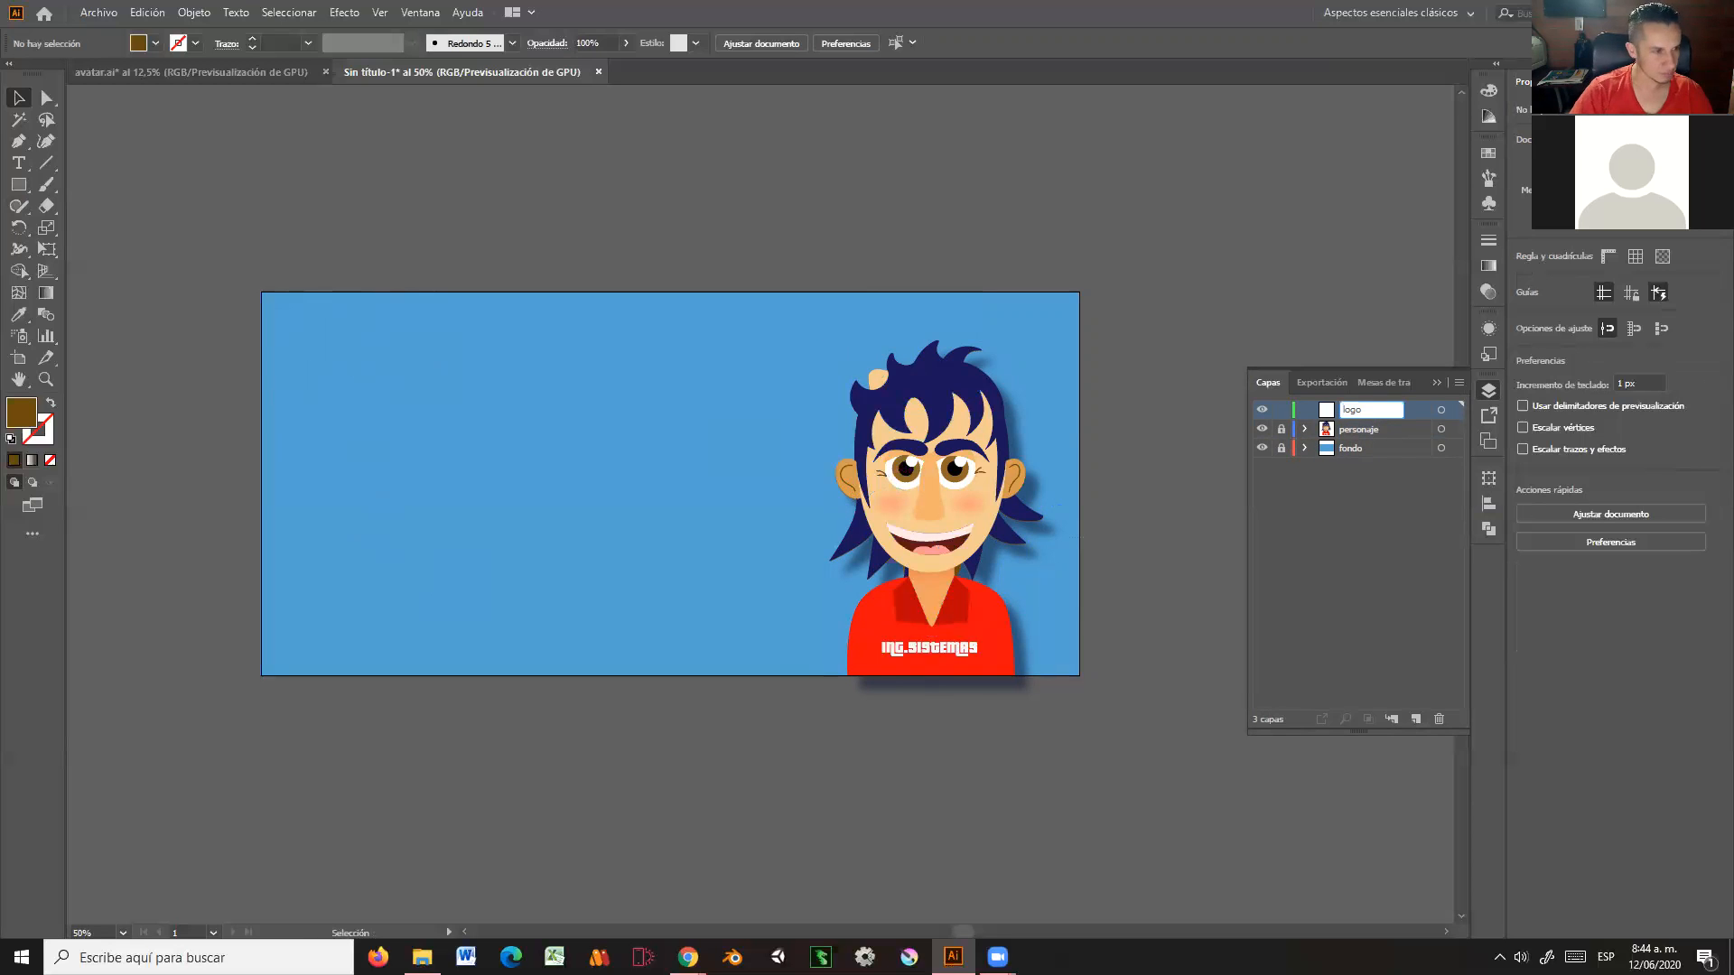
key(Return)
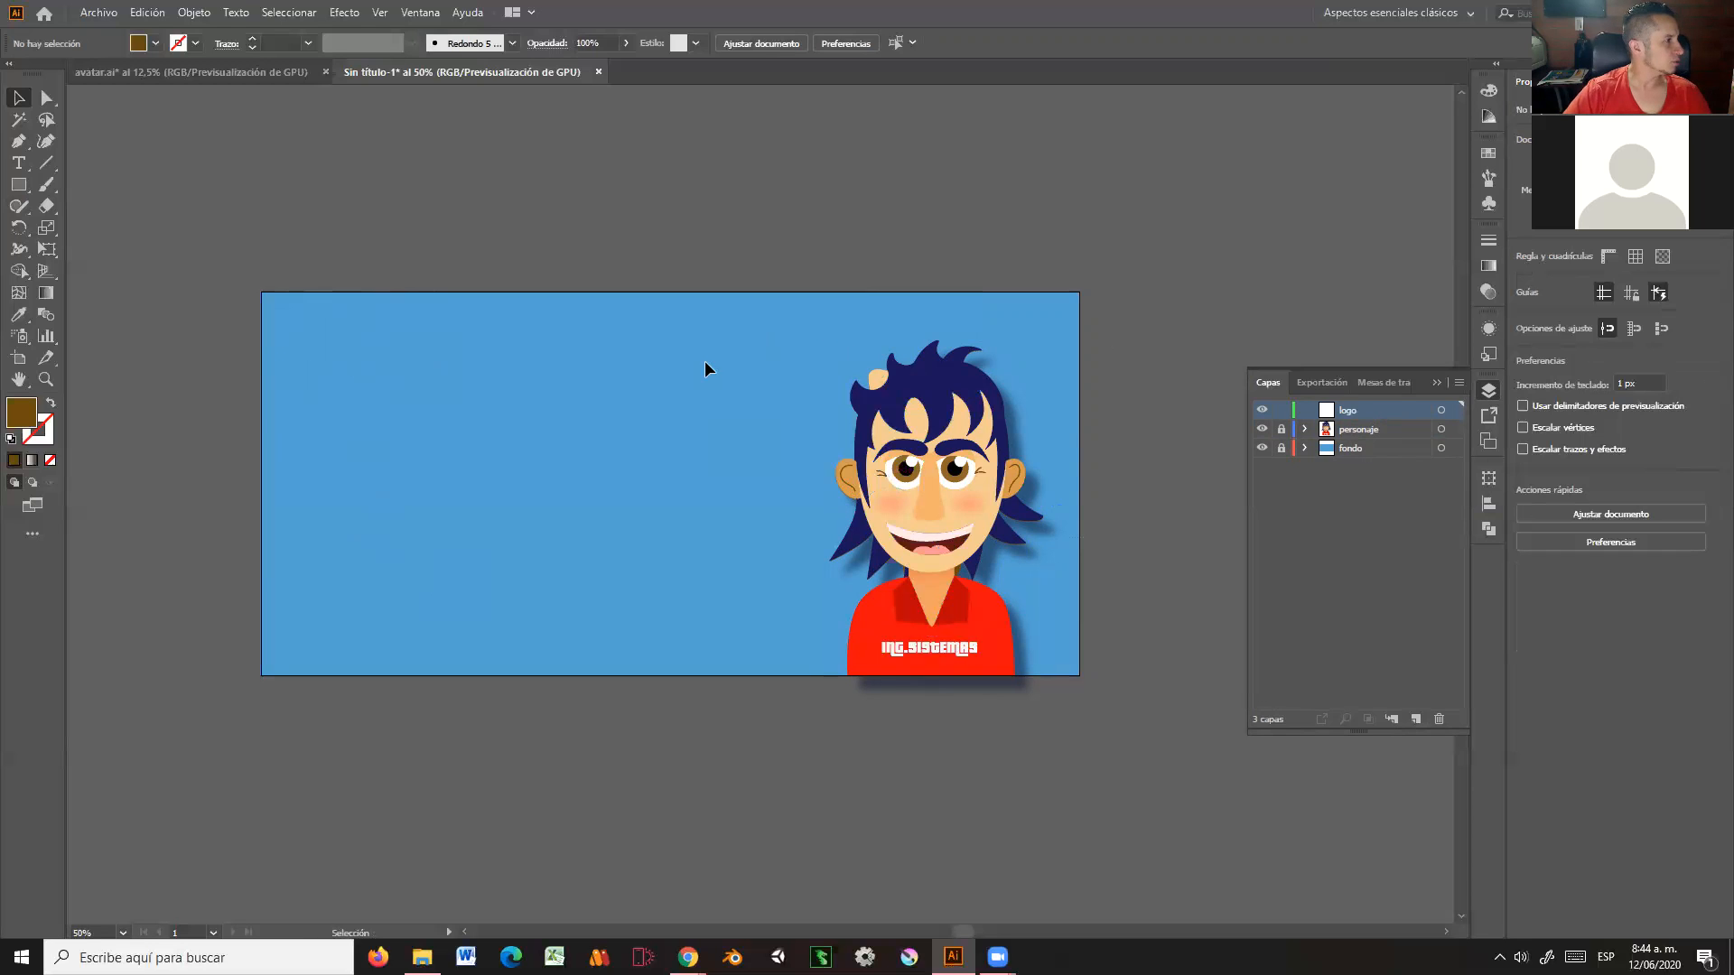
Step: Draw a circle about 136 px in diameter in the artboard's upper left corner on the logo layer
drag(18, 184, 113, 229)
drag(327, 212, 362, 389)
click(19, 99)
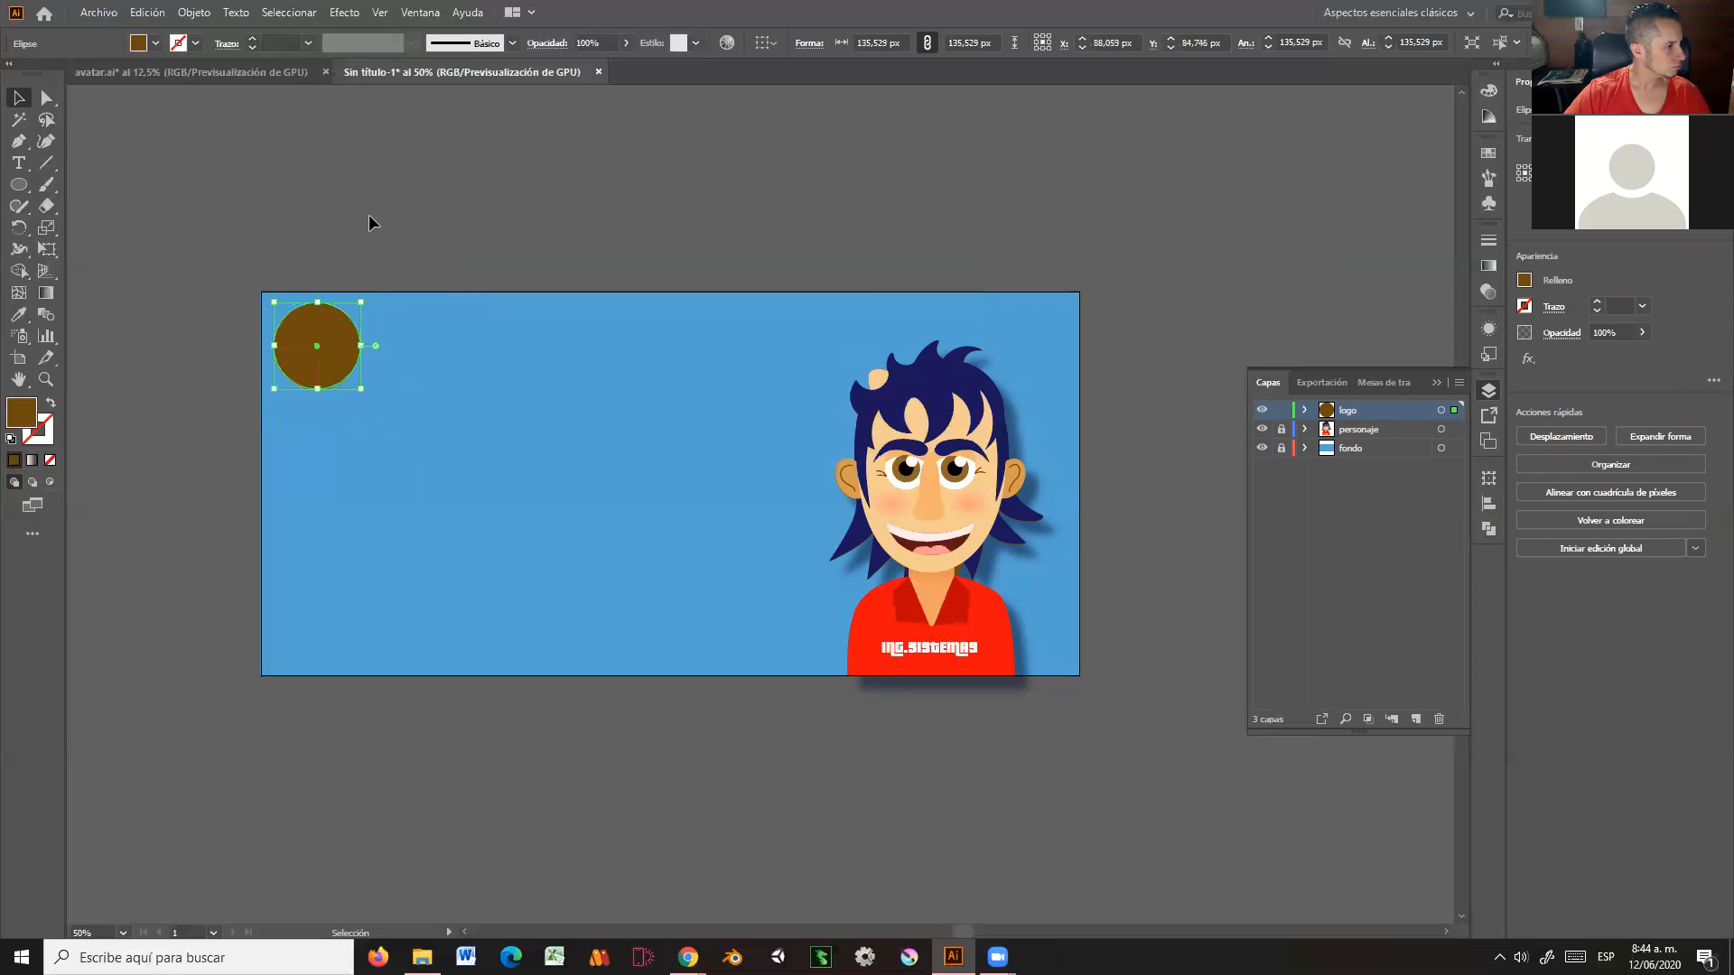
click(368, 217)
click(331, 340)
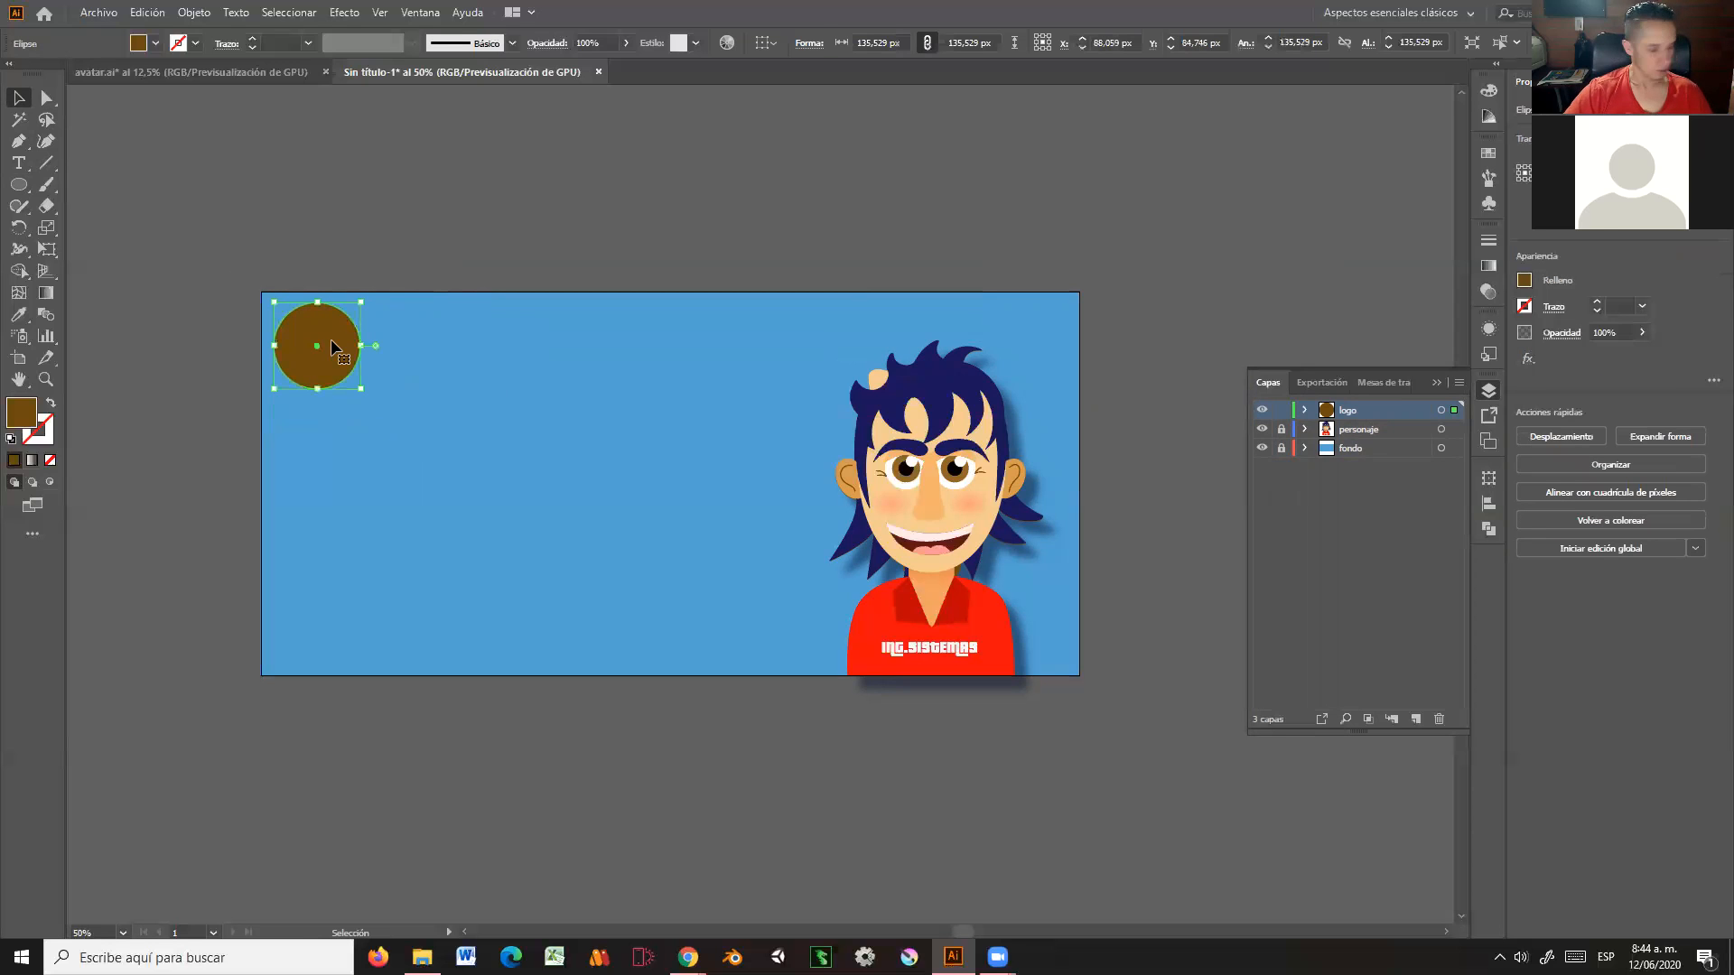
Step: Create a text frame about 193 px wide and 48 px high above the artboard, containing the word Inicio
click(46, 380)
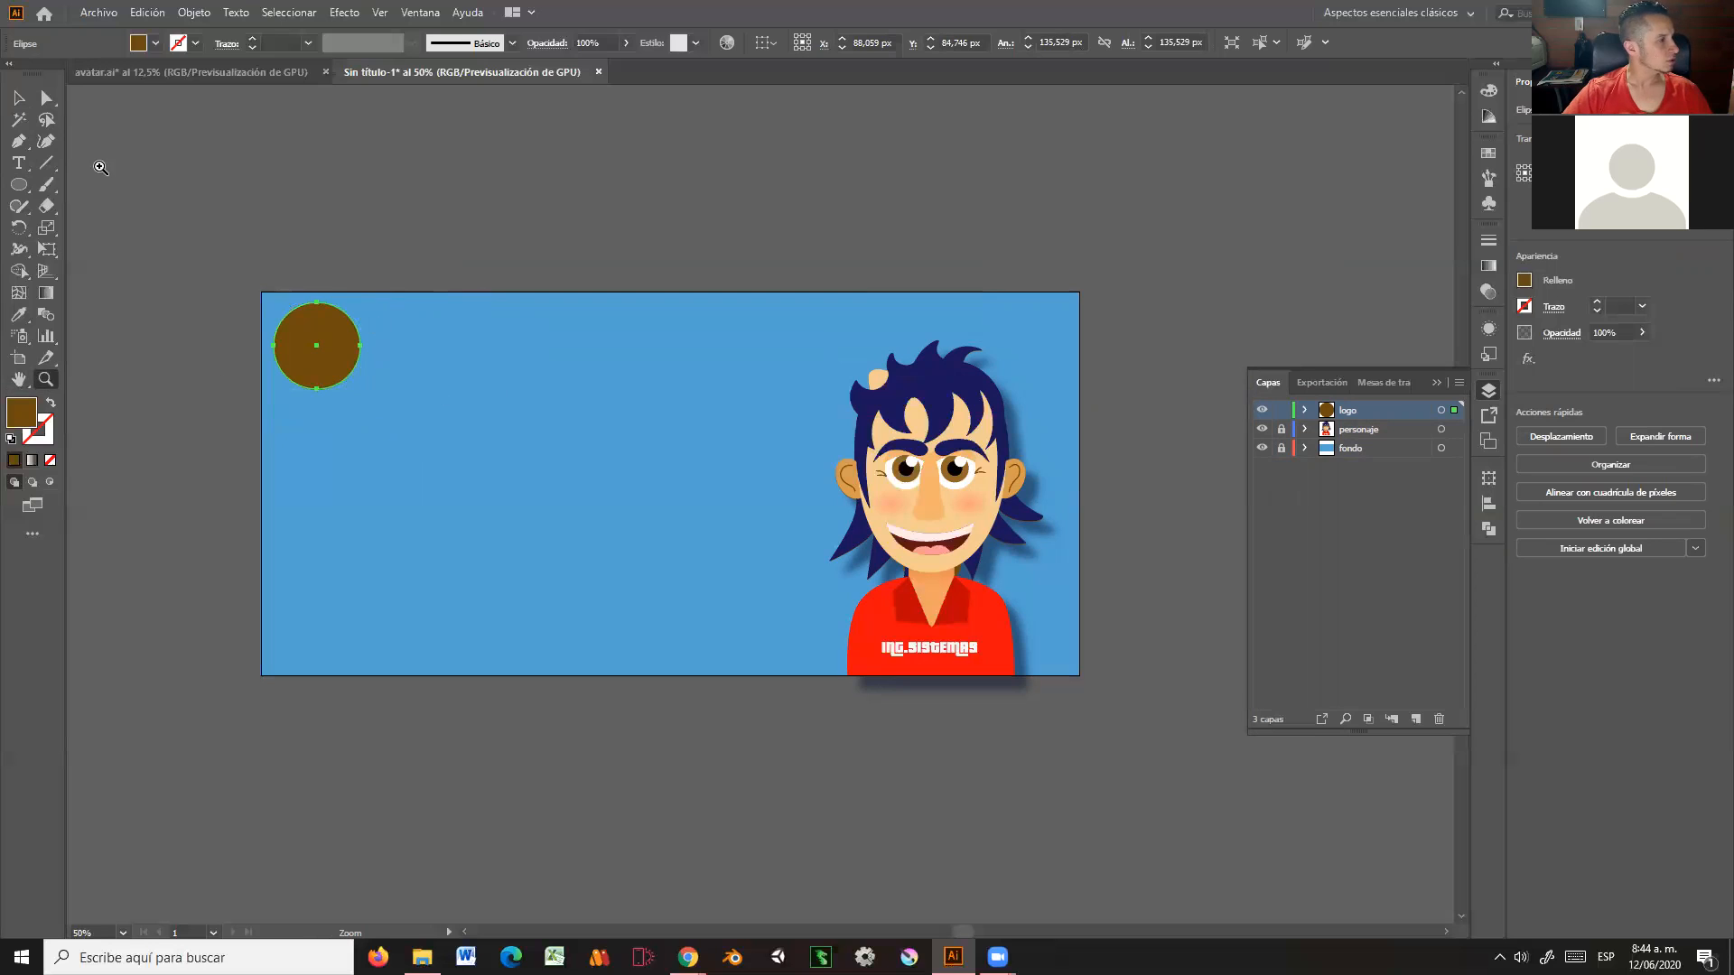
click(18, 162)
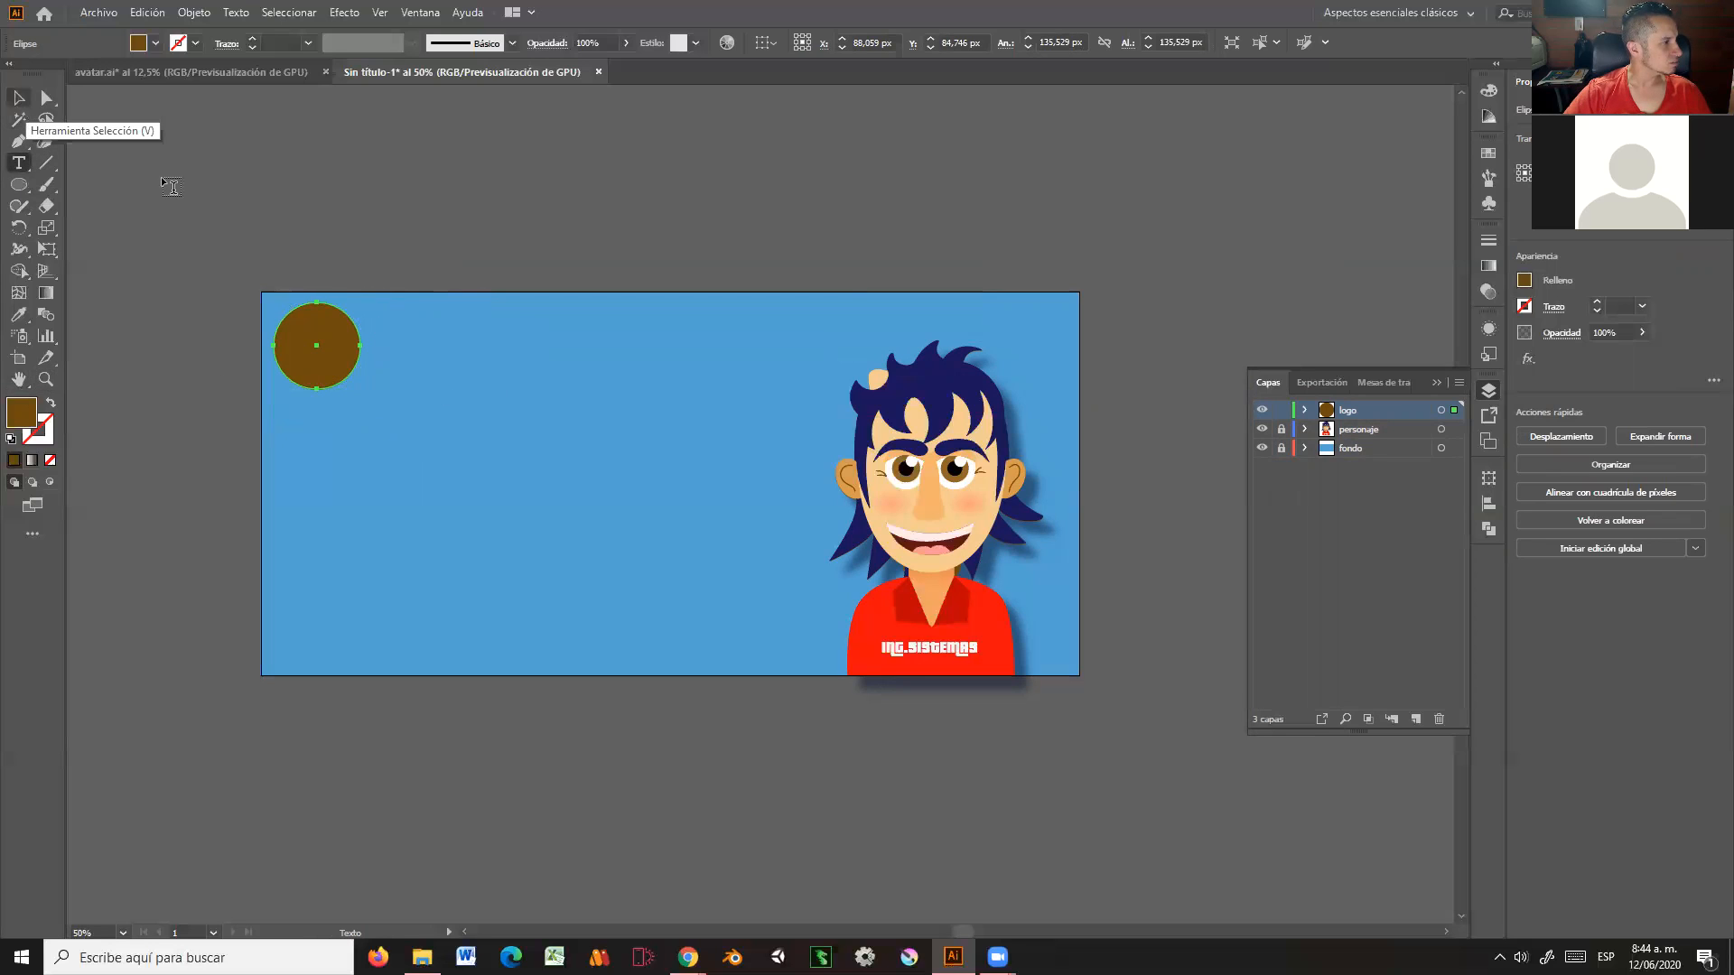
key(v)
click(18, 162)
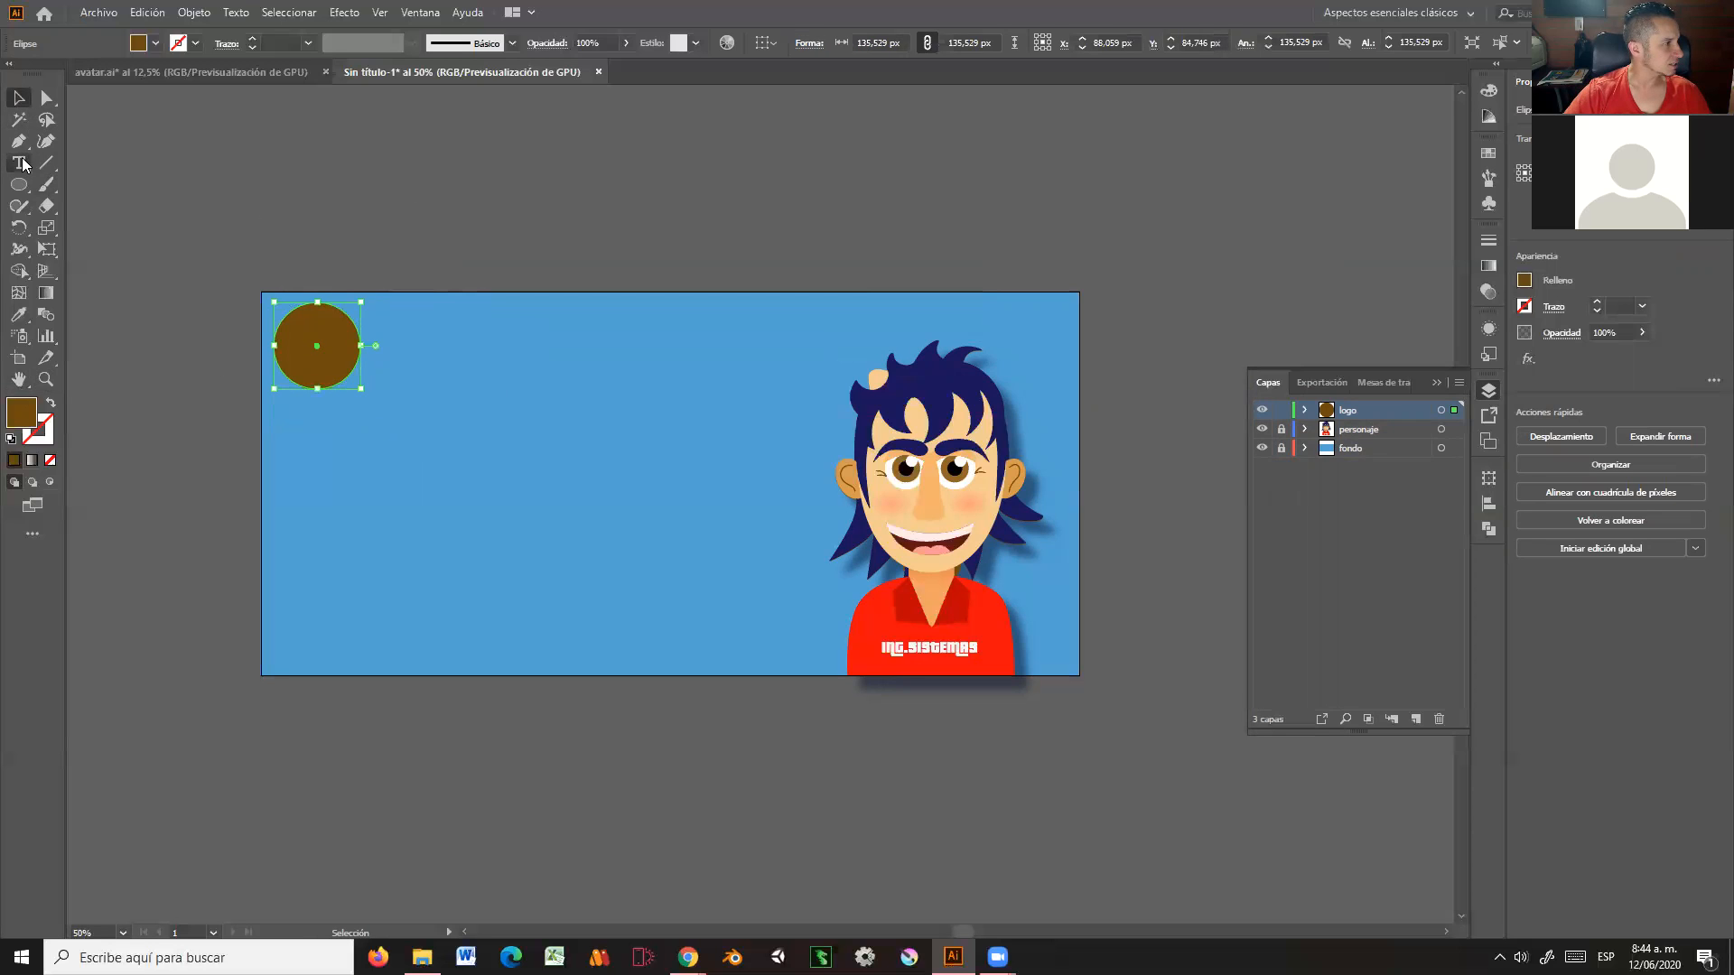
drag(407, 190, 531, 219)
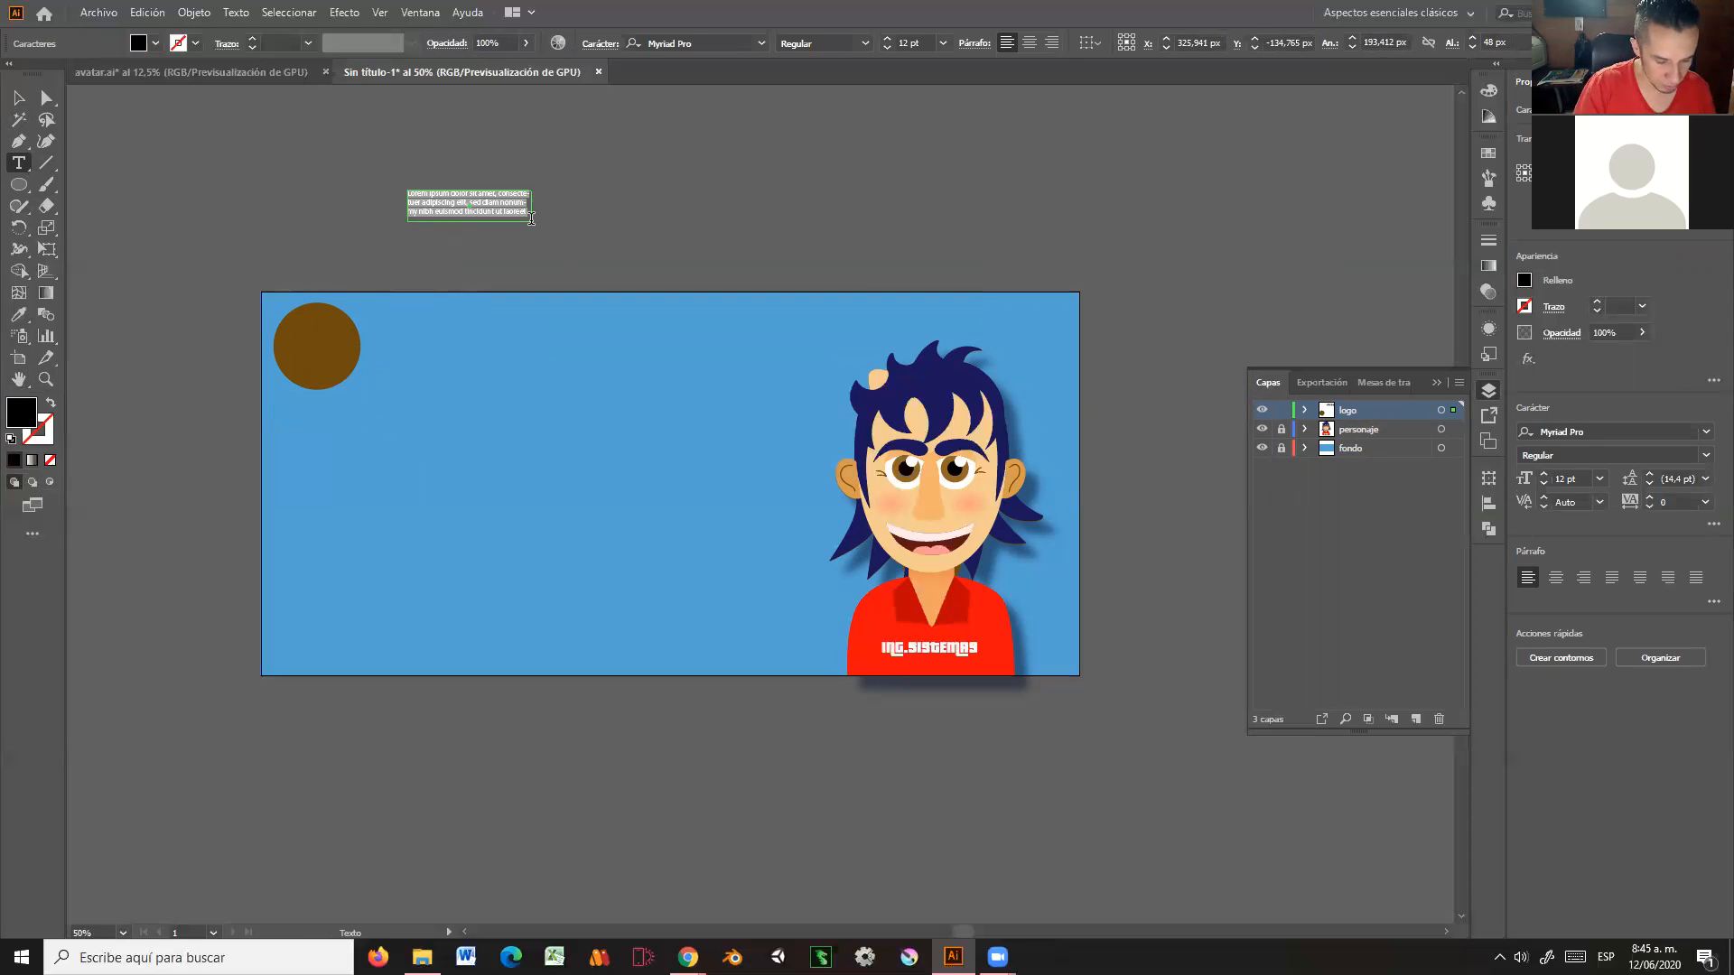
key(BackSpace)
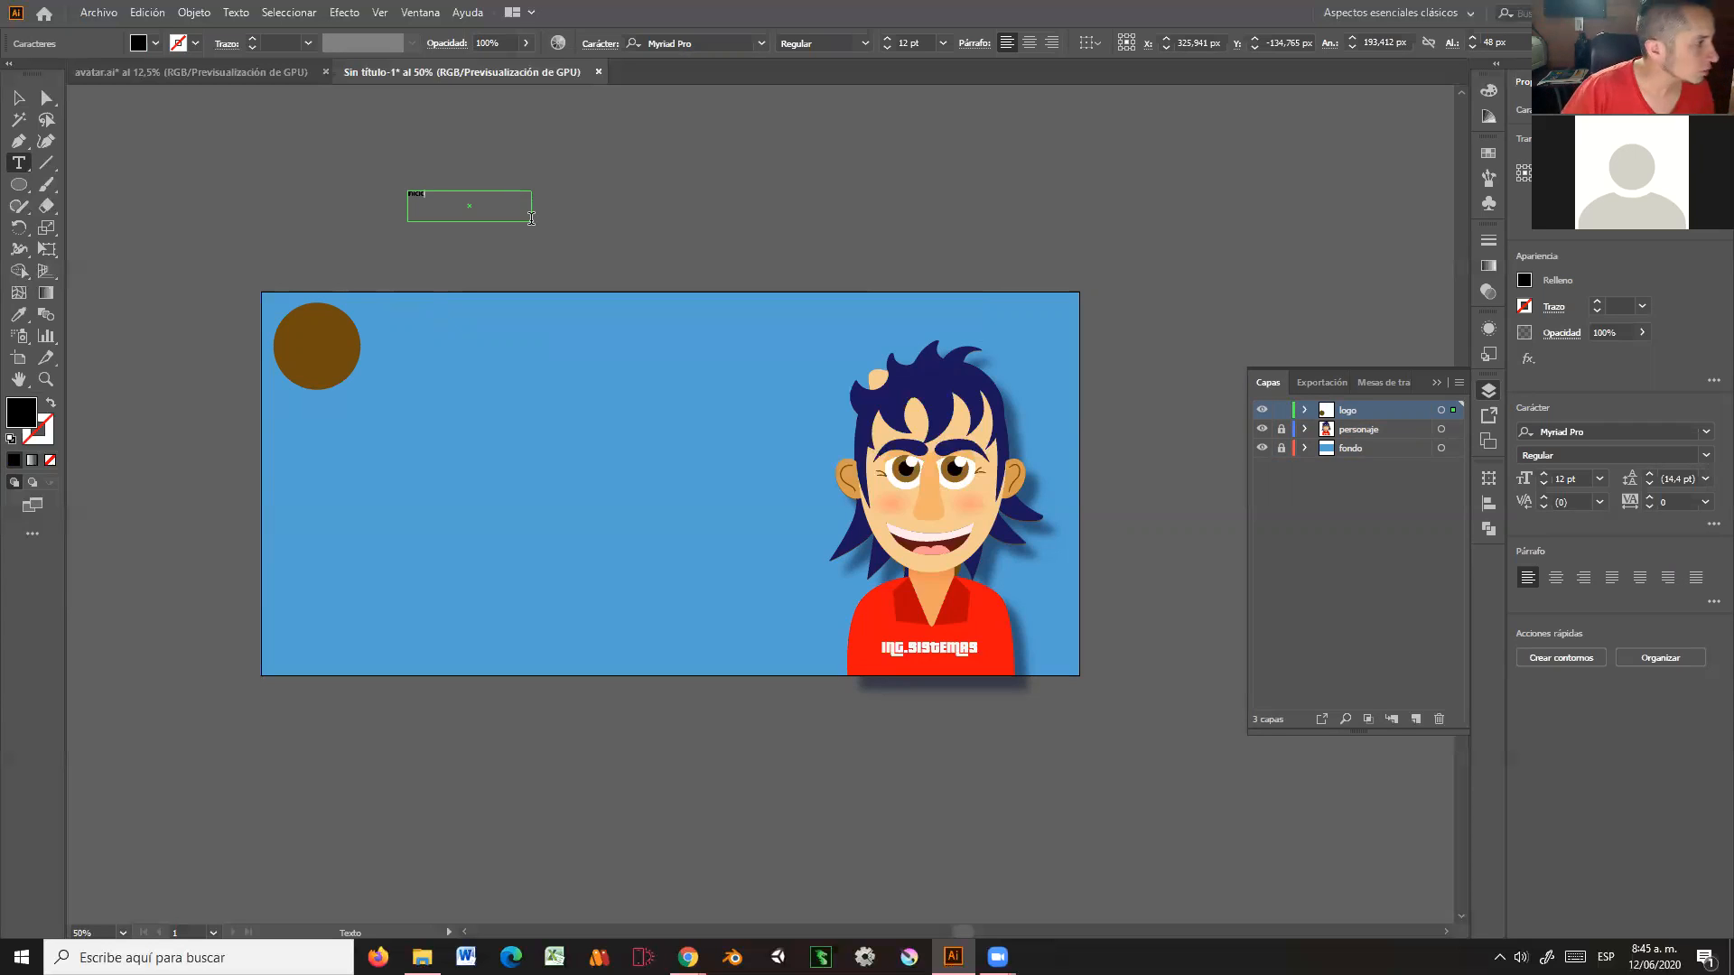
click(18, 97)
Step: Format the Inicio text in Bebas at 33 pt with centred alignment
click(1544, 474)
click(1544, 475)
click(1545, 474)
click(1545, 474)
click(1545, 475)
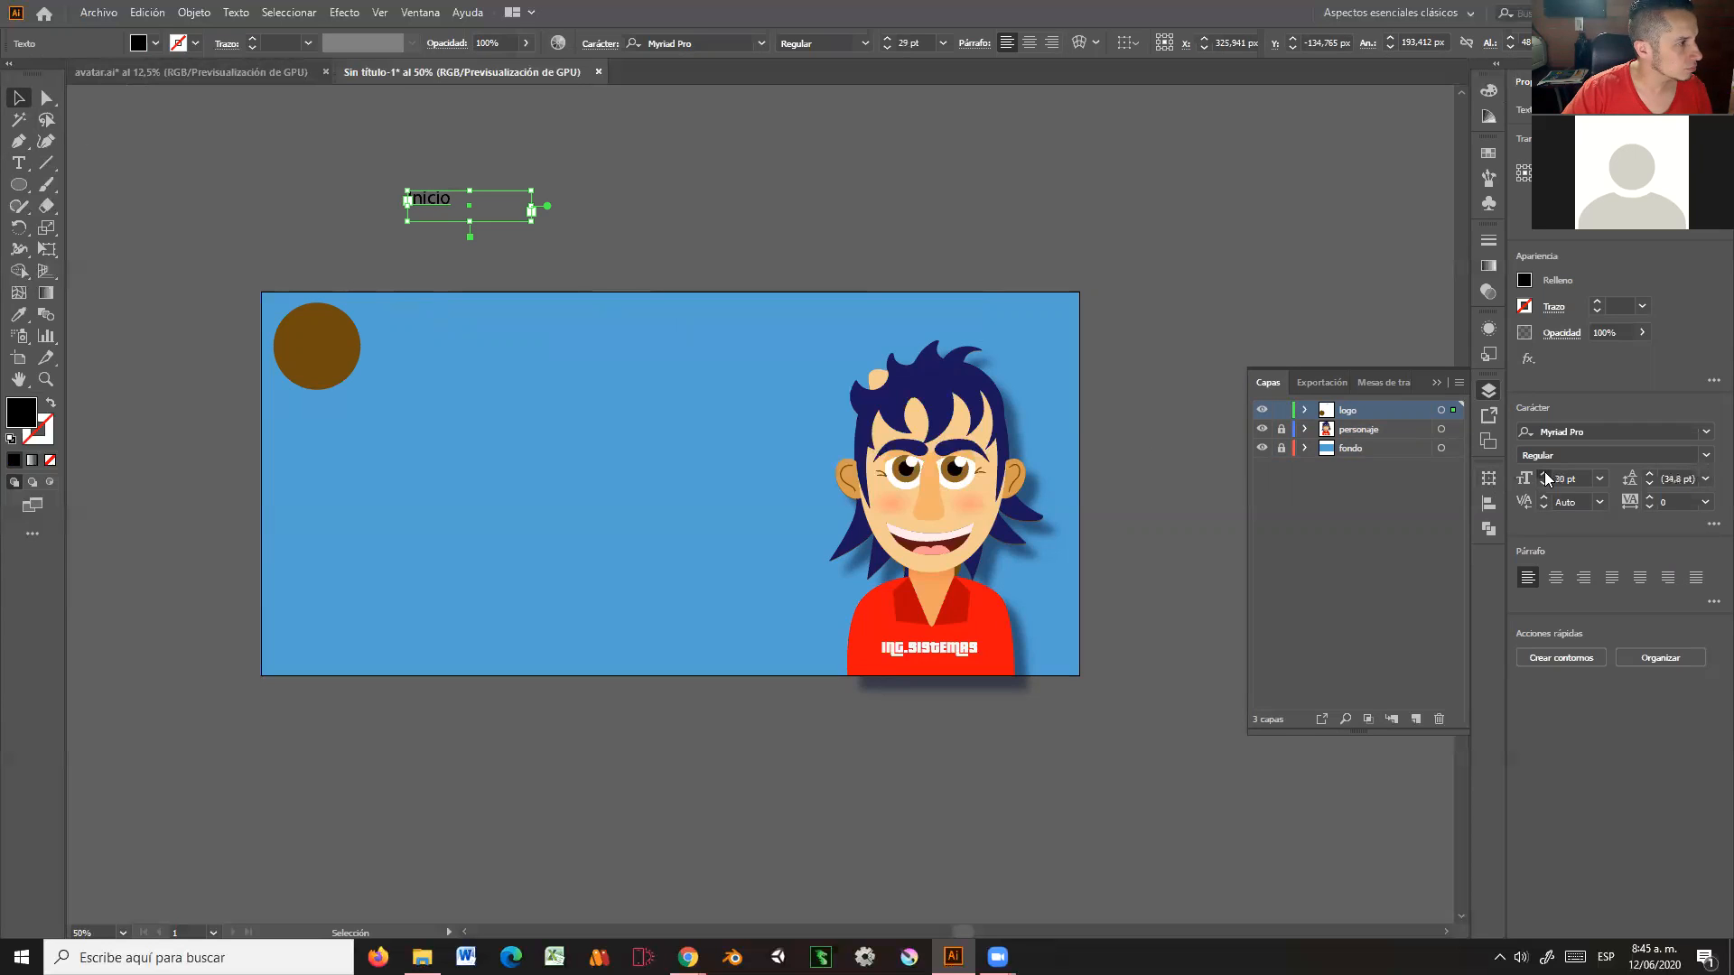
click(1706, 432)
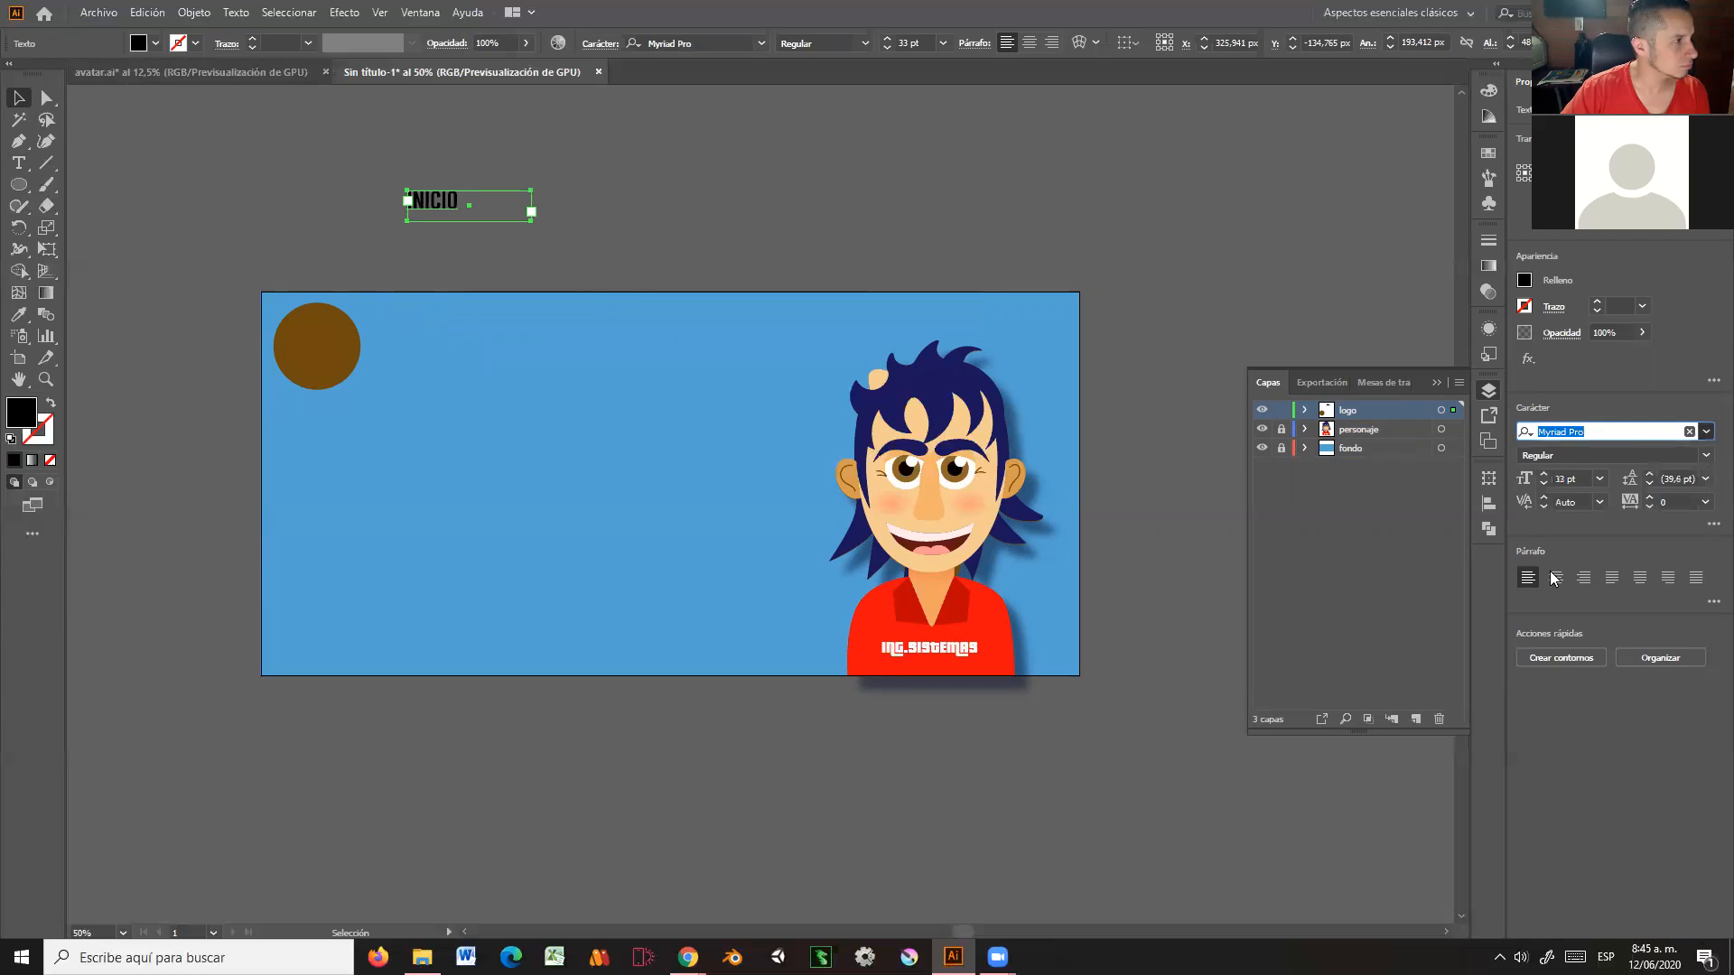
click(1555, 576)
click(1555, 576)
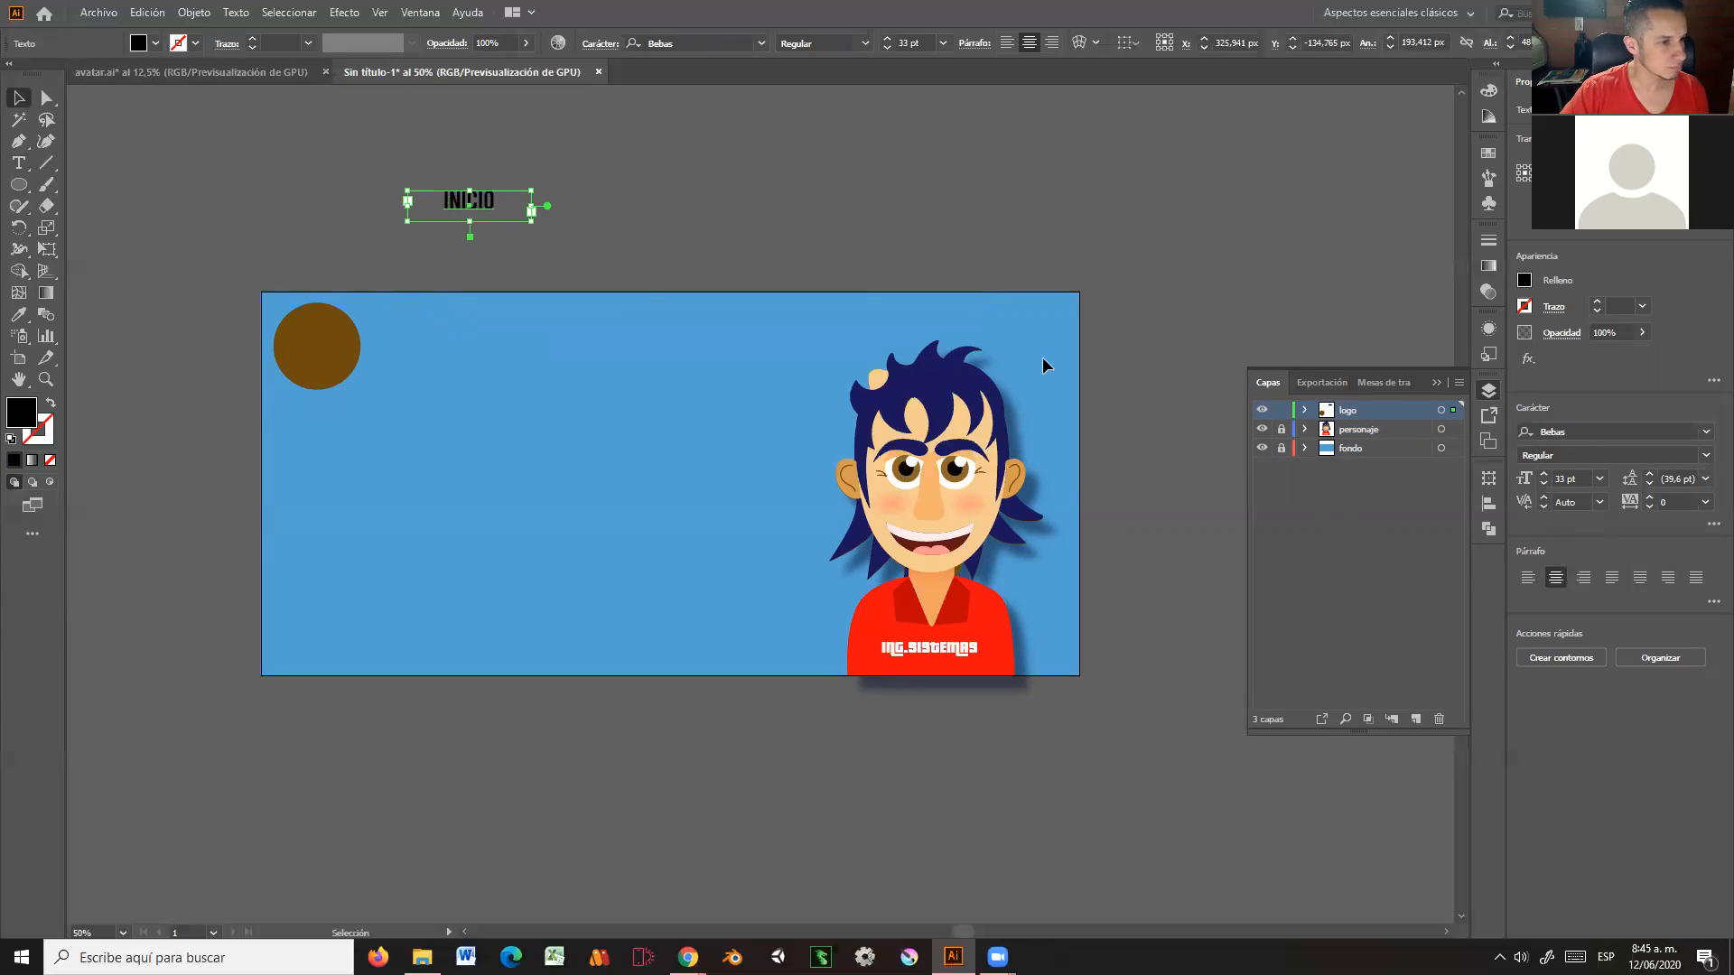
Step: Shorten the INICIO text frame to fit its single line and reduce the font size to 30 pt
drag(470, 222, 471, 212)
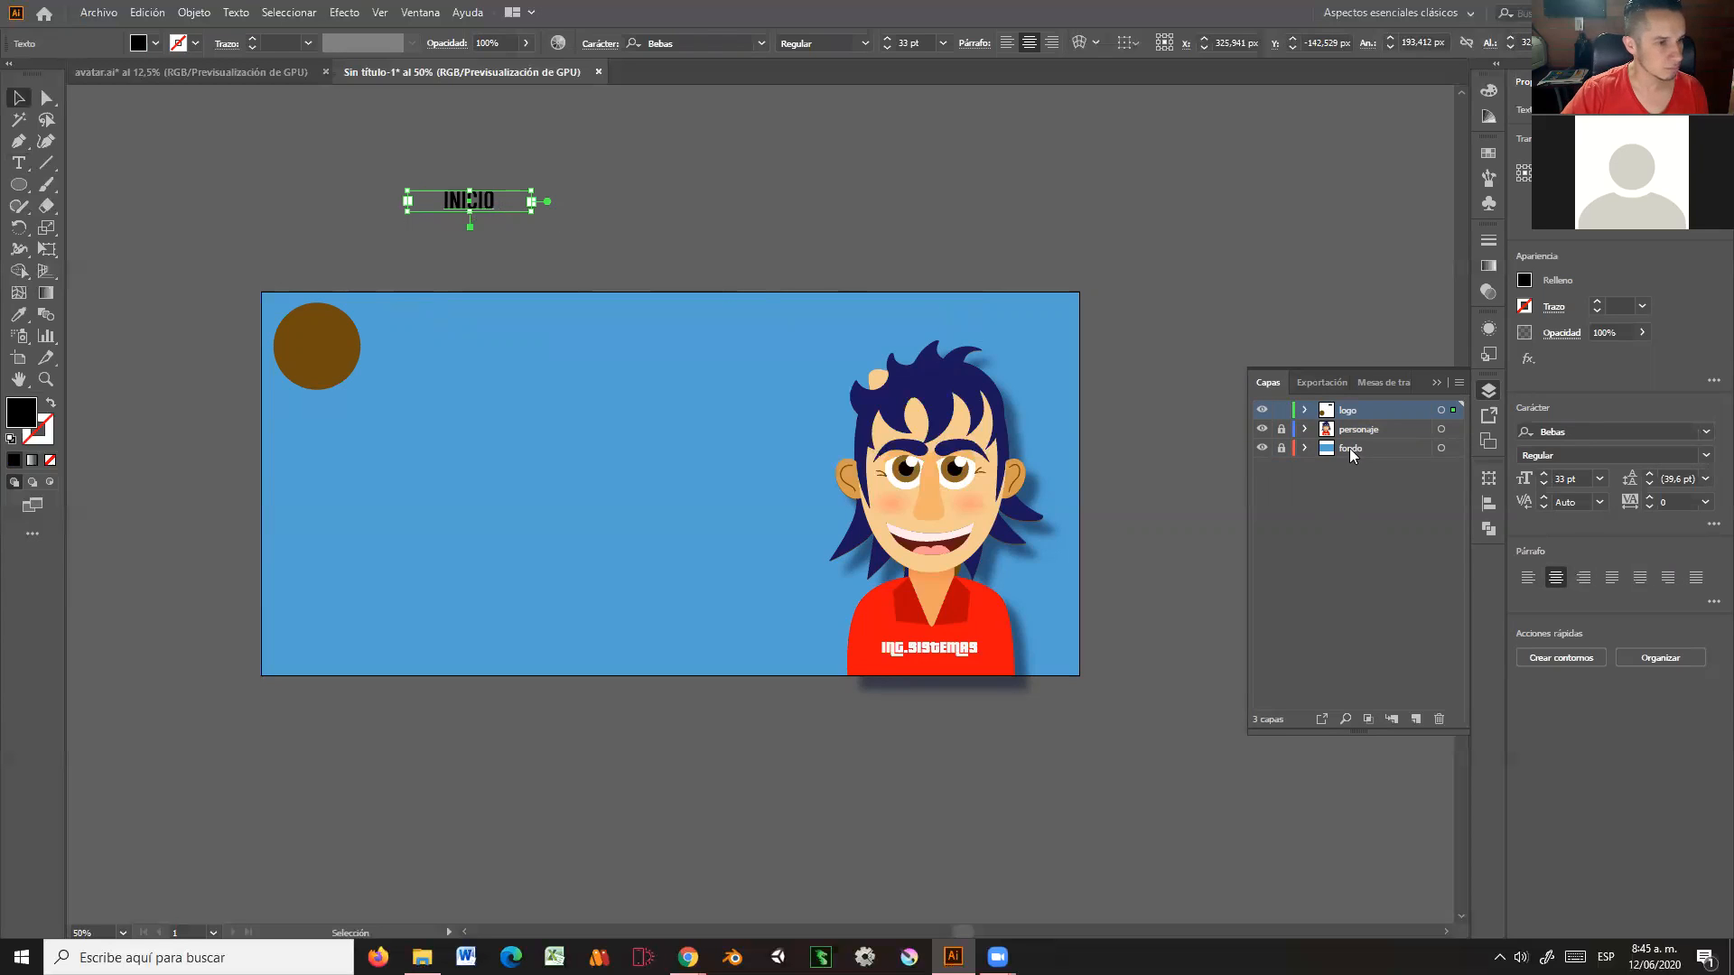
click(1543, 485)
click(1543, 485)
click(1543, 485)
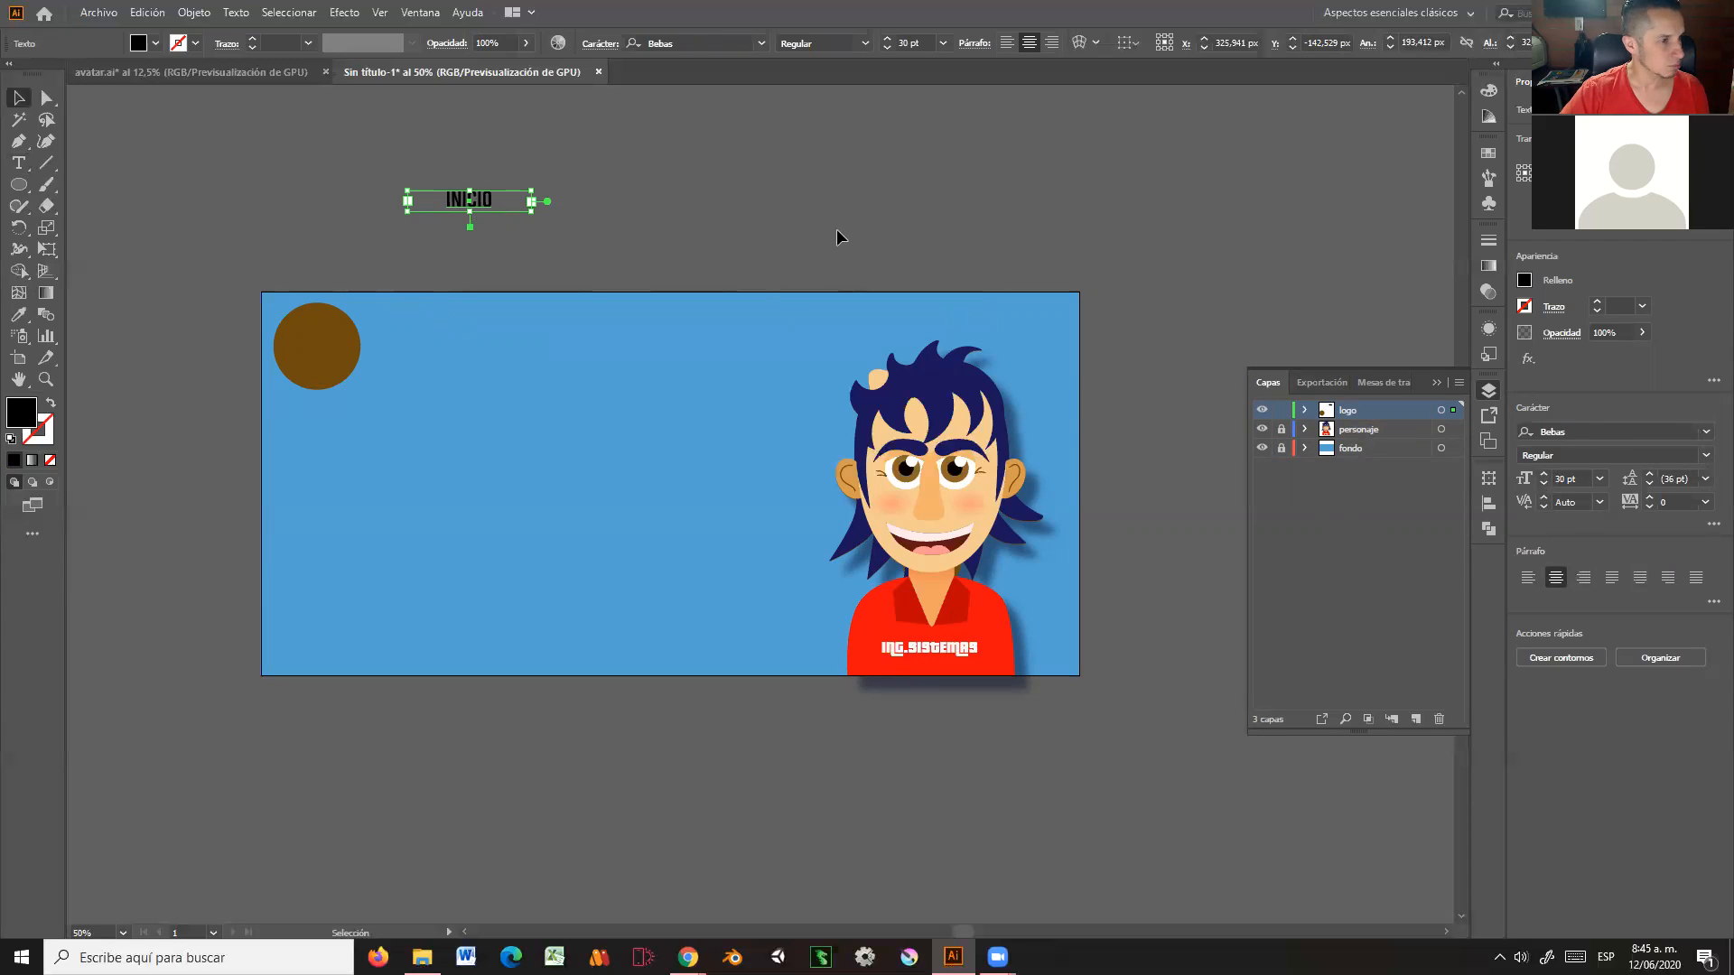
Step: Fill the INICIO text with dark blue 122D84
click(1524, 282)
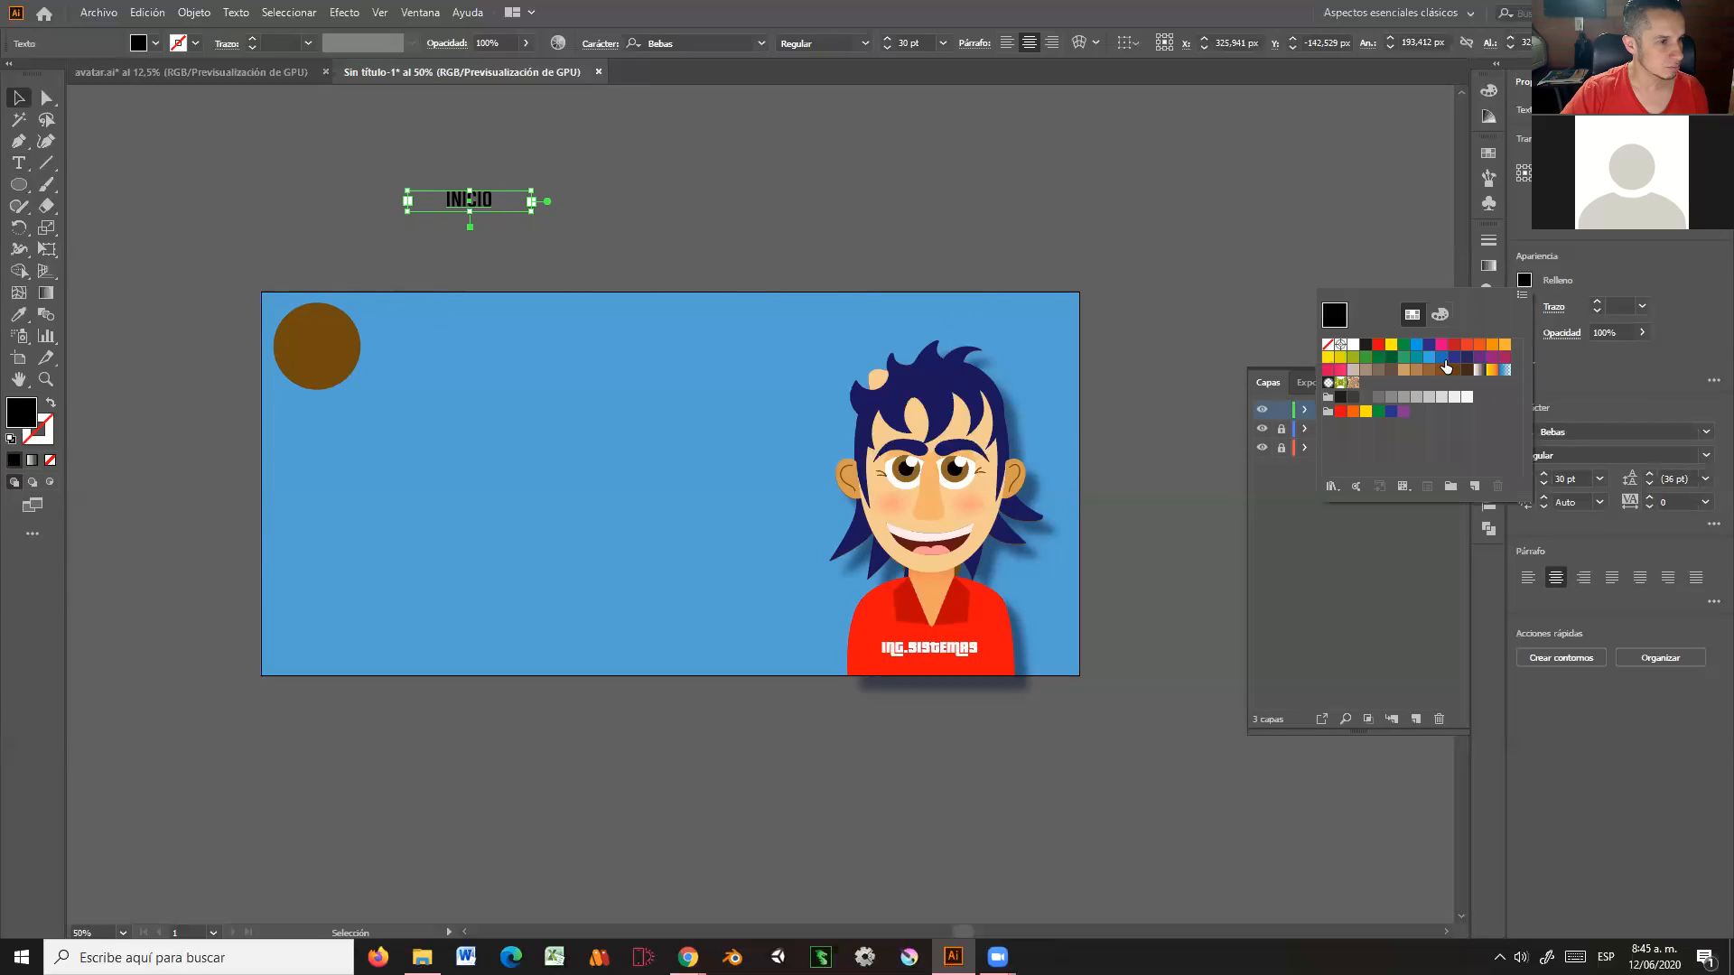
click(1526, 280)
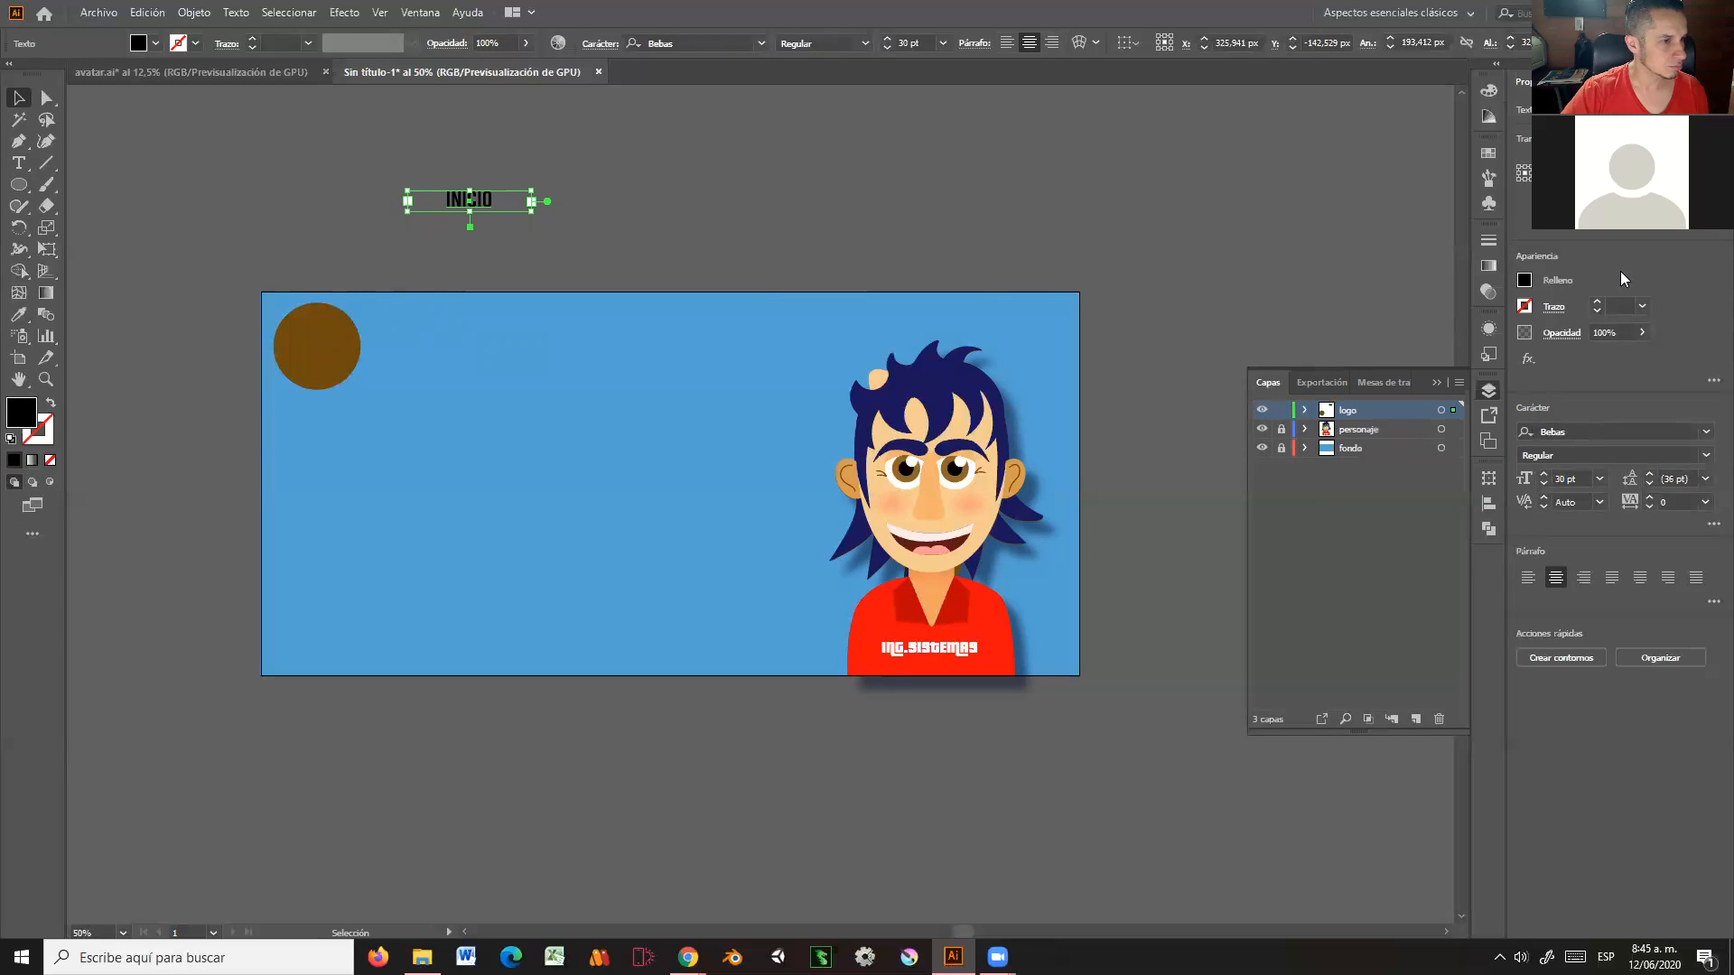
double_click(13, 422)
click(1082, 388)
mouse_move(1082, 387)
mouse_down()
mouse_move(1080, 326)
mouse_move(1087, 364)
mouse_up()
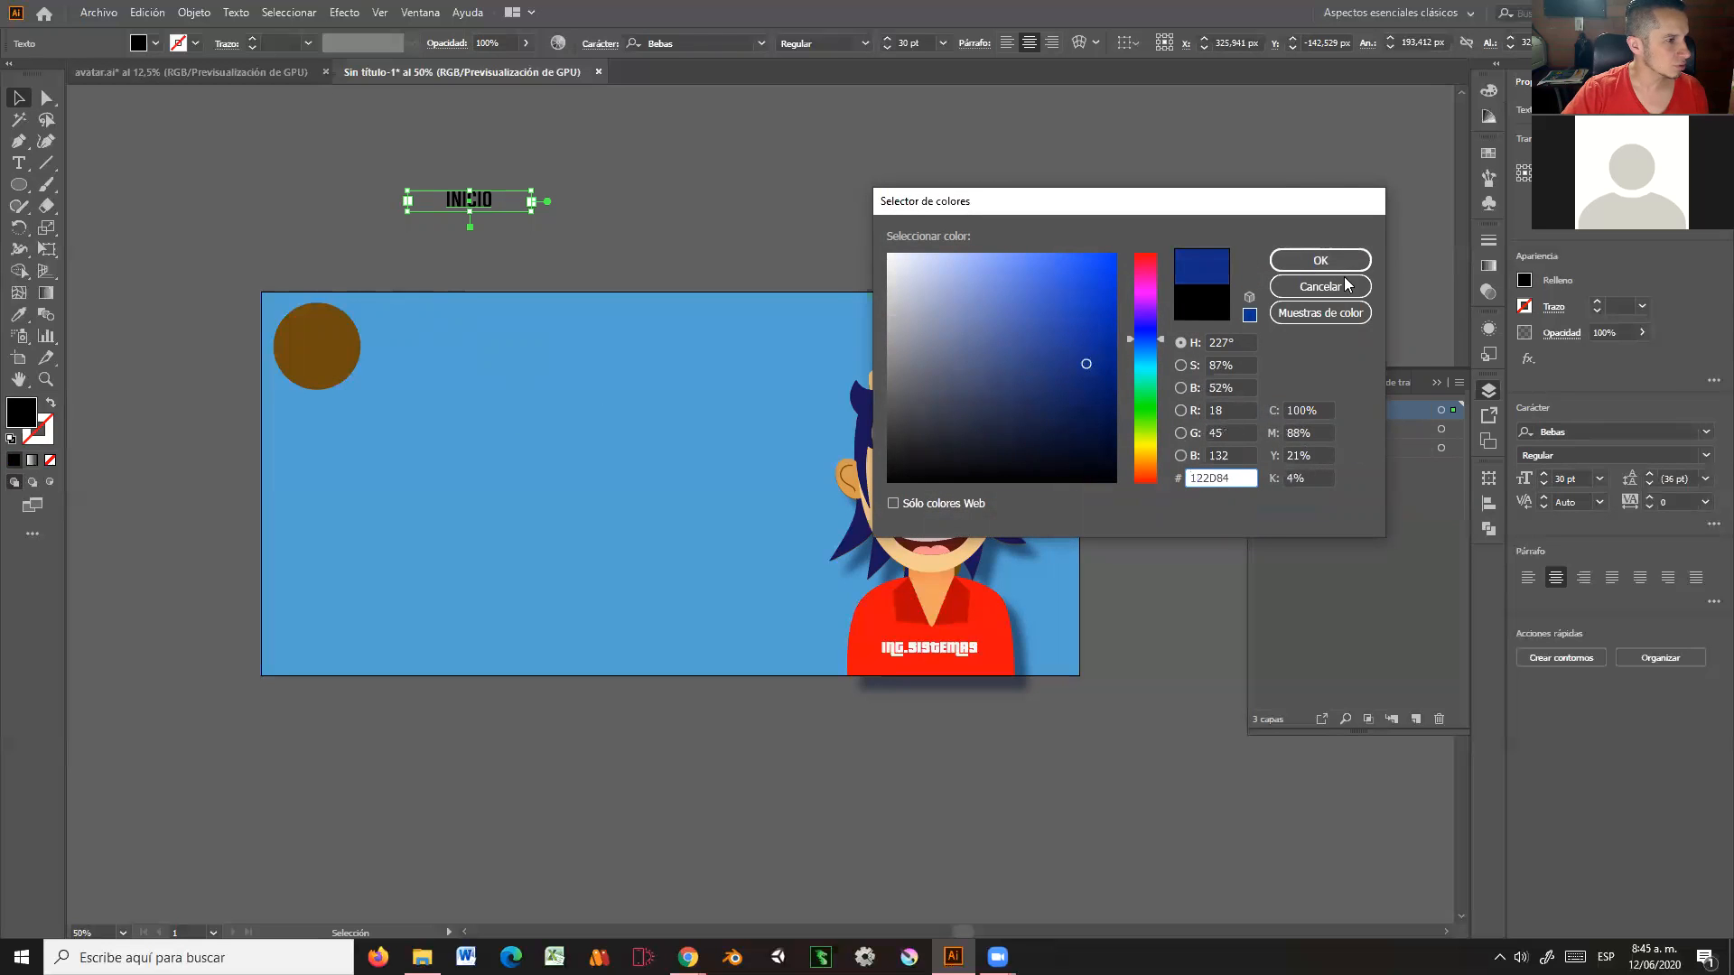
click(1321, 260)
click(654, 230)
Step: Place the INICIO text to the right of the circle near the artboard's upper edge and fill it with white
drag(488, 209, 485, 323)
click(587, 231)
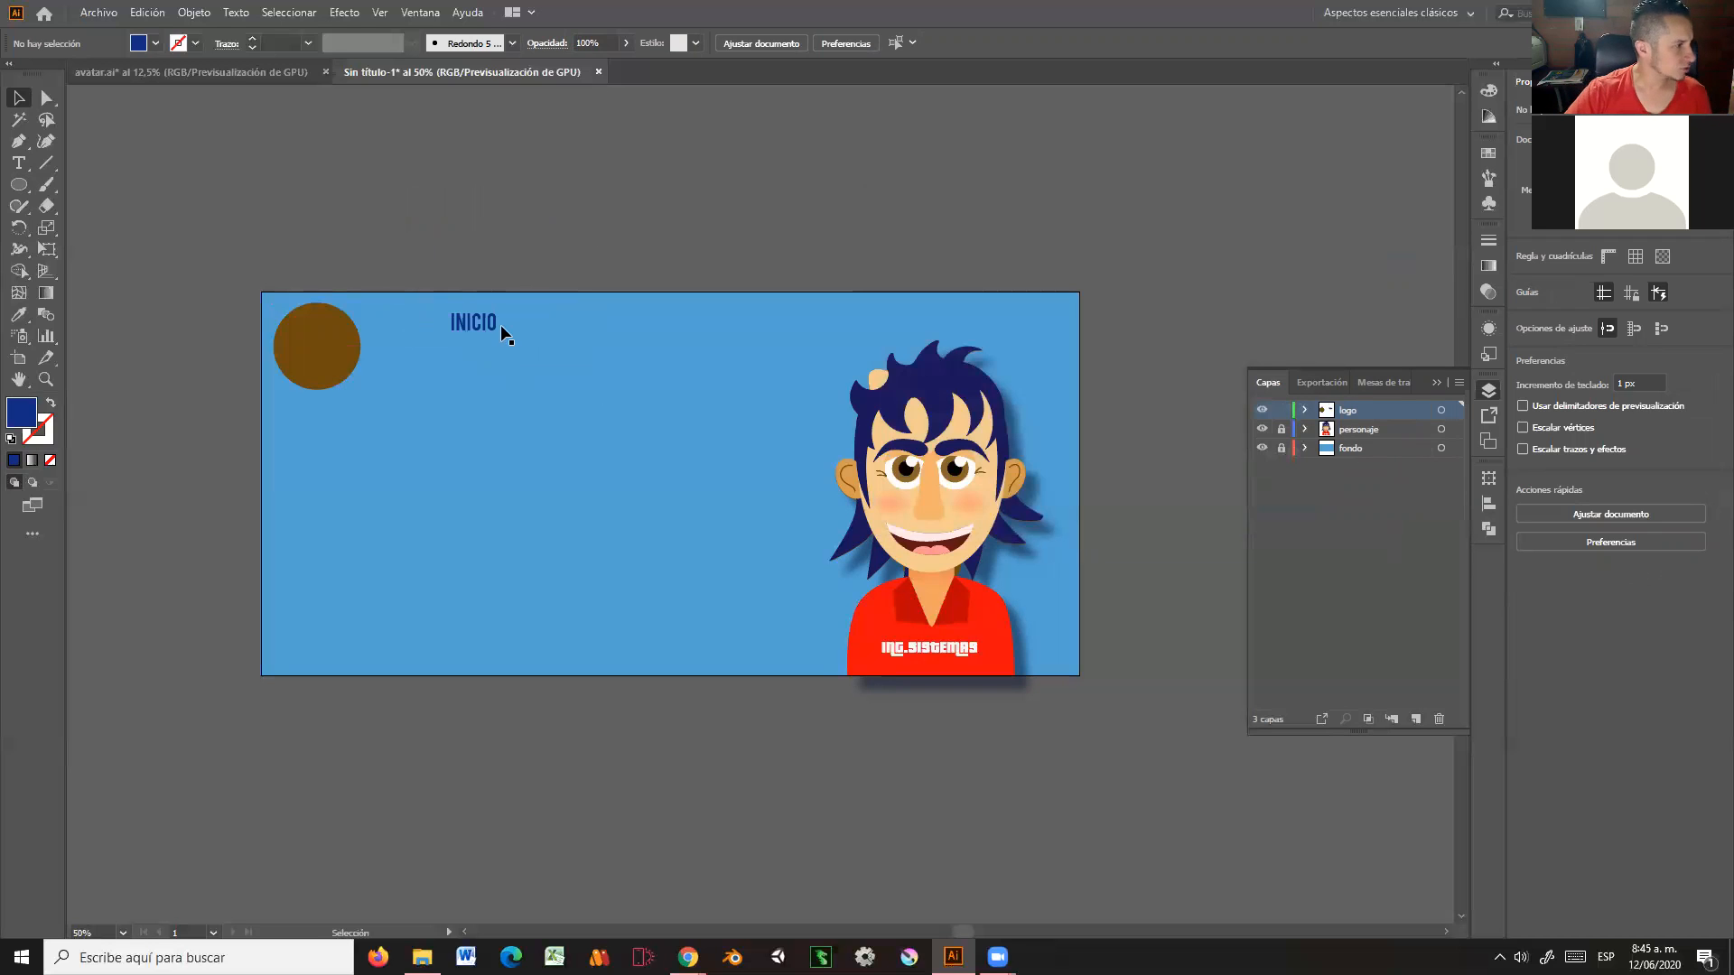
drag(488, 328, 486, 317)
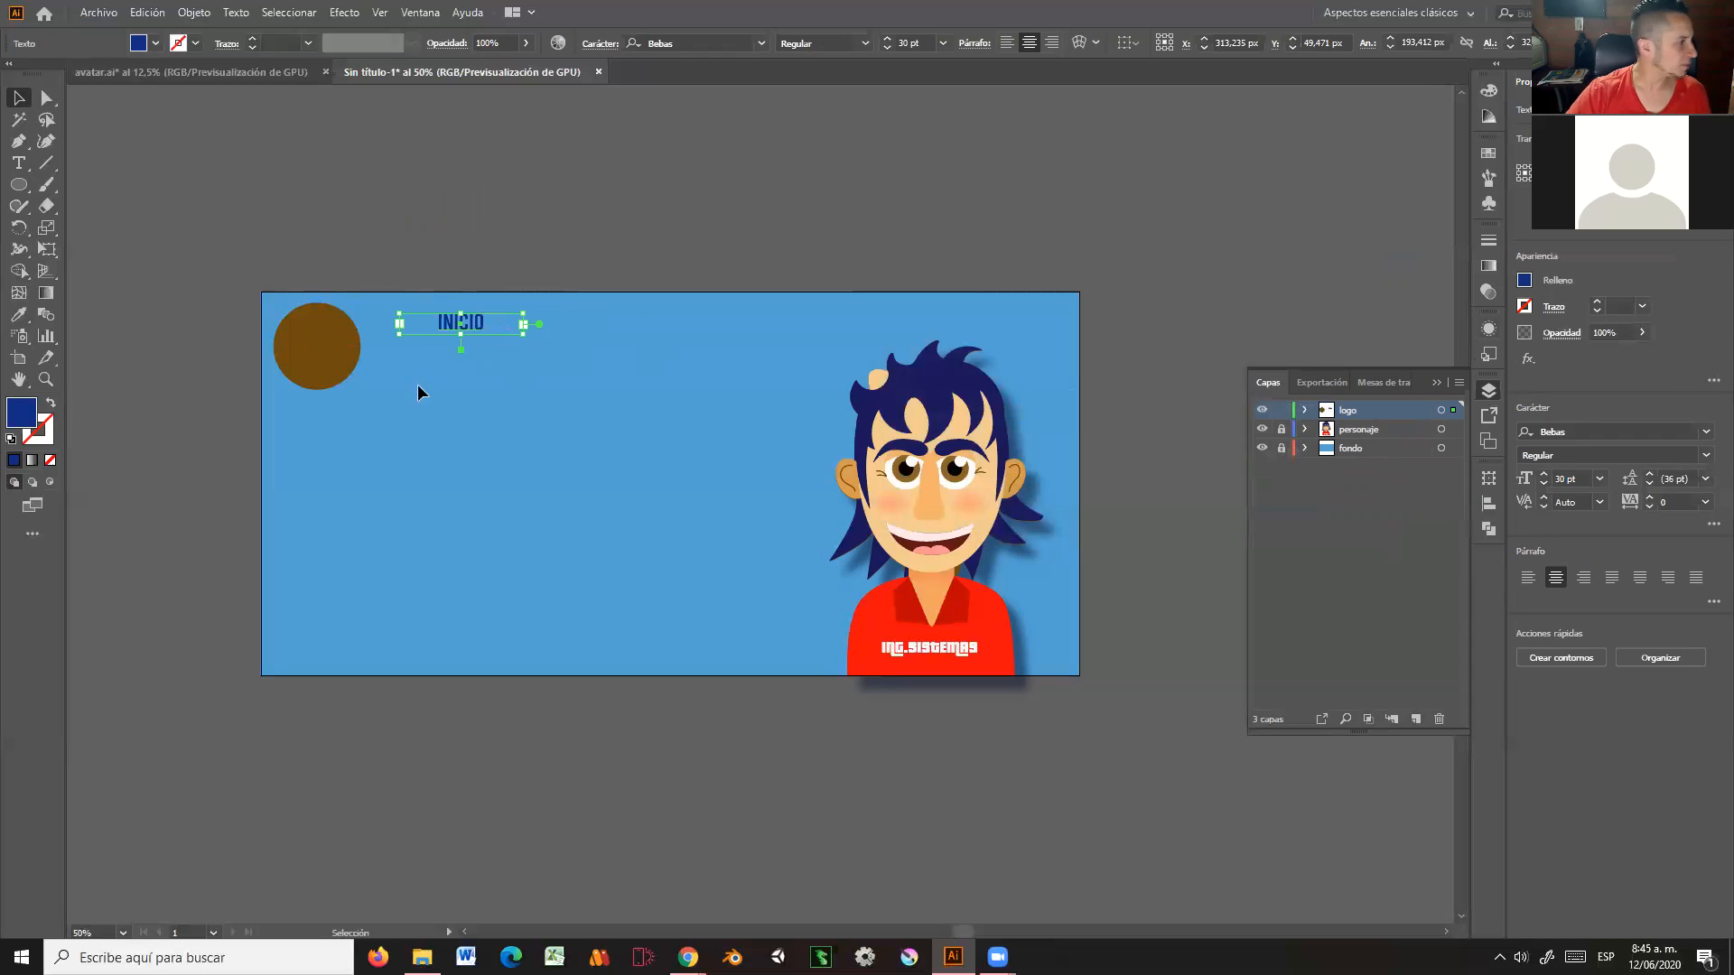
click(1525, 281)
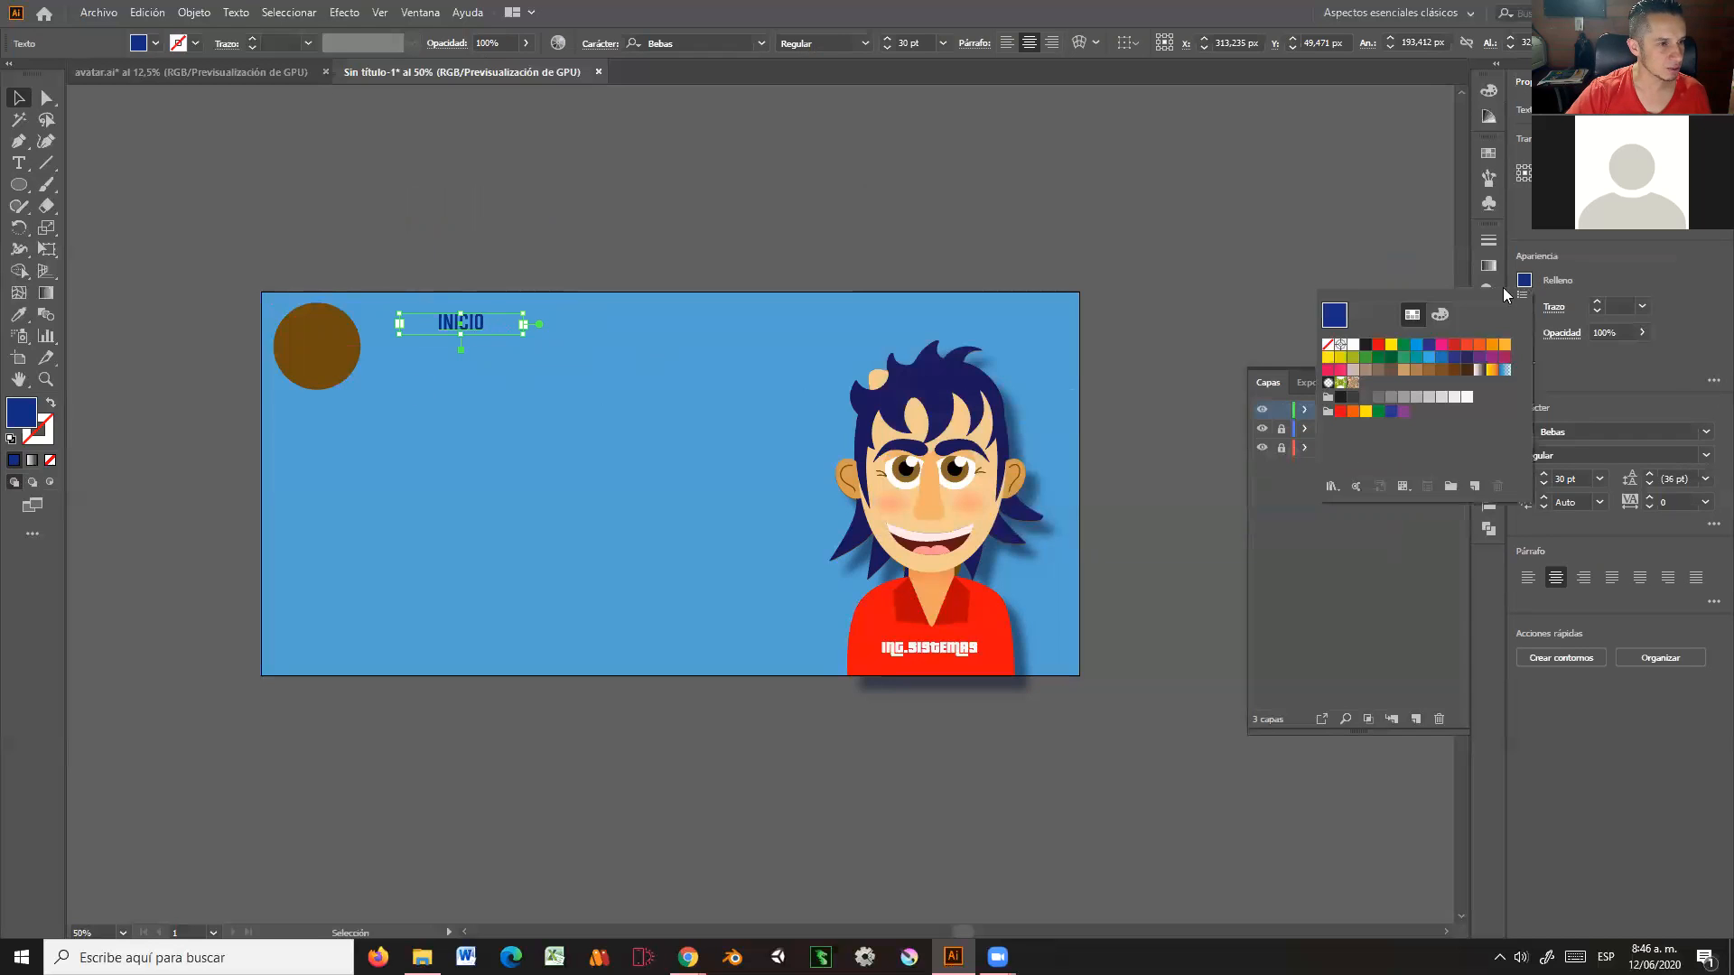
click(1459, 400)
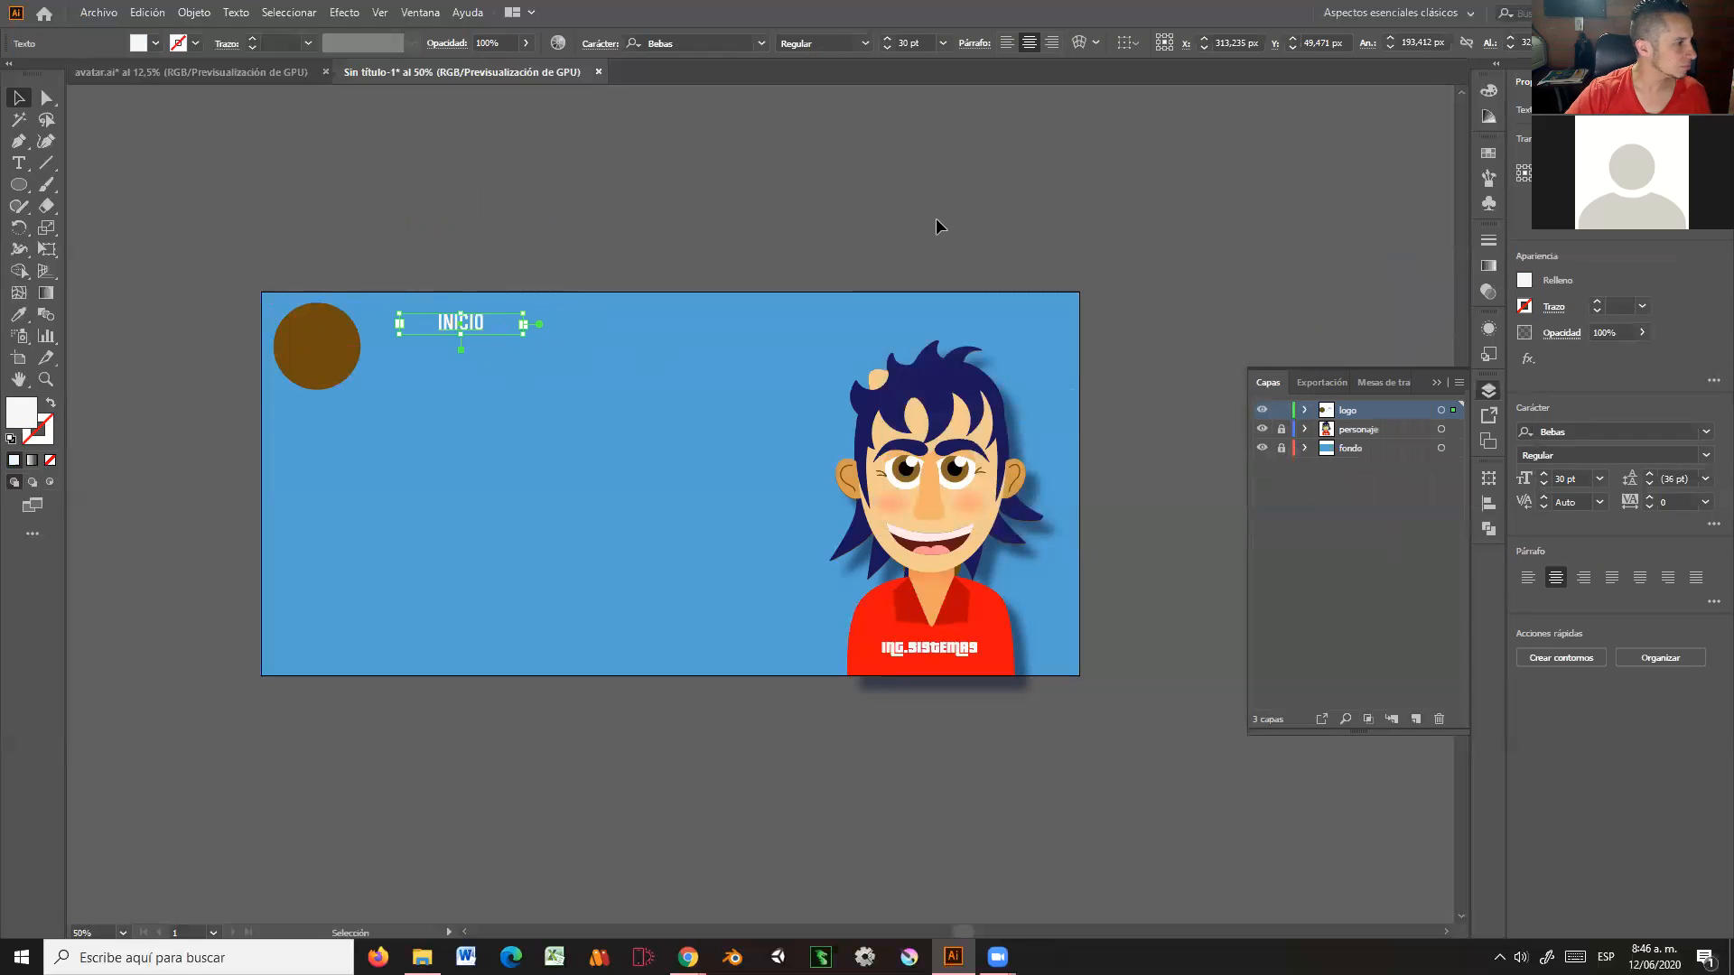
Step: Fill the circle in the artboard's upper left corner with dark teal blue 0E516B
click(323, 355)
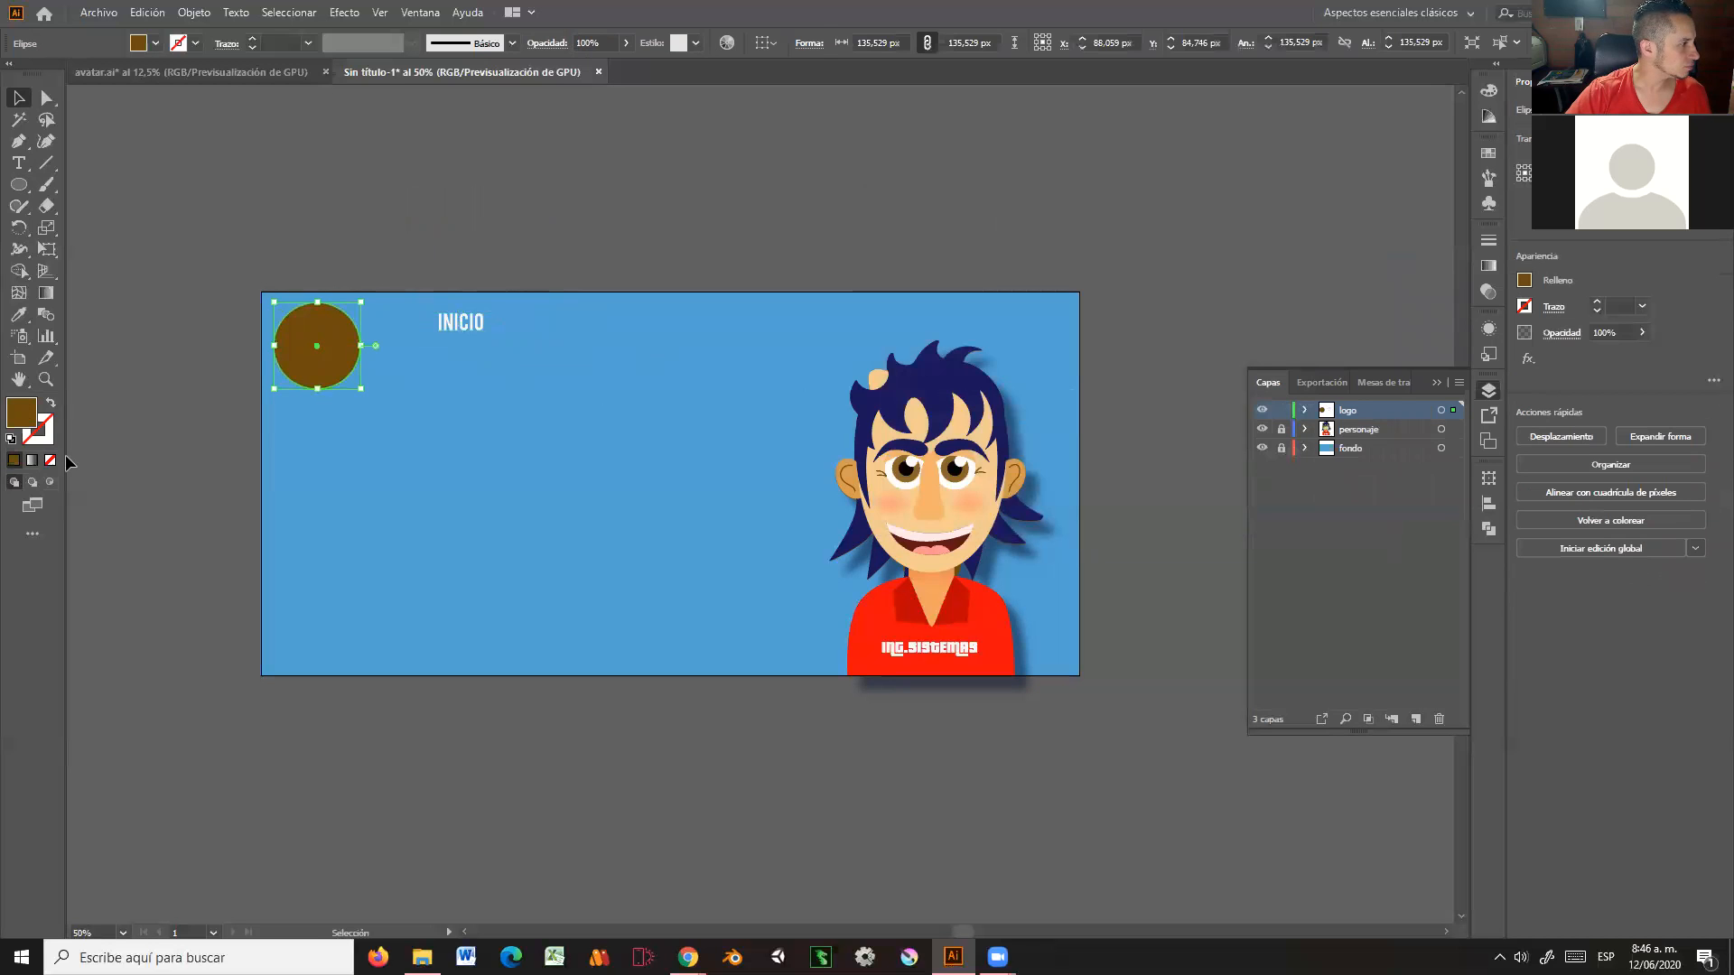
double_click(48, 423)
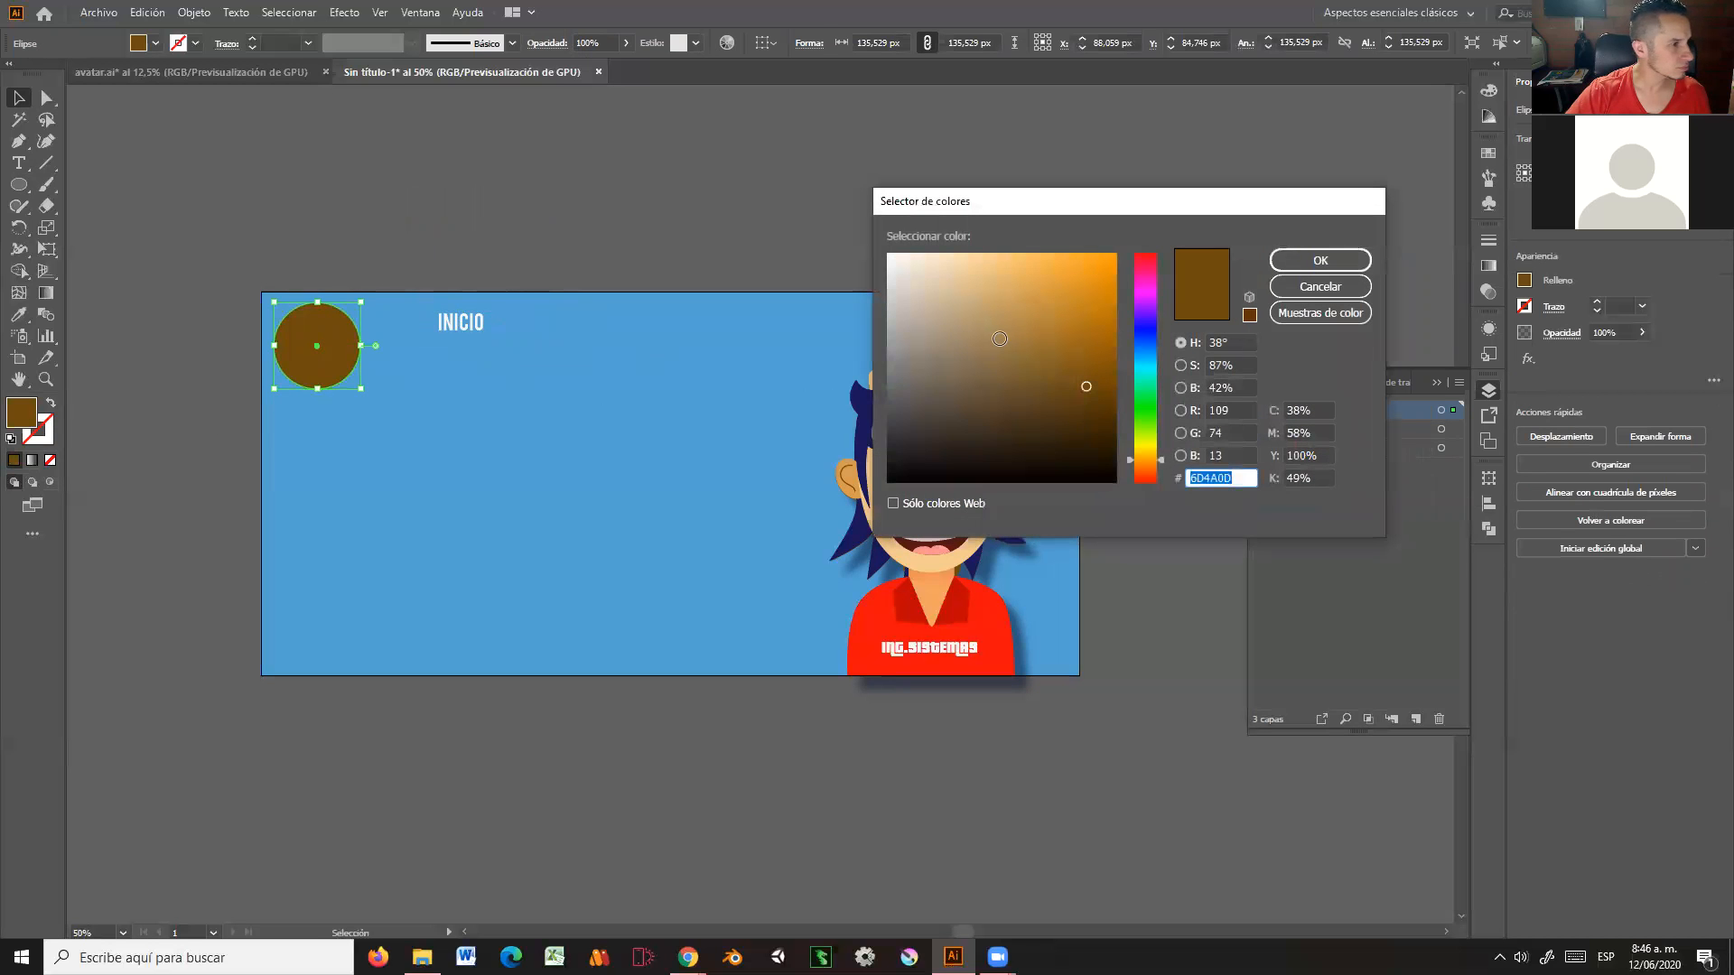
drag(1148, 316, 1148, 356)
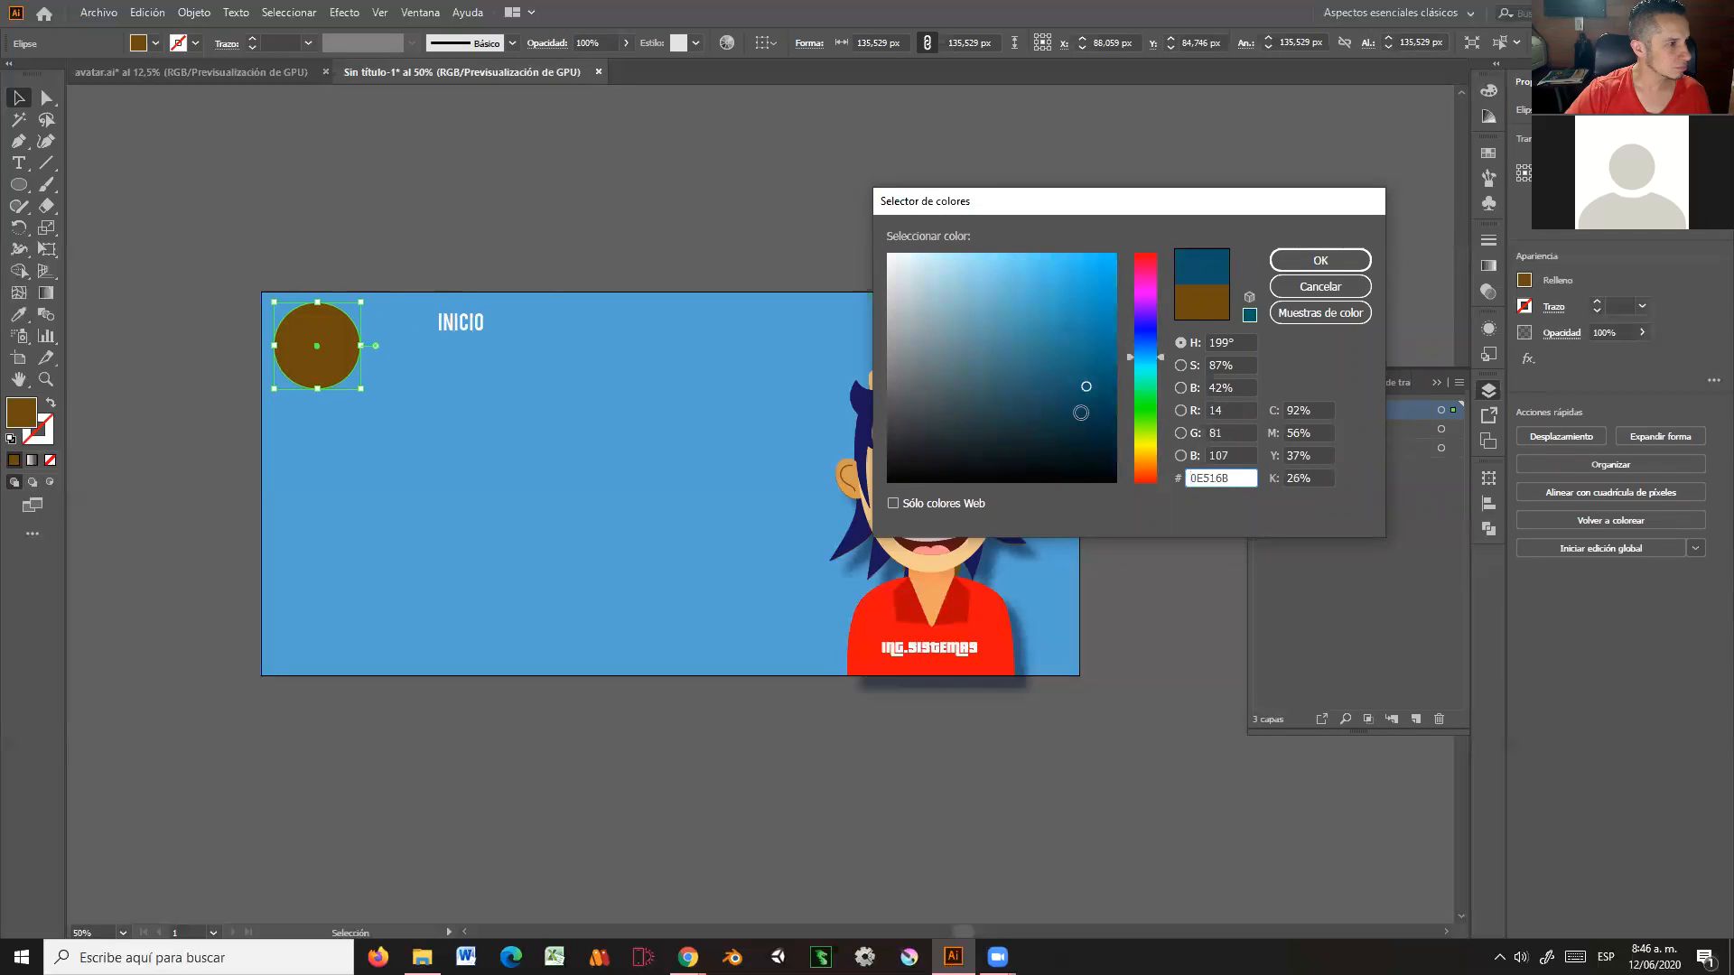
click(1320, 261)
click(668, 206)
Step: Draw a rounded rectangle of about 248 × 67 px with 12 px corners just above the artboard's upper edge
click(475, 324)
click(46, 380)
drag(315, 271, 1020, 422)
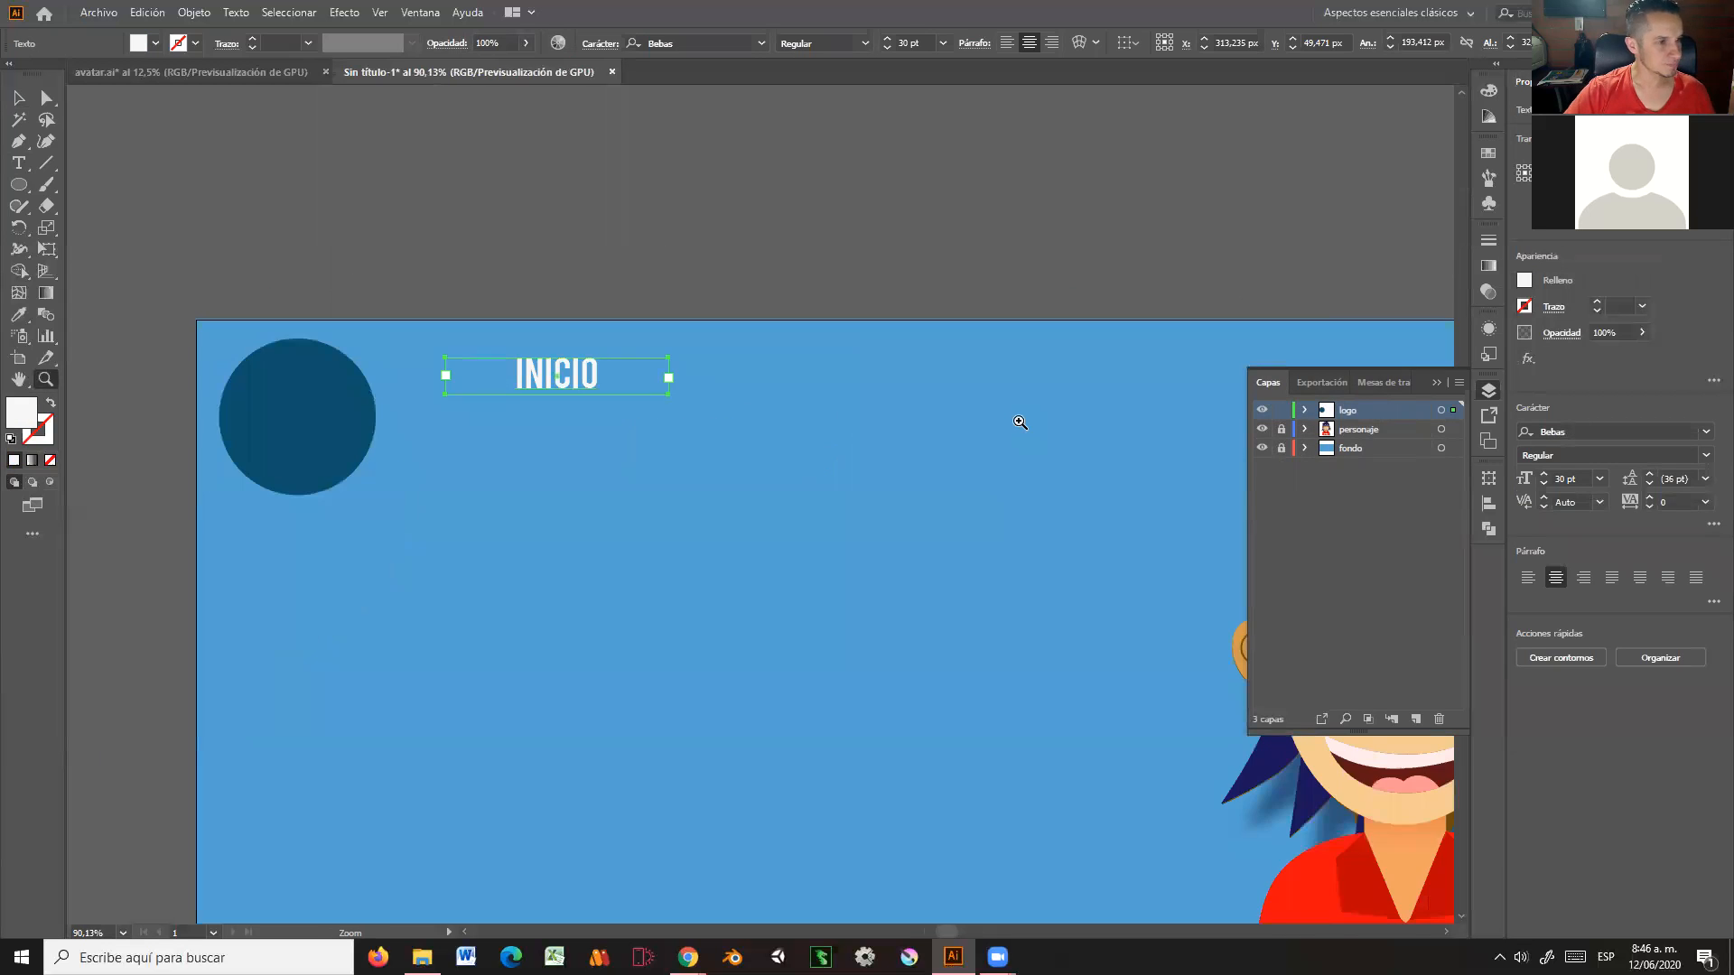
click(1437, 383)
scroll(1007, 523, right, 3)
scroll(907, 477, down, 1)
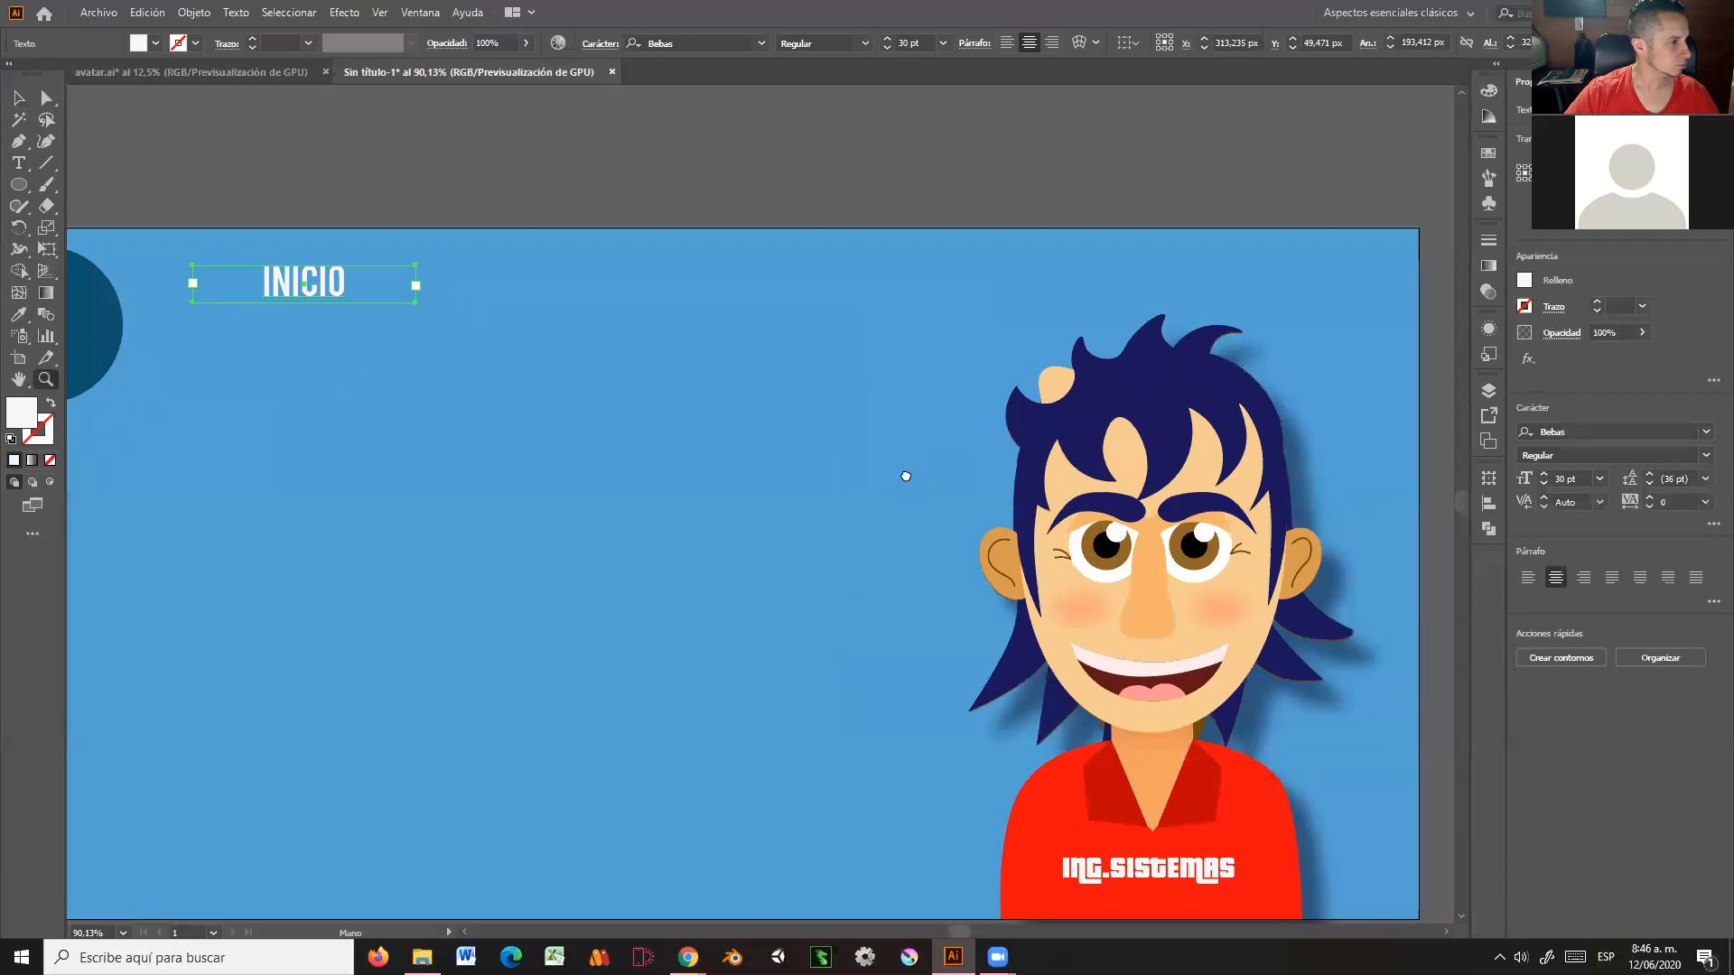
click(19, 97)
click(311, 246)
click(304, 309)
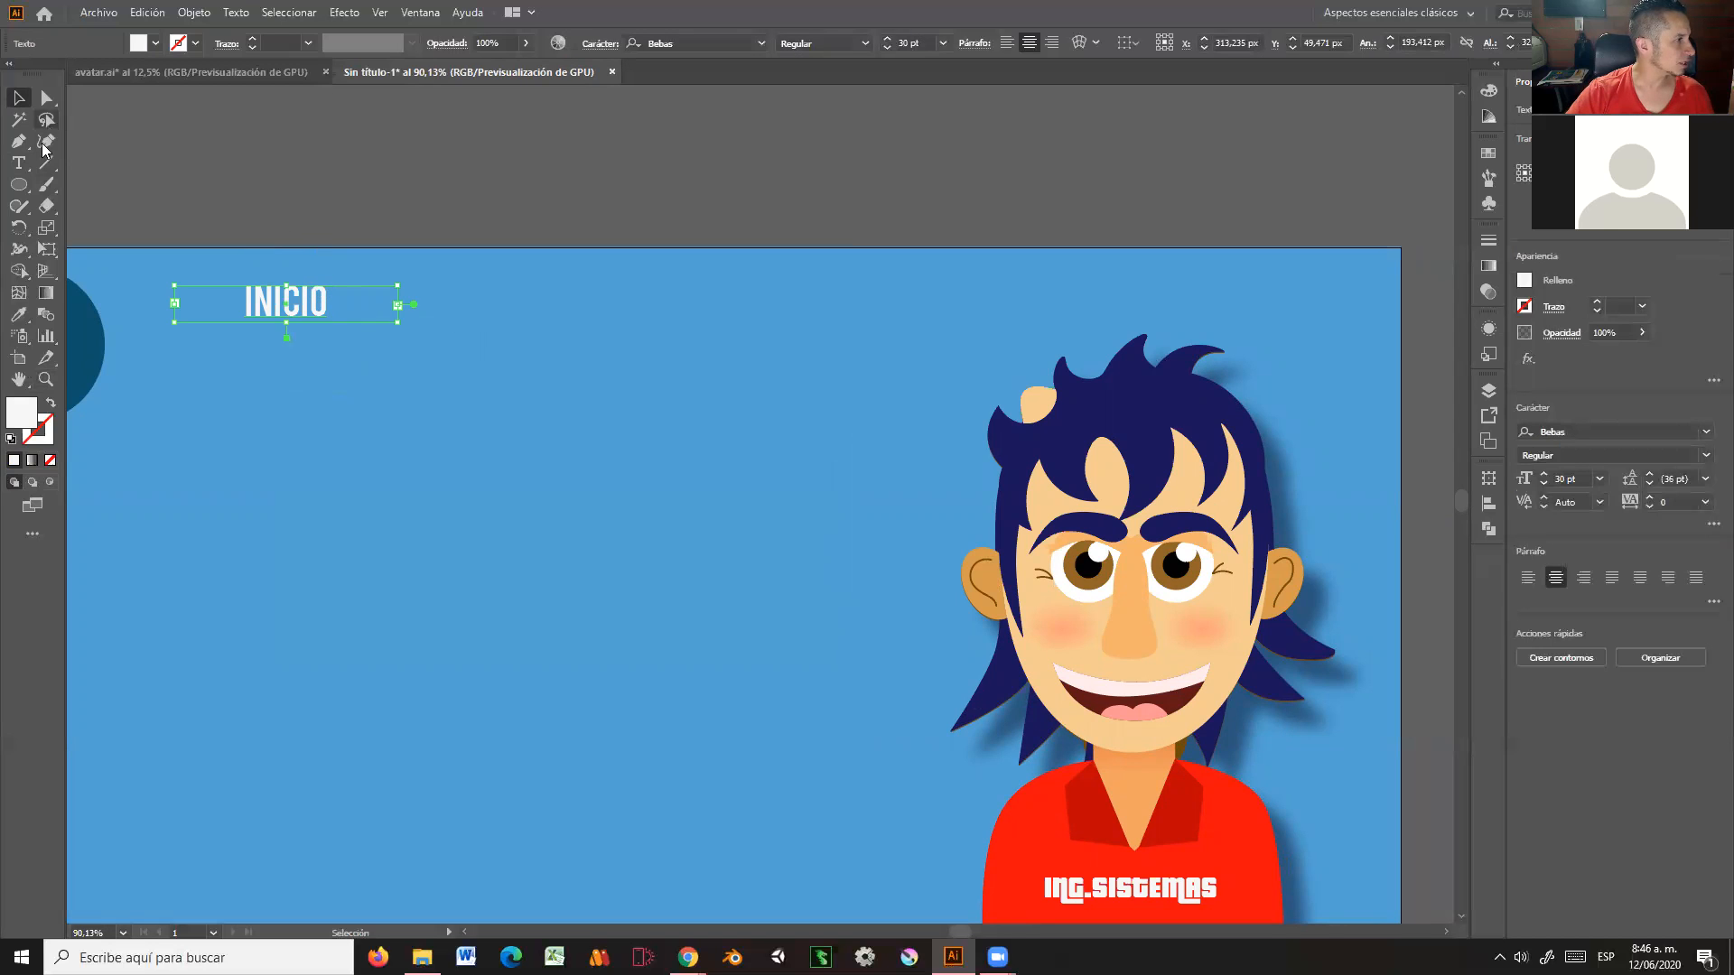
drag(25, 192, 132, 192)
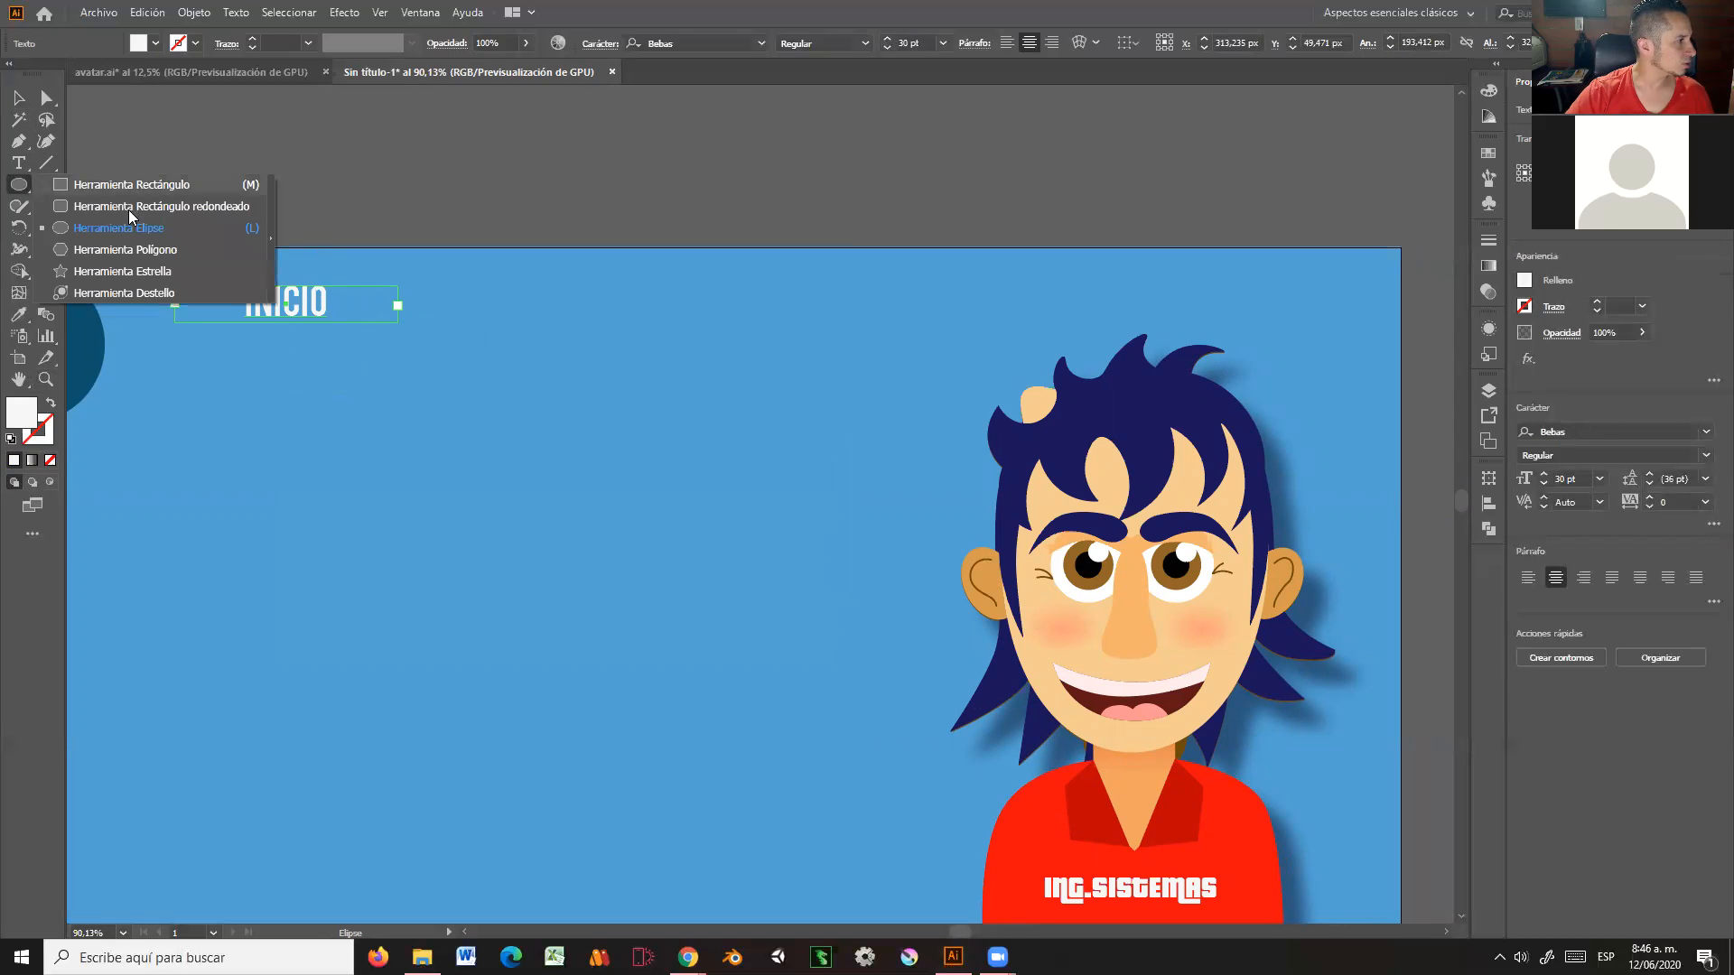
click(132, 207)
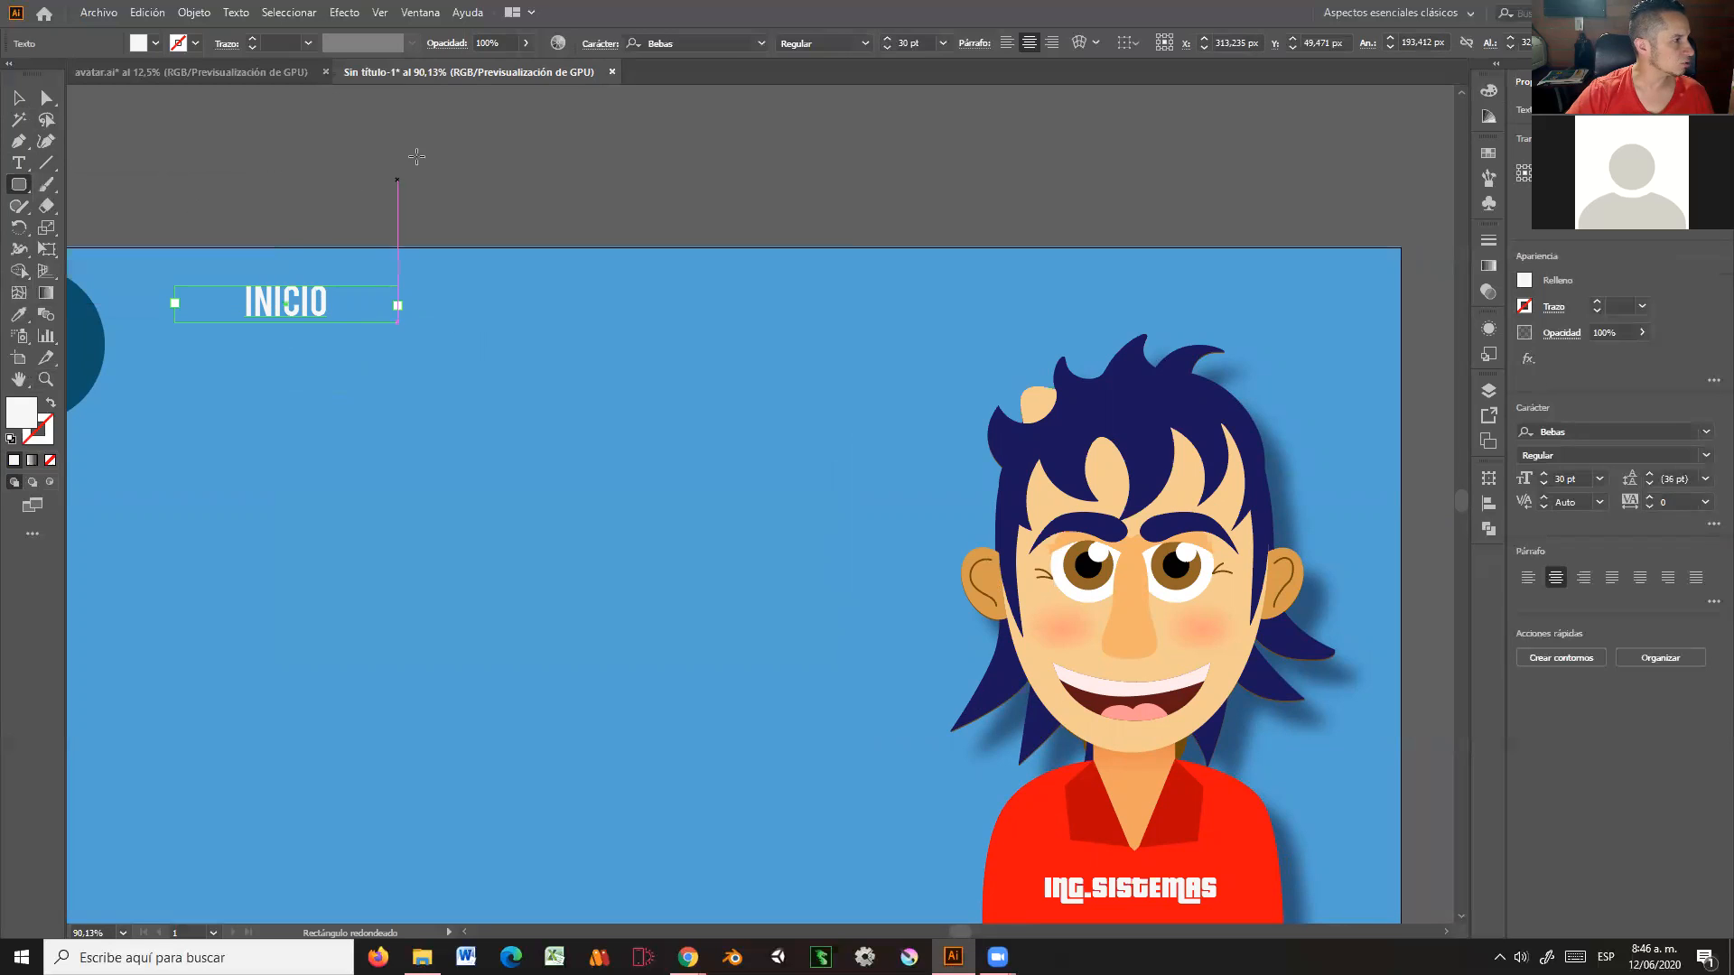
drag(642, 128, 928, 204)
click(19, 98)
click(545, 165)
click(741, 169)
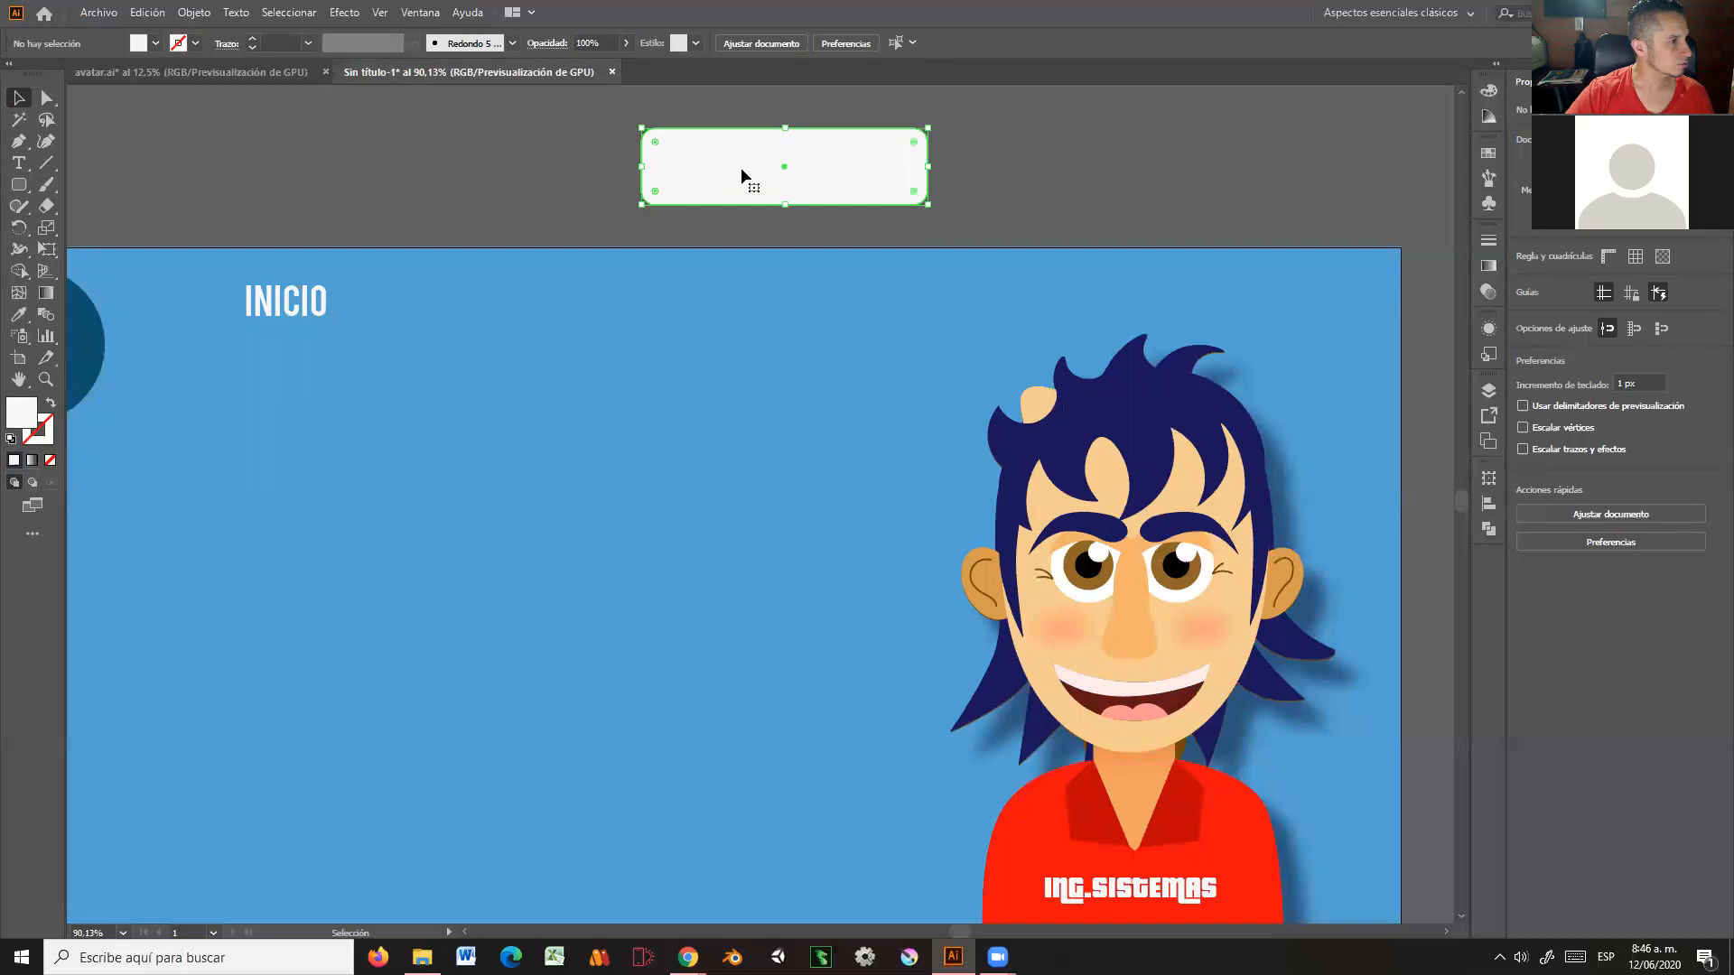
Step: Fill the rounded rectangle with a white-to-black linear gradient at a 90° angle
click(45, 293)
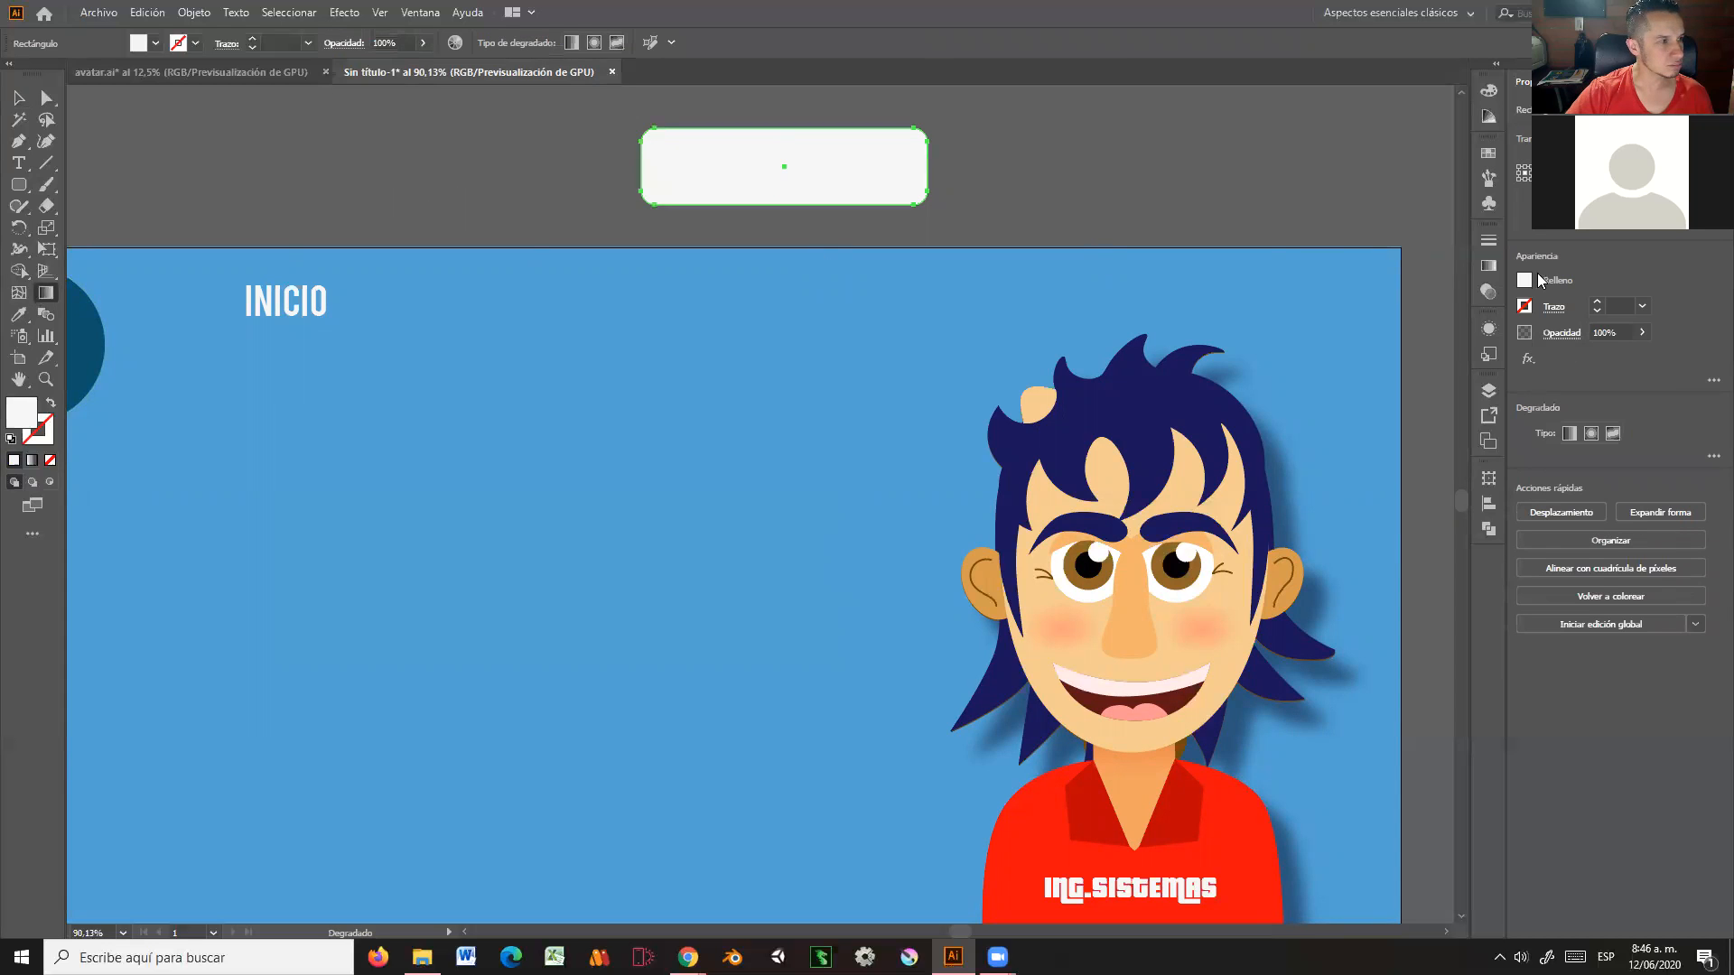
click(1491, 267)
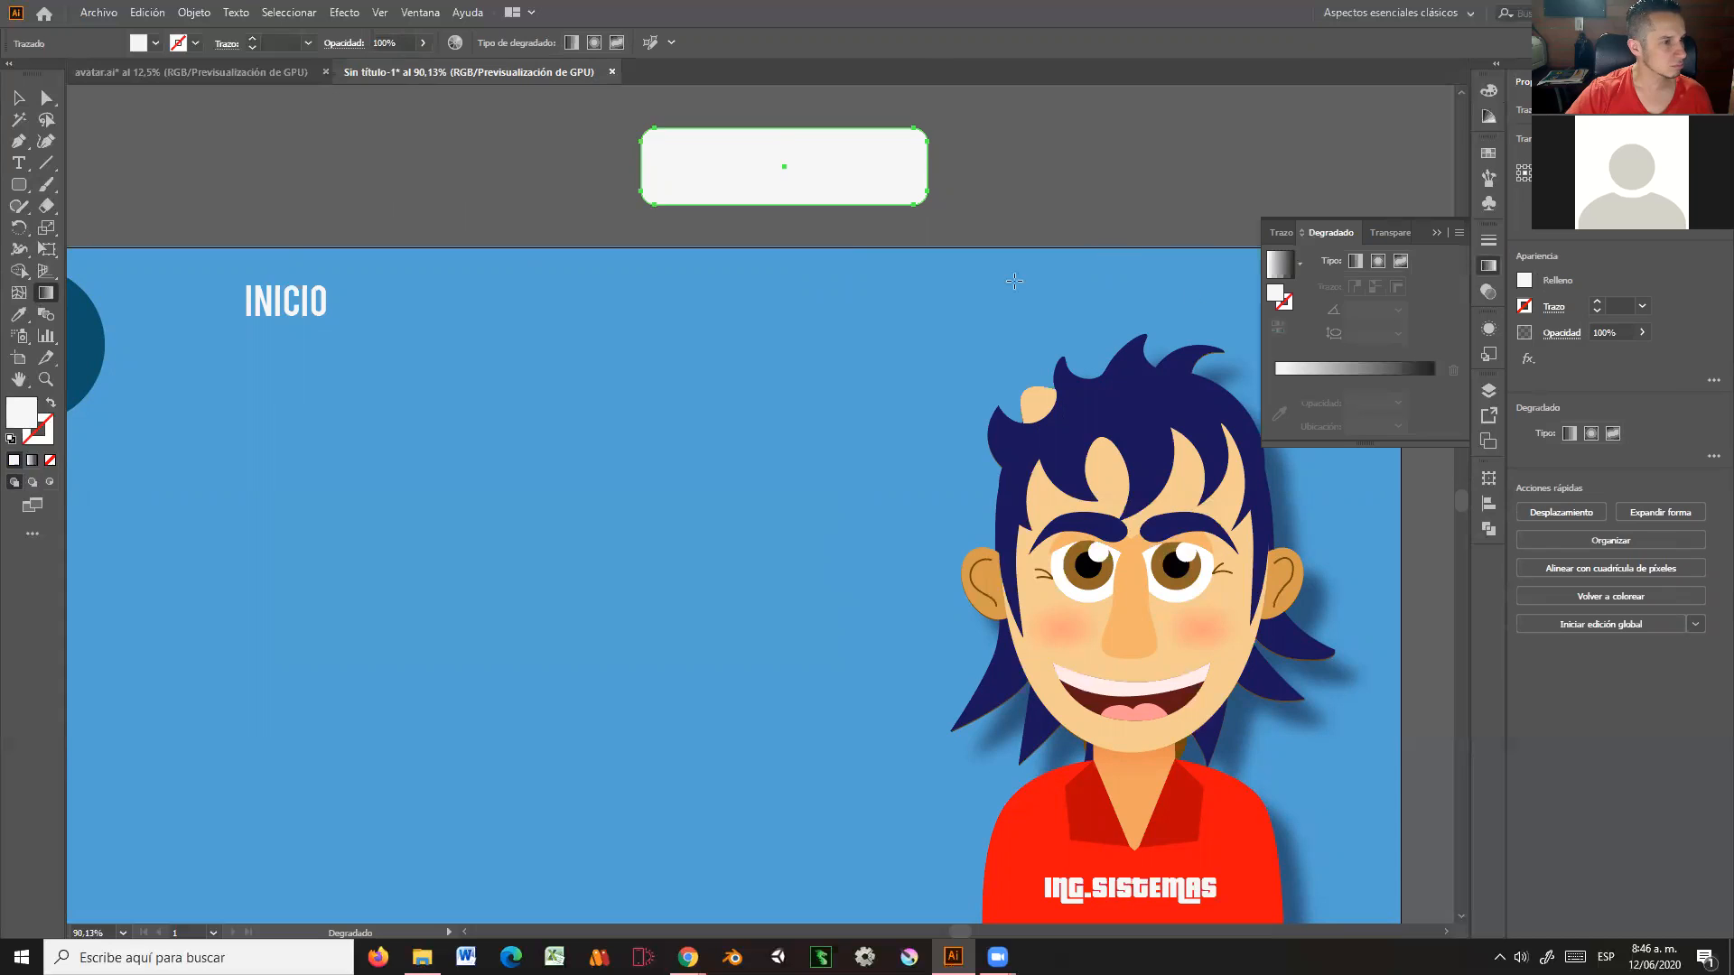
click(1339, 369)
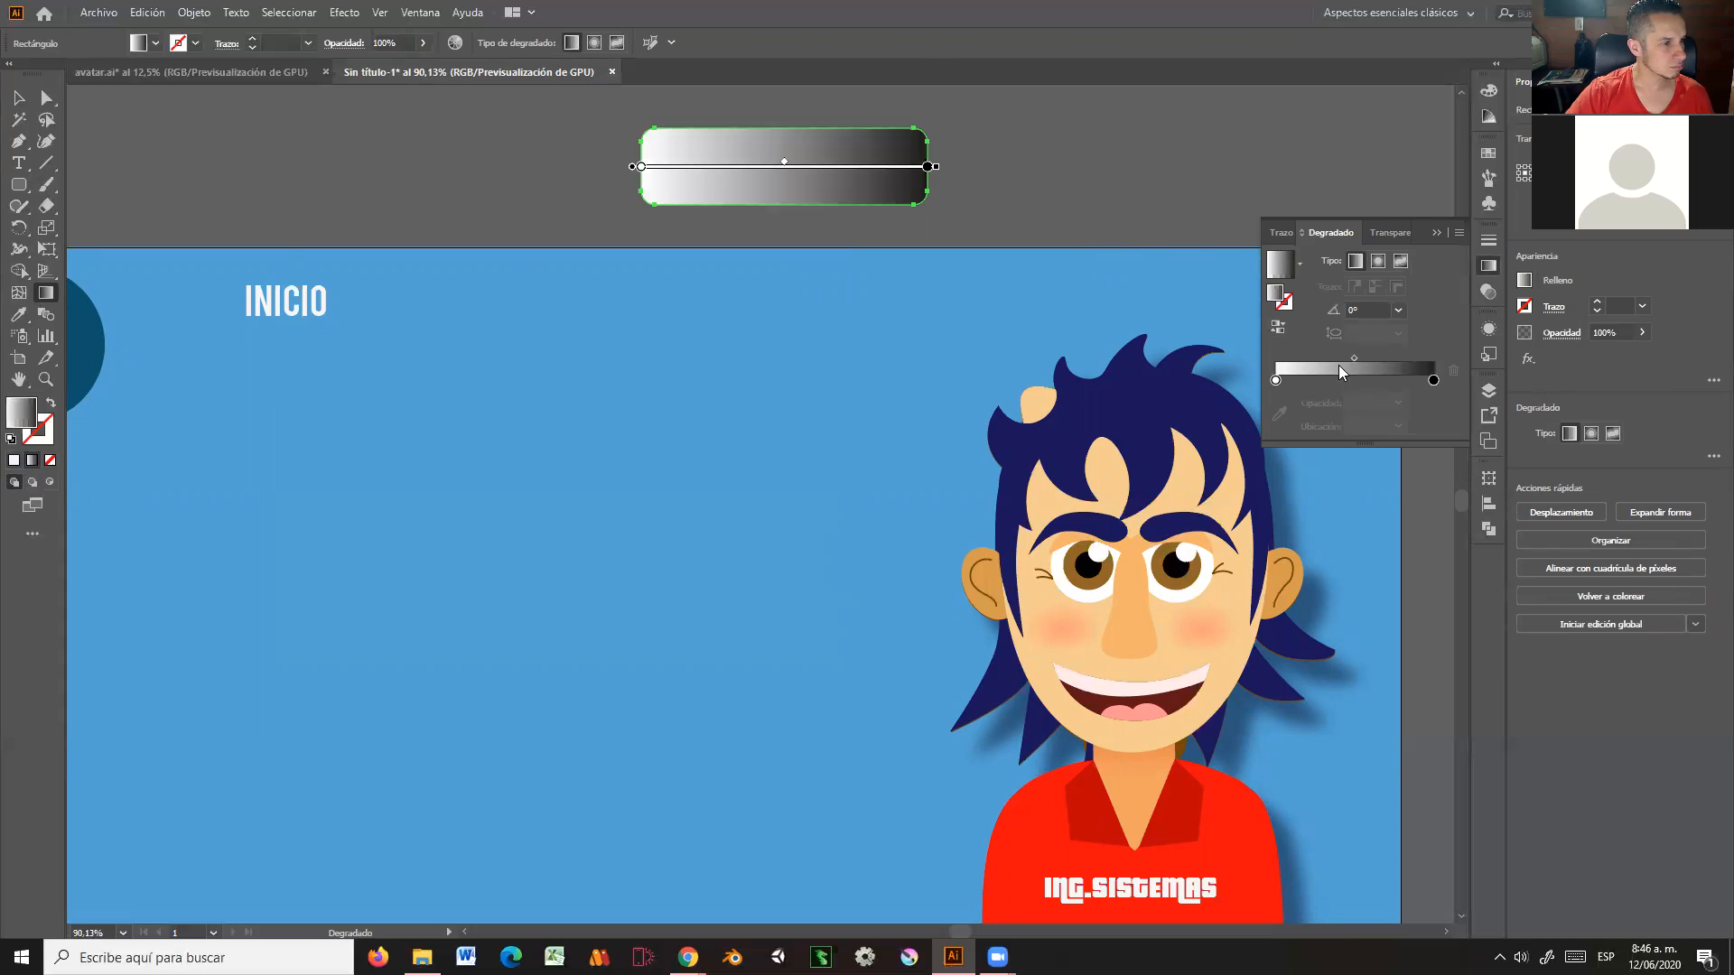
click(1399, 310)
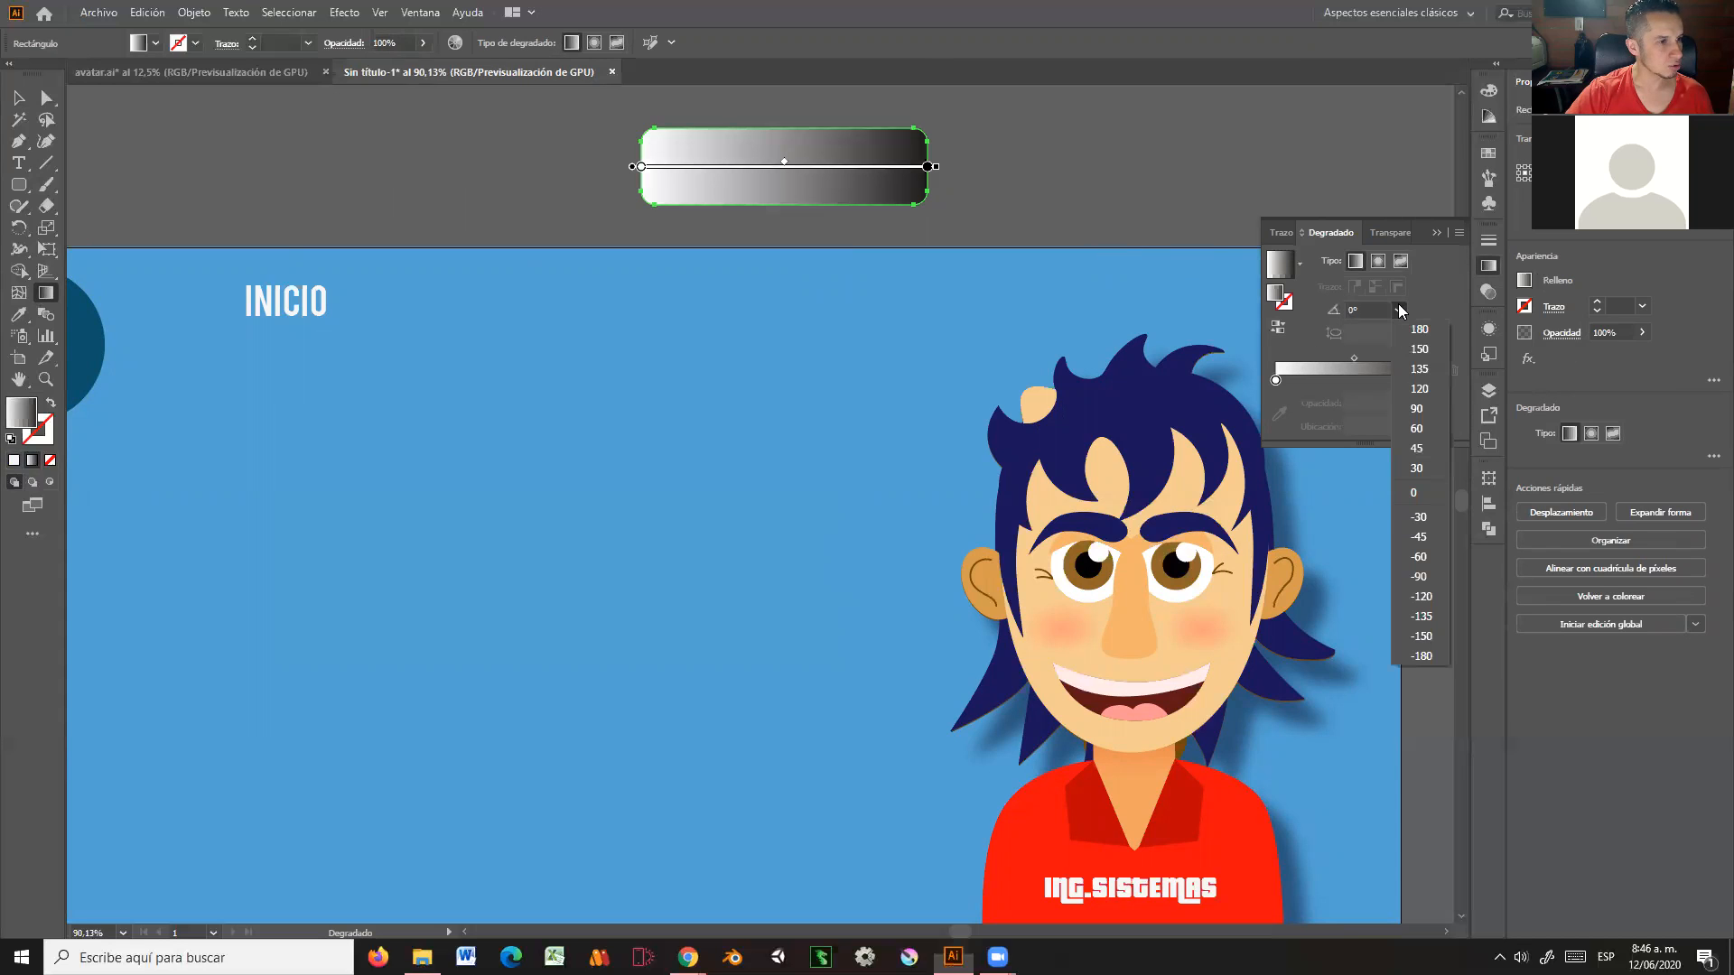
click(1425, 409)
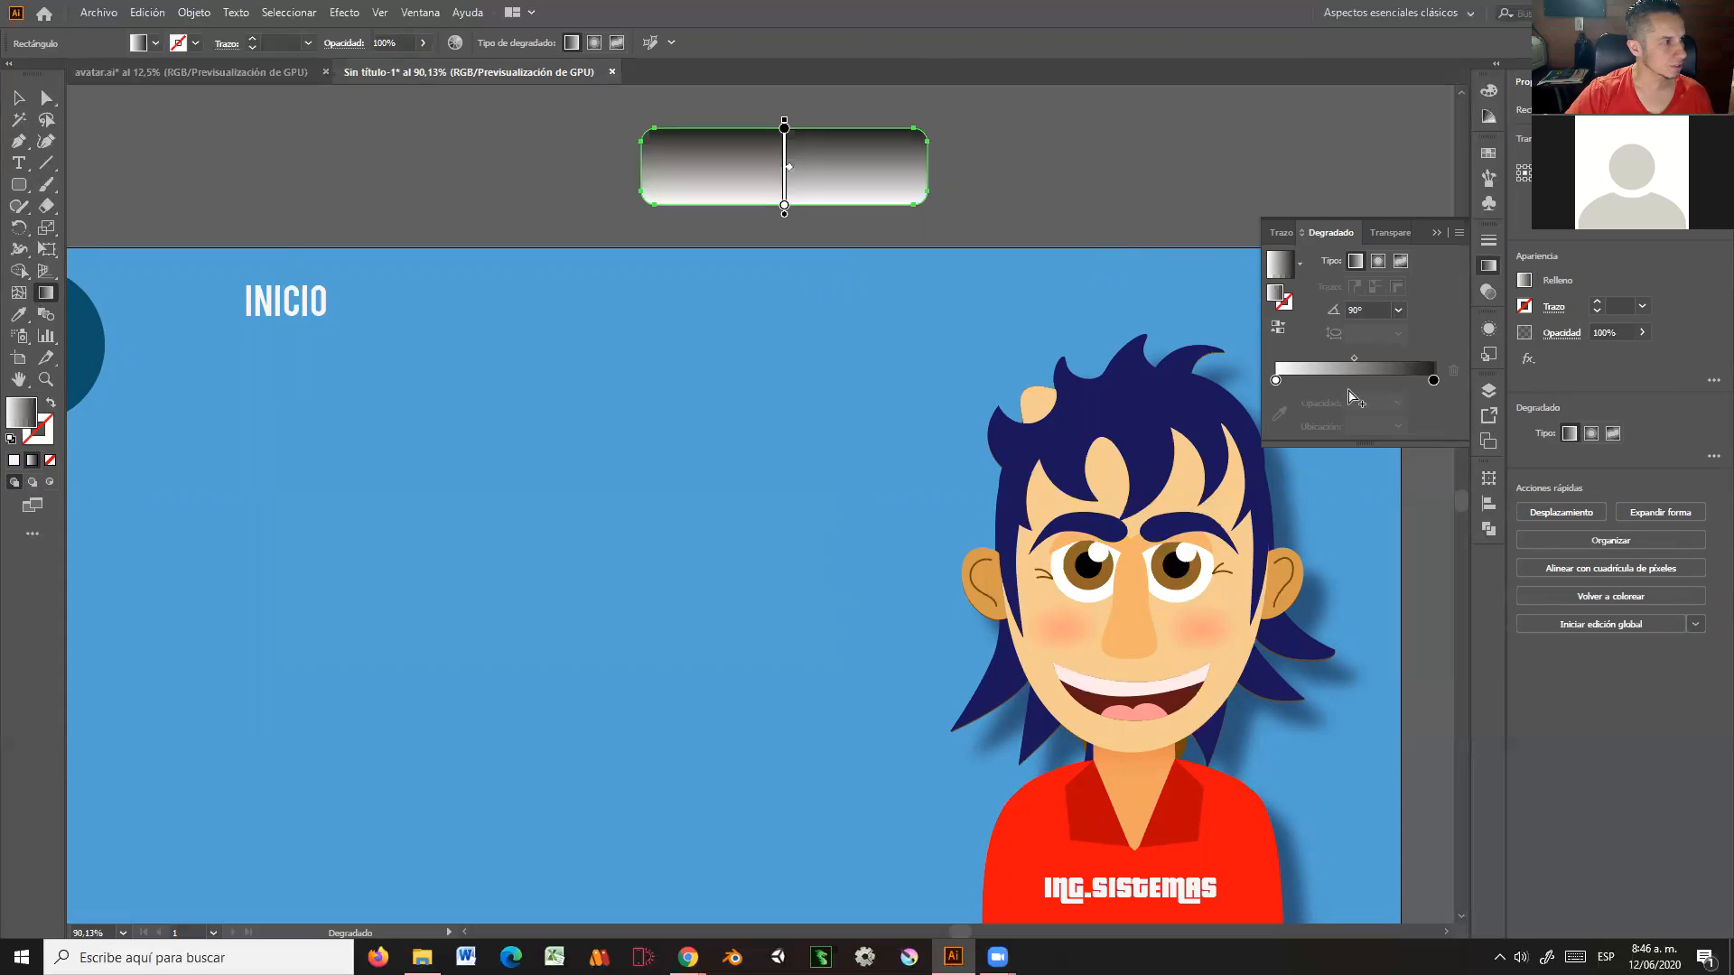
Step: Change the black end stop of the rectangle's gradient to light blue 2AAEFF
click(1434, 381)
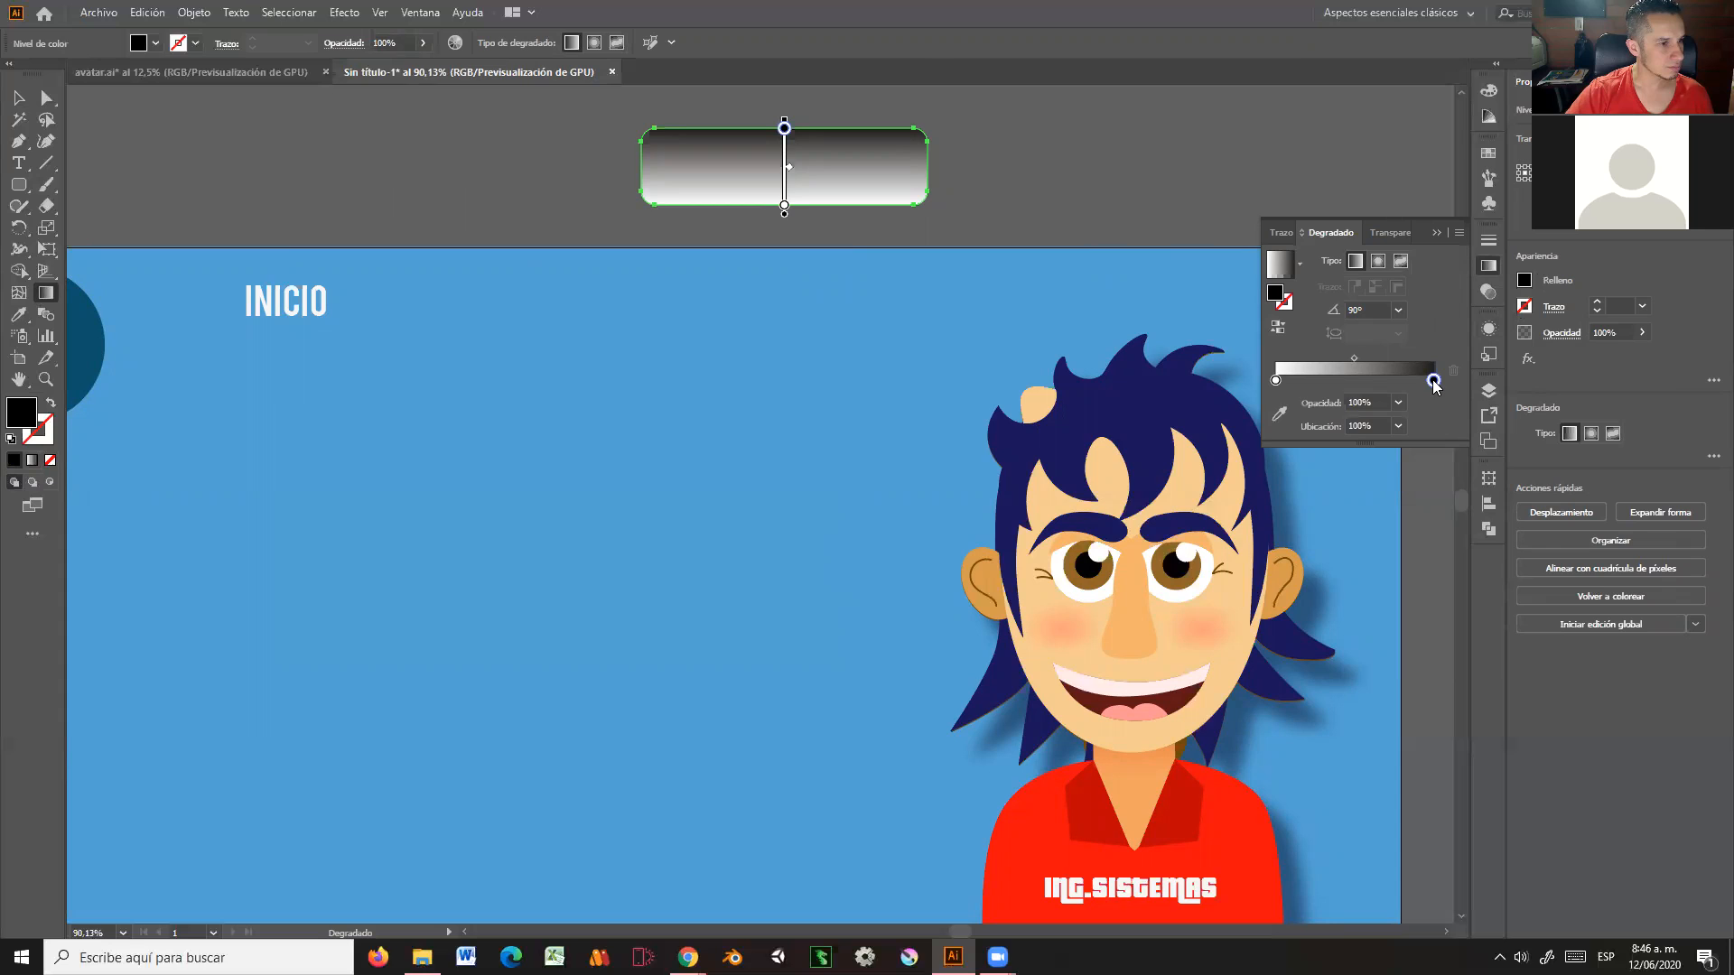
double_click(1435, 381)
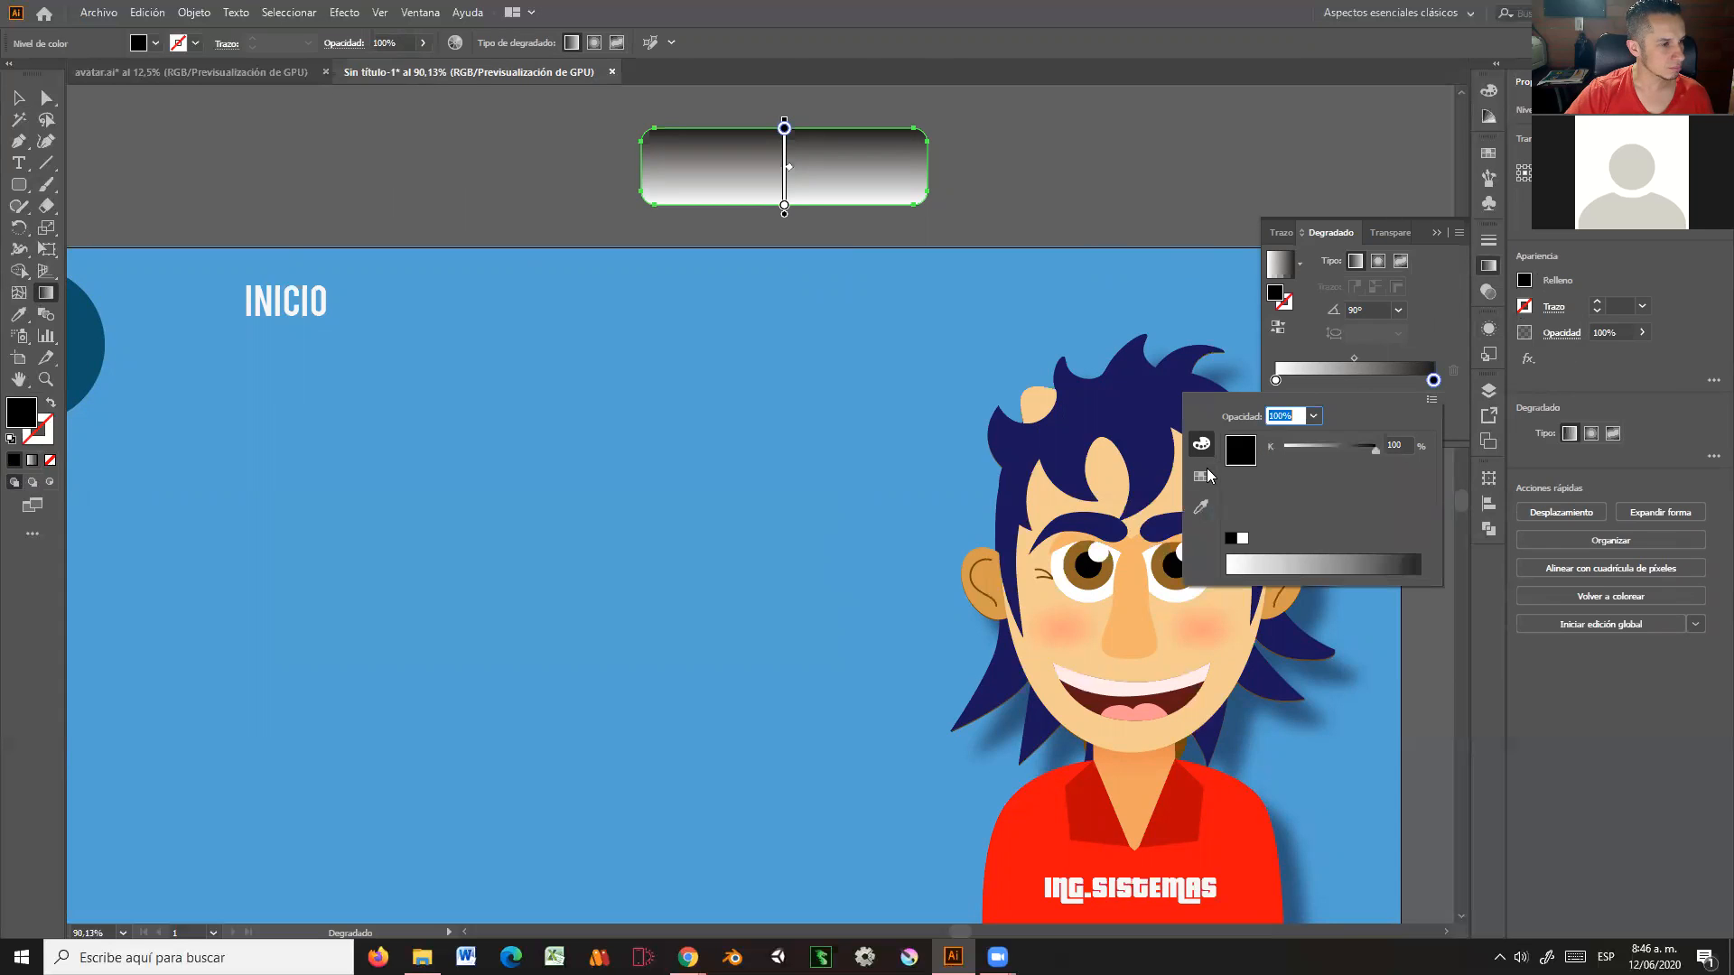
click(1201, 476)
click(1318, 440)
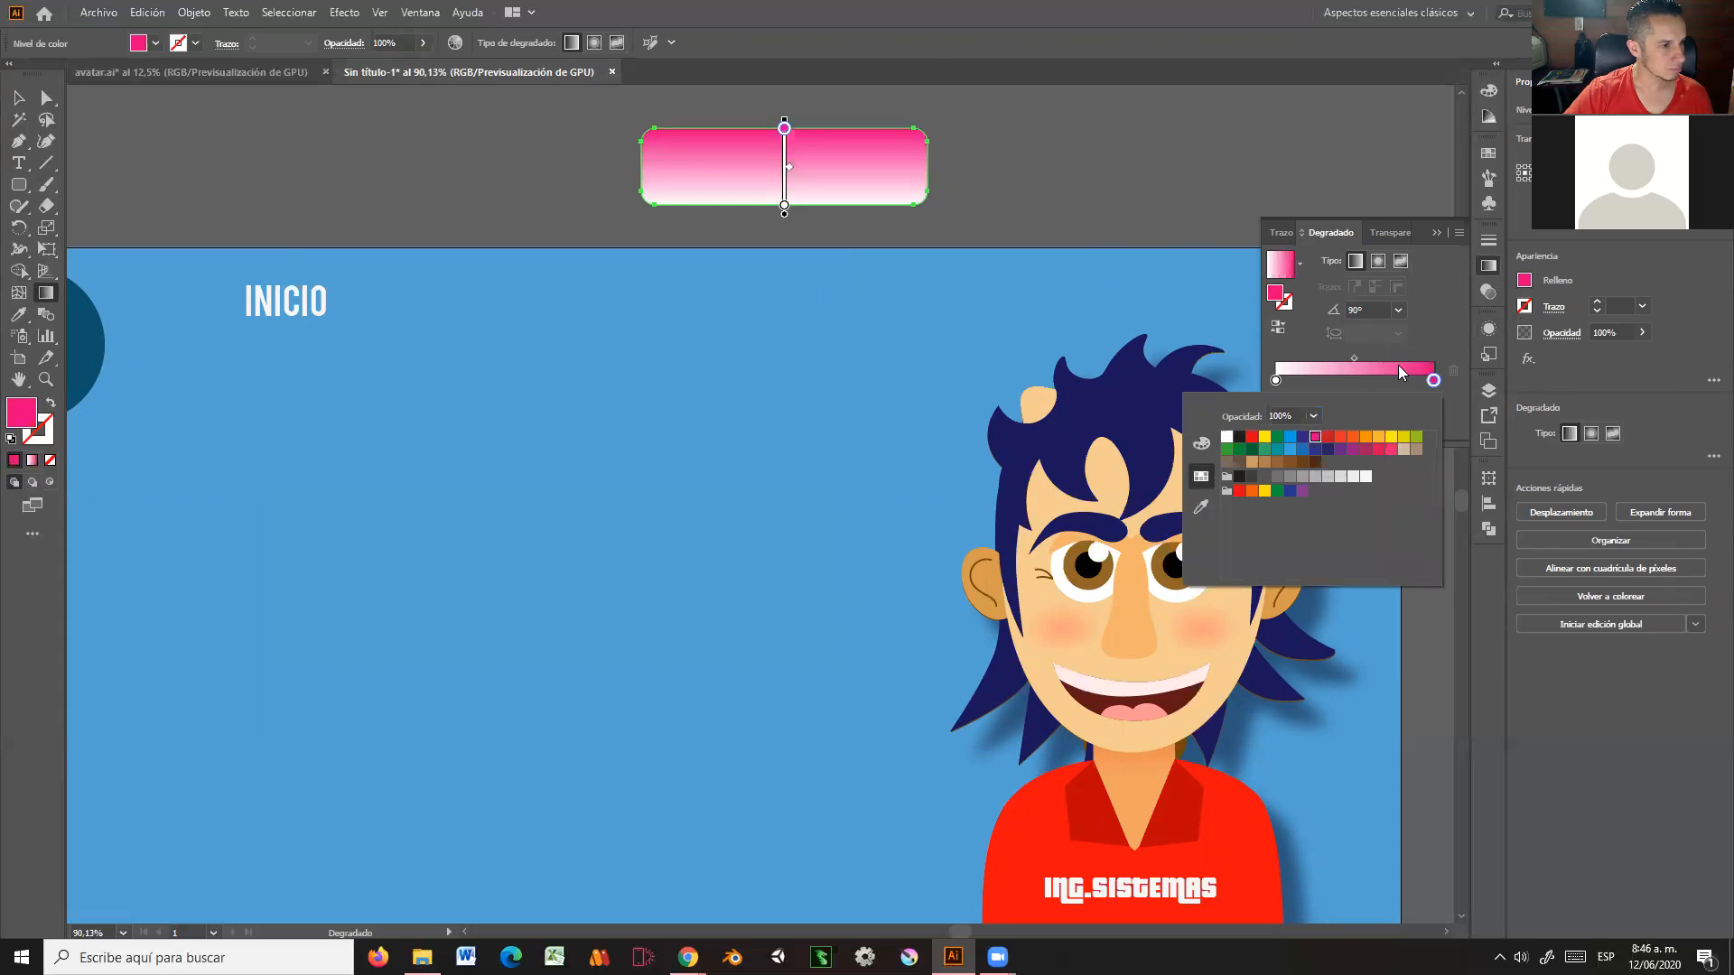
click(1426, 343)
double_click(1433, 382)
click(1201, 446)
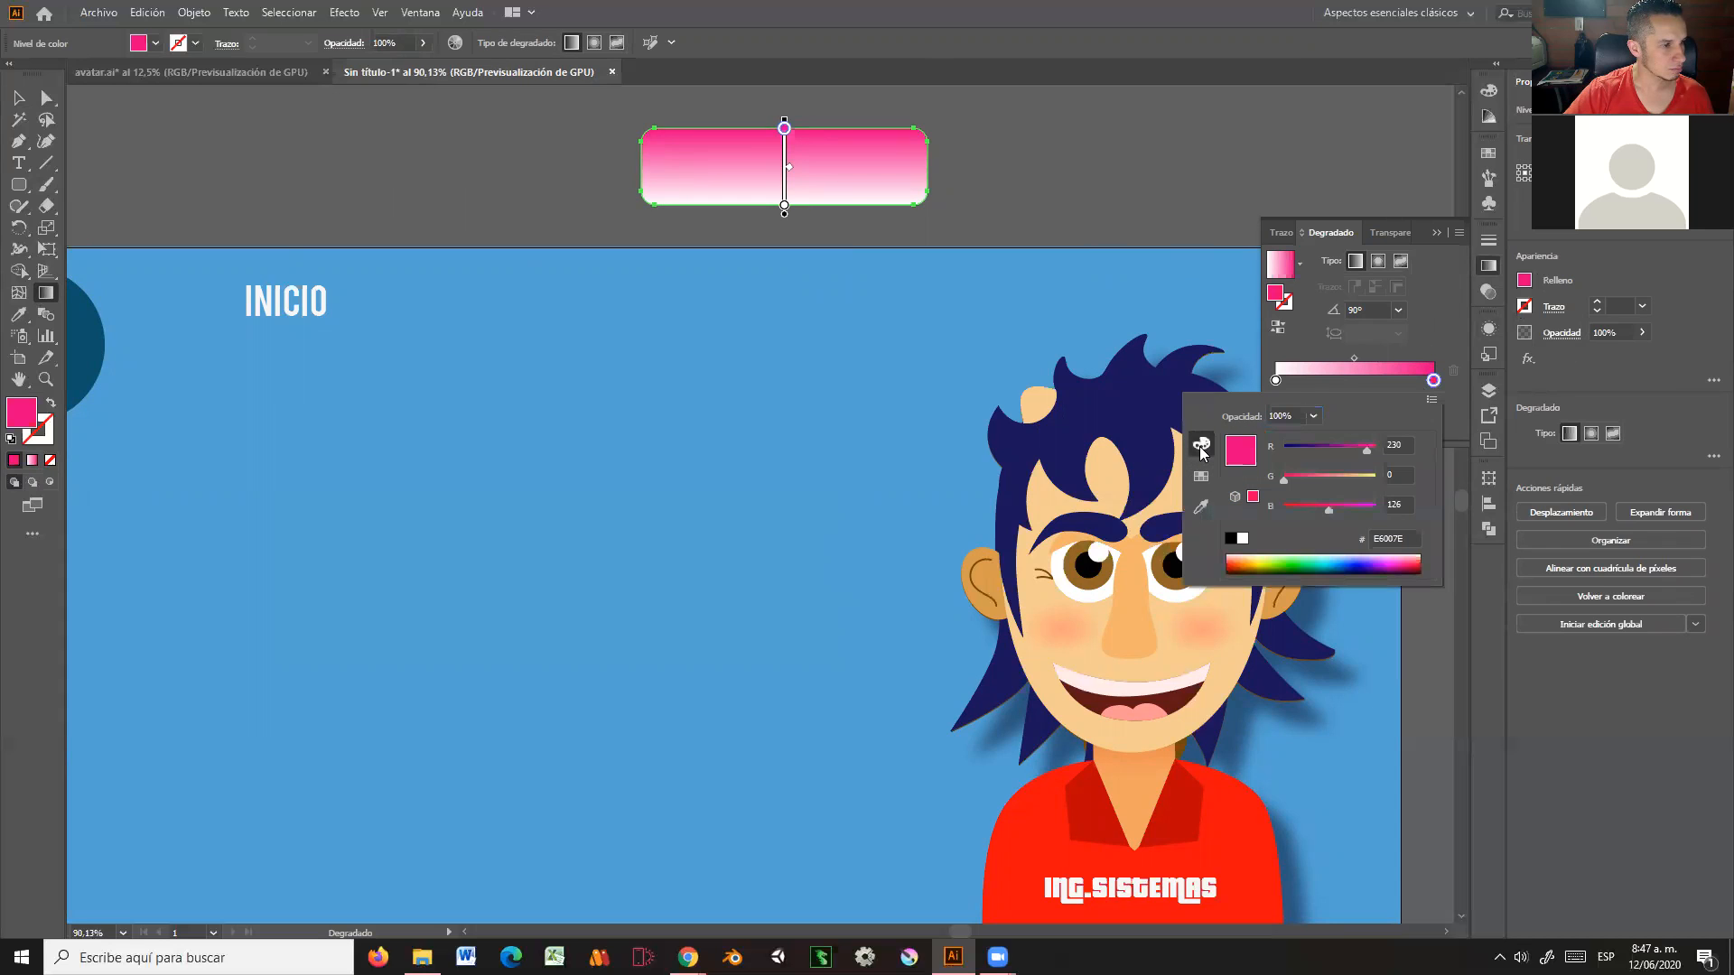
click(1353, 560)
drag(1355, 557, 1341, 554)
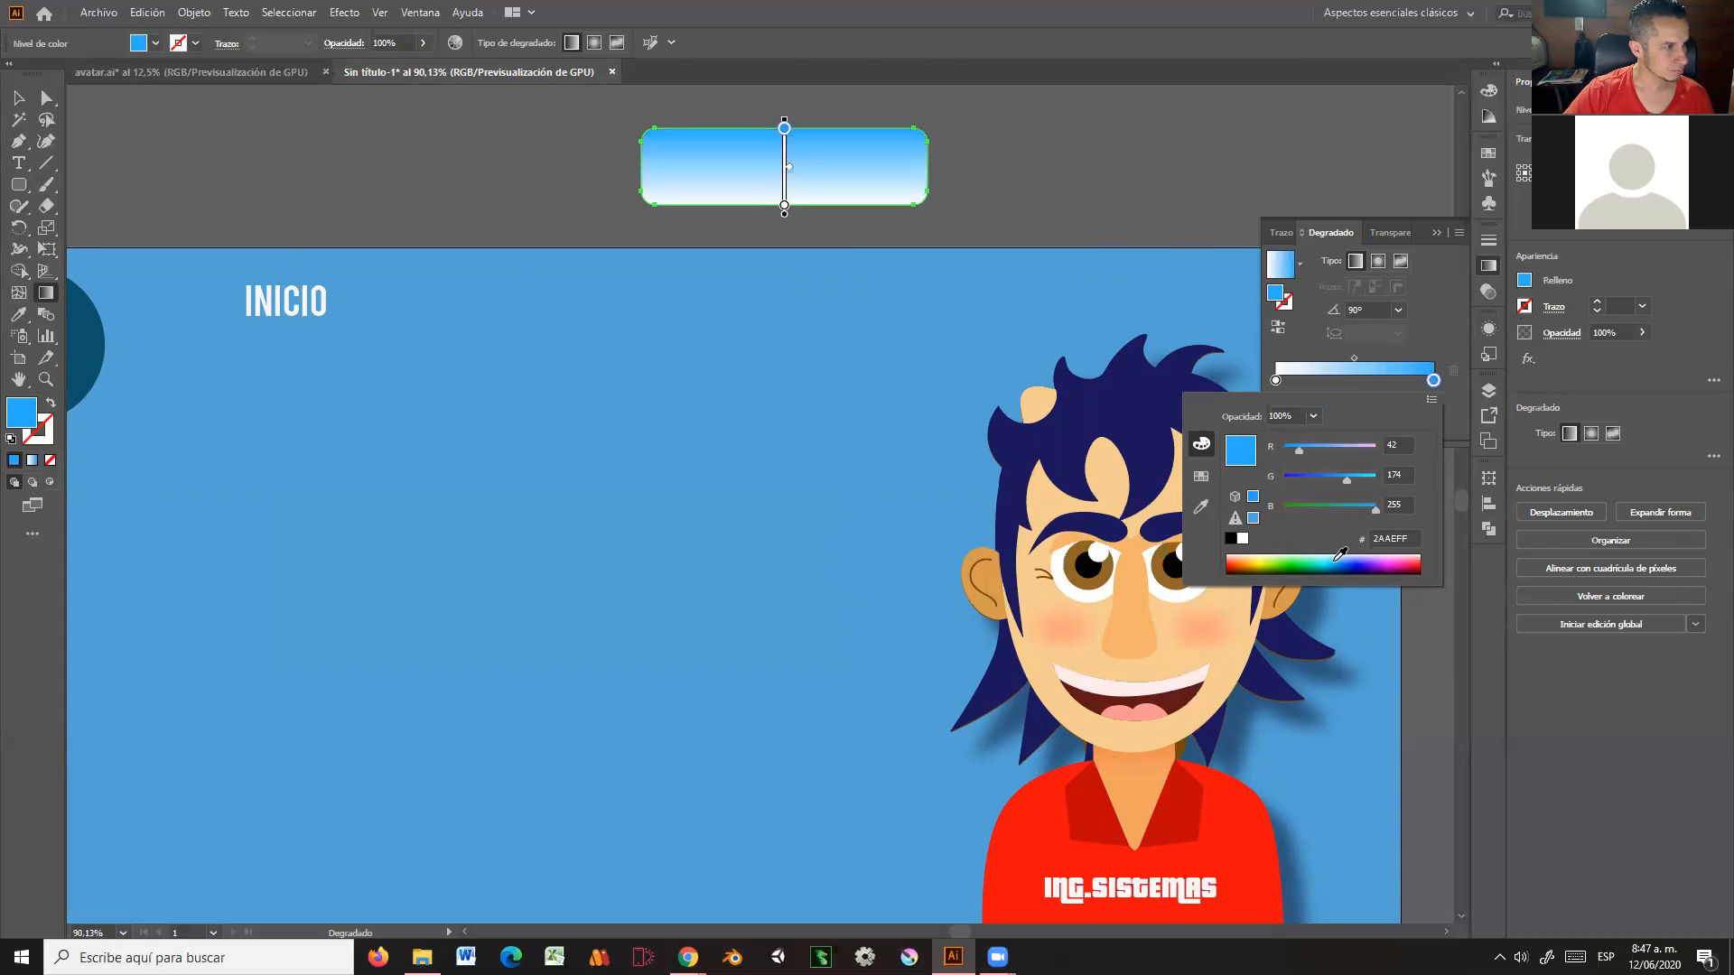
Step: Change the white start stop of the rectangle's gradient to the medium blue swatch 1D71B8
click(1276, 381)
click(1277, 381)
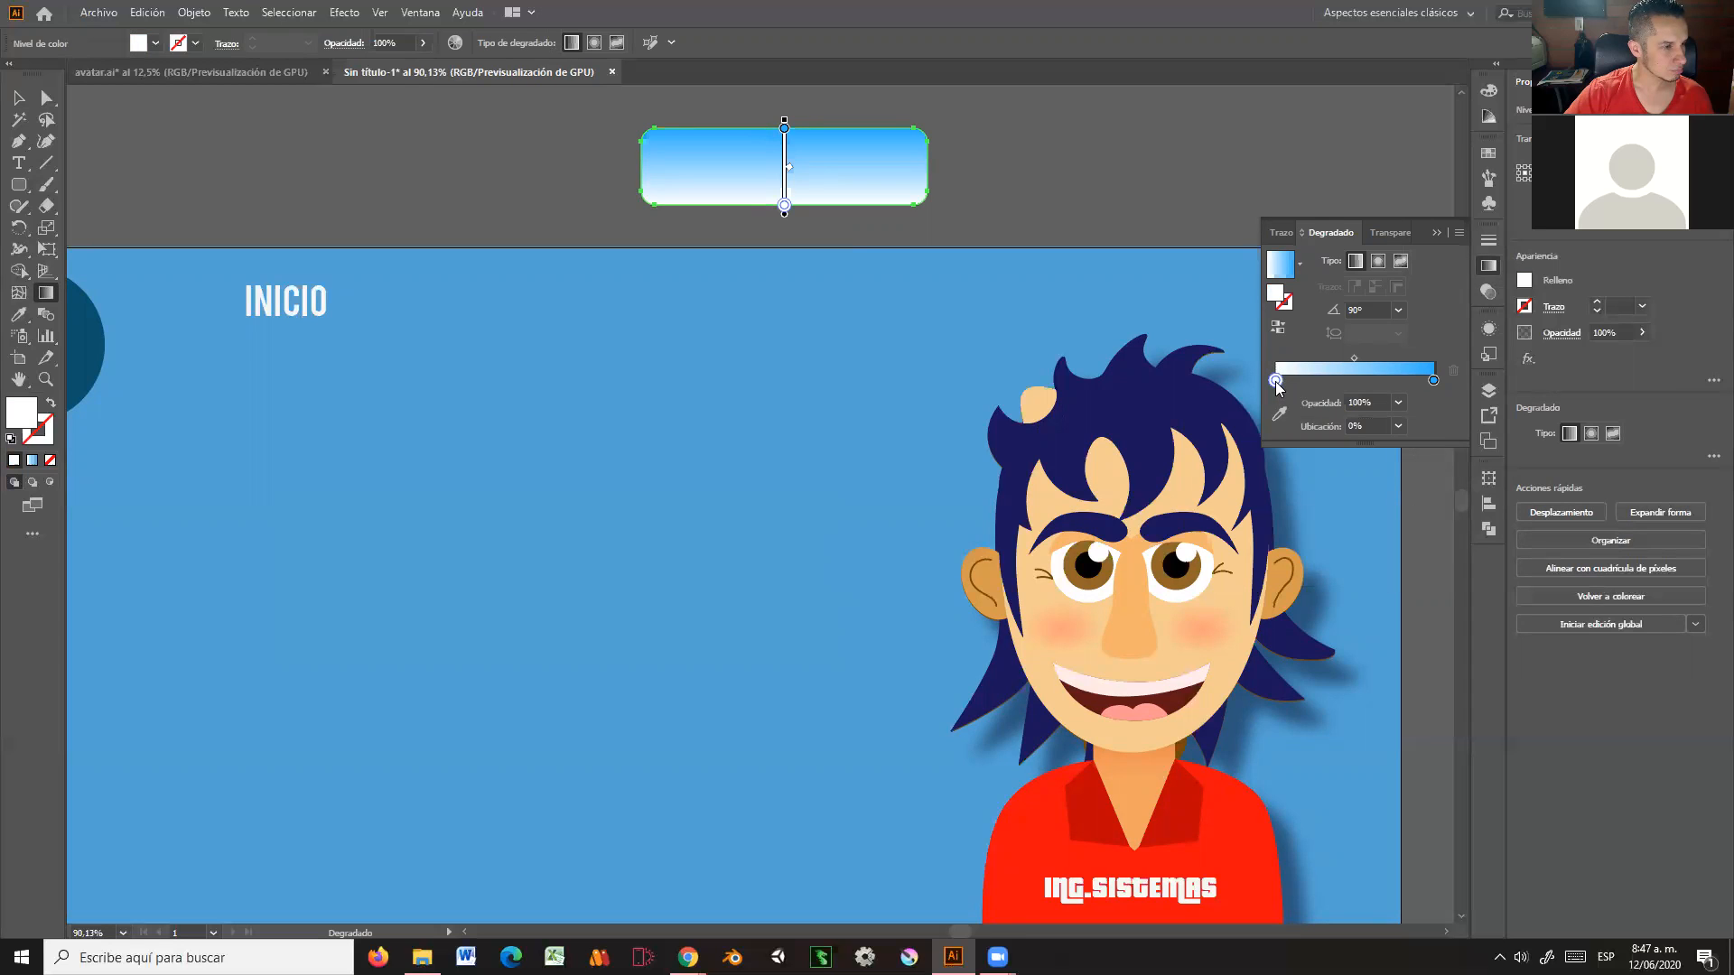
double_click(1277, 380)
click(1202, 476)
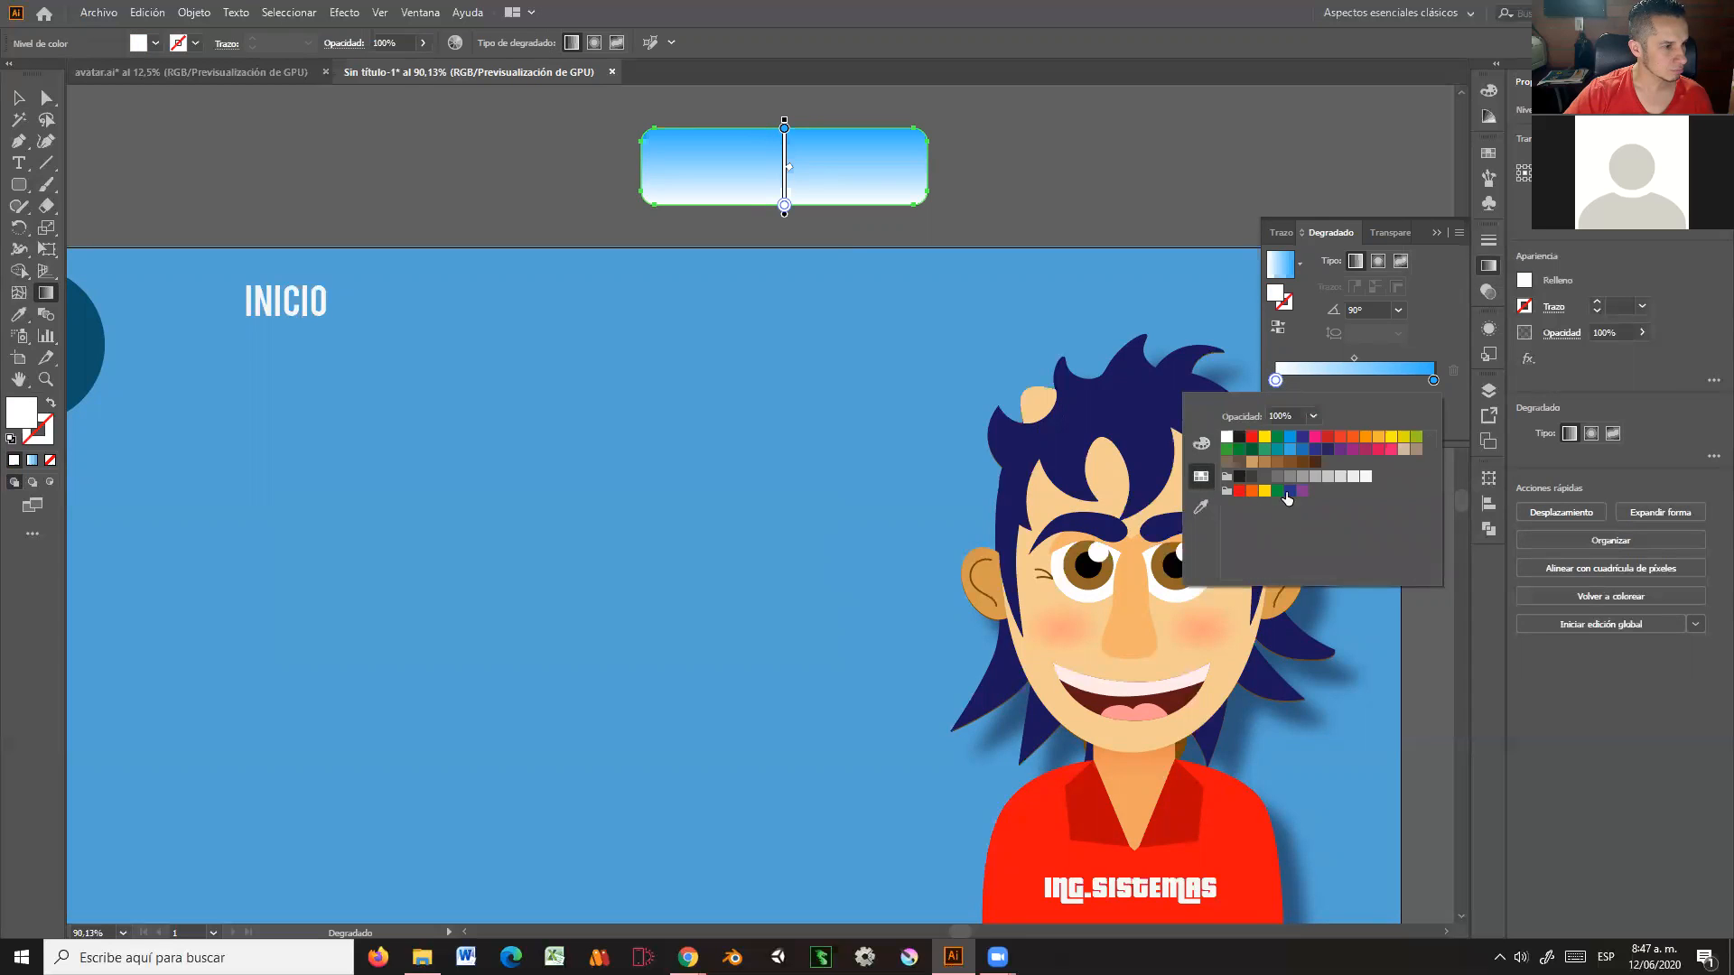
click(1288, 441)
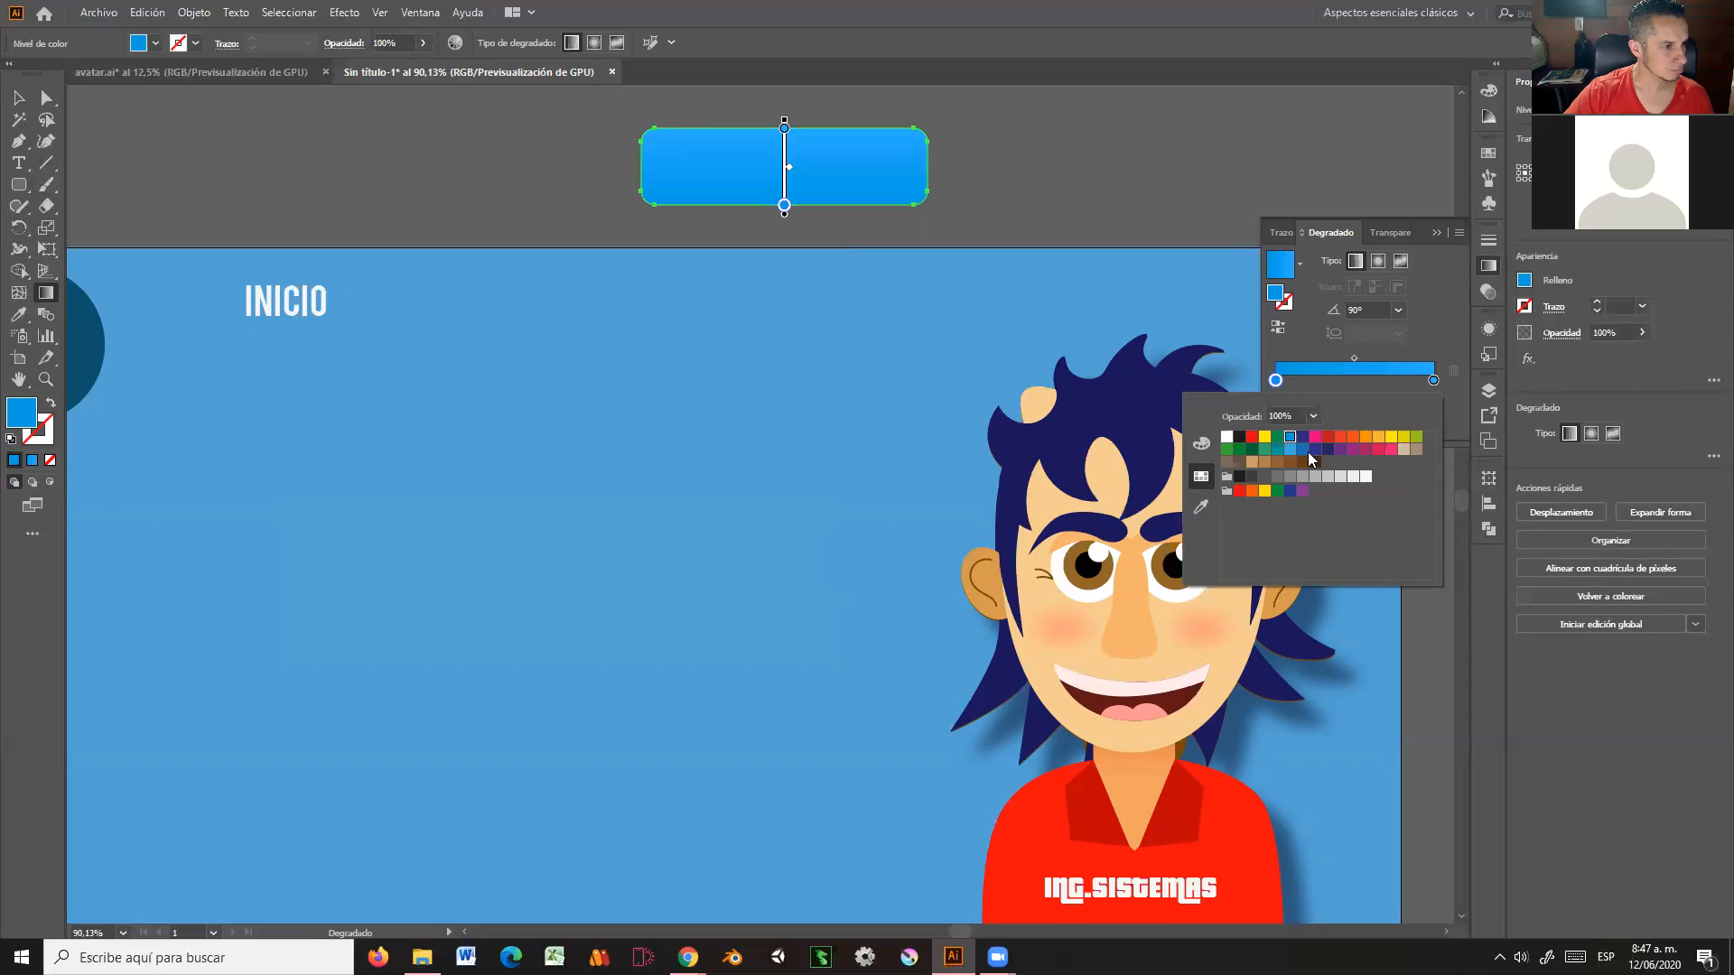
click(1303, 450)
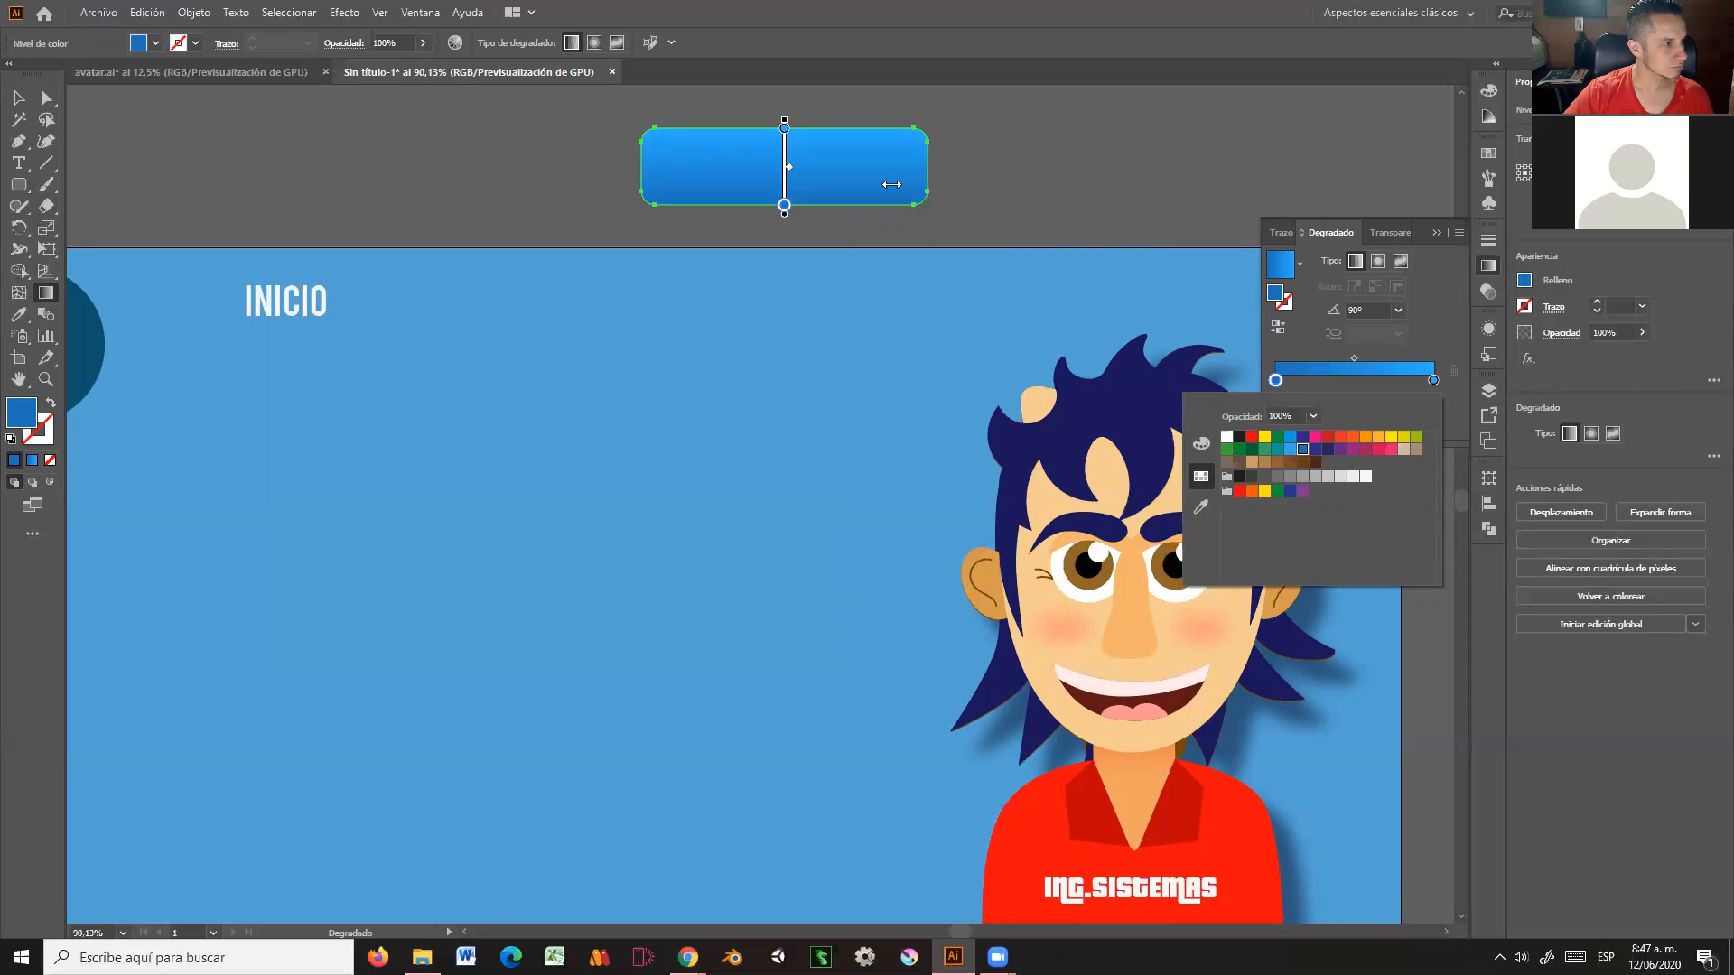
click(28, 104)
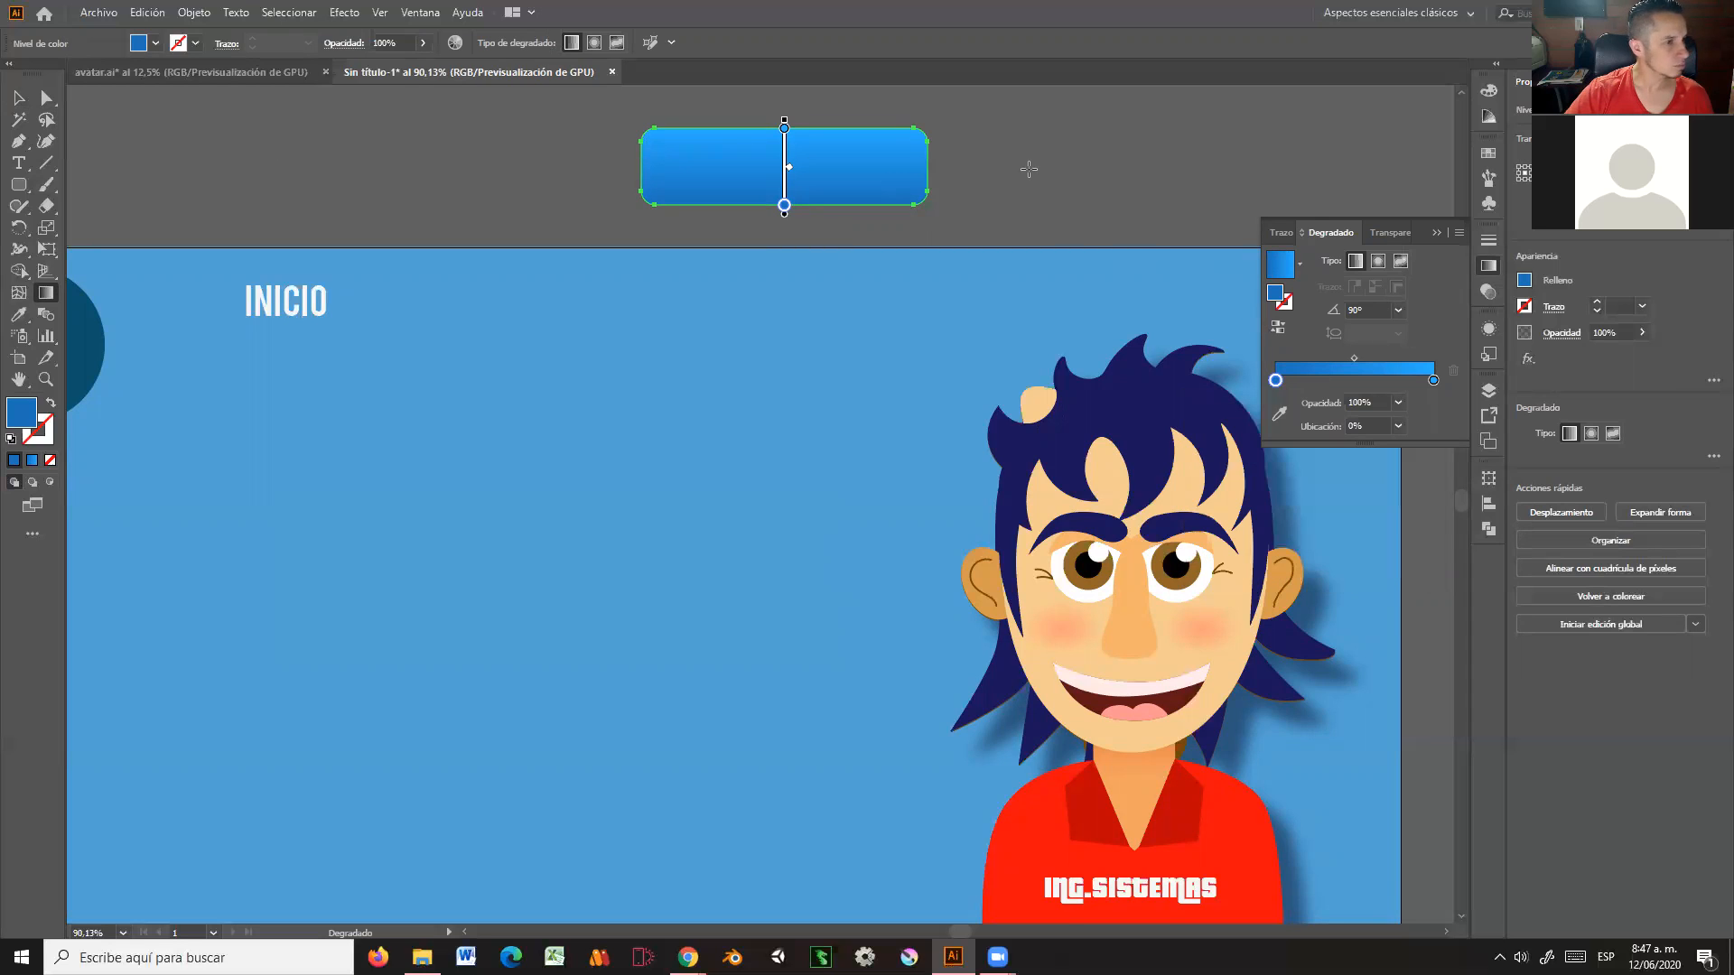
Step: Try to set a 3 pt stroke weight while the gradient stop is selected, and deselect the rectangle
click(1554, 308)
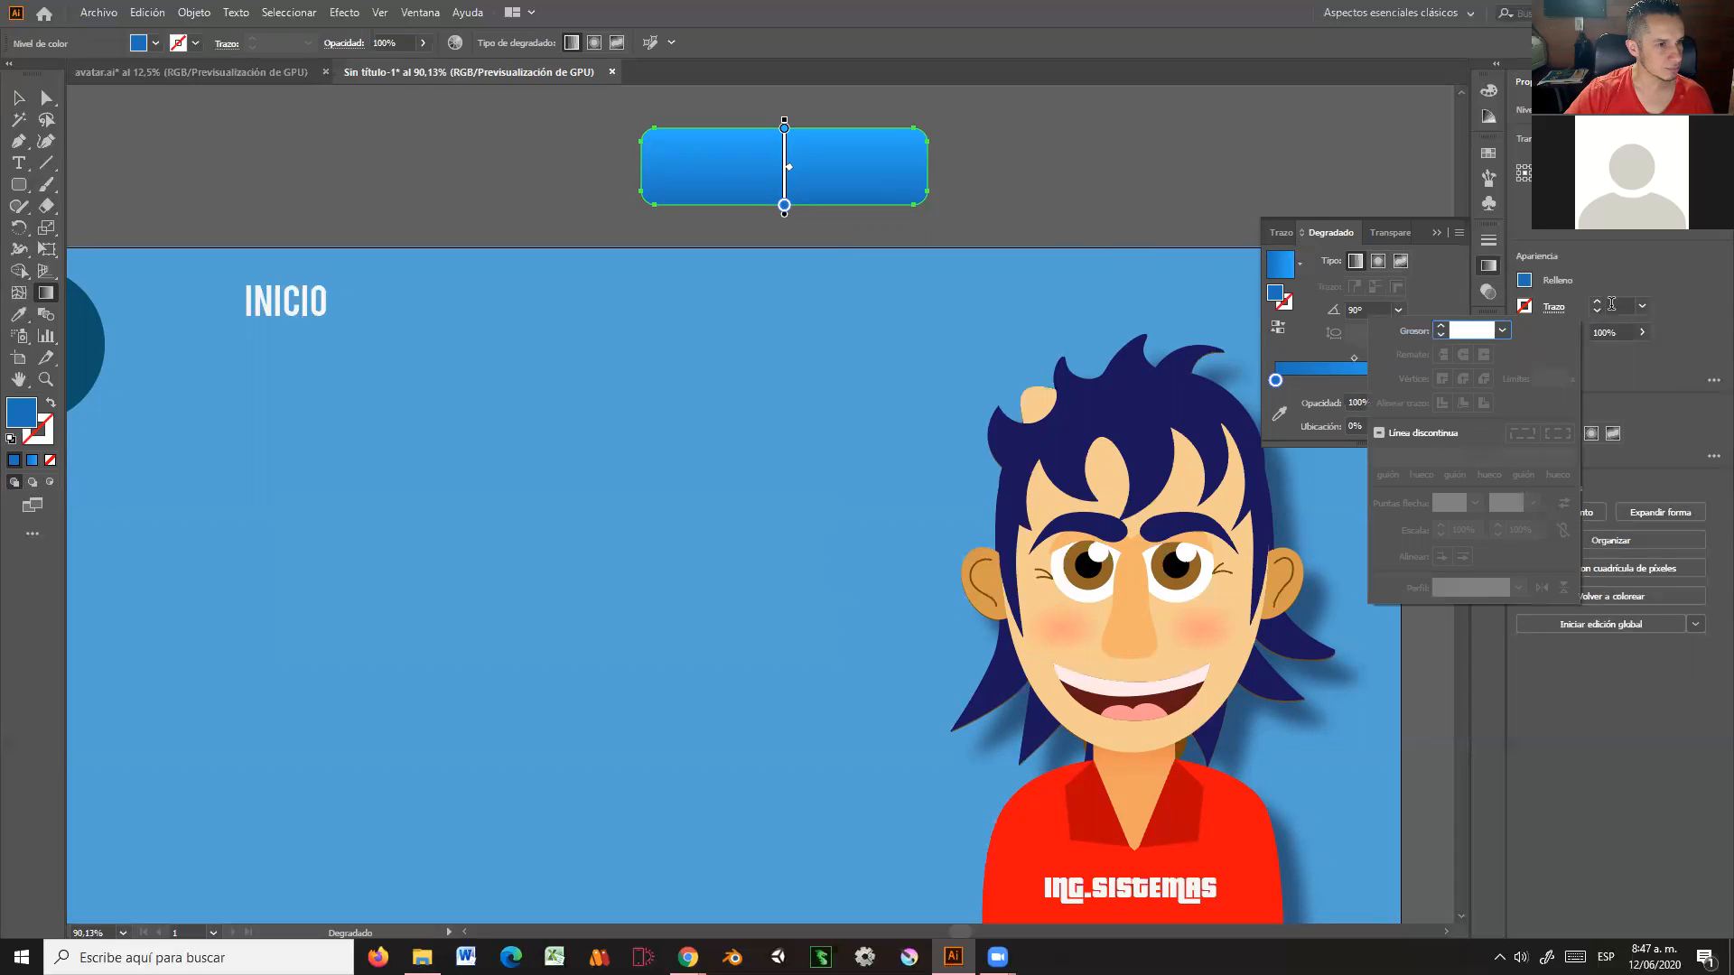
click(1598, 306)
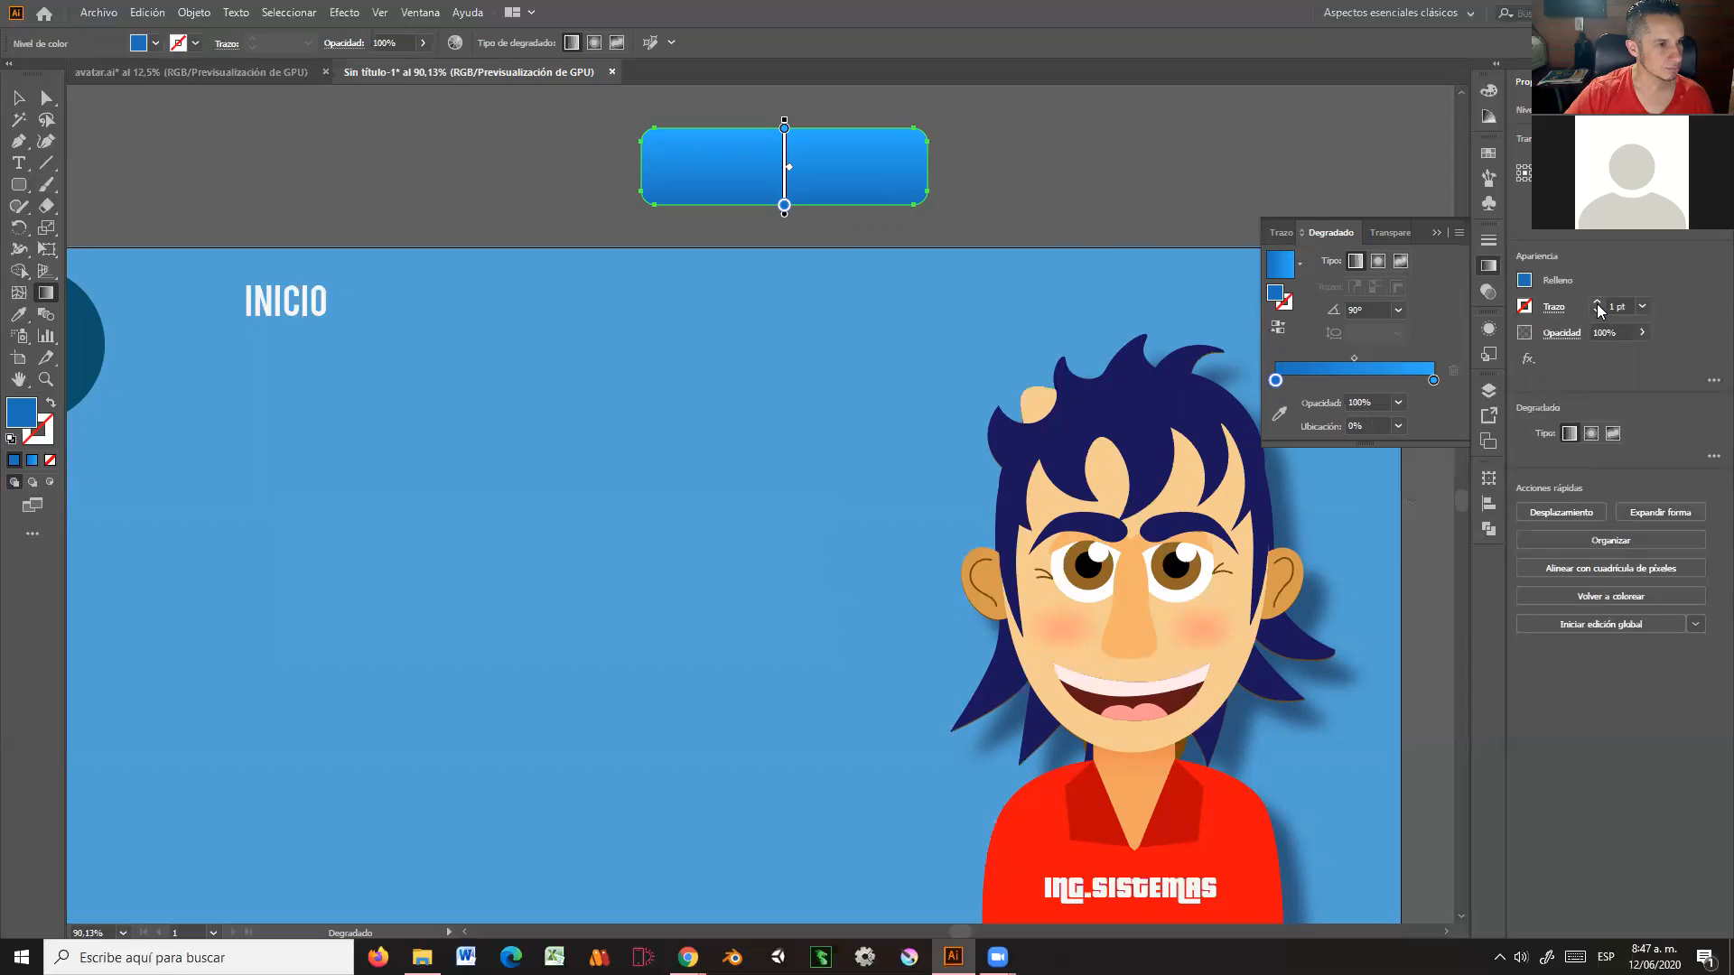
click(1597, 302)
click(1551, 312)
click(1503, 331)
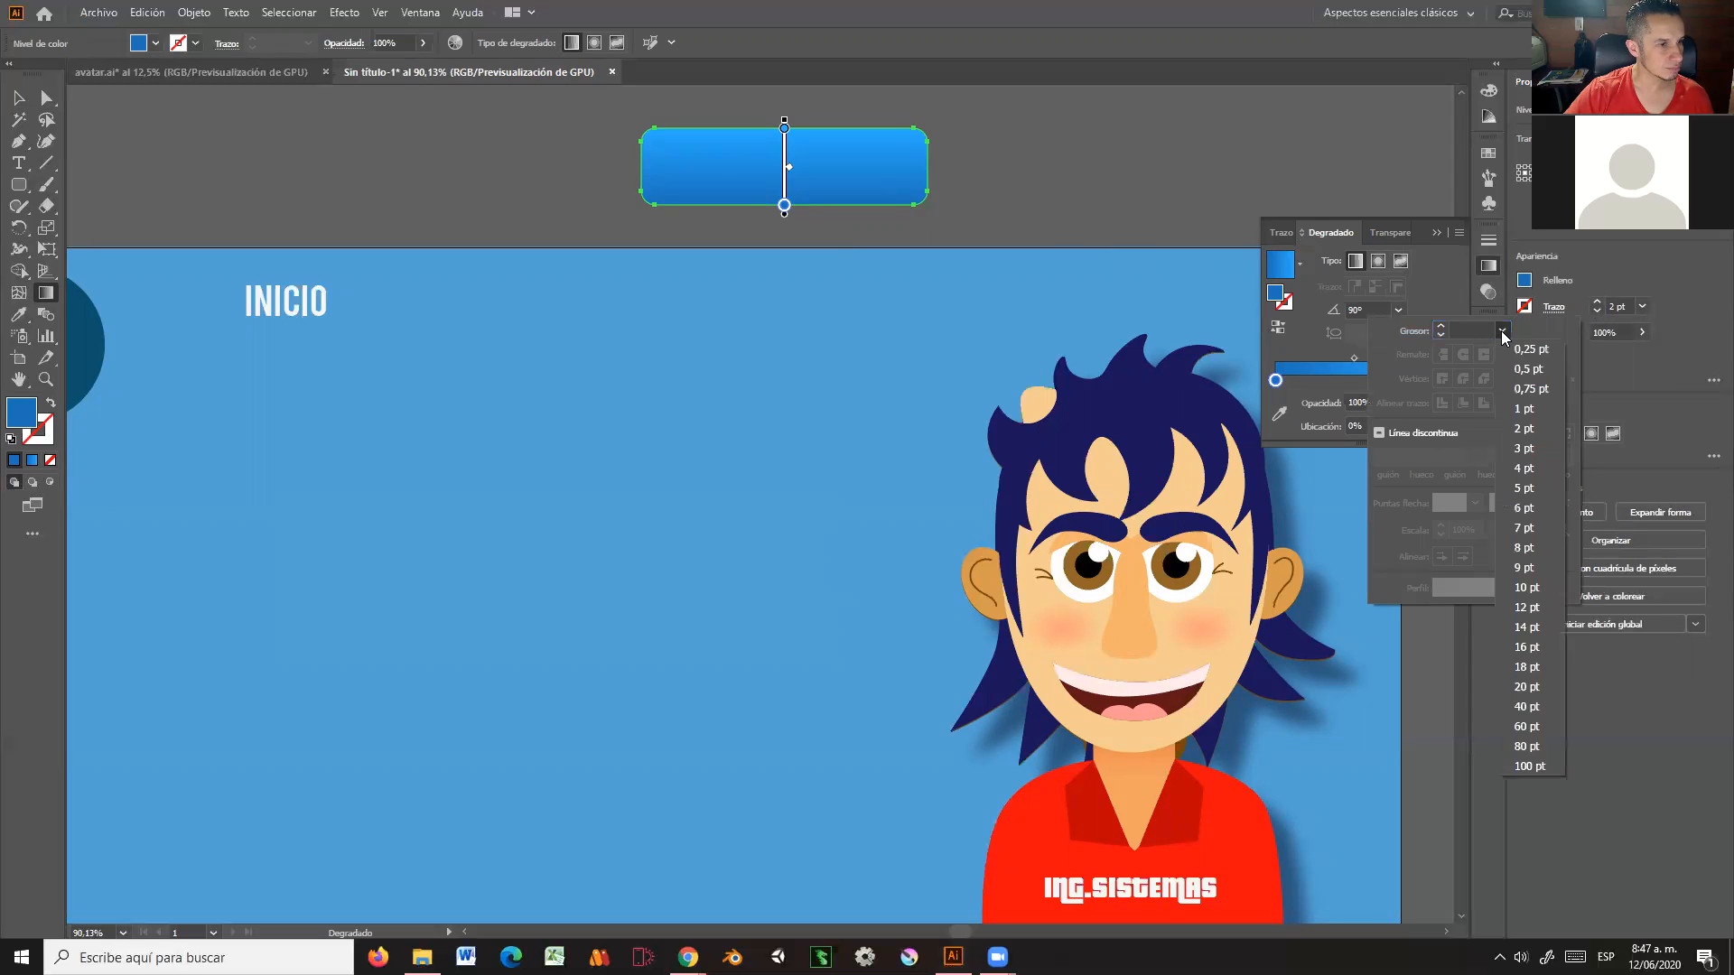
click(1532, 444)
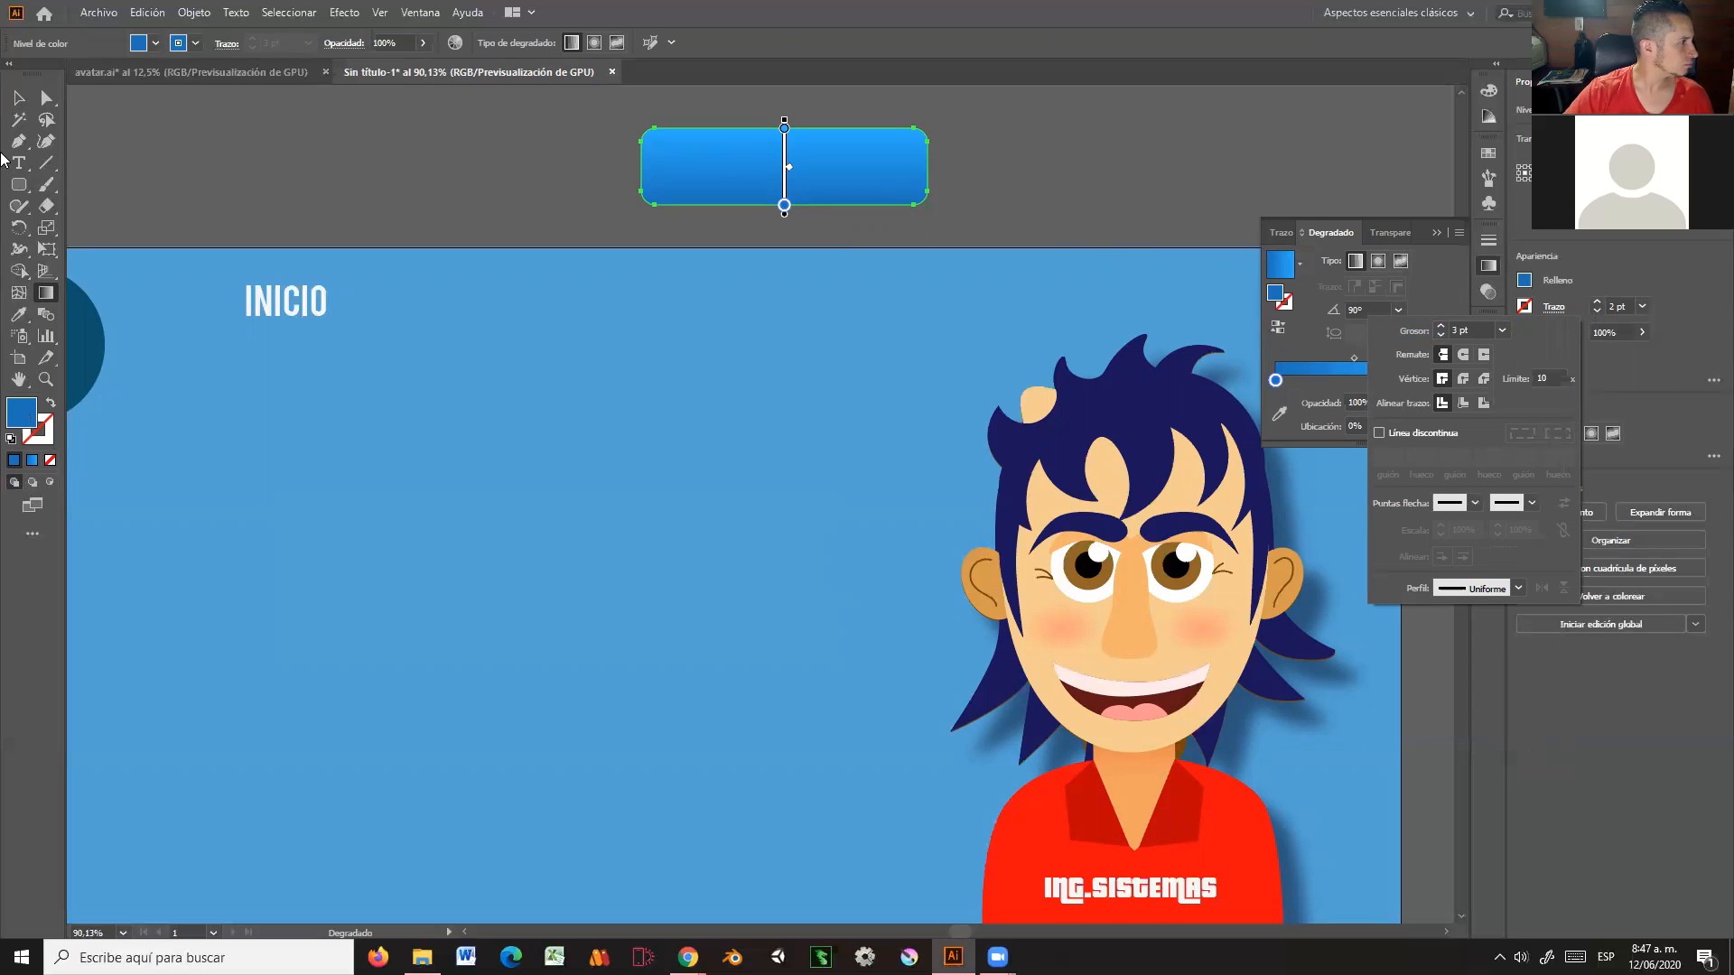
click(22, 101)
click(19, 103)
click(271, 155)
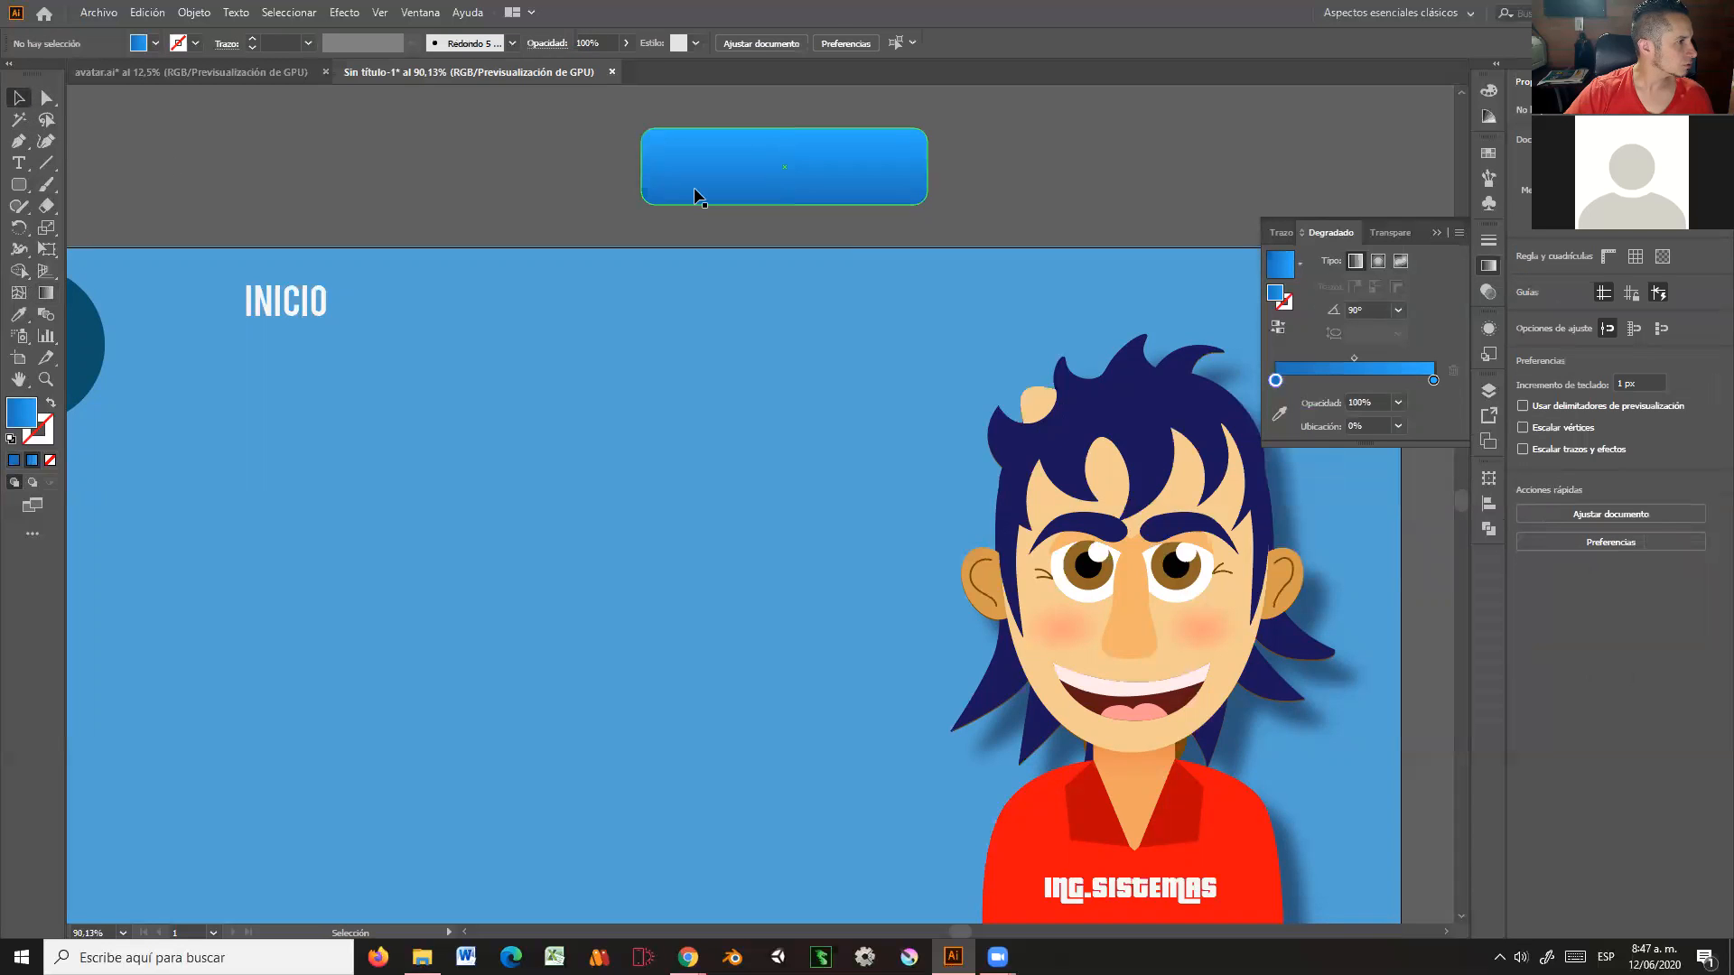
Step: Give the gradient rectangle a 3 pt stroke in very dark teal 0A2B35
click(693, 187)
double_click(49, 435)
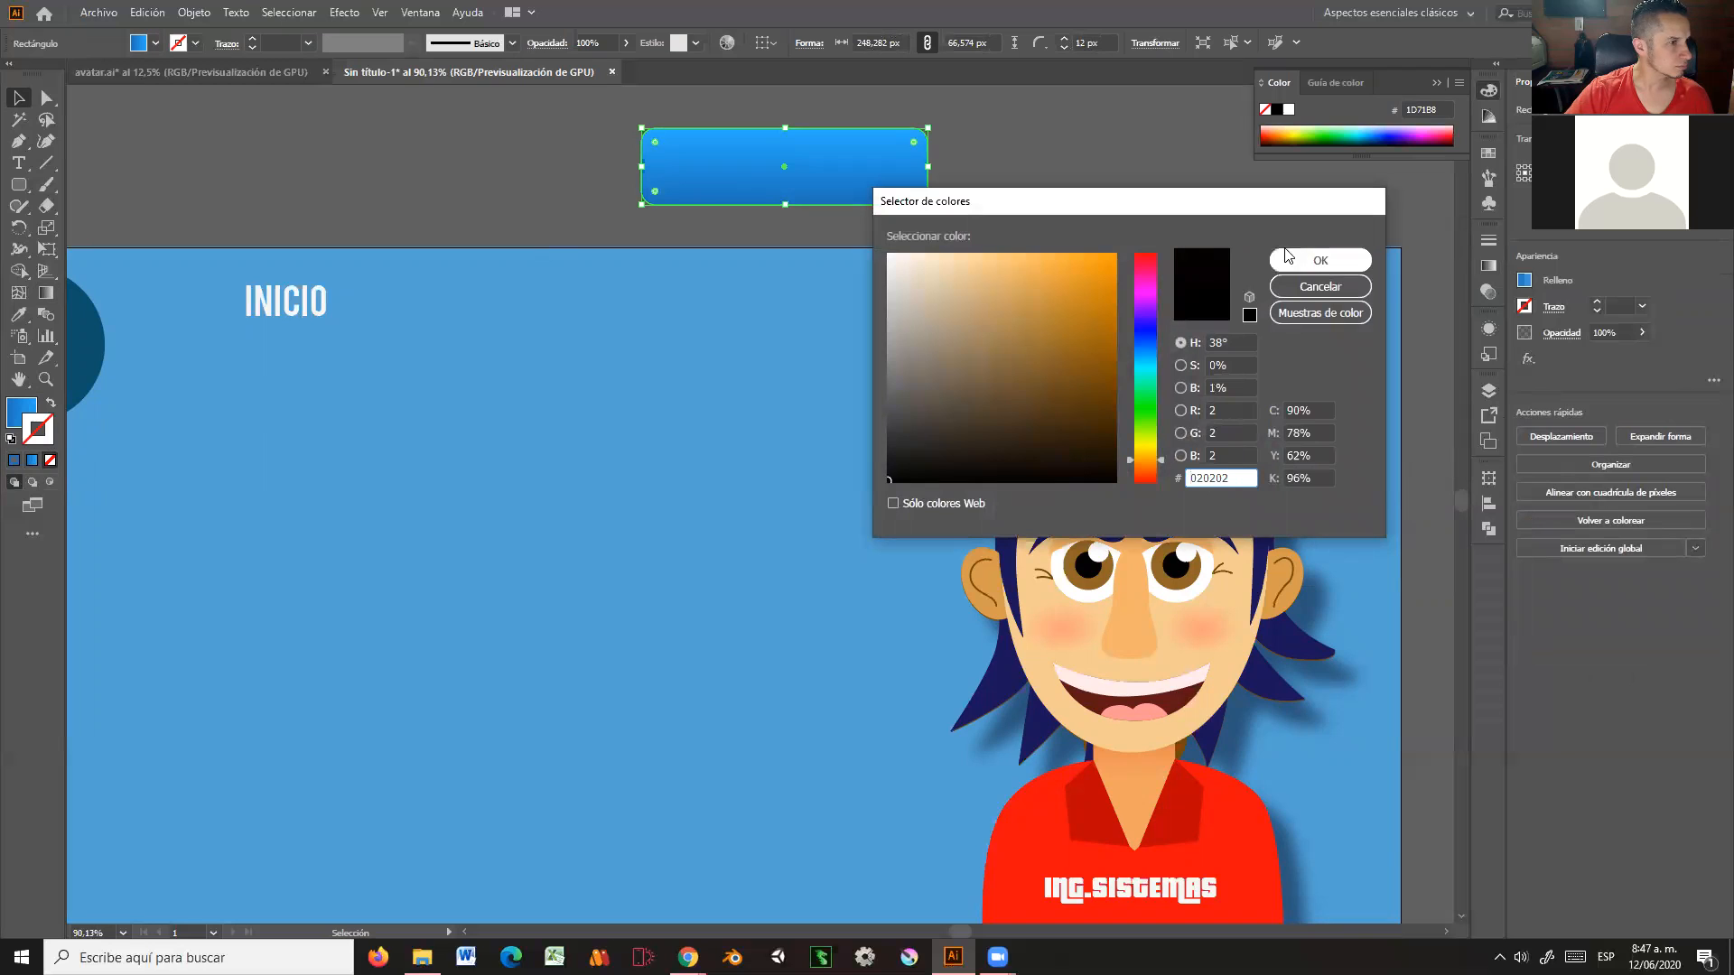
click(1145, 365)
drag(1084, 401, 1076, 435)
click(1296, 265)
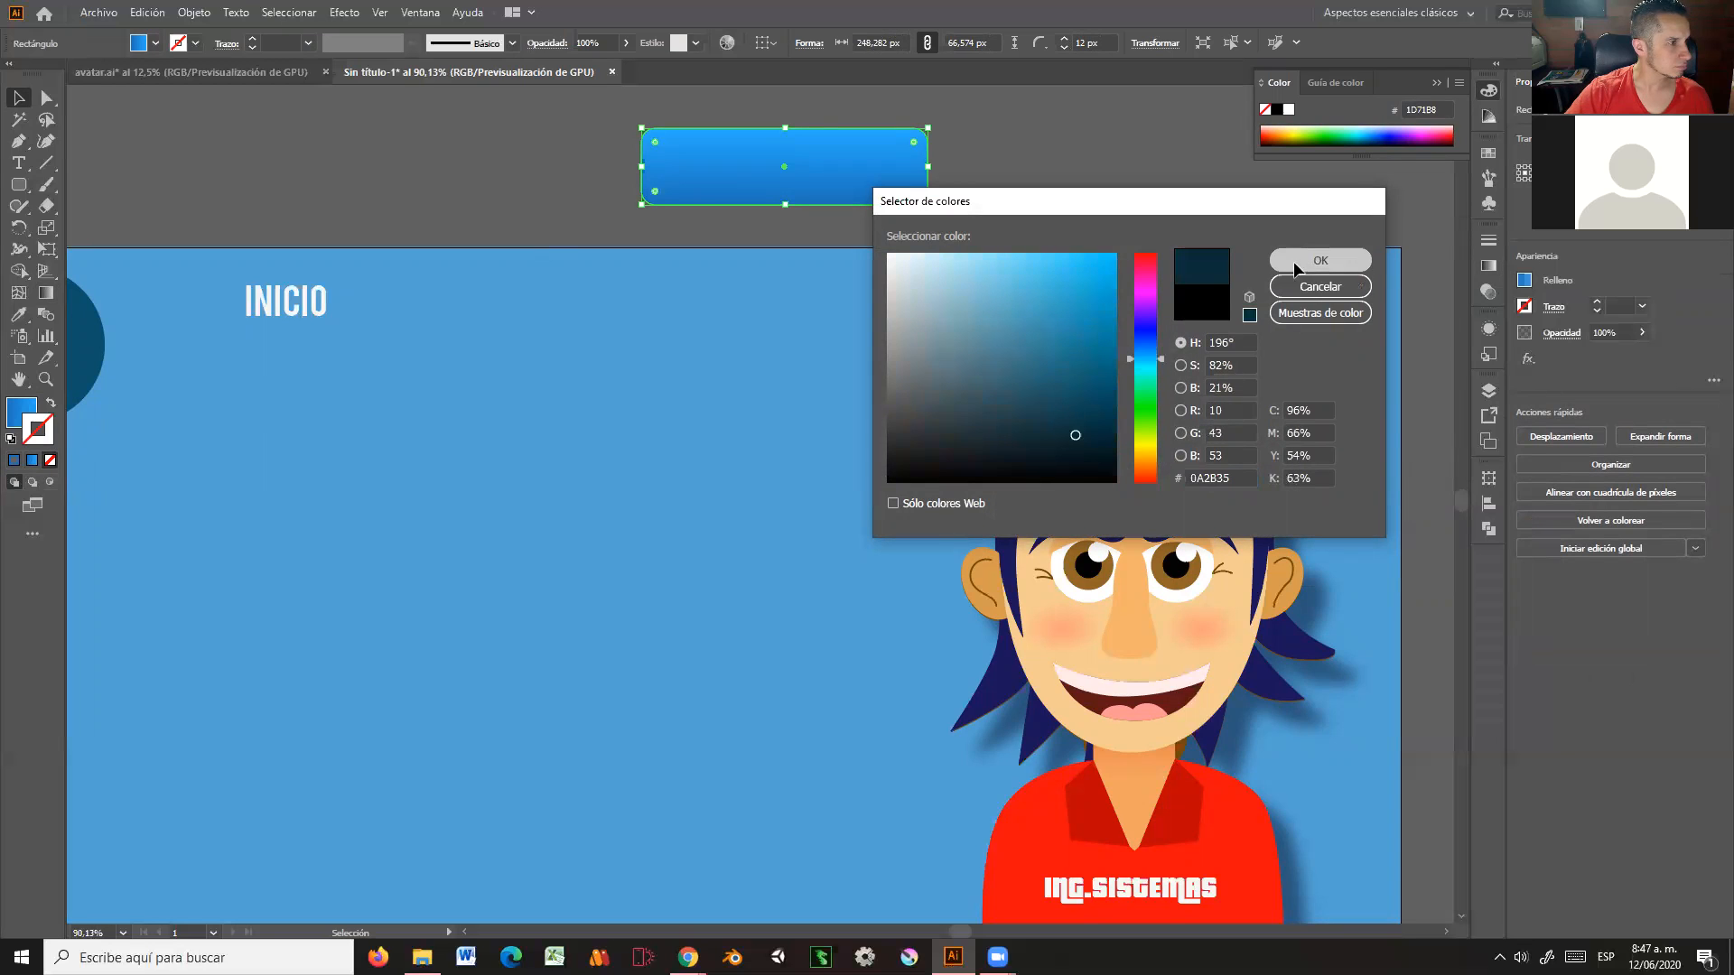
click(1596, 302)
click(1596, 303)
click(1118, 230)
Step: Move the INICIO text onto the gradient rectangle and bring it to the front
drag(284, 312, 773, 170)
right_click(849, 174)
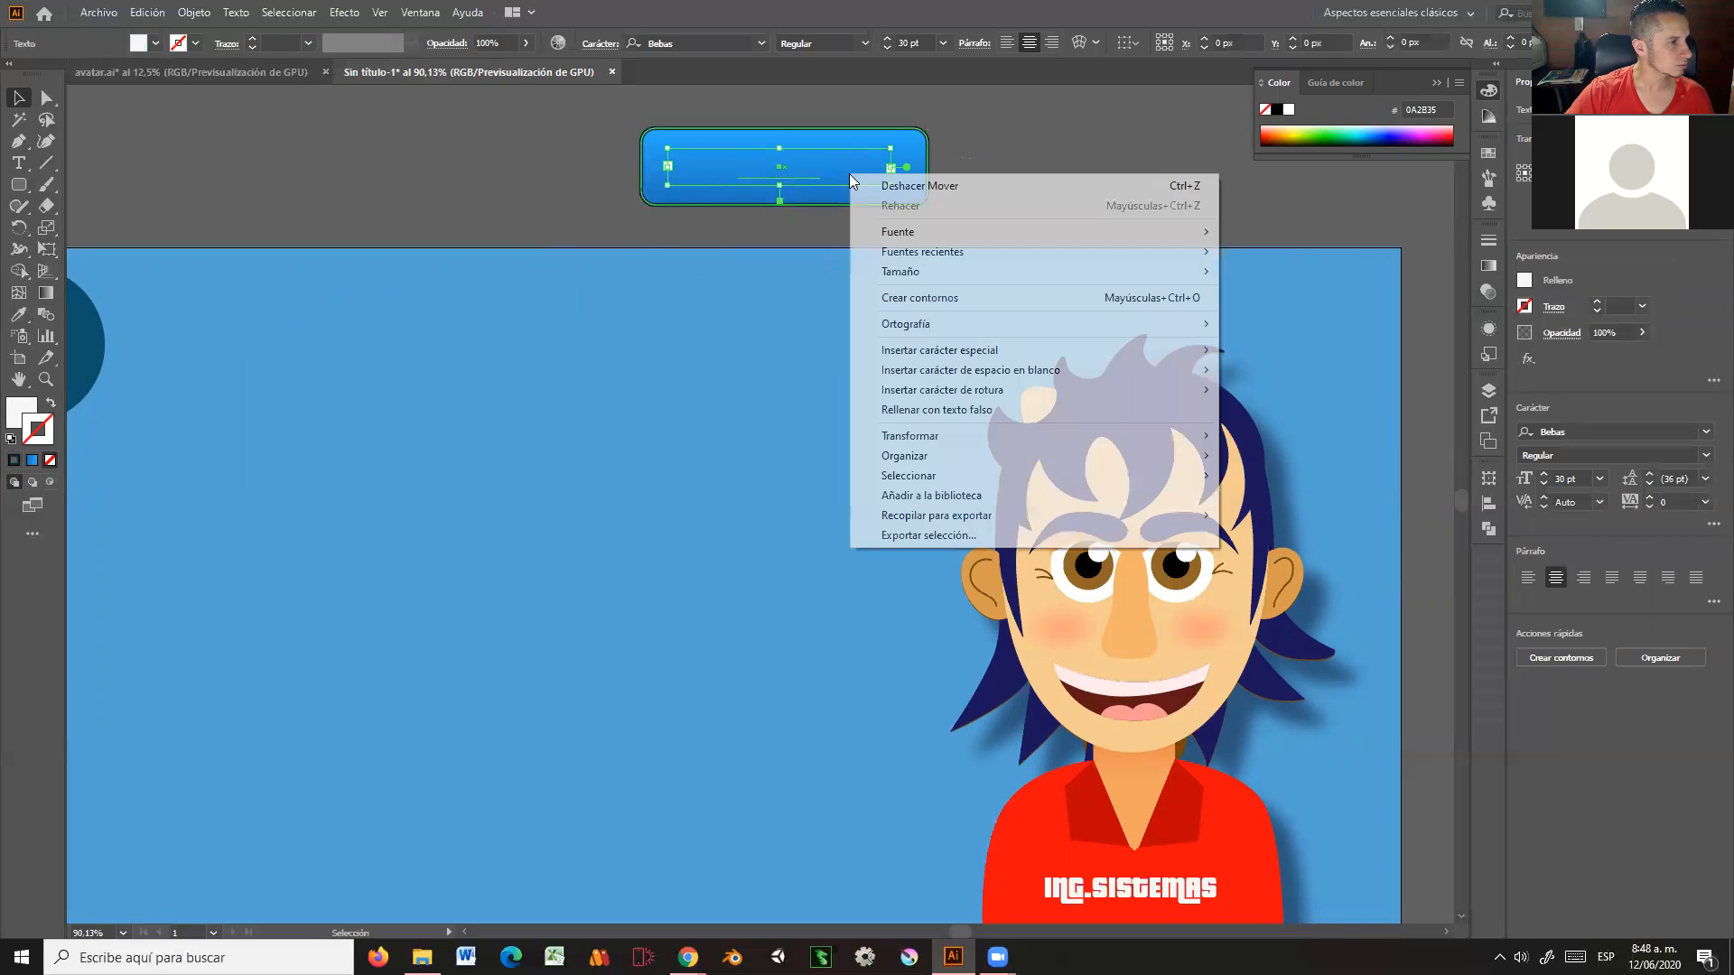
mouse_move(1043, 455)
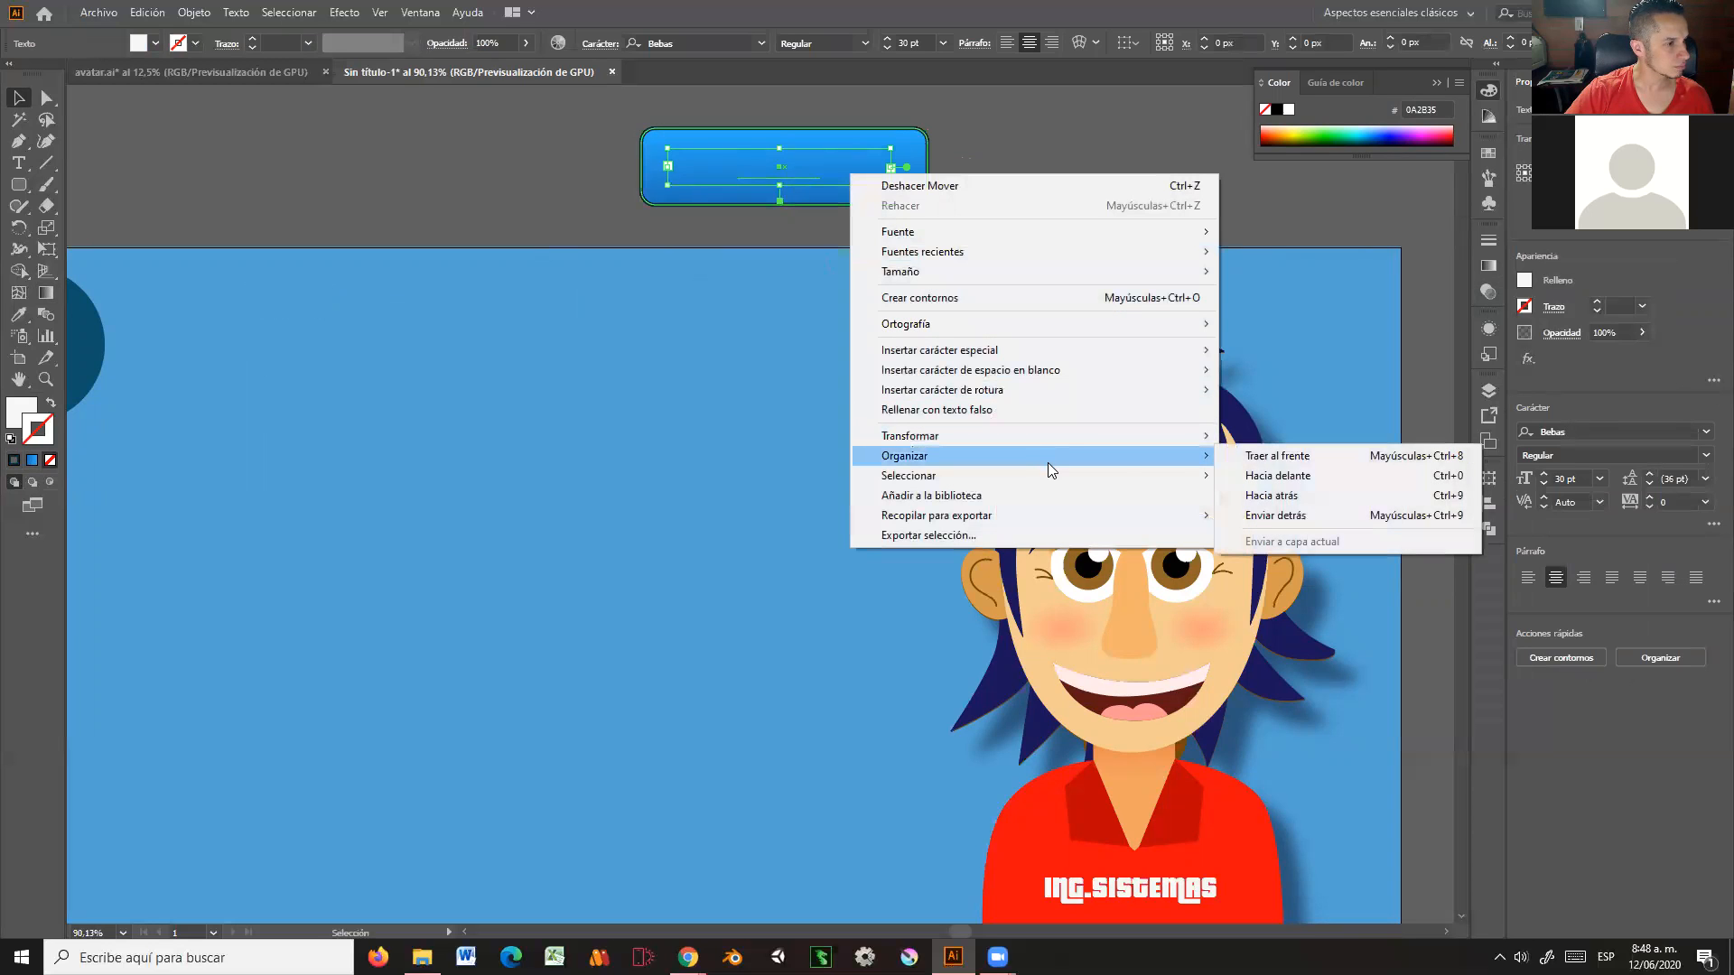
click(1258, 464)
click(1042, 193)
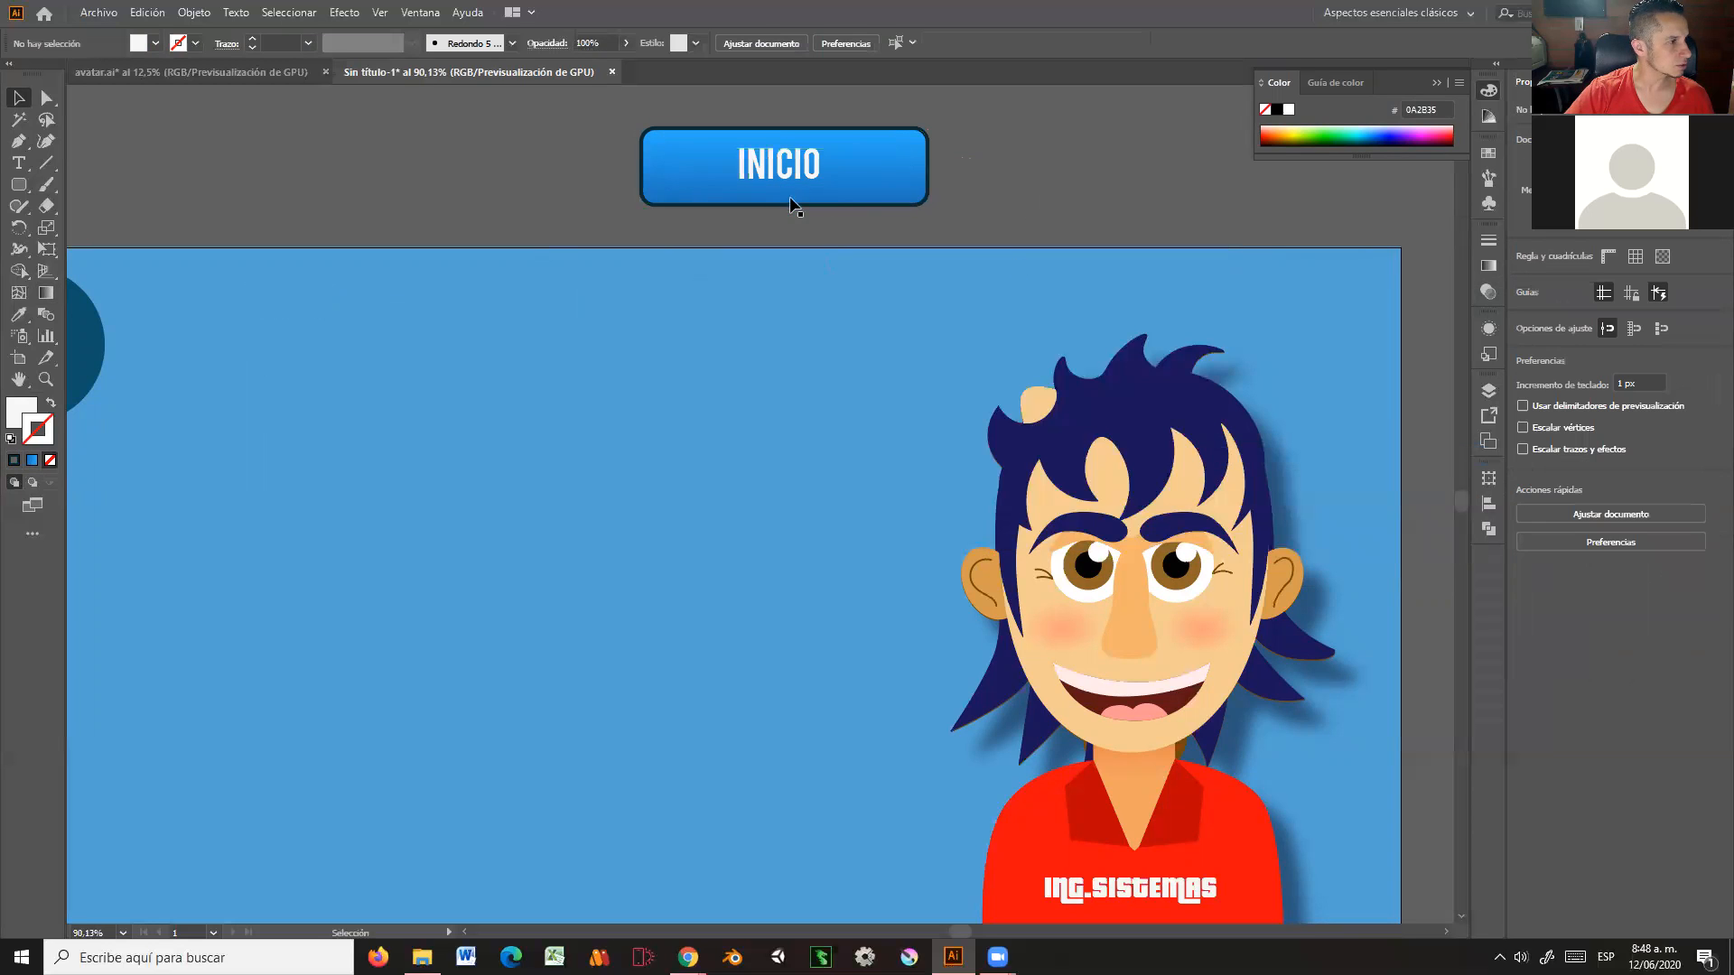
Step: Shrink the rounded rectangle proportionally to about 202 × 54 px and centre the INICIO text on it
click(899, 197)
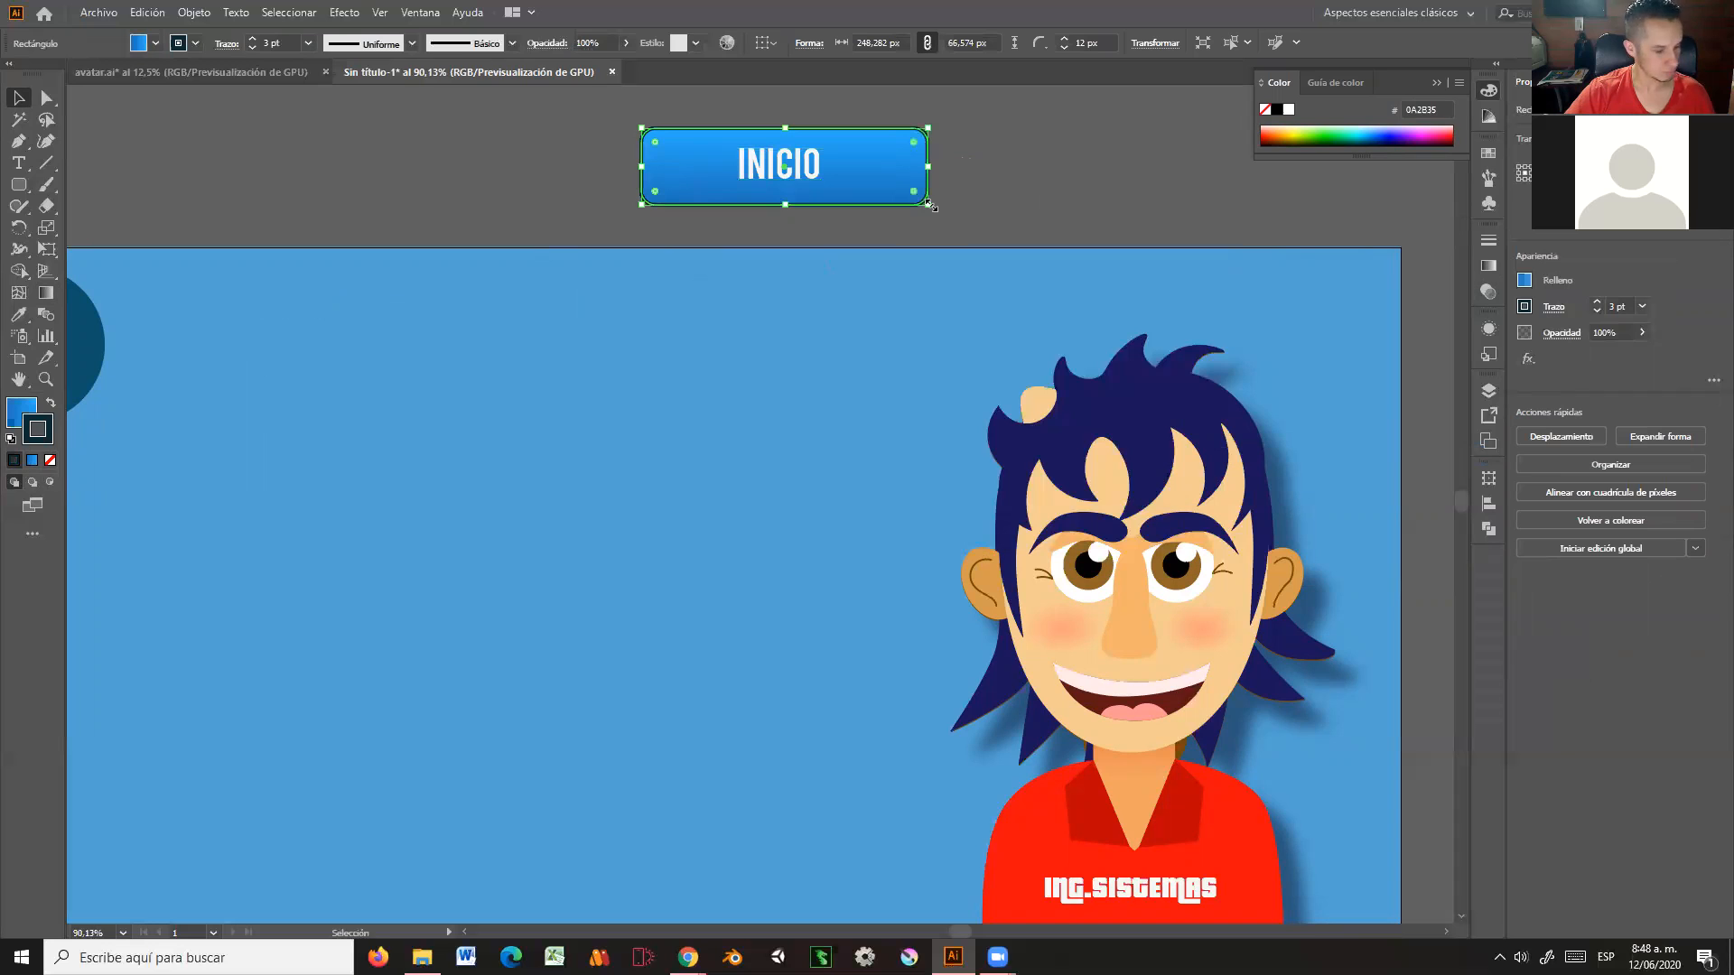
drag(930, 206, 903, 199)
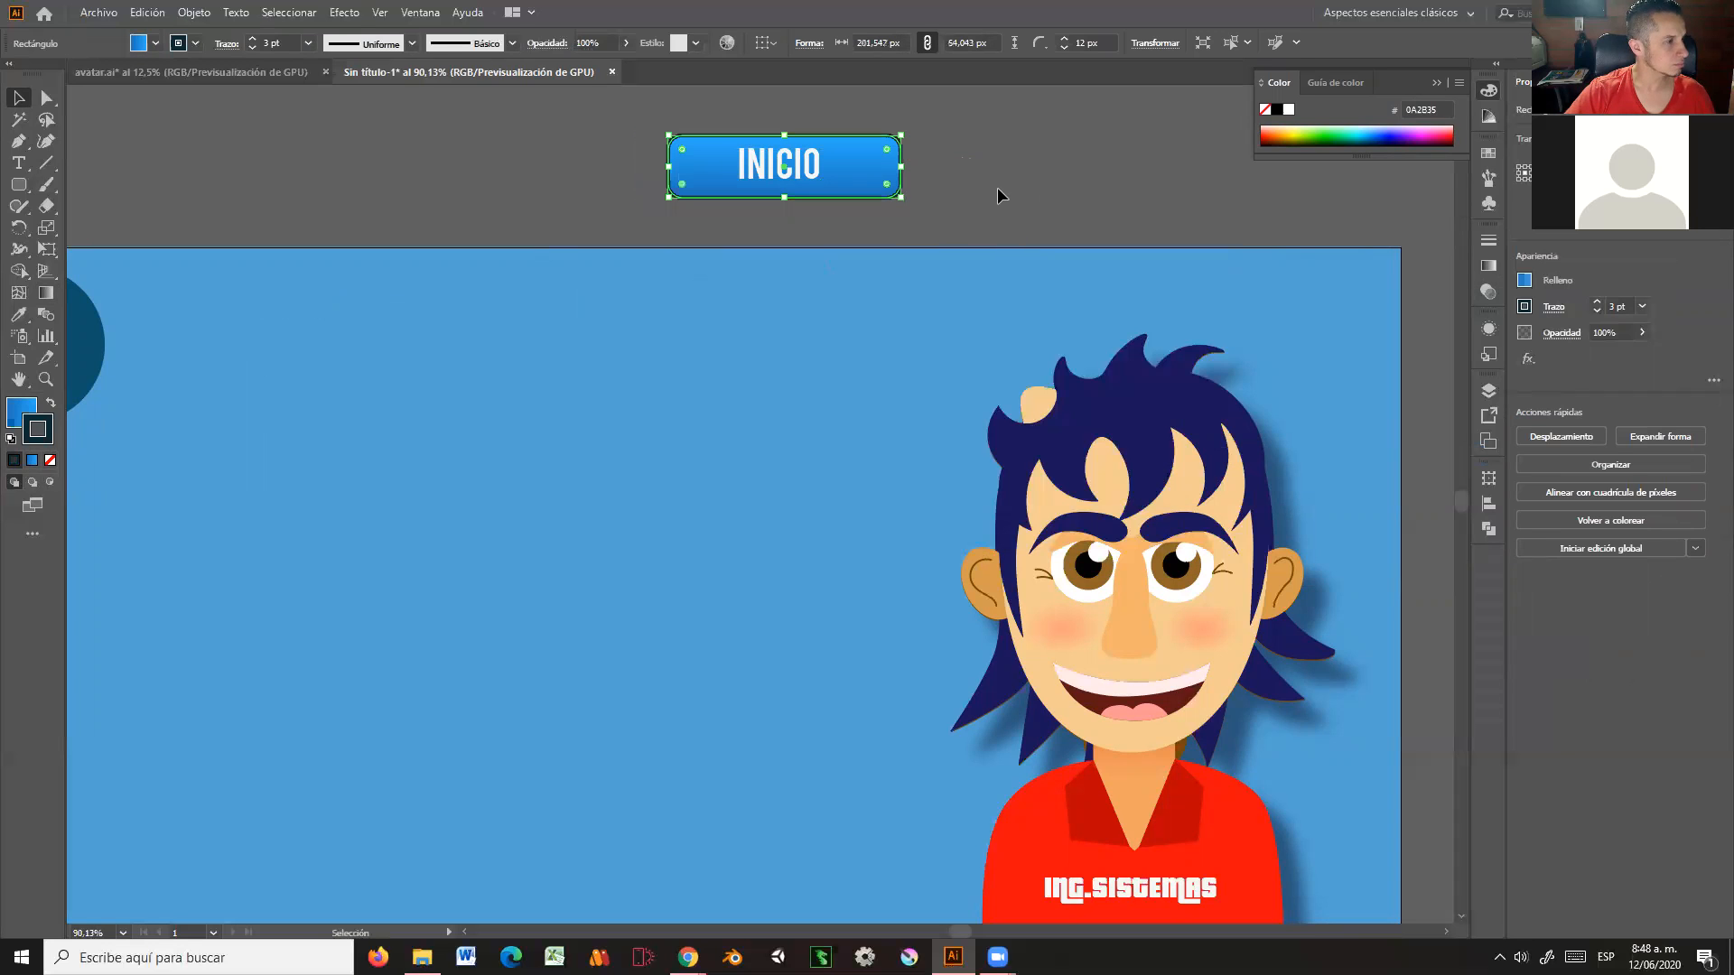
click(997, 196)
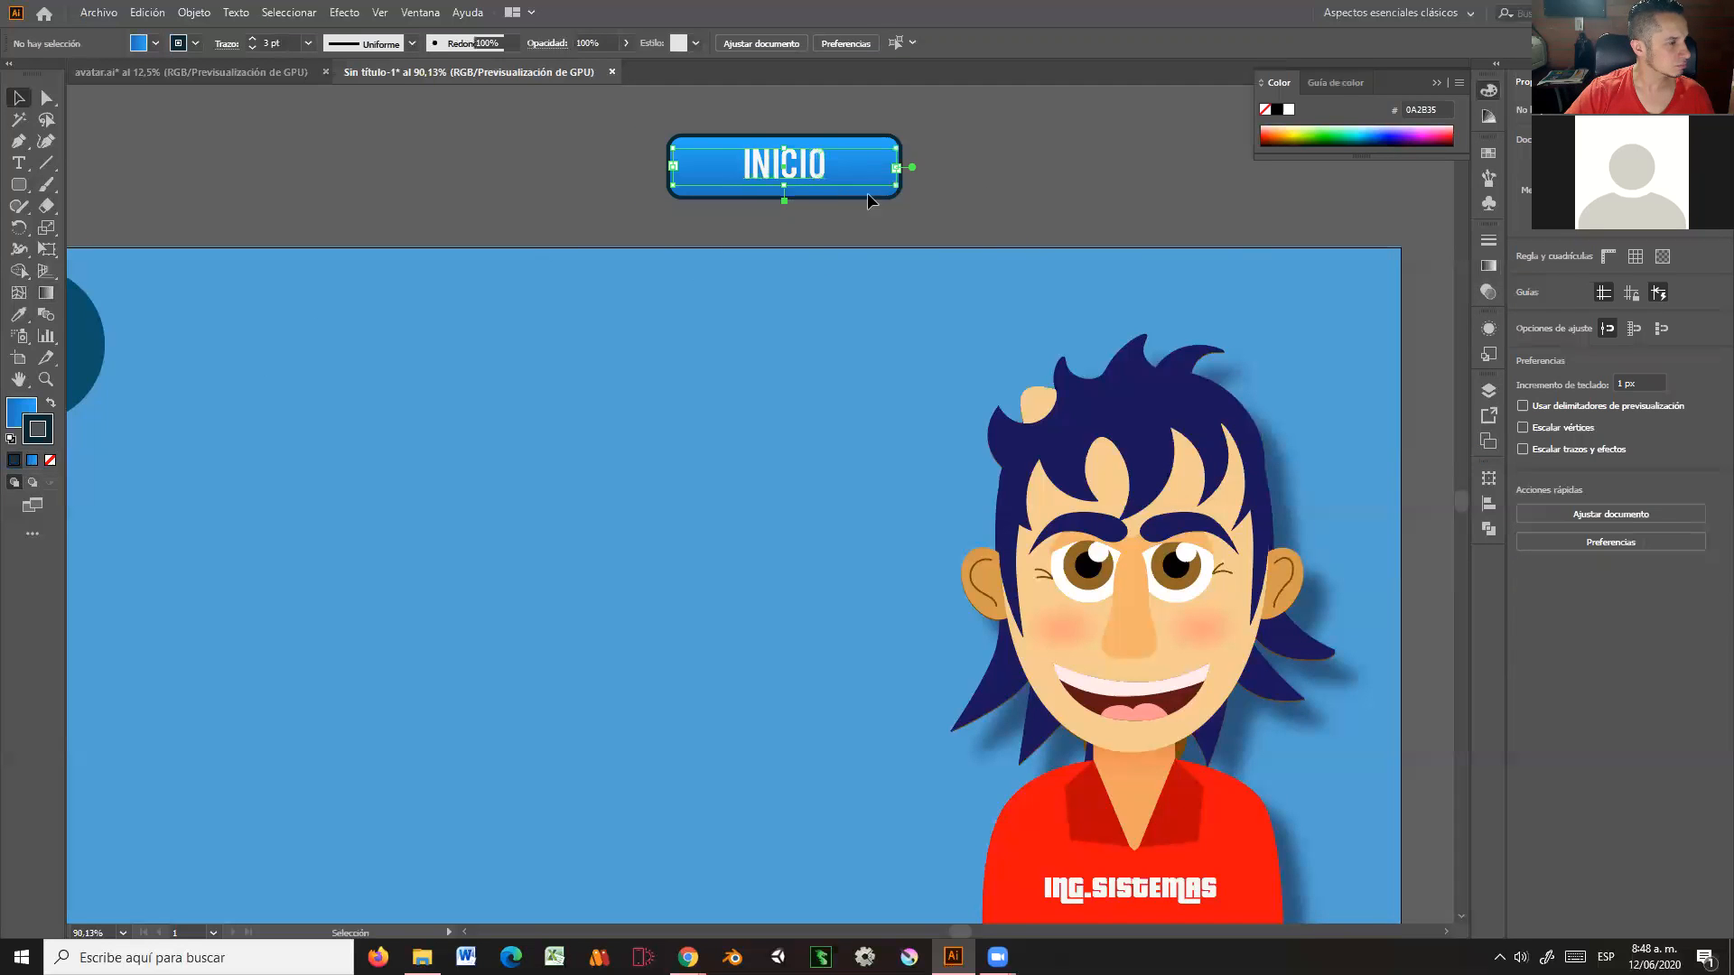
click(896, 192)
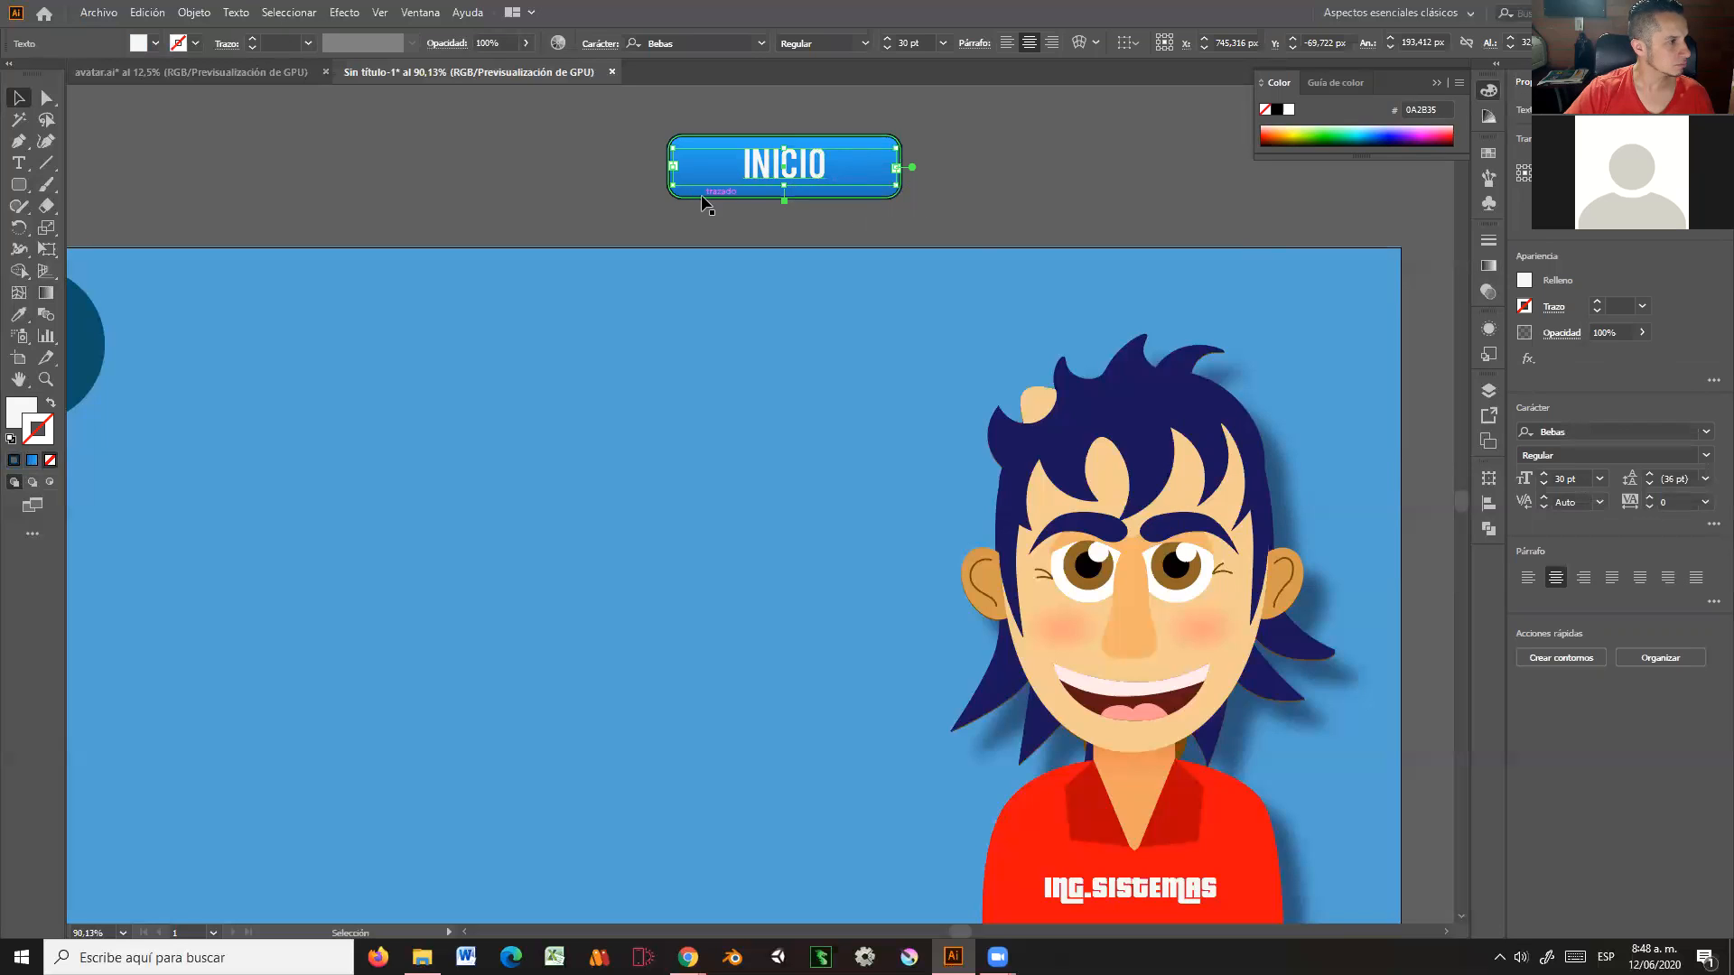
Step: Move the INICIO button onto the banner beside the dark circle and shrink it to about 179 × 48 px
drag(799, 175, 903, 167)
click(932, 163)
drag(791, 189, 350, 306)
drag(457, 406, 611, 437)
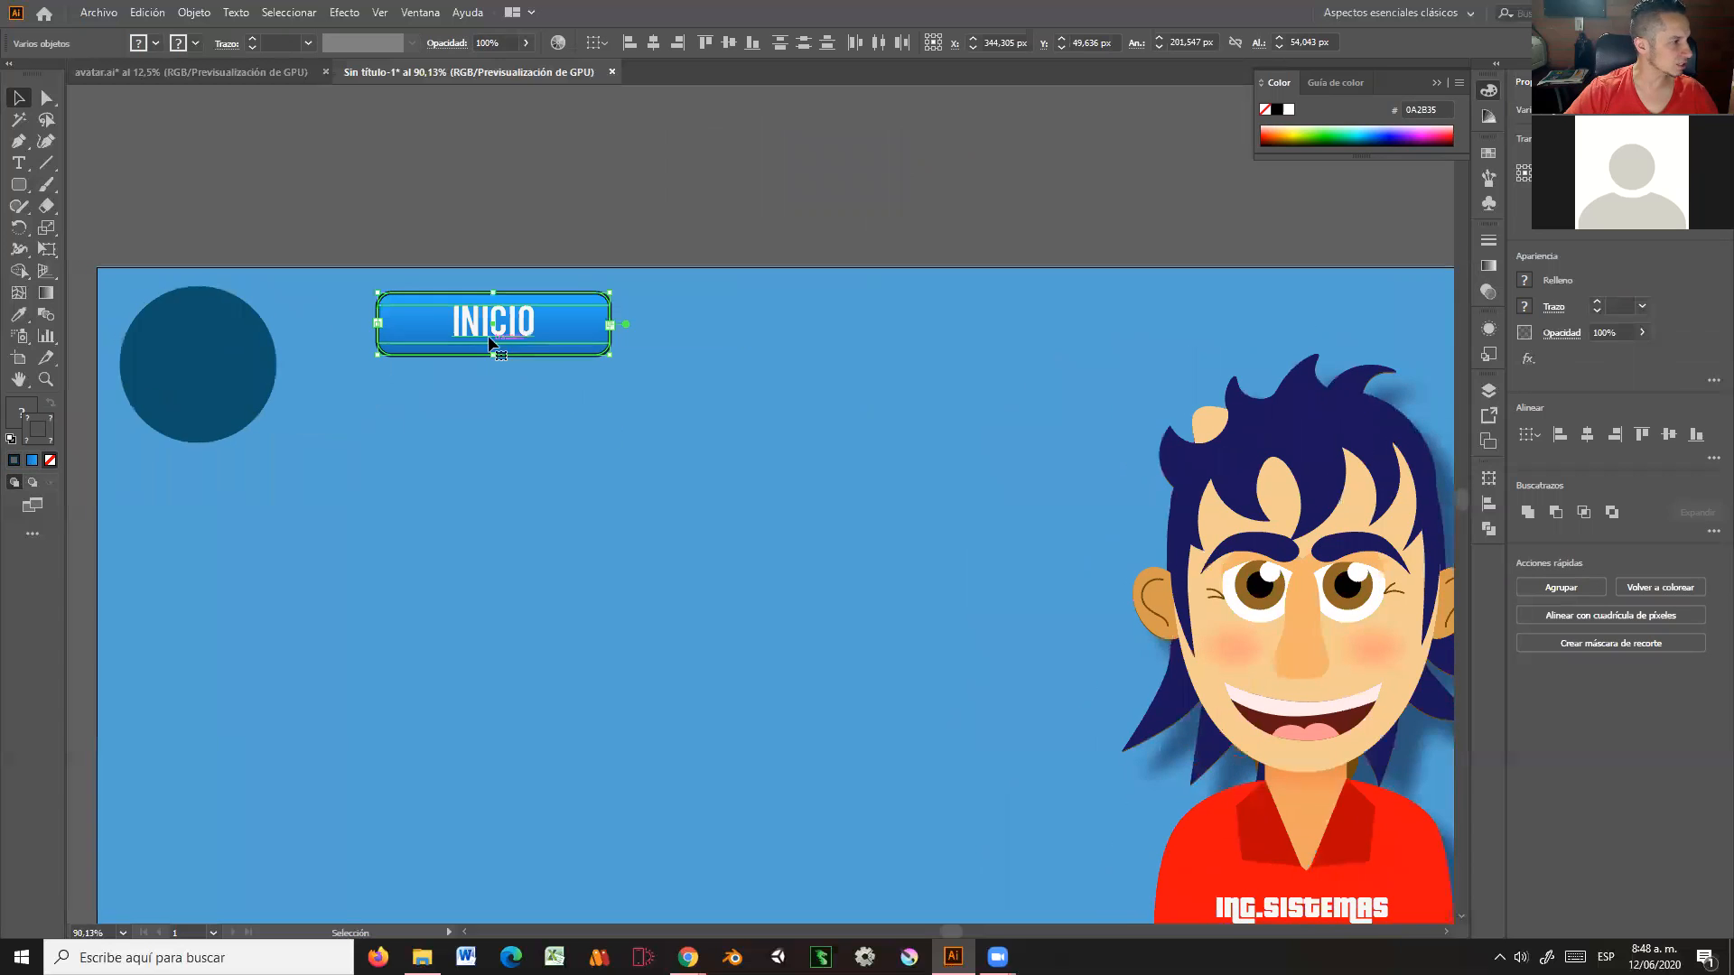
drag(488, 335, 494, 355)
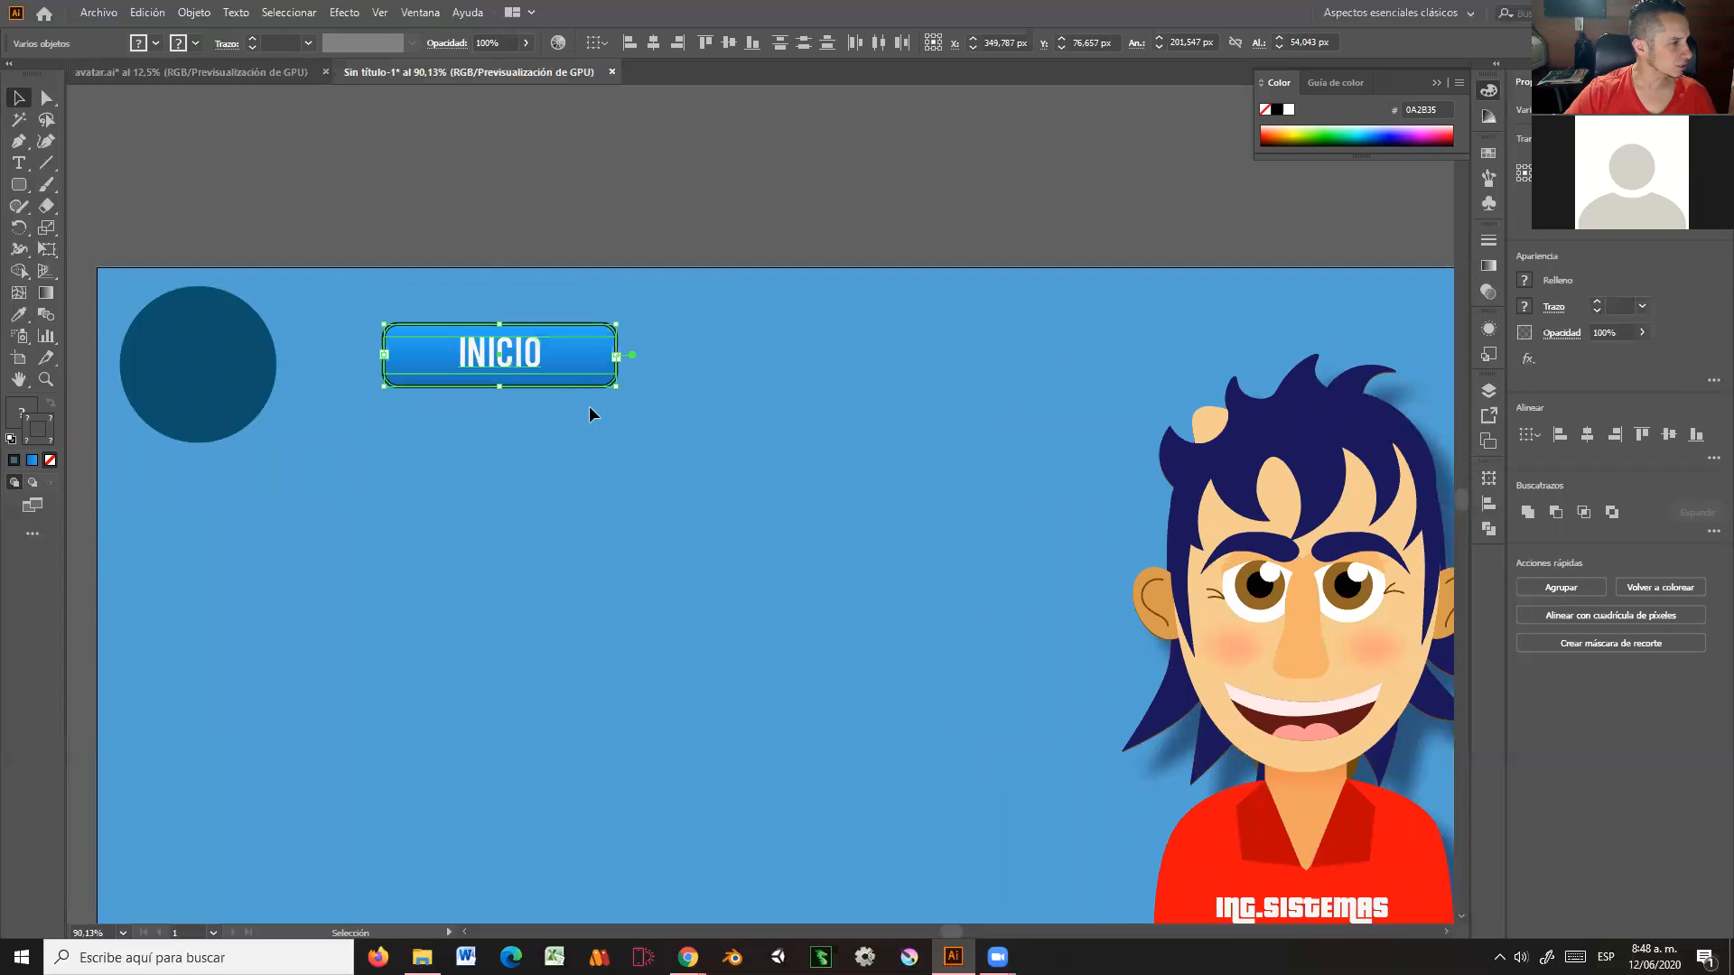
mouse_move(614, 388)
mouse_down()
mouse_move(634, 394)
mouse_move(592, 380)
mouse_up()
click(530, 237)
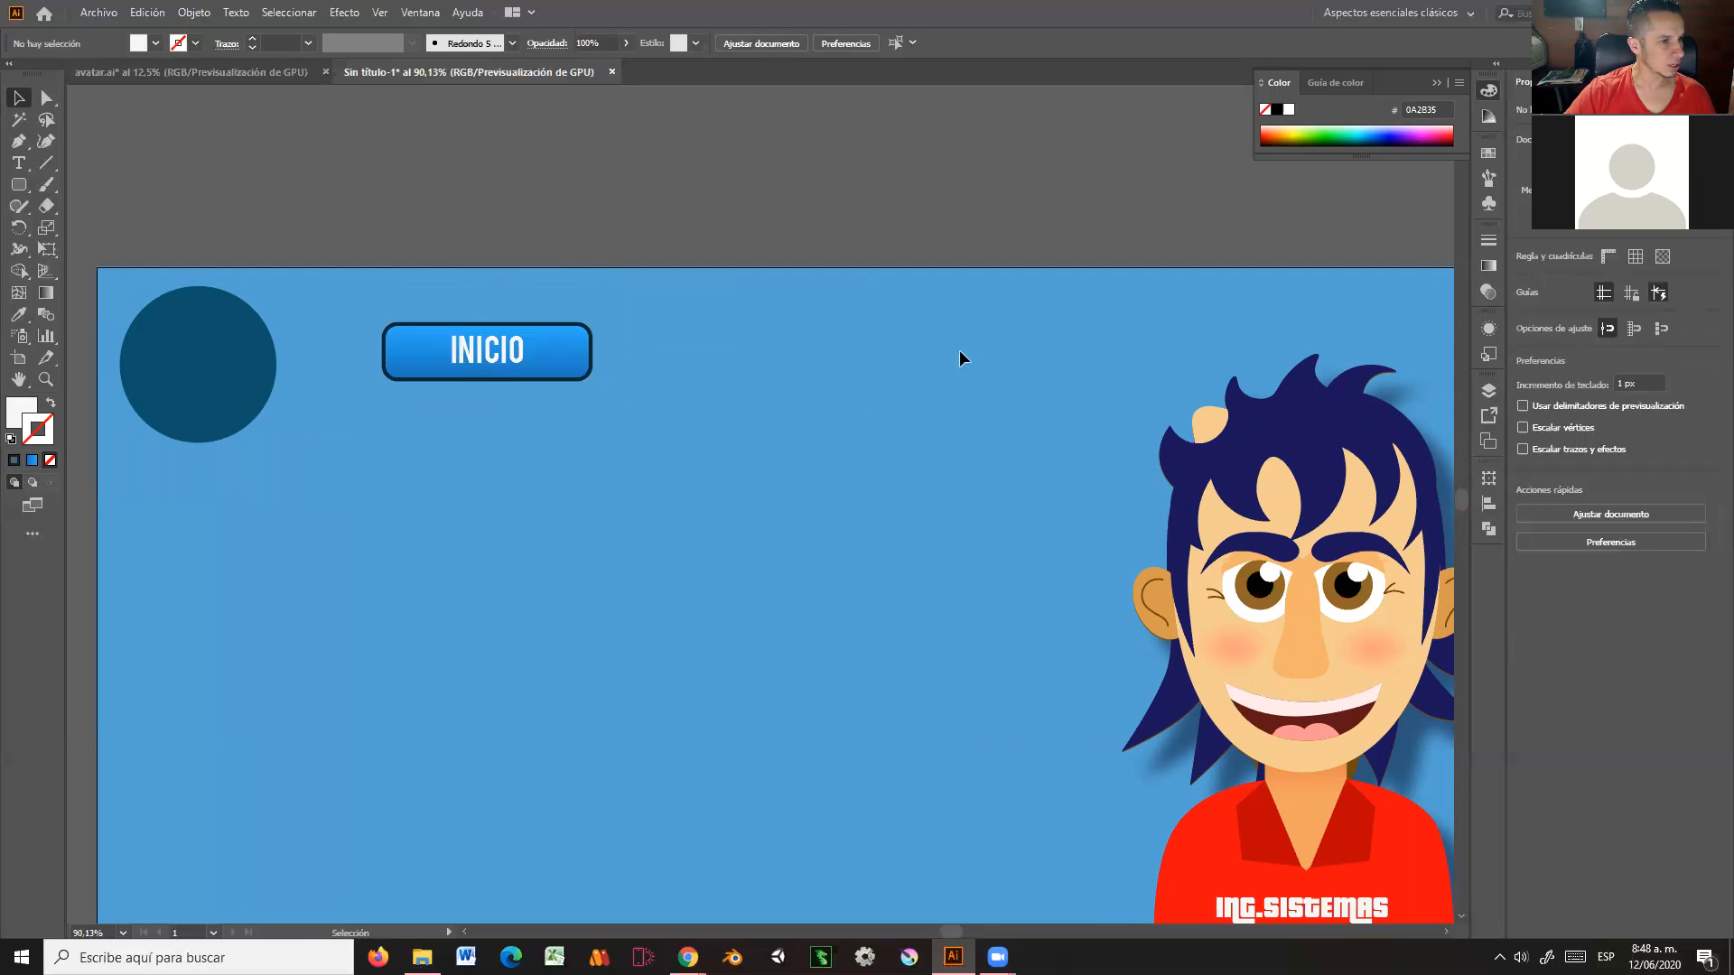
Step: Group the INICIO text with its rectangle and duplicate the button three times in a horizontal row
click(526, 387)
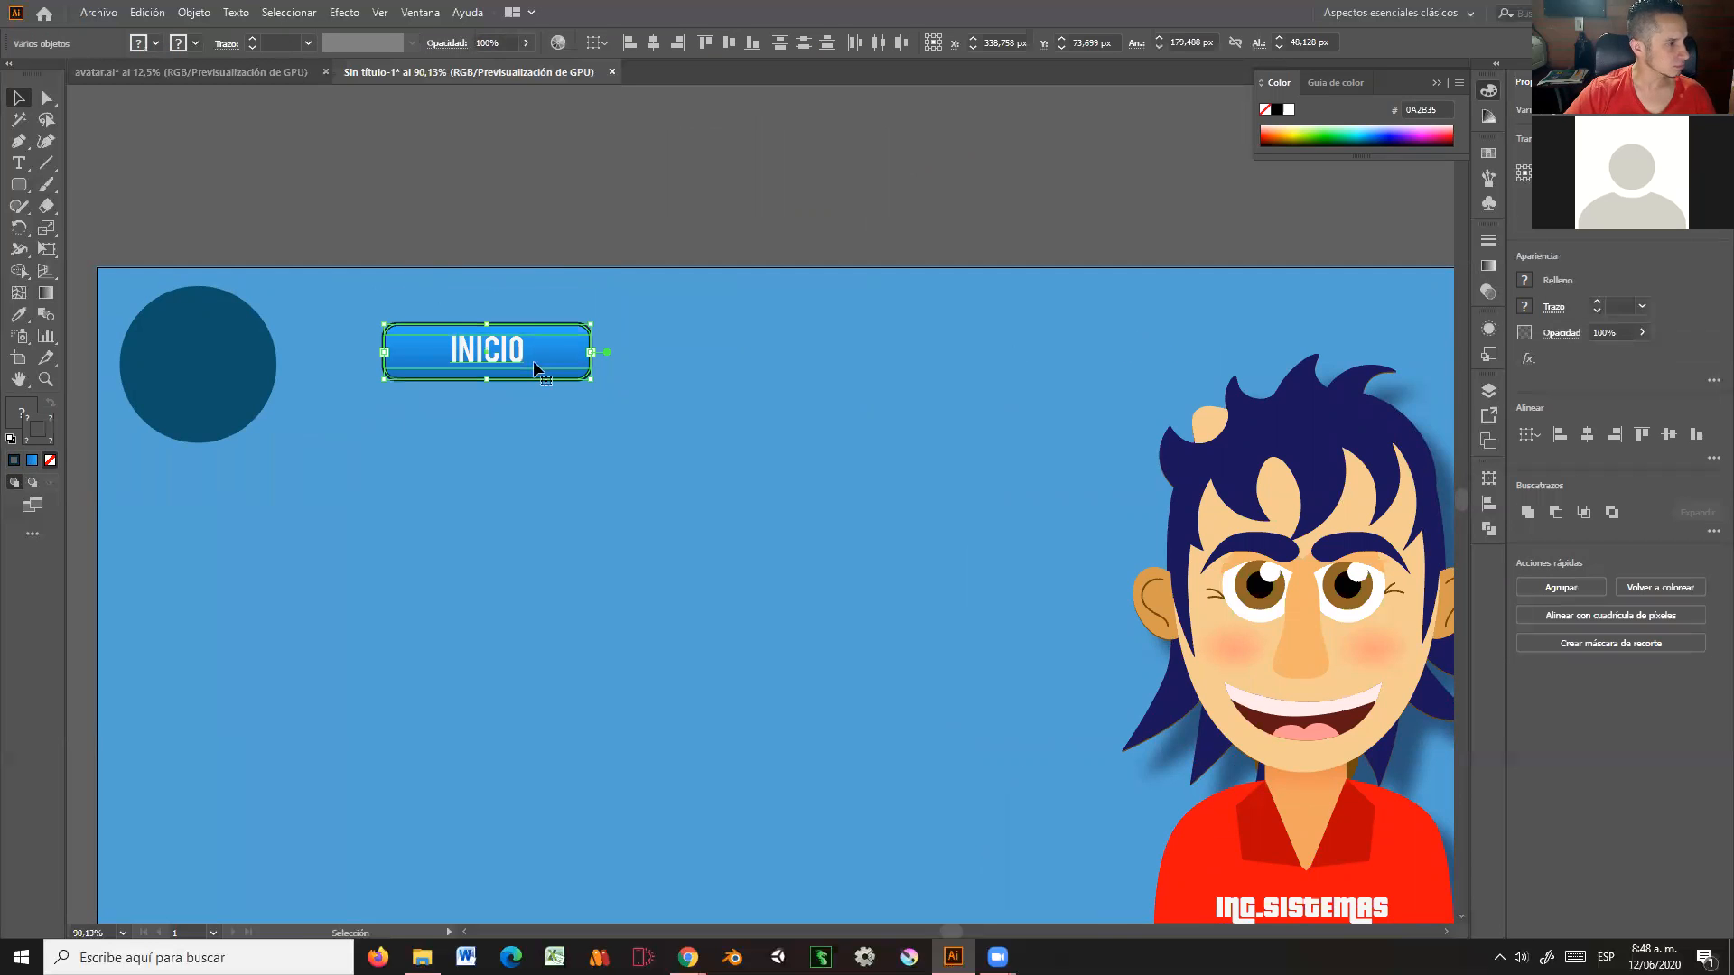
key(a)
key(v)
key(ctrl+g)
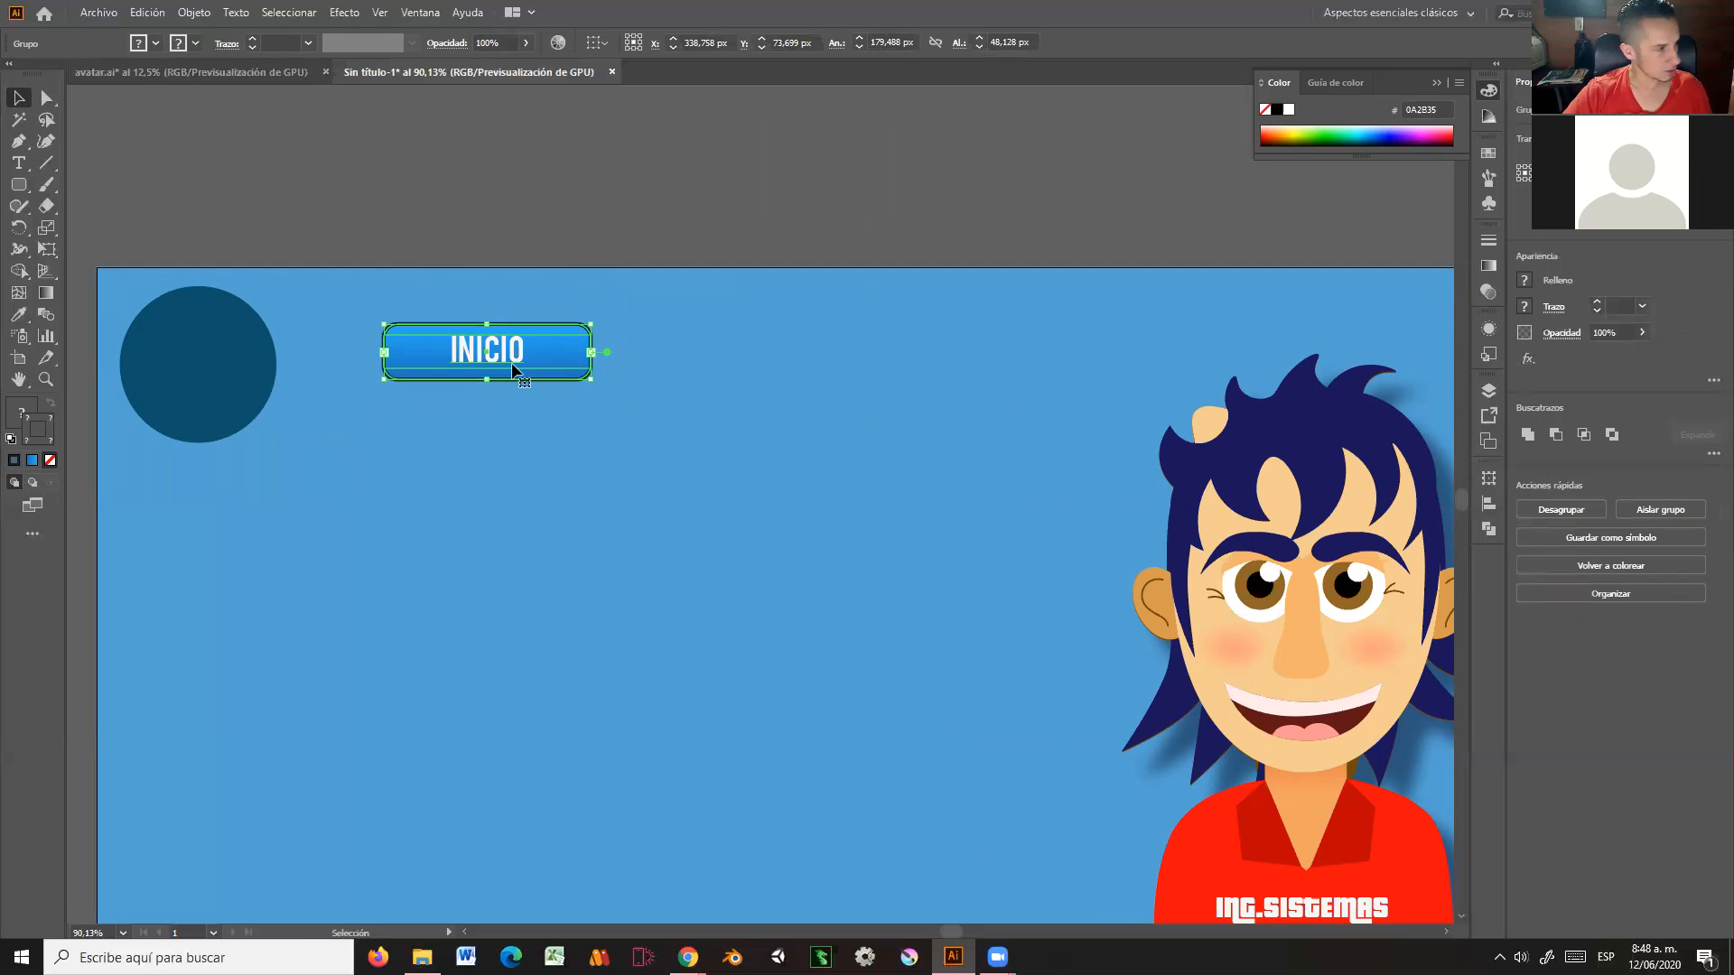
drag(501, 350, 1234, 360)
drag(1197, 593, 978, 586)
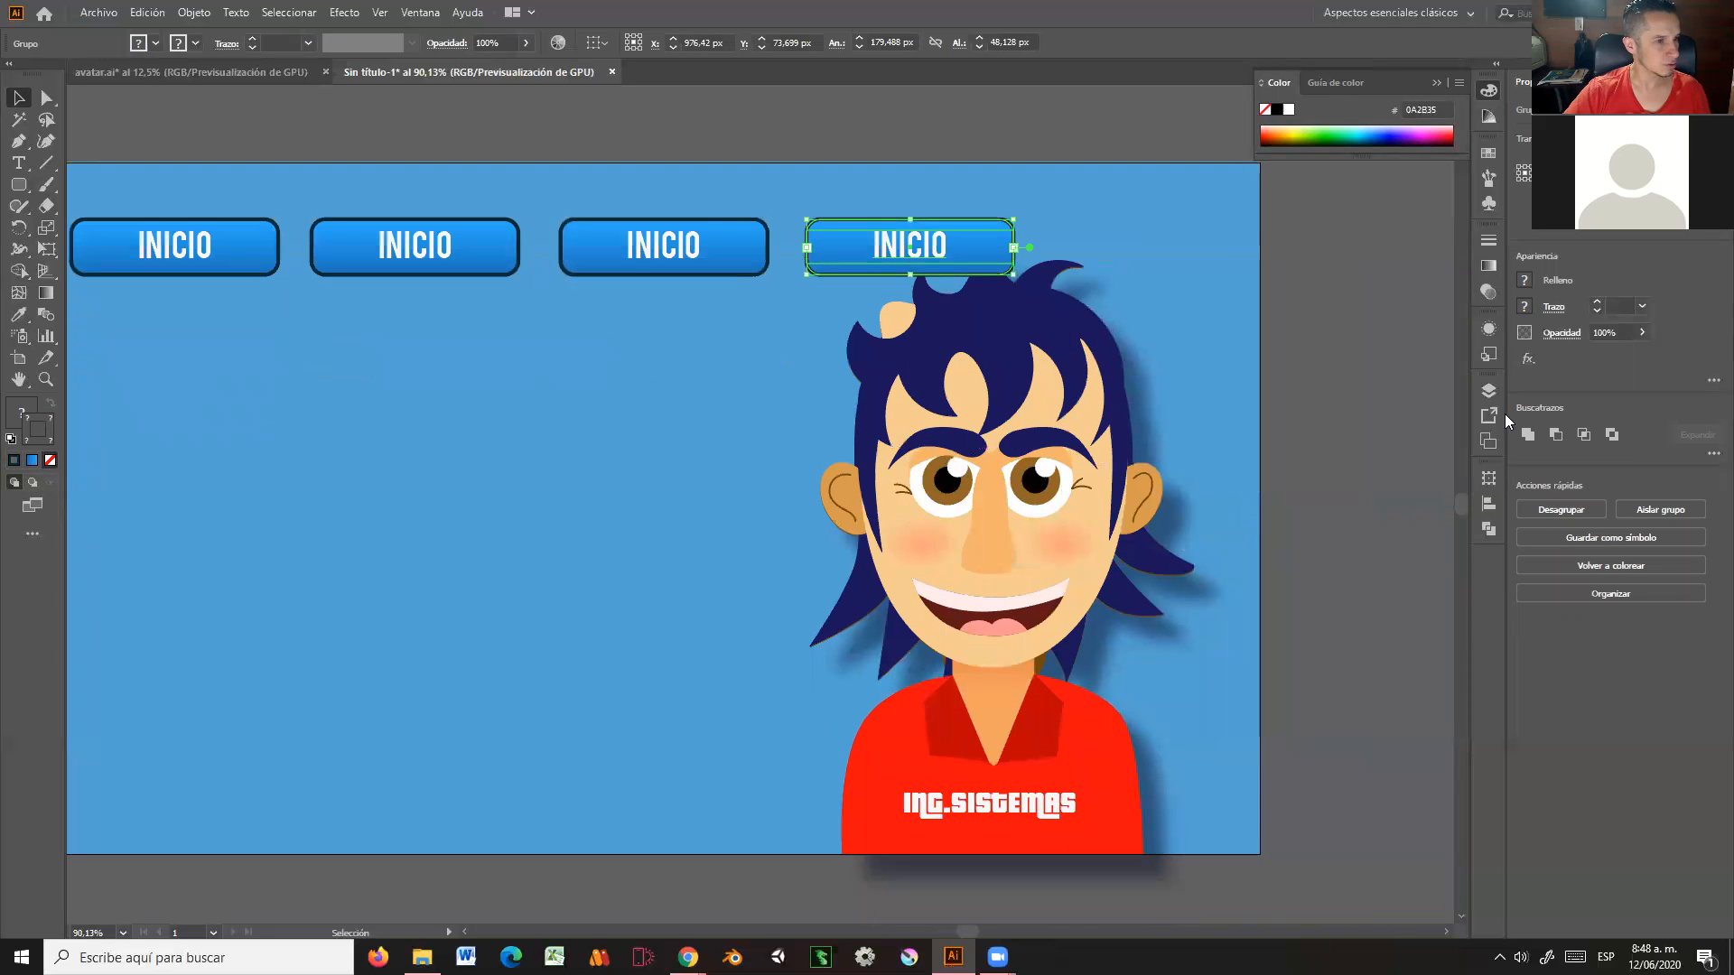
Step: Move the personaje layer above the logo layer and unlock it
click(1489, 392)
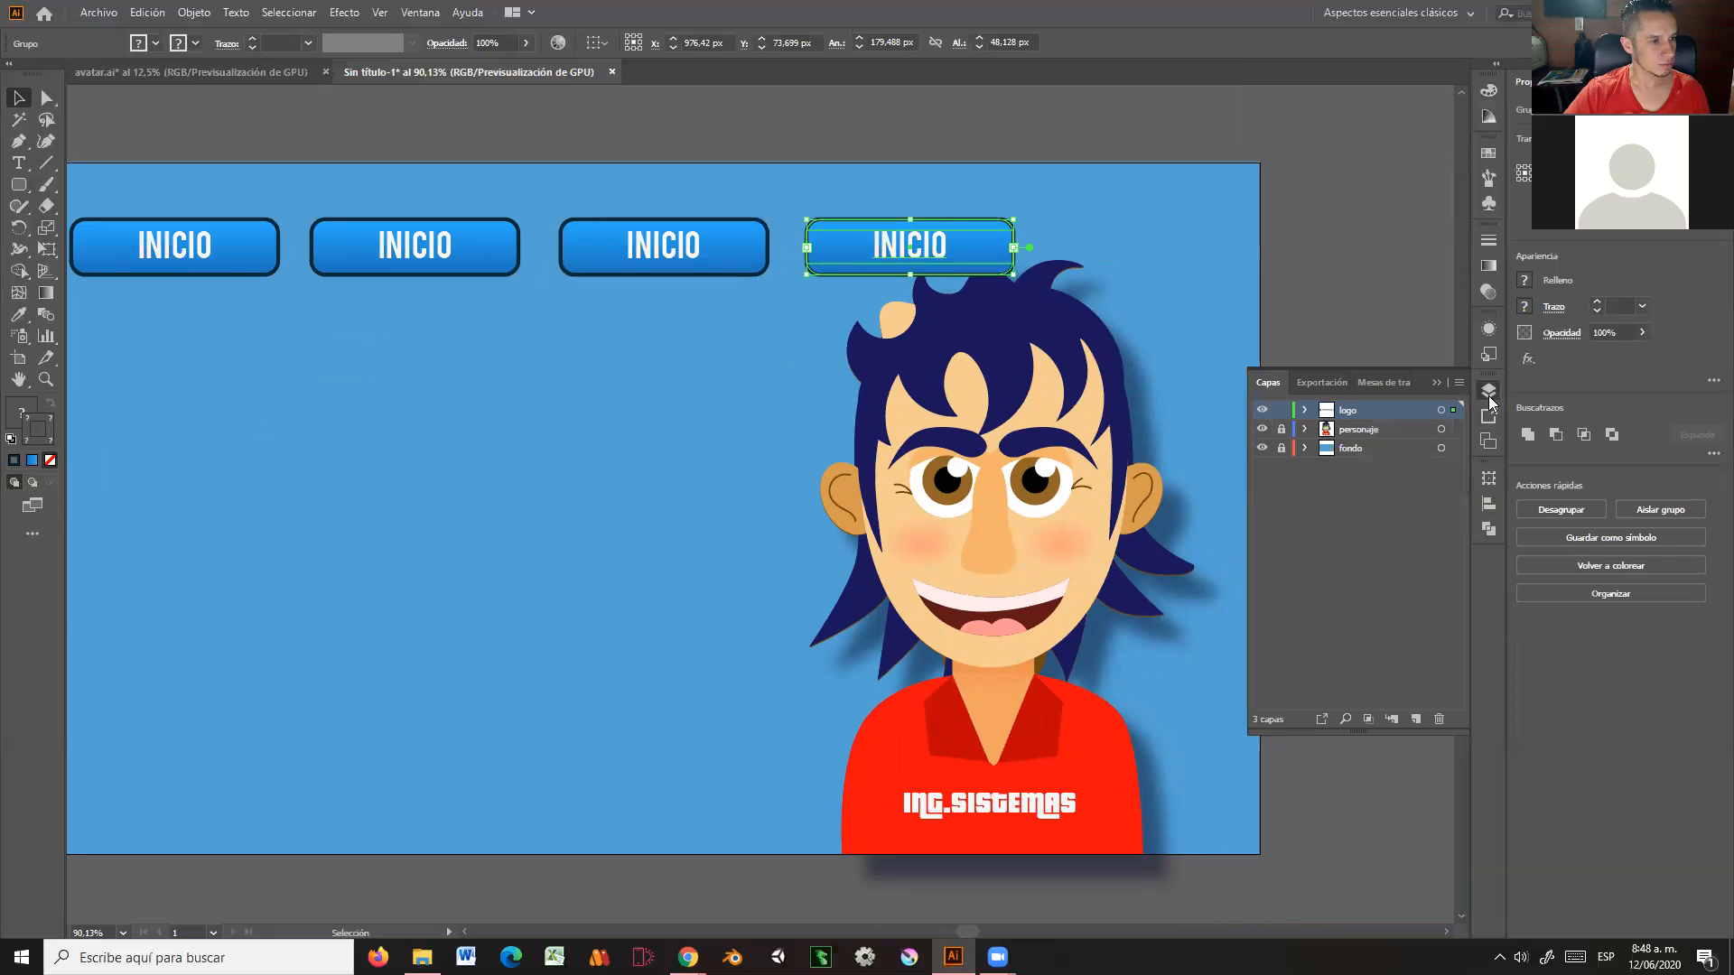
drag(1362, 428, 1369, 405)
click(1374, 412)
click(1281, 410)
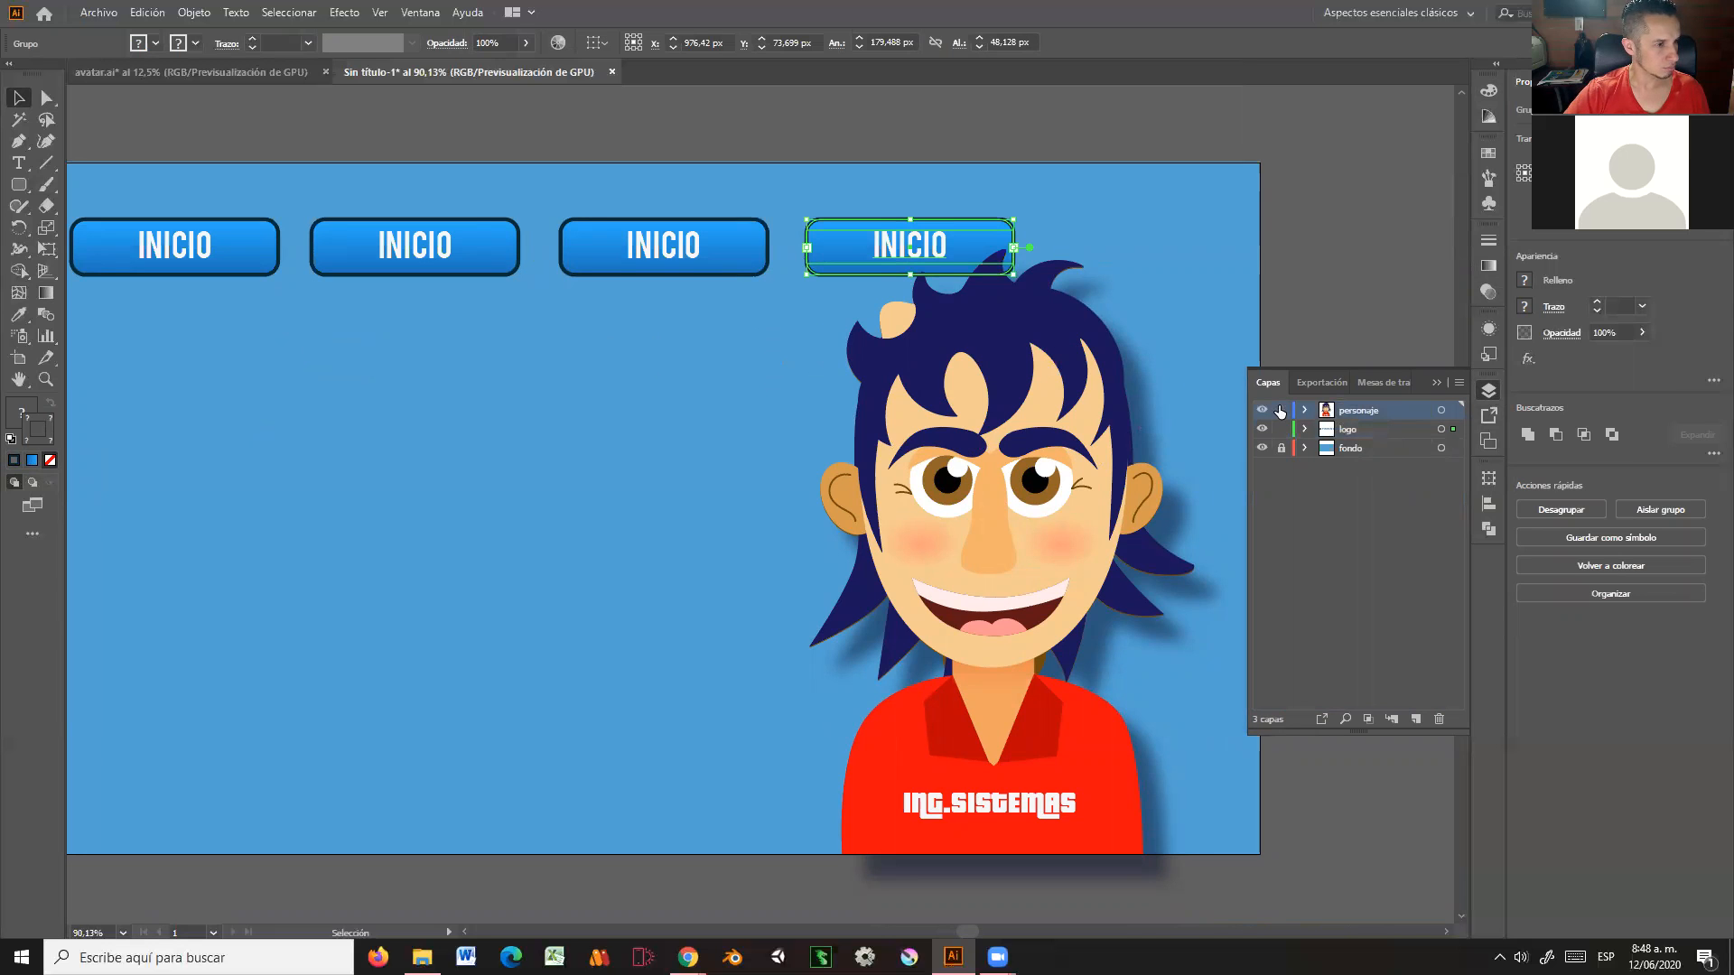
Step: Try to shrink the avatar without its shadow copy to about 304 × 478 px, and undo it
click(1120, 373)
drag(1184, 264, 1159, 303)
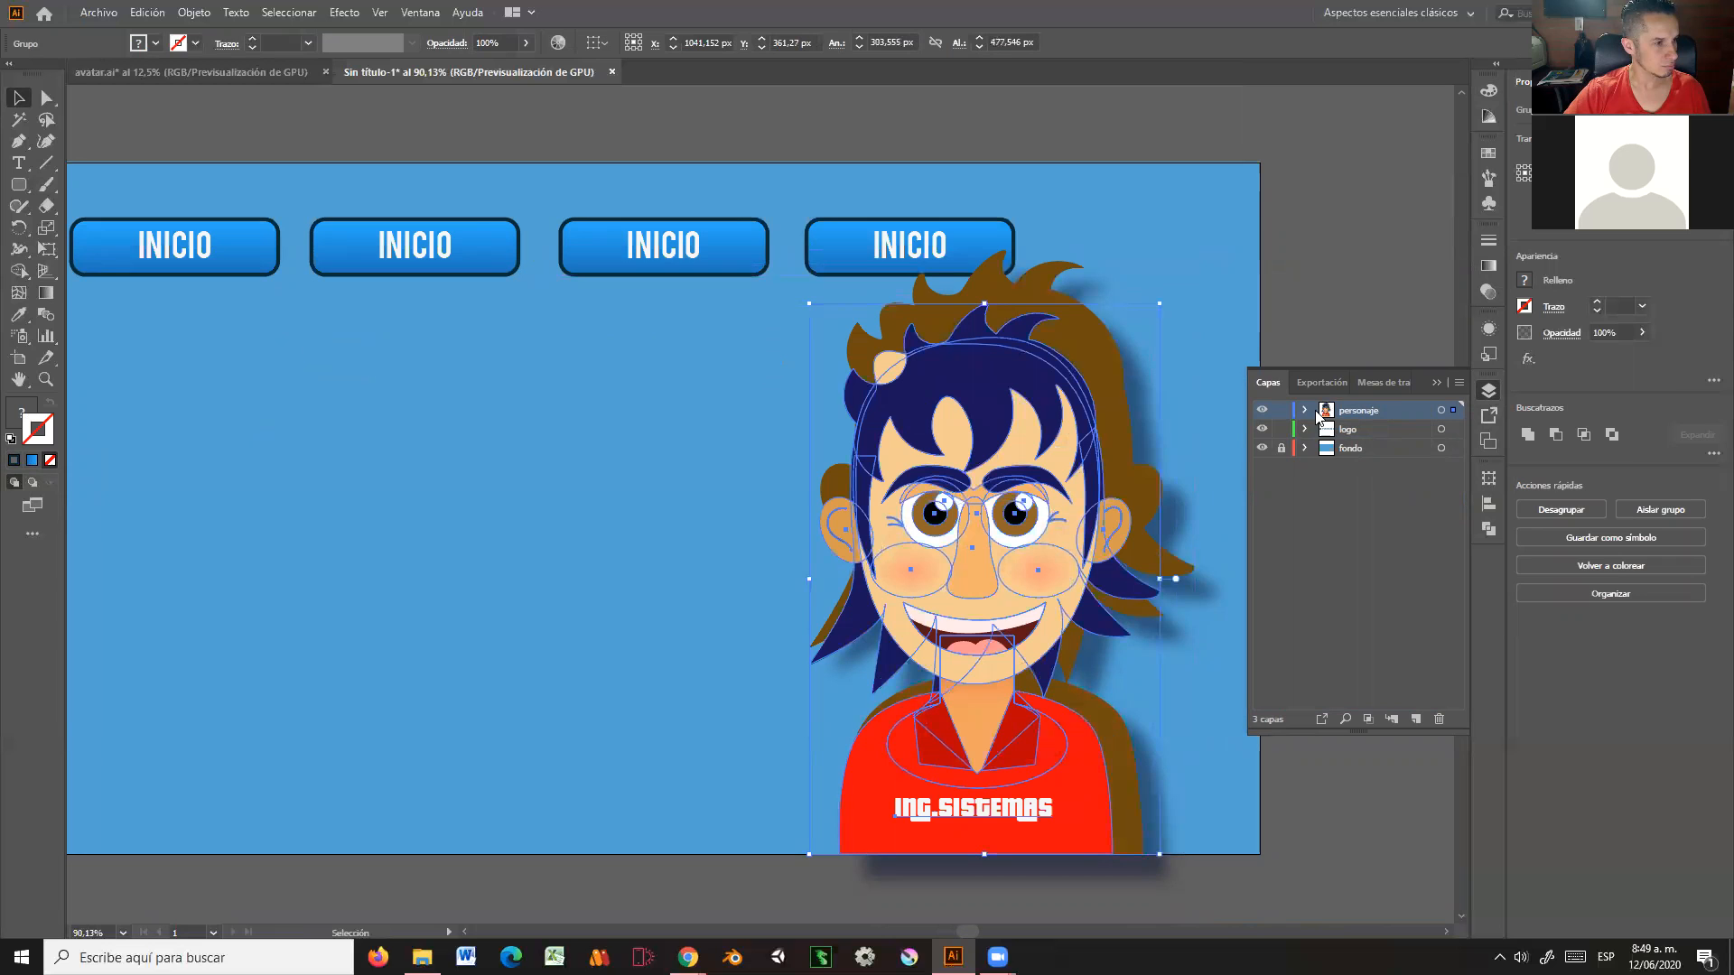
key(ctrl+z)
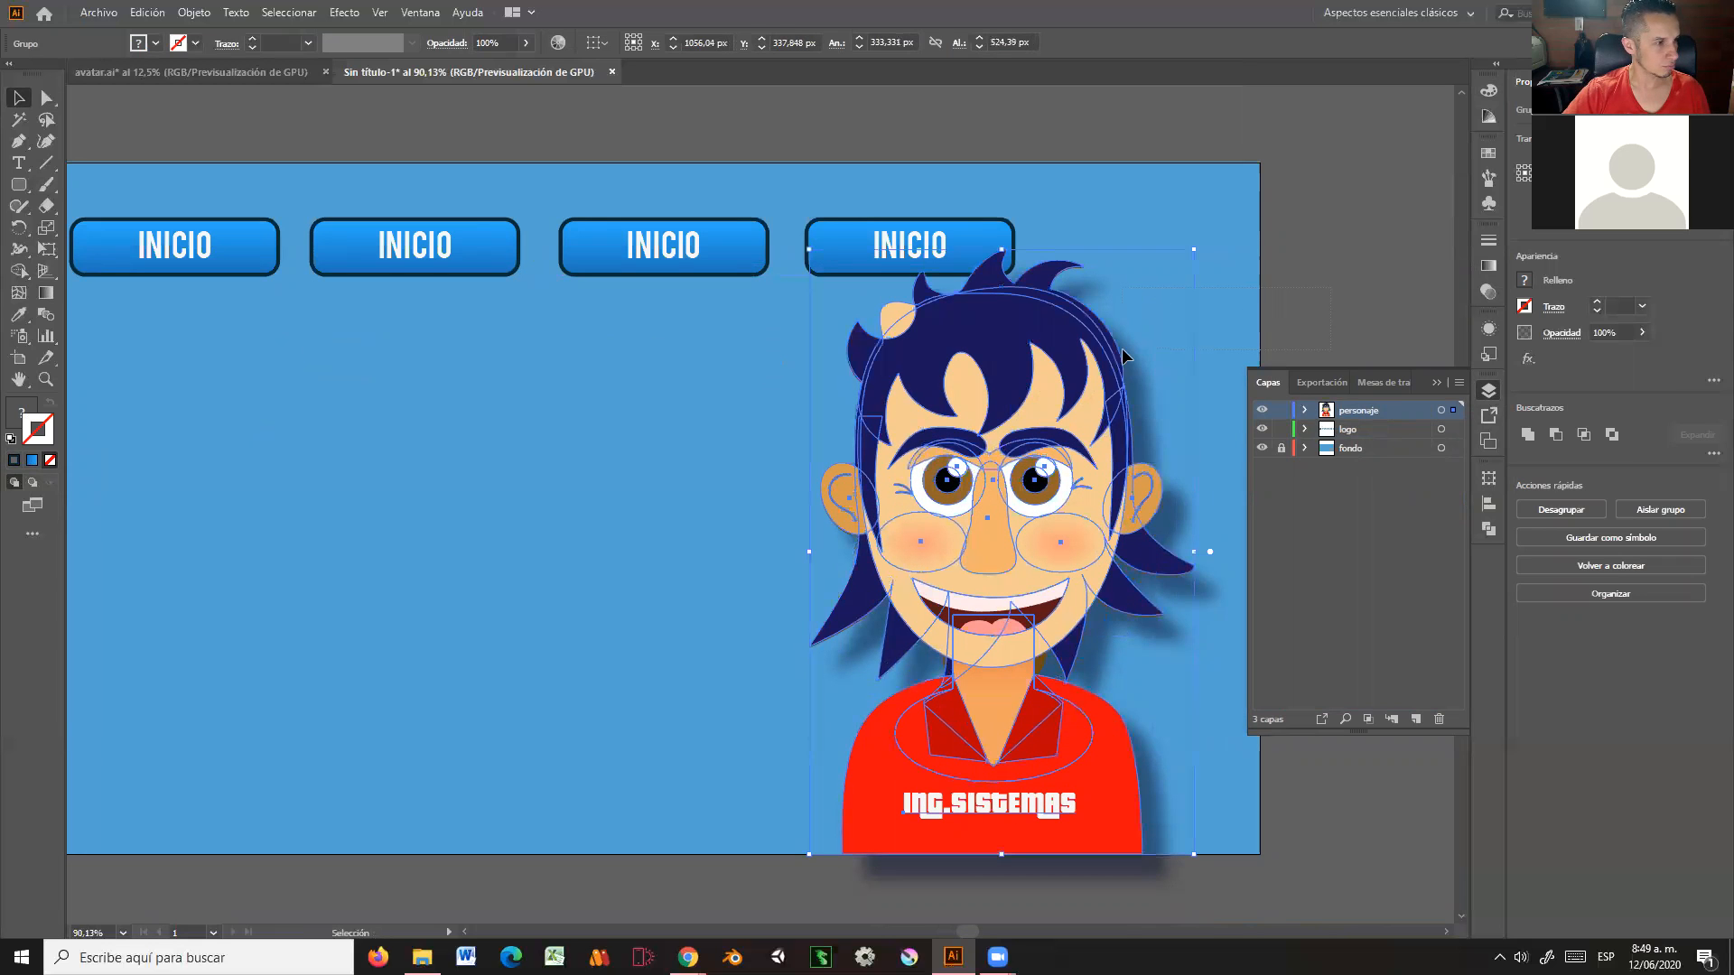
Step: Shrink the avatar together with its shadow copy to about 303 × 477 px and shift both 40 px to the right
key(ctrl+shift+g)
drag(1194, 249, 1159, 299)
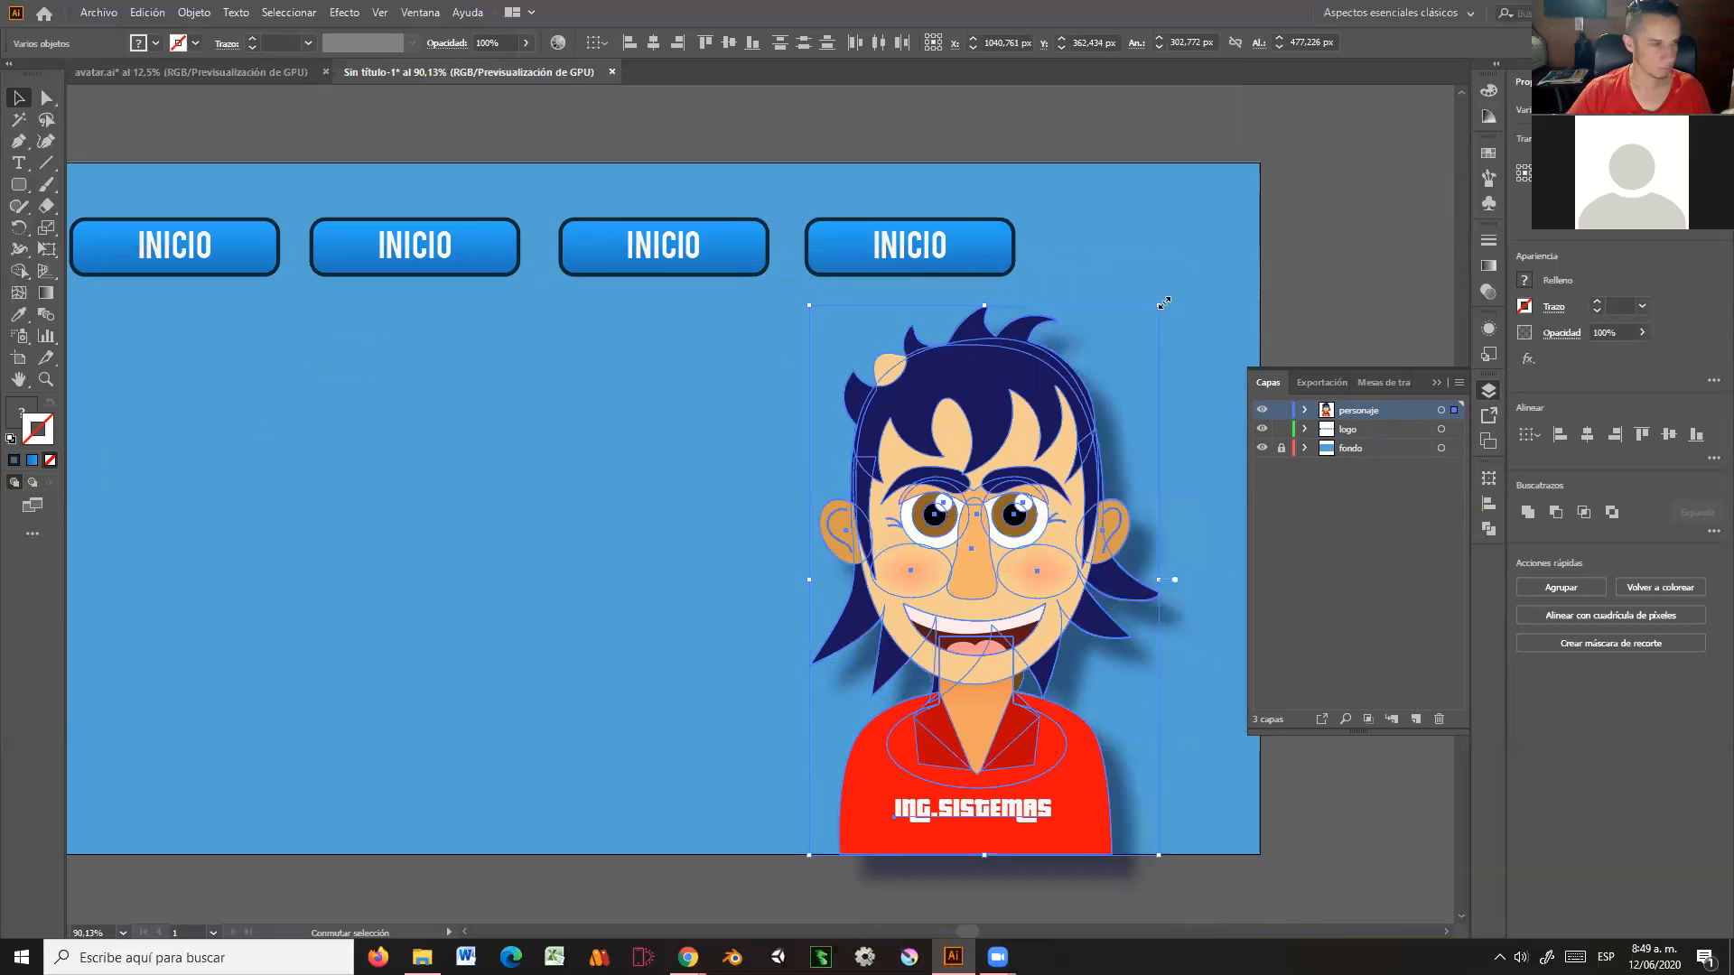
key(shift+Right)
key(shift+Right)
key(shift+Right)
key(shift+Right)
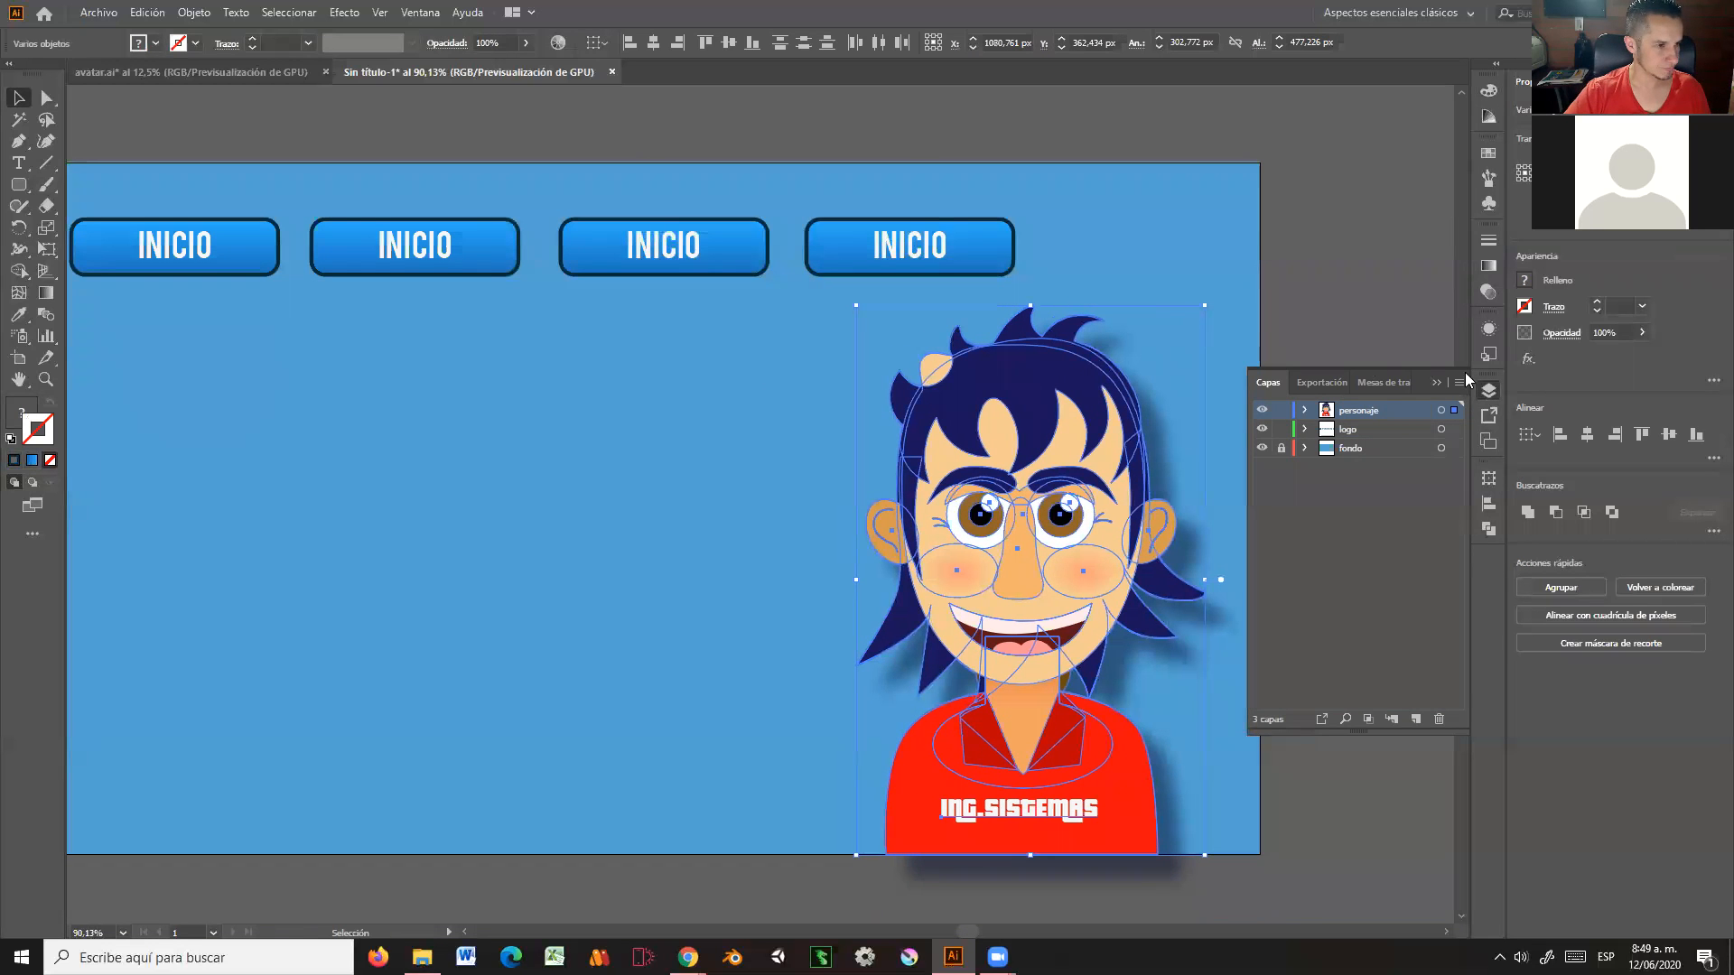
Step: Replace the second menu button's text with SERVICIOS inside its group
drag(826, 358, 1033, 445)
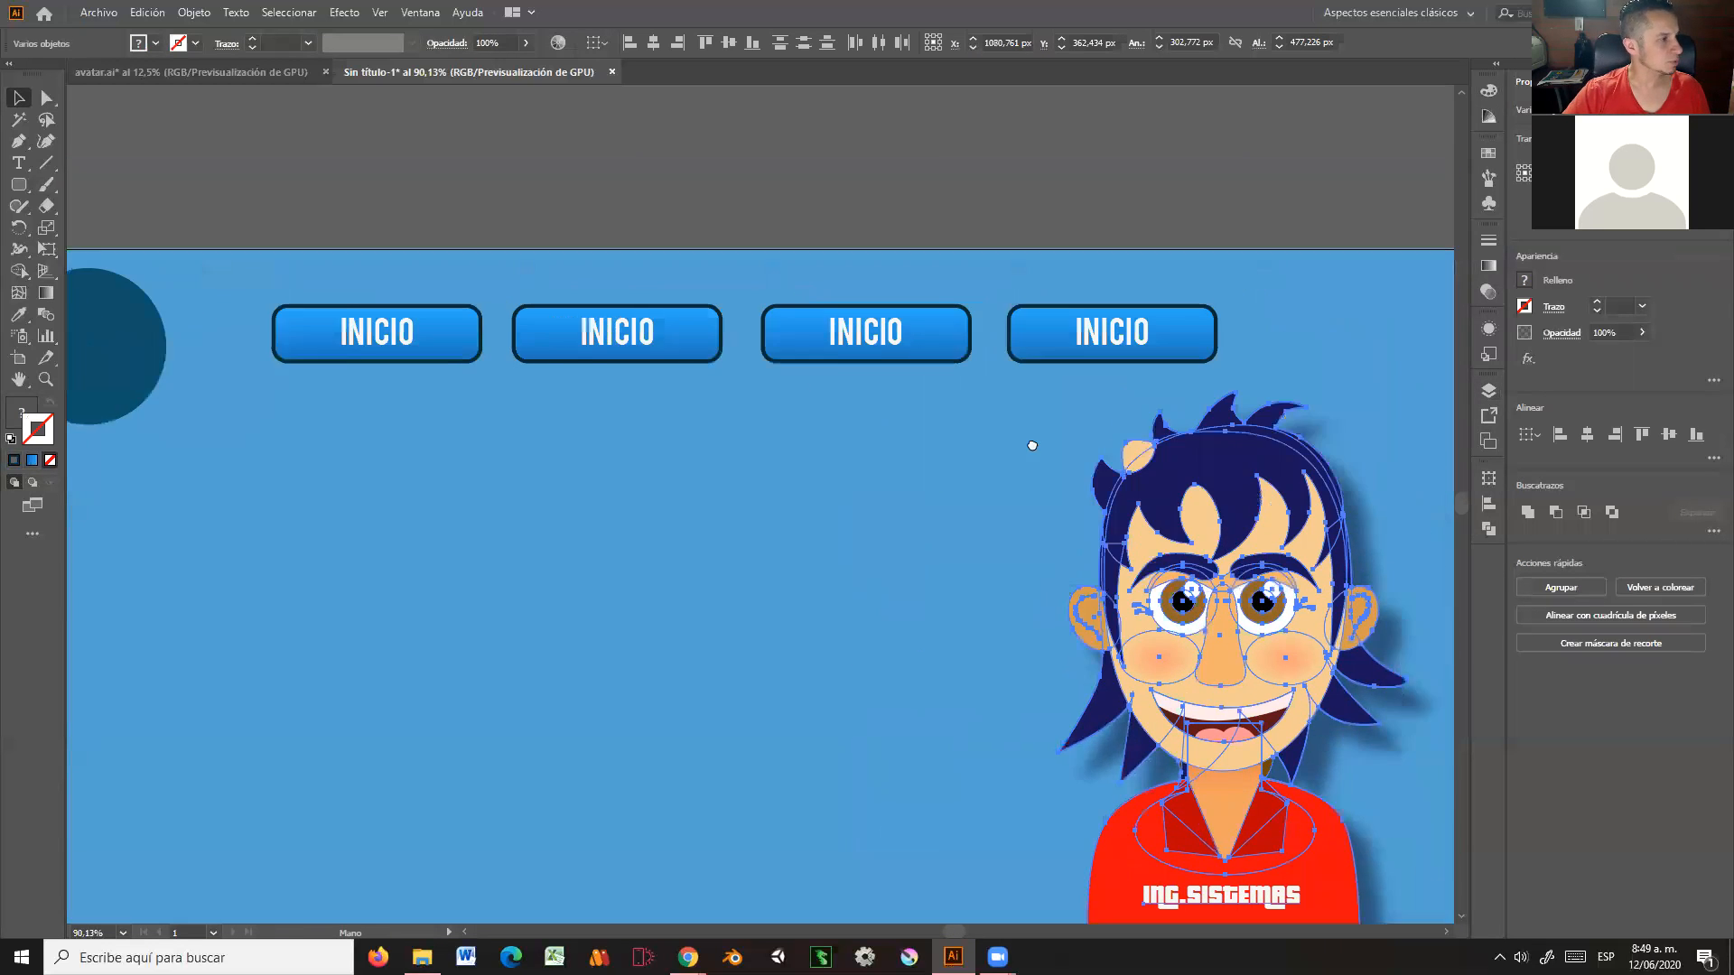
double_click(672, 333)
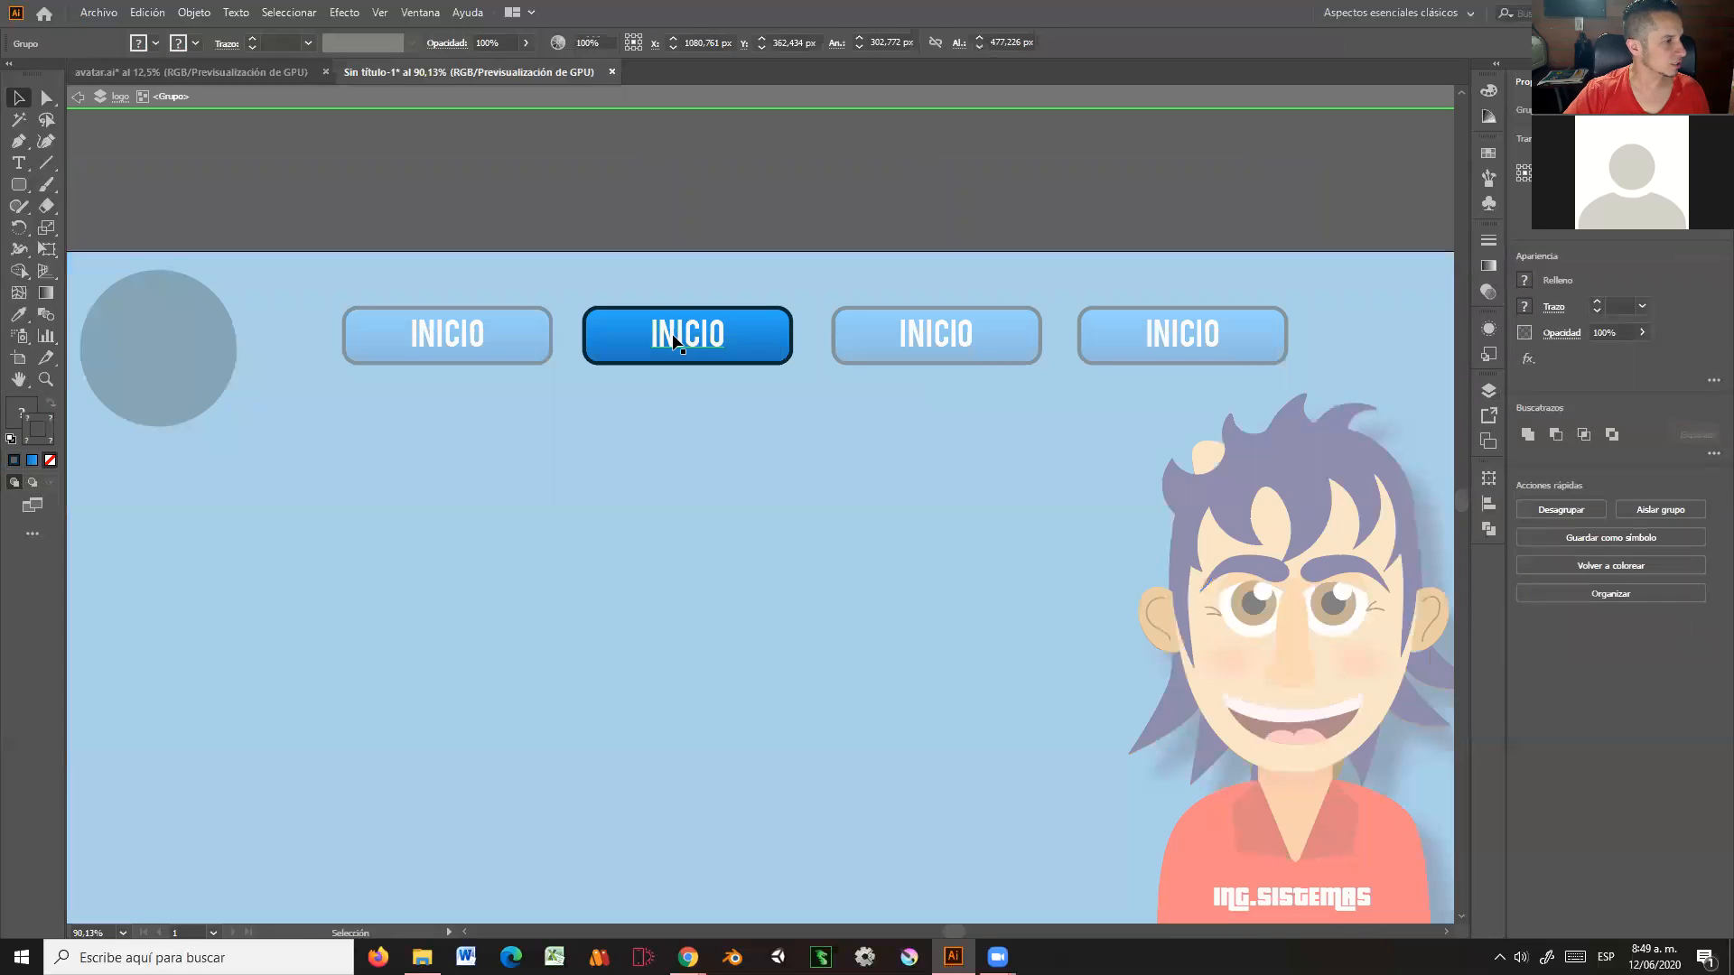
click(659, 349)
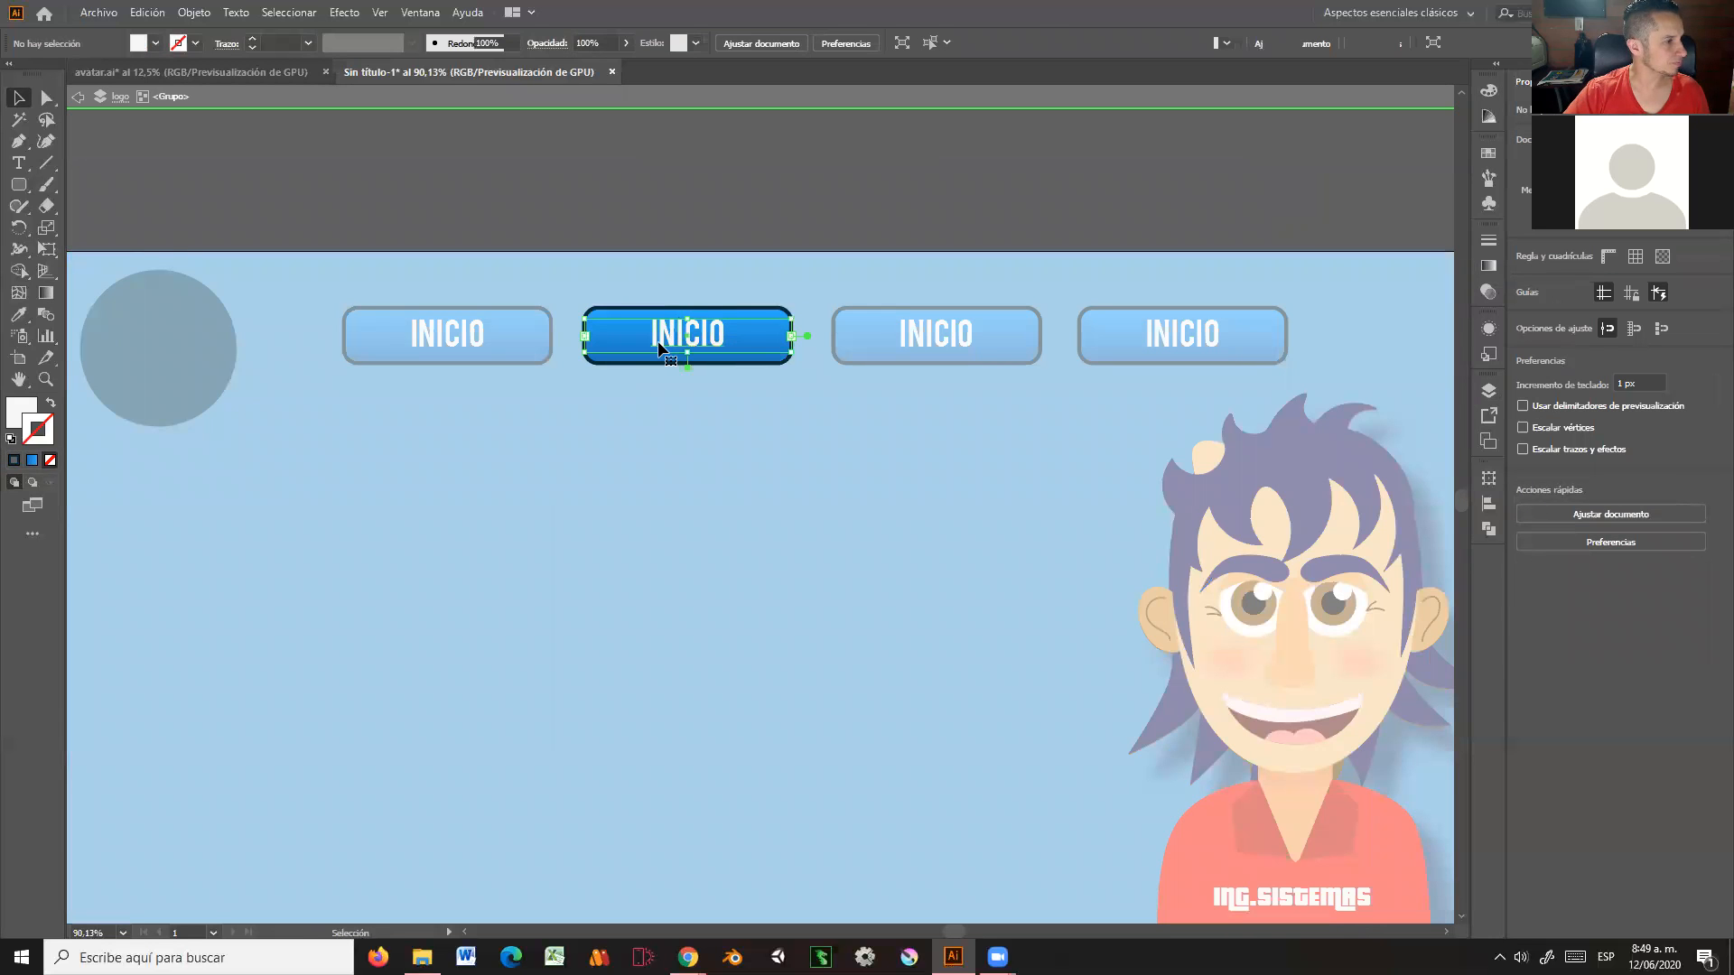
double_click(660, 348)
double_click(654, 333)
text(SERVICIOS)
click(18, 97)
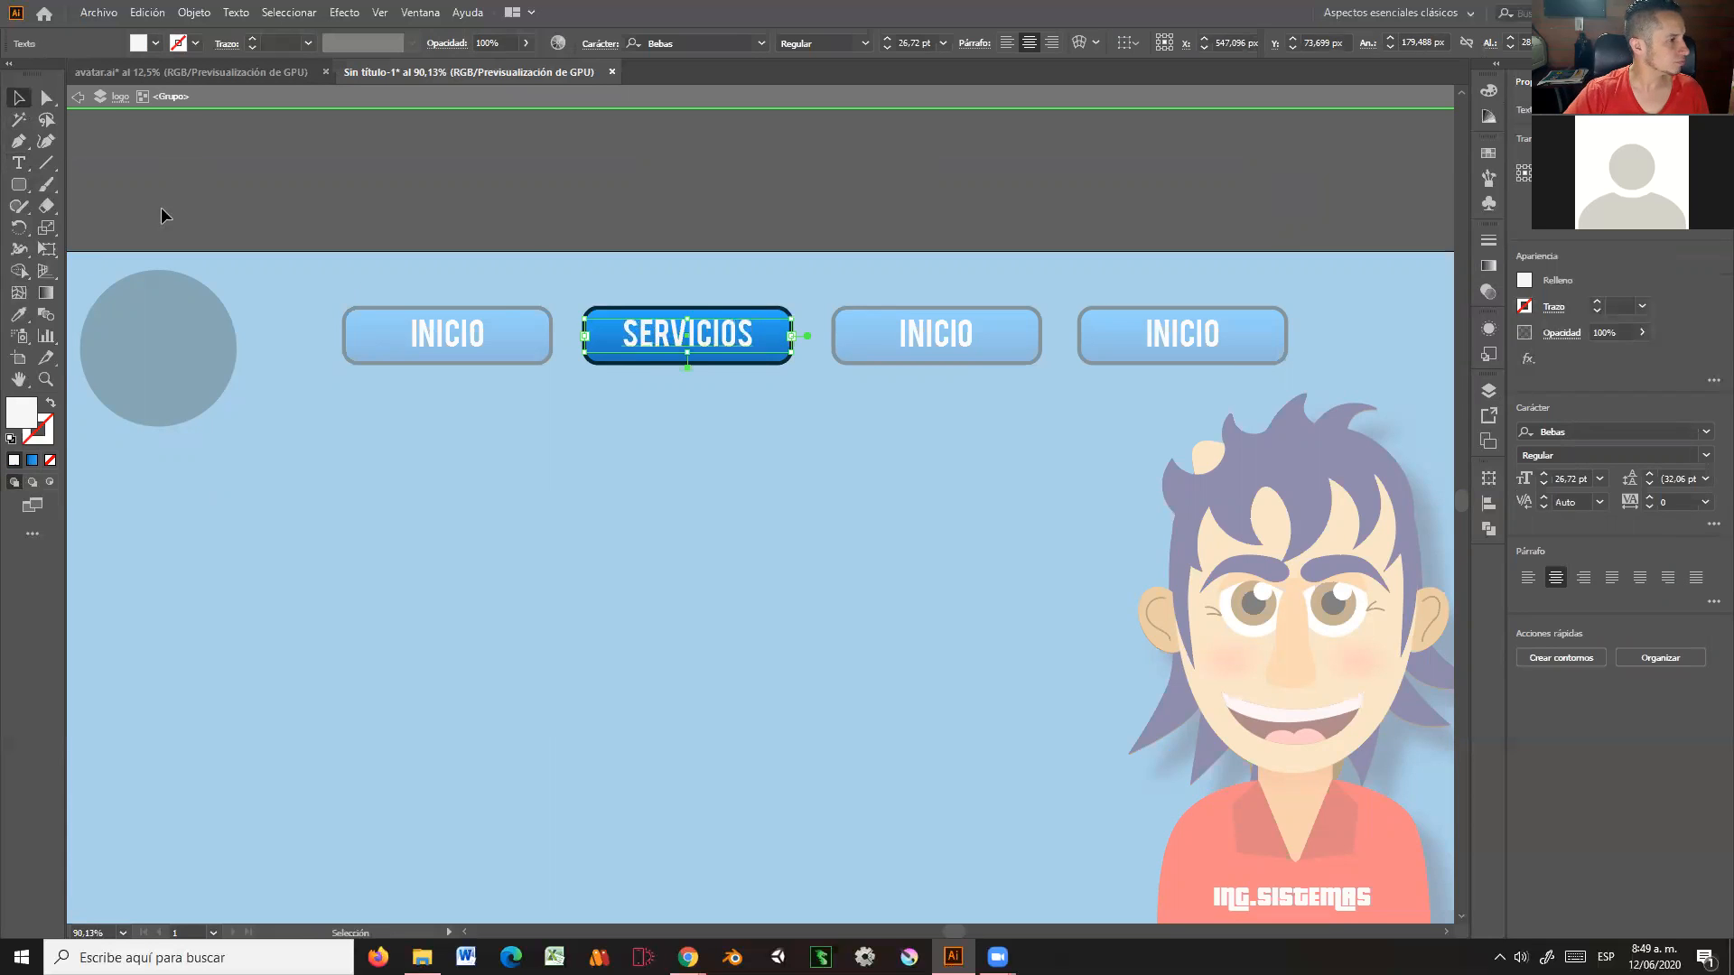
Step: Replace the third menu button's text with EMPRESA and leave the group's isolation mode
double_click(944, 343)
click(944, 345)
double_click(945, 349)
click(926, 345)
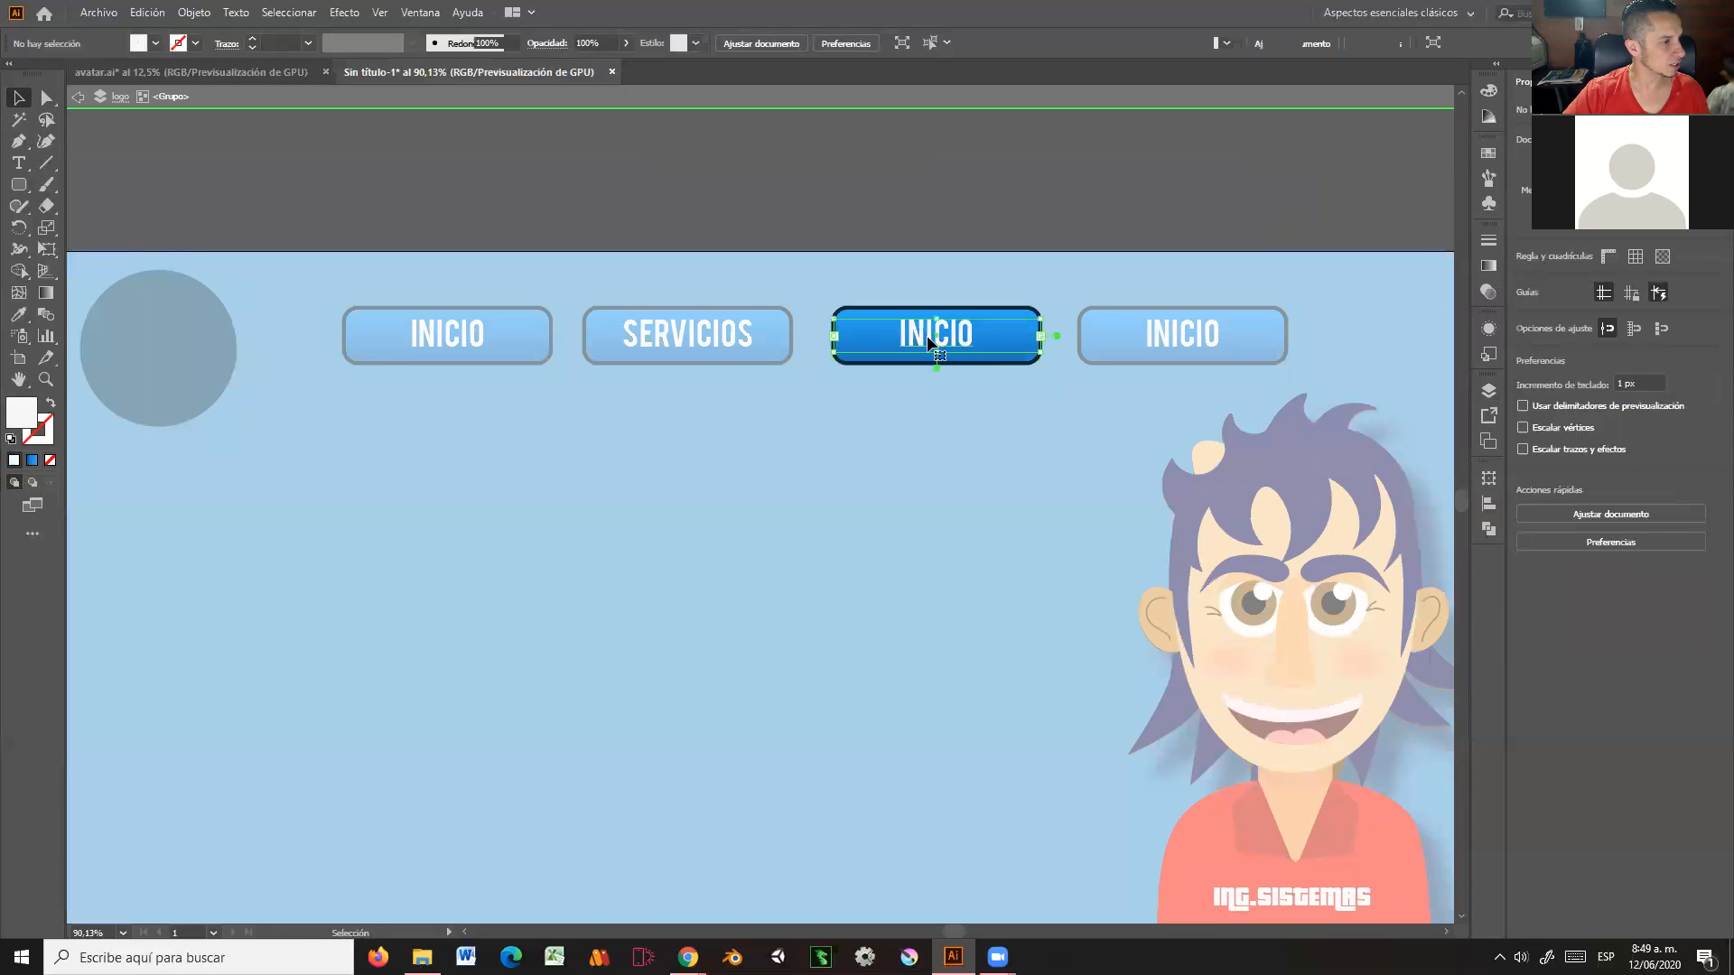
double_click(910, 340)
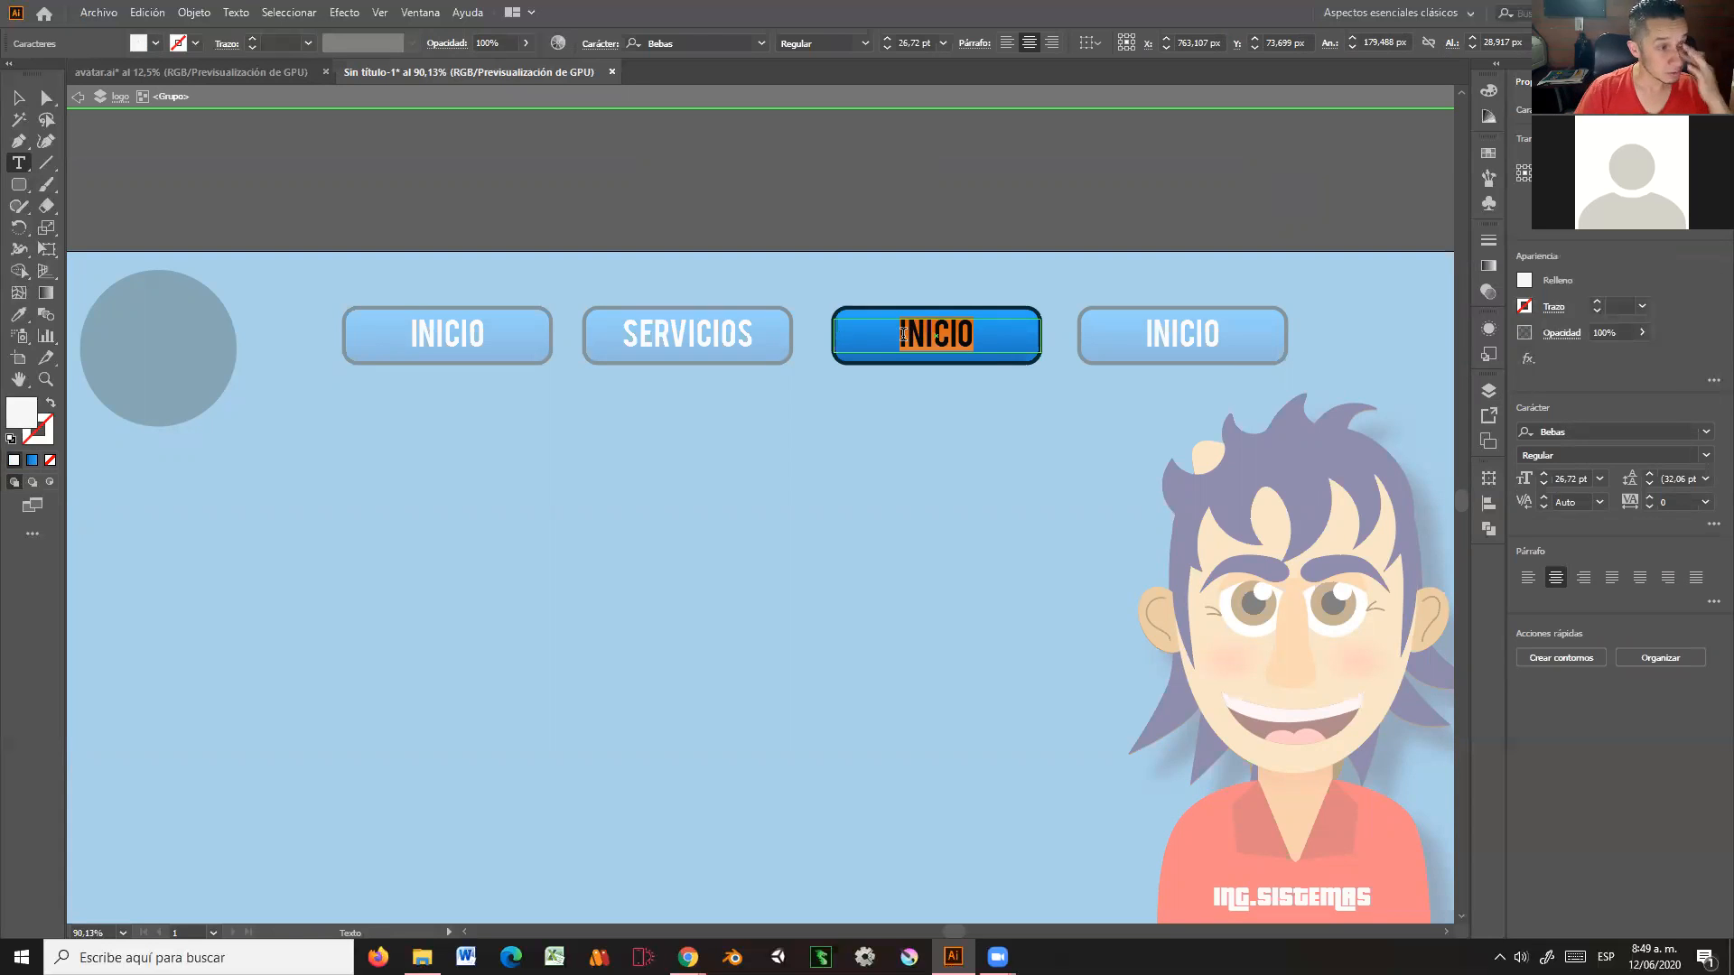
text(EMPRESA)
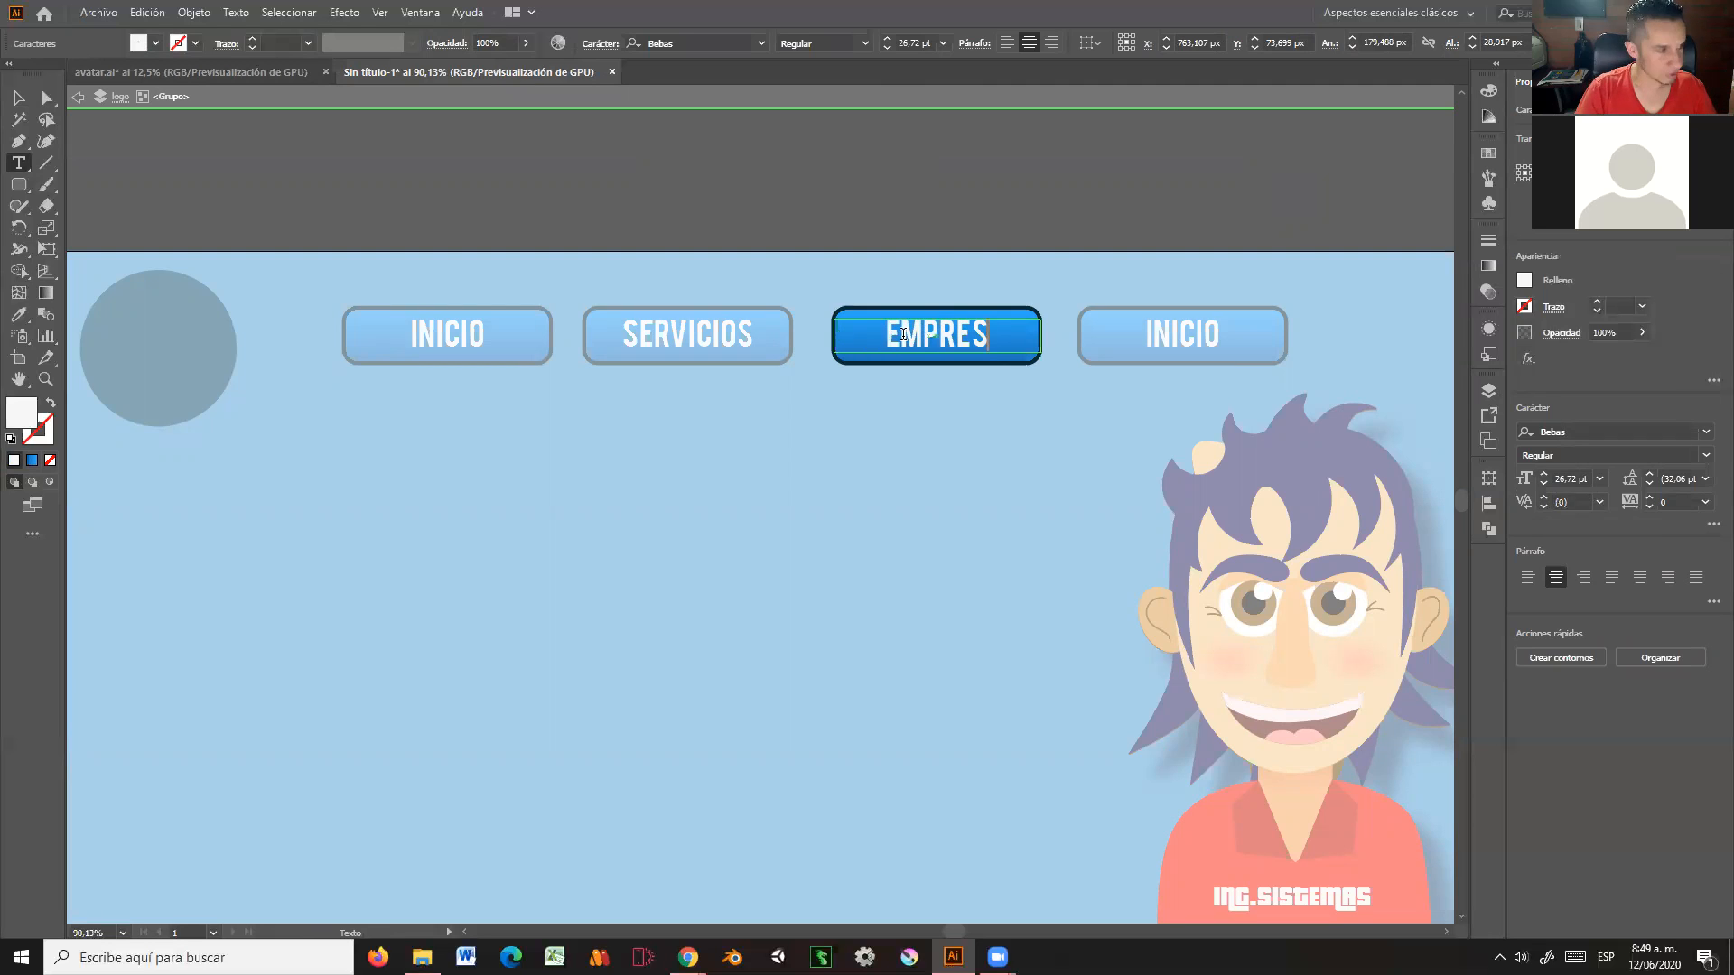
click(74, 96)
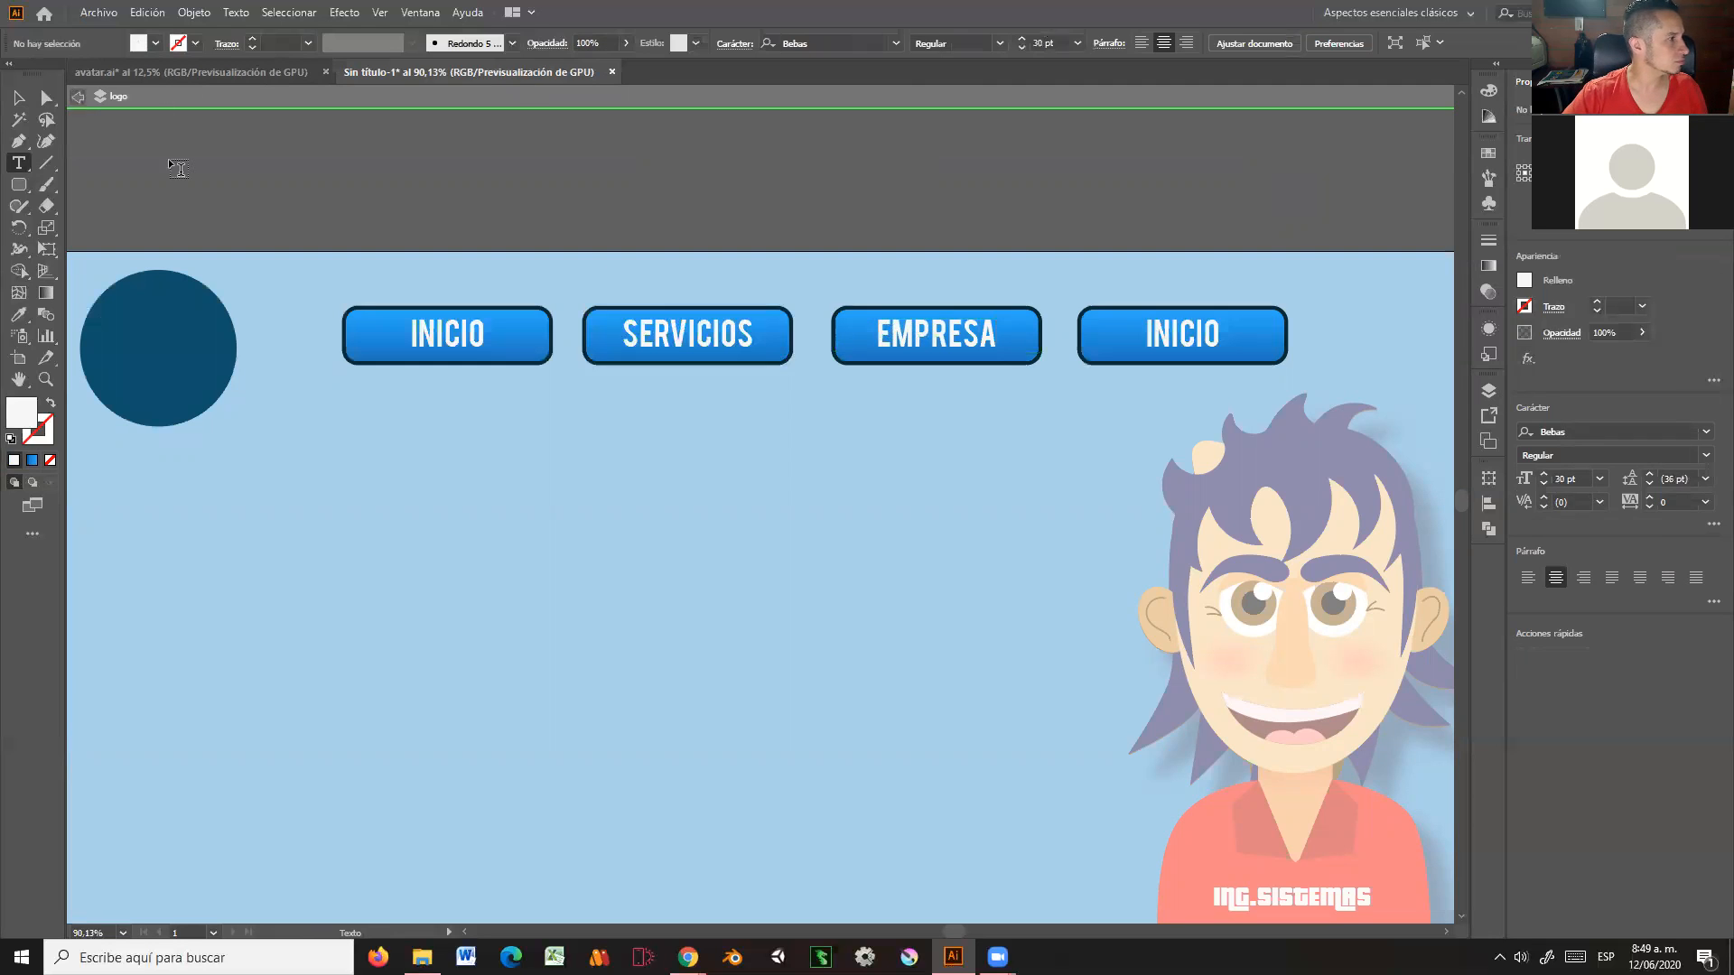
click(77, 98)
Step: Replace the fourth menu button's text with CONTACTO
click(1174, 336)
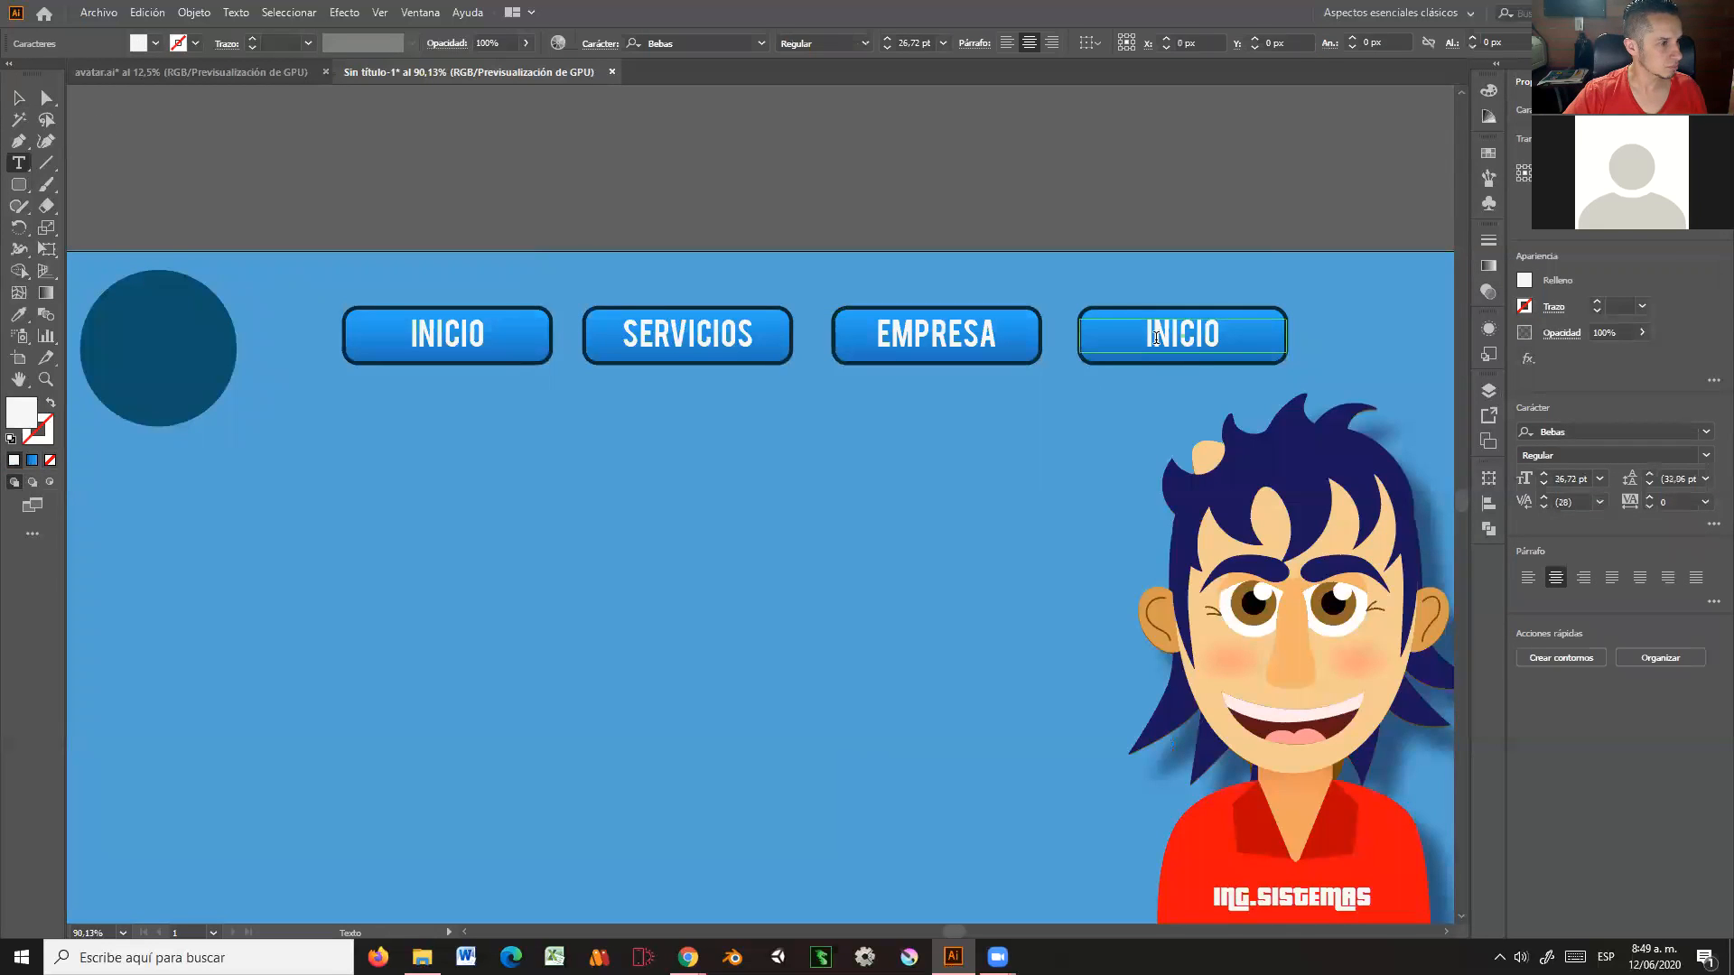
drag(1147, 334, 1246, 336)
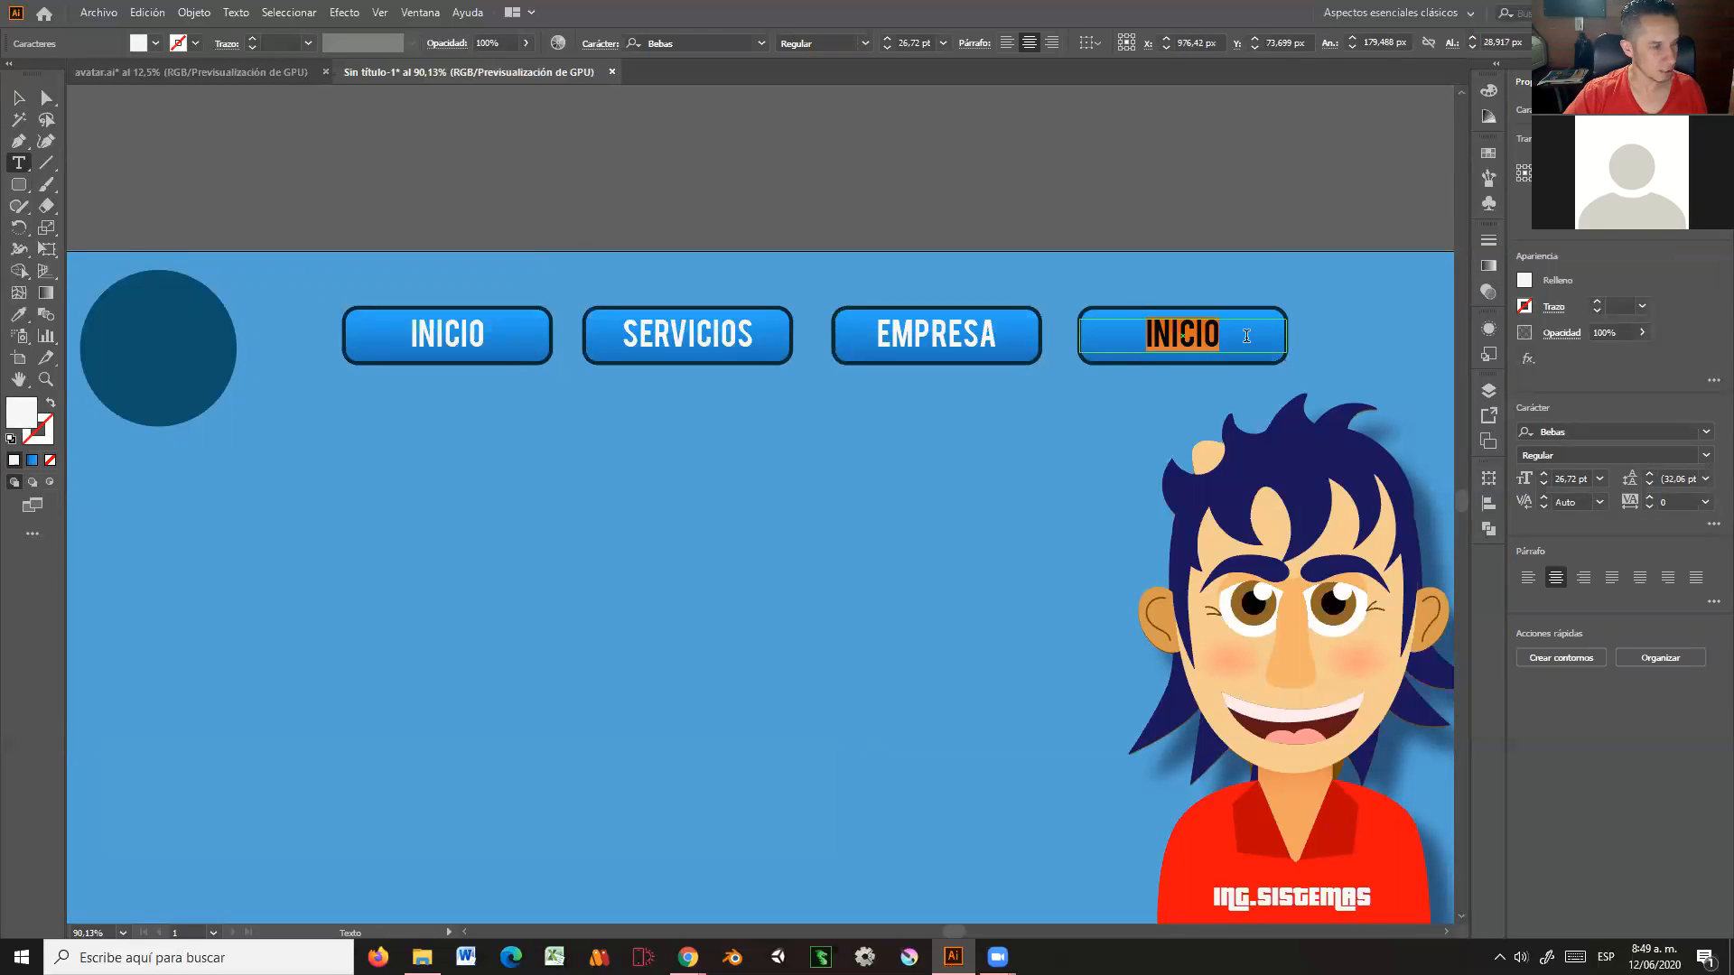
text(CONTACTO)
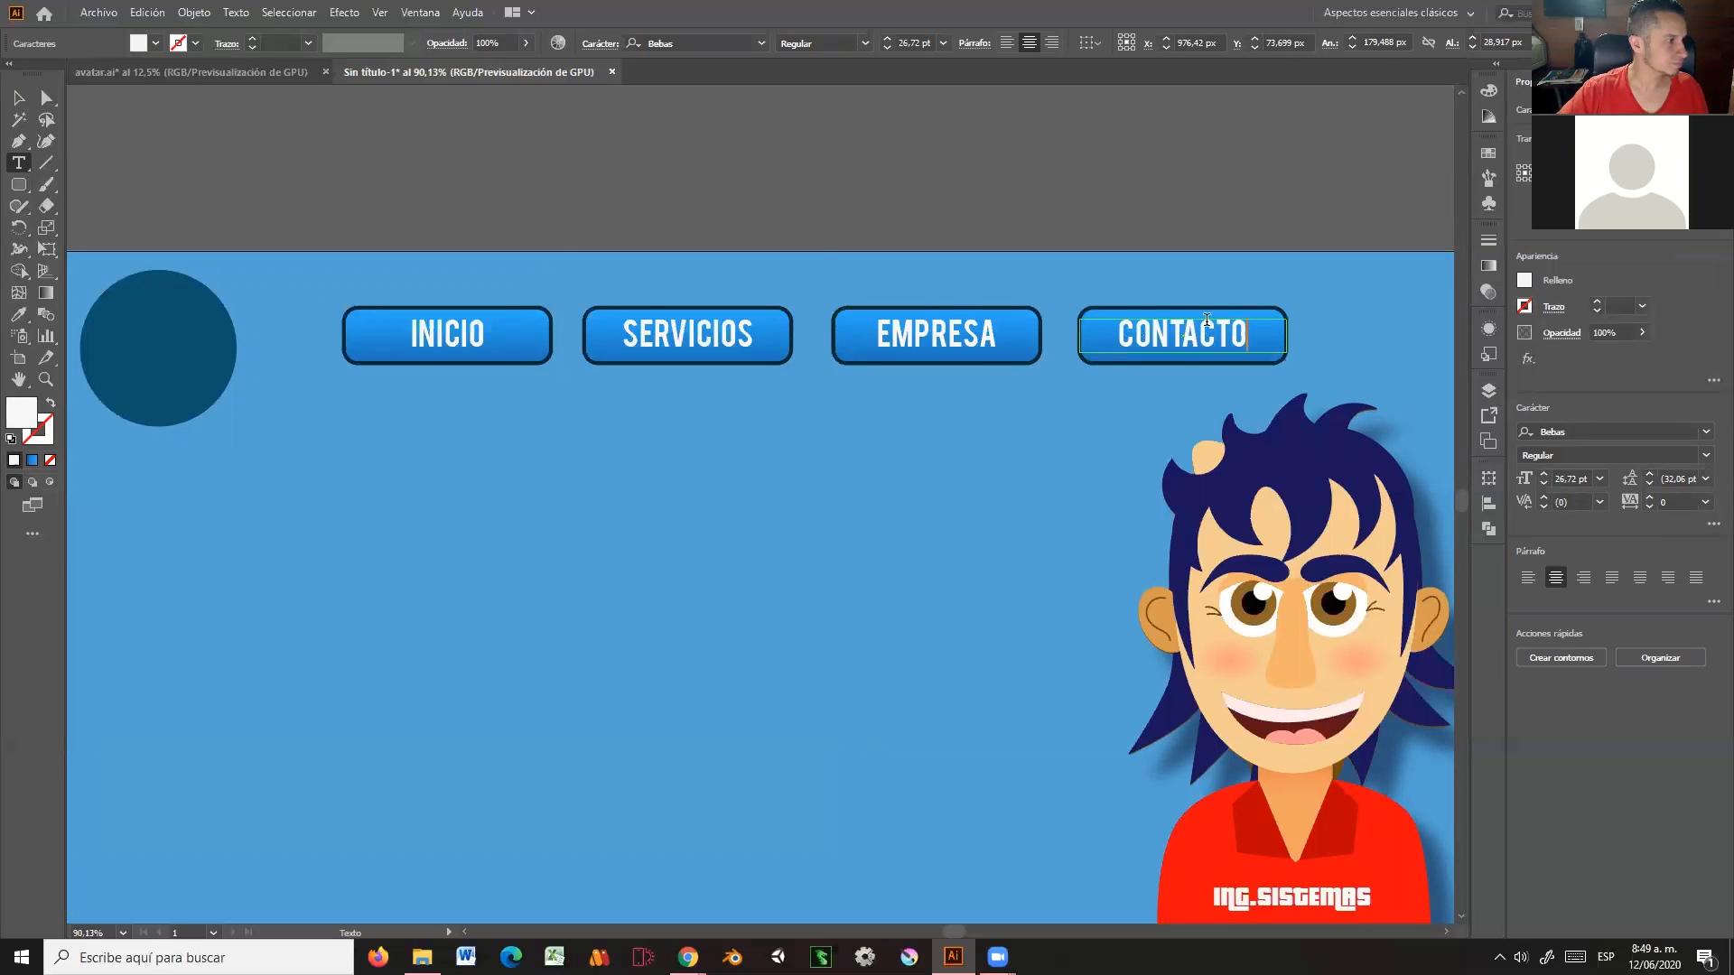
click(18, 96)
Step: Shrink the dark logo circle slightly, keeping its proportions and upper-left position
click(48, 379)
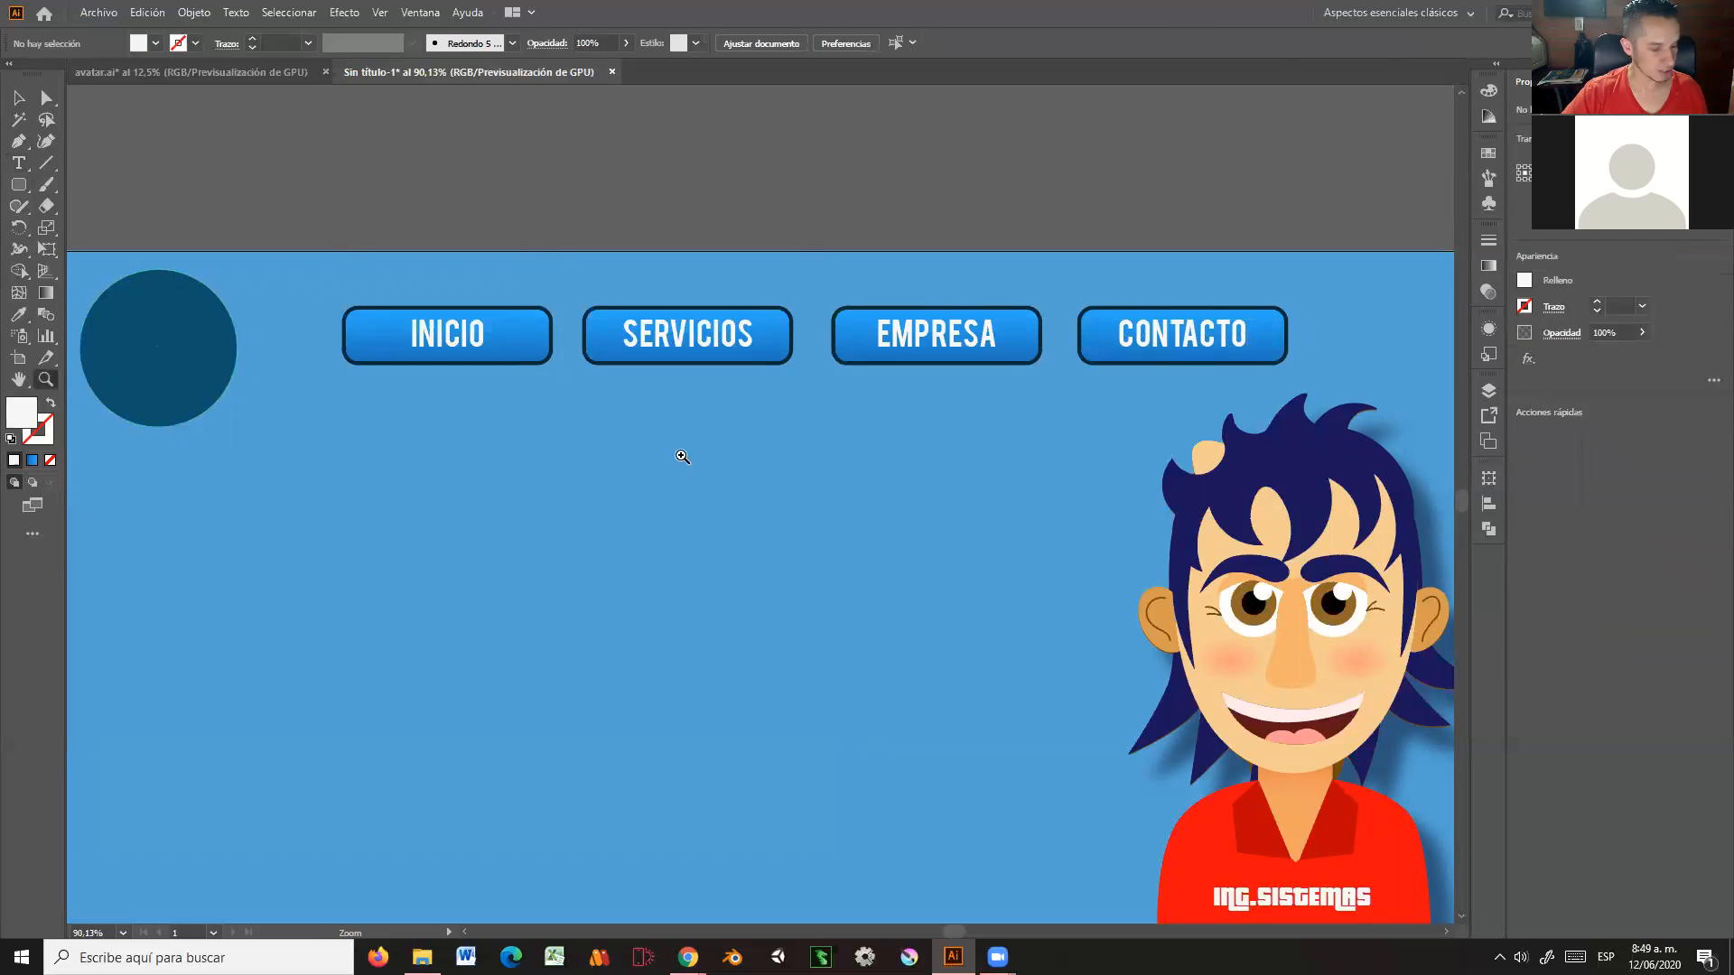
alt+click(838, 456)
drag(787, 566, 811, 429)
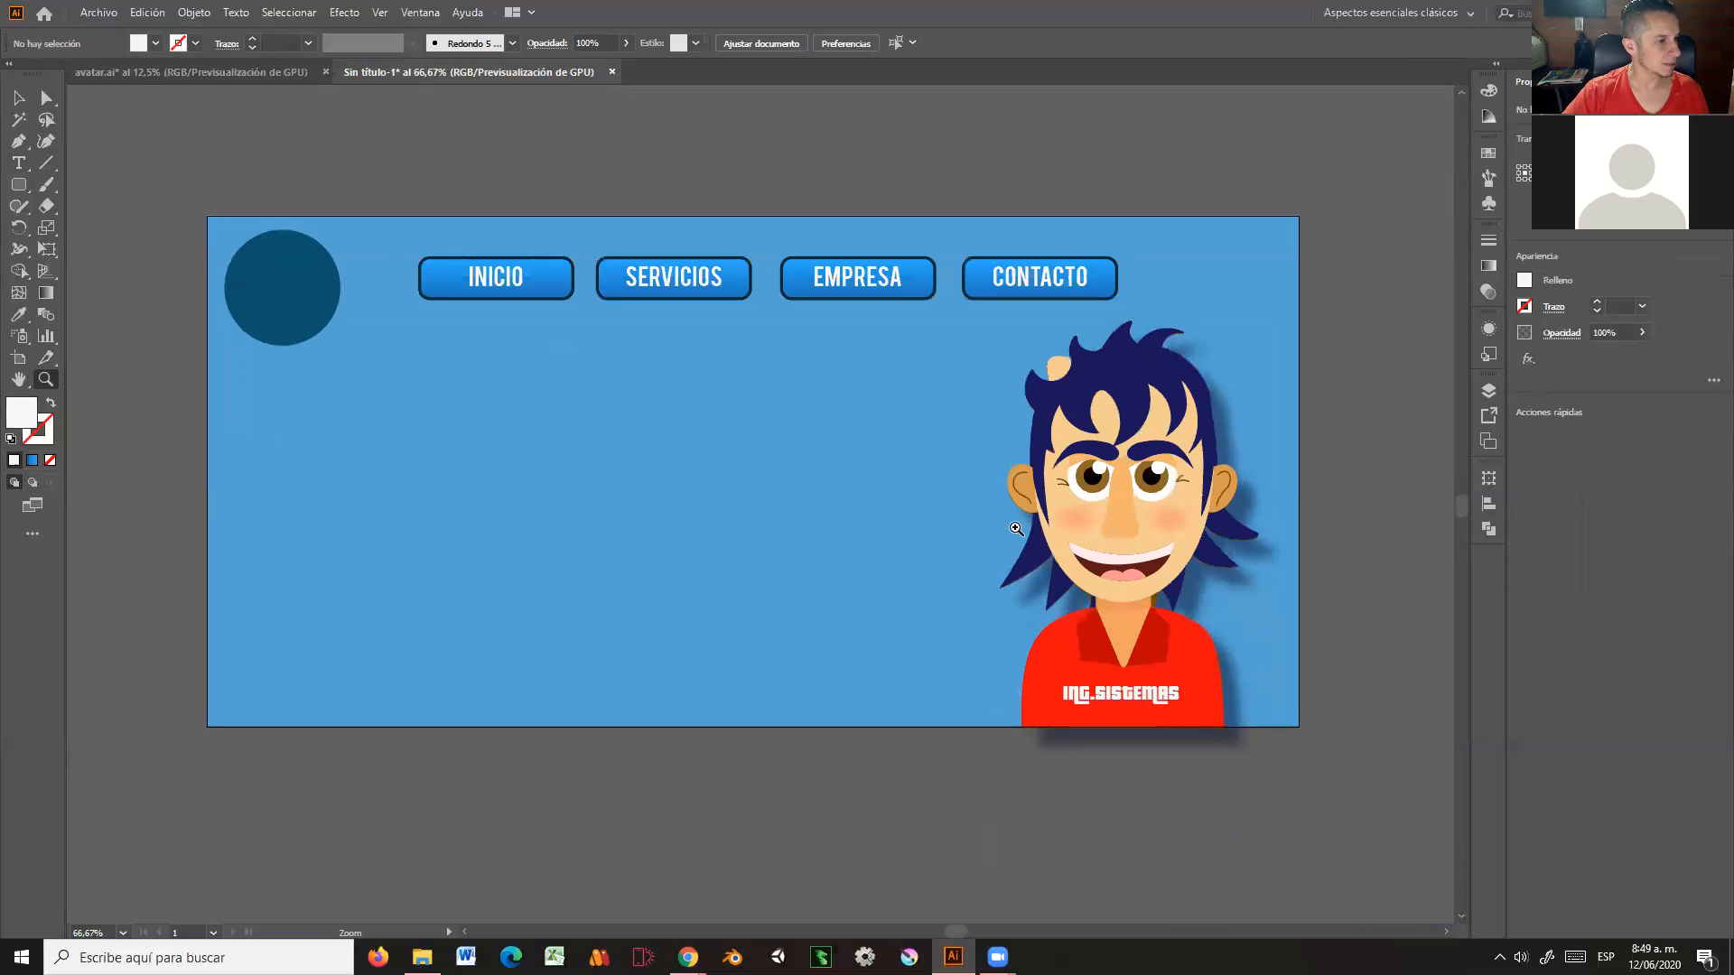
key(v)
click(271, 289)
drag(336, 347, 336, 340)
Step: Shift the avatar and its shadow copy about 20 px to the right and deselect them
click(1111, 501)
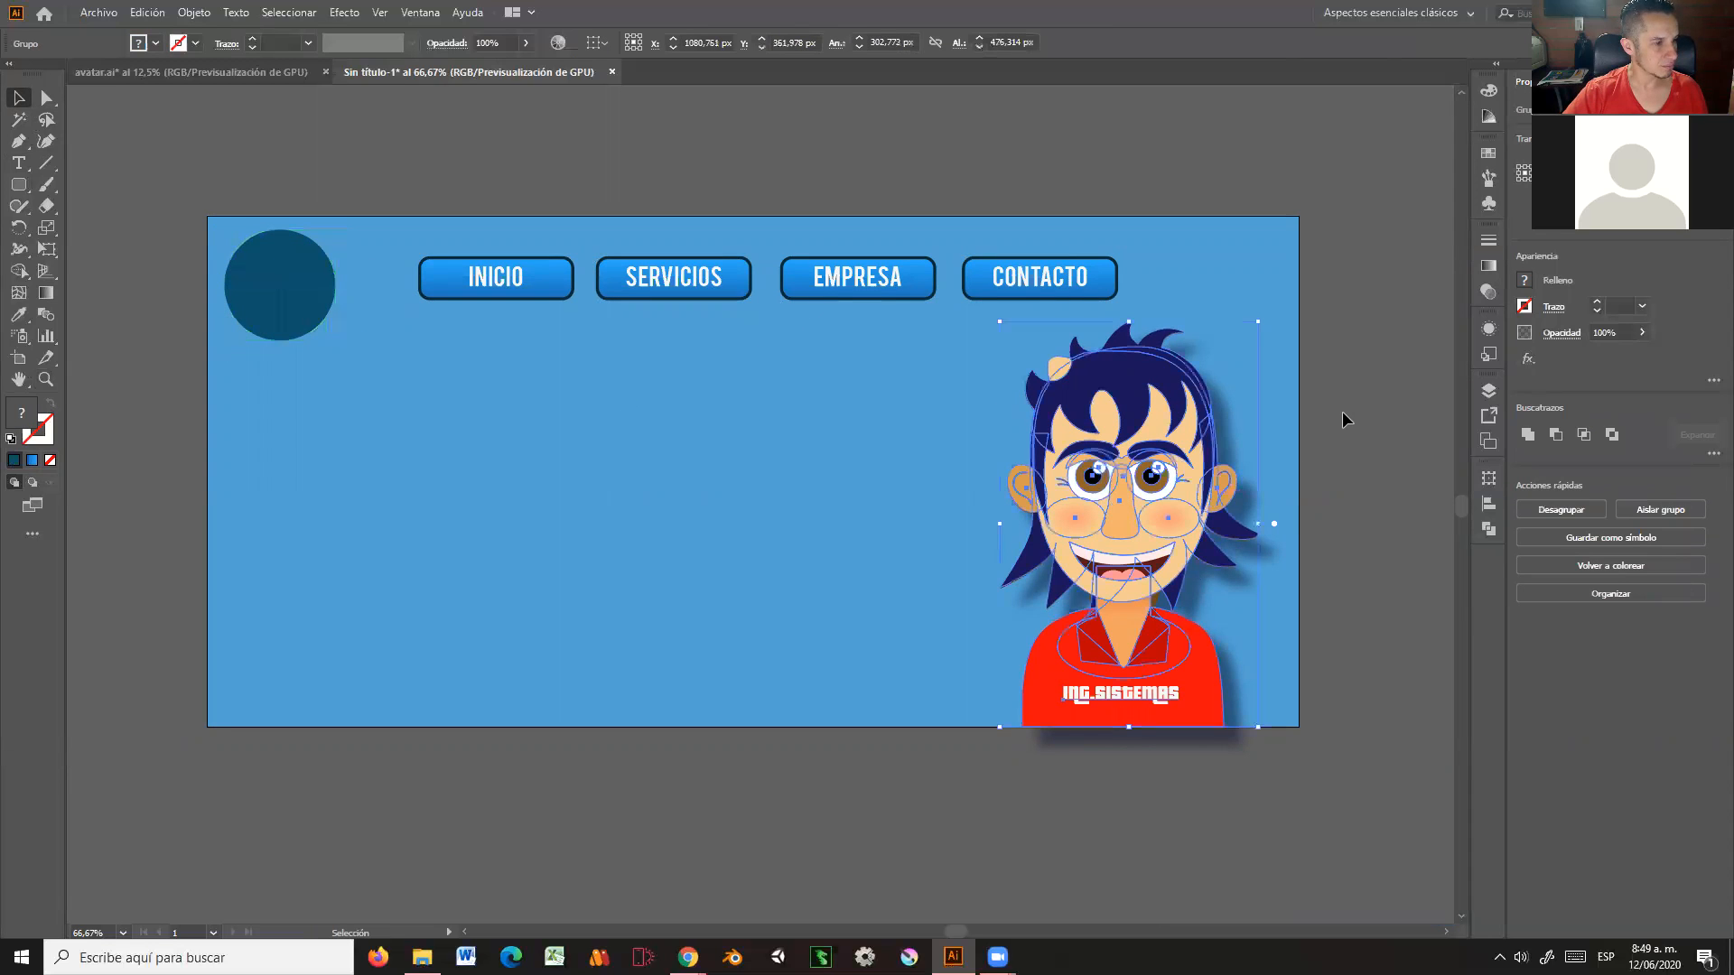
key(shift+Right)
key(shift+Right)
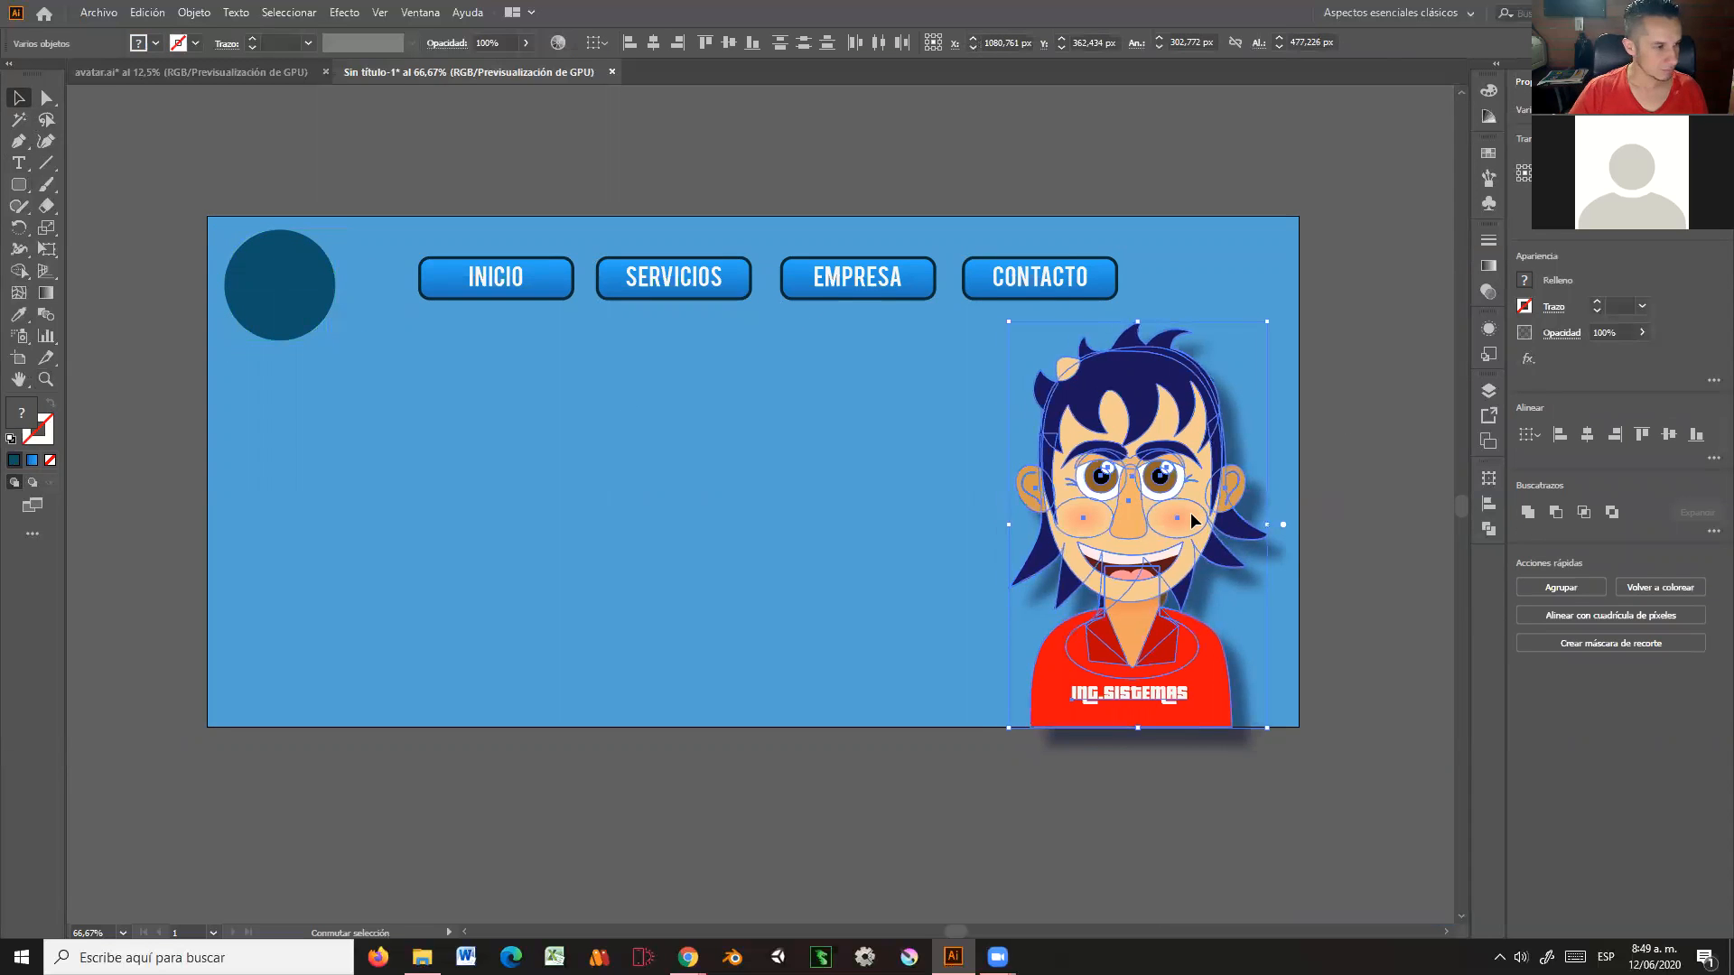
click(1349, 441)
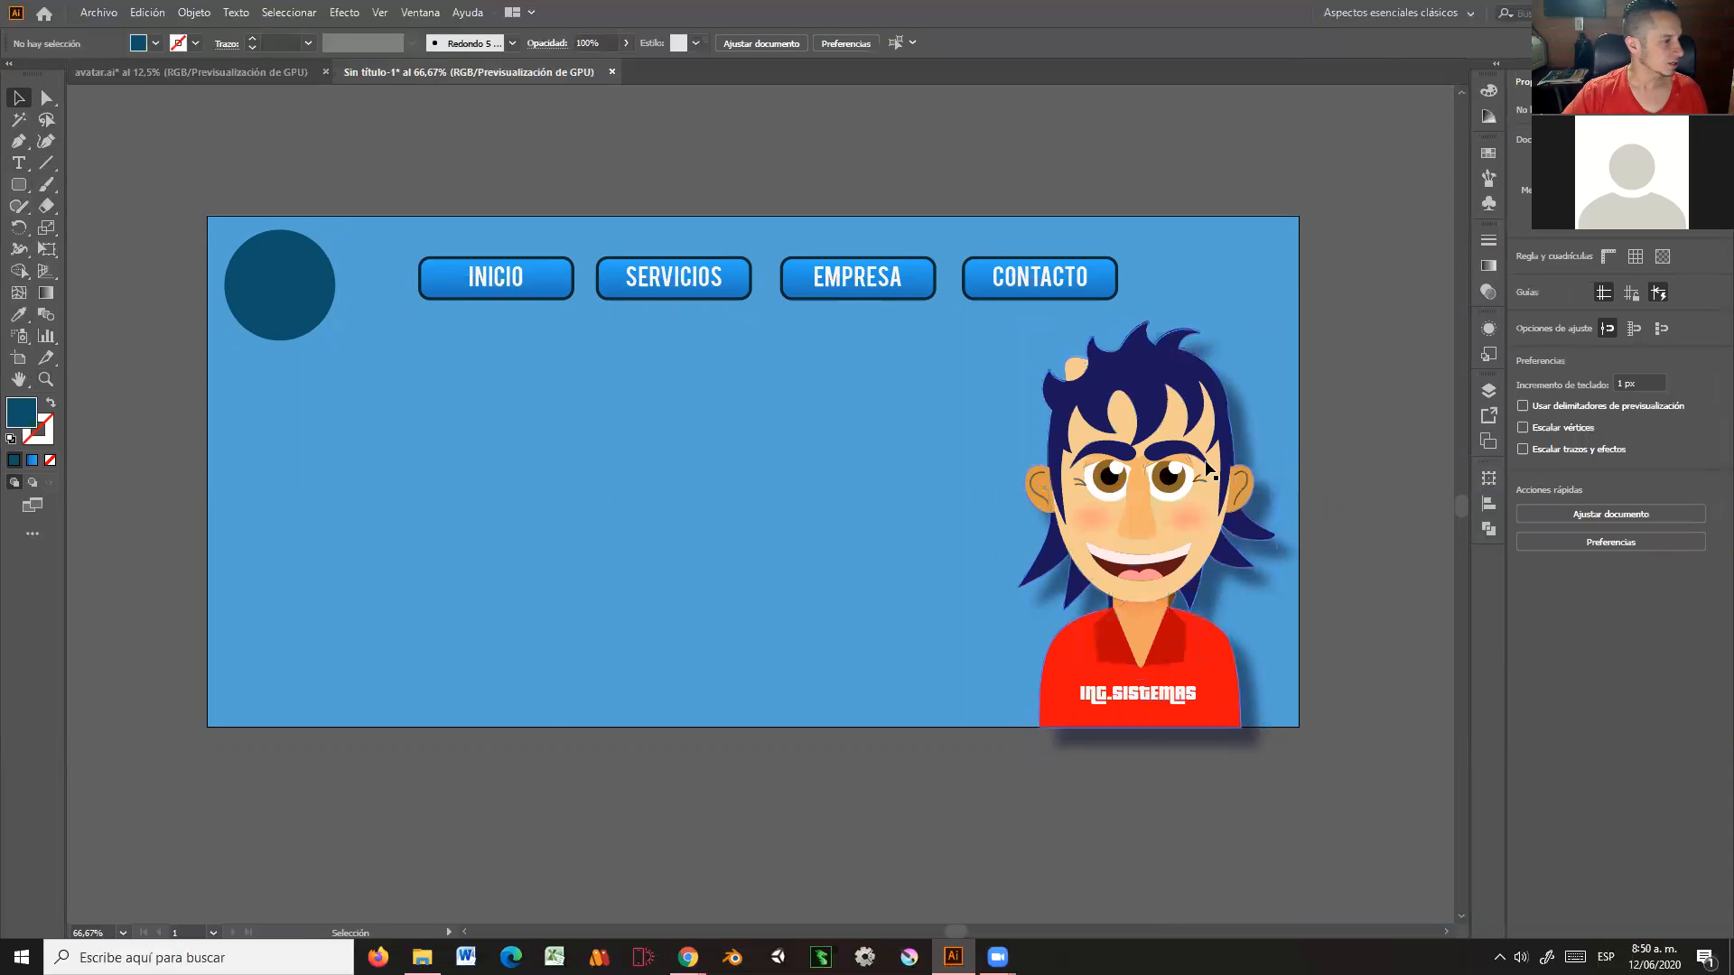
Step: Add a text area of about 222 × 34 px below the logo circle reading NUESTRA EMPRESA, and left-align it
drag(477, 524, 539, 576)
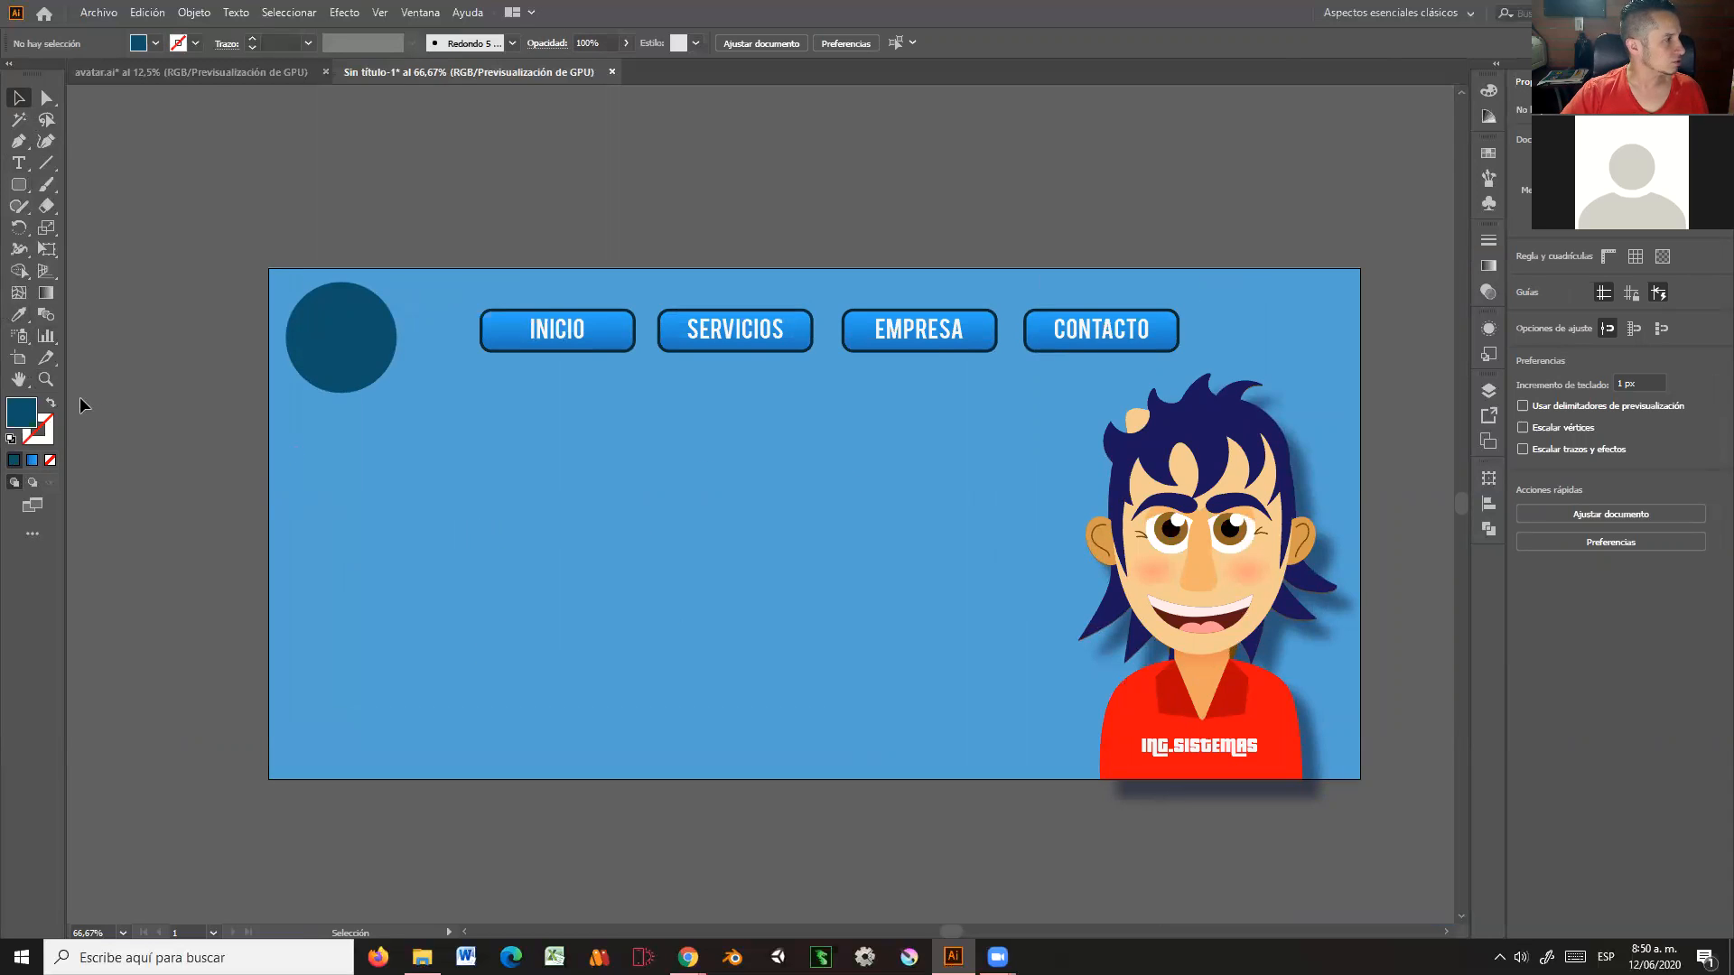
click(19, 164)
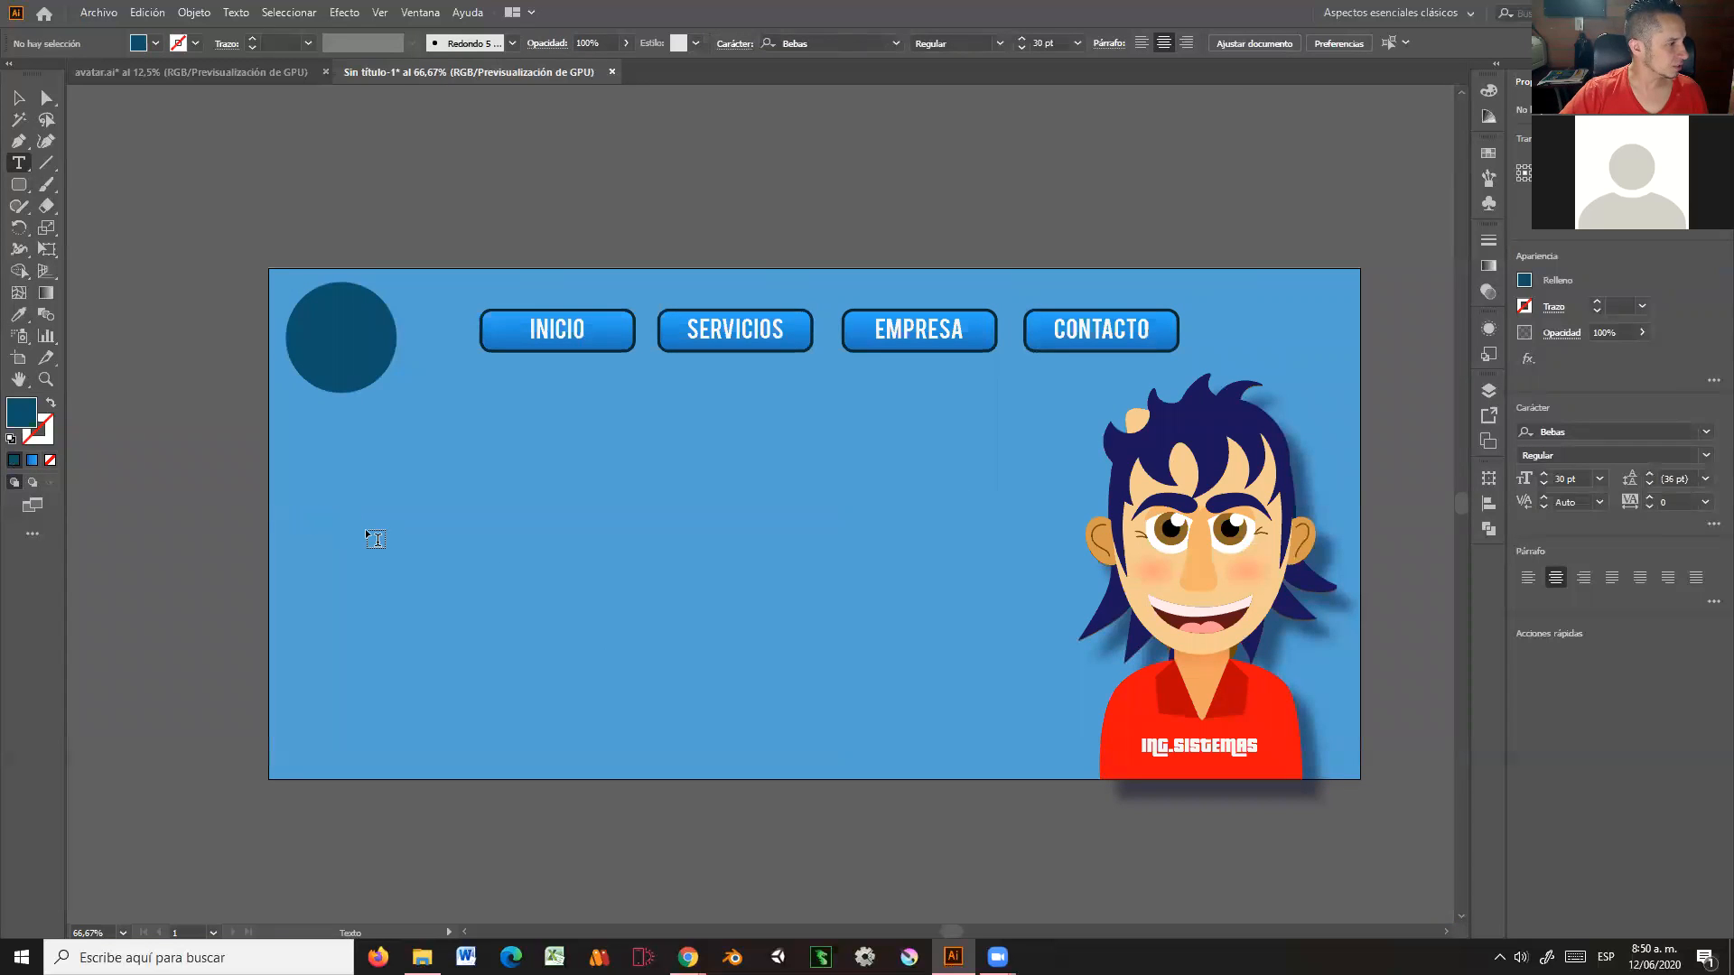
drag(342, 511, 529, 537)
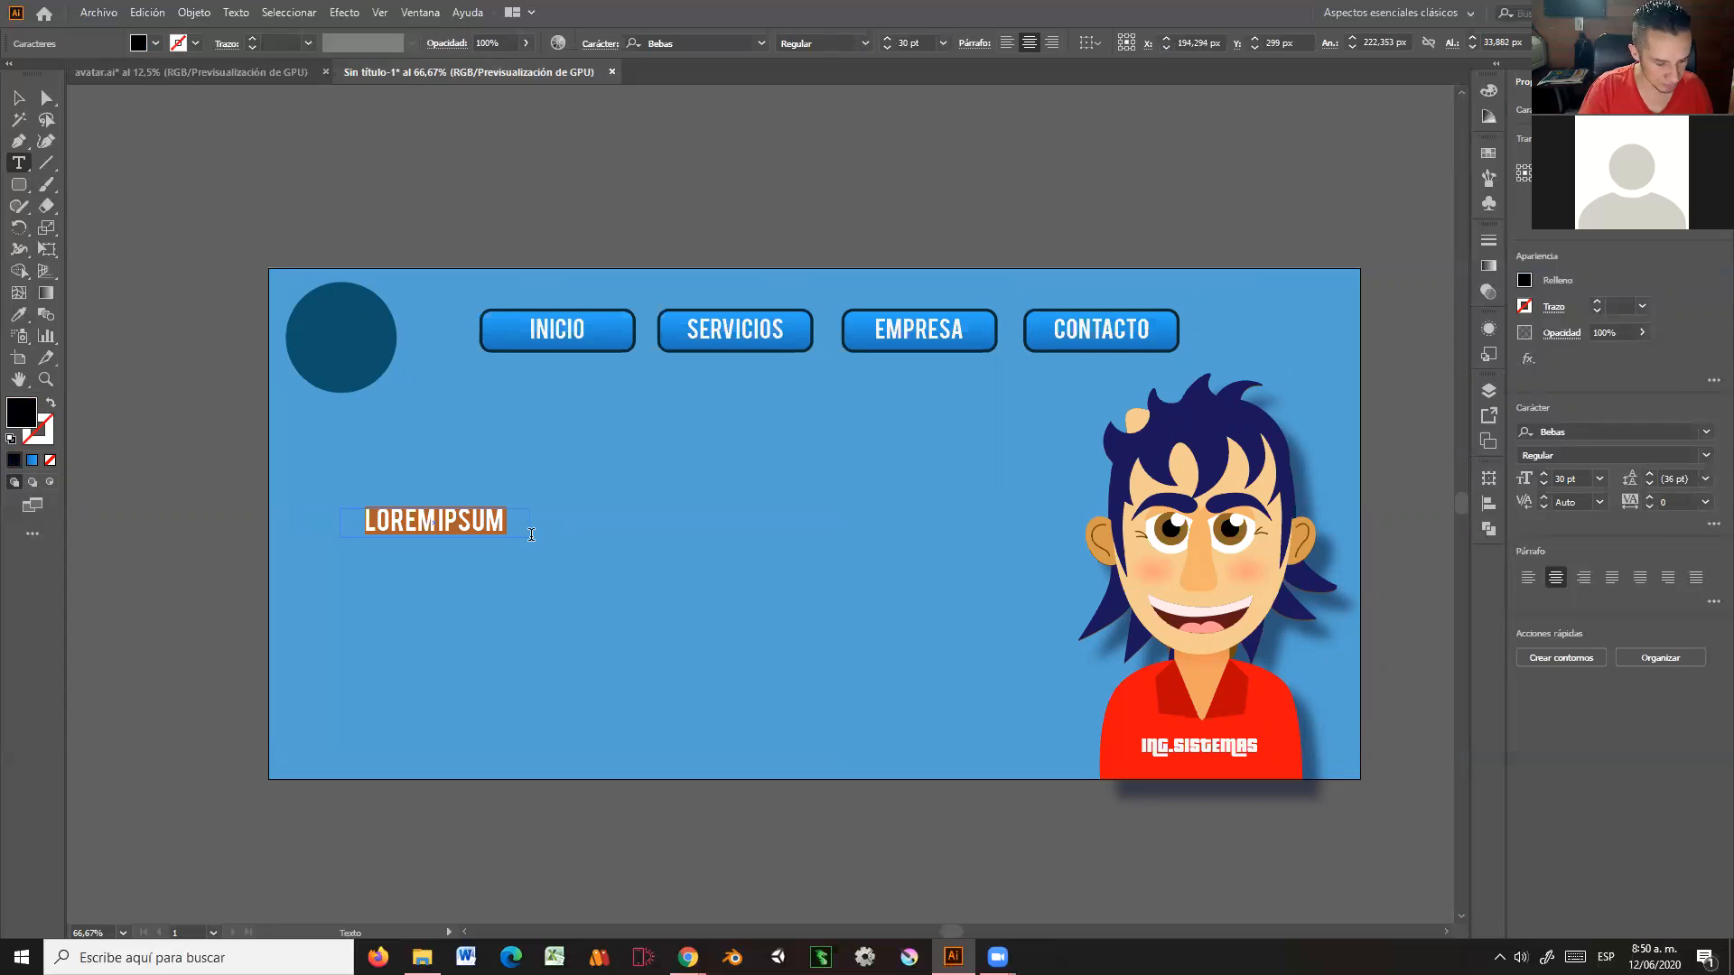
text(NUEST)
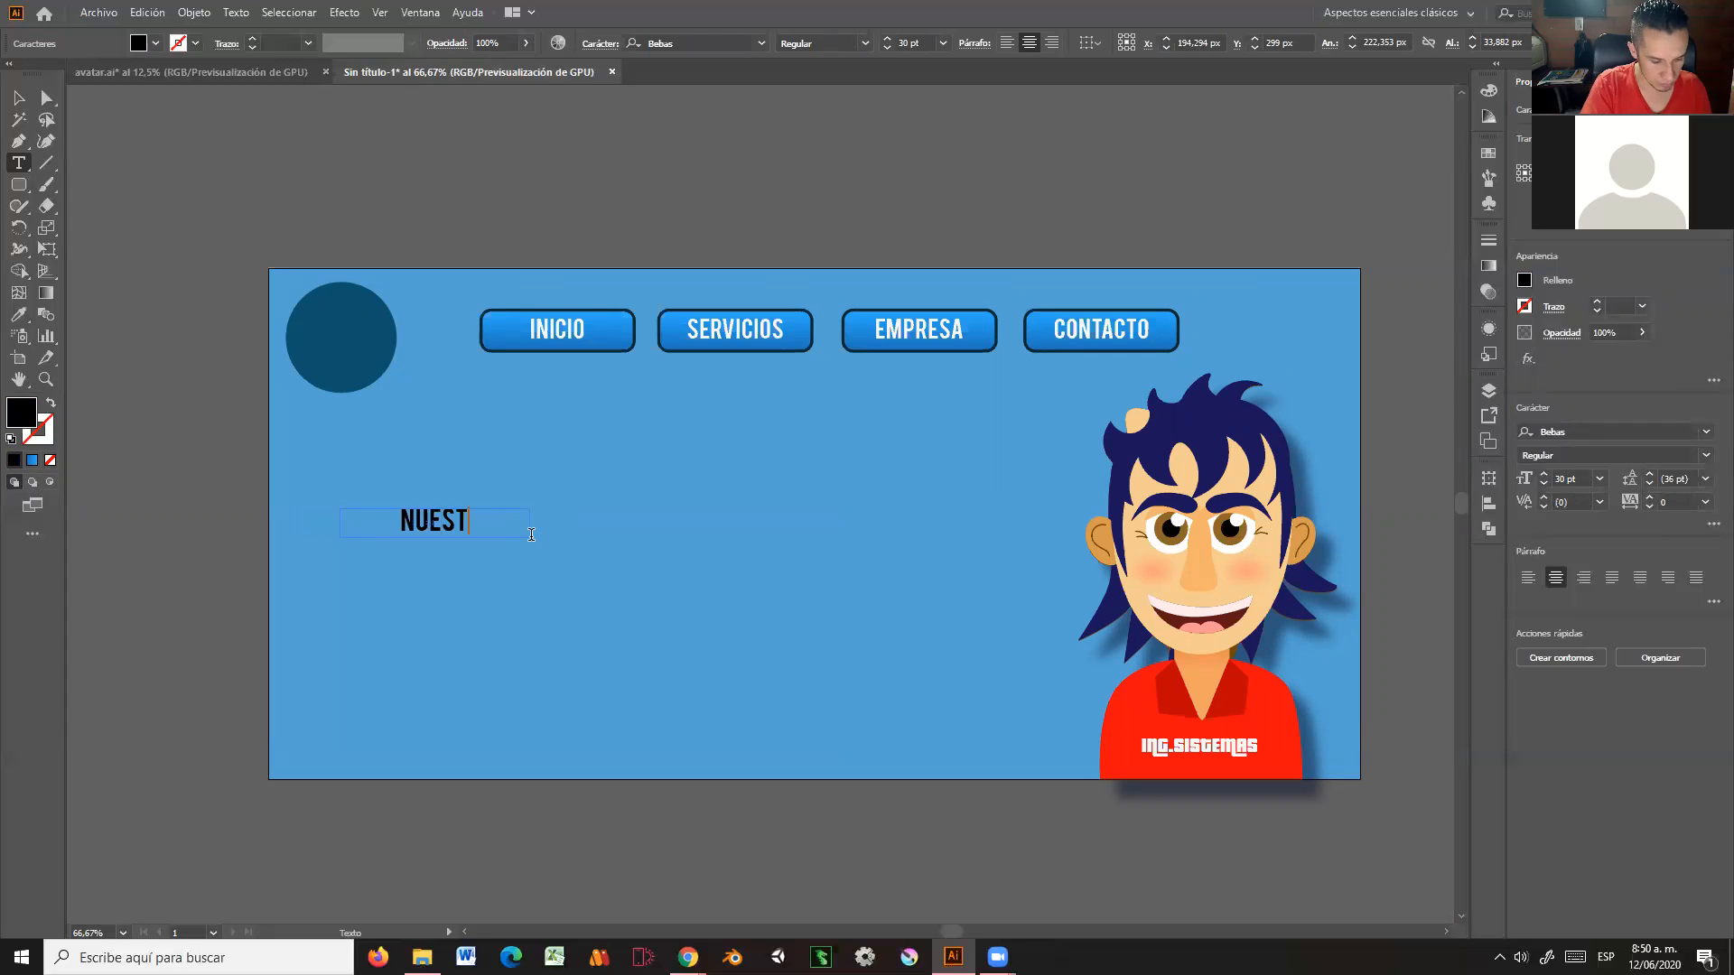
text(RAEMPRESA)
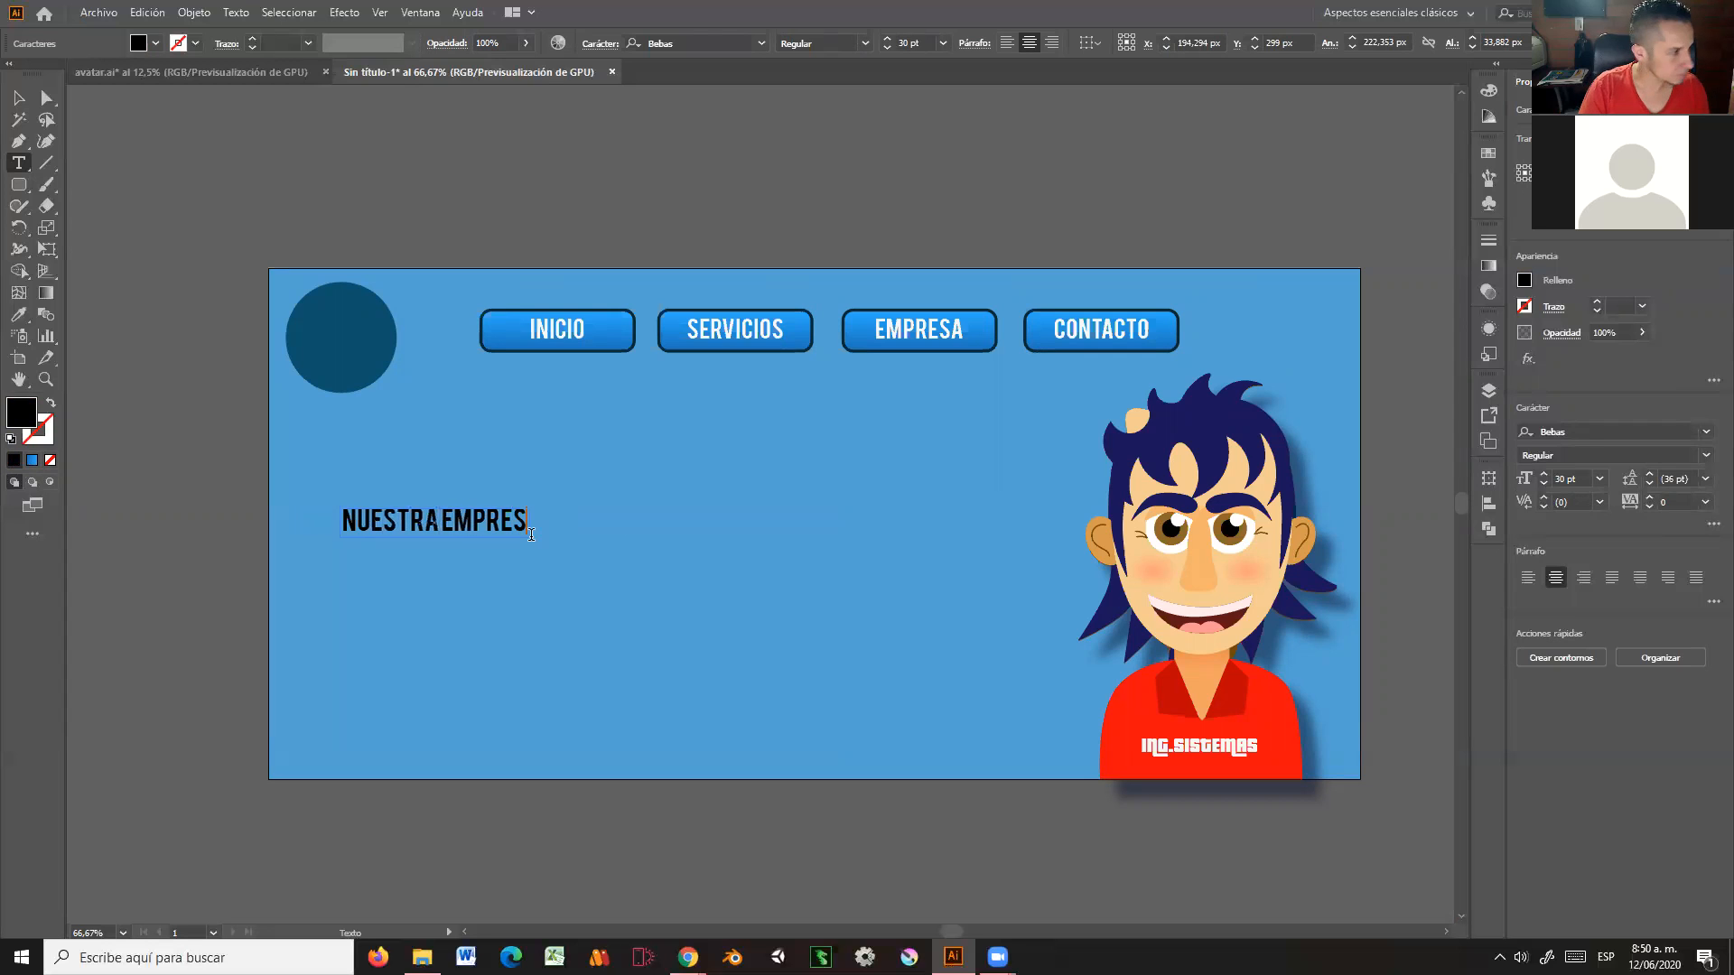
key(Escape)
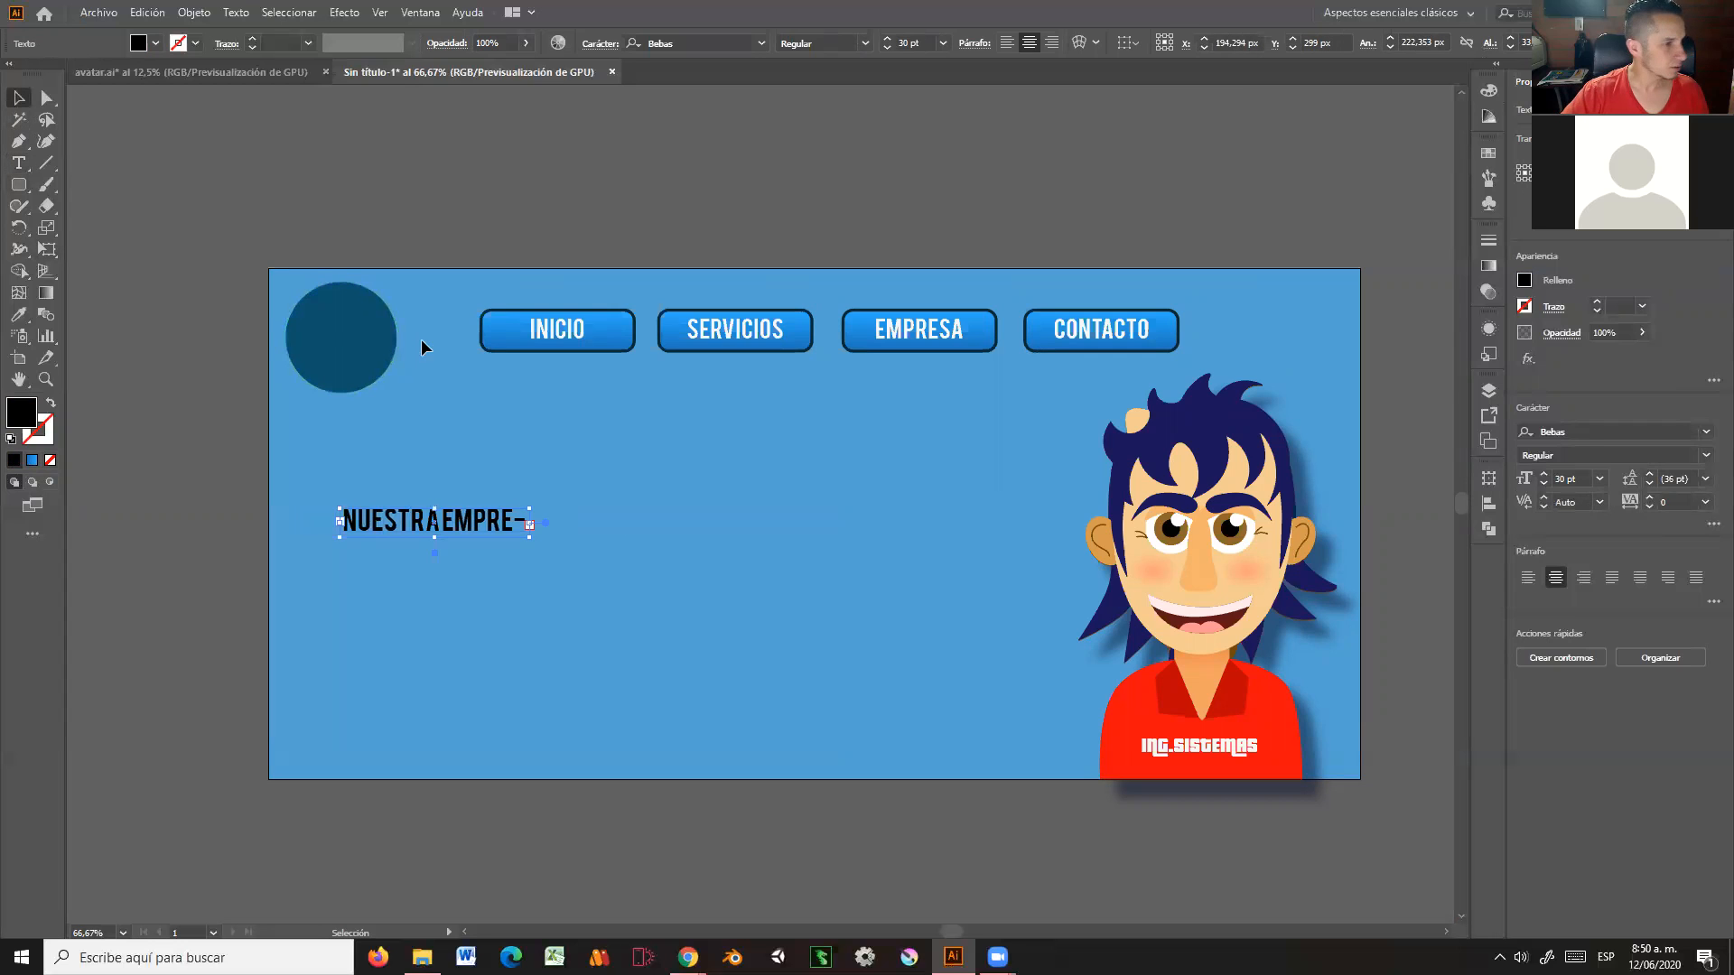
click(1527, 577)
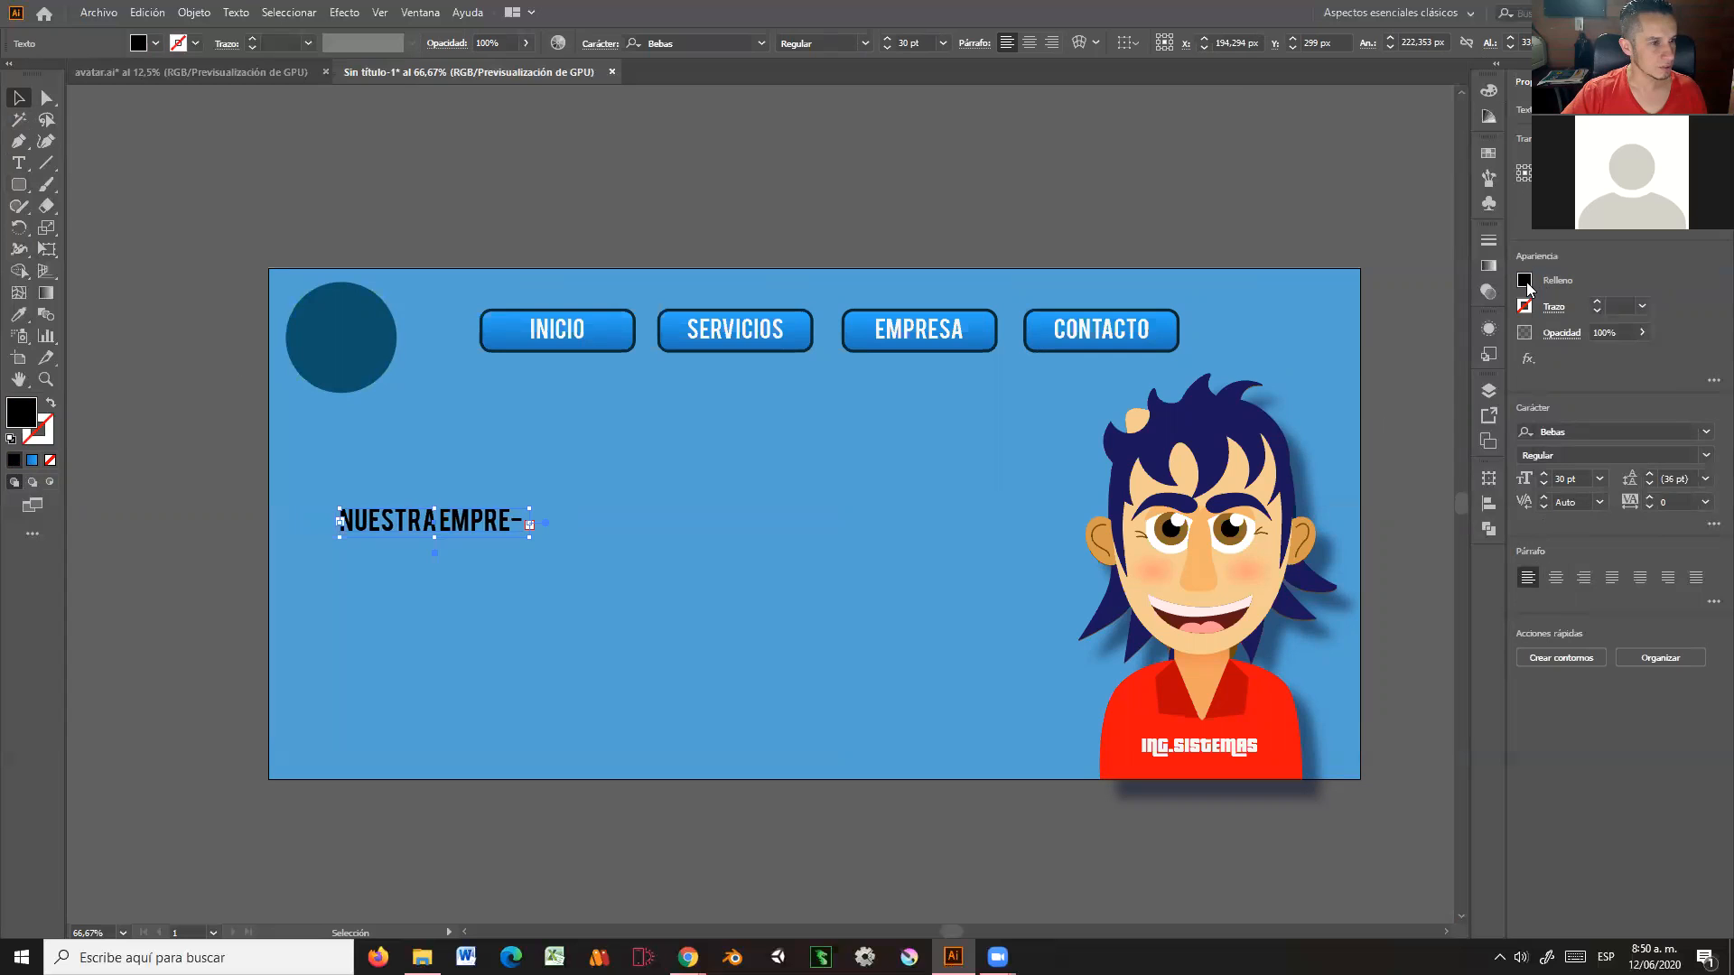
Step: Fill the NUESTRA EMPRESA heading with near-white, set its size to 26 pt, and move it slightly down
click(1525, 281)
click(1467, 398)
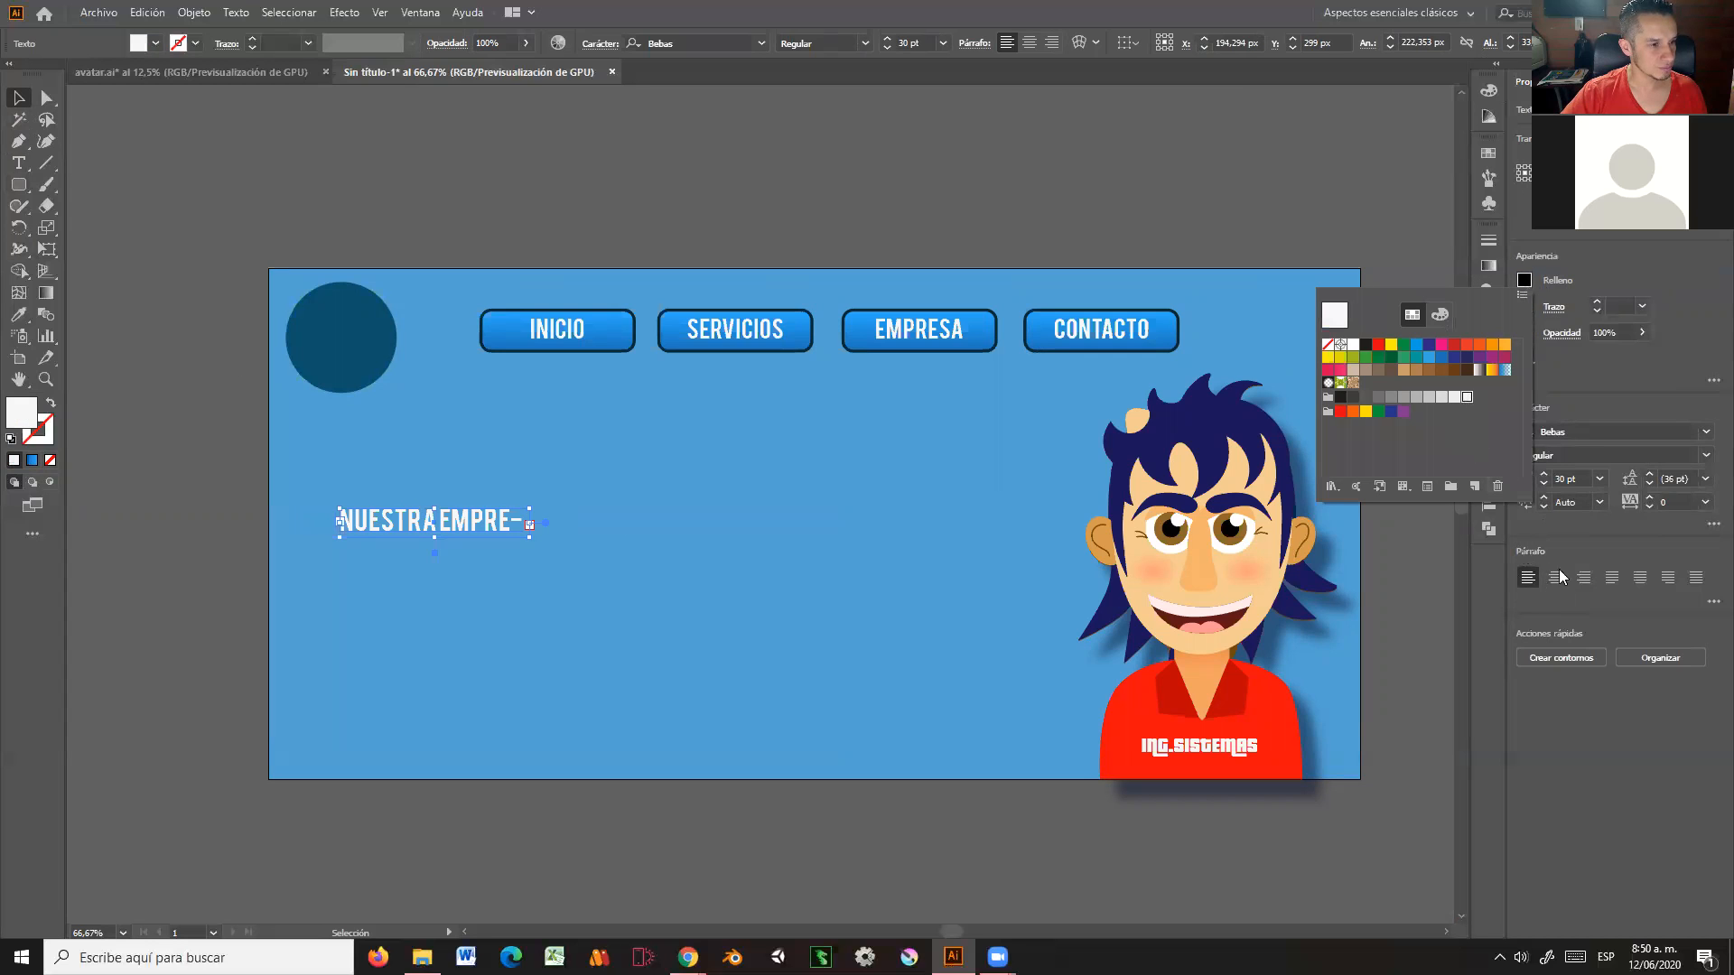
click(1544, 486)
click(1544, 486)
click(1545, 486)
click(1544, 486)
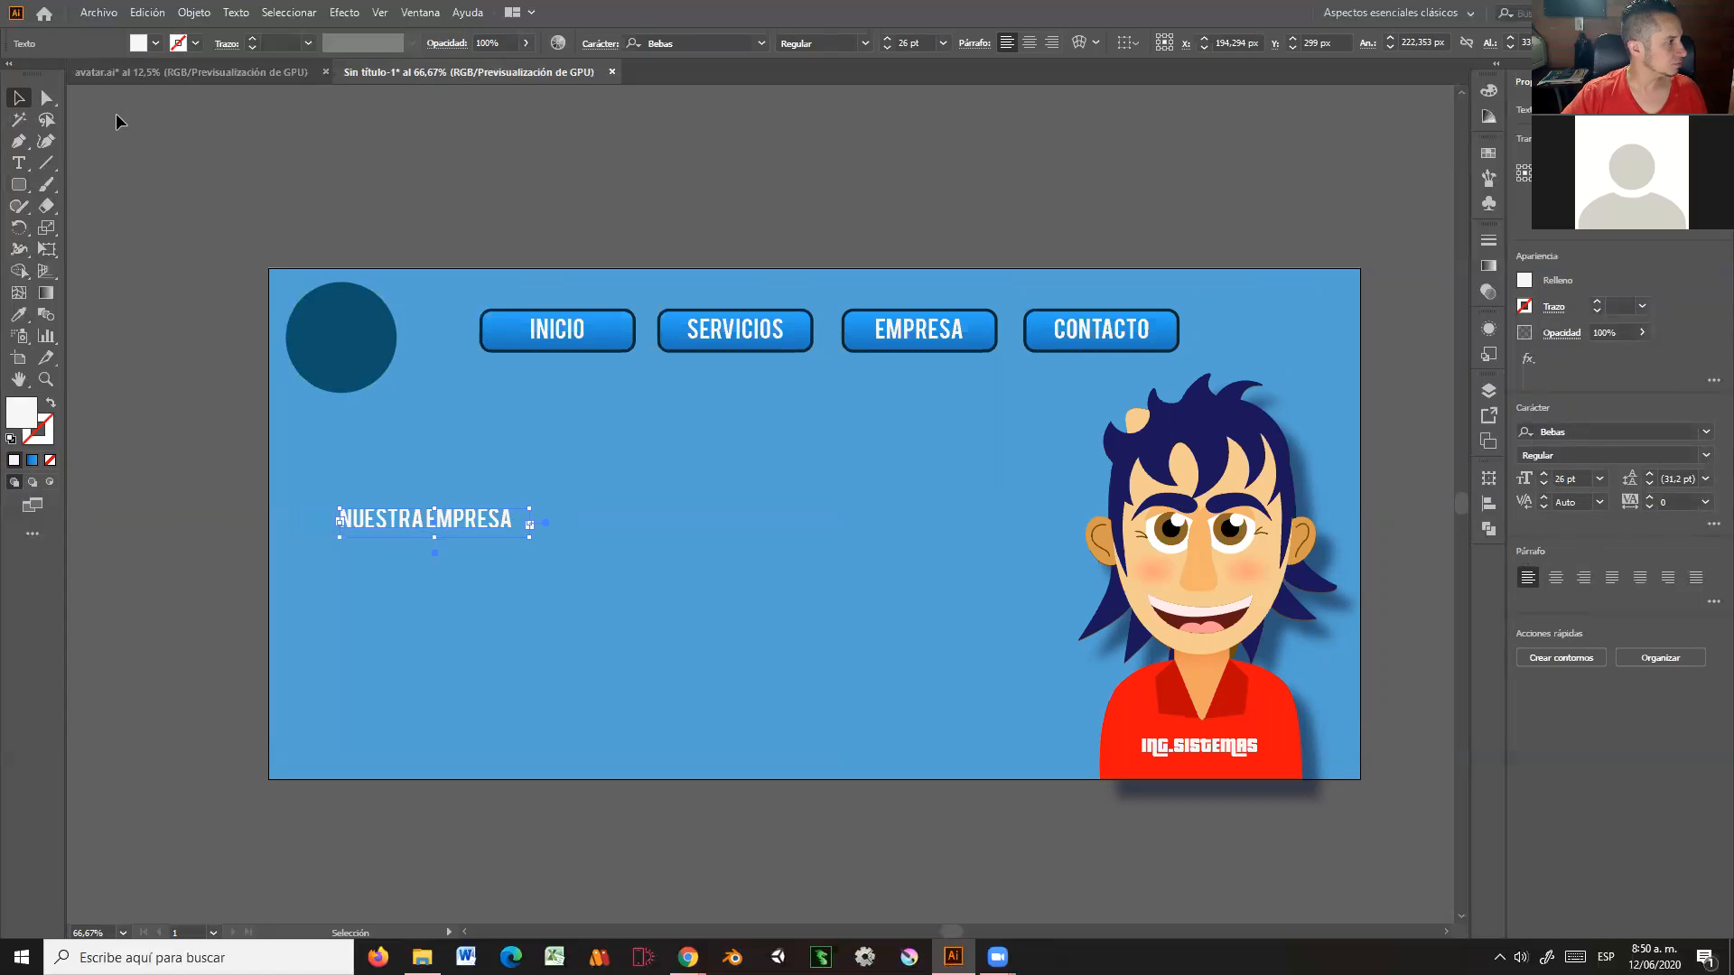
drag(384, 516, 385, 539)
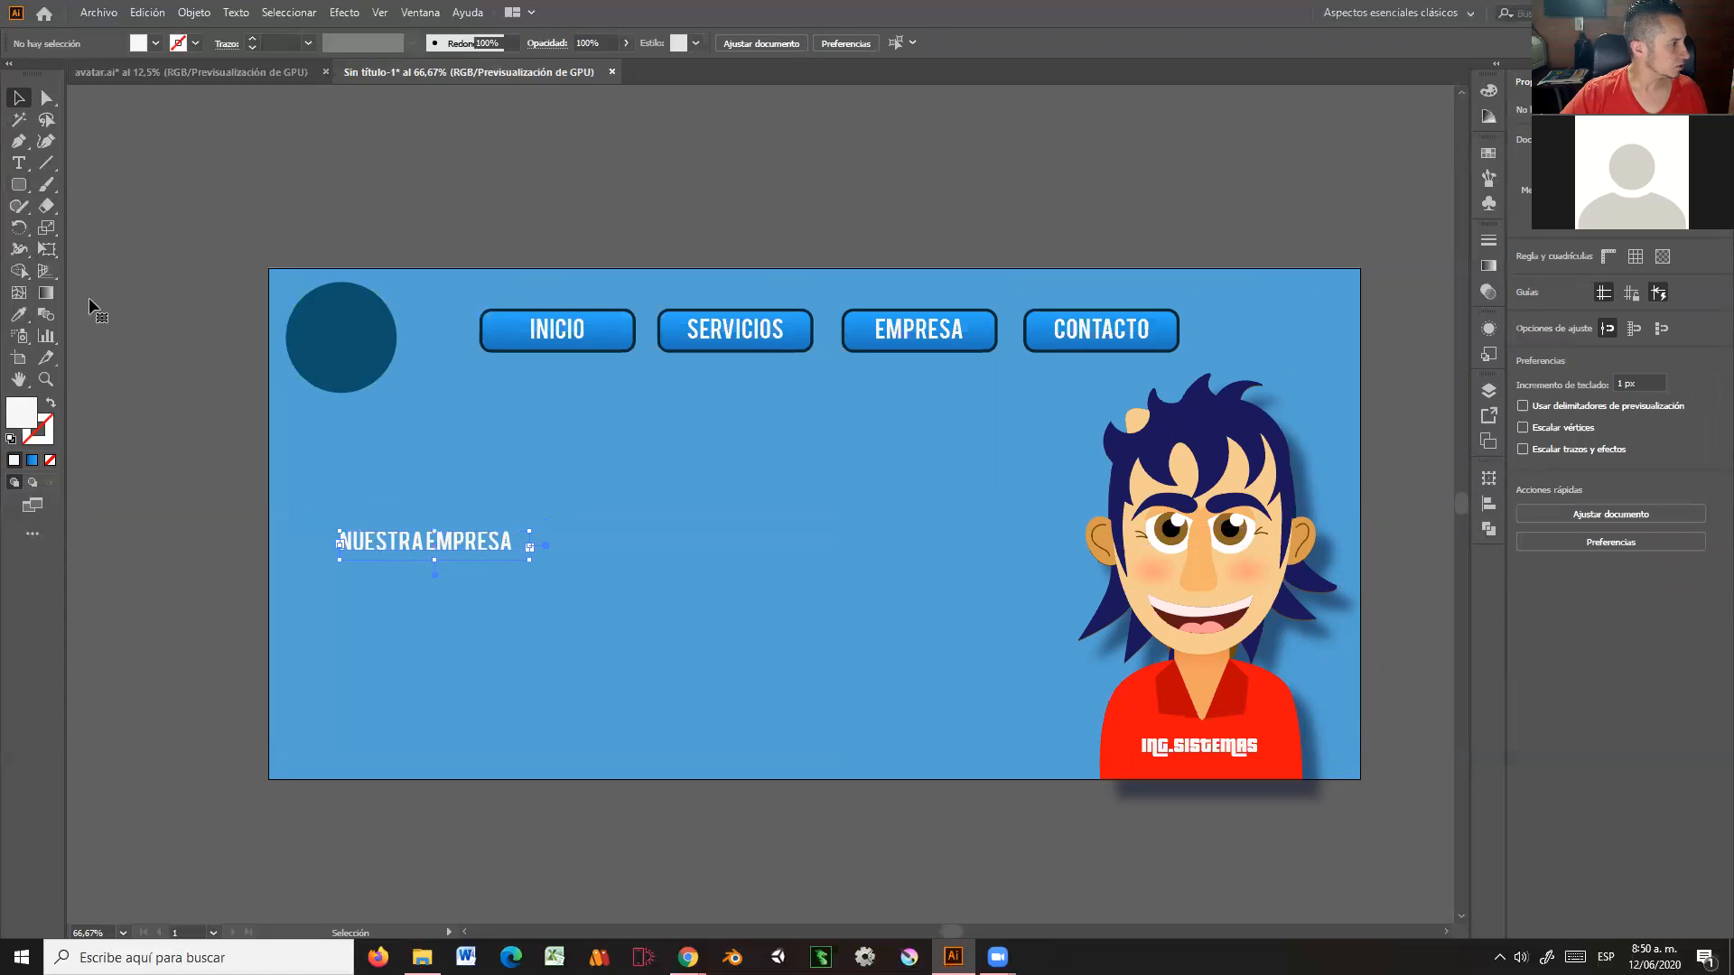
Step: Add a placeholder text area about 401 px wide directly below the NUESTRA EMPRESA heading and set its font to Arcon
click(18, 163)
drag(339, 569, 682, 726)
key(Escape)
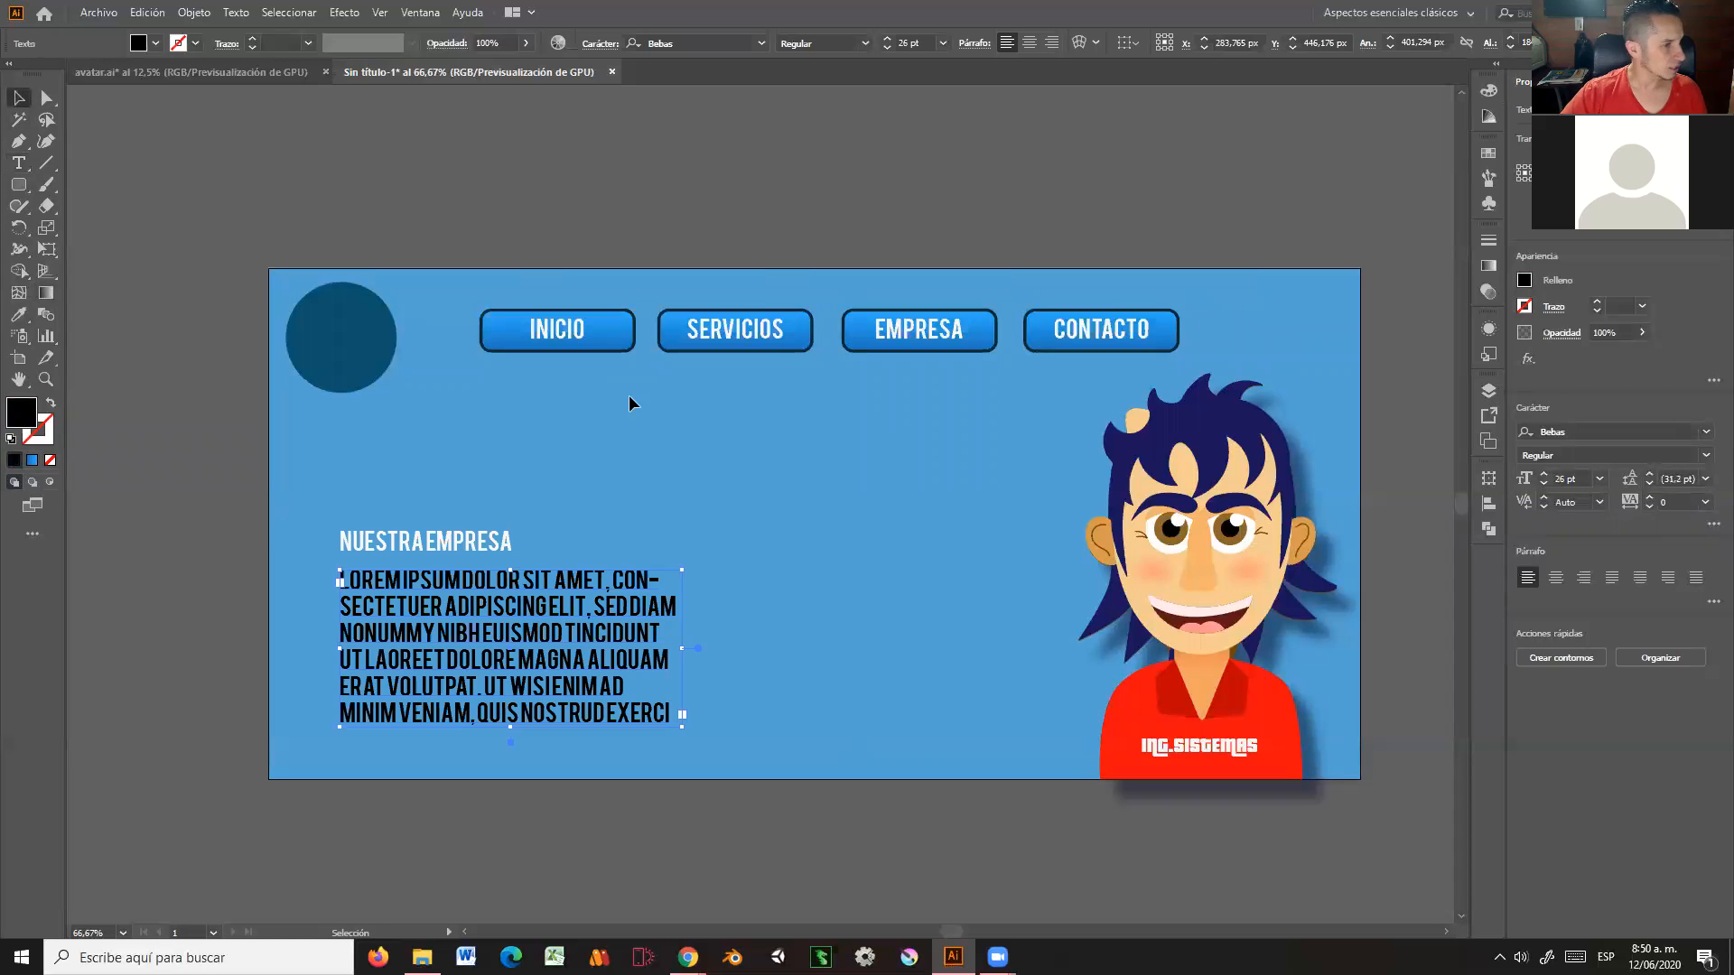
click(1708, 436)
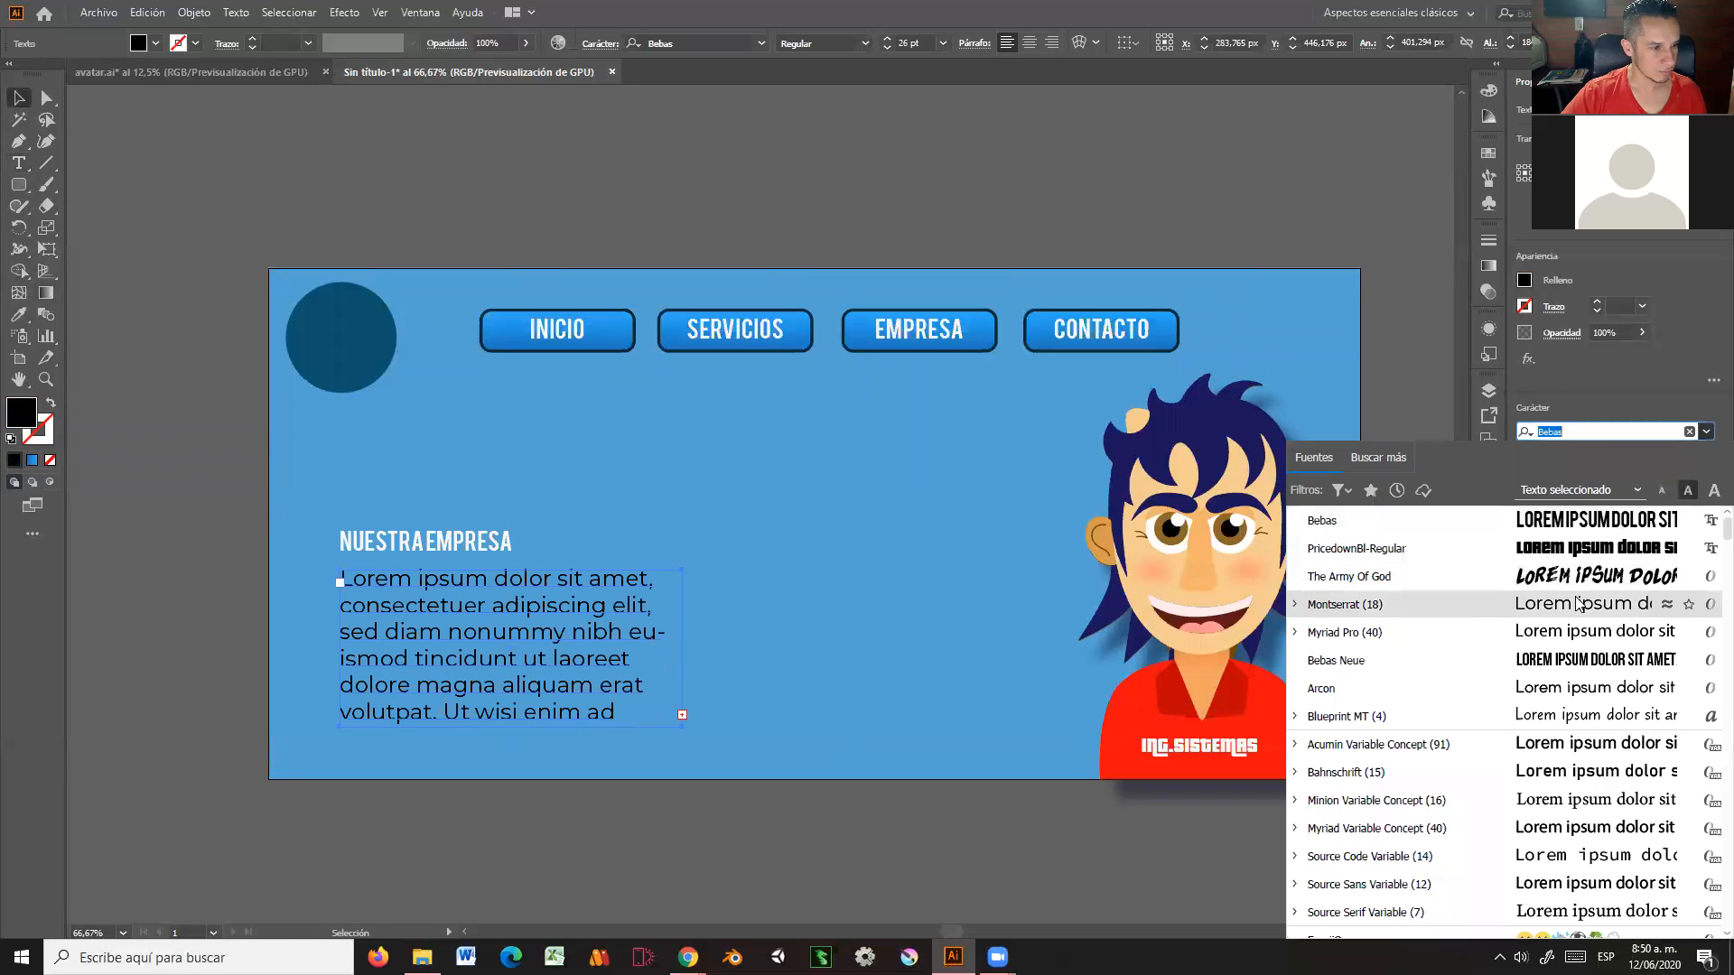
click(1556, 690)
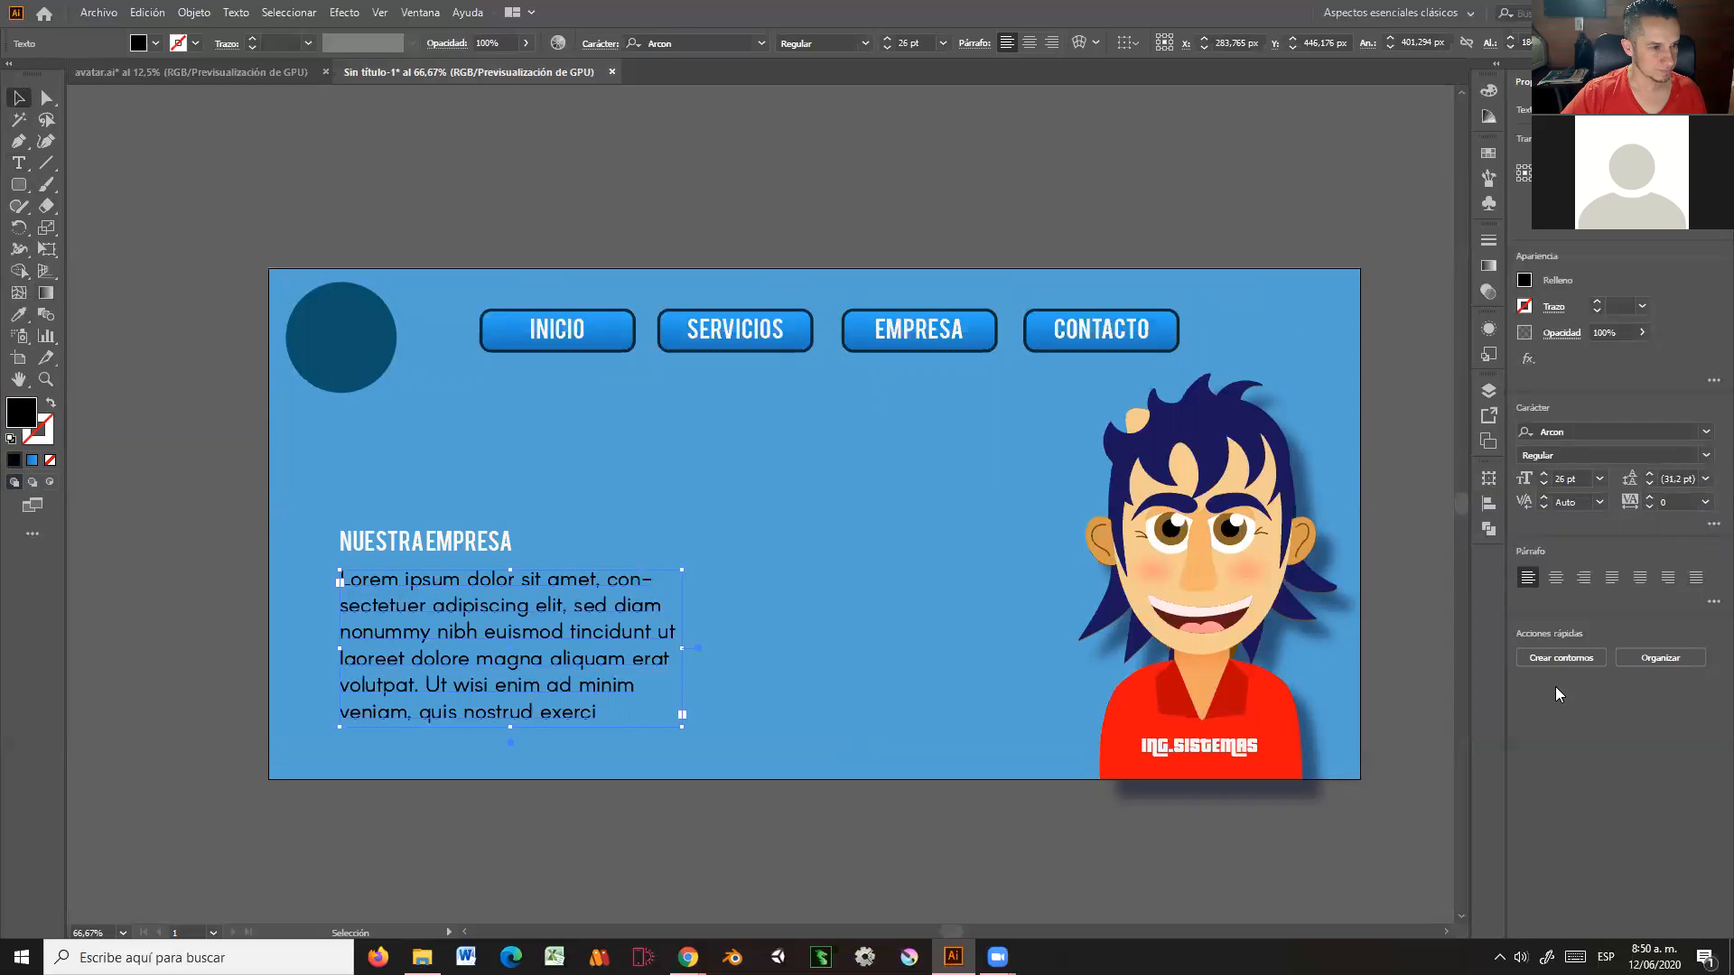
Step: Format the placeholder paragraph at 23 pt with a near-white fill and turn off its hyphenation
click(1543, 486)
click(1544, 486)
click(1543, 486)
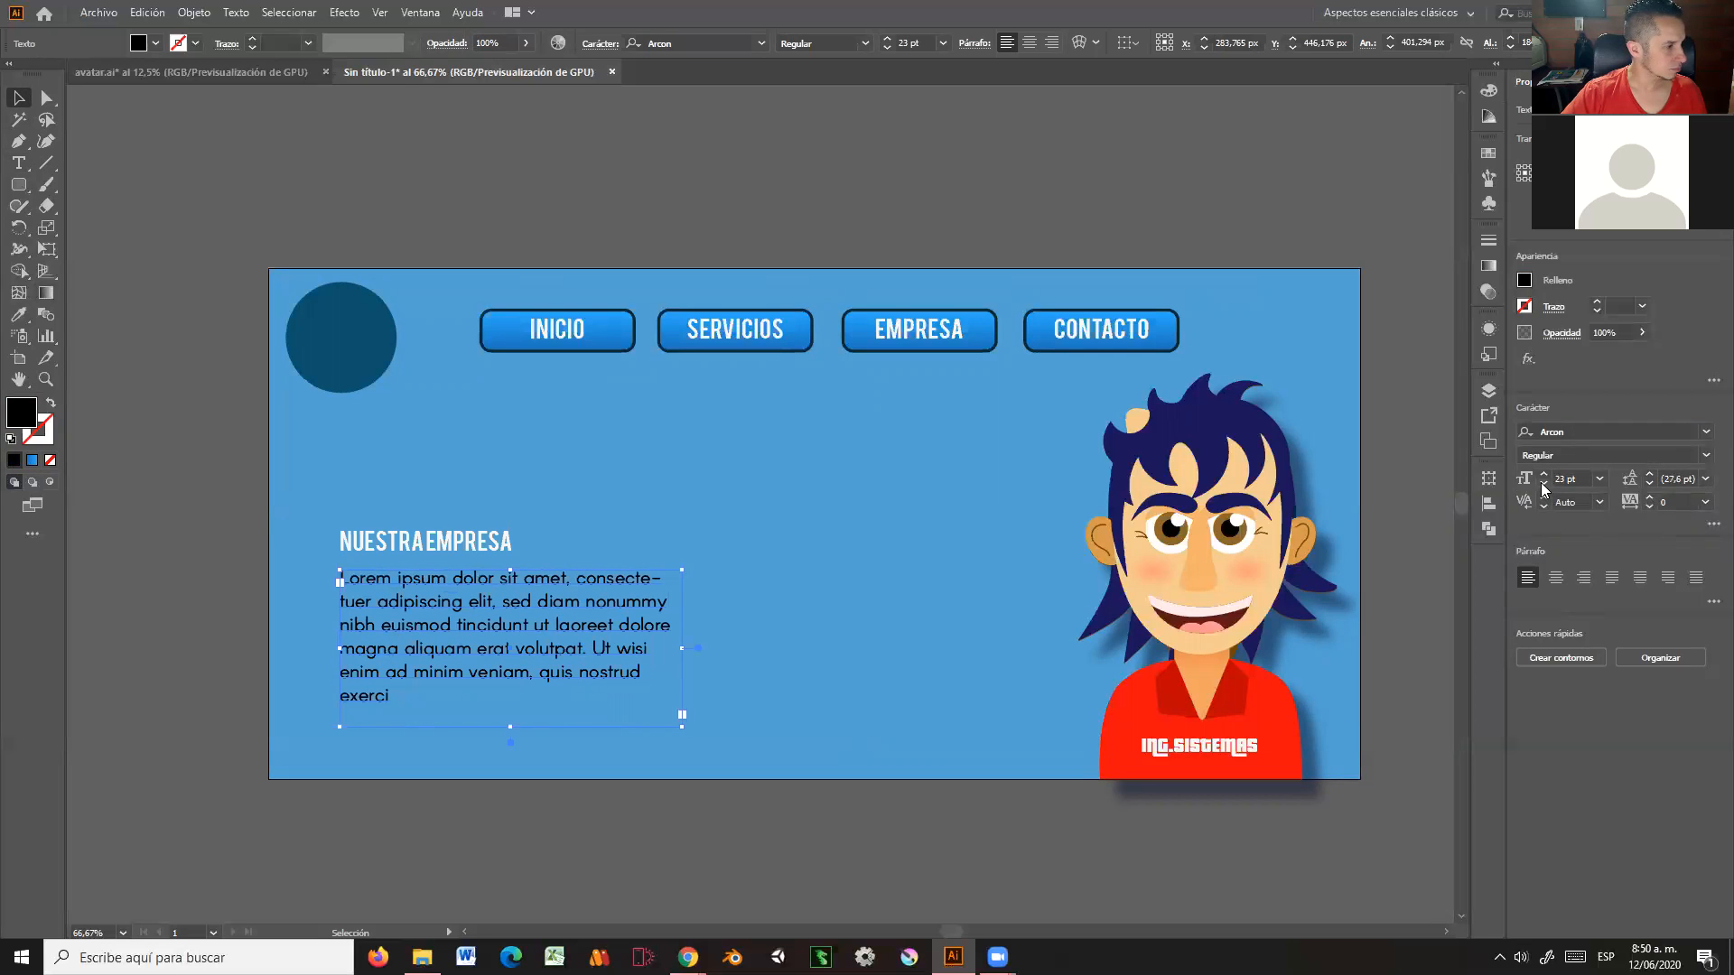
click(1525, 281)
click(1468, 398)
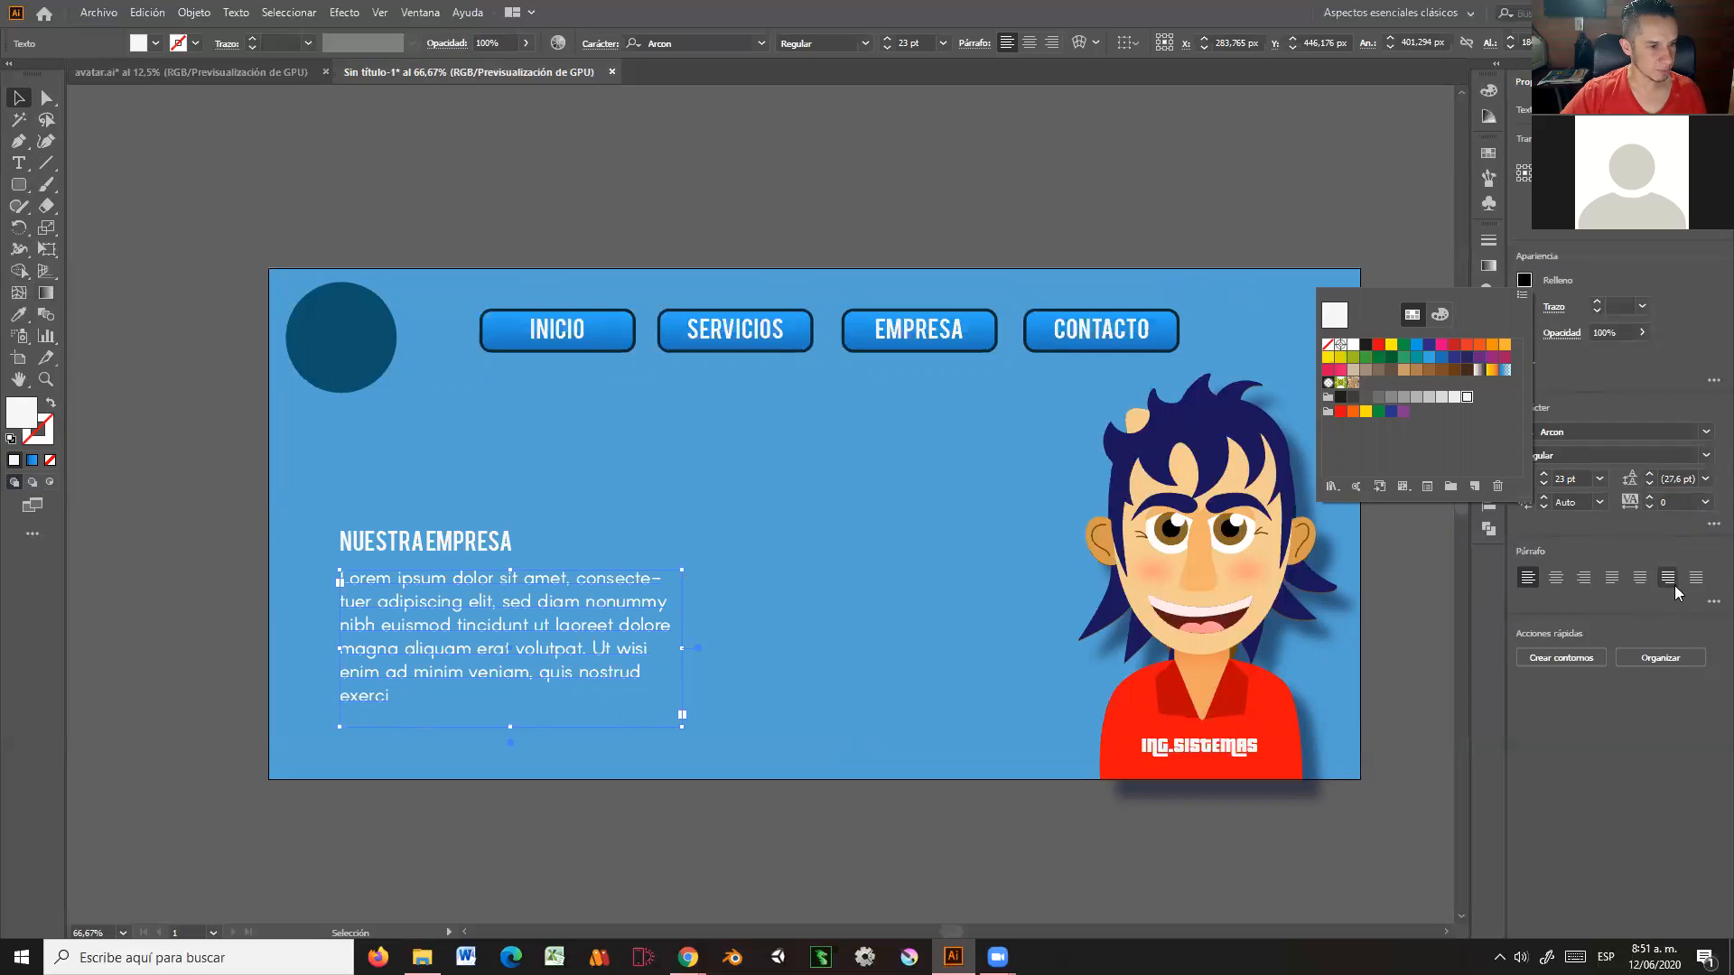
click(1712, 602)
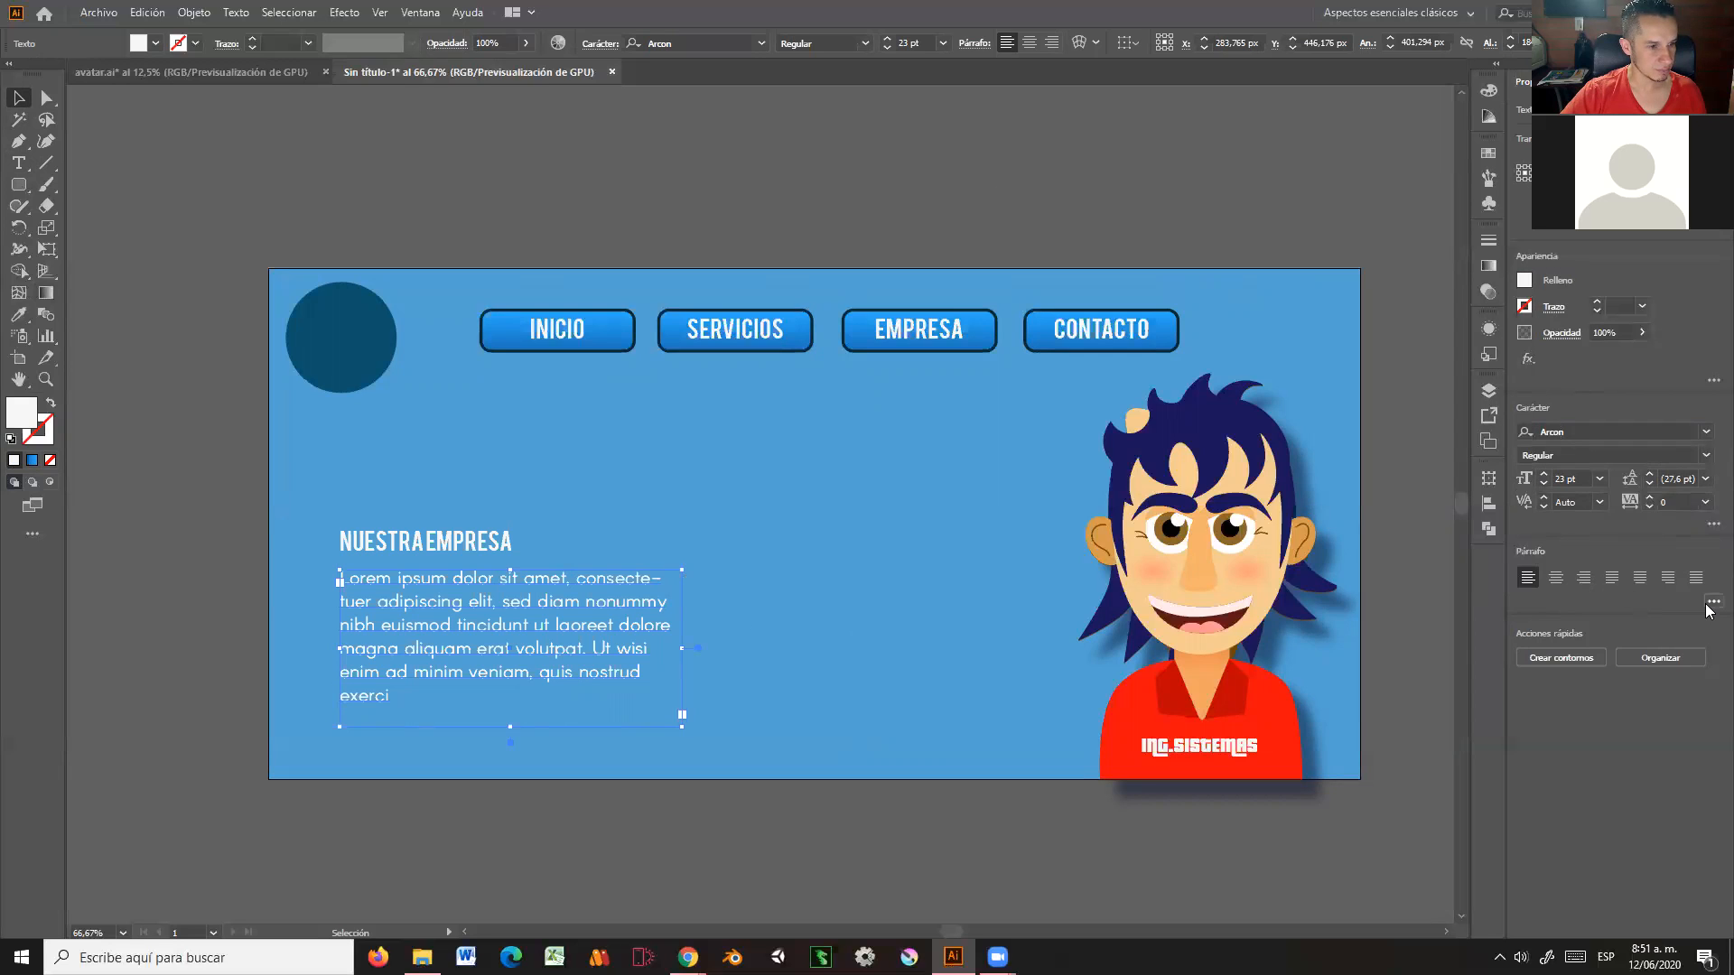
click(1713, 603)
click(1527, 747)
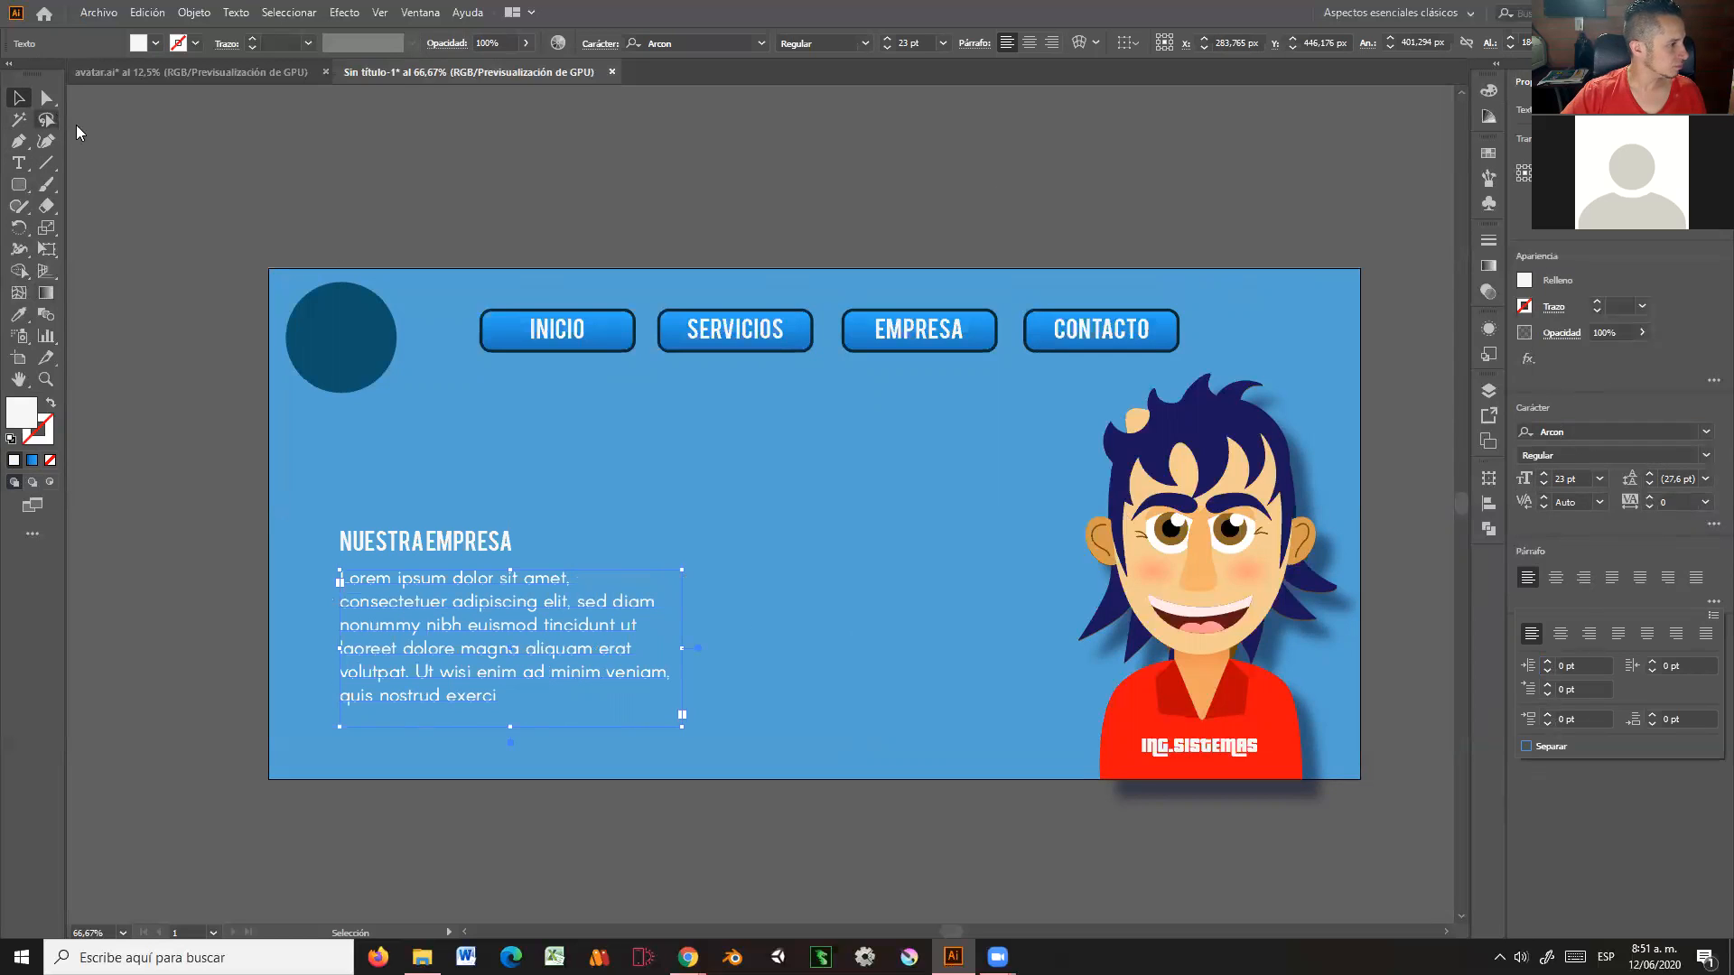
Step: Move the NUESTRA EMPRESA heading and its paragraph in place onto a new layer named textos
click(466, 213)
click(420, 540)
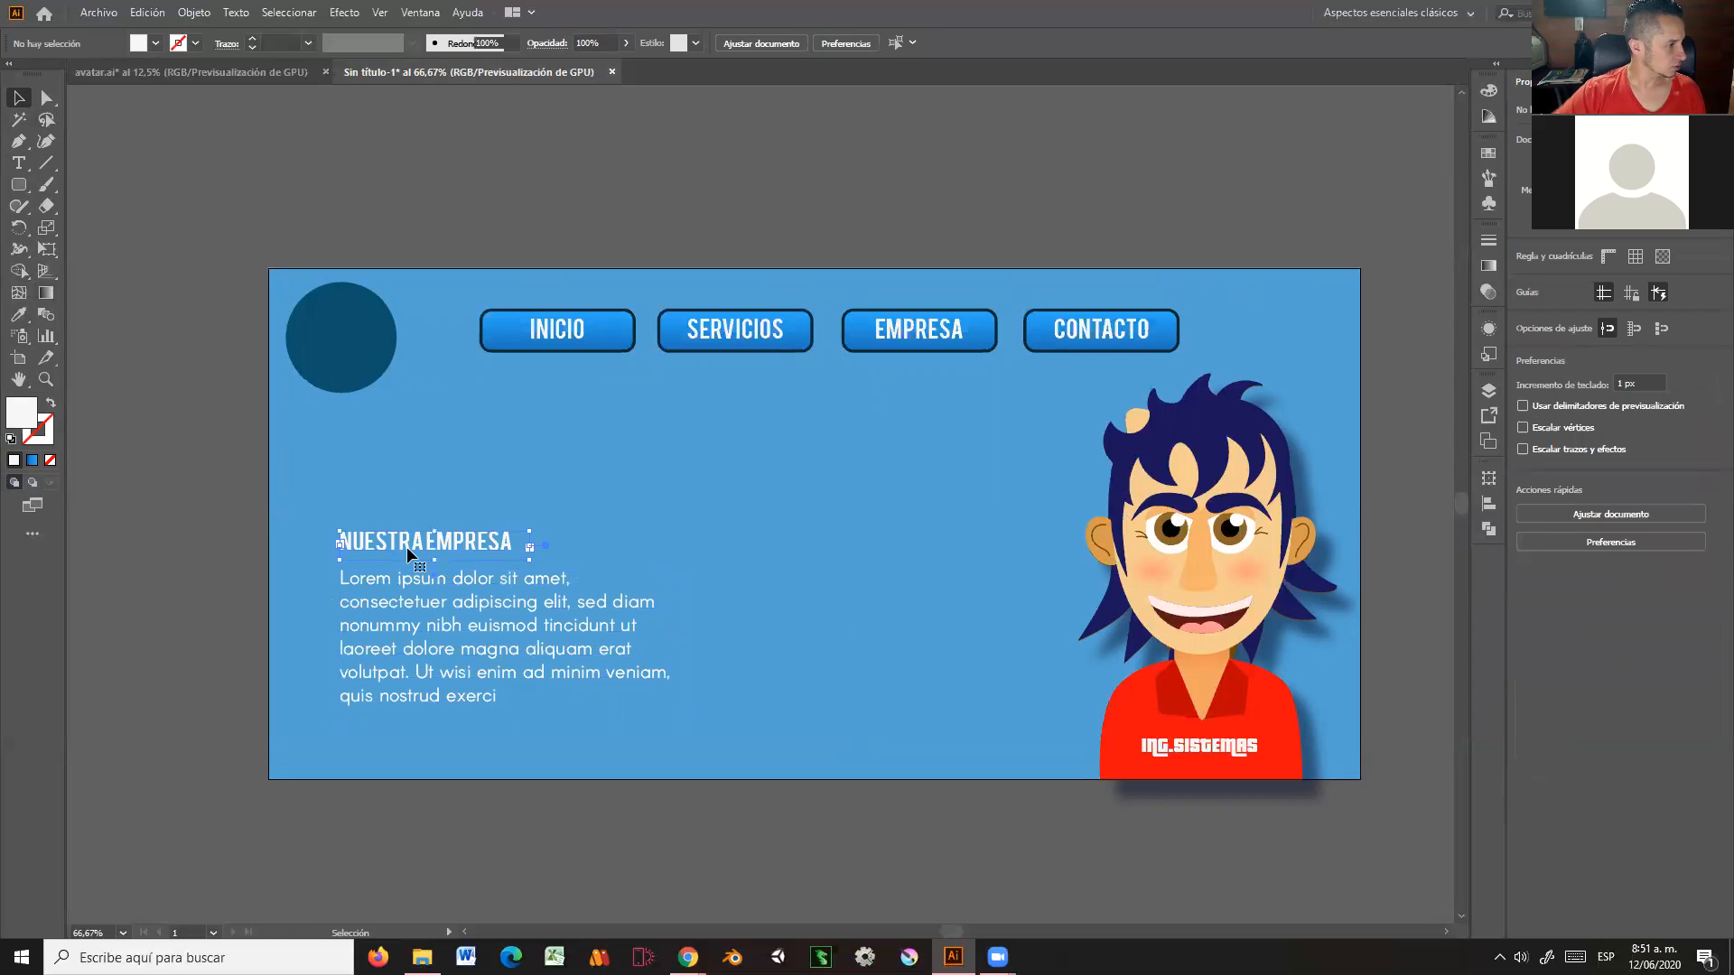
shift+click(434, 626)
key(Delete)
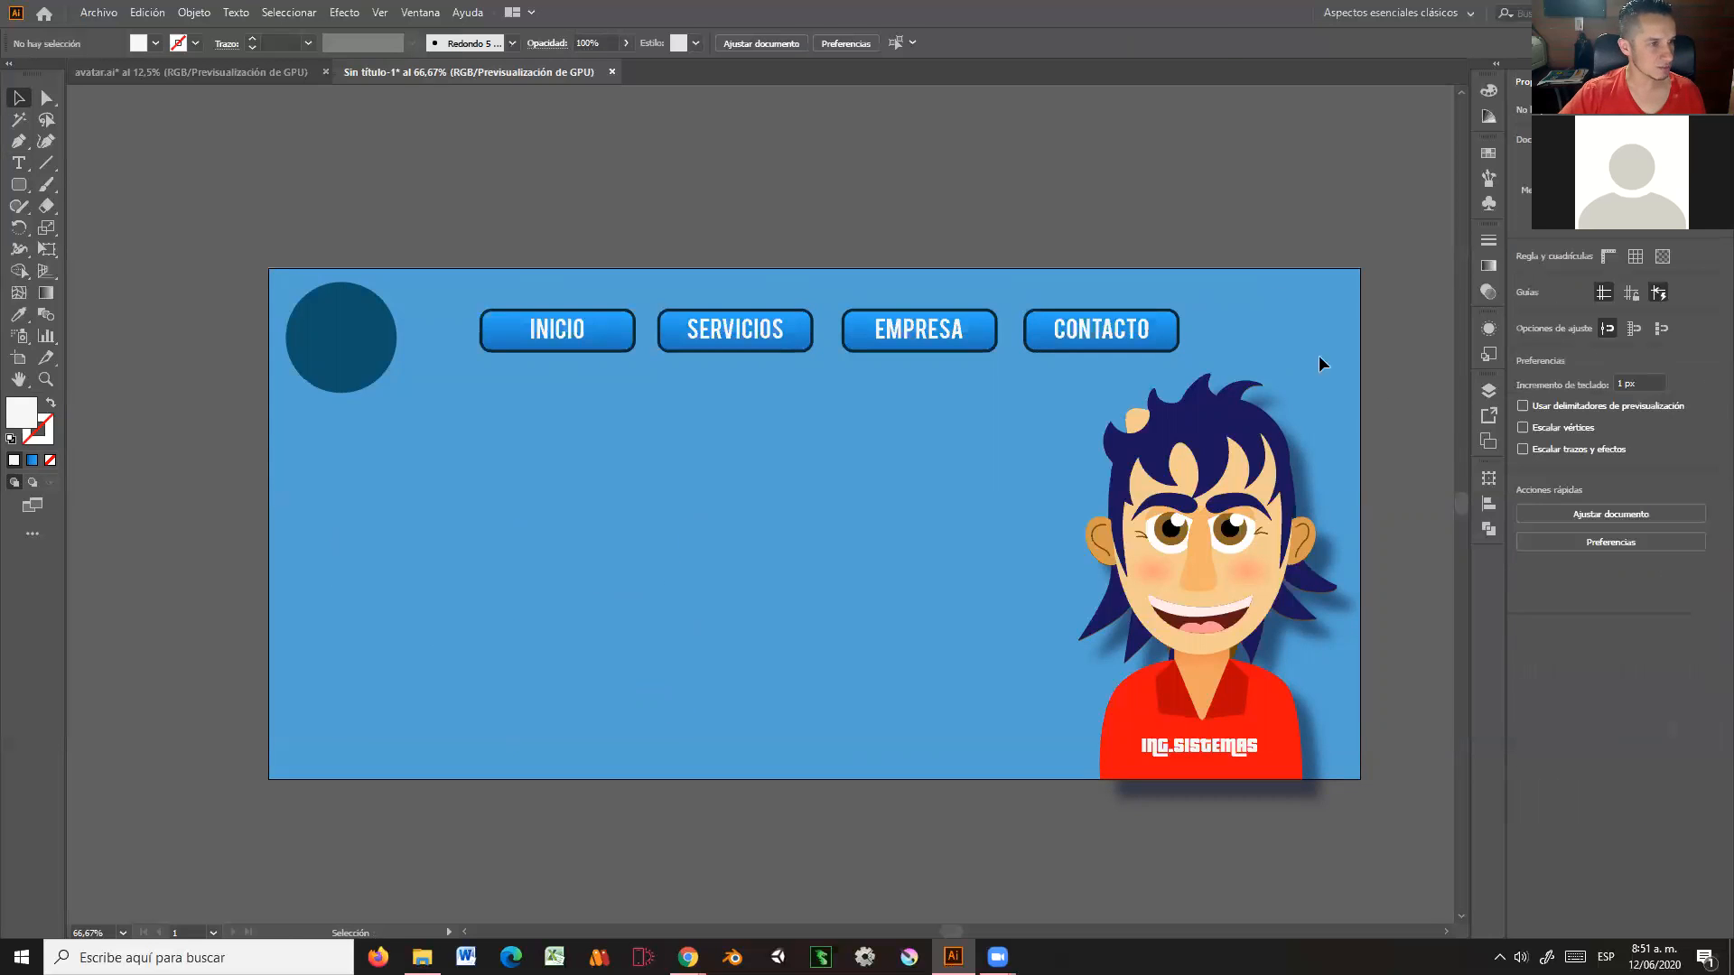
click(1488, 392)
click(1414, 719)
double_click(1348, 413)
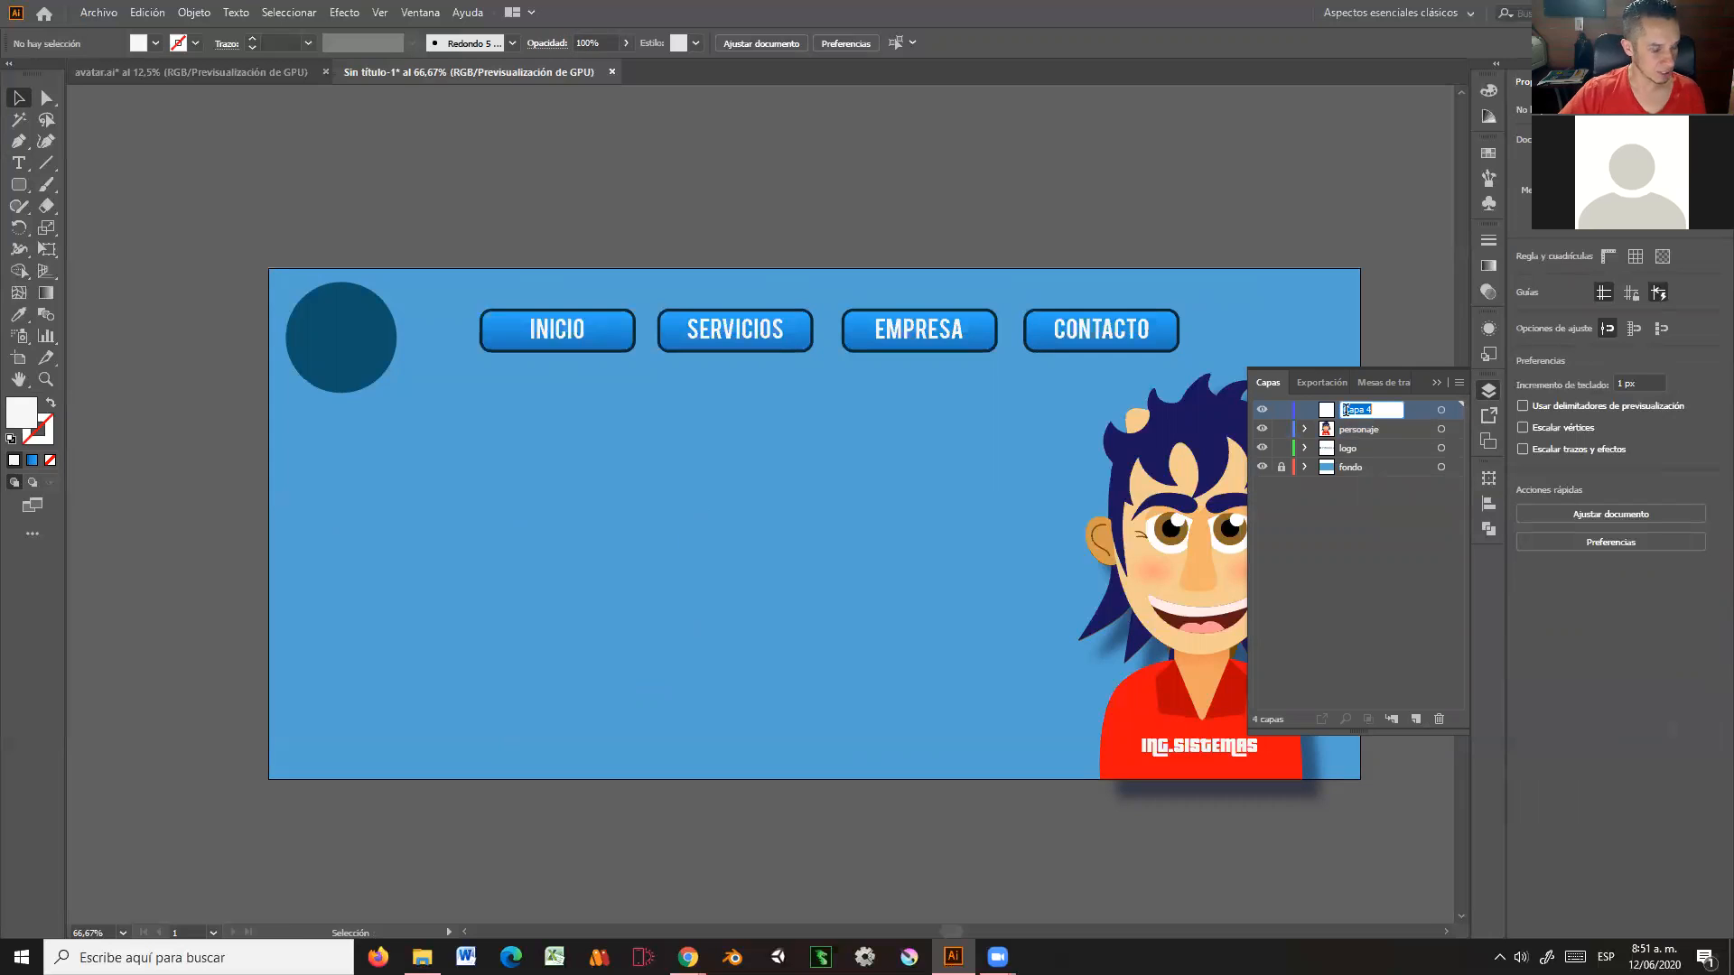
text(textos)
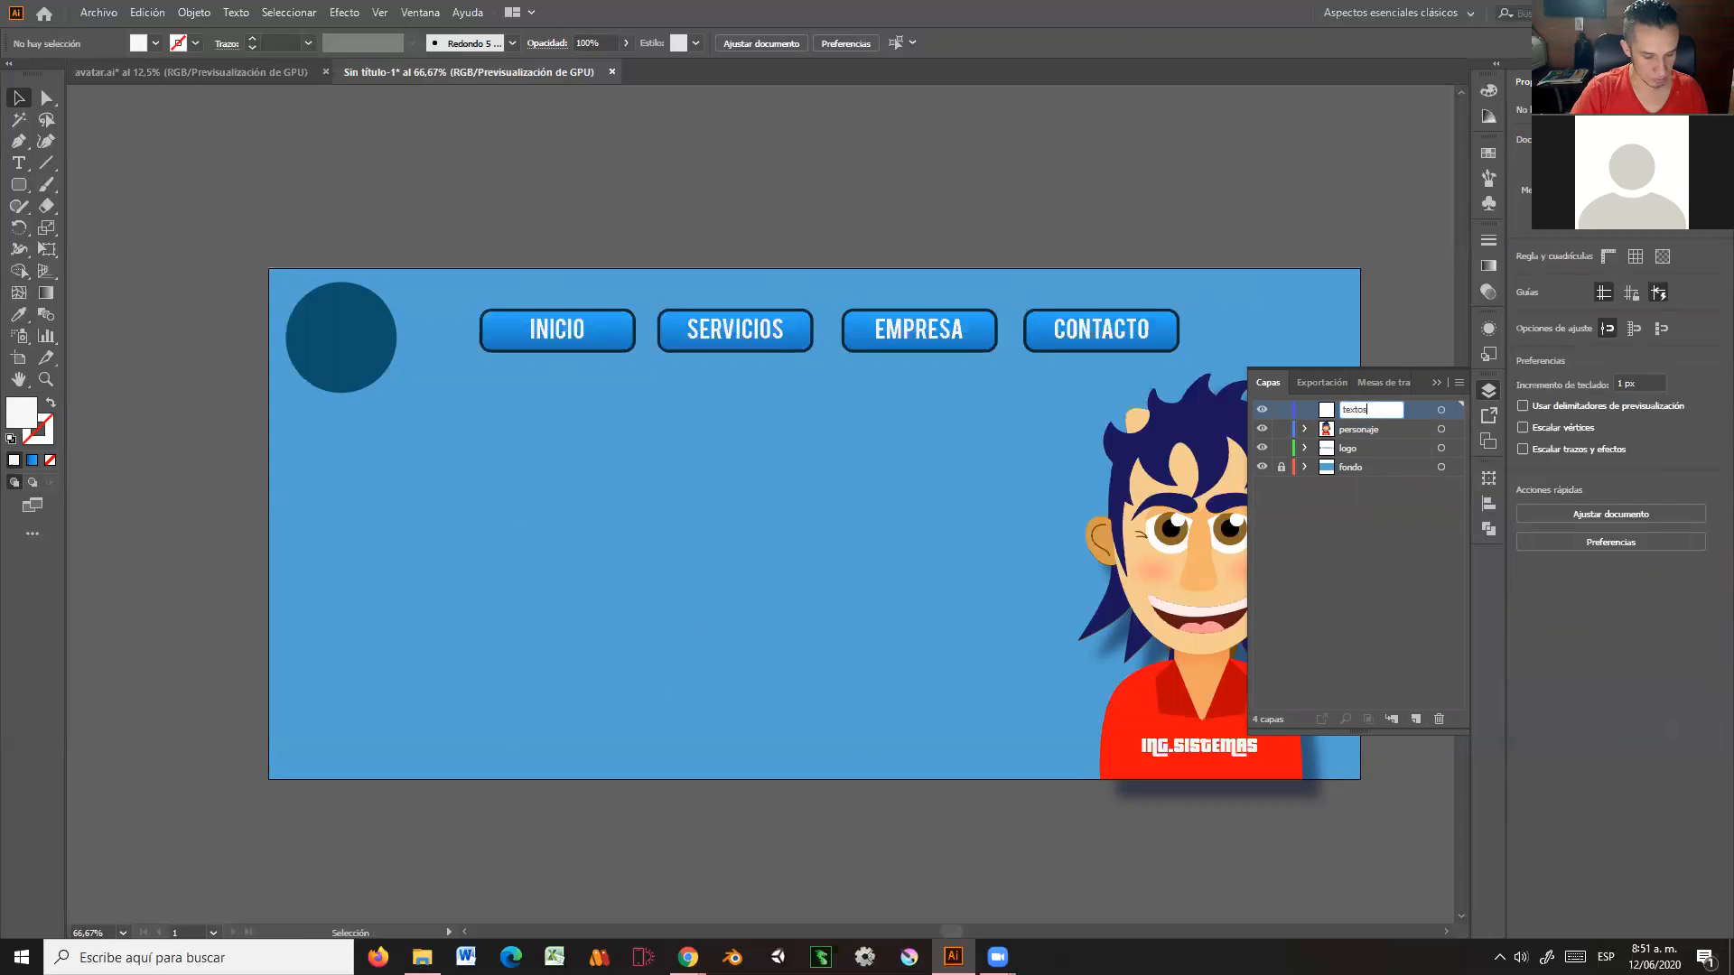
key(Return)
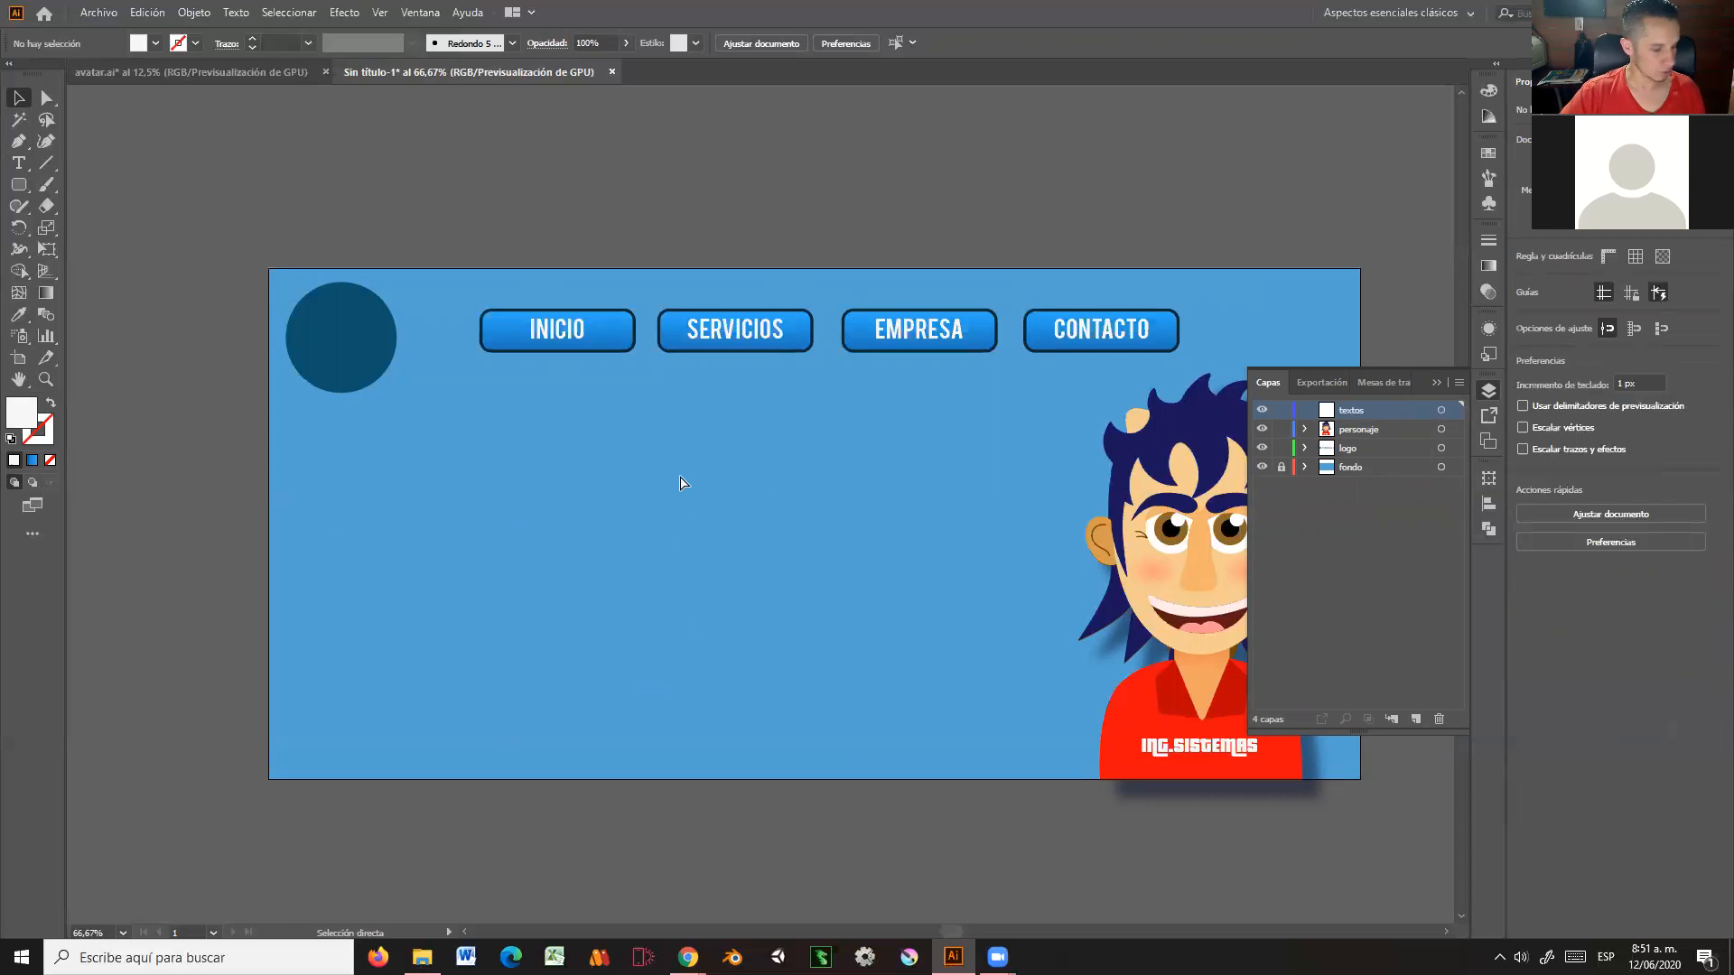
key(ctrl+f)
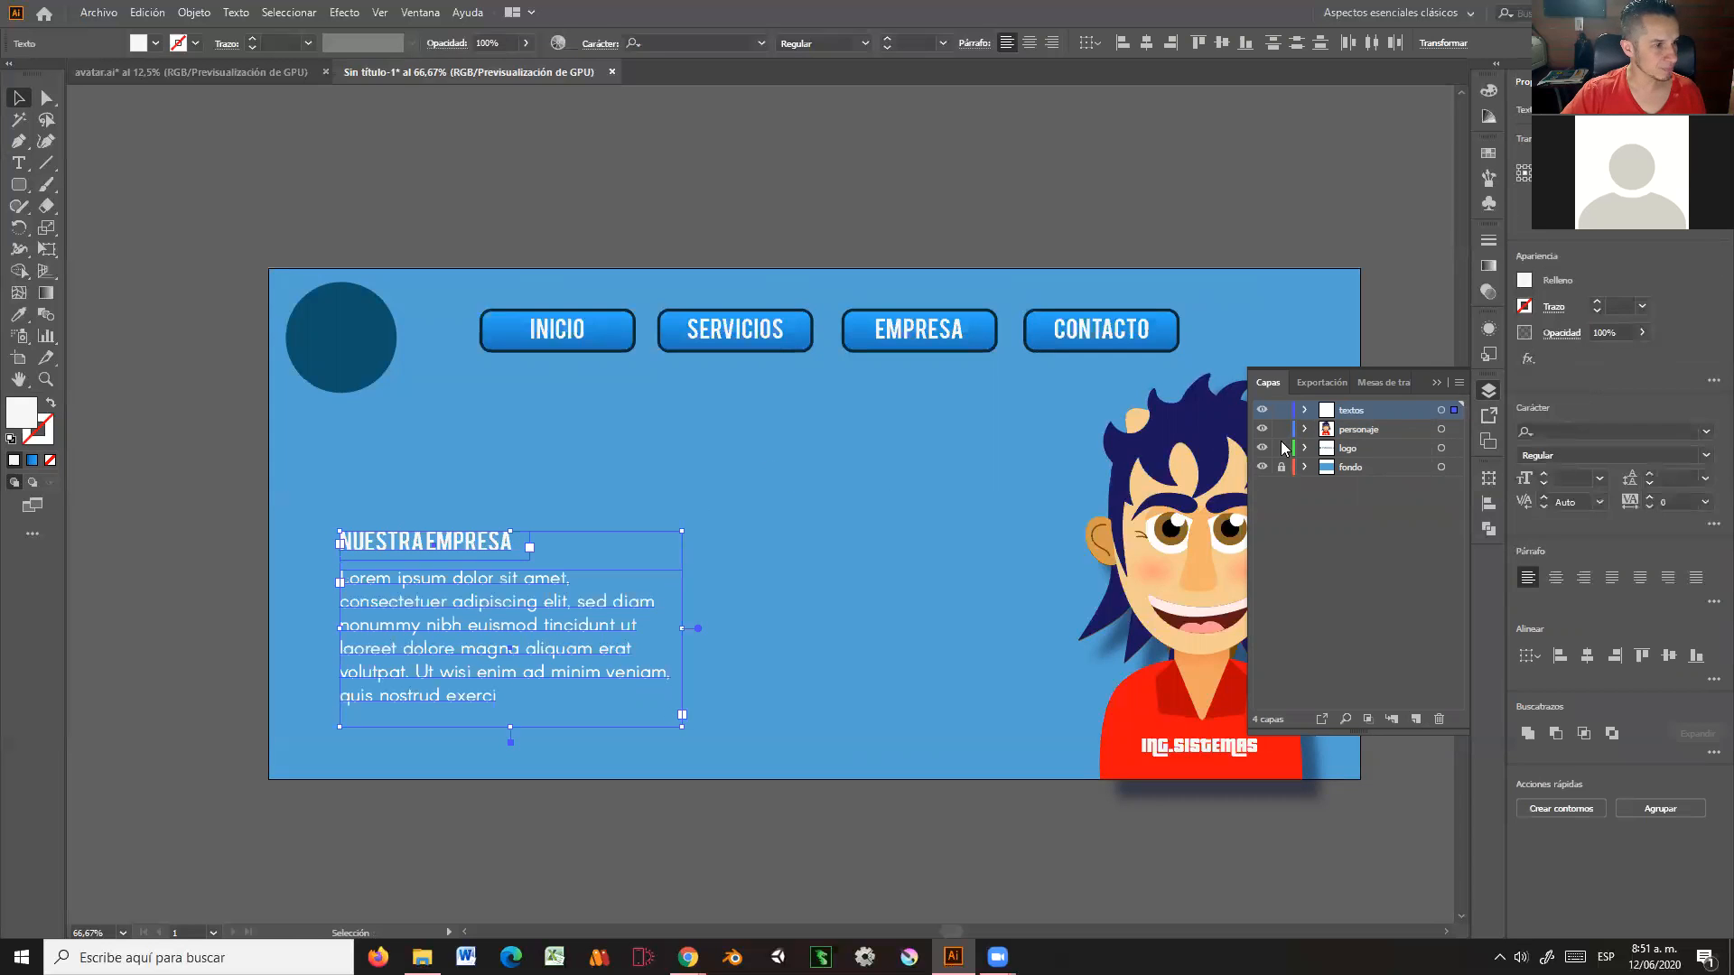
Step: Lock the textos and personaje layers and move the four menu buttons in place onto a new layer named botones
click(1280, 411)
click(1282, 430)
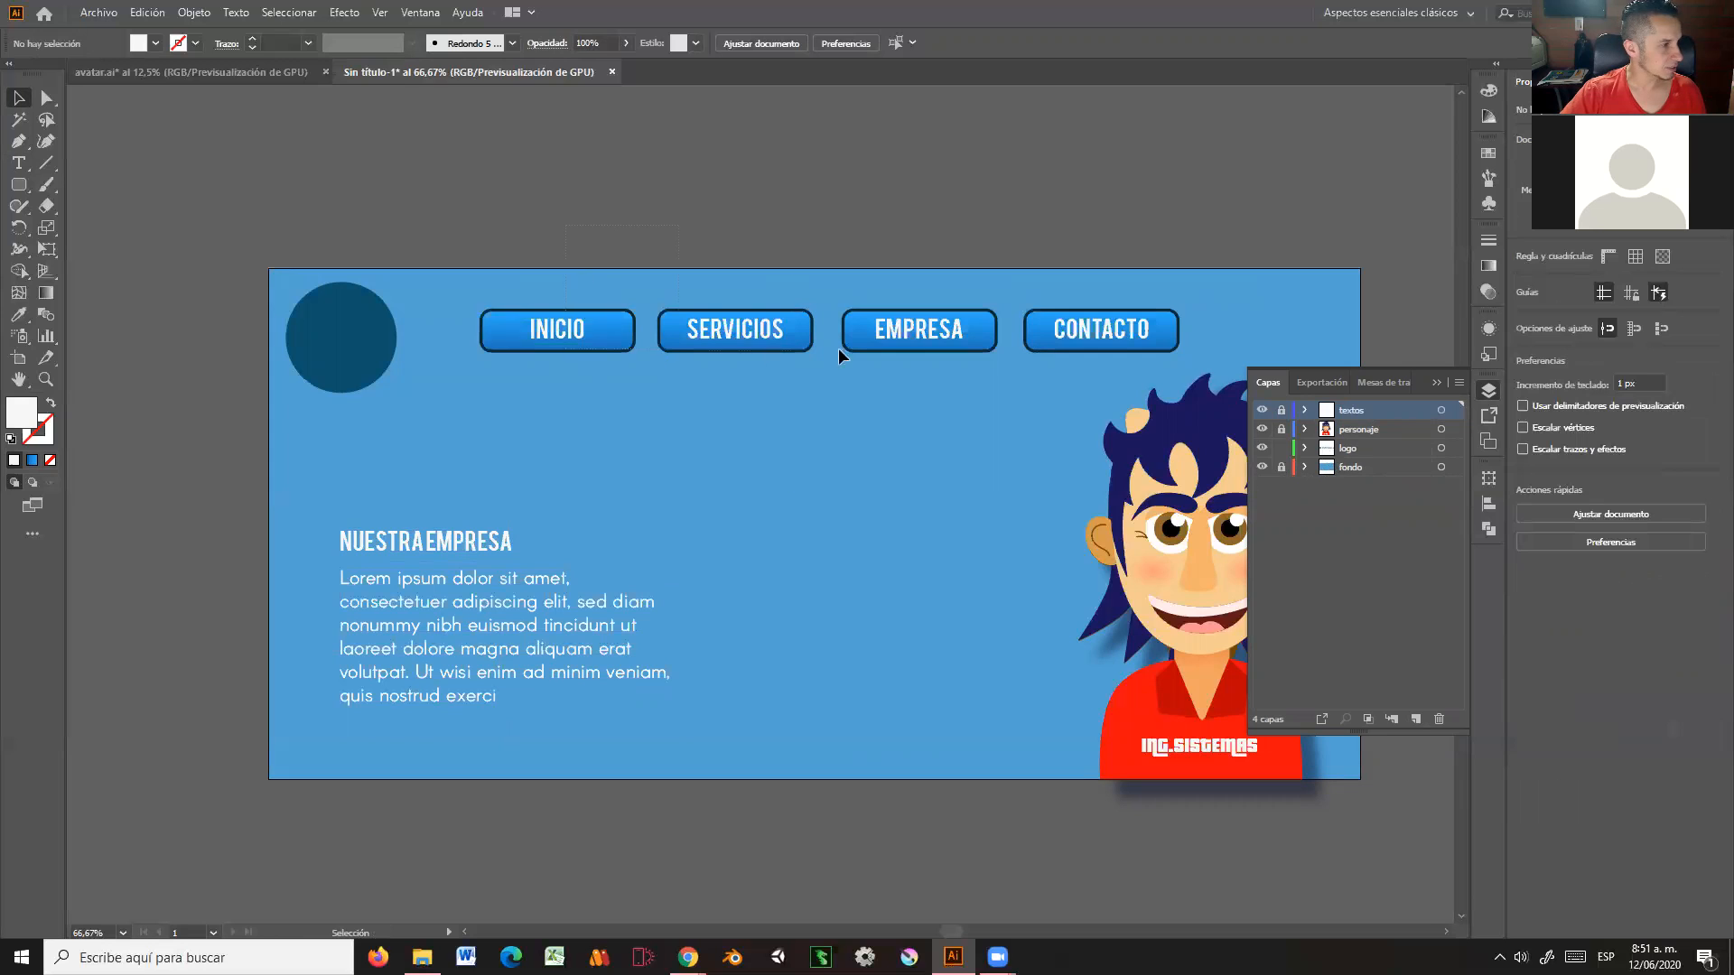
click(1122, 351)
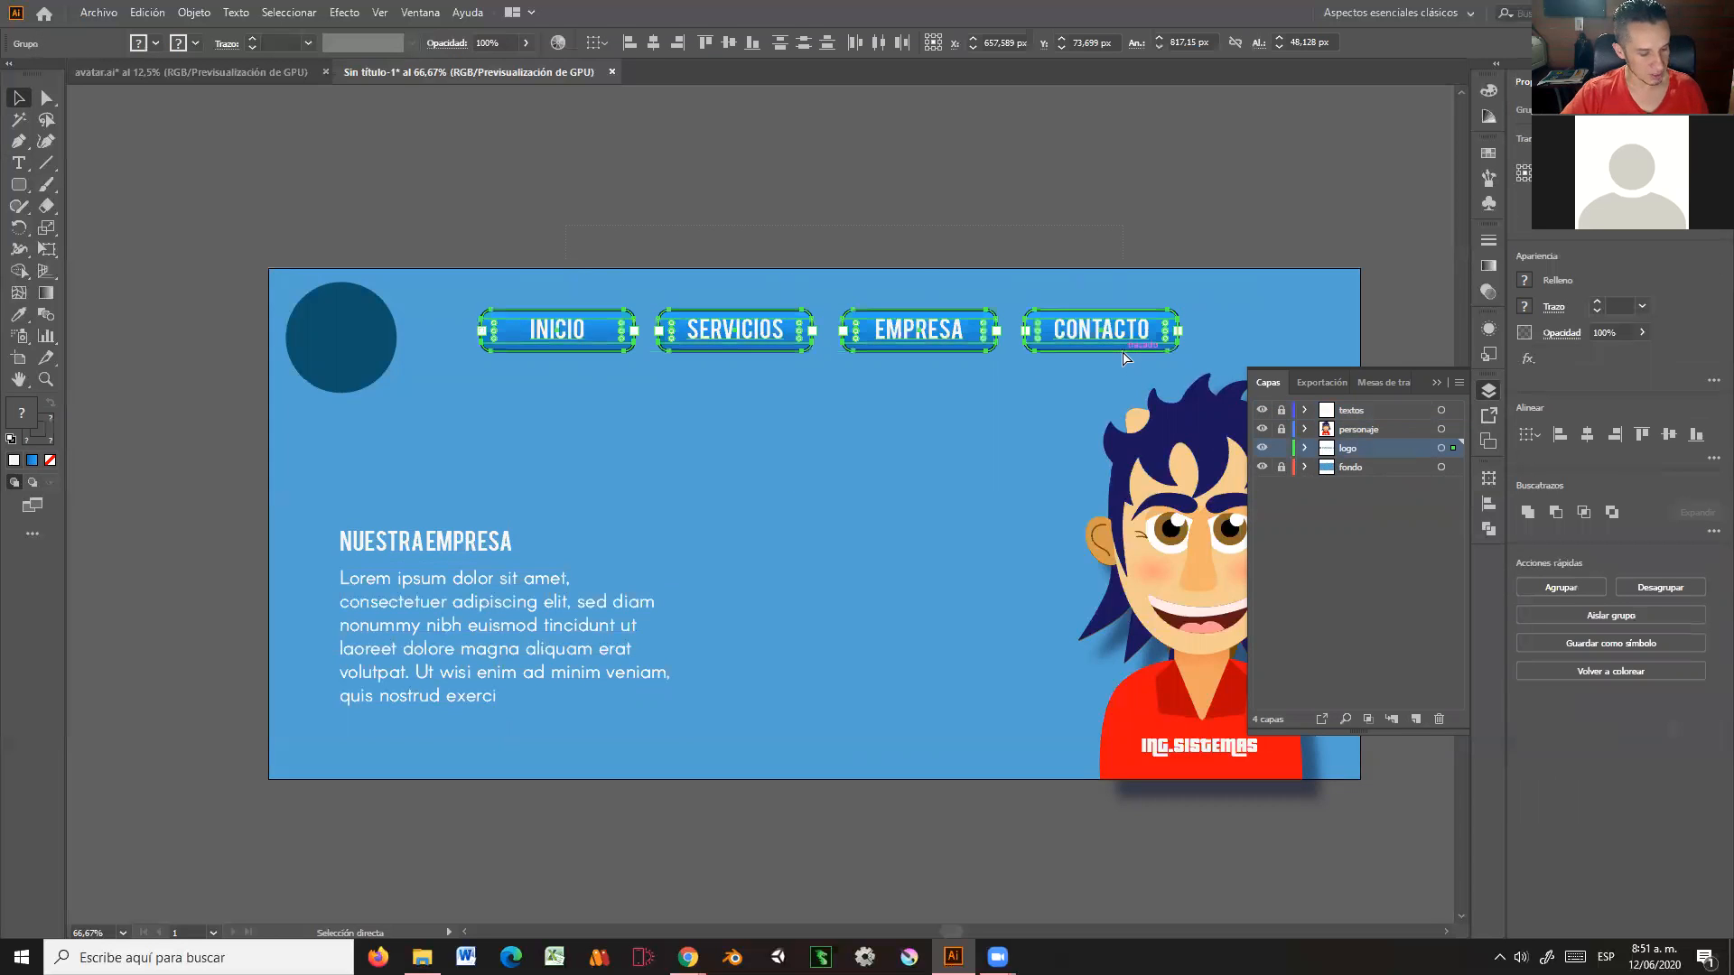
click(1123, 358)
click(1414, 720)
double_click(1346, 412)
text(botones)
key(Return)
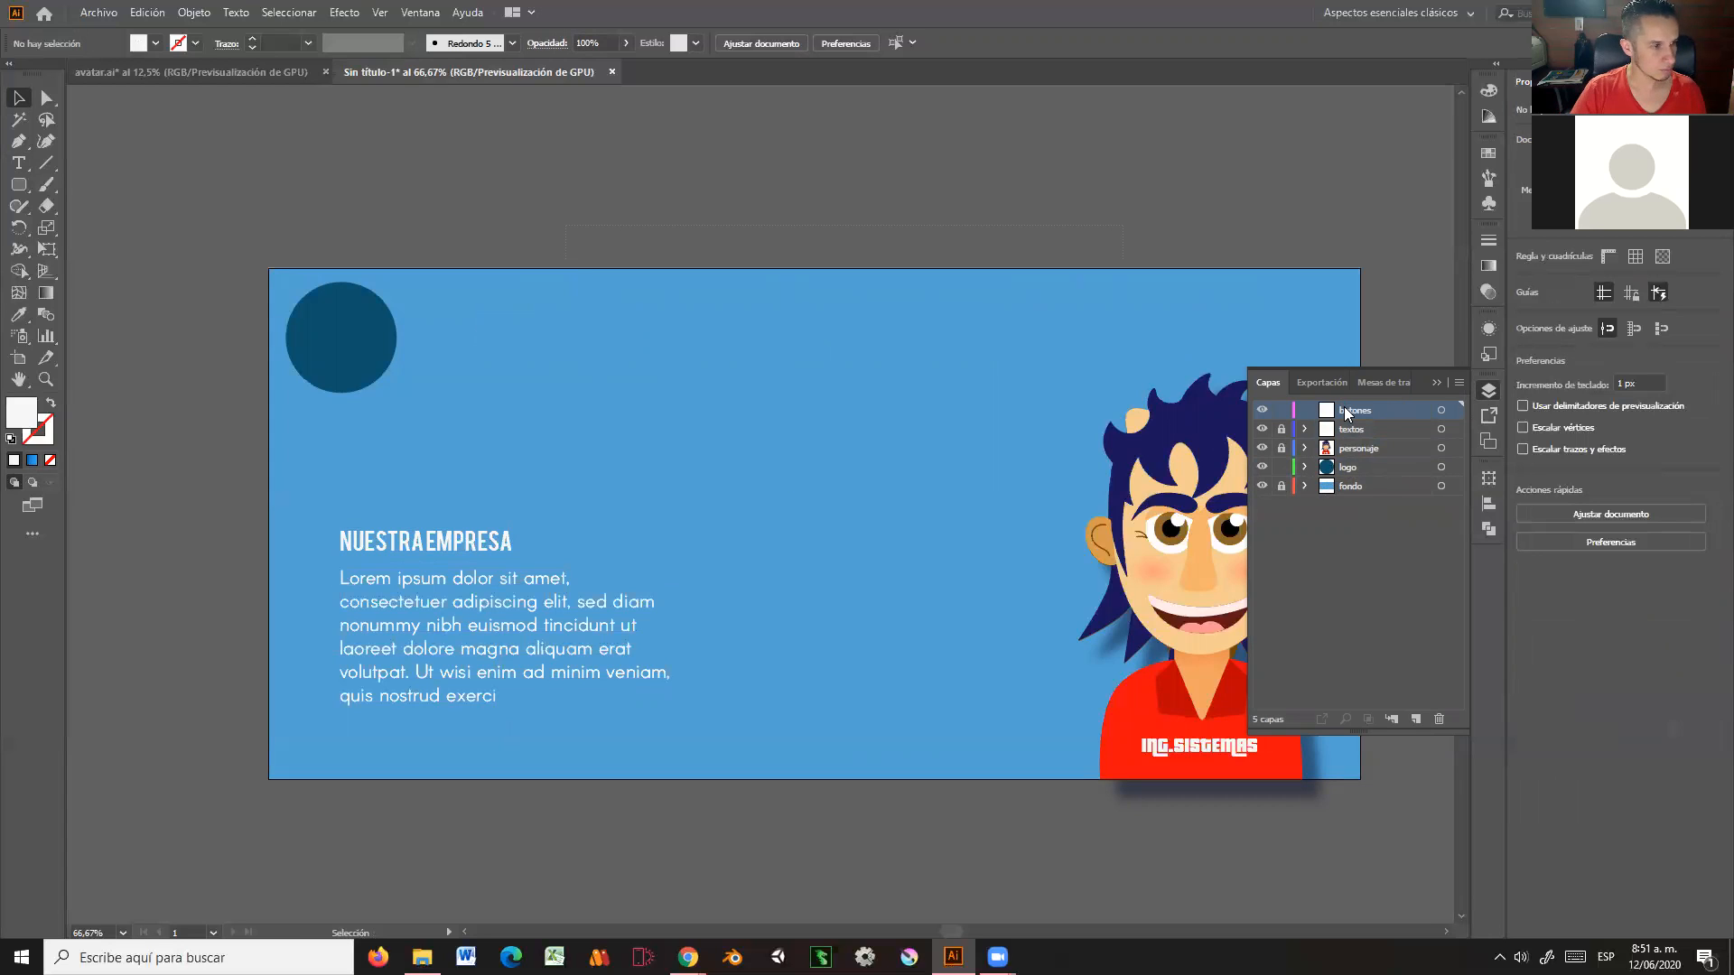
key(ctrl+f)
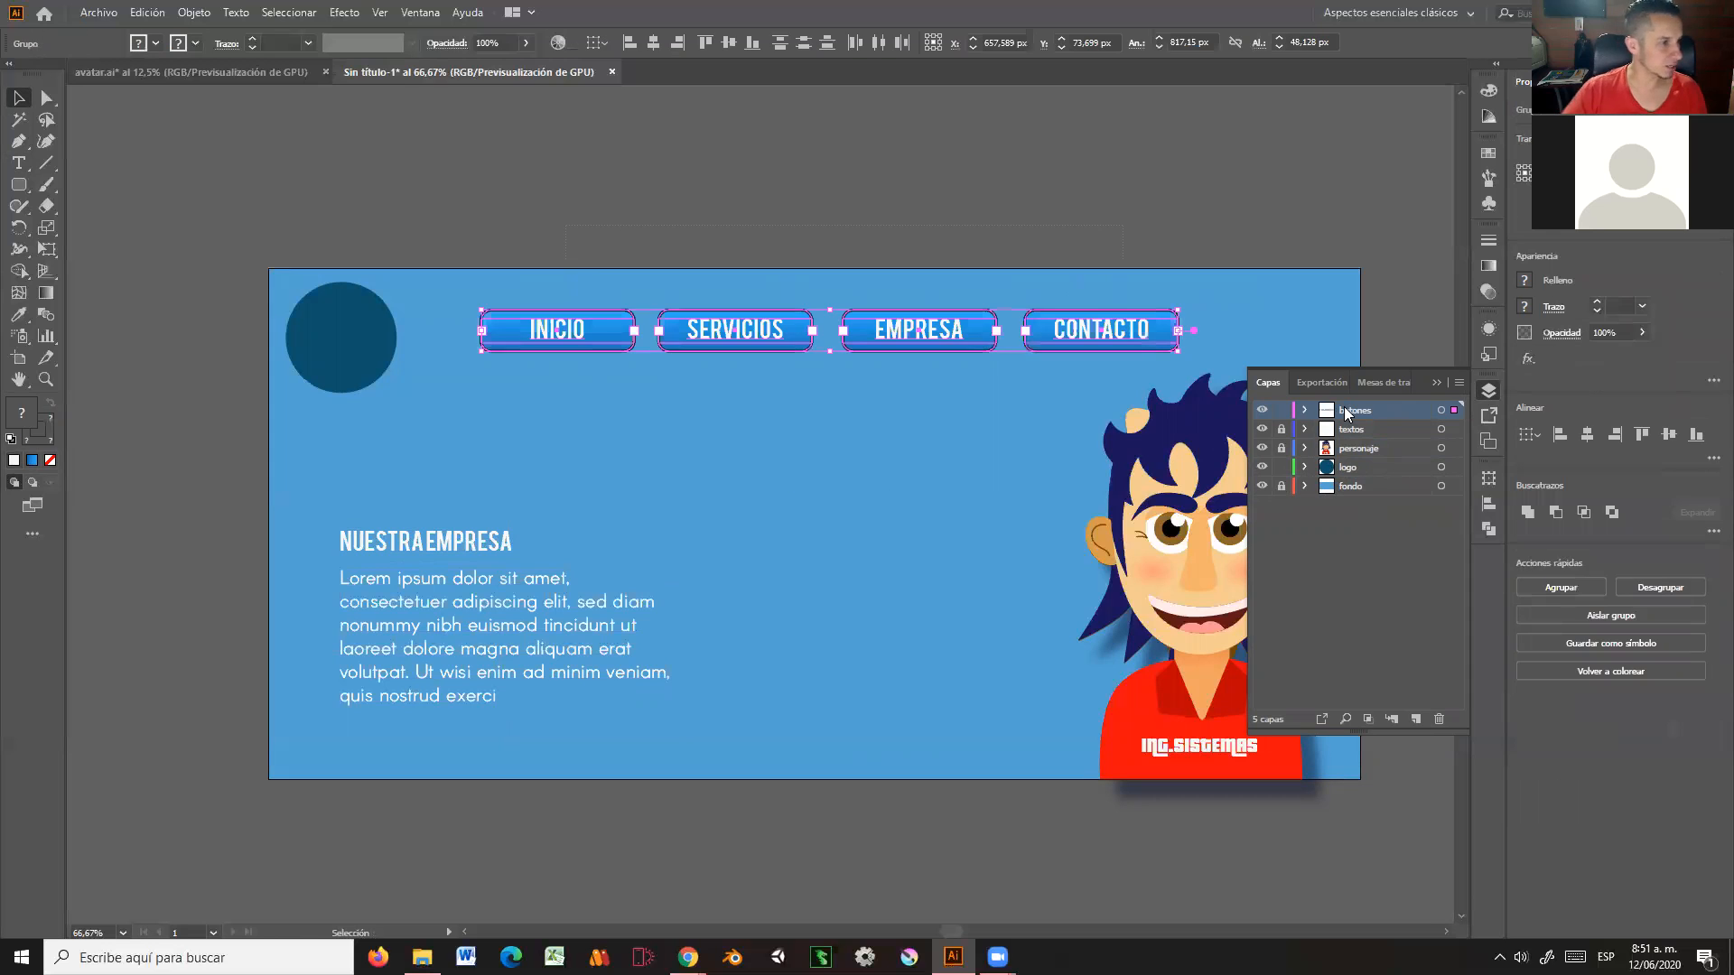
click(1037, 233)
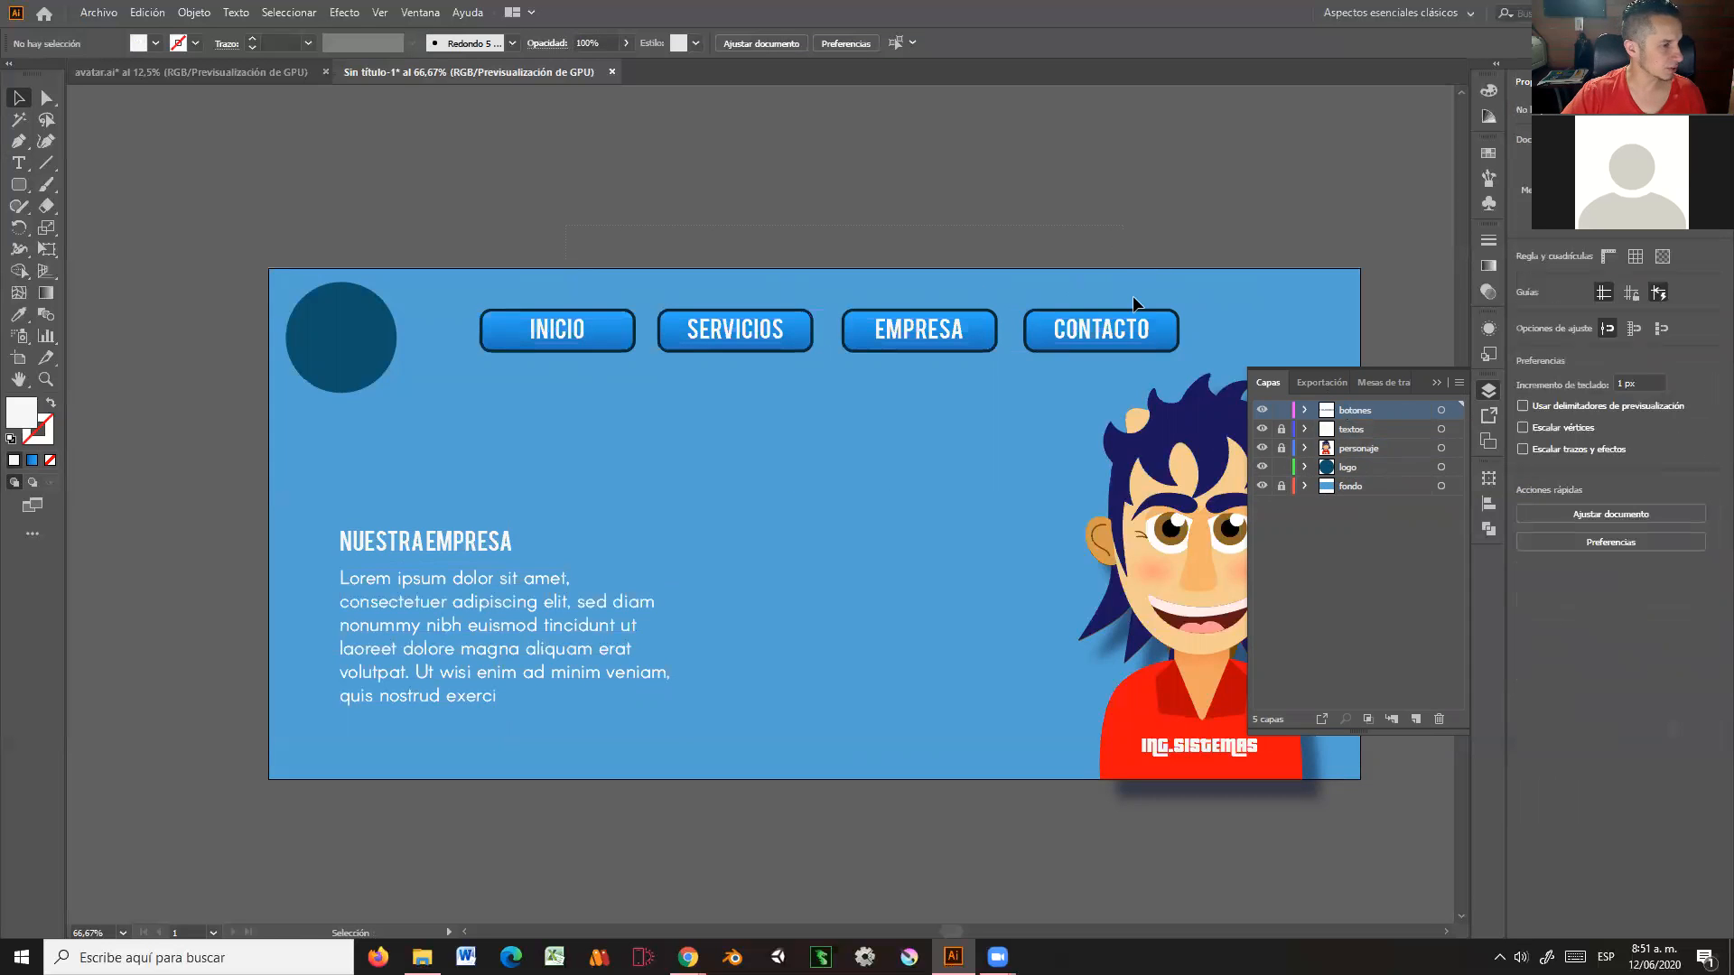
click(1436, 382)
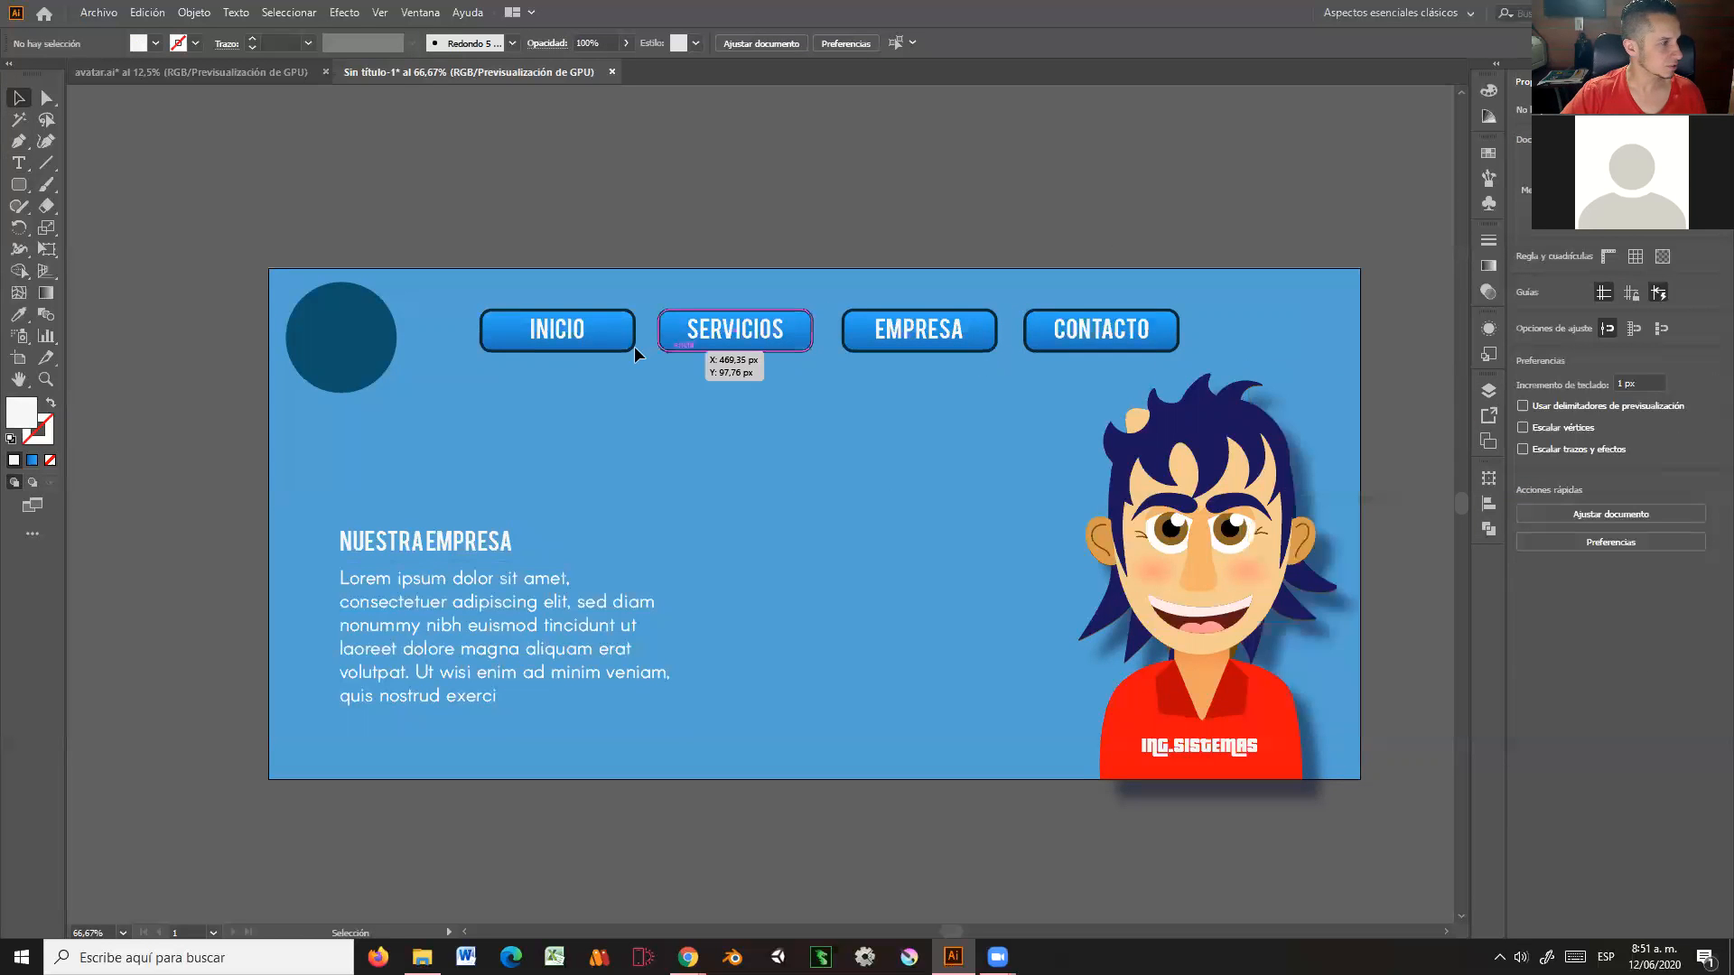
Step: Draw a bar of about 518 × 49 px with fully rounded ends above the artboard, using the logo circle's dark blue fill
key(space)
mouse_move(808, 419)
mouse_down()
mouse_move(816, 263)
mouse_move(774, 371)
mouse_move(799, 388)
mouse_up()
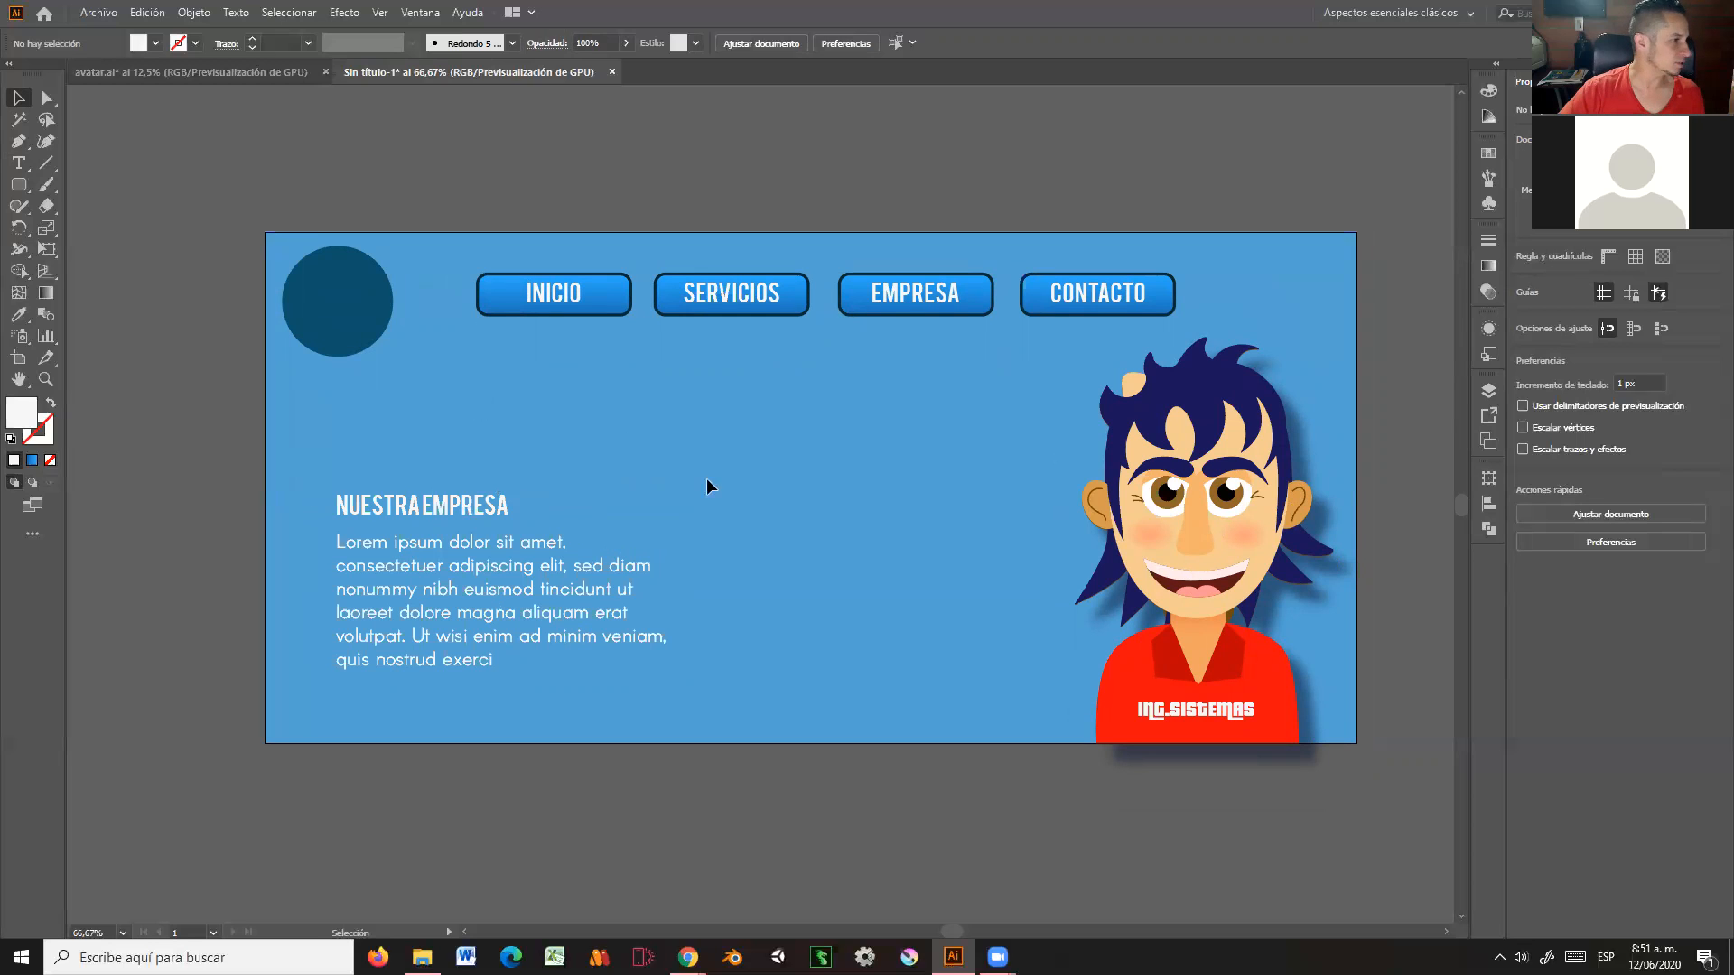
click(341, 310)
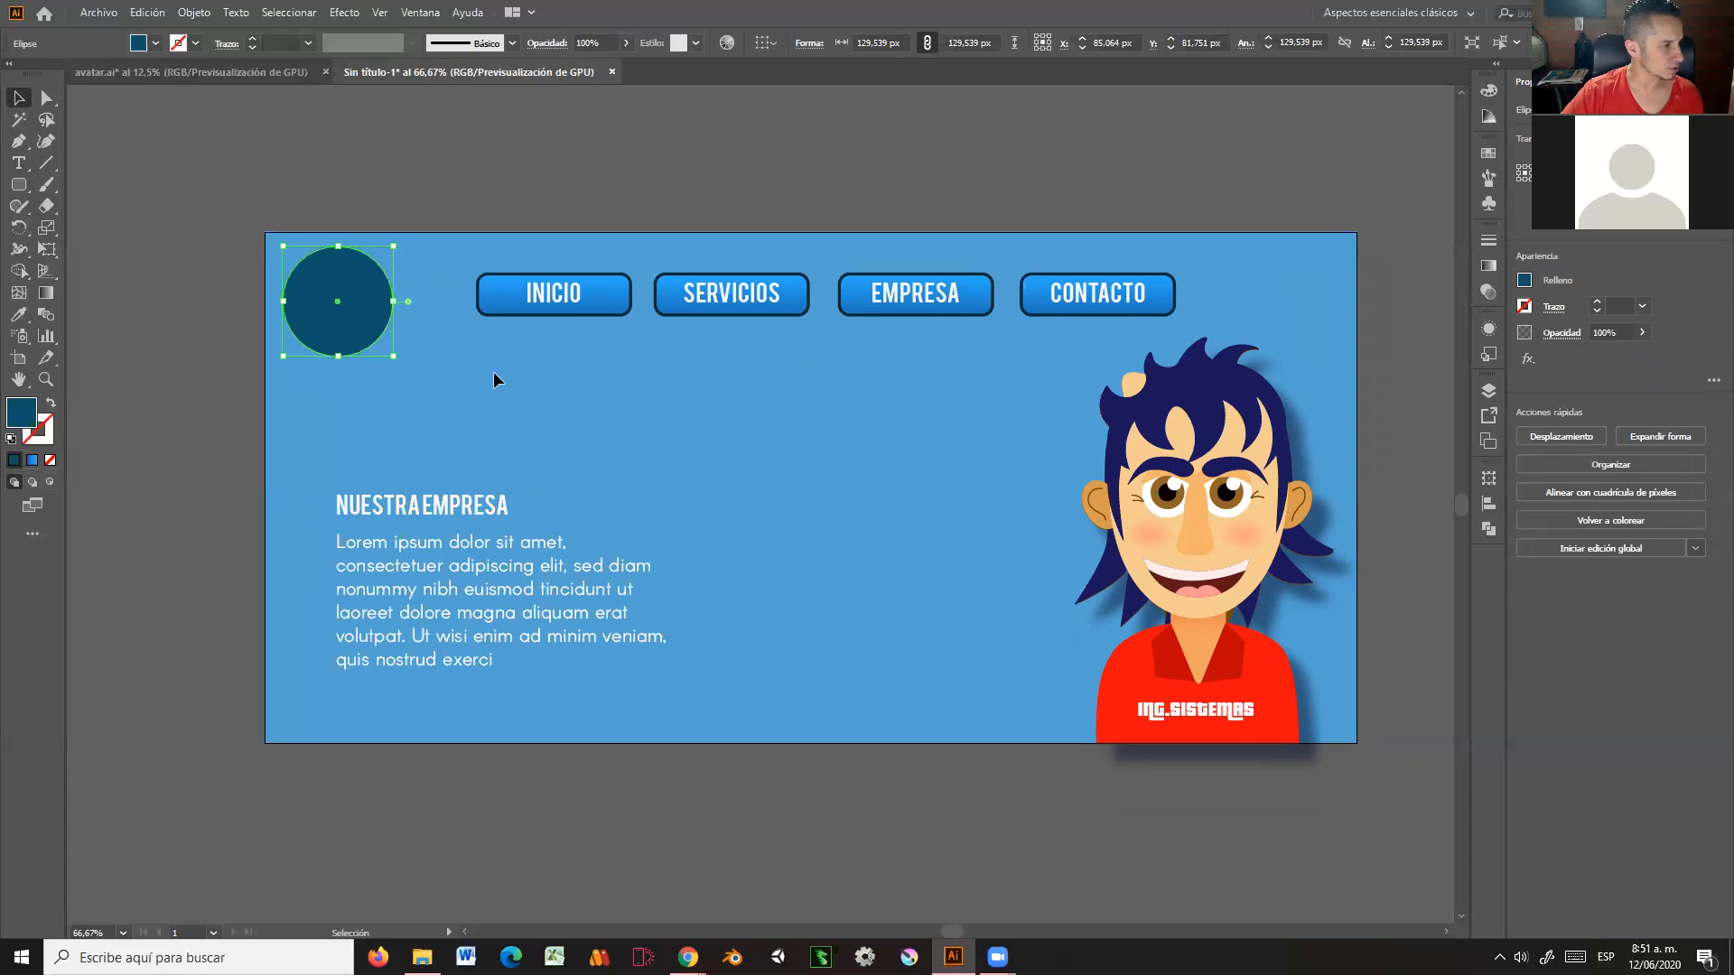
click(16, 193)
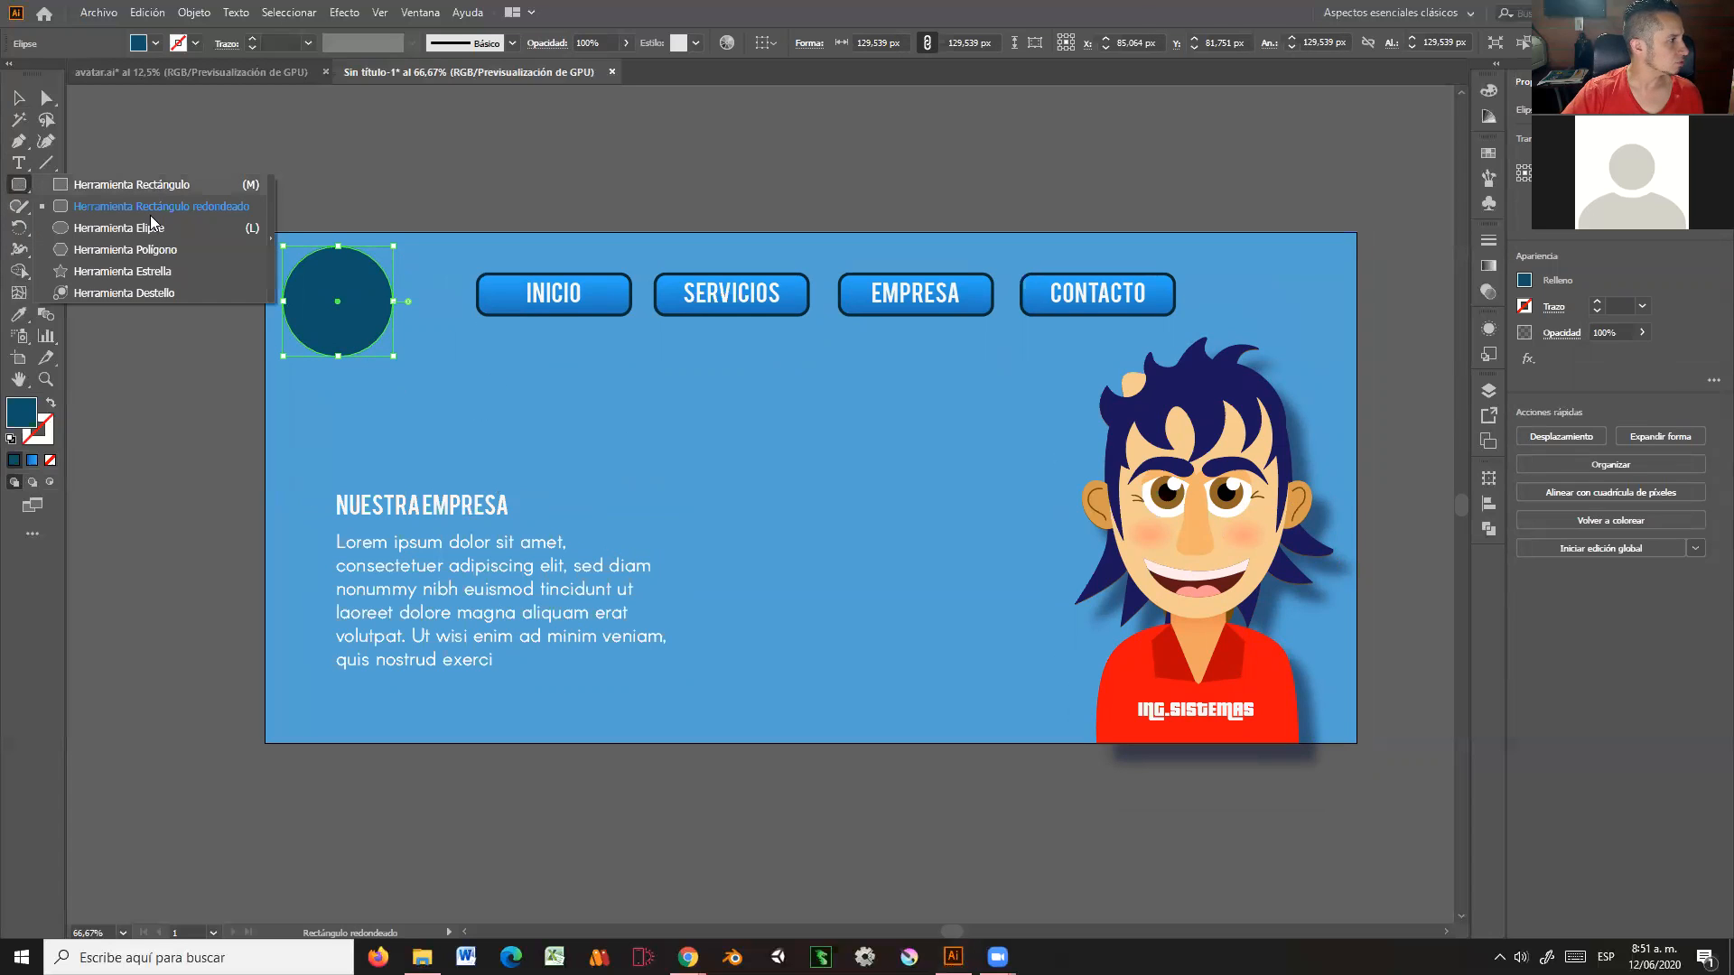
click(155, 215)
drag(398, 139, 806, 154)
click(19, 97)
click(416, 191)
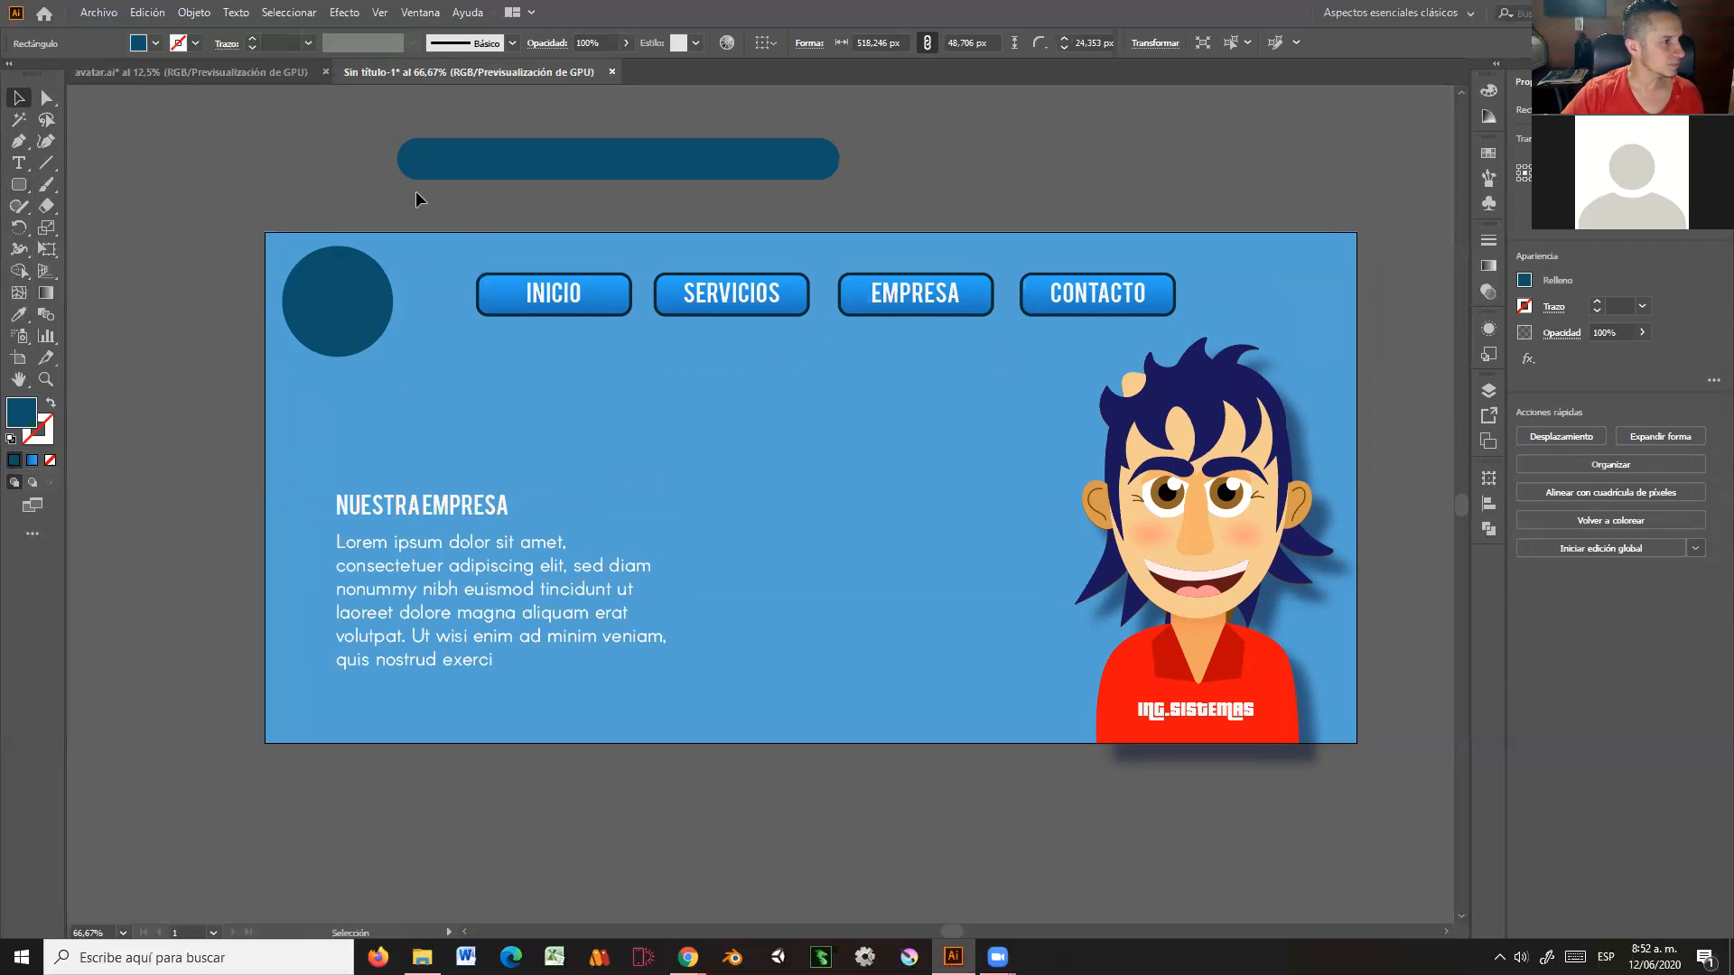
click(704, 178)
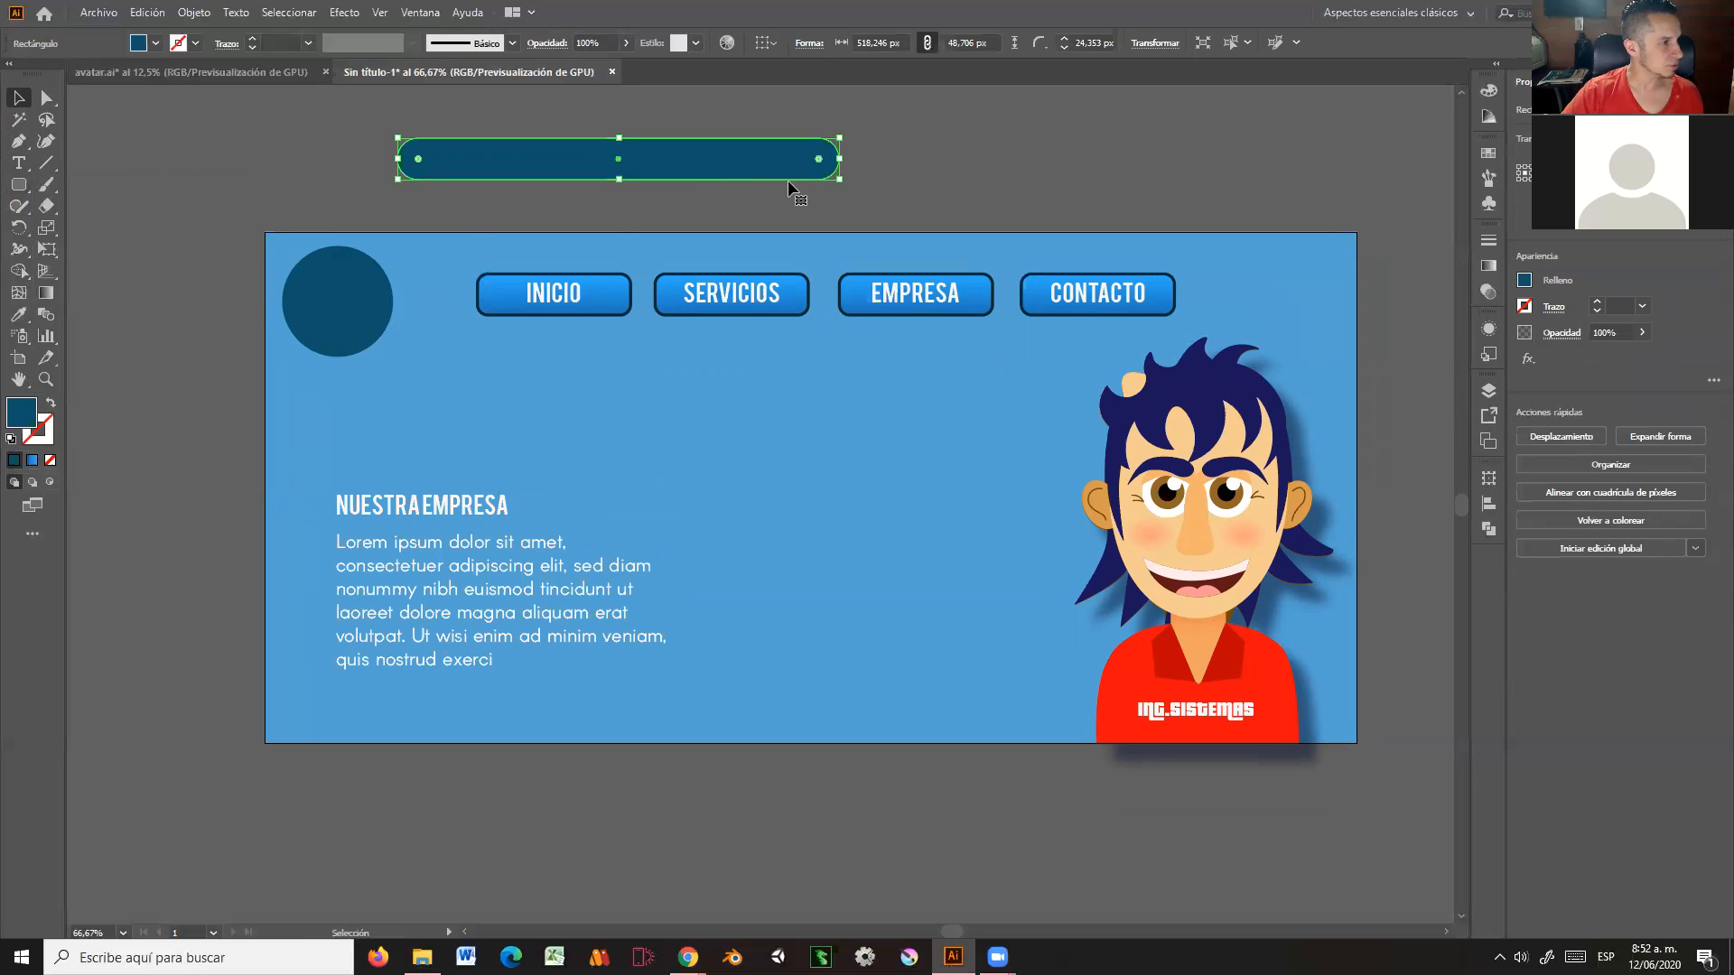
Step: Rotate the bar into a rising diagonal, move it over the text block, and scatter five copies around the artboard's lower-left area
drag(849, 187, 954, 31)
drag(949, 98, 958, 144)
drag(714, 218, 500, 589)
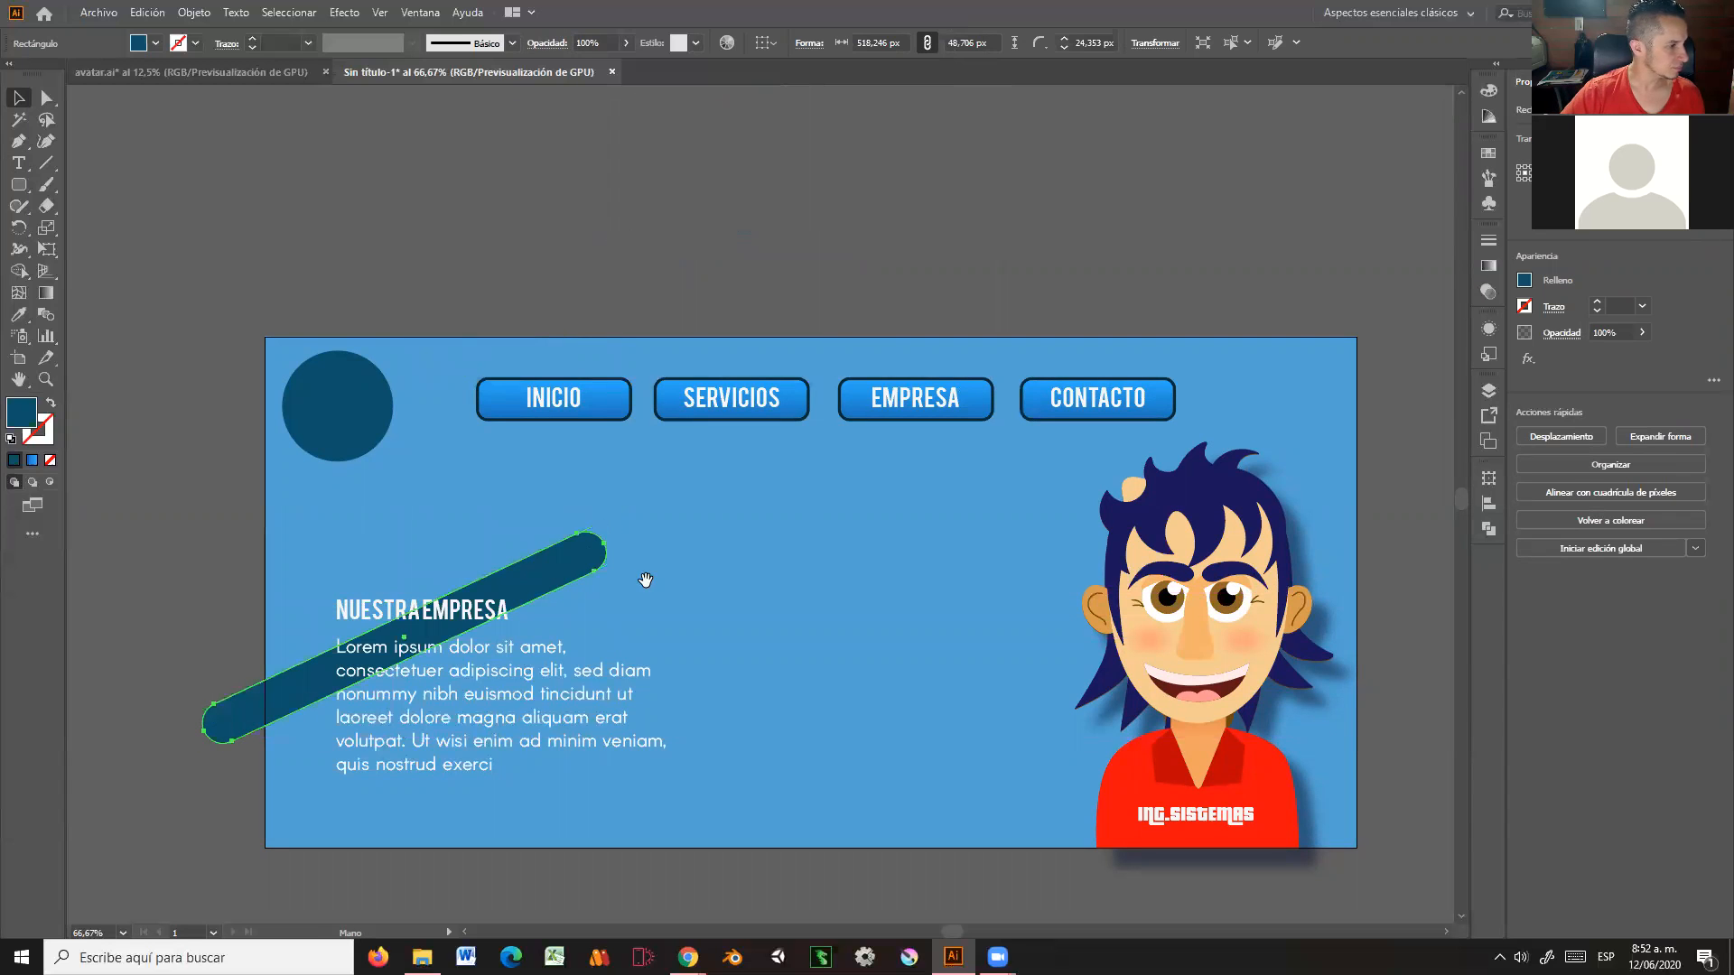
drag(644, 581, 701, 414)
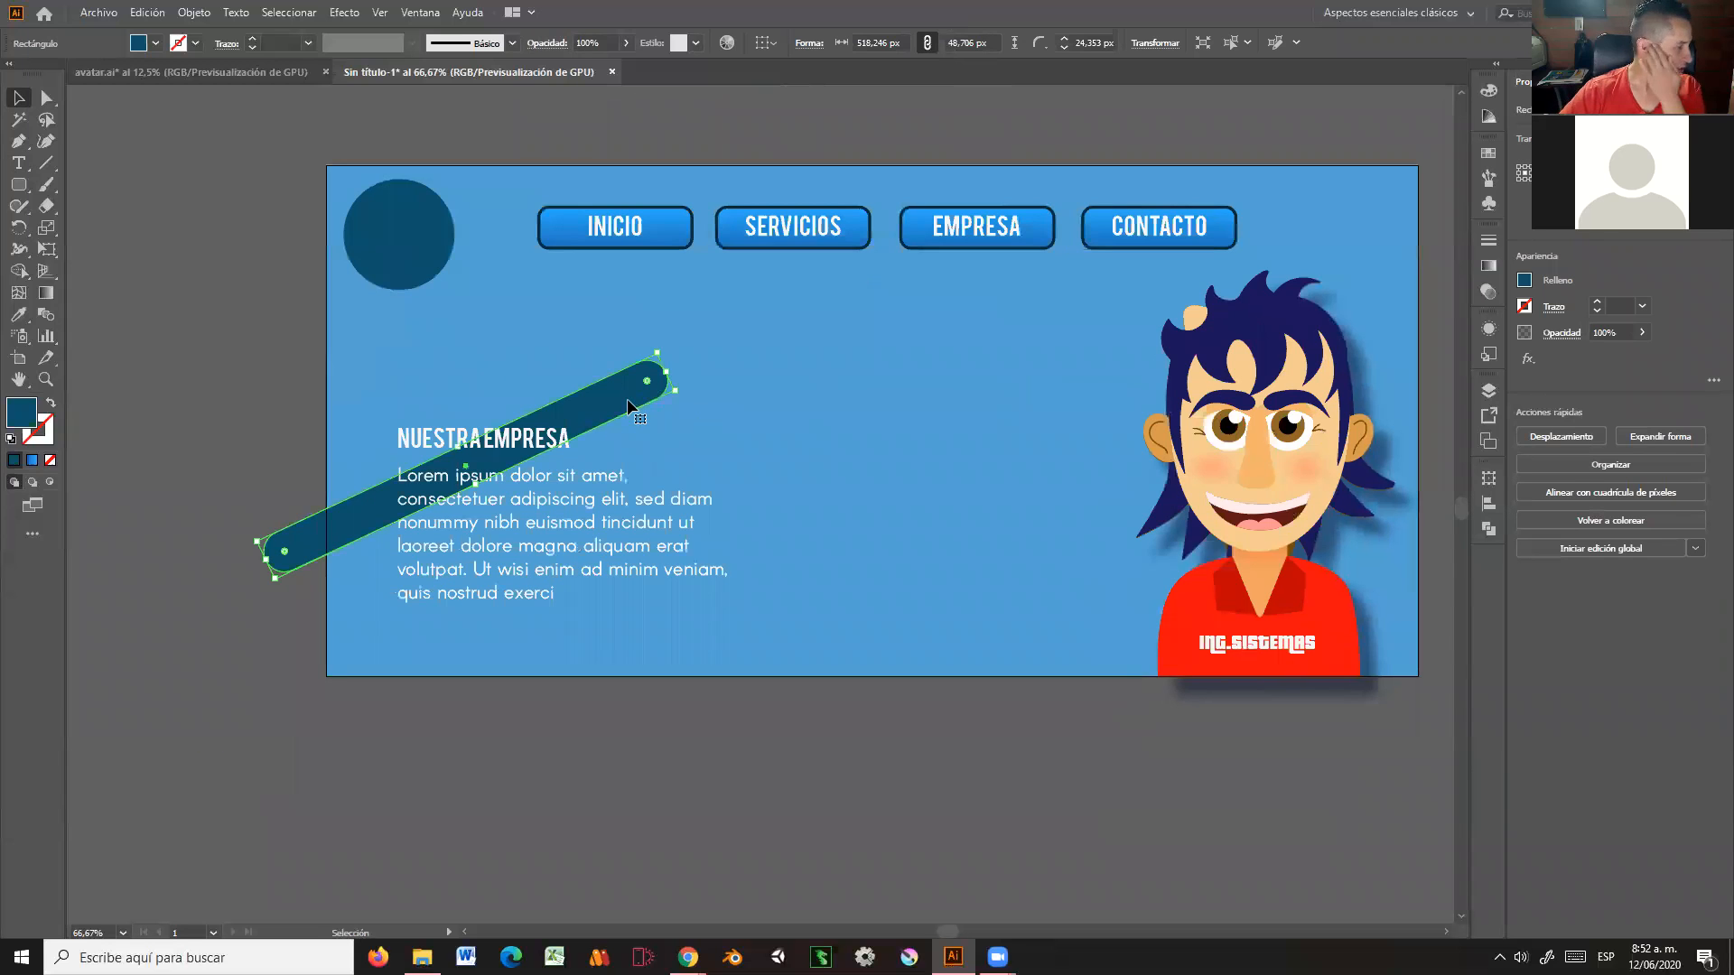
drag(627, 399, 404, 440)
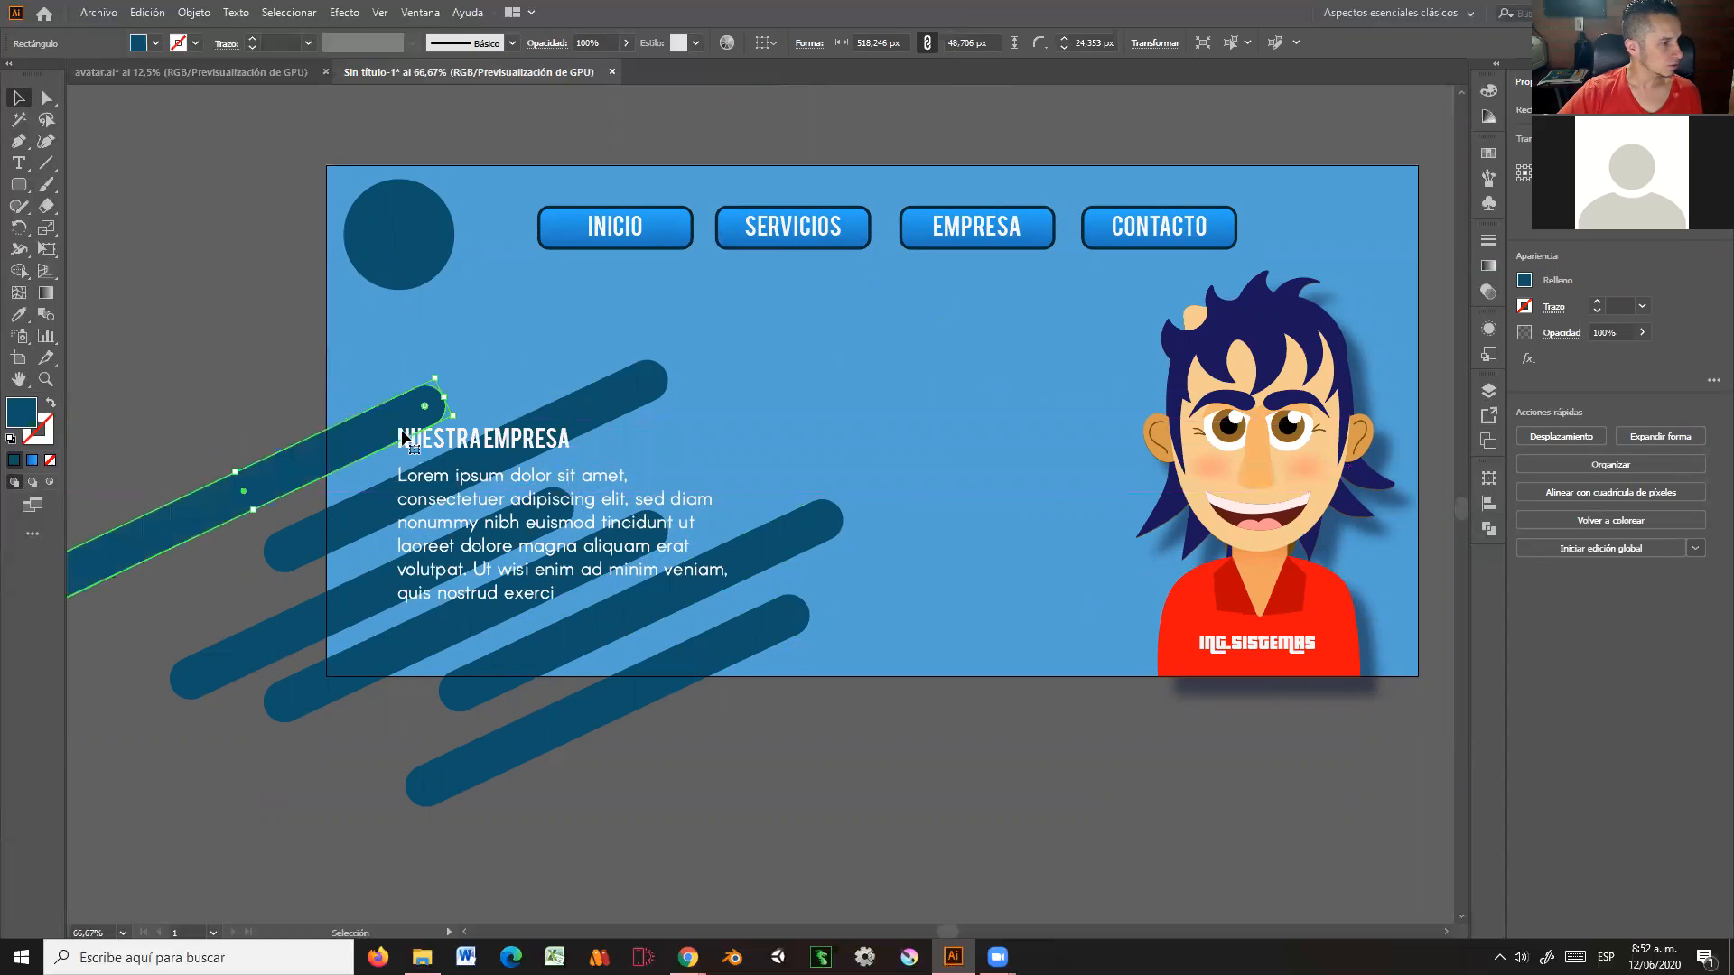
Step: Set the opacity of all six diagonal bars to 44% and deselect them
shift+click(358, 598)
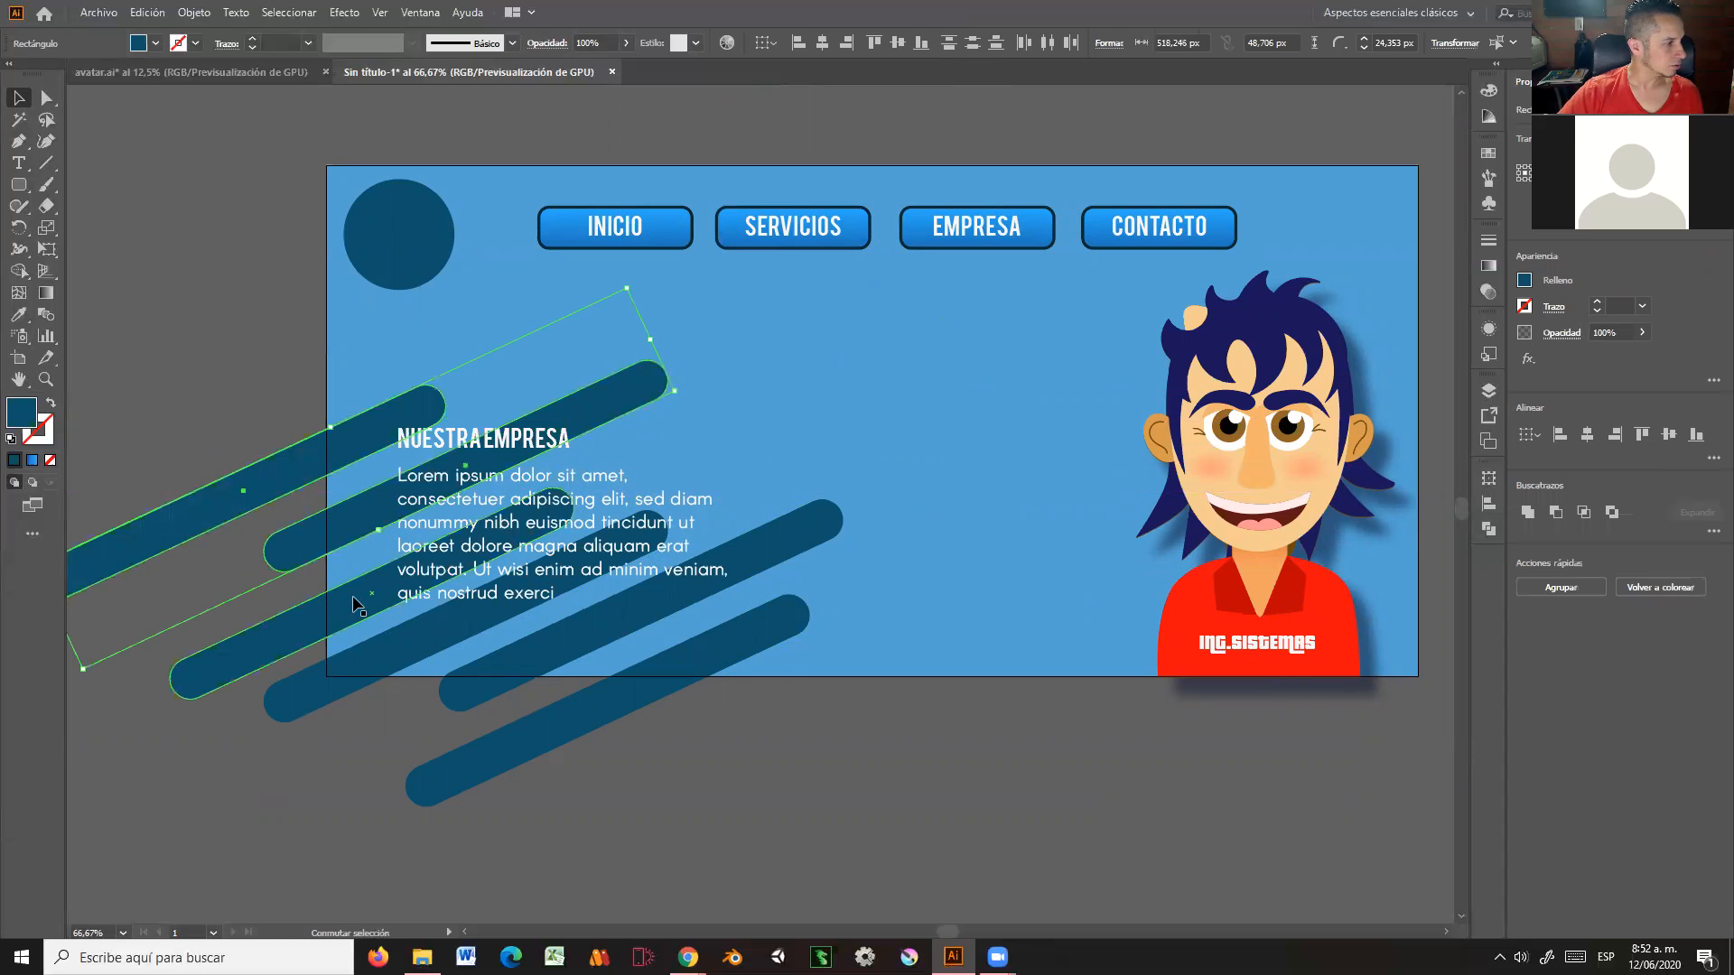
shift+click(486, 660)
shift+click(521, 747)
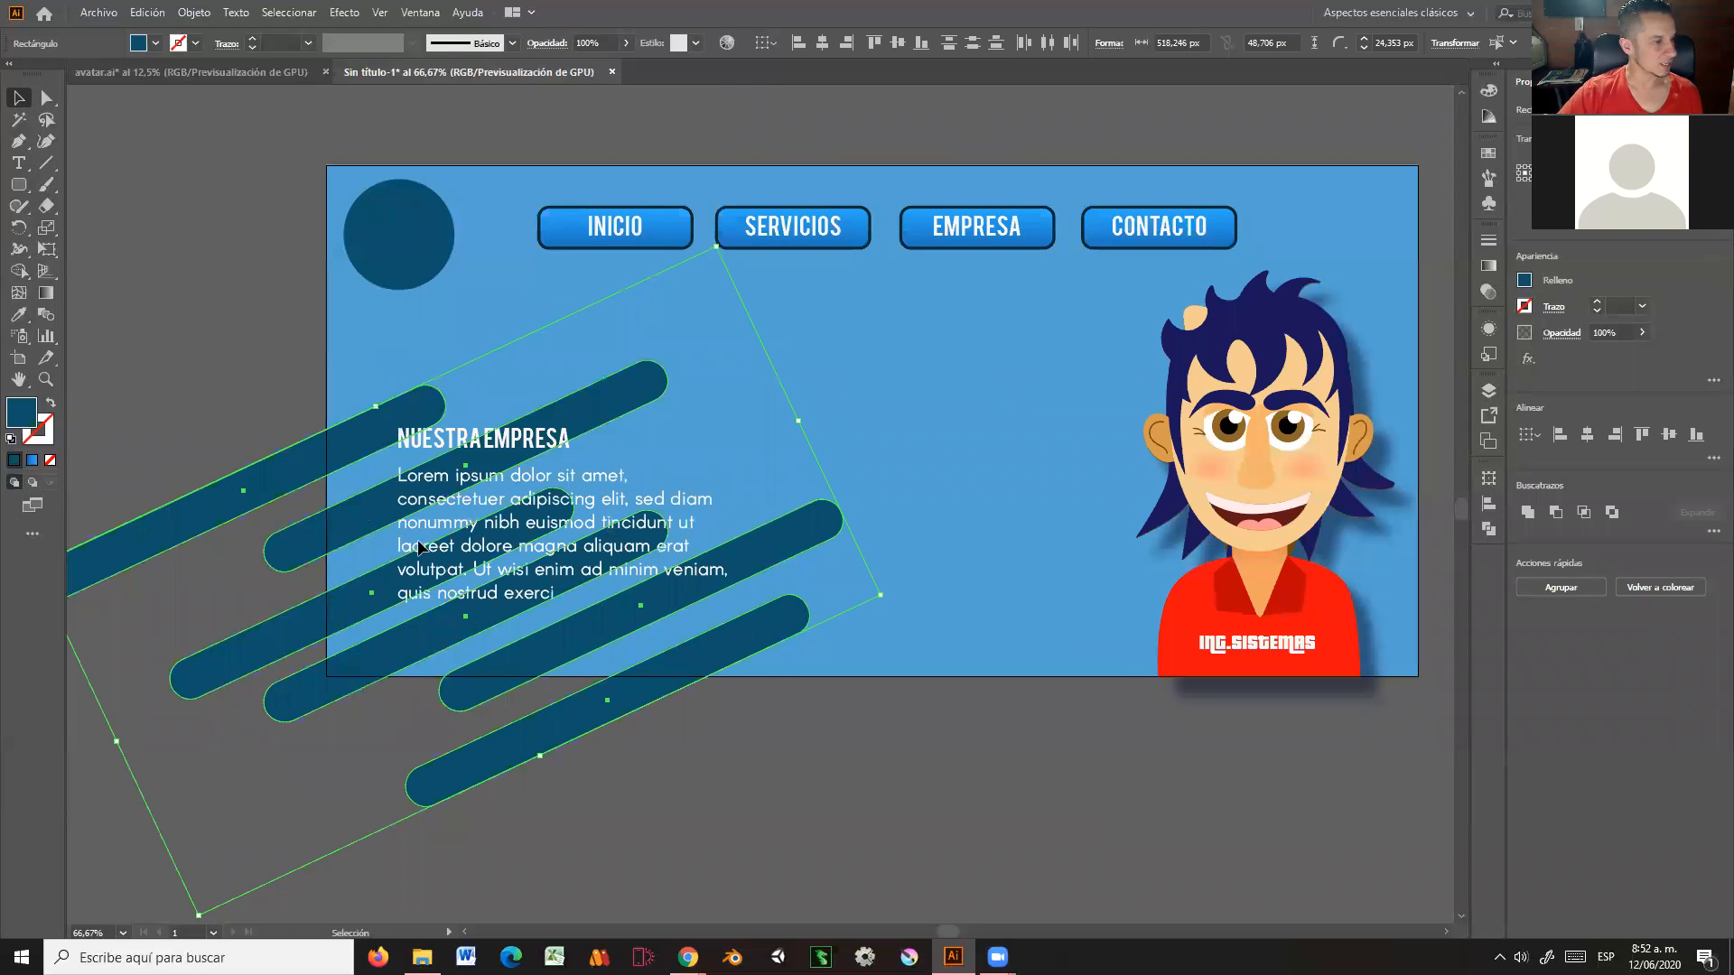
click(1643, 334)
drag(1599, 355, 1602, 354)
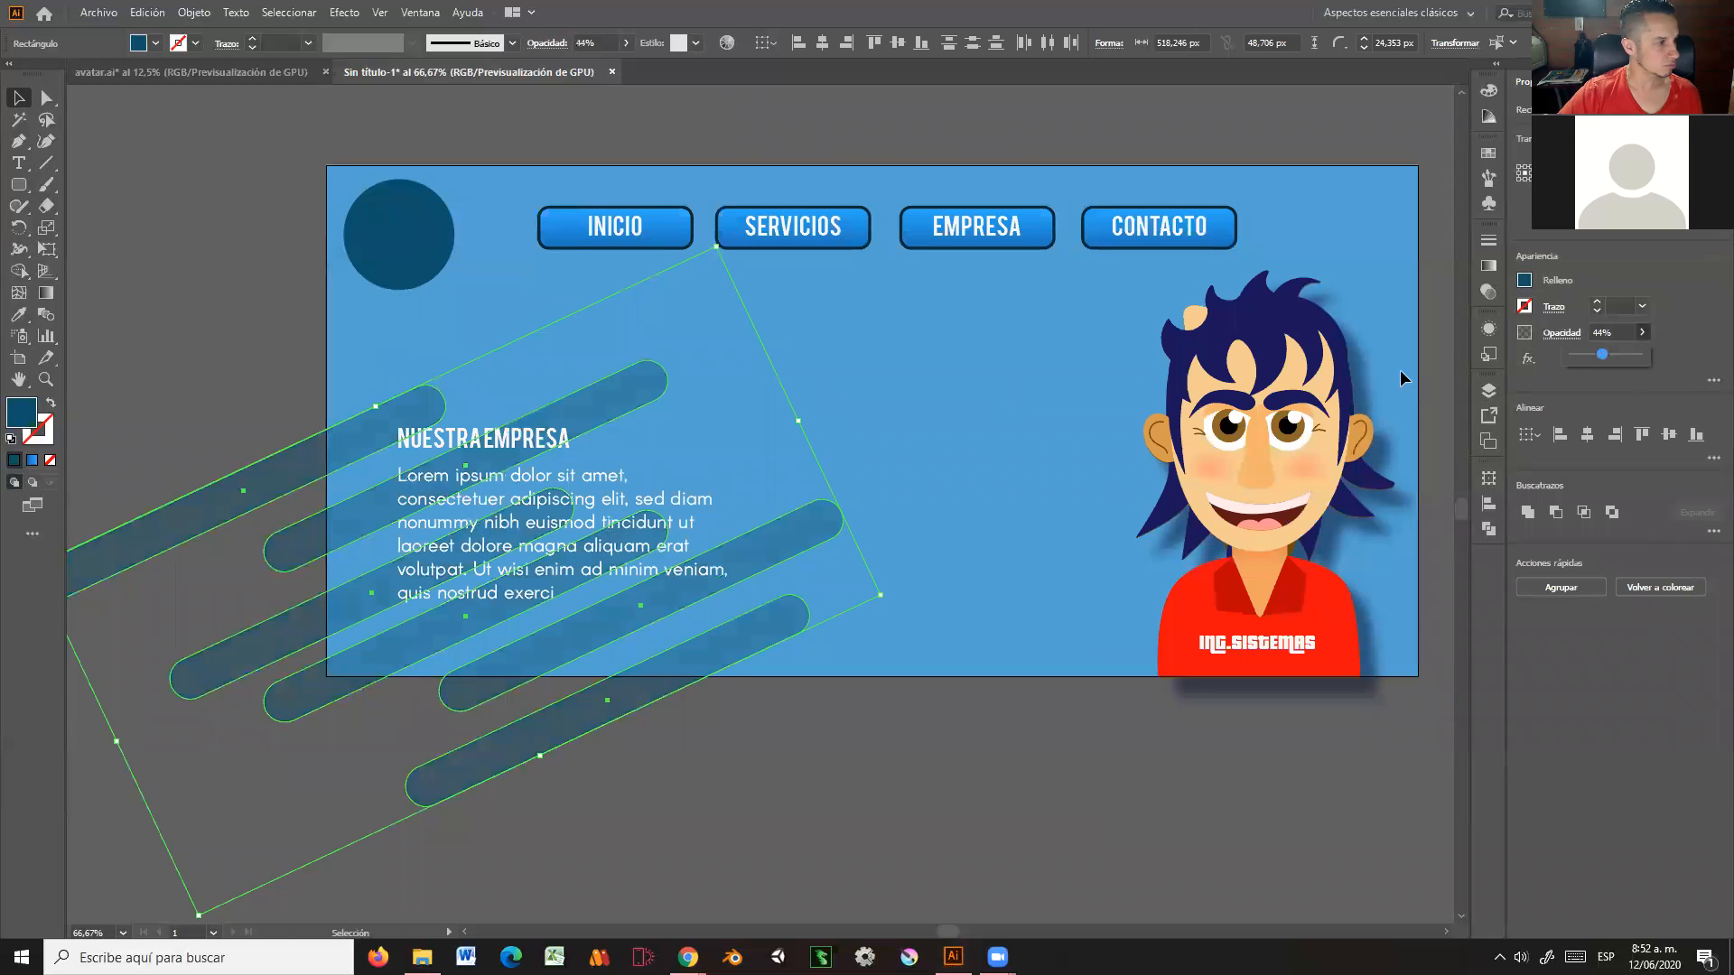
click(909, 734)
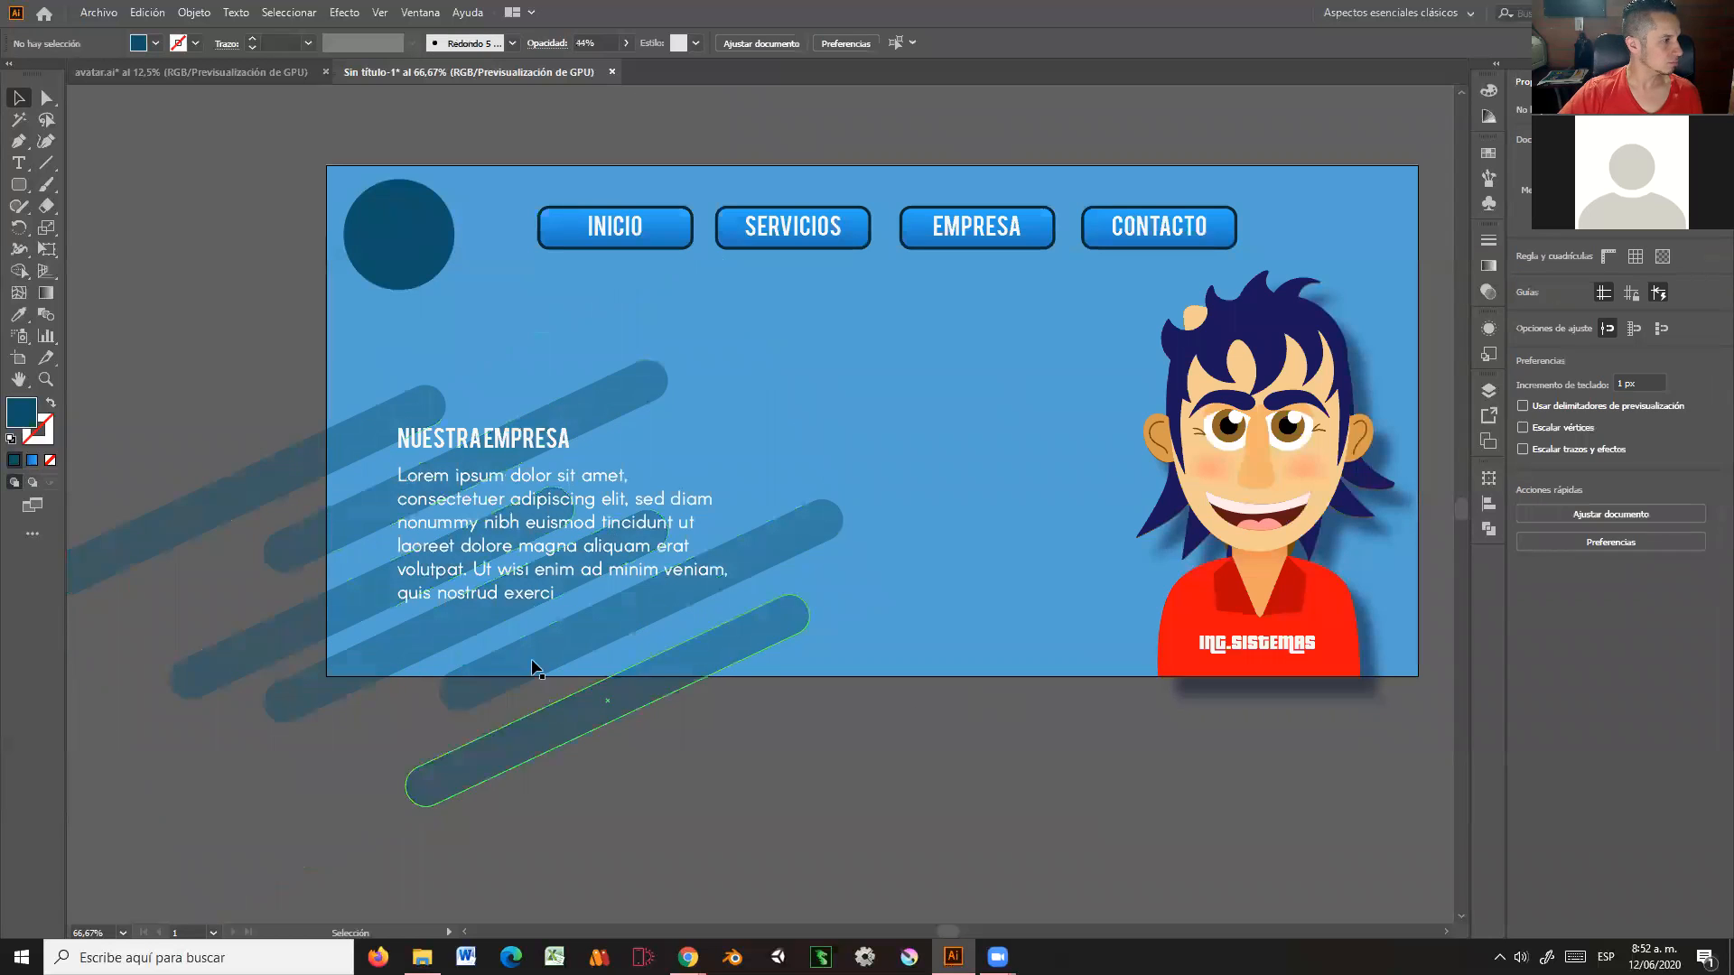
drag(648, 671, 671, 618)
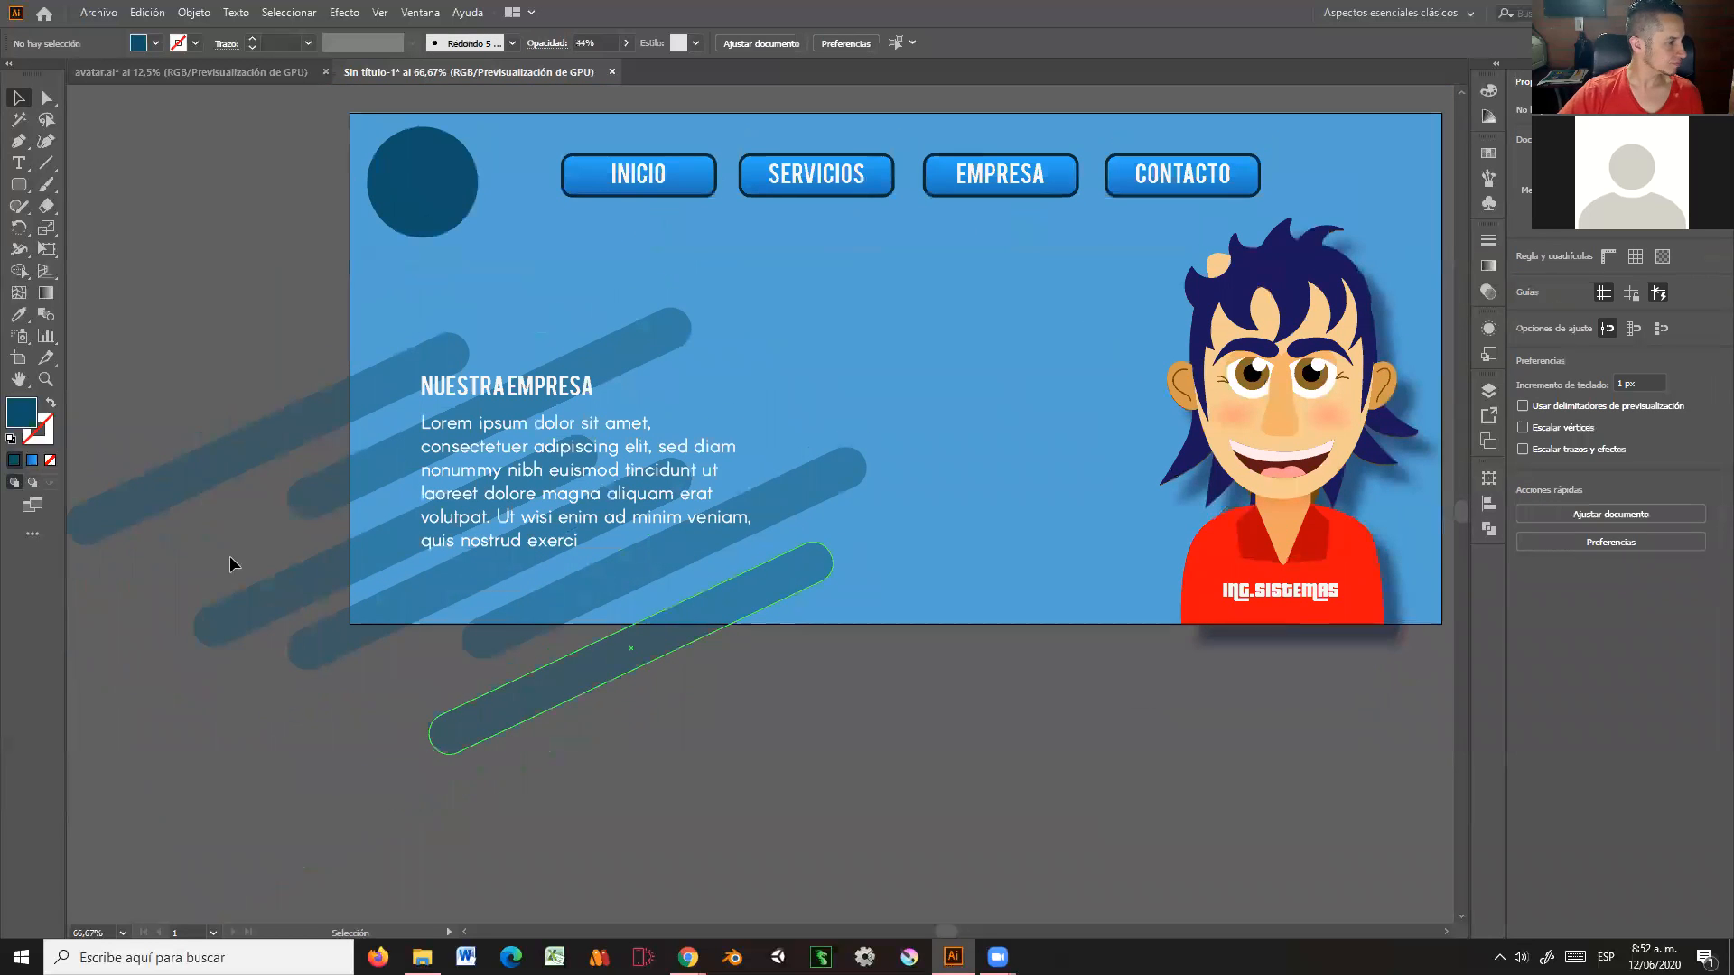
Step: Select all six translucent diagonal bars around the artboard's lower-left area and group them
drag(271, 675, 403, 800)
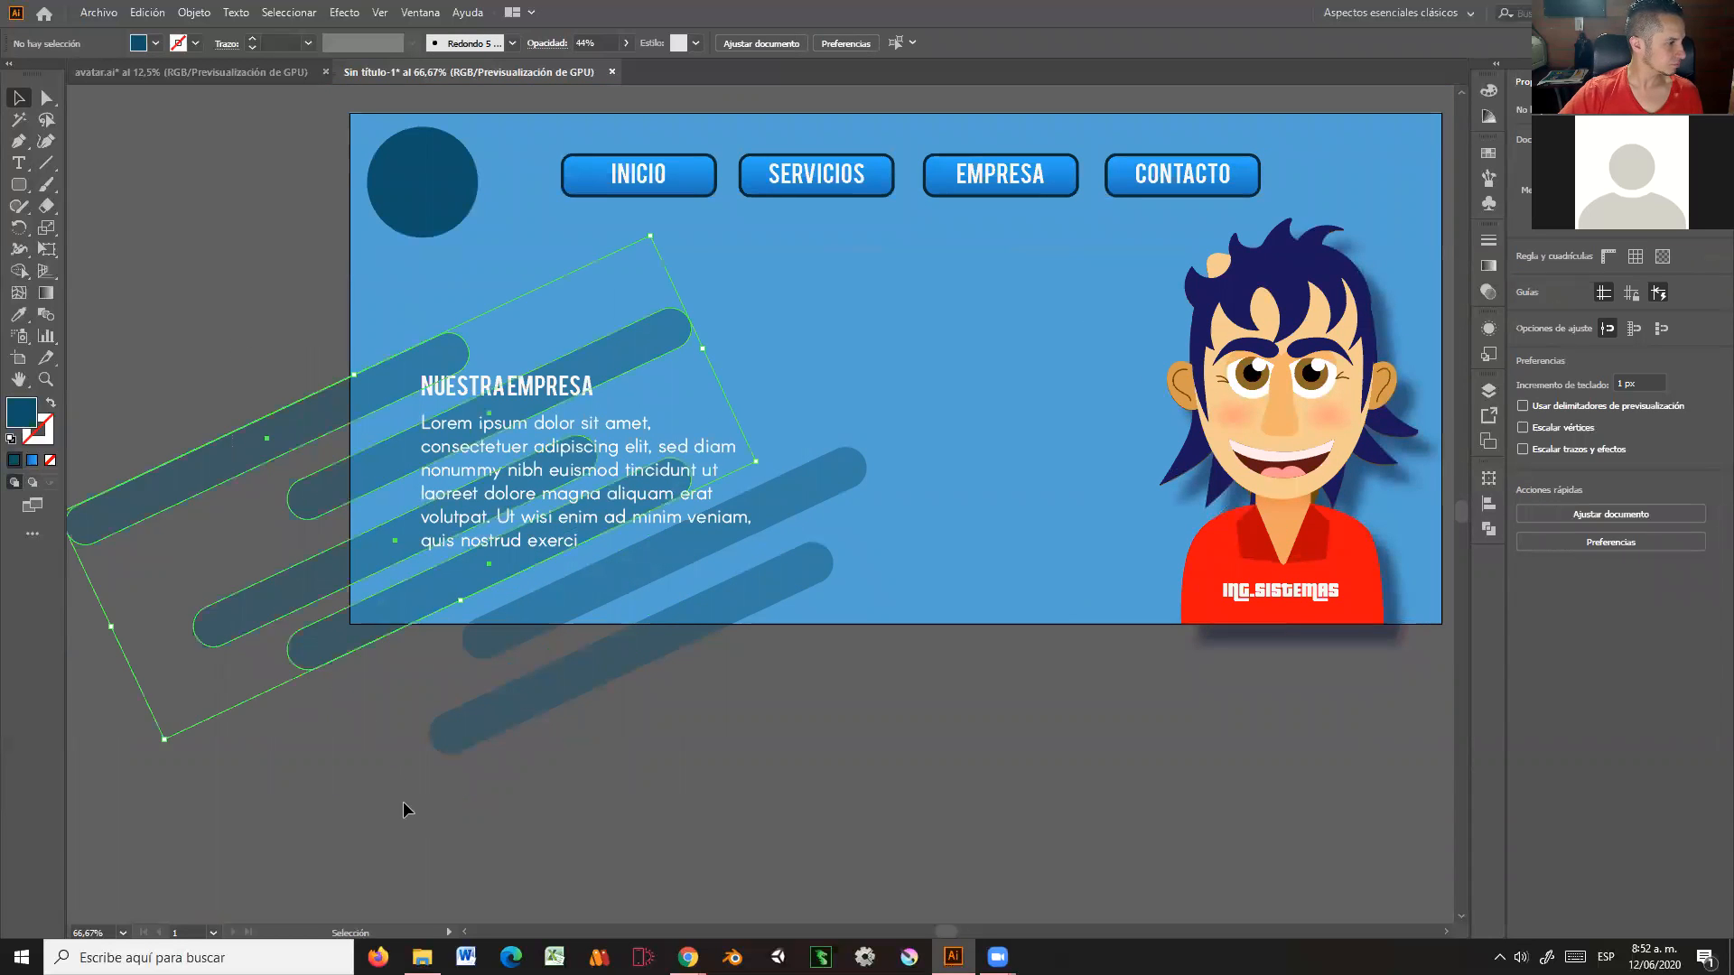
shift+click(503, 642)
shift+click(501, 720)
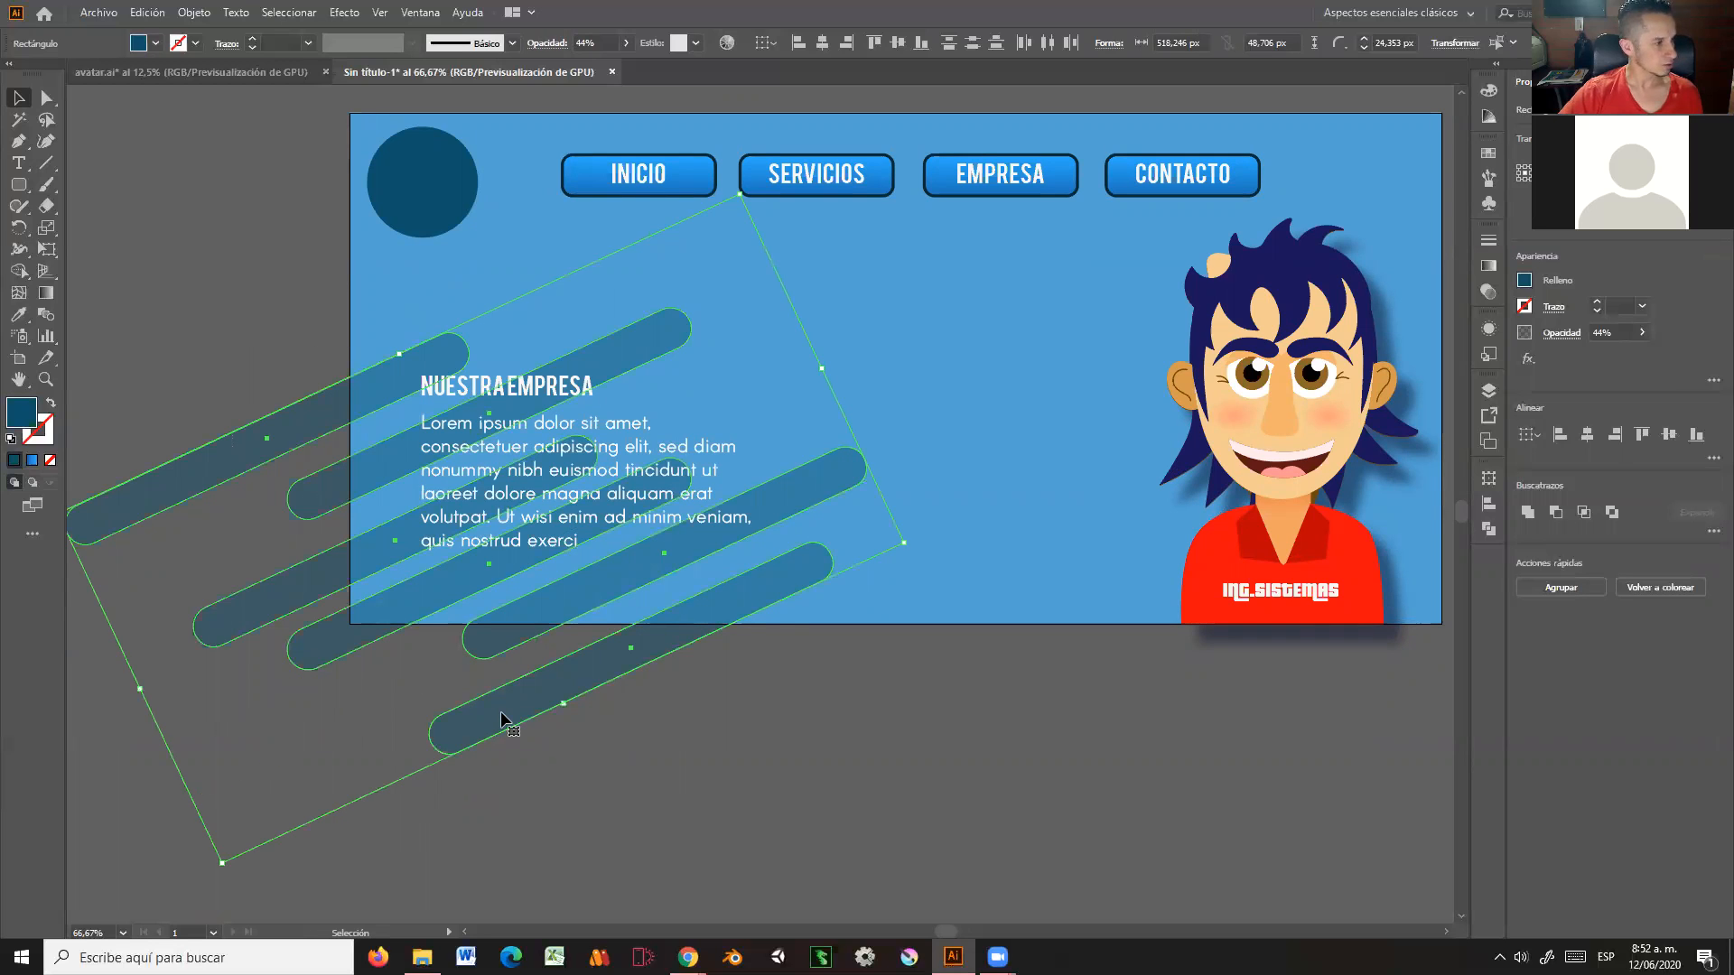
key(ctrl+g)
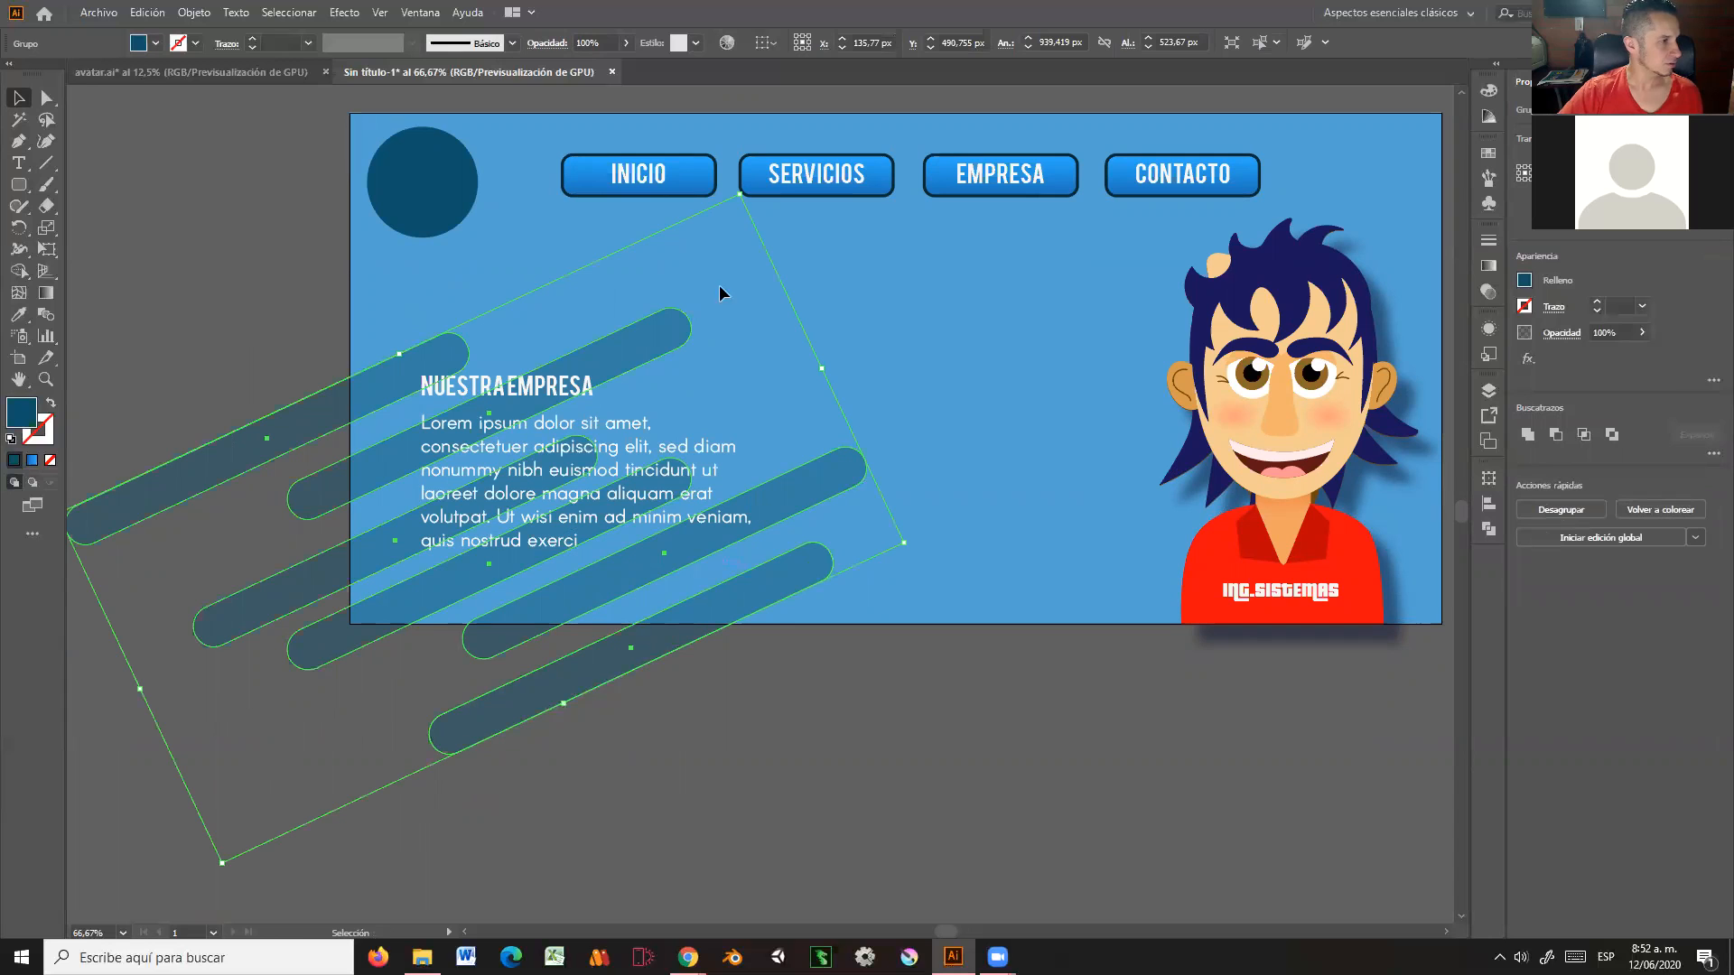
Step: Scale the bar group down to about 809 × 451 px and place a copy over the artboard's upper-right corner
drag(739, 196, 669, 286)
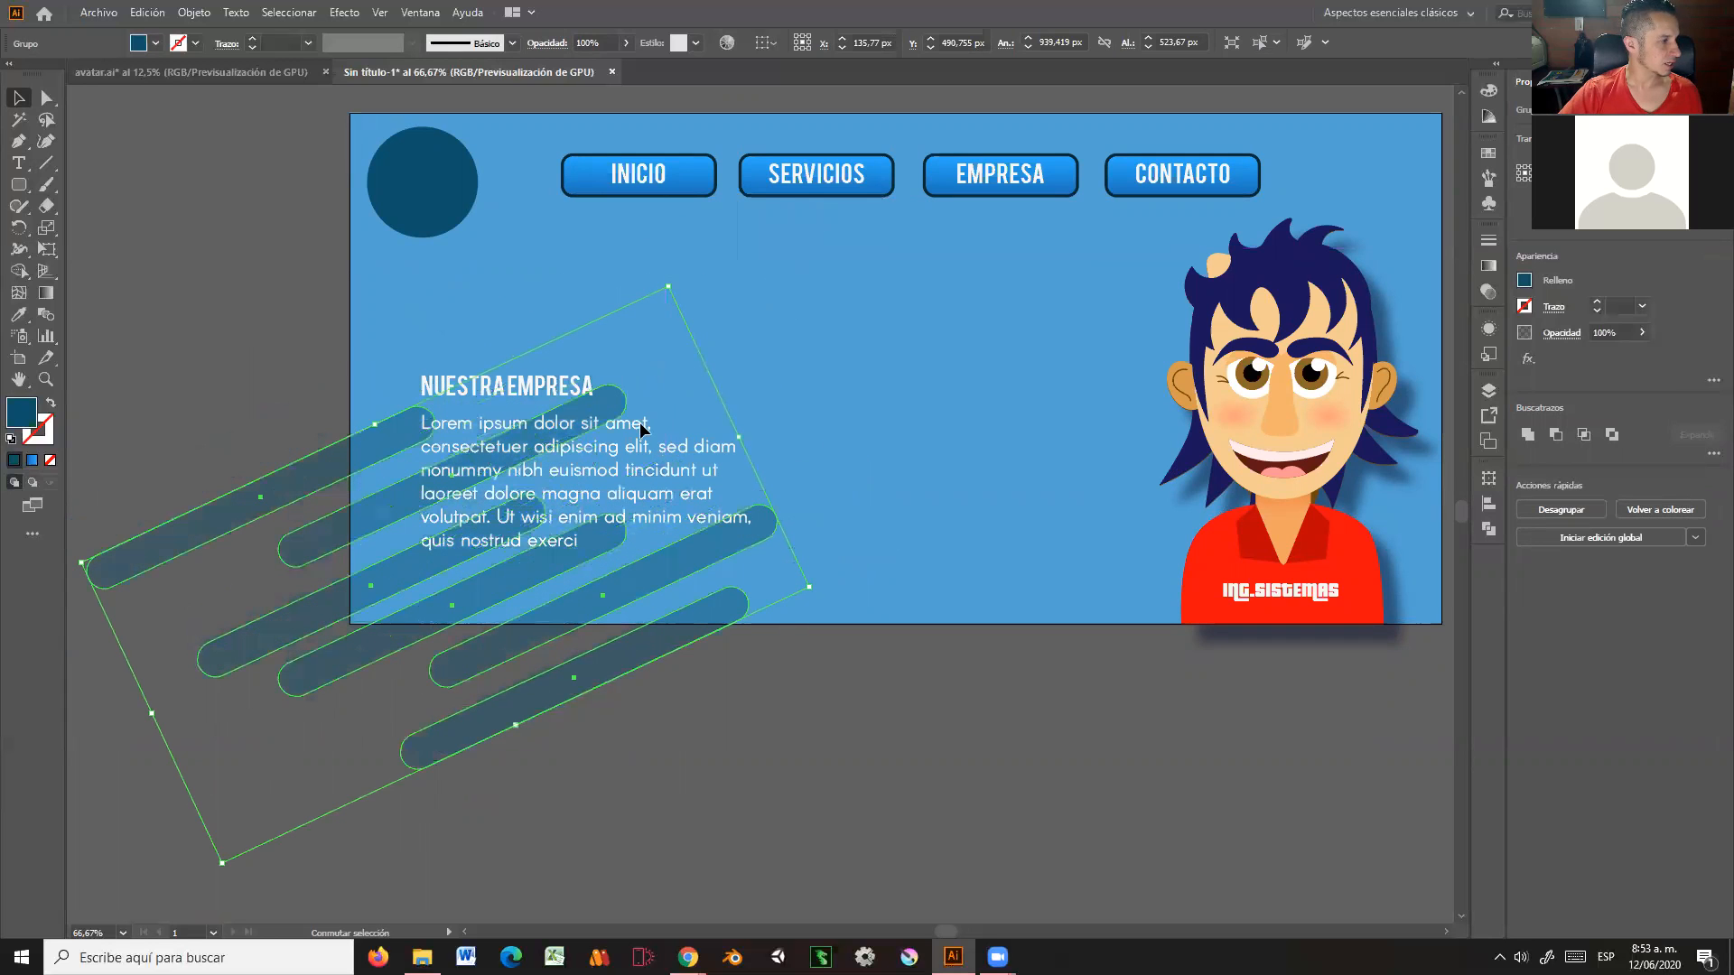
drag(580, 647, 1181, 315)
drag(1039, 412, 1185, 392)
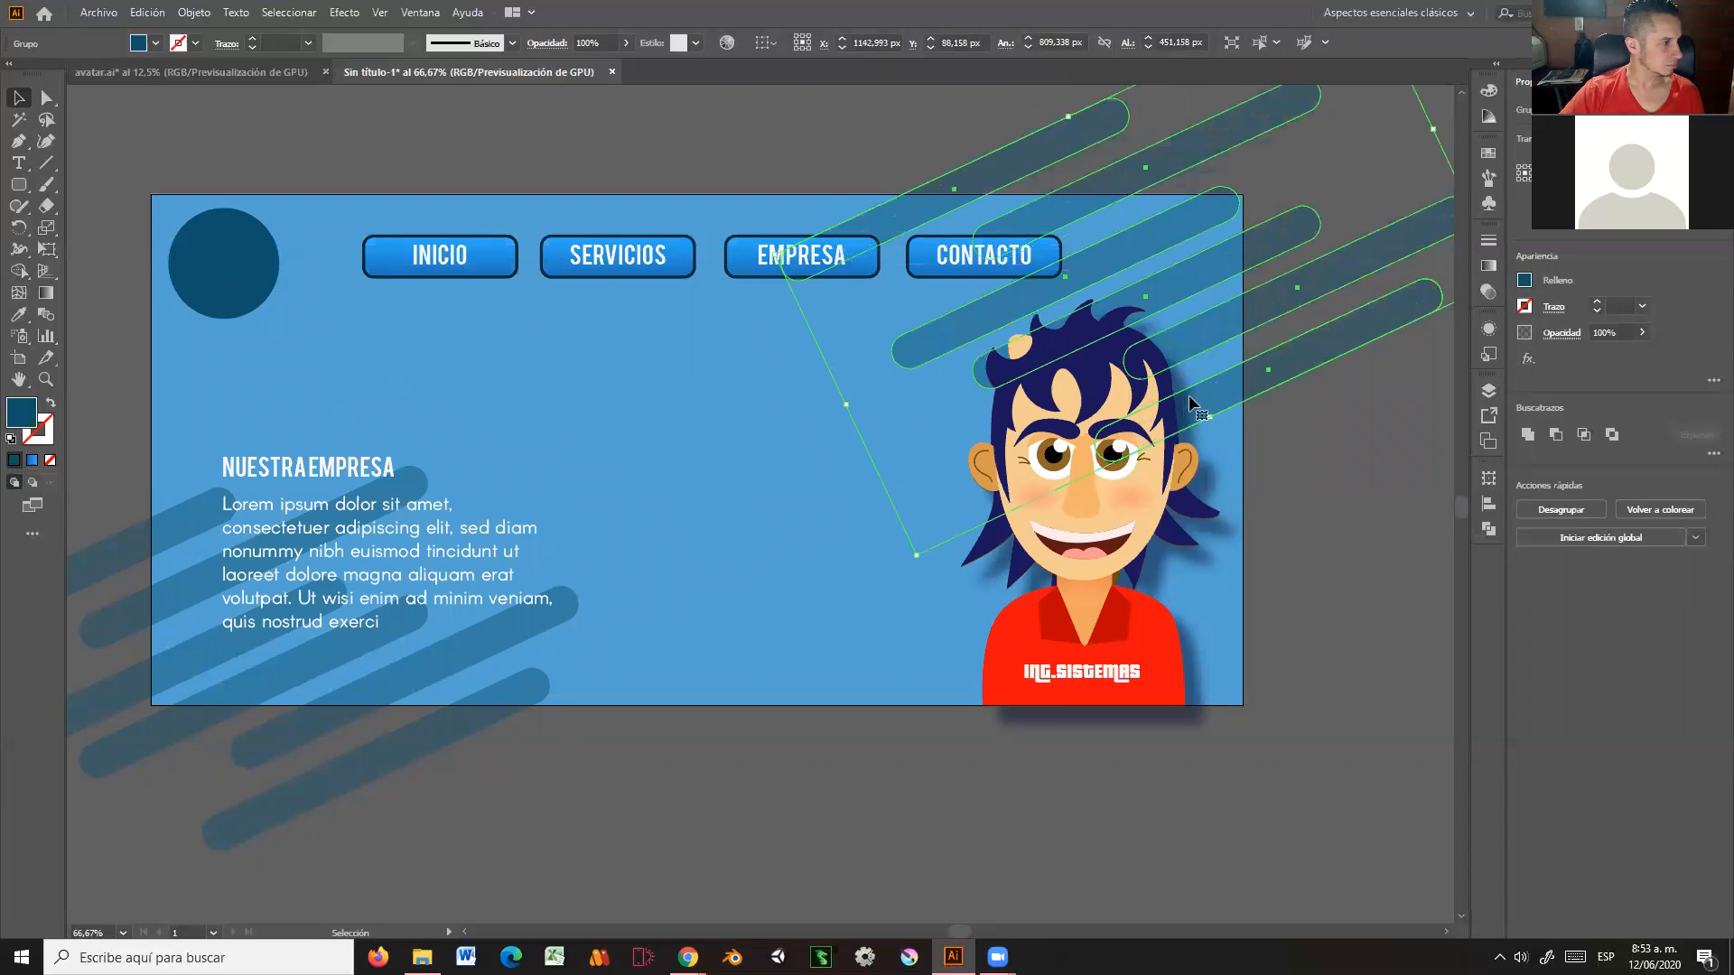
Step: Move both bar groups in place onto a new layer named lineas, directly above the logo layer
shift+click(424, 751)
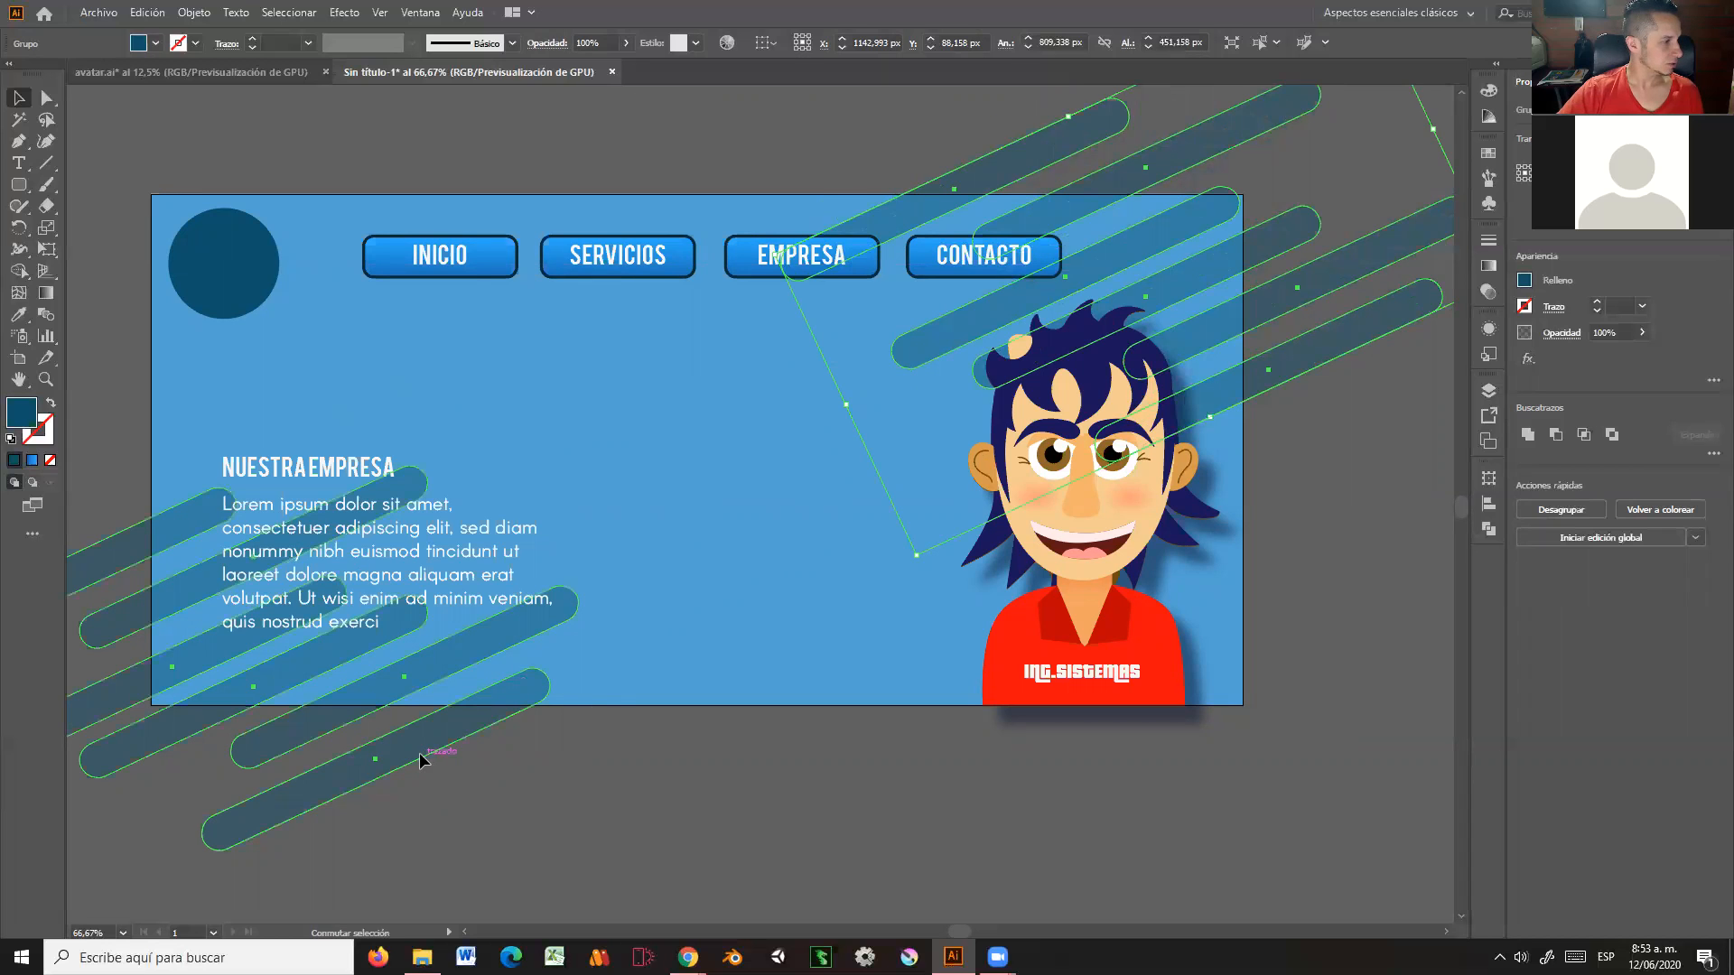
key(Delete)
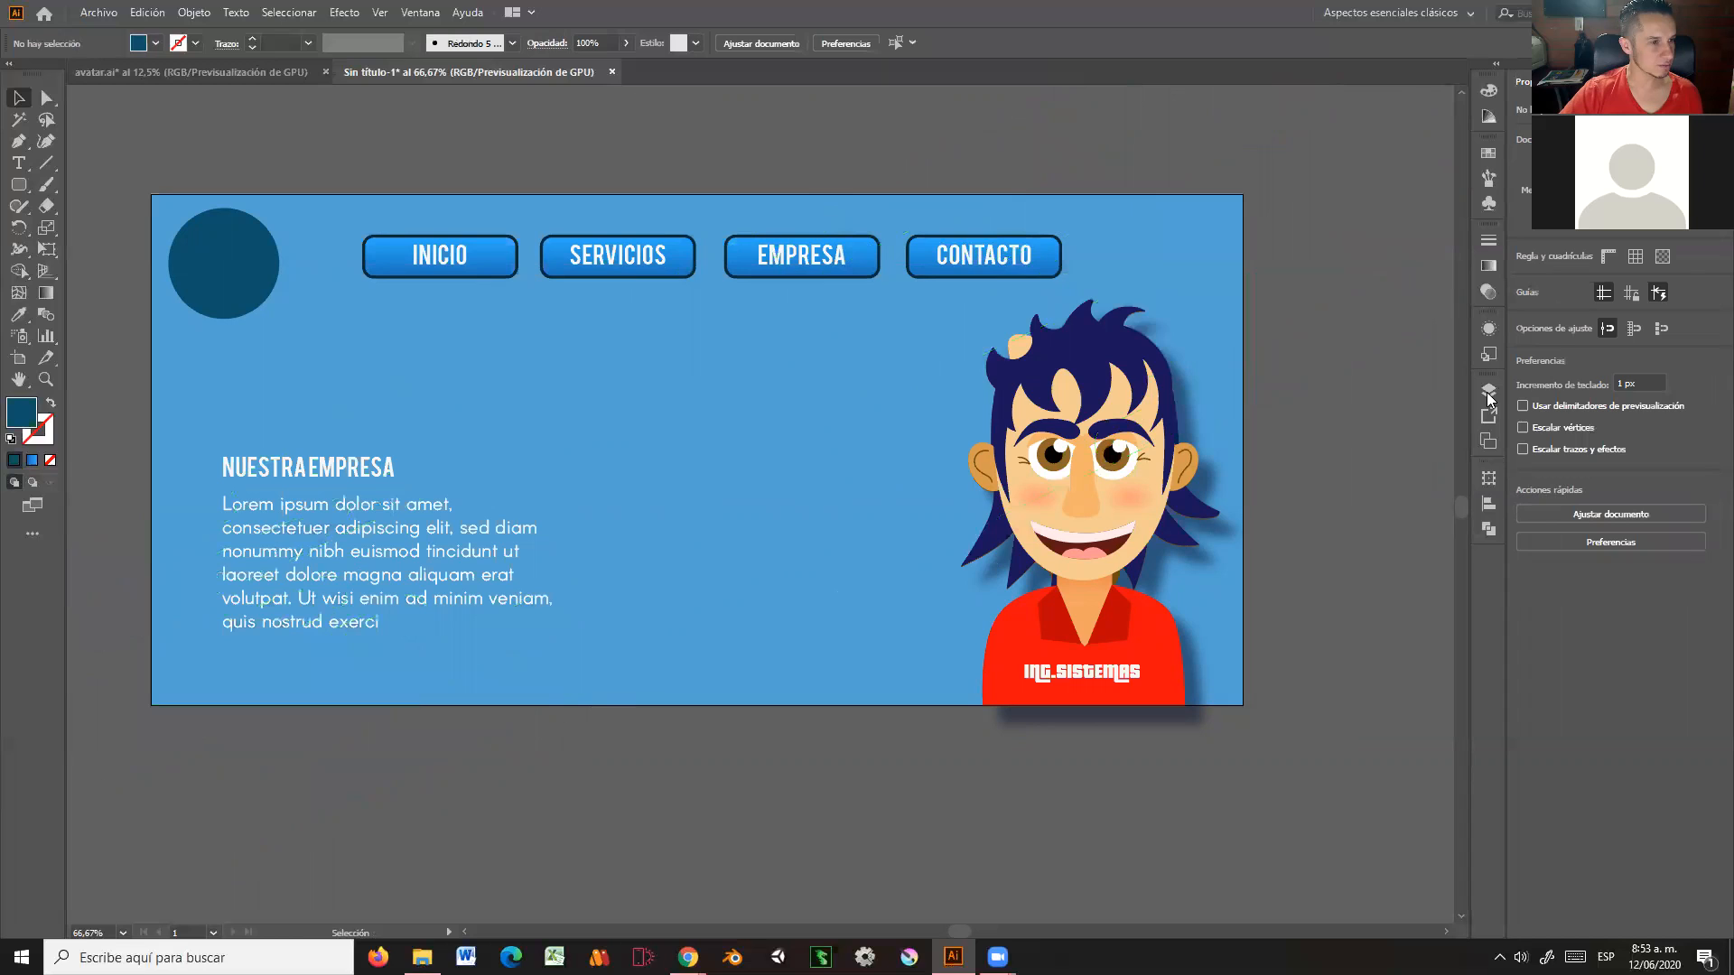
click(1488, 392)
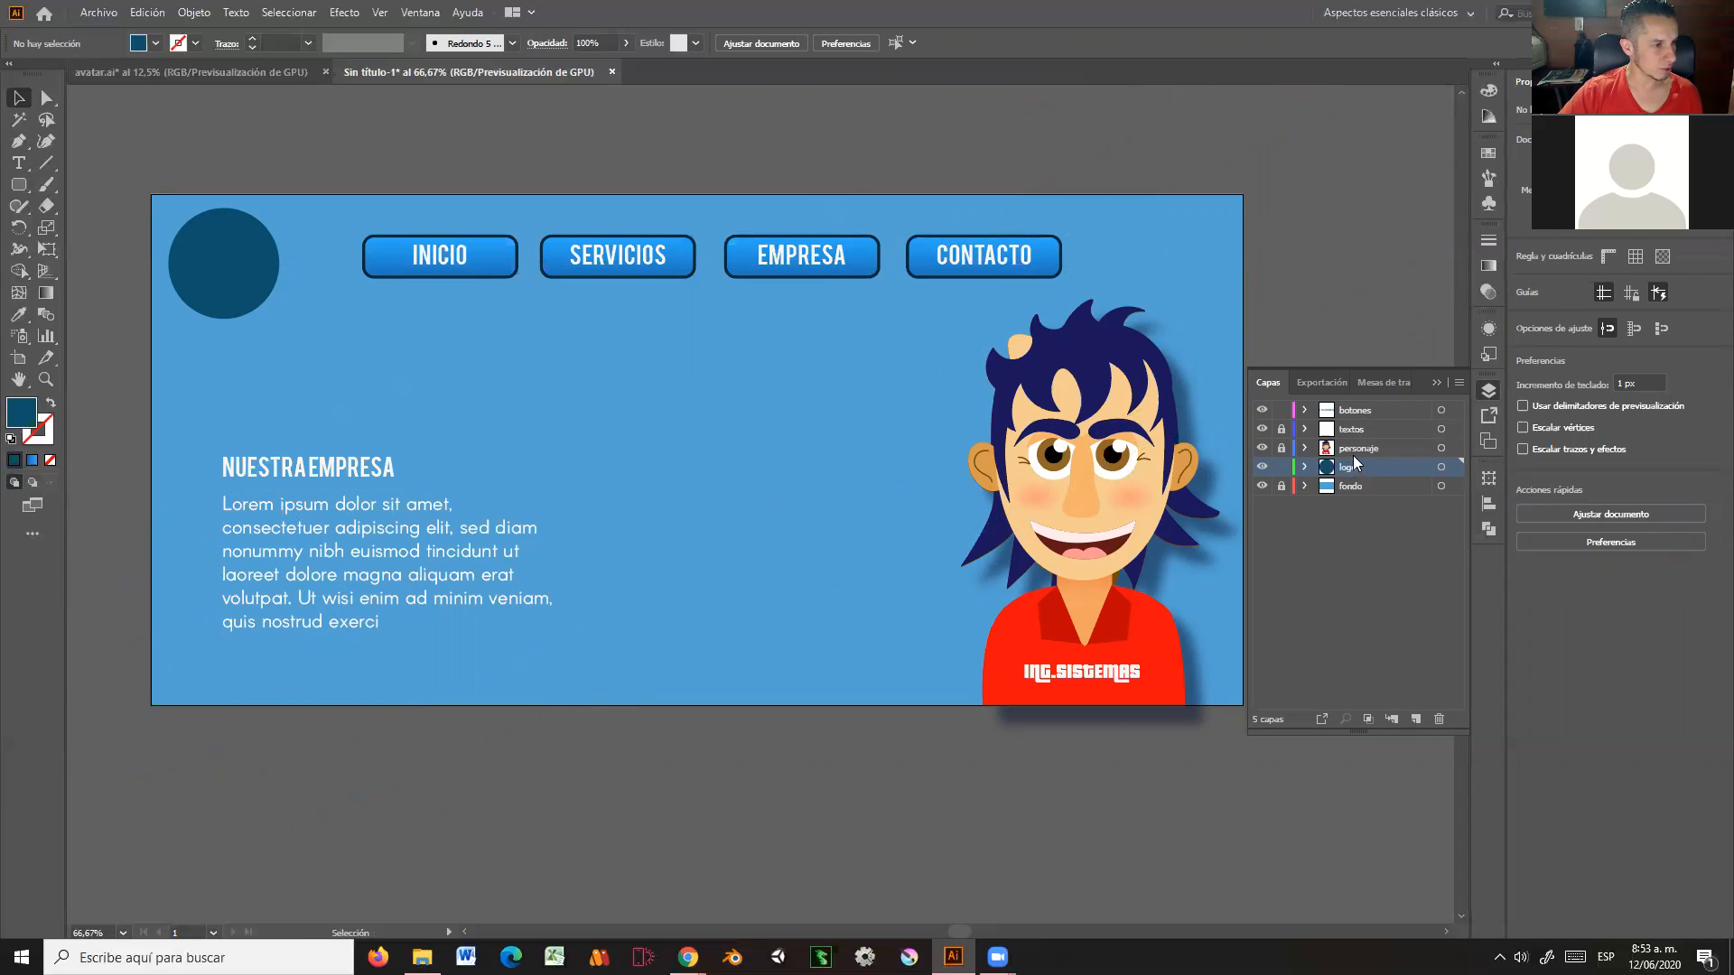
click(1416, 719)
double_click(1355, 469)
key(BackSpace)
text(lineas)
key(Return)
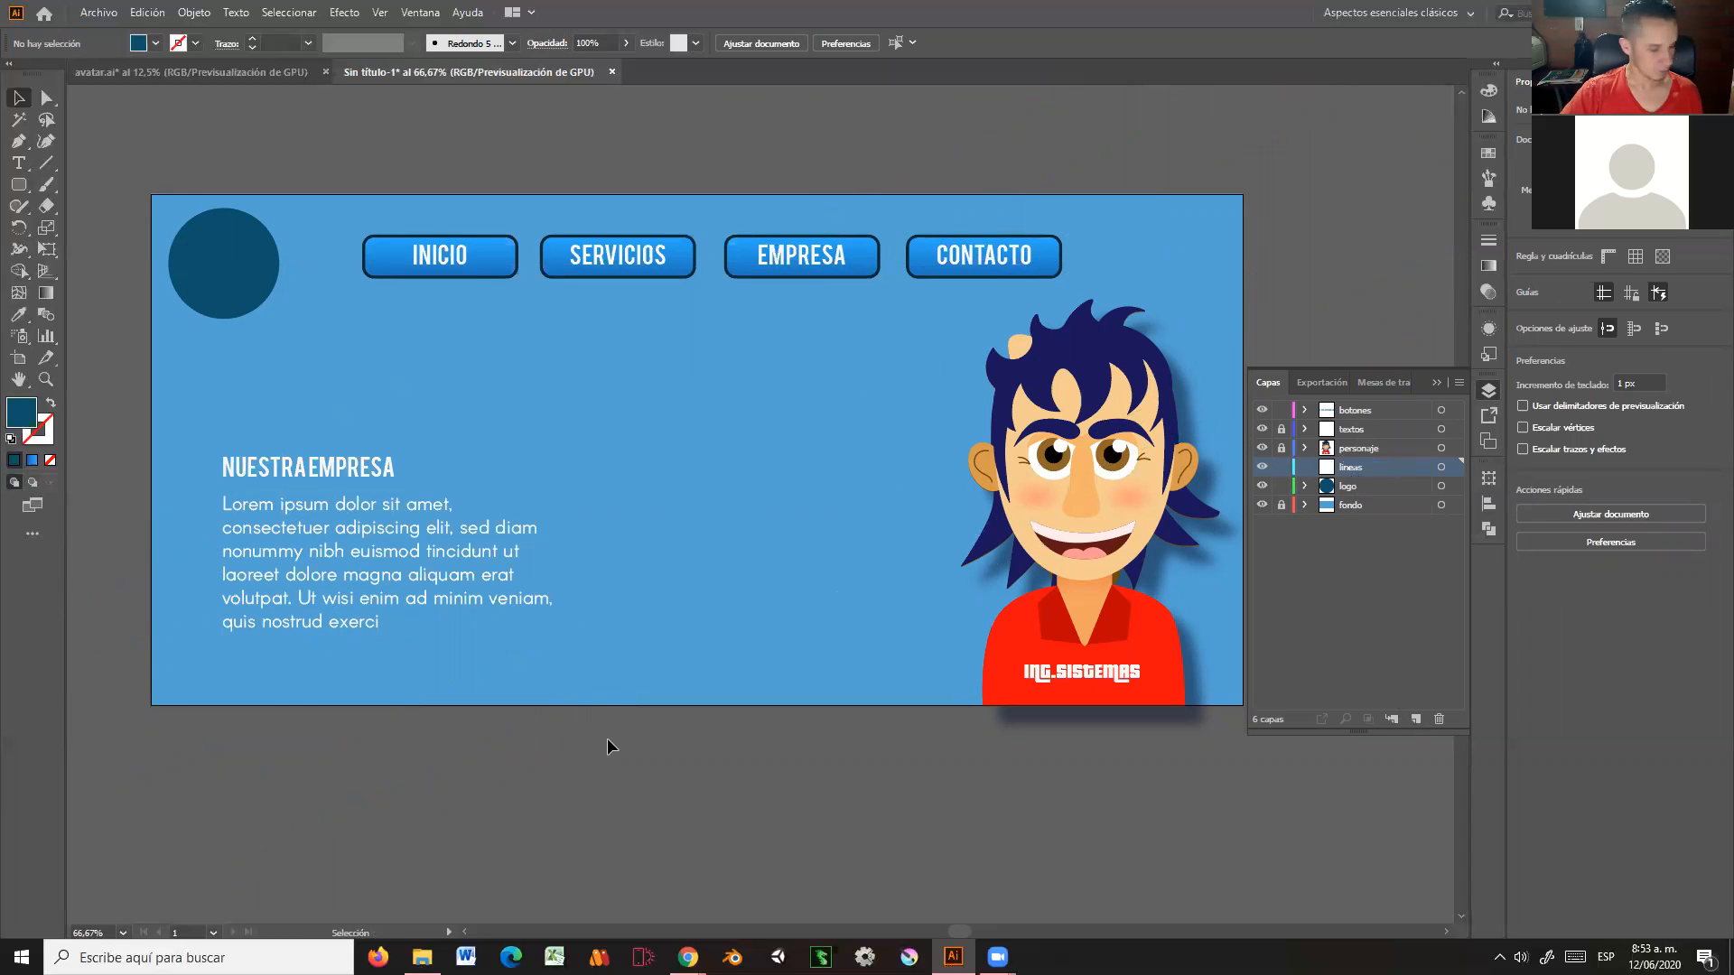
key(ctrl+v)
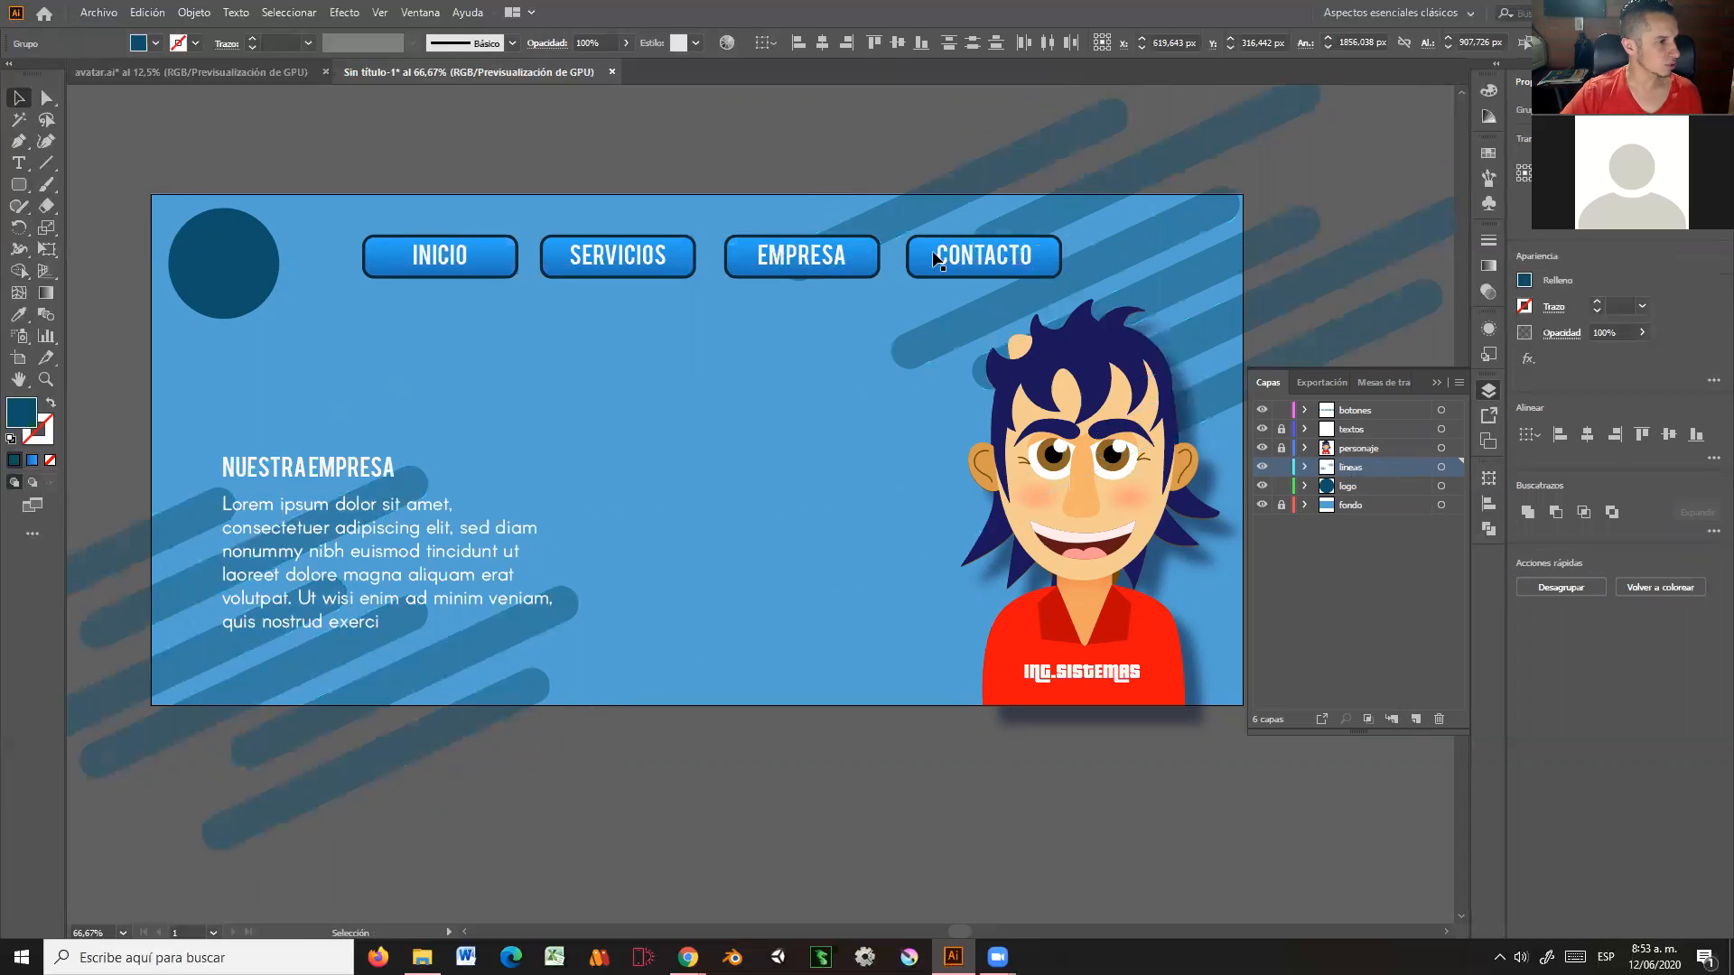
Step: Inside the lower-left bar group, add two translucent dots above the bars, near the NUESTRA EMPRESA text
click(1436, 383)
drag(1085, 494, 1213, 496)
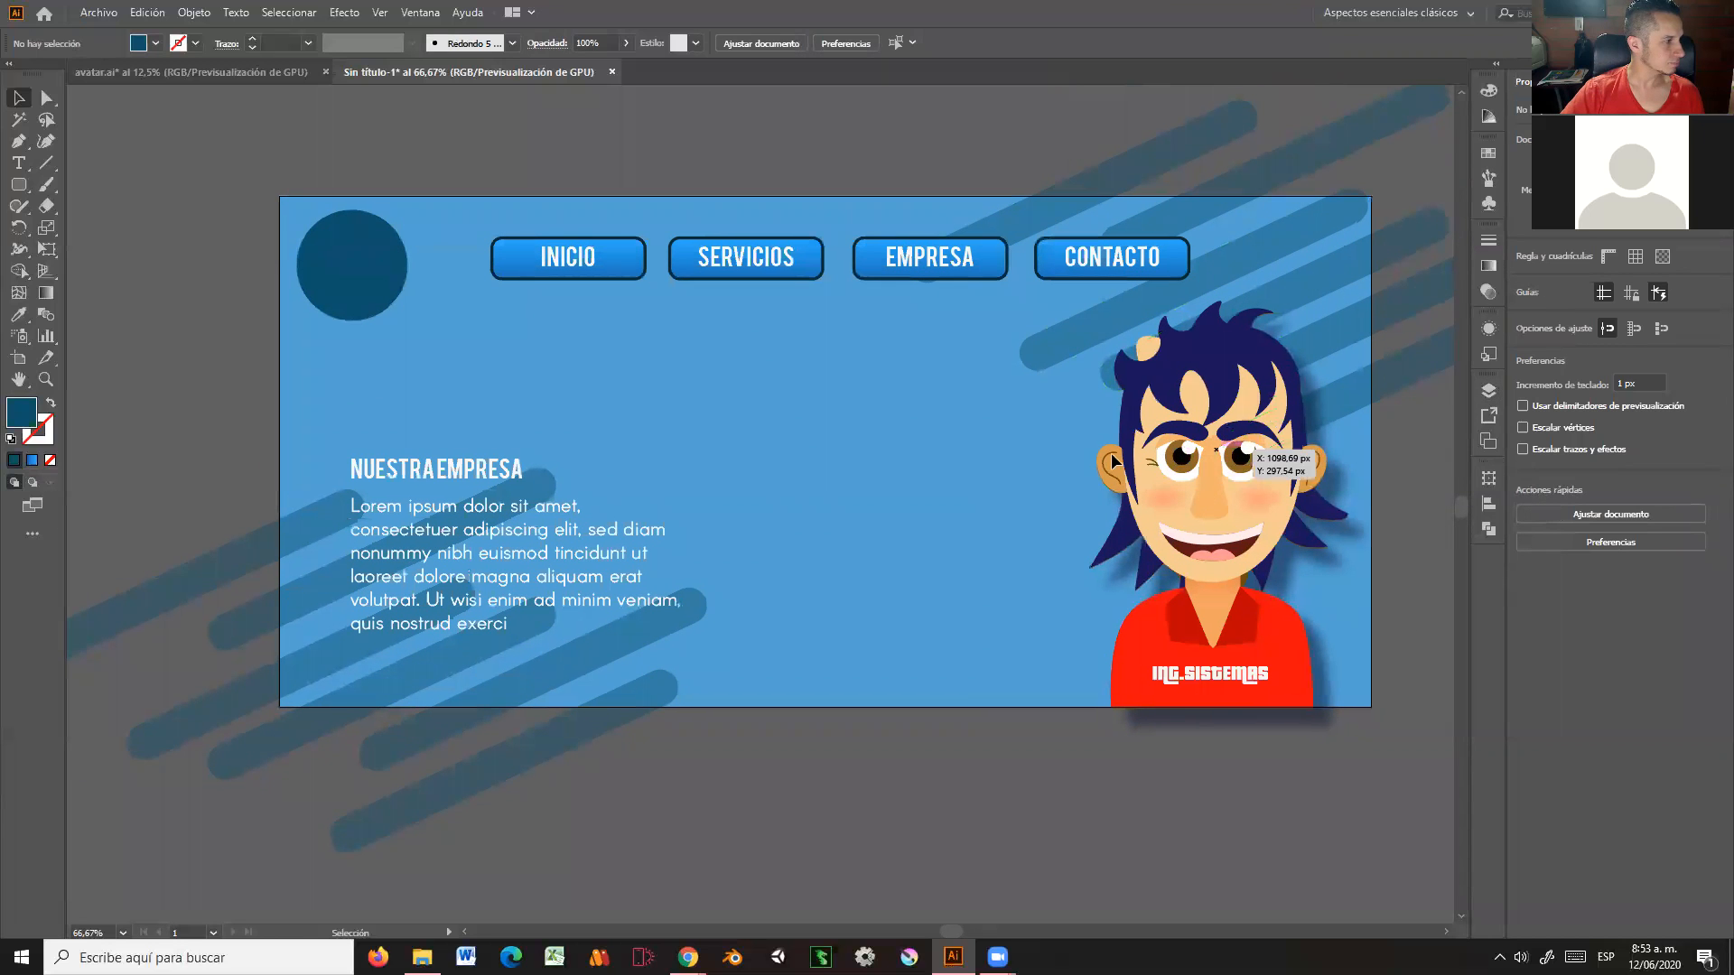
double_click(614, 647)
drag(614, 646, 808, 480)
drag(913, 435, 391, 492)
key(alt)
click(77, 97)
click(78, 97)
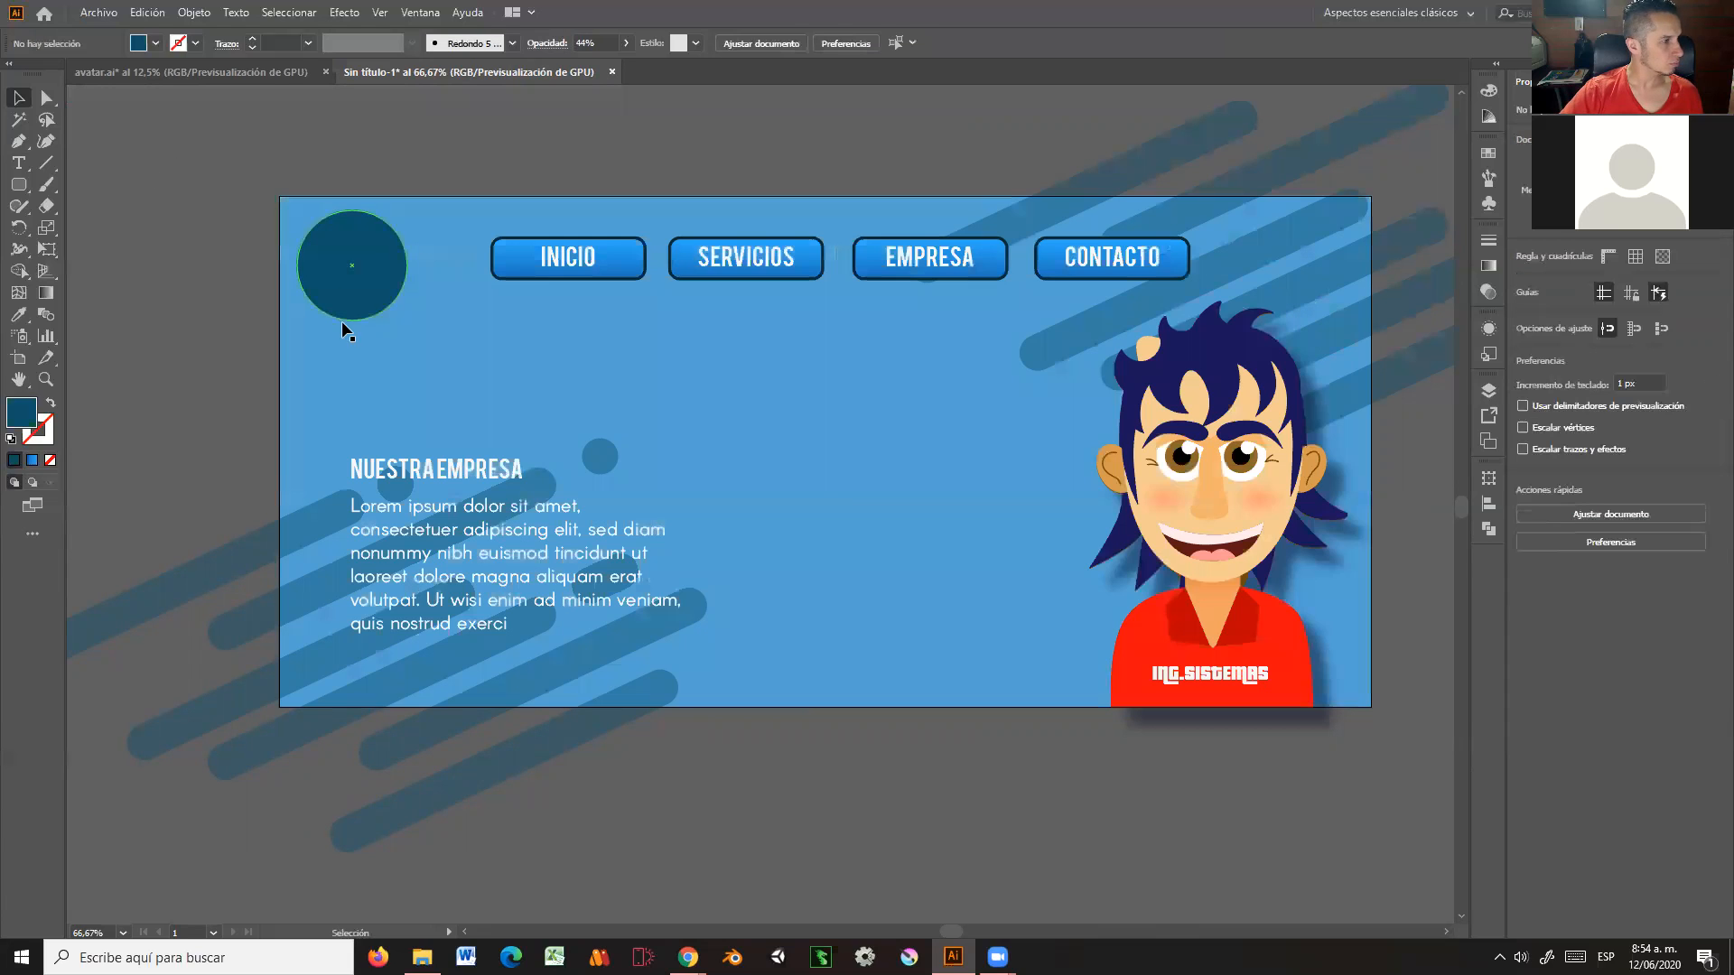
Step: Inside the upper-right bar group, add three translucent dots of about 42 px below the bars' lower-left ends
click(1042, 359)
double_click(1042, 360)
drag(1109, 331, 753, 498)
drag(669, 533, 818, 419)
click(78, 99)
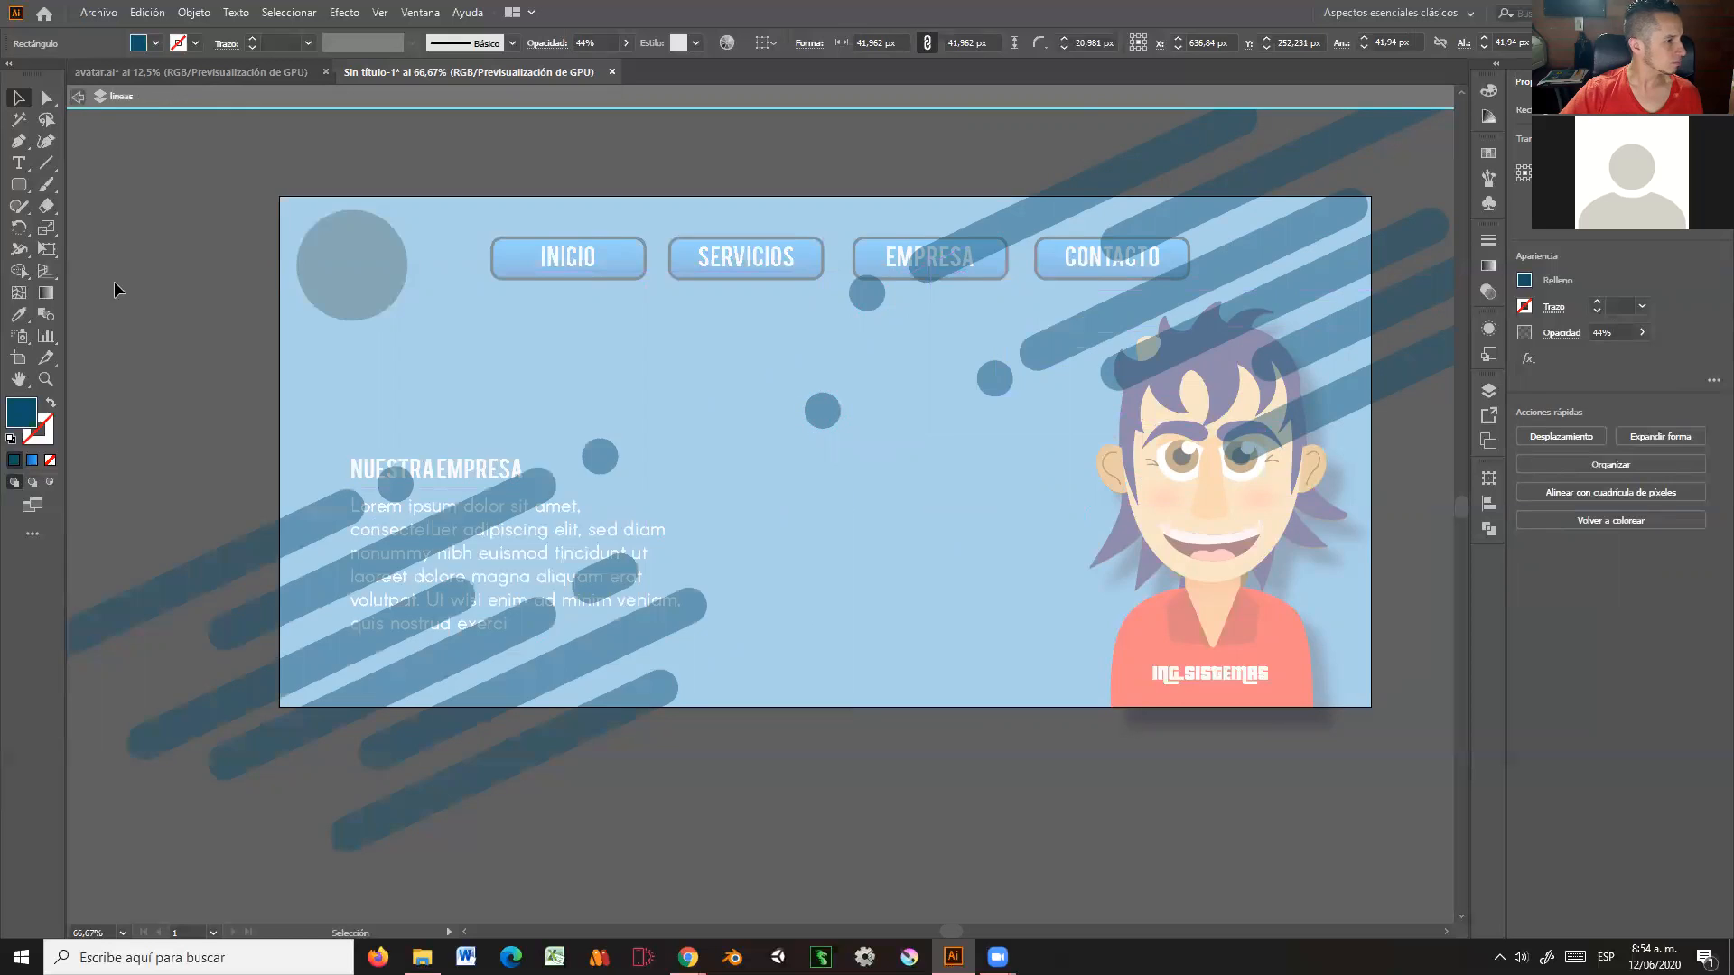
drag(642, 523, 644, 552)
Step: Lock the lineas and logo layers and move the four menu buttons into the artboard's upper-right corner
click(565, 305)
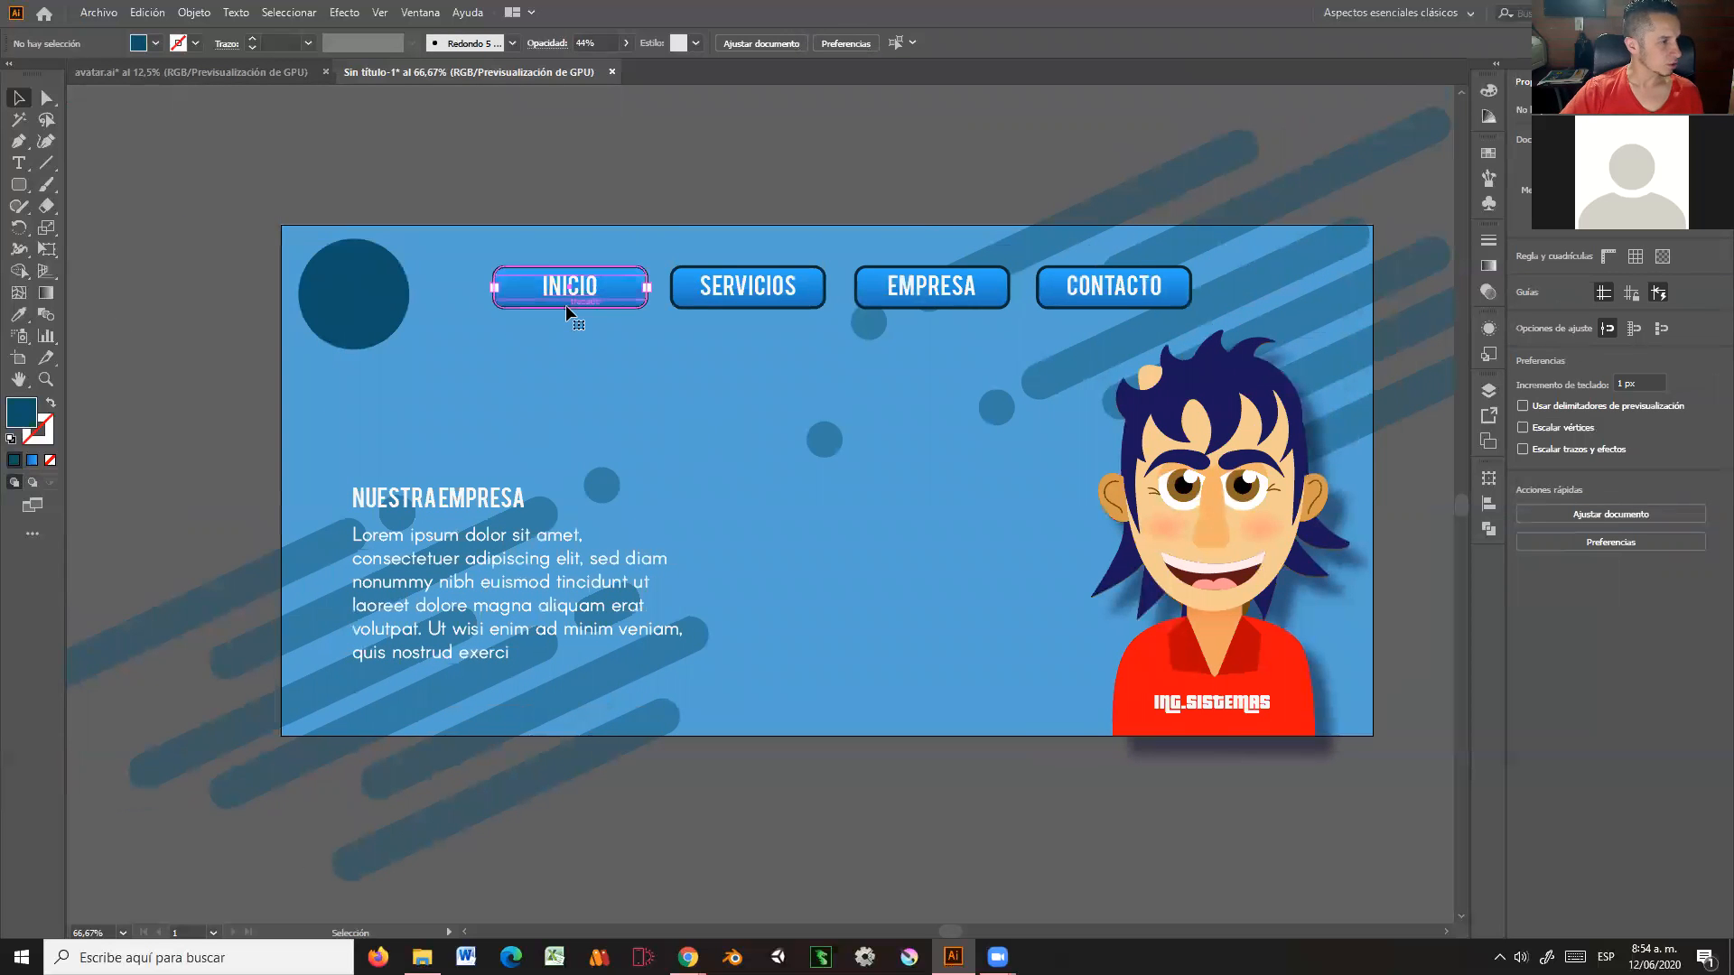
click(594, 212)
click(1490, 392)
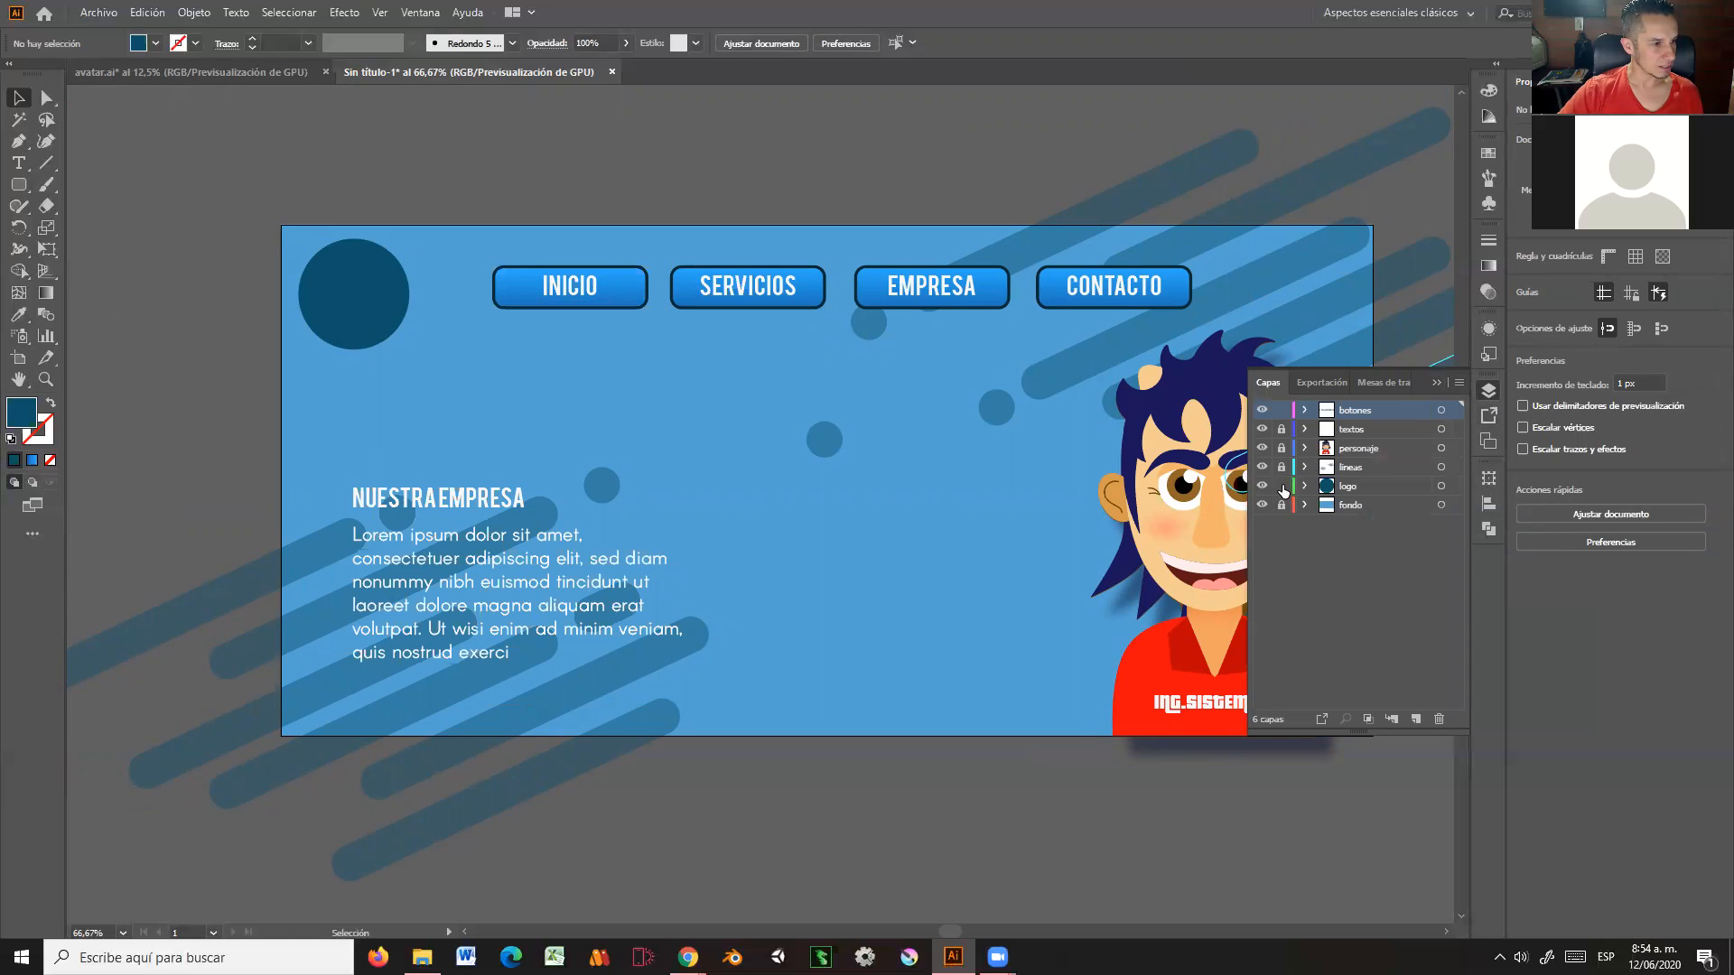
drag(1089, 317, 1125, 262)
Step: Nudge the INICIO, SERVICIOS and EMPRESA buttons toward CONTACTO, leaving only a narrow gap
click(786, 219)
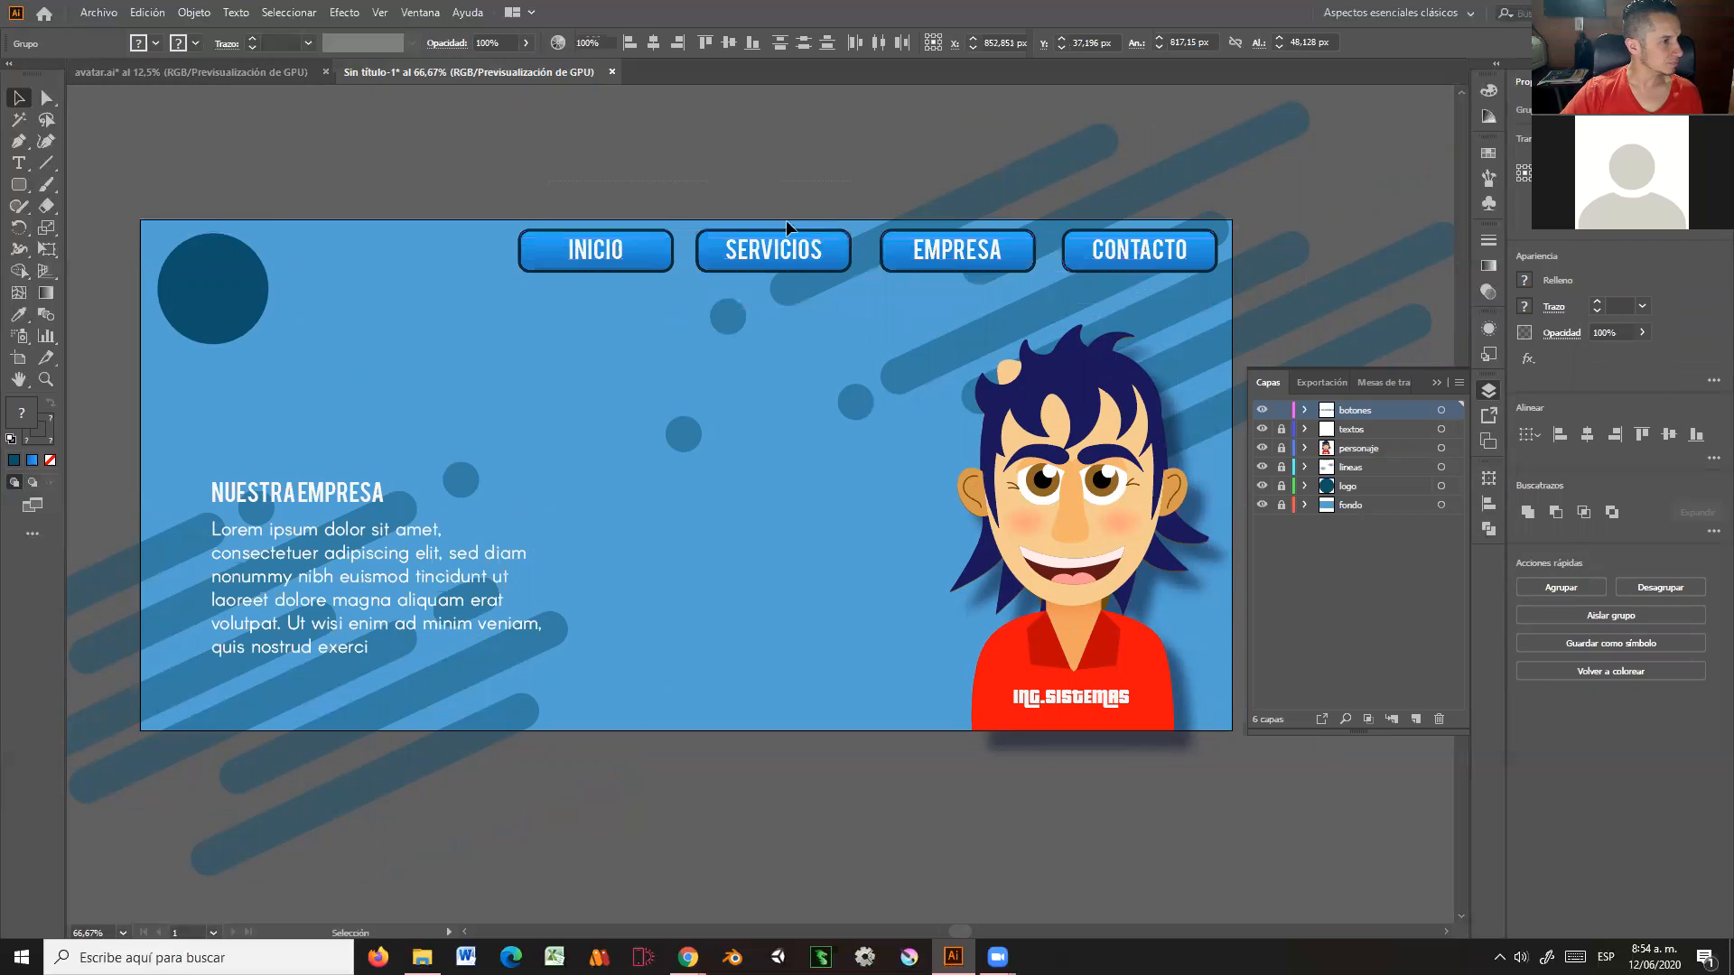
click(934, 289)
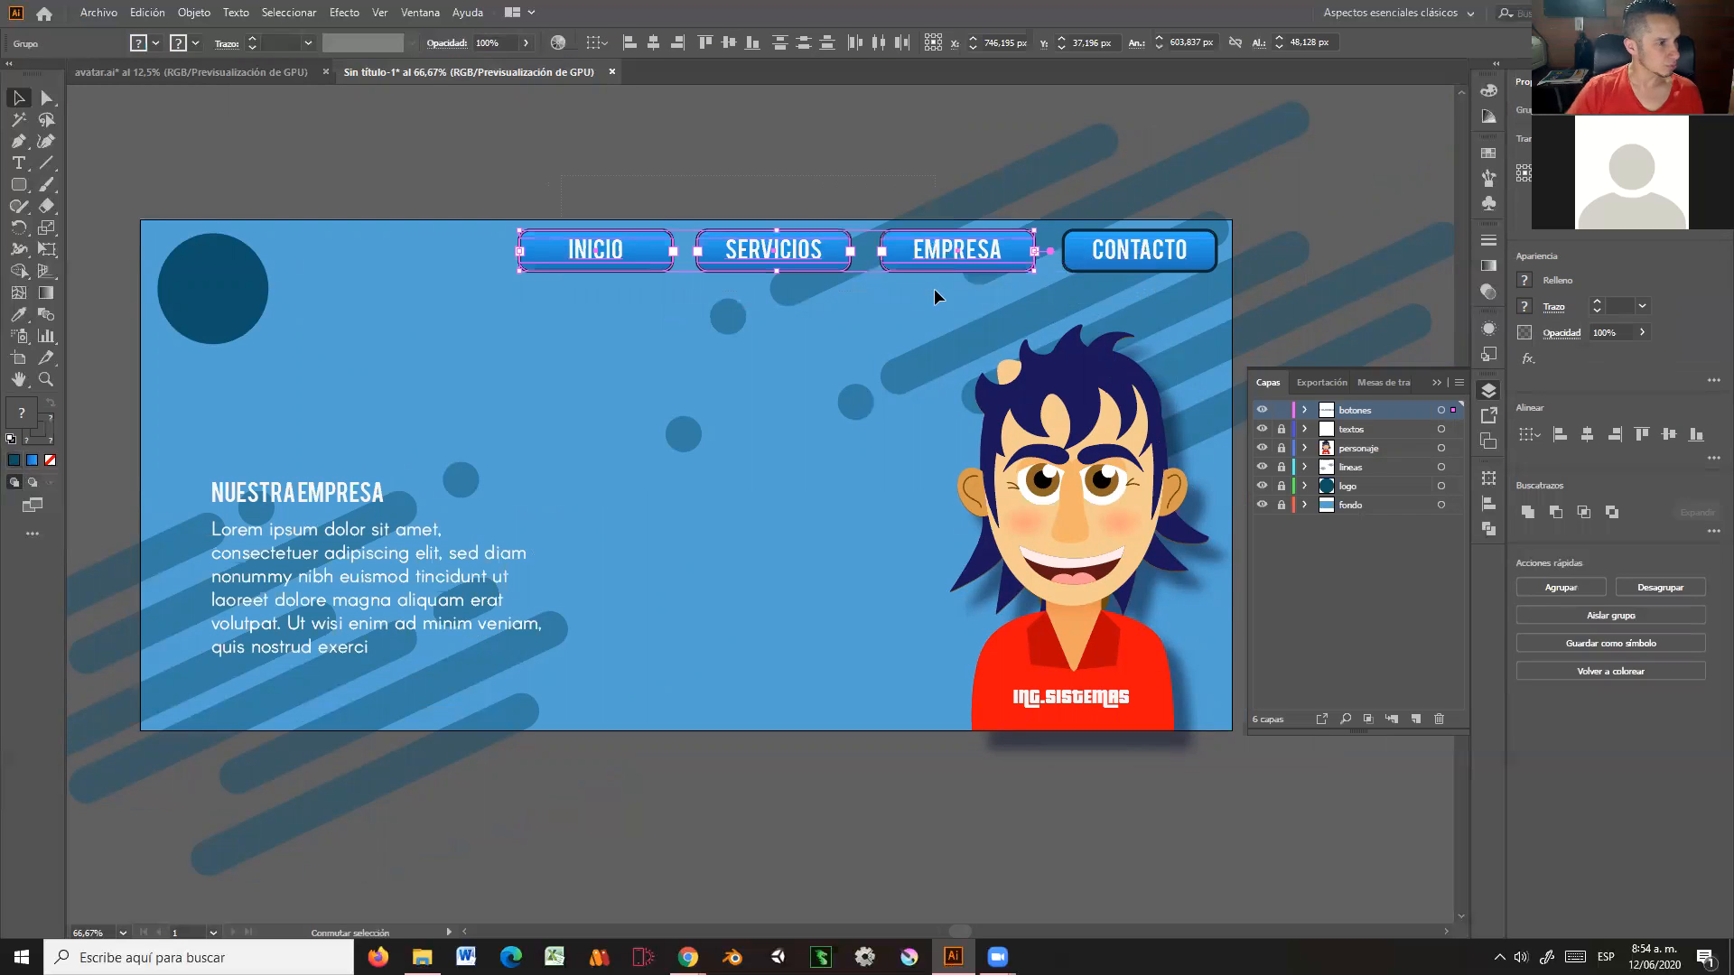
key(Right)
key(Right)
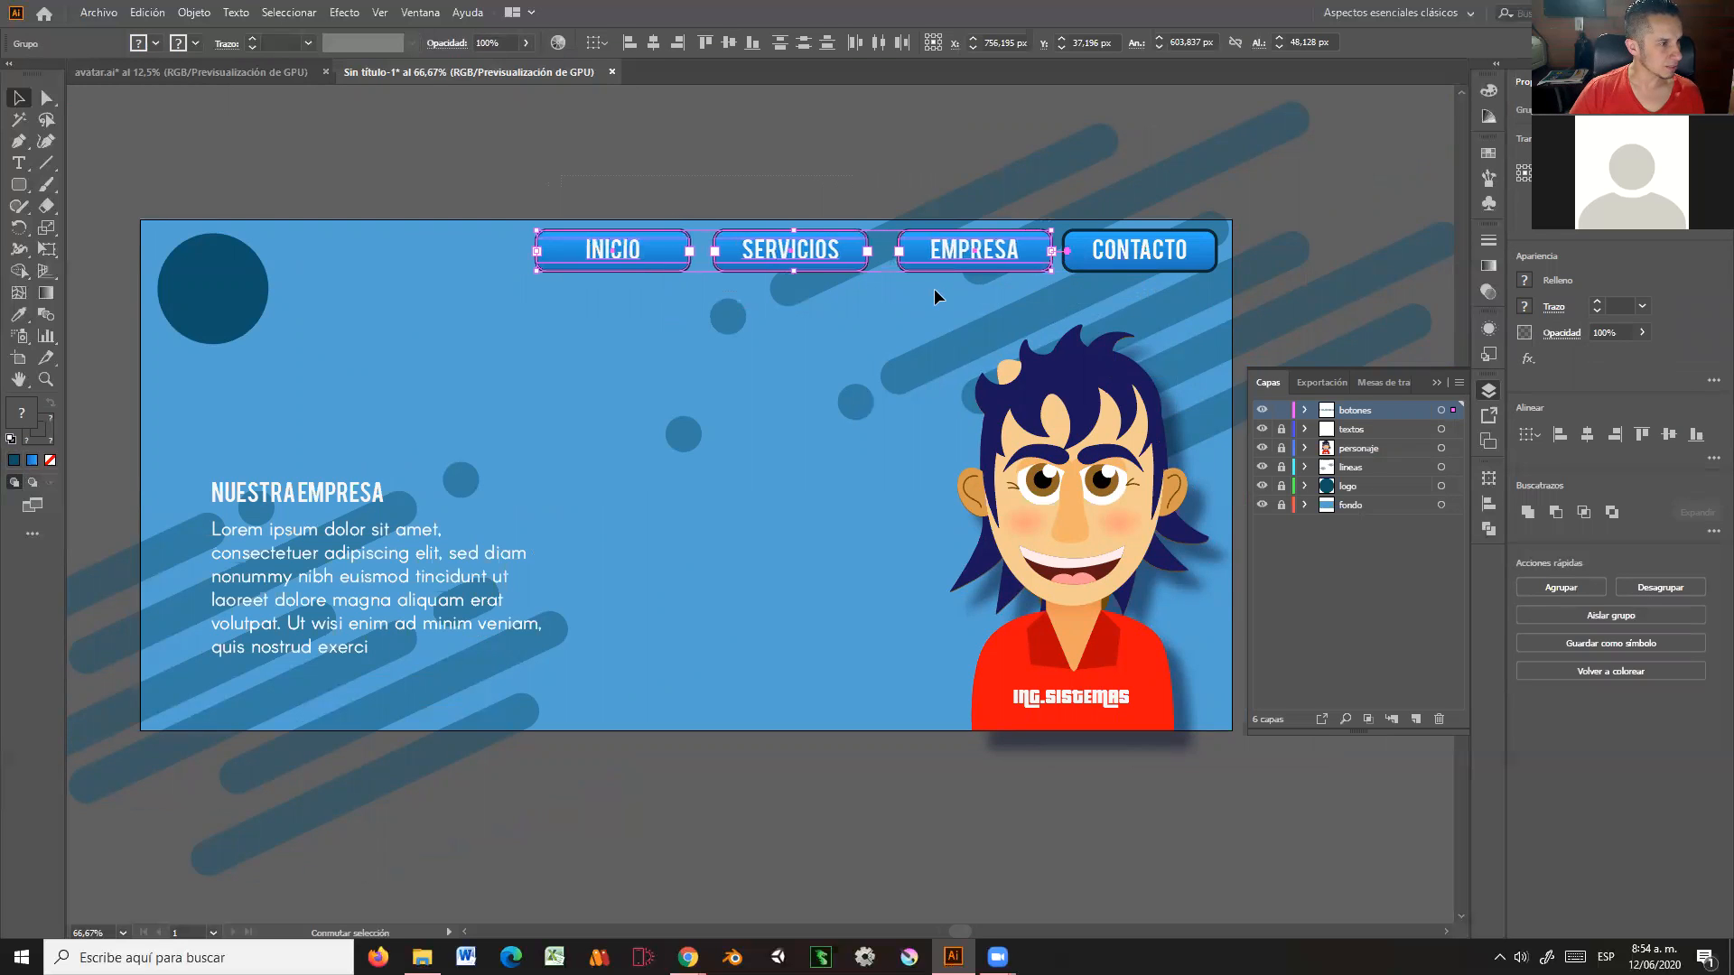
key(Right)
key(Right)
key(Right)
key(Right)
Step: Nudge the INICIO and SERVICIOS buttons toward EMPRESA to match the narrow gap beside CONTACTO
shift+click(963, 245)
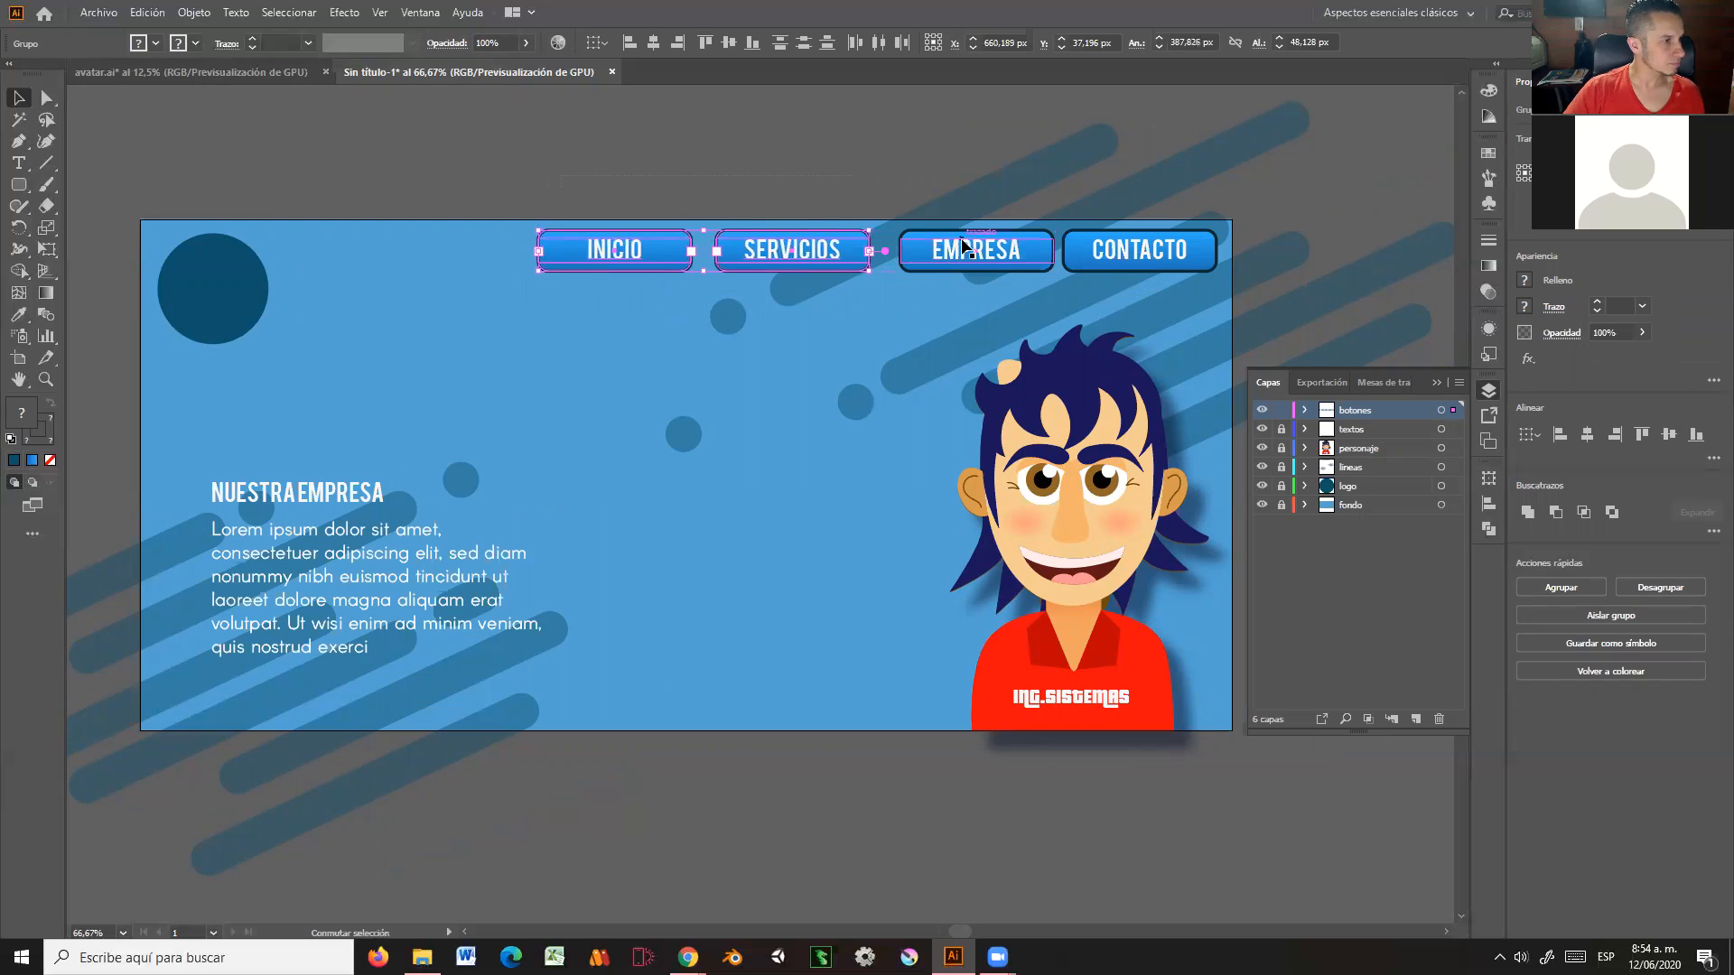
key(Right)
key(Right)
key(Right)
key(Right)
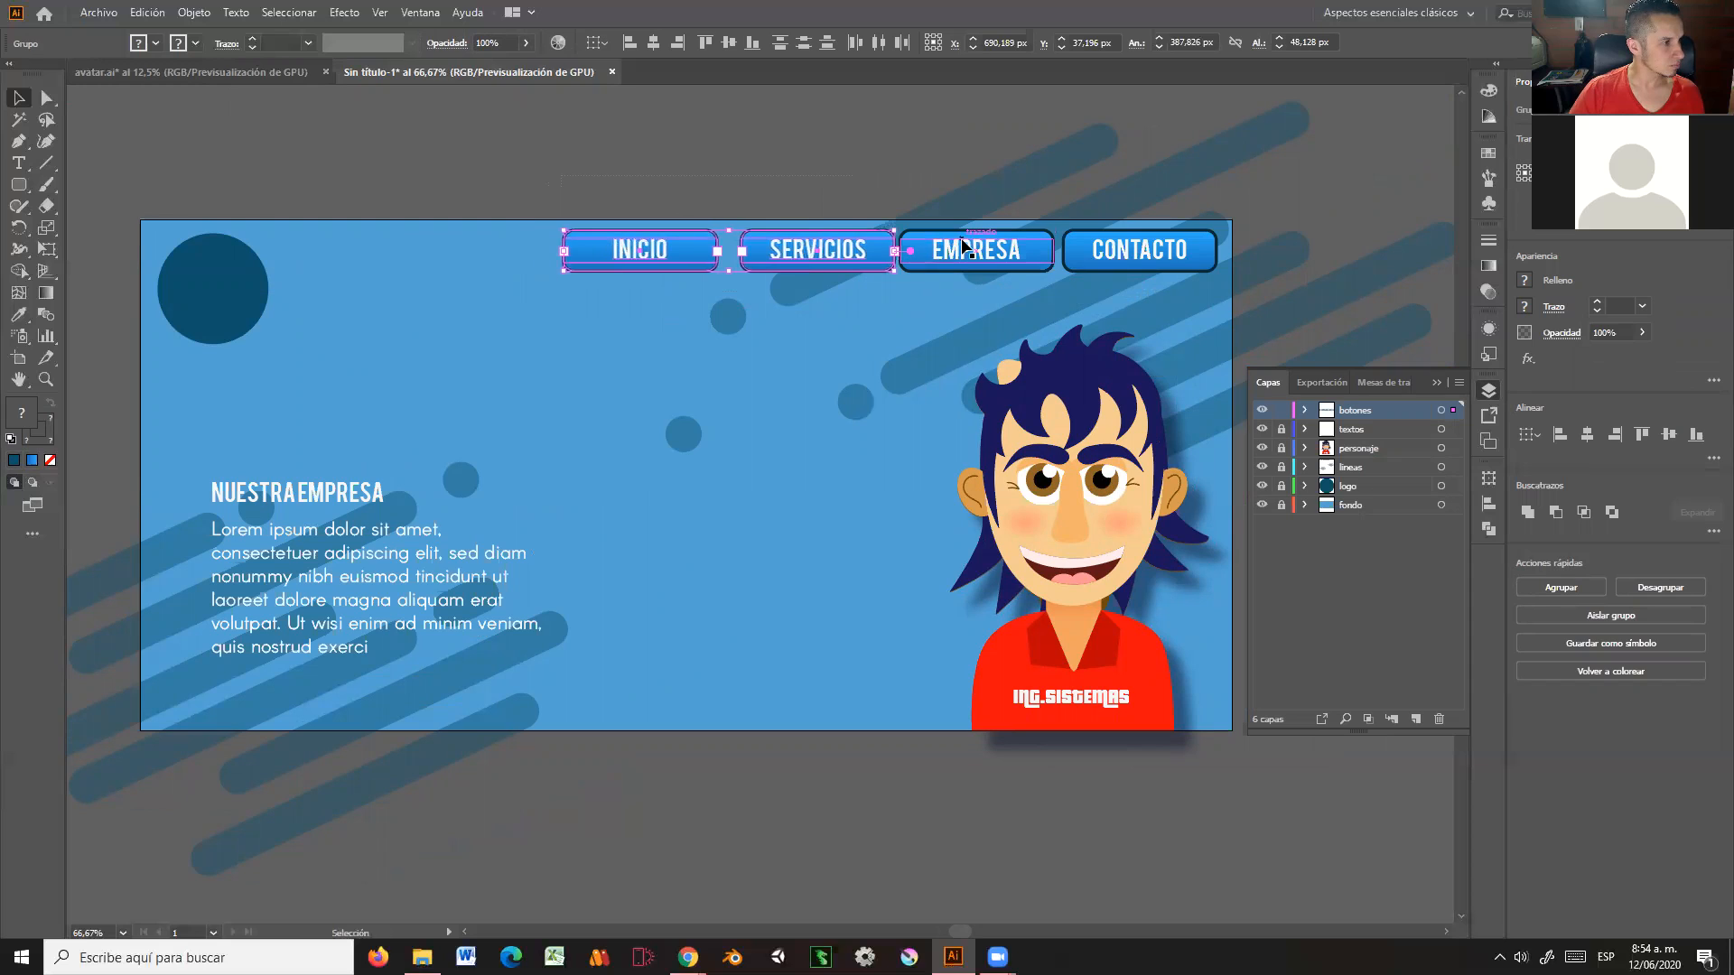
key(Left)
key(Left)
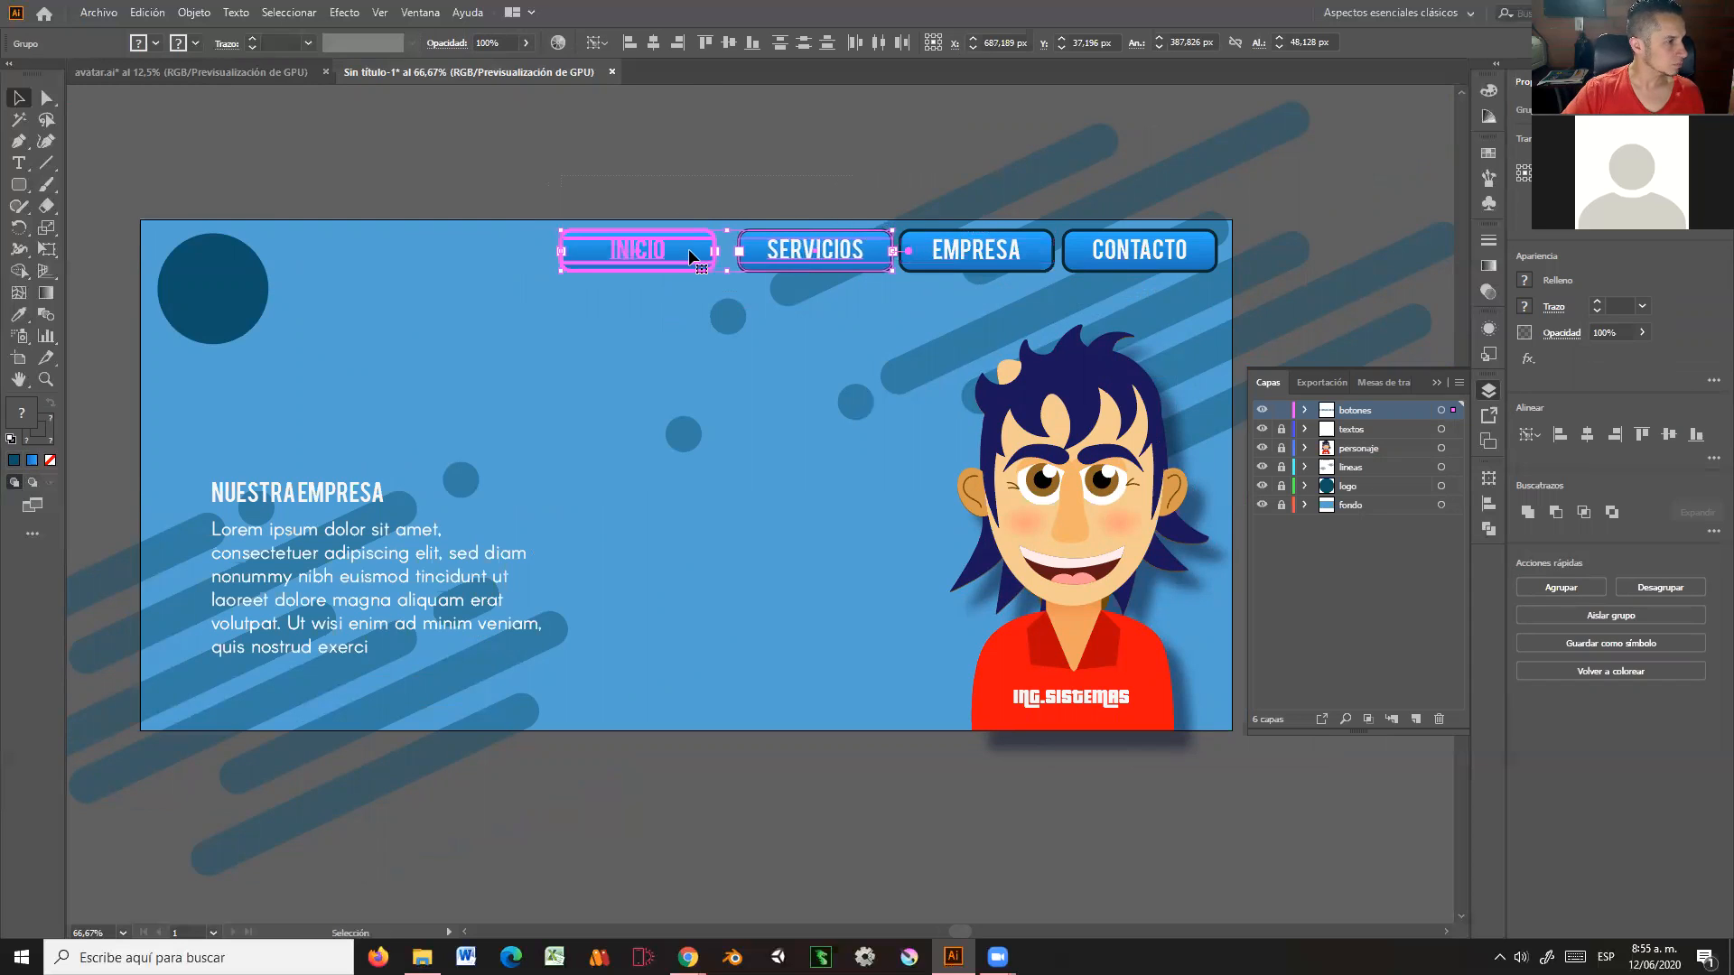
Step: Nudge the INICIO button toward SERVICIOS to even out the menu spacing, and deselect it
click(764, 170)
click(654, 258)
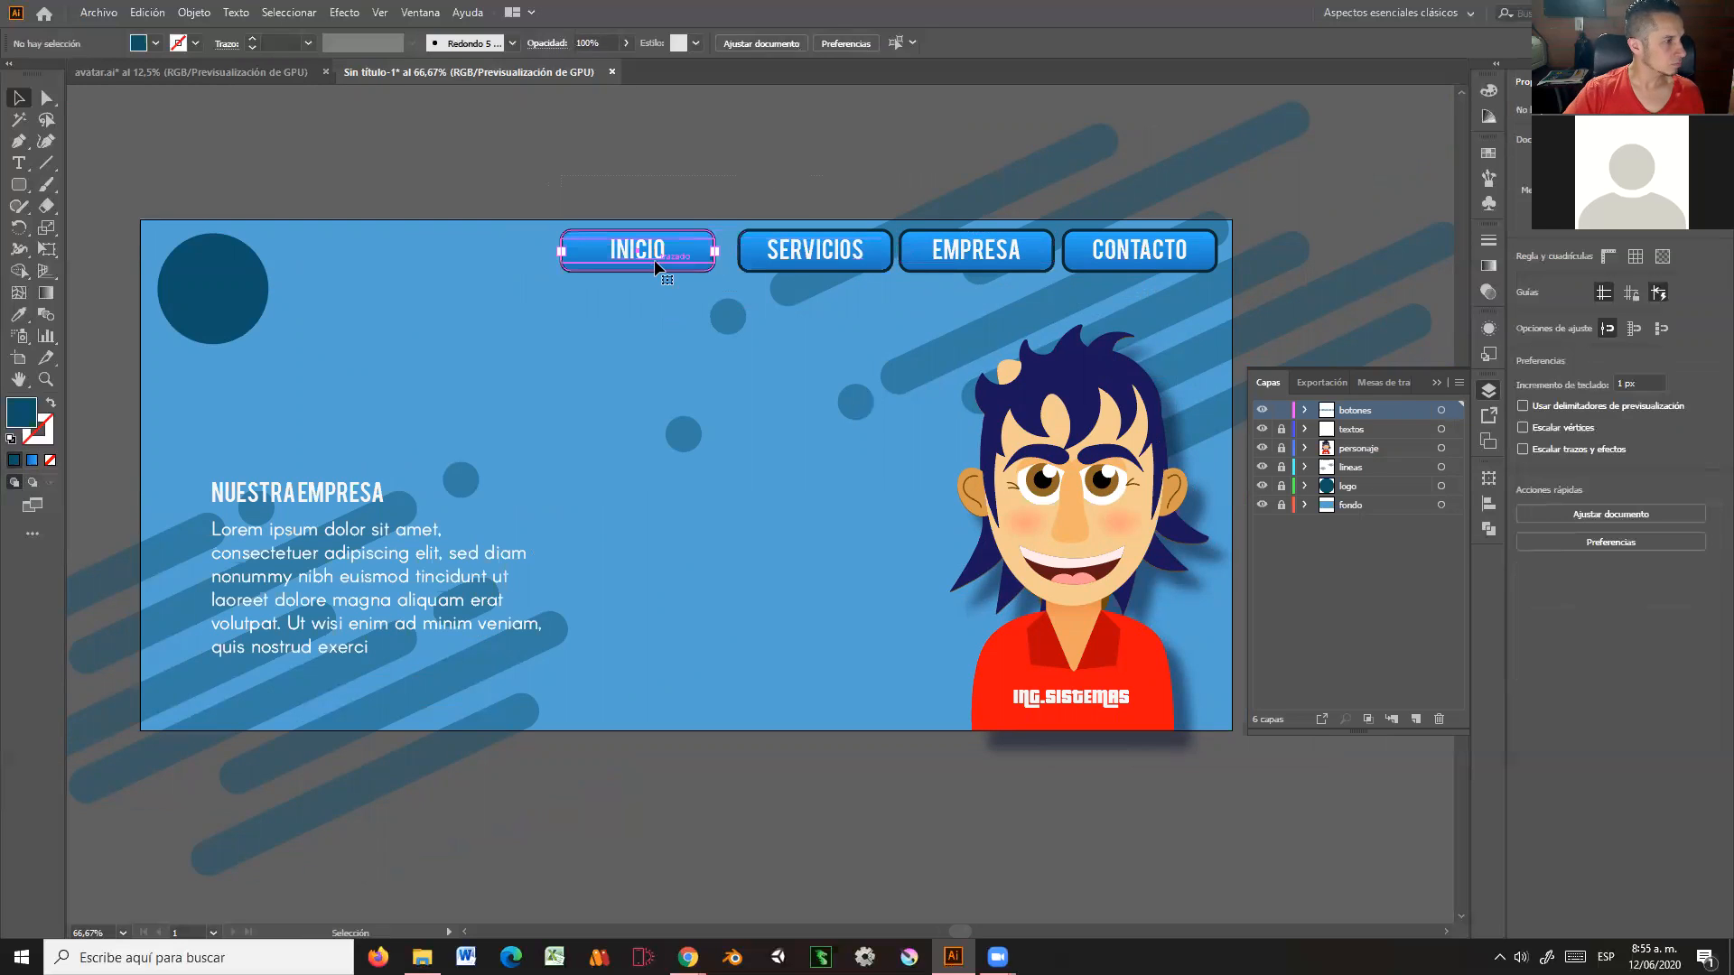
key(shift+Right)
key(shift+Right)
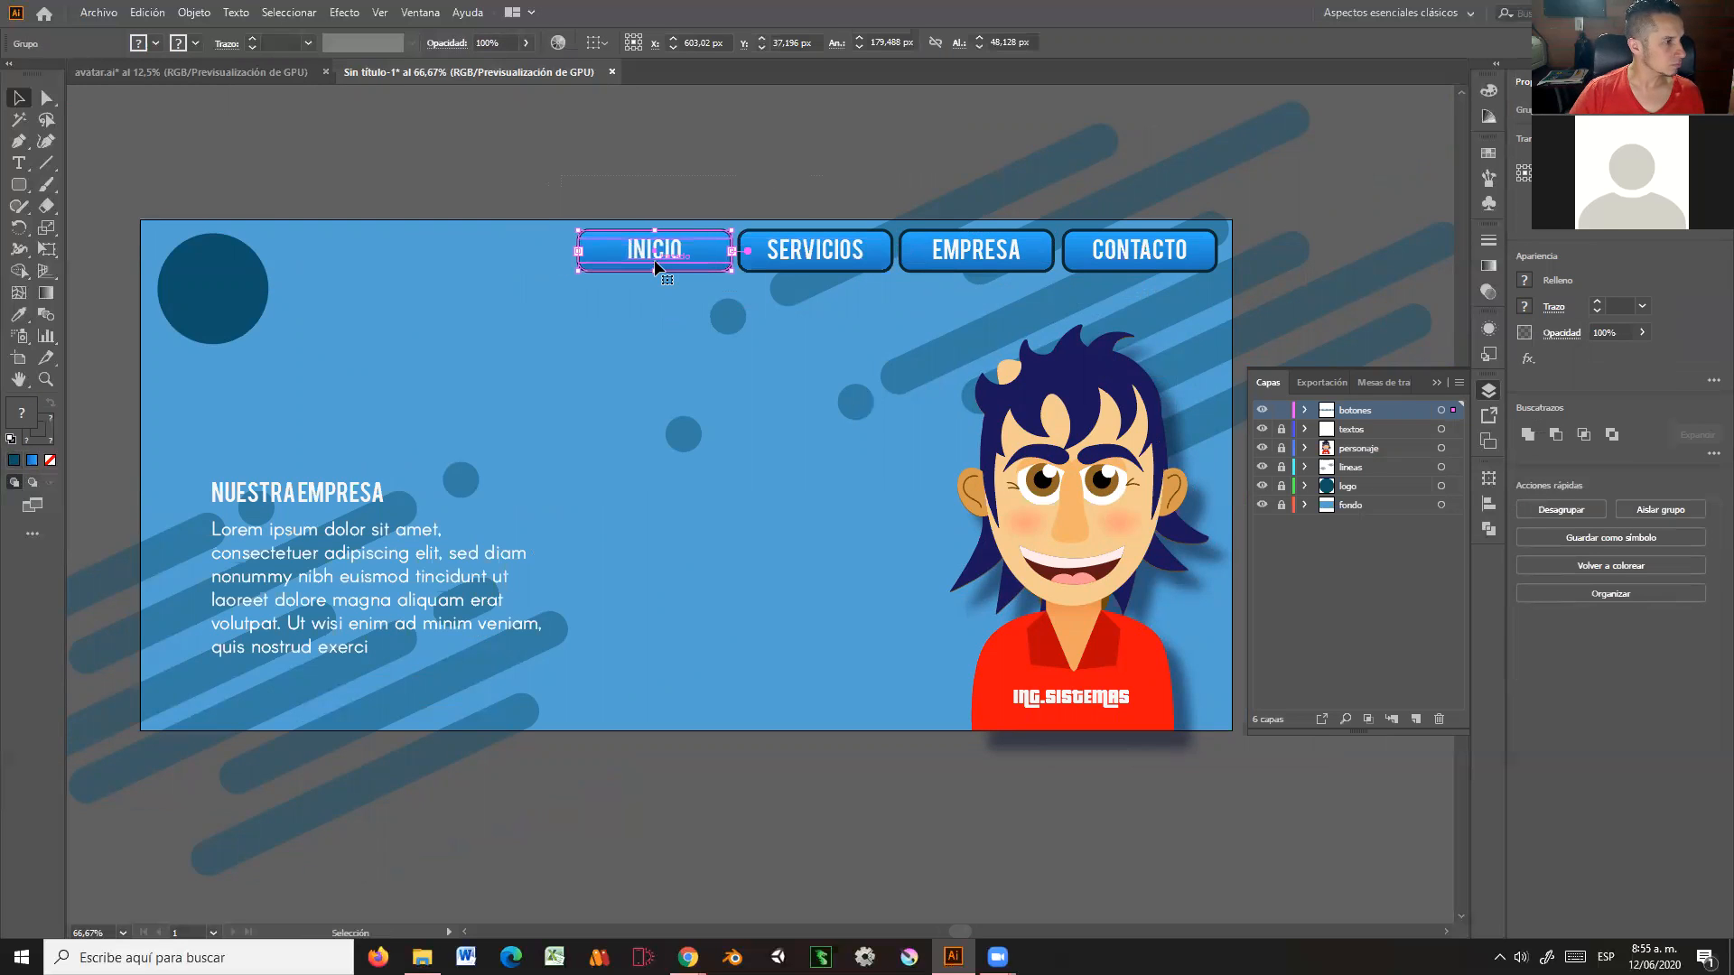
click(726, 187)
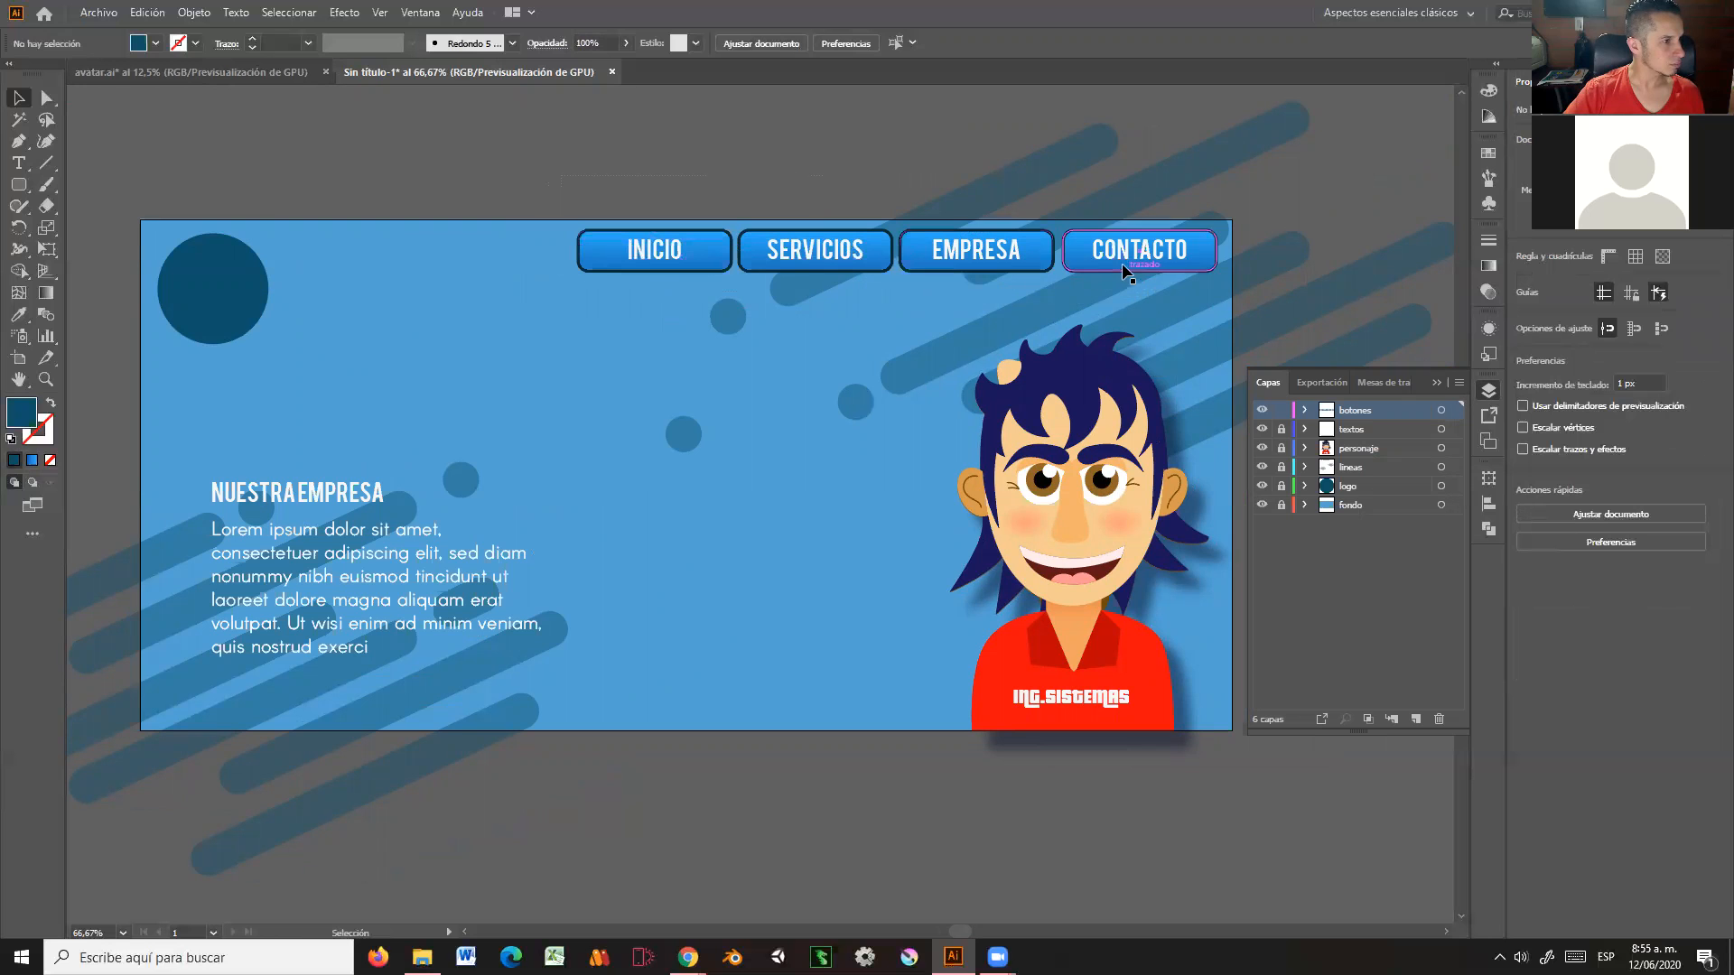
Step: Lock the botones layer
drag(568, 255, 501, 251)
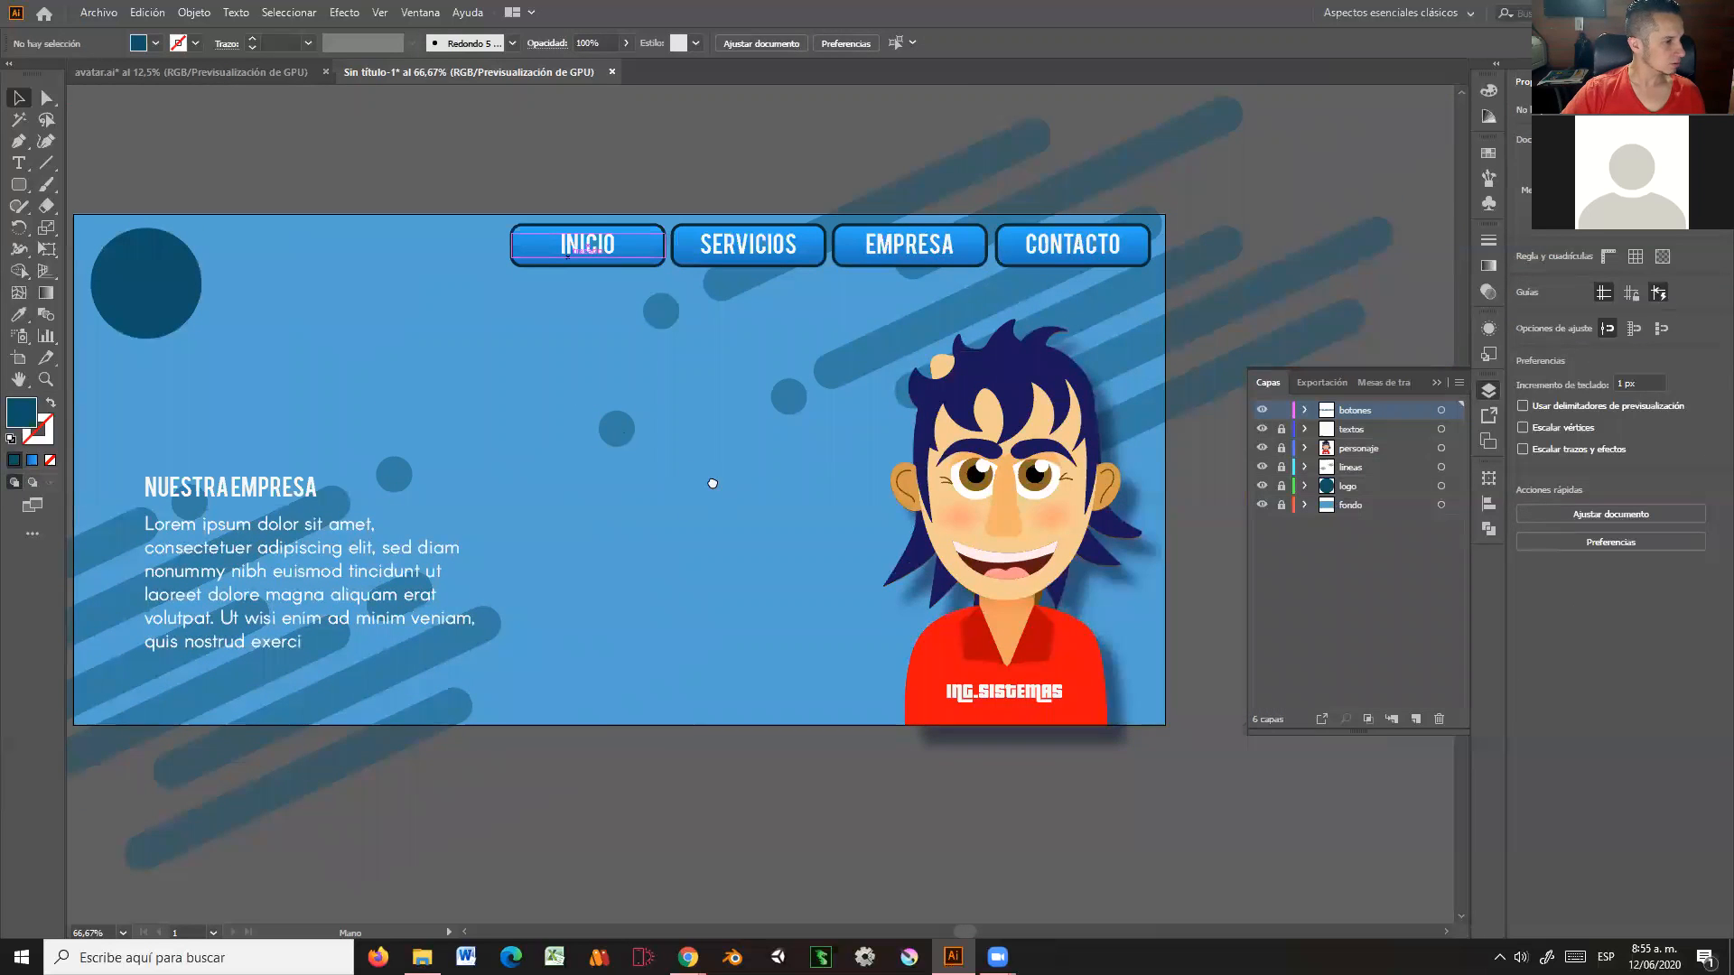
drag(1107, 526, 1143, 481)
click(1436, 383)
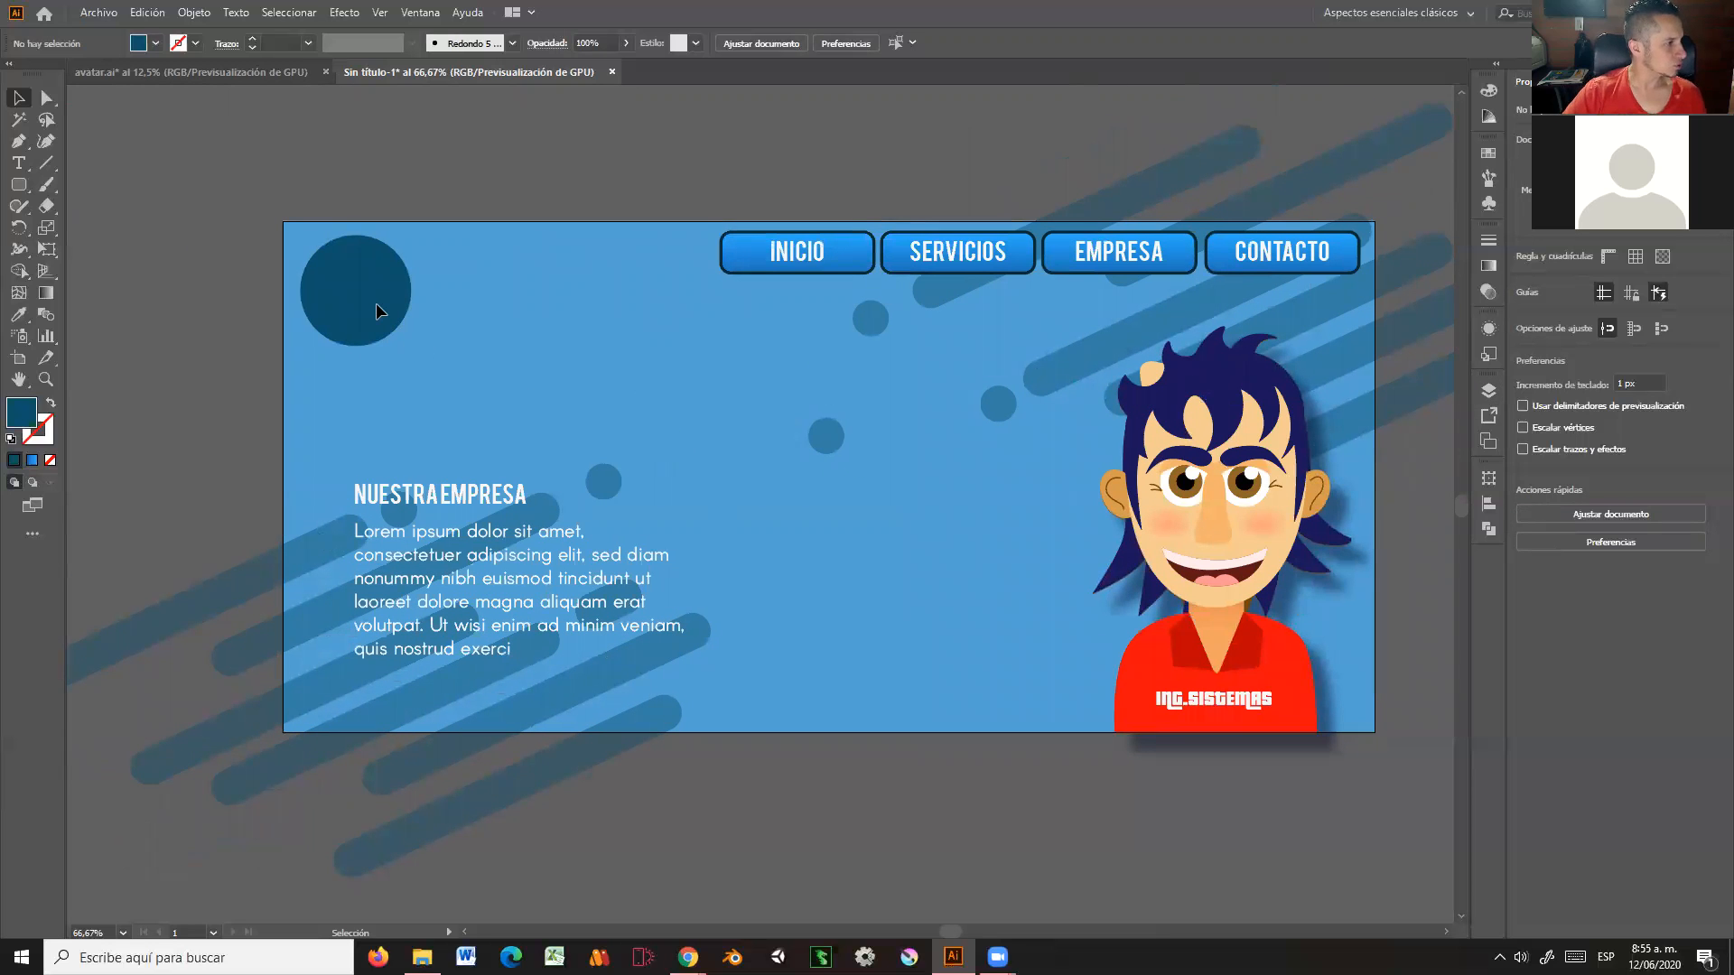
click(1486, 393)
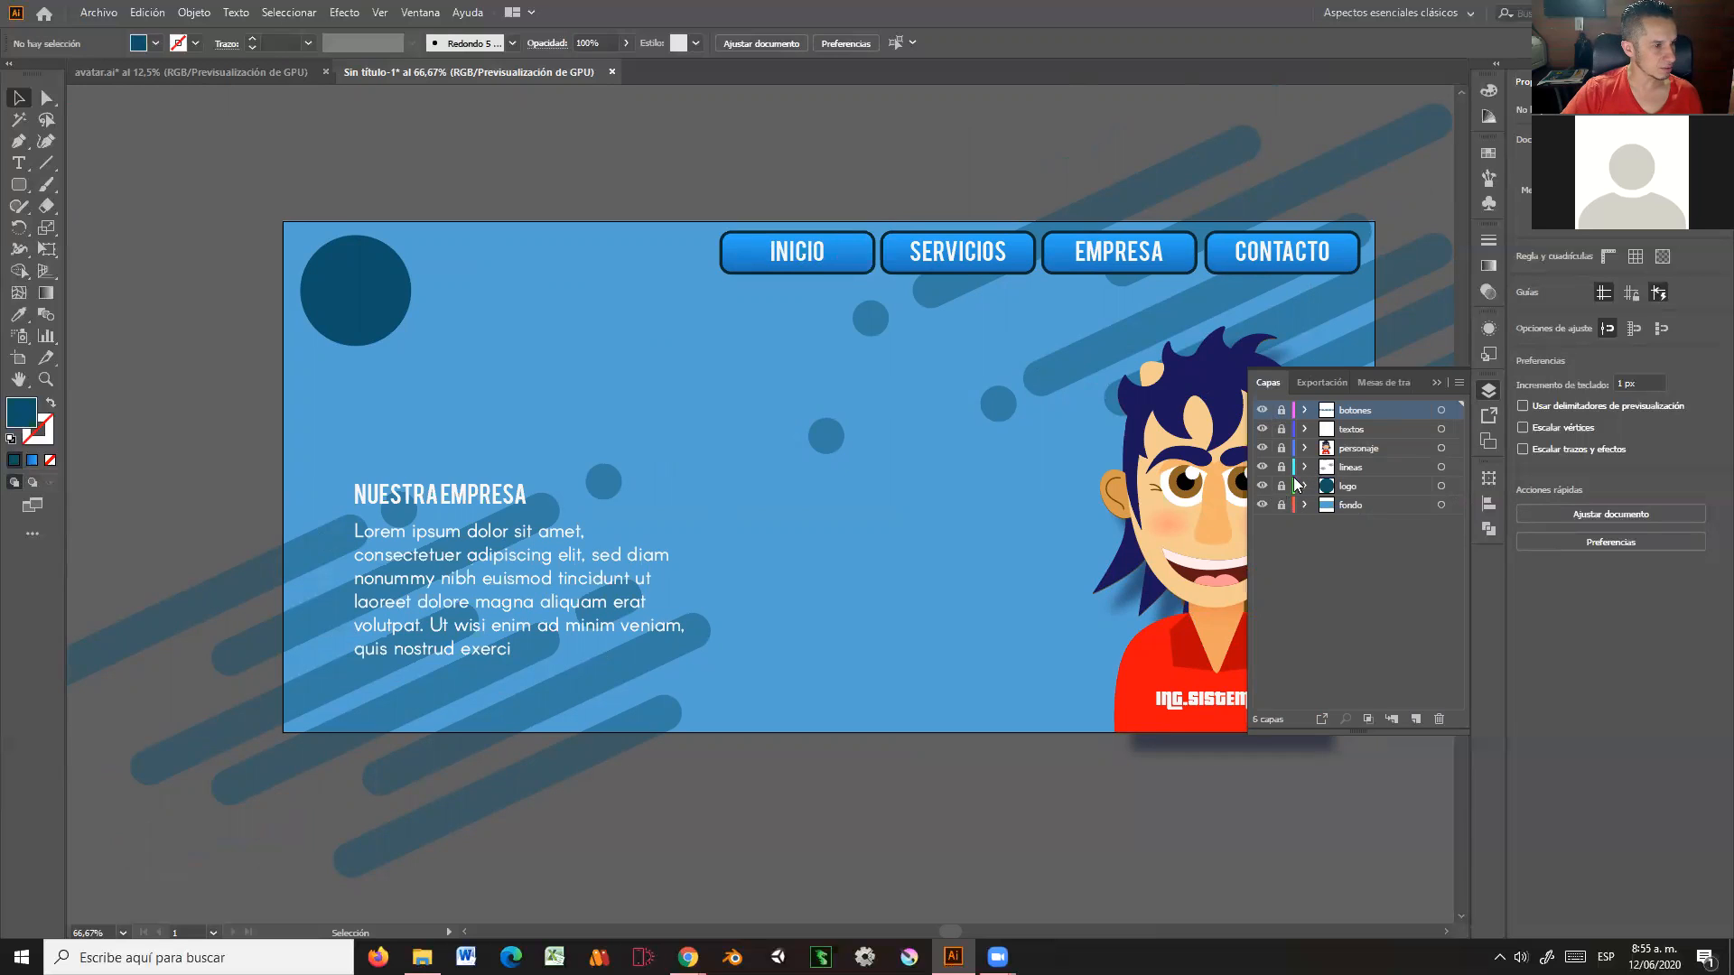
Step: Unlock the botones layer and set the INICIO label's font size to 22 pt
click(1281, 410)
click(824, 264)
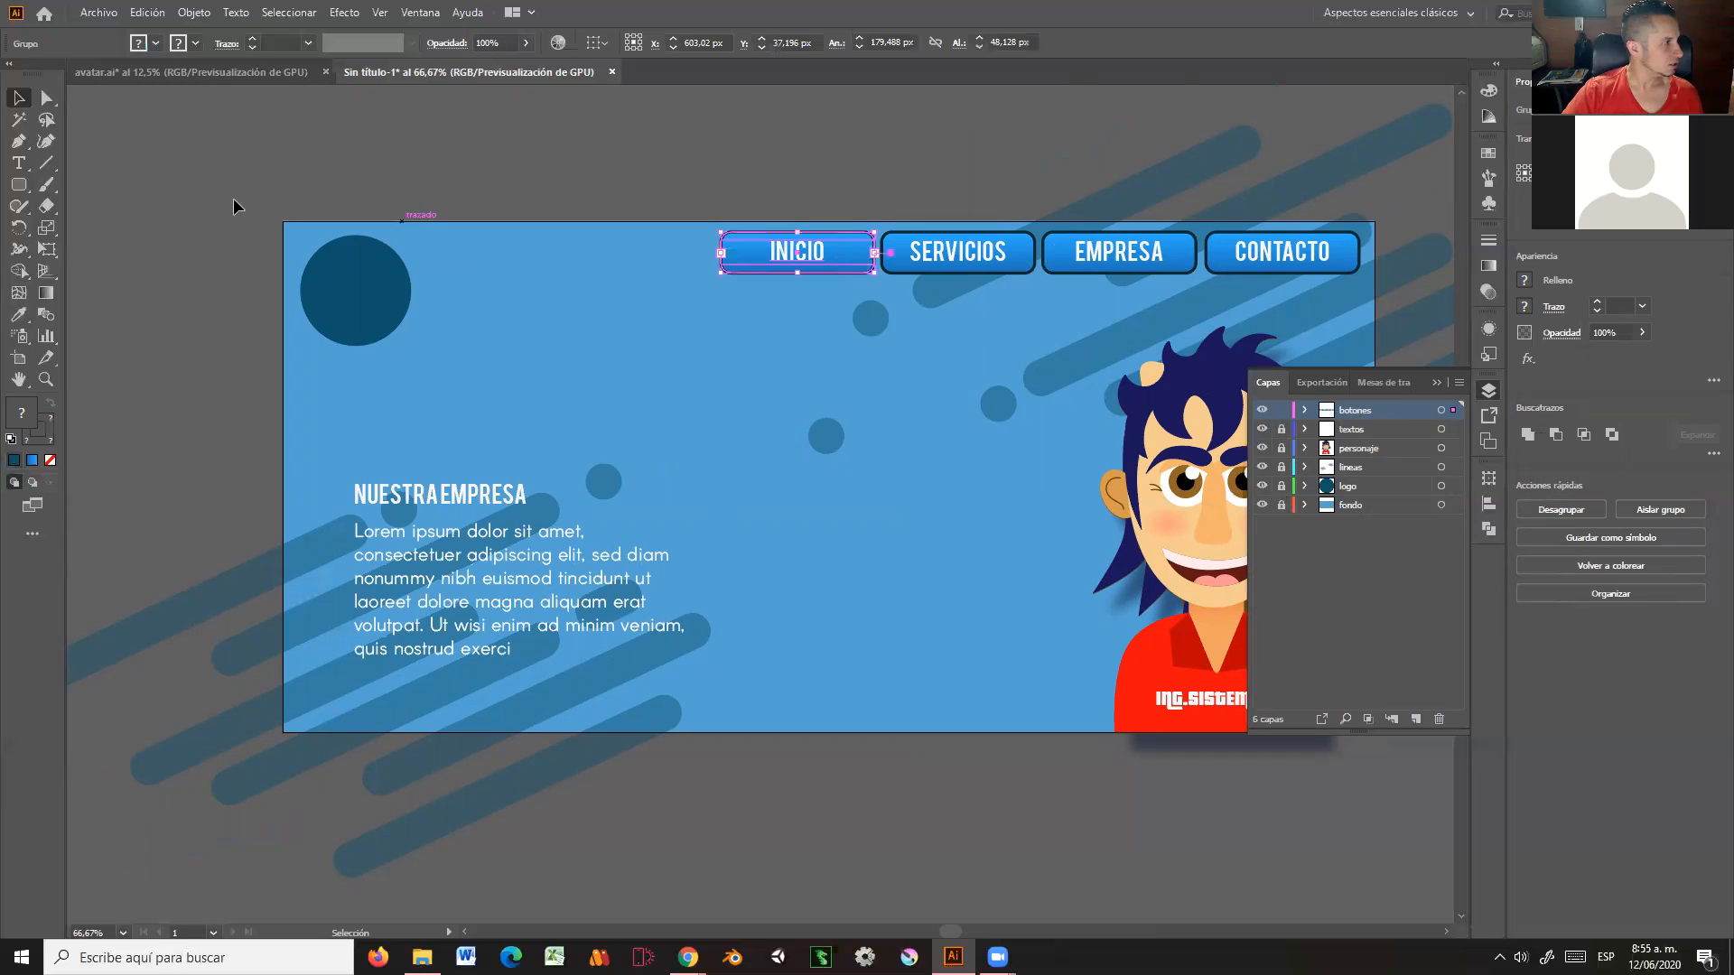
click(18, 162)
double_click(772, 251)
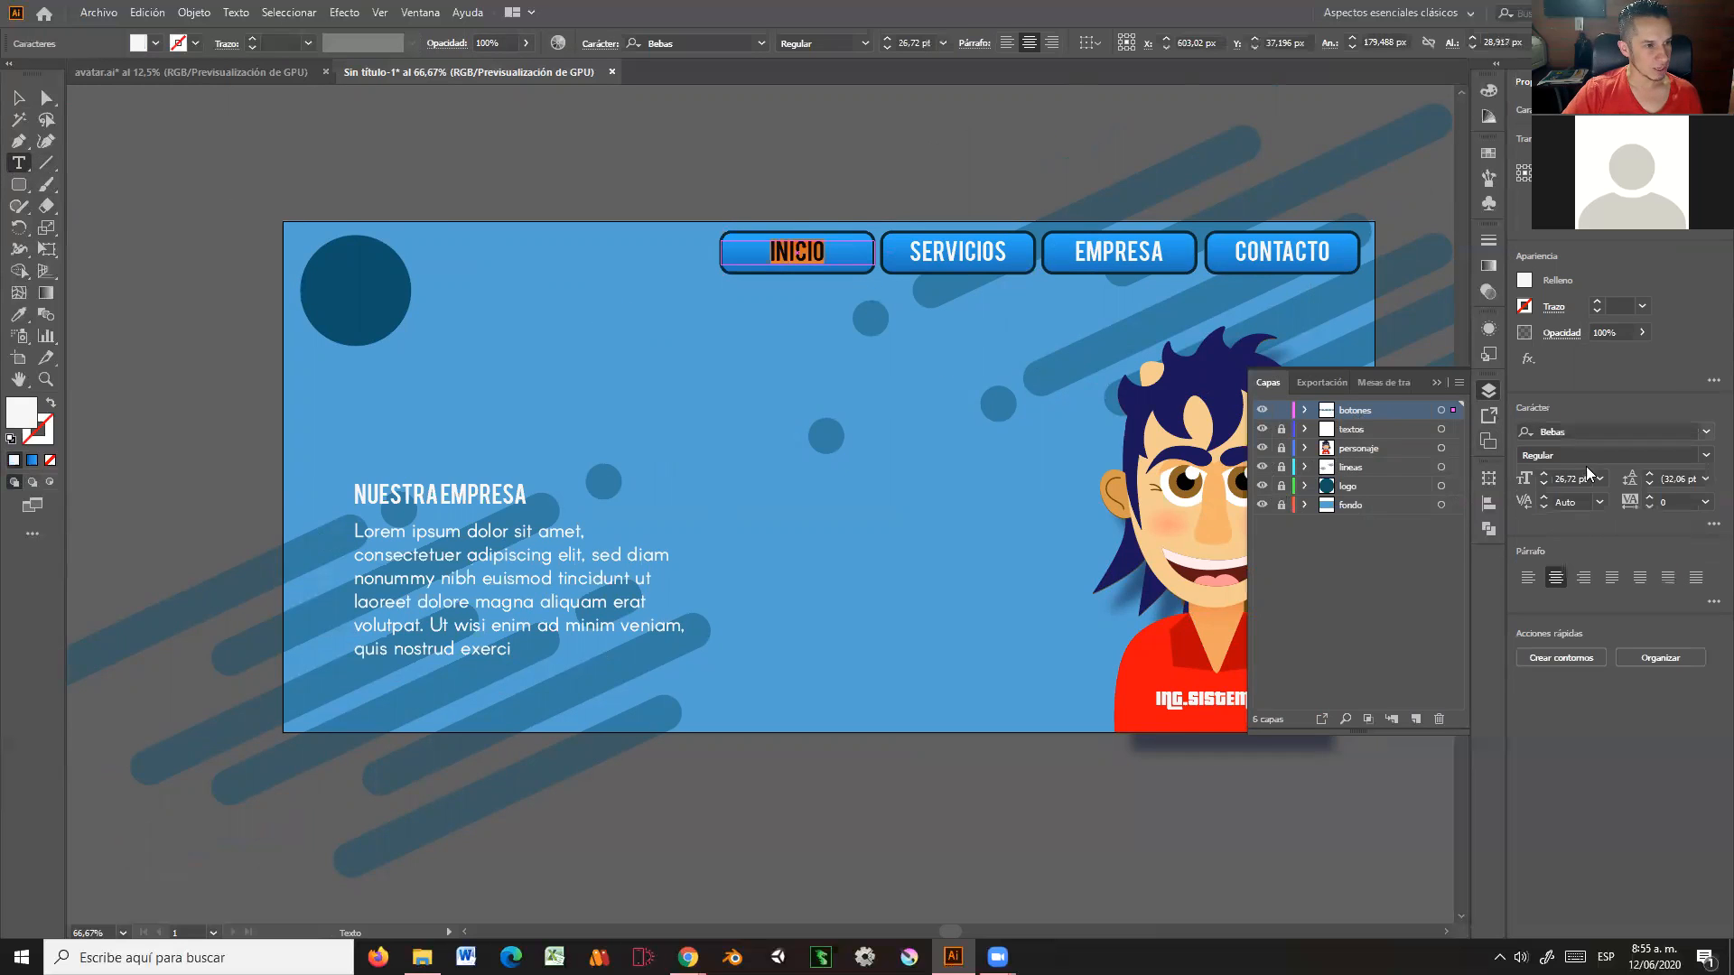
click(1601, 481)
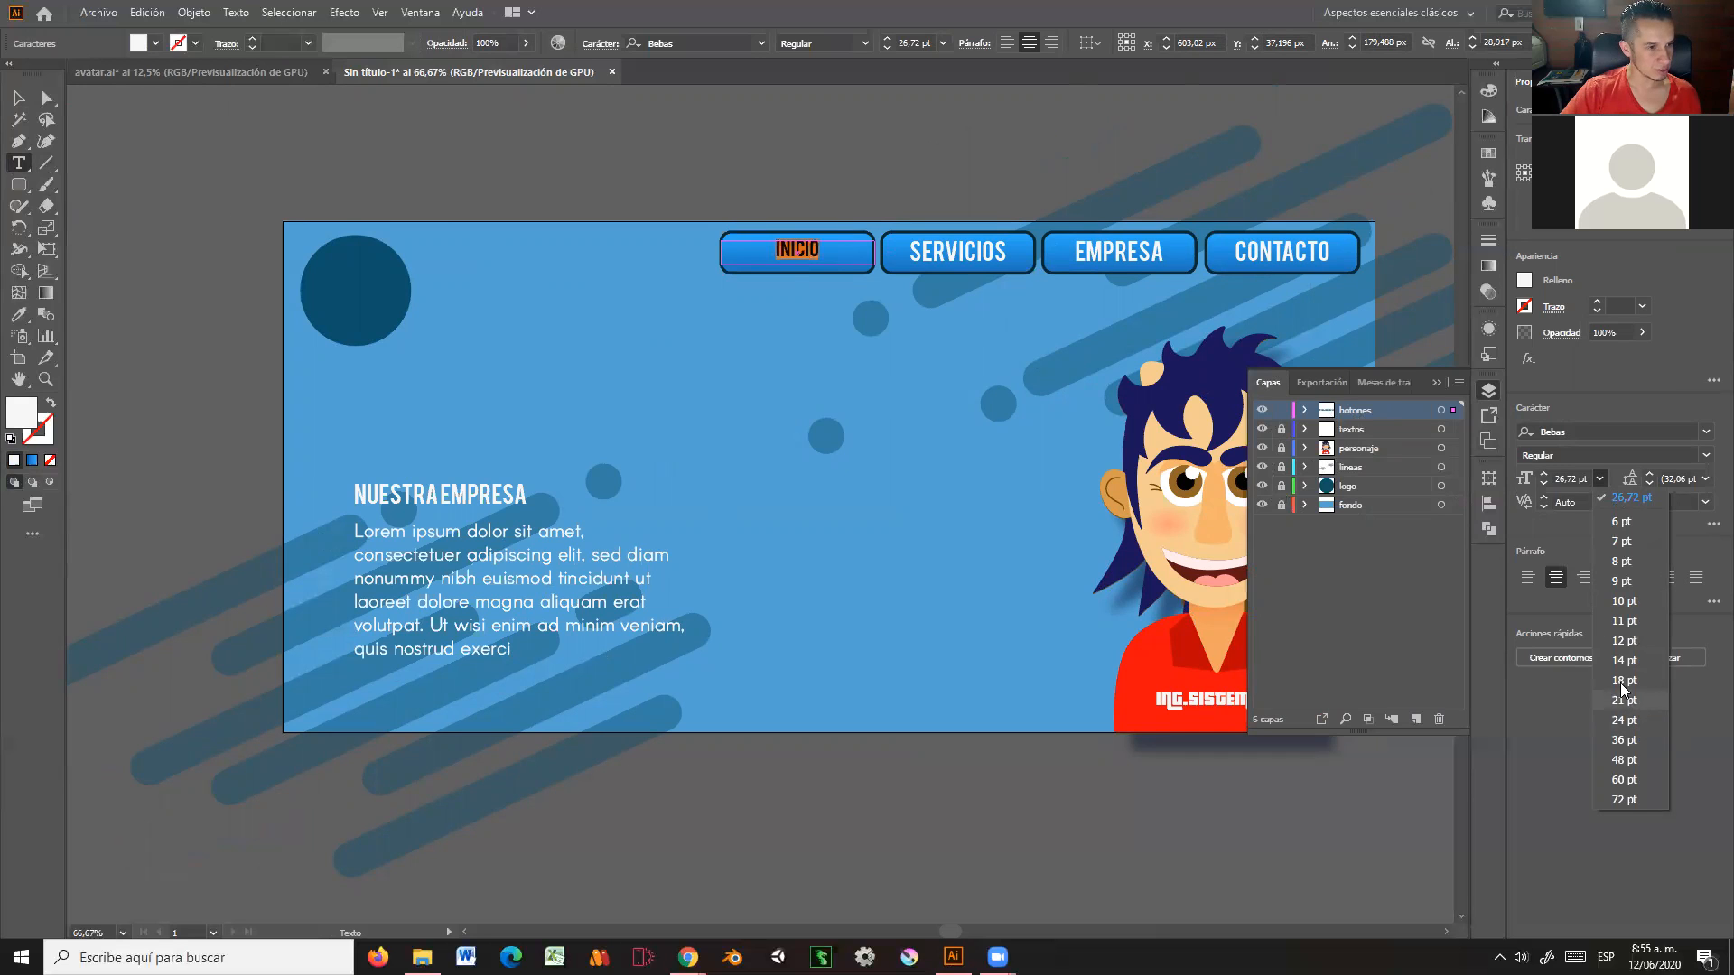
click(1590, 479)
click(1588, 480)
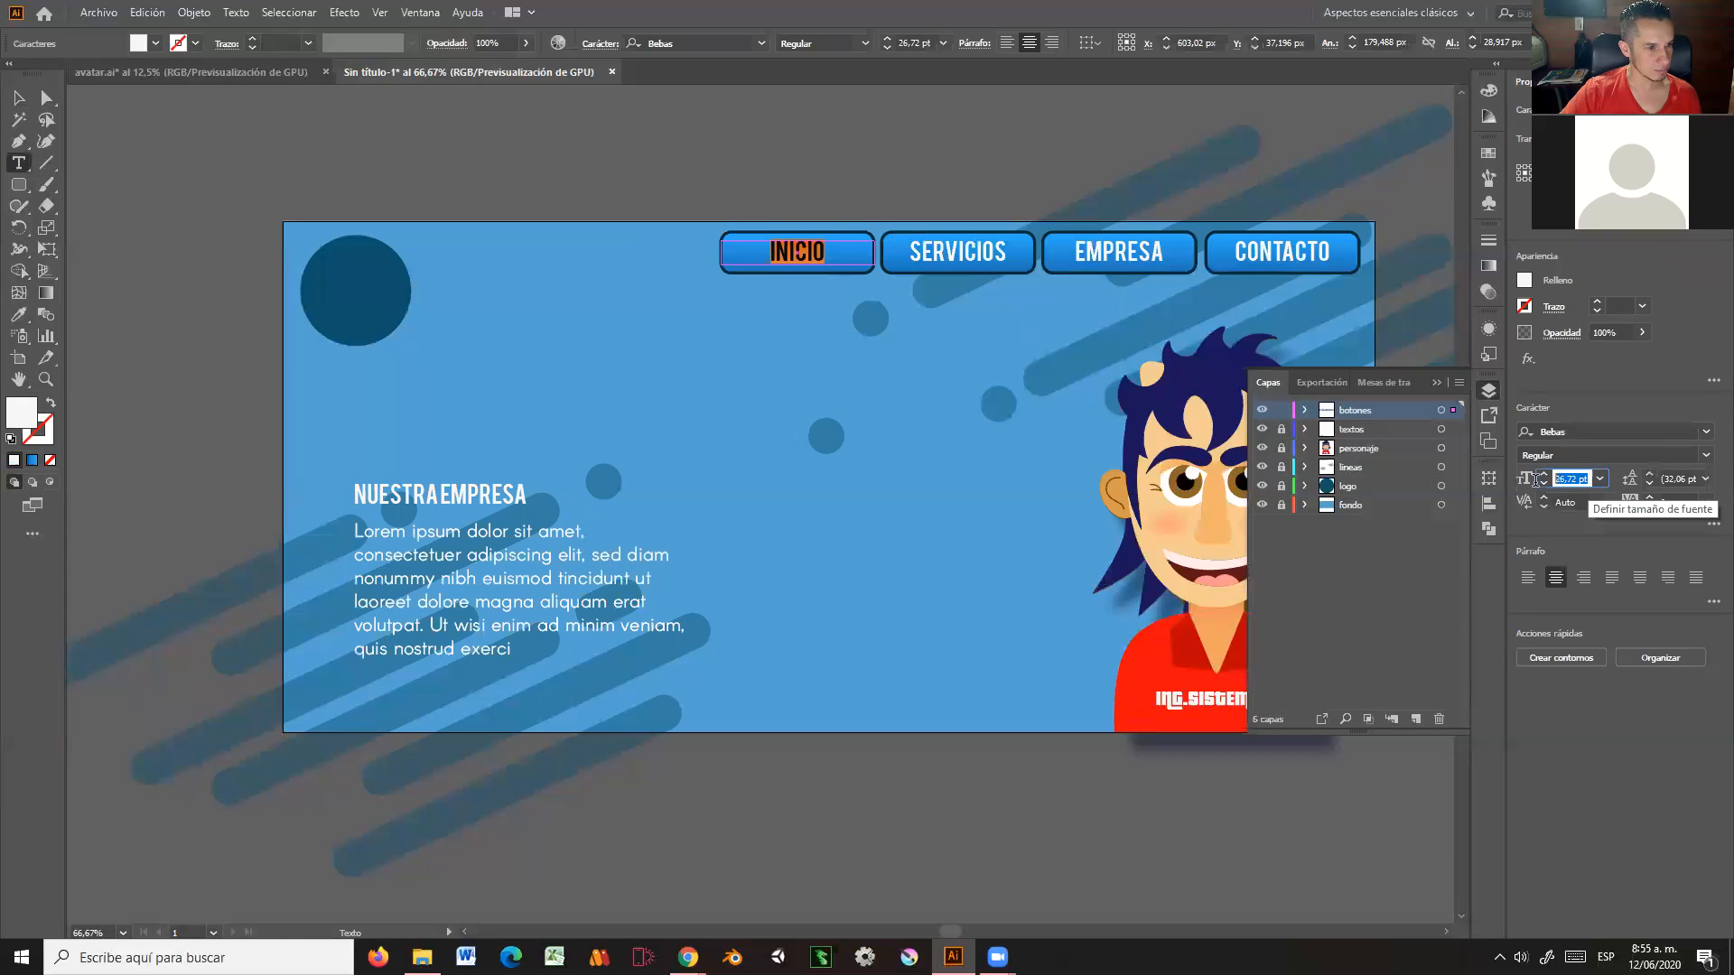
text(22)
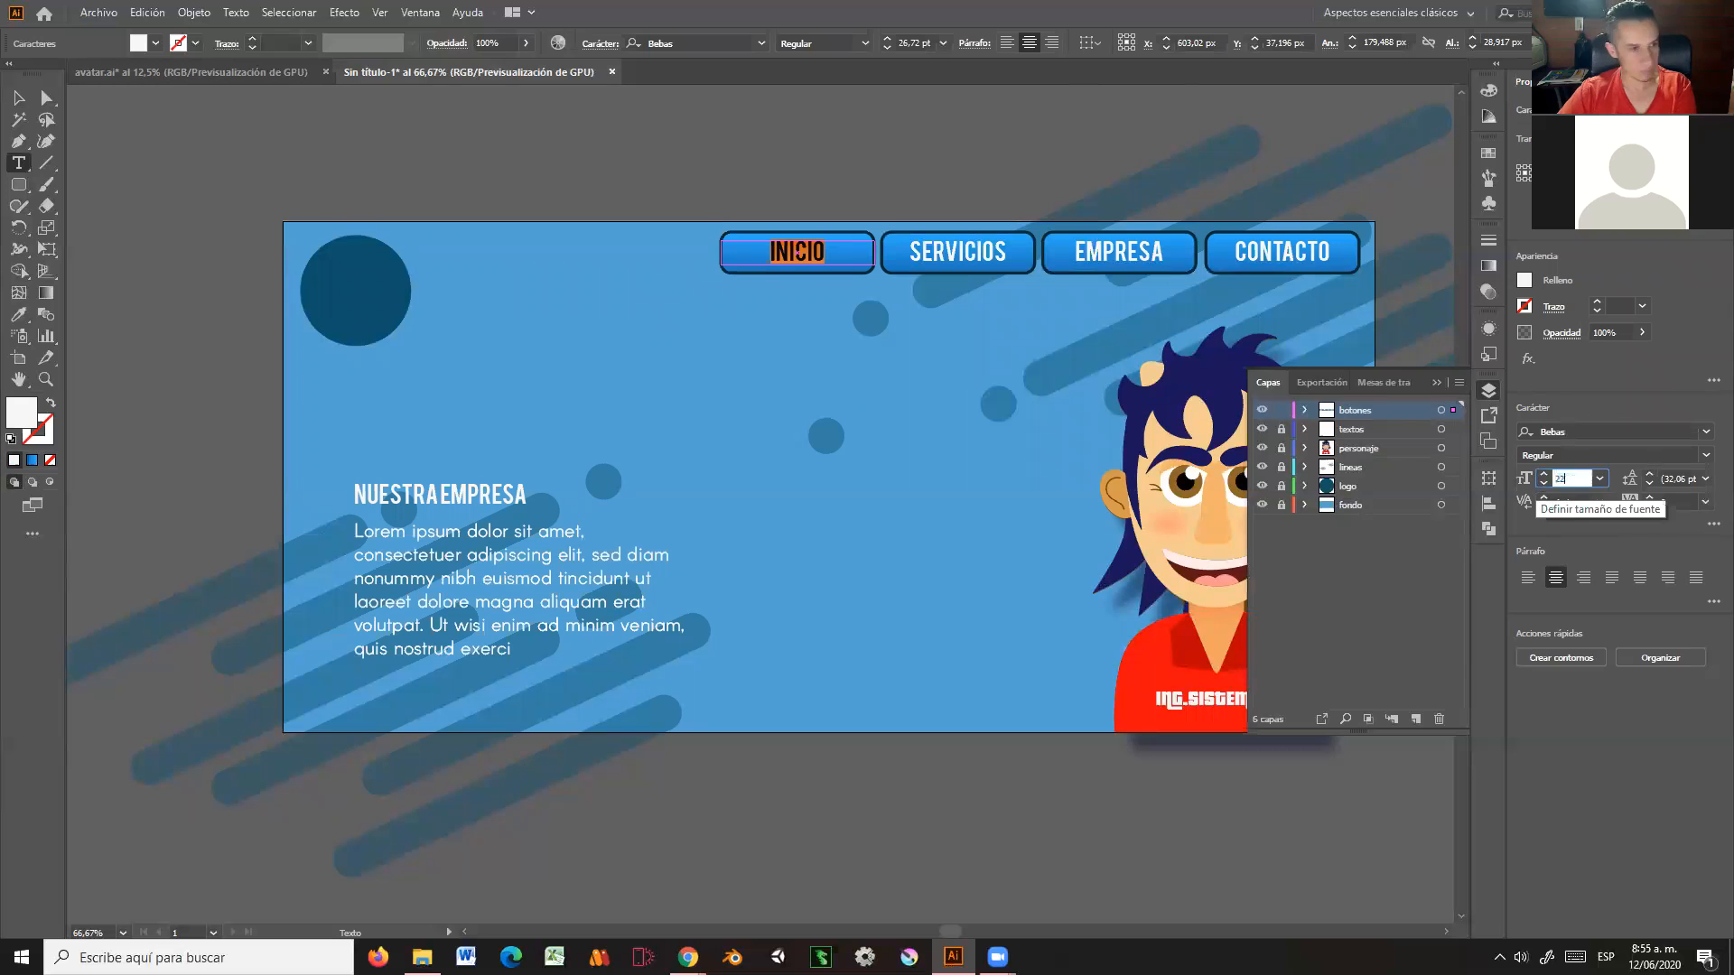
key(Return)
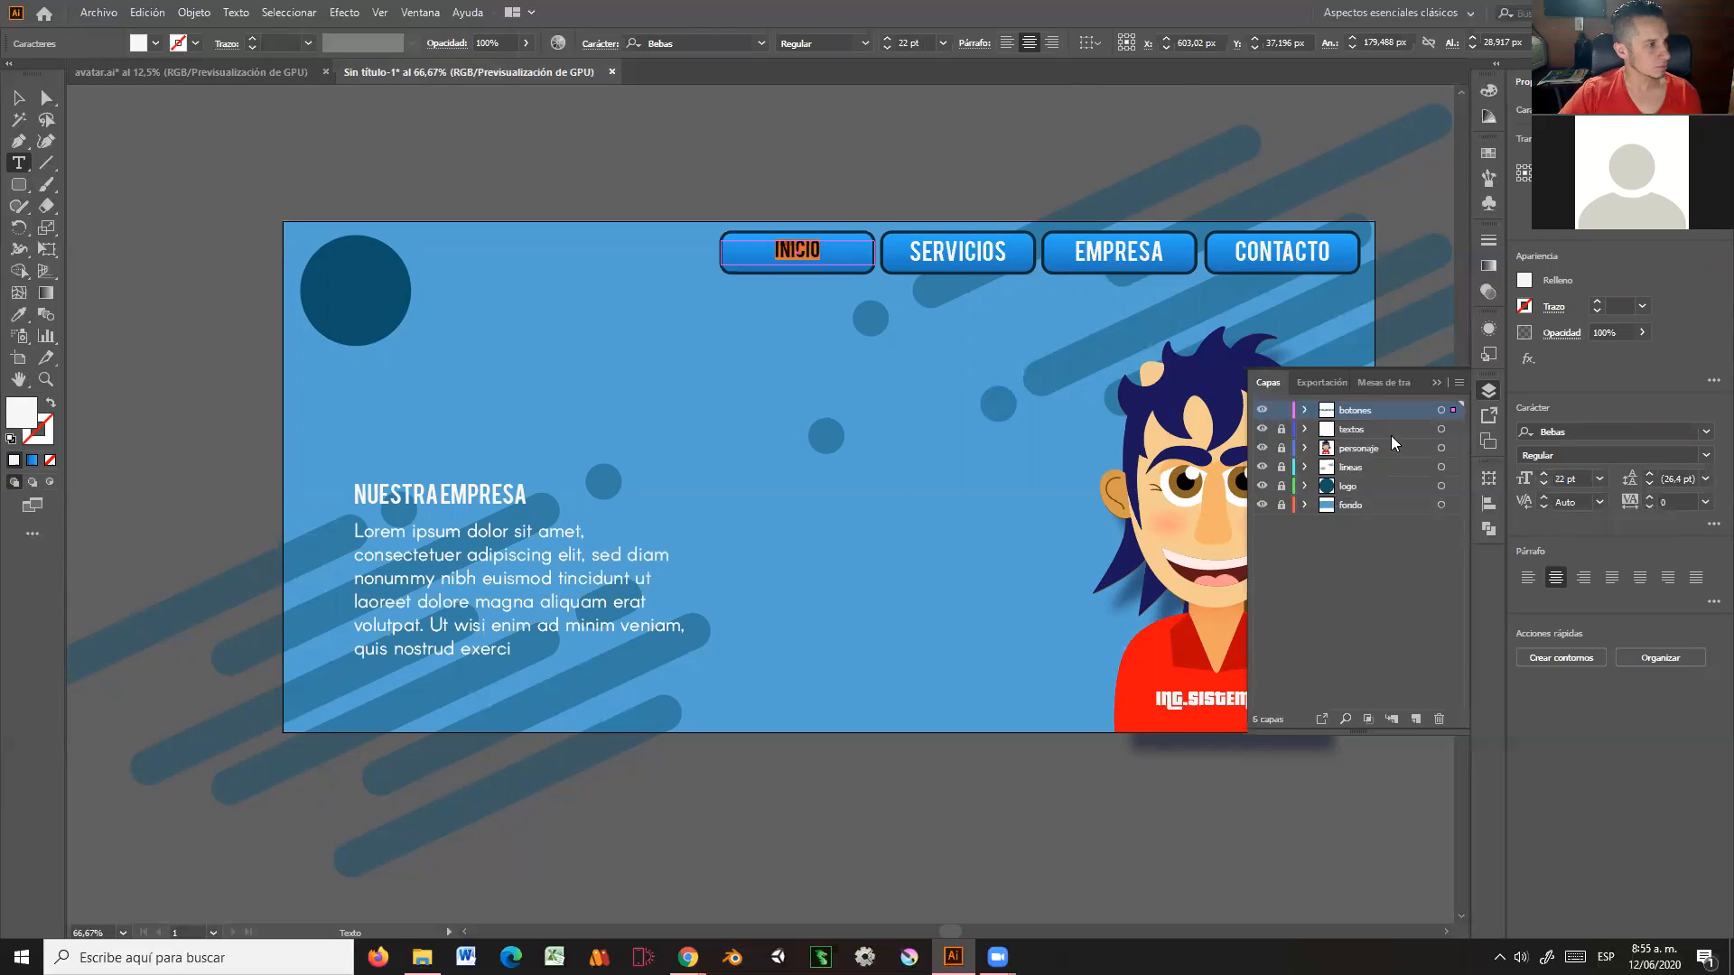
click(17, 99)
click(652, 165)
Step: Copy the INICIO label's 22 pt text formatting to the SERVICIOS label inside its button group
click(942, 261)
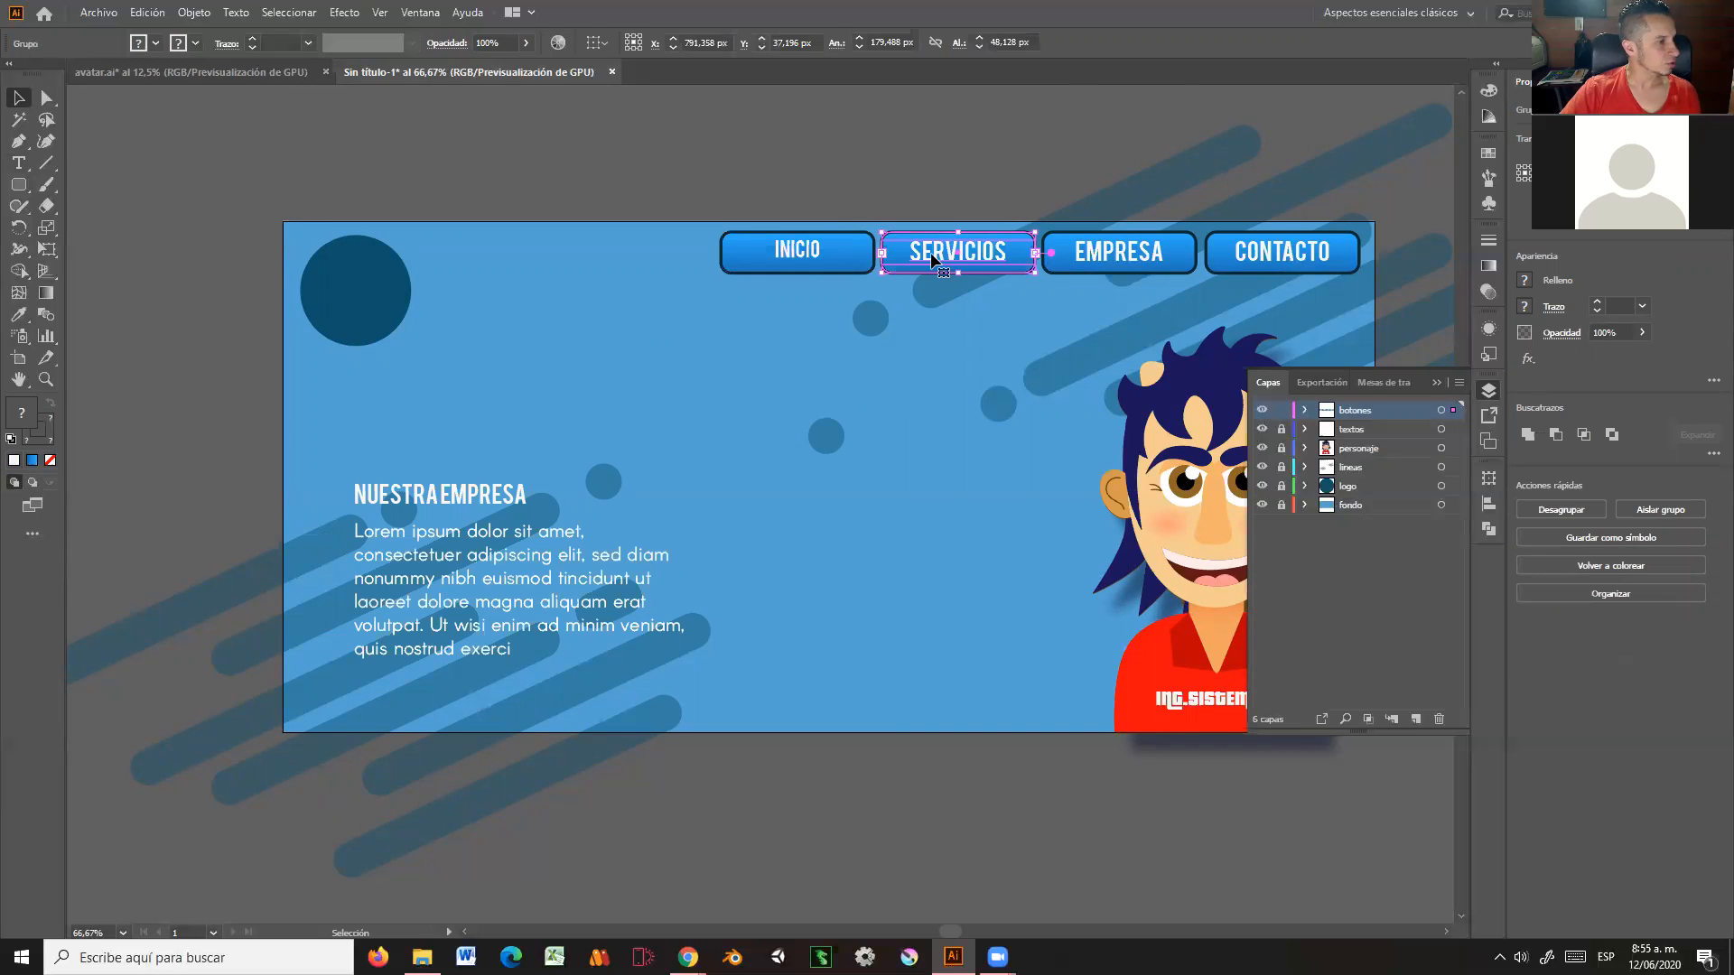
click(788, 256)
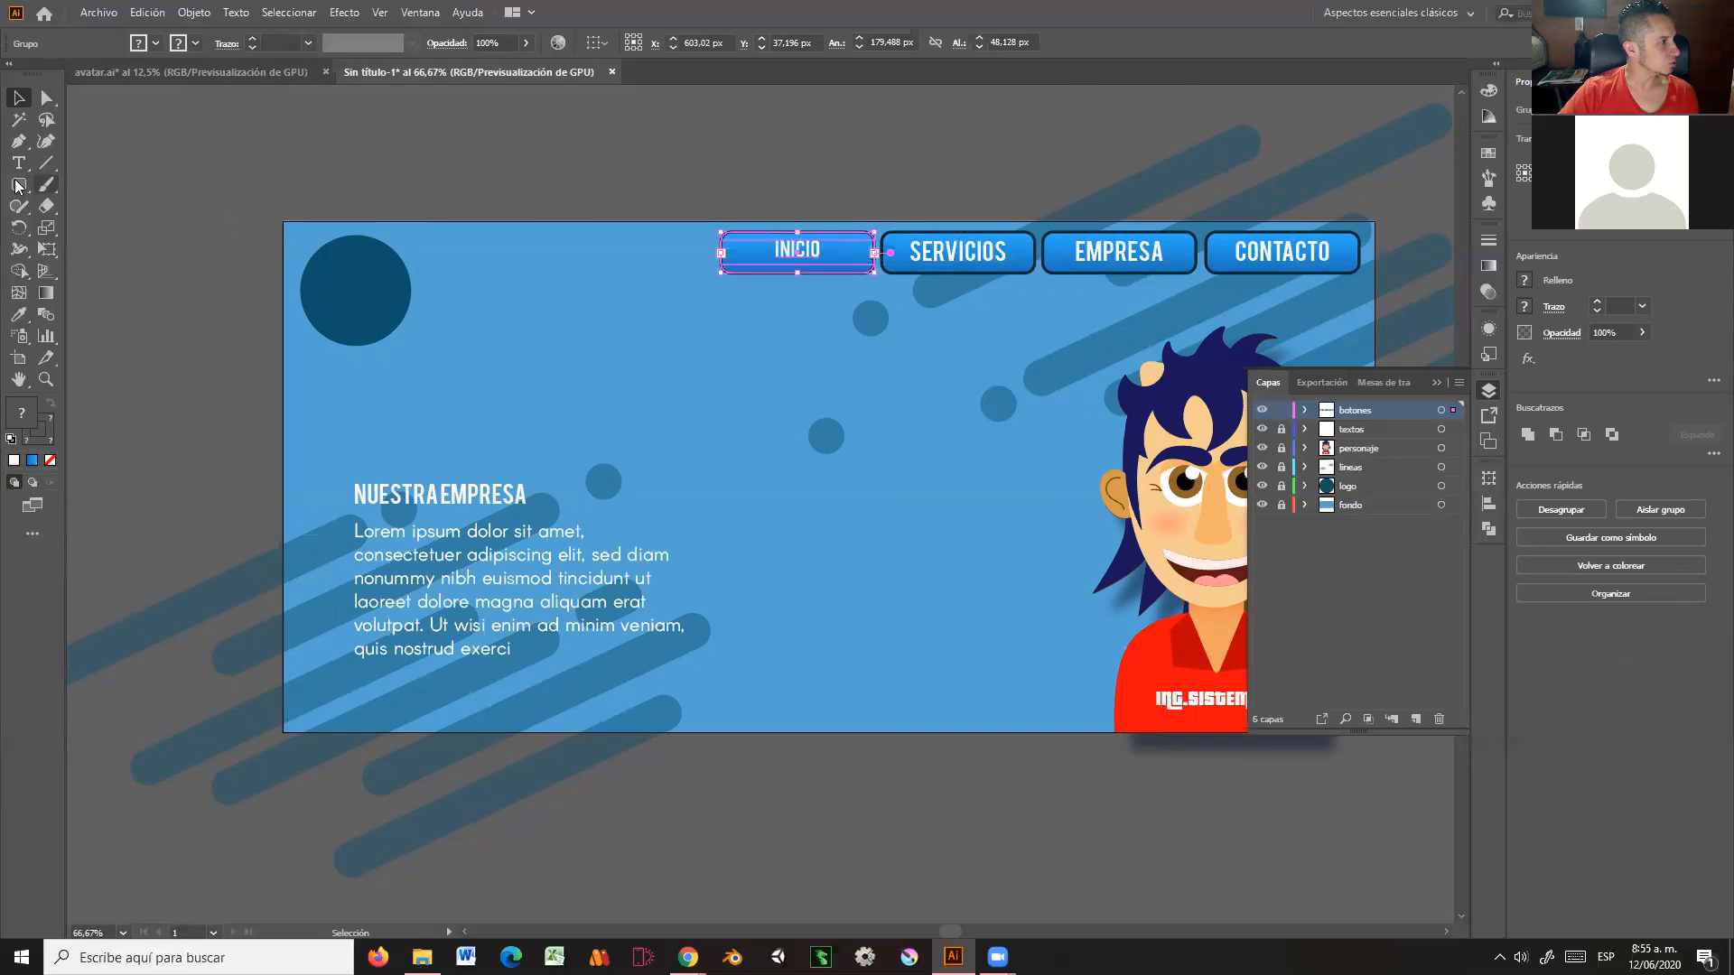
double_click(918, 257)
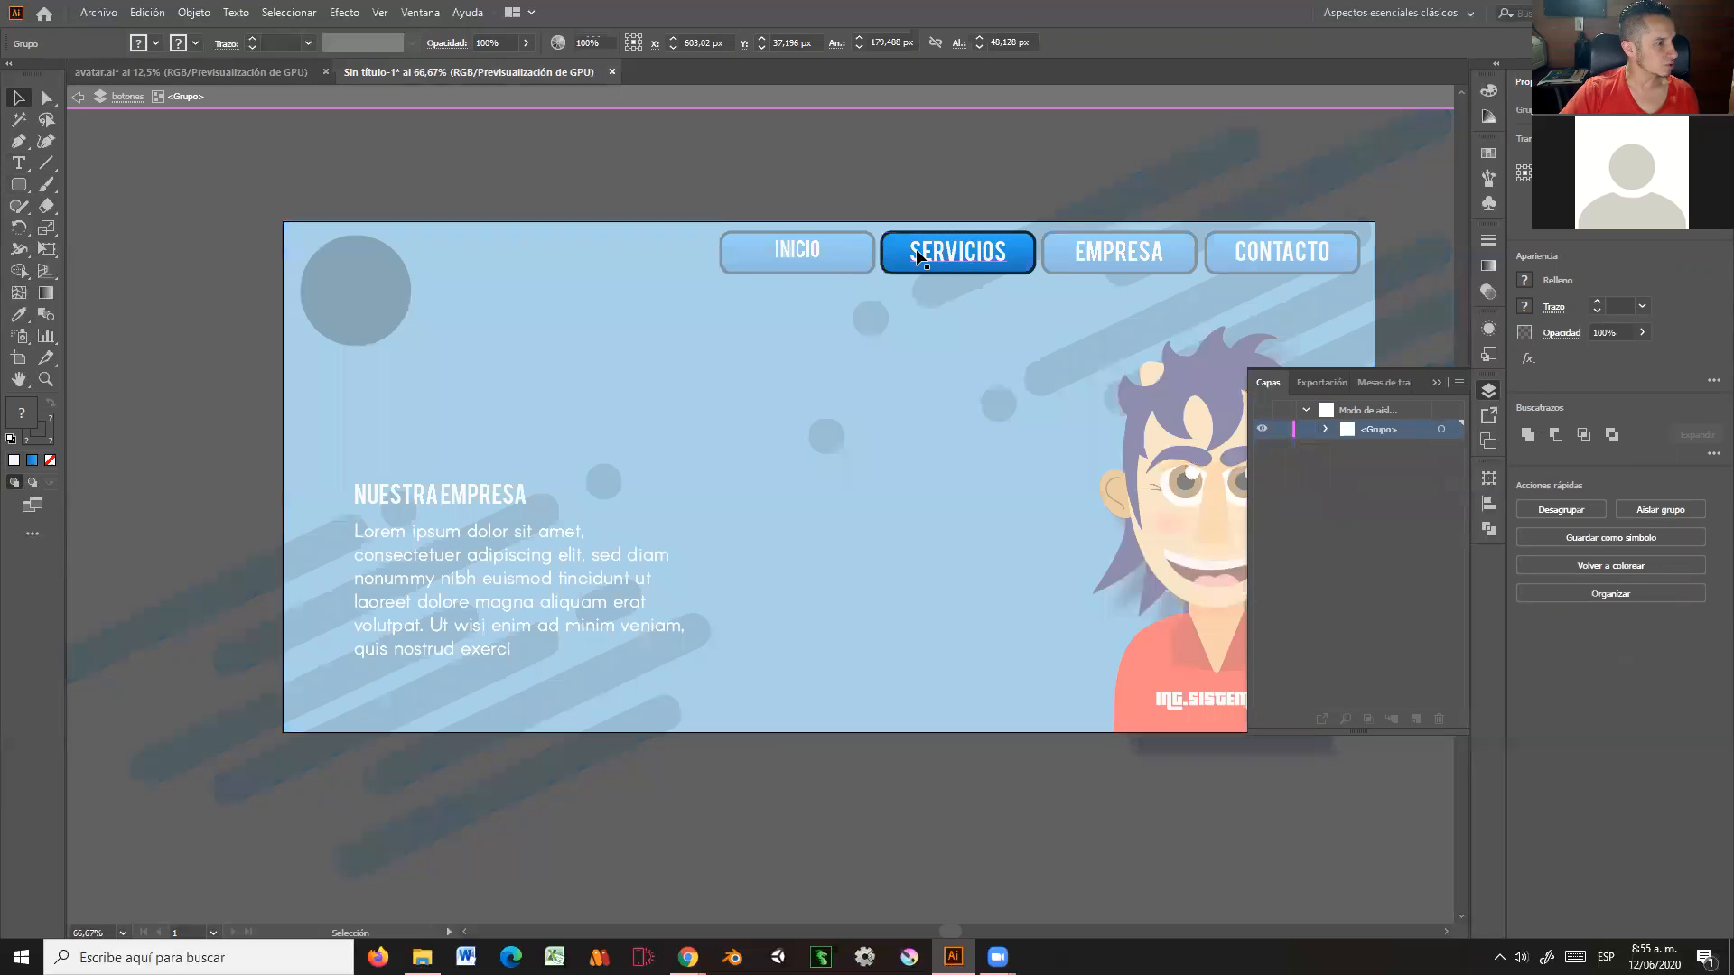
click(917, 257)
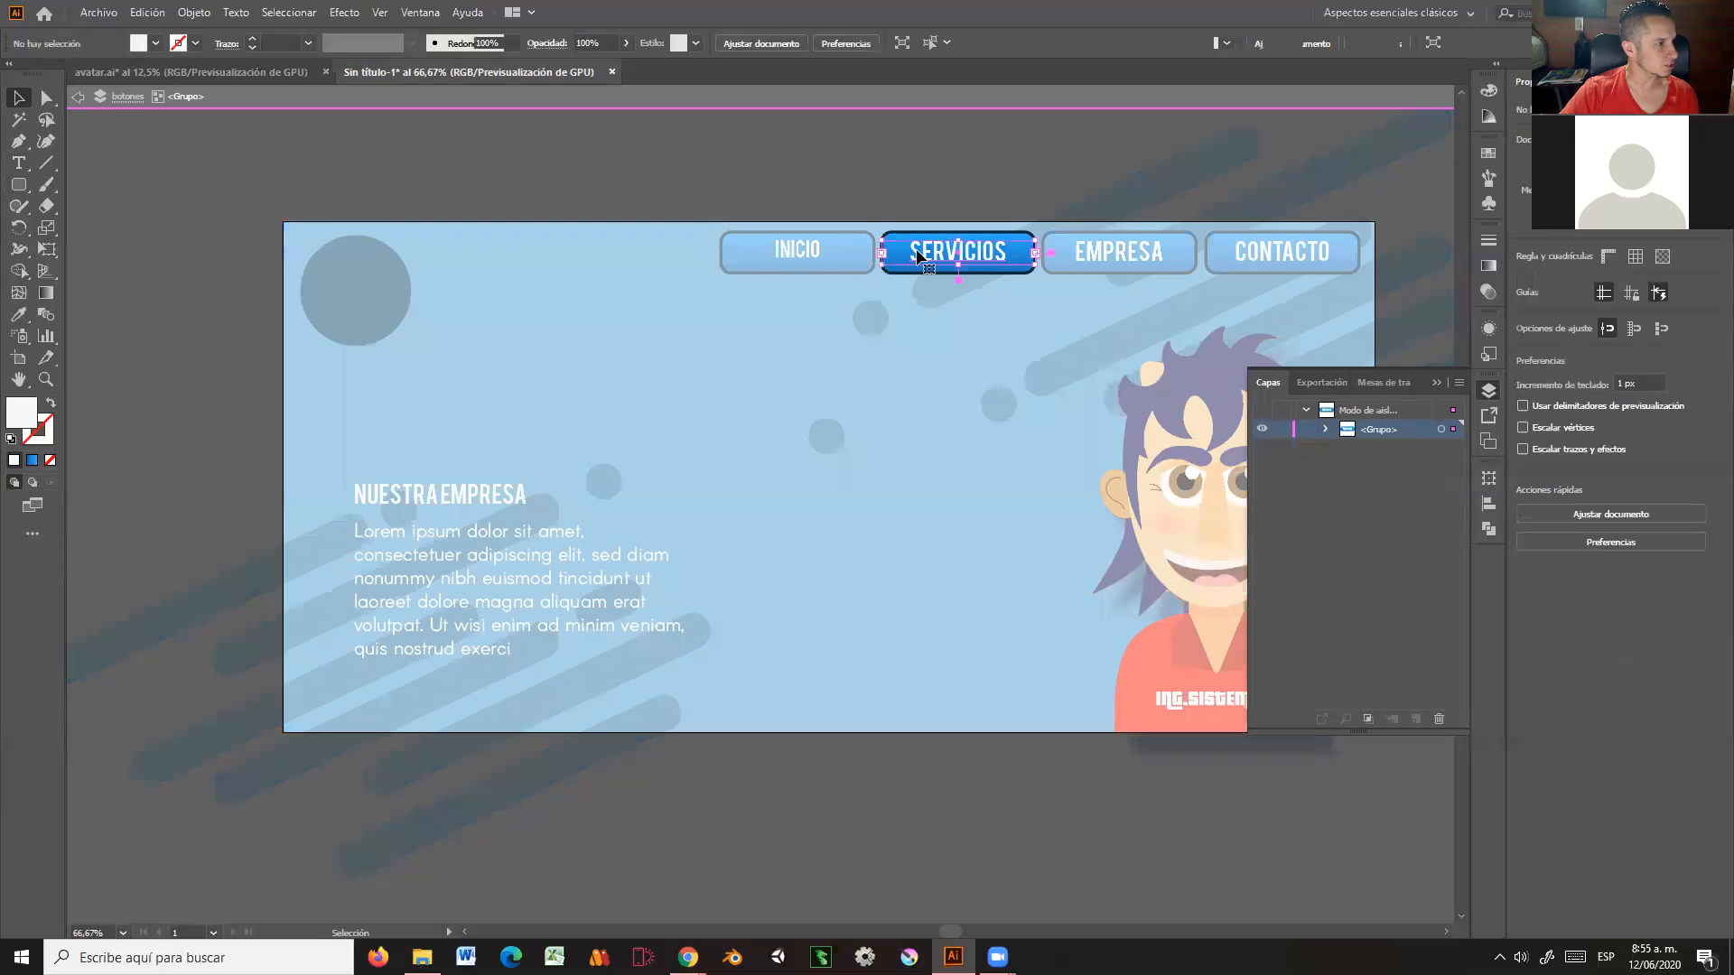
click(20, 314)
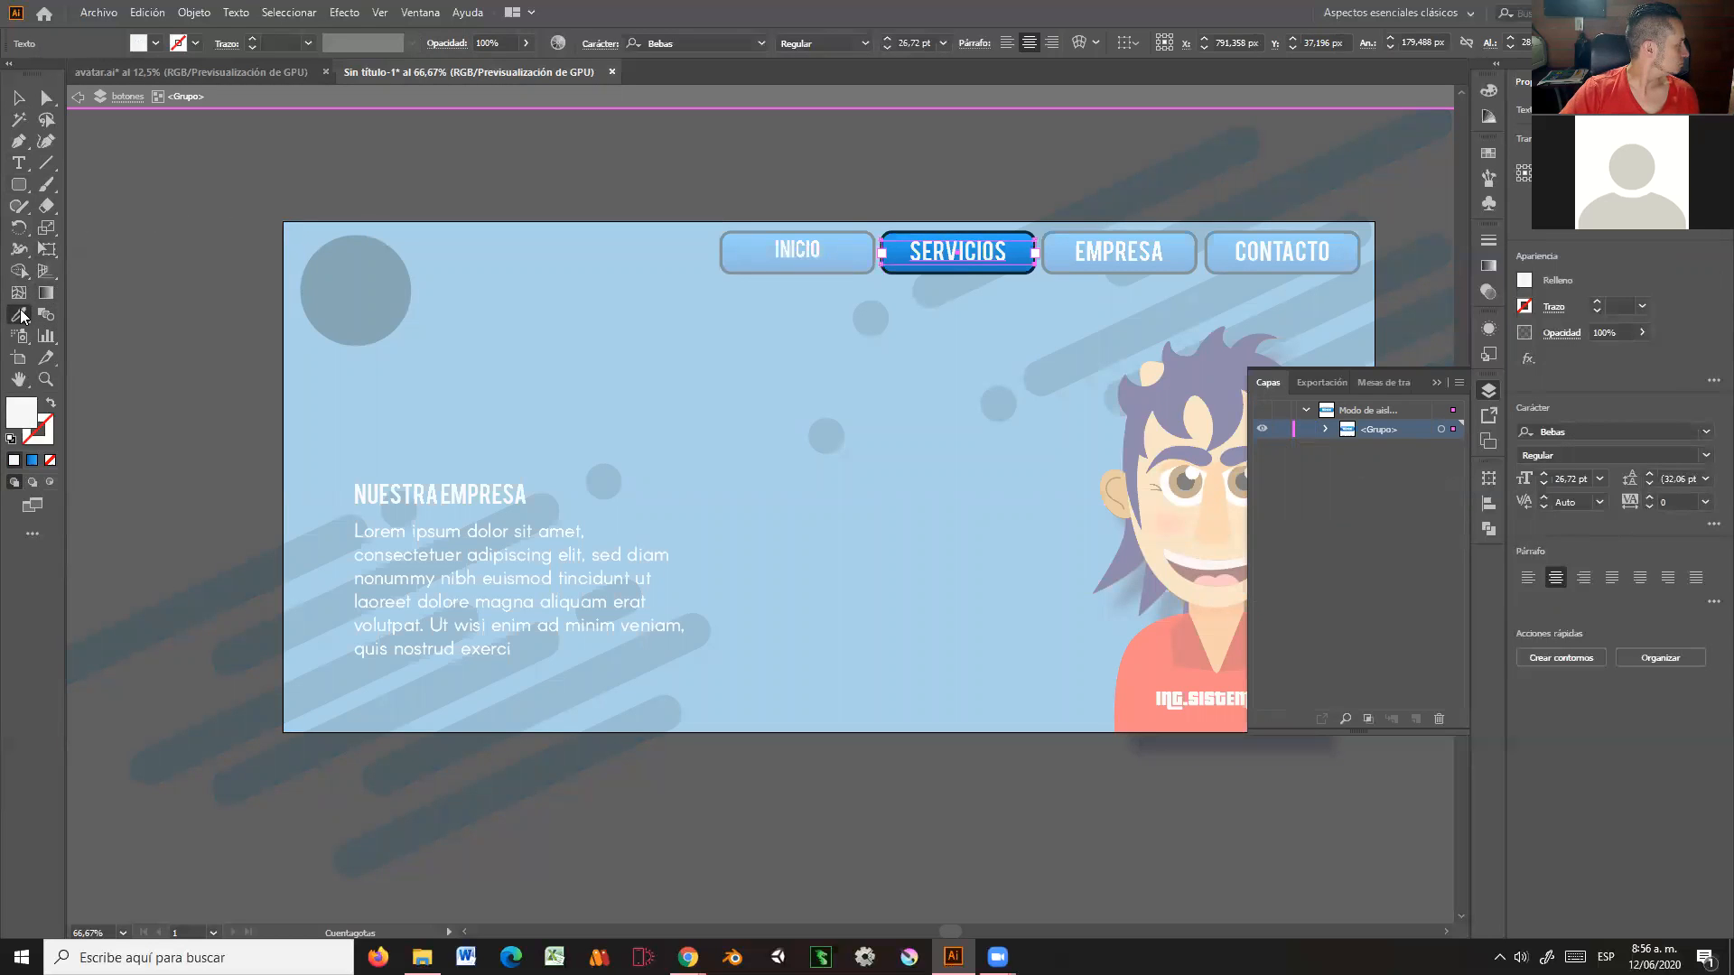
click(788, 242)
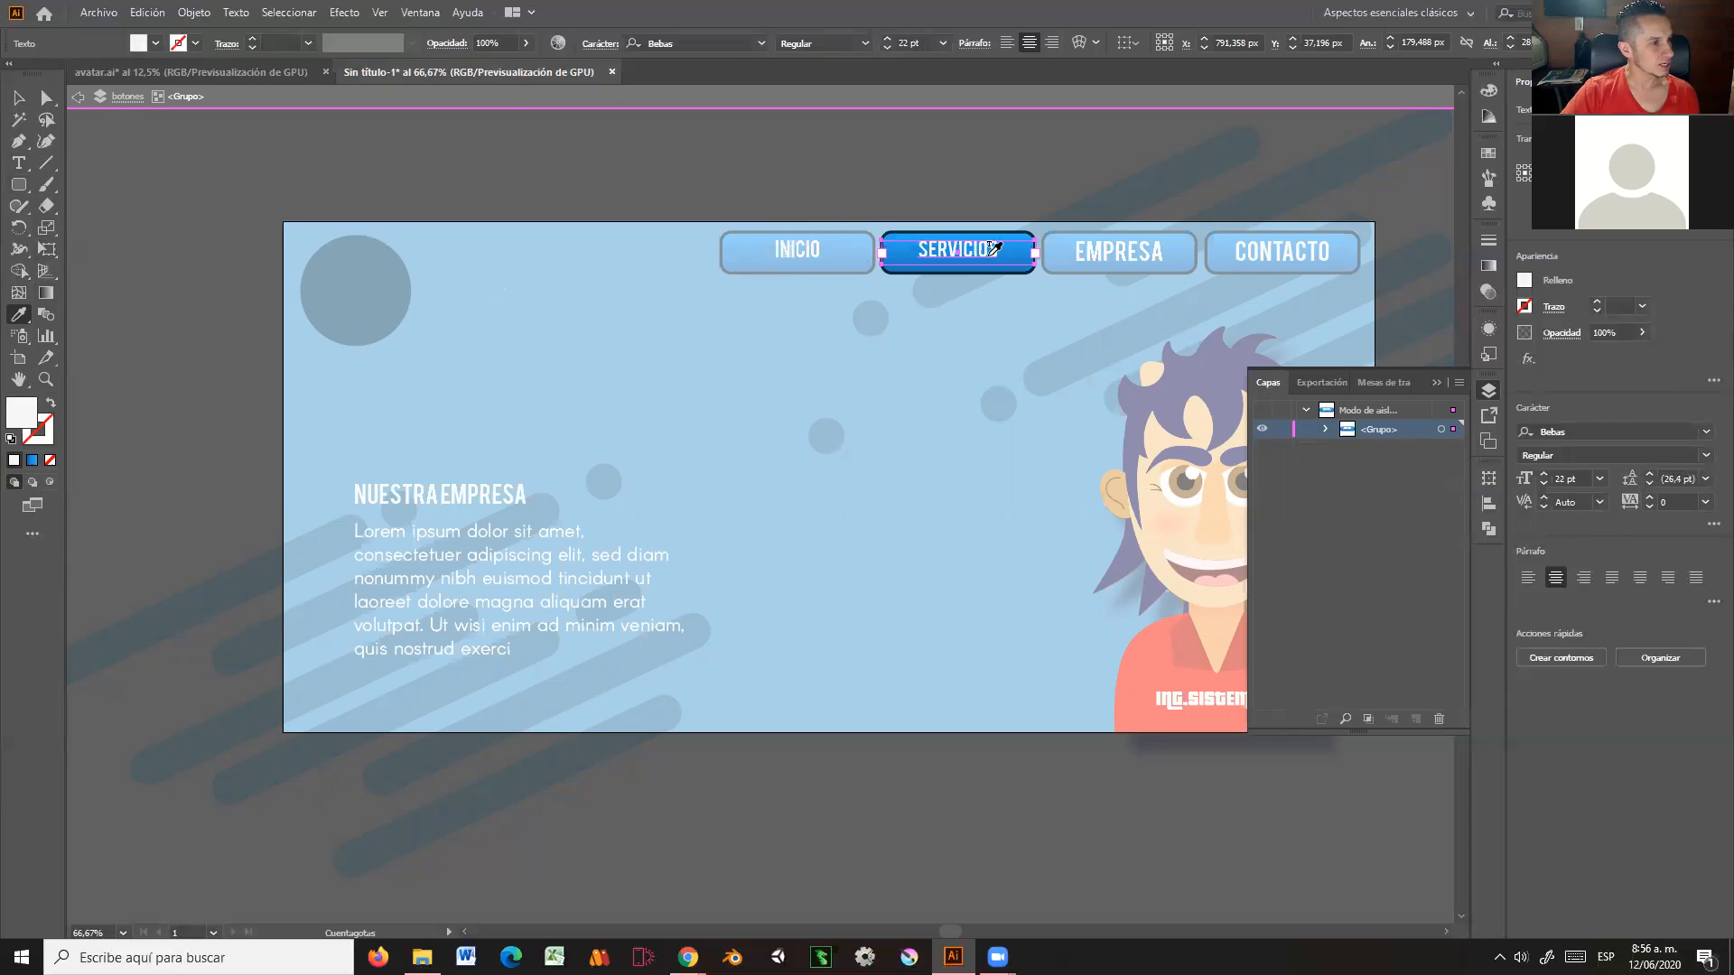
Step: Match the EMPRESA label's text formatting to the 22 pt SERVICIOS label using the Eyedropper
click(18, 97)
double_click(1105, 253)
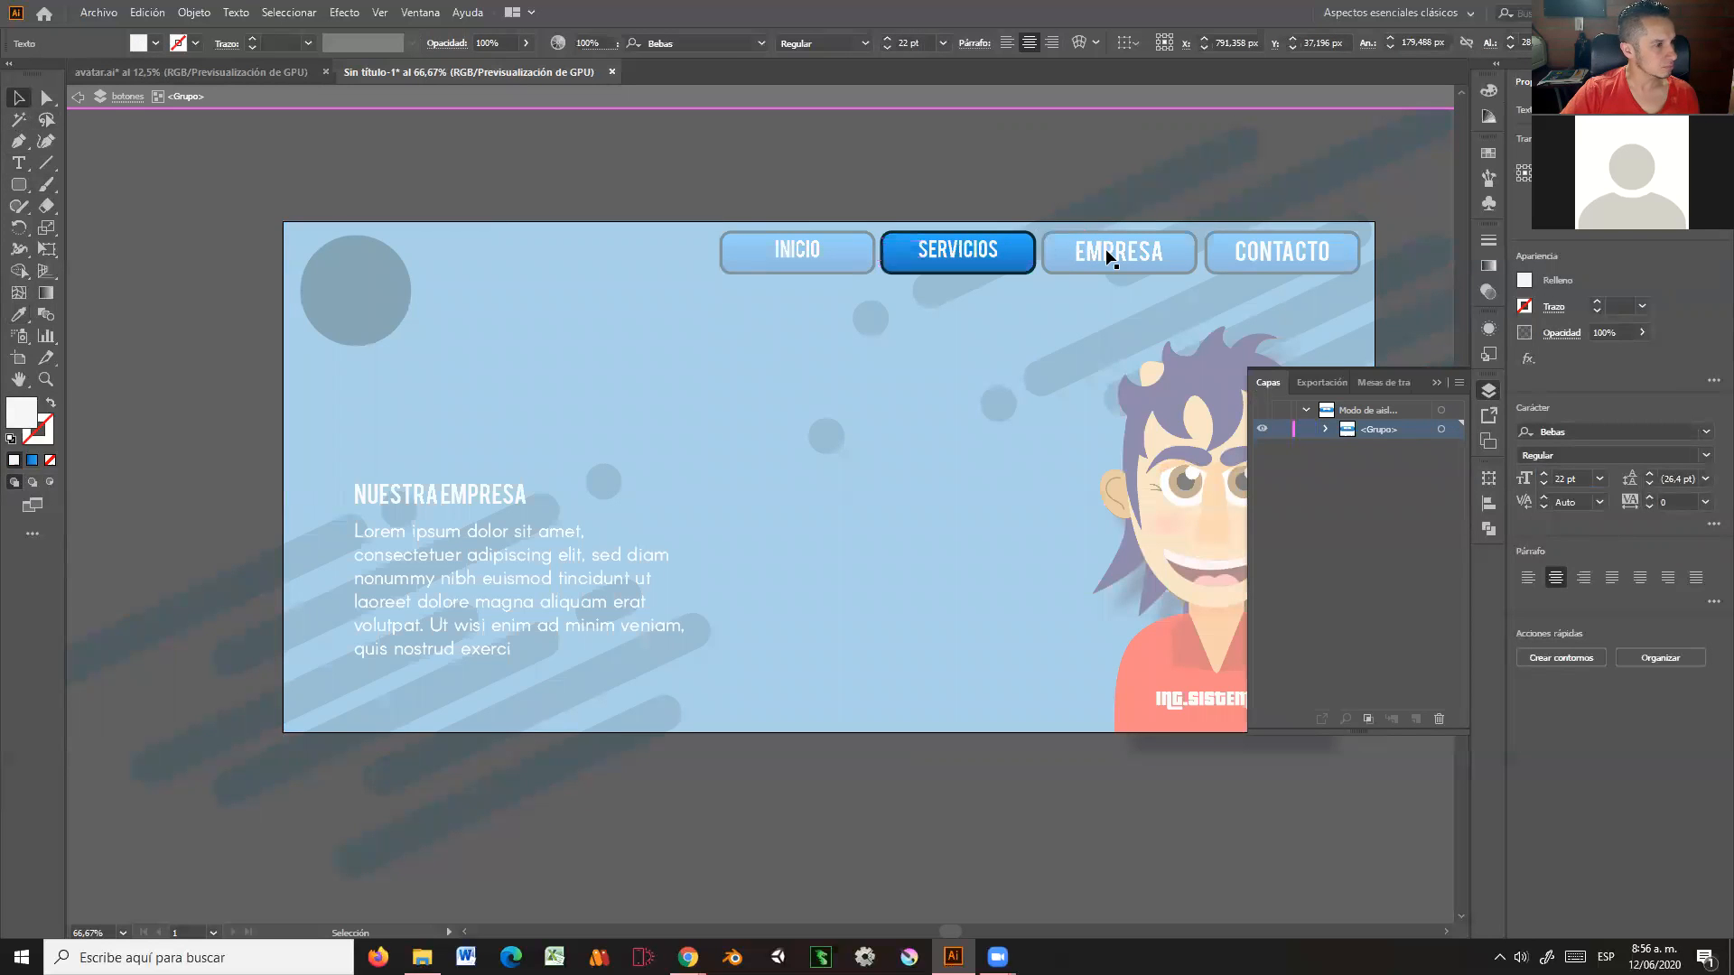
double_click(1109, 256)
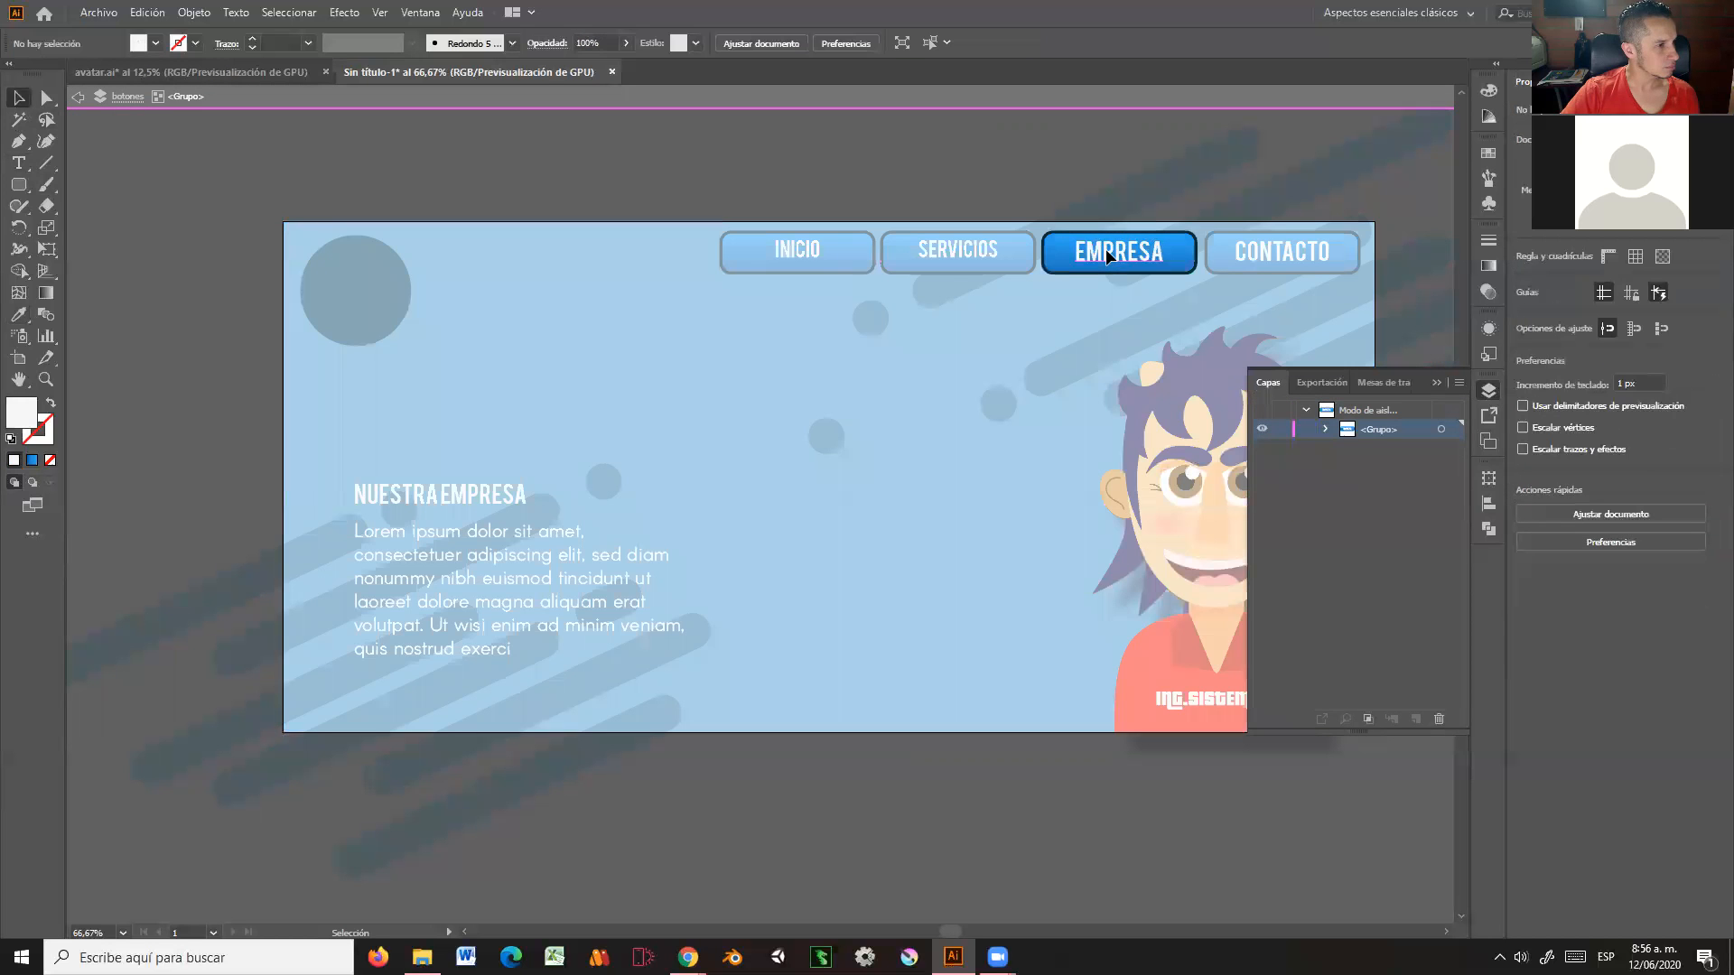
click(18, 314)
click(928, 244)
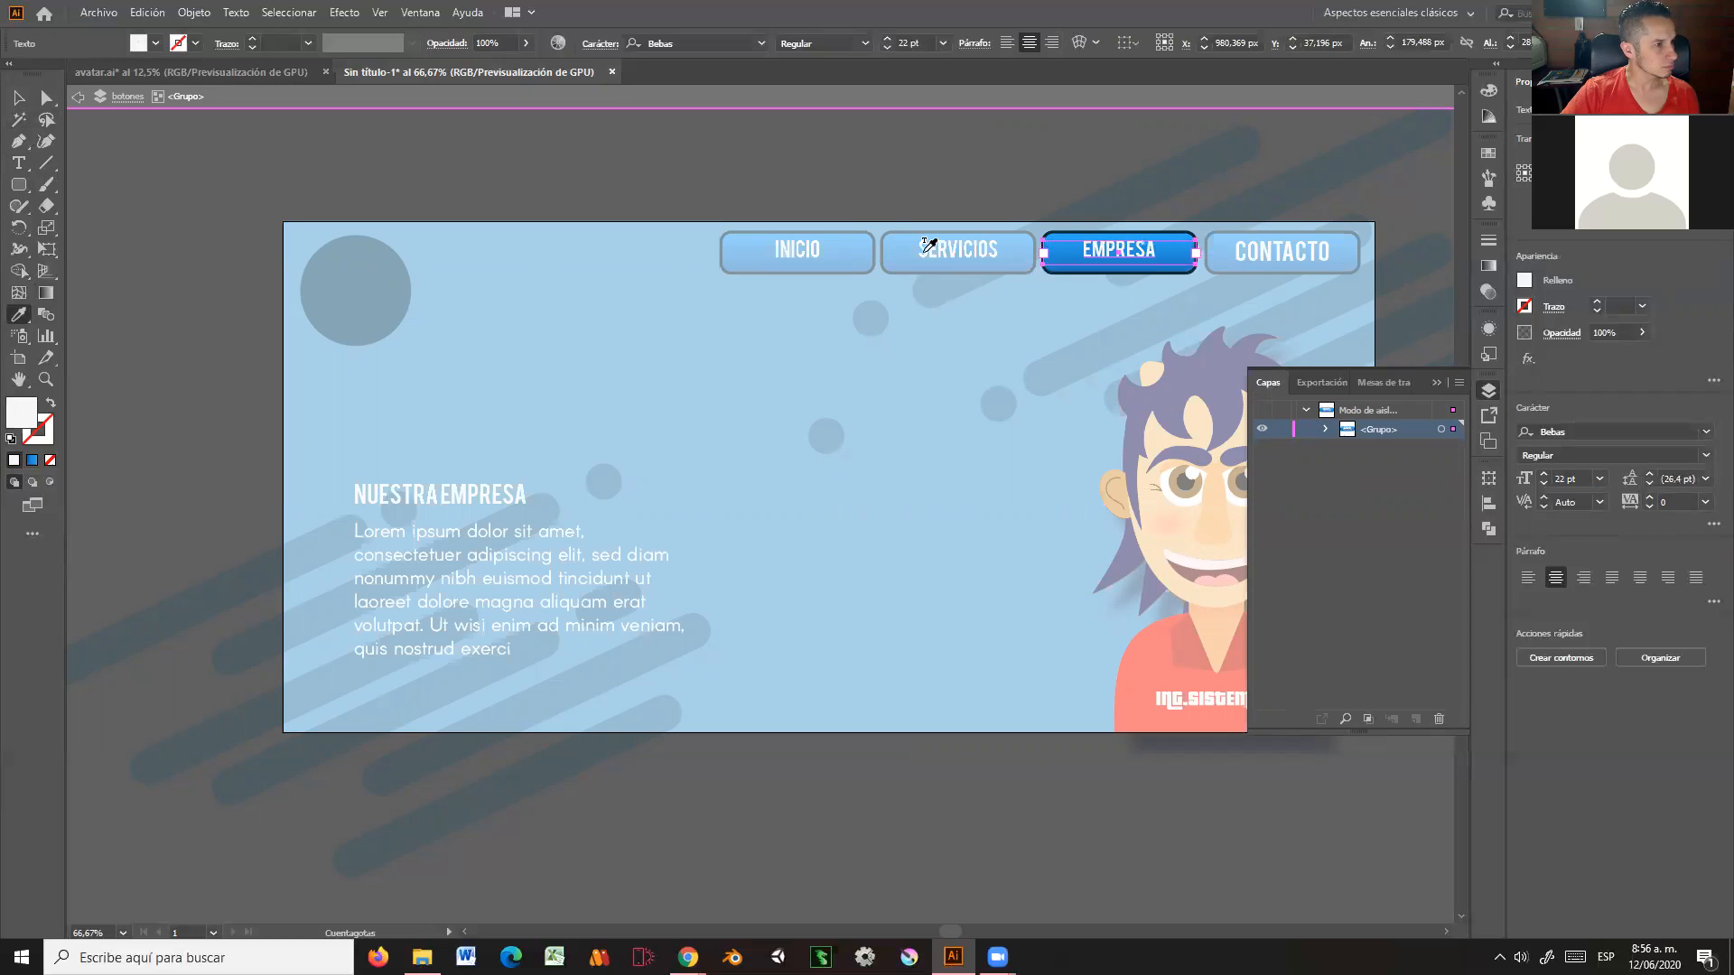
Step: Match the CONTACTO label to INICIO's 22 pt text formatting, then exit group isolation and leave nothing selected
click(18, 96)
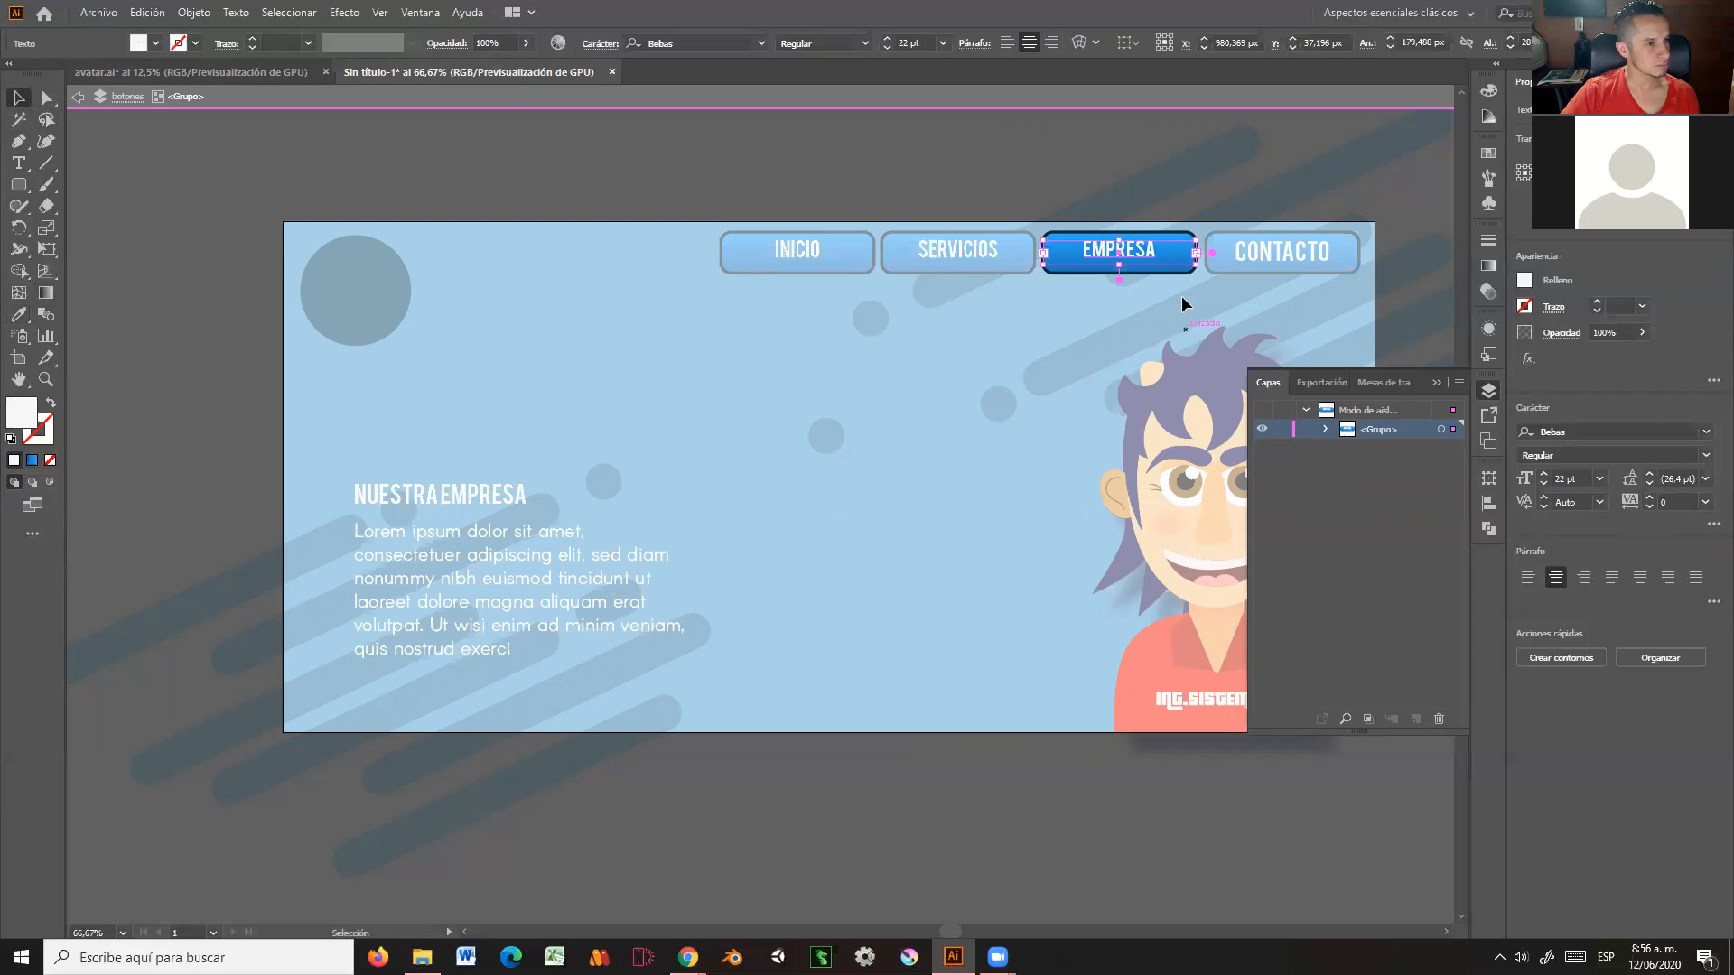
double_click(1238, 253)
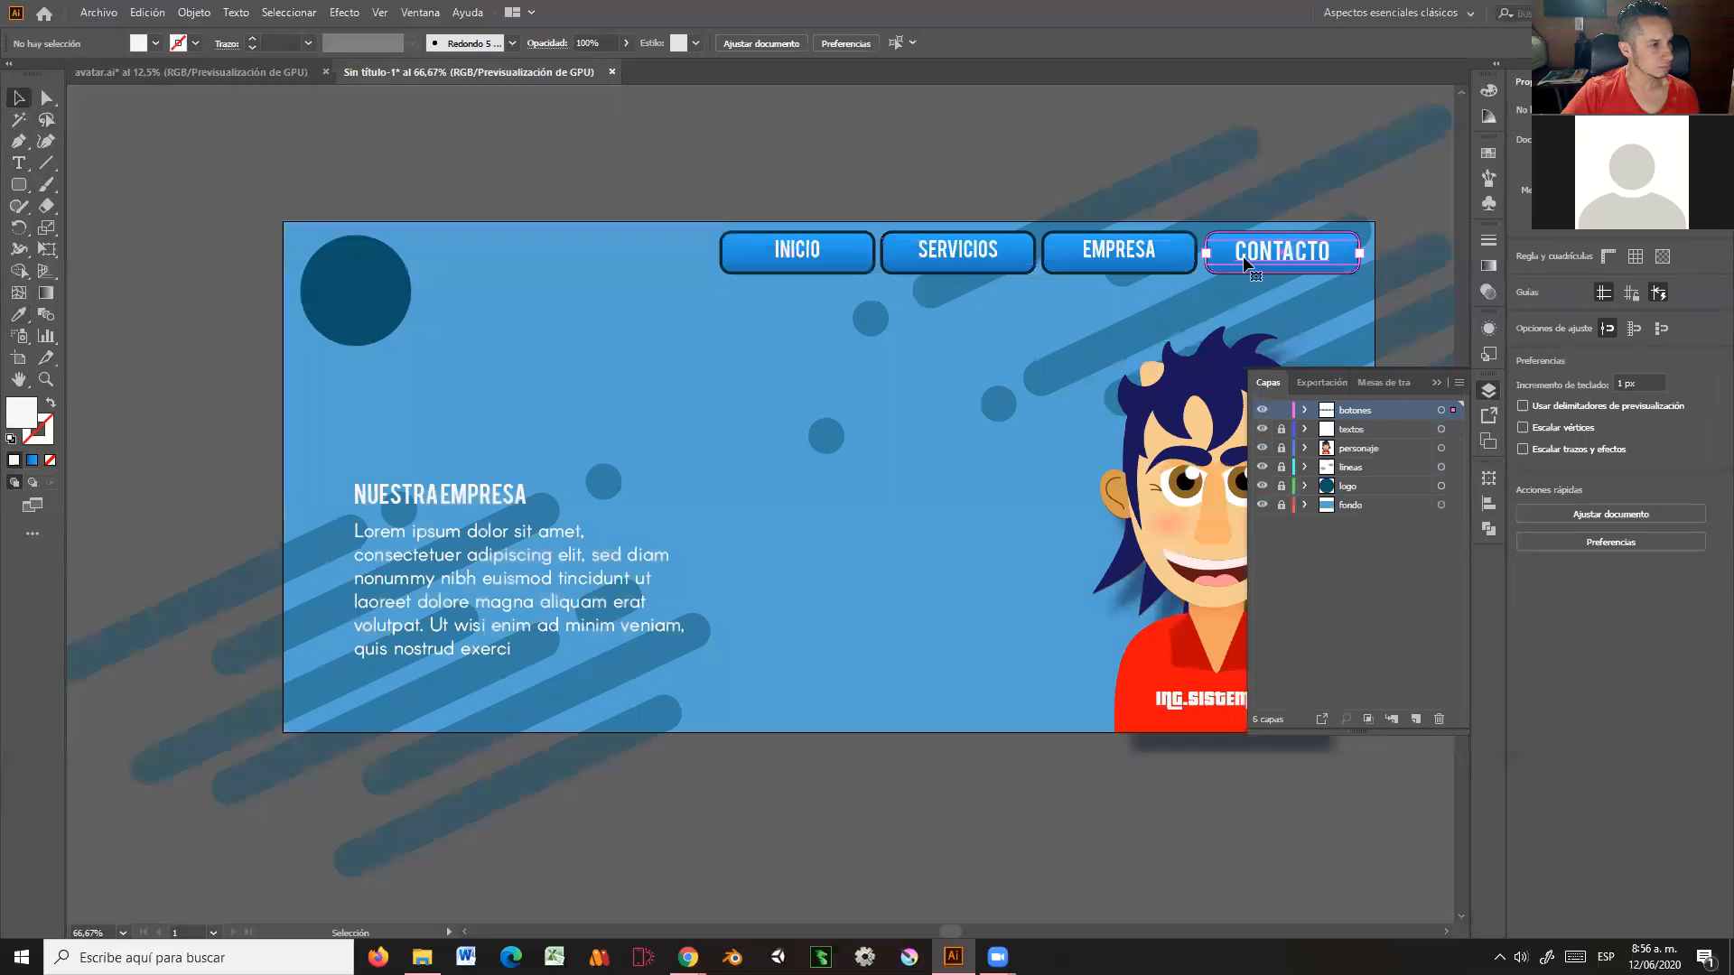
double_click(1243, 257)
click(1244, 261)
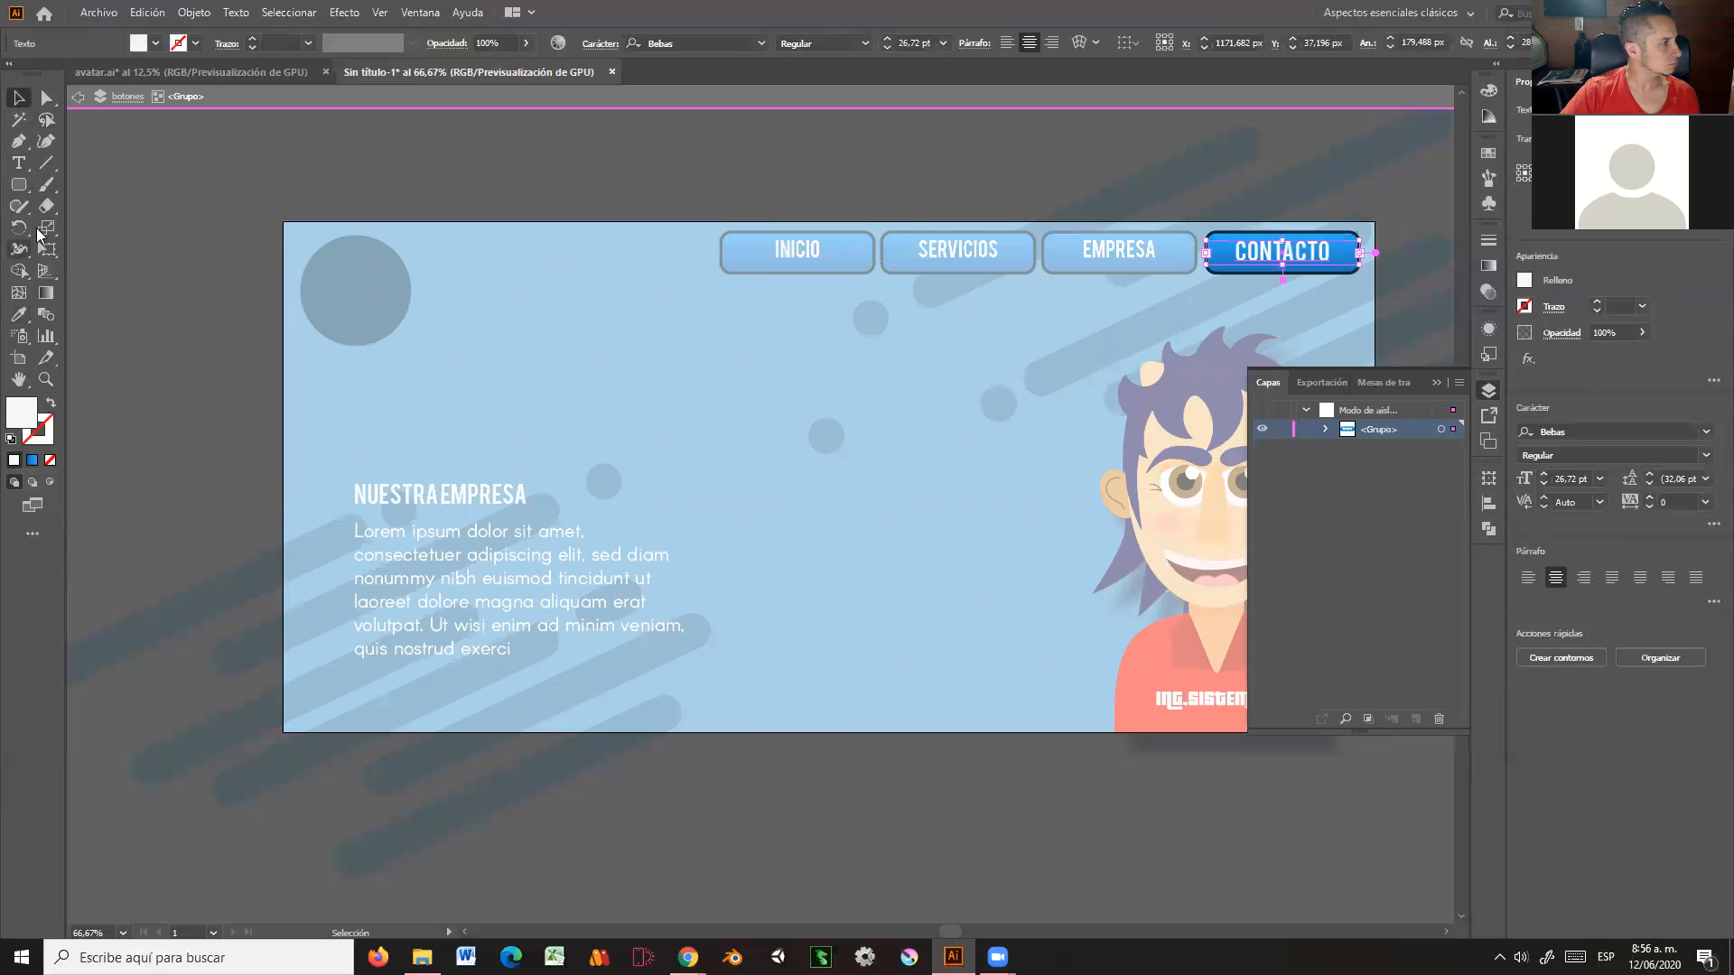
click(18, 314)
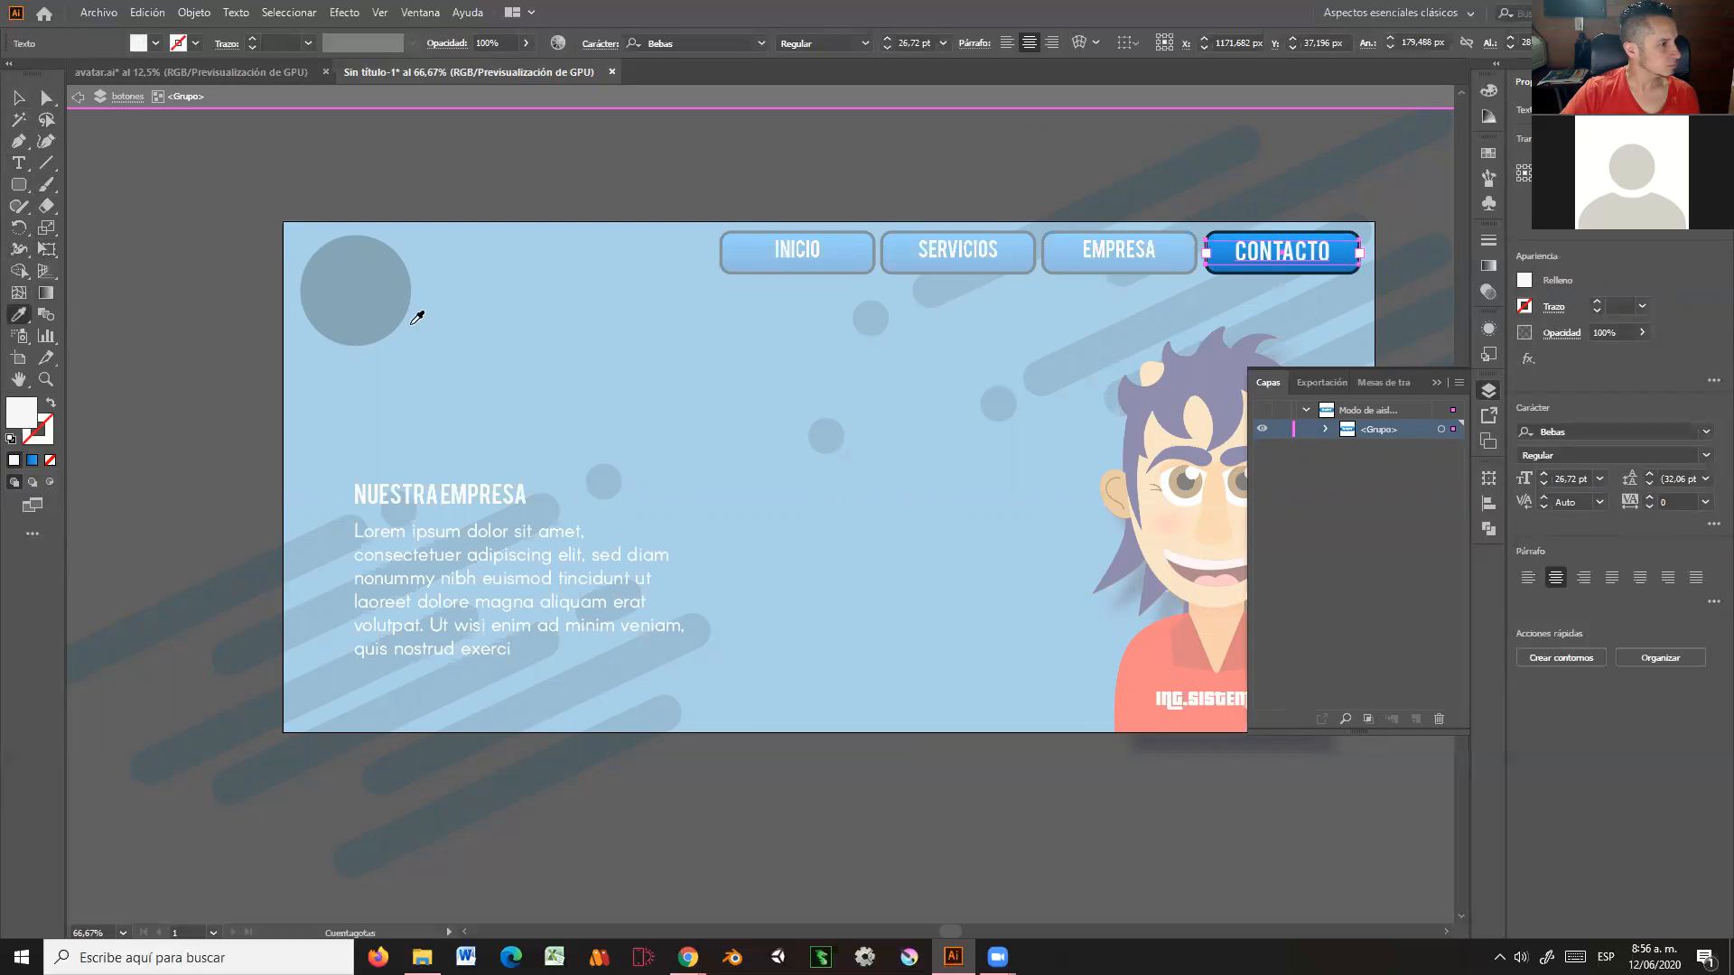
click(774, 249)
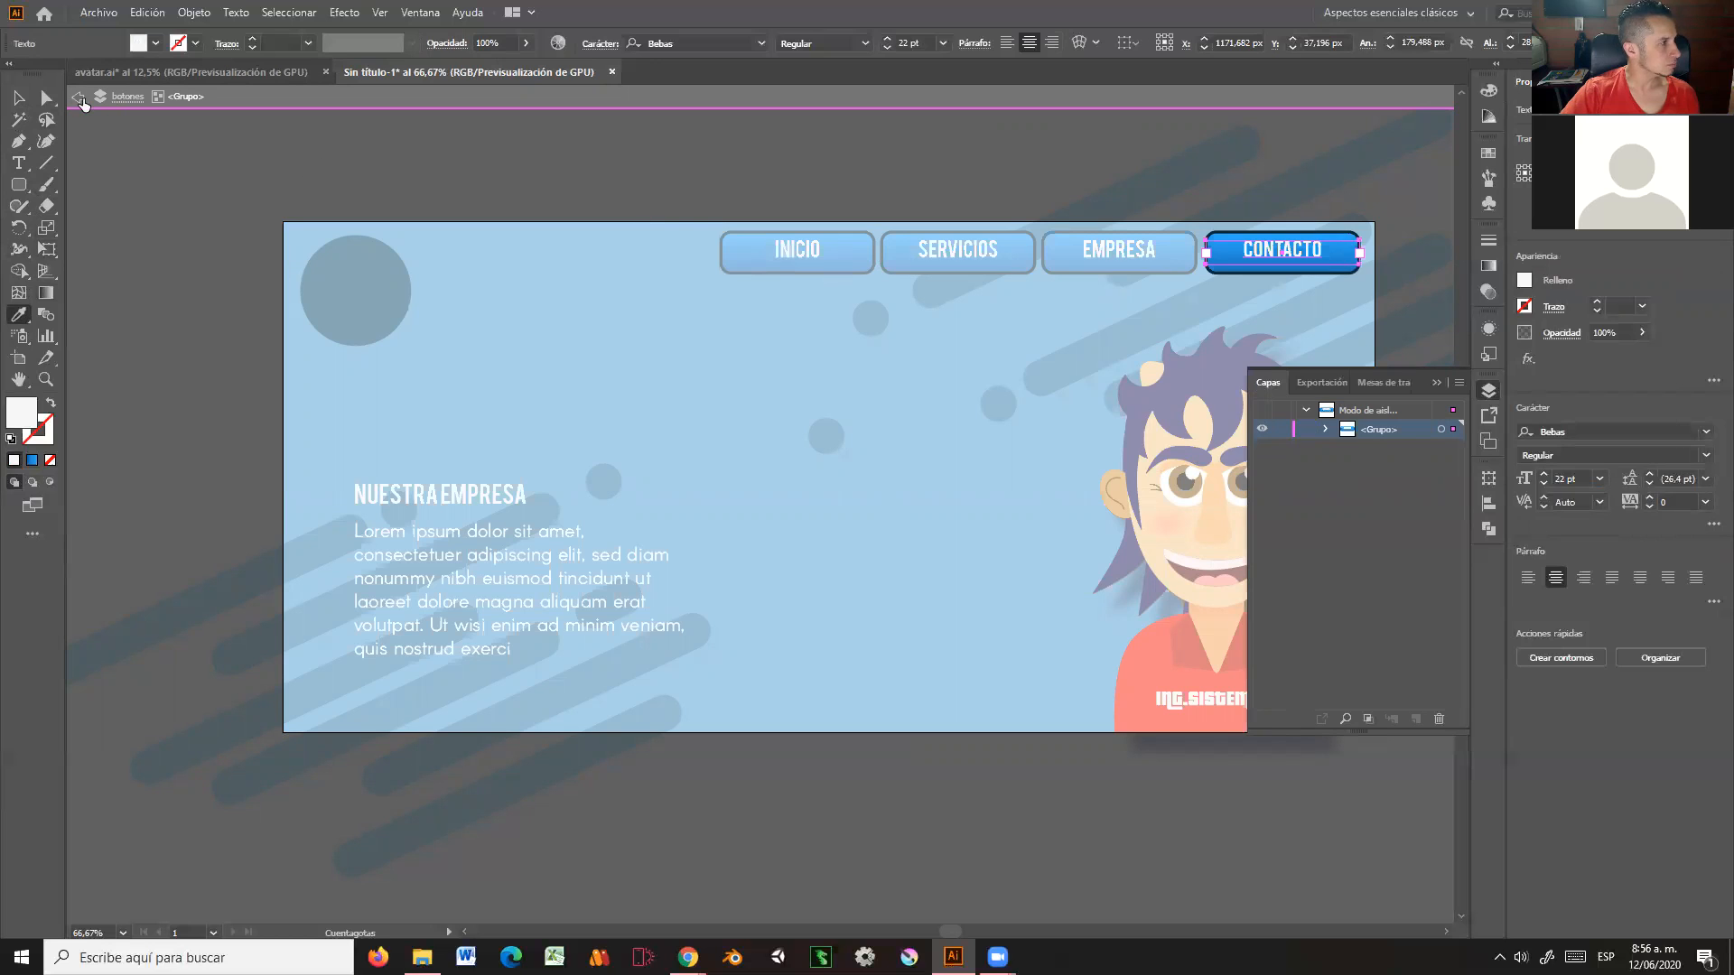
click(78, 99)
click(20, 100)
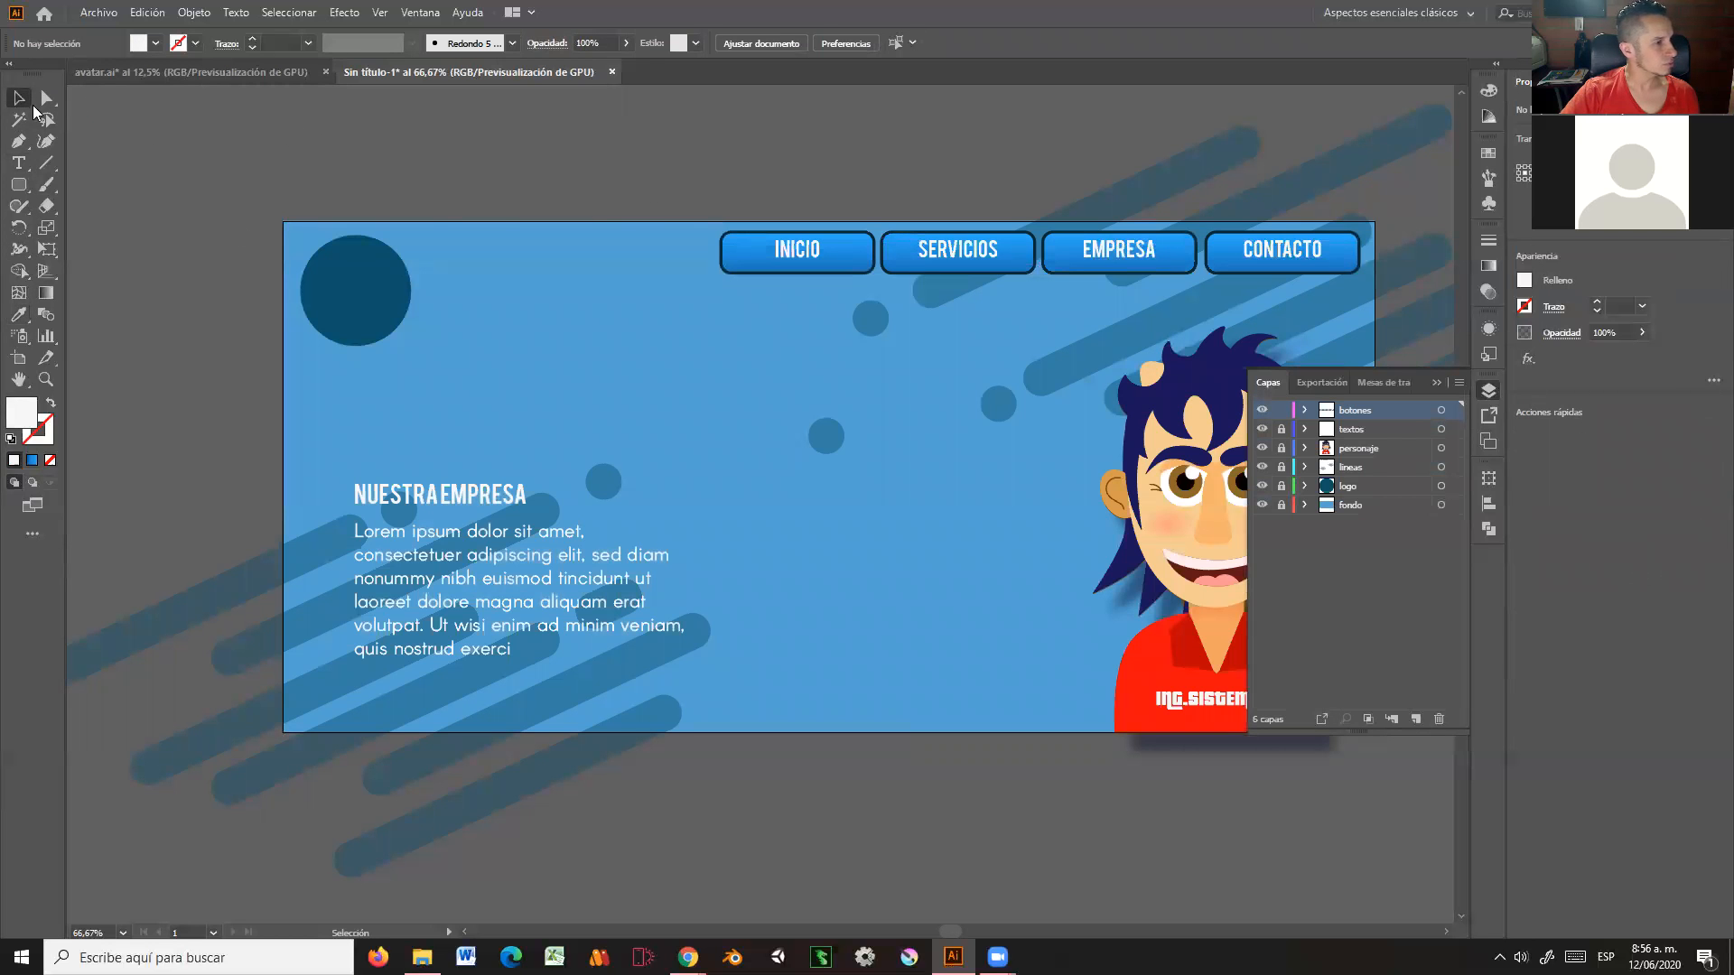
click(807, 257)
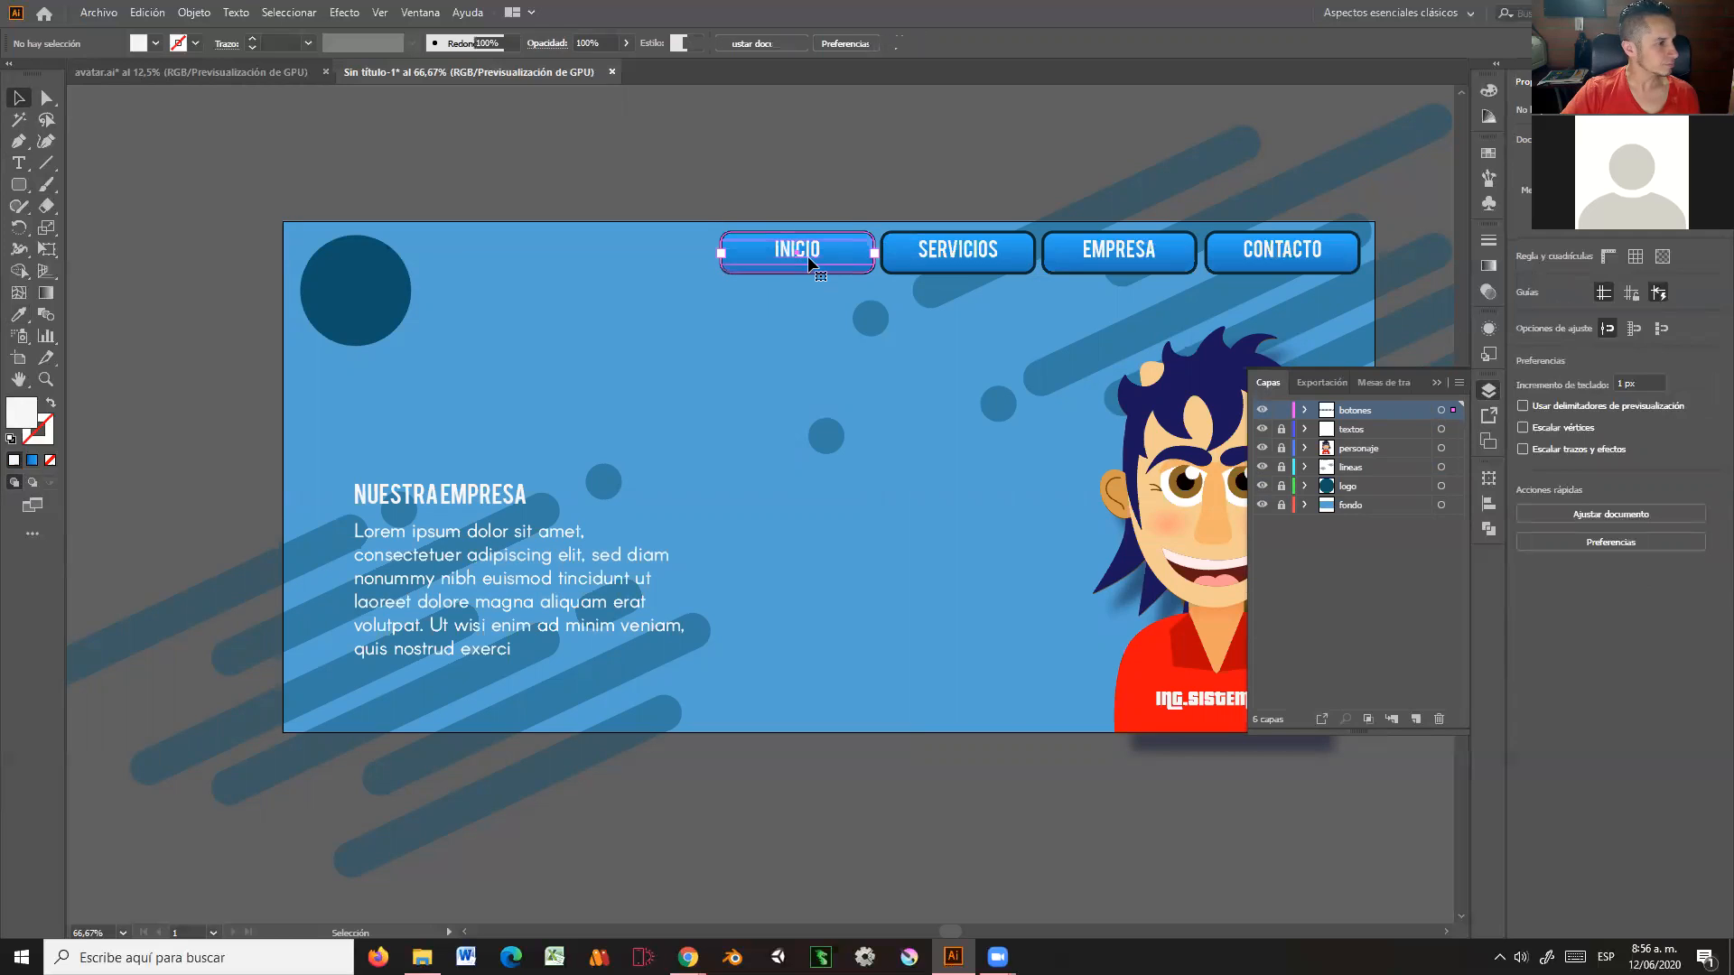
click(652, 184)
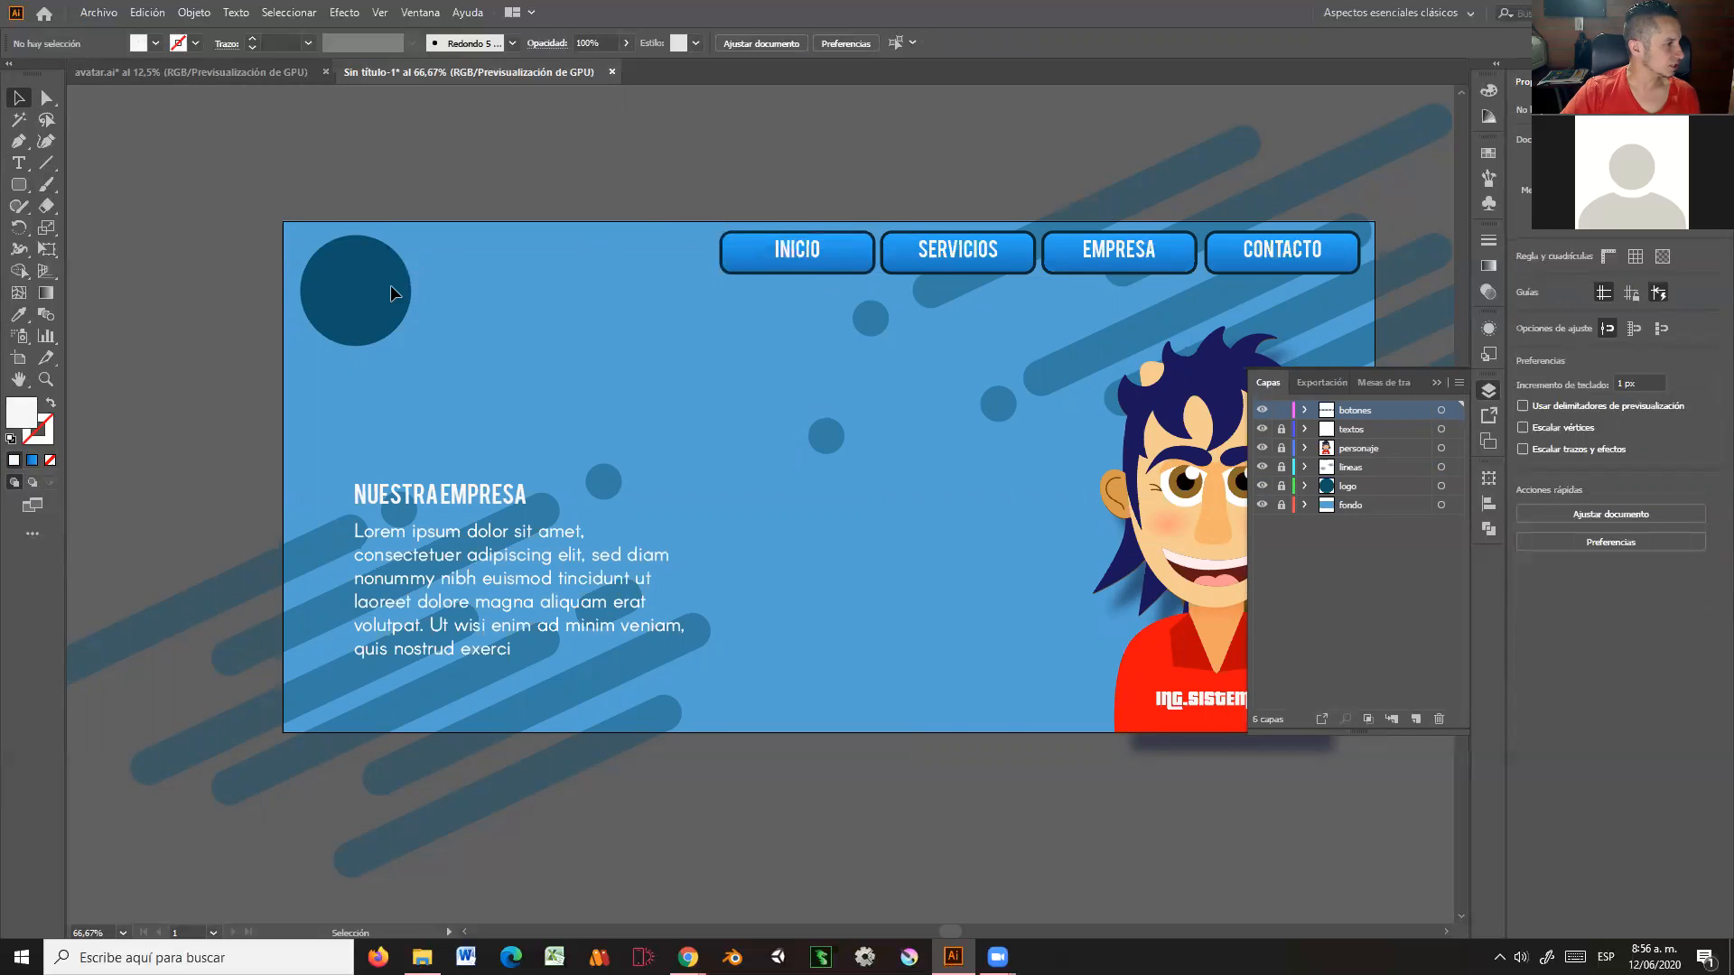
Step: Draw a rectangle about 412 × 309 px over the NUESTRA EMPRESA text block, reaching the artboard's lower edge
click(1436, 382)
drag(1103, 559, 961, 541)
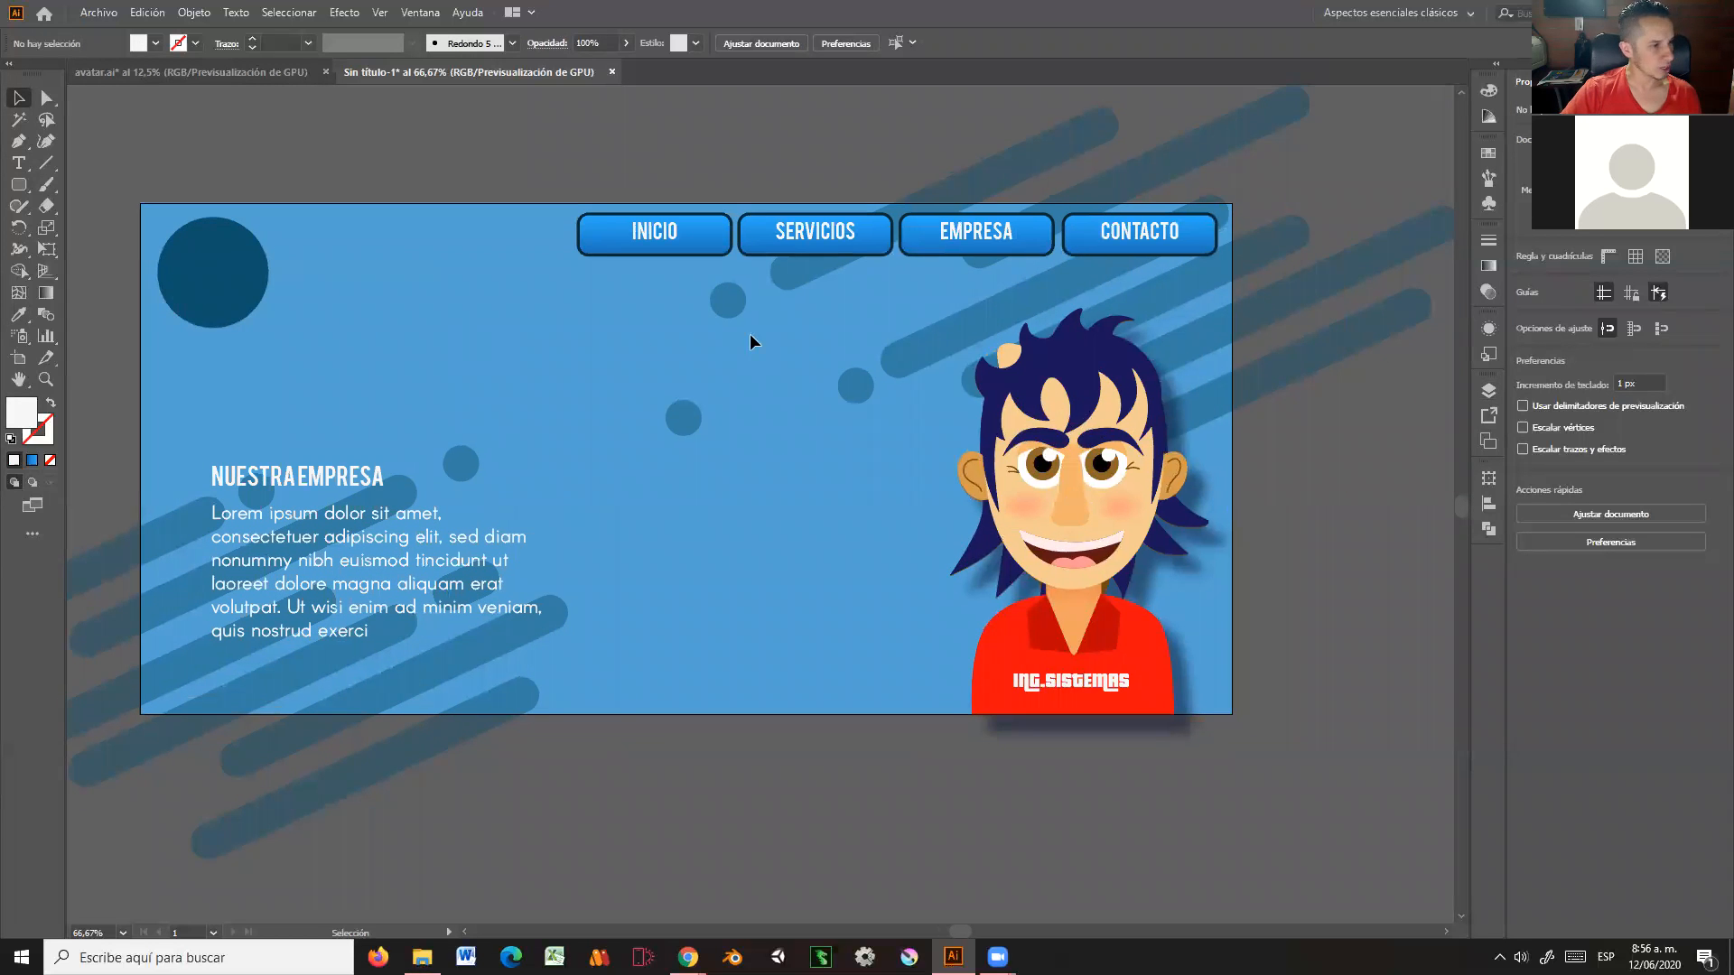
drag(592, 461, 646, 483)
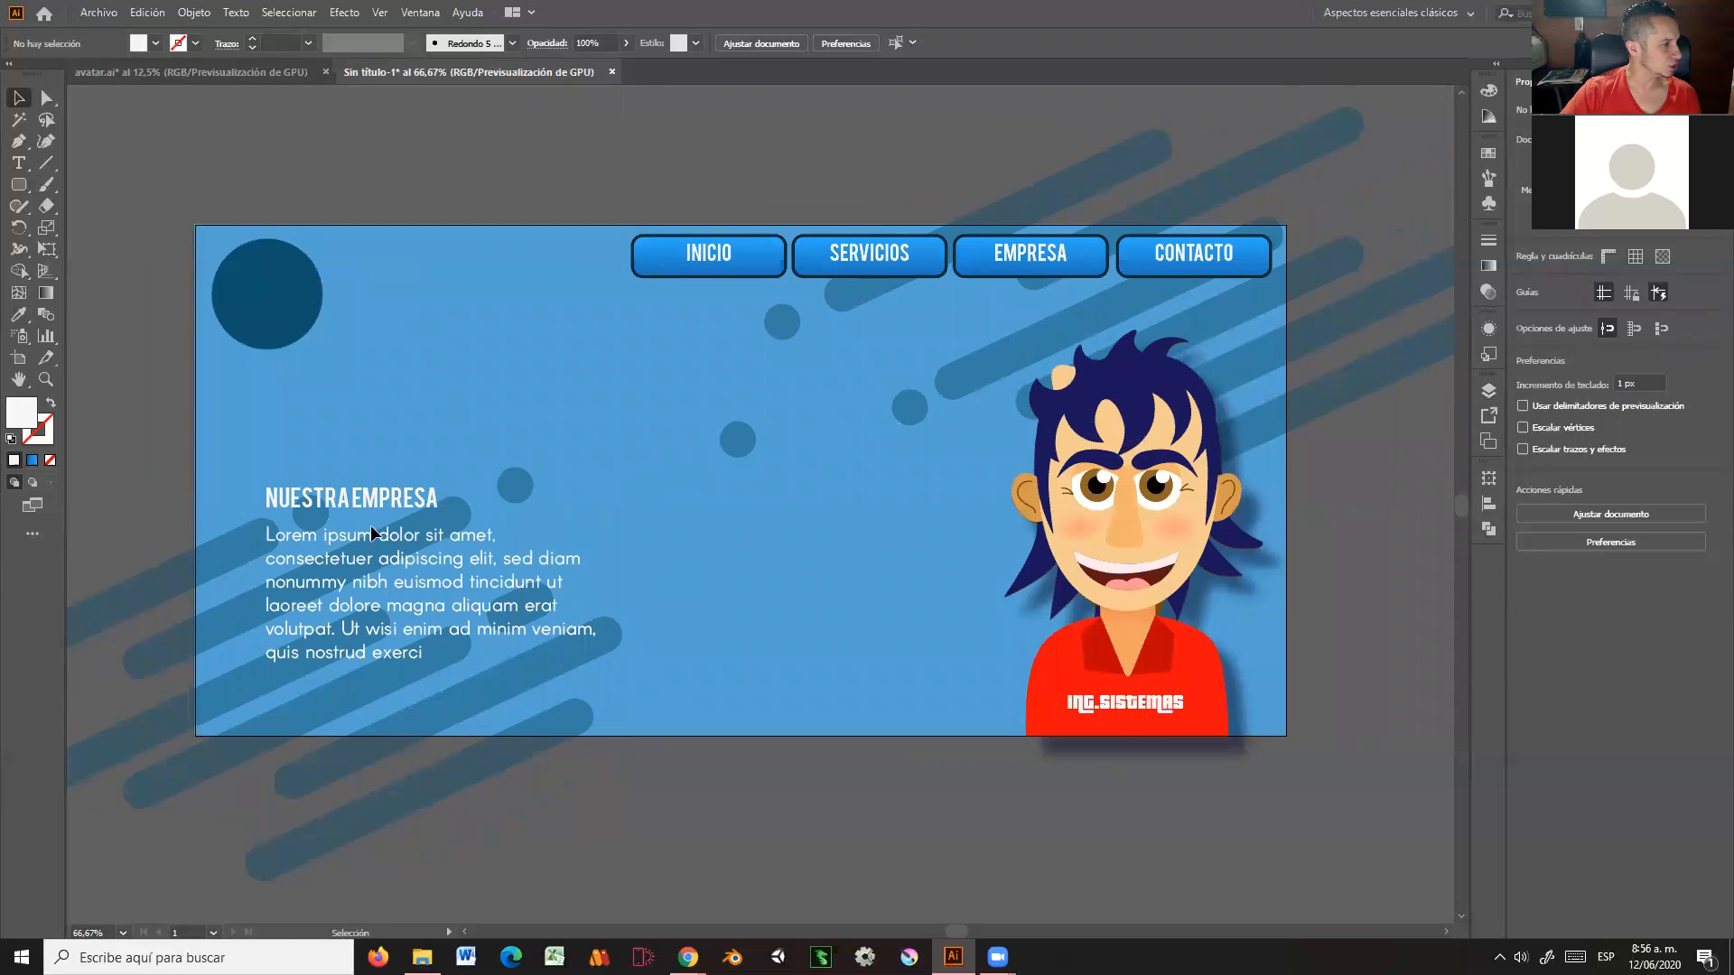
click(19, 190)
drag(19, 194, 72, 186)
mouse_move(252, 472)
mouse_down()
mouse_move(431, 631)
mouse_move(563, 648)
mouse_move(602, 680)
mouse_move(599, 644)
mouse_move(605, 734)
mouse_up()
click(18, 98)
Step: Fill the rectangle over the NUESTRA EMPRESA text with pure black
click(154, 44)
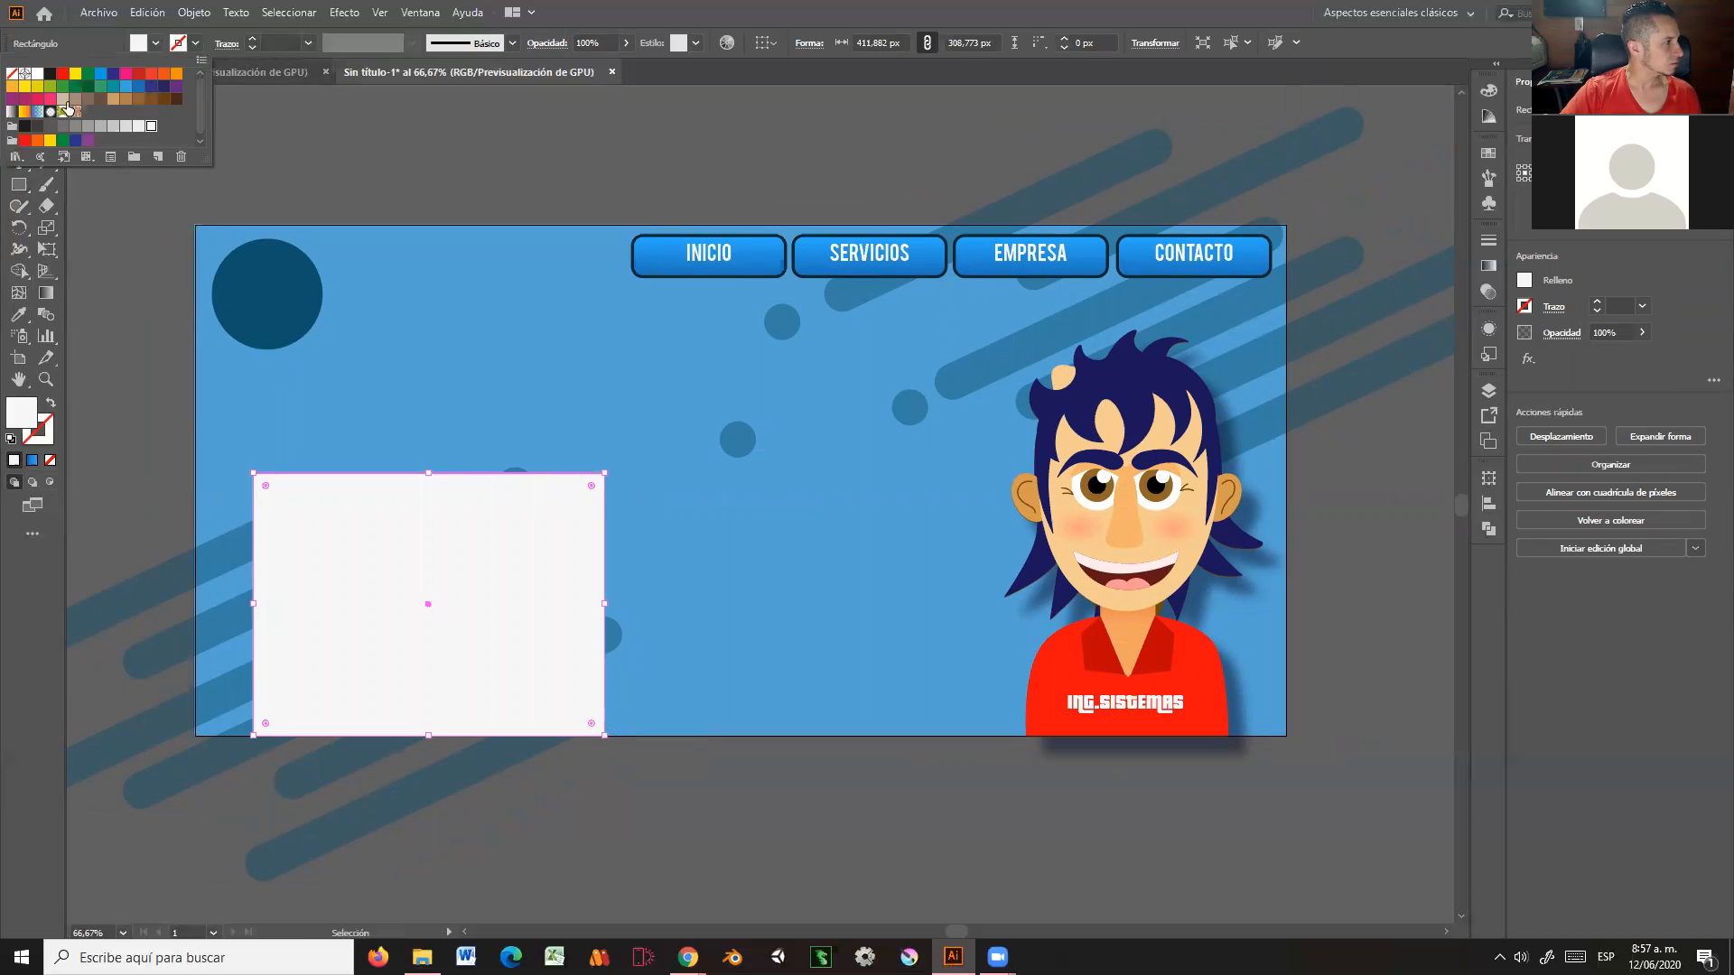
click(24, 127)
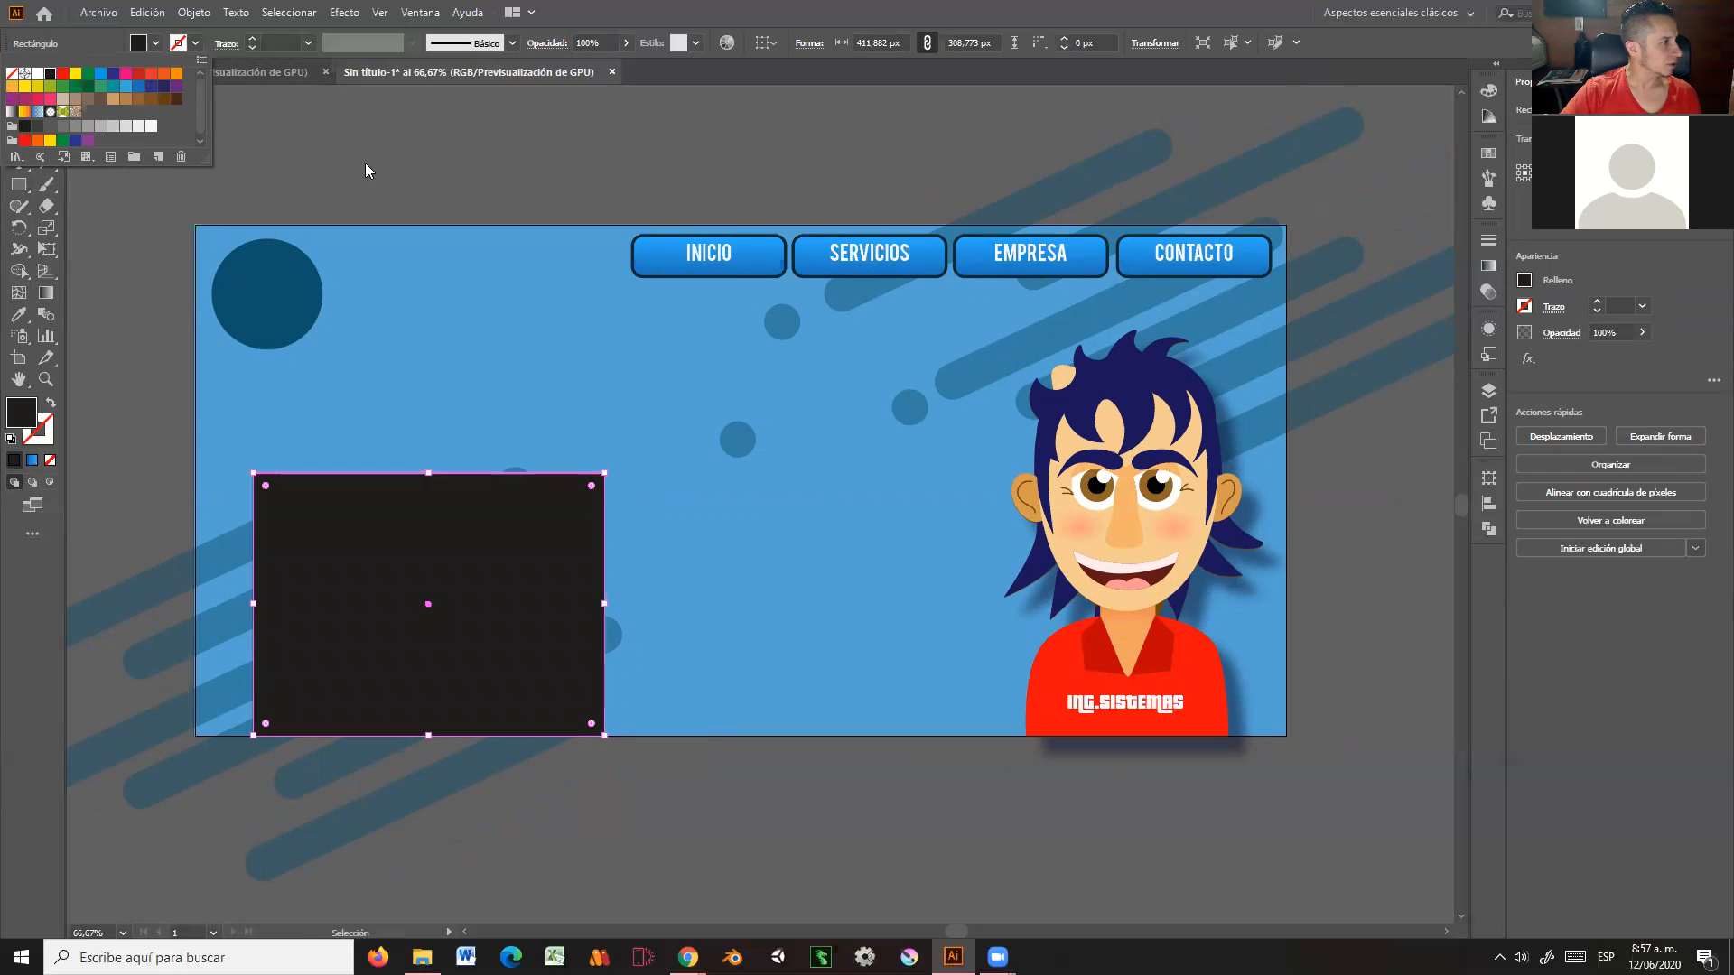
double_click(20, 420)
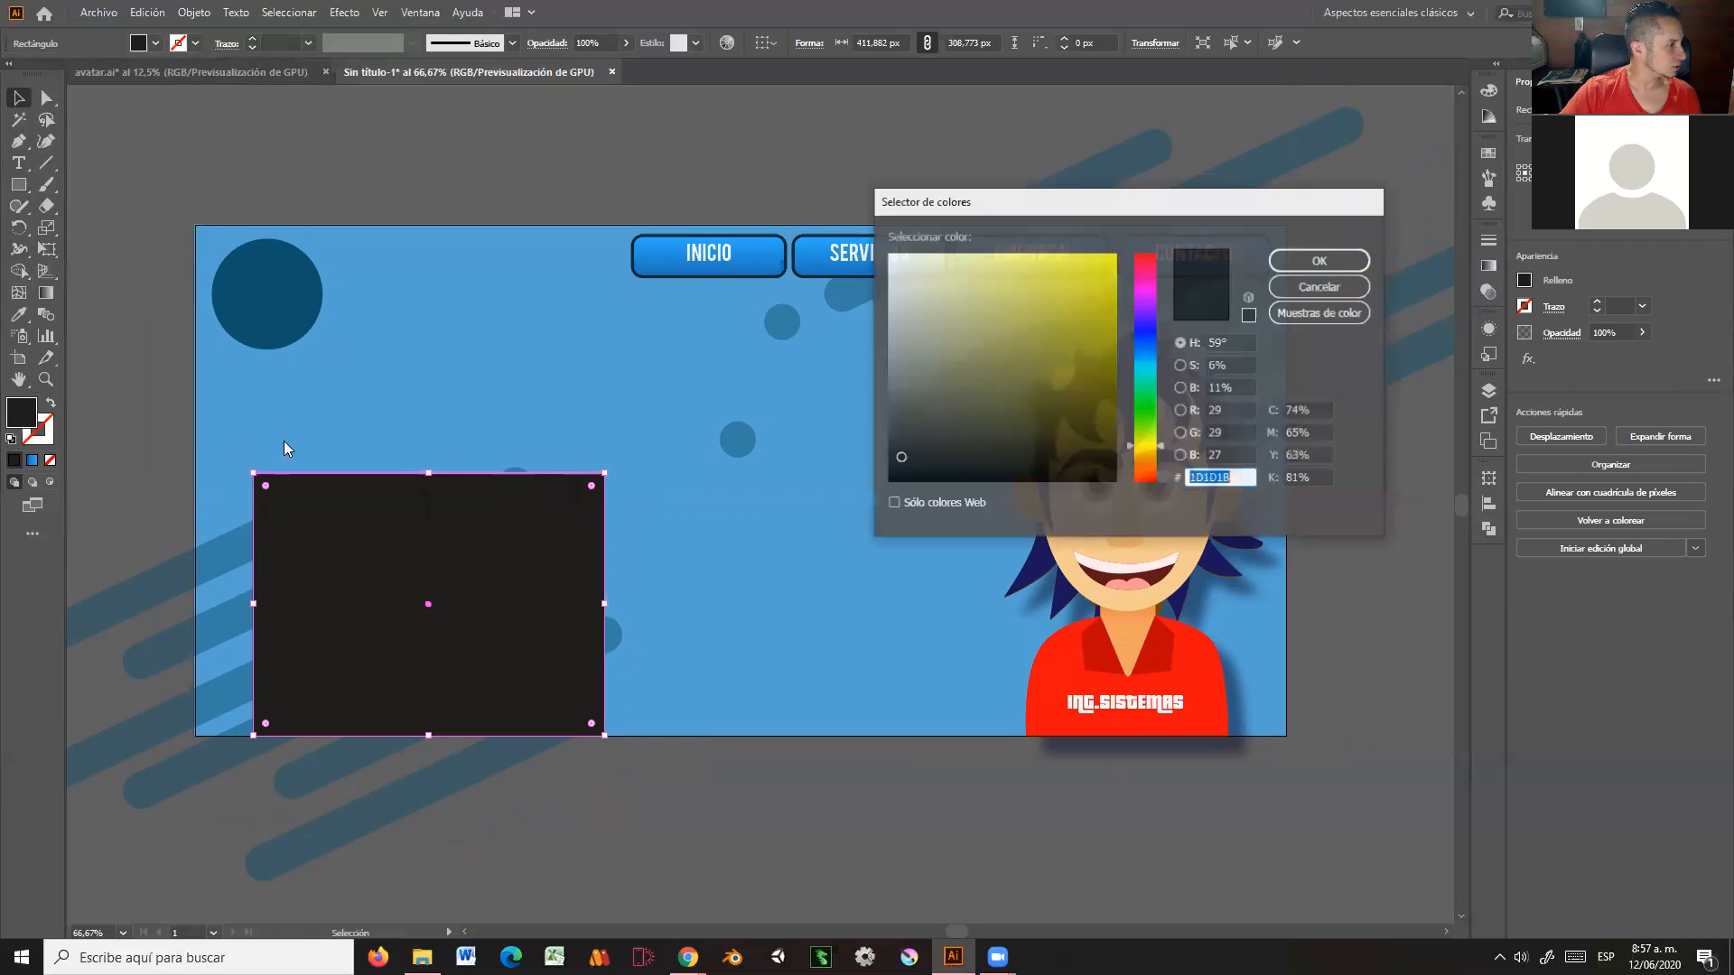
drag(950, 459, 887, 483)
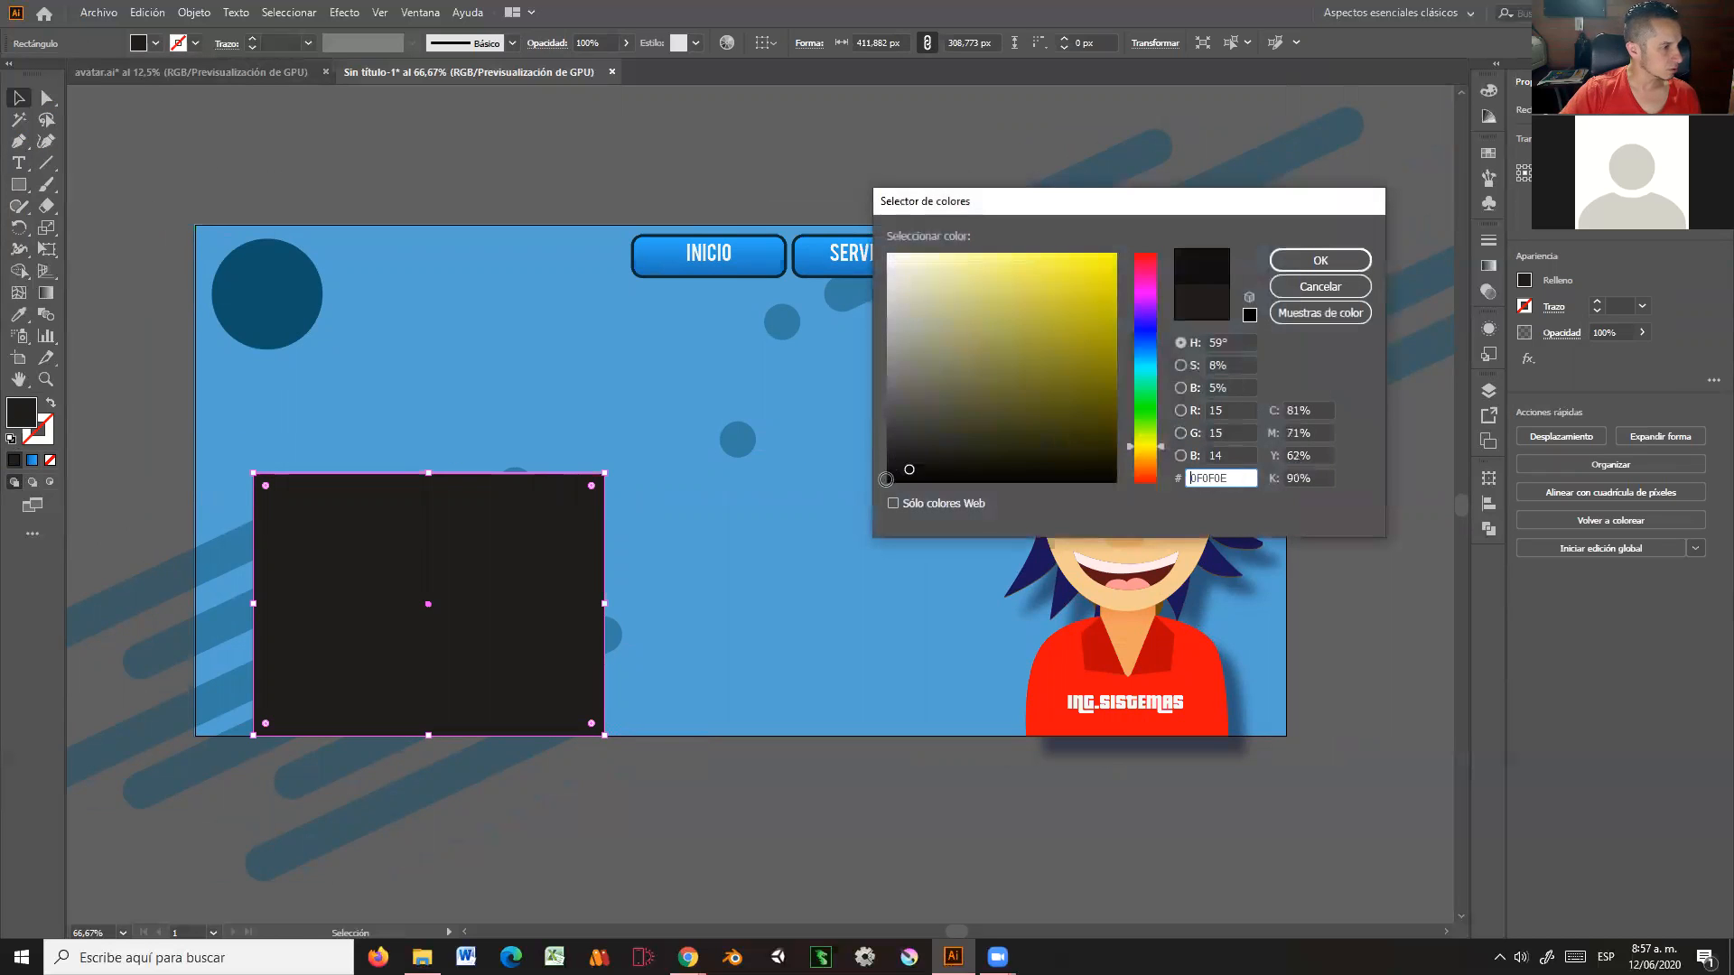
click(1310, 260)
Step: Lower the black rectangle's opacity to 51% and deselect it
click(1644, 333)
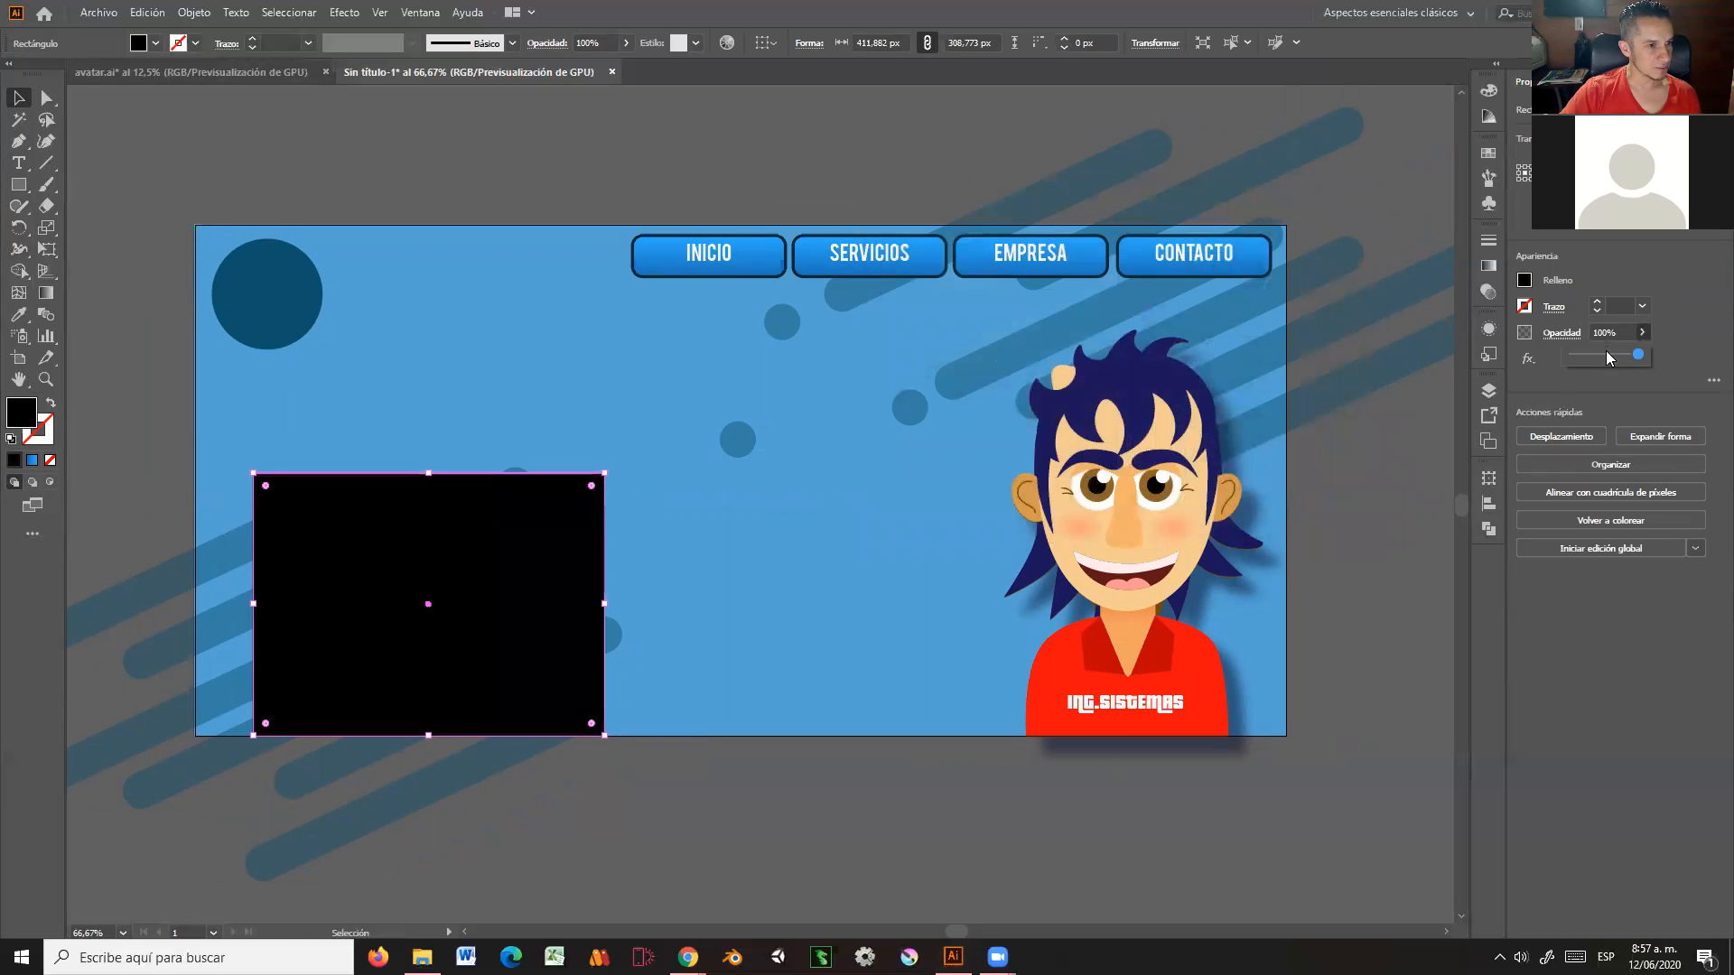
click(1605, 356)
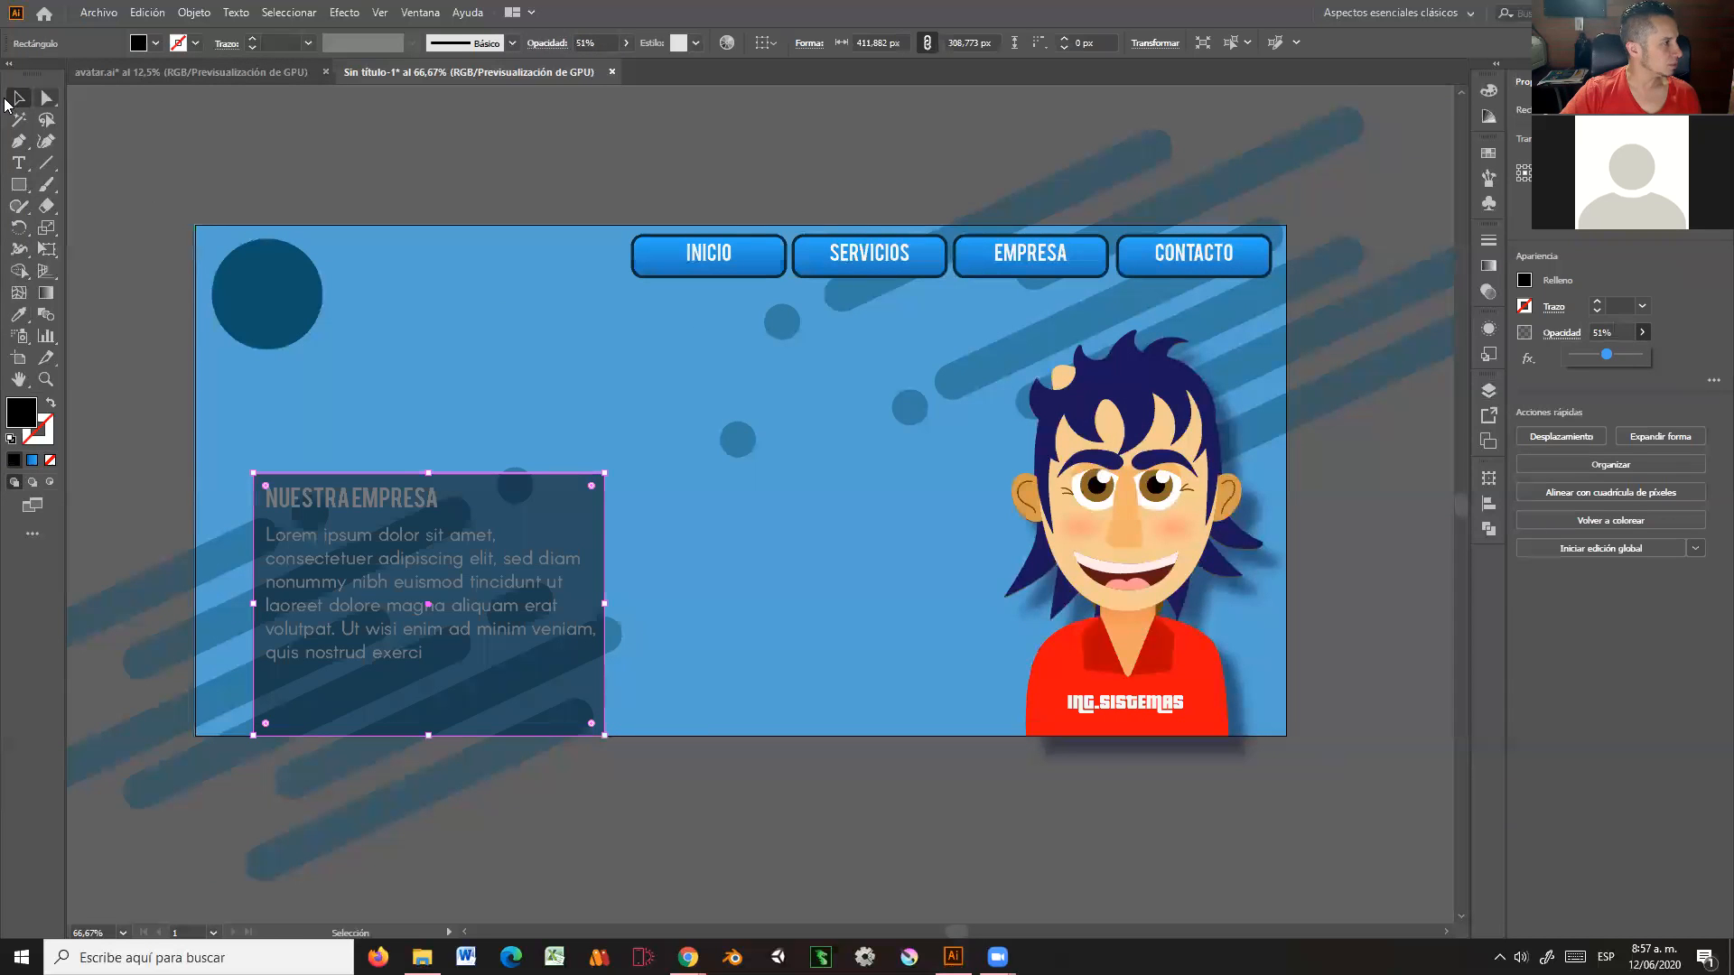
click(181, 132)
Step: Cut the translucent rectangle and create a layer named reseva between the textos and personaje layers
click(567, 525)
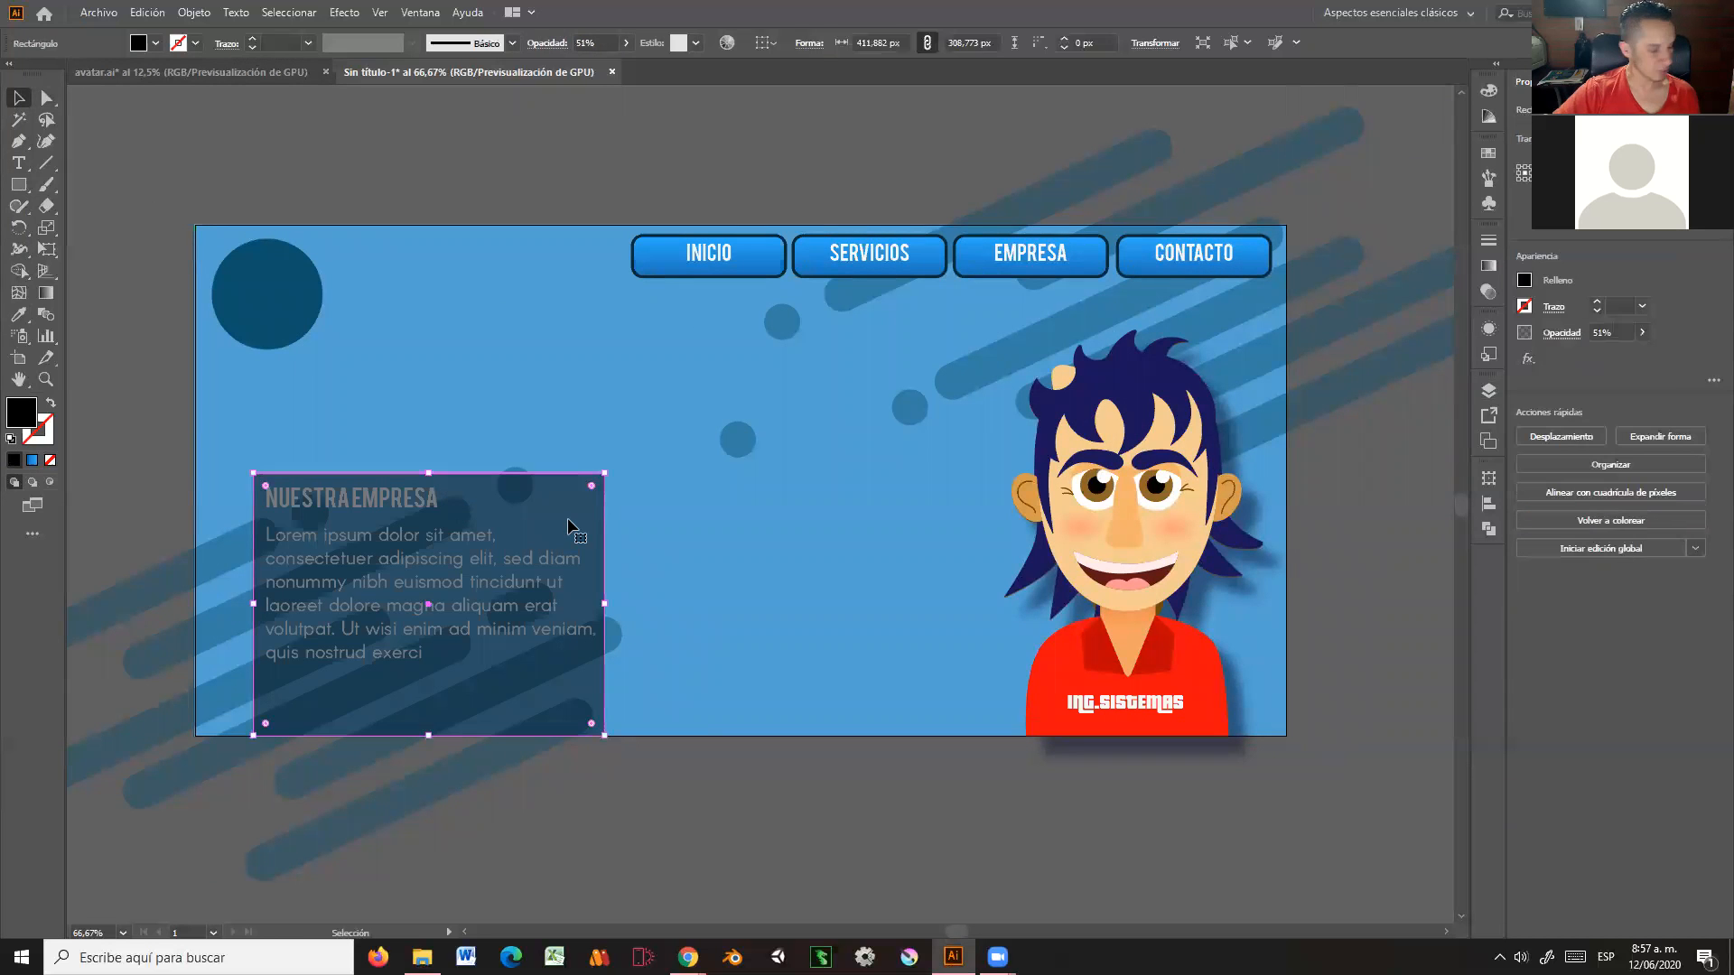
key(Delete)
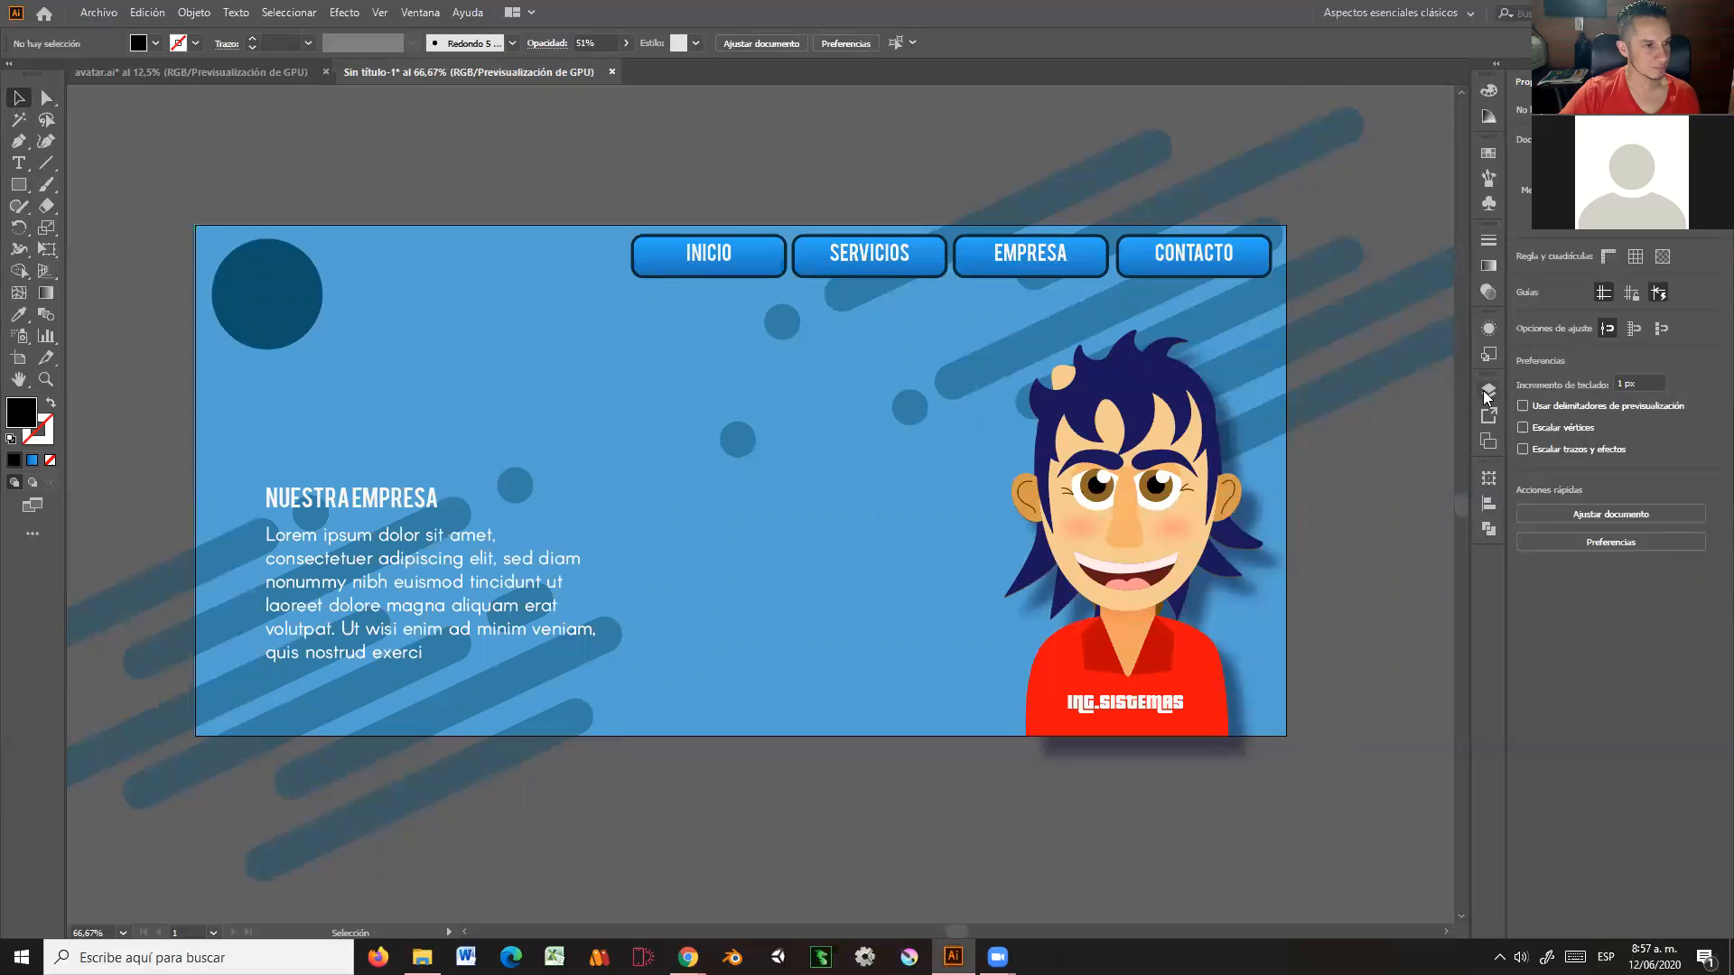
click(1485, 390)
click(1364, 452)
click(1415, 719)
double_click(1354, 450)
text(reseva)
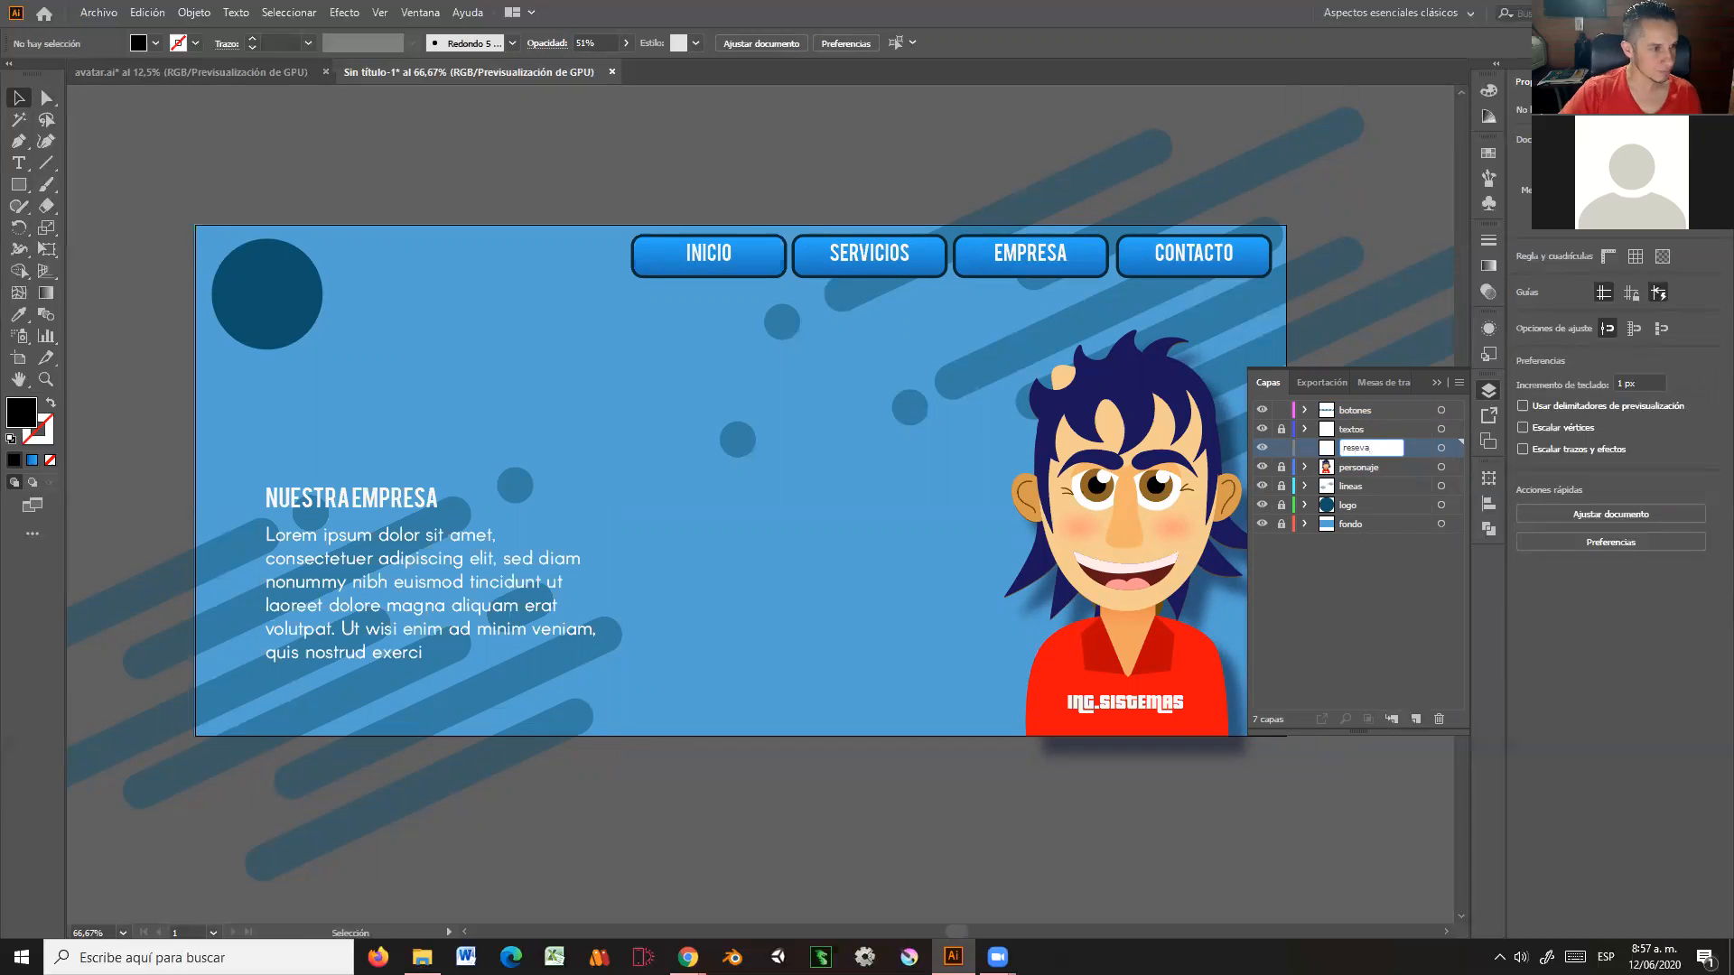
key(Return)
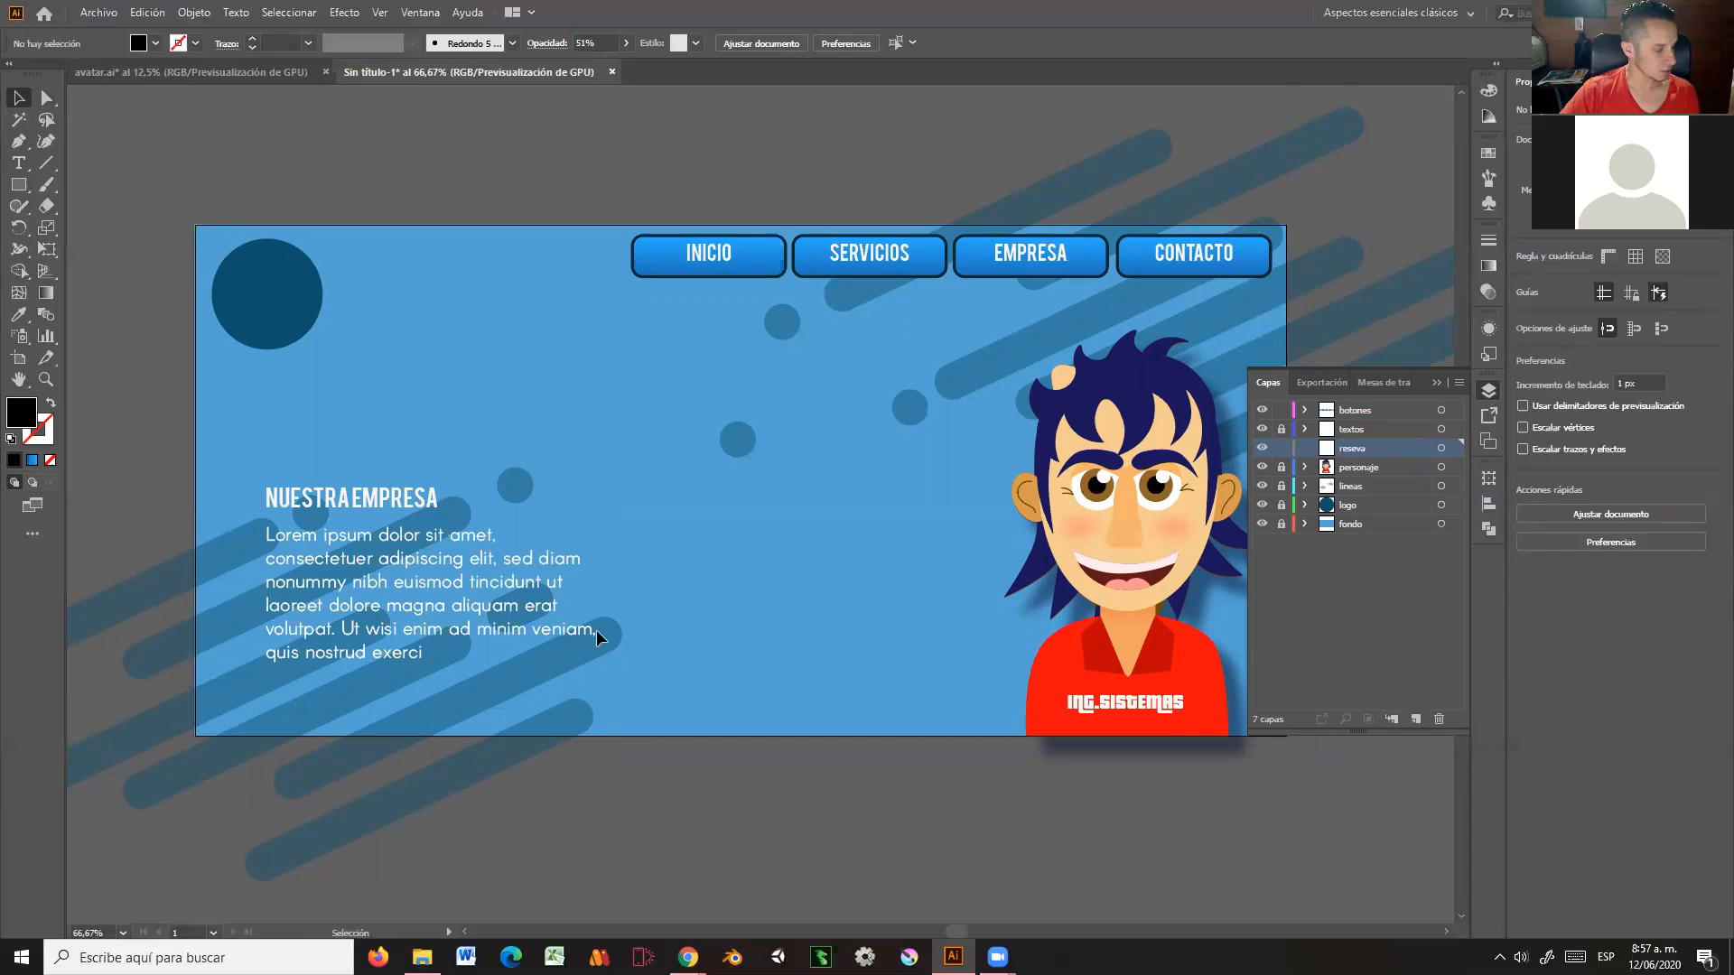
Step: Paste the translucent rectangle in place on the reseva layer, behind the text, and deselect it
key(ctrl+f)
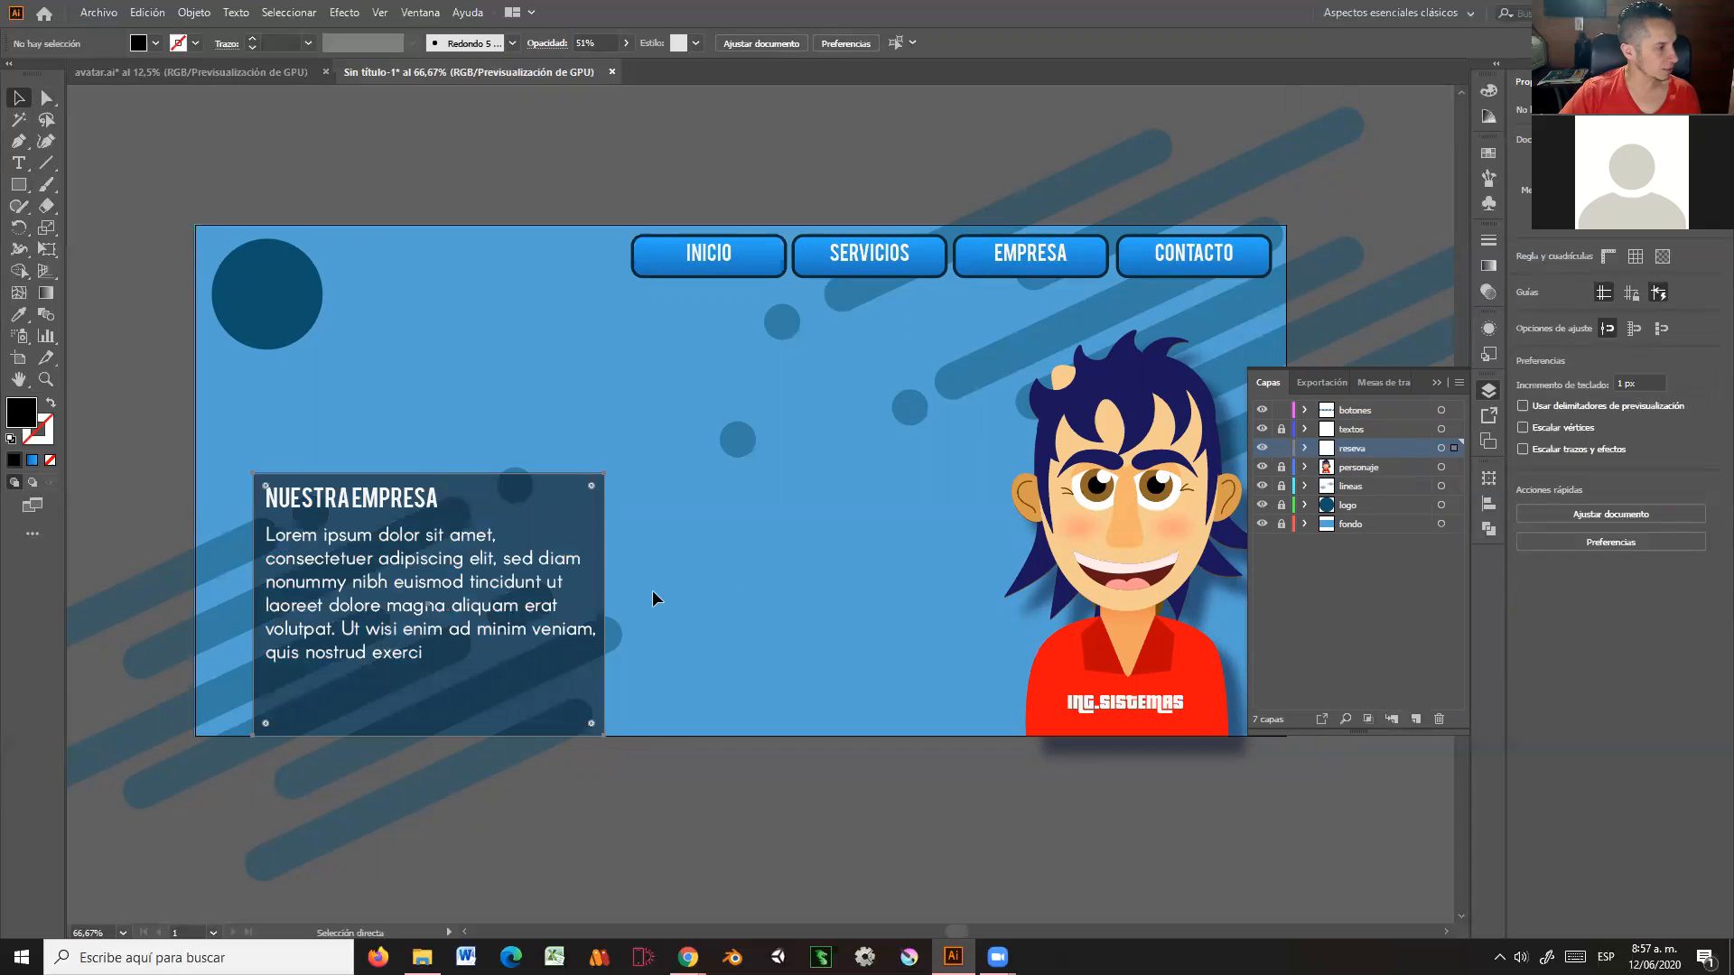
click(164, 147)
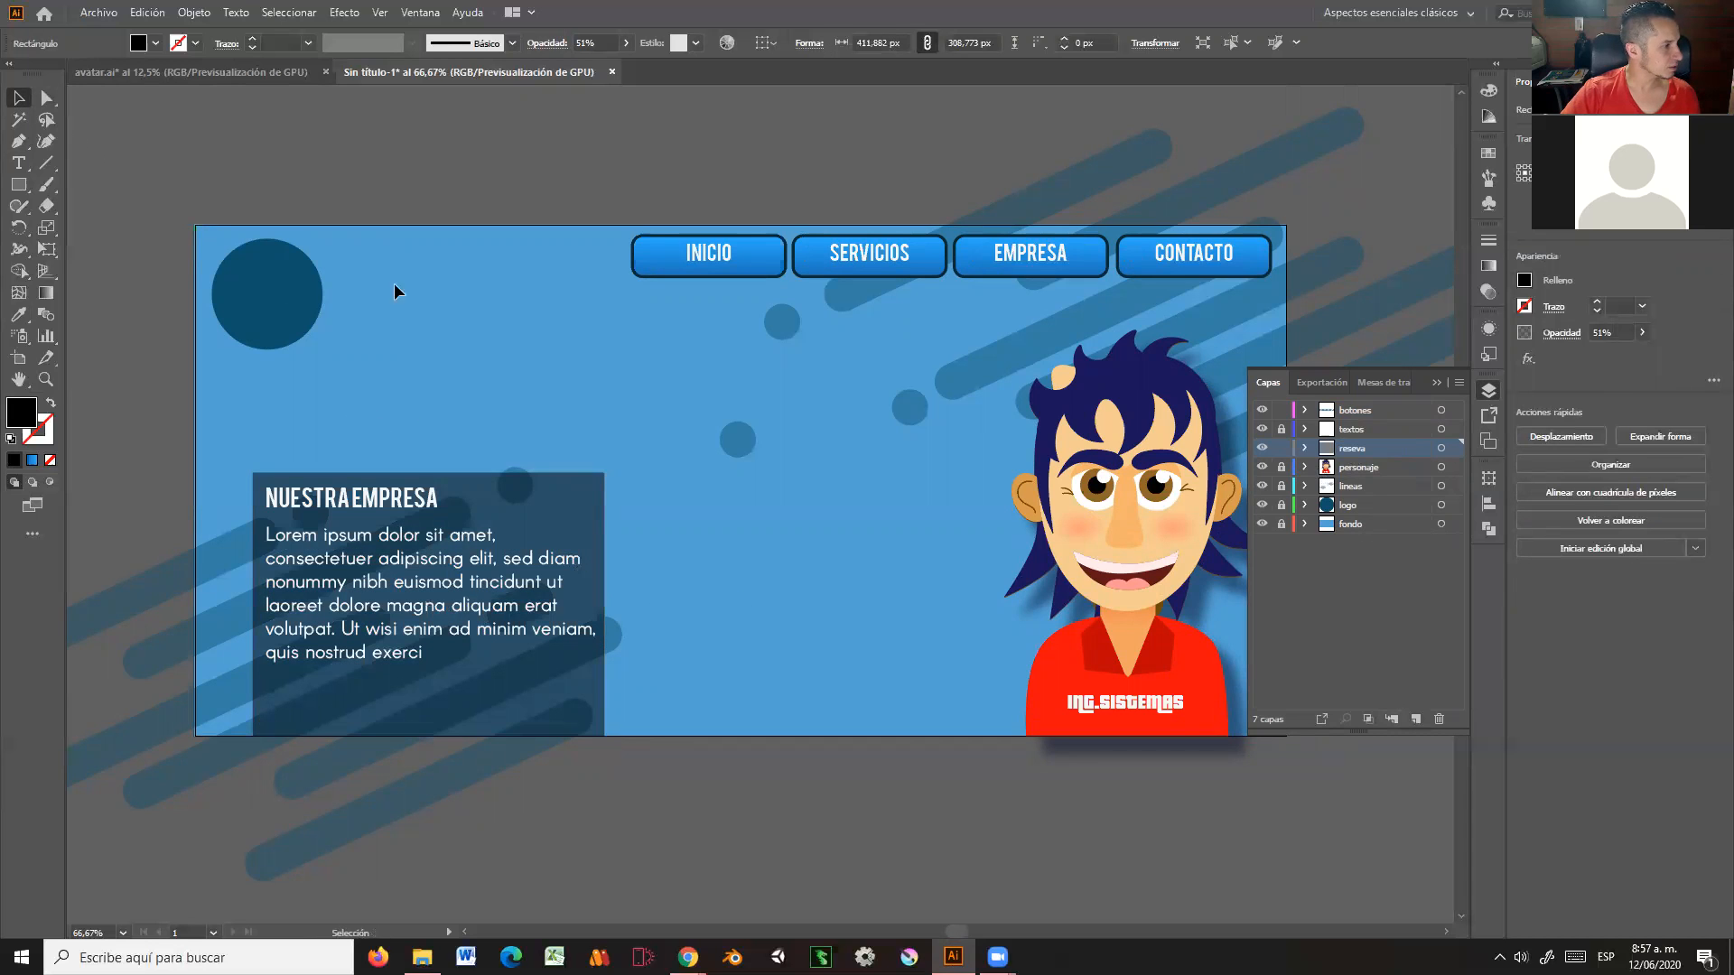
click(1436, 383)
drag(988, 453, 978, 498)
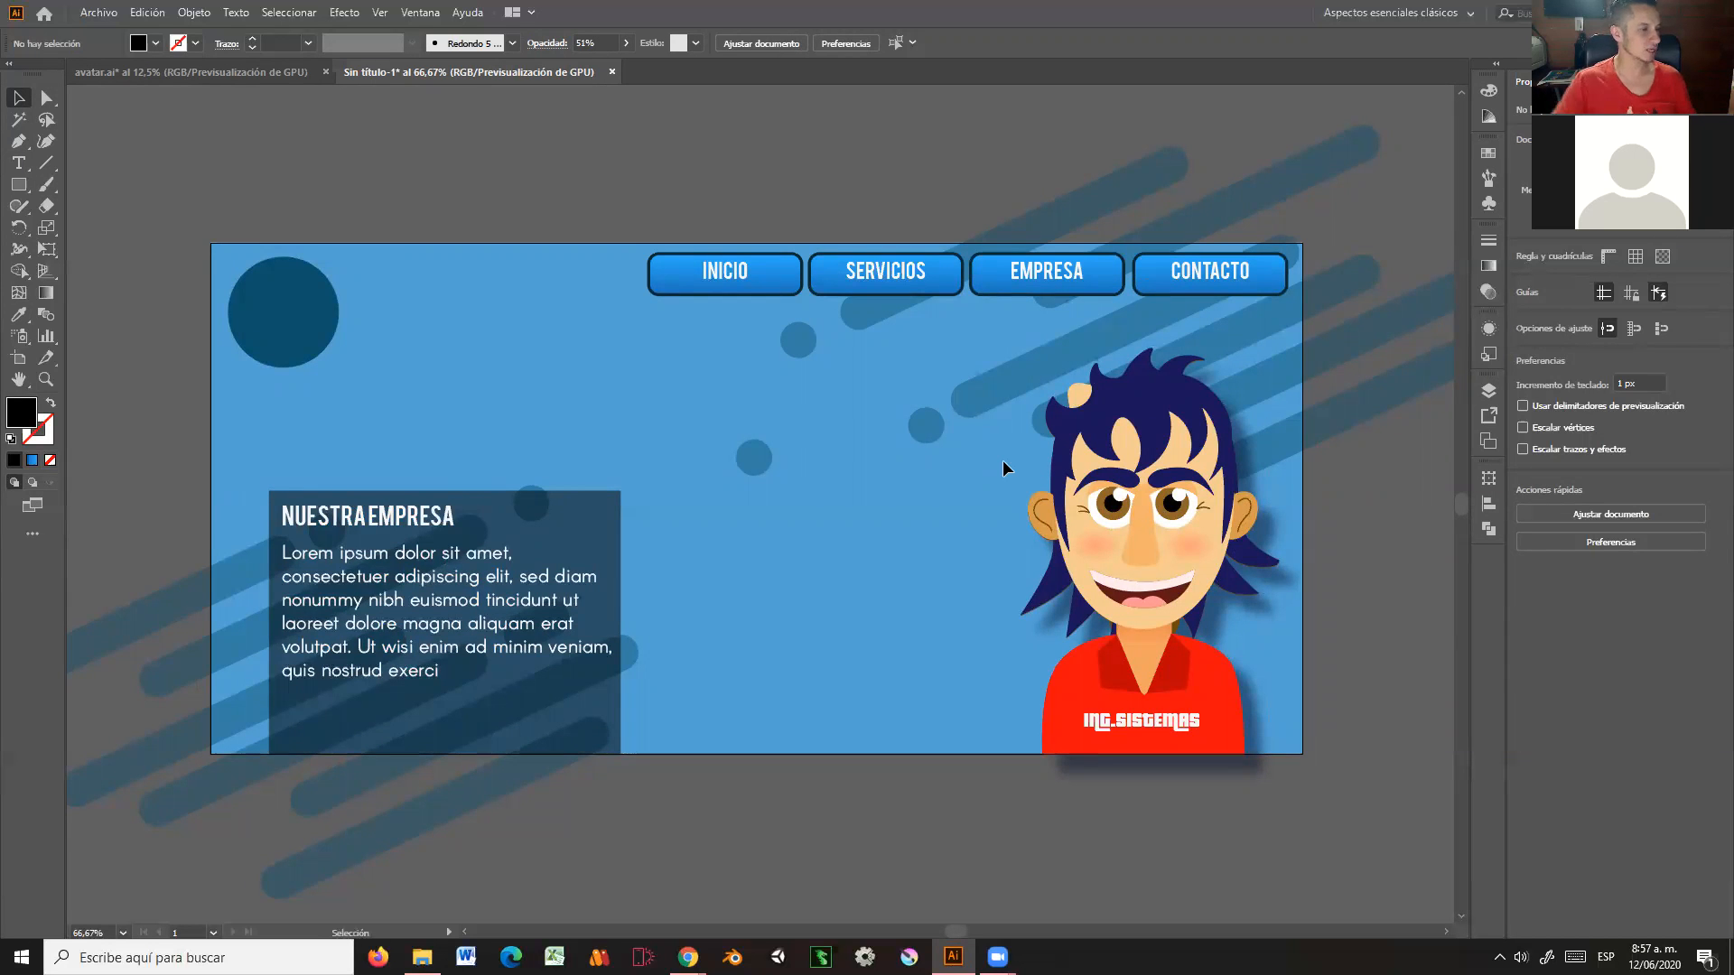
drag(1176, 494, 1122, 489)
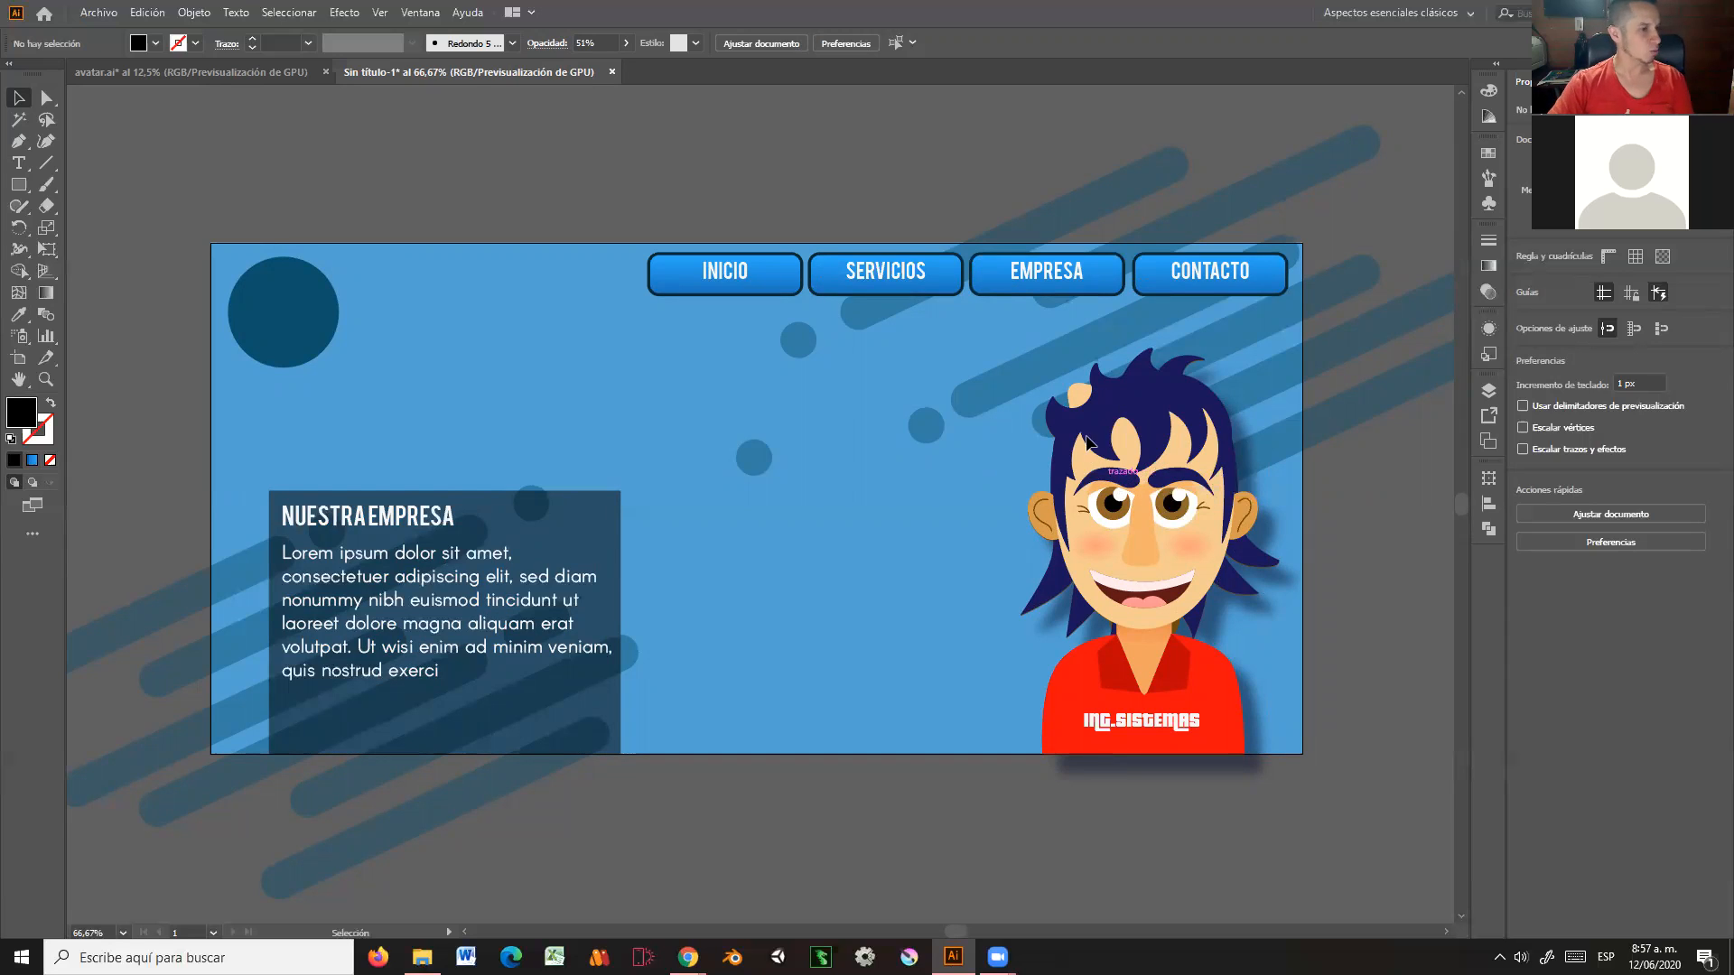